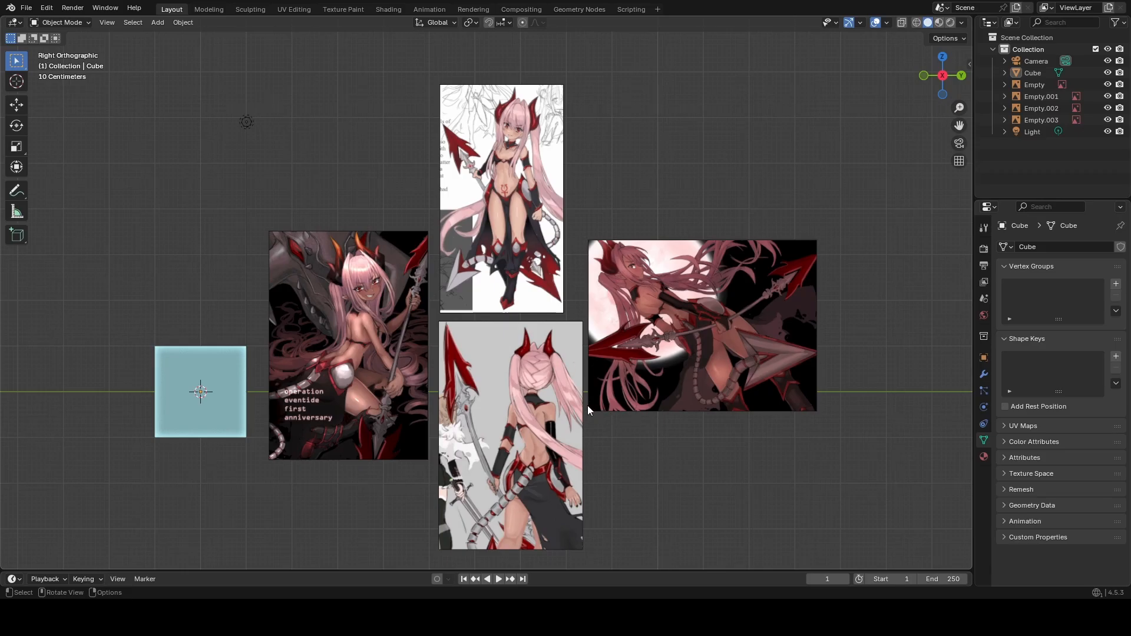
Move the cube along the Y axis, away from the reference images.
mouse_move(481, 450)
middle_down()
mouse_move(560, 457)
mouse_move(443, 458)
mouse_move(500, 448)
mouse_move(489, 456)
middle_up()
scroll(489, 456, up, 3)
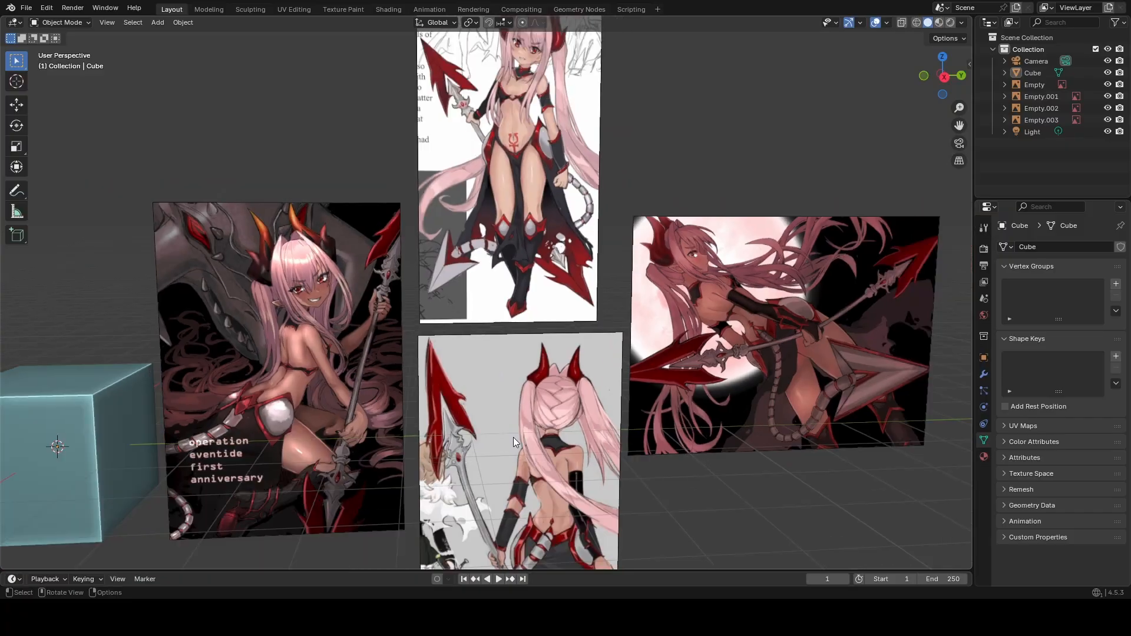
scroll(513, 436, down, 1)
middle_drag(626, 442, 606, 429)
scroll(610, 423, down, 1)
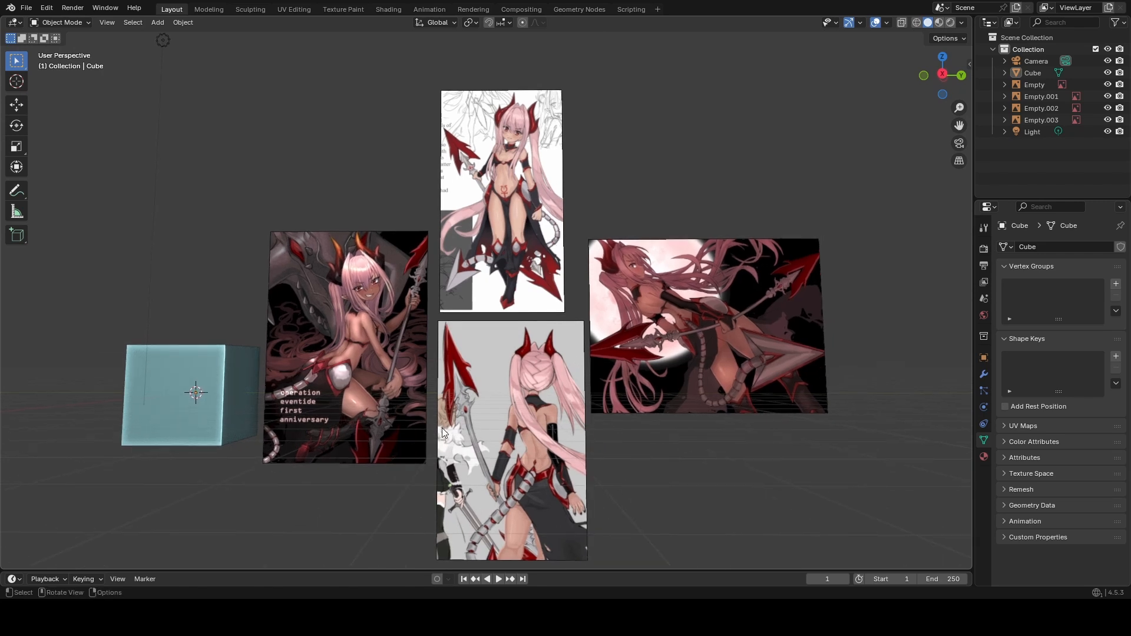
shift+middle_drag(383, 420, 665, 376)
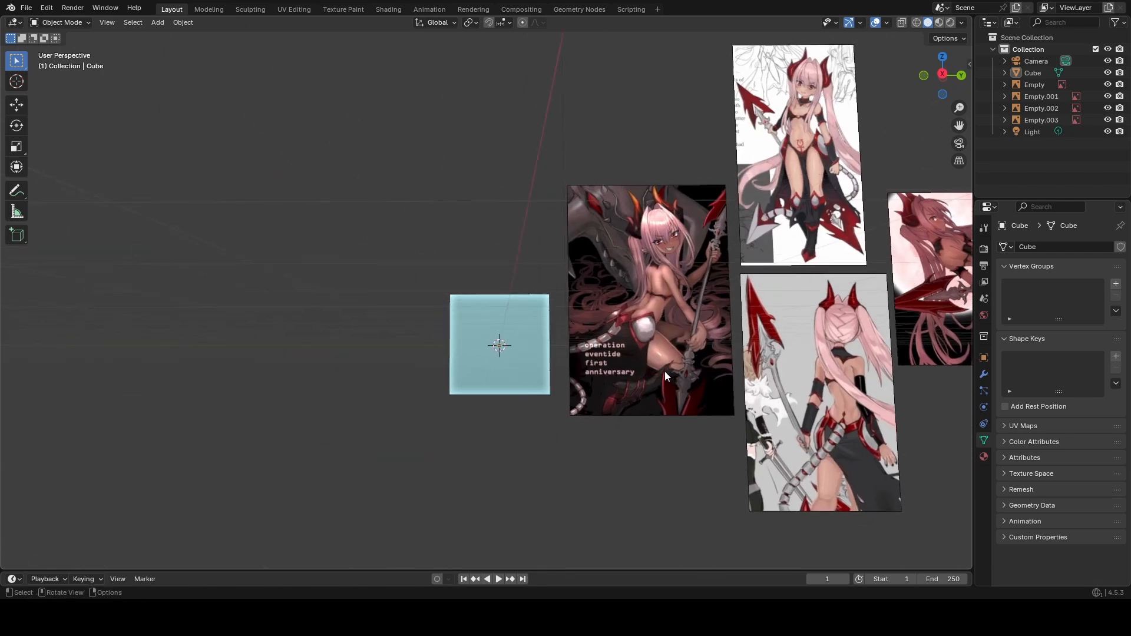
click(487, 364)
scroll(496, 365, down, 1)
scroll(607, 302, up, 1)
middle_drag(607, 302, 609, 314)
click(17, 106)
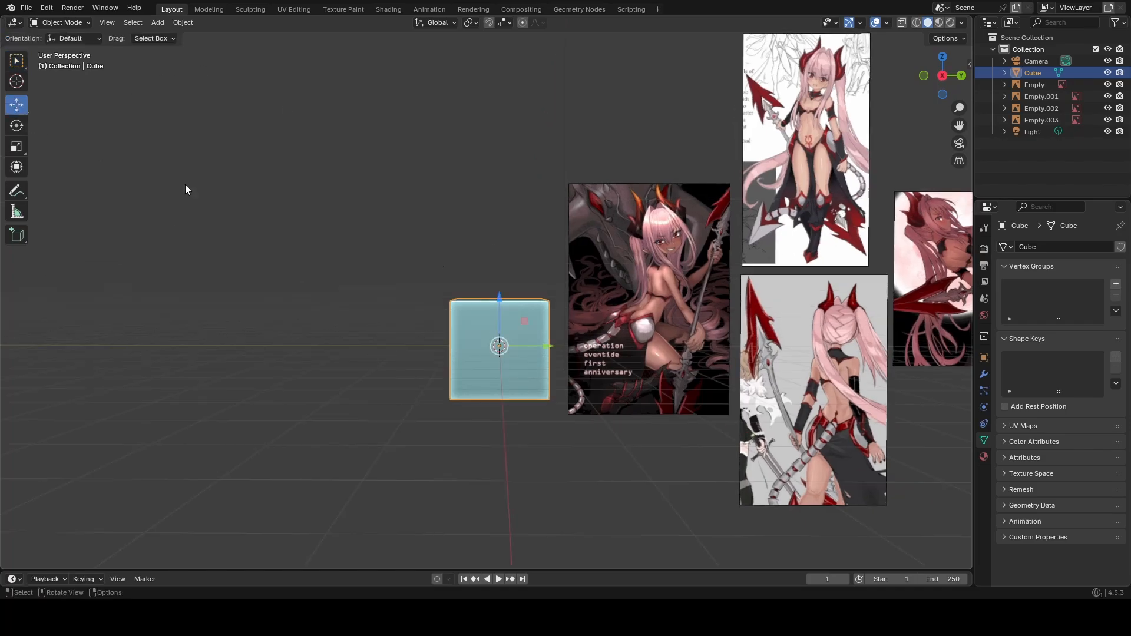
drag(535, 349, 328, 348)
Move the cube along the X and Y axes so it stands in front of the central reference images.
mouse_move(492, 336)
middle_down()
mouse_move(522, 336)
mouse_move(487, 345)
mouse_move(493, 355)
middle_up()
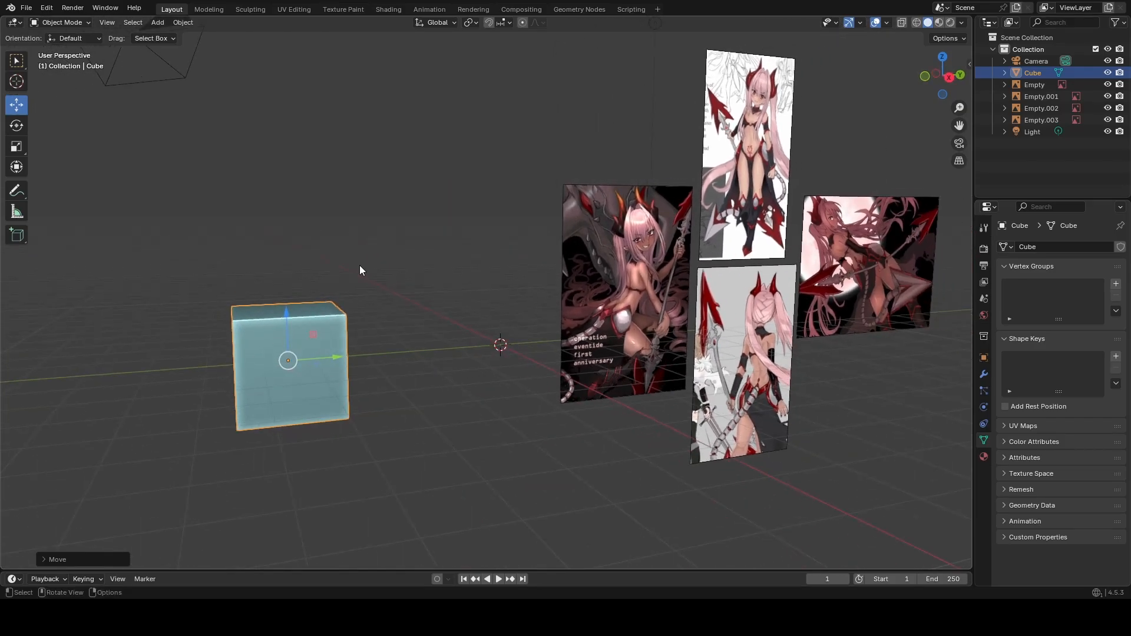
scroll(374, 354, up, 1)
middle_drag(341, 361, 548, 389)
drag(562, 432, 306, 343)
middle_drag(515, 323, 279, 398)
drag(227, 404, 930, 407)
middle_drag(930, 406, 478, 331)
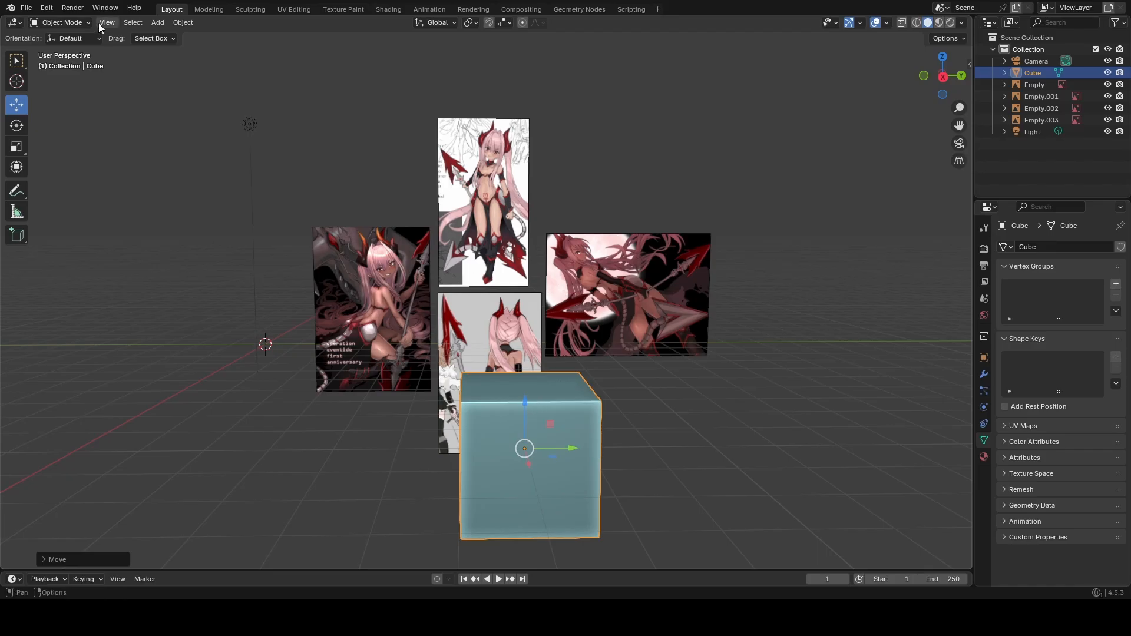
Switch the cube from Object Mode to Edit Mode.
click(81, 27)
click(62, 49)
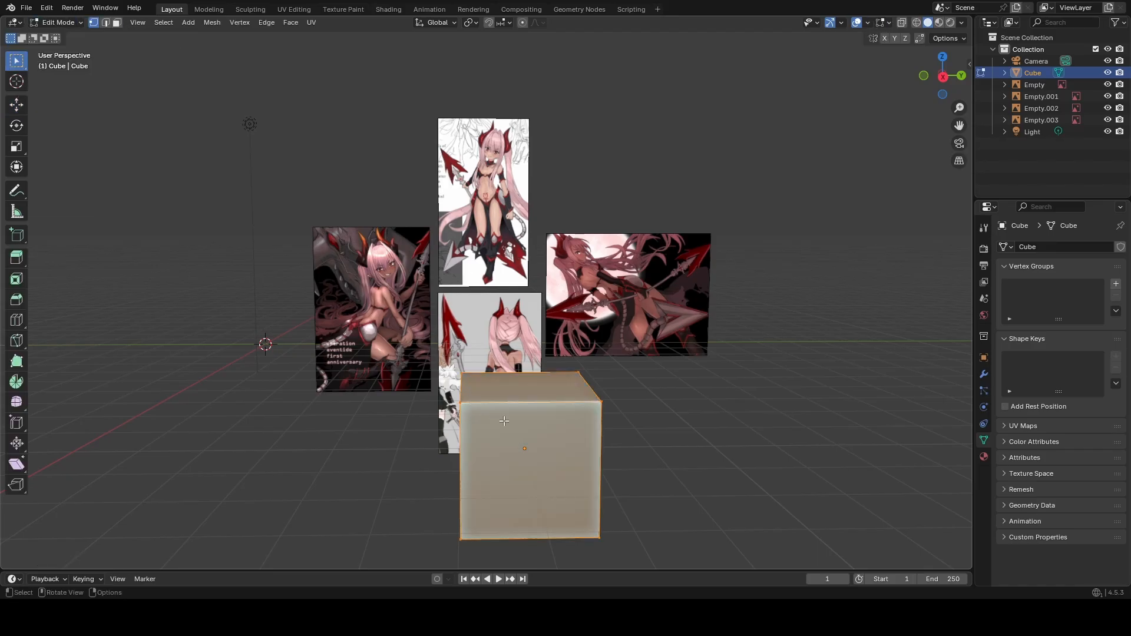
scroll(495, 421, down, 3)
scroll(486, 422, up, 6)
middle_drag(502, 425, 513, 353)
scroll(490, 365, down, 3)
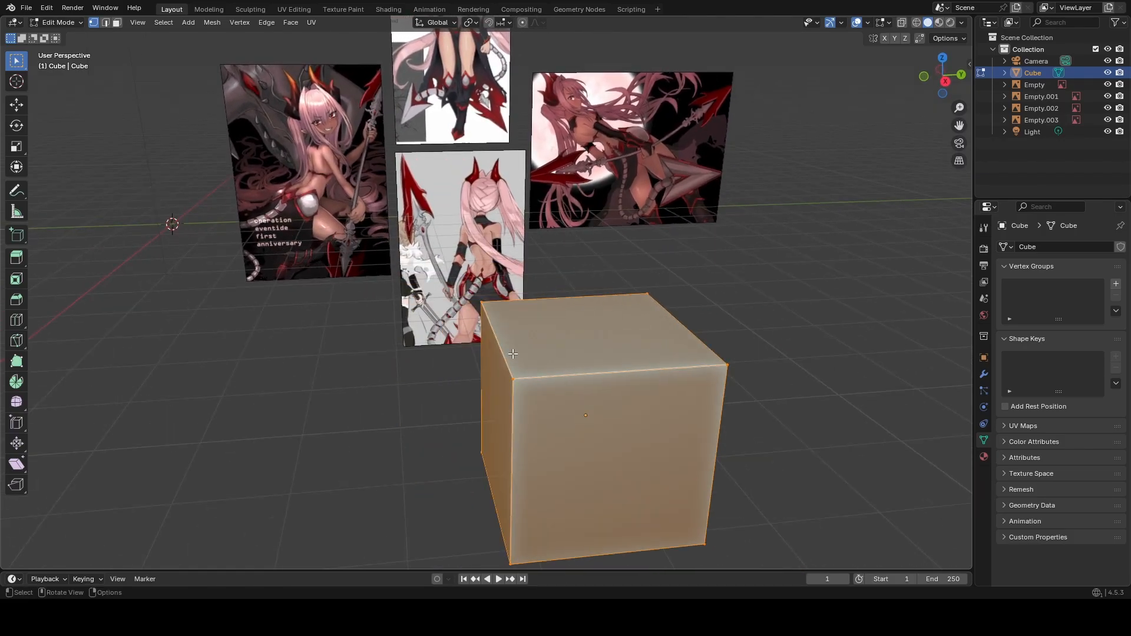
Activate the Move tool and select all corner vertices of the cube.
click(517, 377)
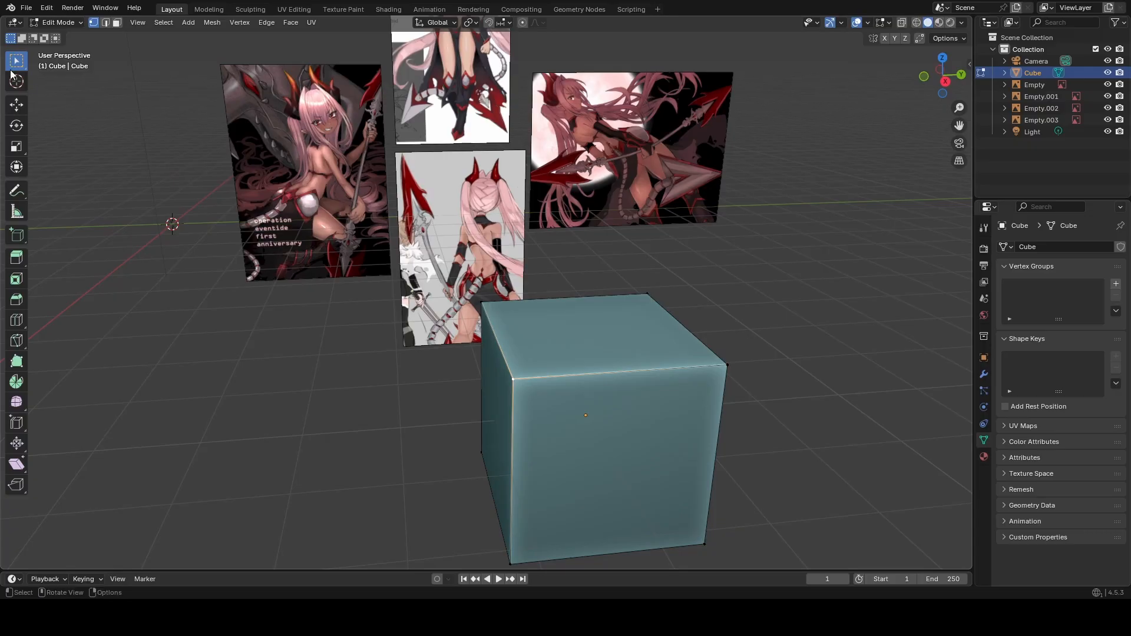
click(22, 107)
click(482, 304)
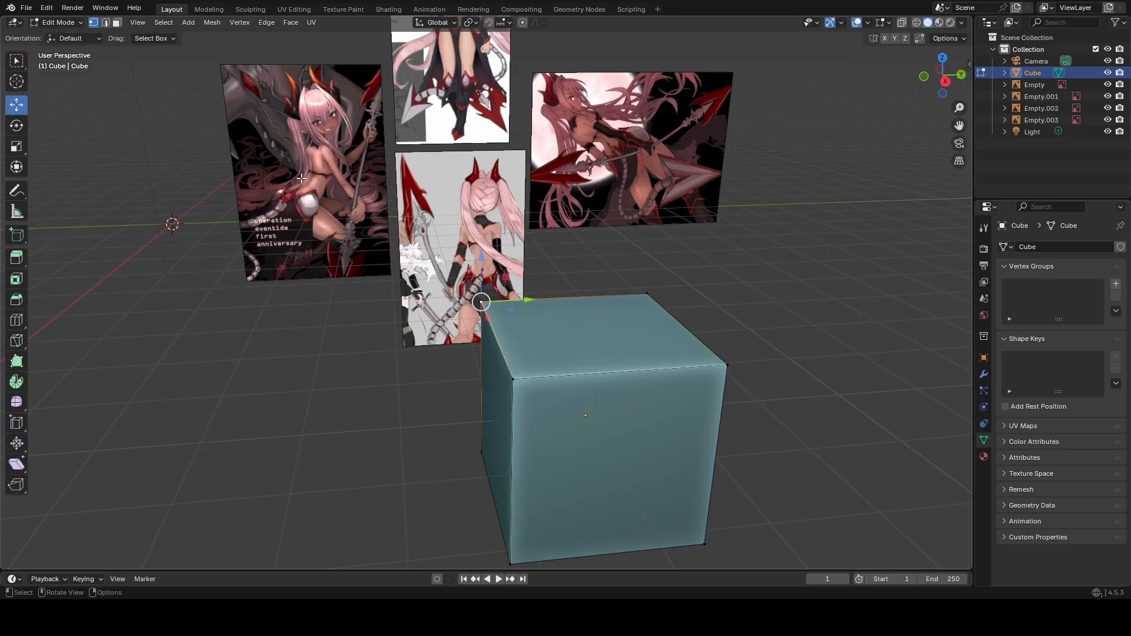
shift+click(529, 384)
middle_drag(537, 441, 707, 247)
shift+click(640, 288)
shift+click(770, 328)
middle_drag(774, 330, 662, 339)
shift+click(398, 407)
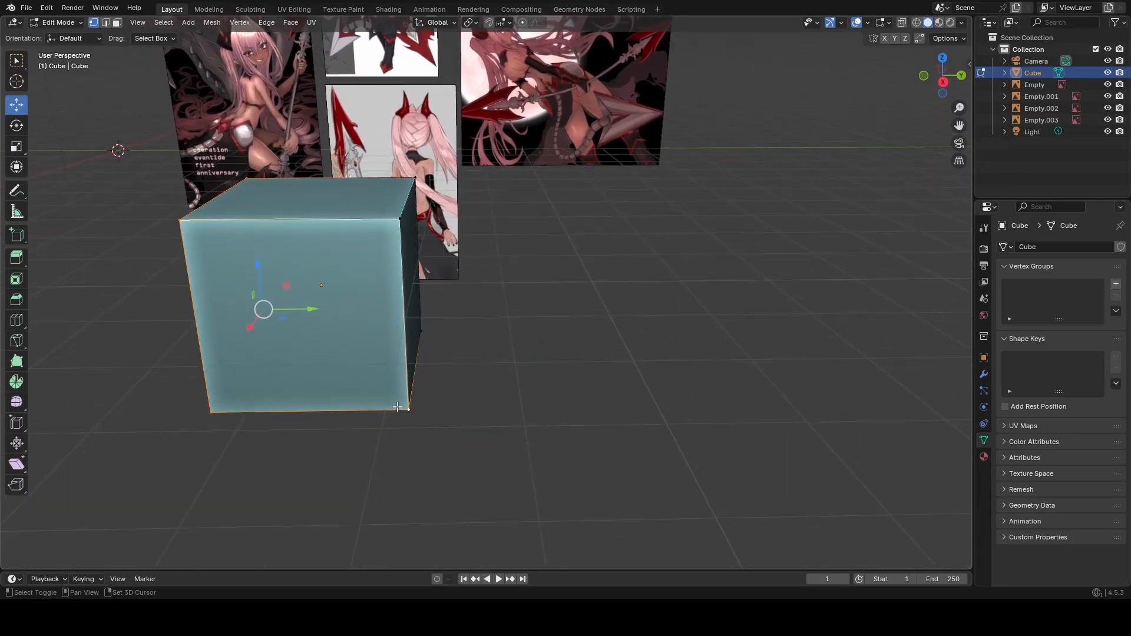
shift+click(399, 222)
shift+click(415, 179)
middle_drag(432, 313, 383, 321)
middle_drag(485, 332, 579, 320)
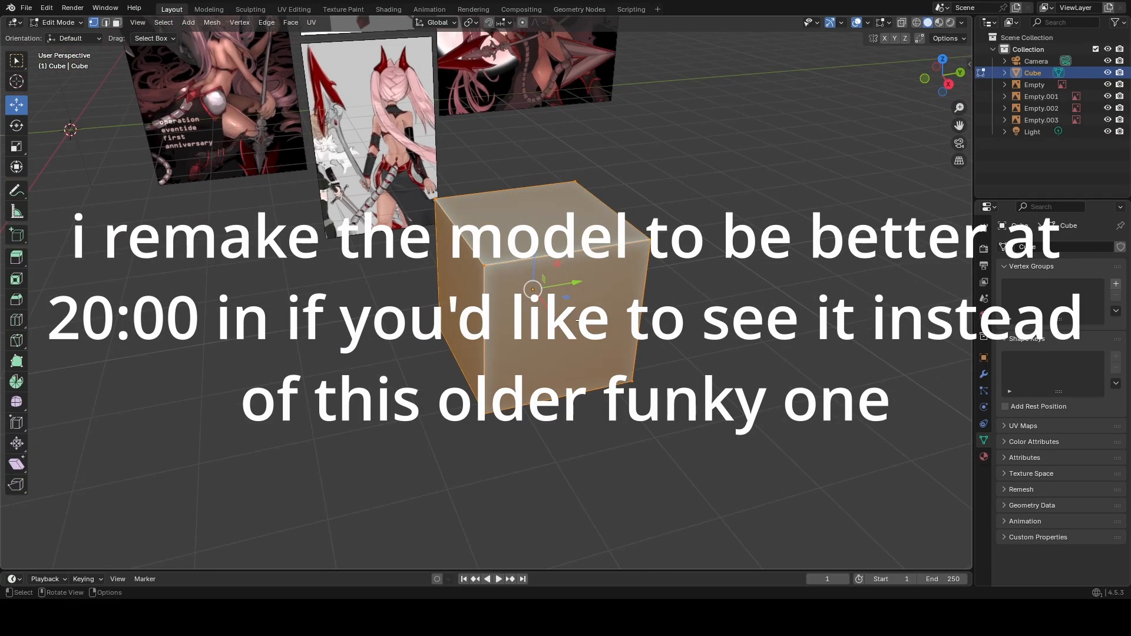
key(ctrl+b)
key(Escape)
key(ctrl+b)
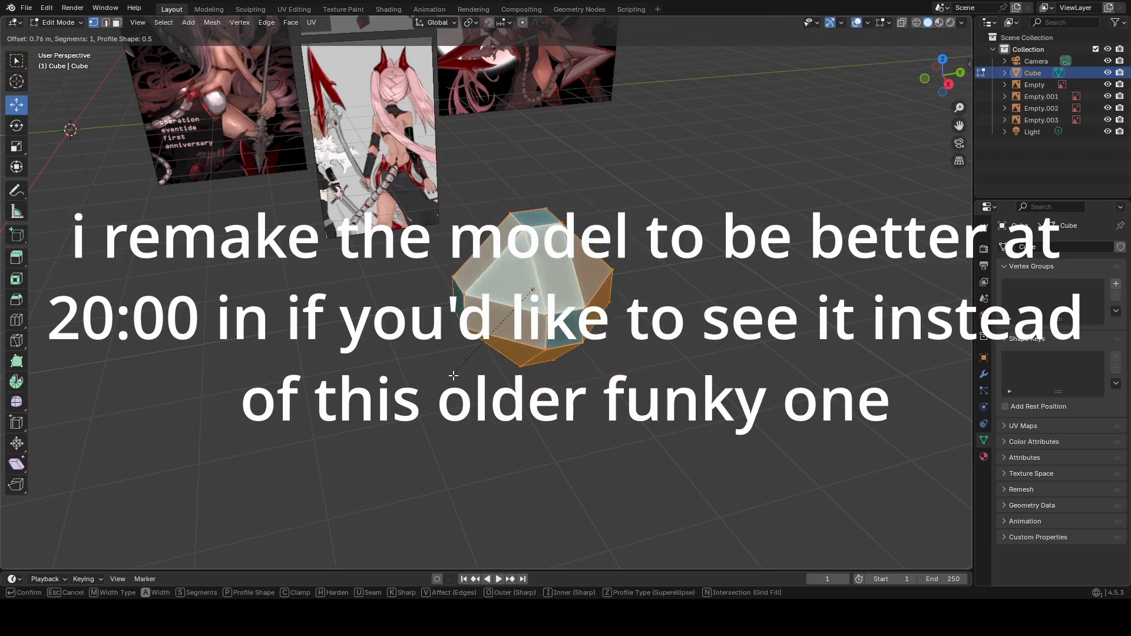
click(505, 350)
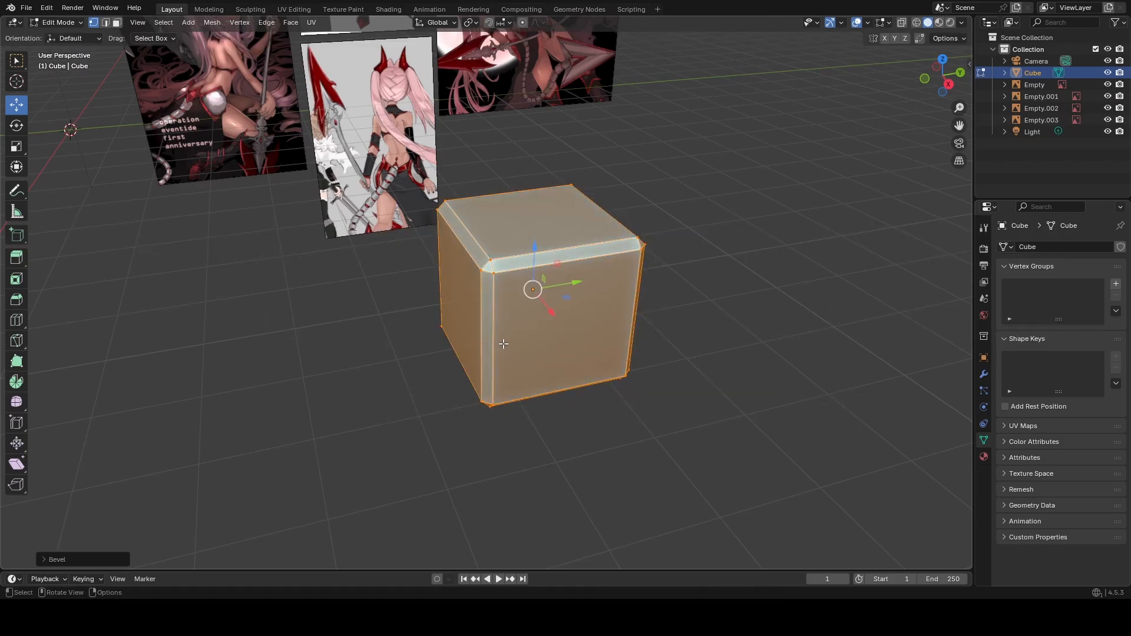
key(ctrl+z)
Bevel all edges of the cube with 5 segments and an offset of about 0.6 m, and clear the selection.
key(ctrl+b)
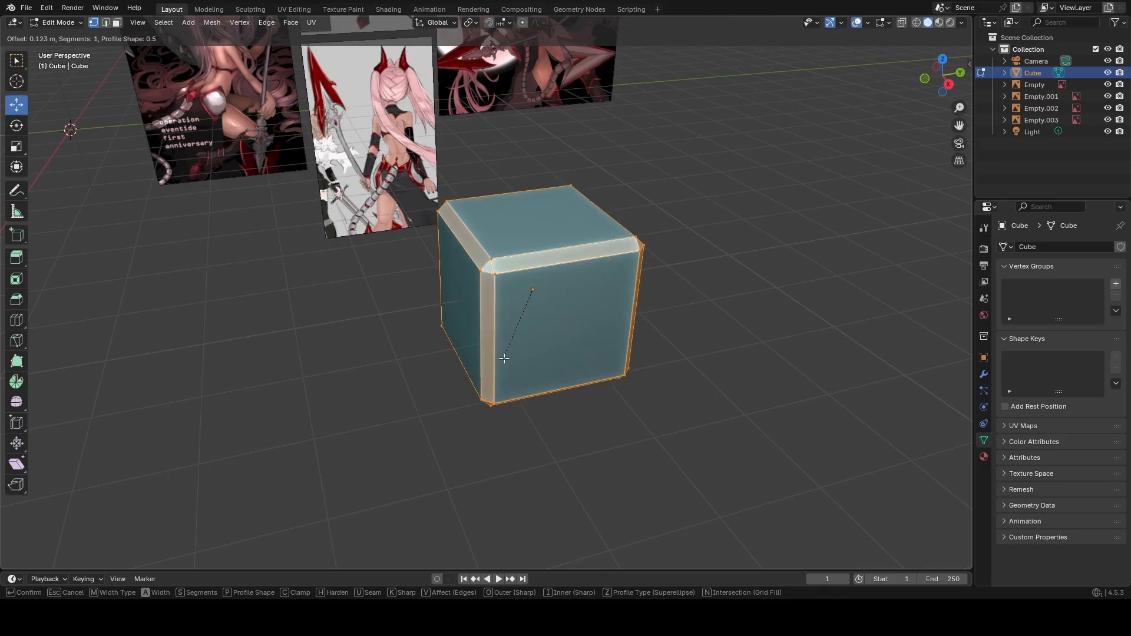
scroll(504, 361, up, 2)
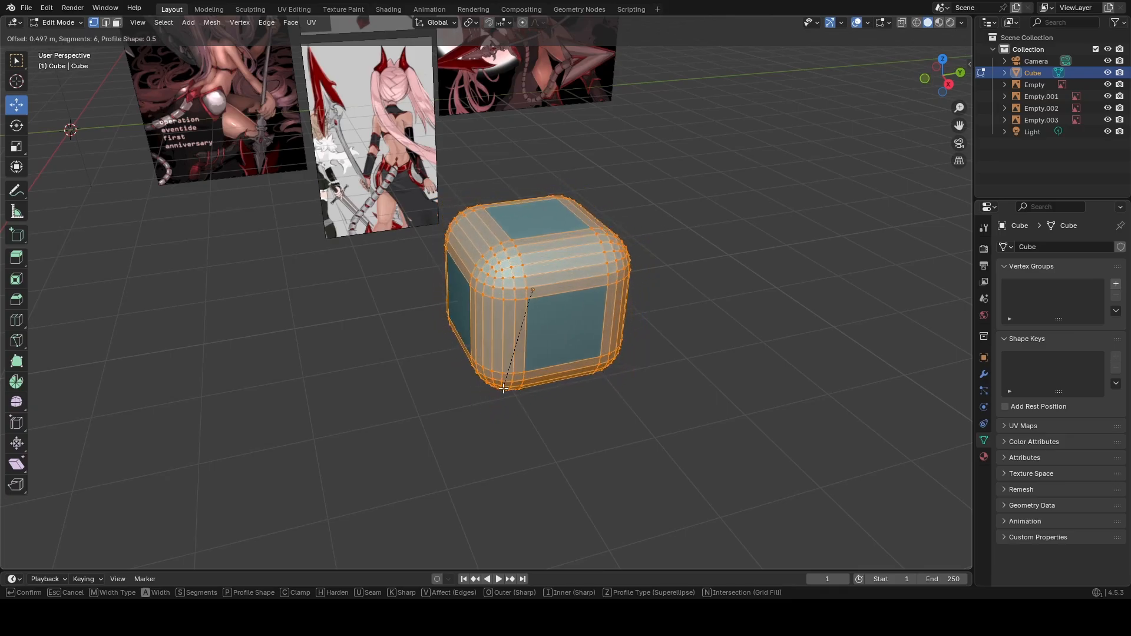
scroll(504, 388, up, 2)
scroll(504, 388, down, 2)
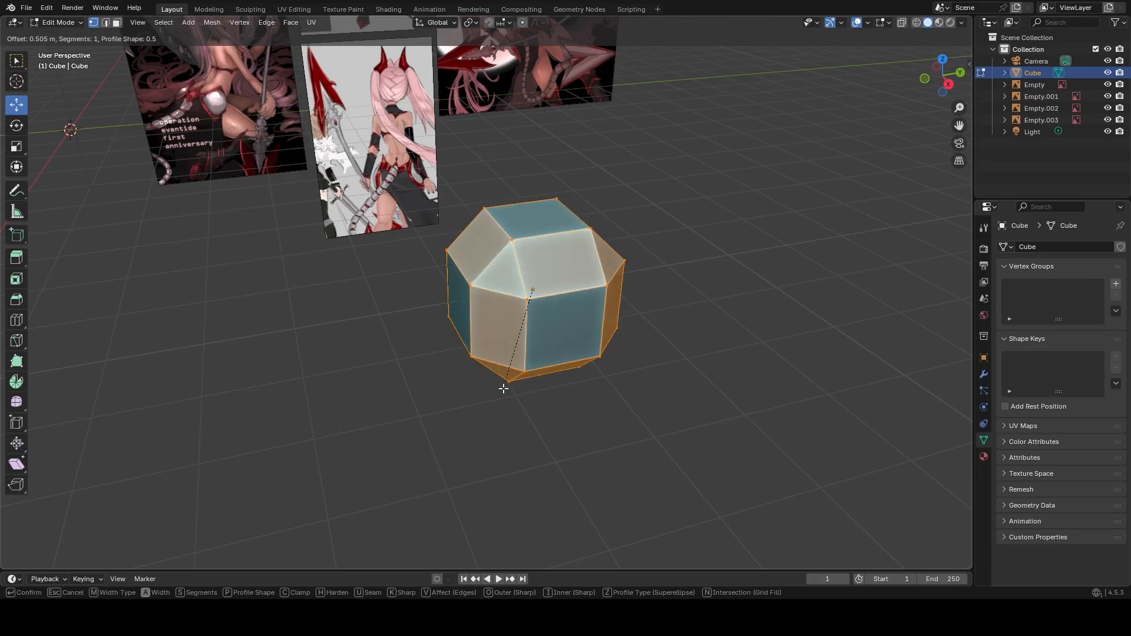
scroll(504, 388, up, 2)
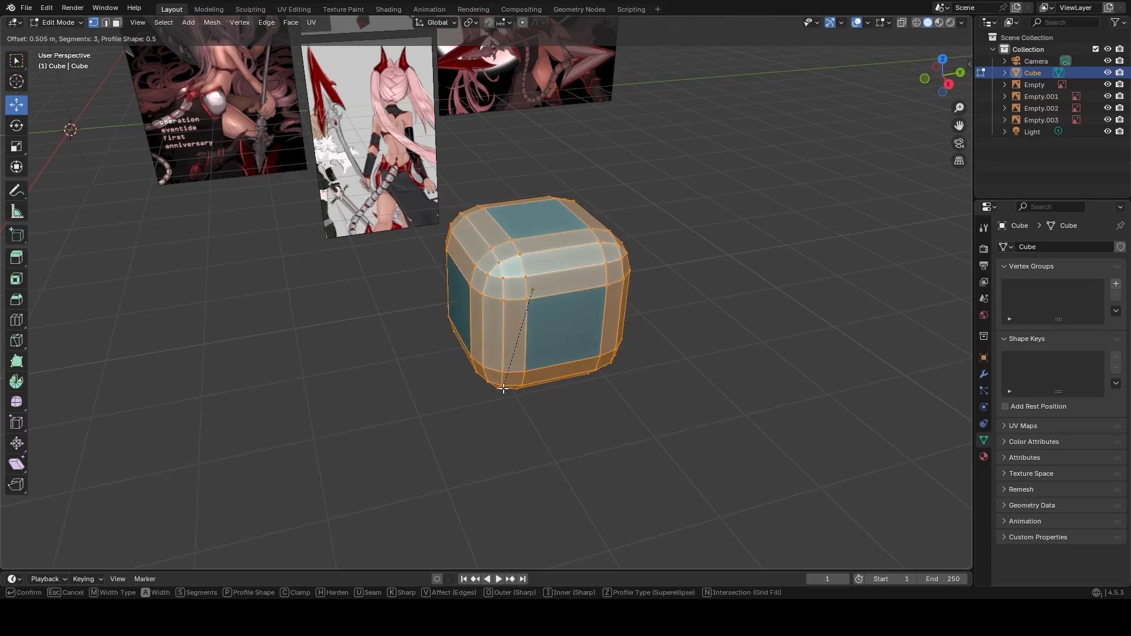
scroll(504, 388, up, 1)
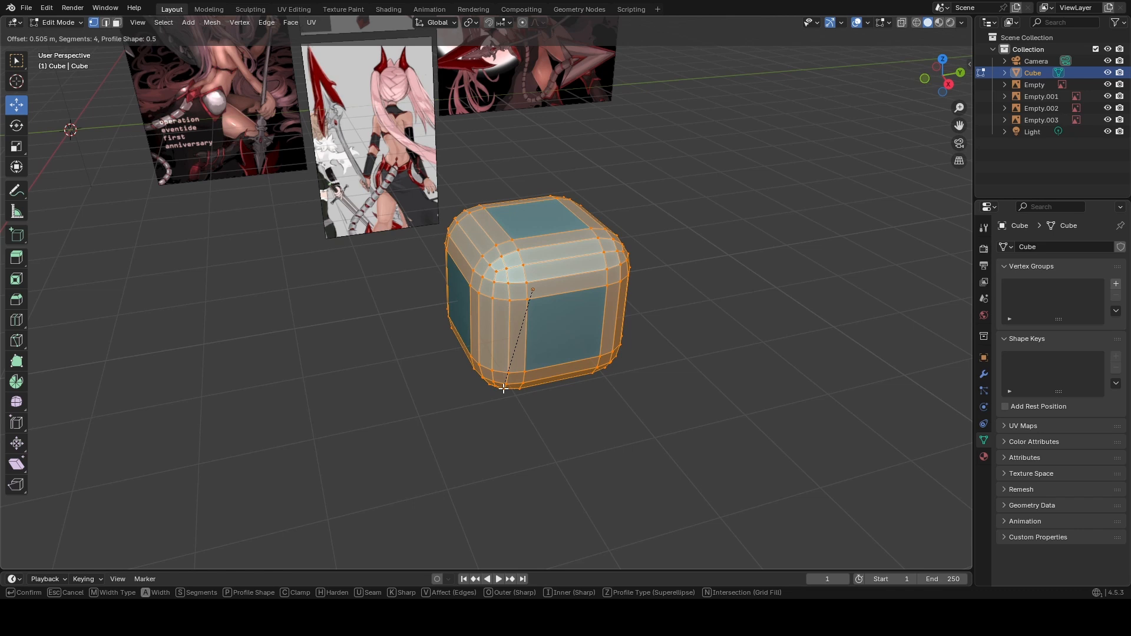
scroll(504, 388, up, 2)
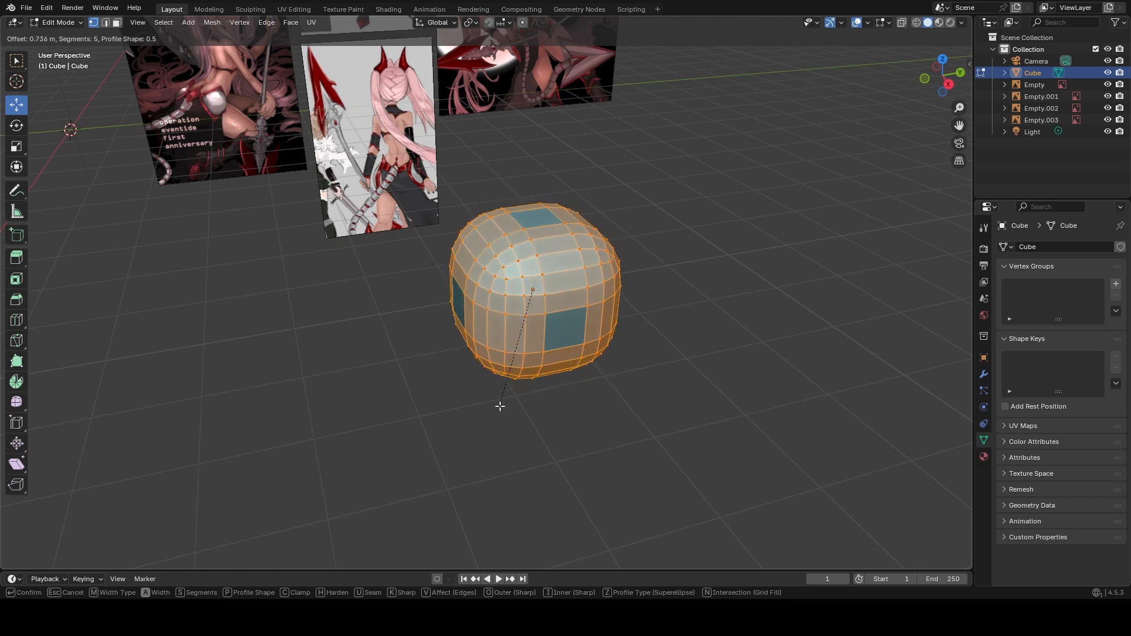
scroll(502, 387, down, 1)
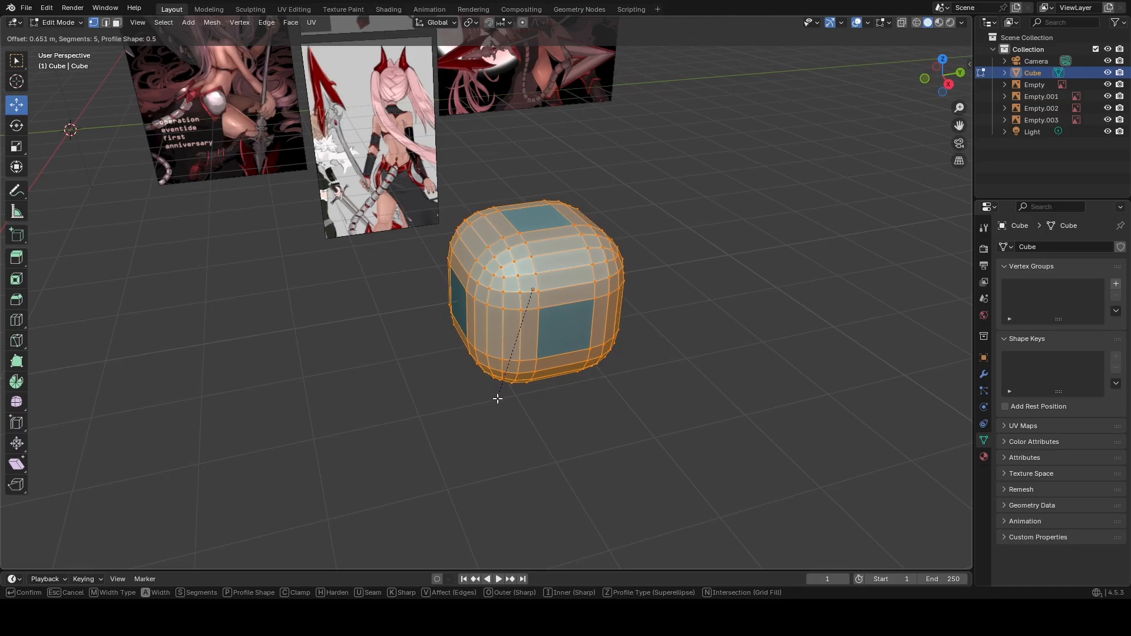
click(497, 391)
click(644, 442)
Box-select all upper vertices of the beveled cube in wireframe display and return to solid shading.
middle_drag(644, 442, 673, 362)
click(917, 24)
drag(275, 78, 660, 180)
middle_drag(660, 179, 615, 216)
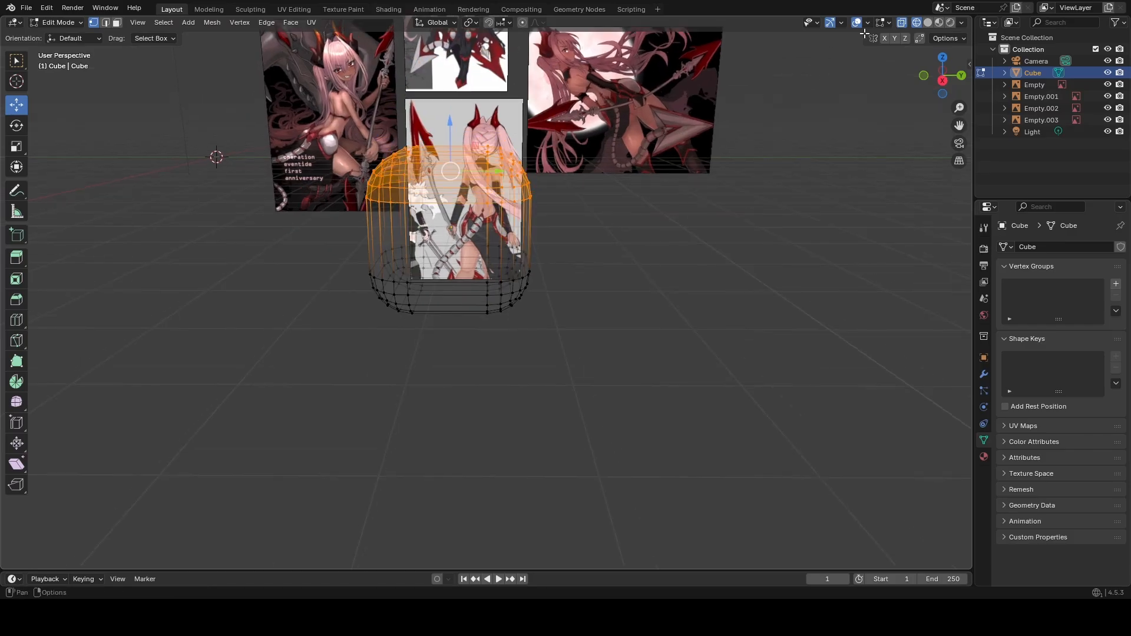
click(928, 22)
scroll(692, 194, up, 5)
scroll(684, 196, down, 6)
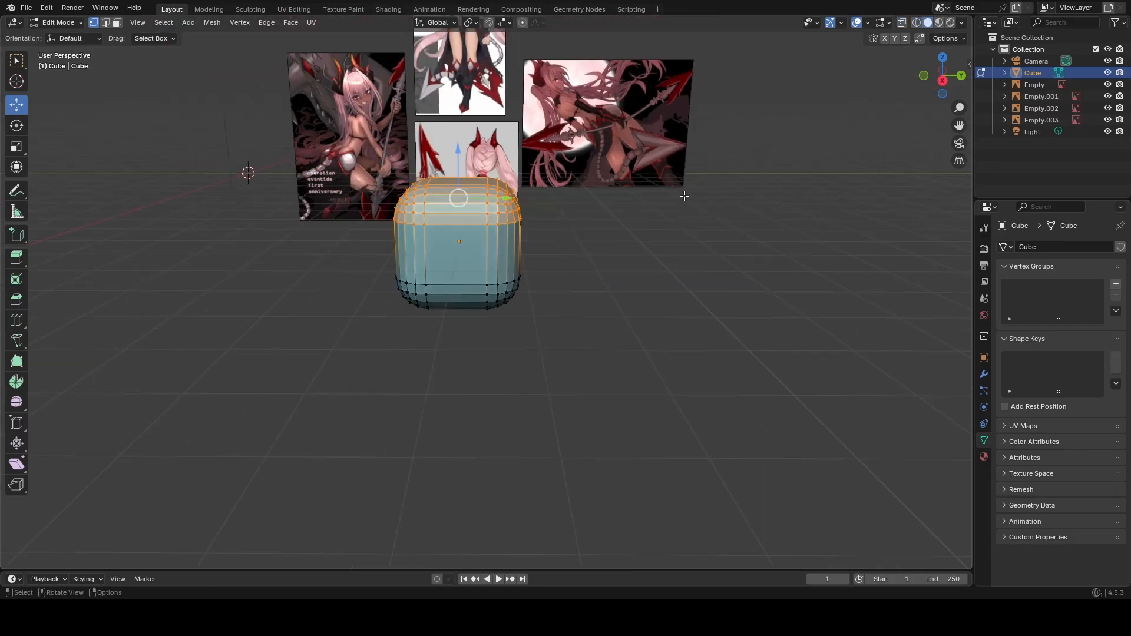
Move the selected upper vertices up along the Z axis to stretch the cube into a tall column.
ctrl+middle_drag(625, 179, 723, 270)
scroll(627, 285, down, 4)
drag(512, 265, 513, 79)
middle_drag(573, 115, 601, 127)
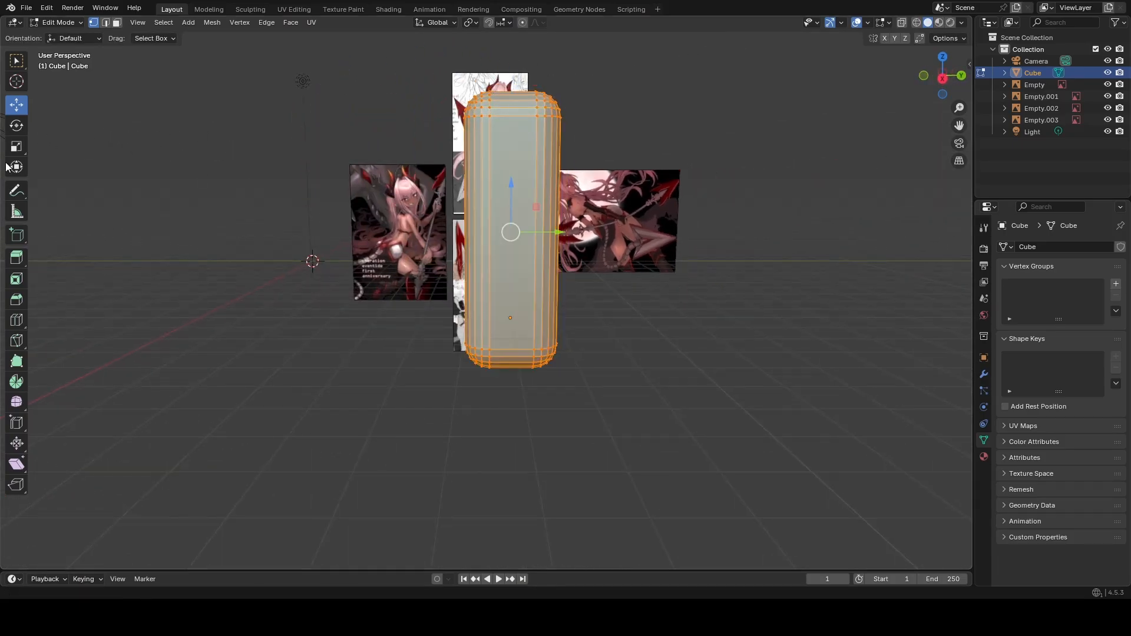
Scale the whole column mesh down along the Y axis into a slim shaft.
drag(557, 234, 514, 234)
scroll(474, 229, up, 5)
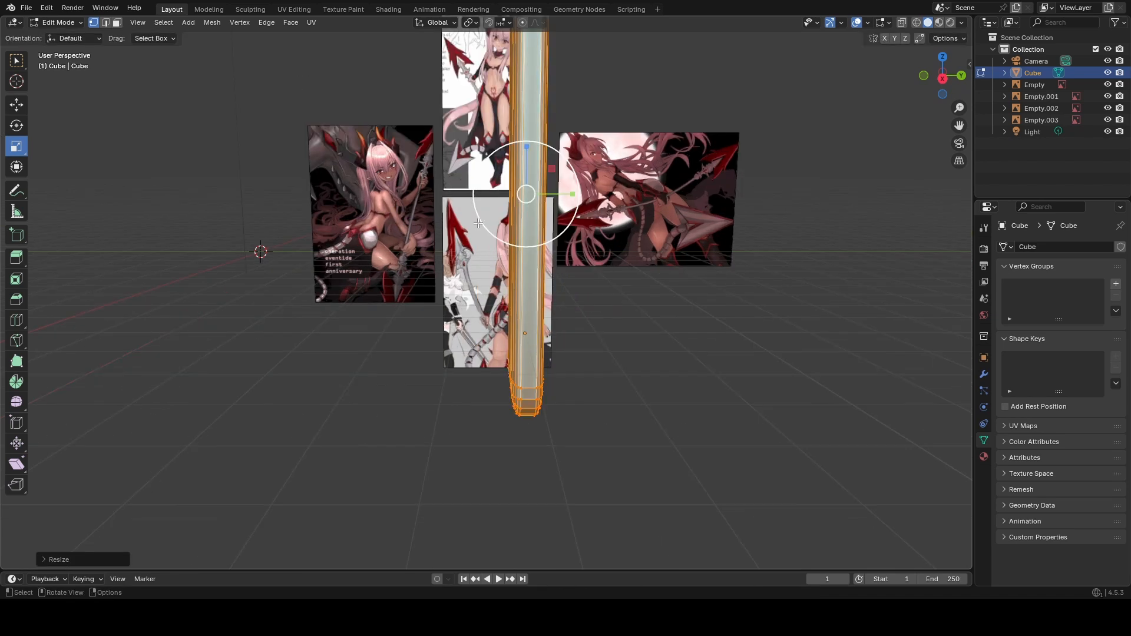
shift+middle_drag(447, 222, 510, 322)
Clear the selection and examine the character's spear in the reference images up close, comparing it with the shaft.
click(401, 428)
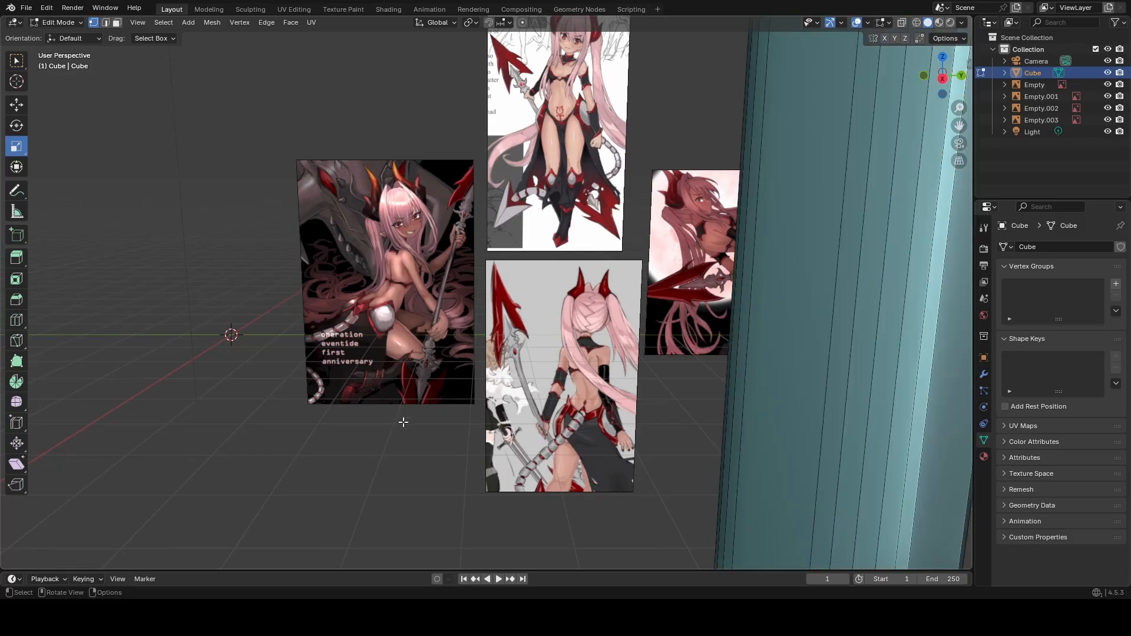
scroll(400, 428, up, 3)
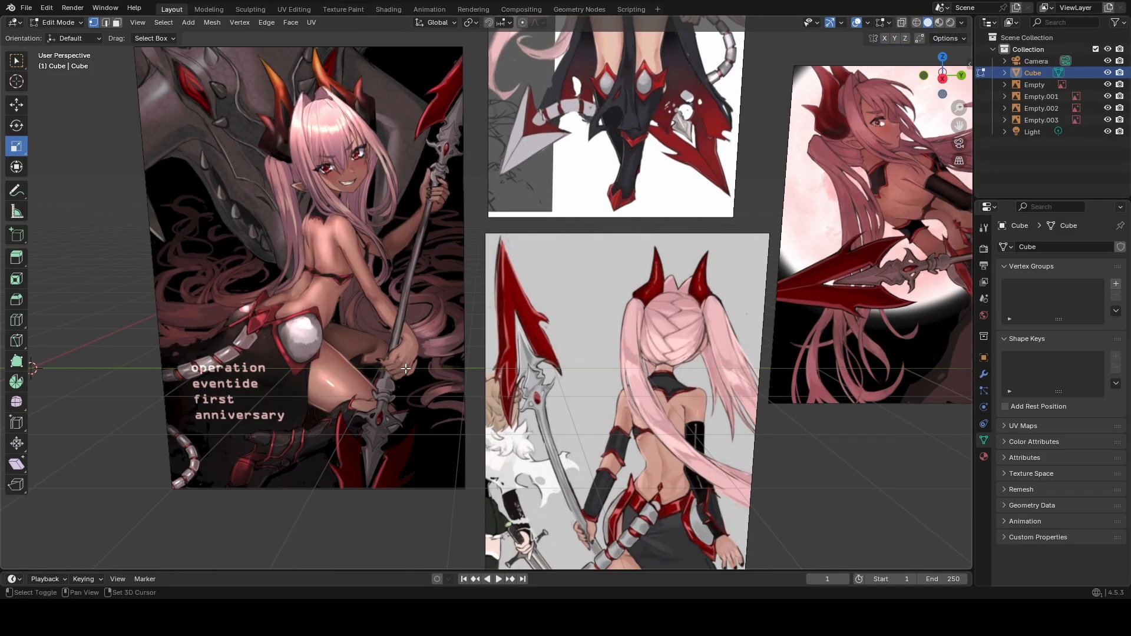
key(shift+grave)
key(w)
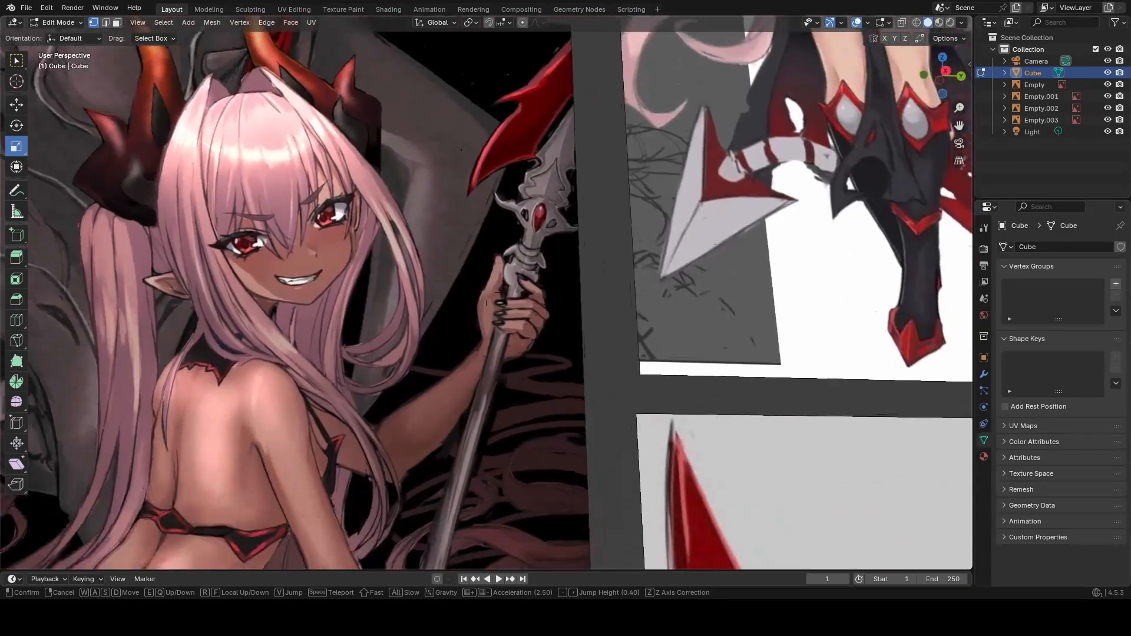
key(s)
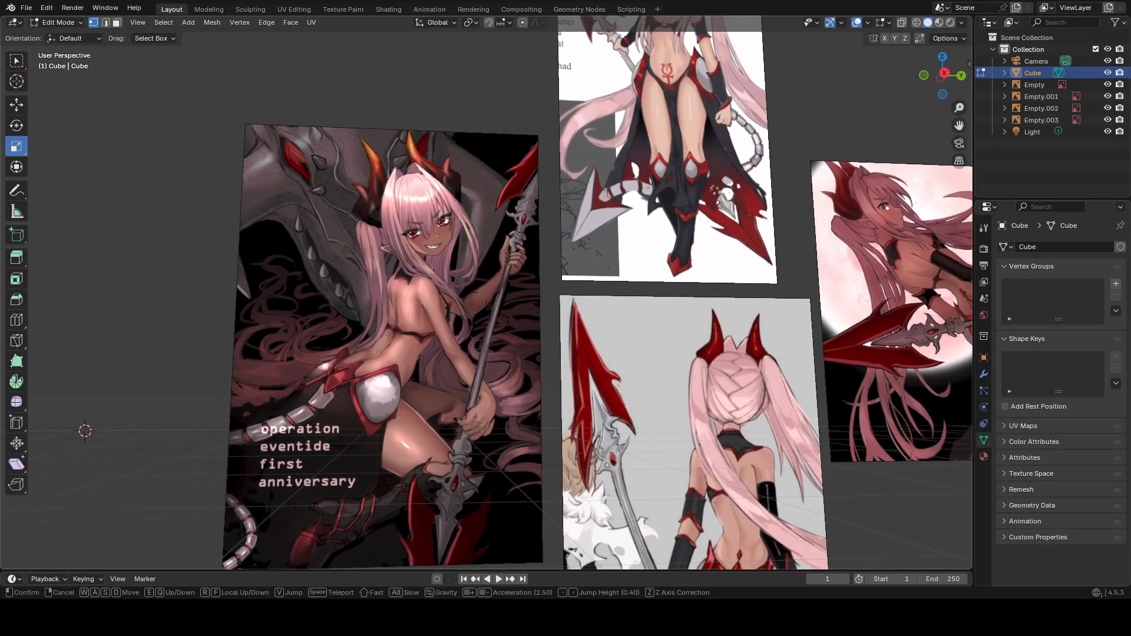
key(w)
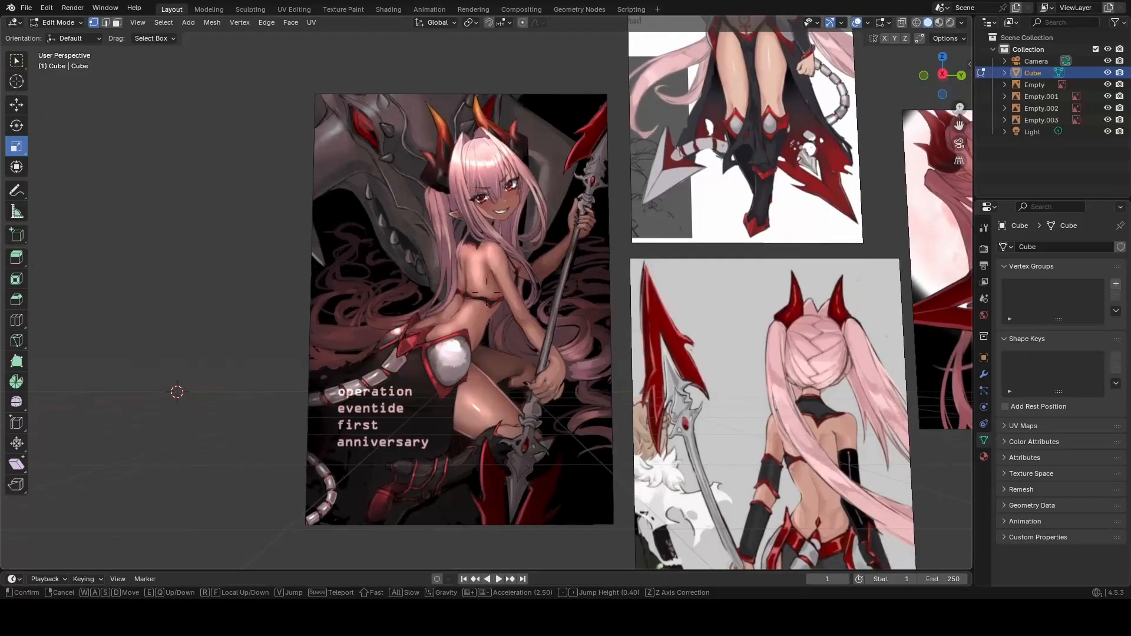
key(s)
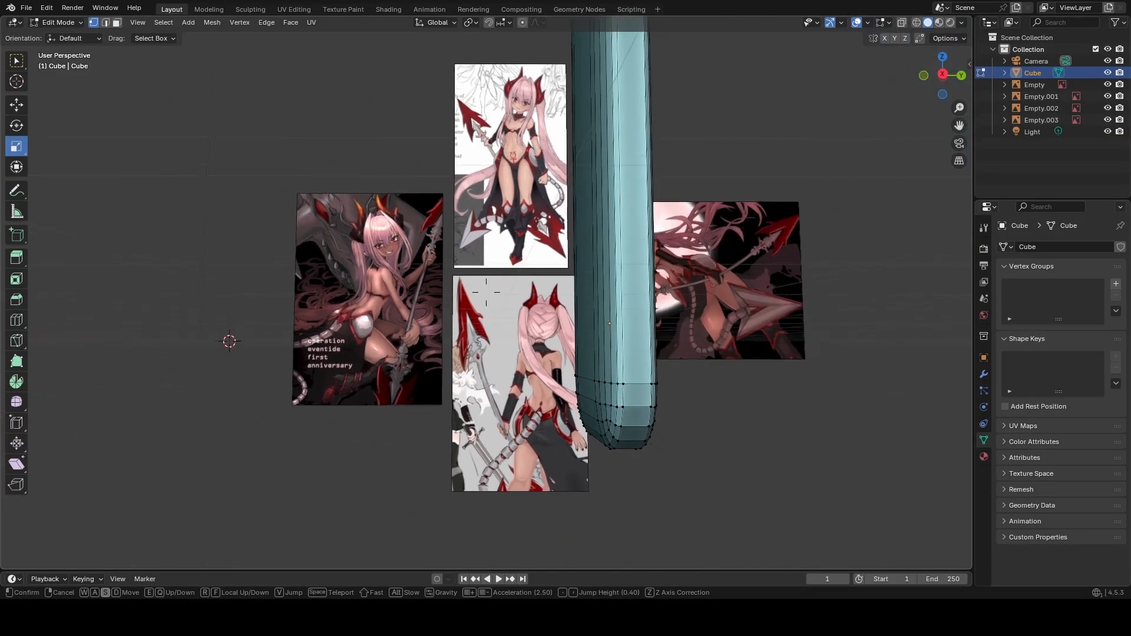
key(w)
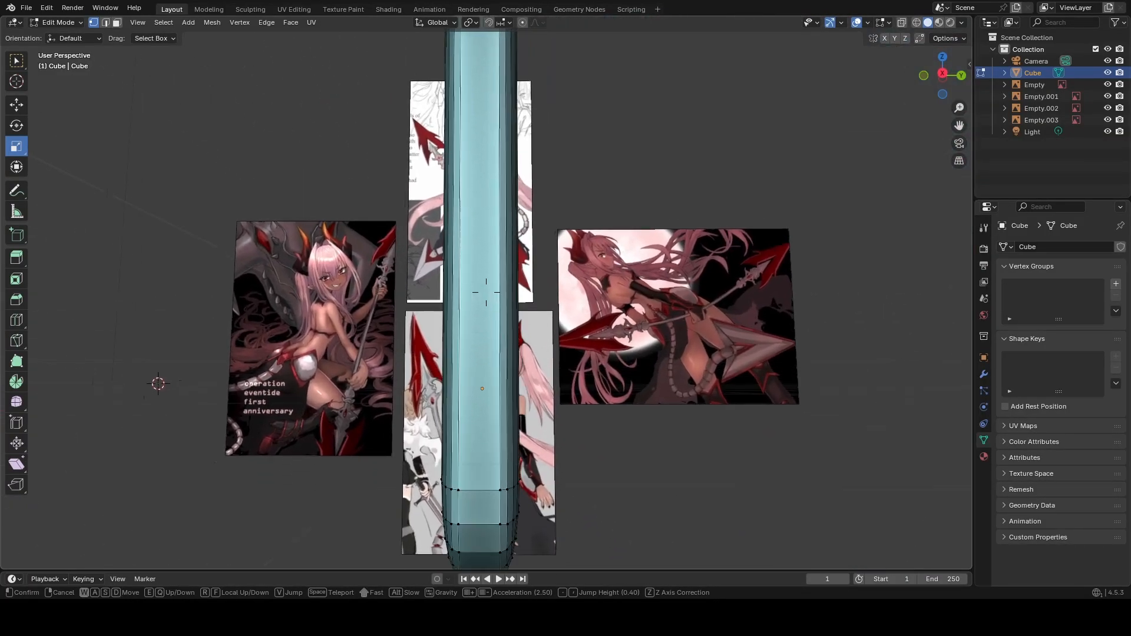
key(w)
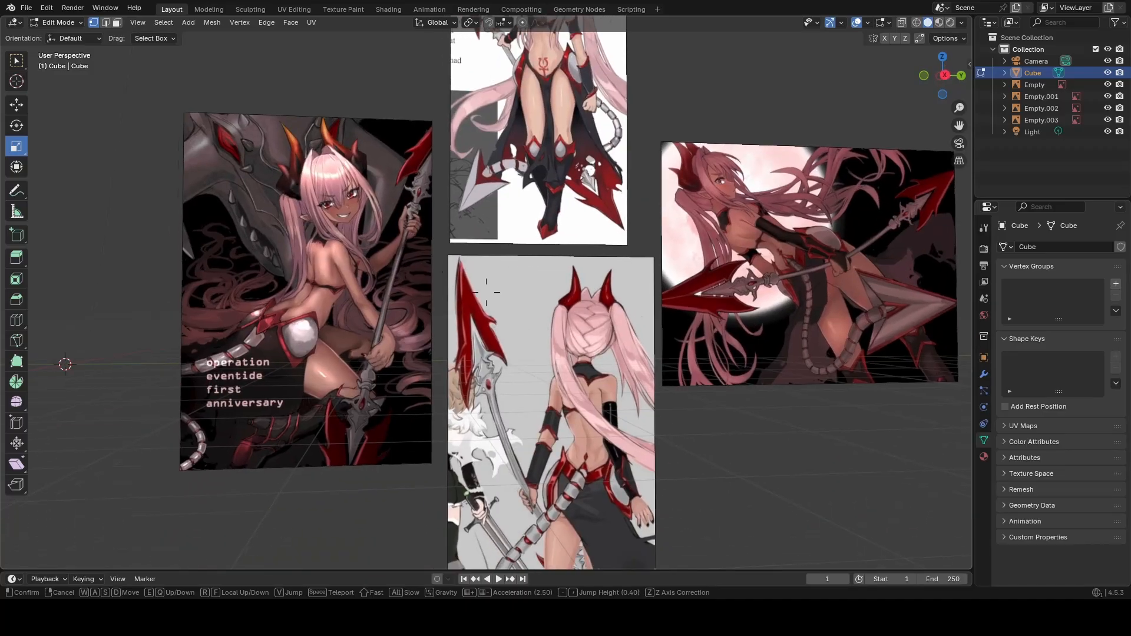
key(s)
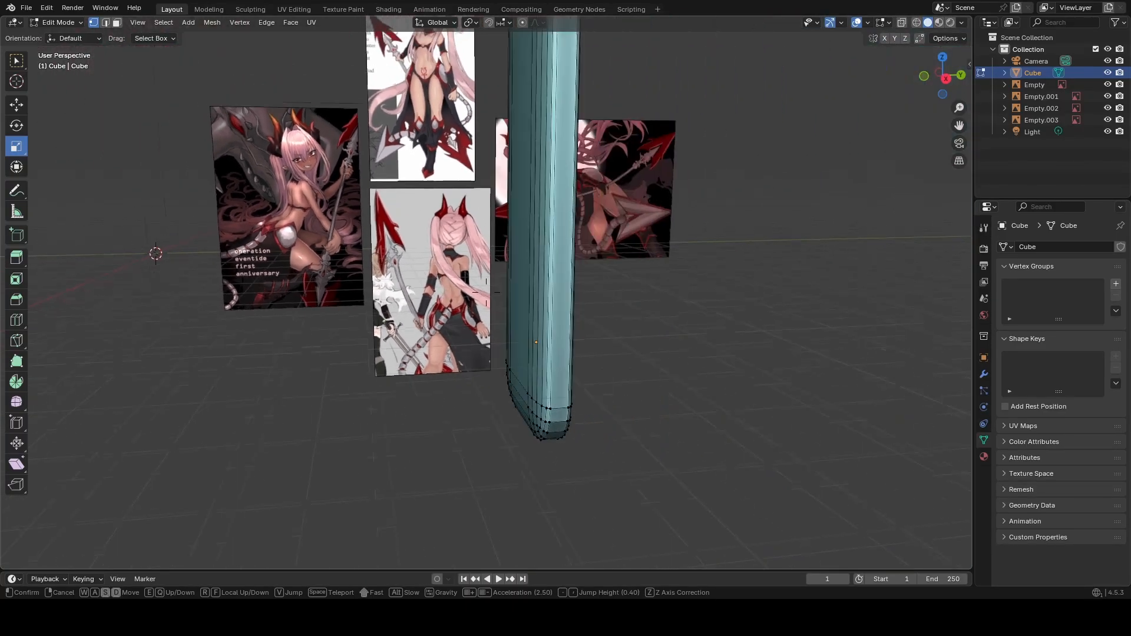
click(405, 369)
Select the whole shaft mesh and scale it down along the X axis to make it slim from the side.
key(a)
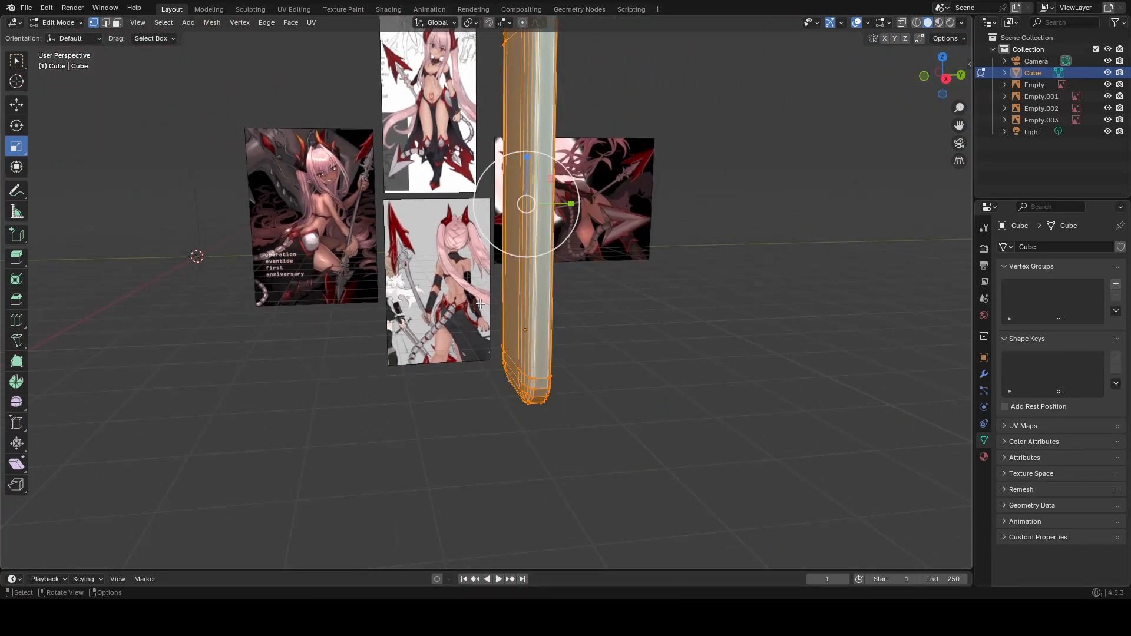
key(shift+grave)
key(w)
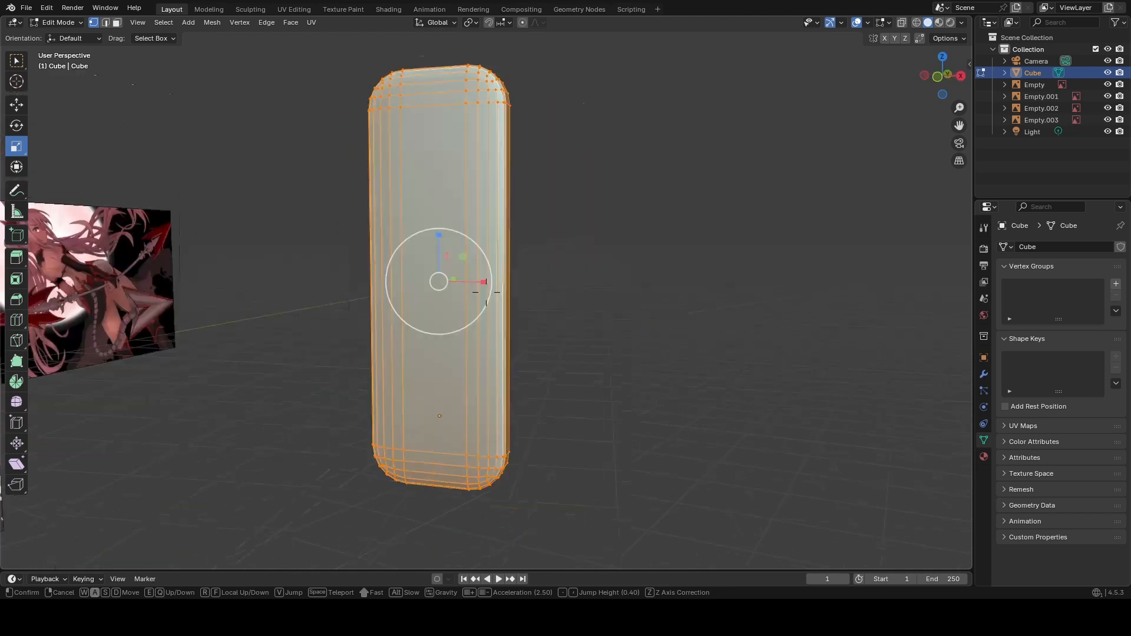
click(451, 269)
drag(530, 280, 489, 280)
Scale the selected shaft down slightly along the Y axis to even out its cross-section, and clear the selection.
key(shift+grave)
key(w)
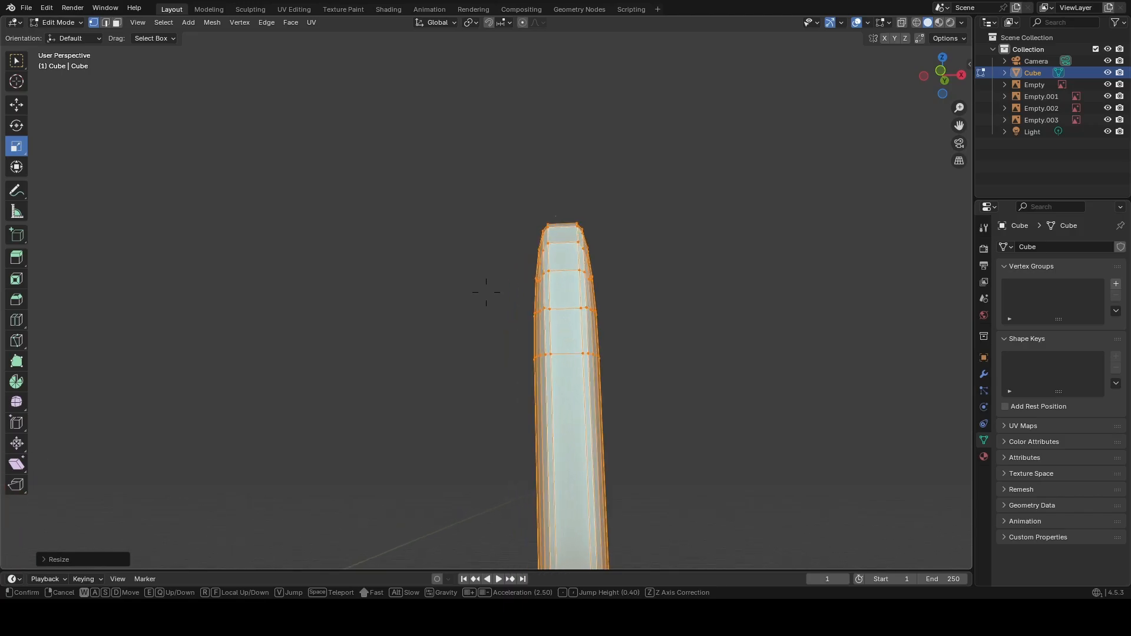
key(s)
key(d)
key(w)
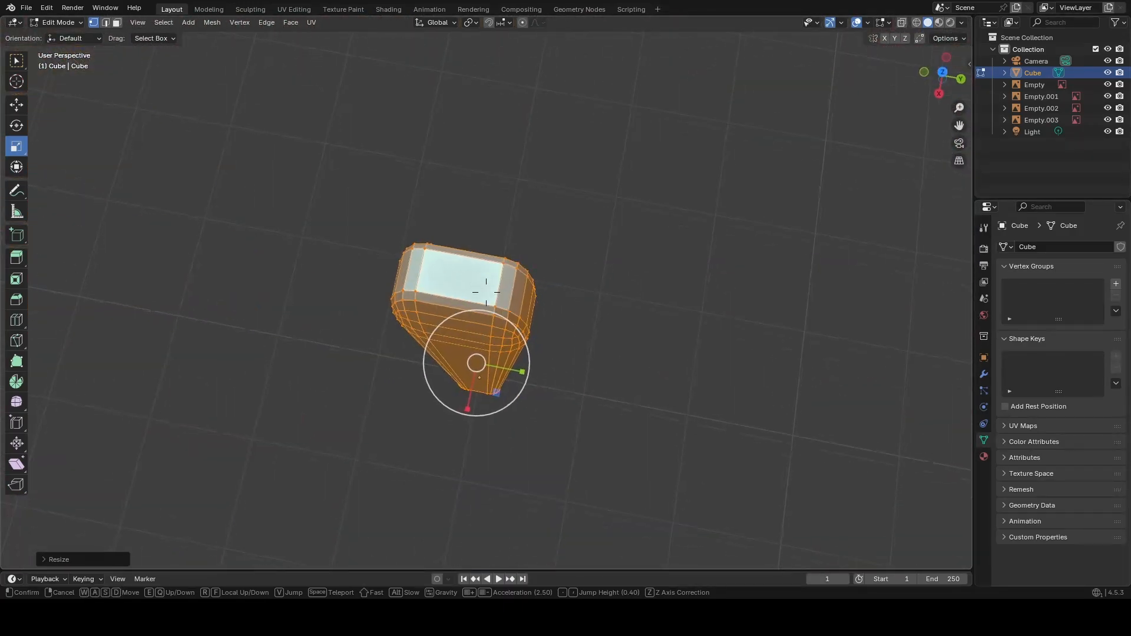
click(585, 284)
drag(517, 368, 492, 369)
click(561, 337)
Examine the slimmed shaft at full length against the character reference images.
middle_drag(571, 333, 554, 278)
scroll(554, 278, down, 8)
scroll(560, 382, up, 3)
shift+middle_drag(560, 381, 517, 83)
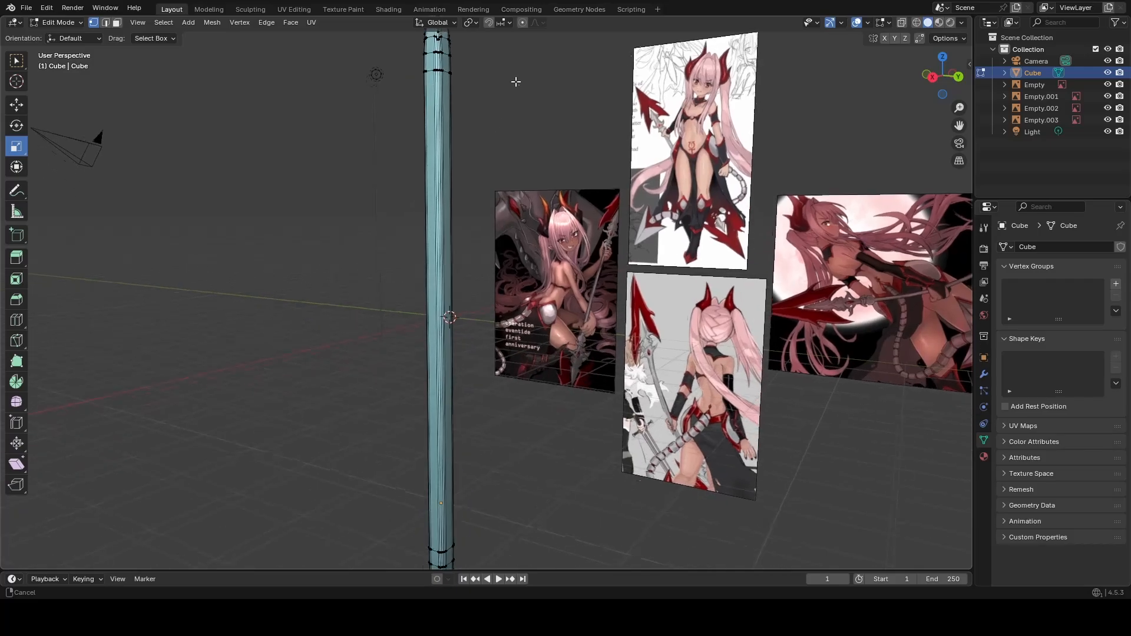
scroll(539, 181, down, 3)
middle_drag(502, 223, 597, 146)
scroll(500, 237, up, 4)
scroll(596, 148, down, 2)
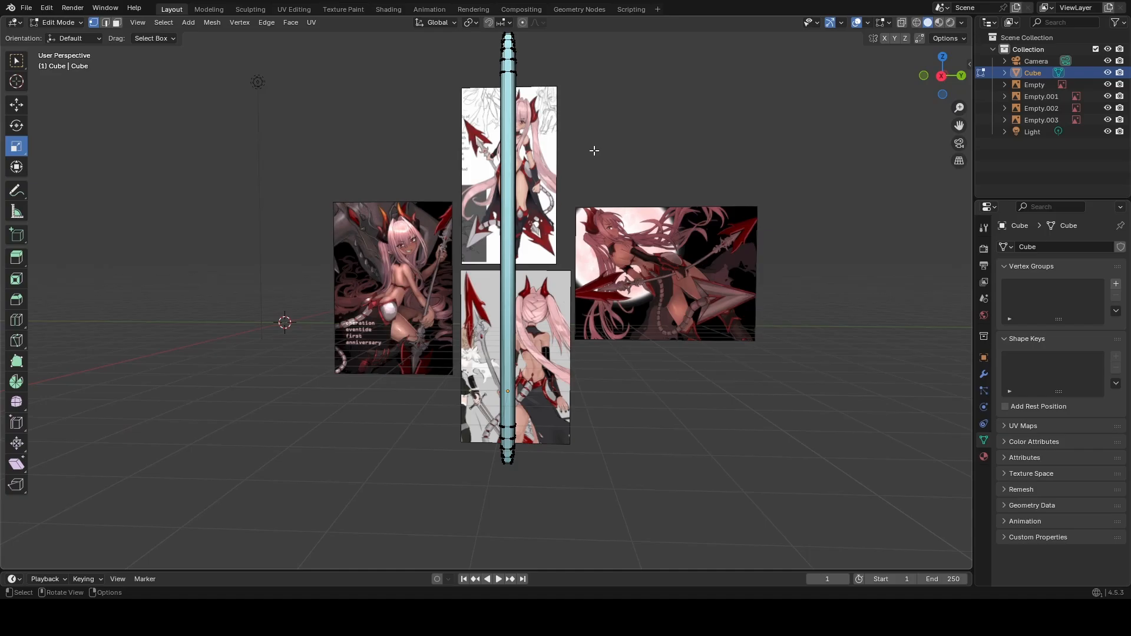
Temporarily hide the viewport overlays to inspect the bare shaft from several sides, and show them again.
click(856, 23)
middle_drag(790, 76, 692, 193)
middle_drag(657, 193, 573, 175)
click(857, 24)
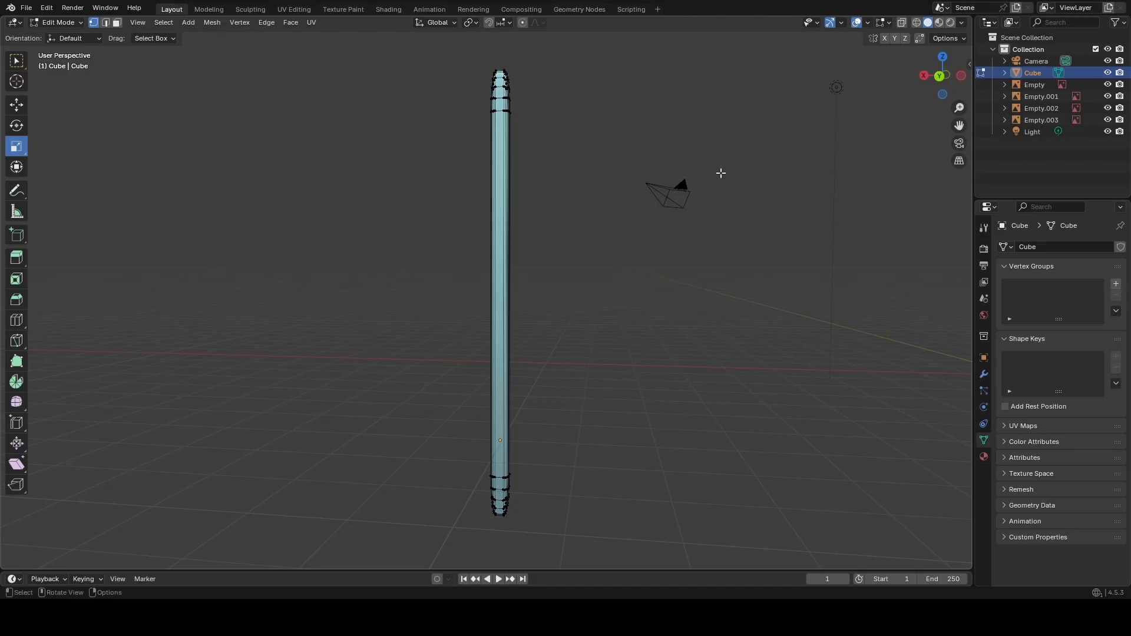
scroll(673, 212, down, 2)
middle_drag(514, 237, 624, 284)
scroll(653, 232, up, 2)
middle_drag(545, 284, 586, 283)
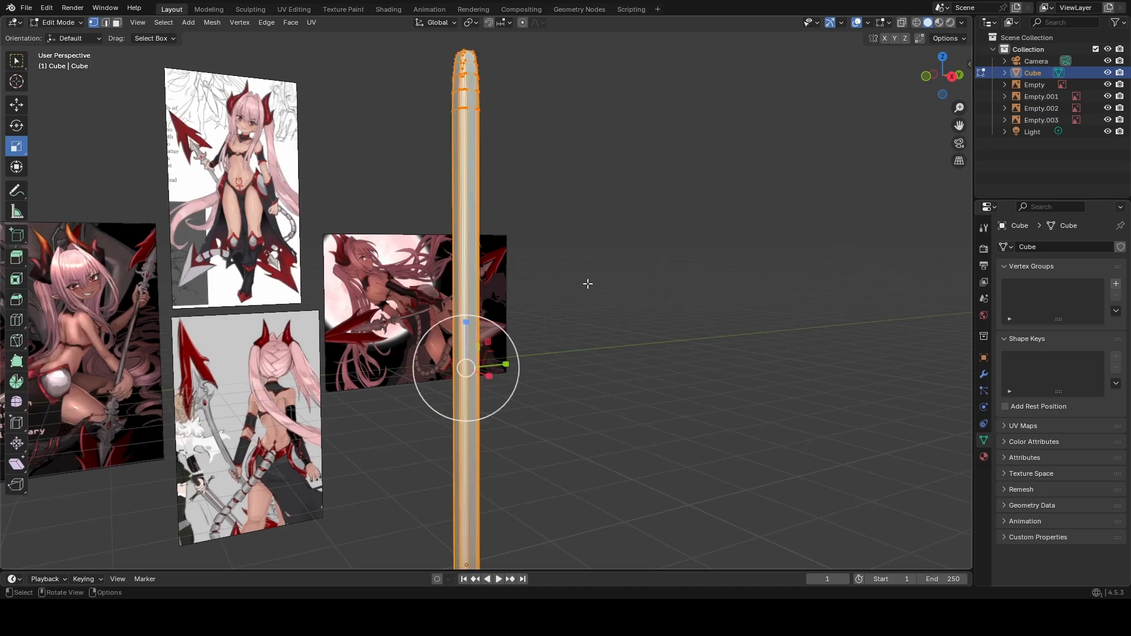
Try to scale the whole shaft mesh along the X axis.
key(a)
scroll(605, 283, down, 2)
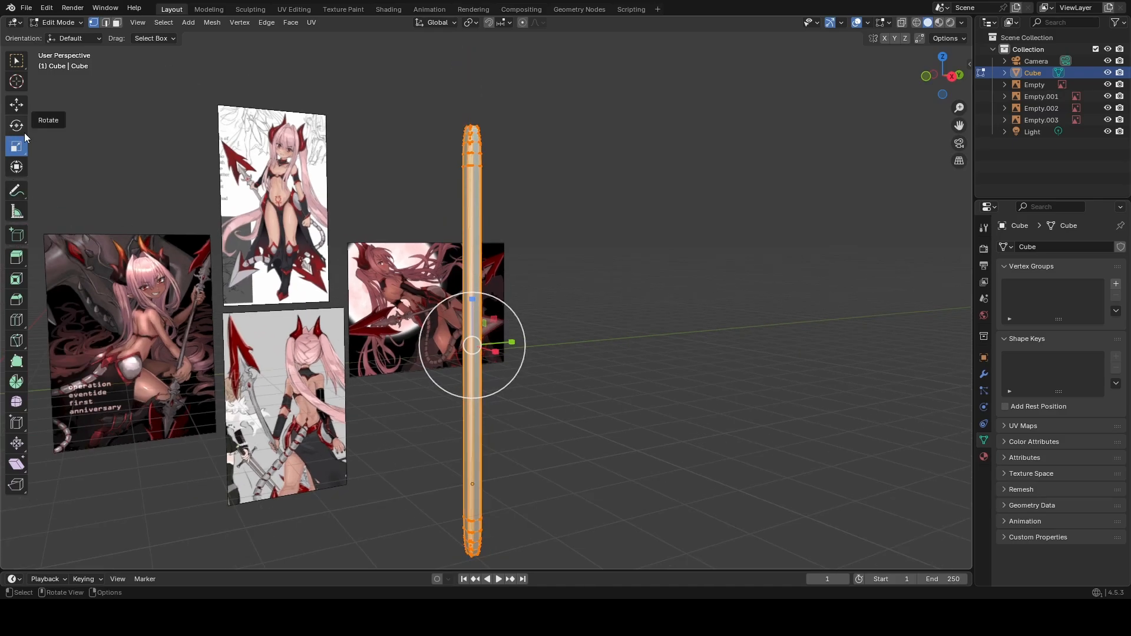
key(s)
key(x)
click(471, 364)
key(ctrl+z)
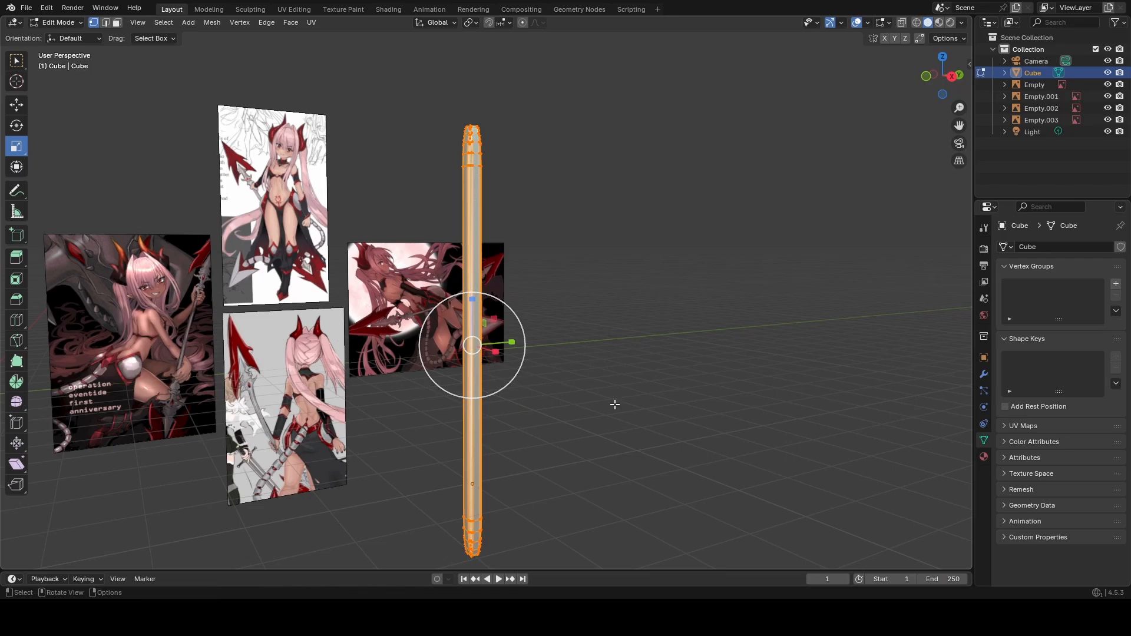
Try to shrink the whole shaft uniformly and compare its size with the reference images.
key(s)
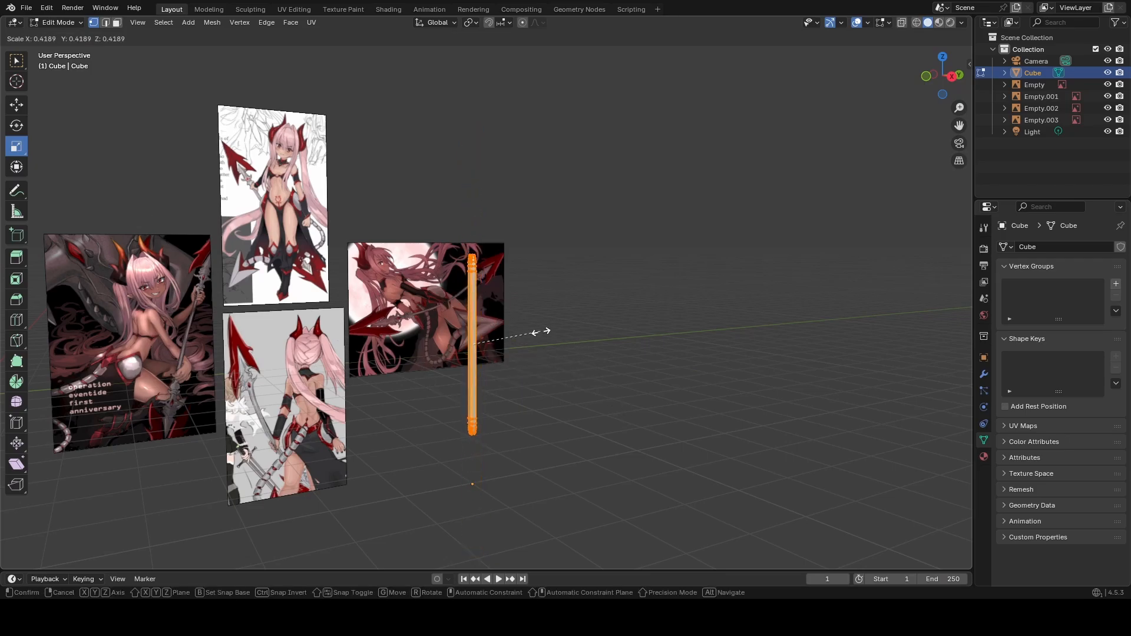
click(553, 363)
key(shift+grave)
key(w)
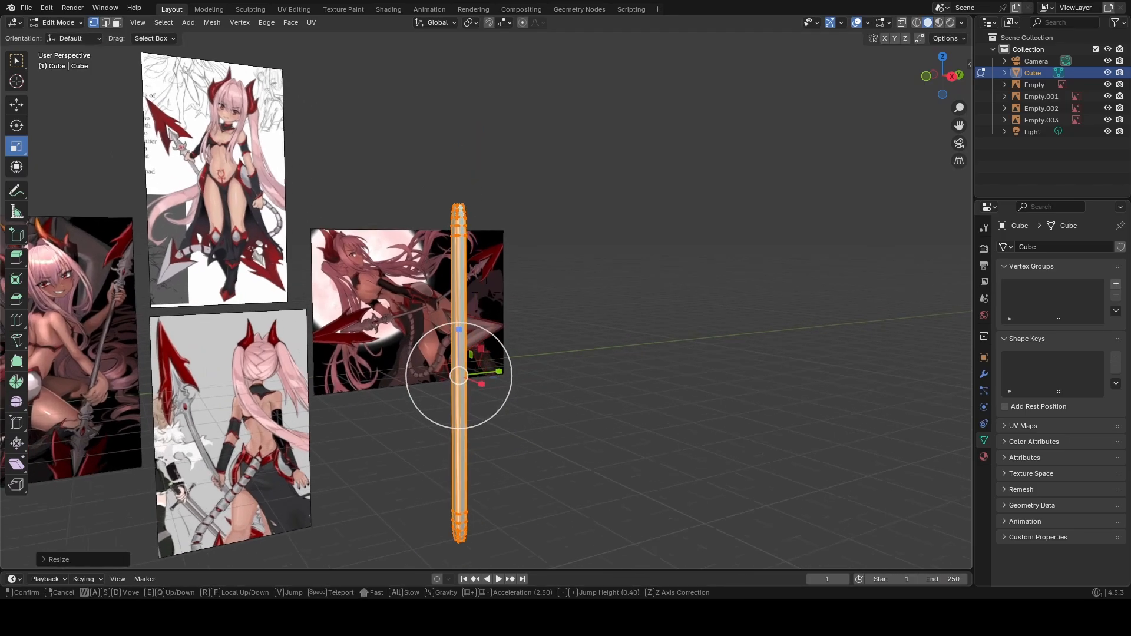
key(s)
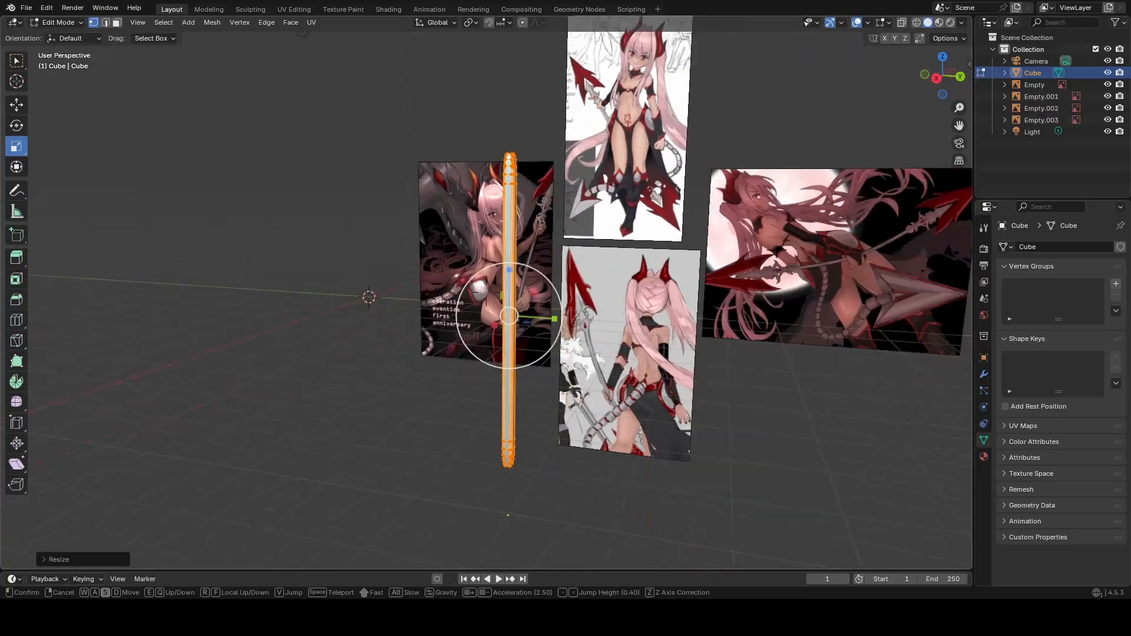
click(551, 364)
key(ctrl+z)
click(664, 384)
Examine close up the spear's red blade, gem mount, grip and shaft in the two lower character references.
key(shift+grave)
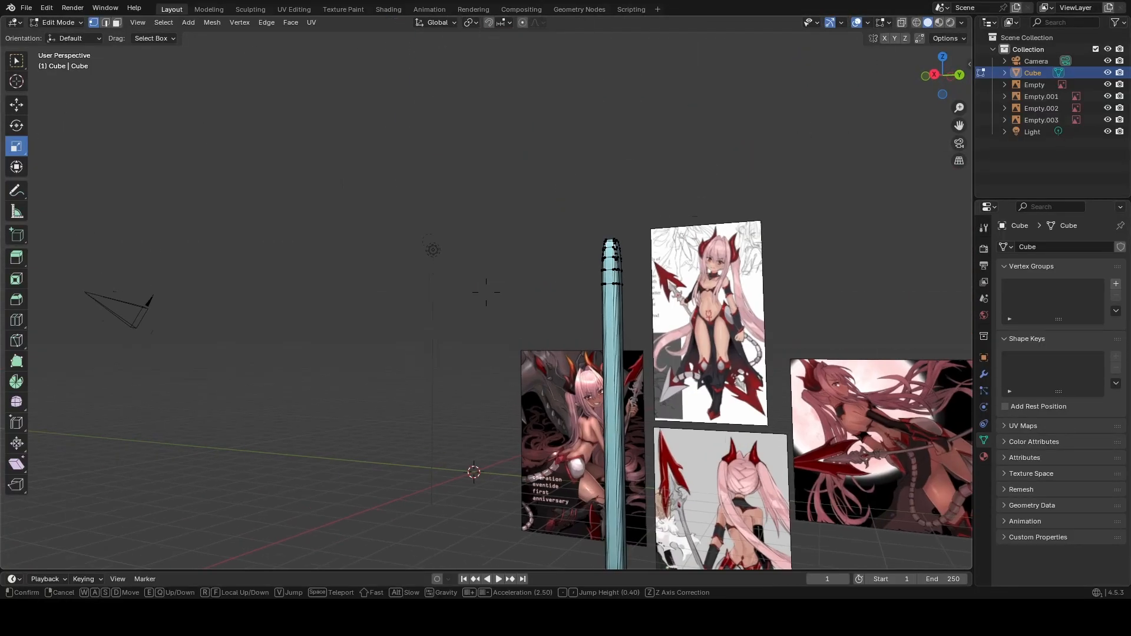
key(w)
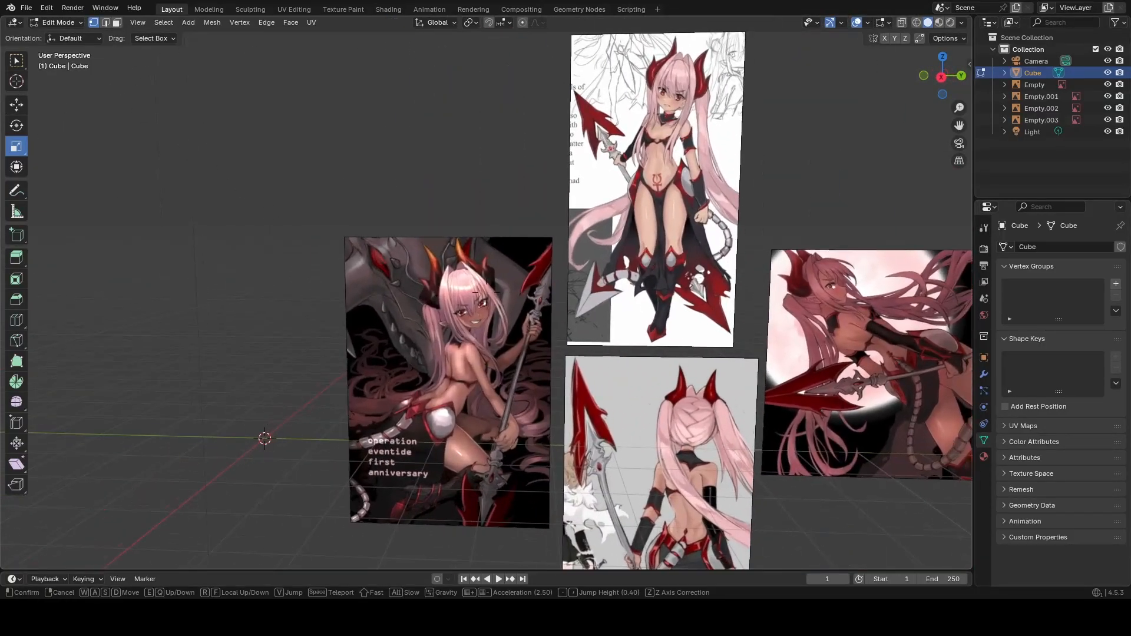
key(w)
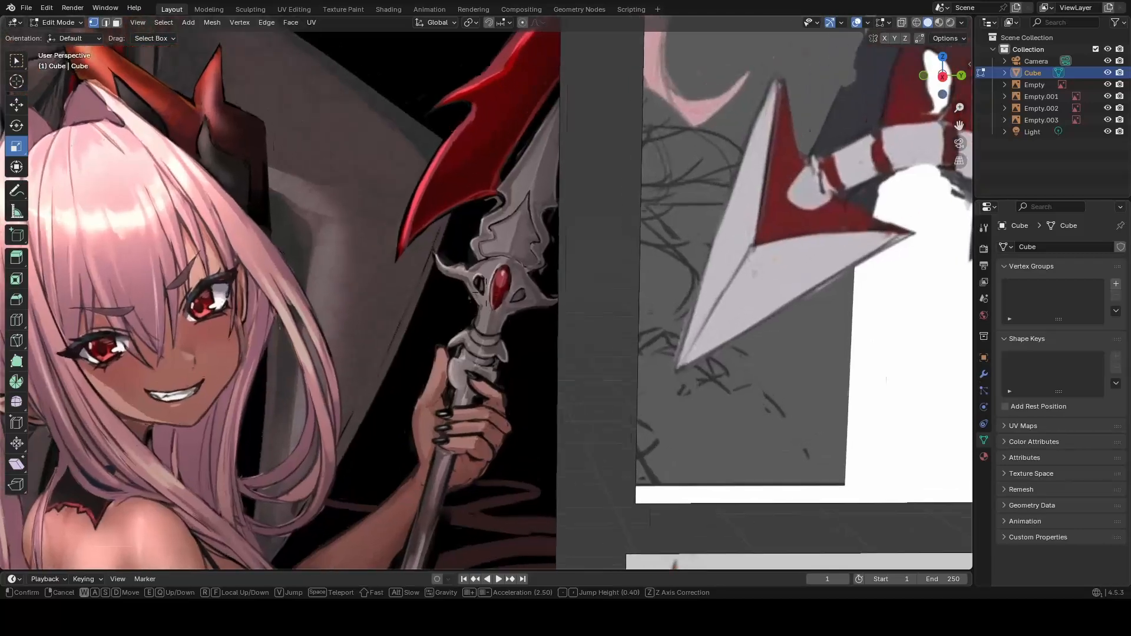
key(s)
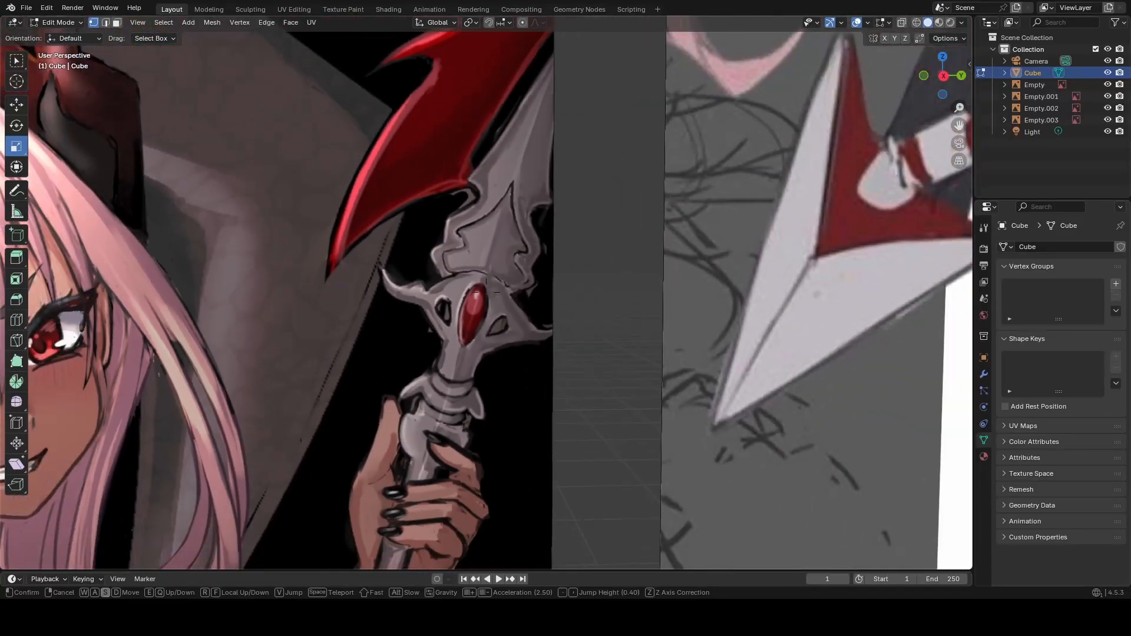
key(s)
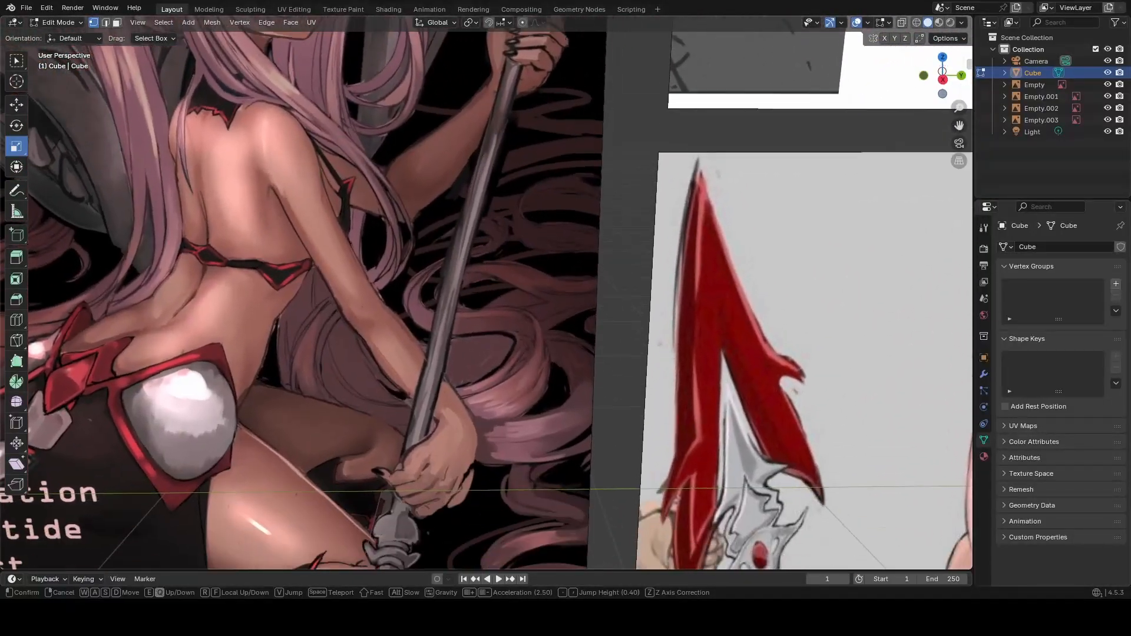
key(s)
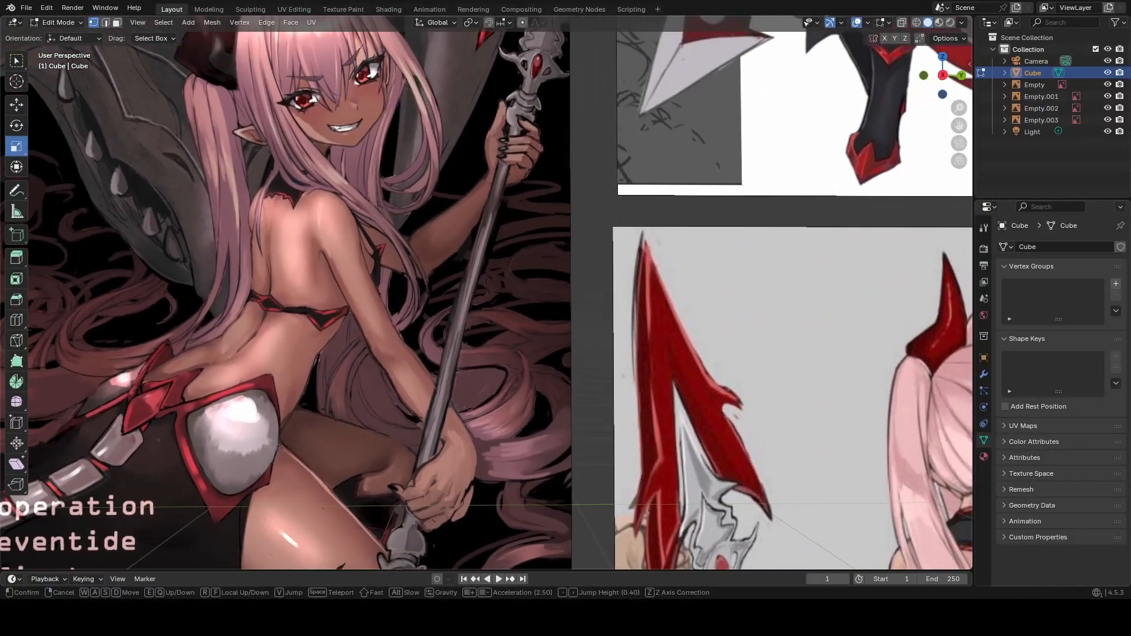
key(w)
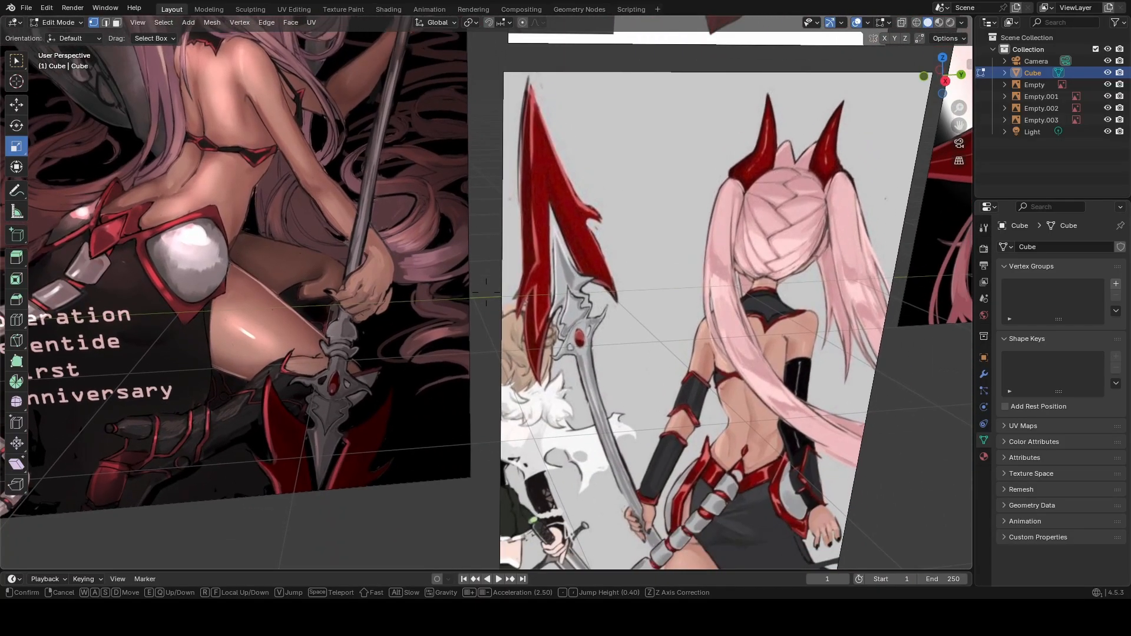
key(s)
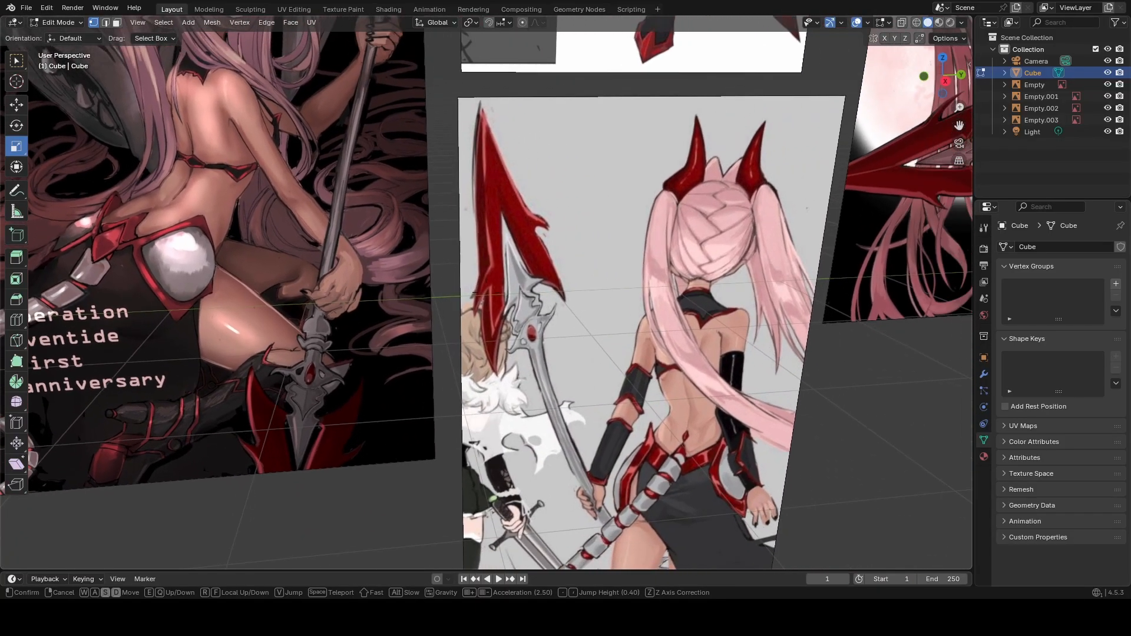
key(w)
key(s)
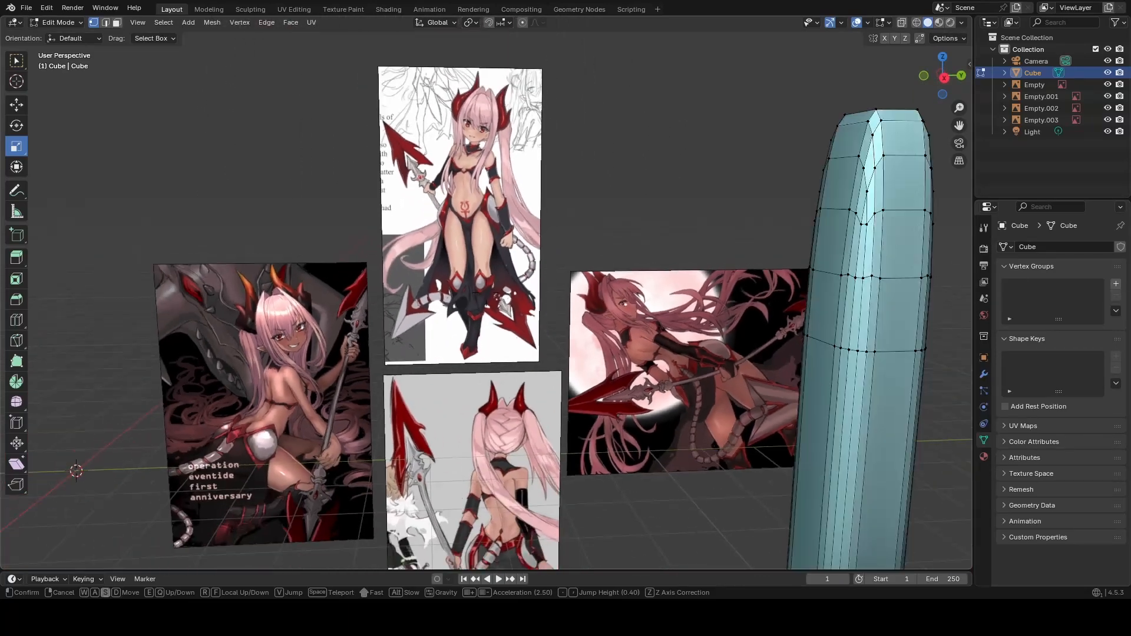
Study the spear's overall proportions in the dark seated-character illustration and the neighbouring reference images.
key(w)
key(a)
key(s)
key(w)
key(s)
key(w)
key(w)
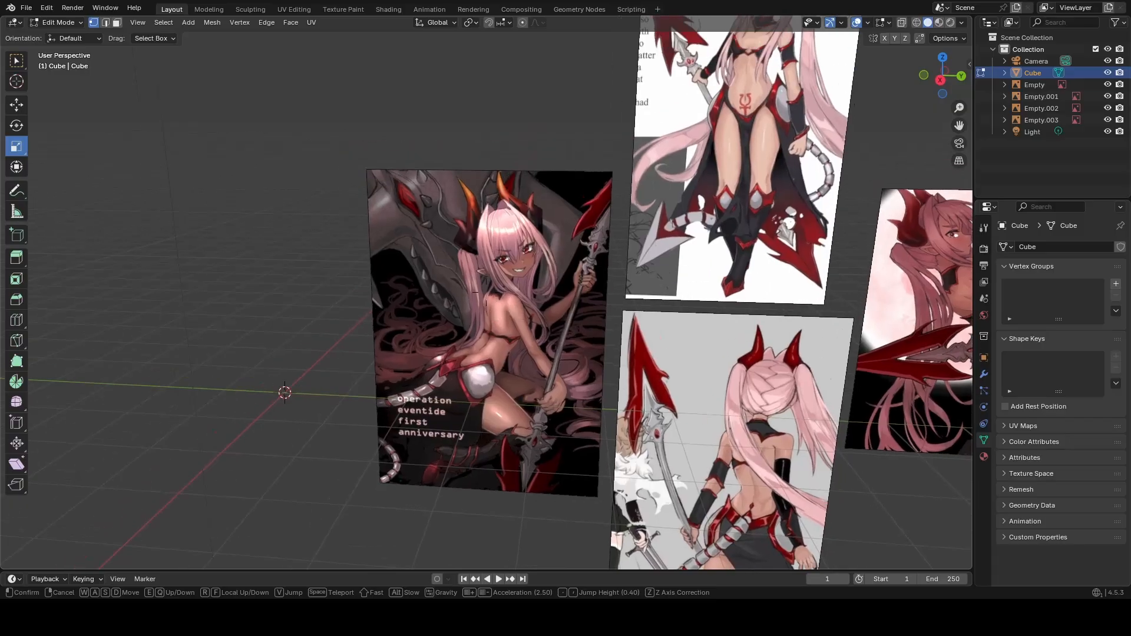
key(w)
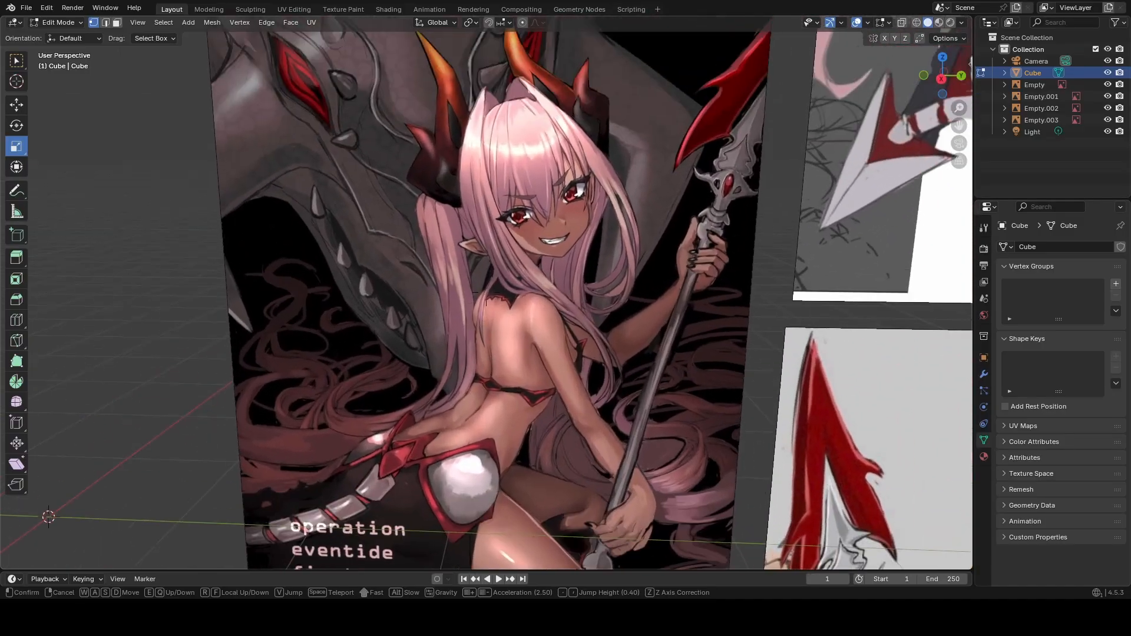
key(s)
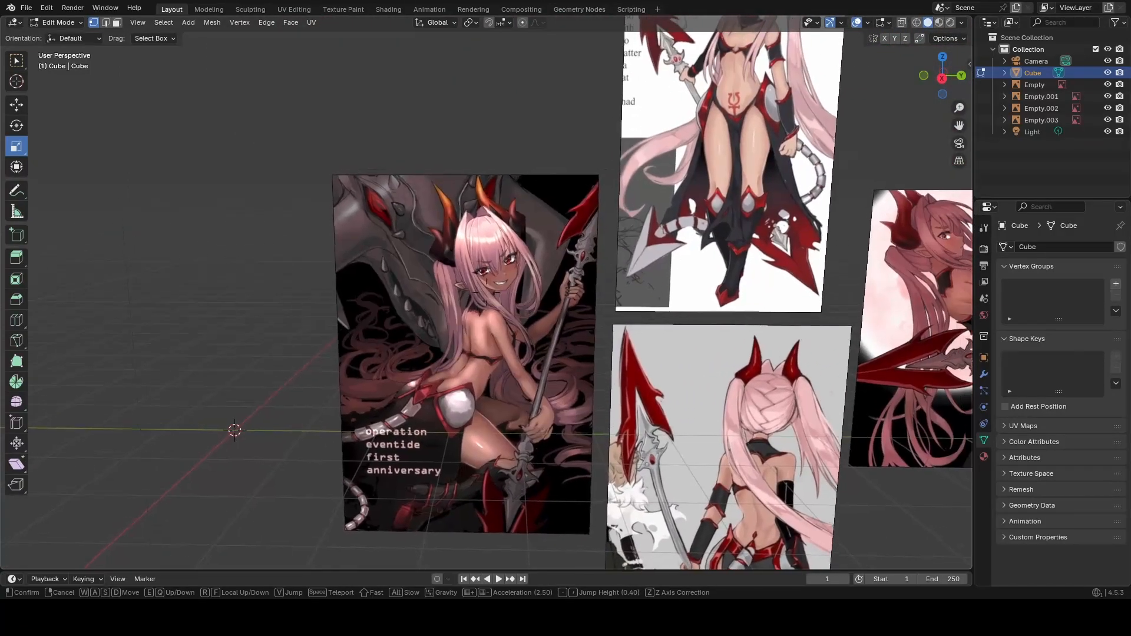
key(a)
key(w)
key(d)
key(d)
key(w)
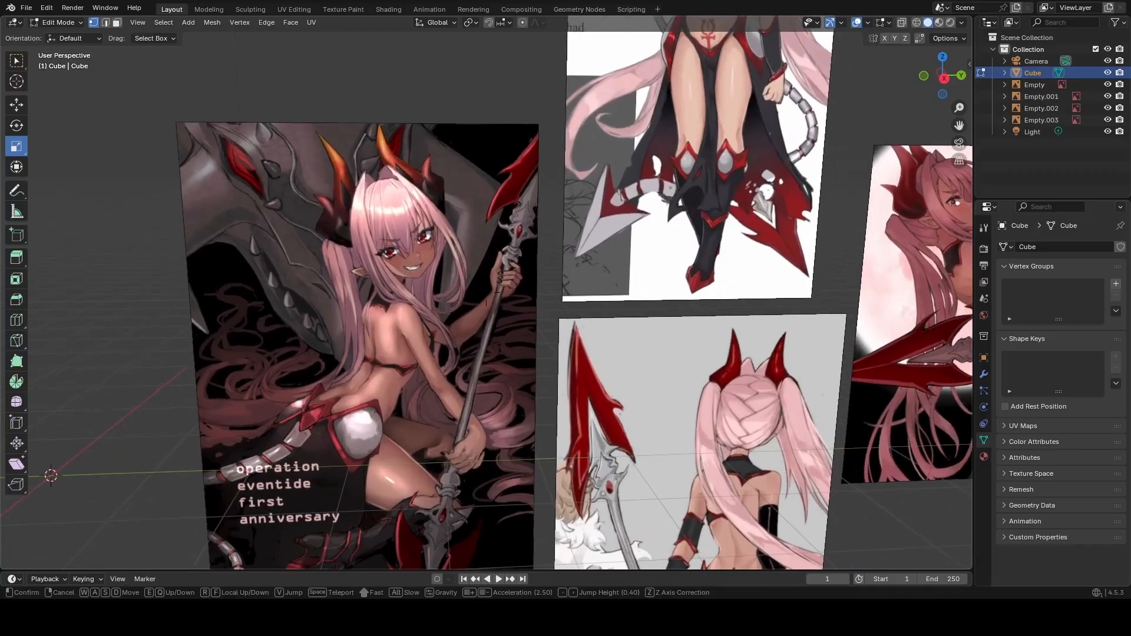
key(s)
key(s)
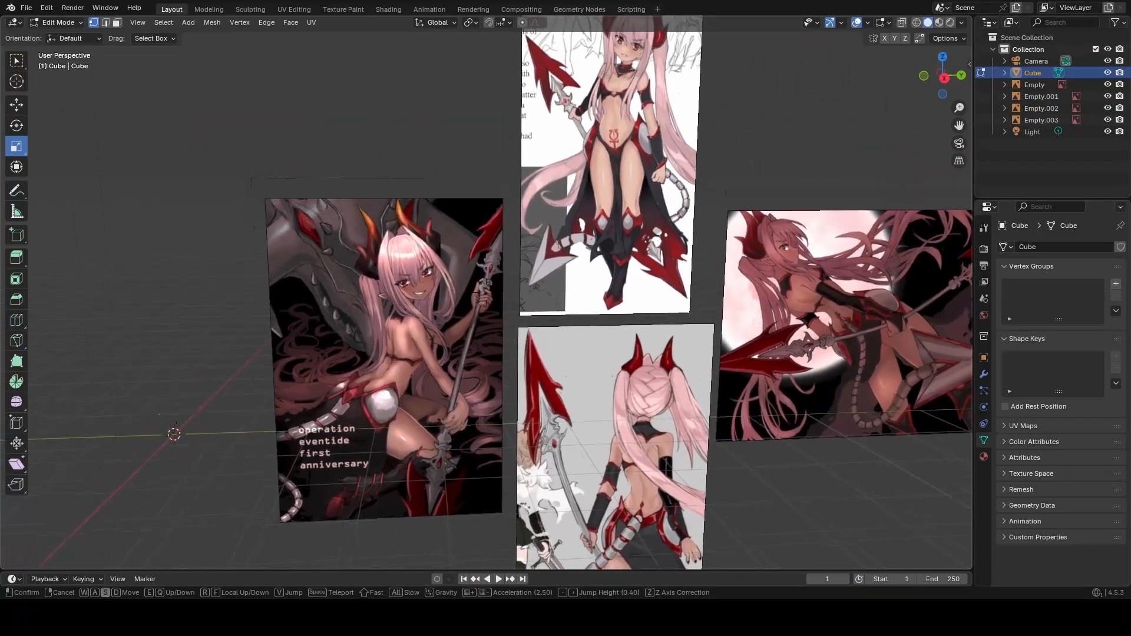
Compare the modeled shaft's thickness and beveled top end with the spears in all four reference images.
key(d)
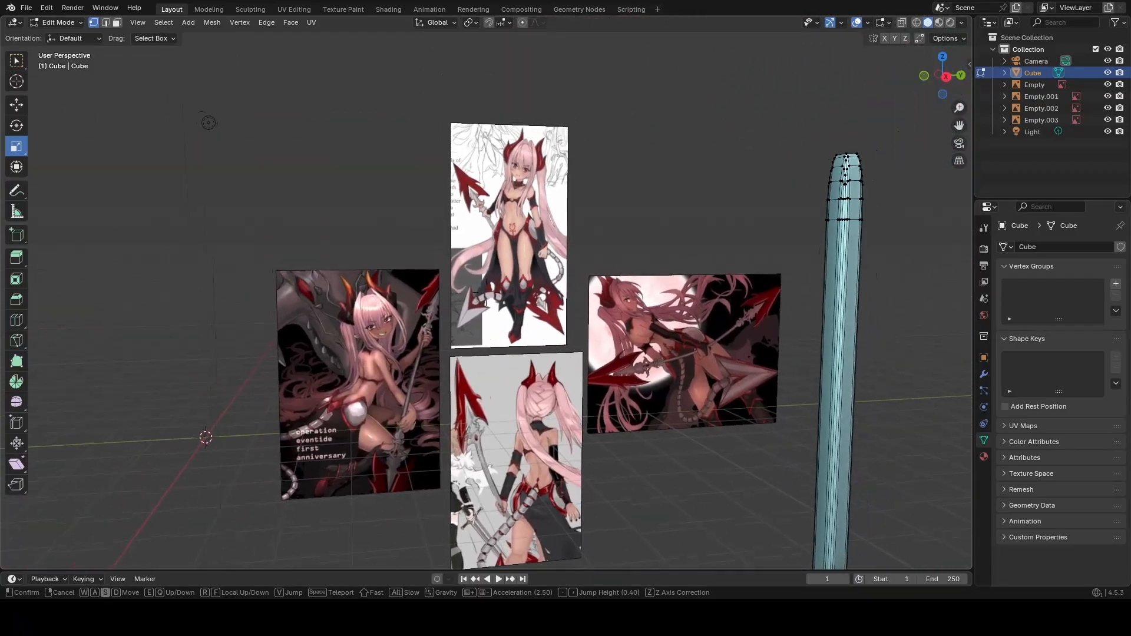
key(a)
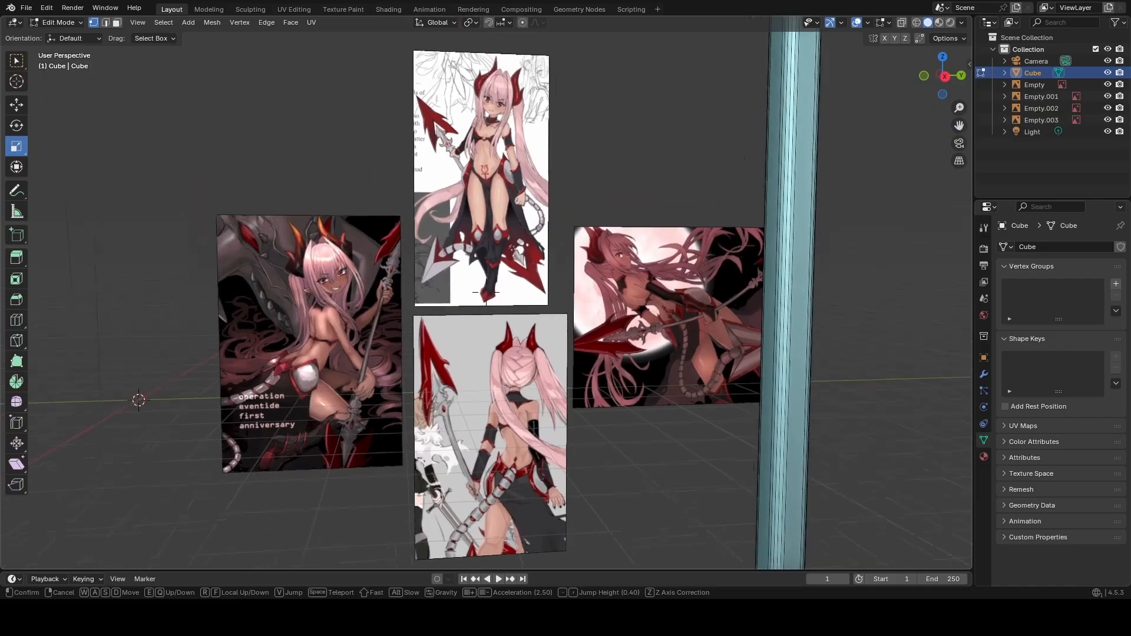
key(w)
key(s)
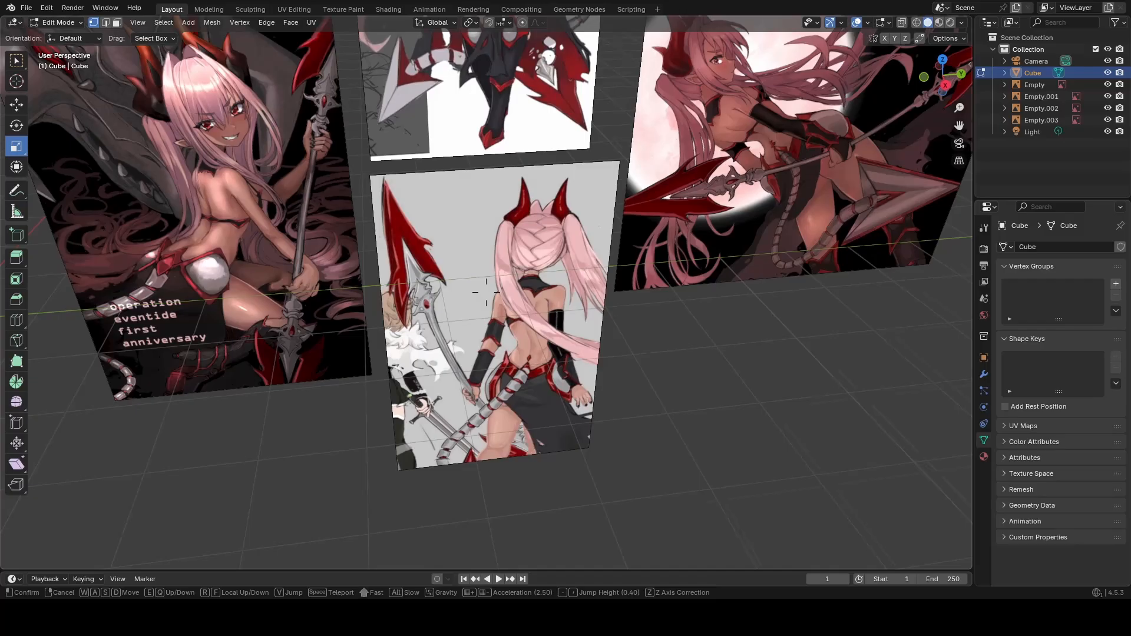
key(s)
key(a)
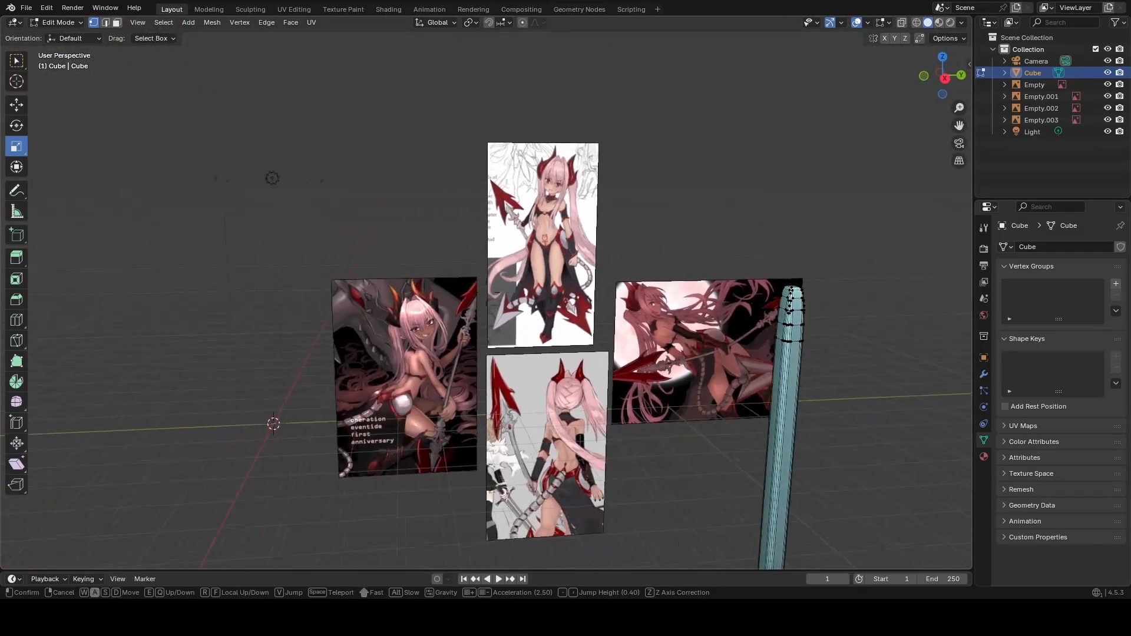
key(w)
key(s)
key(q)
key(d)
key(w)
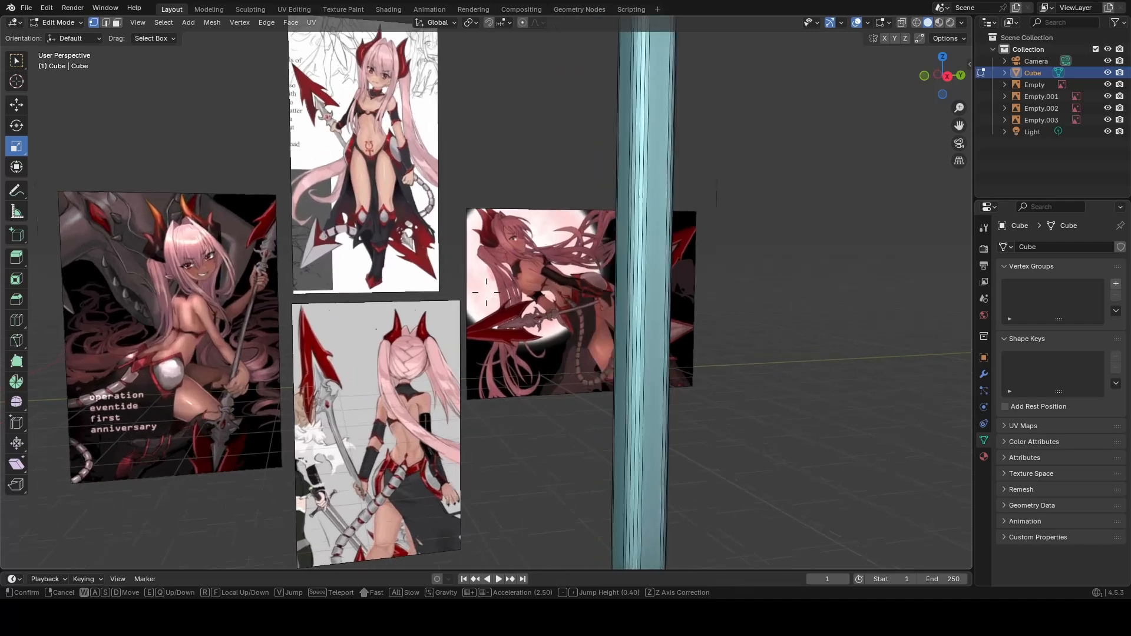
key(s)
key(d)
key(w)
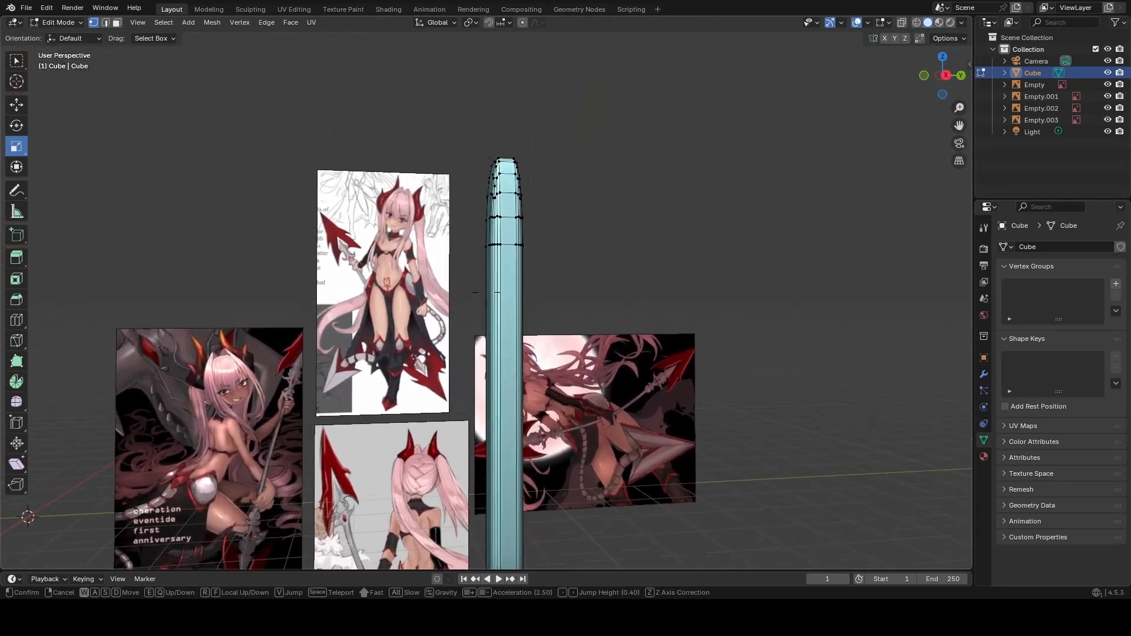
key(s)
key(w)
key(w)
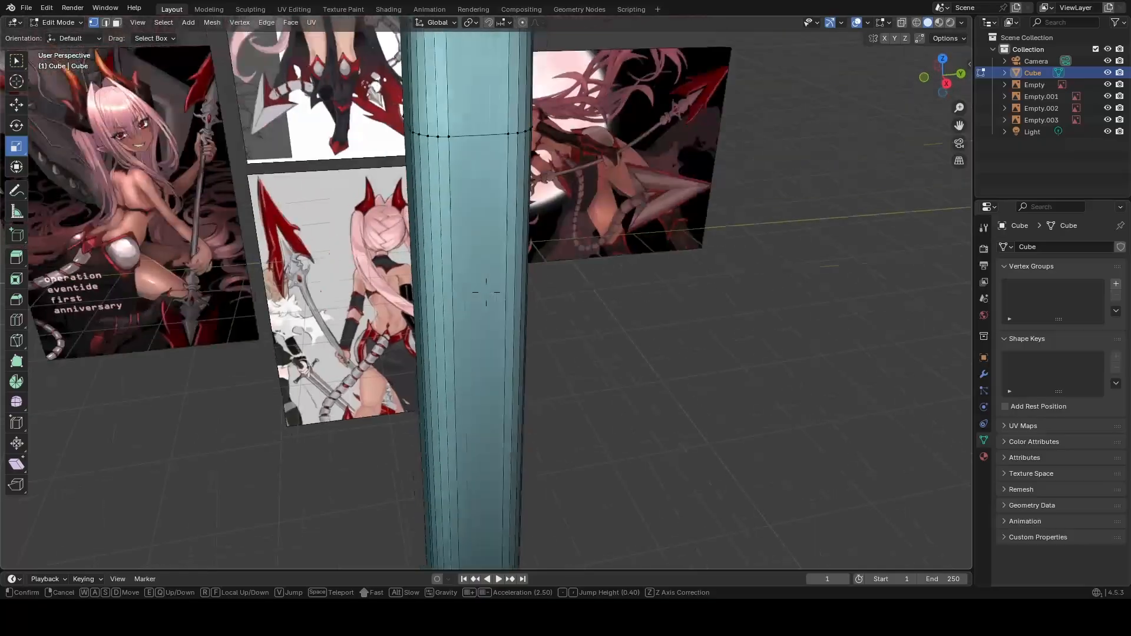
key(s)
key(w)
key(d)
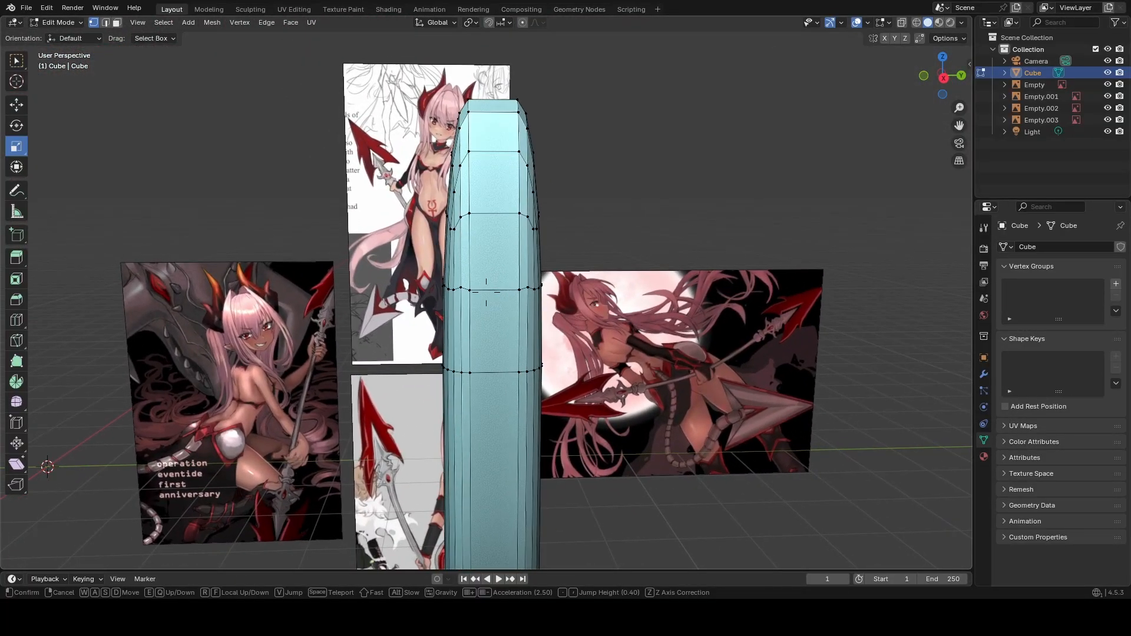
Compare the shaft's full length and beveled ends with the surrounding reference images from near and far.
key(s)
key(w)
key(s)
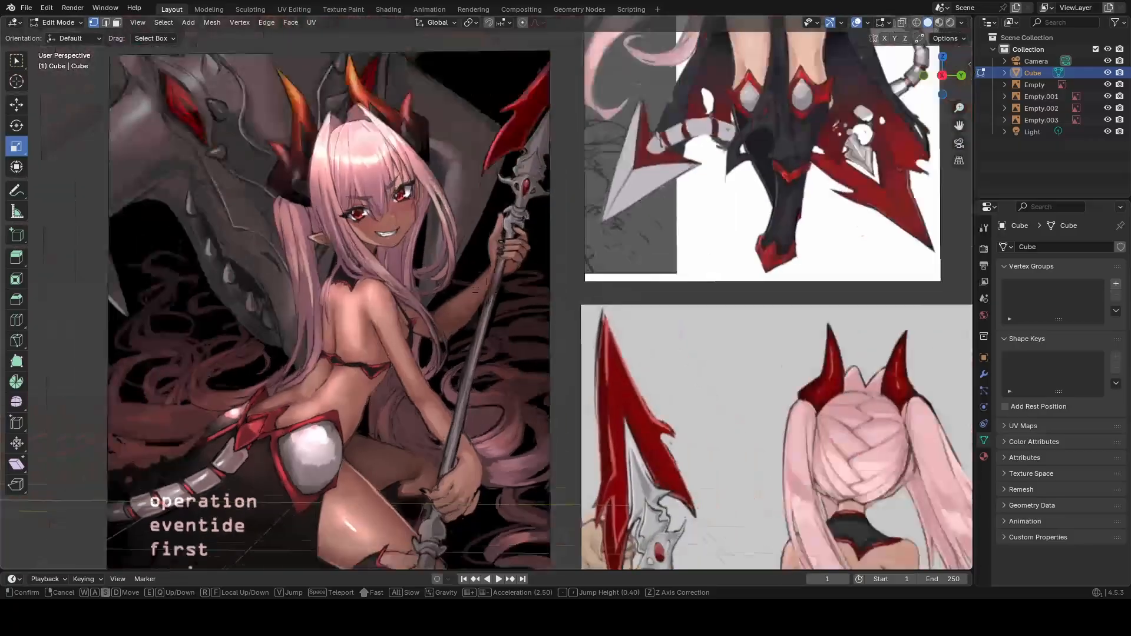
key(w)
key(s)
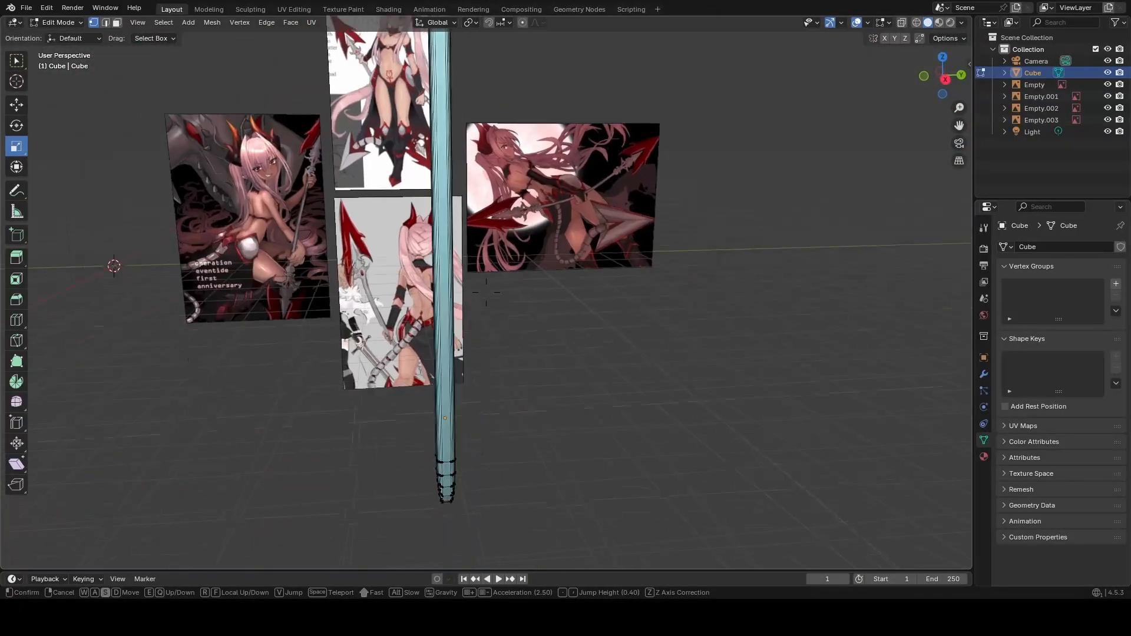
click(833, 217)
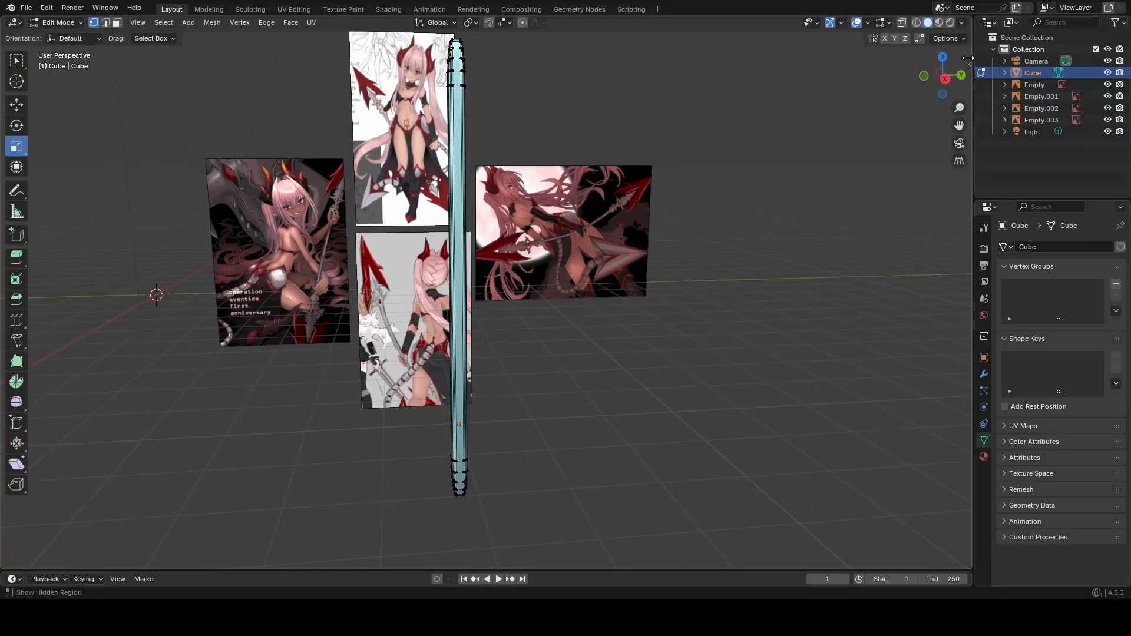
Select the whole shaft mesh while looking through the sidebar properties and the viewport shading options.
click(944, 62)
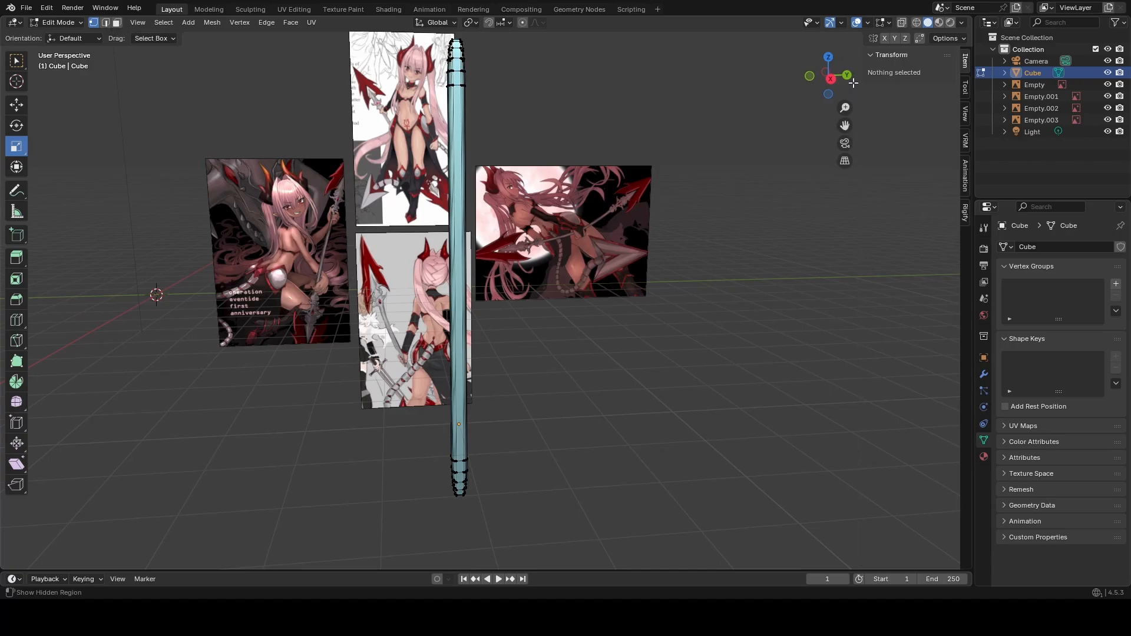
click(966, 140)
click(966, 177)
click(966, 61)
click(961, 40)
click(959, 23)
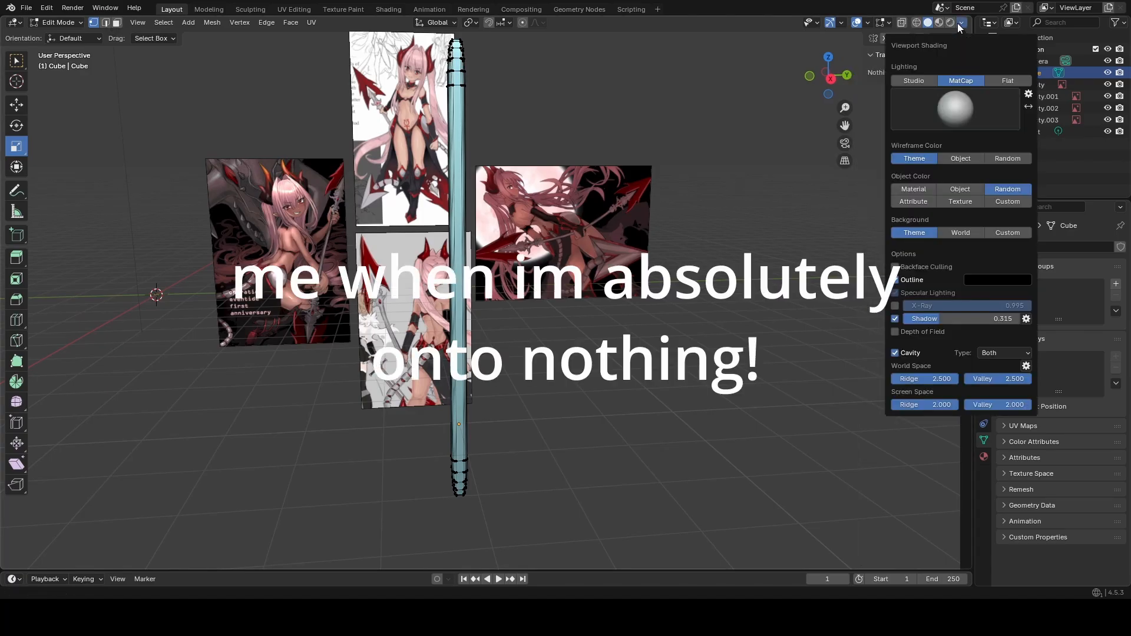
click(959, 40)
click(966, 88)
key(a)
click(950, 39)
Look through the sidebar's View, VRM, Animation, Rigify and Item properties for the selected shaft and close the sidebar.
shift+middle_drag(590, 259, 611, 323)
scroll(610, 323, down, 1)
click(965, 115)
click(965, 141)
click(966, 174)
click(965, 211)
click(965, 63)
key(n)
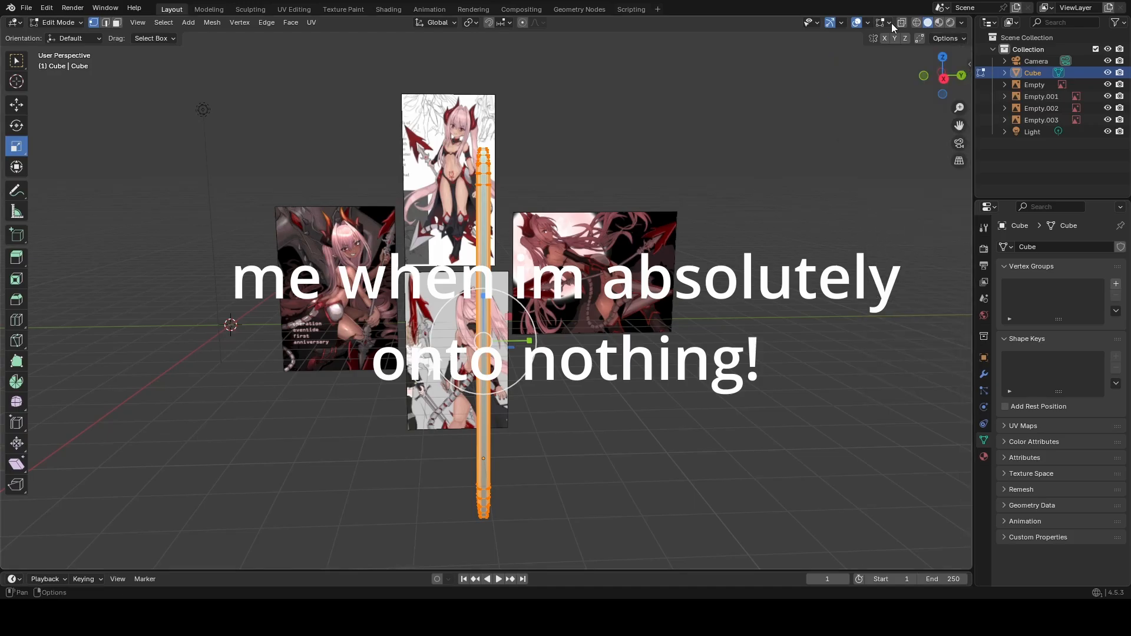
click(889, 21)
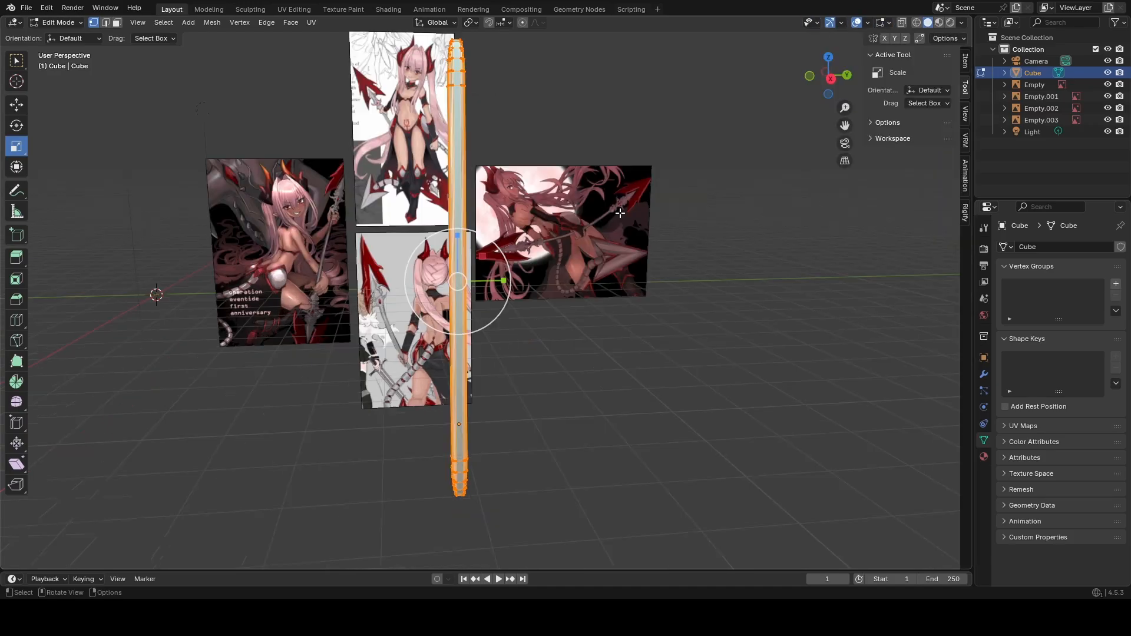
scroll(620, 213, up, 2)
scroll(620, 213, down, 2)
mouse_move(620, 206)
middle_down()
mouse_move(600, 197)
mouse_move(614, 194)
mouse_move(623, 227)
middle_up()
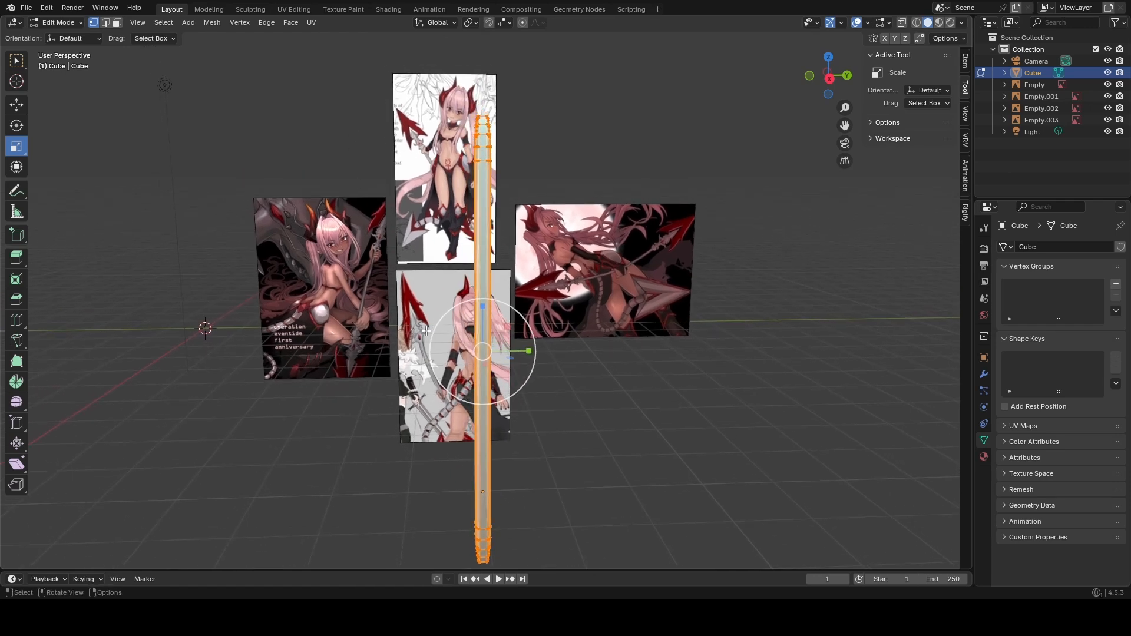
scroll(563, 434, down, 1)
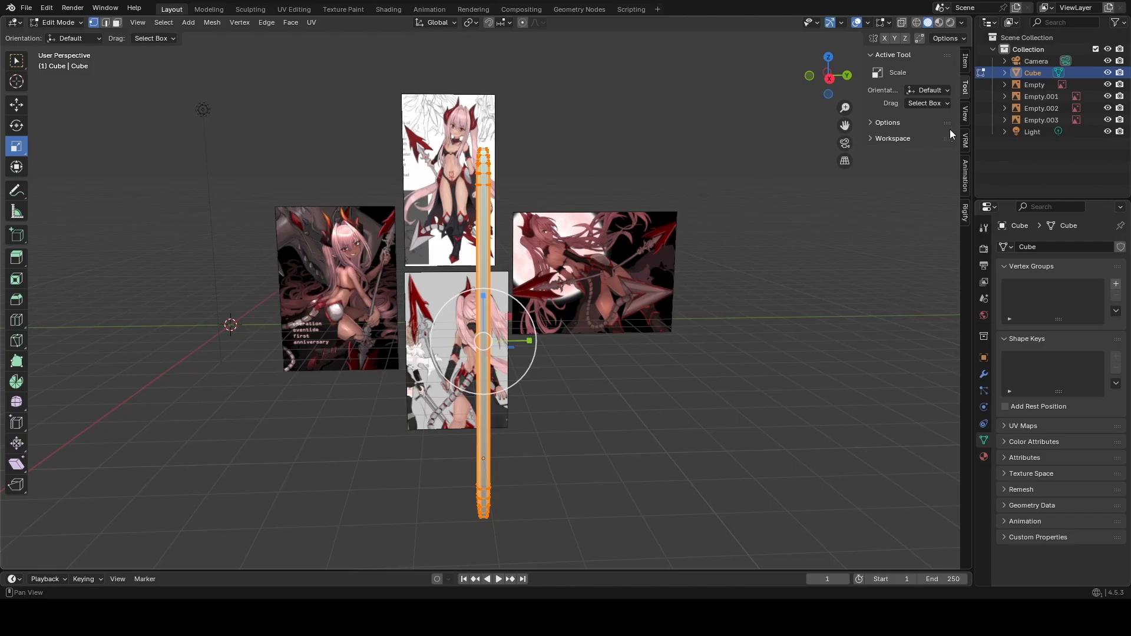
click(965, 114)
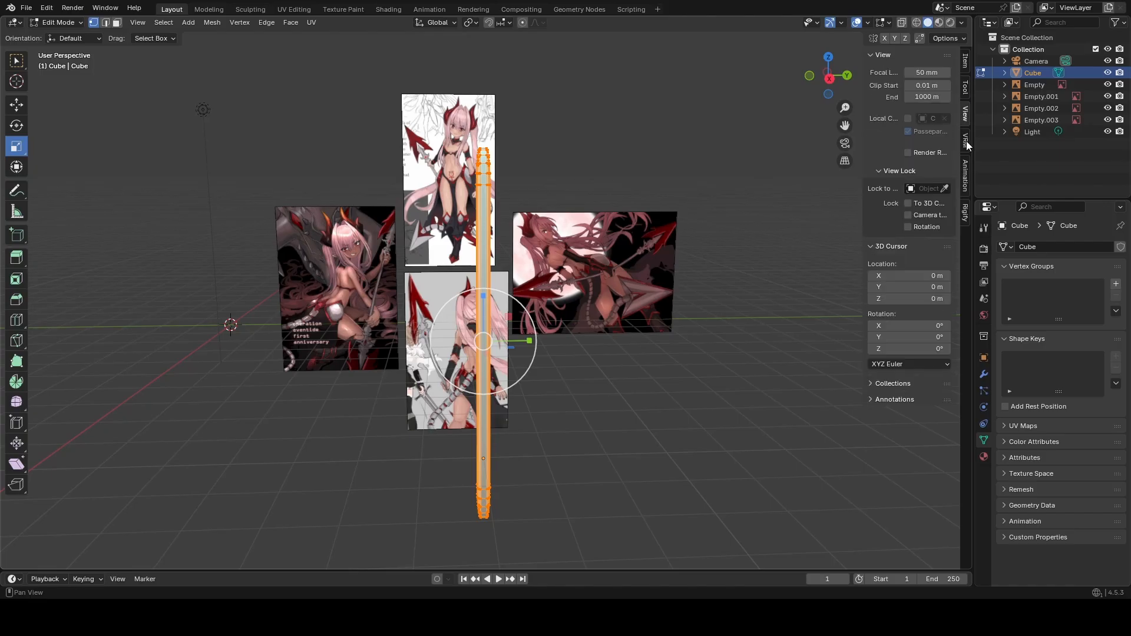
click(966, 140)
click(967, 173)
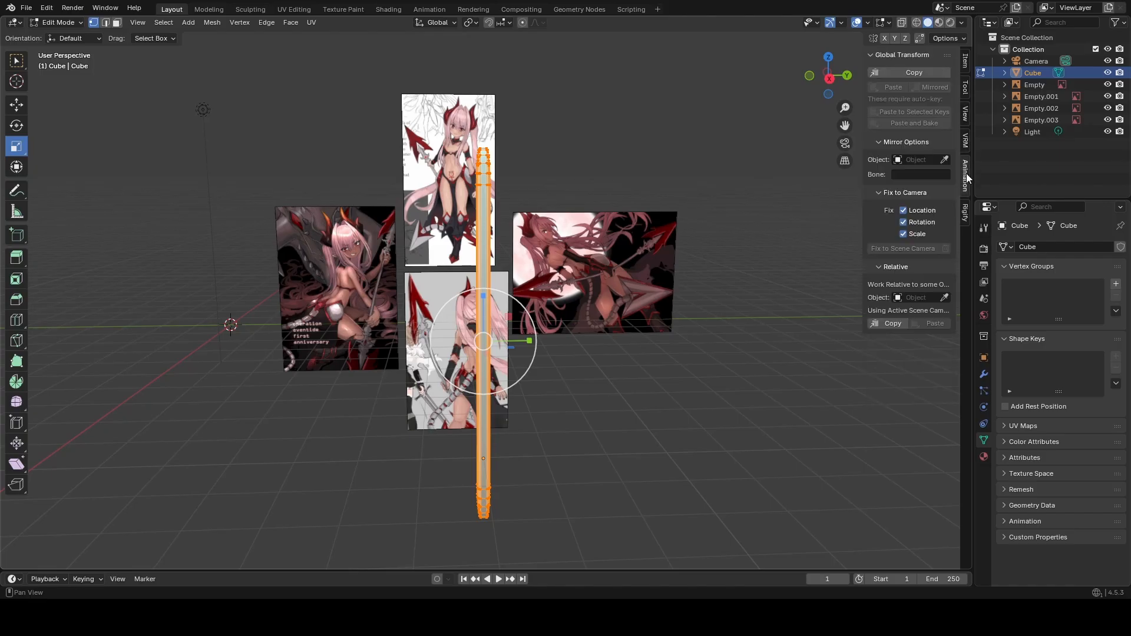
click(966, 214)
click(965, 66)
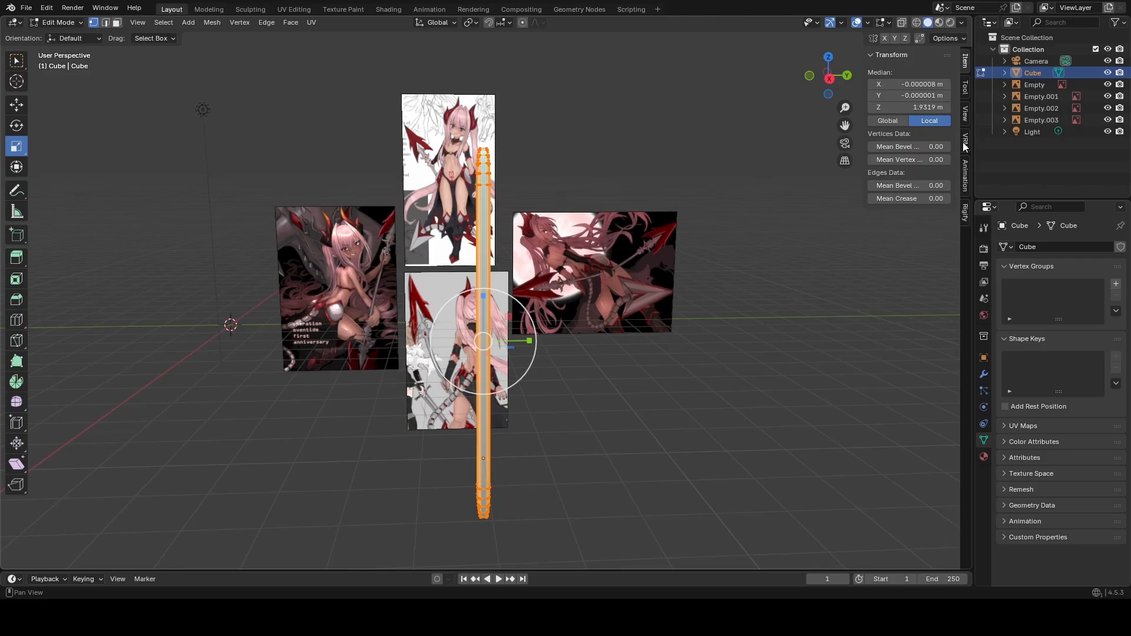
drag(864, 65, 947, 66)
Look through the mesh overlay, viewport overlay, gizmo and object-type visibility settings.
click(889, 24)
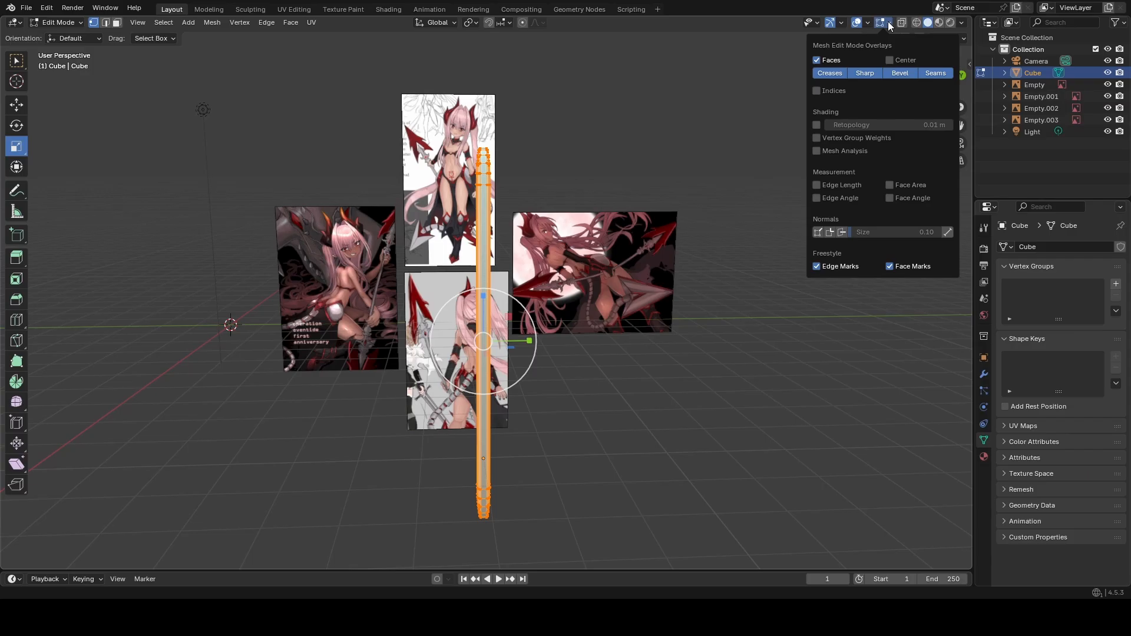
click(870, 21)
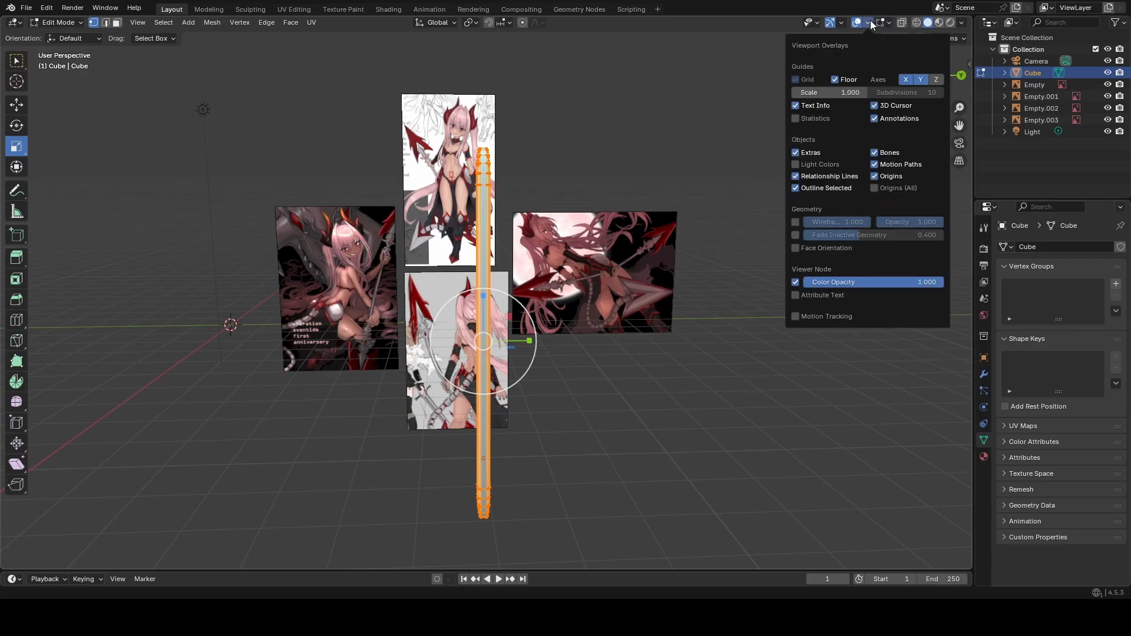
click(841, 24)
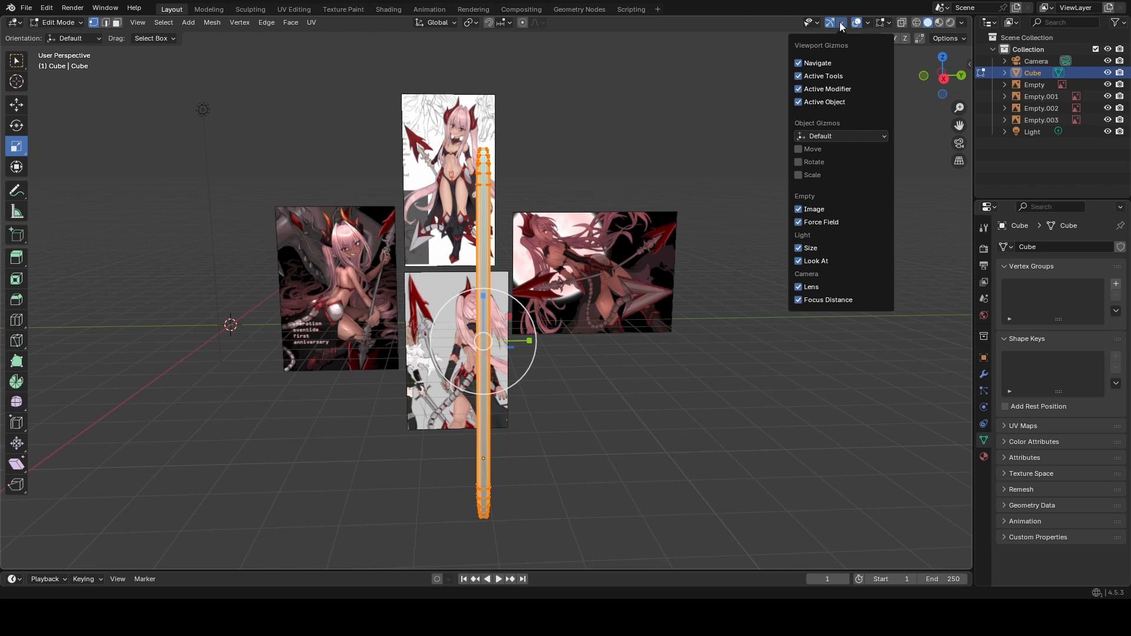
click(816, 23)
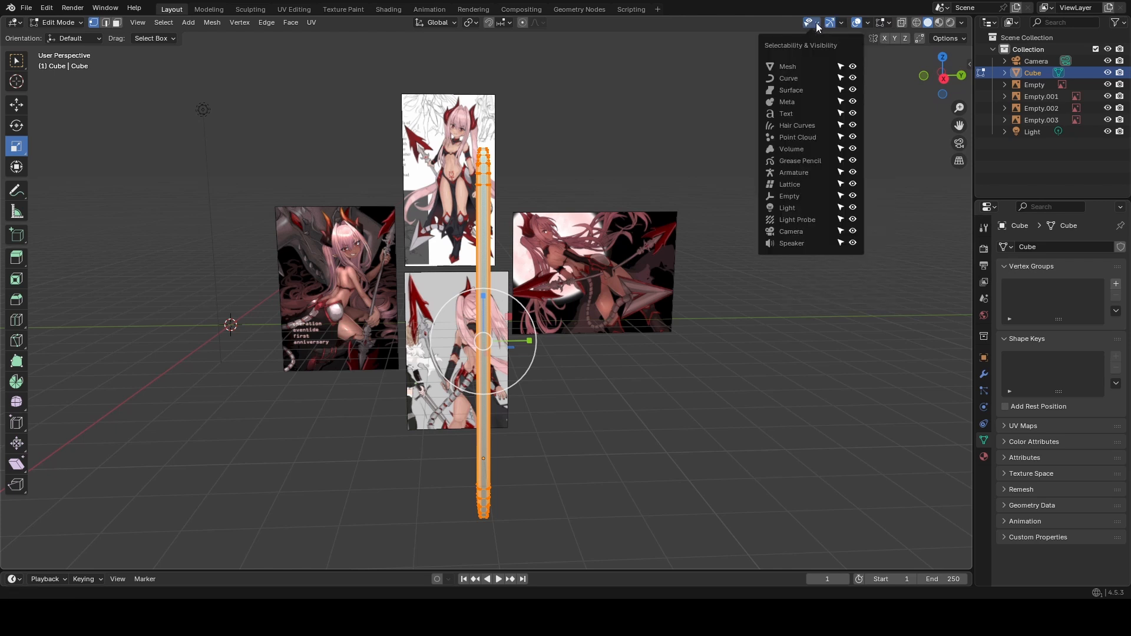
click(815, 22)
Select the whole shaft mesh and move it along X until it stands close in front of the reference images.
scroll(736, 258, up, 2)
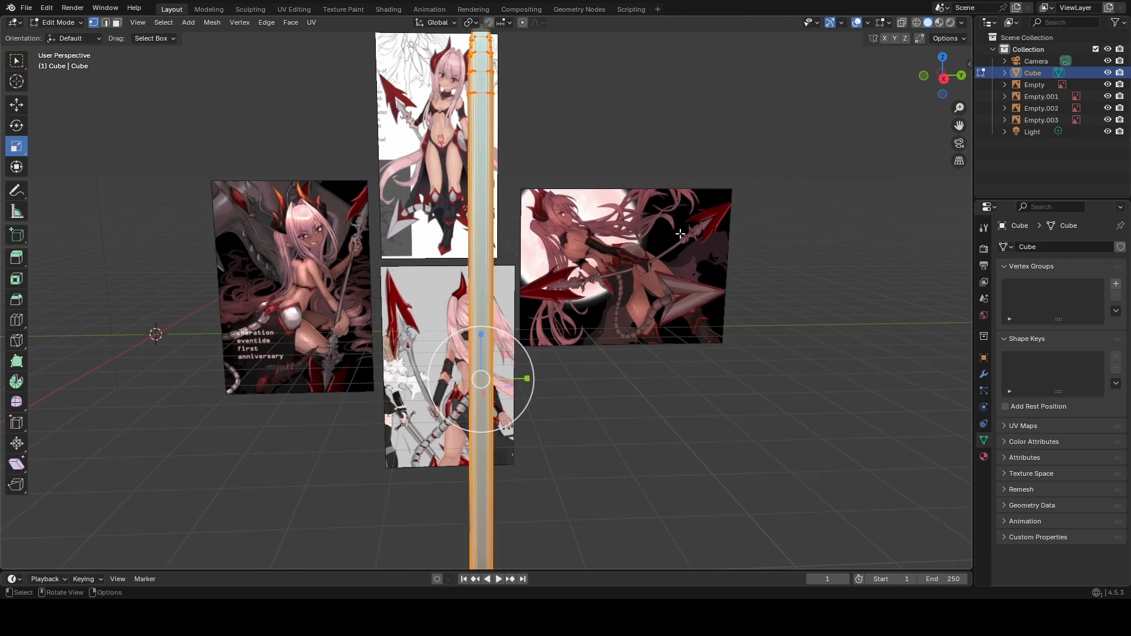
click(597, 136)
key(shift+grave)
key(s)
key(w)
key(s)
click(597, 135)
key(a)
middle_drag(553, 294, 231, 221)
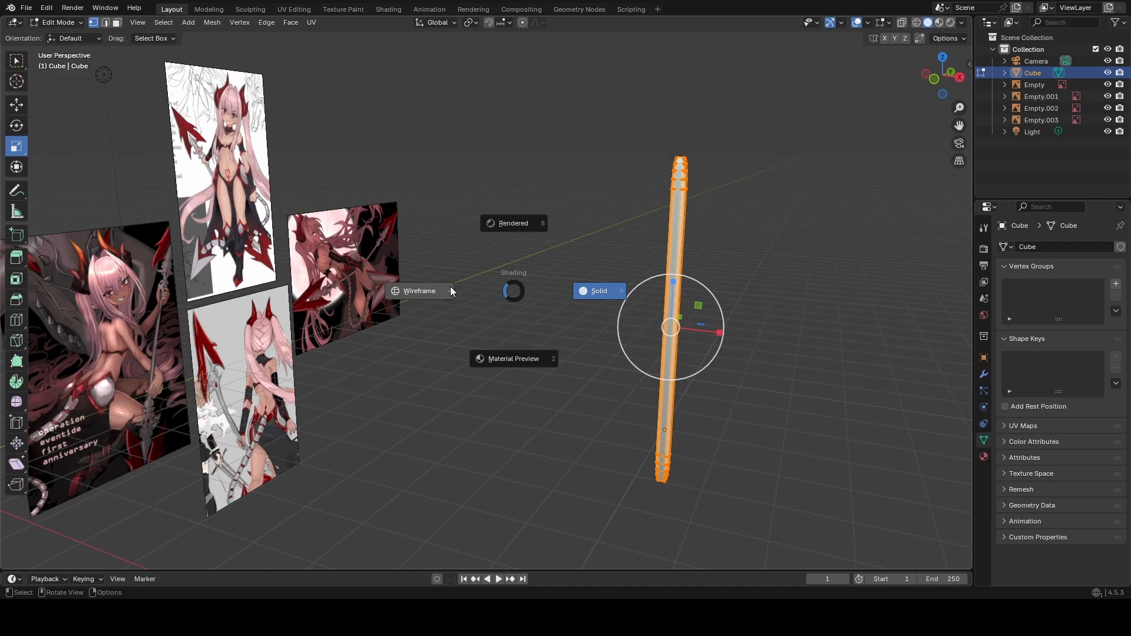
click(577, 289)
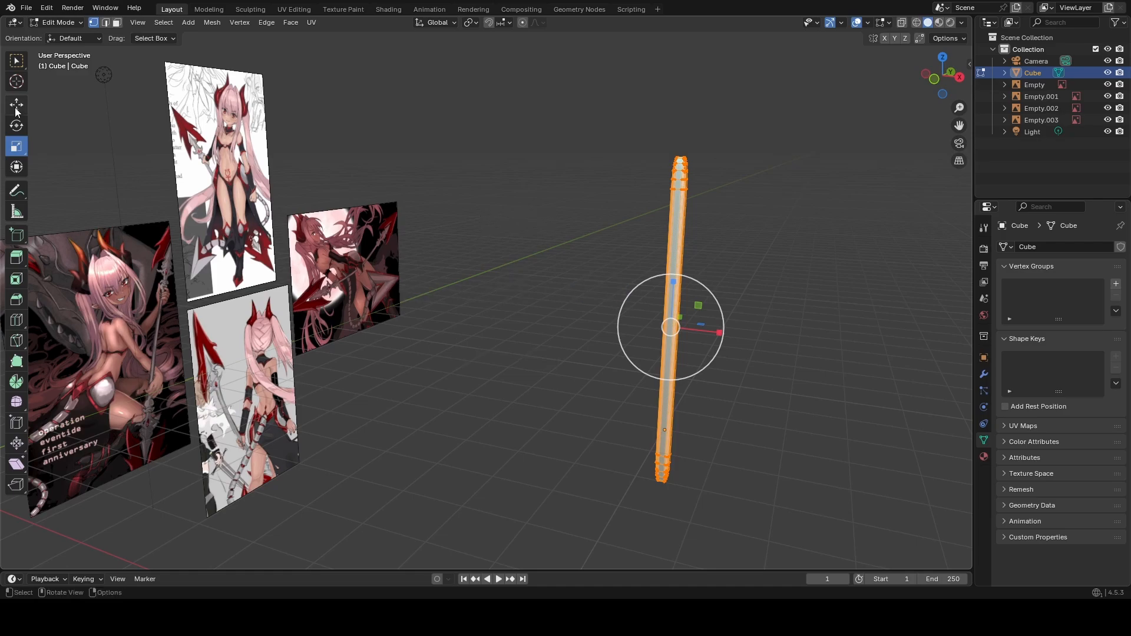
drag(714, 334, 268, 342)
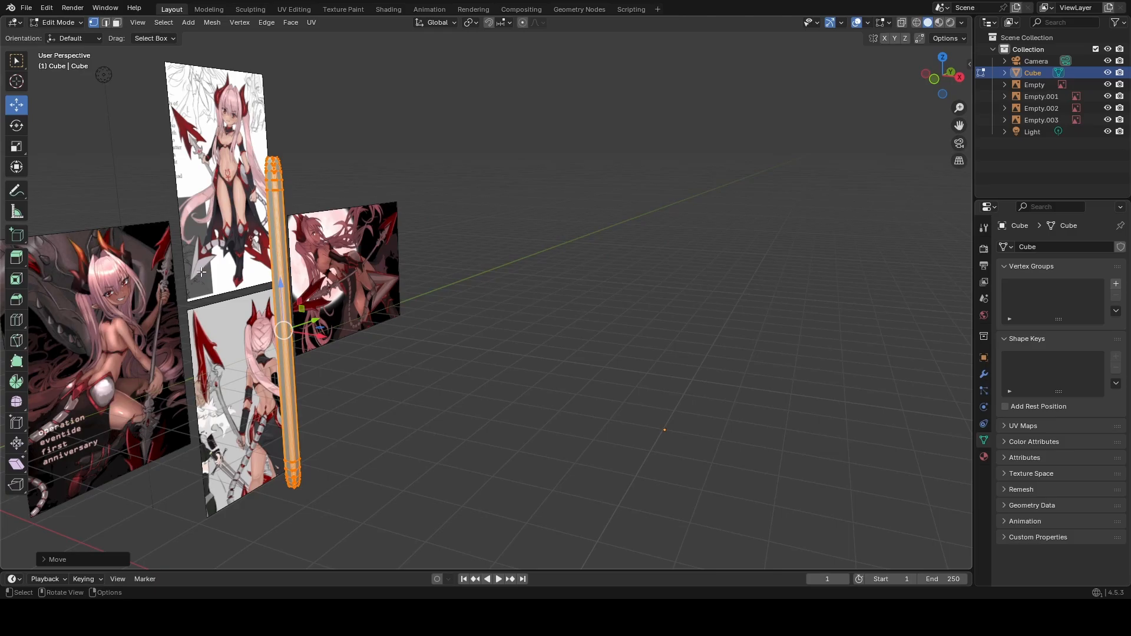
Examine close up the spear's blade, gem mount, grip and shaft in the dark seated-character illustration.
key(shift+grave)
key(w)
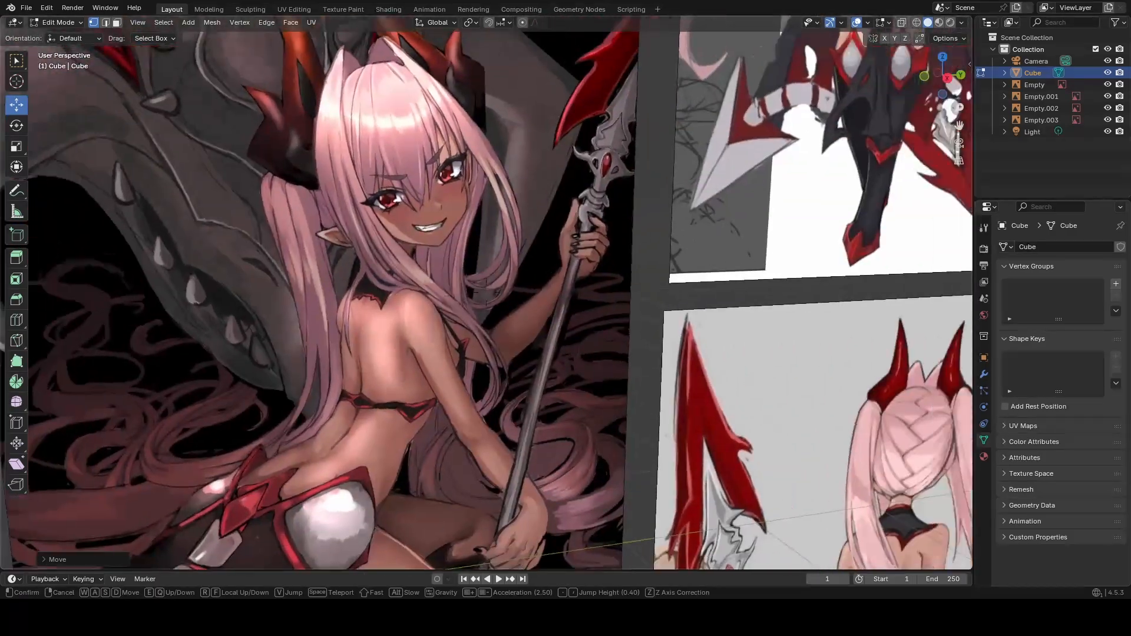
key(s)
key(w)
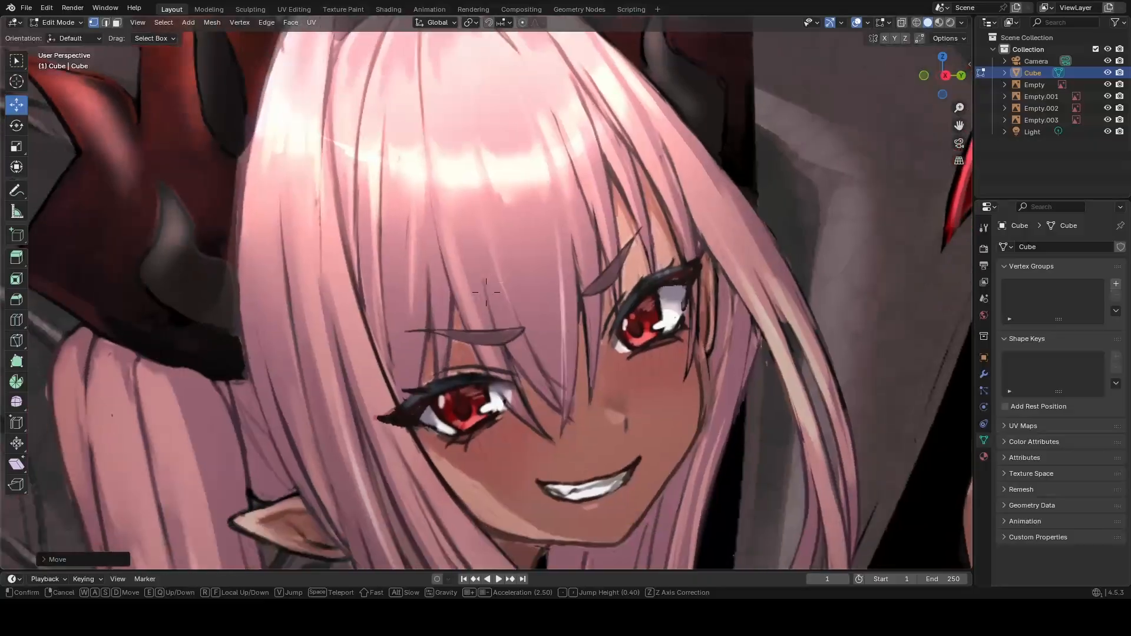
key(s)
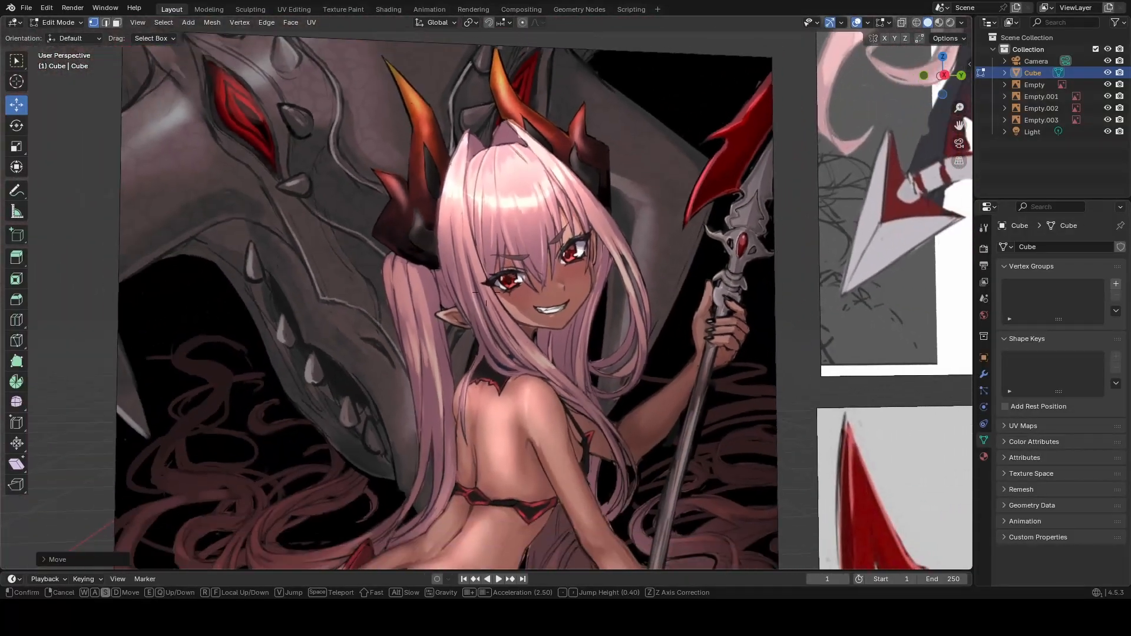
key(w)
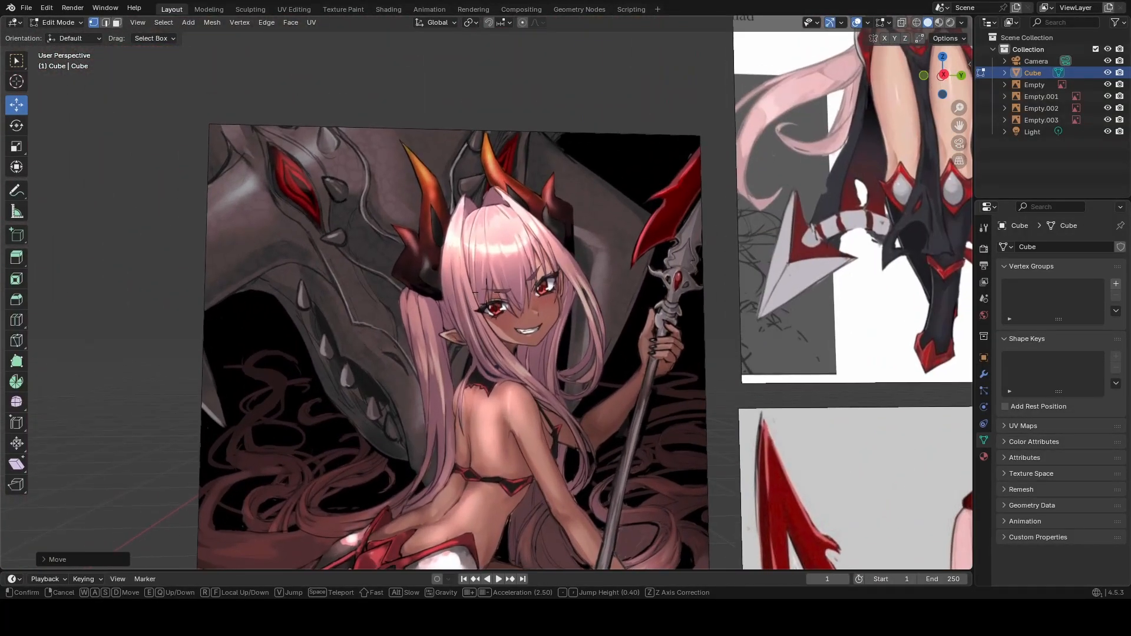
key(w)
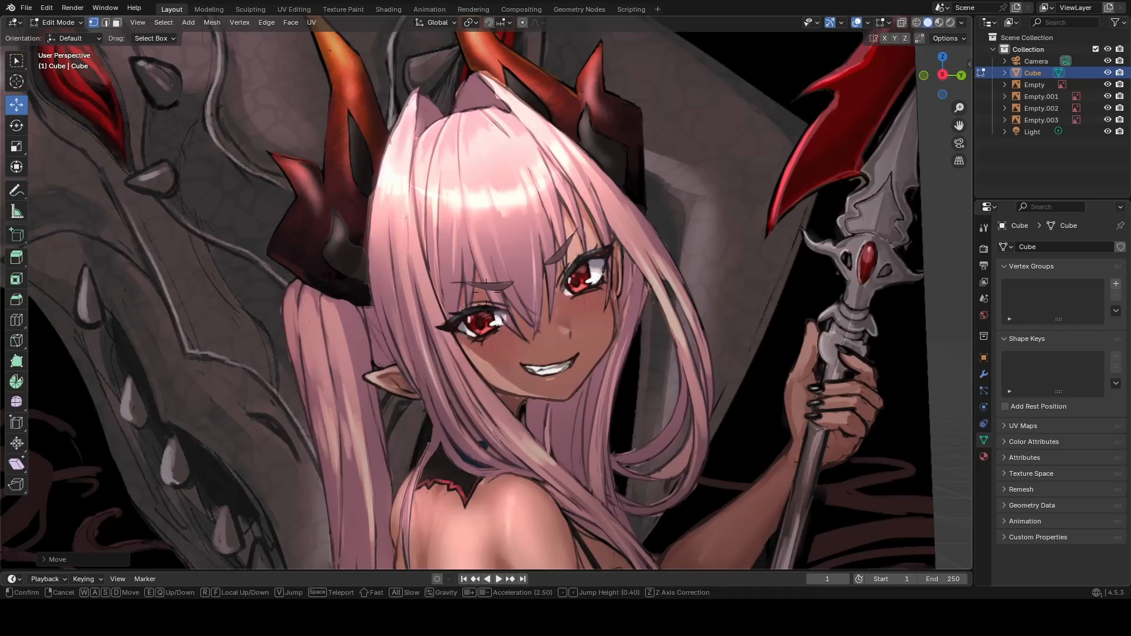
Compare the spear details across the other reference images and return to a view of the shaft beside them.
key(shift+s)
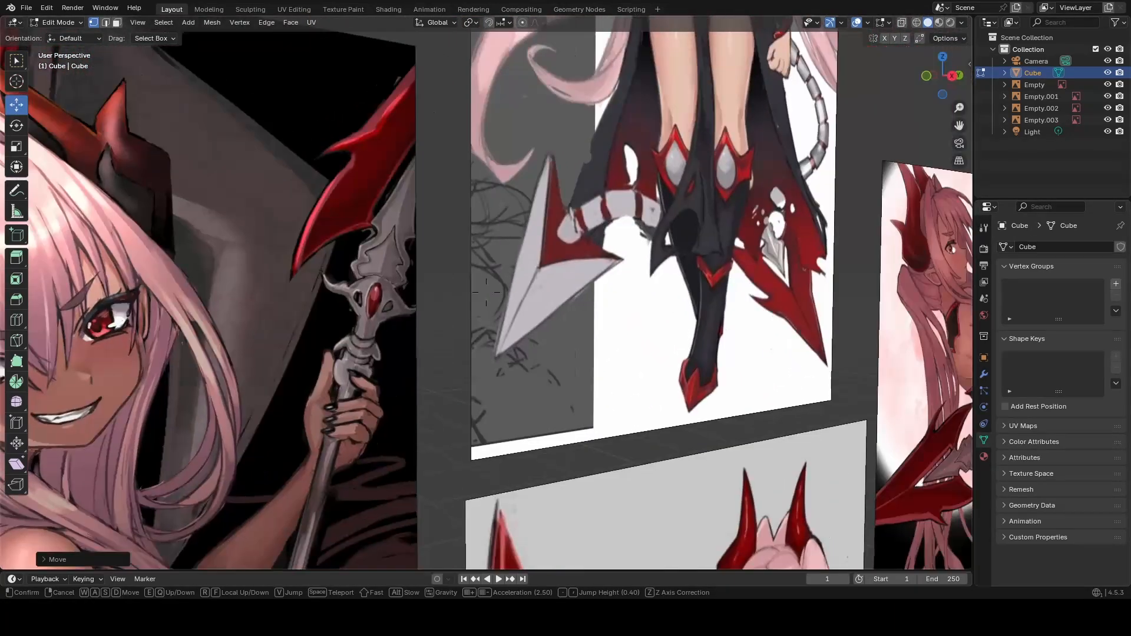
key(w)
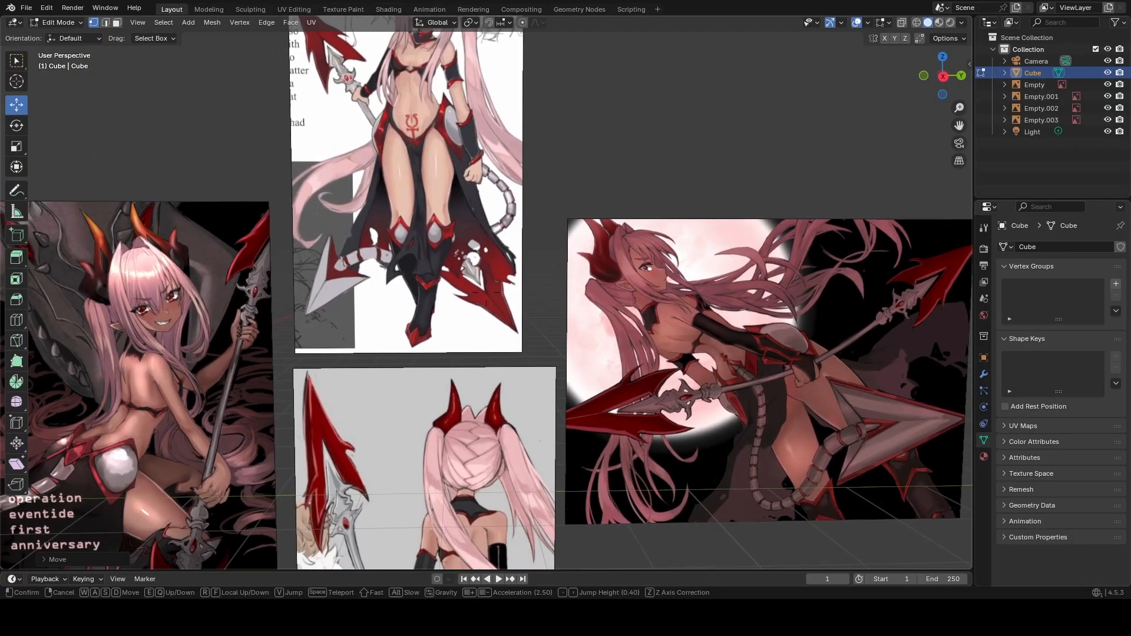
key(w)
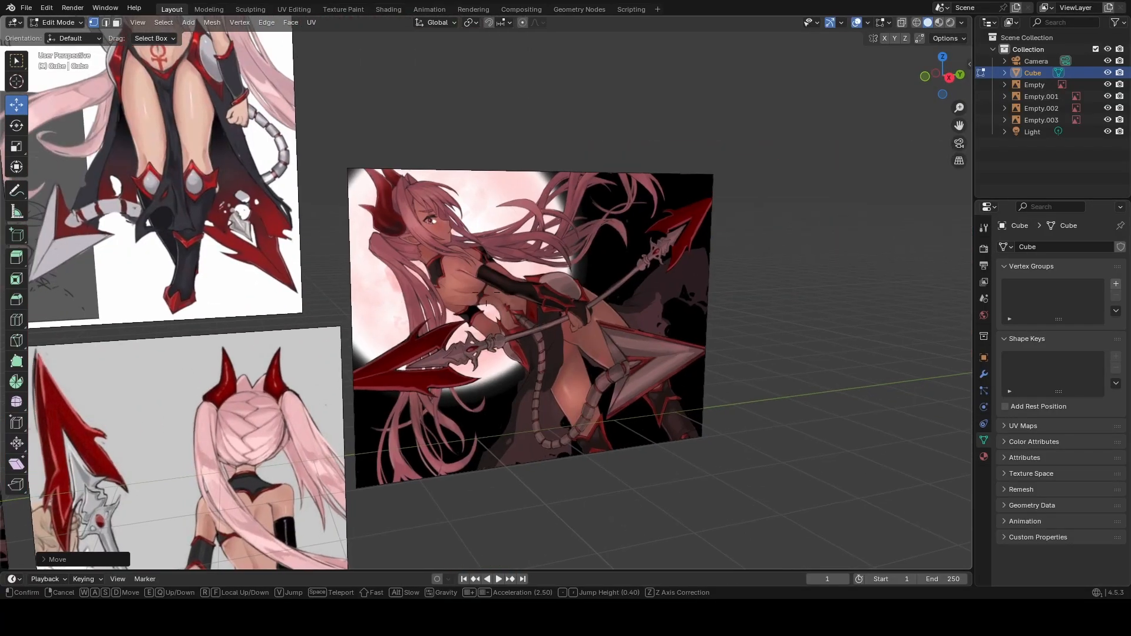
key(shift+w)
key(w)
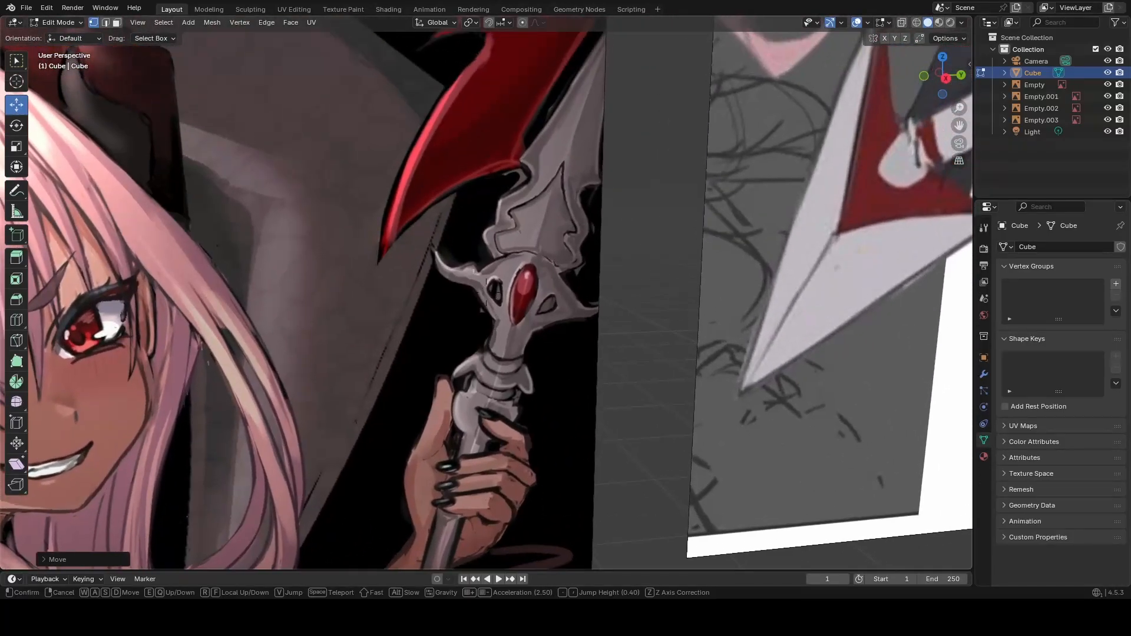
key(shift+s)
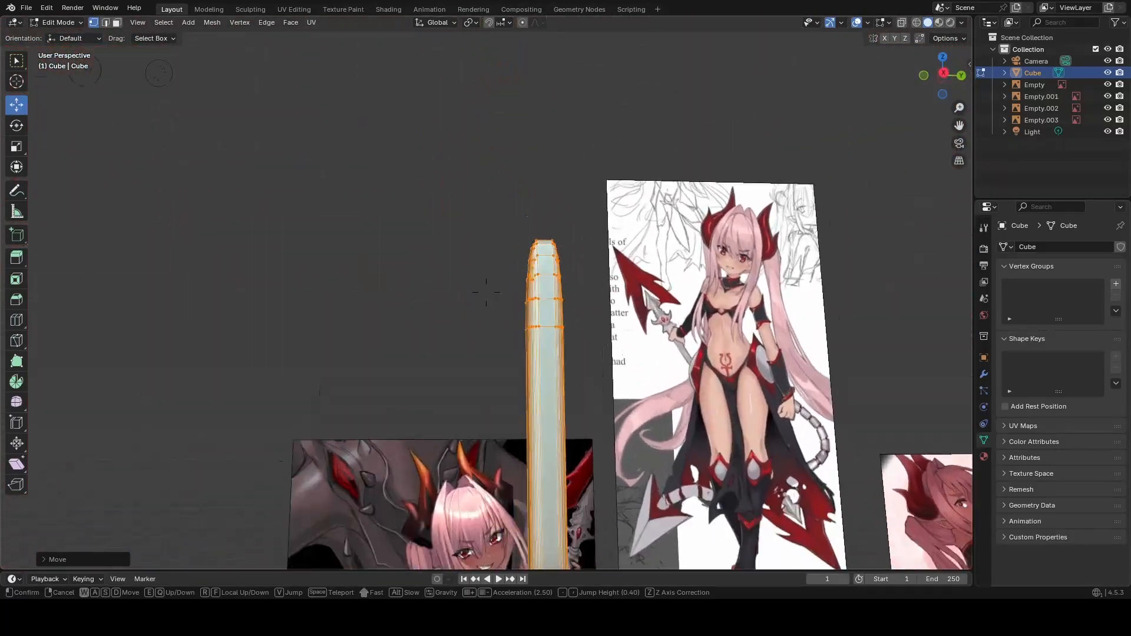
key(s)
click(182, 371)
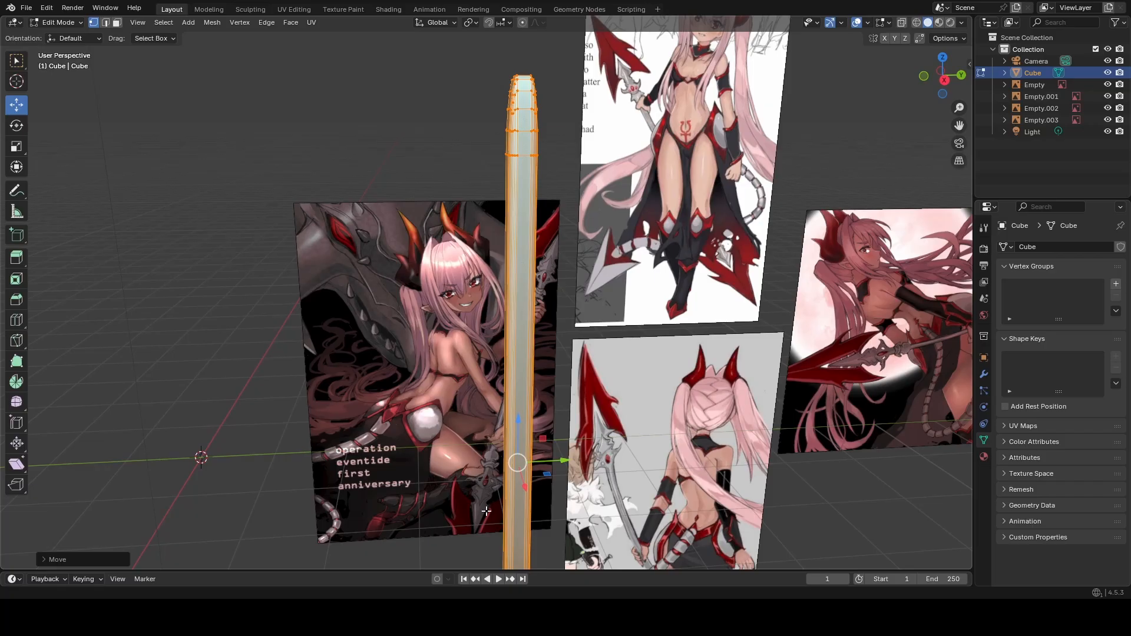
Scale the whole shaft down uniformly, move it along X closer to the seated-character illustration, and clear the selection.
key(s)
click(587, 534)
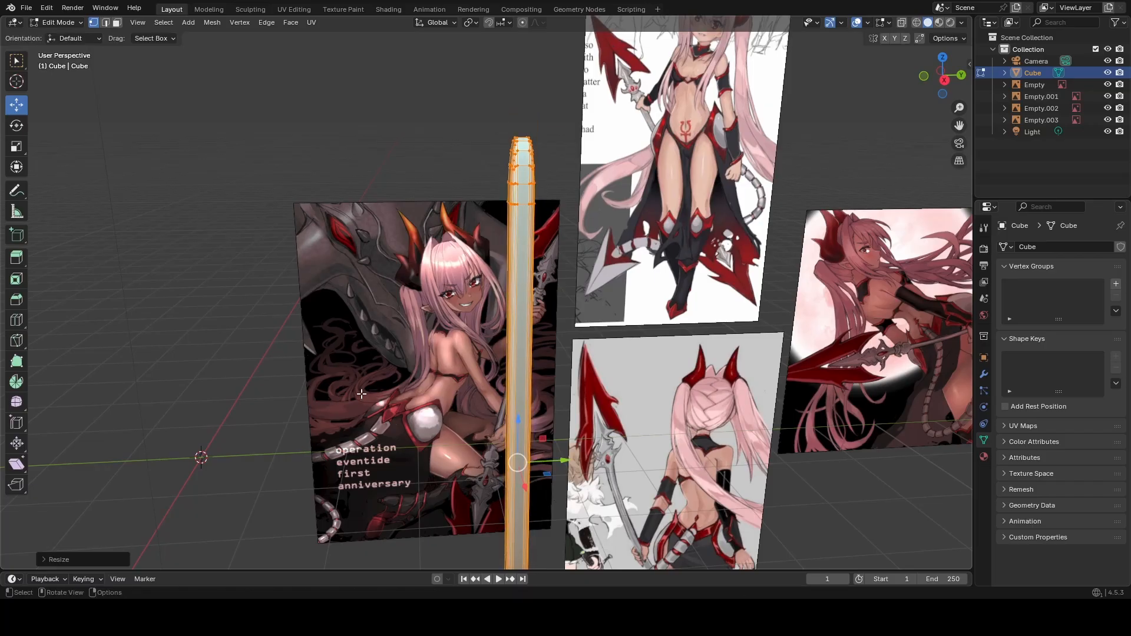
drag(524, 487, 467, 348)
key(shift+grave)
key(w)
key(s)
click(487, 293)
click(439, 377)
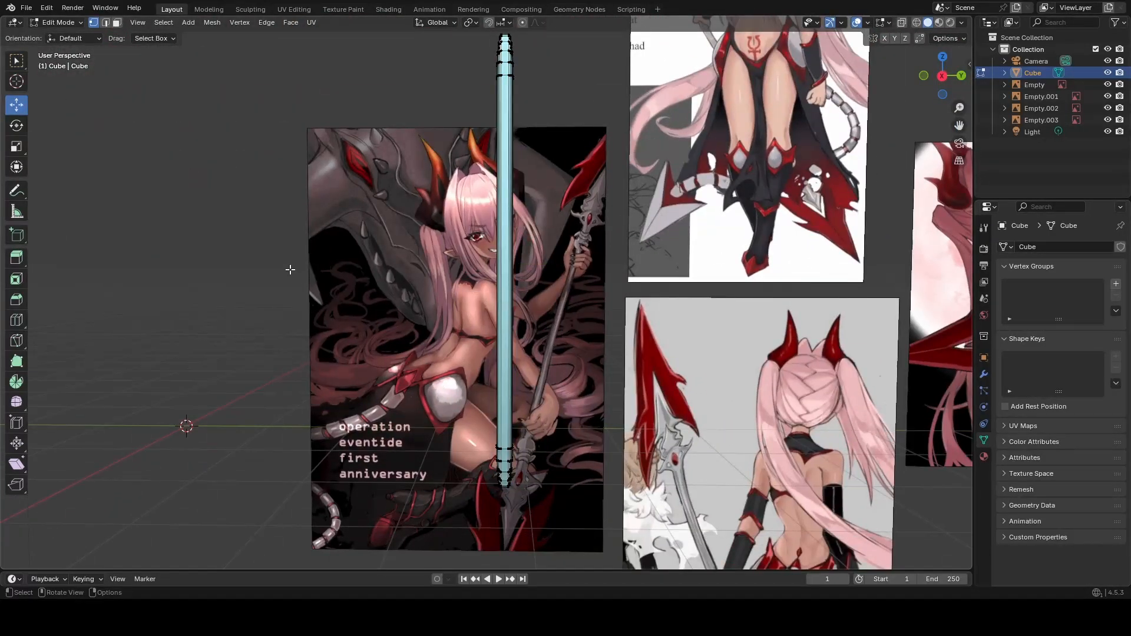
Switch to Object Mode and duplicate the seated-character reference image in place.
click(76, 22)
click(89, 42)
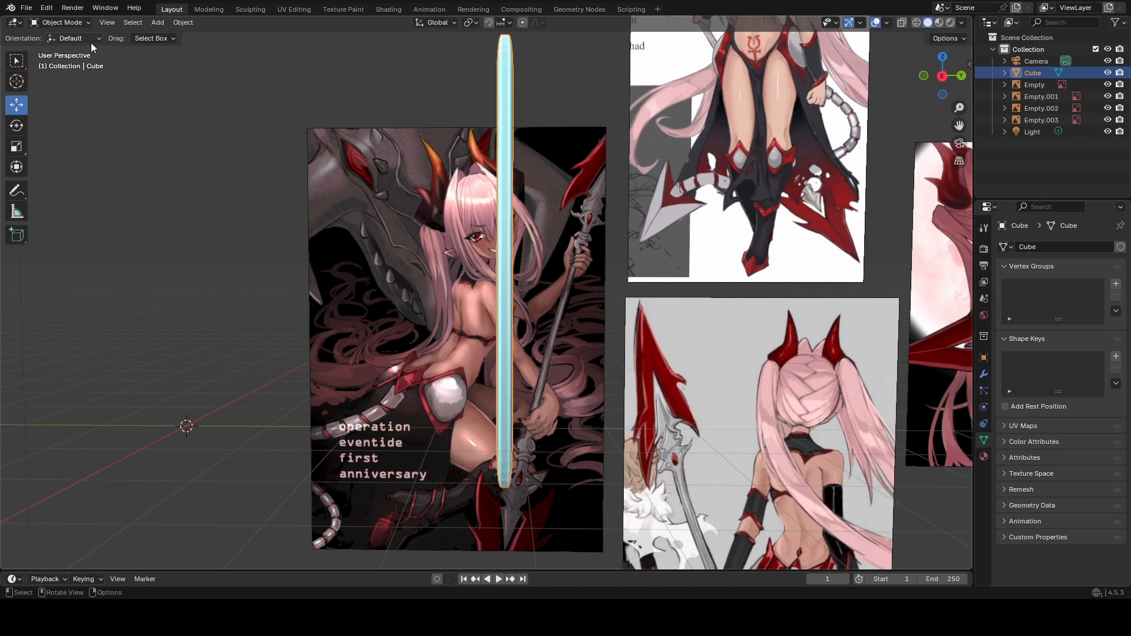
click(356, 242)
key(shift+d)
right_click(467, 369)
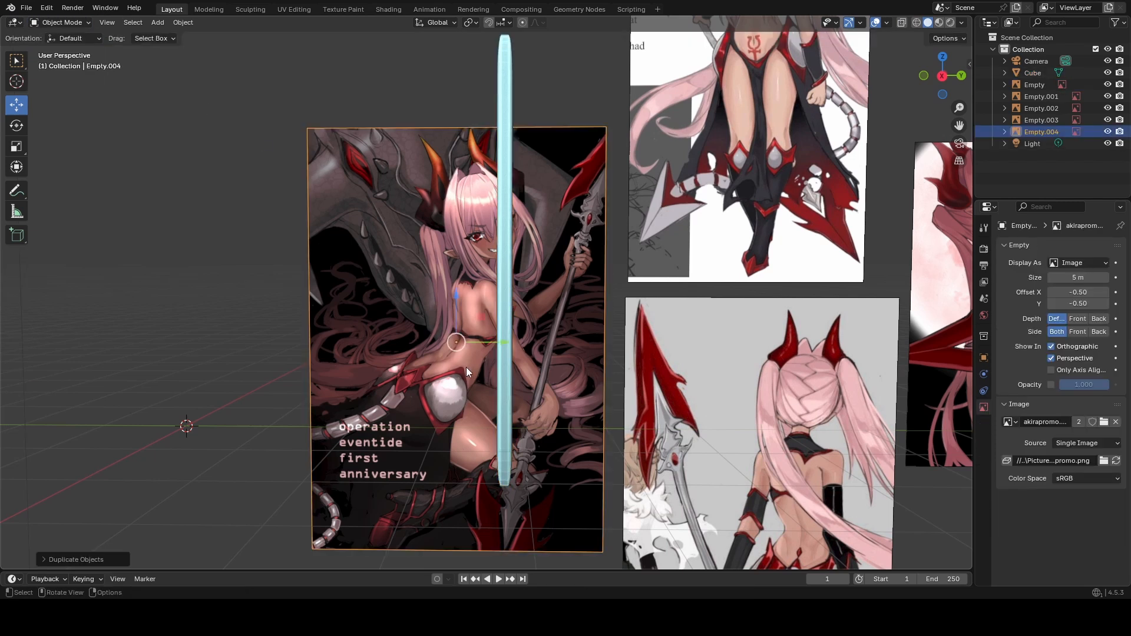
Move the duplicated seated-character image into the empty space beside the original, away from the other references.
key(g)
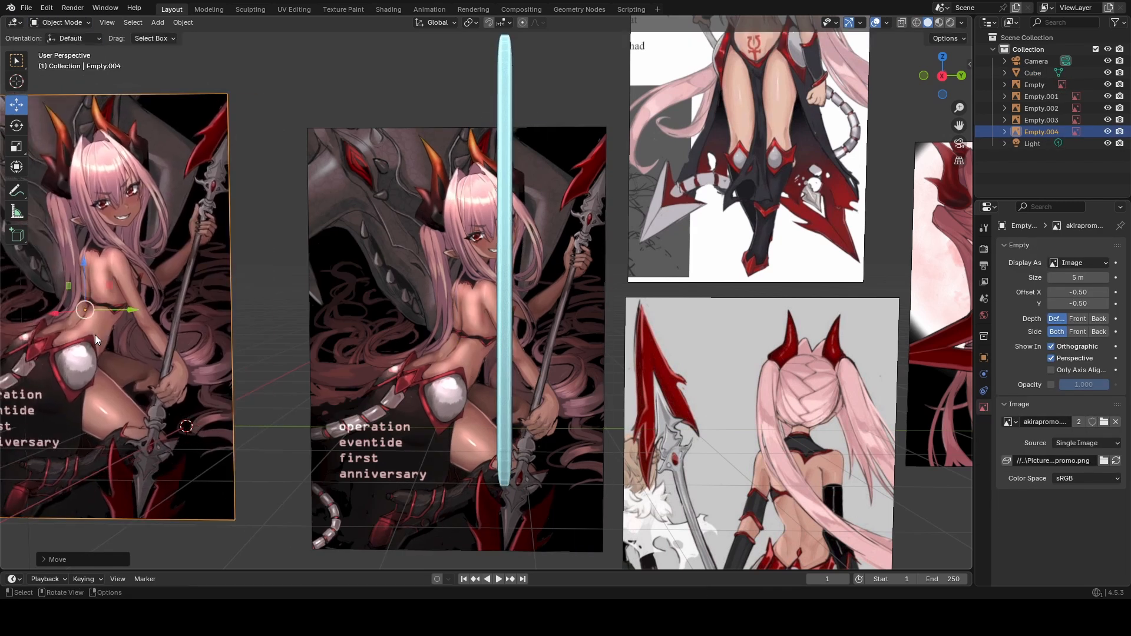
click(94, 335)
key(shift+grave)
key(a)
key(s)
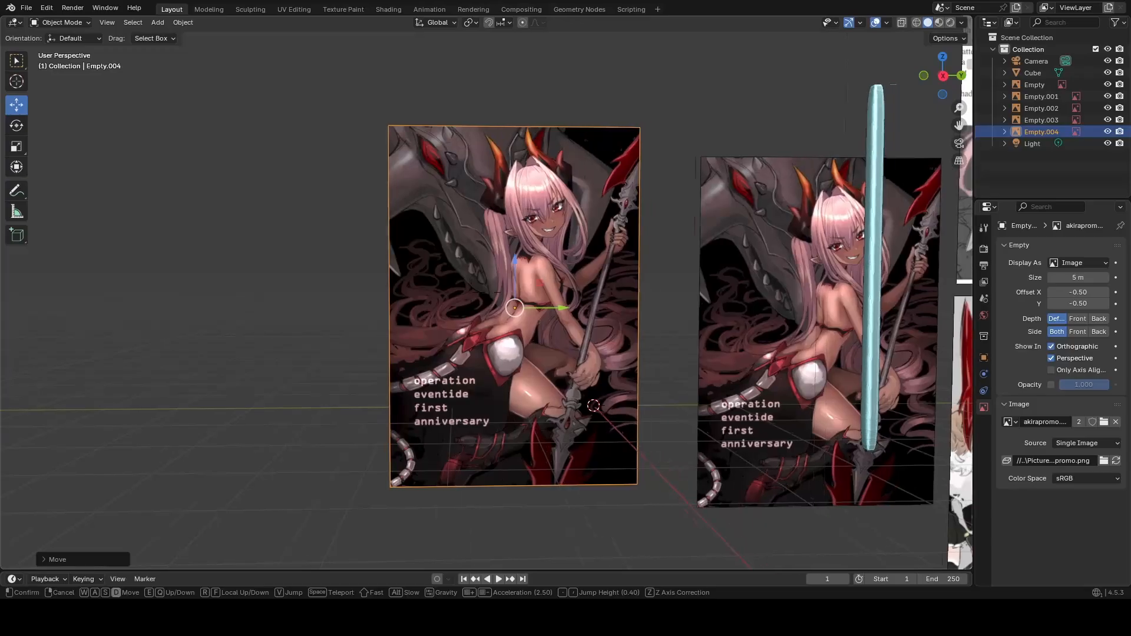
click(150, 370)
Rotate the duplicated image about X until its spear stands vertical, and shift the image slightly farther from the original.
click(13, 124)
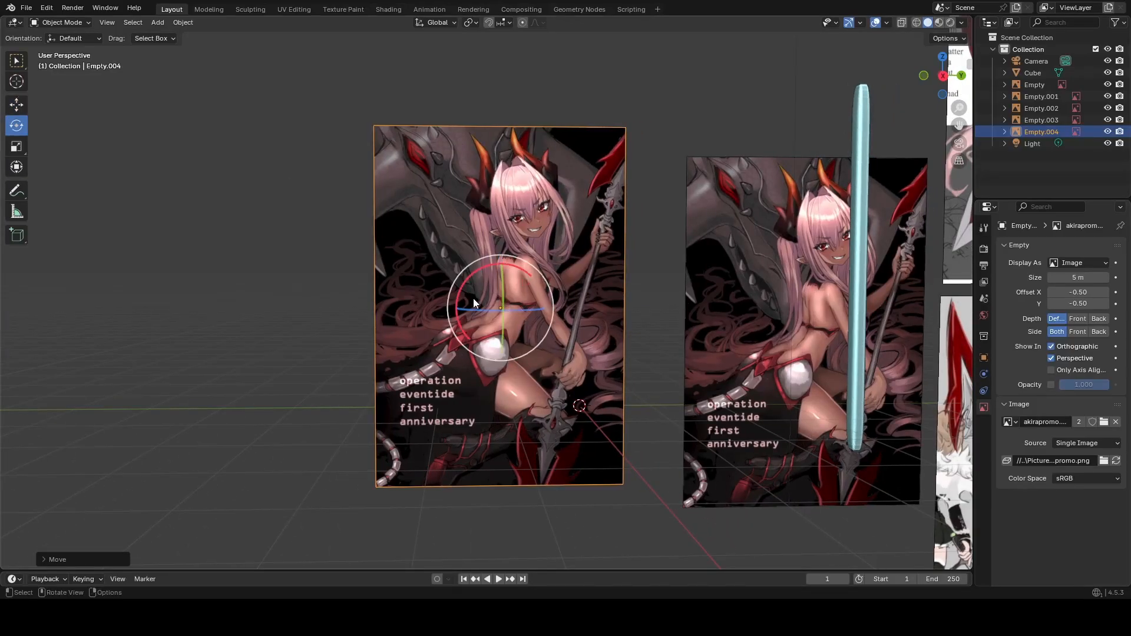
drag(473, 275, 453, 277)
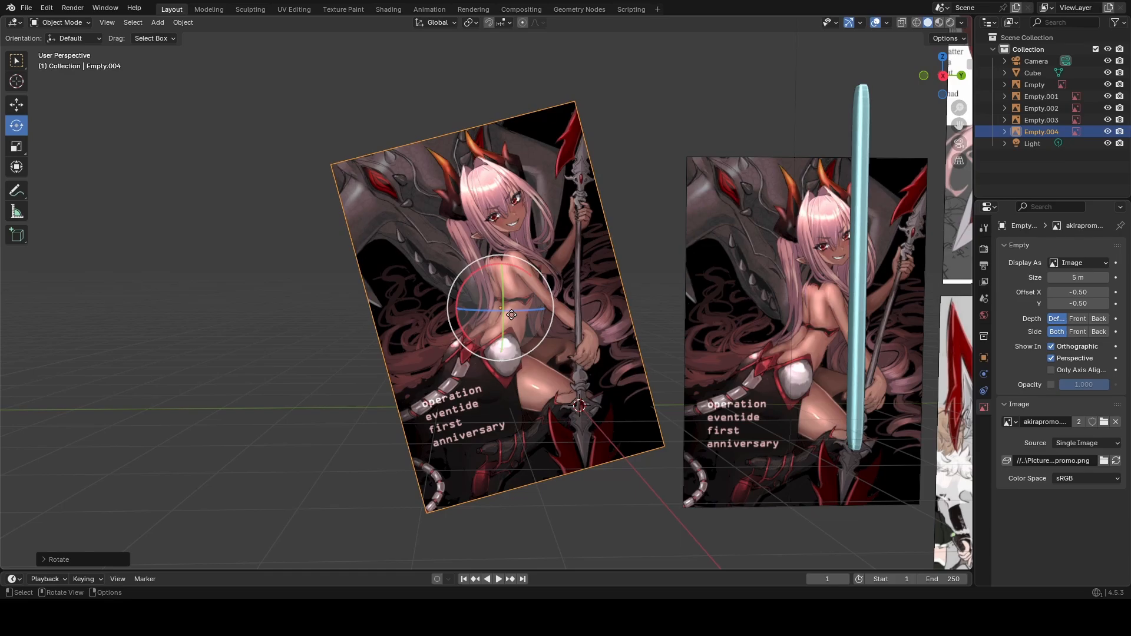
key(g)
click(415, 320)
Select the shaft and move it from the original illustration to beside the spear in the rotated copy.
key(shift+grave)
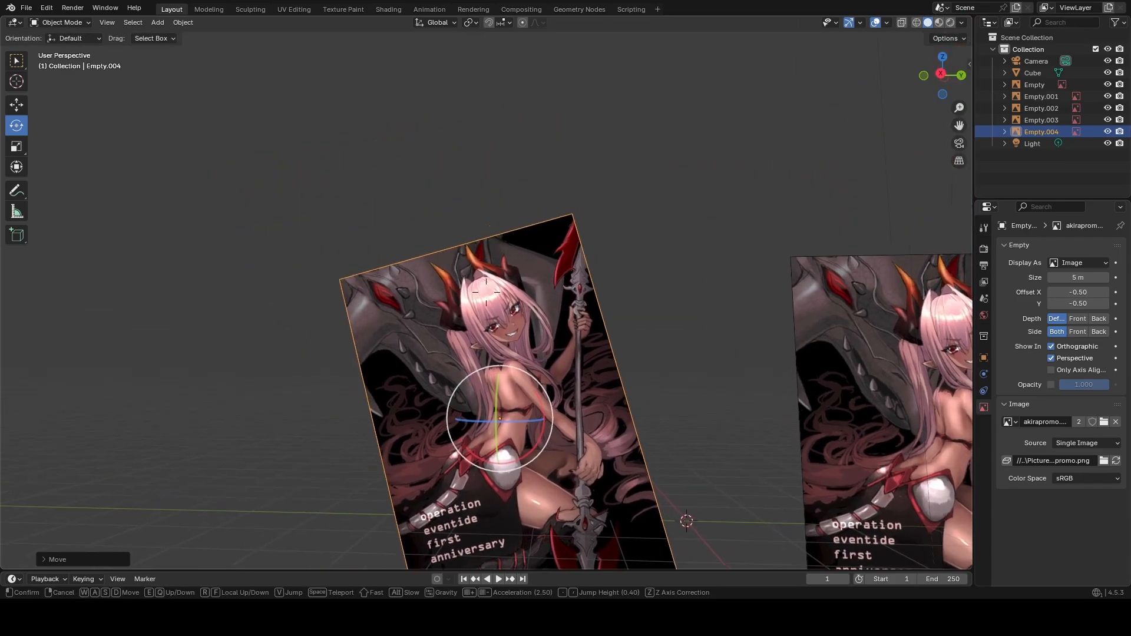
key(w)
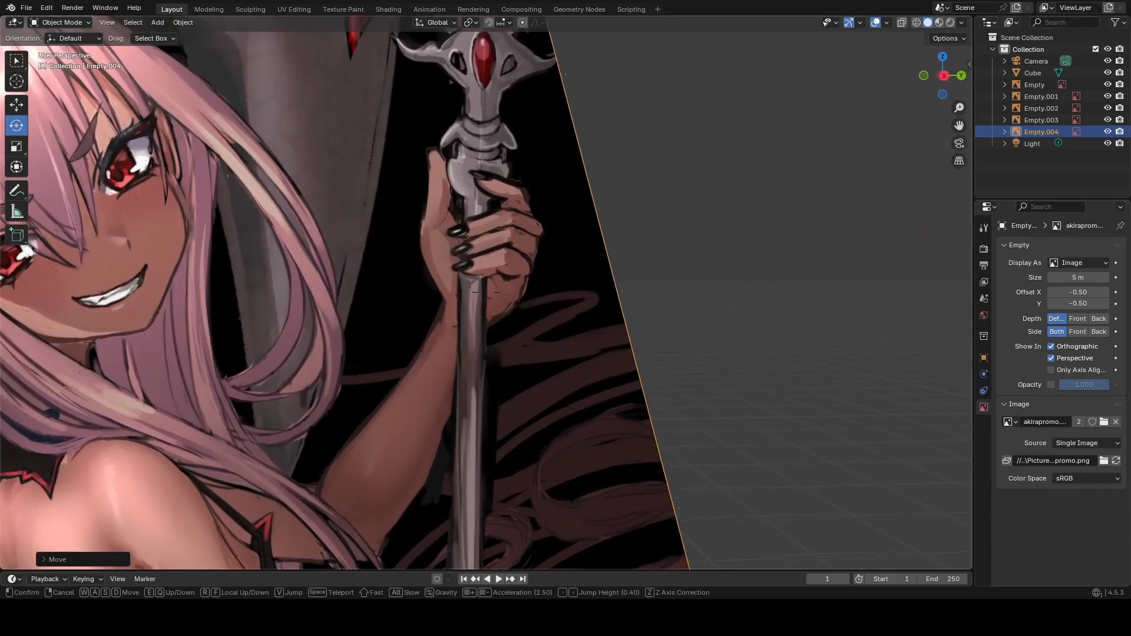
key(s)
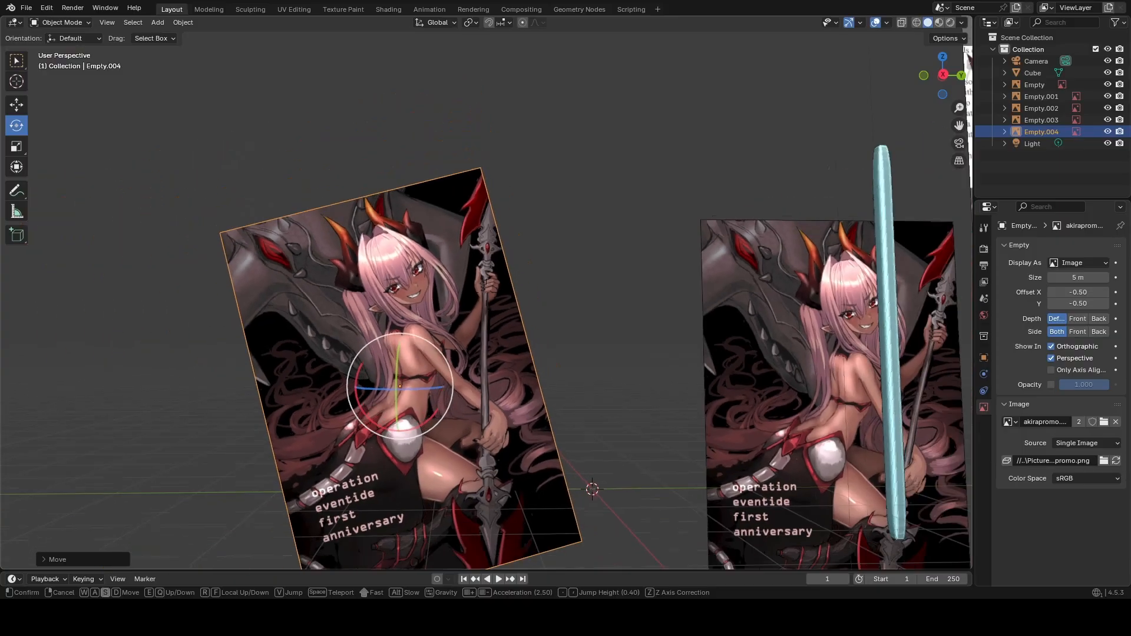
click(485, 319)
click(764, 277)
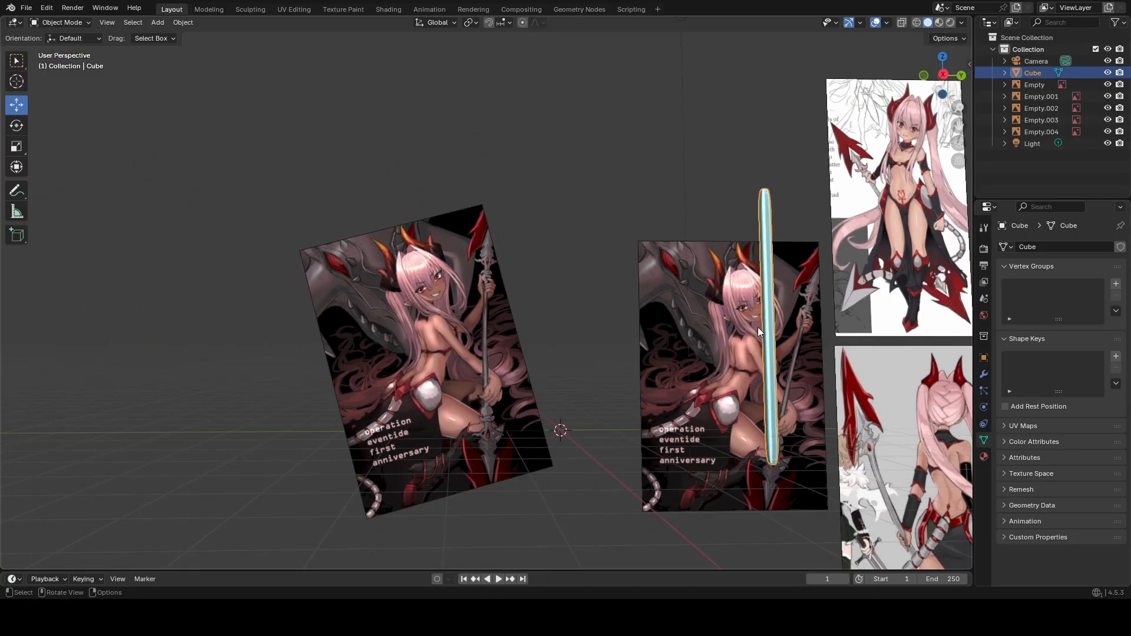
key(g)
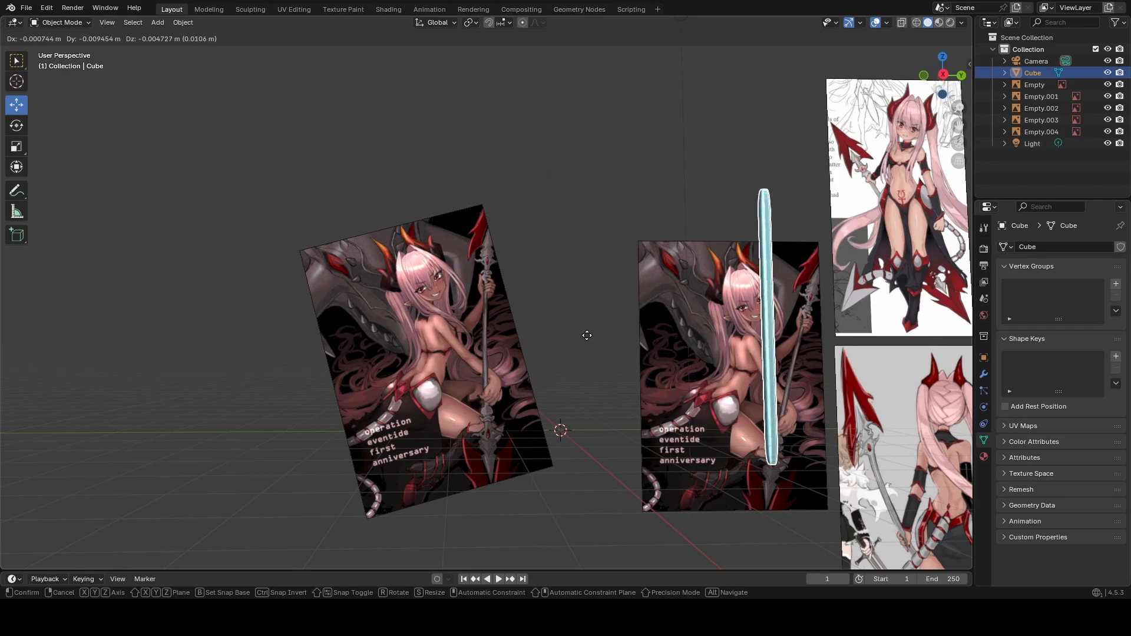
click(713, 370)
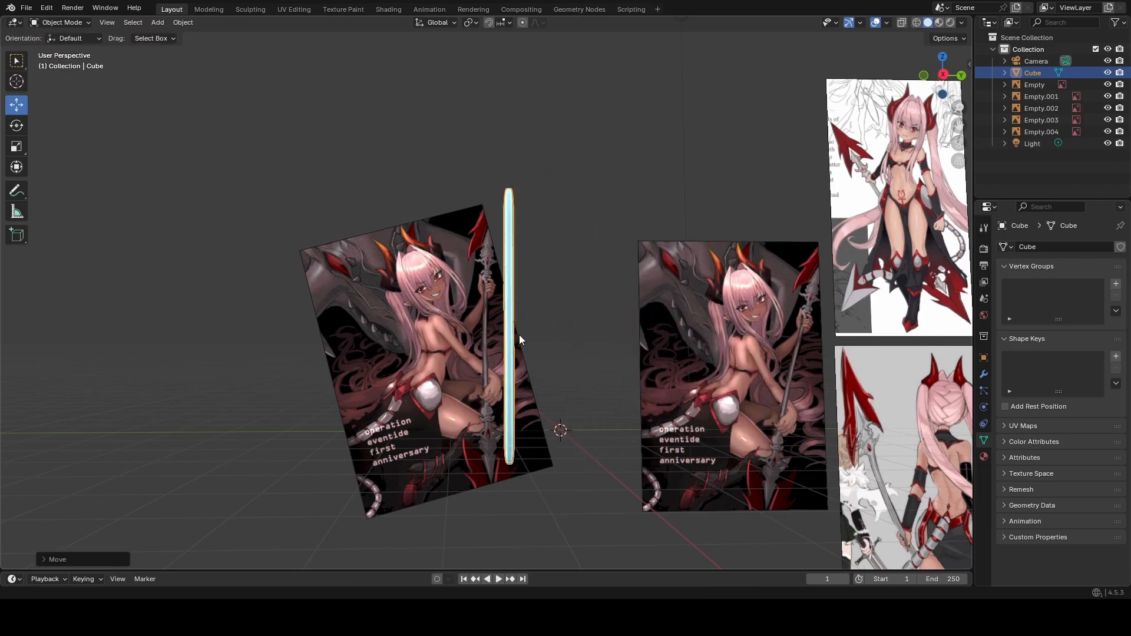
Apply Set Origin with Geometry to Origin to the shaft.
key(shift+grave)
key(s)
key(d)
key(w)
click(313, 259)
right_click(318, 250)
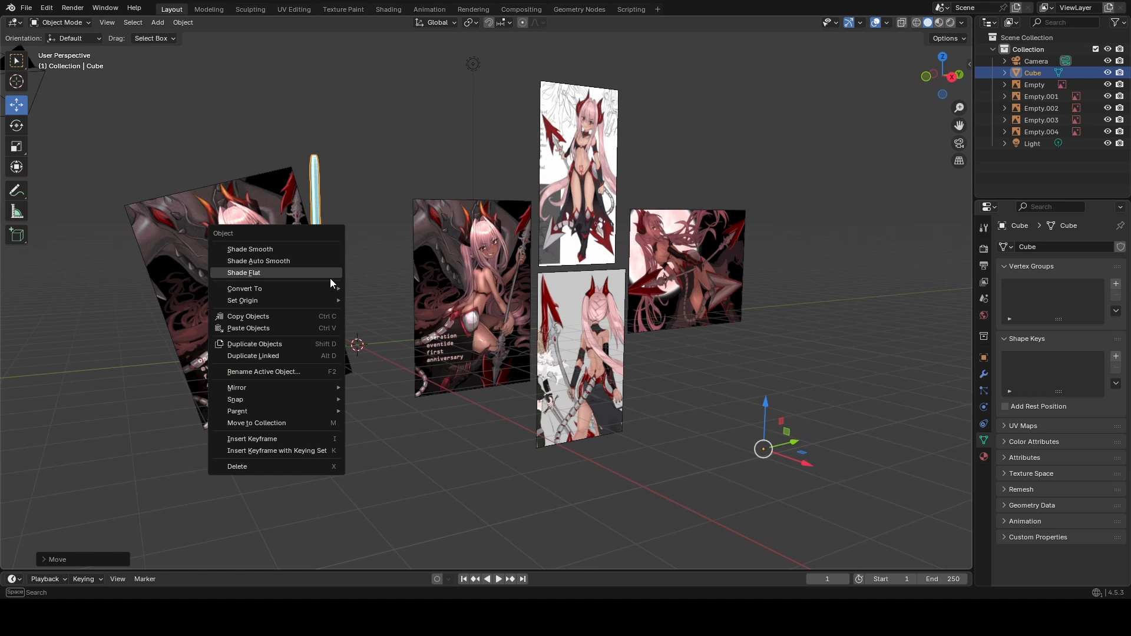
mouse_move(298, 299)
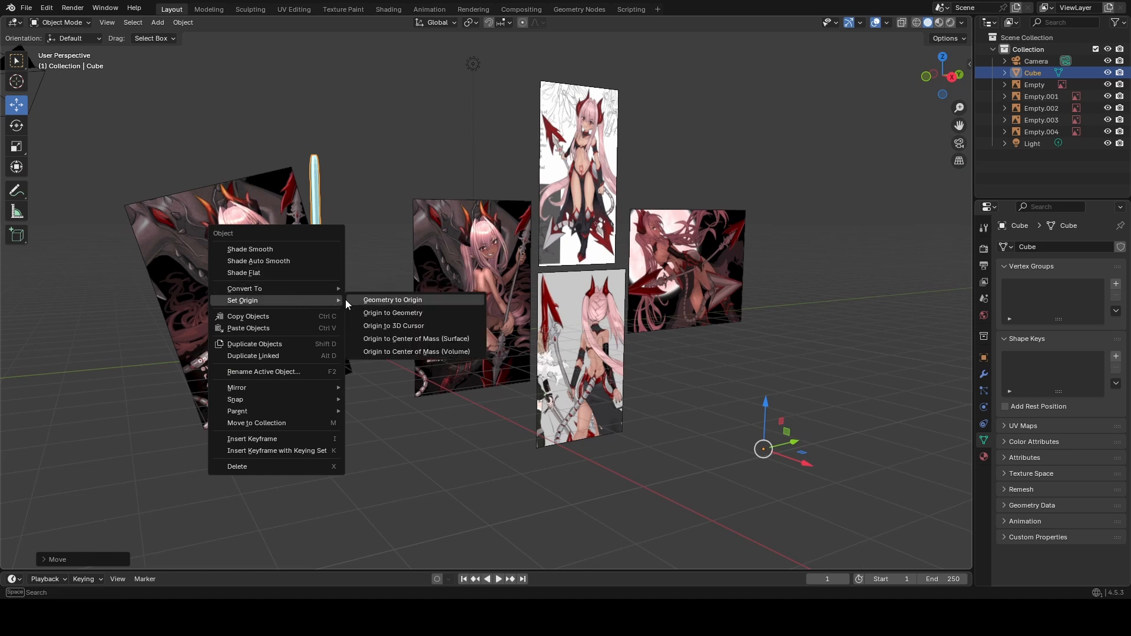
click(392, 301)
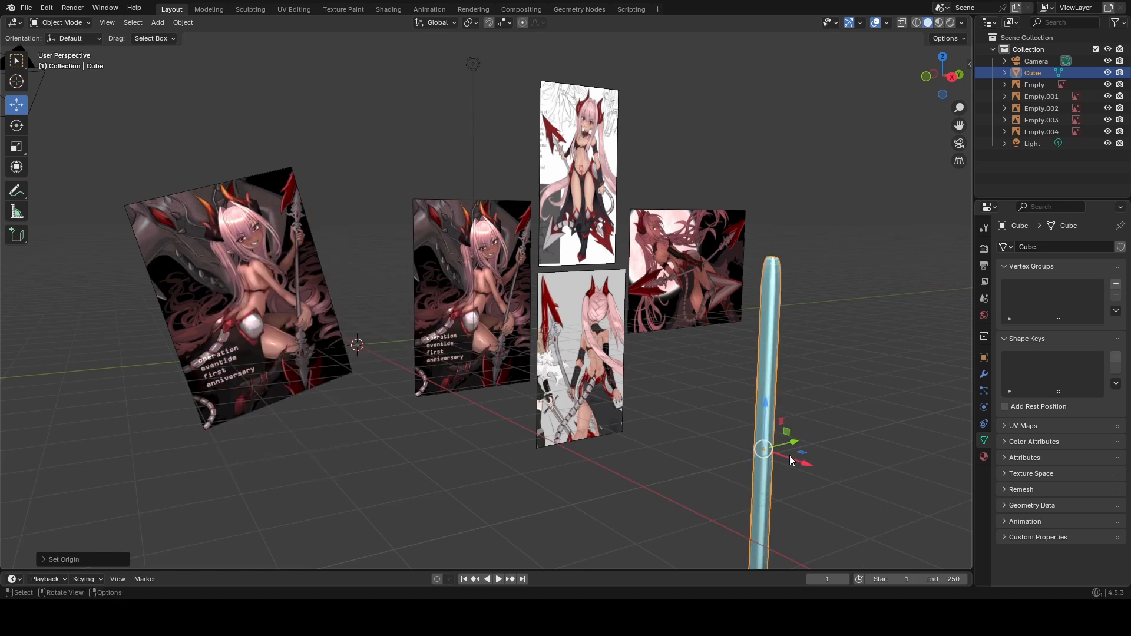
Move the shaft along X back to the reference images, undoing the last extra vertical shift.
drag(790, 460, 293, 387)
drag(337, 421, 336, 420)
drag(384, 308, 386, 396)
key(ctrl+z)
Move the shaft along Y onto the vertical spear in the rotated illustration.
key(shift+grave)
key(a)
key(w)
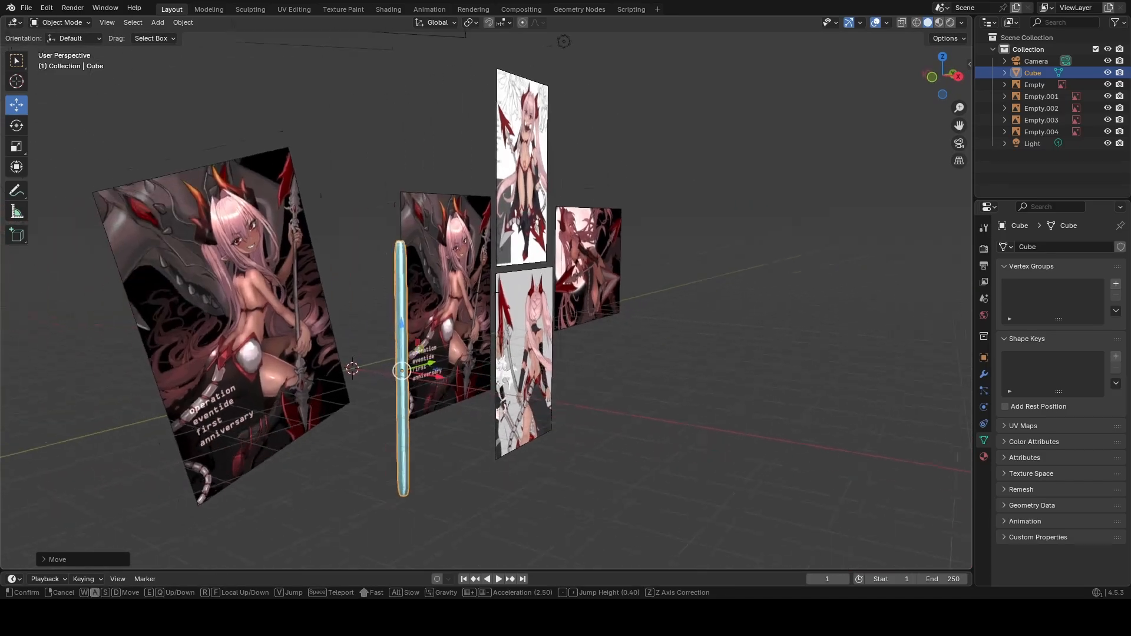
key(d)
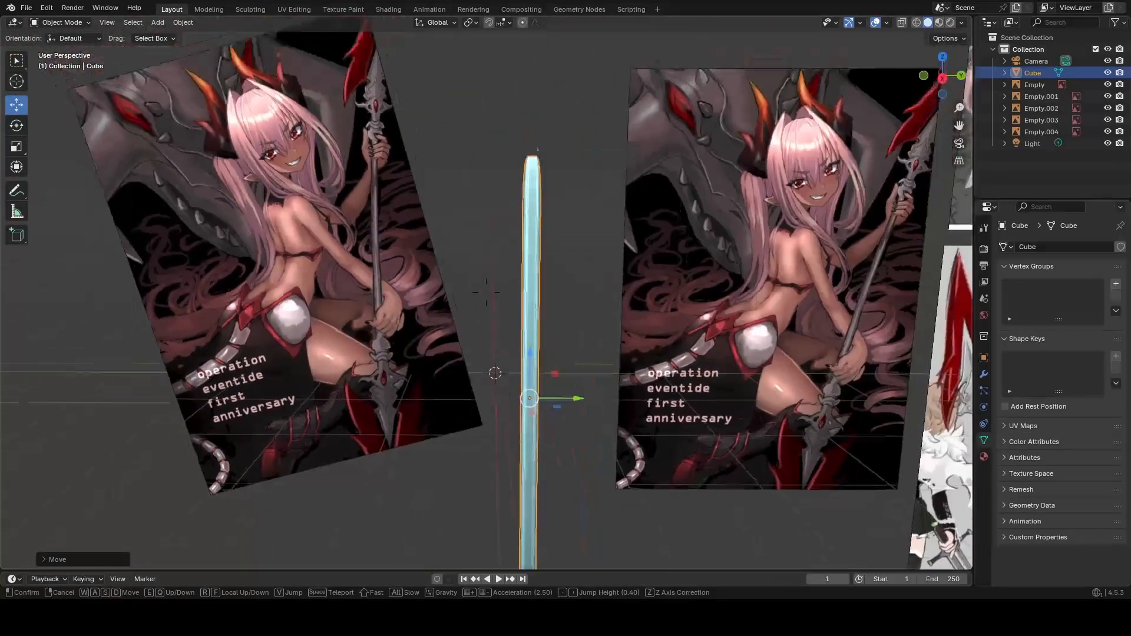
key(w)
click(486, 292)
drag(627, 471, 446, 387)
Move the shaft along X until it stands clear in front of the rotated illustration, and deselect it.
key(shift+grave)
key(w)
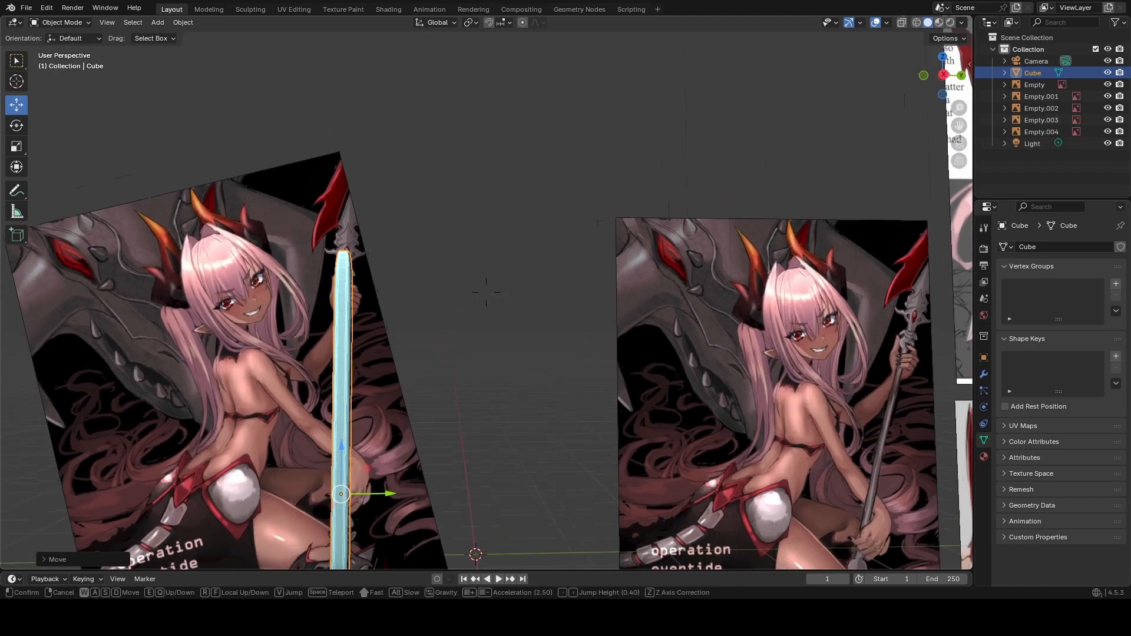
key(s)
key(d)
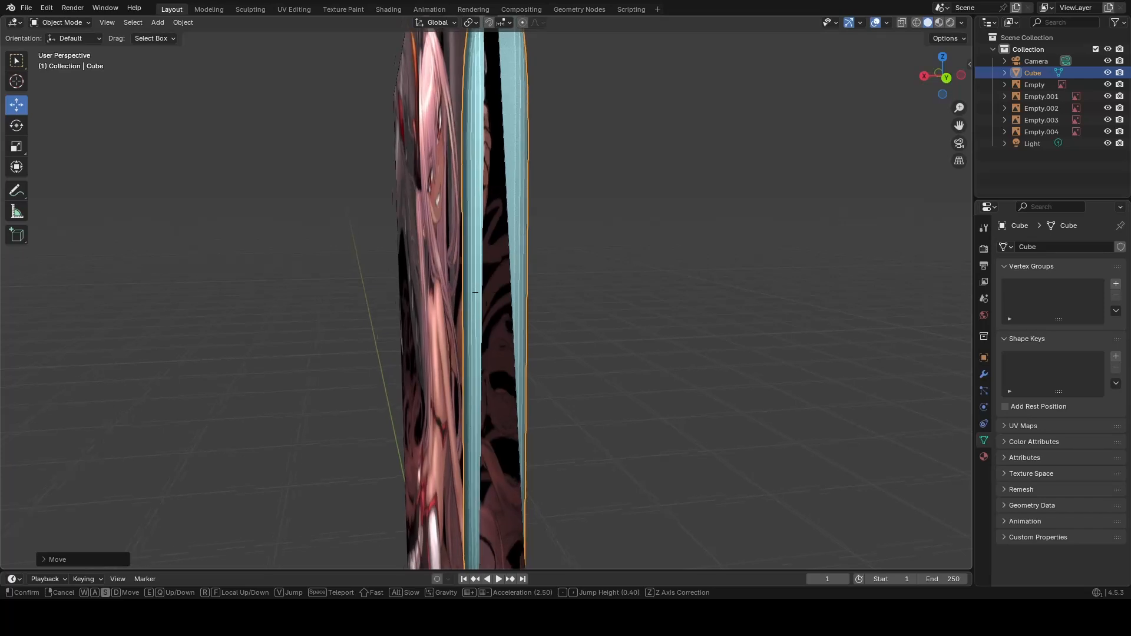
key(s)
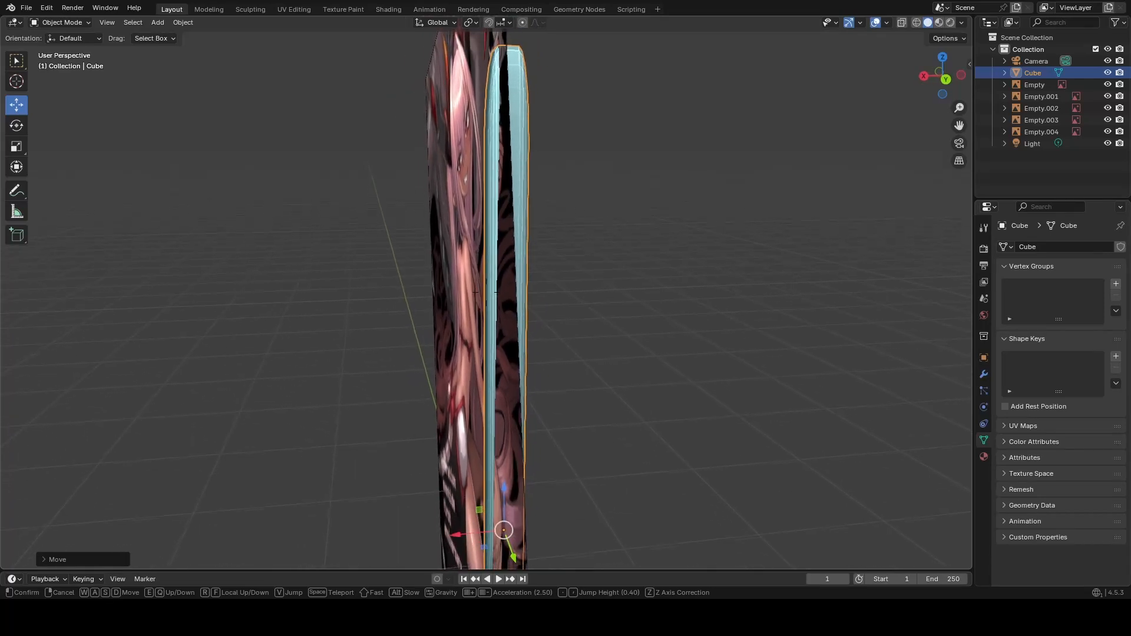
click(471, 405)
drag(458, 535, 409, 539)
click(573, 475)
Examine the spear's blade, gem mount, grip and shaft thickness across all the reference images.
key(shift+grave)
key(a)
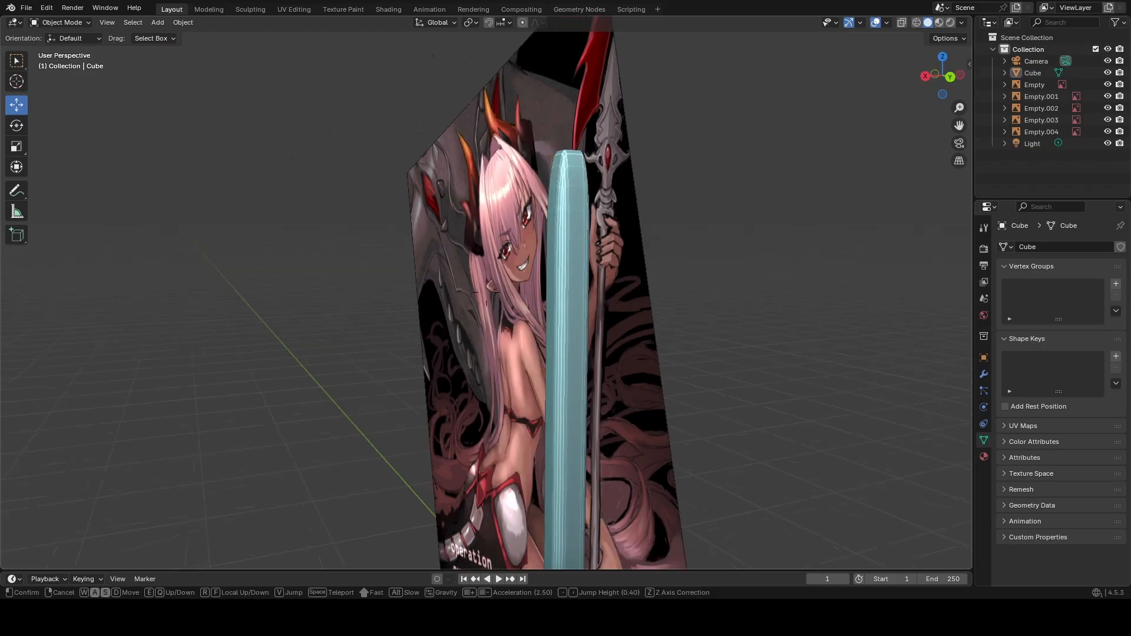
key(w)
key(s)
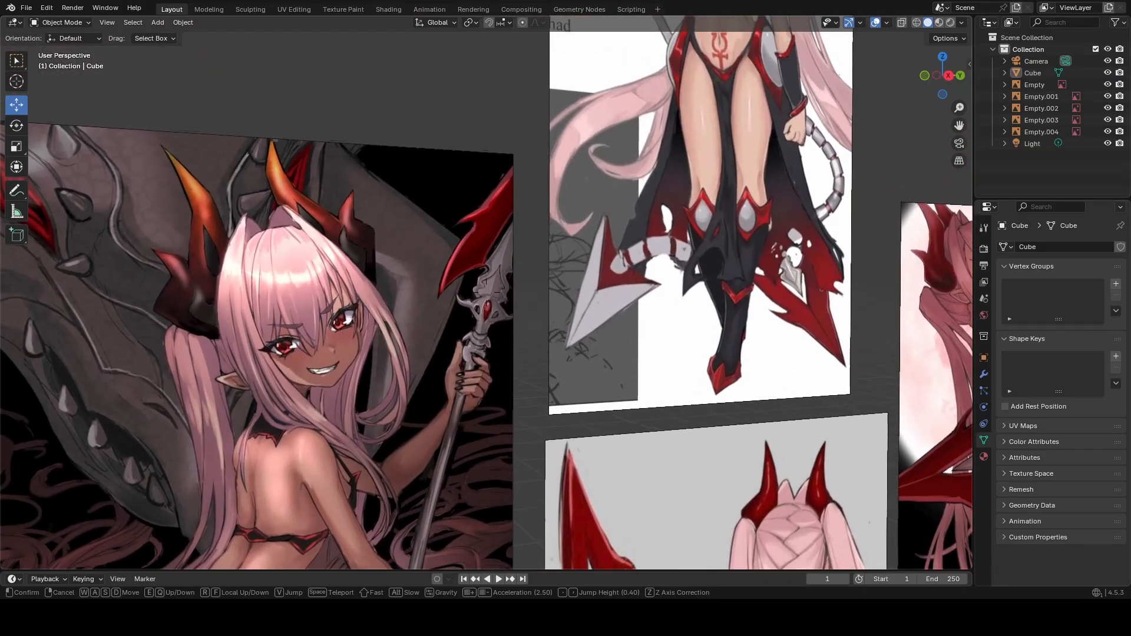
key(w)
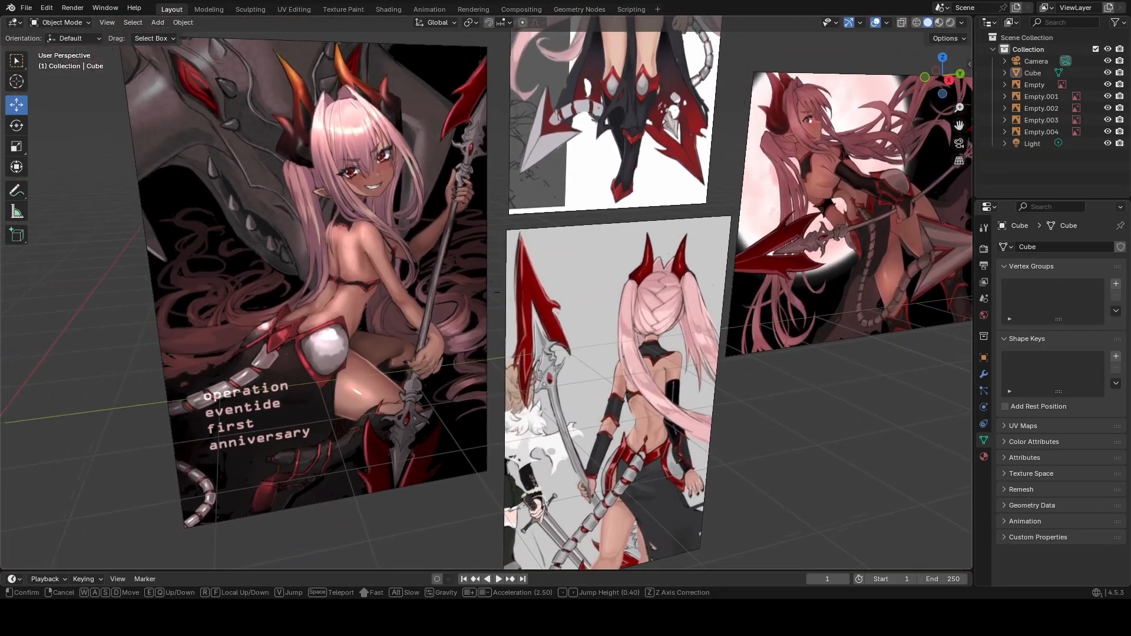
key(w)
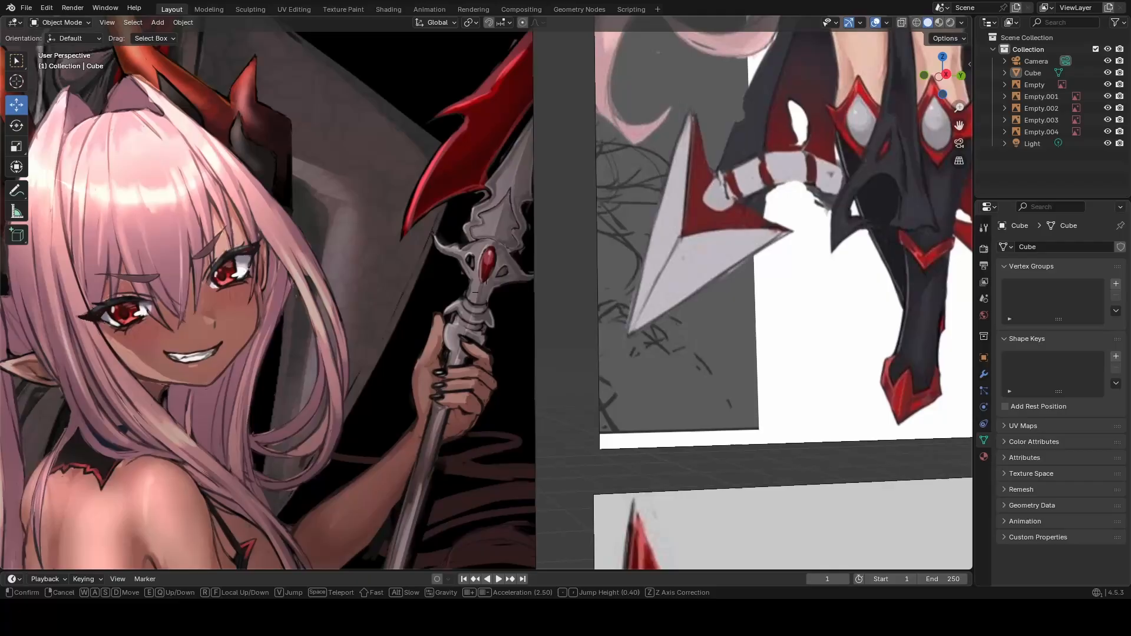
key(s)
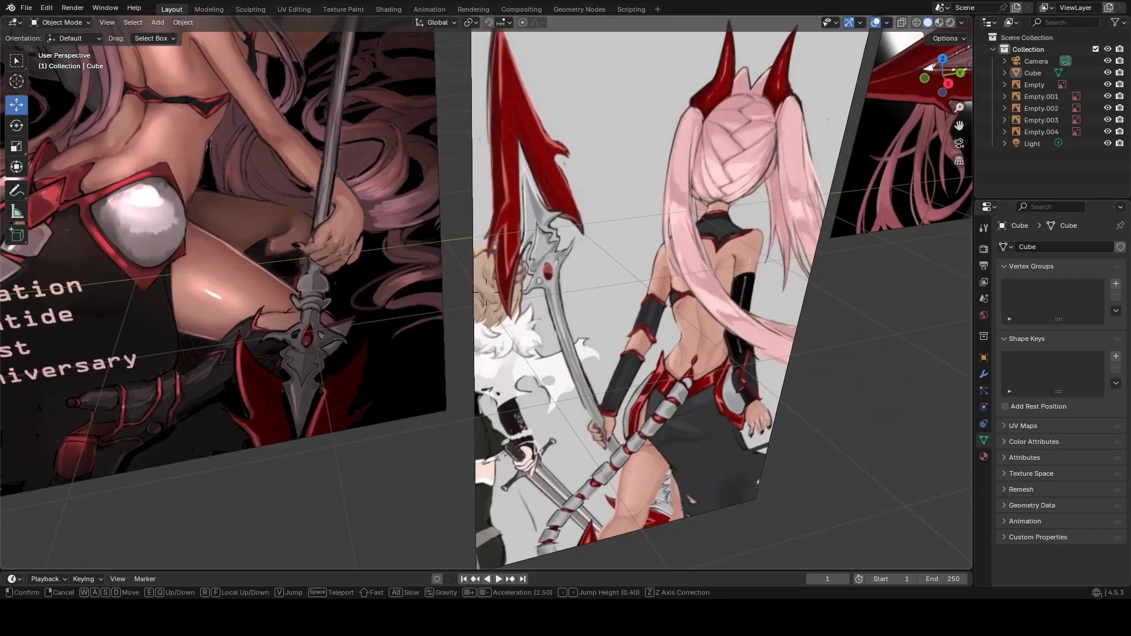
key(shift+d)
key(w)
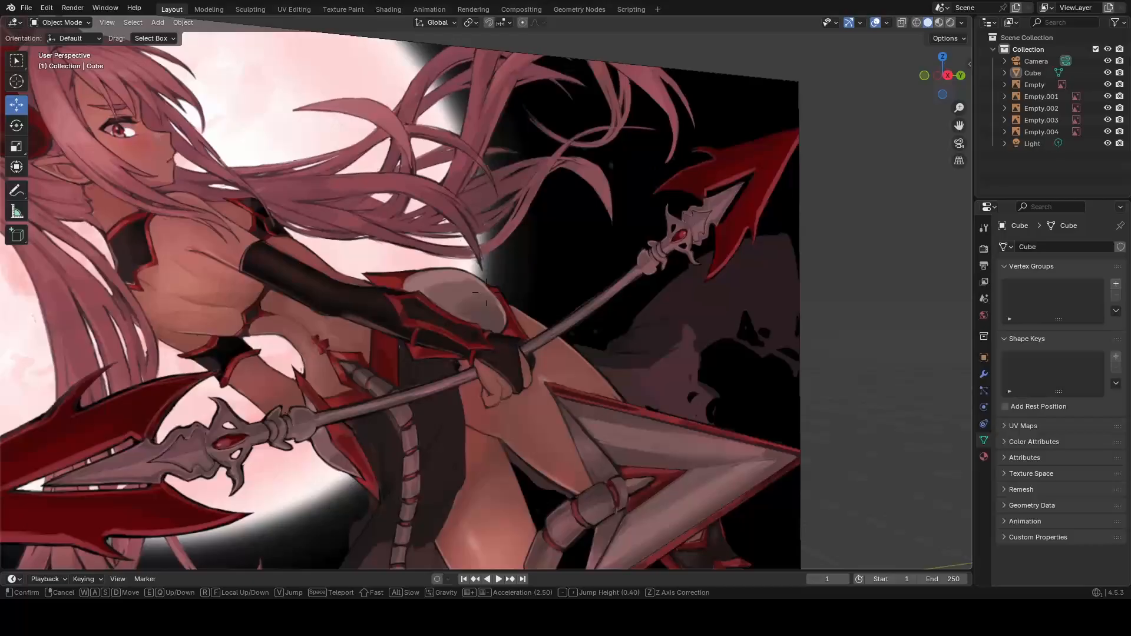
key(w)
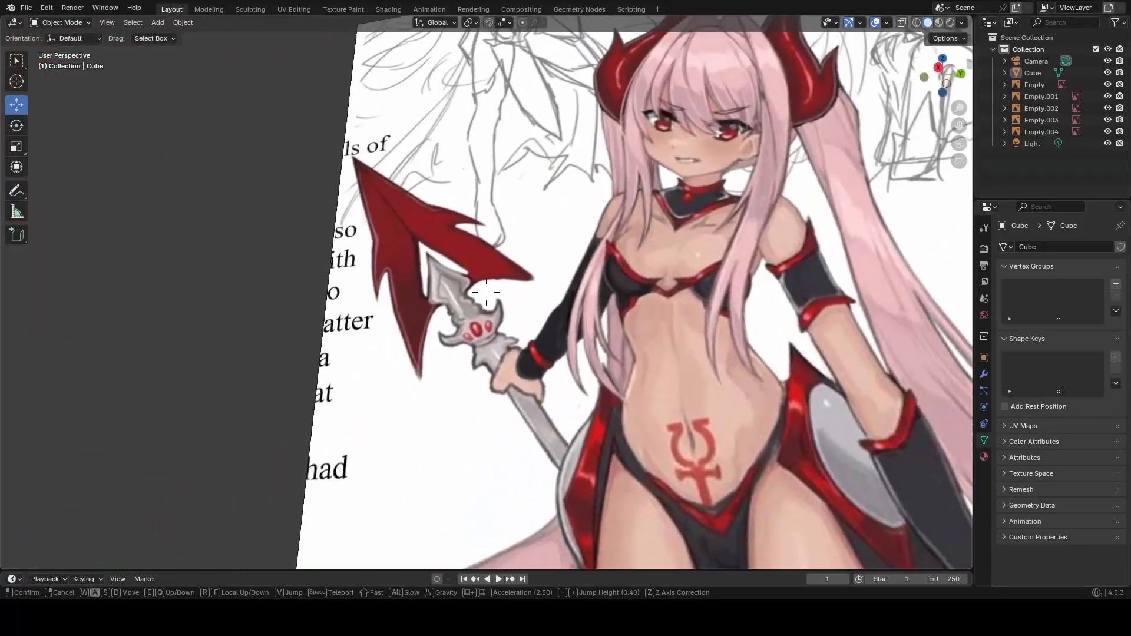
key(s)
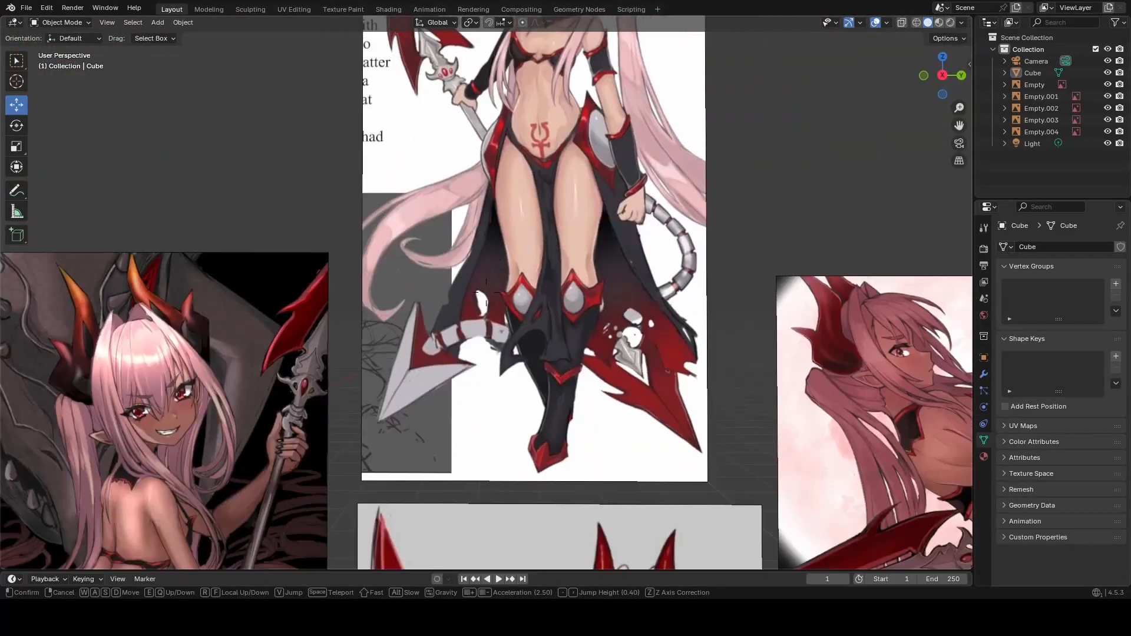
key(w)
key(s)
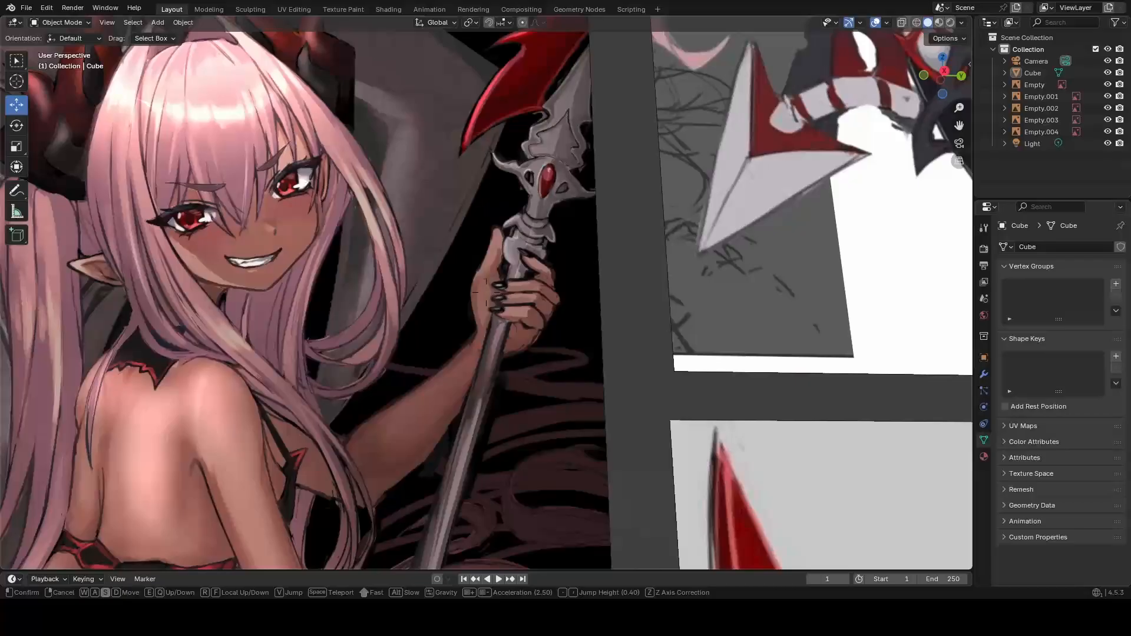
Select the shaft and scale it down along Y to the thickness of the spear drawn in the rotated illustration.
key(a)
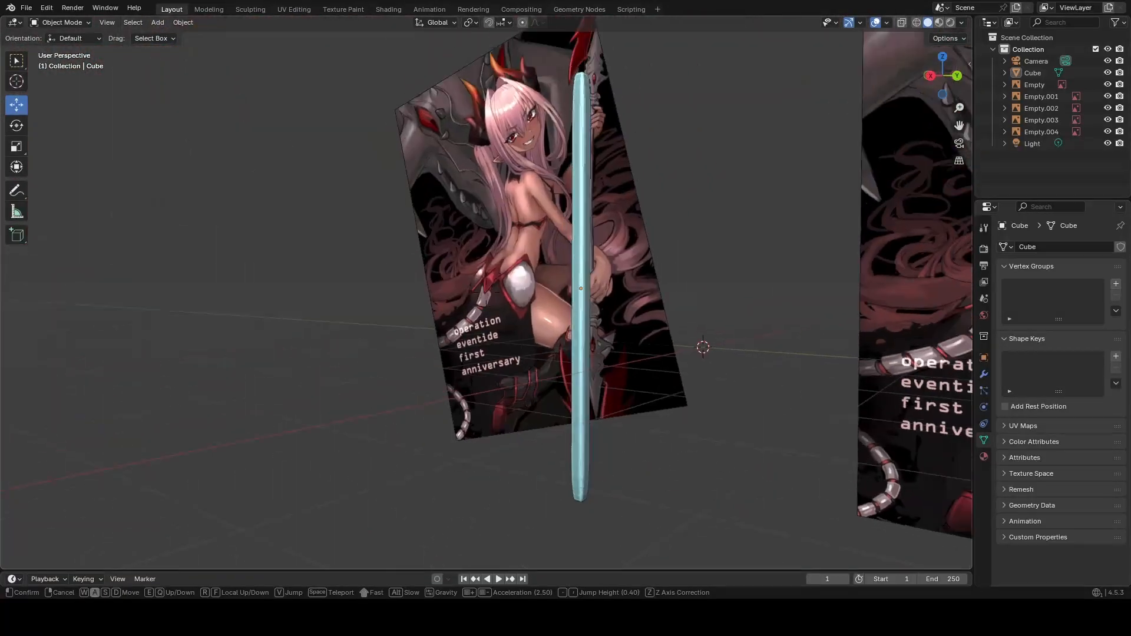
key(w)
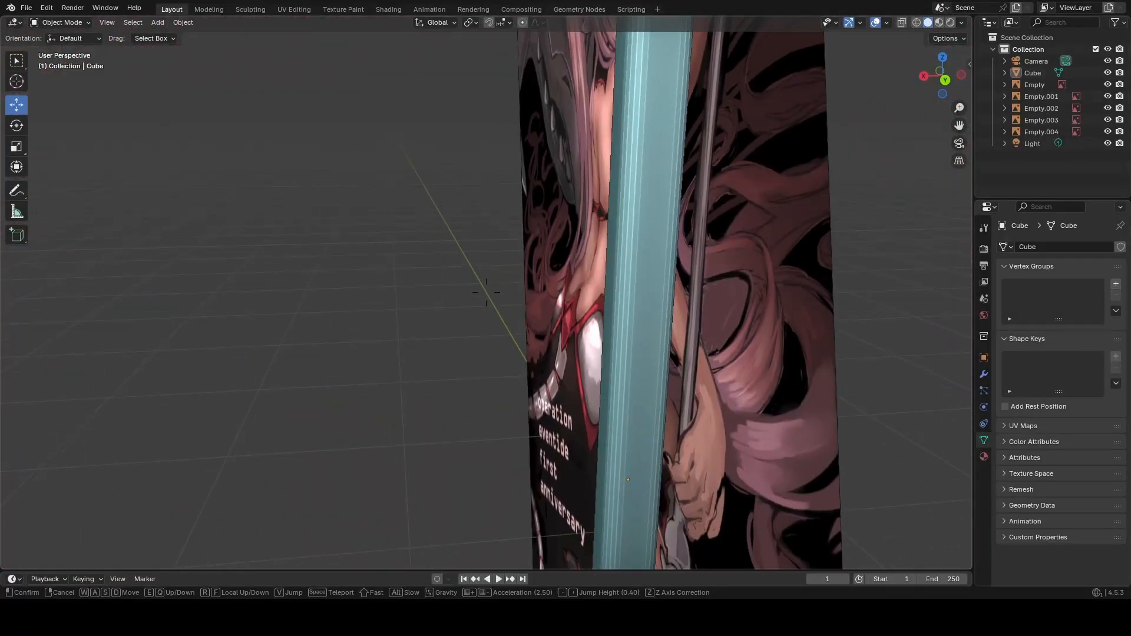
key(s)
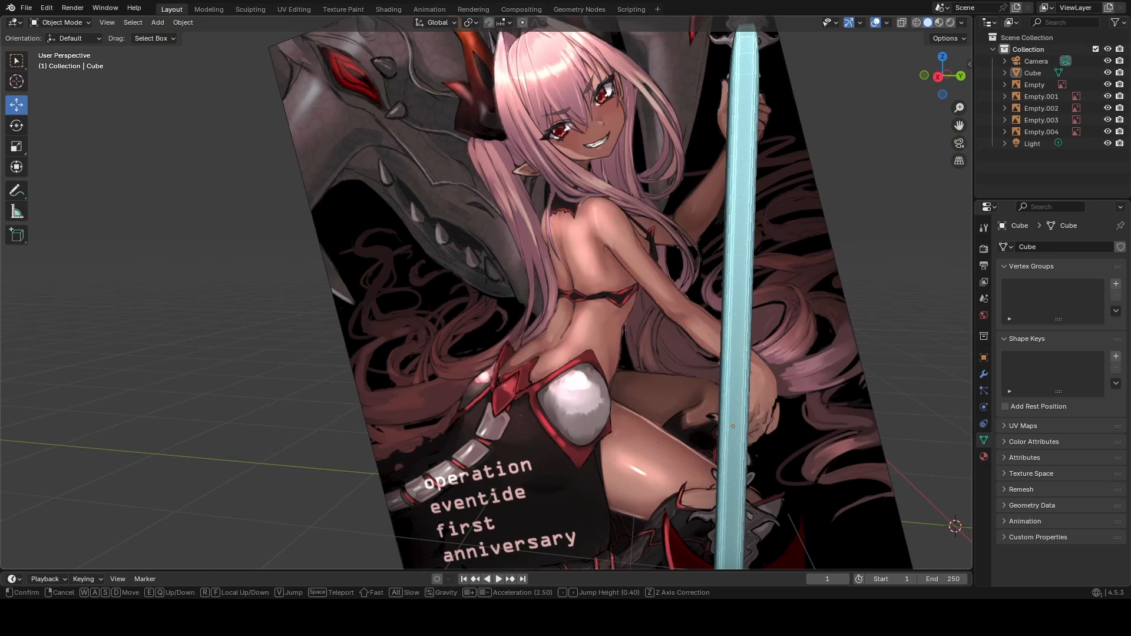
key(w)
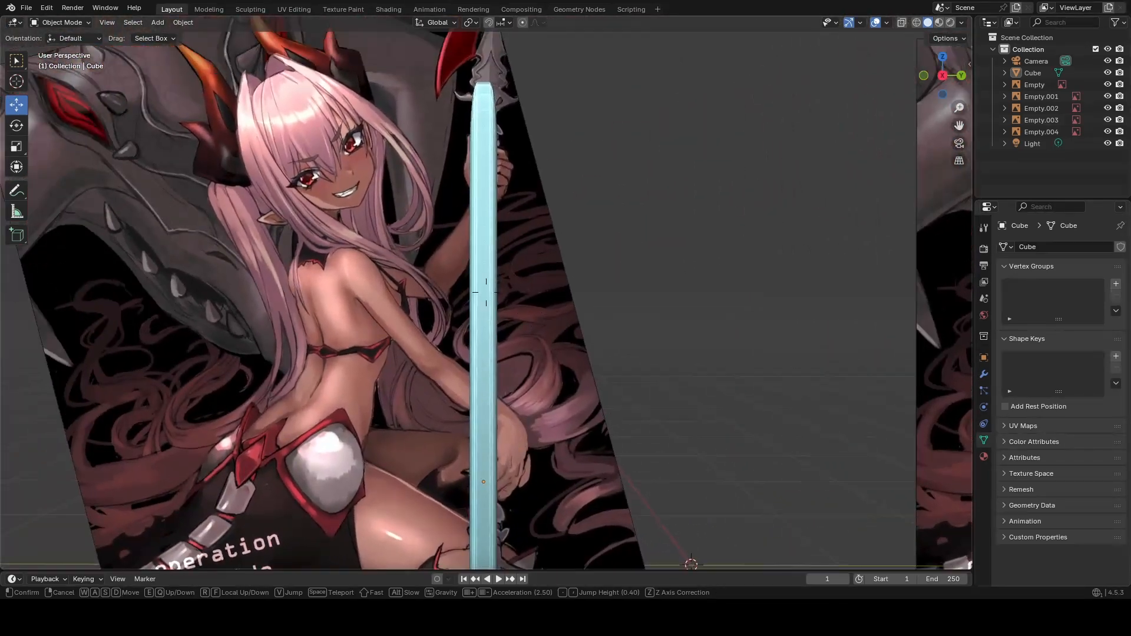
click(642, 450)
click(490, 404)
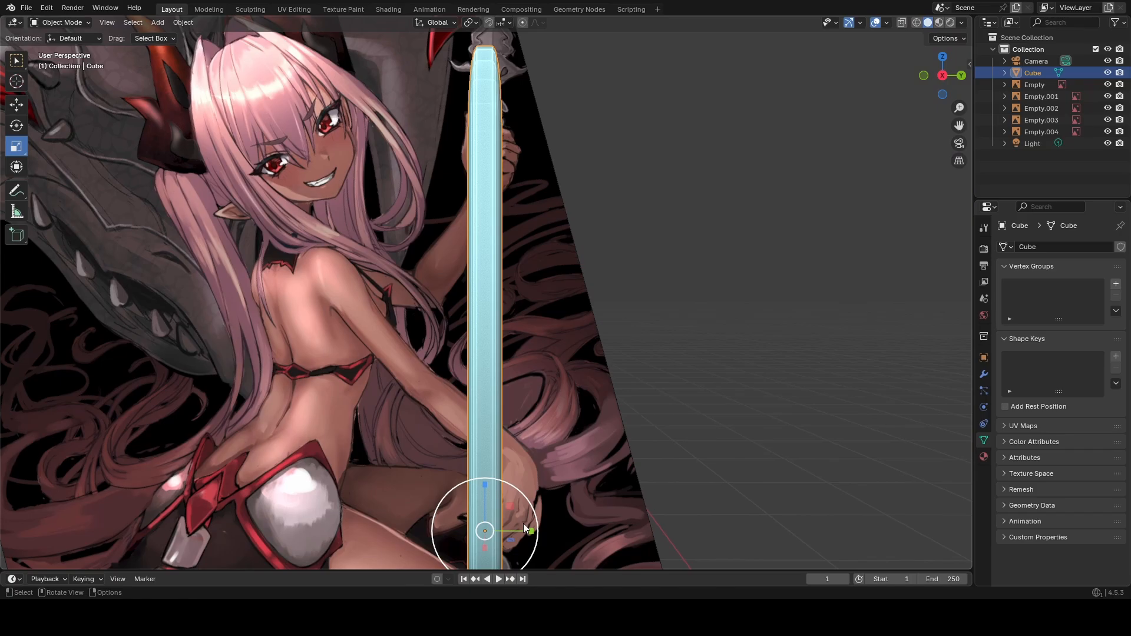
drag(530, 531, 493, 530)
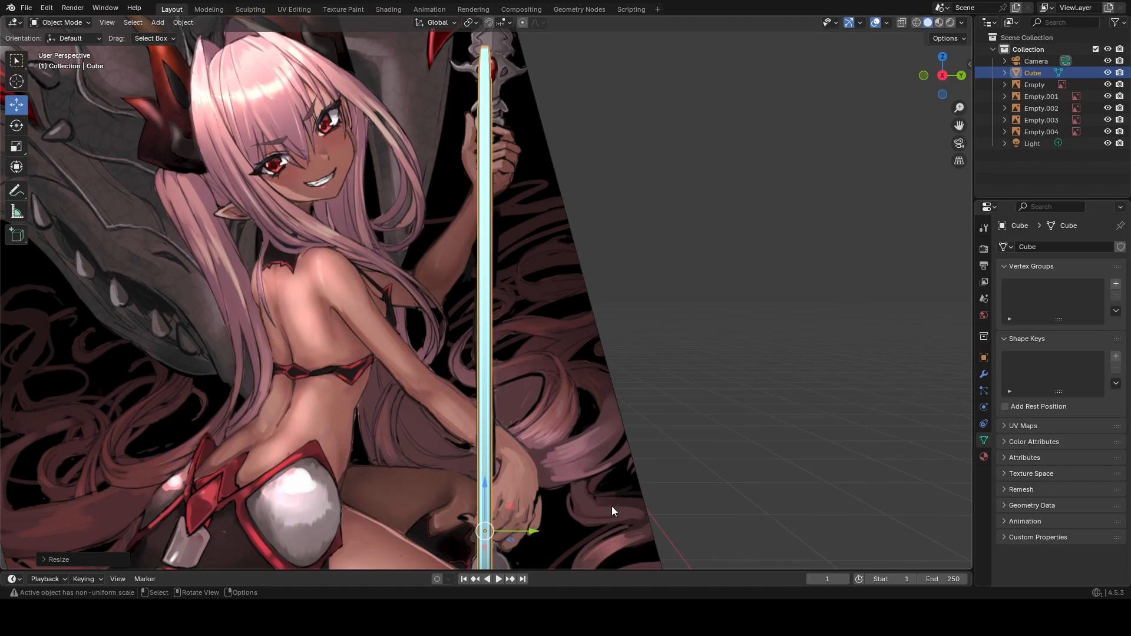
Nudge the thinned shaft slightly along Y over the drawn spear and clear the selection.
drag(528, 526, 530, 536)
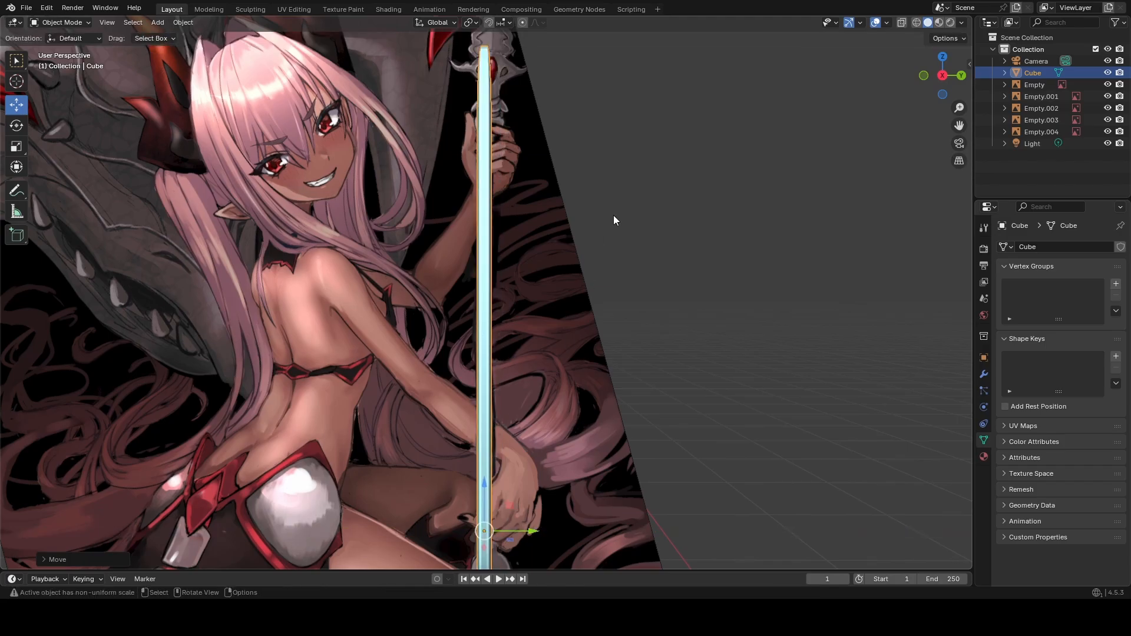
click(660, 197)
scroll(660, 197, down, 6)
scroll(545, 340, up, 1)
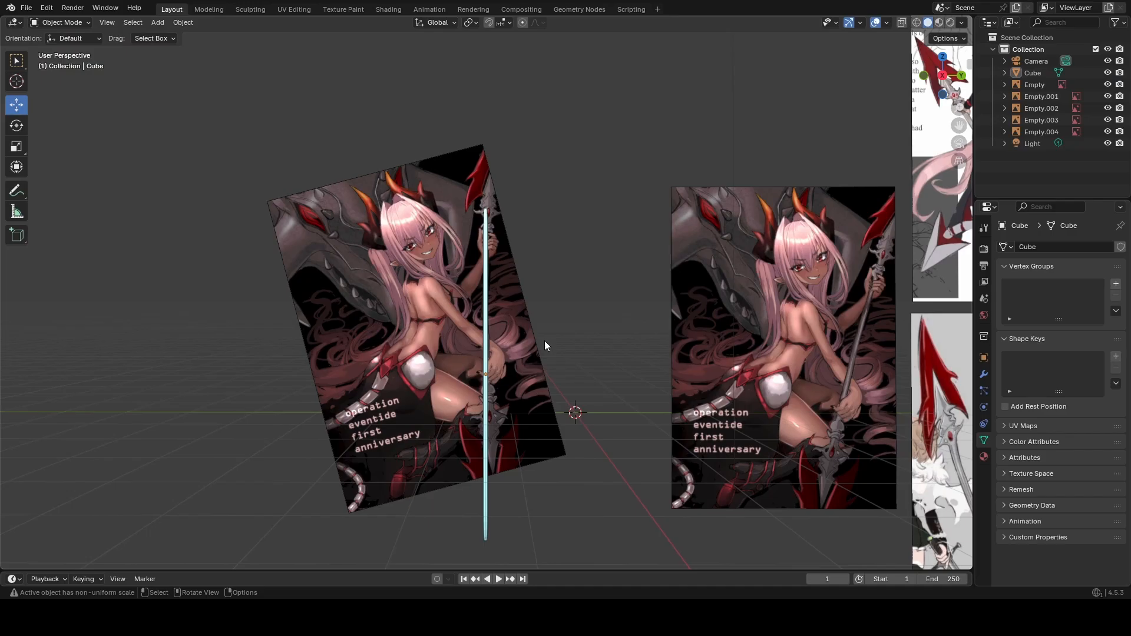
Select the shaft and scale it down along Z to about 0.8 of its length.
click(486, 349)
scroll(486, 349, down, 2)
scroll(486, 348, up, 3)
scroll(486, 349, down, 1)
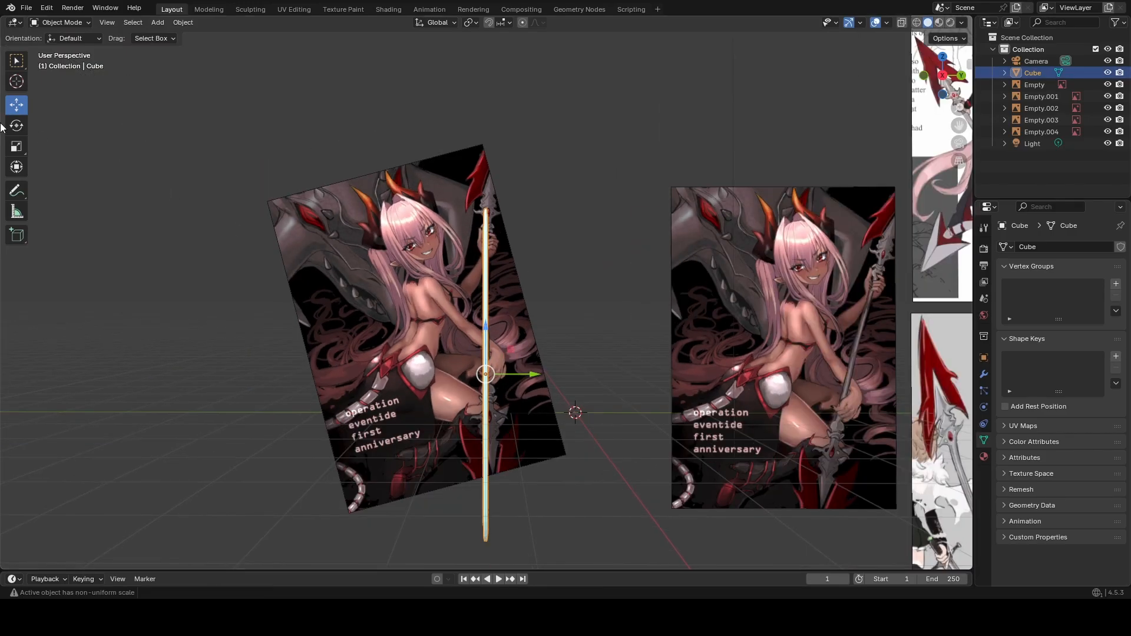
drag(486, 347, 485, 347)
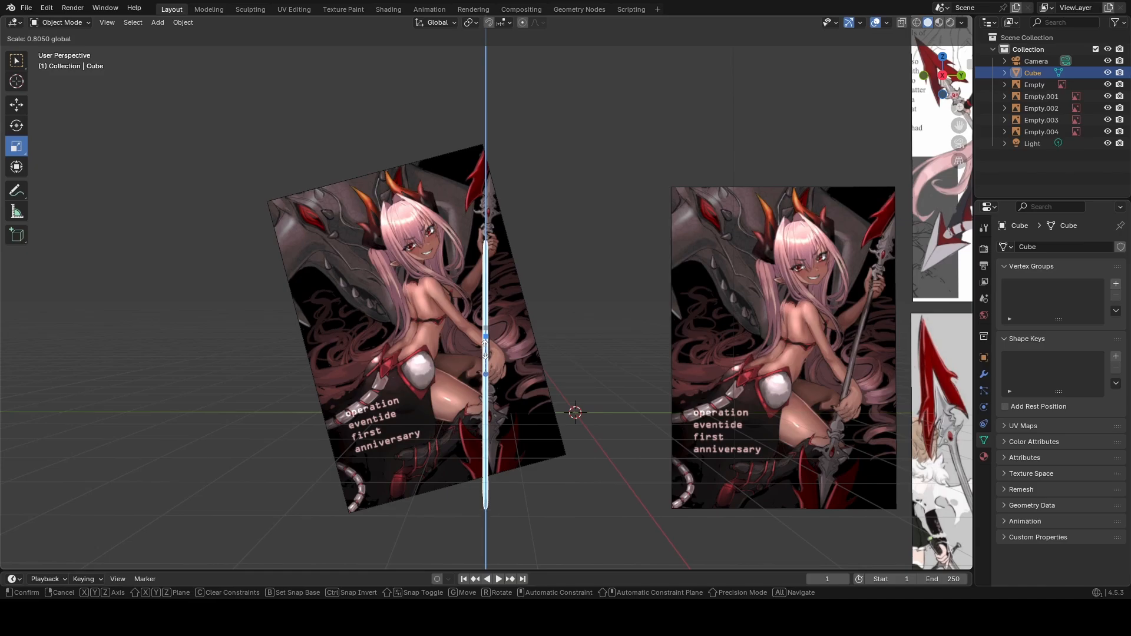
drag(486, 349, 522, 303)
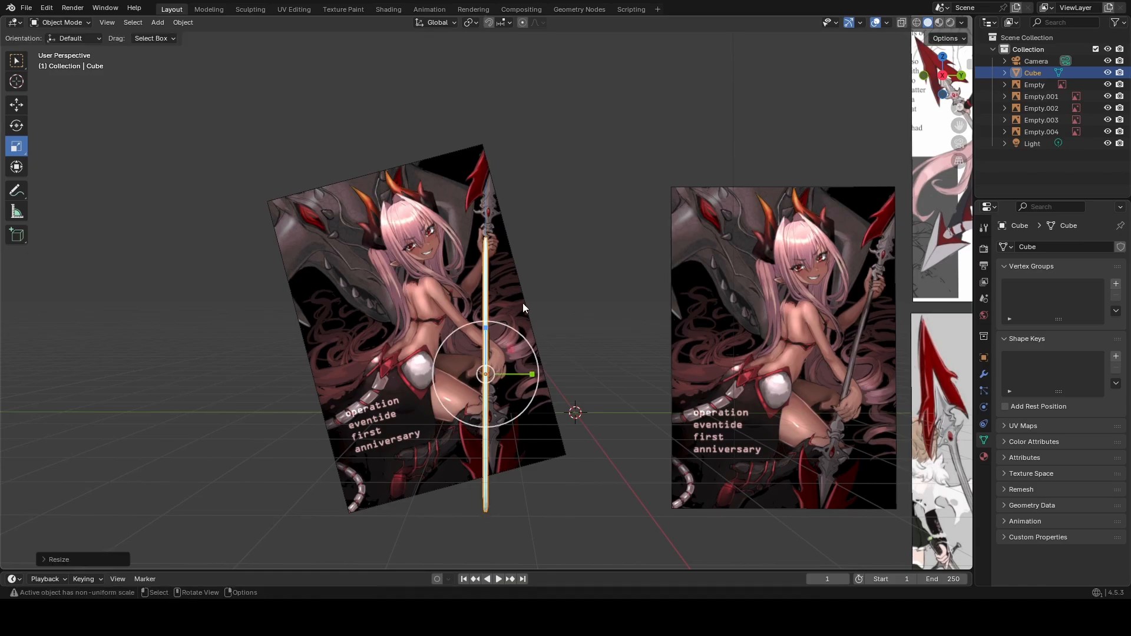
Nudge the rotated illustration along Y and rotate it slightly so its drawn spear lines up with the shaft, and deselect it.
scroll(528, 302, up, 5)
scroll(525, 302, down, 4)
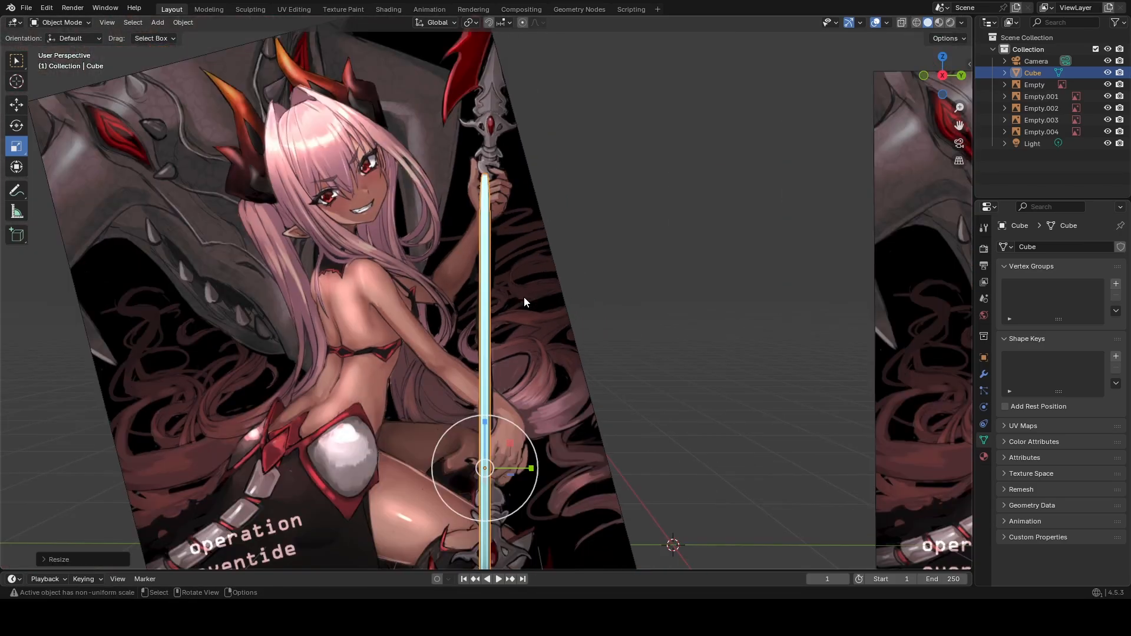
click(534, 341)
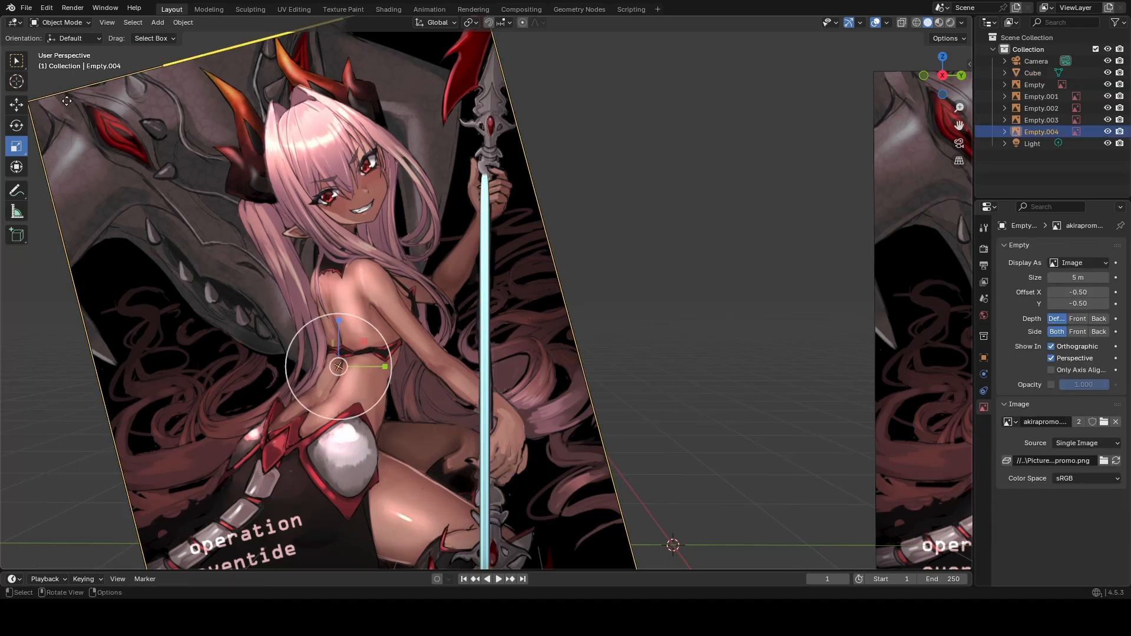
mouse_move(391, 366)
mouse_down()
mouse_move(372, 367)
mouse_move(388, 367)
mouse_up()
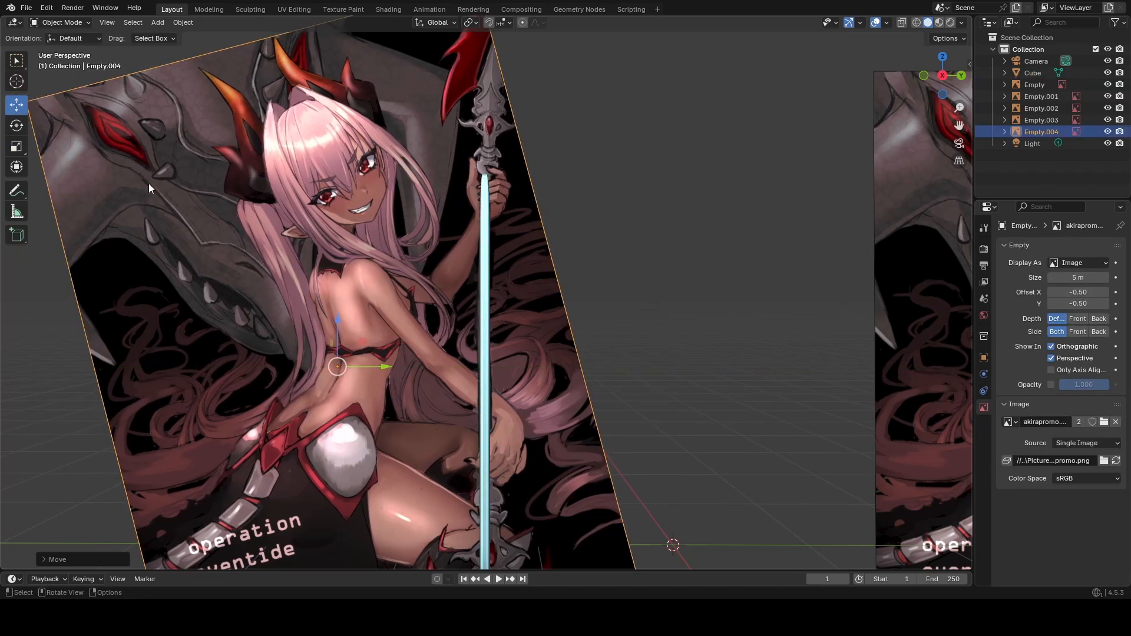
click(17, 128)
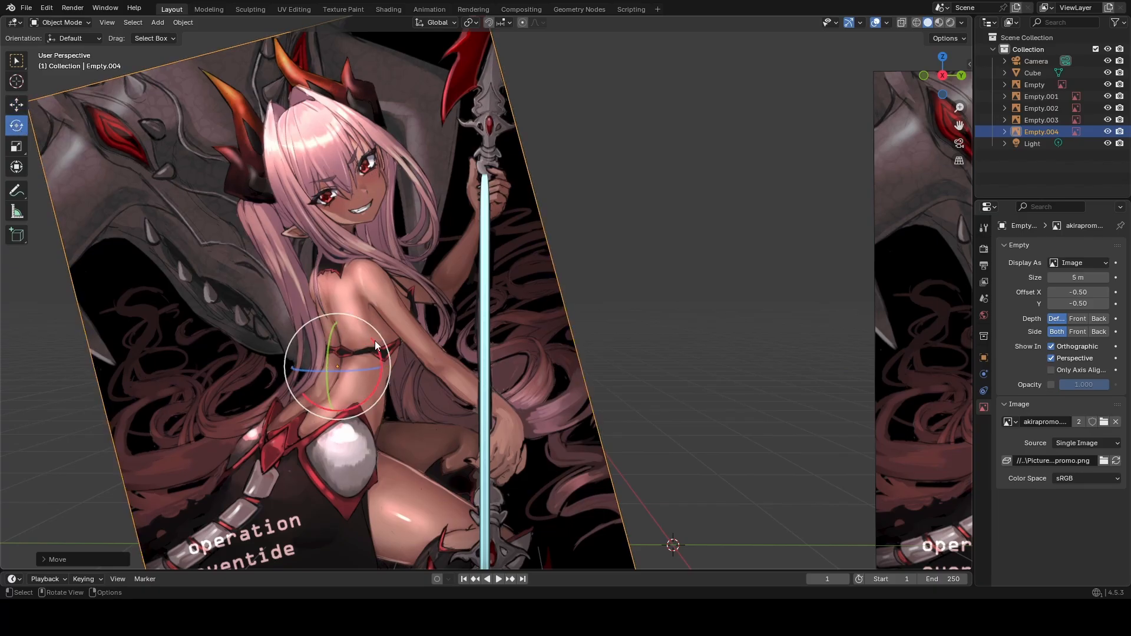
drag(375, 342, 373, 337)
click(17, 110)
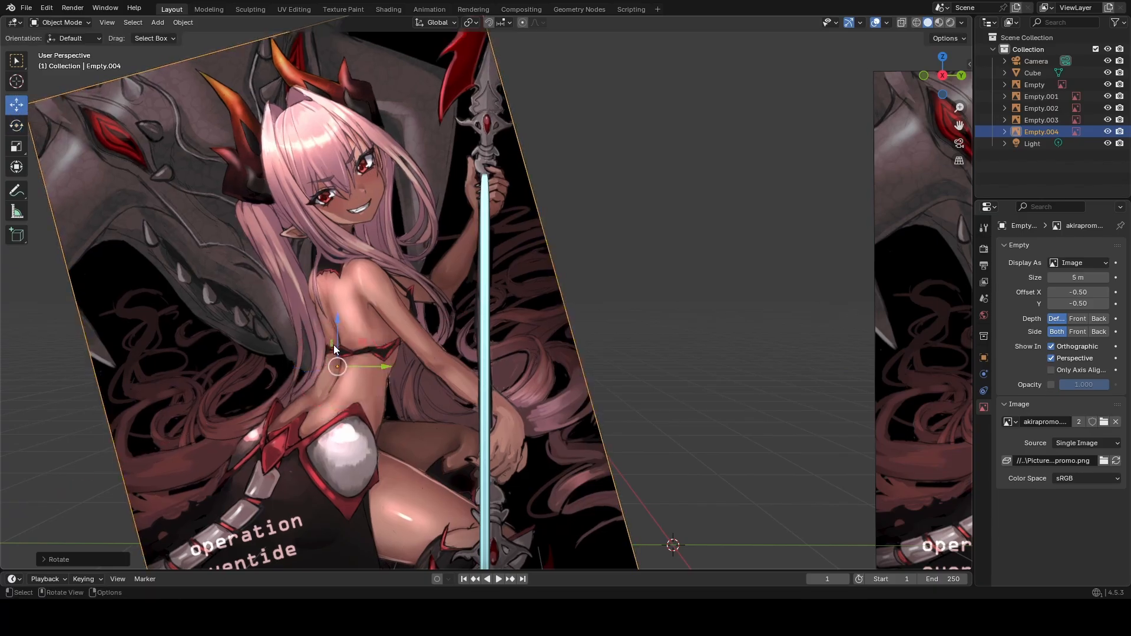
drag(387, 369, 389, 371)
click(735, 298)
Select the shaft, view it edge-on and scale it down along X to reduce its depth, then clear the selection.
middle_drag(735, 298, 658, 317)
click(231, 341)
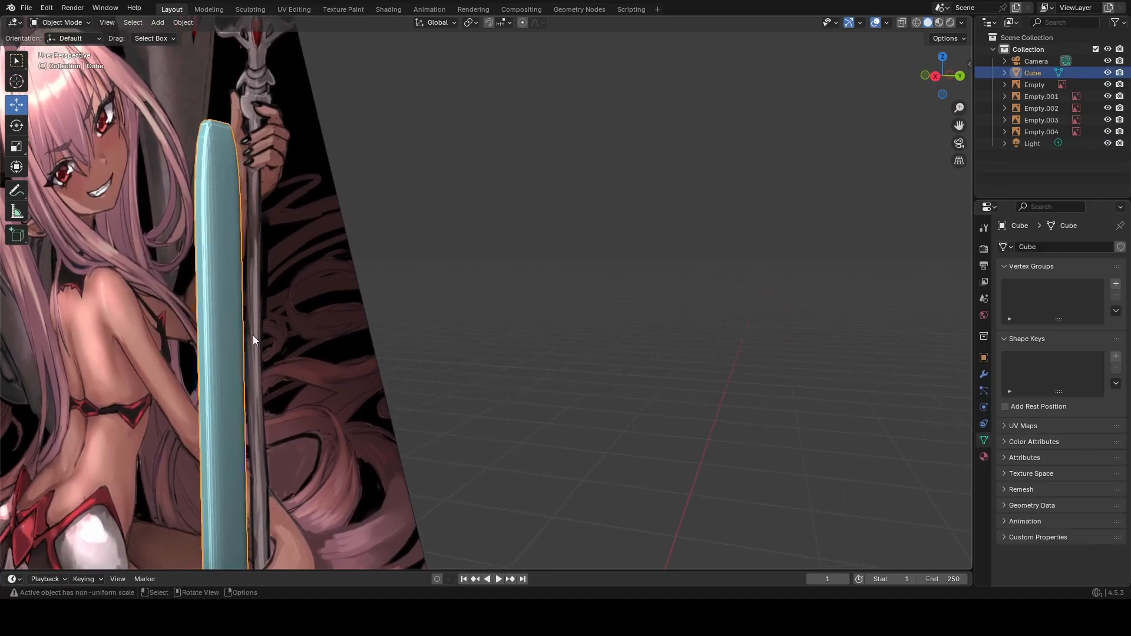
key(shift+grave)
key(w)
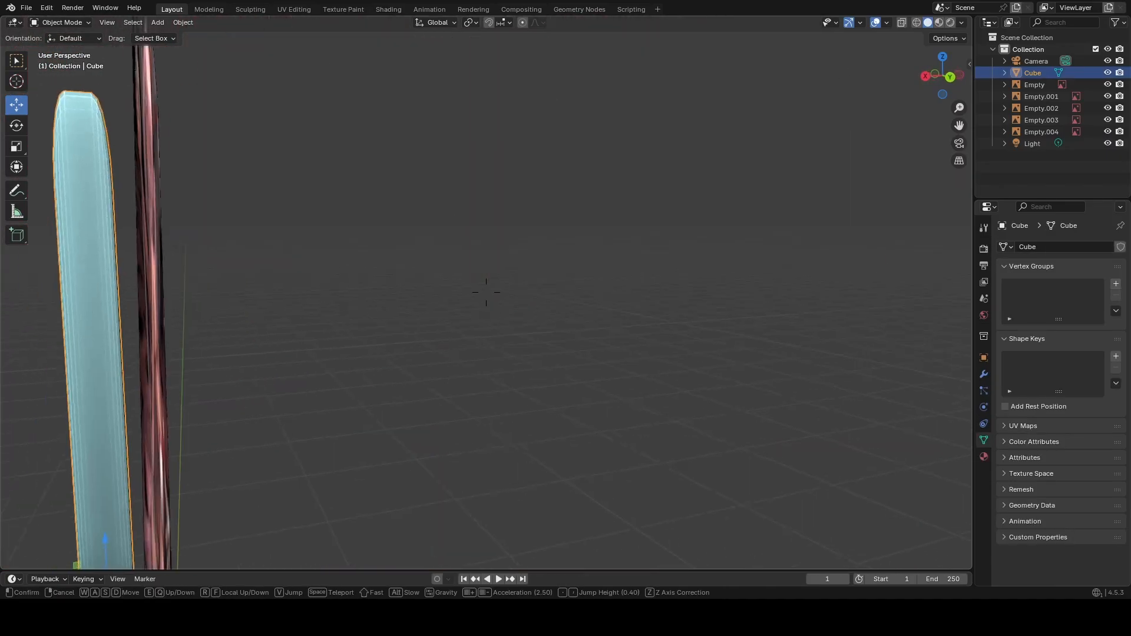
key(a)
click(15, 190)
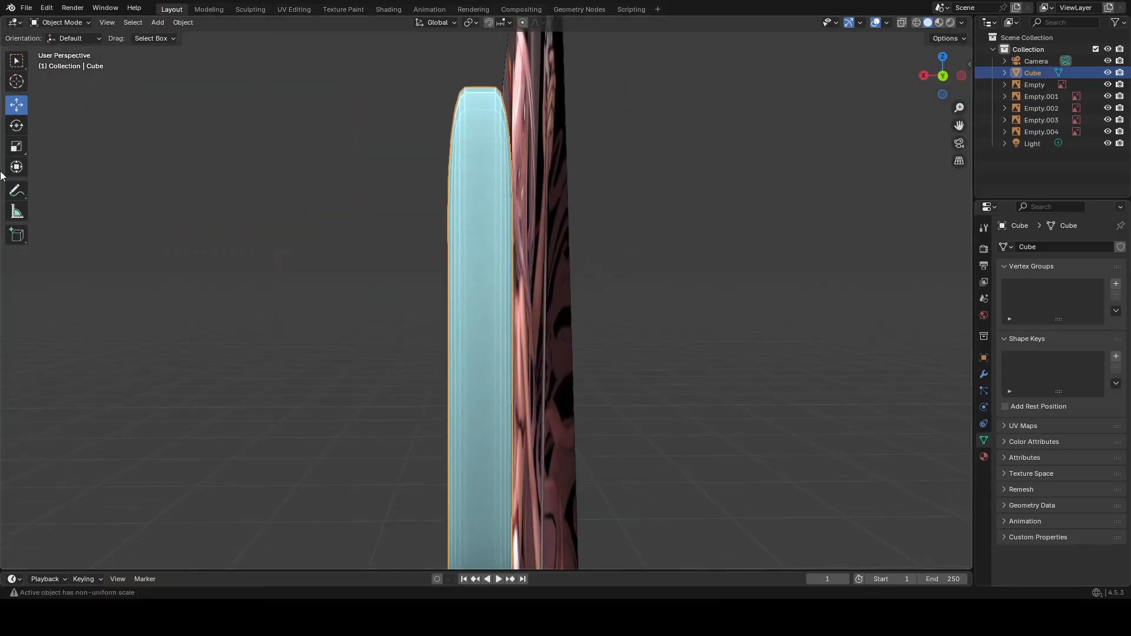
scroll(416, 460, down, 2)
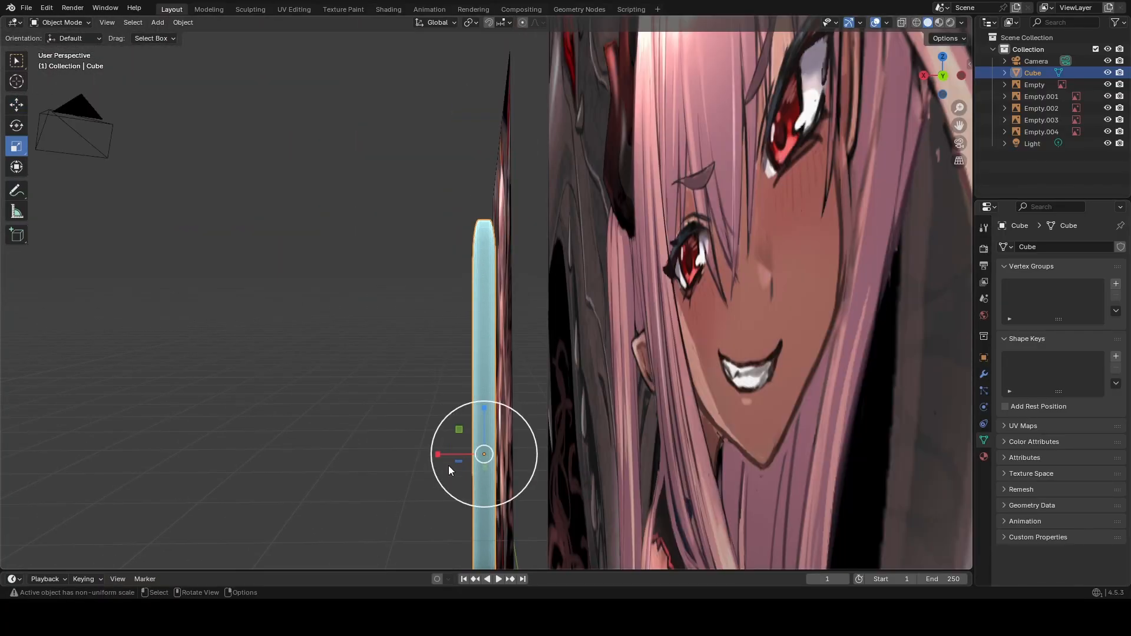
drag(442, 454, 463, 457)
middle_drag(411, 387, 462, 531)
drag(449, 533, 456, 532)
click(374, 387)
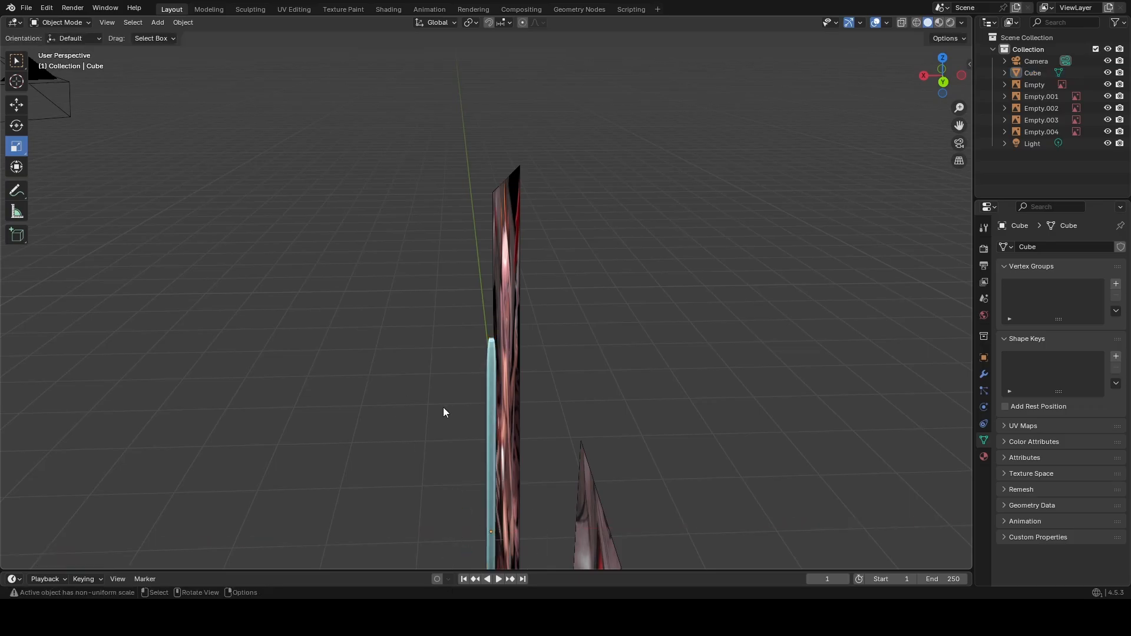
Select the shaft and, in Edit Mode, move the tapered vertices at its upper end up along Z by about 0.29 m.
click(490, 419)
middle_drag(488, 412, 588, 354)
scroll(597, 300, down, 2)
scroll(596, 301, up, 8)
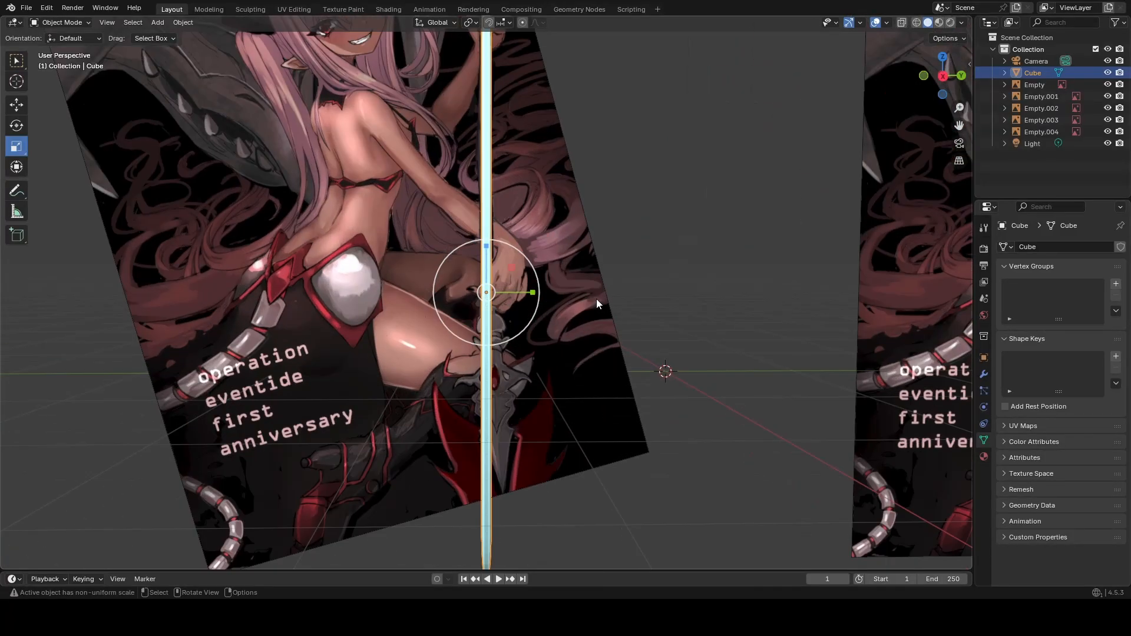
shift+middle_drag(597, 228, 522, 250)
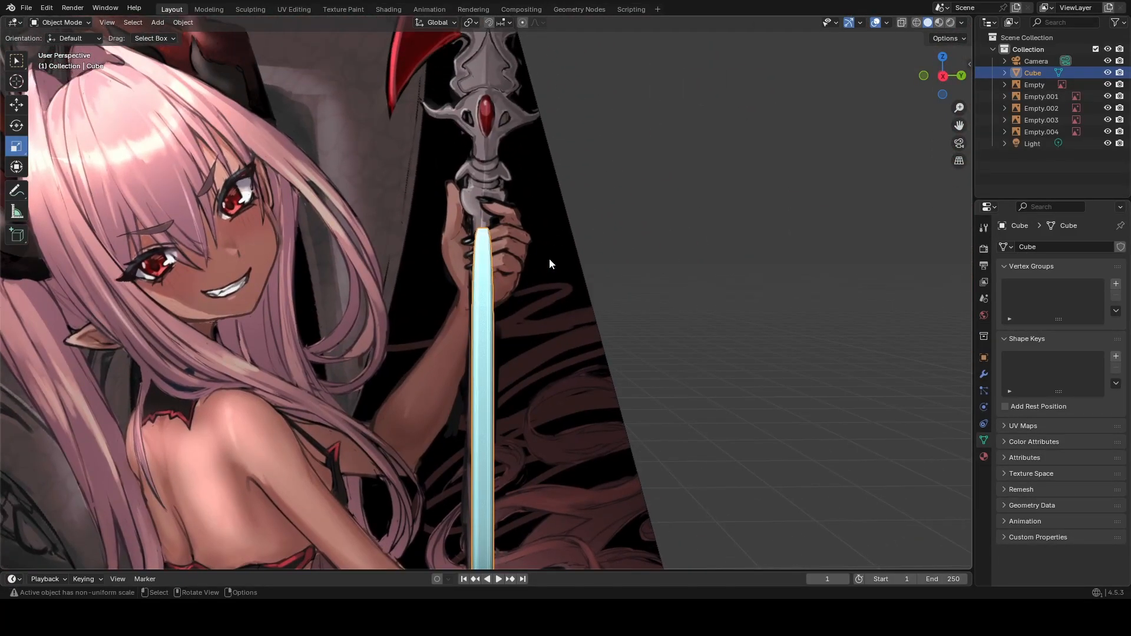
scroll(551, 263, down, 3)
key(Tab)
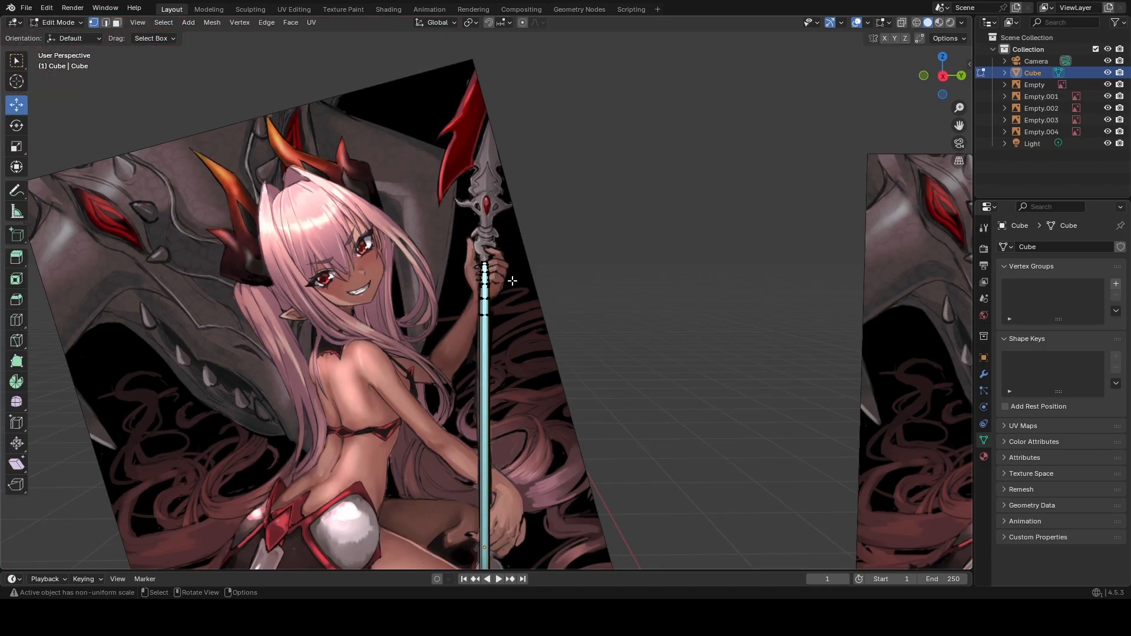
scroll(505, 260, up, 7)
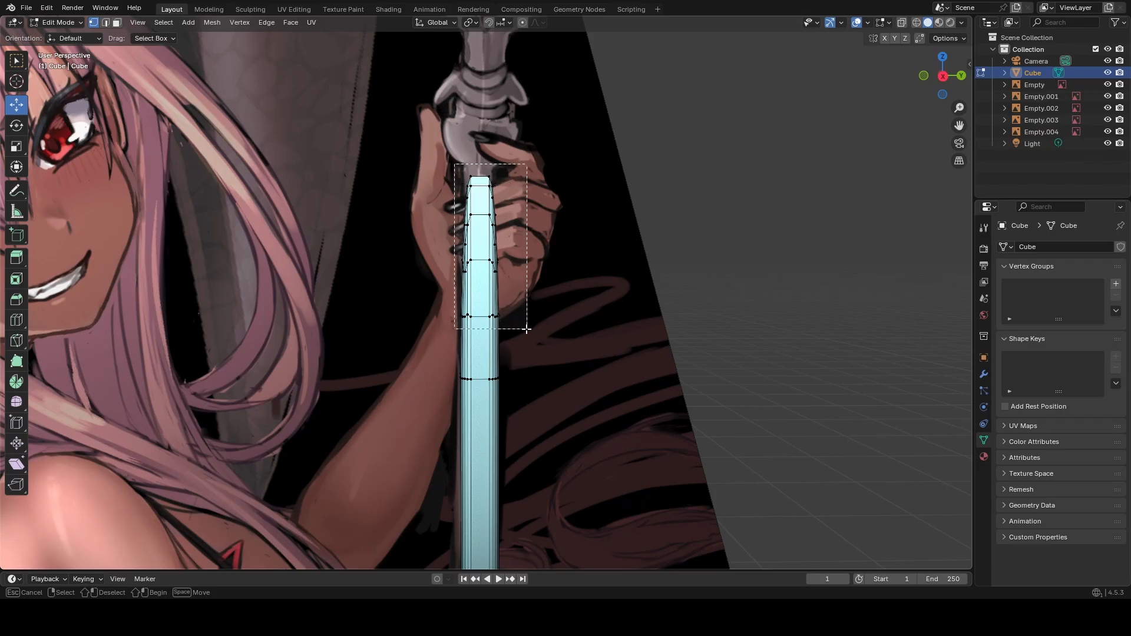
drag(527, 328, 517, 326)
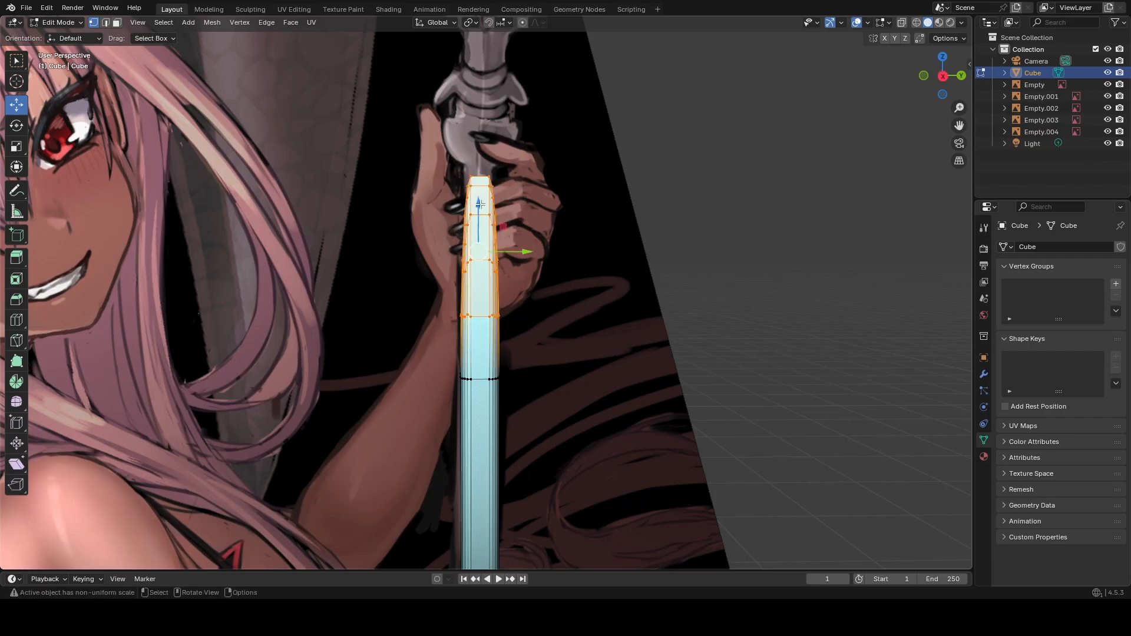
drag(480, 203, 476, 120)
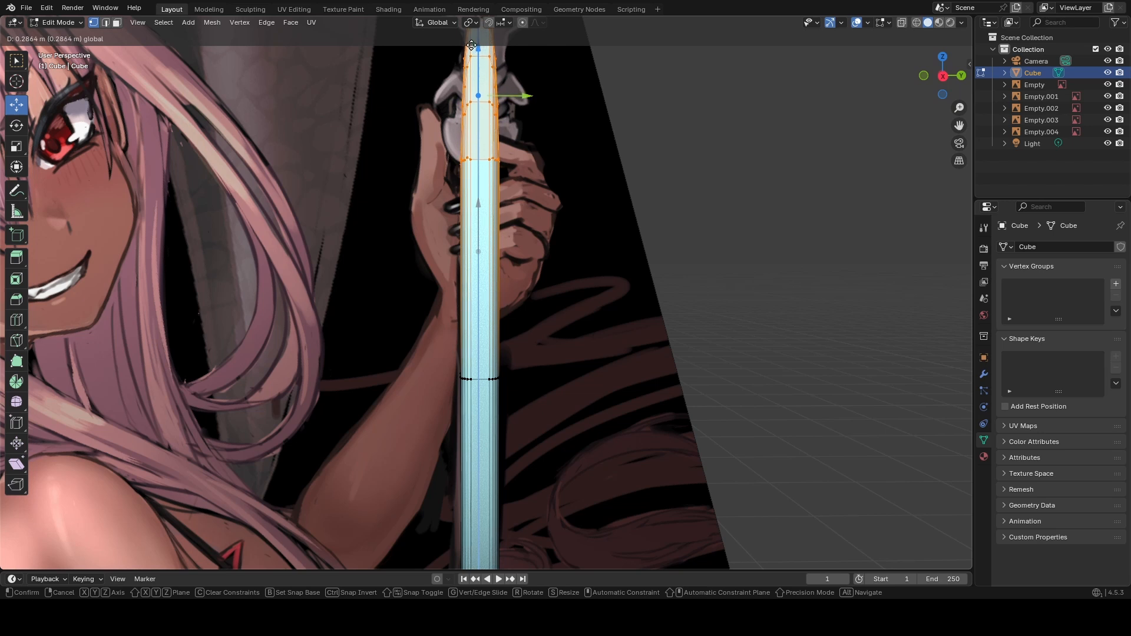
drag(471, 45, 472, 45)
middle_drag(516, 158, 514, 169)
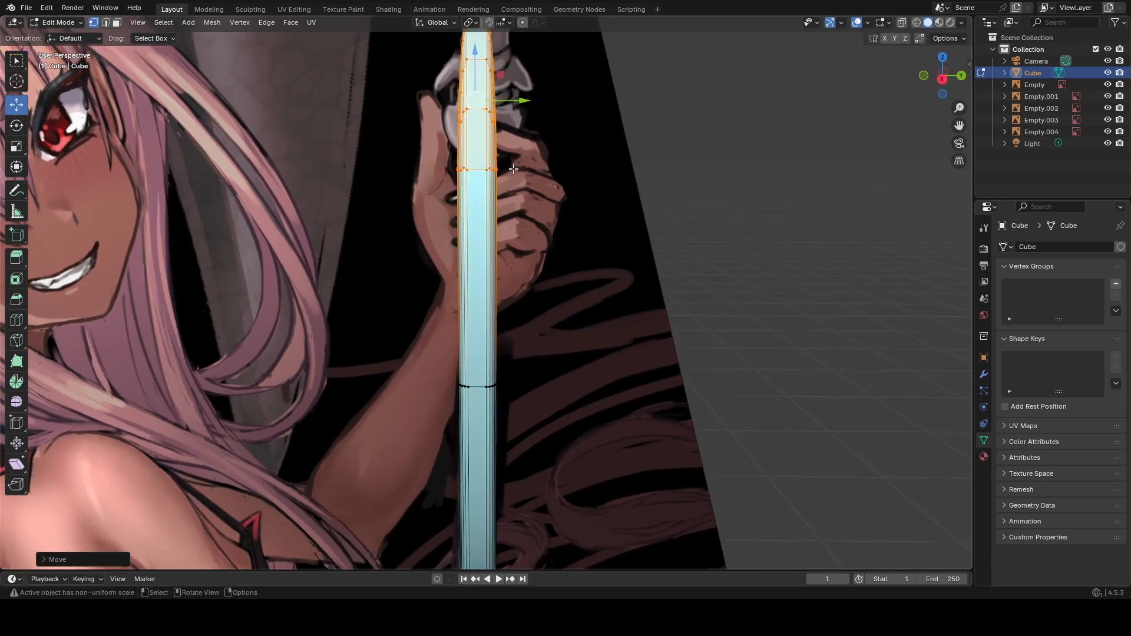
In the right orthographic view, raise the selected upper-end vertices slightly further along Z toward the red gem.
click(941, 82)
scroll(571, 143, up, 3)
shift+middle_drag(542, 208, 541, 377)
drag(466, 233, 469, 208)
click(468, 211)
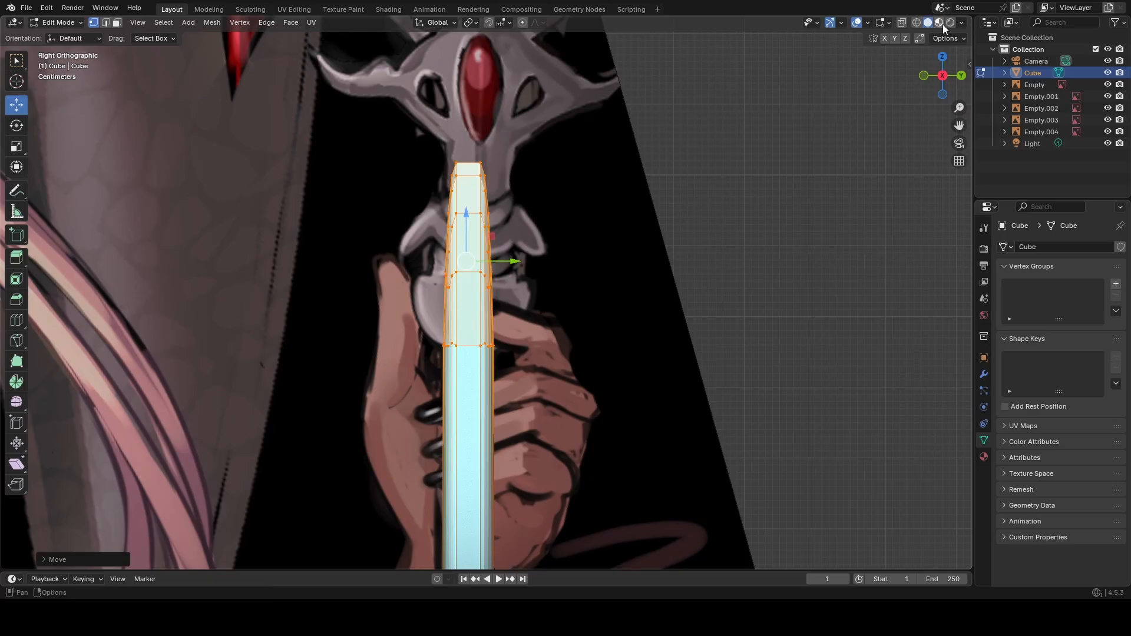
Try X-Ray at 0.714 in solid shading and compare it with wireframe display, then turn X-Ray off.
click(961, 23)
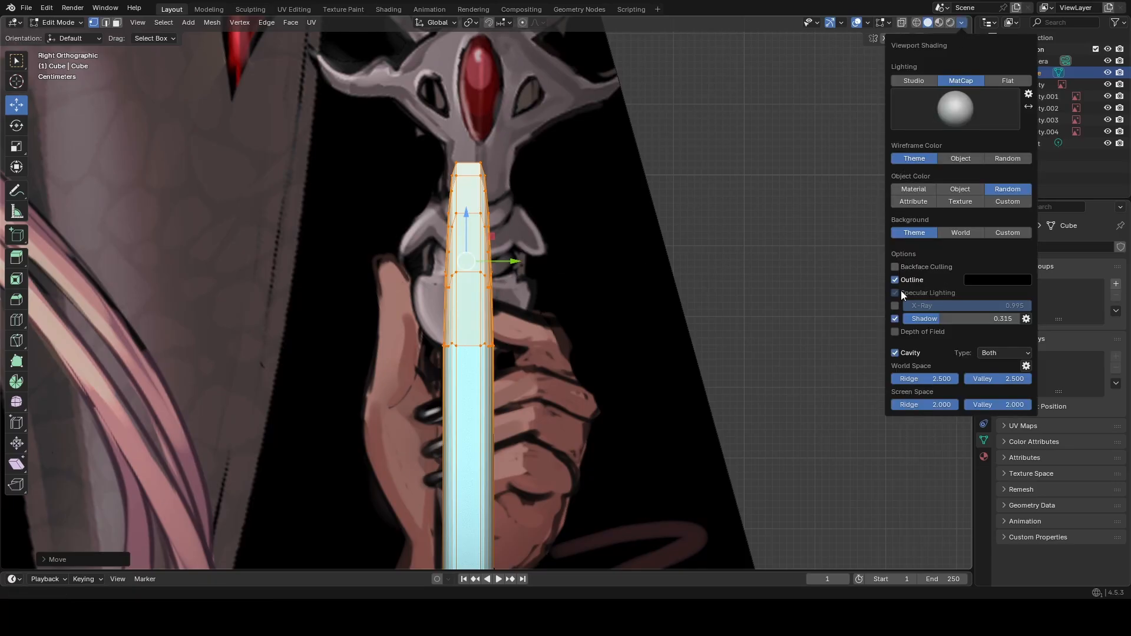
click(895, 306)
mouse_move(985, 304)
mouse_down()
mouse_move(934, 305)
mouse_move(1002, 305)
mouse_up()
click(918, 22)
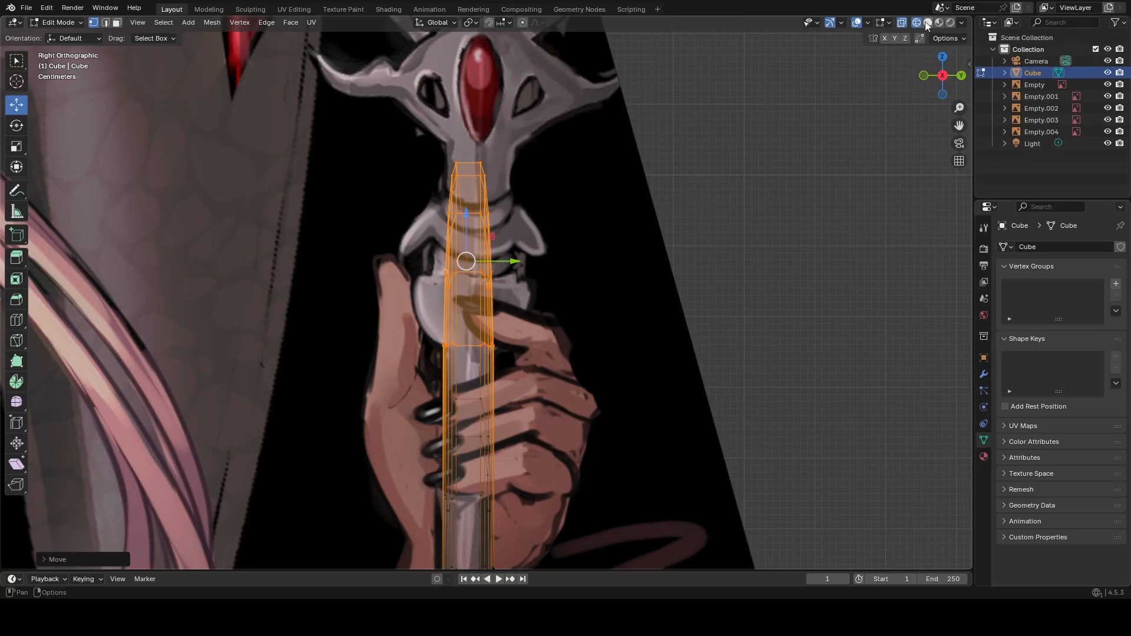
click(926, 23)
click(960, 24)
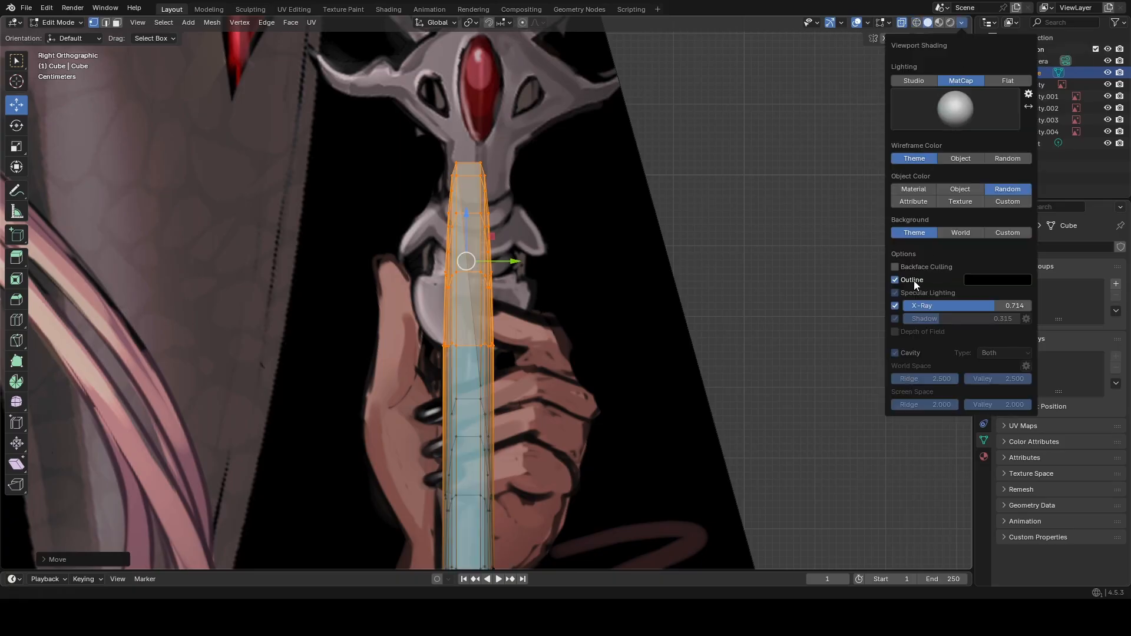
click(896, 305)
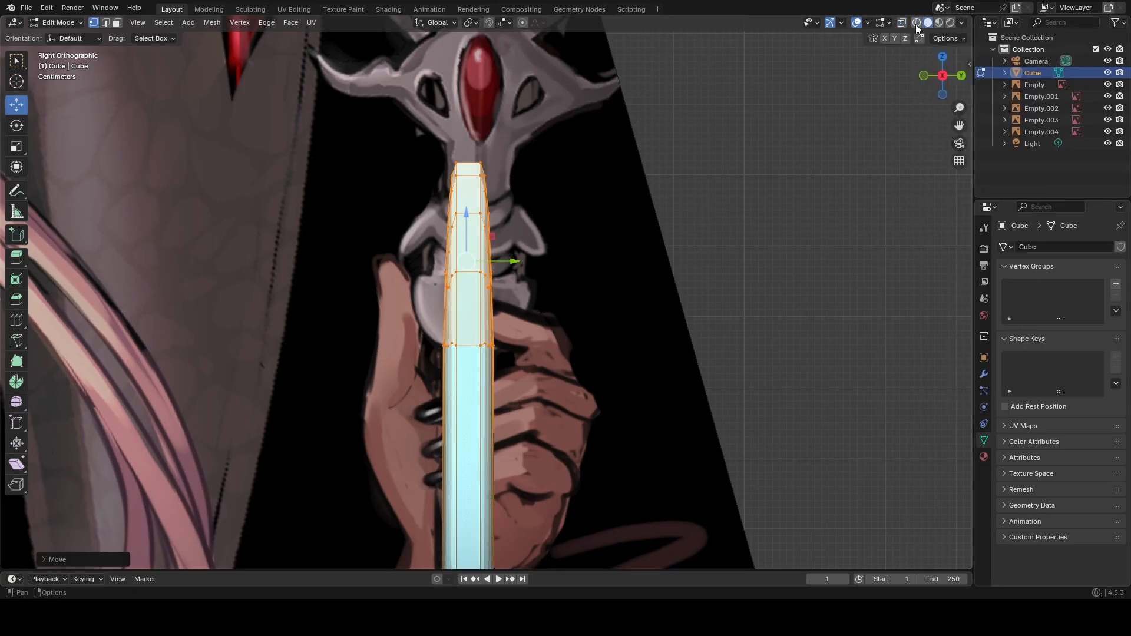
Switch to see-through wireframe display, select the tapered vertices at the shaft's upper end and delete them.
drag(381, 114, 616, 299)
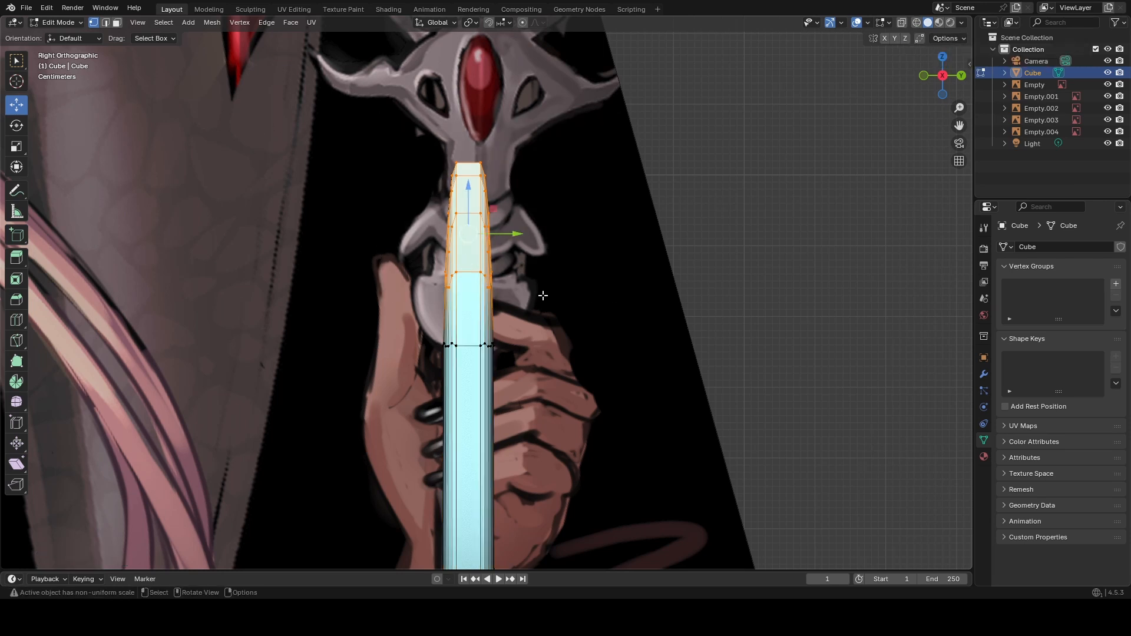
click(902, 22)
key(b)
drag(411, 109, 580, 300)
right_click(474, 283)
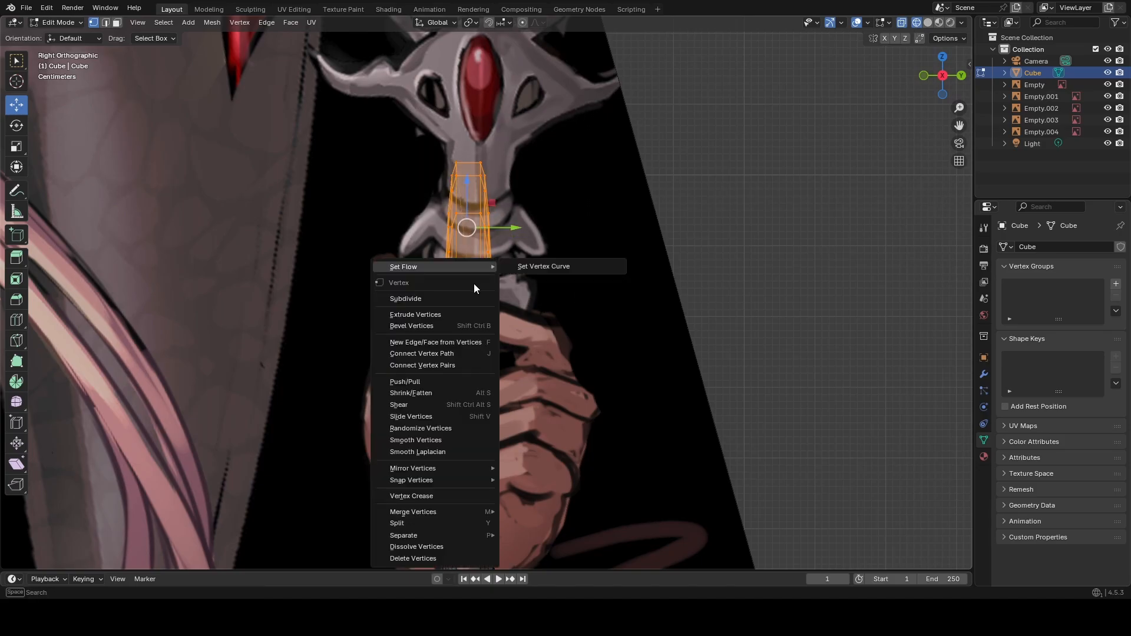
click(429, 557)
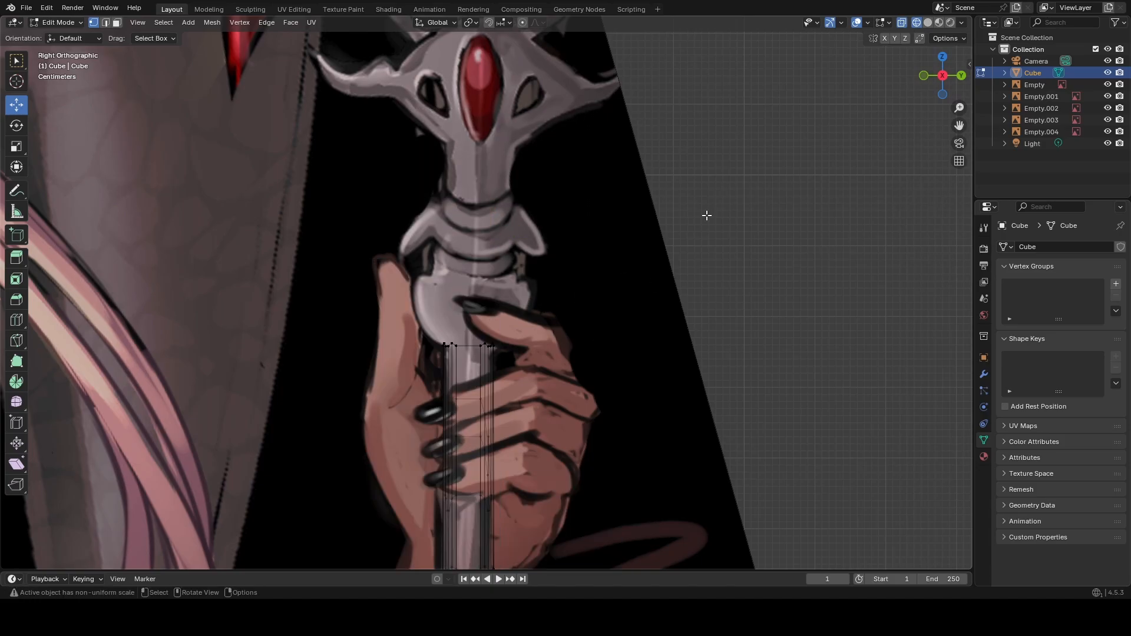
Select the vertices left over above the shaft's straight section from a side view and delete them.
middle_drag(642, 283, 412, 177)
drag(384, 130, 583, 467)
right_click(452, 398)
click(446, 397)
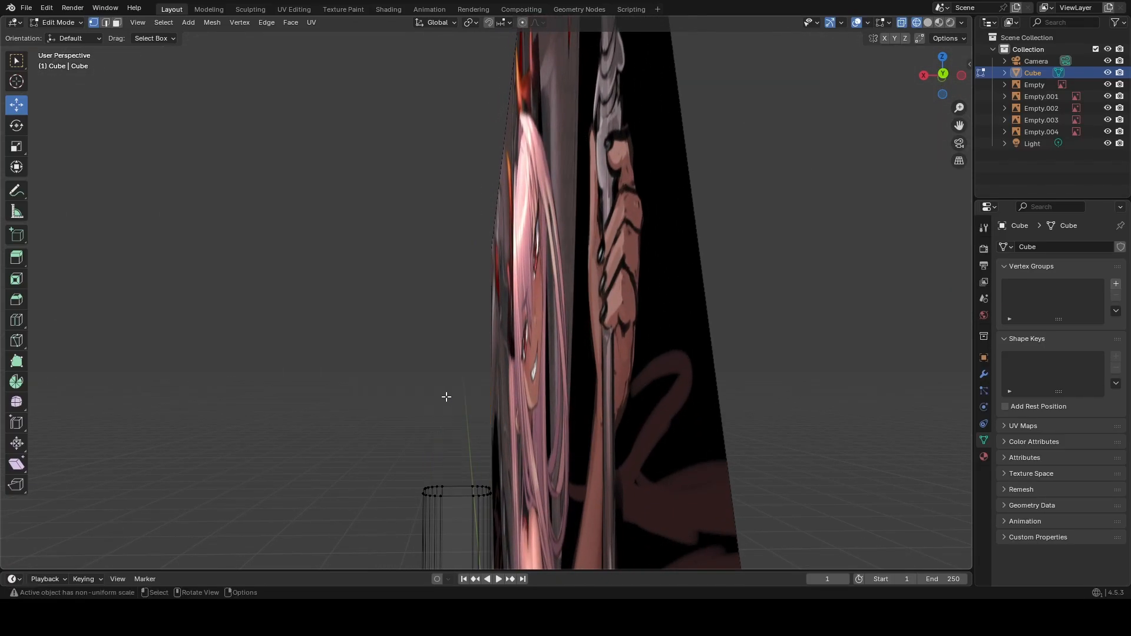
Select the shaft's open top edge ring and move it up along Z to the base of the drawn collar above the hand.
scroll(473, 423, up, 1)
scroll(474, 423, down, 3)
drag(424, 356, 546, 423)
middle_drag(517, 416, 626, 415)
scroll(639, 425, down, 1)
scroll(637, 414, up, 1)
scroll(637, 415, up, 1)
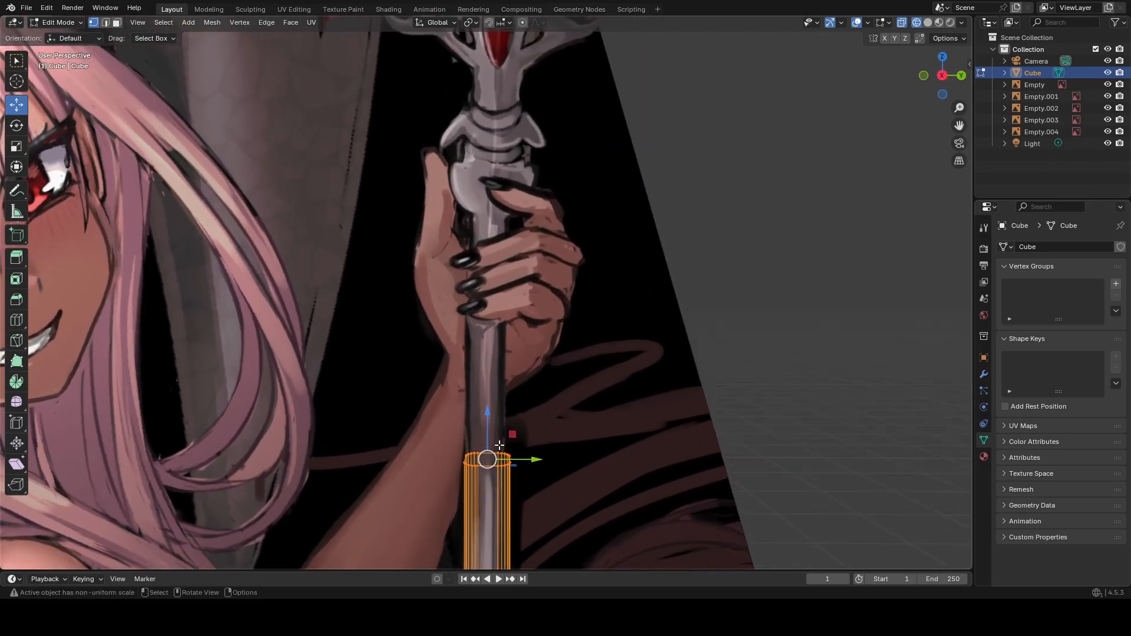
click(943, 76)
click(943, 75)
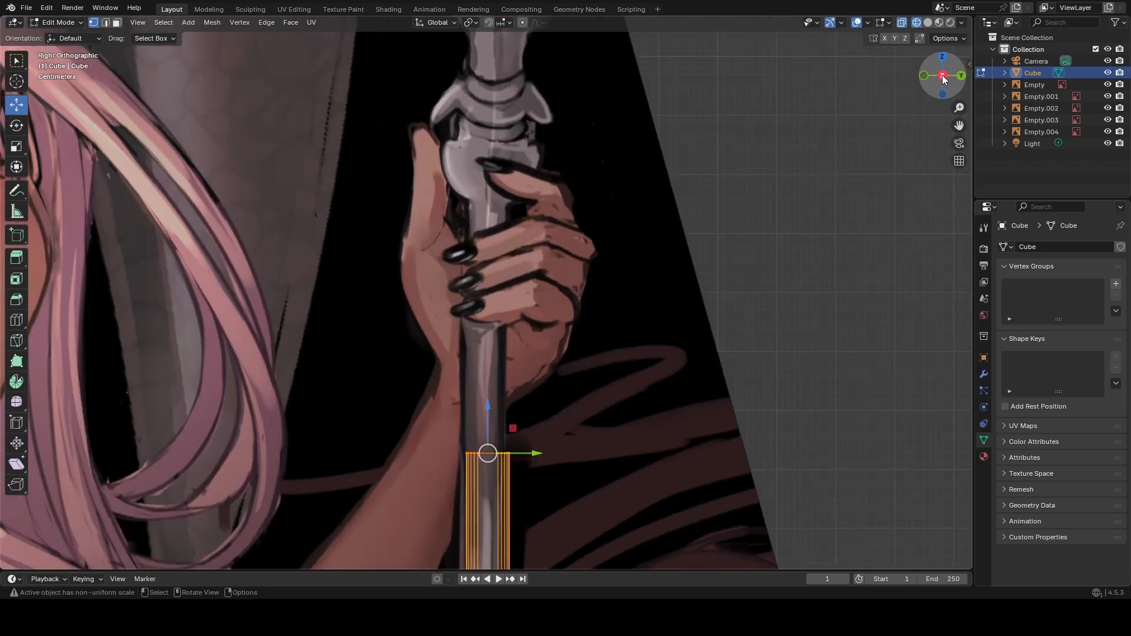
drag(495, 423, 516, 166)
Select the -Y half of the shaft's open rim and extrude it in four segments outward and up along the drawn collar's lower curve.
scroll(611, 235, down, 6)
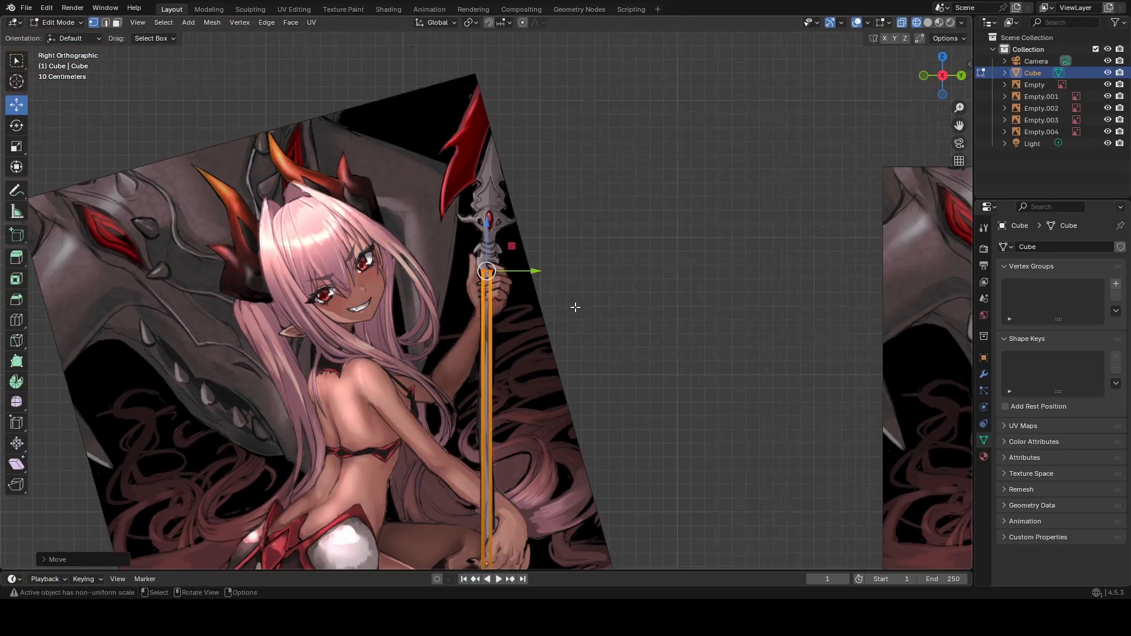
ctrl+middle_drag(575, 307, 585, 506)
drag(417, 317, 490, 378)
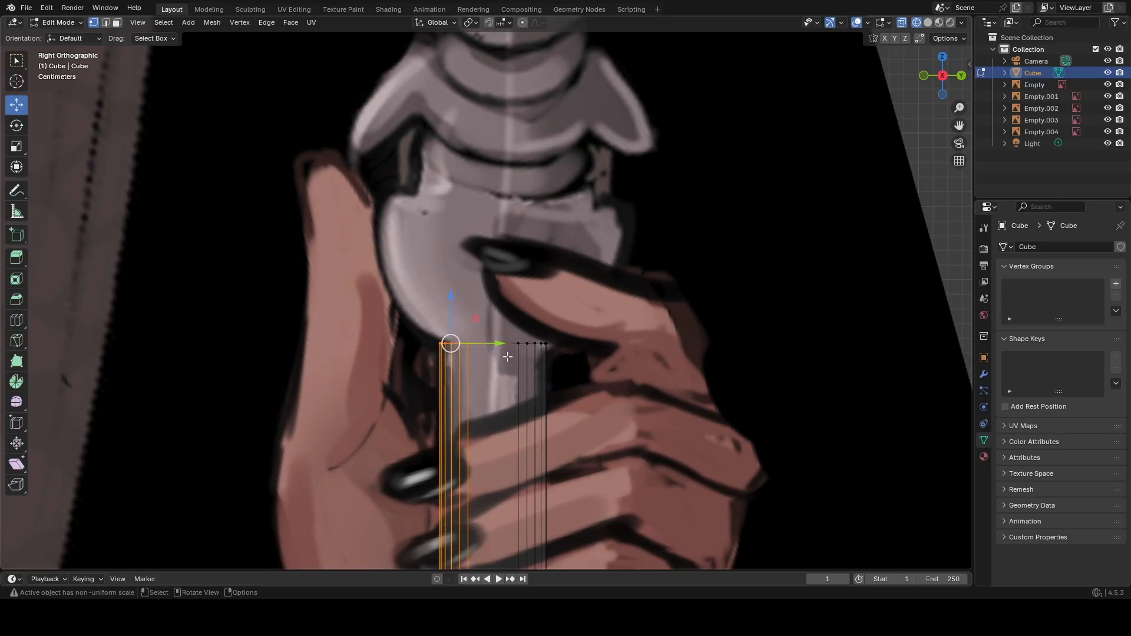
key(g)
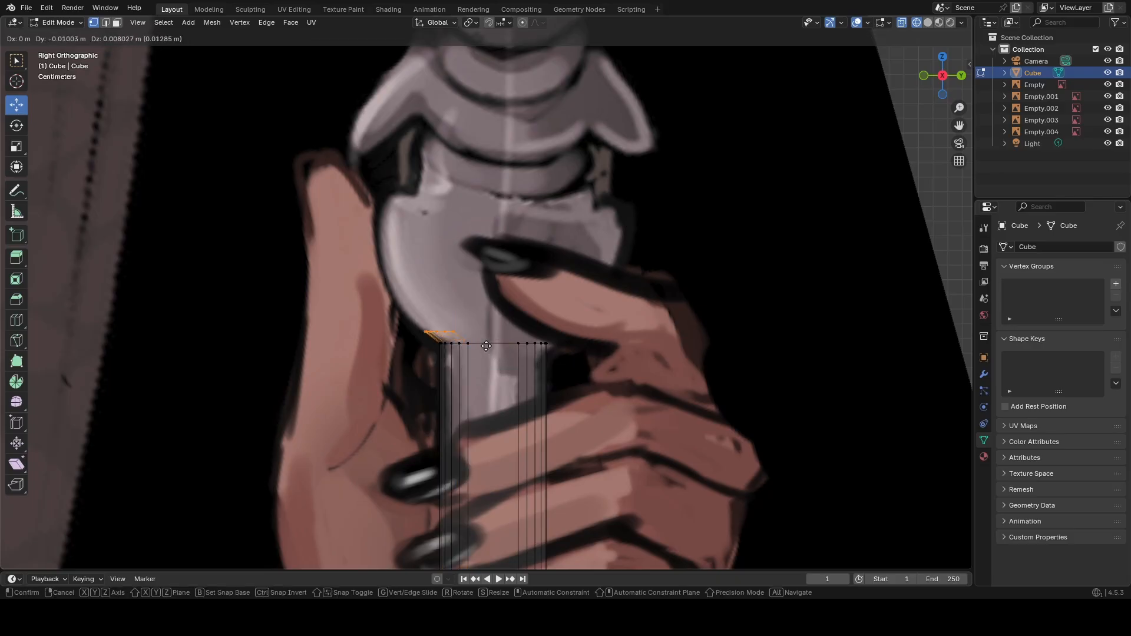
click(481, 344)
key(e)
click(459, 320)
key(e)
click(446, 299)
key(e)
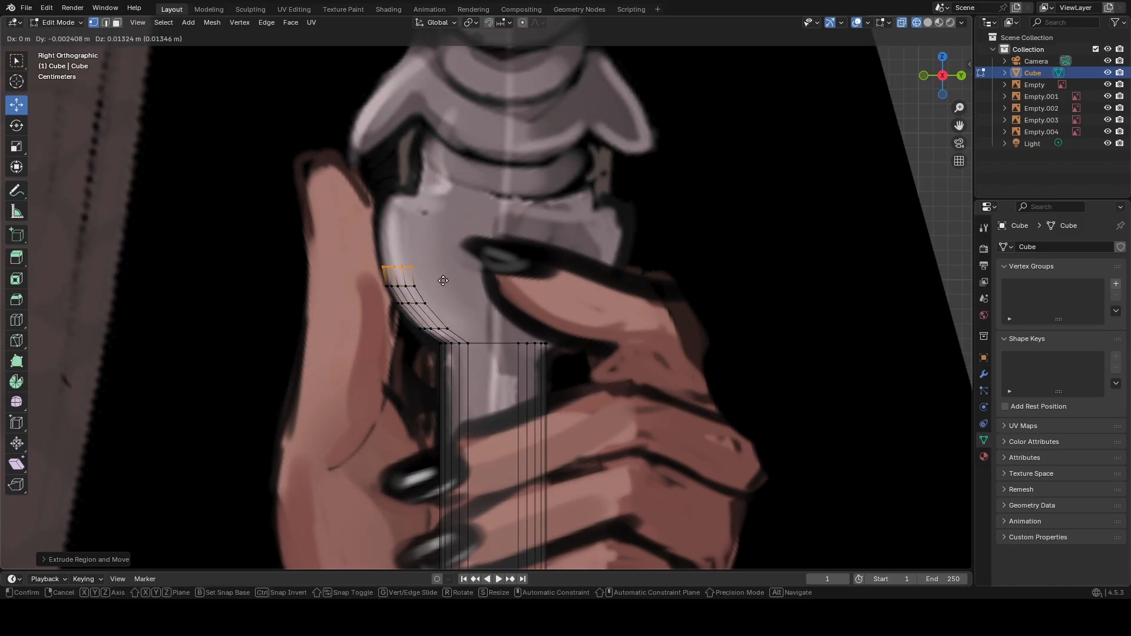
click(441, 280)
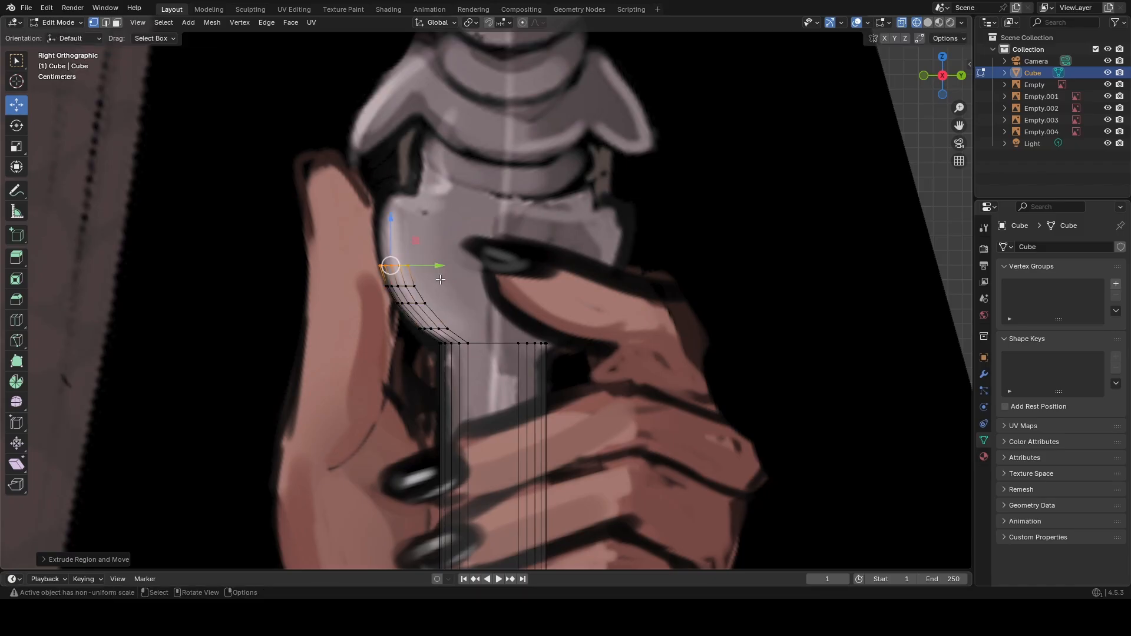
Extrude the -Y wall five more segments up to the drawn collar's upper edge, curving the last one inward, and check it in solid shading.
key(e)
click(501, 317)
key(e)
click(502, 304)
key(e)
click(501, 290)
key(e)
click(505, 273)
key(e)
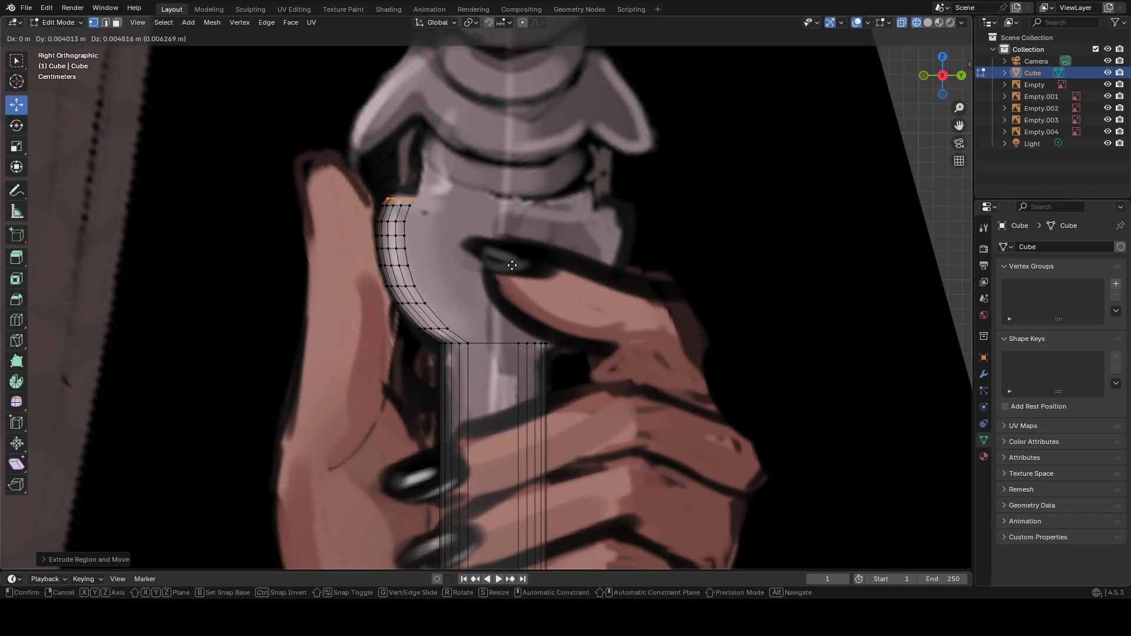
click(515, 263)
middle_drag(559, 288, 549, 294)
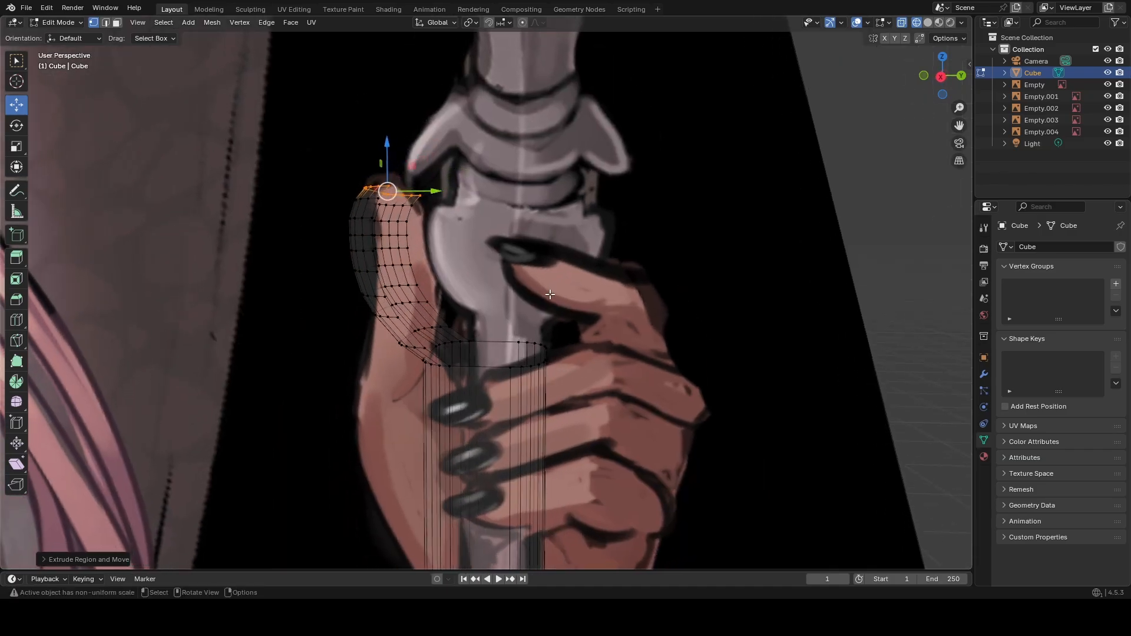
click(928, 23)
mouse_move(624, 341)
middle_down()
mouse_move(676, 340)
mouse_move(674, 315)
mouse_move(576, 343)
mouse_move(678, 338)
mouse_move(373, 336)
mouse_move(600, 335)
mouse_move(596, 315)
mouse_move(626, 349)
mouse_move(648, 342)
middle_up()
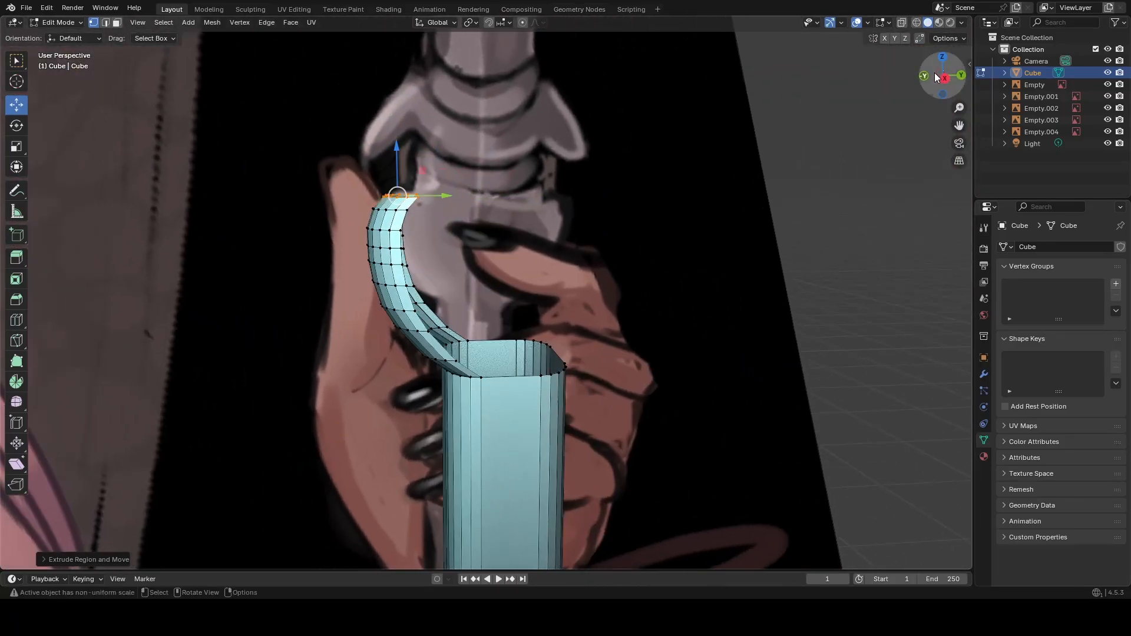
click(918, 23)
middle_drag(730, 285, 727, 283)
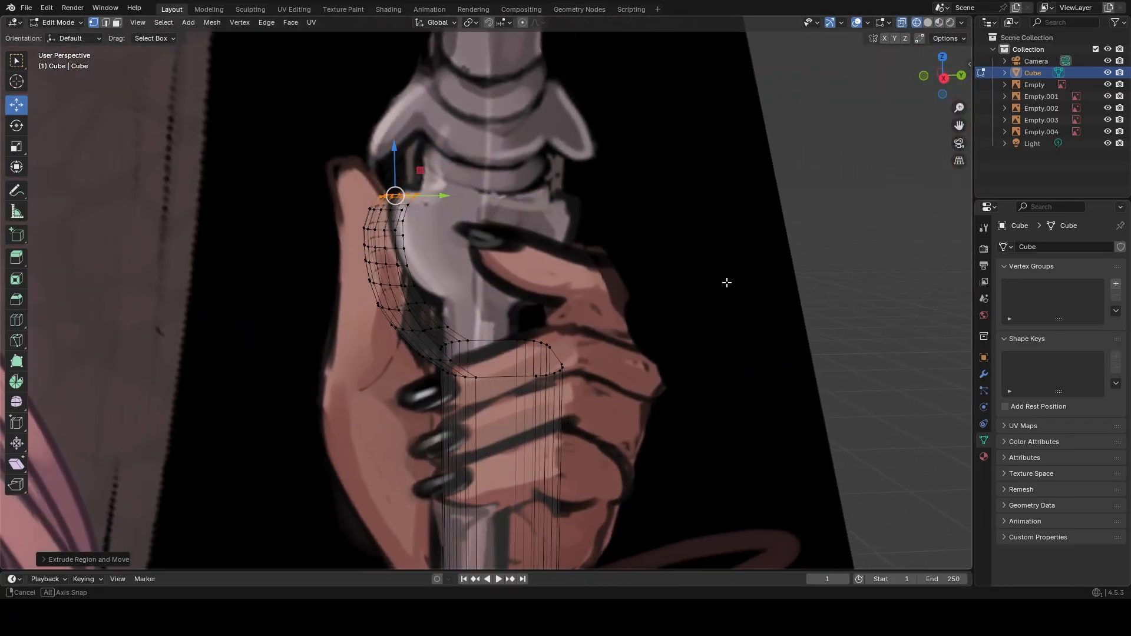
Select the +Y half of the shaft's rim from the right view and extrude it in four segments along the collar's opposite lower curve.
click(946, 78)
drag(509, 331, 619, 361)
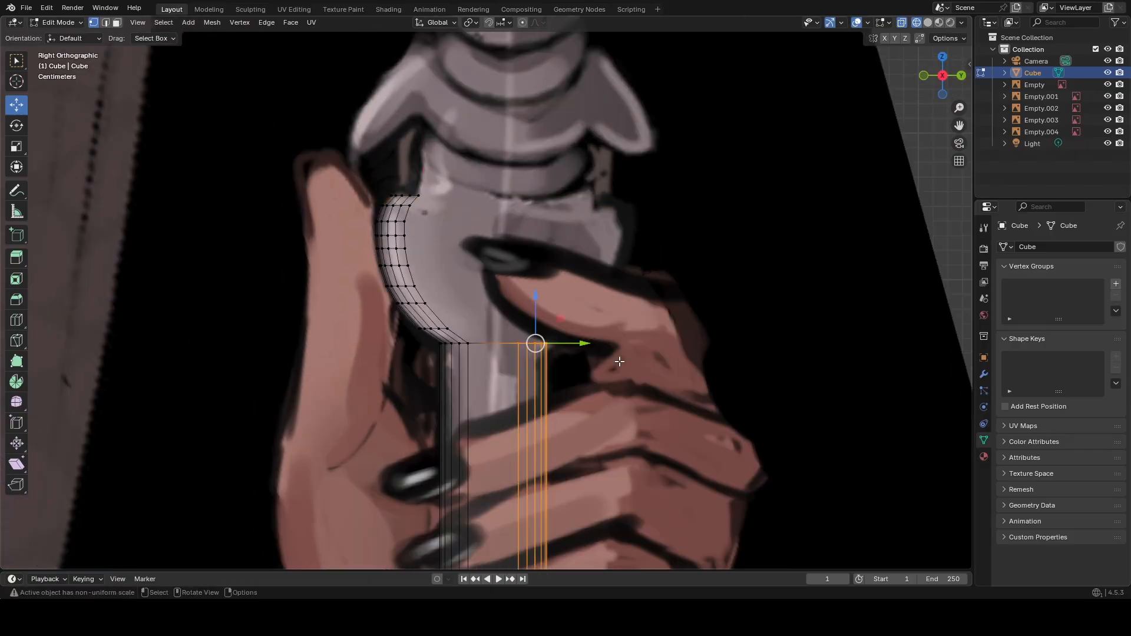
key(e)
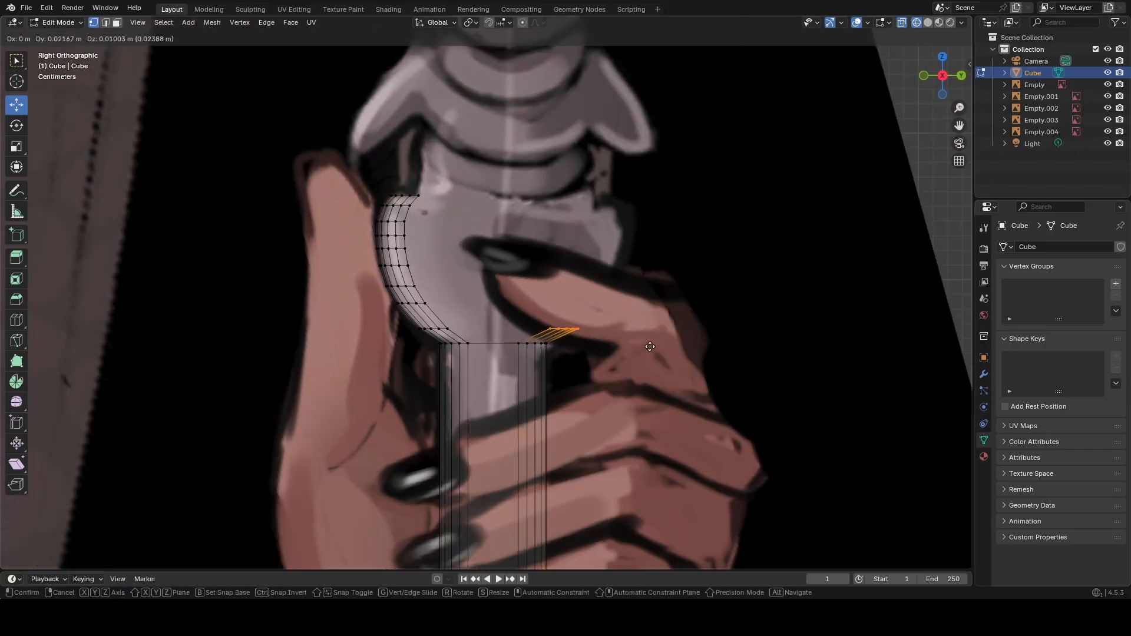
click(650, 347)
key(e)
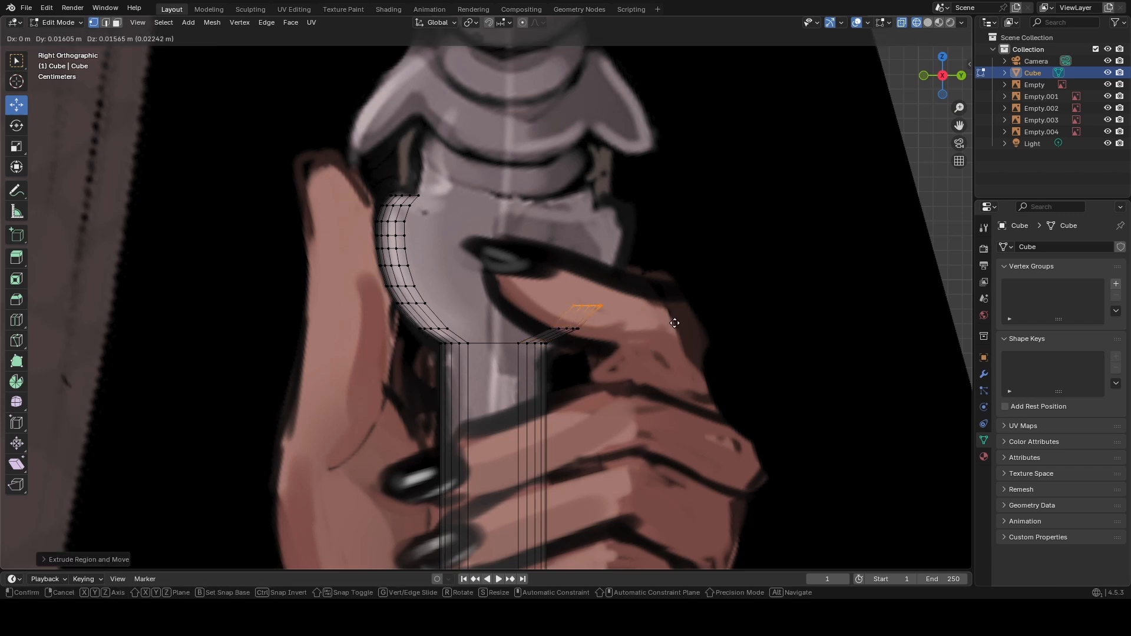
click(677, 319)
key(e)
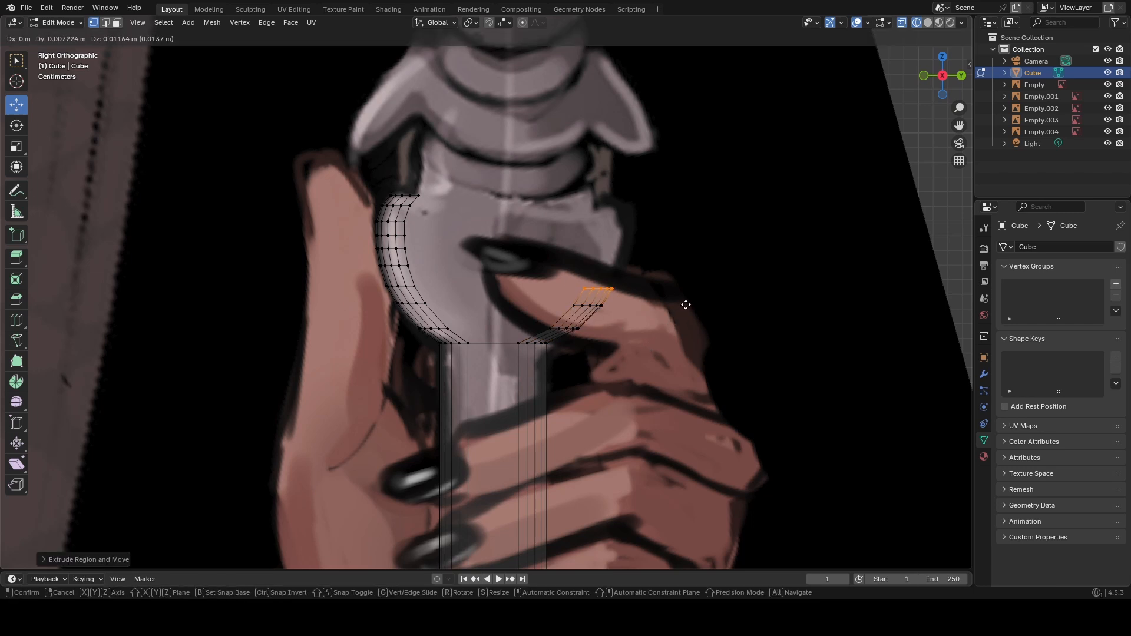
click(686, 305)
key(e)
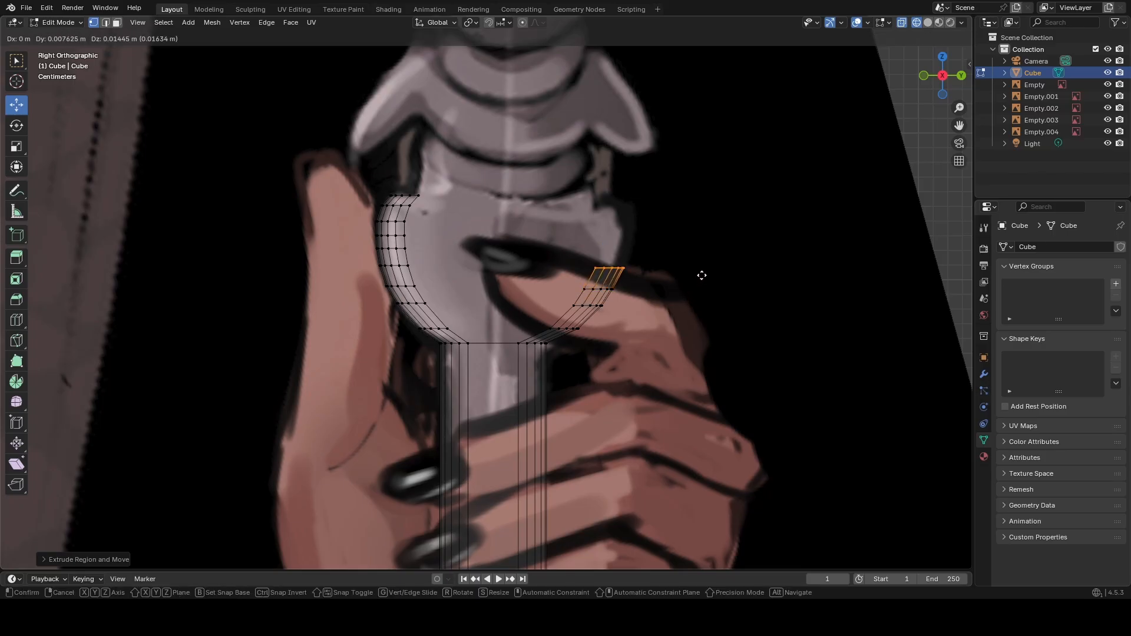
click(703, 274)
Extrude the +Y wall five more segments up to the height of the opposite wall, ending slightly inward, and check both in solid shading.
key(e)
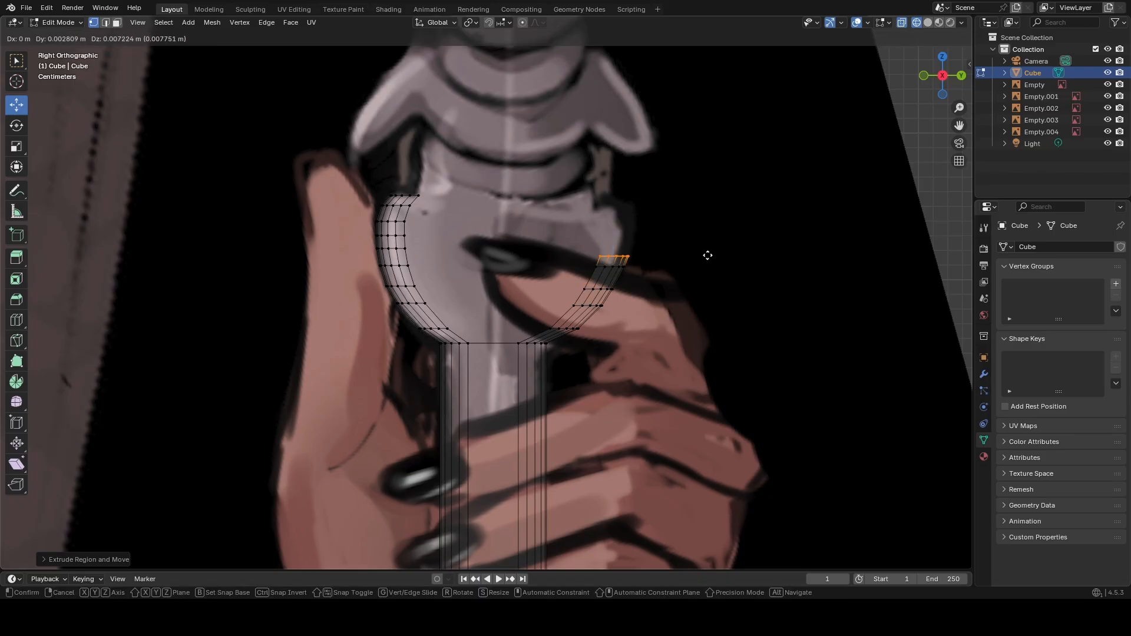
click(709, 248)
key(e)
click(713, 234)
key(e)
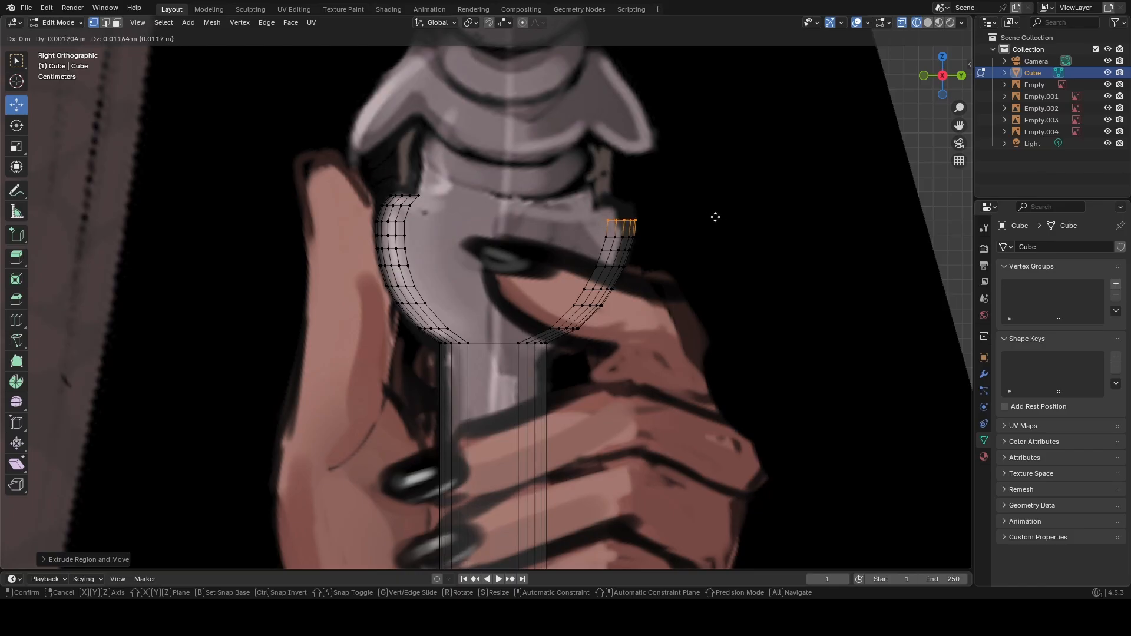
click(716, 218)
key(e)
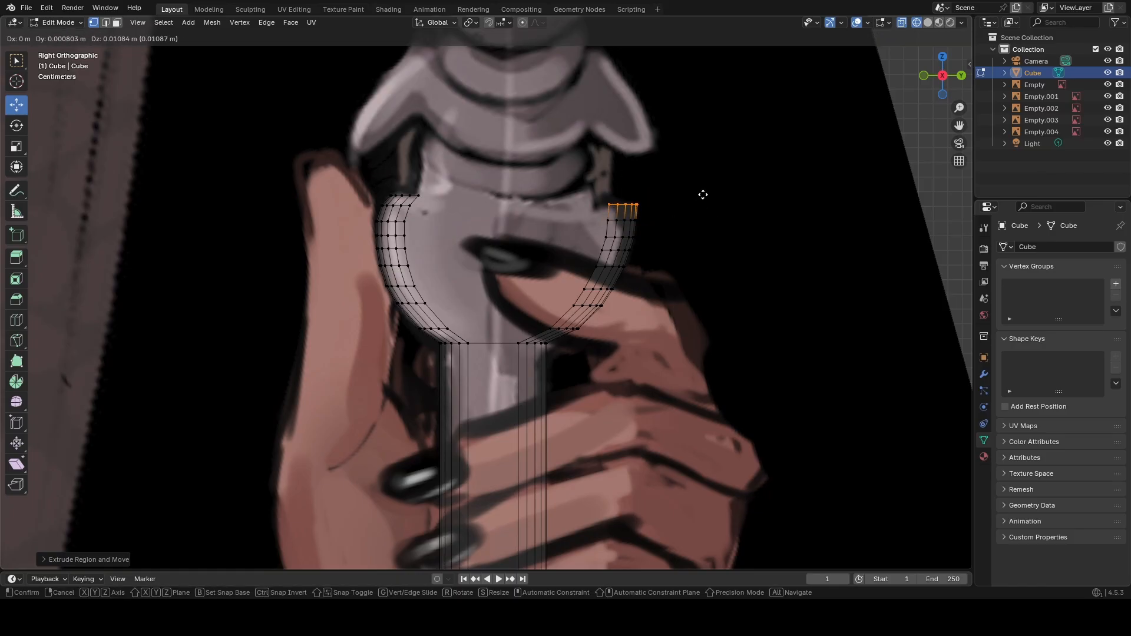
click(702, 194)
key(e)
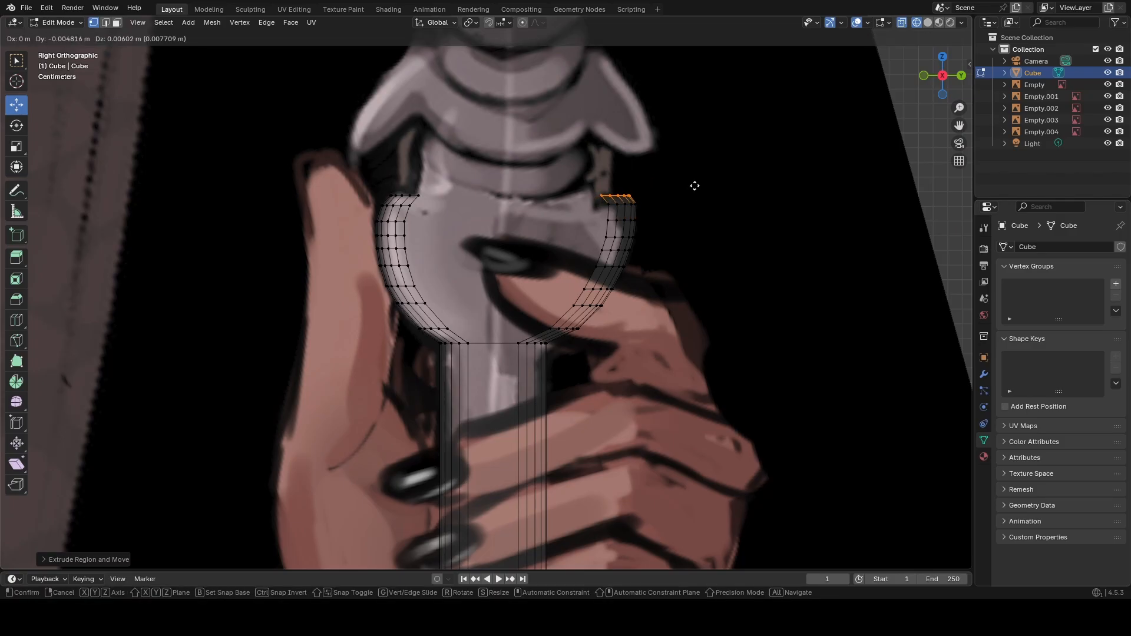
click(695, 186)
middle_drag(713, 232, 731, 201)
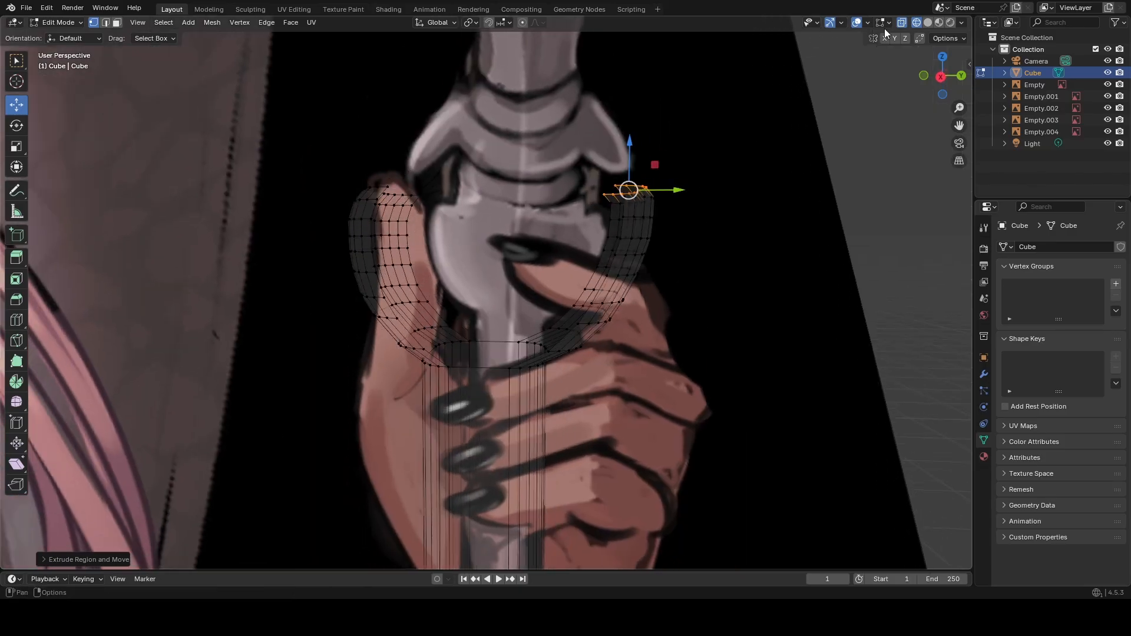
click(928, 23)
mouse_move(727, 266)
middle_down()
mouse_move(724, 278)
mouse_move(507, 260)
mouse_move(763, 229)
mouse_move(755, 260)
mouse_move(719, 265)
mouse_move(732, 278)
mouse_move(740, 267)
mouse_move(738, 257)
mouse_move(720, 286)
mouse_move(644, 258)
mouse_move(745, 255)
mouse_move(672, 277)
middle_up()
mouse_move(514, 325)
middle_down()
mouse_move(533, 327)
mouse_move(508, 332)
mouse_move(530, 325)
mouse_move(504, 320)
middle_up()
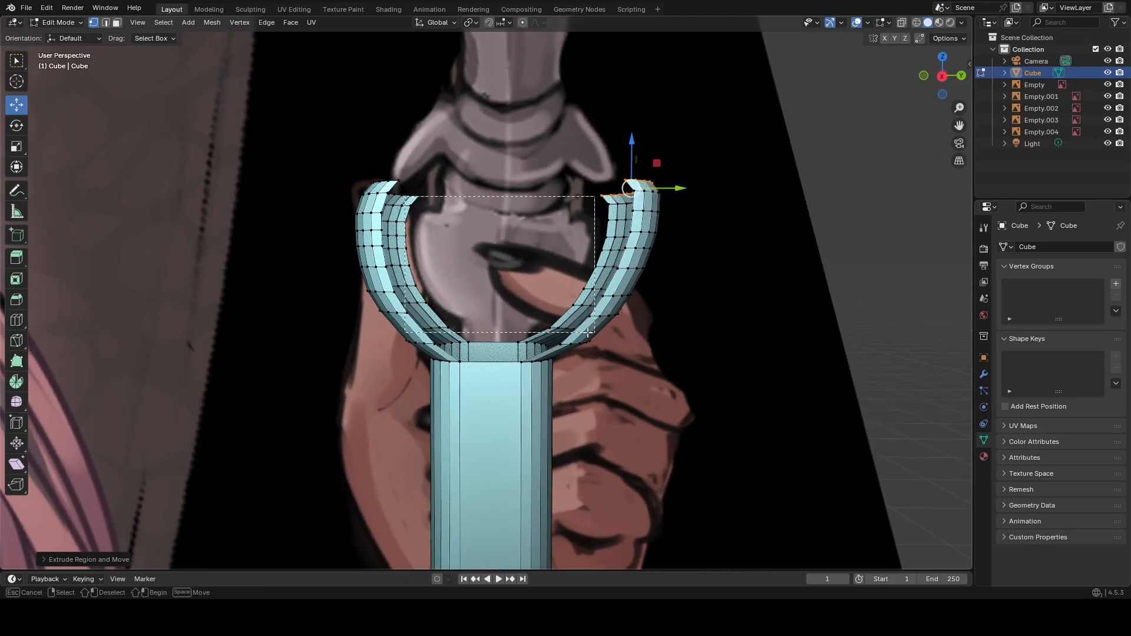
alt+click(560, 334)
mouse_move(684, 344)
middle_down()
mouse_move(633, 373)
mouse_move(684, 354)
middle_up()
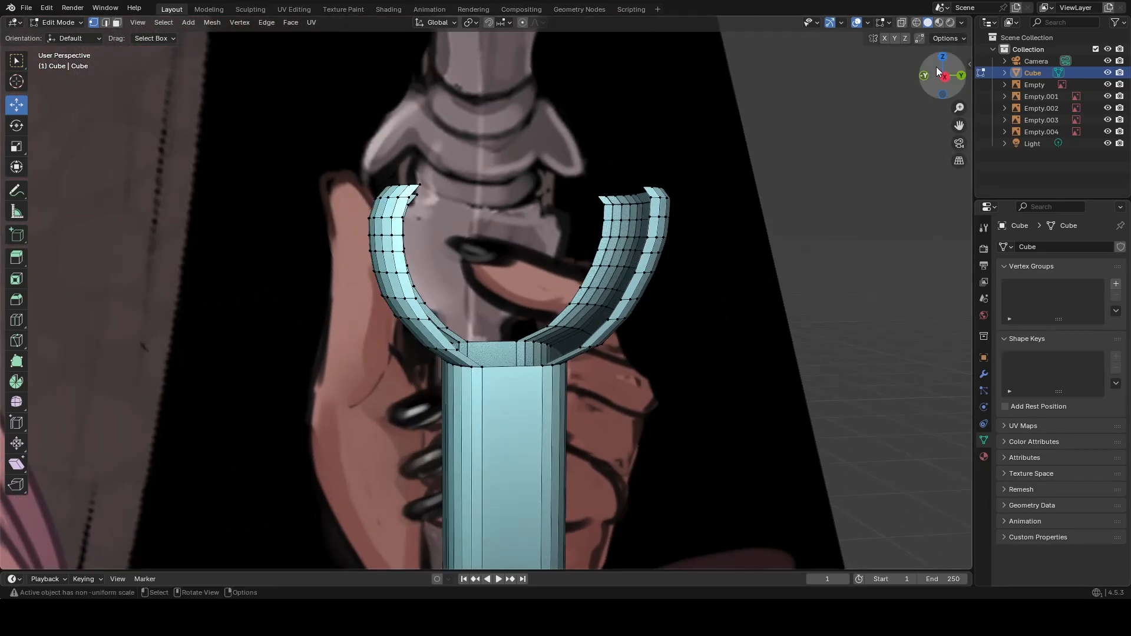
Select the front edge paths of both collar walls from the shaft's rim to their tips and fill the gap between them with a face.
click(945, 76)
click(916, 22)
scroll(619, 309, up, 3)
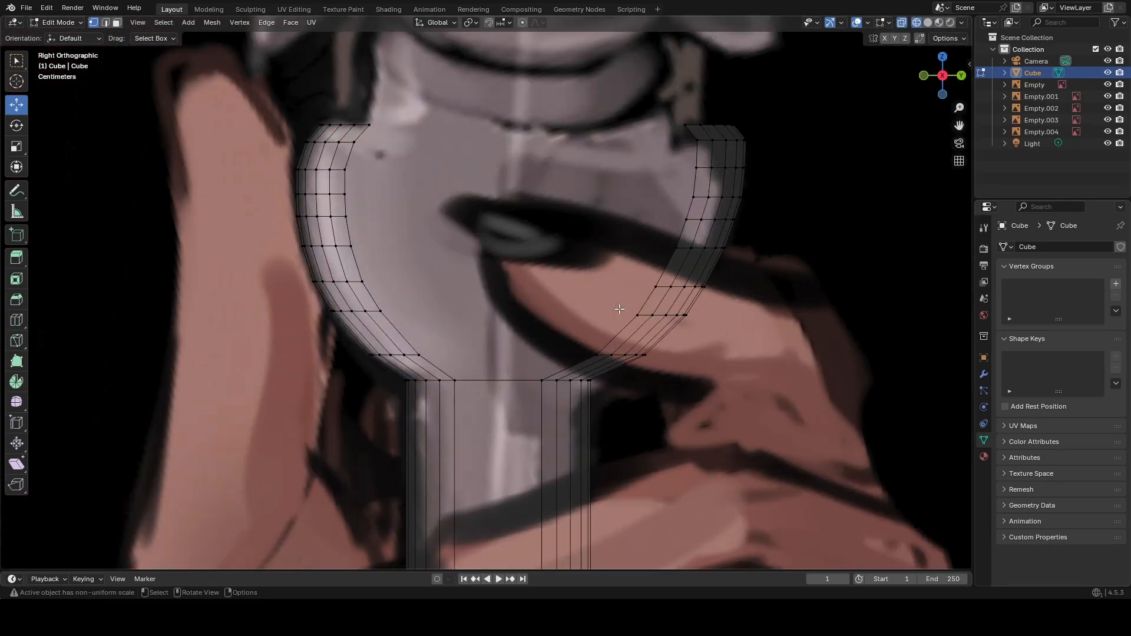
click(455, 381)
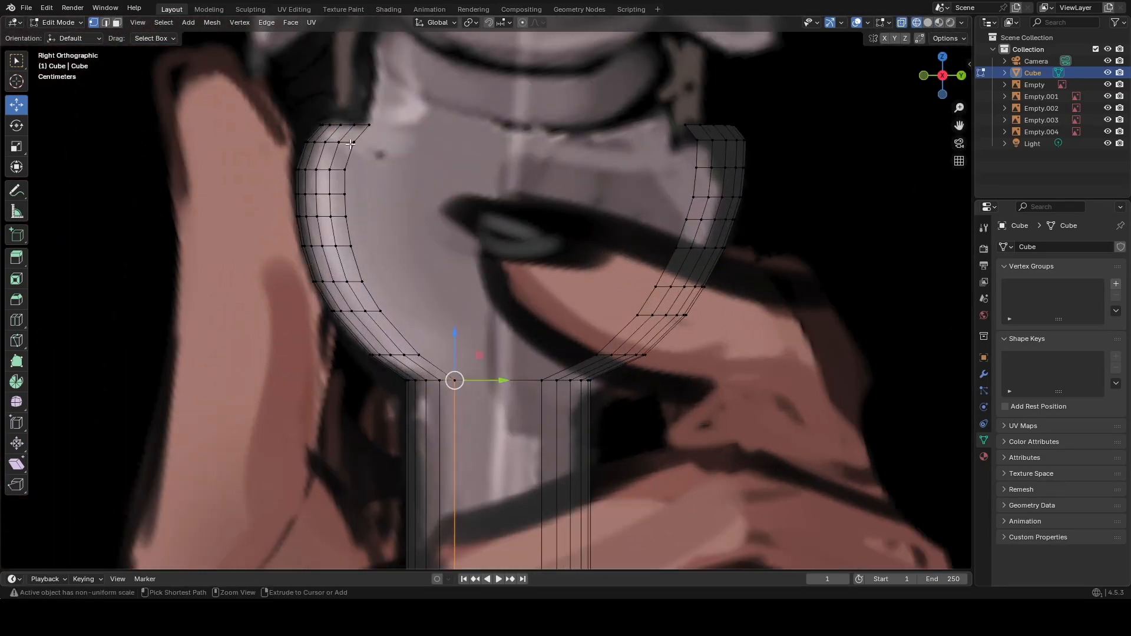
ctrl+click(370, 125)
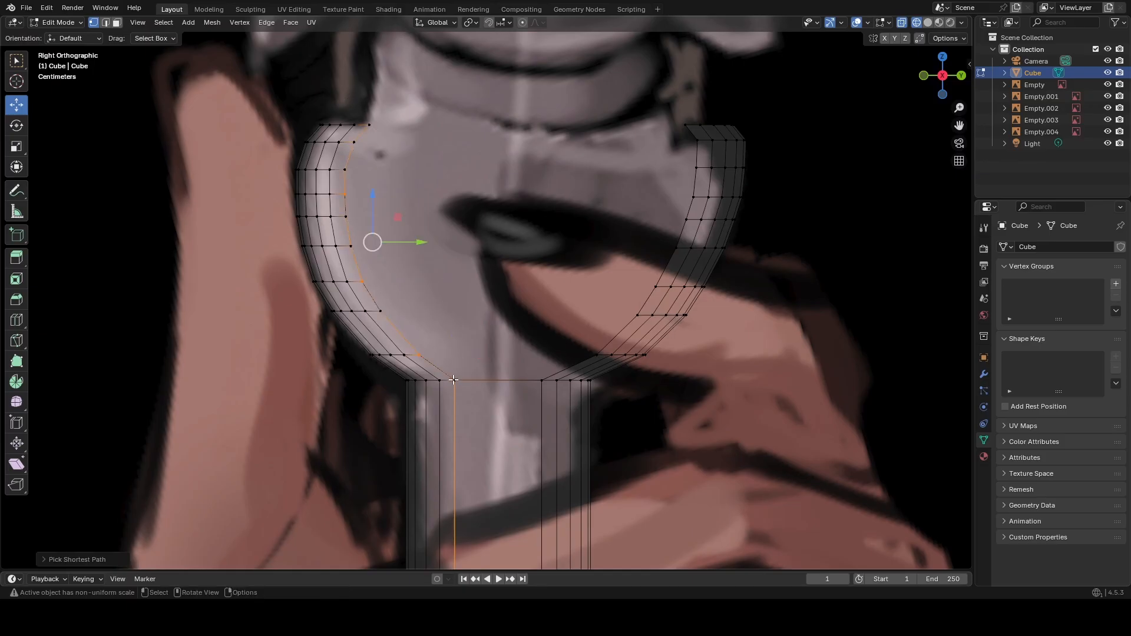
mouse_move(475, 372)
middle_down()
mouse_move(494, 366)
mouse_move(459, 387)
middle_up()
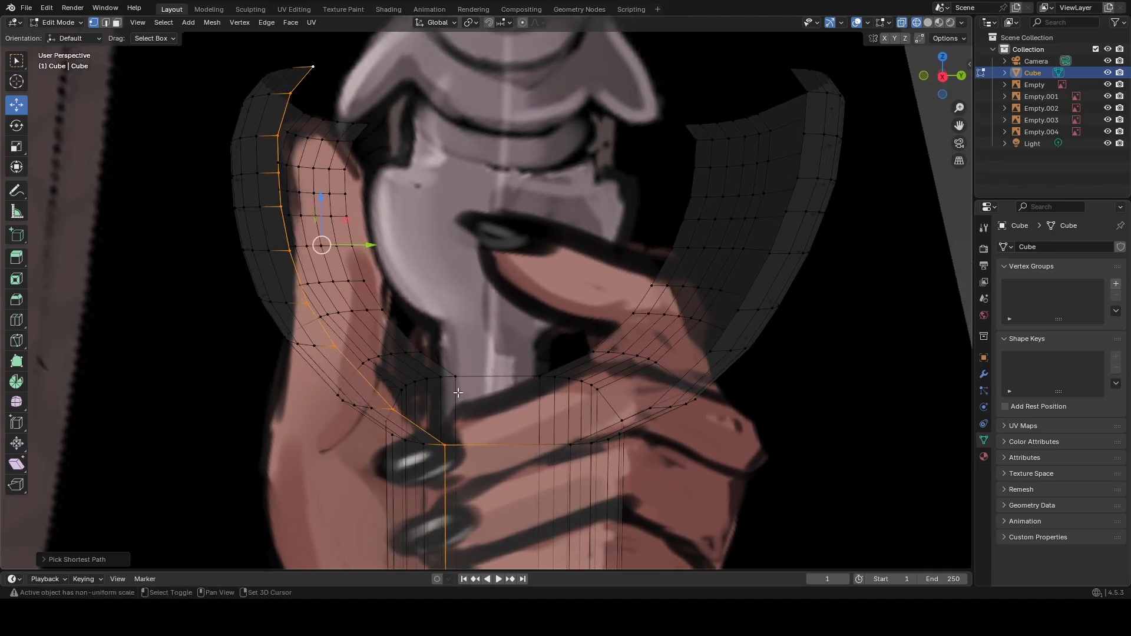
click(939, 77)
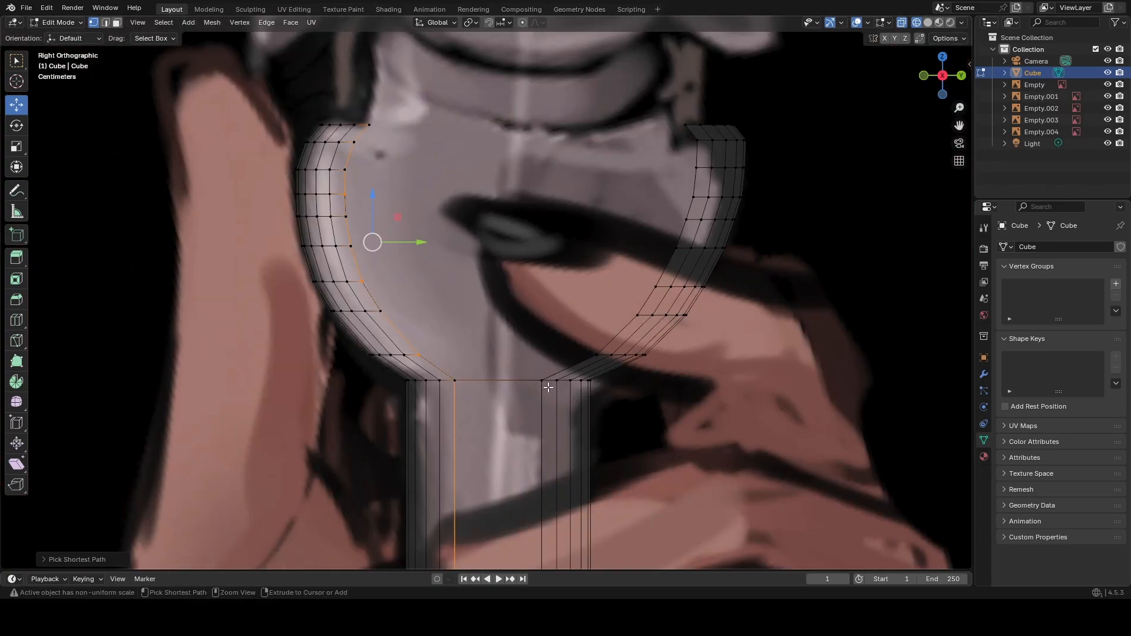
ctrl+click(540, 382)
ctrl+click(684, 128)
middle_drag(682, 126, 678, 205)
scroll(647, 201, down, 1)
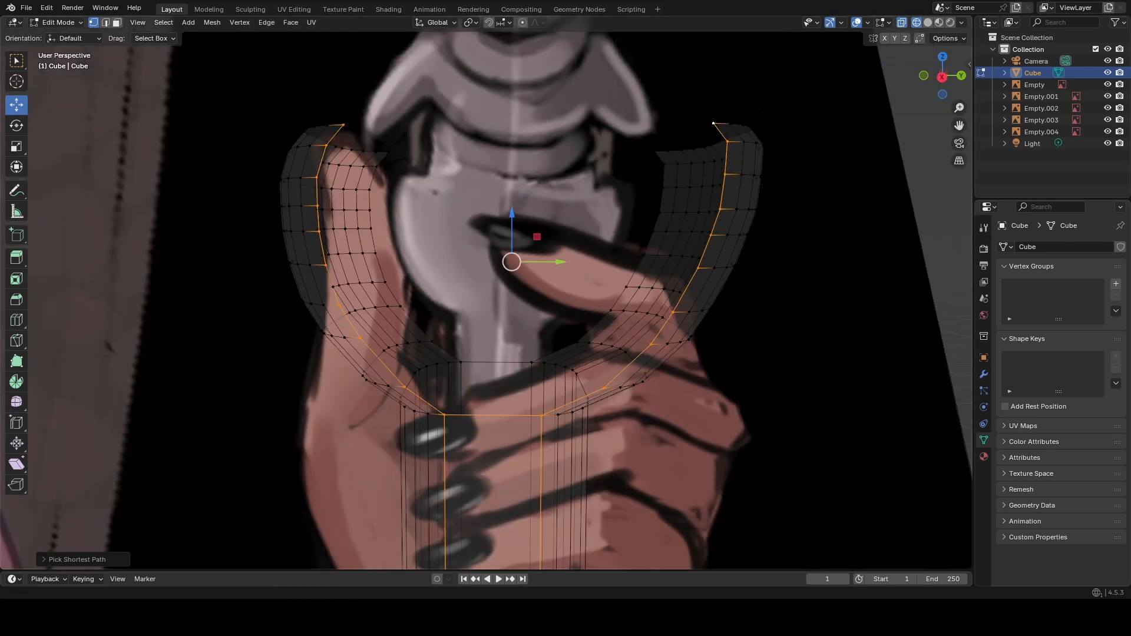
click(928, 23)
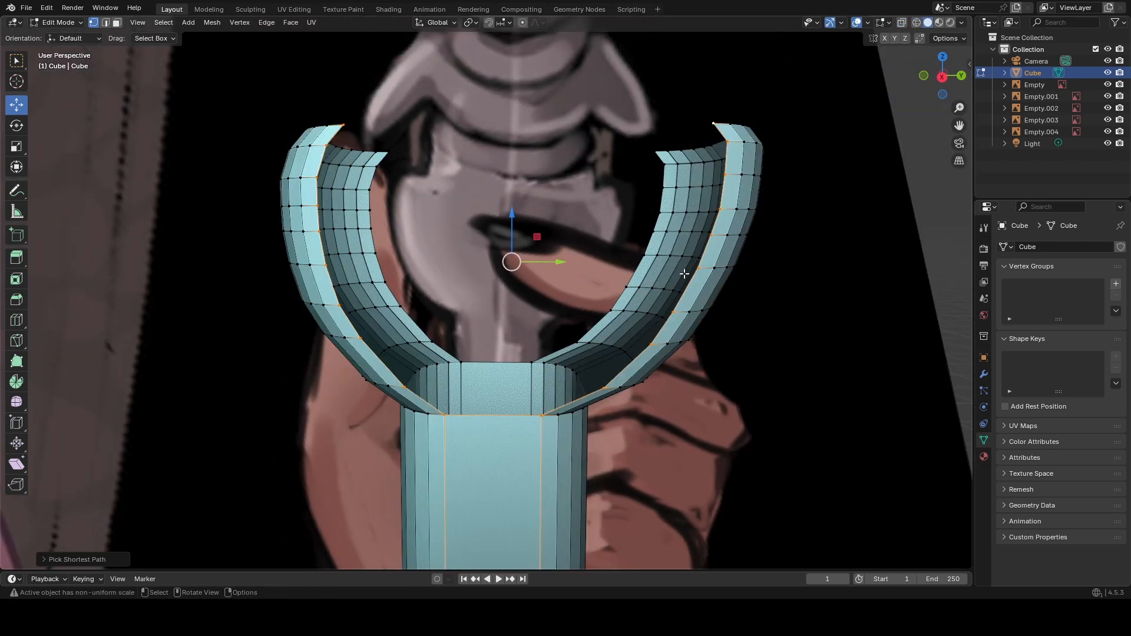
key(f)
click(790, 290)
Examine the filled front of the collar and its width against the drawn spear head from several angles and distances.
middle_drag(793, 306, 458, 329)
scroll(626, 321, down, 8)
scroll(629, 321, down, 3)
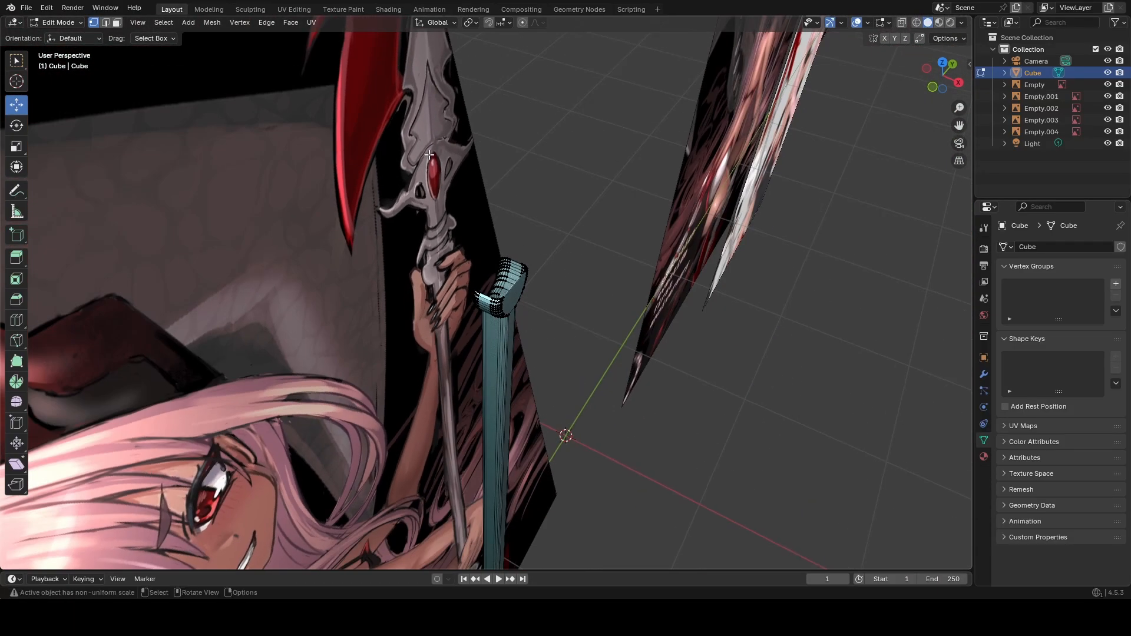
scroll(437, 192, up, 6)
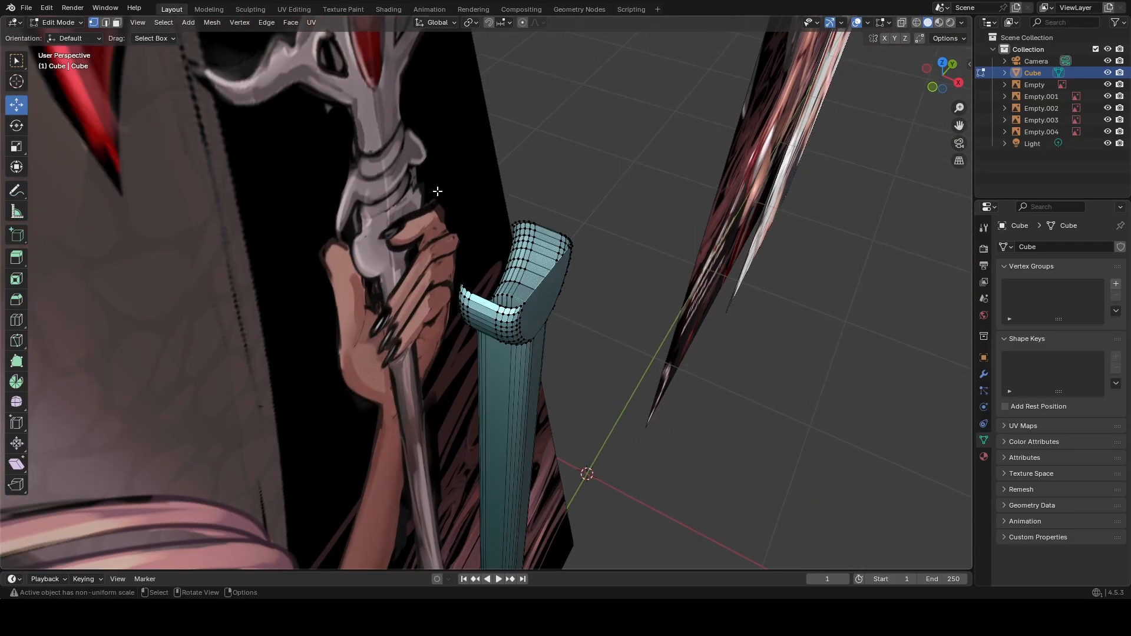
key(shift+grave)
key(w)
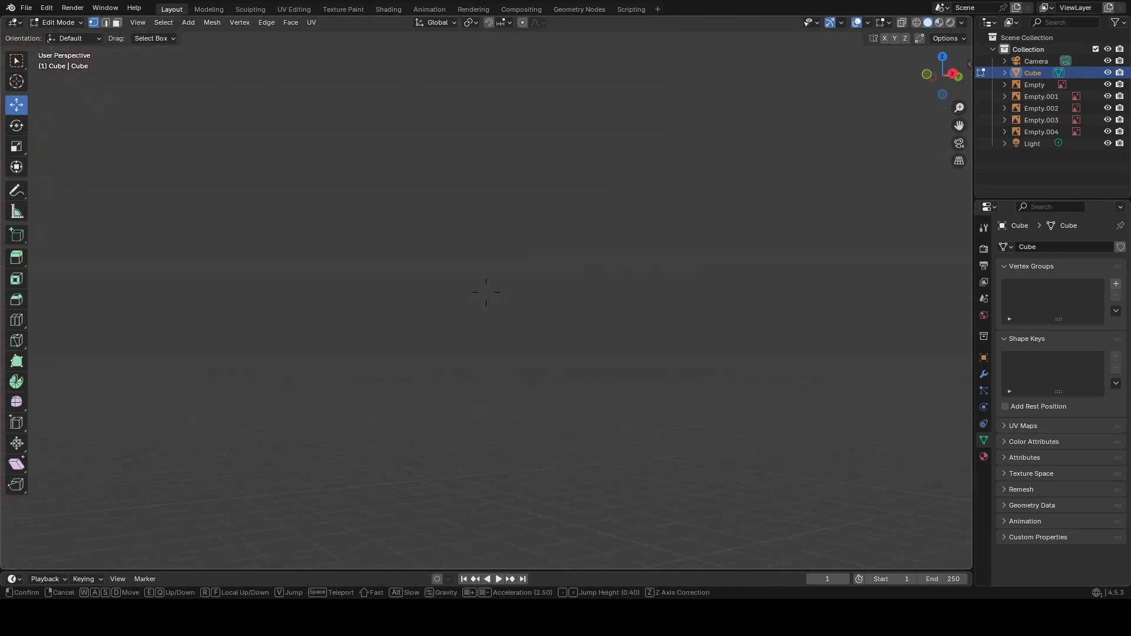
key(s)
key(d)
key(w)
key(a)
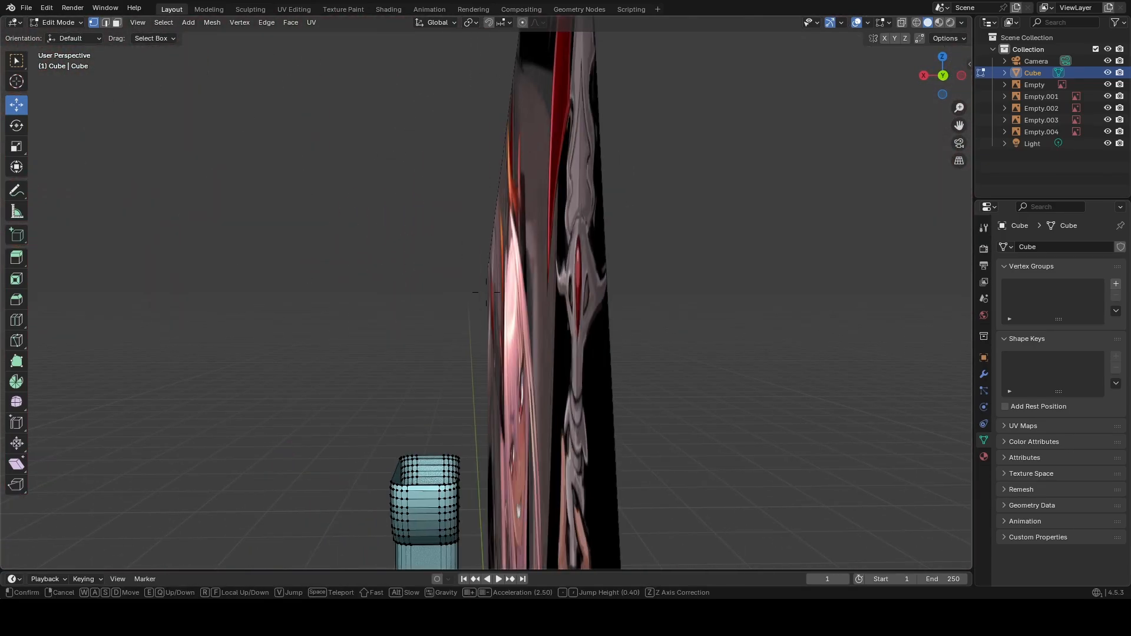
key(w)
click(537, 194)
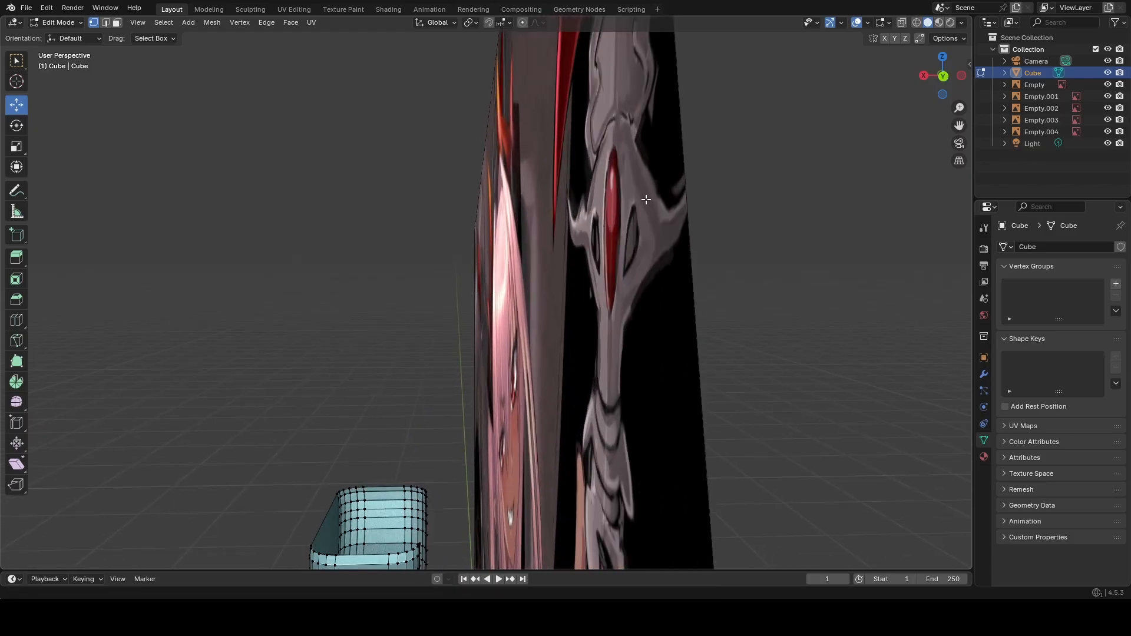
middle_drag(468, 228, 596, 268)
scroll(577, 320, down, 4)
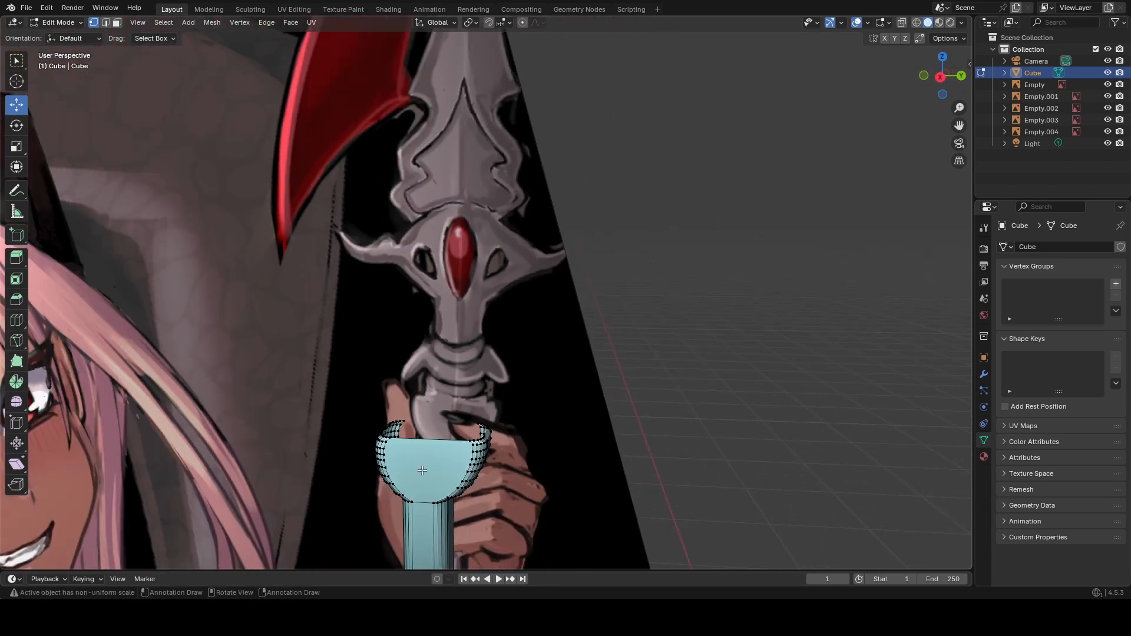
key(shift+grave)
key(w)
key(s)
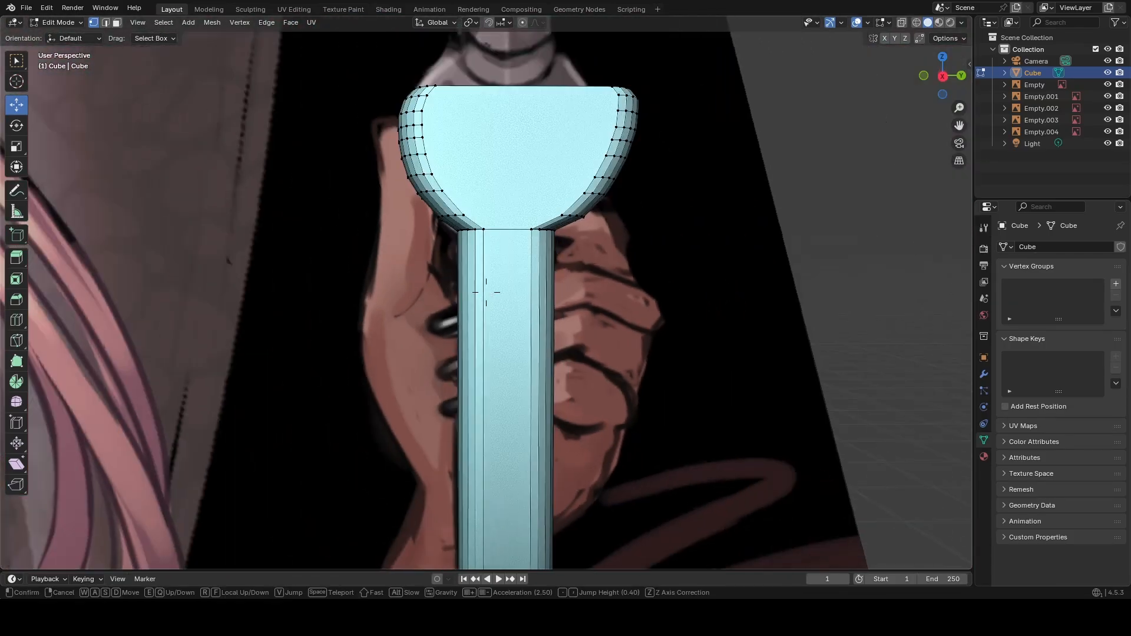
key(w)
key(s)
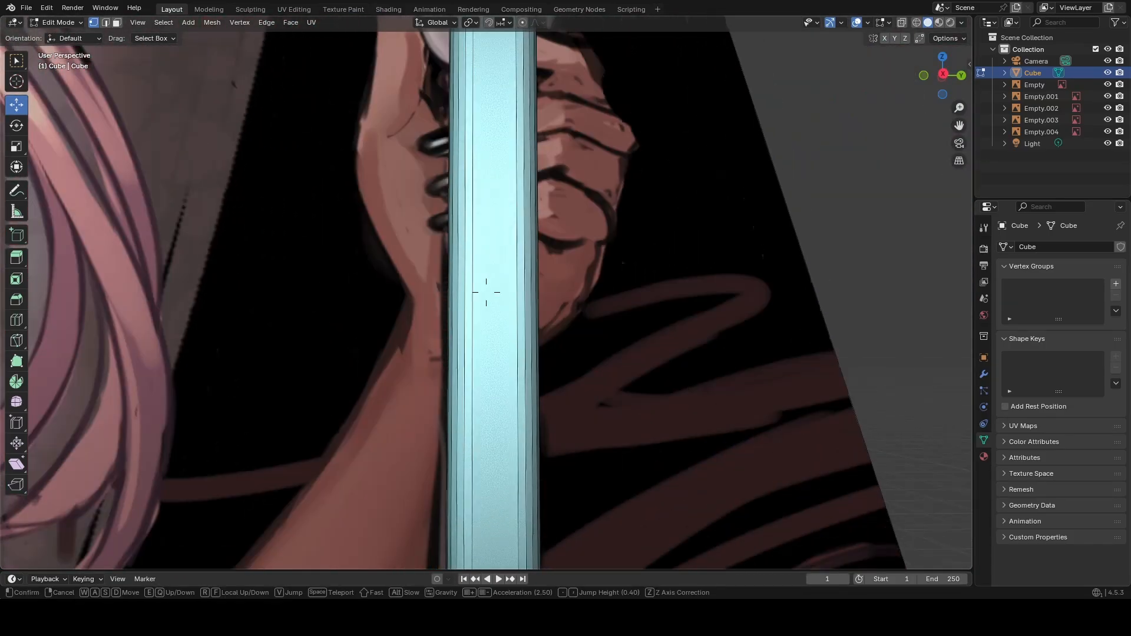
key(e)
key(q)
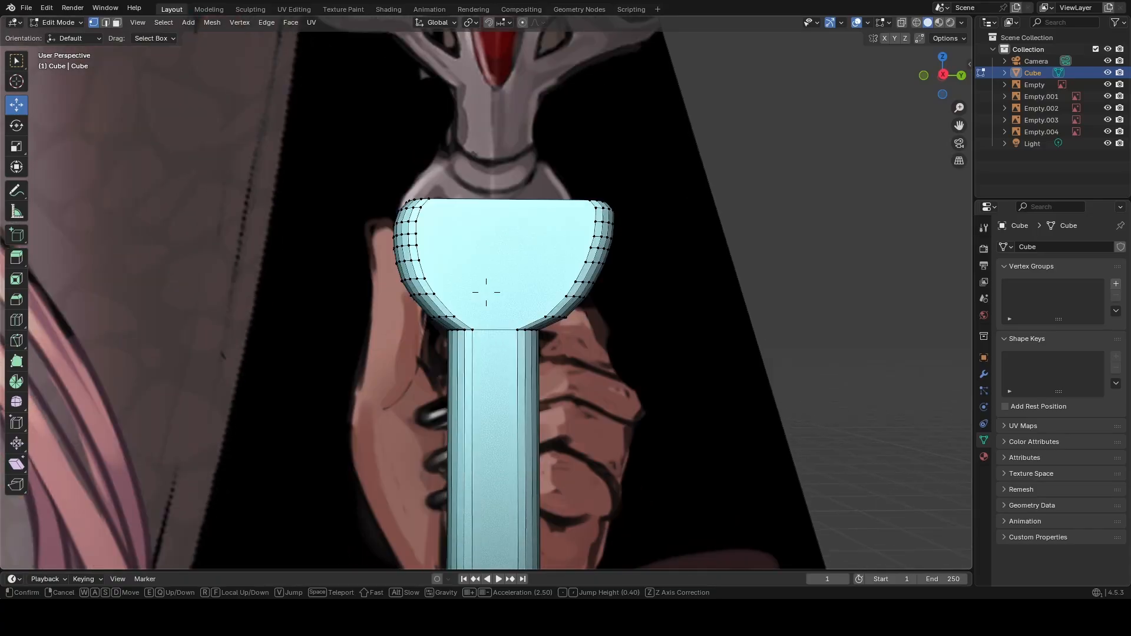
key(w)
click(400, 260)
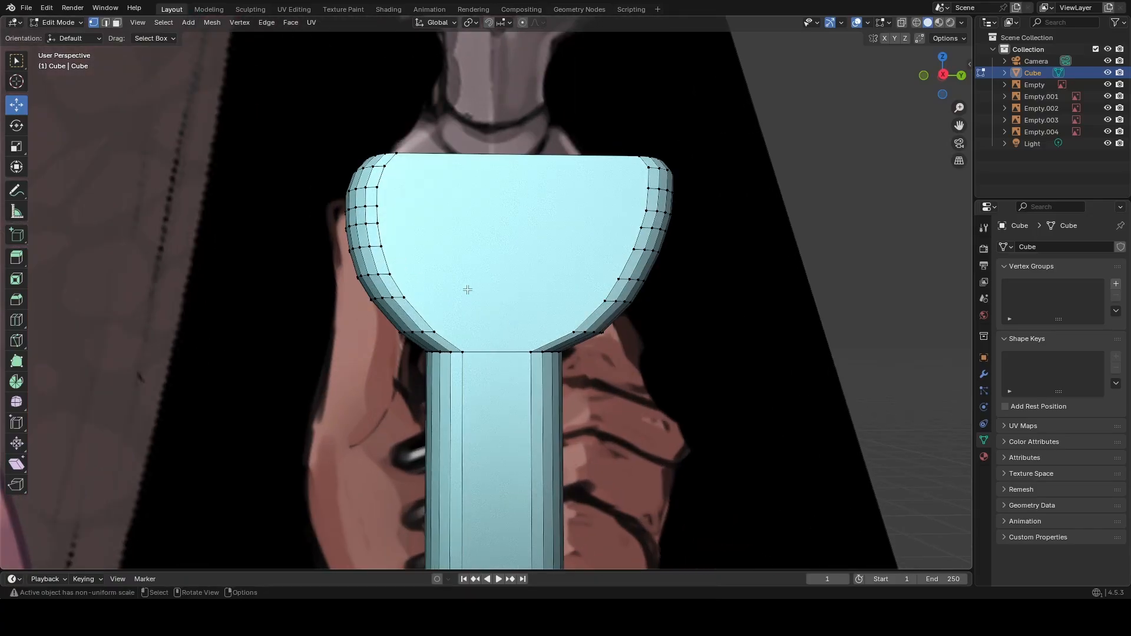
Select the collar's whole +Y wall above the shaft rim in wireframe from the right view and shift it slightly inward along Y.
key(shift+z)
mouse_move(757, 375)
mouse_down()
mouse_move(581, 318)
mouse_move(519, 132)
mouse_move(527, 111)
mouse_move(592, 190)
mouse_up()
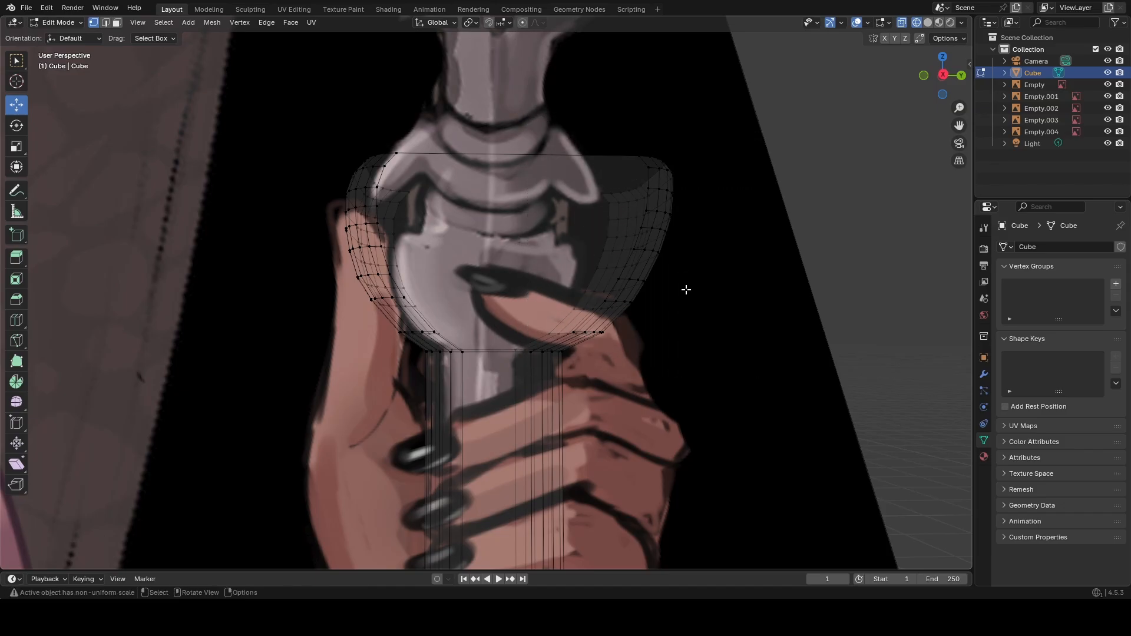
click(943, 75)
scroll(503, 313, up, 5)
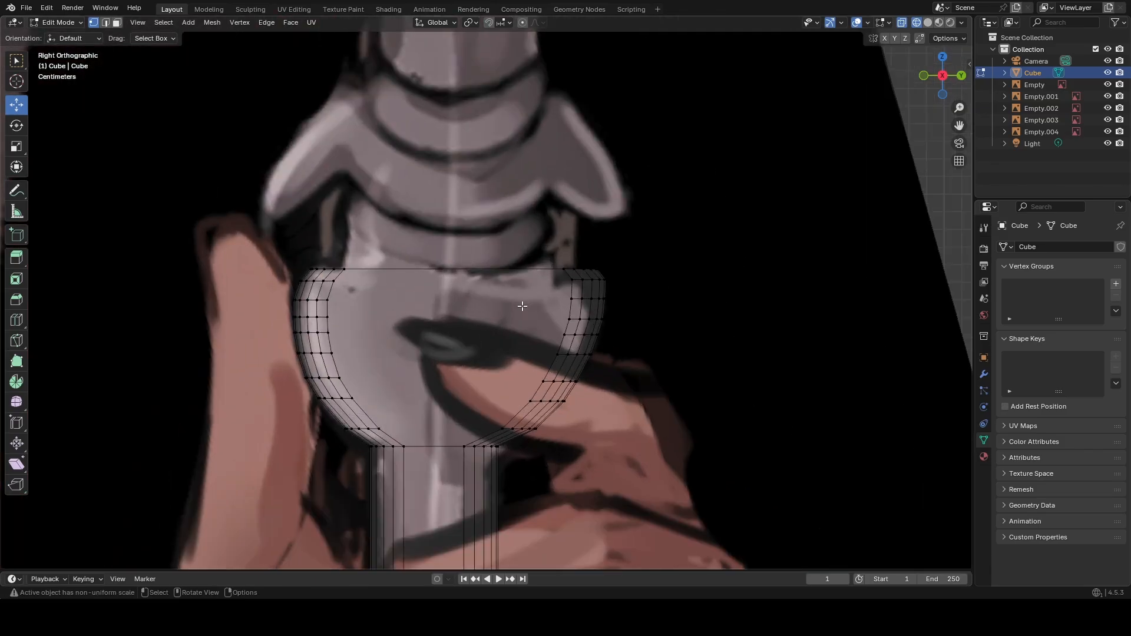
shift+middle_drag(503, 313, 559, 244)
drag(551, 157, 680, 371)
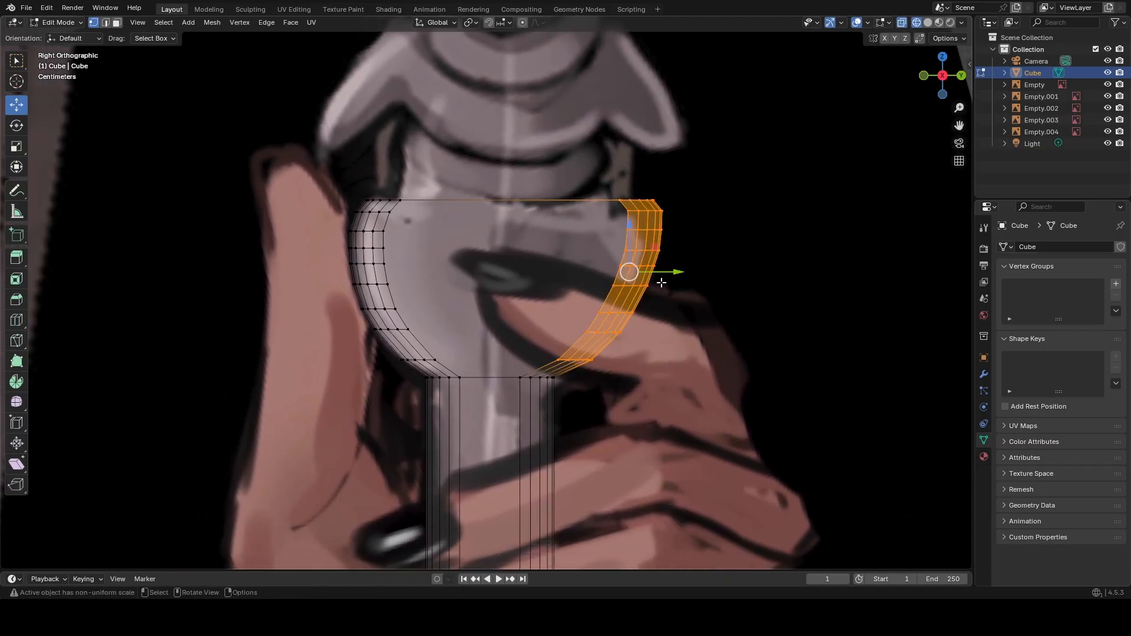
click(928, 23)
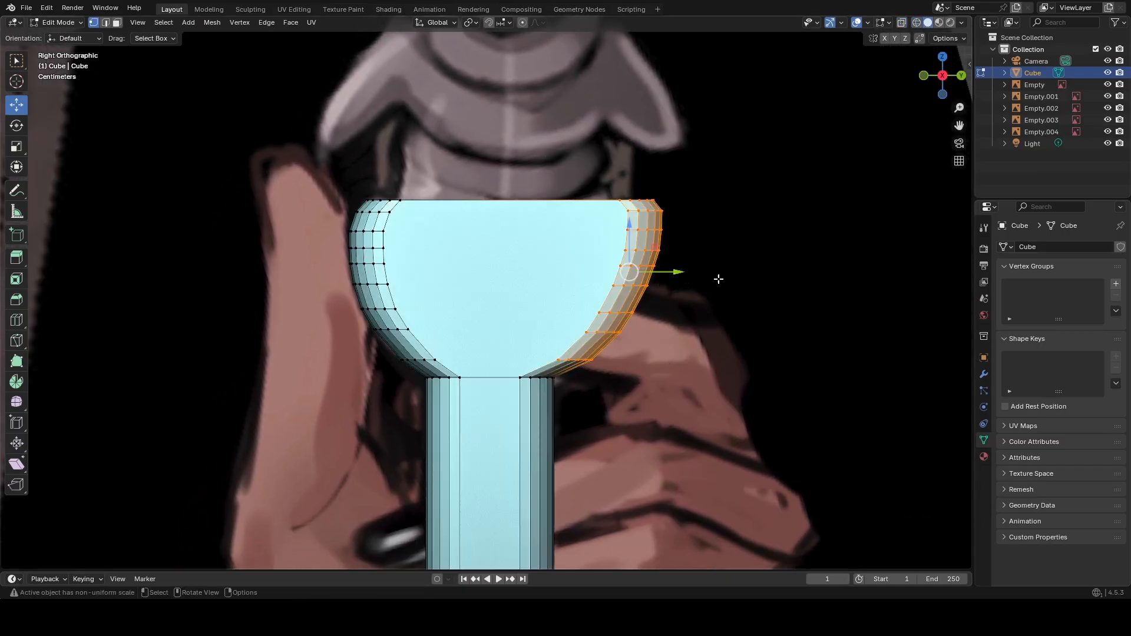
drag(677, 272, 659, 274)
key(ctrl+z)
drag(676, 271, 655, 271)
scroll(531, 324, up, 2)
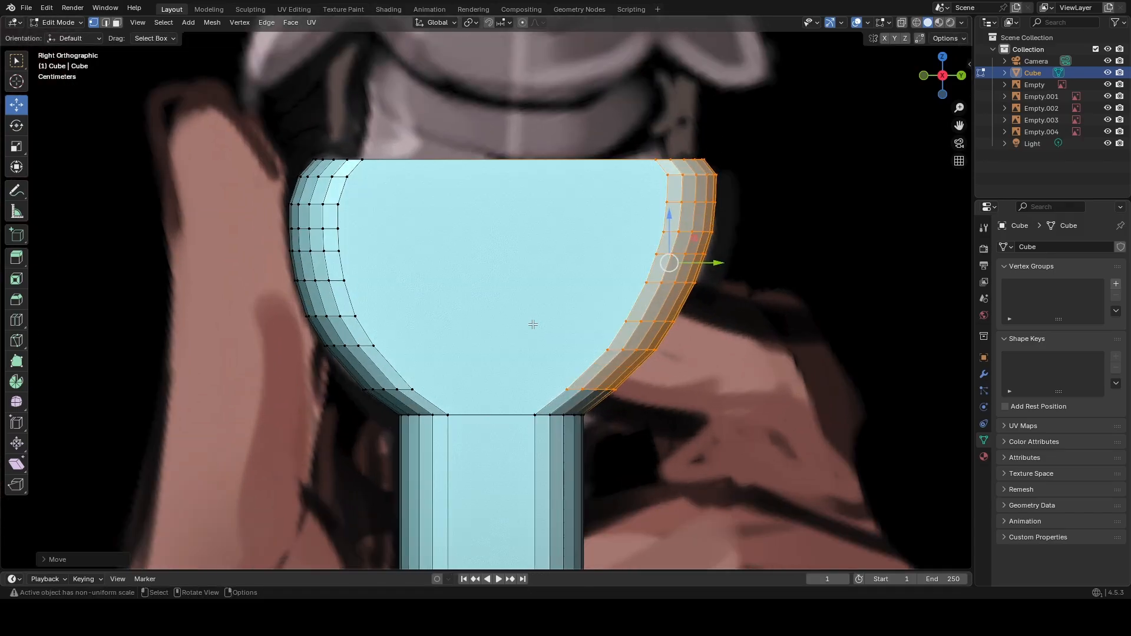
drag(719, 263, 729, 268)
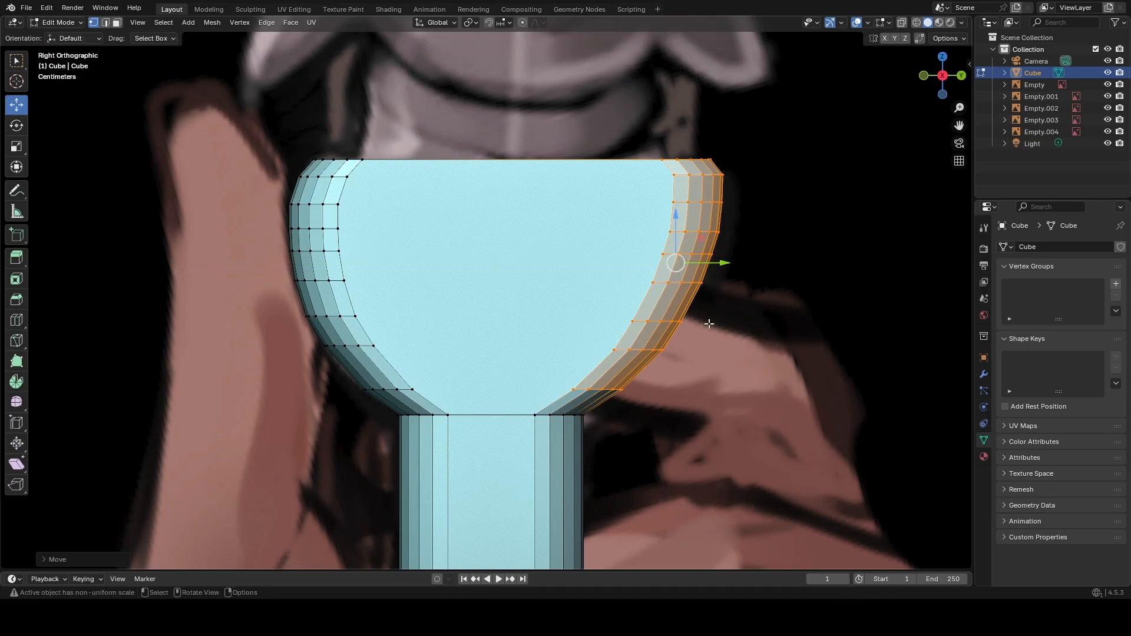
Select the third vertex row above the shaft rim on the +Y wall in wireframe, then raise it and move it slightly outward.
drag(706, 332, 610, 308)
click(917, 24)
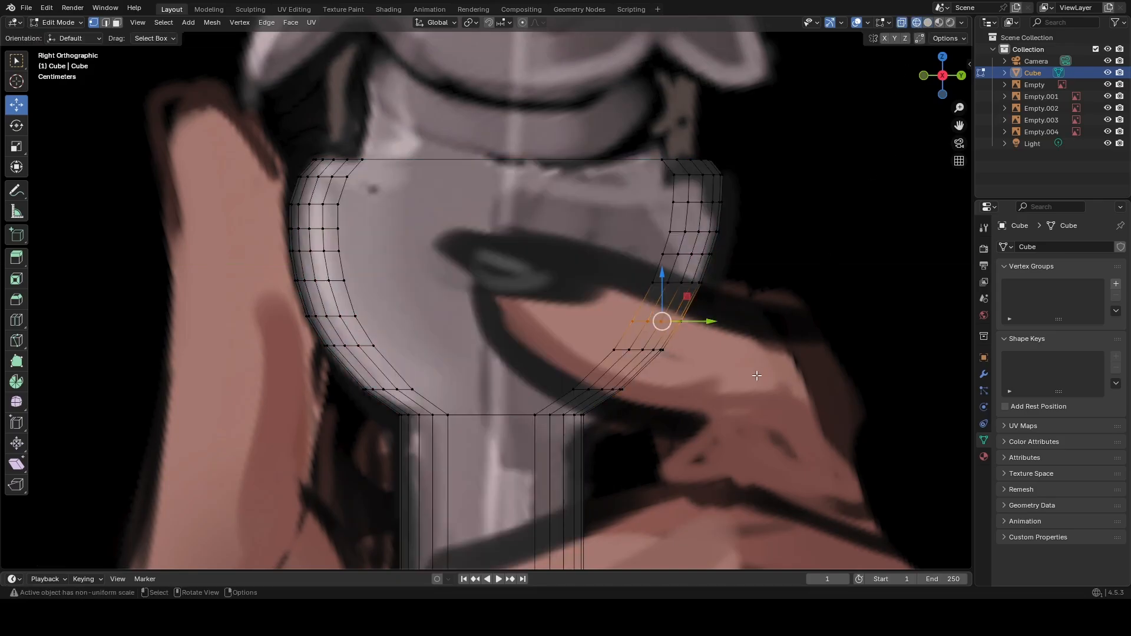
mouse_move(740, 369)
mouse_down()
mouse_move(644, 322)
mouse_move(685, 348)
mouse_move(687, 321)
mouse_move(607, 298)
mouse_up()
drag(663, 275, 666, 269)
drag(710, 316, 716, 324)
Nudge the higher vertex rows of the +Y wall upward to line up with the rows of the opposite wall.
click(740, 273)
drag(740, 274, 634, 227)
click(798, 260)
click(765, 227)
drag(695, 190, 698, 188)
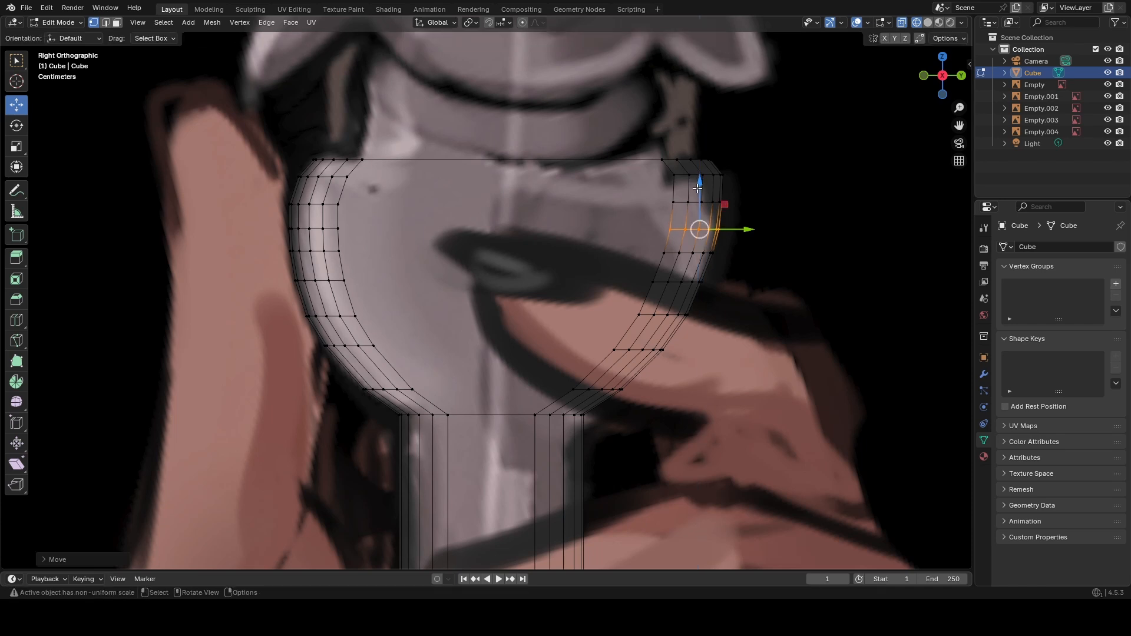
drag(766, 213, 664, 196)
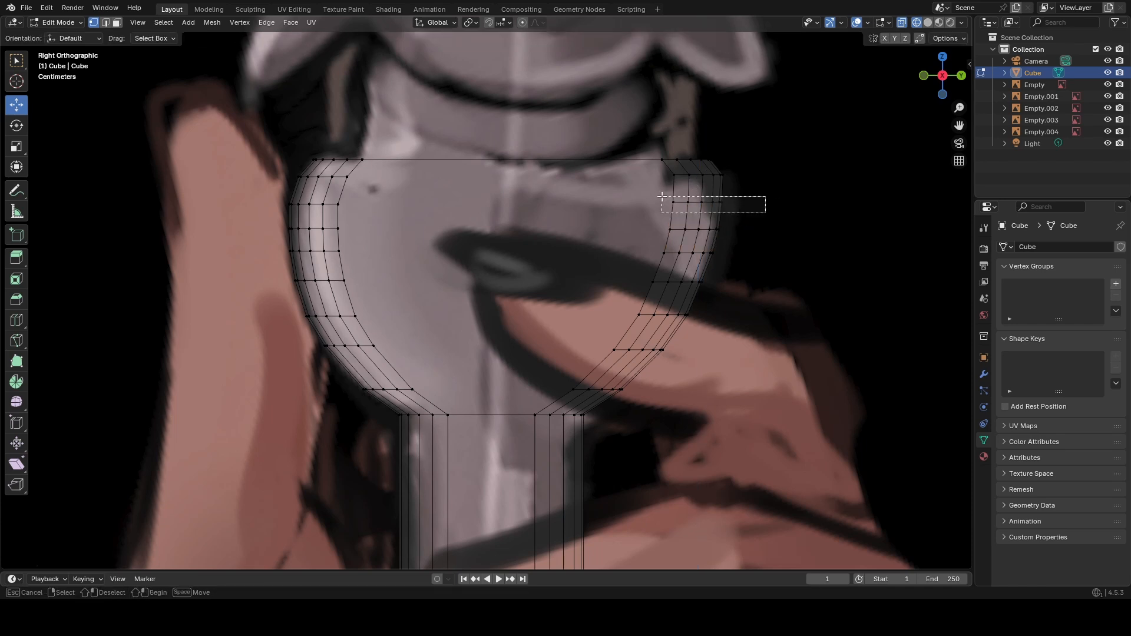
drag(663, 196, 704, 171)
mouse_move(764, 181)
mouse_down()
mouse_move(780, 182)
mouse_move(676, 182)
mouse_move(649, 165)
mouse_move(705, 142)
mouse_up()
click(803, 167)
Examine the adjusted collar and shaft in solid shading from the side and the front against the whole reference image.
click(930, 23)
scroll(758, 341, down, 5)
mouse_move(758, 341)
middle_down()
mouse_move(711, 372)
mouse_move(753, 353)
middle_up()
scroll(753, 355, down, 12)
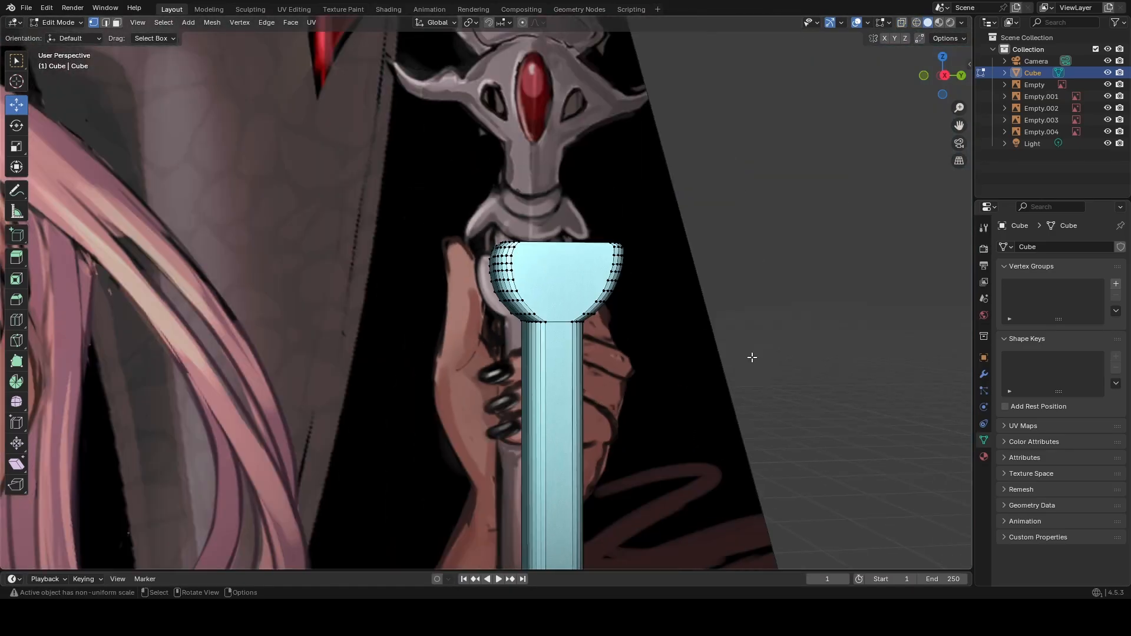
key(shift+grave)
key(d)
key(s)
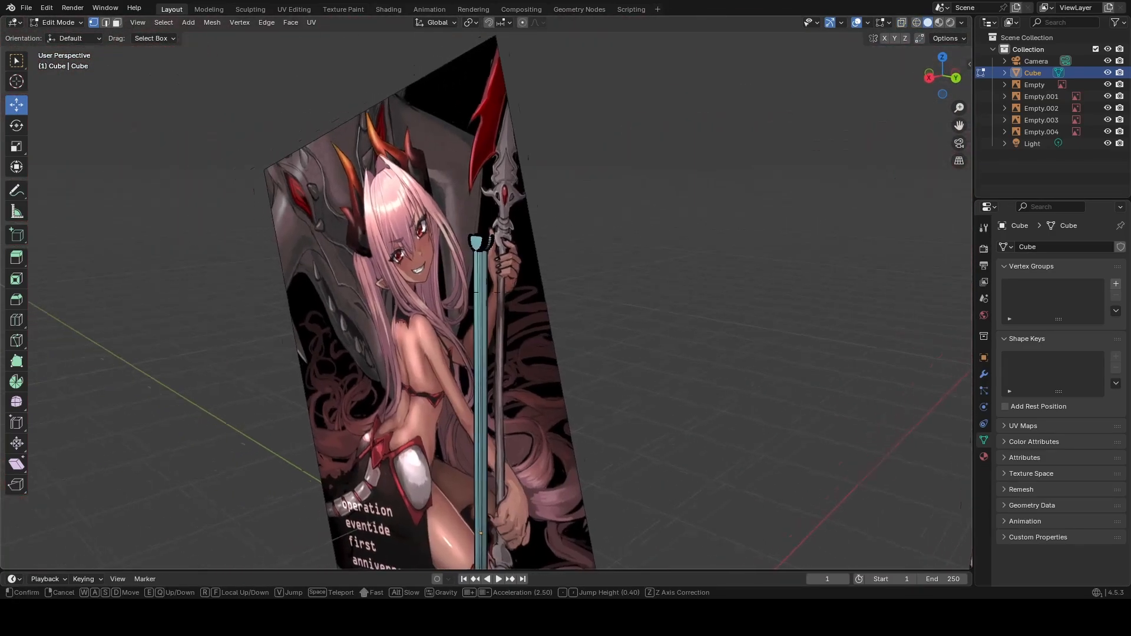
key(w)
key(d)
key(s)
key(d)
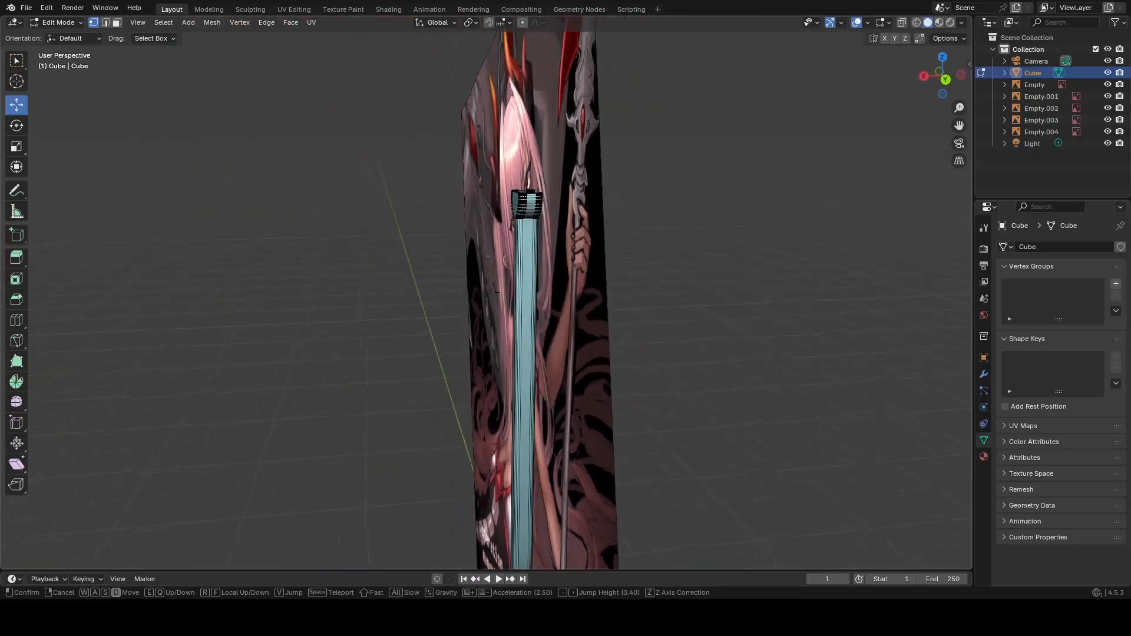
key(a)
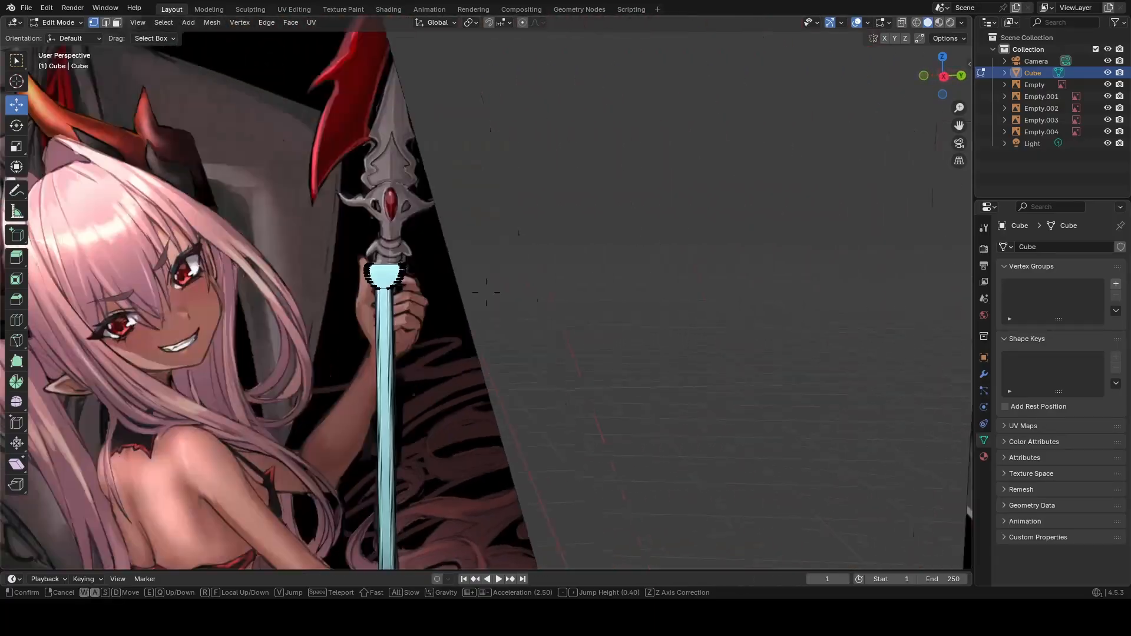
key(w)
key(s)
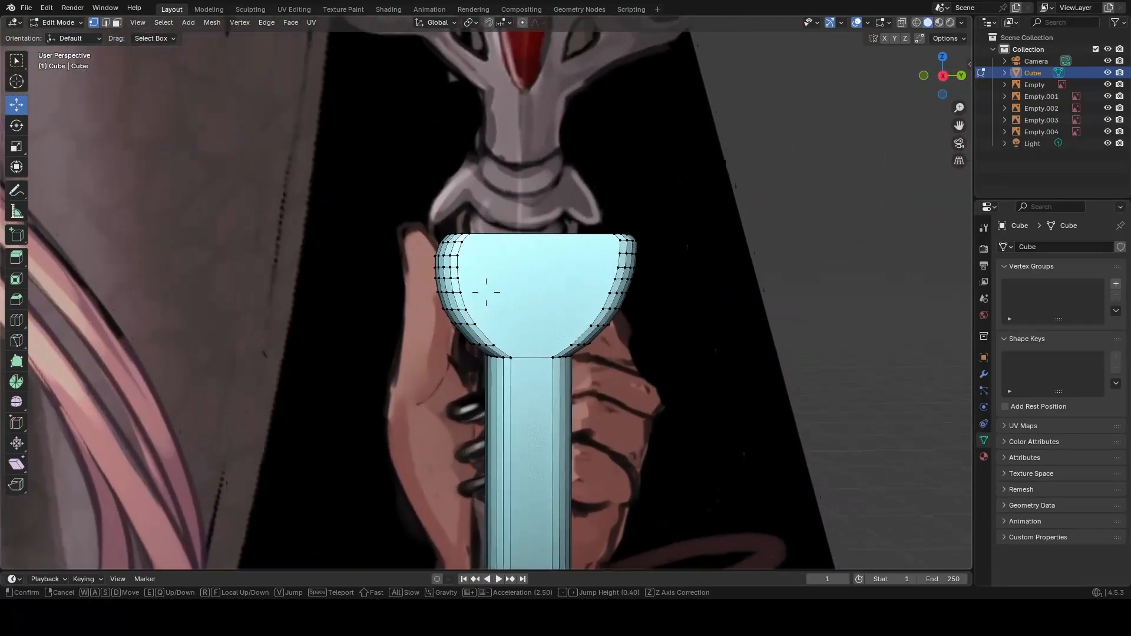
key(shift)
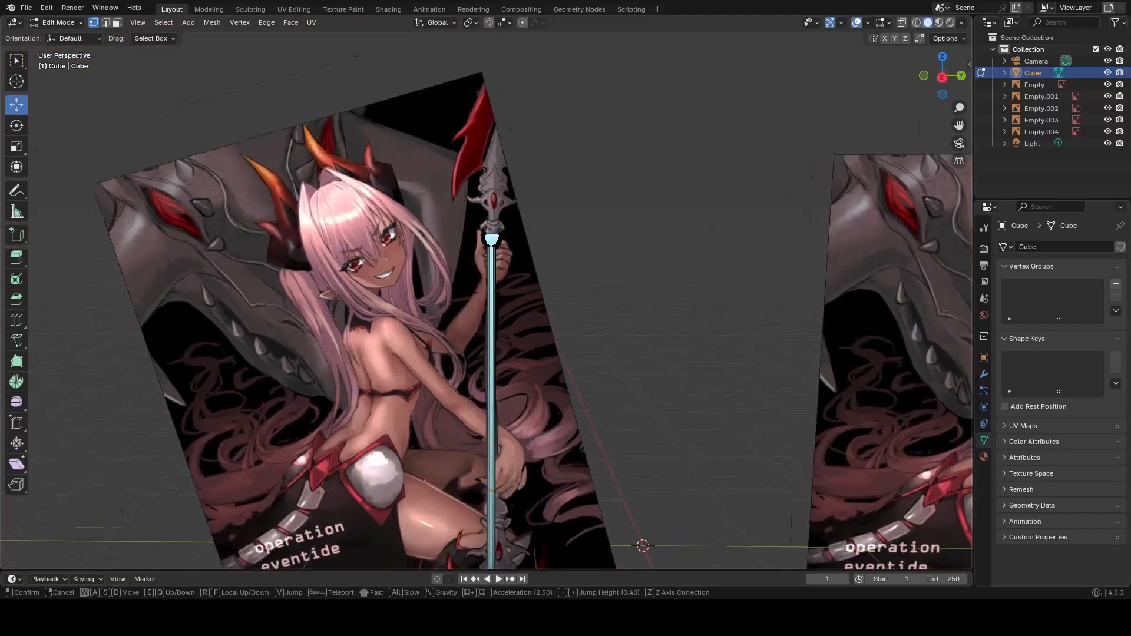
key(w)
key(d)
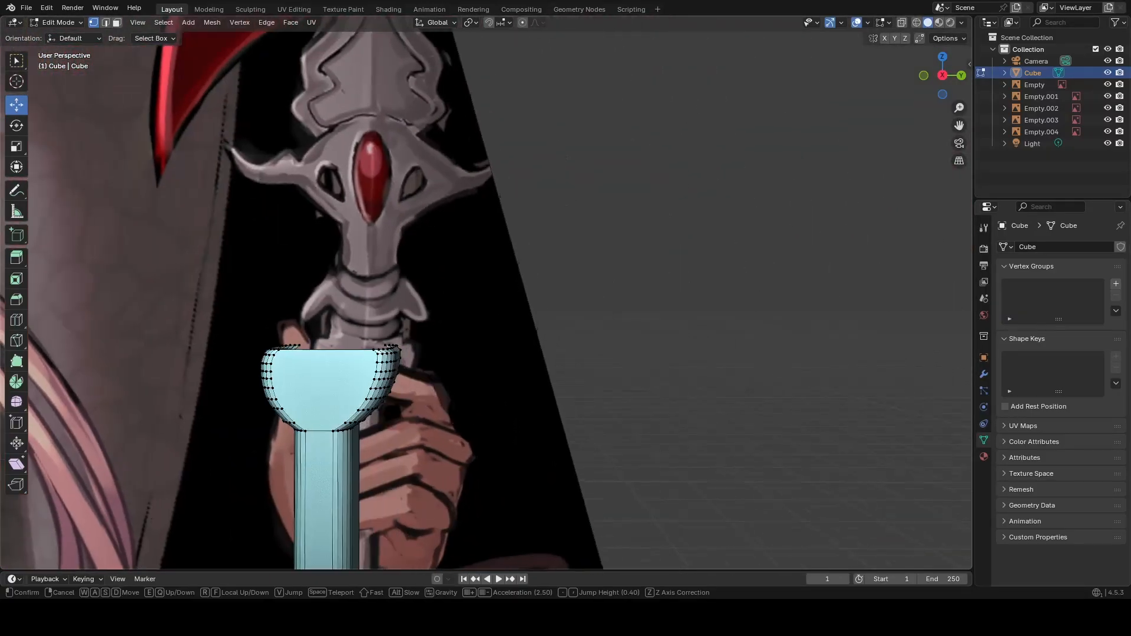
key(q)
key(a)
key(e)
key(d)
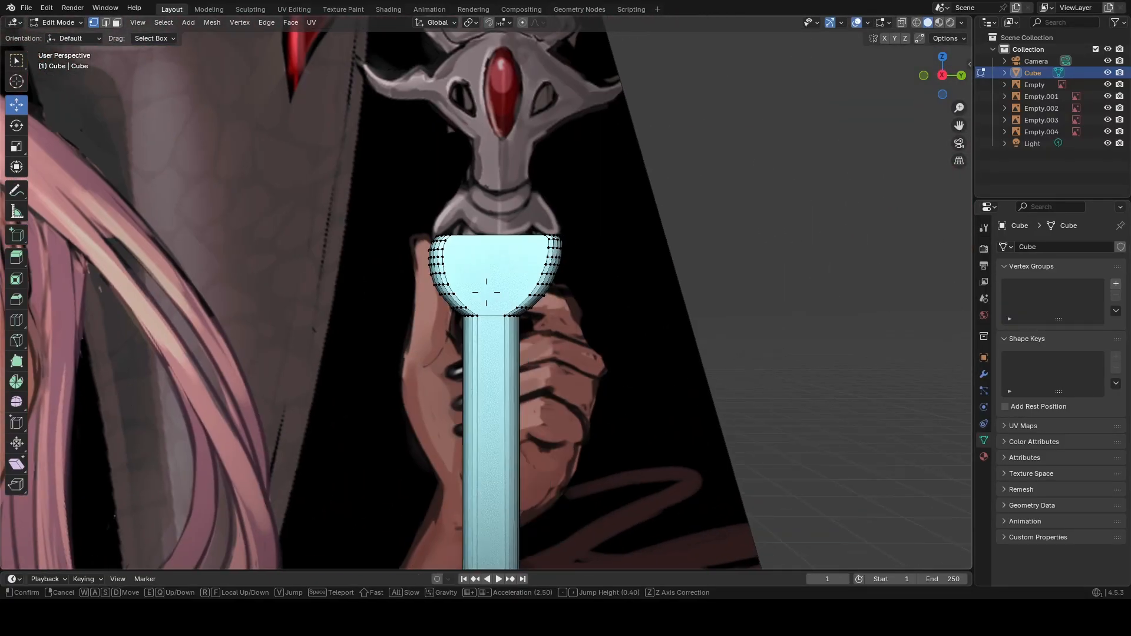
click(755, 357)
Compare the collar's upper edge and both wall curves with the drawn outline in wireframe from the right view.
click(943, 80)
scroll(635, 317, up, 3)
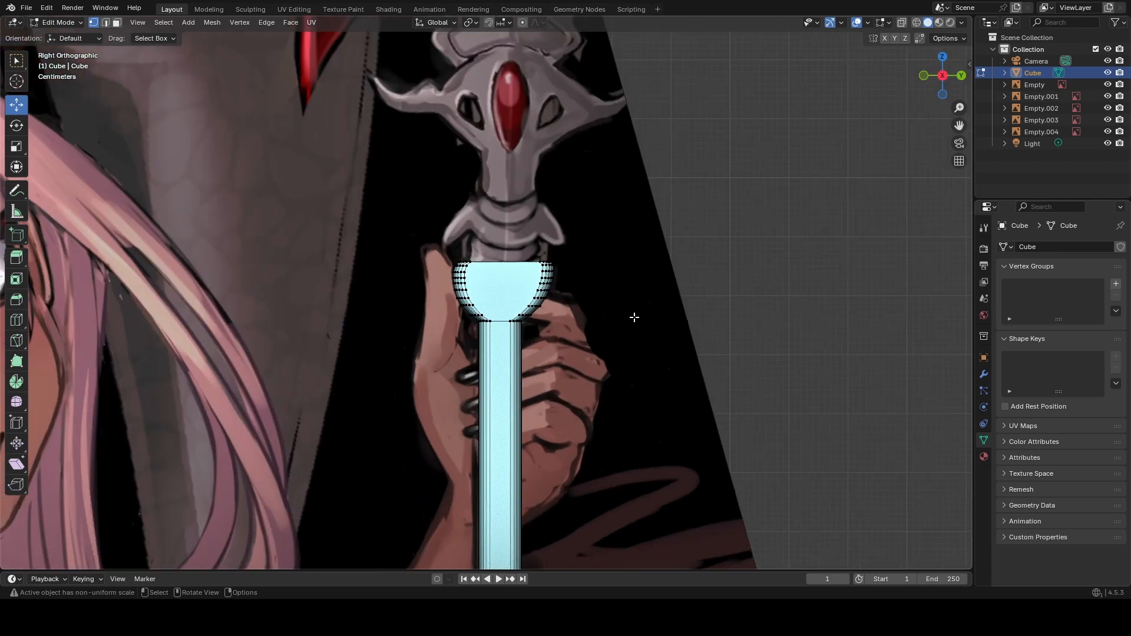
scroll(634, 318, up, 1)
click(916, 22)
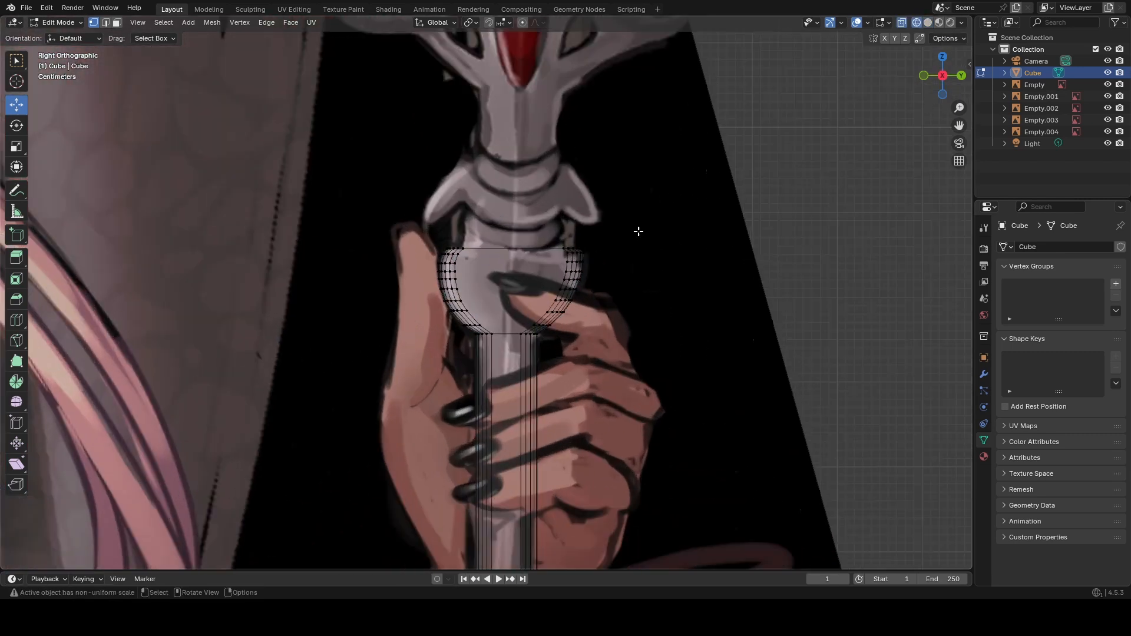
scroll(638, 231, up, 5)
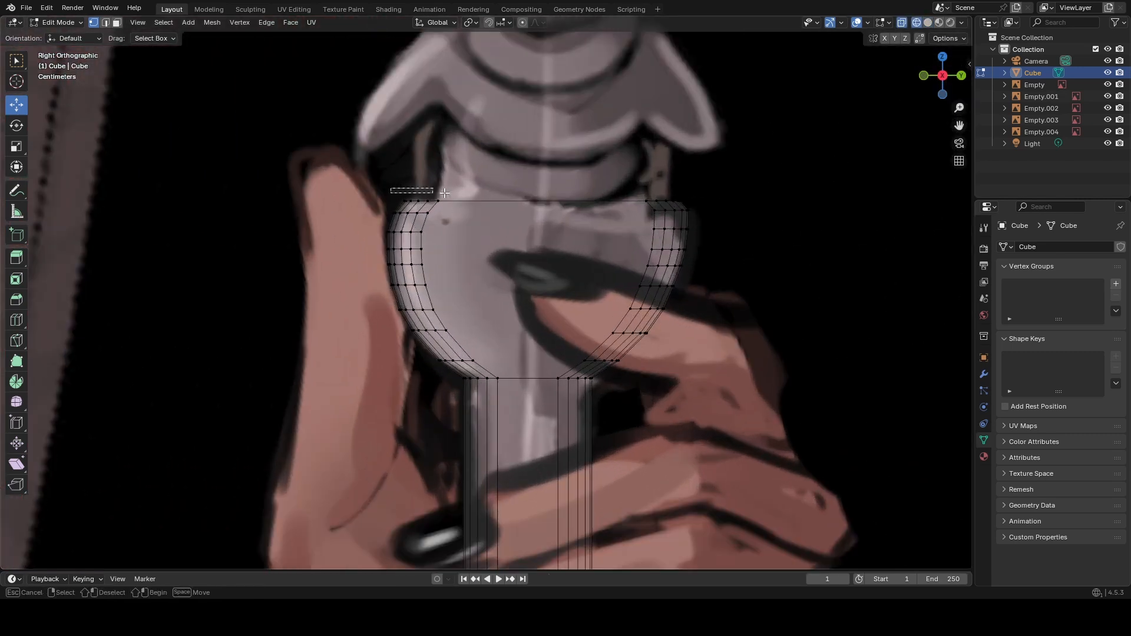
drag(461, 202, 464, 203)
click(545, 184)
middle_drag(542, 188, 541, 190)
scroll(542, 191, down, 2)
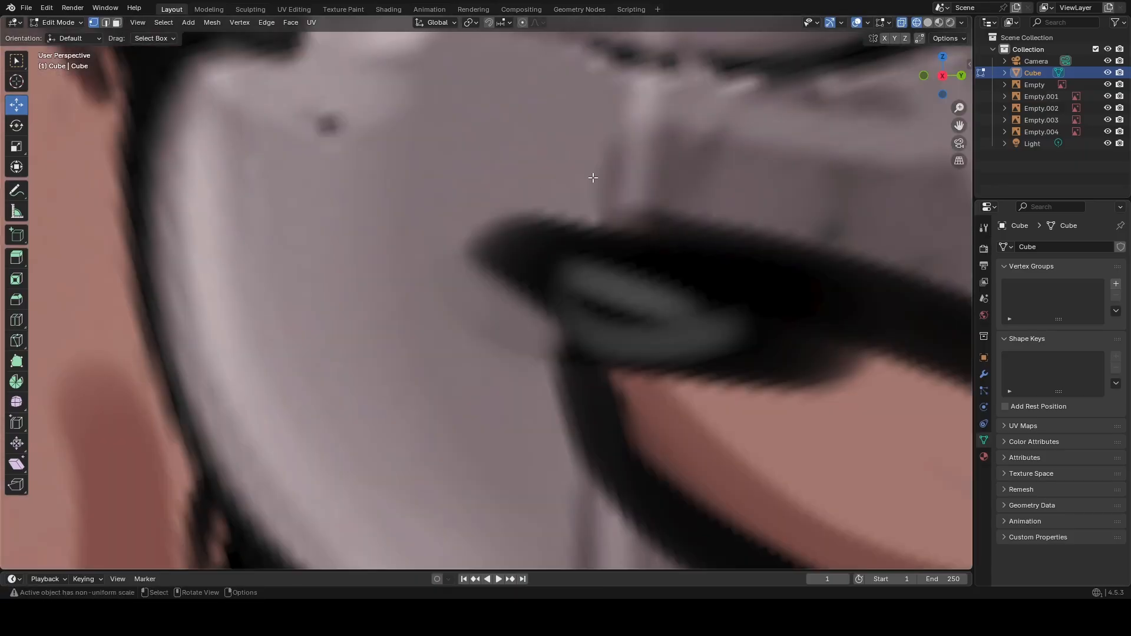
Inspect the collar's walls and its still open back side in solid shading.
click(928, 22)
scroll(592, 306, down, 3)
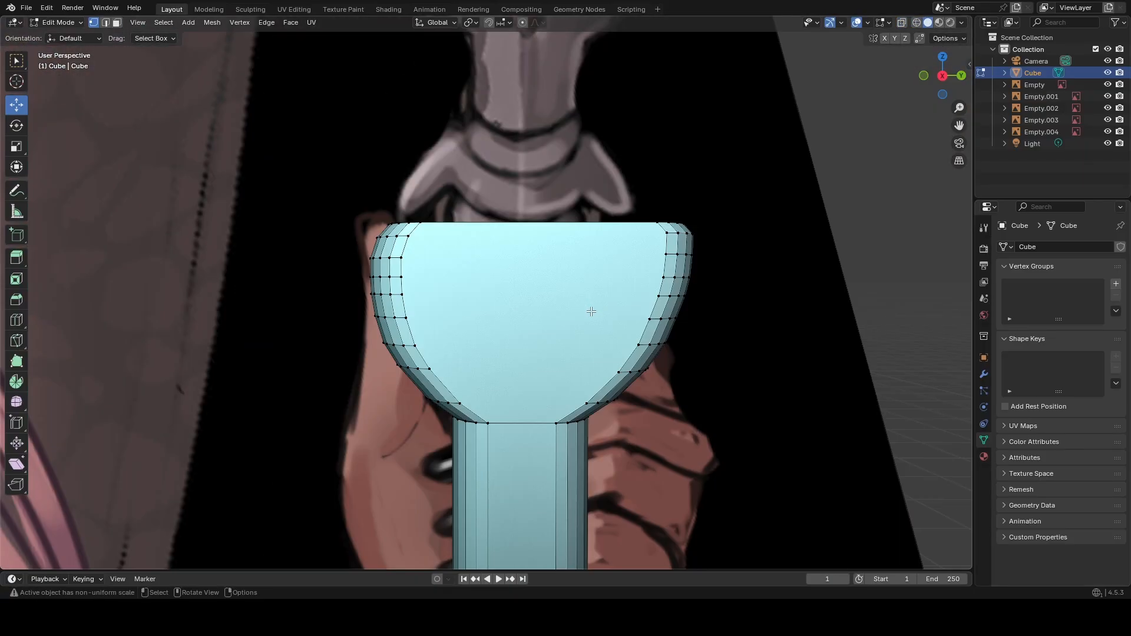
key(shift+grave)
key(w)
key(s)
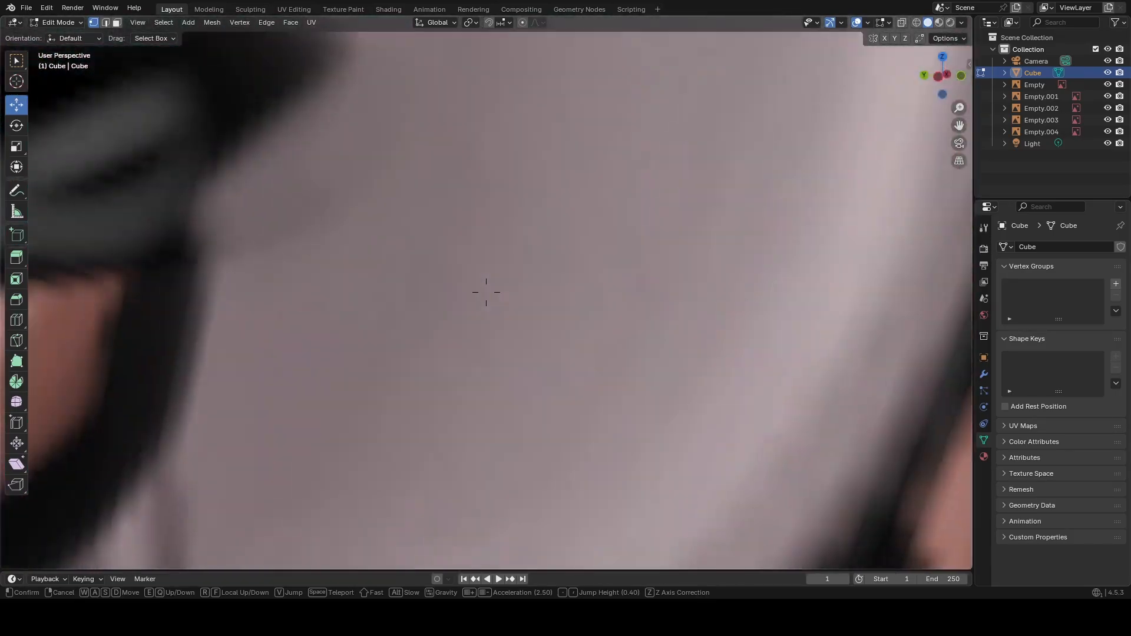
key(s)
key(a)
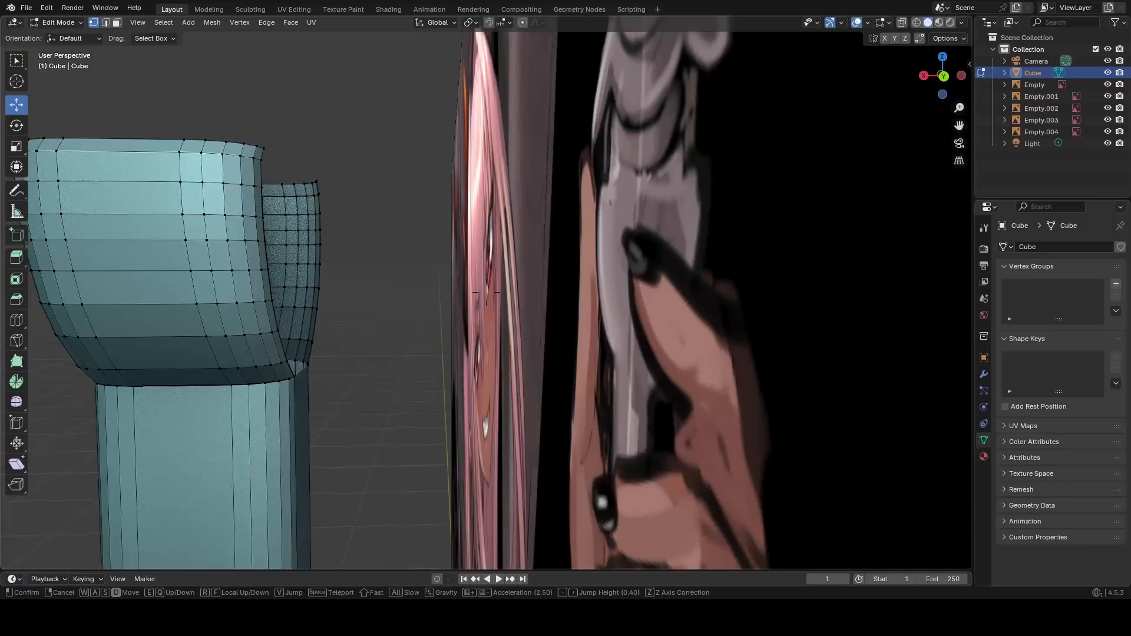
click(591, 311)
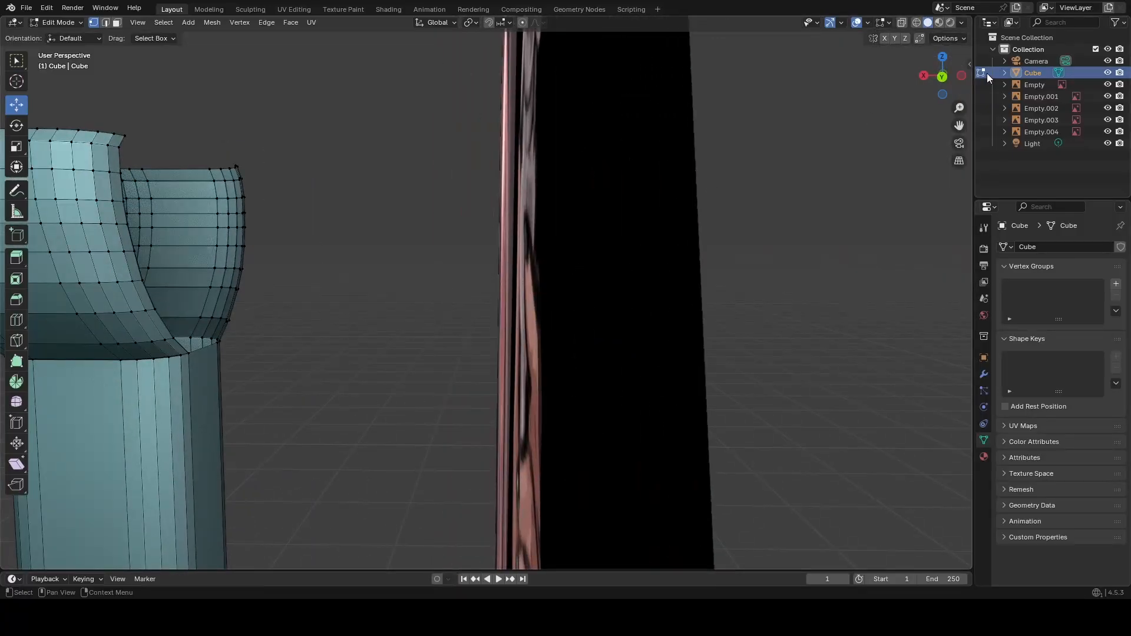
Hide the reference image Empty.004 and bring the collar's open back side into view.
click(1108, 84)
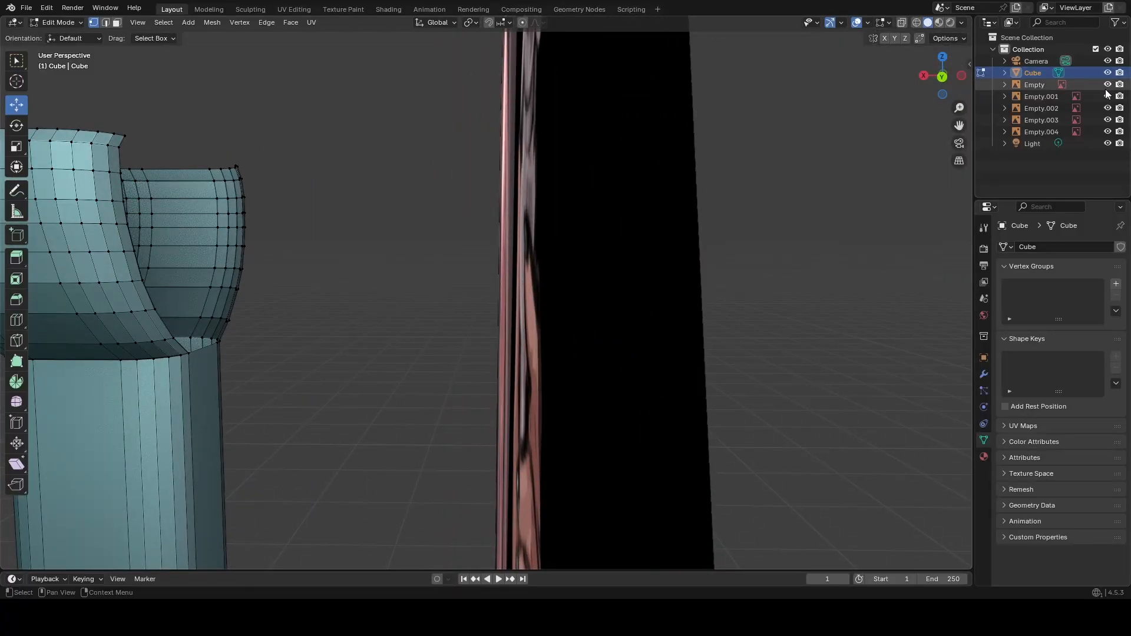
click(1107, 131)
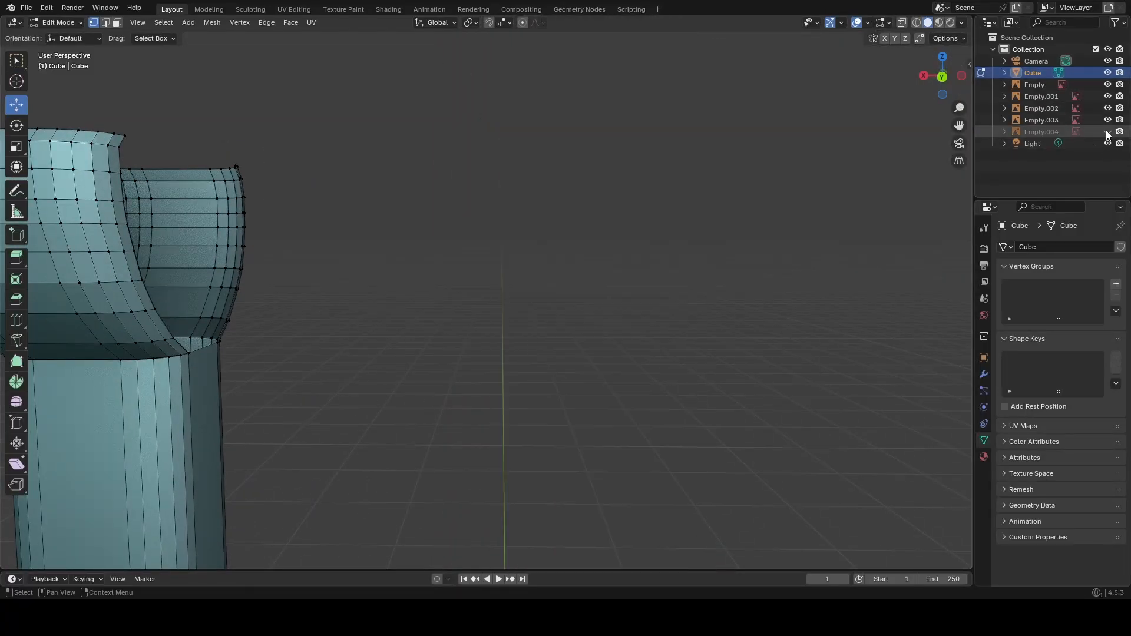
key(shift+grave)
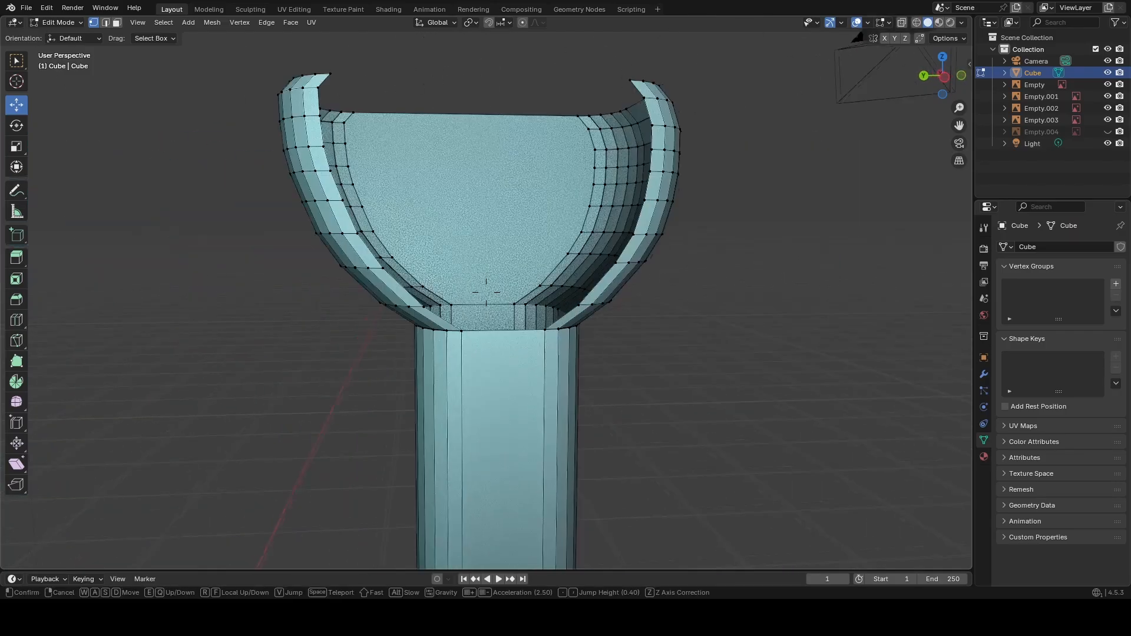
click(603, 271)
Select the edge path around the collar's open back, from one wall tip to the other, and fill it with a face.
click(373, 99)
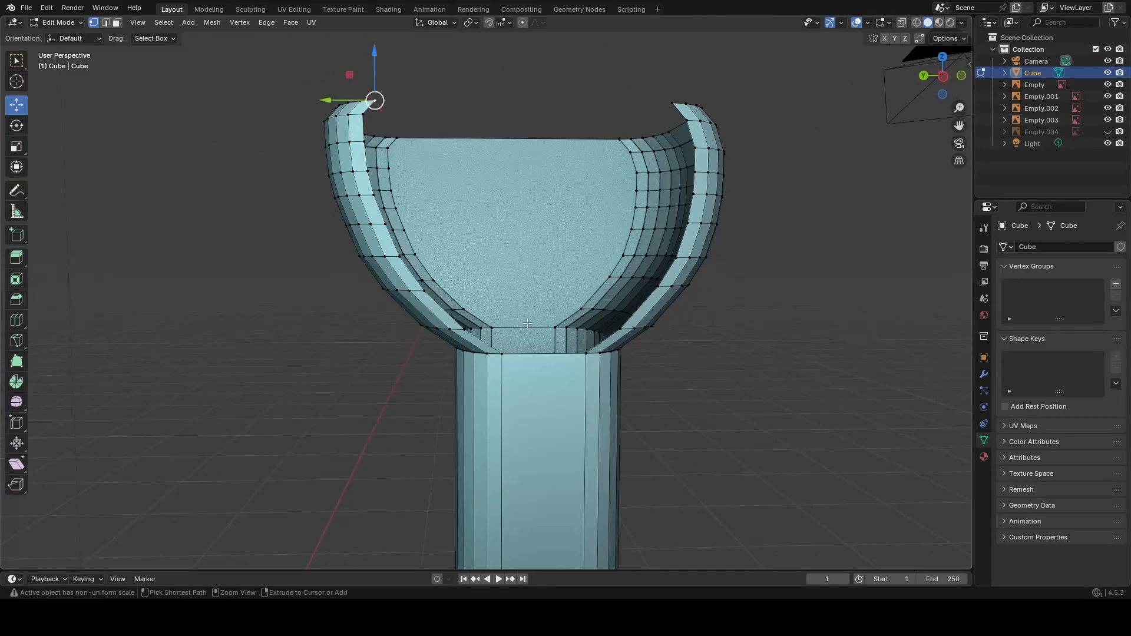
ctrl+click(503, 352)
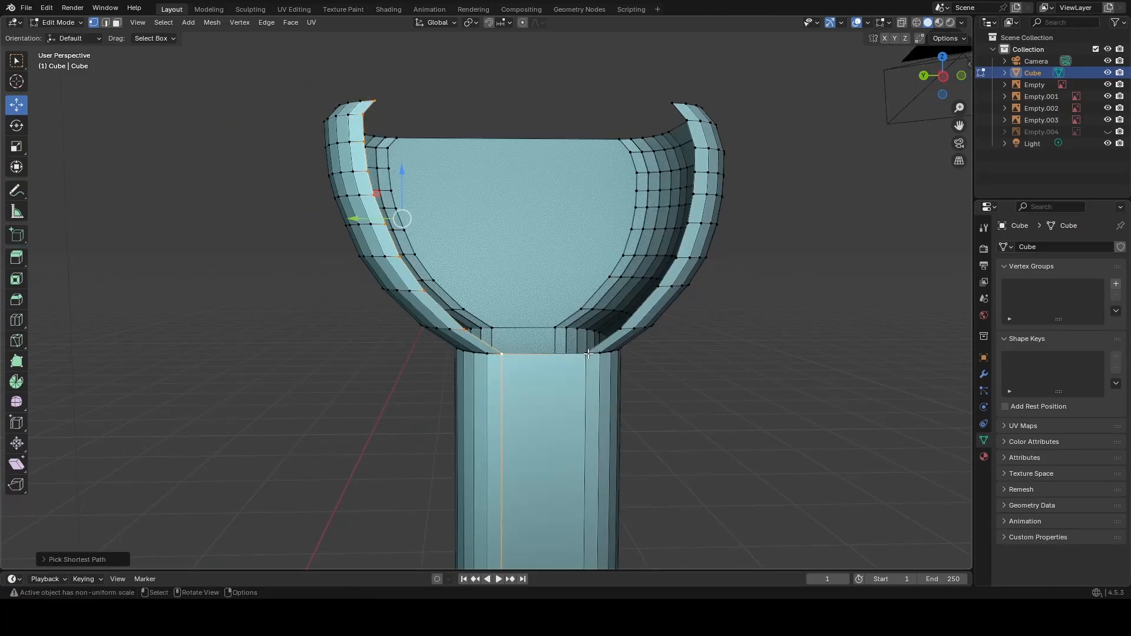
ctrl+click(587, 353)
ctrl+click(672, 103)
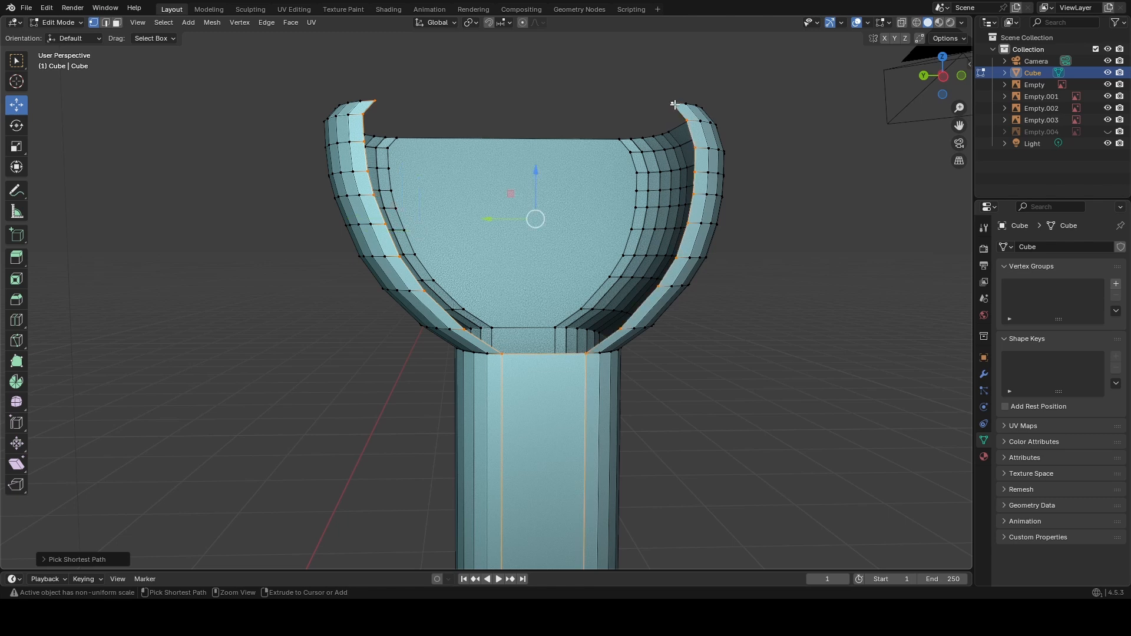
key(f)
click(575, 72)
Inspect the closed collar from the opposite side and from above in solid shading.
middle_drag(563, 295, 599, 313)
key(shift+grave)
key(w)
key(s)
key(w)
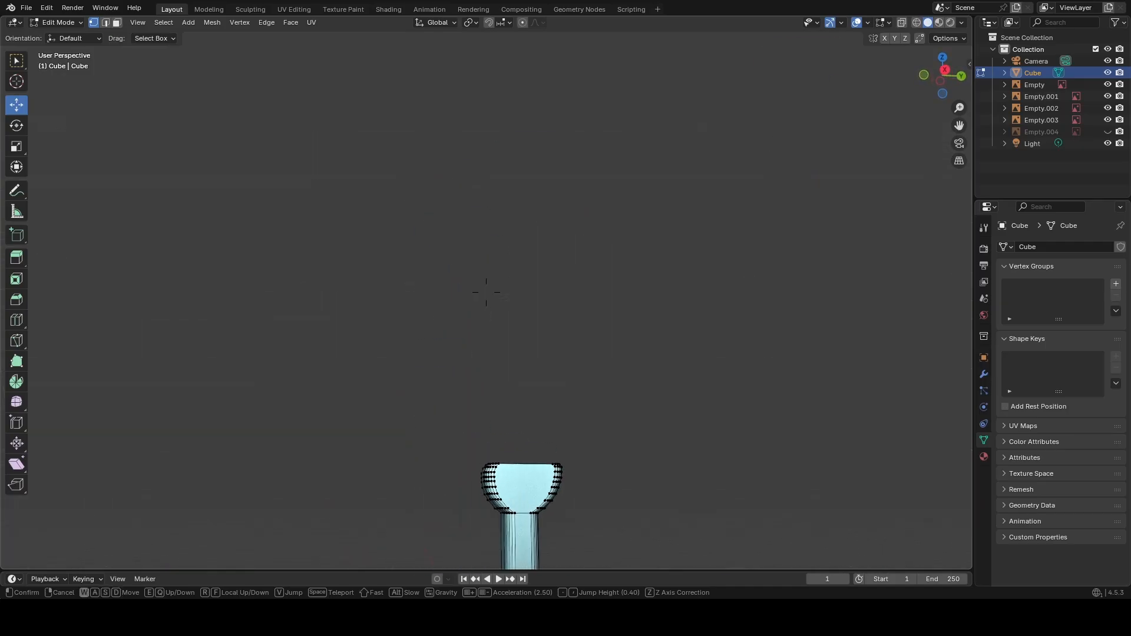
click(599, 312)
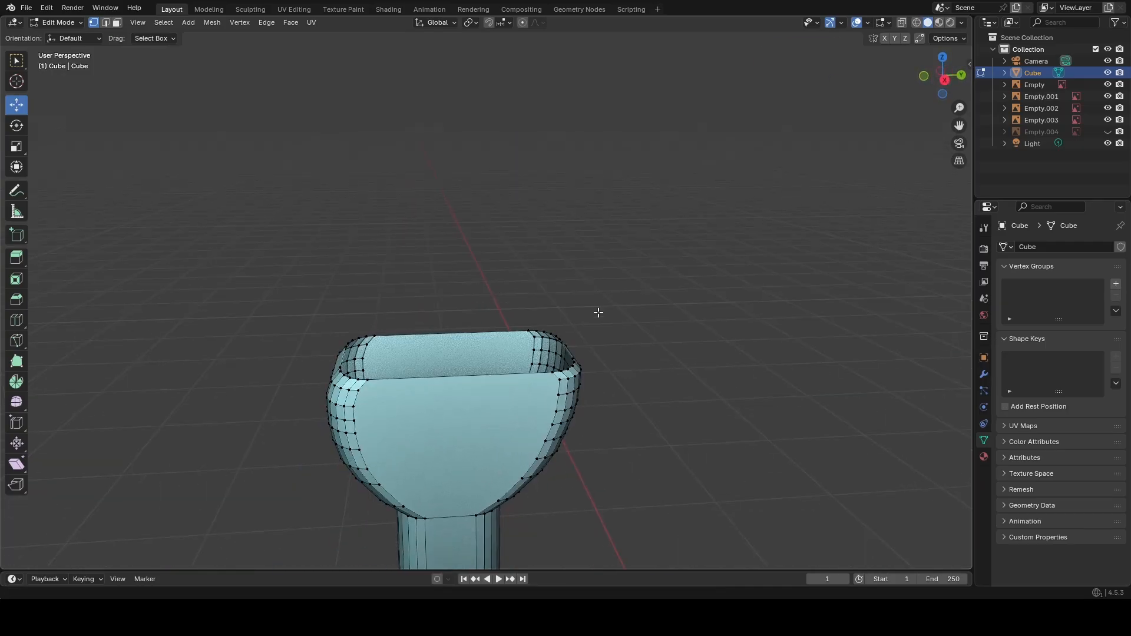
Show the reference image Empty.004 again and compare the closed collar with the drawn outline in wireframe from the right view.
click(1107, 133)
click(948, 79)
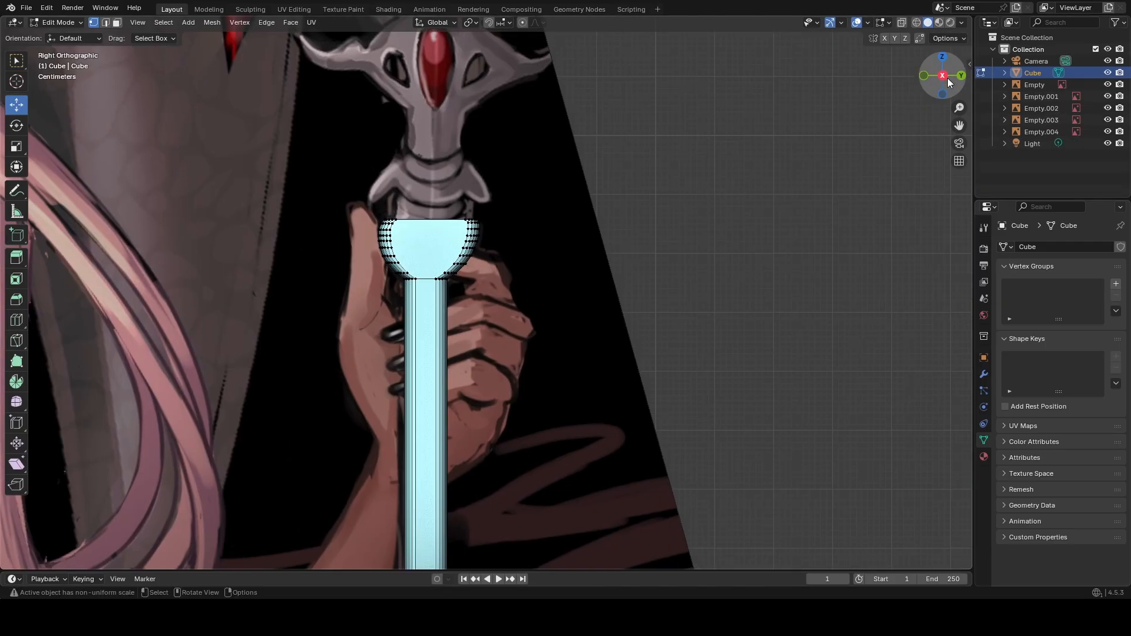
click(901, 22)
scroll(511, 203, up, 5)
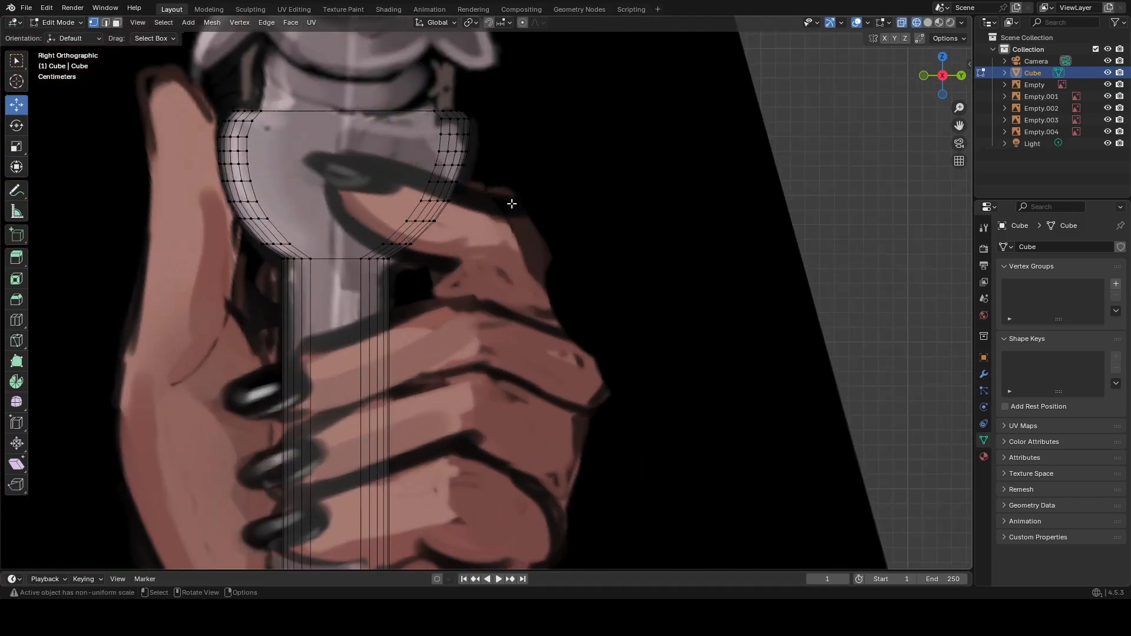
key(shift+grave)
click(512, 204)
scroll(511, 204, down, 2)
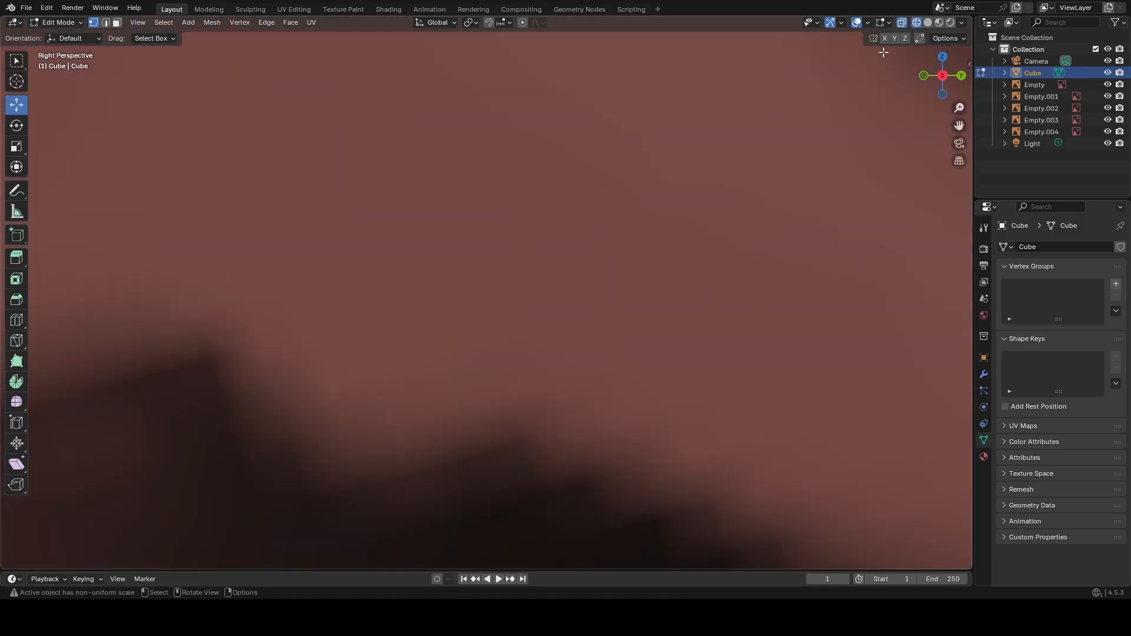
click(941, 80)
click(941, 79)
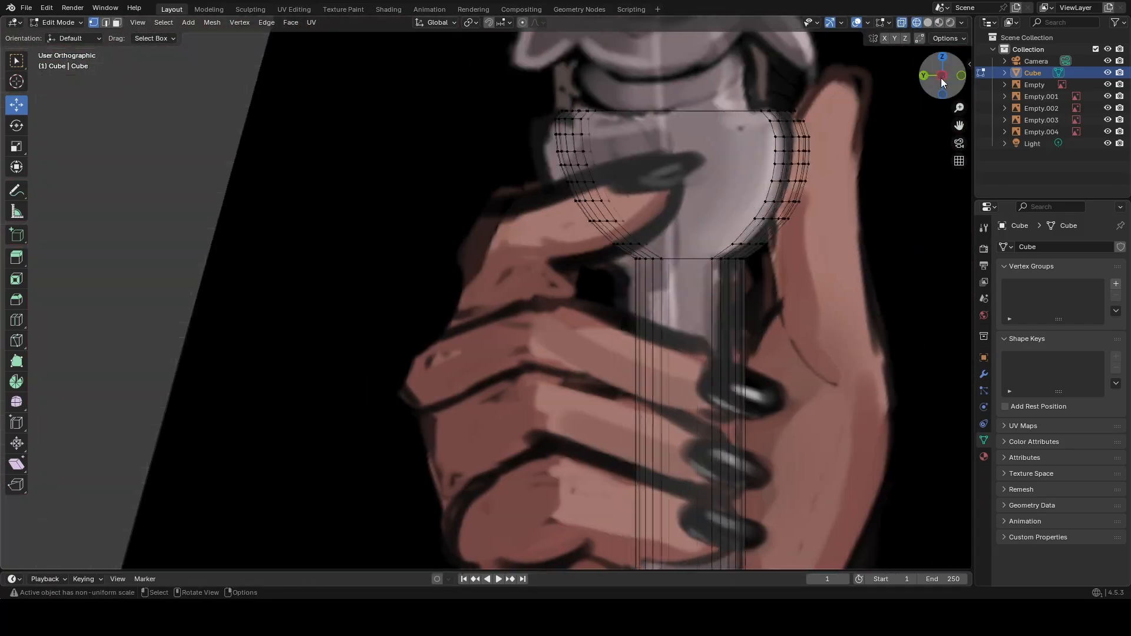
shift+middle_drag(542, 171, 702, 324)
scroll(613, 307, down, 2)
scroll(532, 291, up, 2)
scroll(531, 290, down, 12)
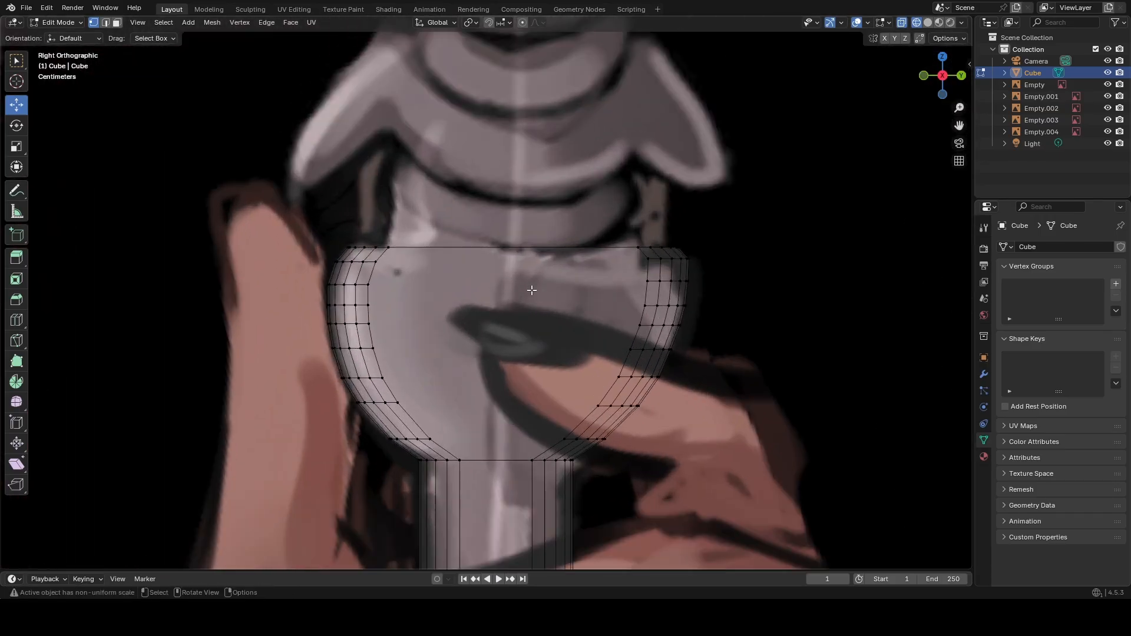
scroll(523, 317, down, 5)
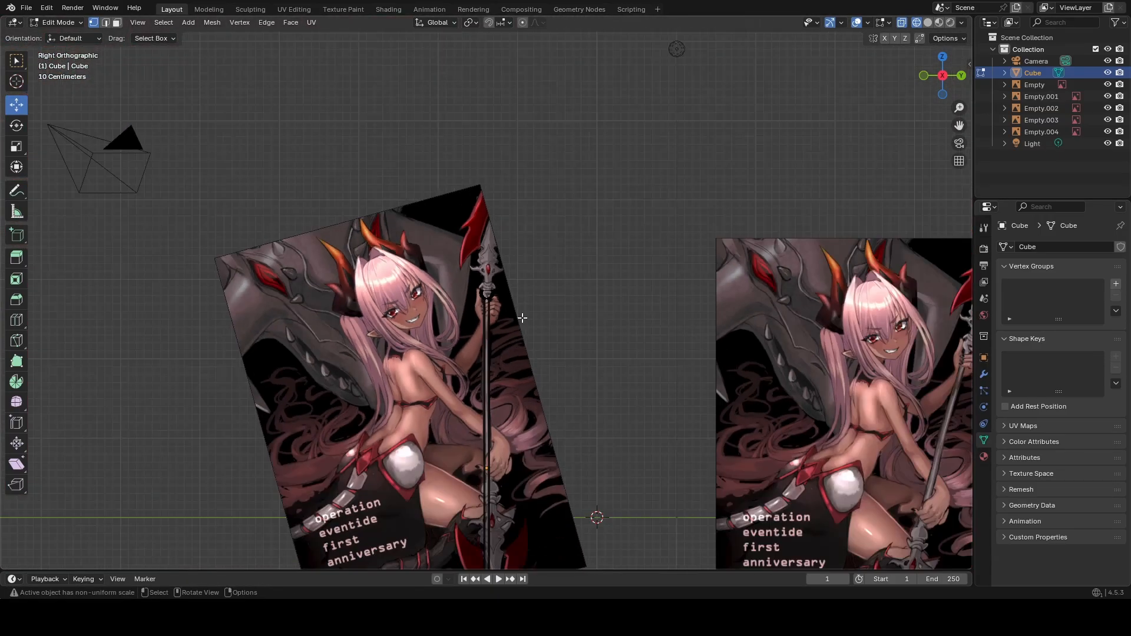
scroll(514, 311, up, 14)
drag(416, 250, 489, 569)
scroll(492, 530, down, 10)
scroll(495, 513, up, 3)
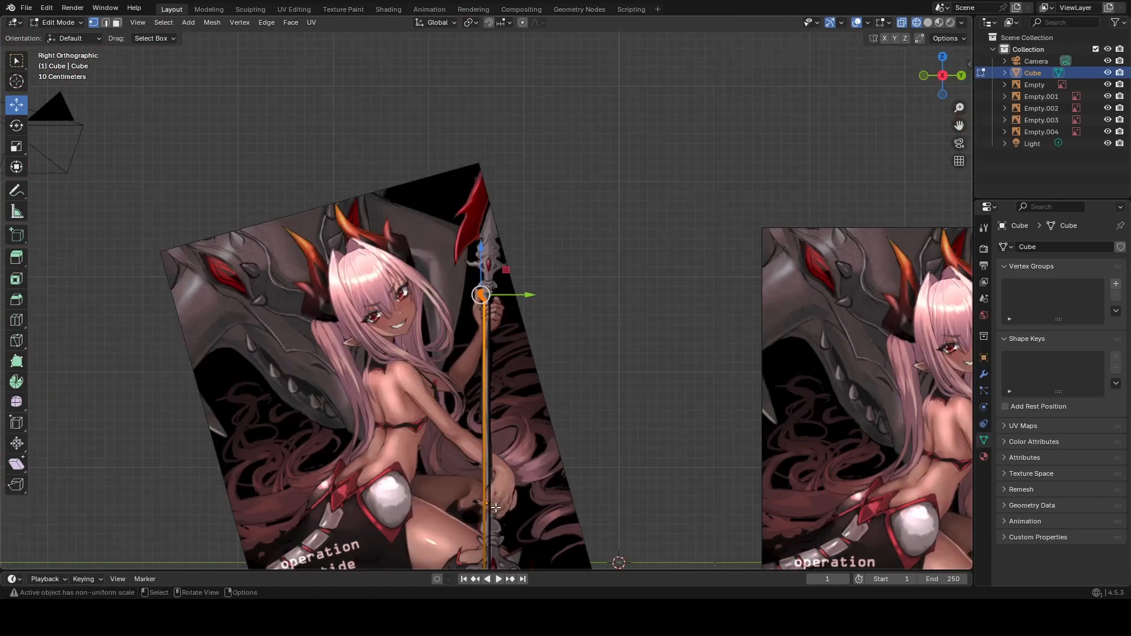
scroll(495, 512, up, 8)
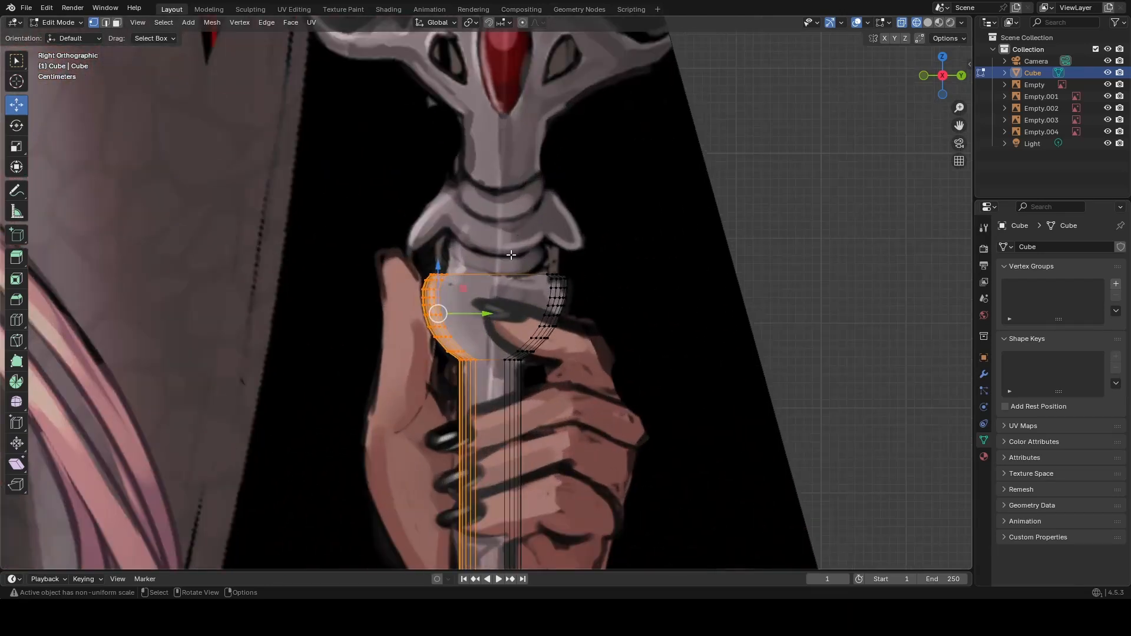
mouse_move(520, 252)
mouse_down()
mouse_move(586, 535)
mouse_move(583, 353)
mouse_move(537, 263)
mouse_up()
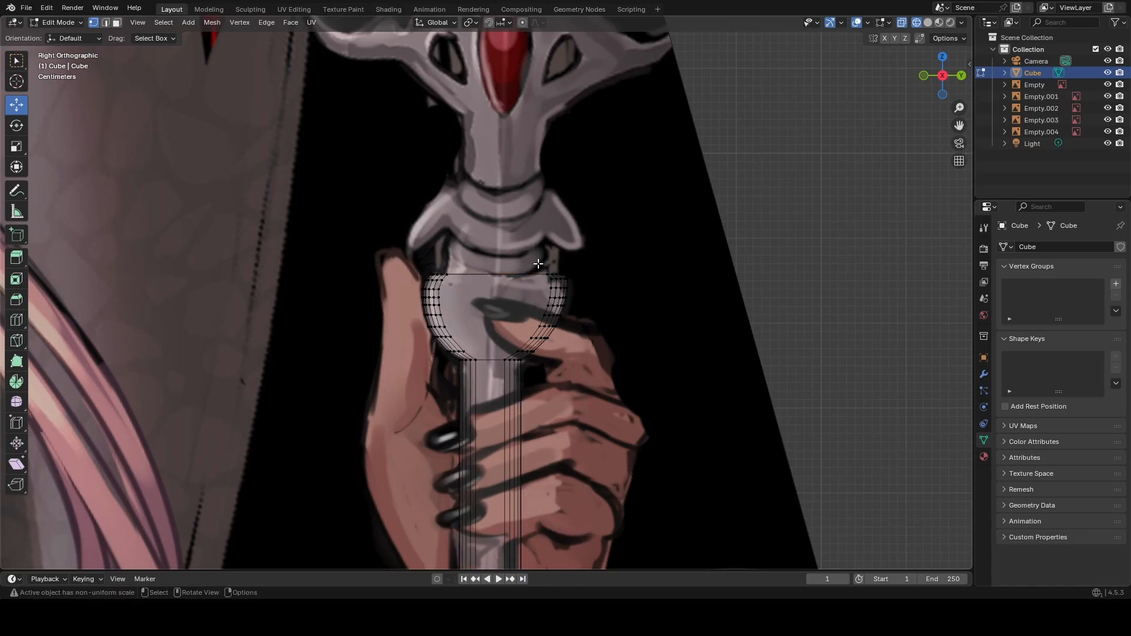
Extrude the top vertex row of the collar's -Y wall upward in five segments, following the drawn neck above the collar.
scroll(790, 104, up, 2)
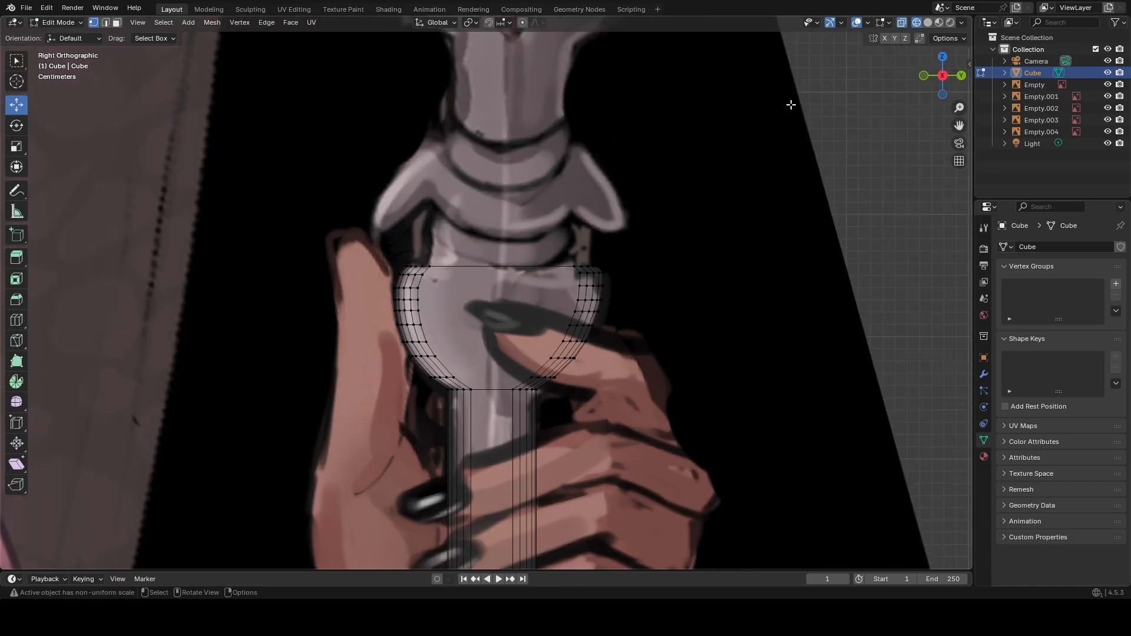
click(928, 23)
click(918, 24)
click(415, 266)
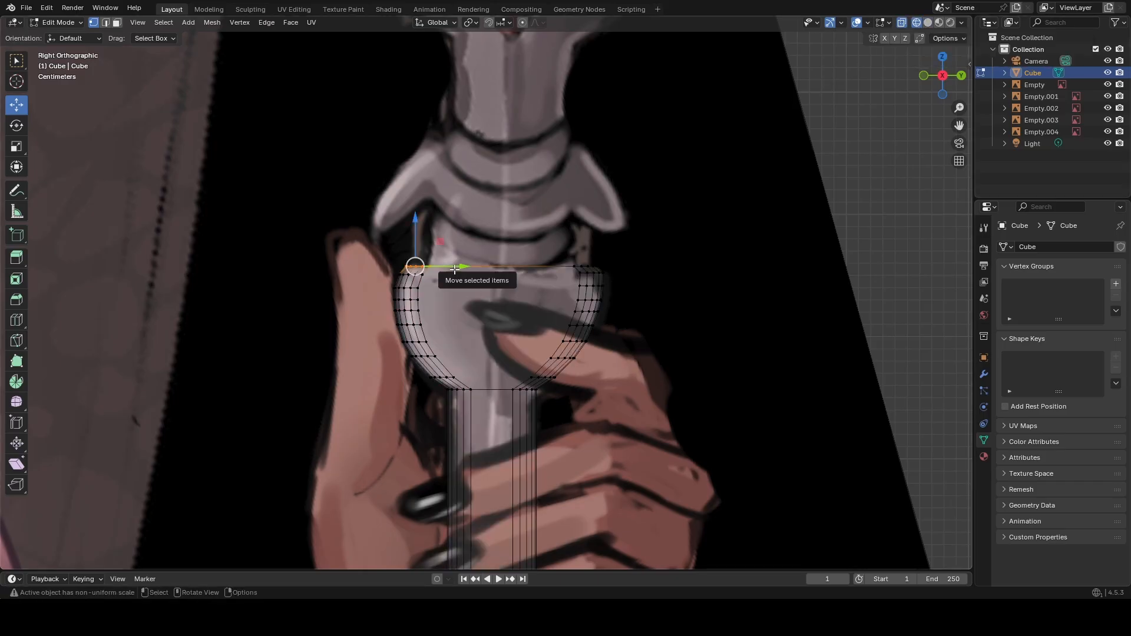
key(g)
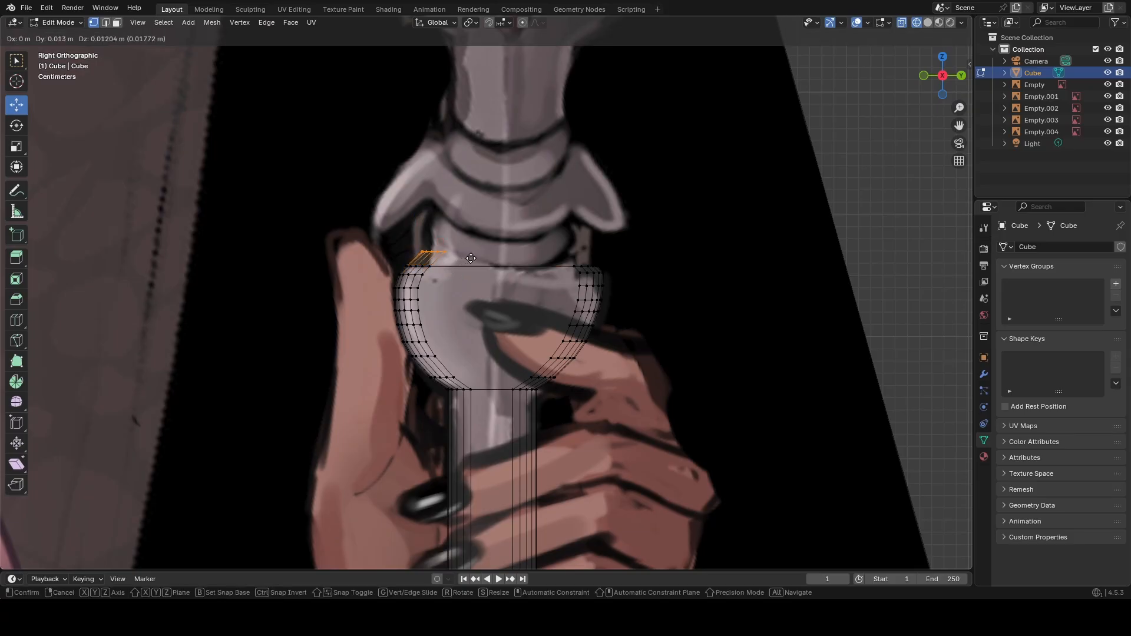
click(473, 264)
key(e)
click(475, 254)
key(e)
click(477, 242)
key(e)
click(478, 230)
key(e)
click(480, 216)
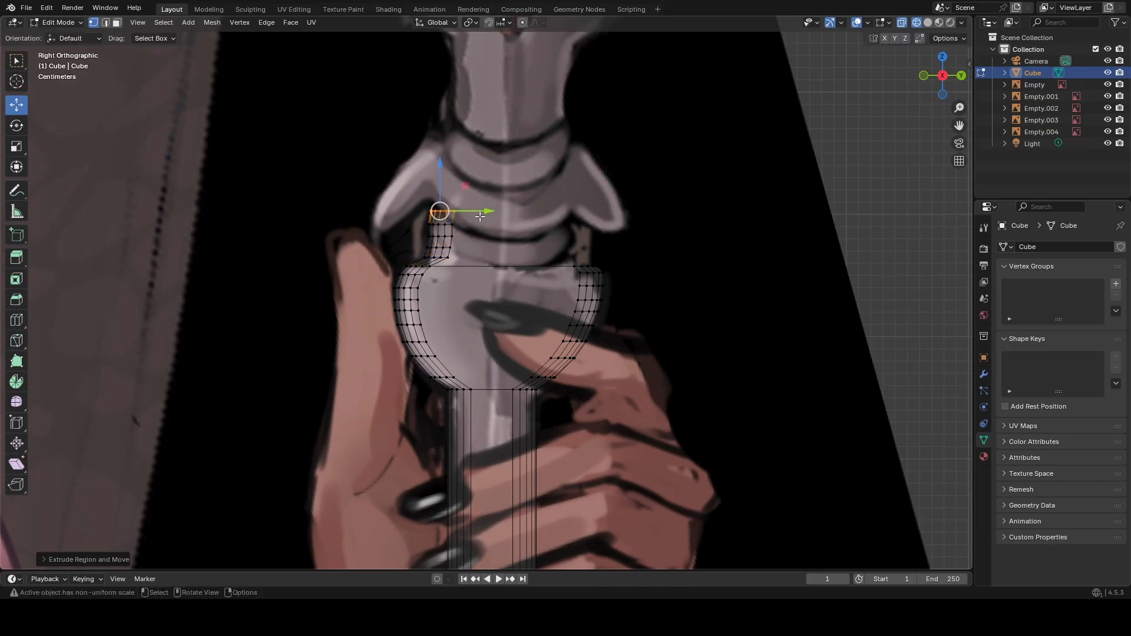
Inspect the extruded neck strip in solid shading, both at an angle and from the right view.
middle_drag(504, 228, 499, 234)
scroll(496, 235, down, 5)
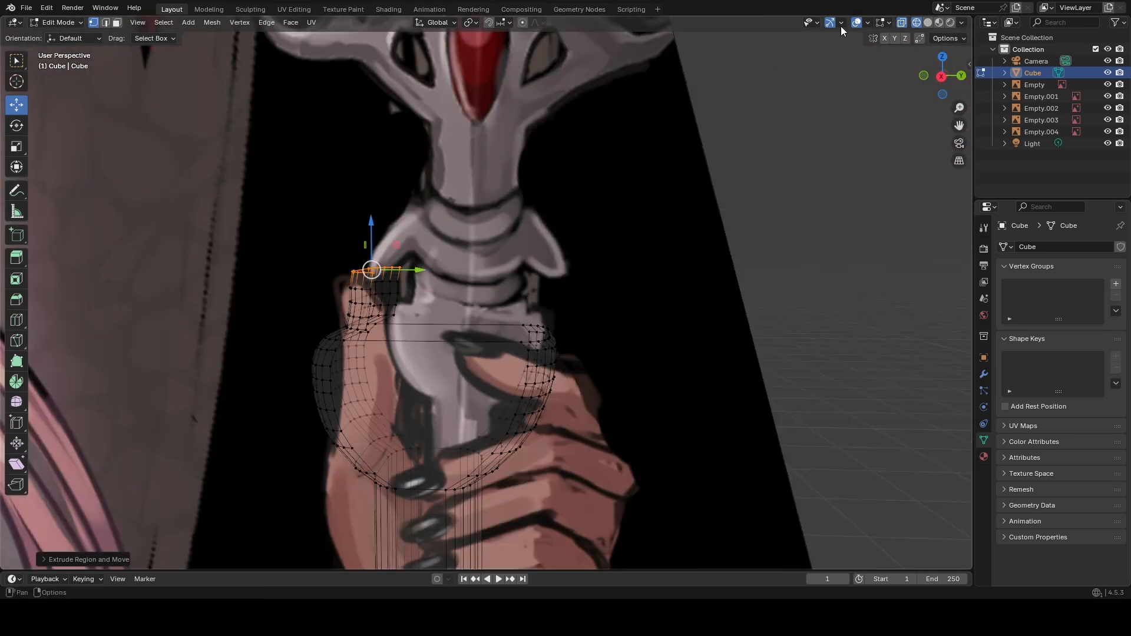
click(929, 23)
mouse_move(505, 253)
middle_down()
mouse_move(489, 257)
mouse_move(513, 253)
middle_up()
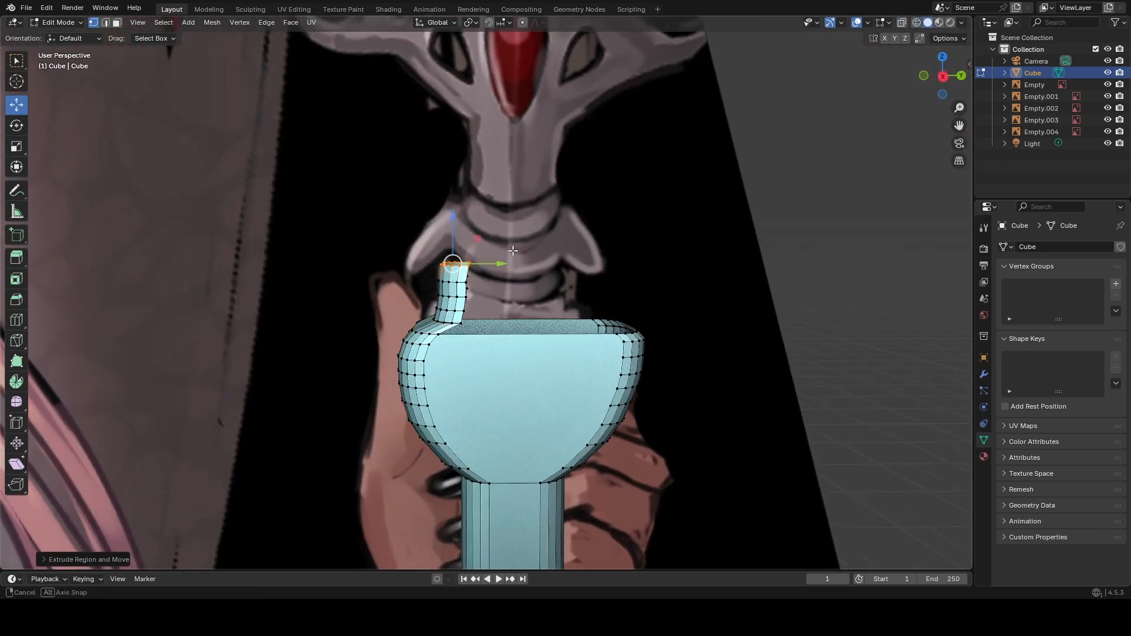
click(943, 77)
scroll(618, 260, up, 4)
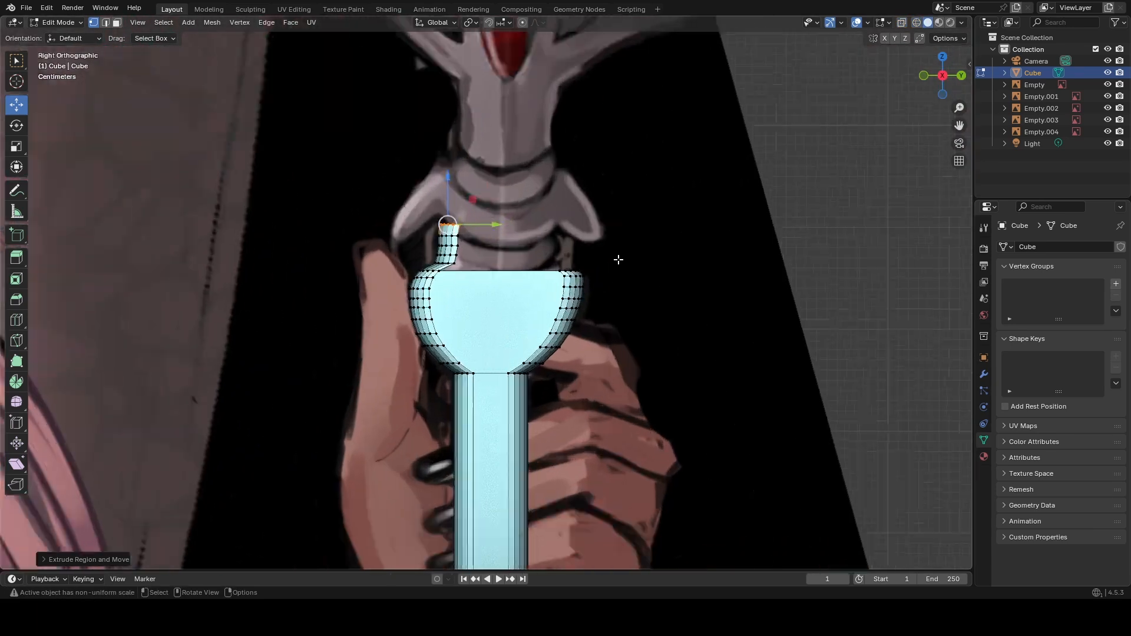
shift+middle_drag(609, 251, 611, 289)
key(ctrl+z)
key(ctrl+z)
key(ctrl+z)
key(ctrl+shift+z)
key(ctrl+shift+z)
key(ctrl+shift+z)
key(ctrl+shift+z)
key(ctrl+shift+z)
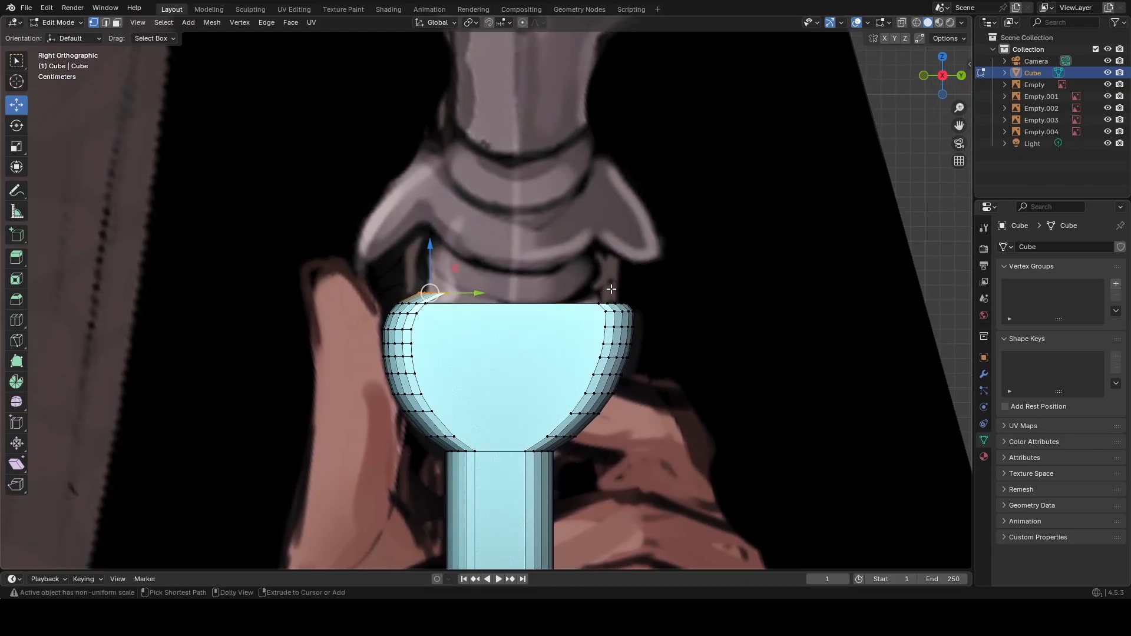
click(613, 285)
click(739, 259)
Shift the lowest vertex row of the neck strip slightly toward -Y to soften its transition into the collar.
mouse_move(711, 271)
middle_down()
mouse_move(702, 275)
mouse_move(720, 268)
middle_up()
click(943, 78)
scroll(601, 250, down, 6)
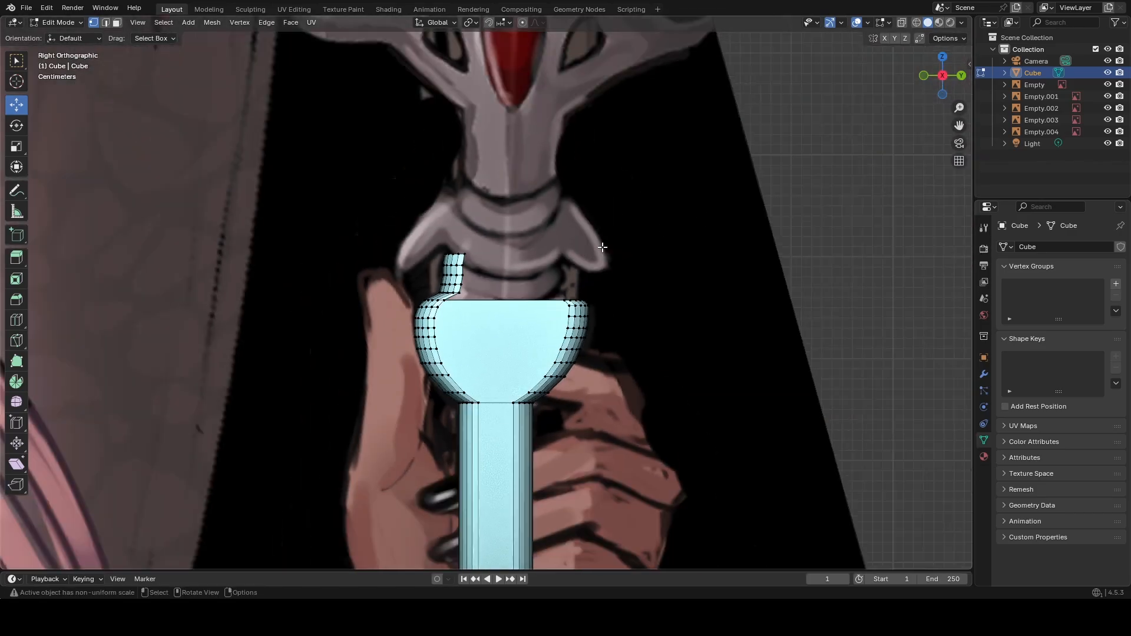
scroll(594, 264, up, 6)
scroll(594, 264, up, 2)
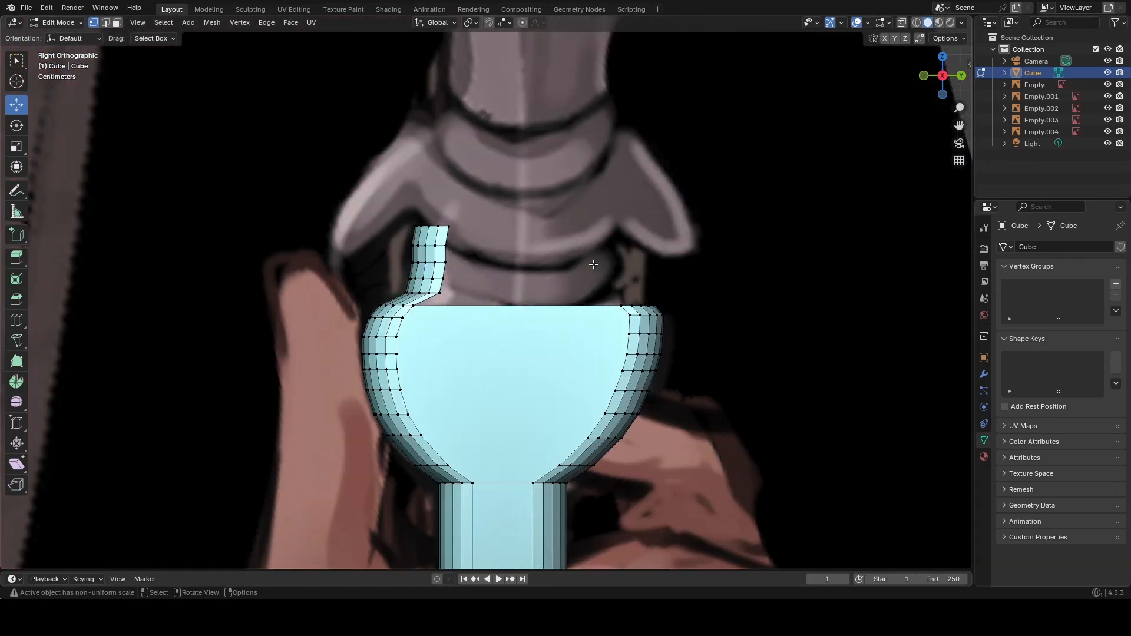
scroll(526, 259, up, 1)
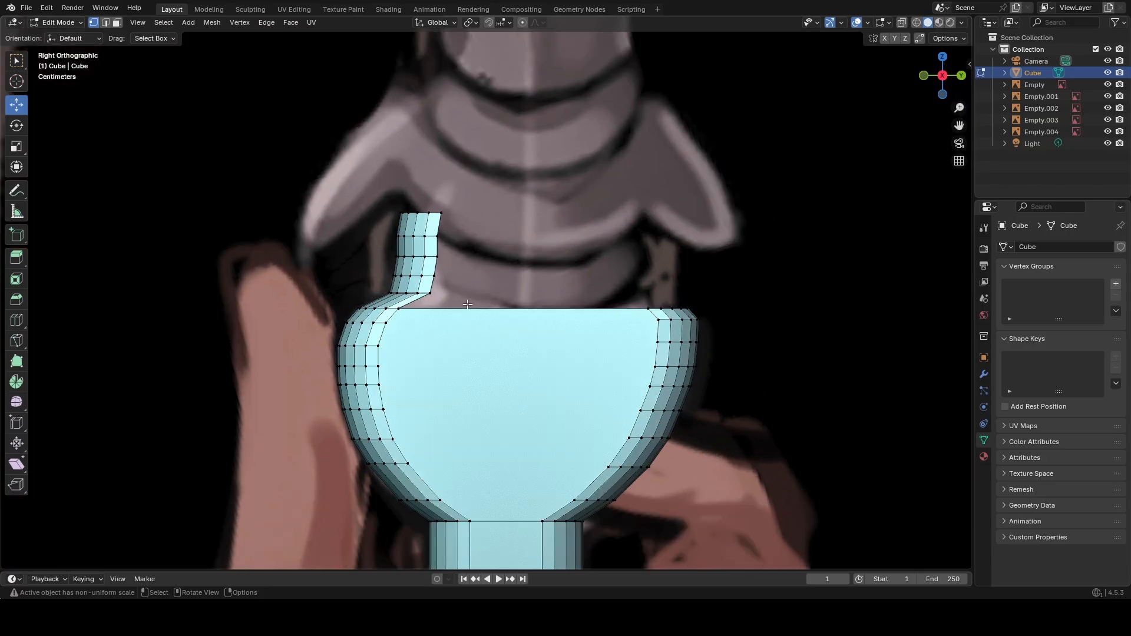
drag(451, 296, 353, 311)
click(916, 24)
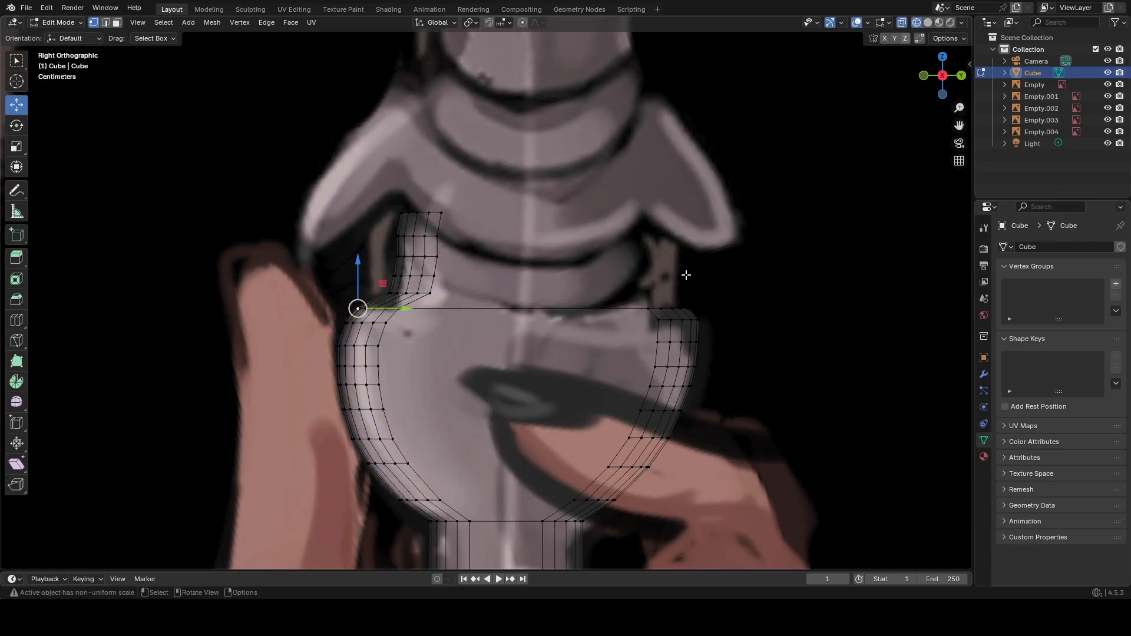
drag(464, 300, 335, 287)
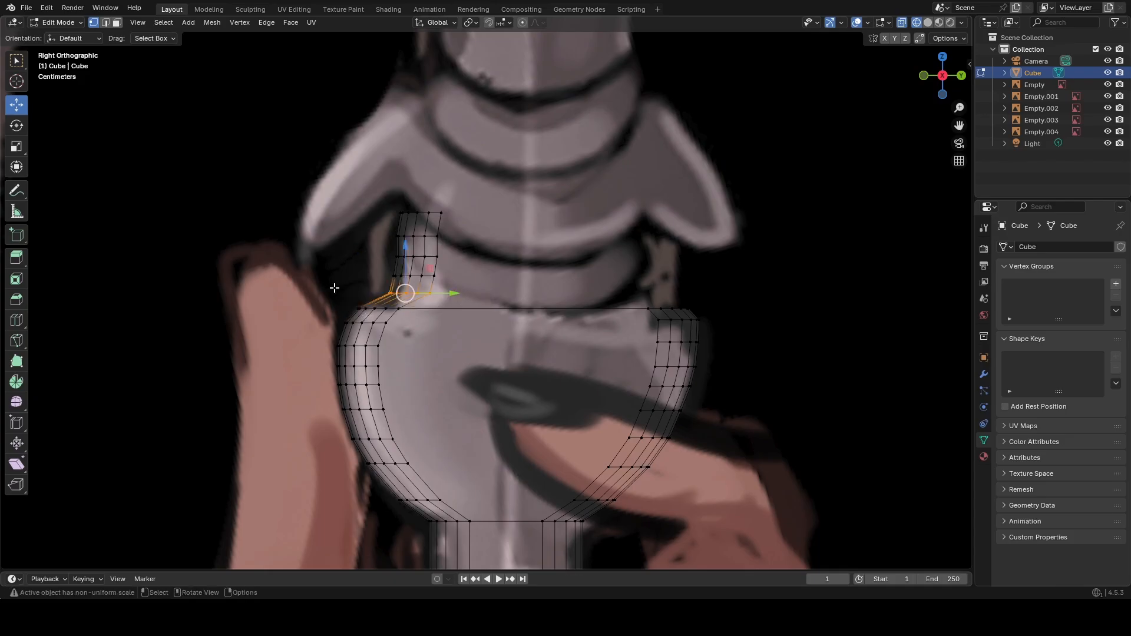
drag(461, 298, 450, 298)
click(483, 303)
middle_click(483, 304)
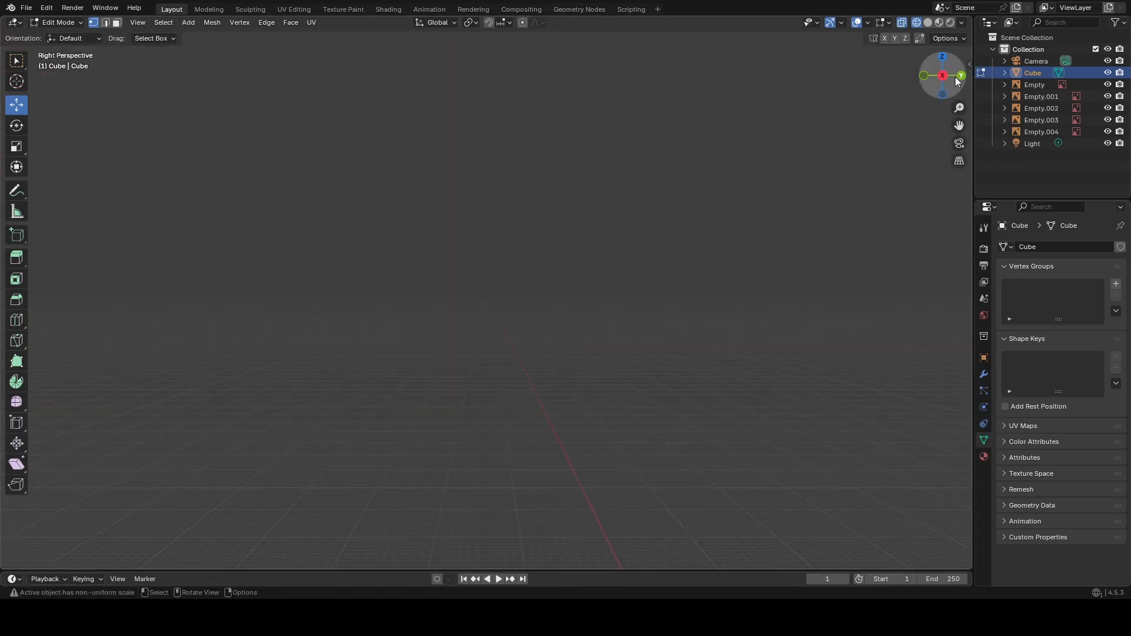
Return to solid shading in the right view and compare the neck strip with the drawn outline above the collar.
click(924, 76)
click(927, 23)
click(944, 71)
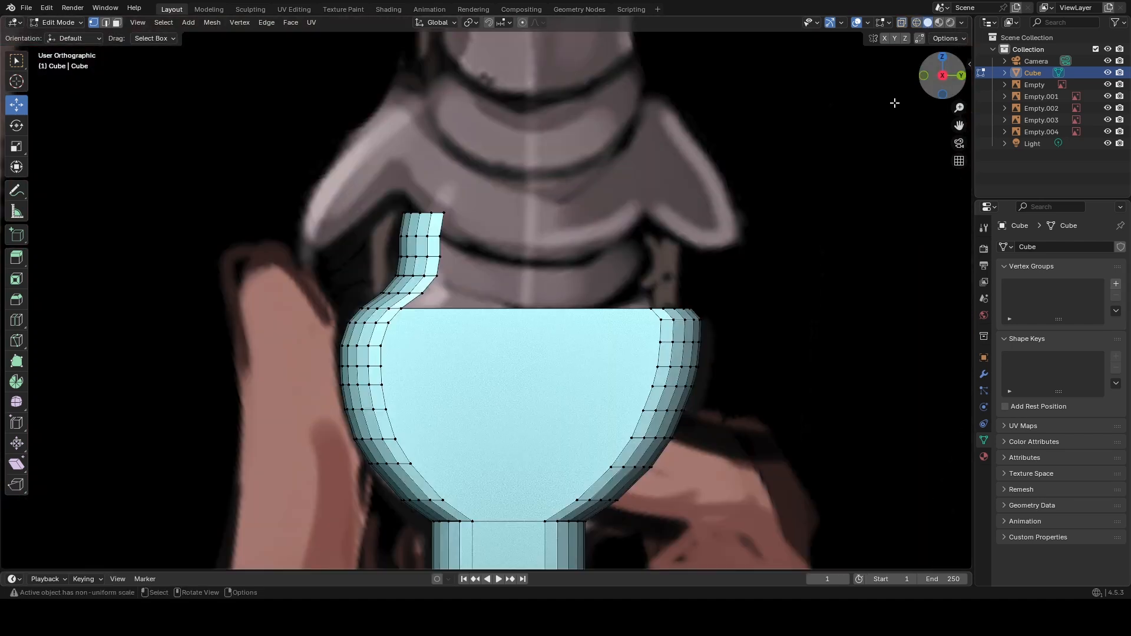
scroll(742, 186, down, 1)
scroll(713, 243, down, 8)
scroll(673, 298, up, 8)
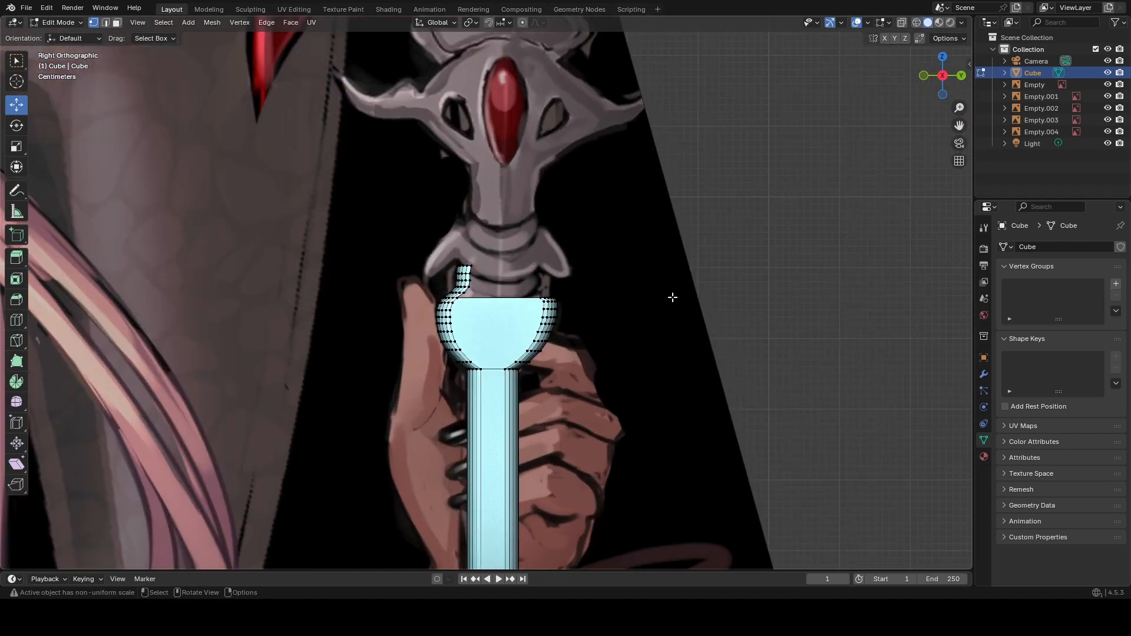
scroll(673, 298, up, 2)
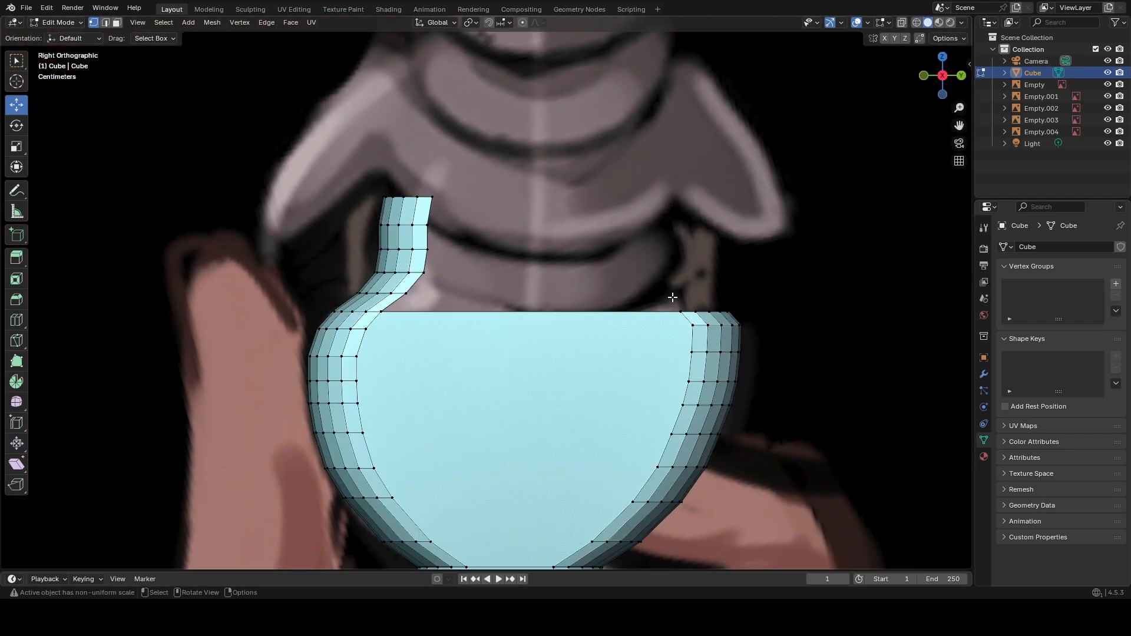
Try to adjust the height of the neck strip's second-highest vertex row, and undo the change.
alt+click(371, 223)
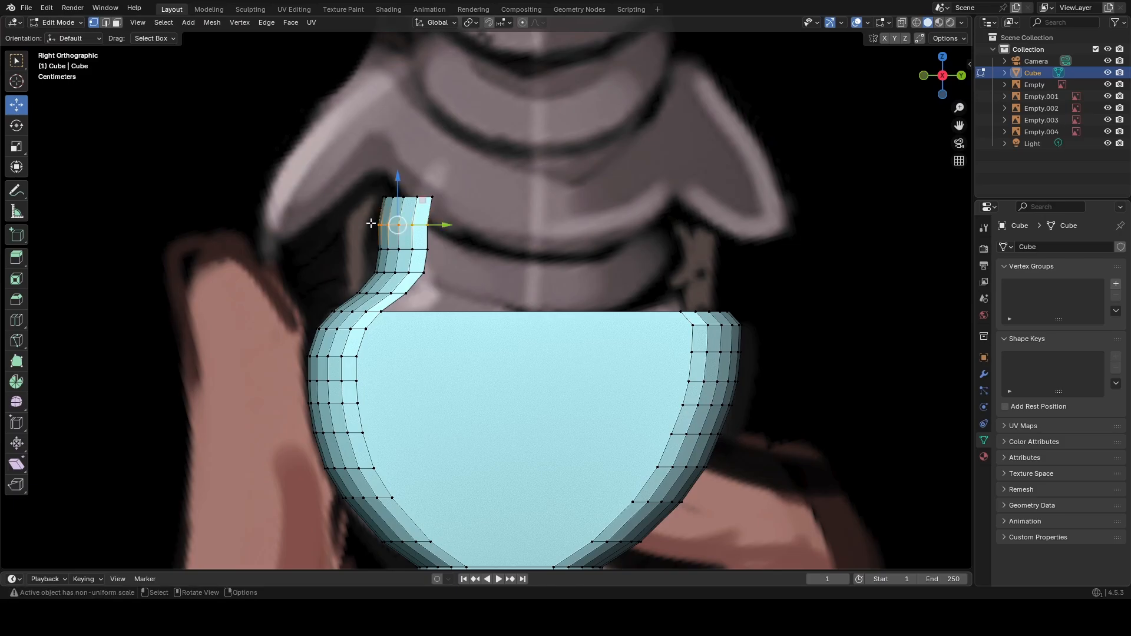
drag(400, 195, 400, 198)
click(541, 256)
key(ctrl+z)
key(ctrl+z)
key(ctrl+z)
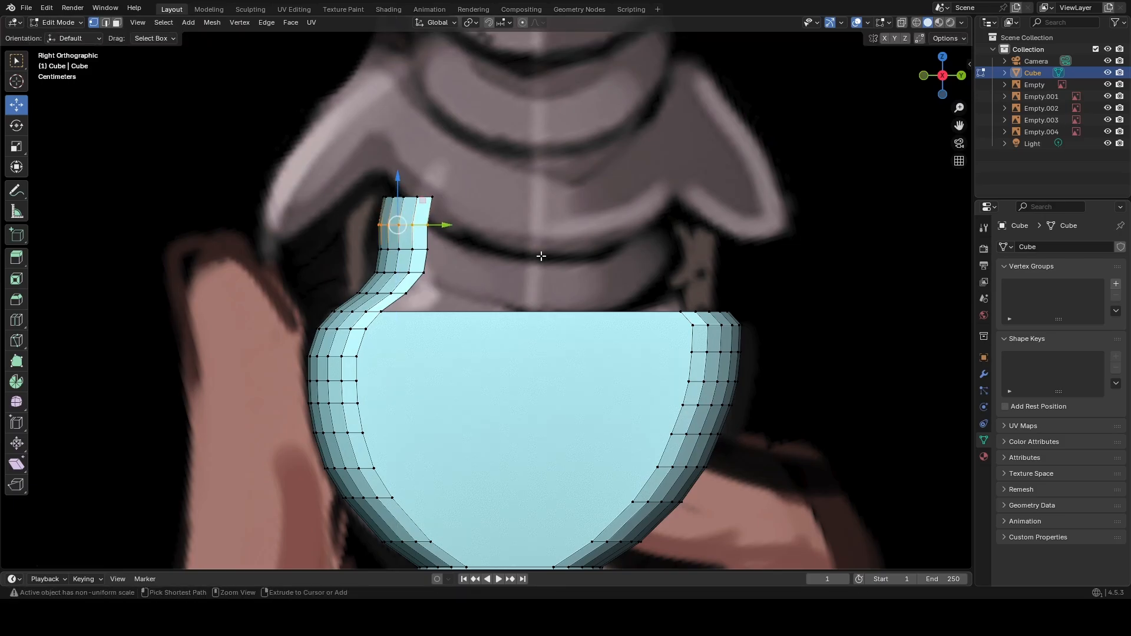
Hide the spear mesh Cube and examine the drawn collar and neck around the hand in the rotated reference image.
scroll(541, 257, down, 12)
scroll(542, 280, up, 6)
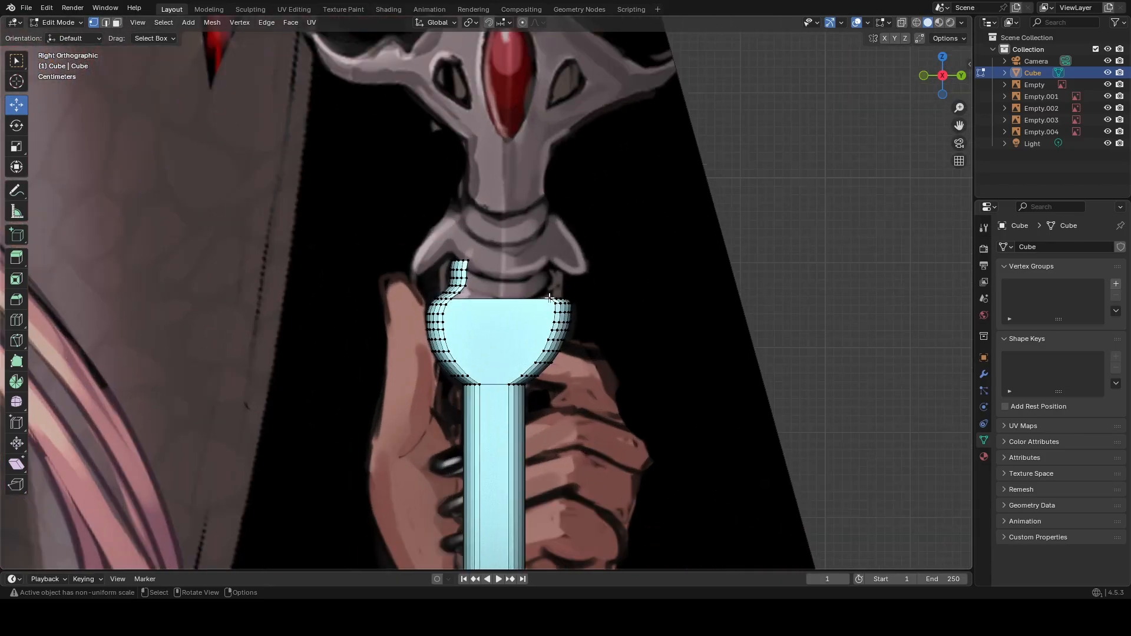
scroll(542, 270, down, 8)
scroll(519, 352, up, 4)
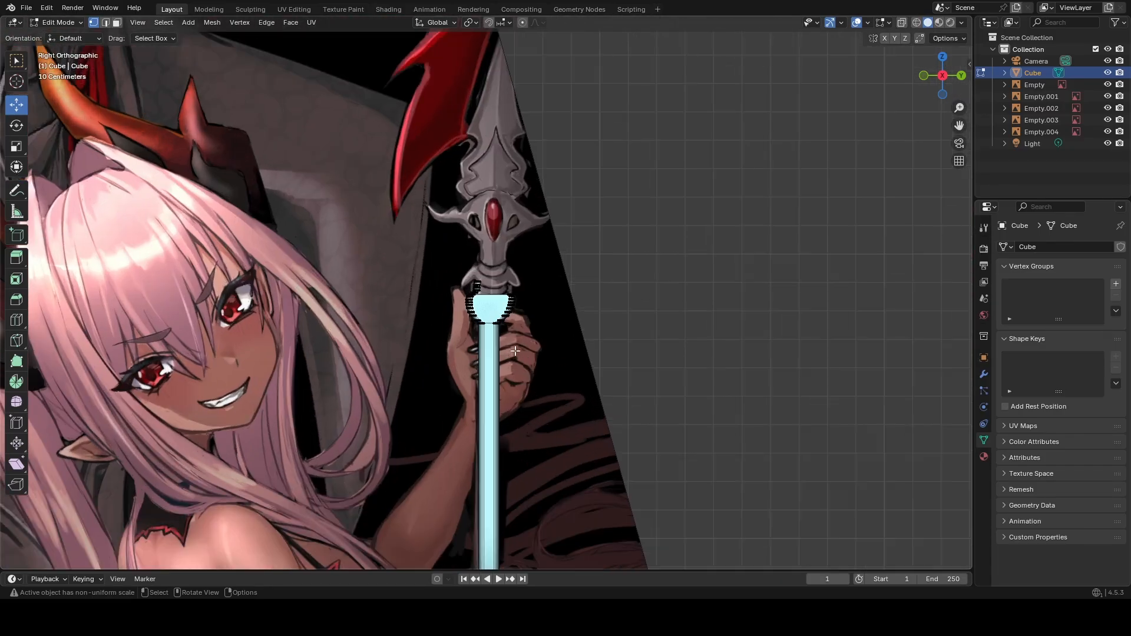
scroll(519, 351, up, 2)
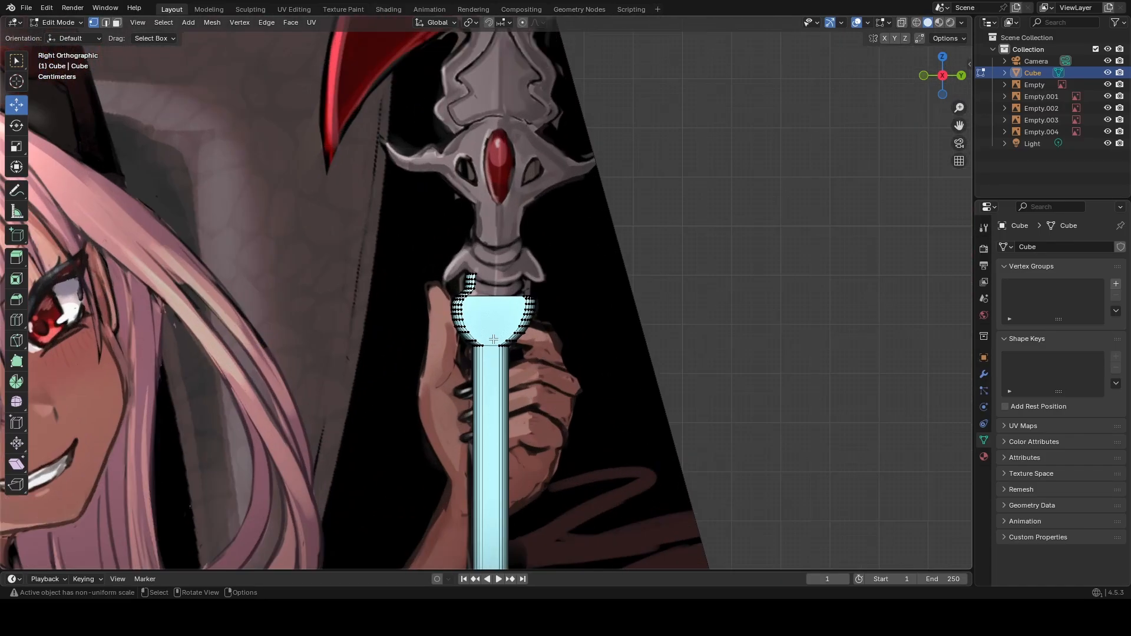
click(1108, 72)
scroll(720, 320, down, 6)
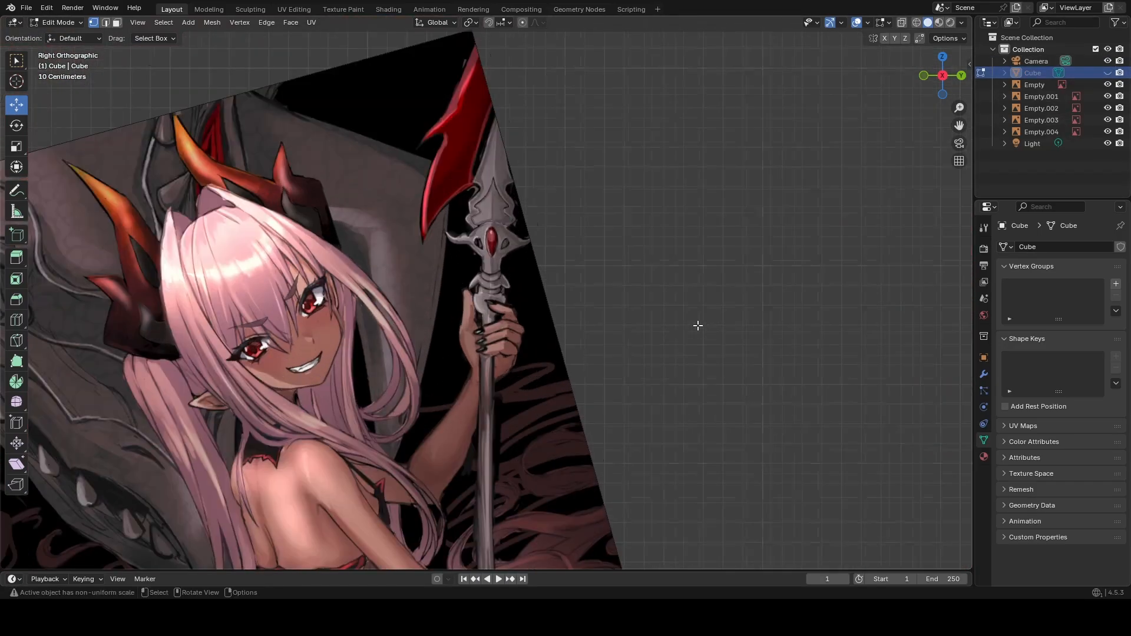
scroll(697, 323, up, 8)
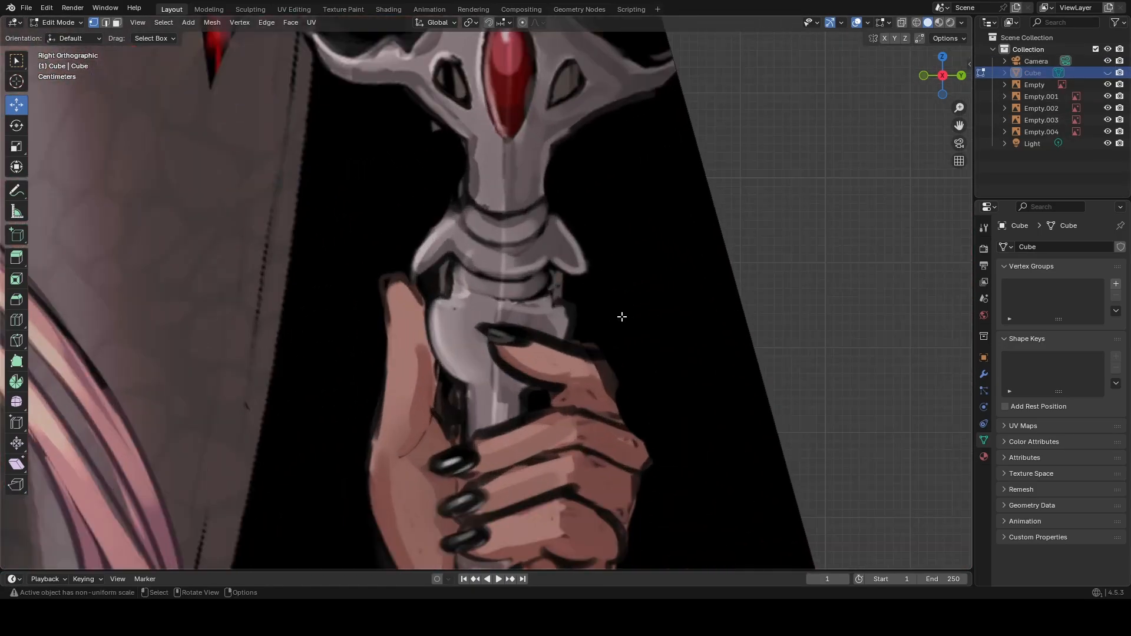
scroll(676, 262, down, 2)
scroll(676, 261, down, 10)
scroll(672, 348, up, 3)
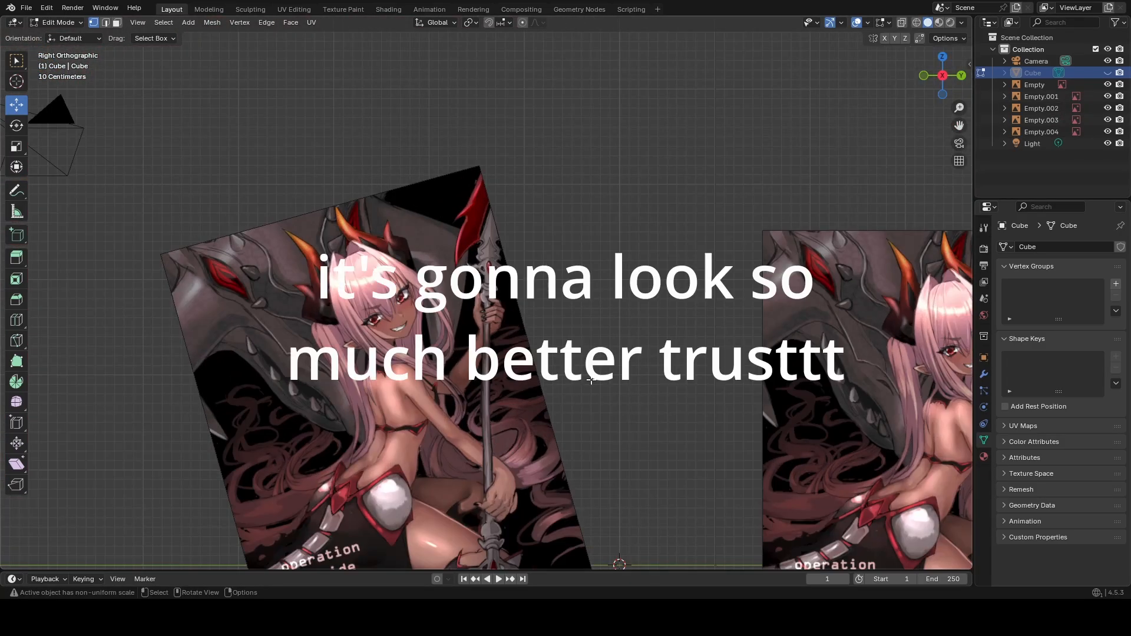
scroll(592, 378, up, 8)
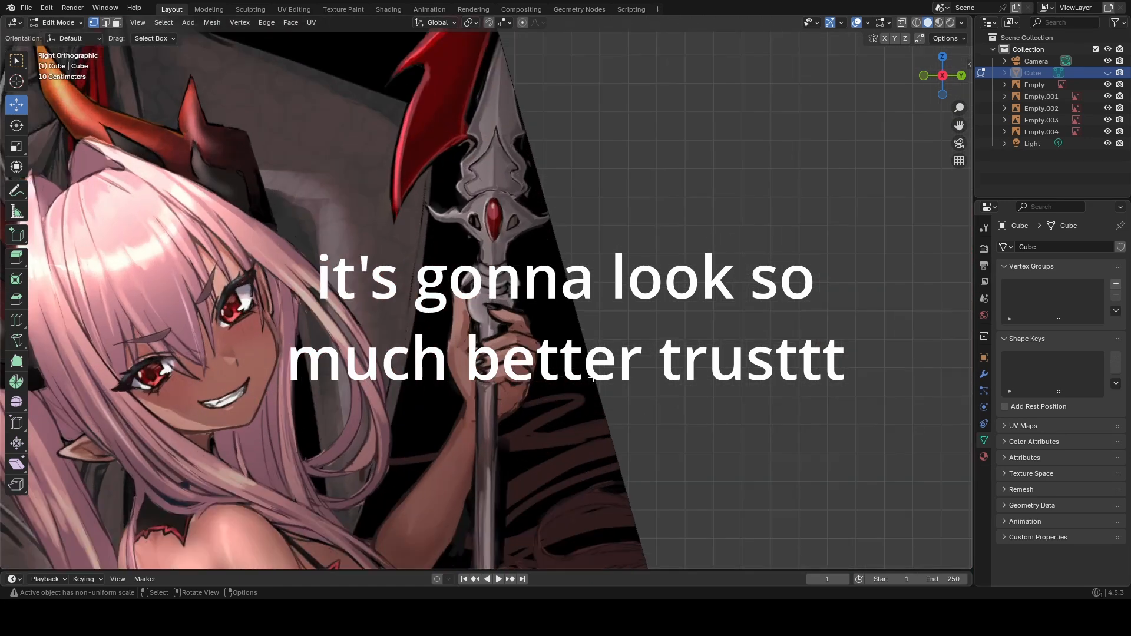
scroll(604, 356, up, 2)
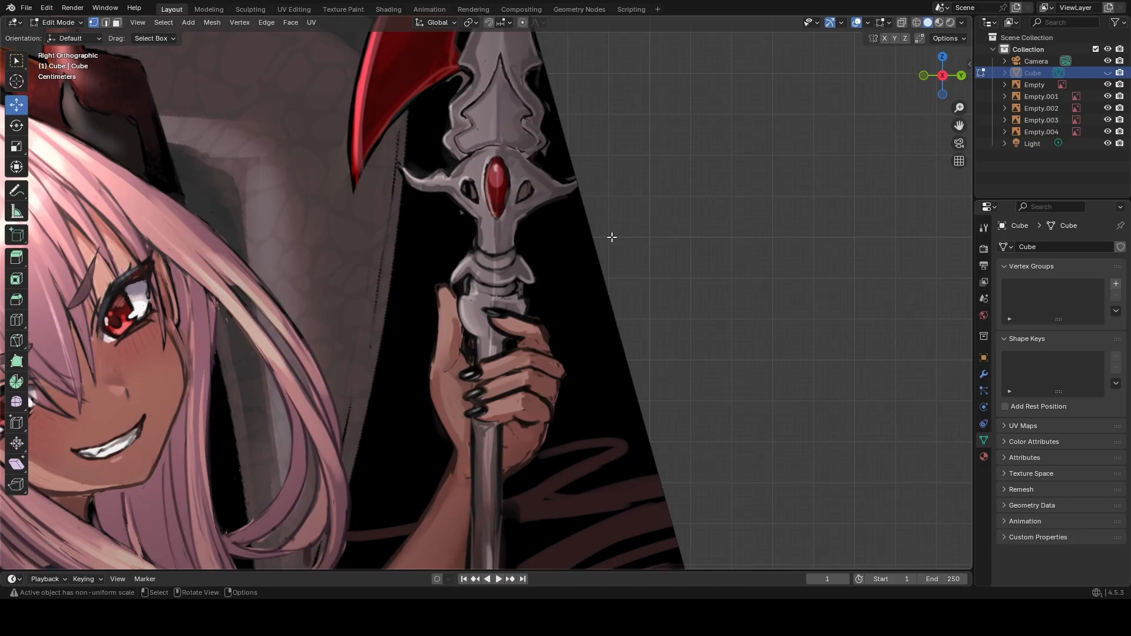
Examine the drawn spearhead, its gem guard and the full length of the spear in the rotated reference image.
shift+middle_drag(613, 240, 609, 391)
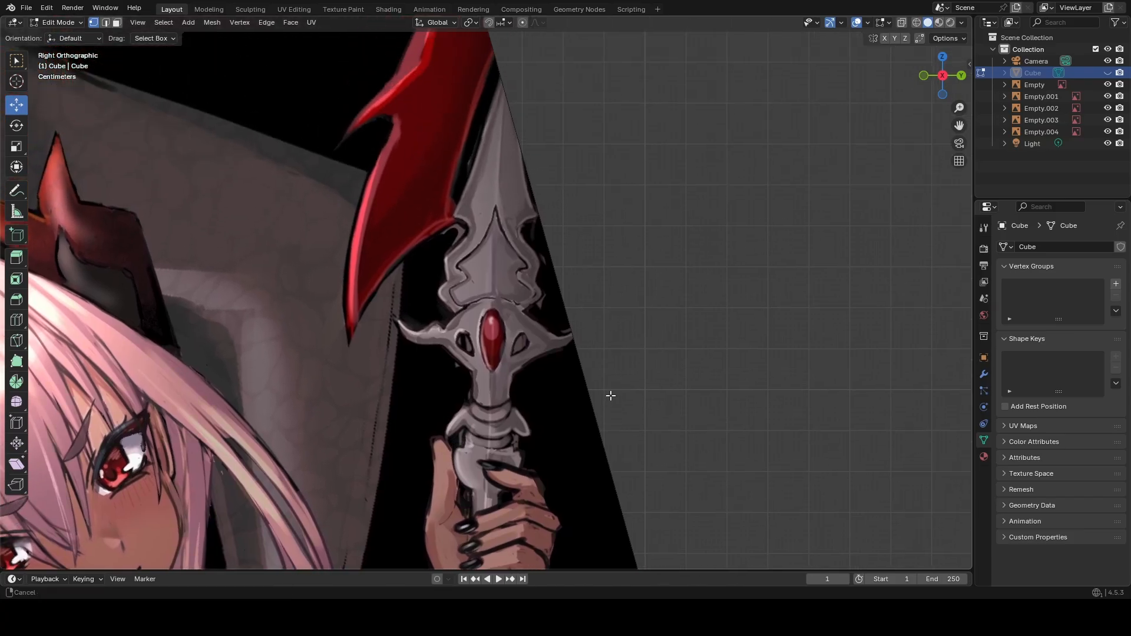
scroll(603, 379, up, 2)
scroll(603, 377, down, 8)
shift+middle_drag(624, 279, 622, 224)
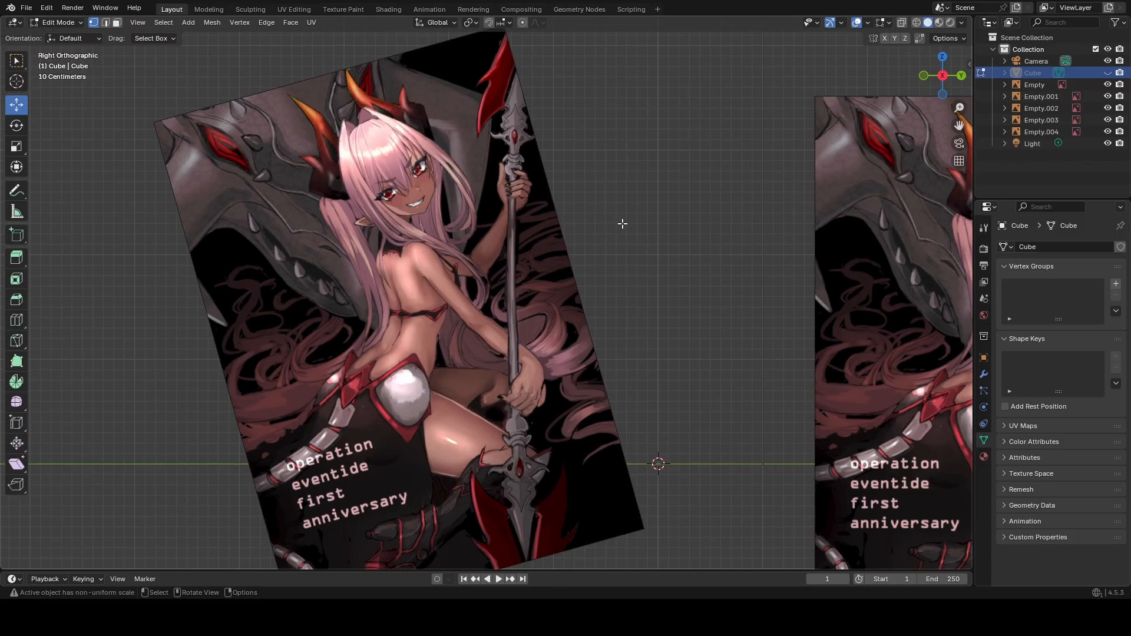
ctrl+middle_drag(607, 196, 559, 333)
scroll(548, 290, up, 3)
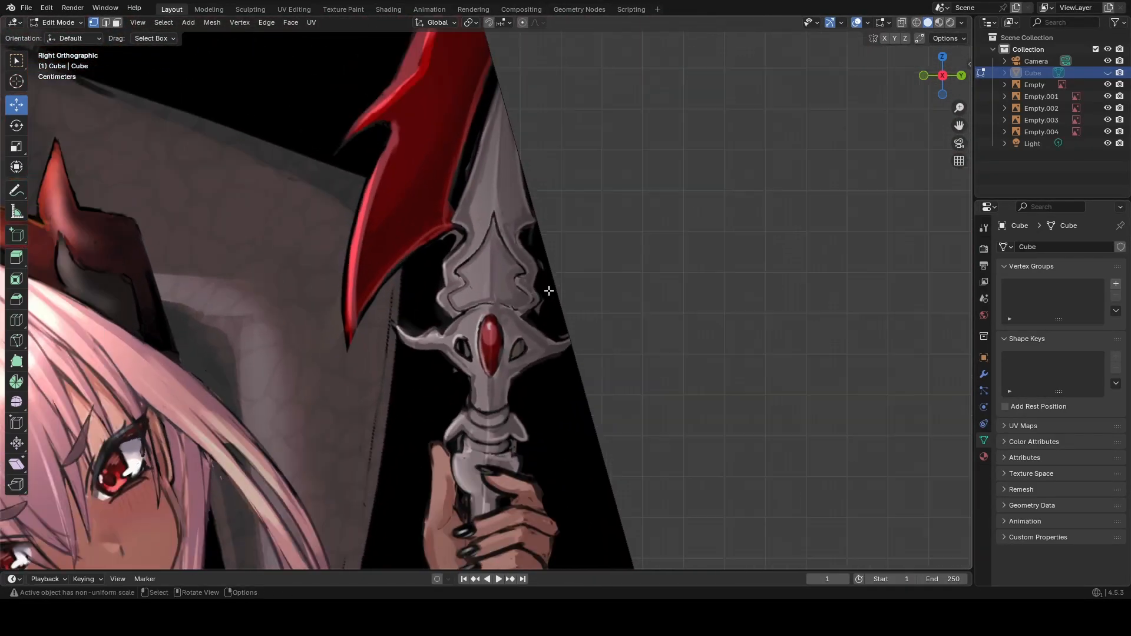
scroll(549, 290, down, 5)
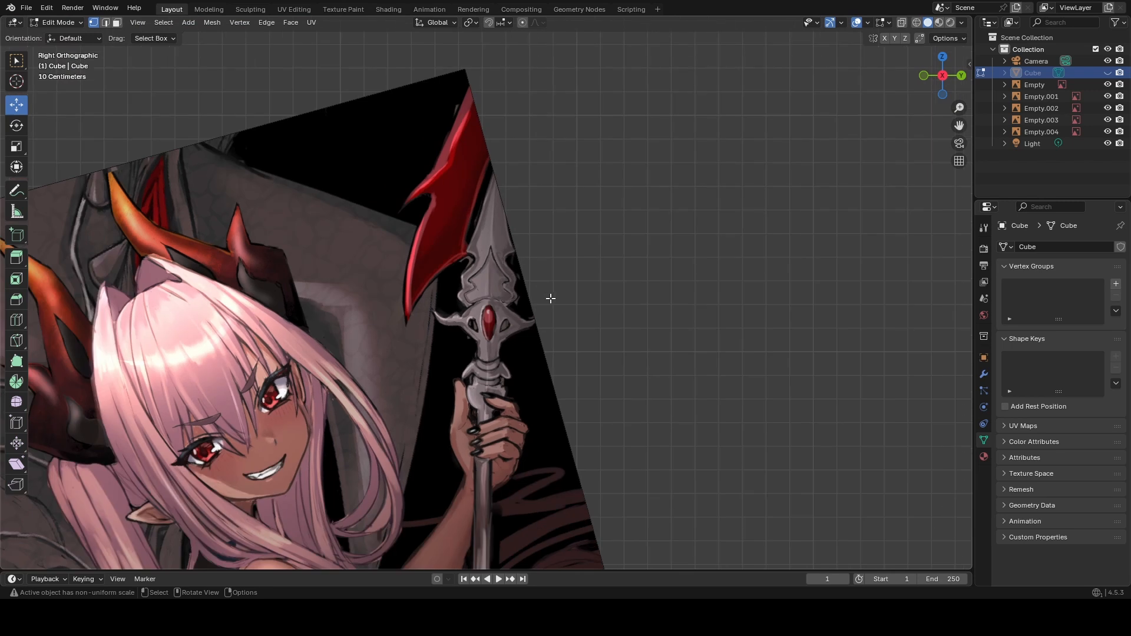
scroll(541, 310, down, 2)
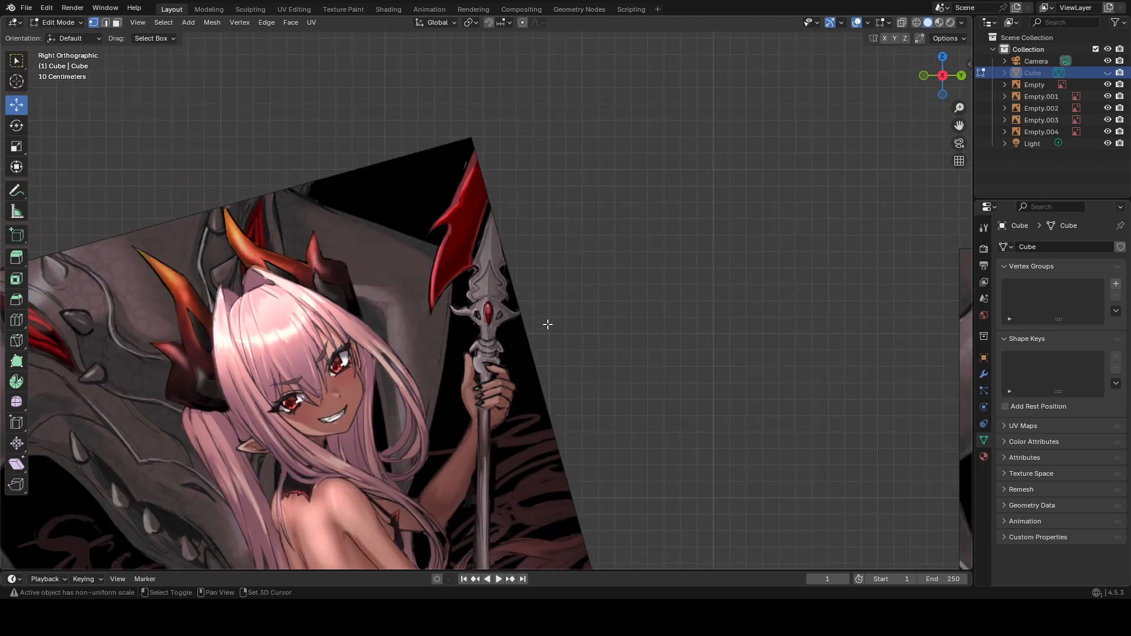
scroll(547, 219, down, 3)
scroll(547, 216, up, 6)
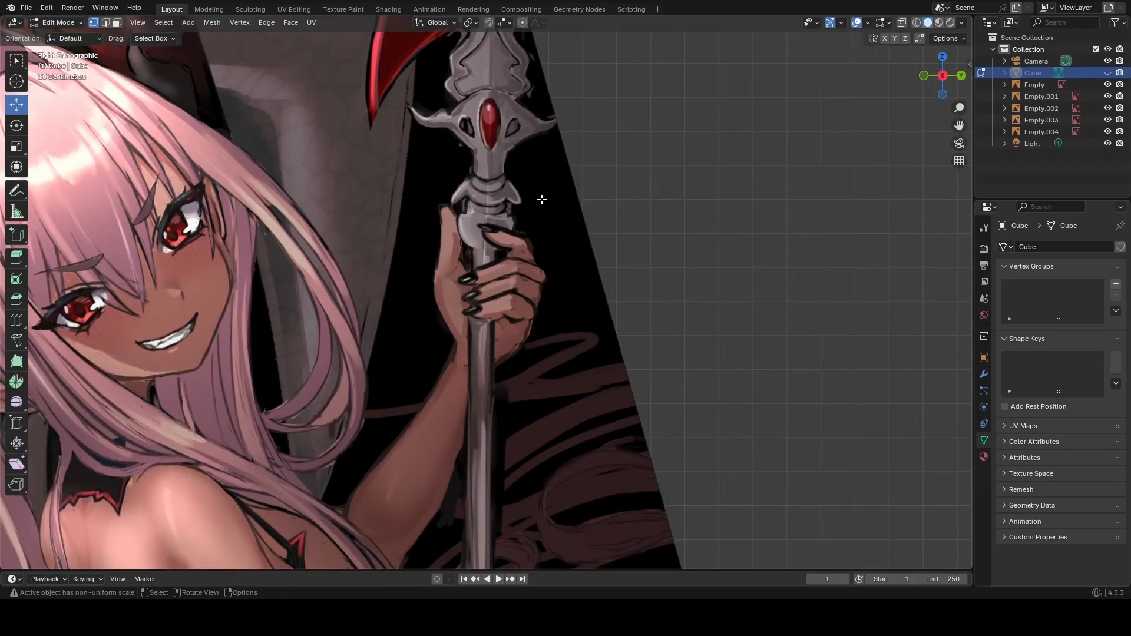
Try to add a cube primitive while the hidden Cube mesh is still in Edit Mode, and check the scene for it.
key(ctrl+v)
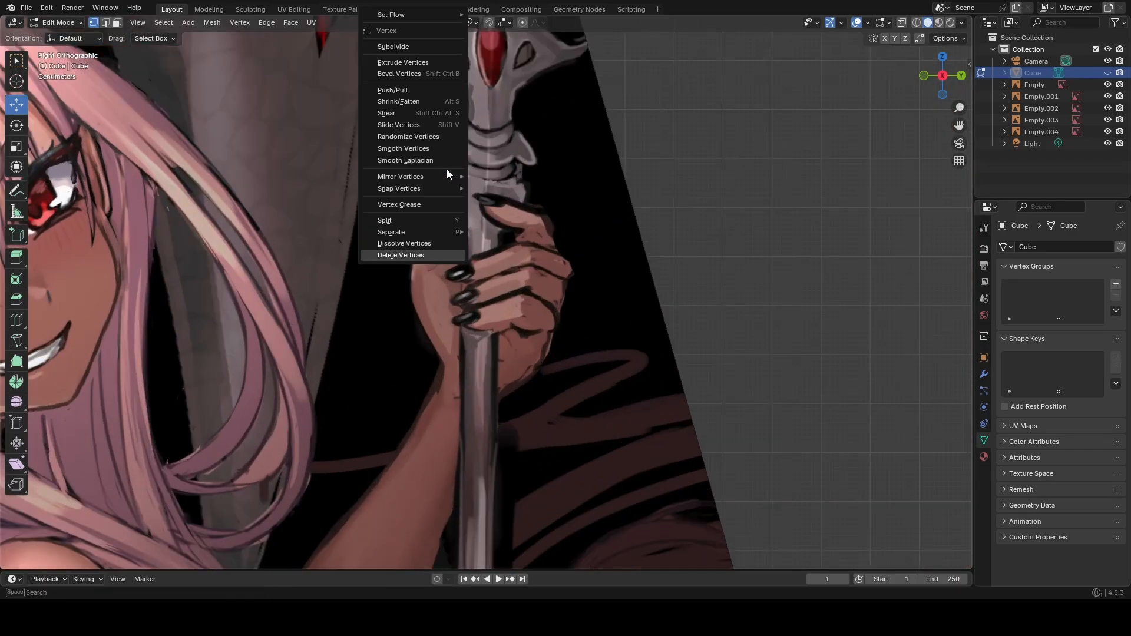
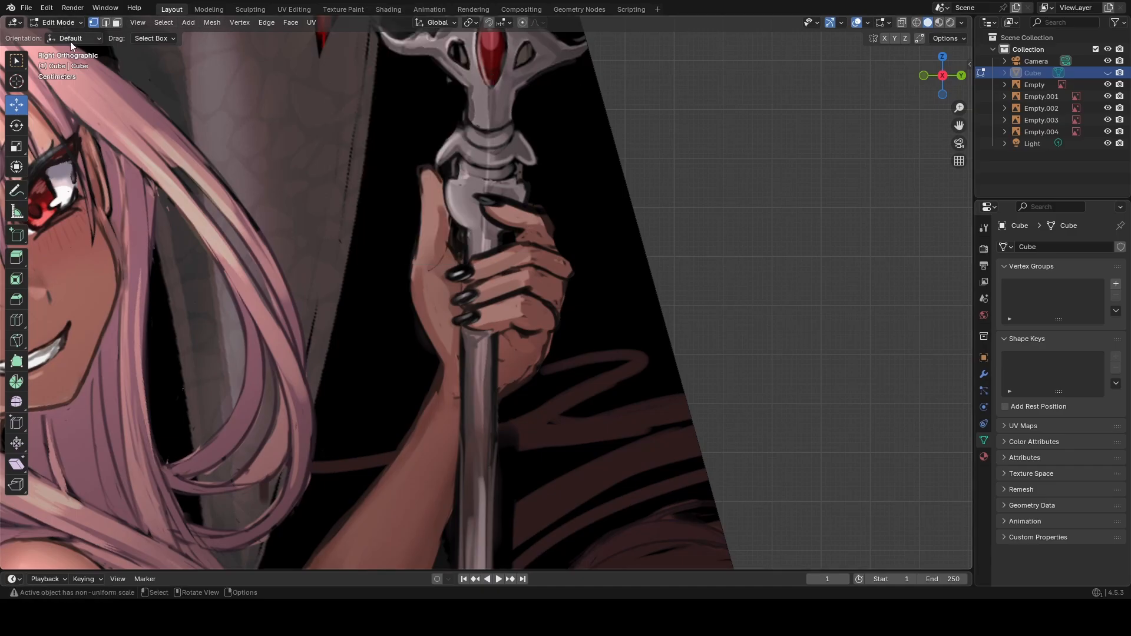
click(189, 23)
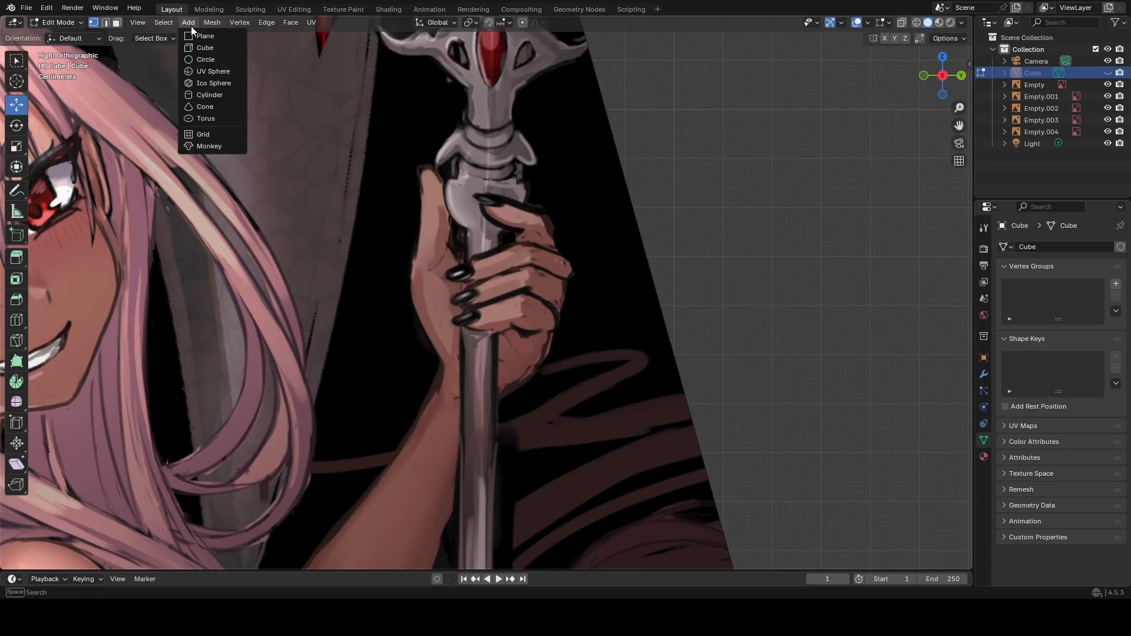
click(207, 47)
scroll(495, 351, down, 10)
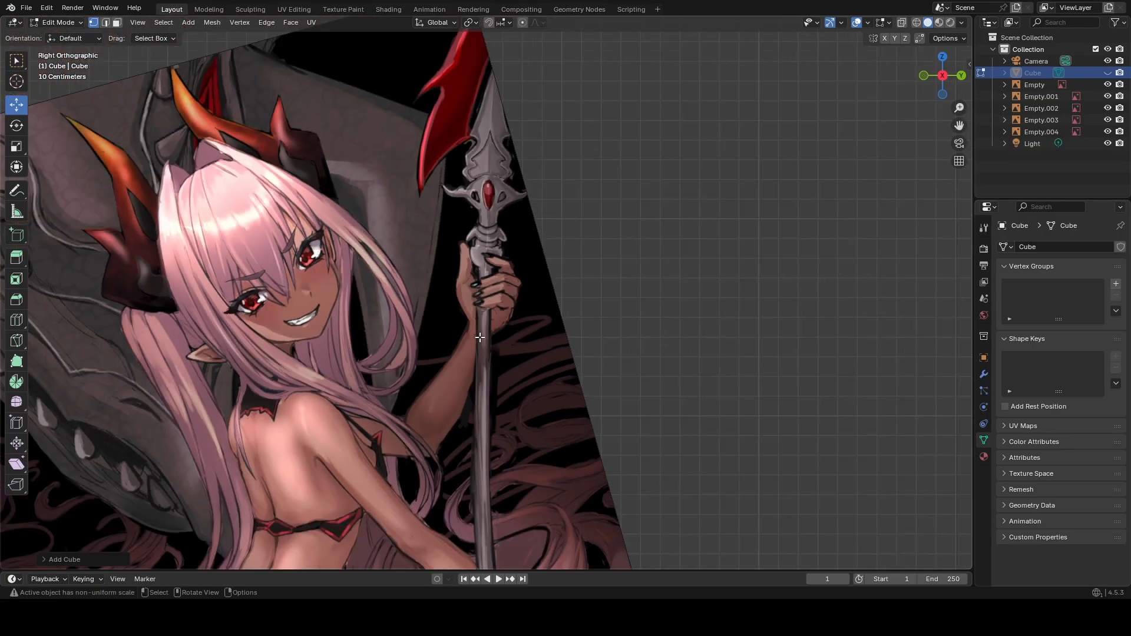
scroll(545, 353, up, 2)
scroll(545, 353, down, 5)
scroll(545, 354, up, 3)
middle_drag(545, 354, 546, 387)
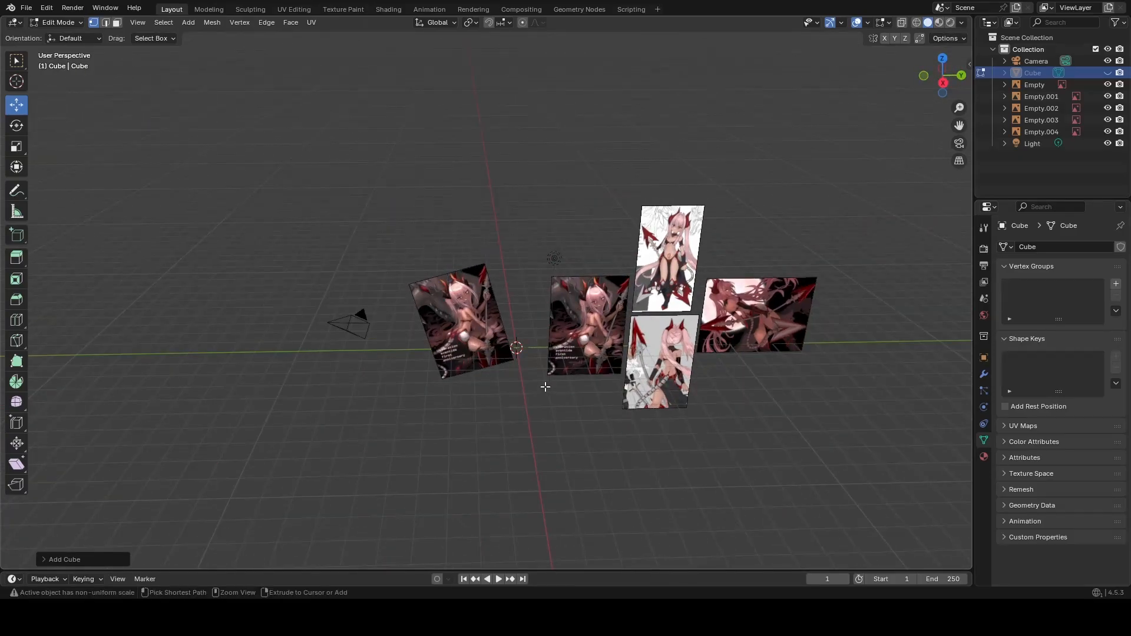
Switch to Object Mode and add a new cube mesh as a separate object.
click(59, 22)
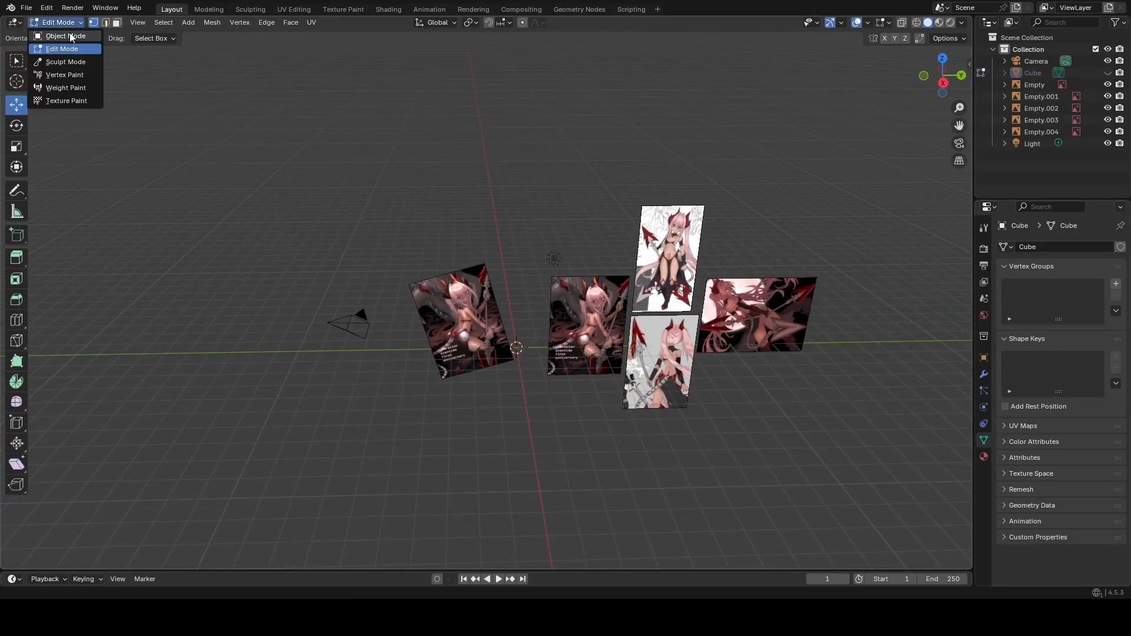
click(59, 34)
click(156, 22)
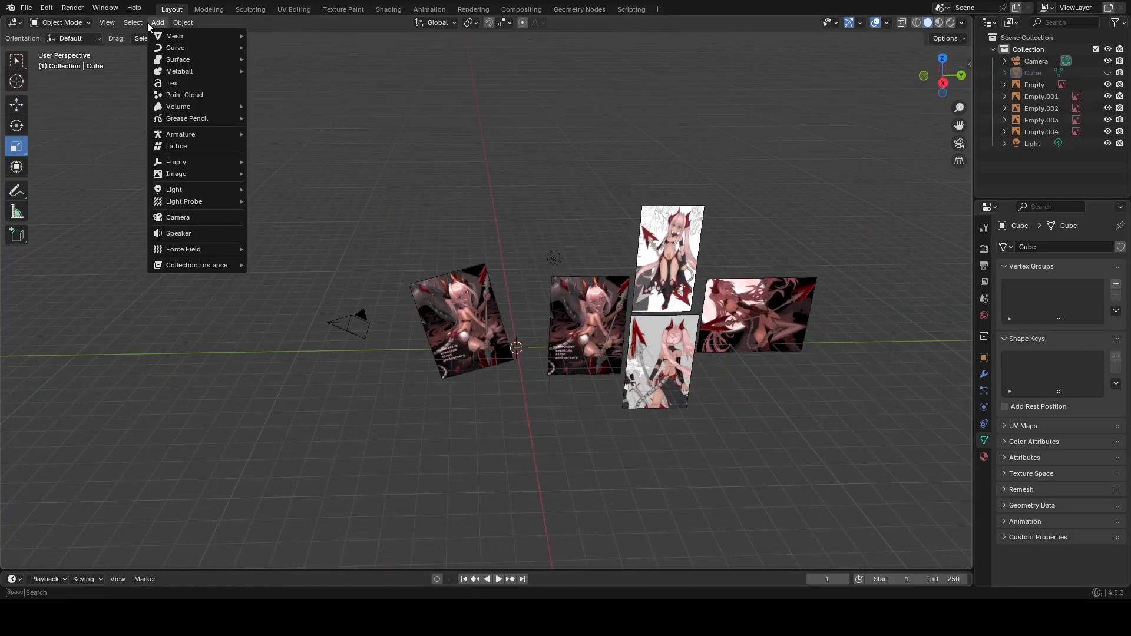
mouse_move(162, 34)
click(289, 51)
scroll(516, 291, up, 4)
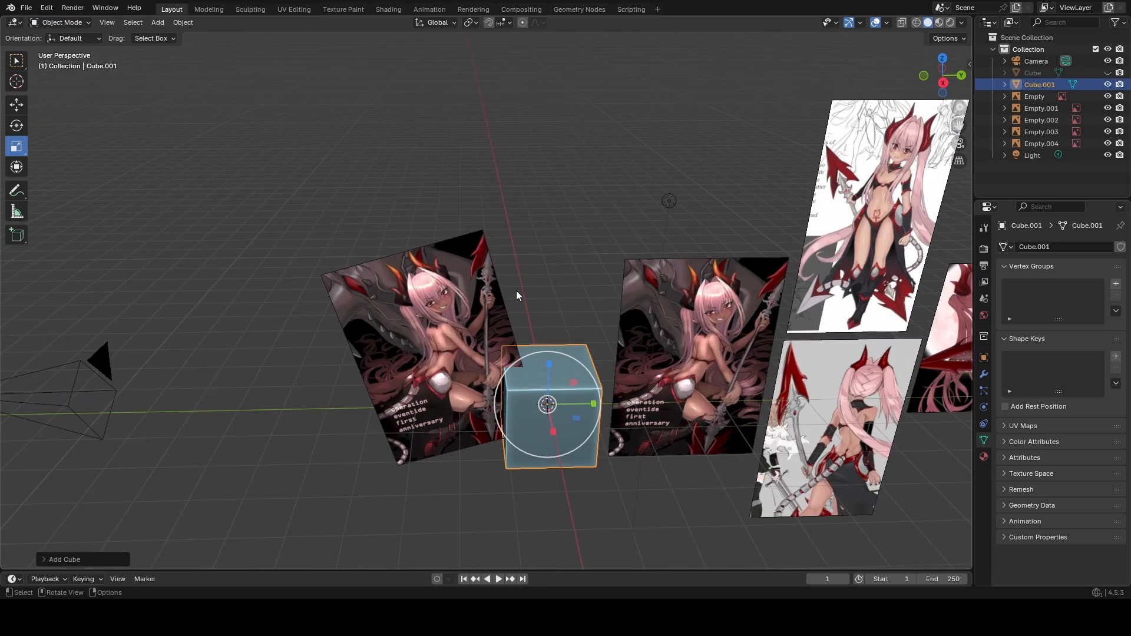
Move the new cube in the right view along Y and Z until it sits over the spear shaft in the rotated reference image.
click(943, 83)
scroll(495, 312, down, 2)
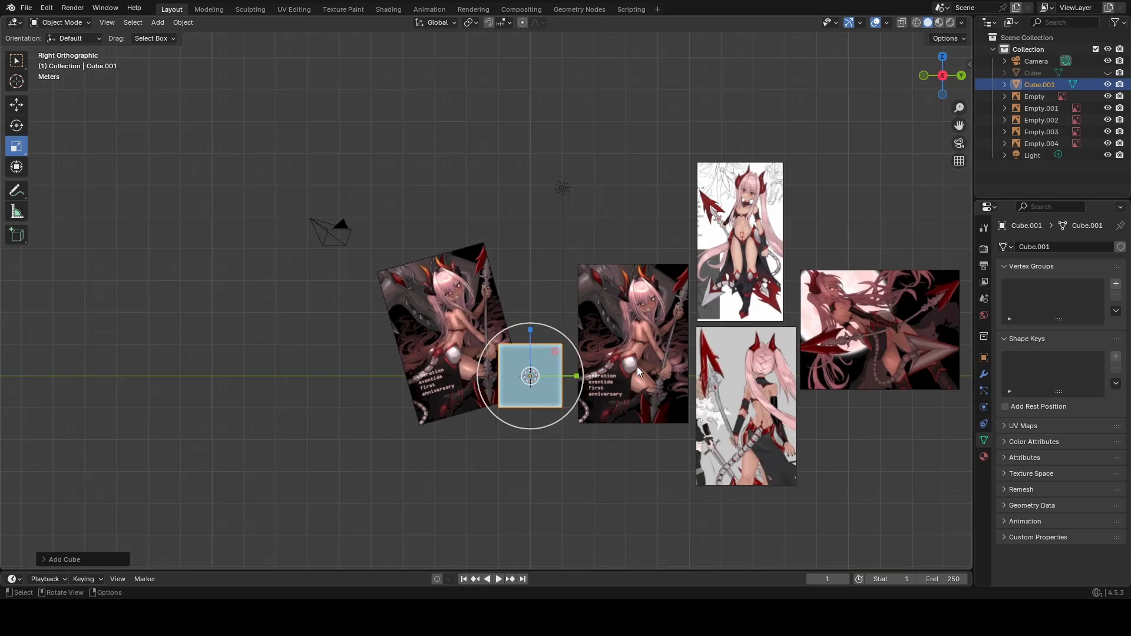
scroll(632, 471, up, 5)
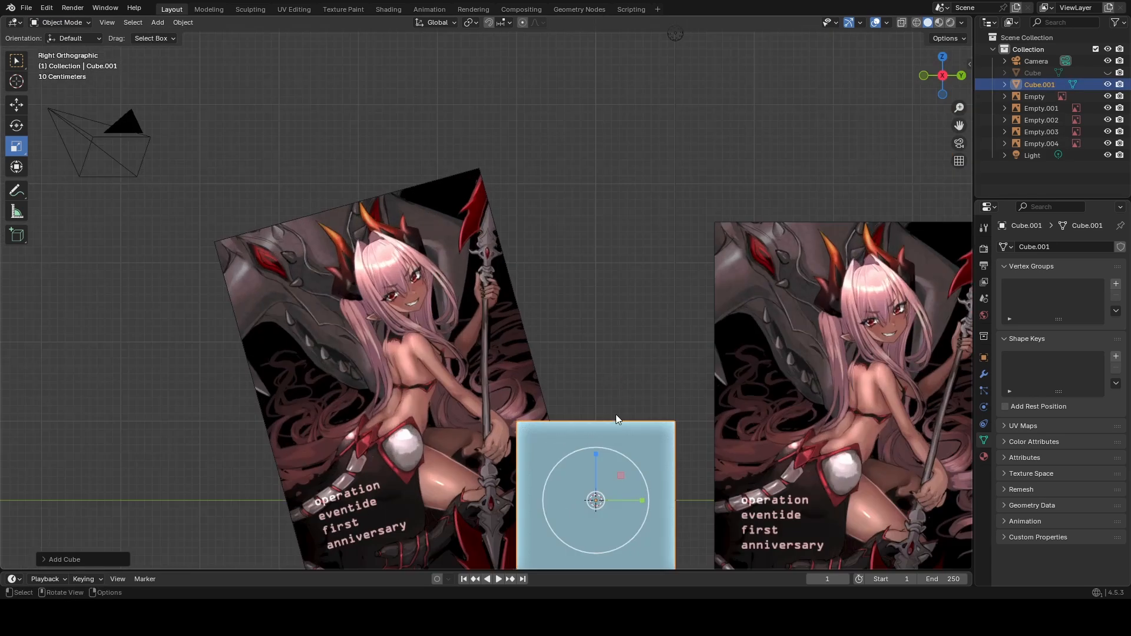
click(17, 105)
drag(644, 502, 508, 502)
drag(474, 450, 477, 317)
drag(507, 371, 549, 371)
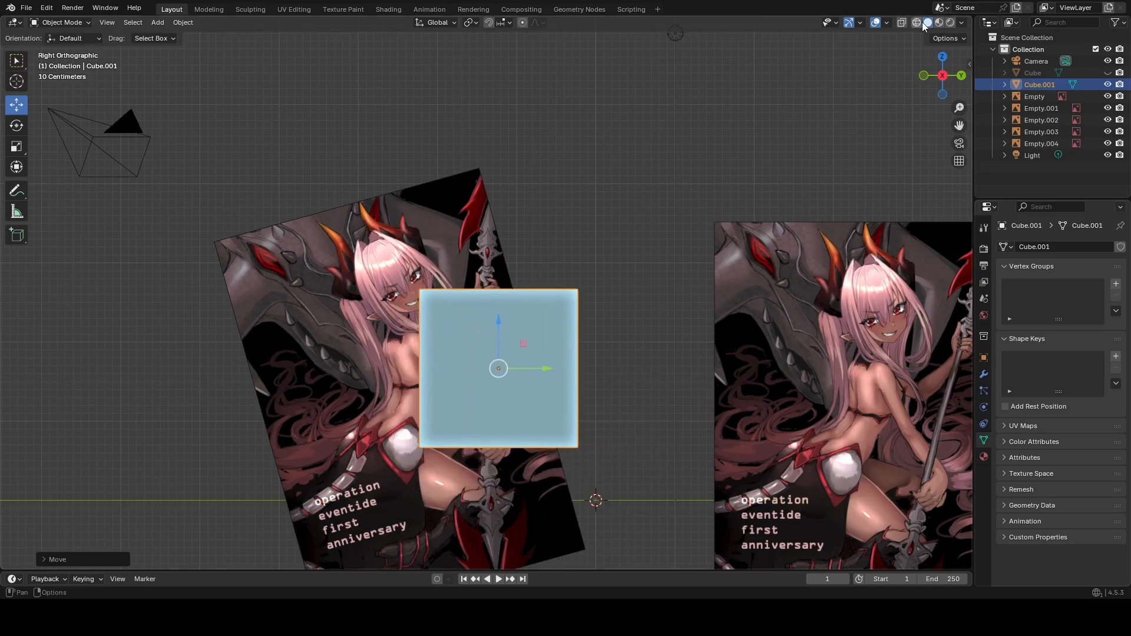
In wireframe Edit Mode, dissolve the vertices on the new cube's +Y side.
click(917, 23)
drag(585, 519, 528, 152)
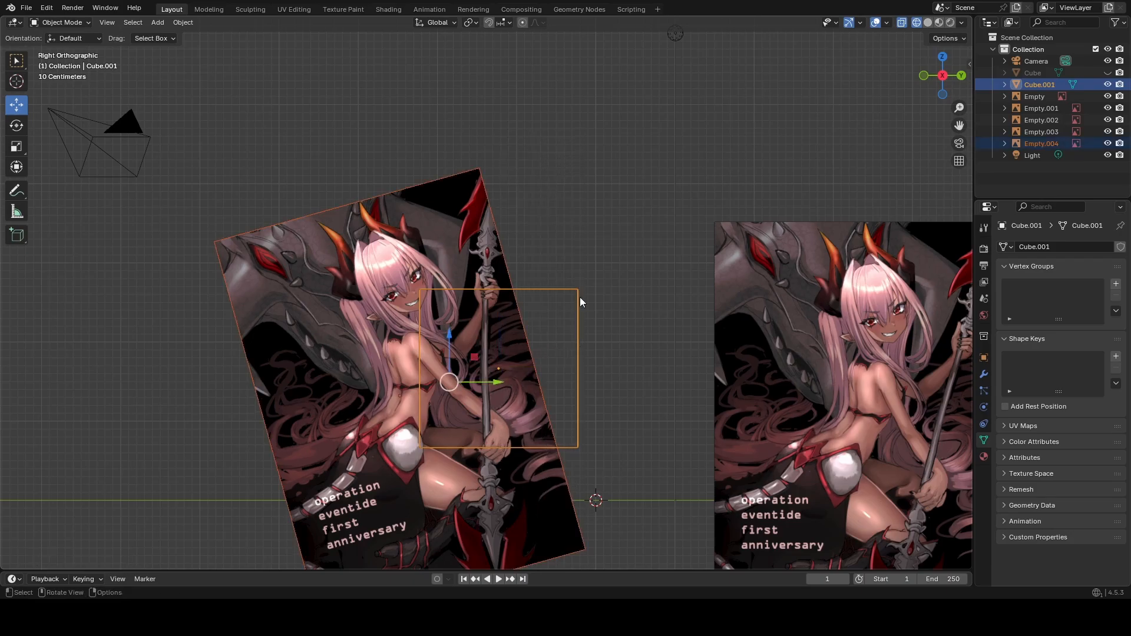
click(573, 291)
click(83, 23)
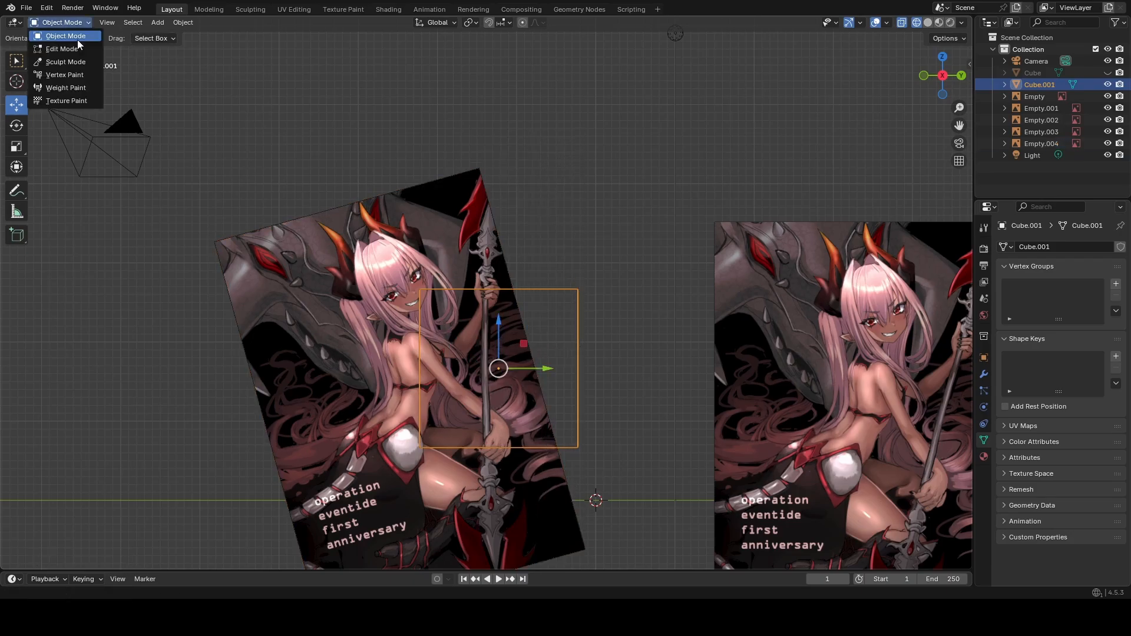
click(79, 45)
drag(603, 490, 535, 227)
right_click(568, 309)
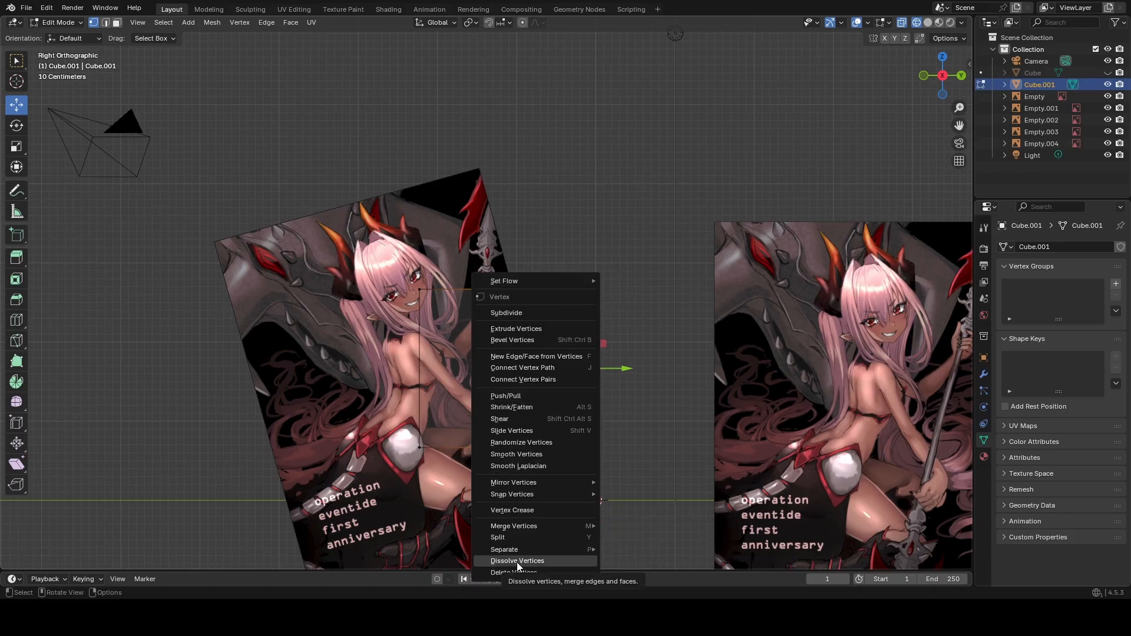
click(516, 563)
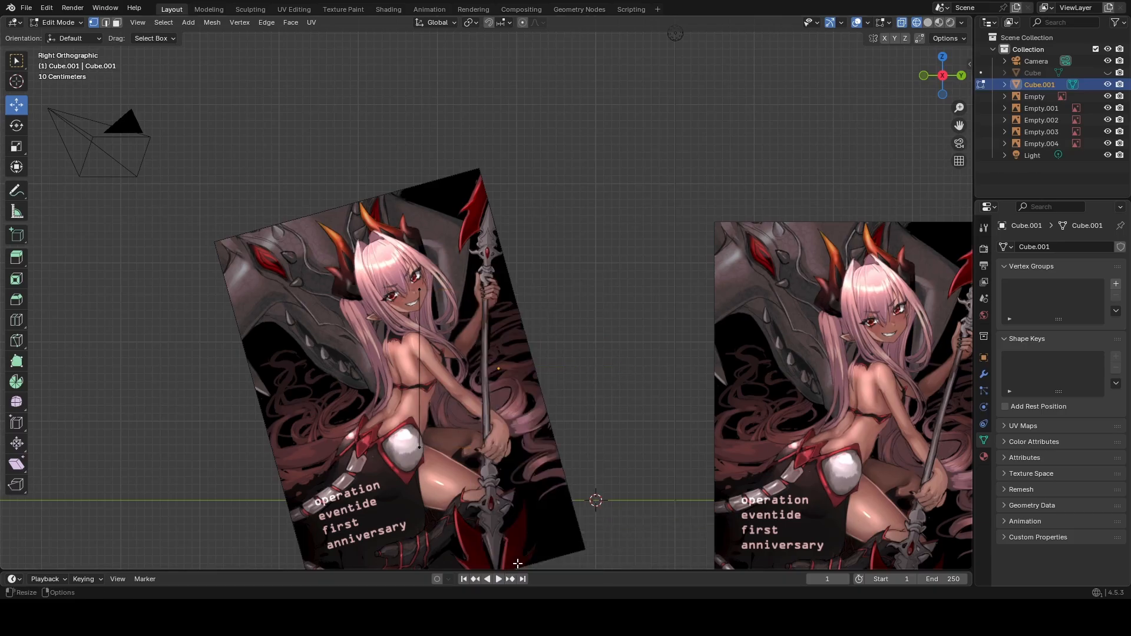
Select the remaining vertices of Cube.001 and move them along Y and Z onto the -Y edge of the spear shaft.
key(b)
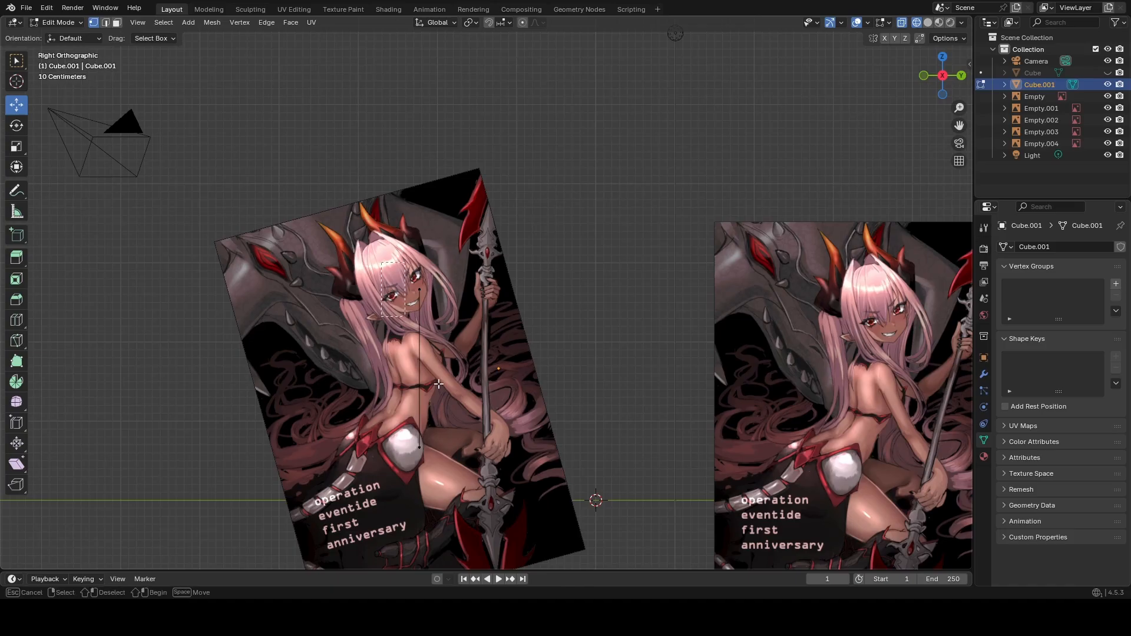
drag(439, 384, 461, 501)
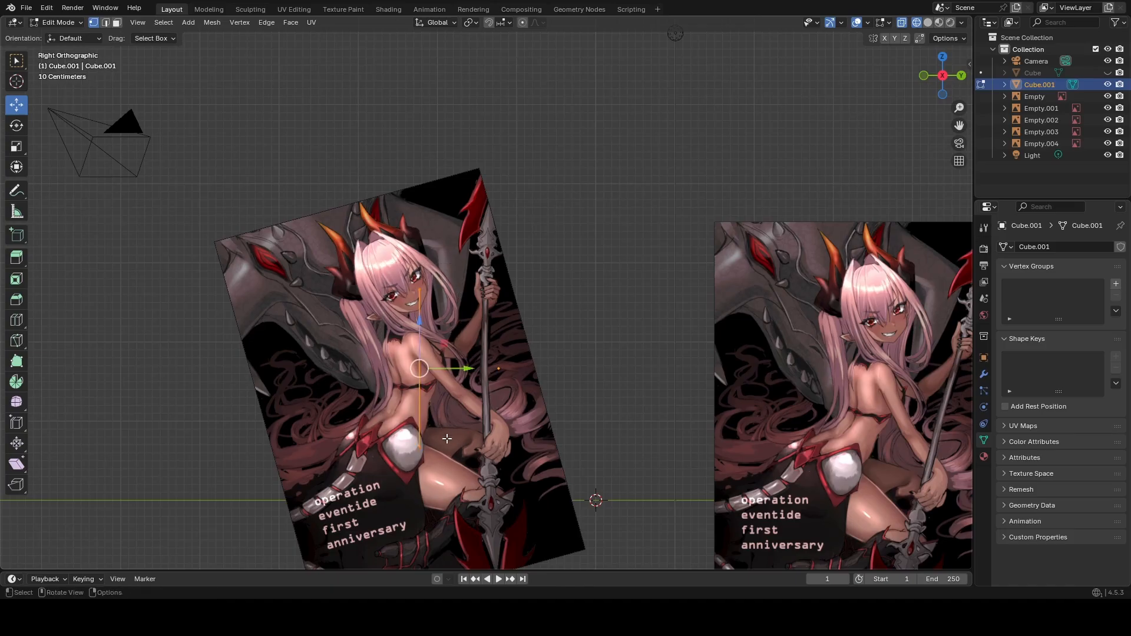
scroll(443, 432, up, 3)
drag(417, 424, 535, 431)
drag(481, 389, 486, 380)
scroll(486, 379, up, 5)
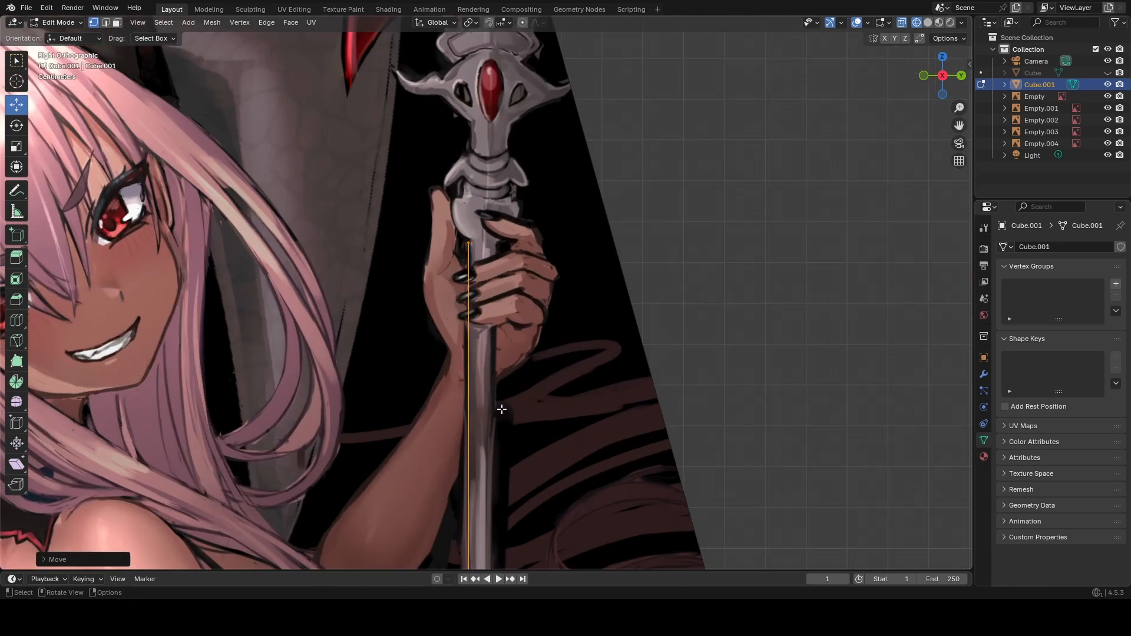
Fine-tune the selected vertices along Z and Y so their line follows the shaft's -Y edge in the reference image.
scroll(502, 410, down, 1)
shift+middle_drag(519, 420, 514, 329)
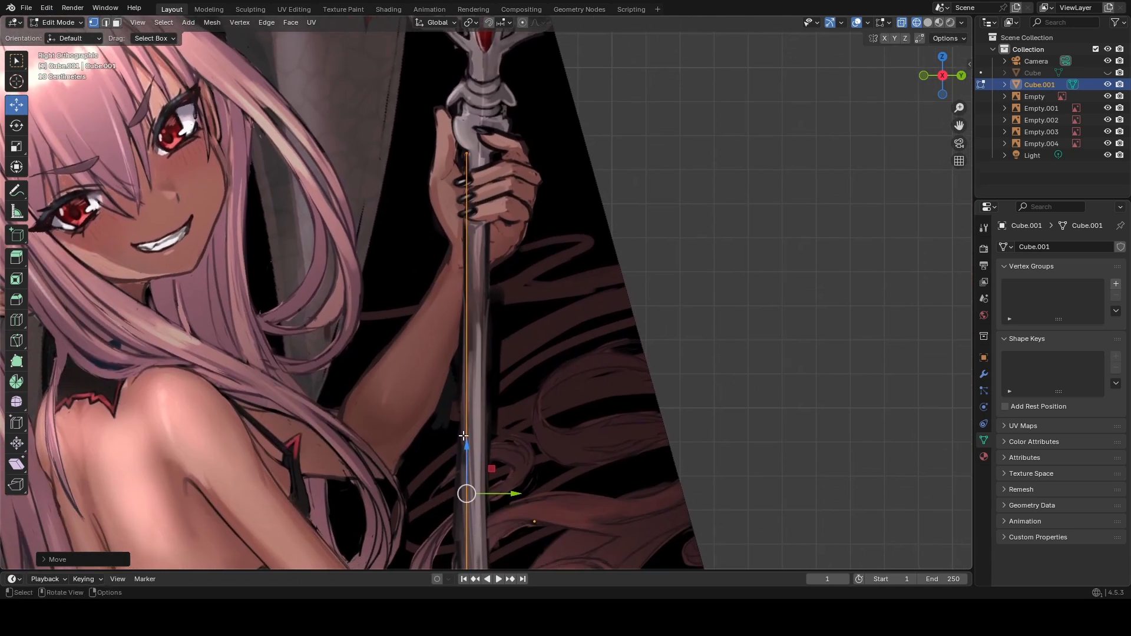
drag(470, 464, 472, 452)
drag(511, 499, 513, 501)
click(514, 501)
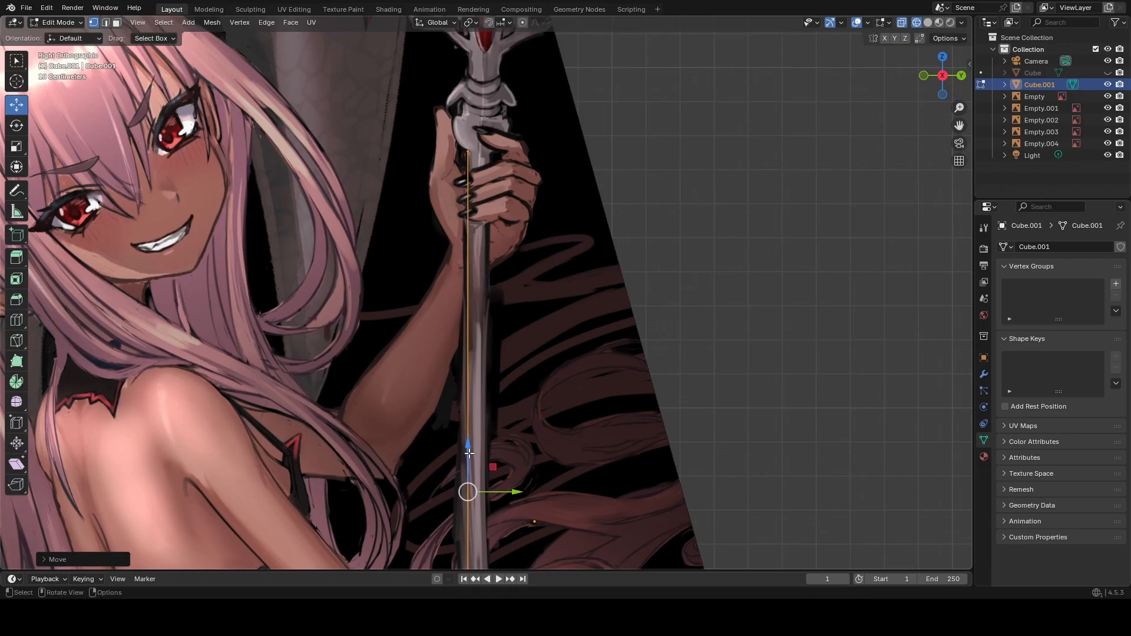
scroll(468, 452, down, 4)
scroll(467, 452, down, 5)
scroll(524, 447, up, 6)
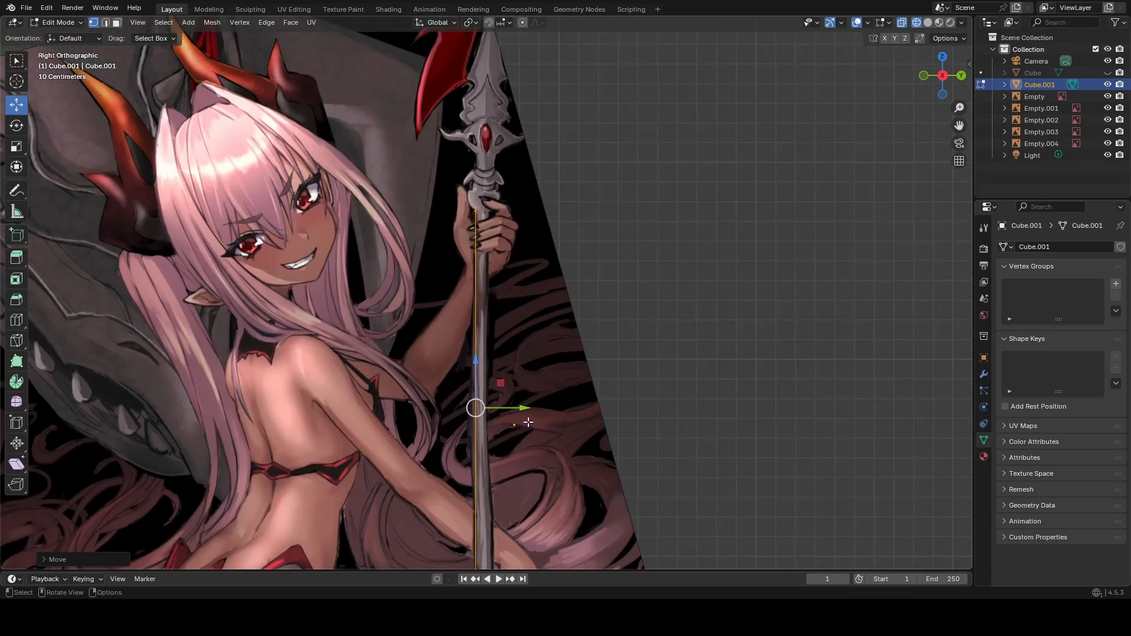
In Object Mode, select the tilted reference image Empty.004 and rotate it slightly in the right view to straighten the spear shaft.
click(534, 356)
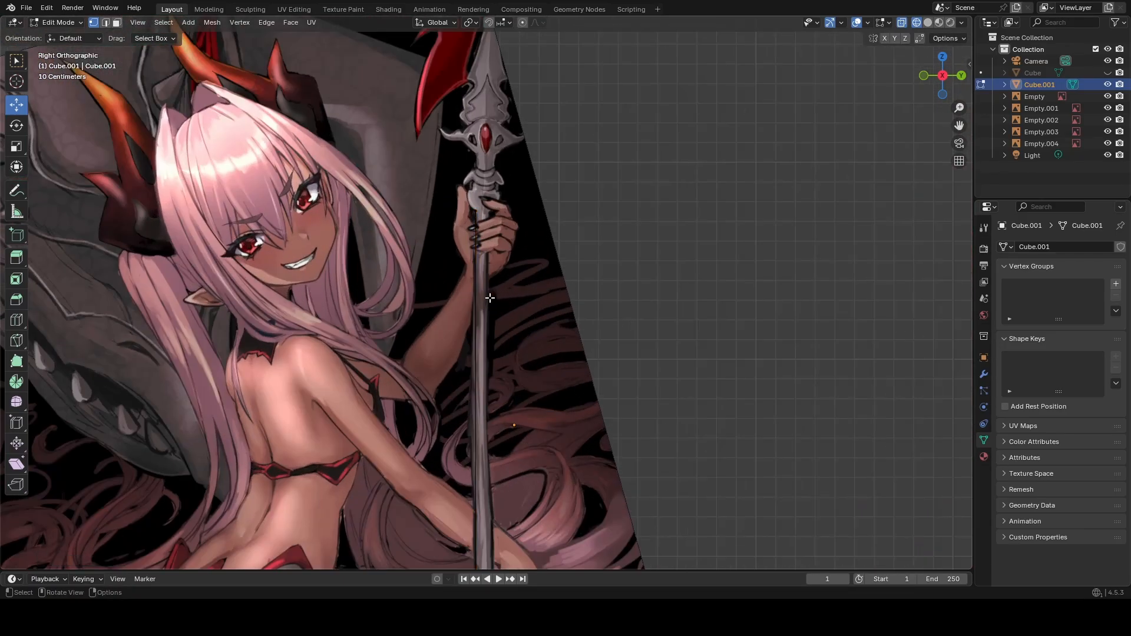
click(57, 22)
click(61, 36)
click(515, 238)
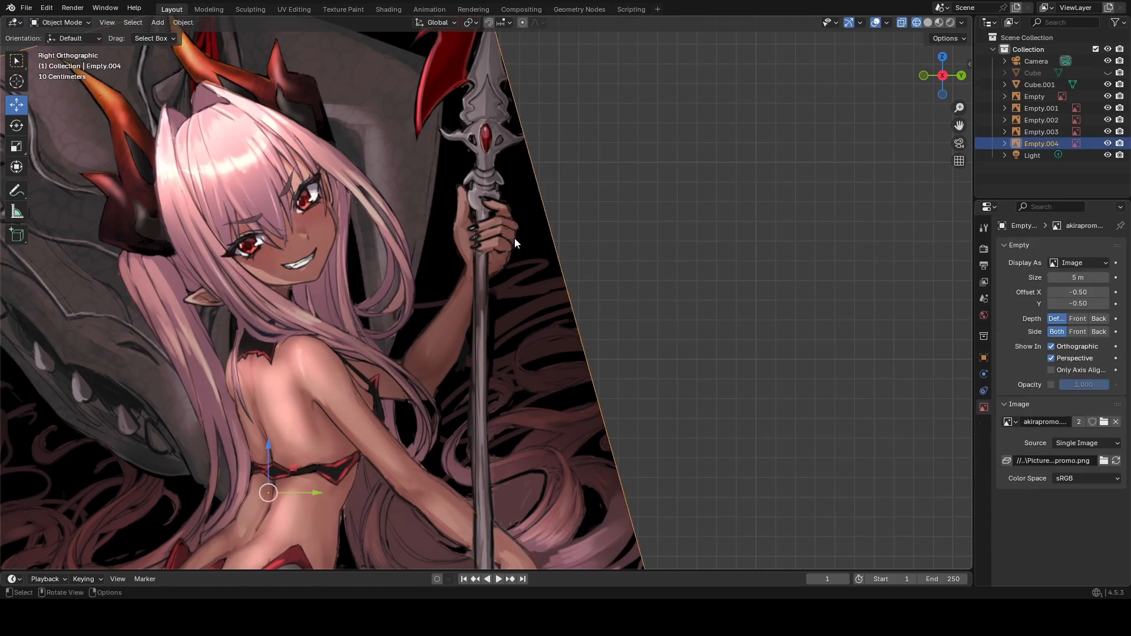
click(17, 128)
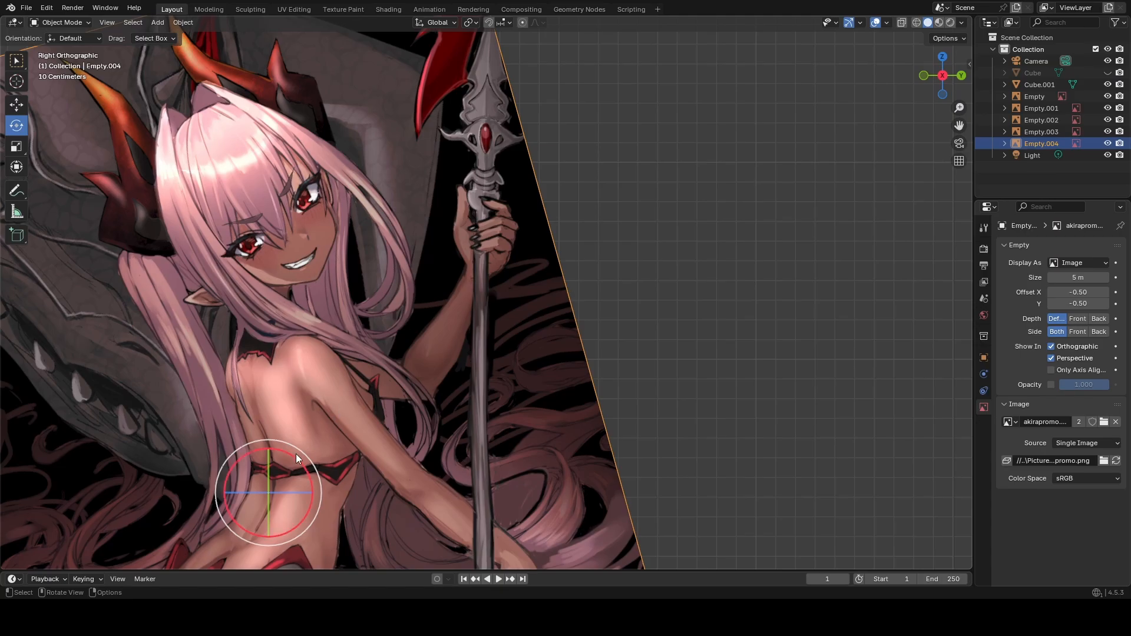
mouse_move(295, 458)
mouse_down()
mouse_move(303, 466)
mouse_move(301, 449)
mouse_up()
click(916, 22)
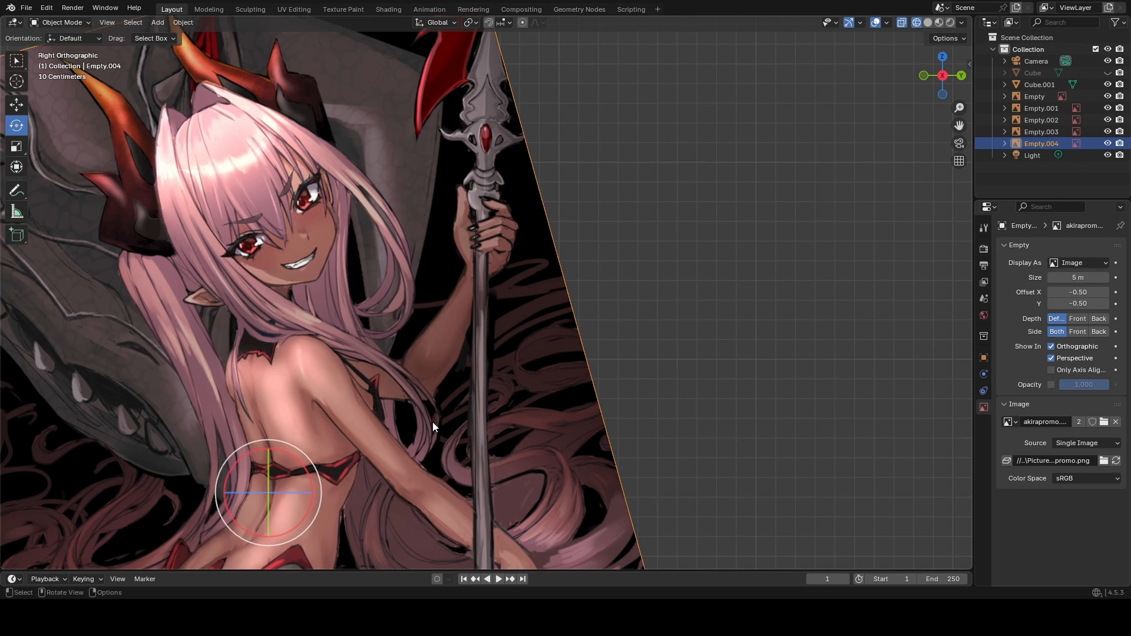
drag(297, 466, 298, 463)
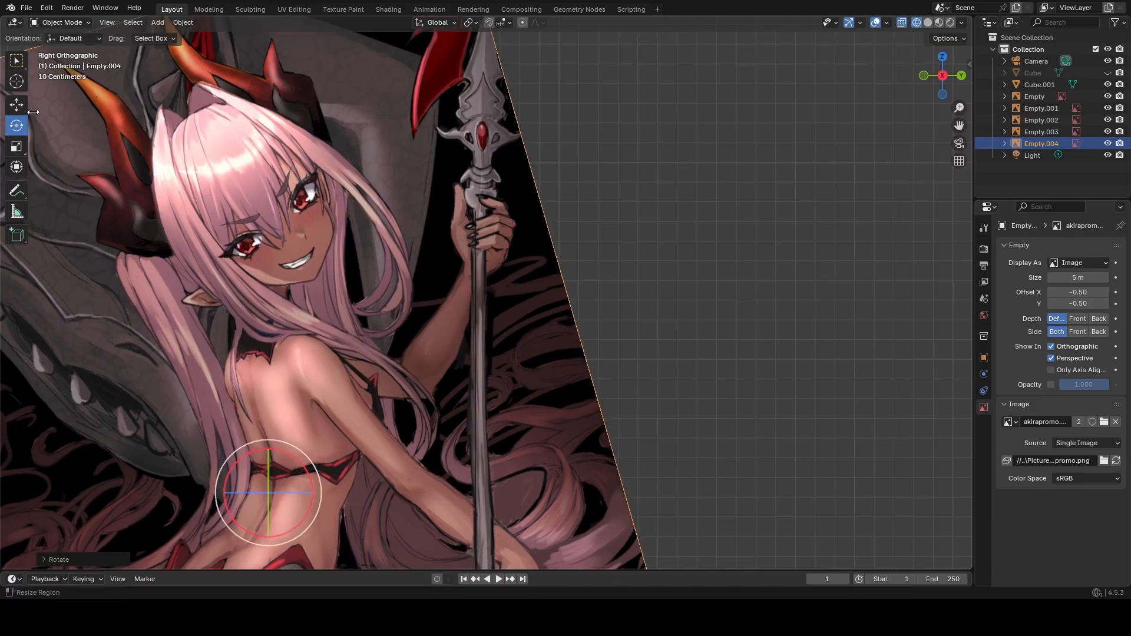
Shift the Empty.004 reference image slightly along Y to line the shaft up with the mesh, then deselect it.
click(17, 105)
drag(303, 493, 313, 499)
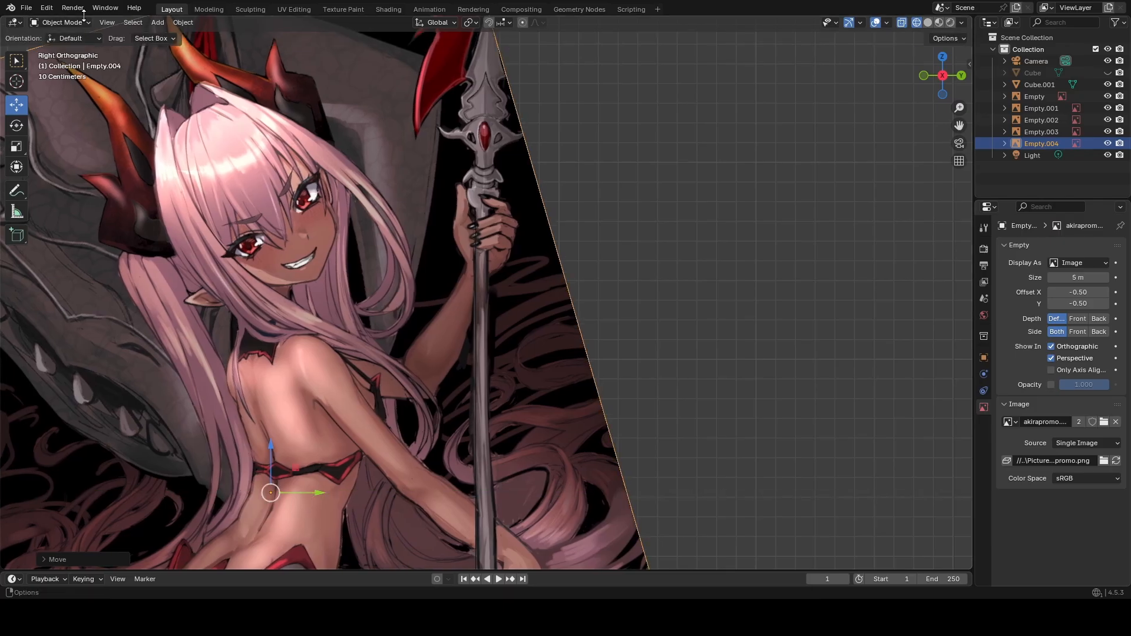
click(617, 300)
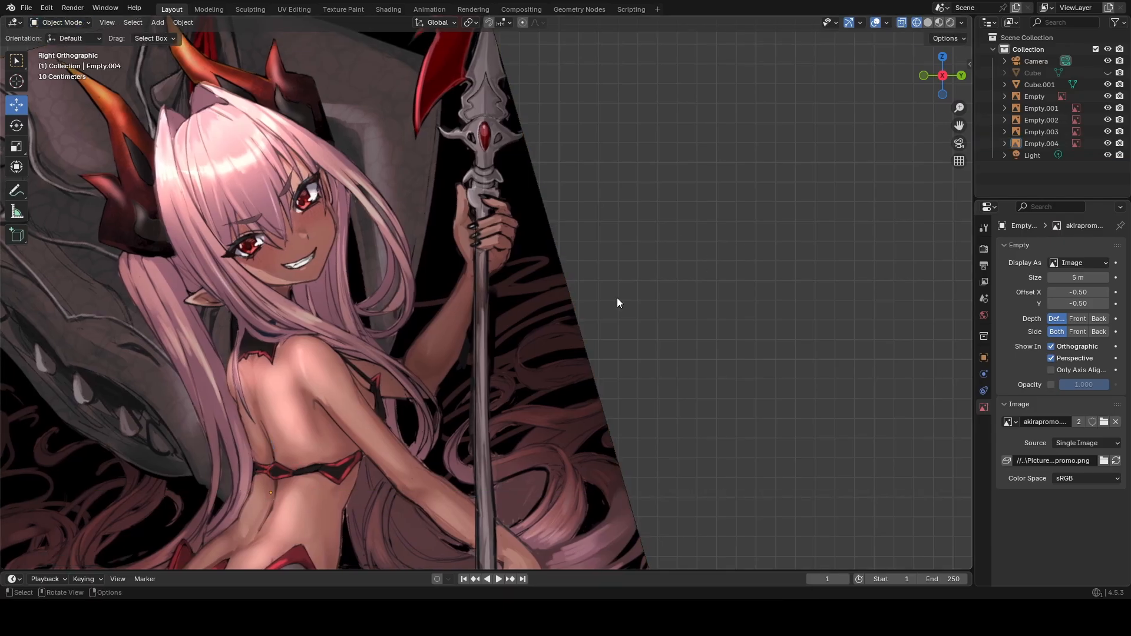
Enter Edit Mode on Cube.001 with solid shading and scale its whole face down along X into a narrow vertical strip.
click(476, 292)
click(61, 23)
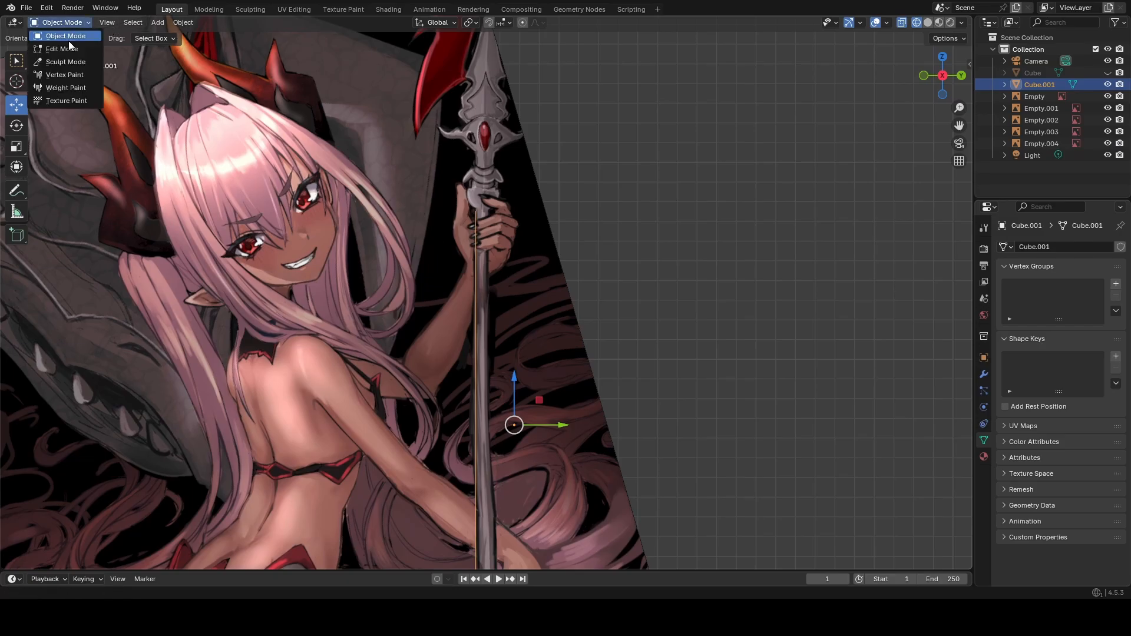
click(62, 47)
middle_drag(531, 251, 592, 211)
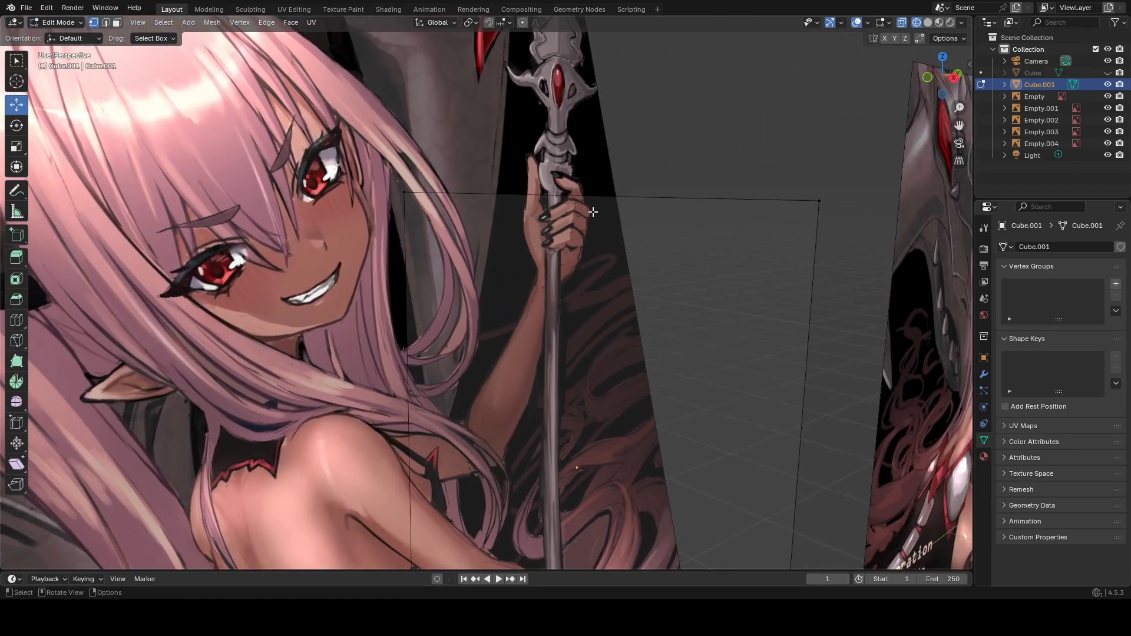
click(928, 22)
middle_drag(843, 134, 703, 193)
middle_drag(662, 228, 589, 236)
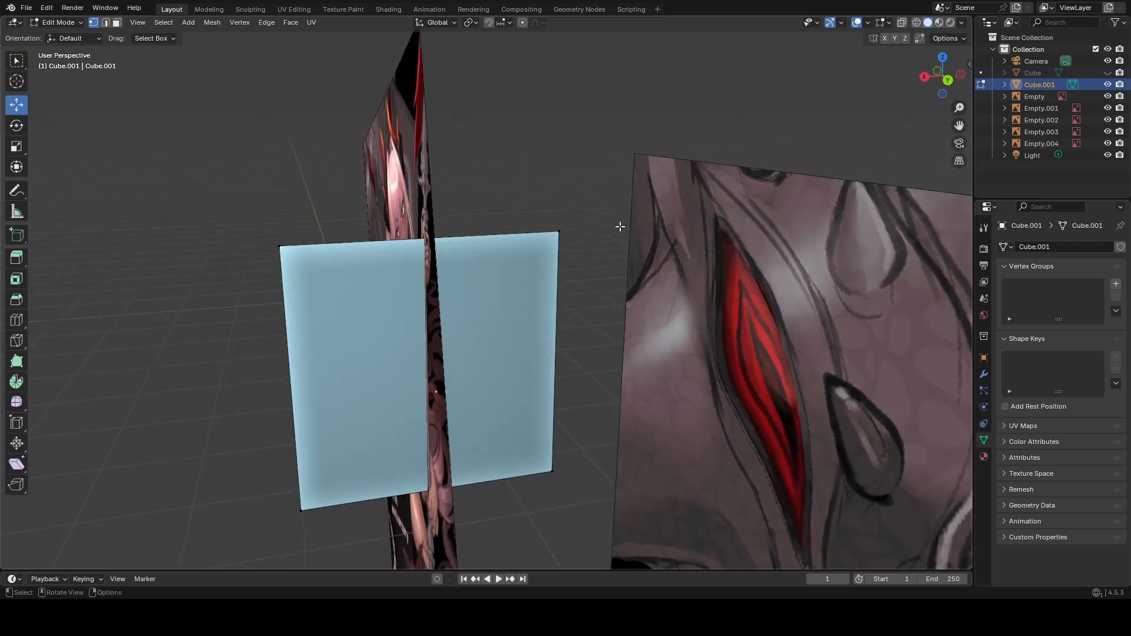
click(416, 331)
click(16, 146)
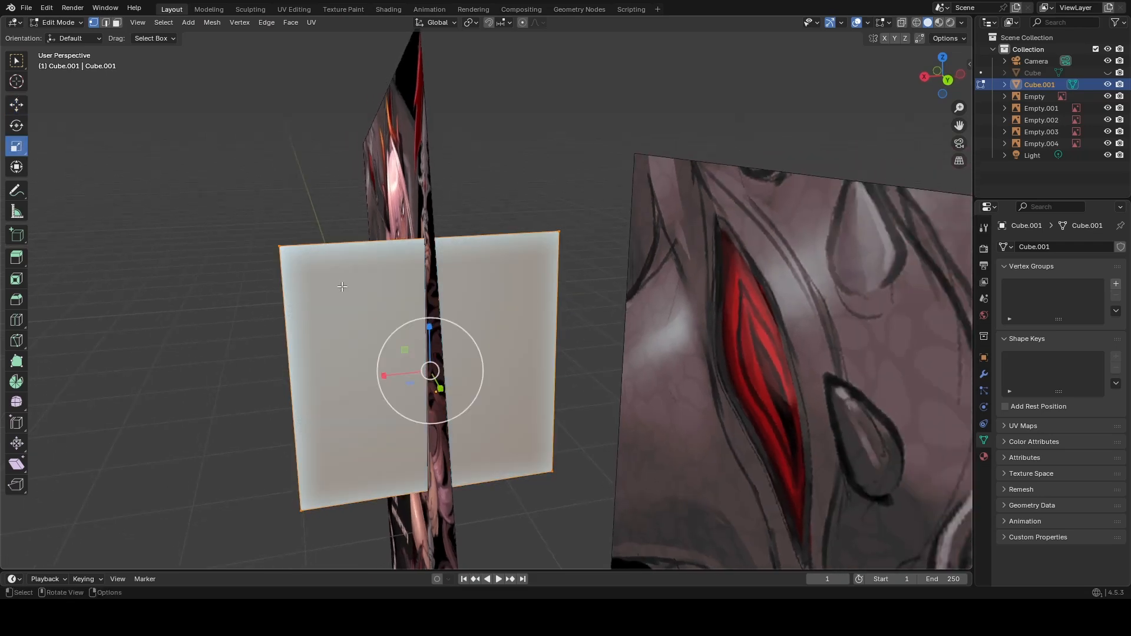
drag(388, 380, 429, 372)
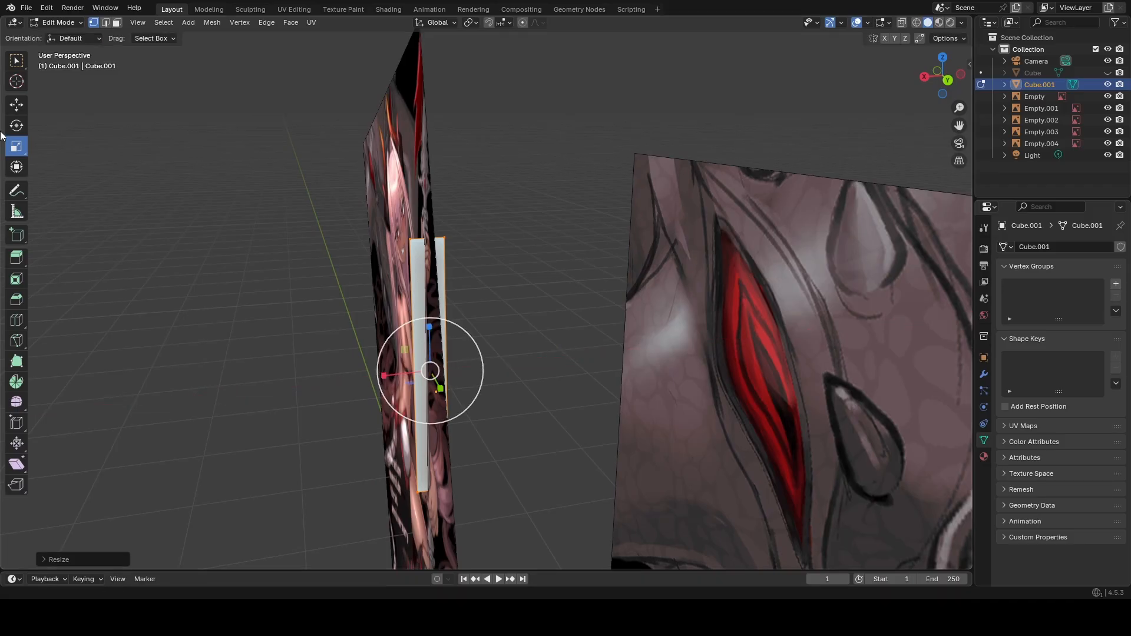
Move the narrow strip along X so it sits in front of the reference image.
click(16, 108)
drag(382, 377, 365, 381)
middle_drag(428, 255, 551, 242)
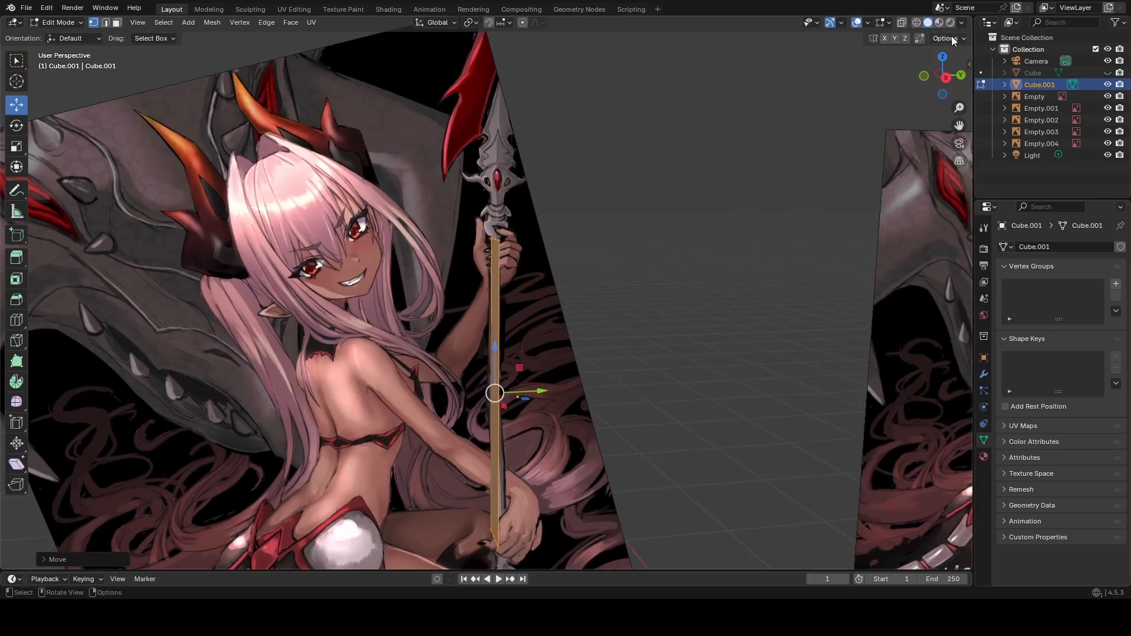
In the right view with wireframe shading, move the strip's top vertices up along Z to the base of the rounded collar.
click(945, 77)
scroll(580, 155, up, 7)
scroll(580, 155, up, 2)
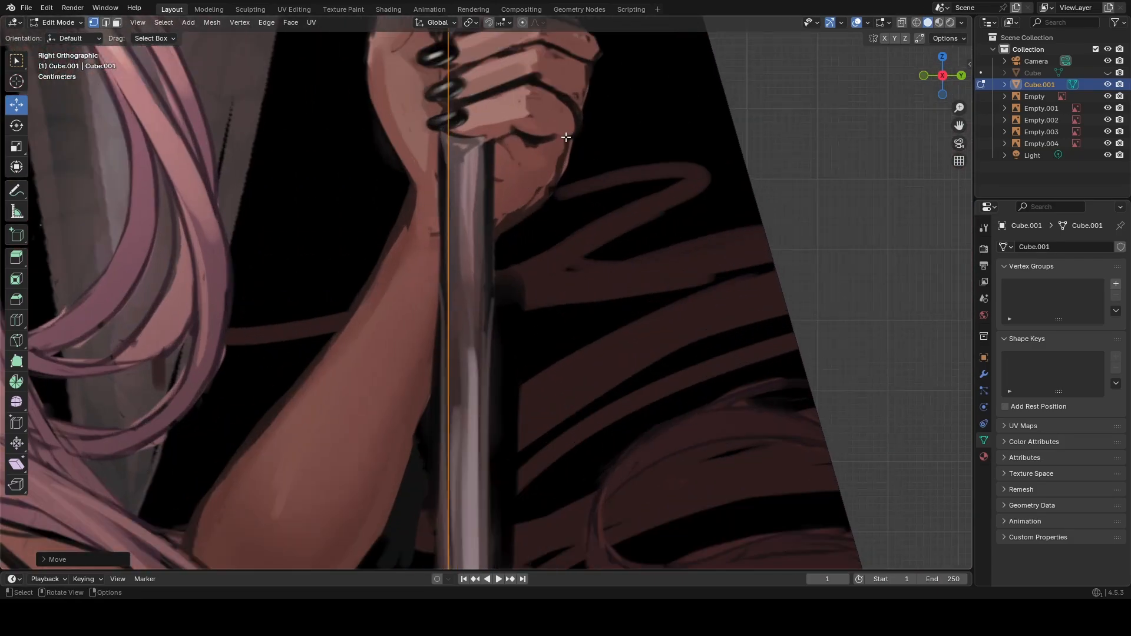
shift+middle_drag(566, 137, 576, 460)
click(453, 334)
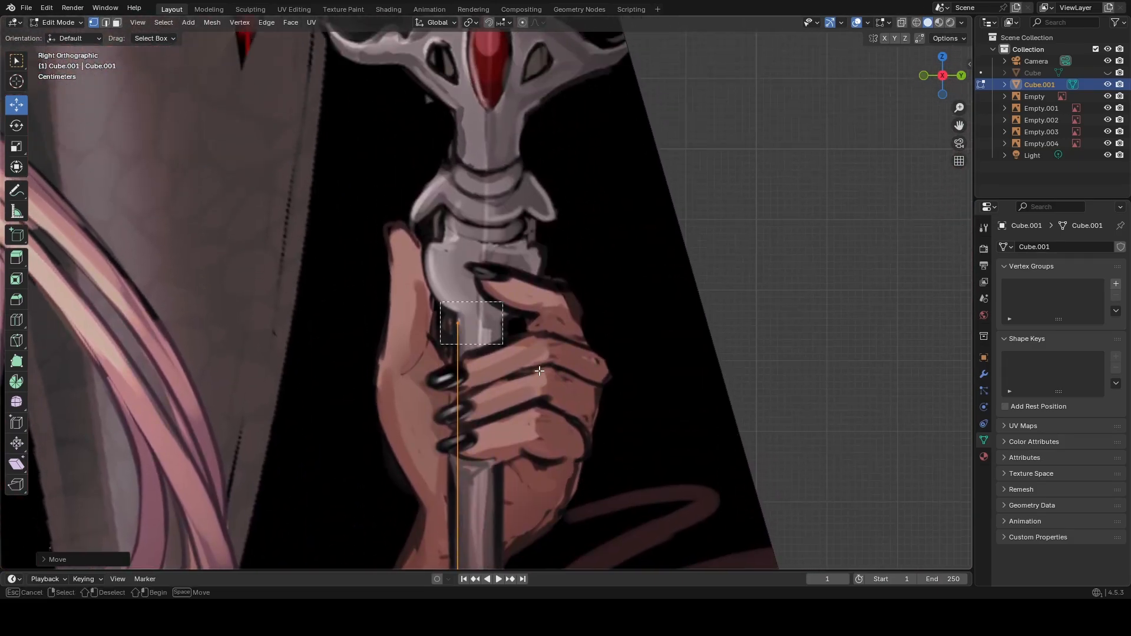
scroll(489, 309, up, 3)
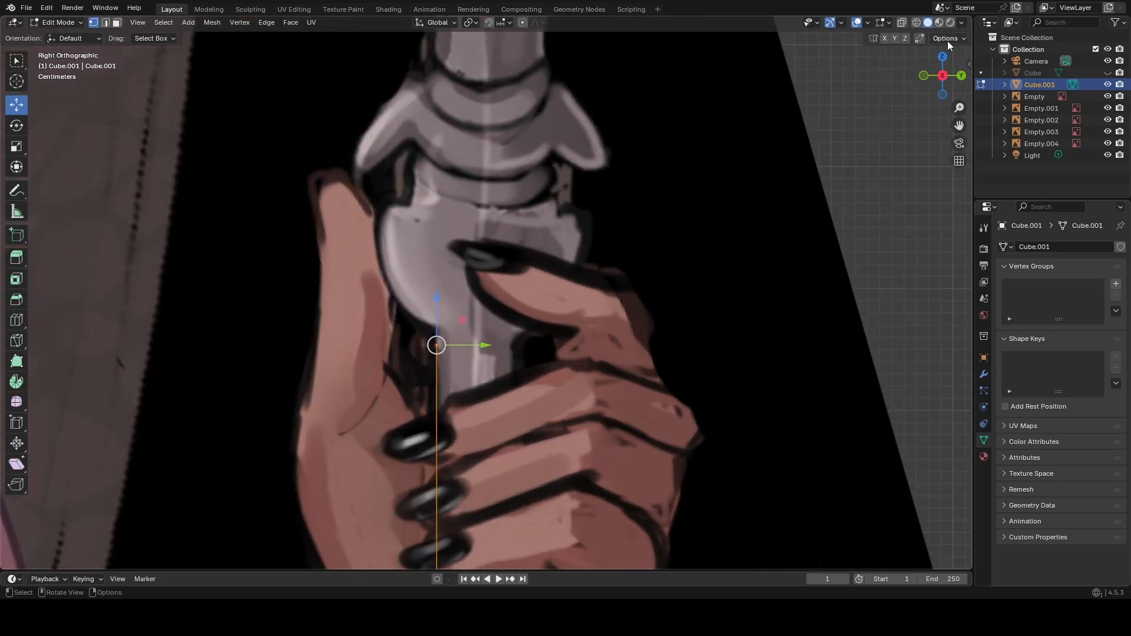
key(shift+z)
click(359, 308)
drag(388, 266, 523, 378)
drag(436, 306, 439, 287)
Extrude the top vertices repeatedly to trace the -Y outline of the rounded collar up to its upper rim.
key(e)
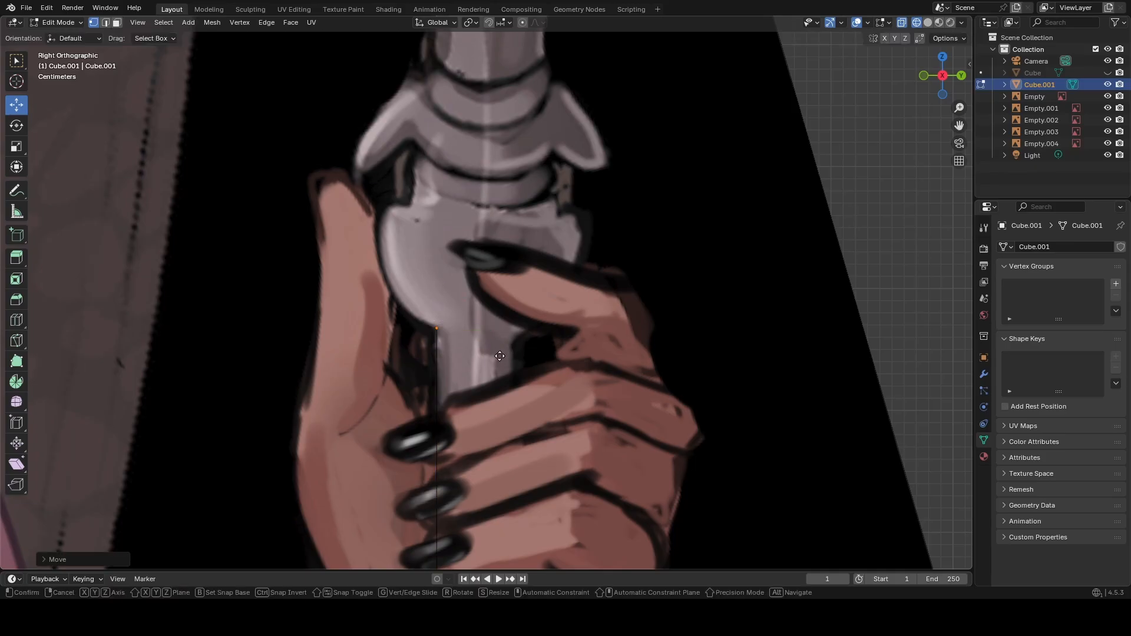
click(496, 354)
key(e)
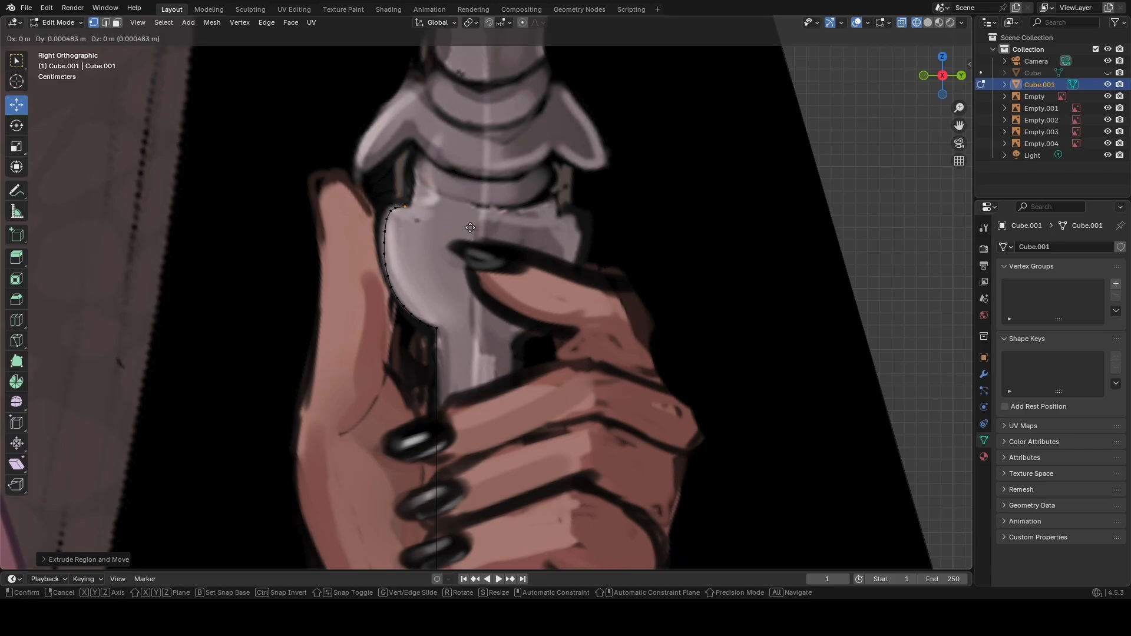
Extrude the outline from the top of the grip bulb around the spear collar's left wing and up its outer edge.
click(475, 228)
key(e)
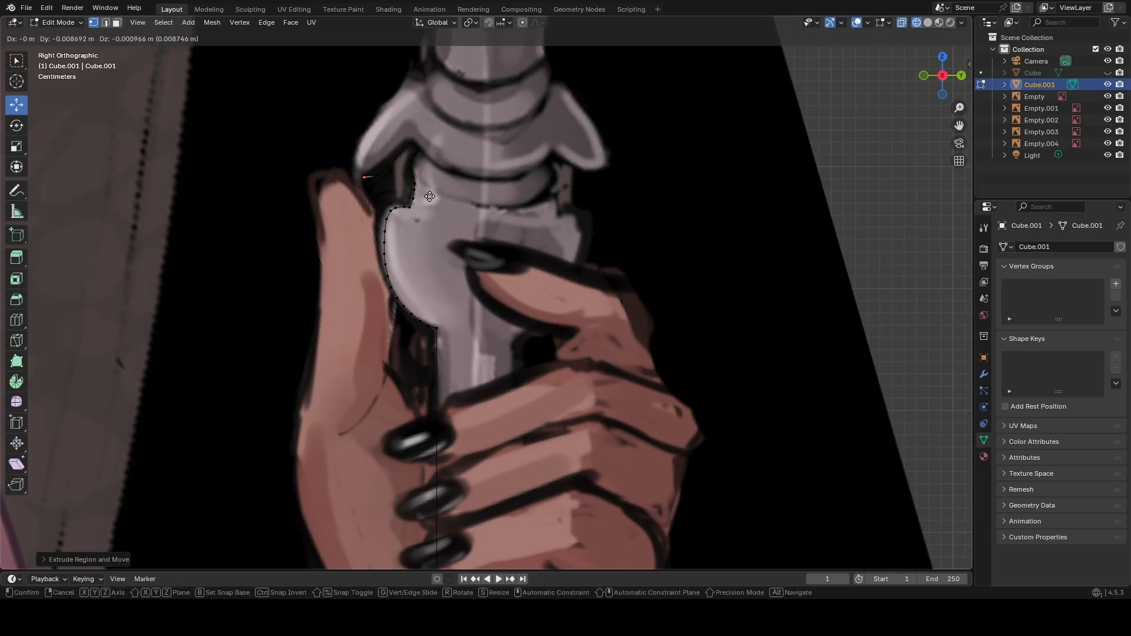
click(424, 192)
key(e)
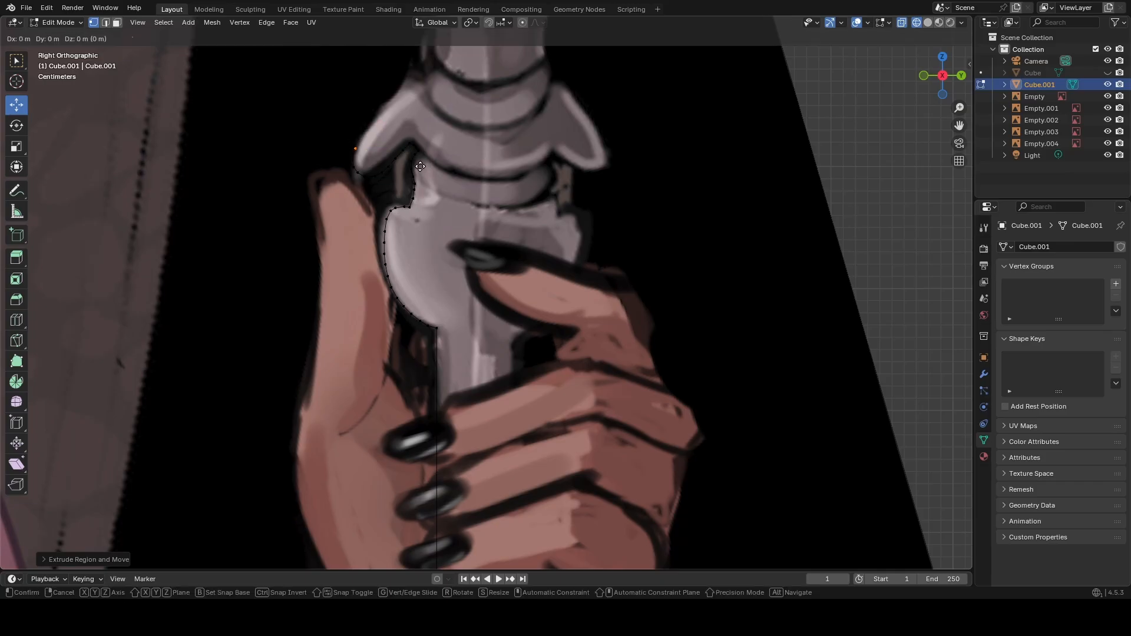
click(425, 158)
key(e)
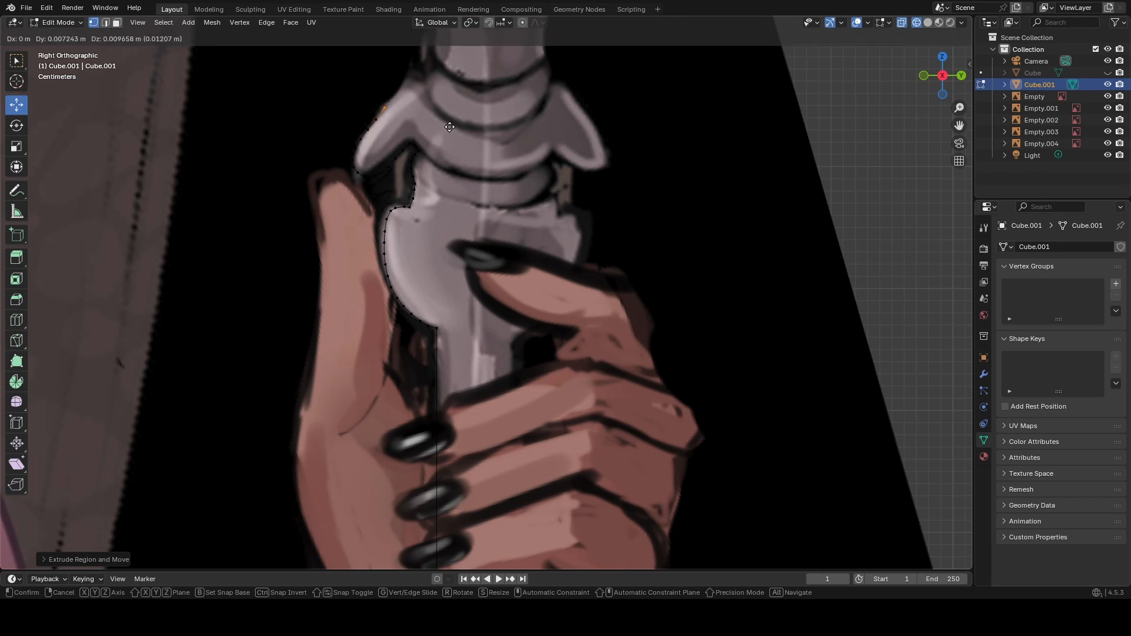
click(458, 116)
key(e)
click(476, 84)
Extrude the outline over the collar wing's upper peak and down along the curved ring line on its inner side.
shift+middle_drag(520, 116, 522, 293)
scroll(522, 293, up, 3)
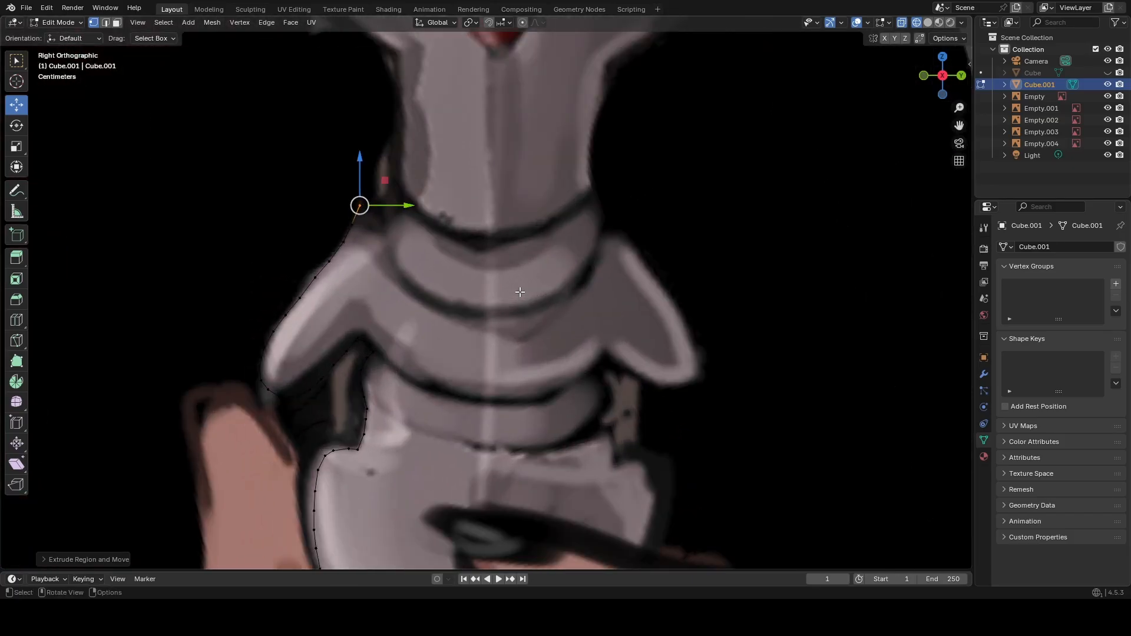
key(e)
click(524, 284)
key(e)
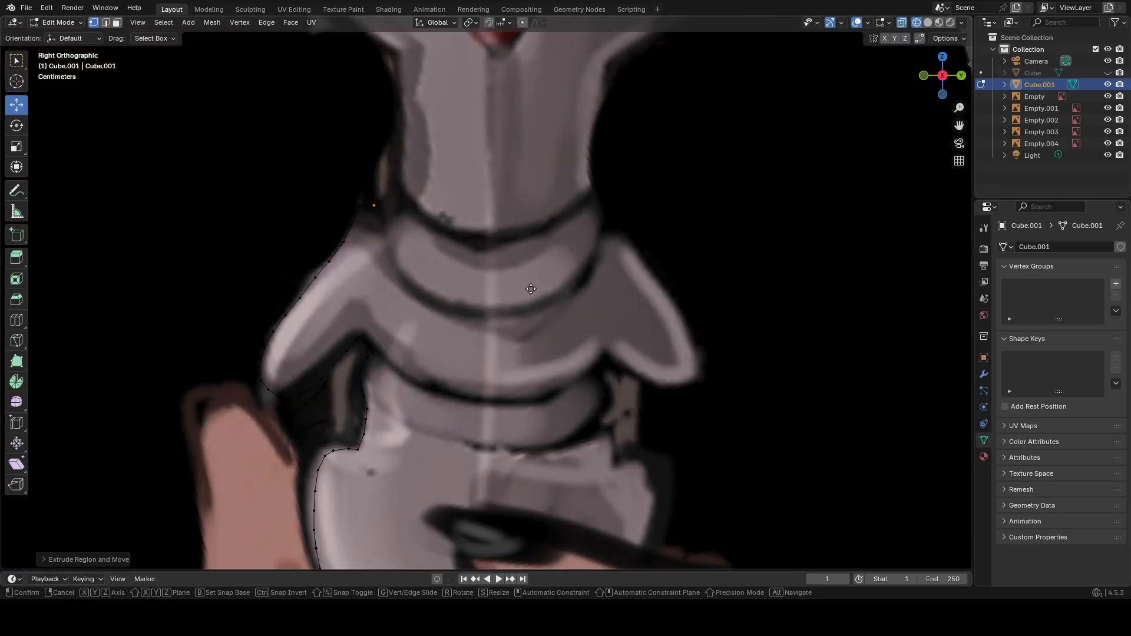
click(537, 306)
key(e)
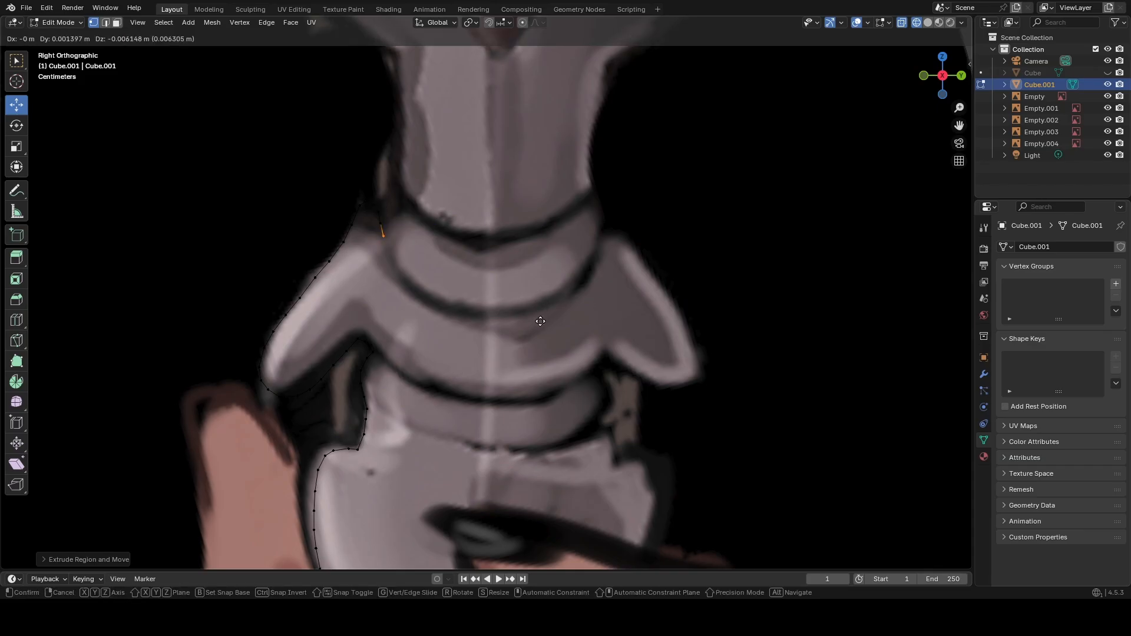
click(543, 336)
key(e)
click(548, 343)
key(e)
click(552, 357)
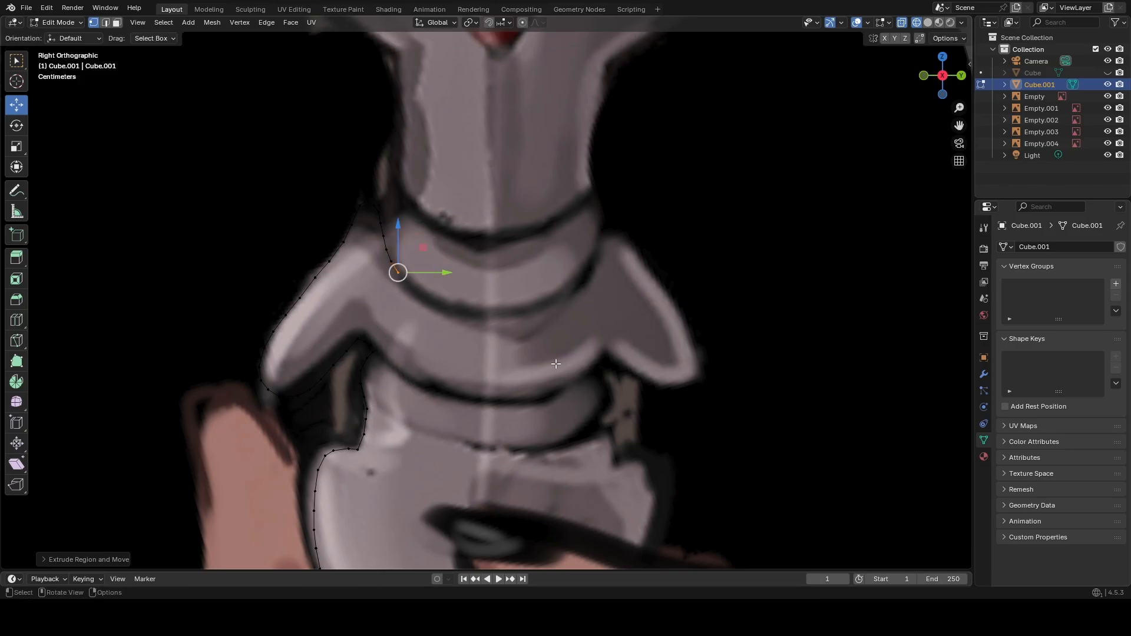
Select the outline point at the notch under the collar wing and inspect the extruded strip in perspective and from the right.
scroll(557, 371, down, 2)
shift+middle_drag(558, 380, 533, 356)
scroll(514, 344, up, 3)
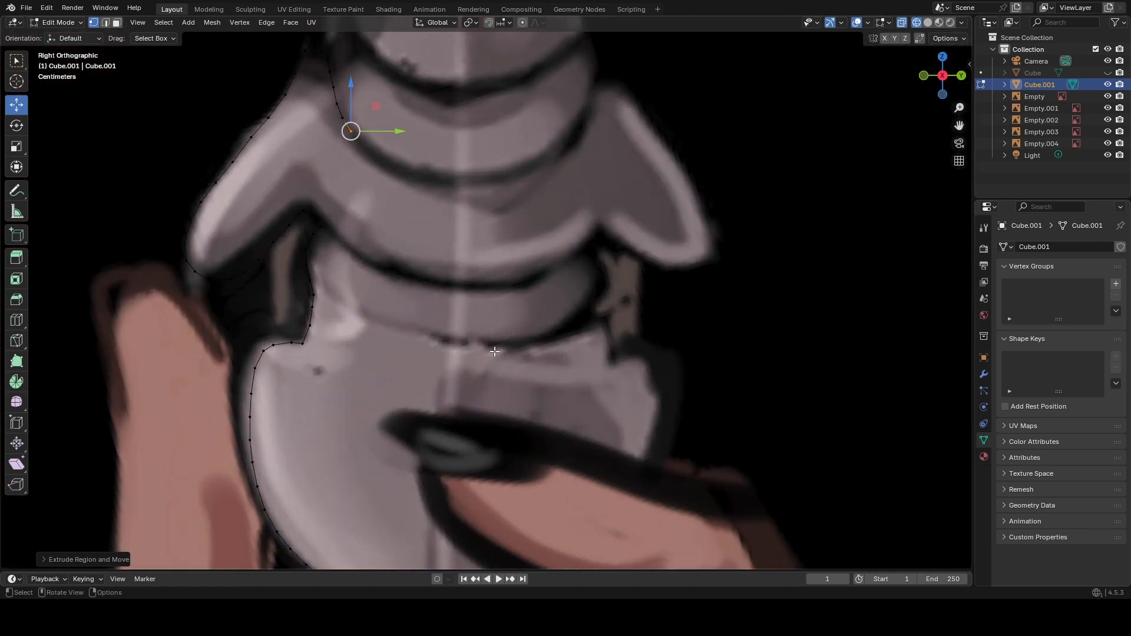
drag(304, 228, 318, 196)
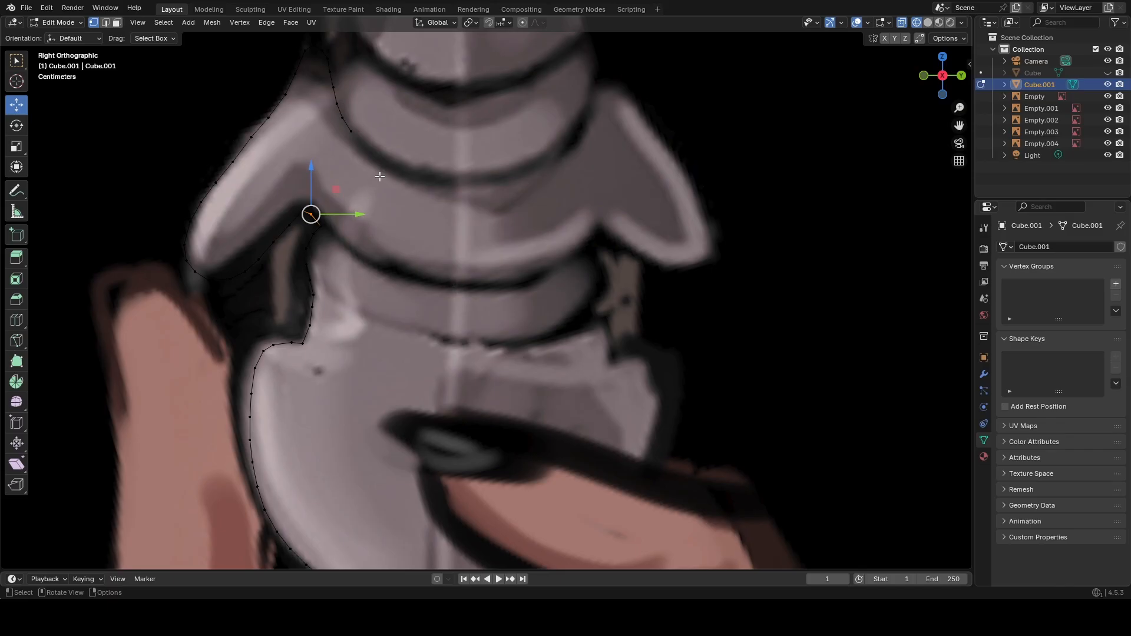
scroll(412, 220, down, 8)
middle_drag(467, 279, 438, 291)
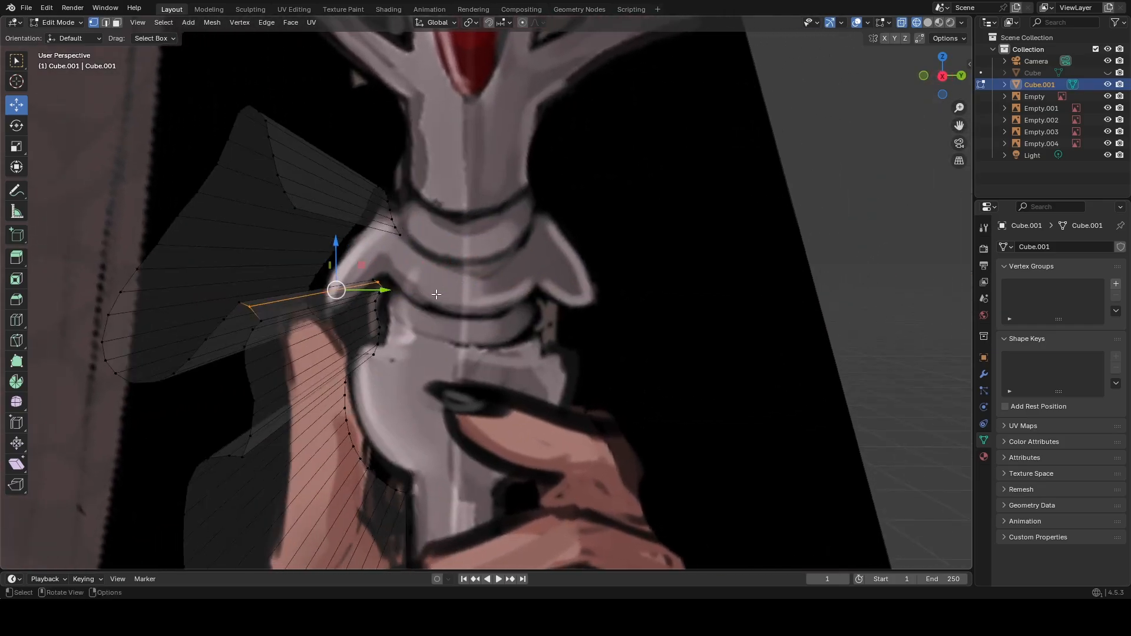
scroll(413, 338, down, 5)
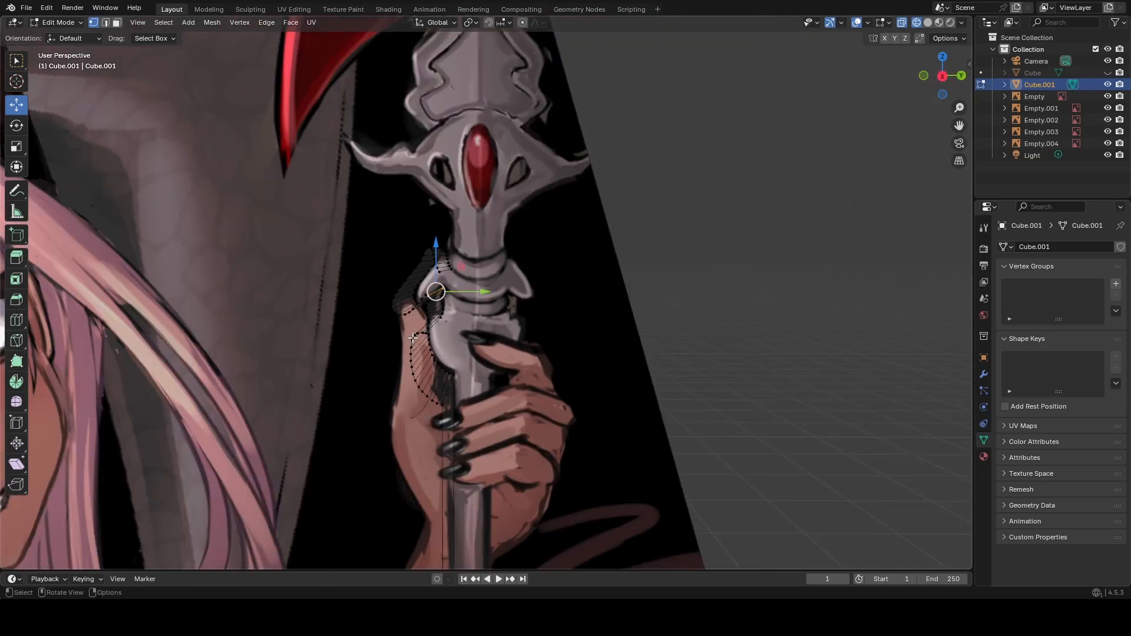
click(943, 76)
scroll(429, 266, up, 6)
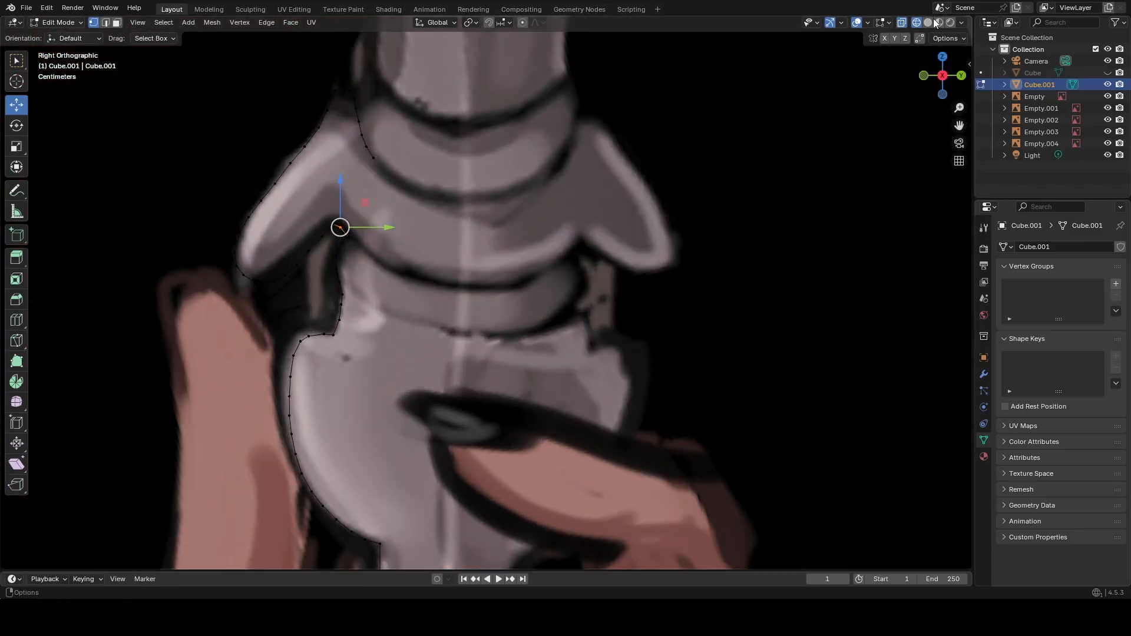
Select the outline vertices around the collar wing, from the ring line over the peak and tip to the inner notch.
click(916, 23)
mouse_move(433, 181)
mouse_down()
mouse_move(270, 46)
mouse_move(238, 79)
mouse_up()
drag(222, 61, 223, 63)
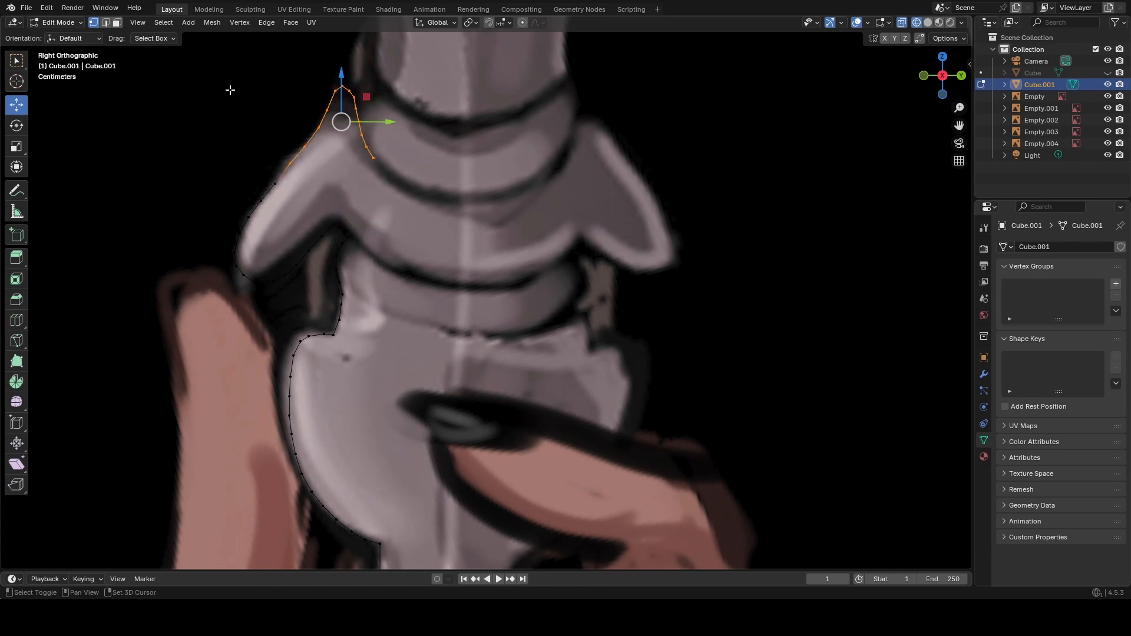
shift+drag(240, 148, 290, 295)
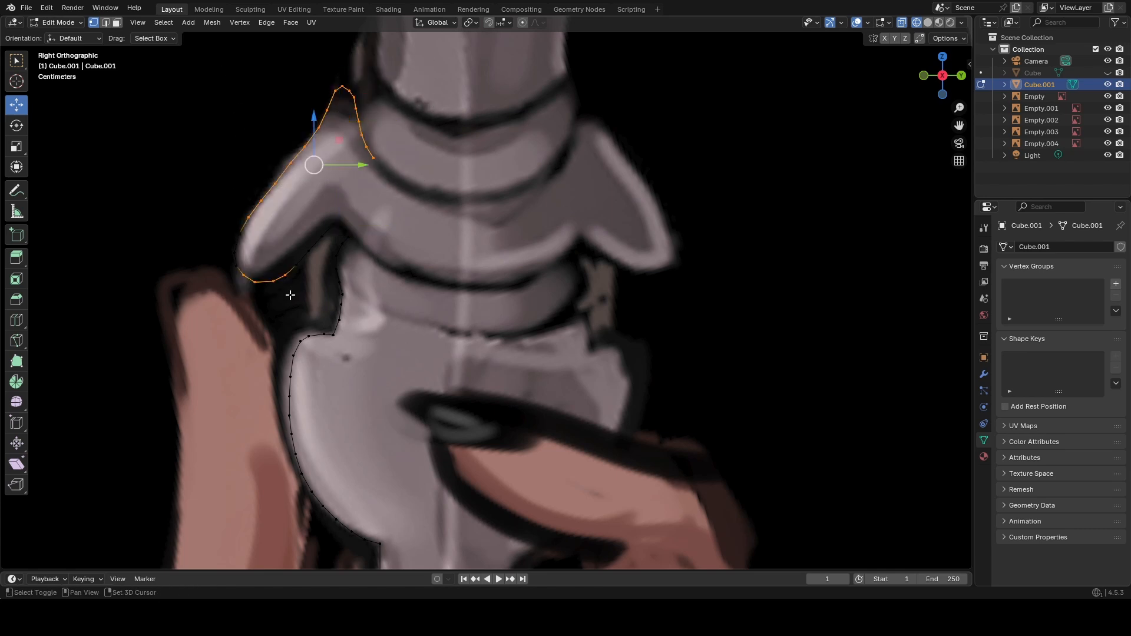
shift+drag(196, 219, 251, 277)
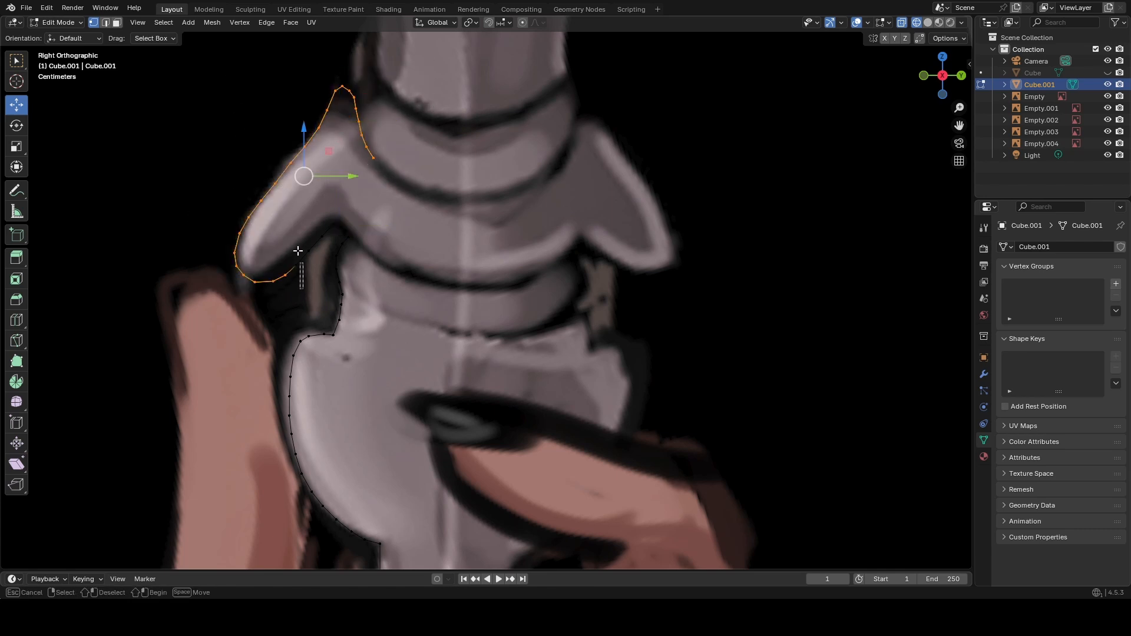
shift+drag(285, 242, 345, 209)
scroll(346, 208, up, 3)
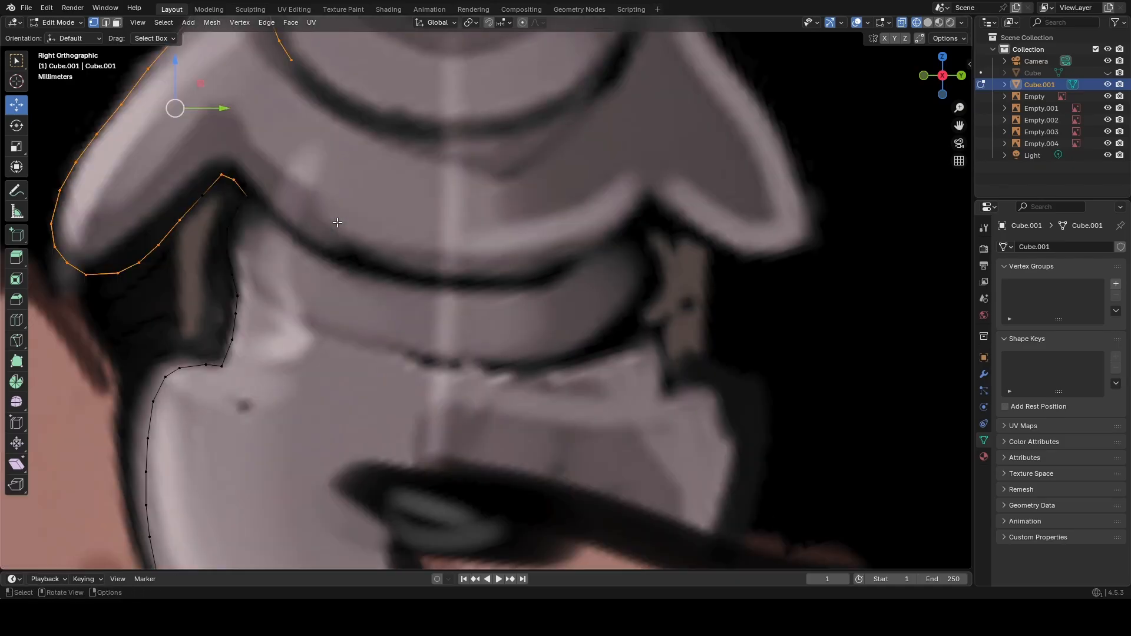
shift+drag(188, 185, 211, 202)
scroll(257, 186, down, 4)
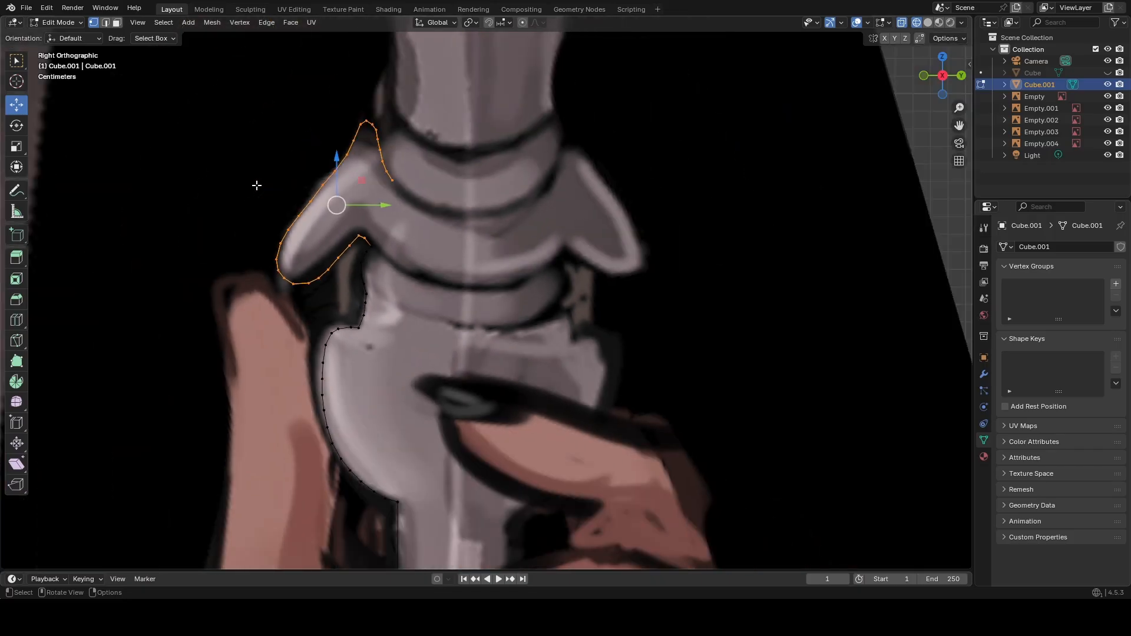
Undo the last outline selections and deselect all vertices.
right_click(304, 212)
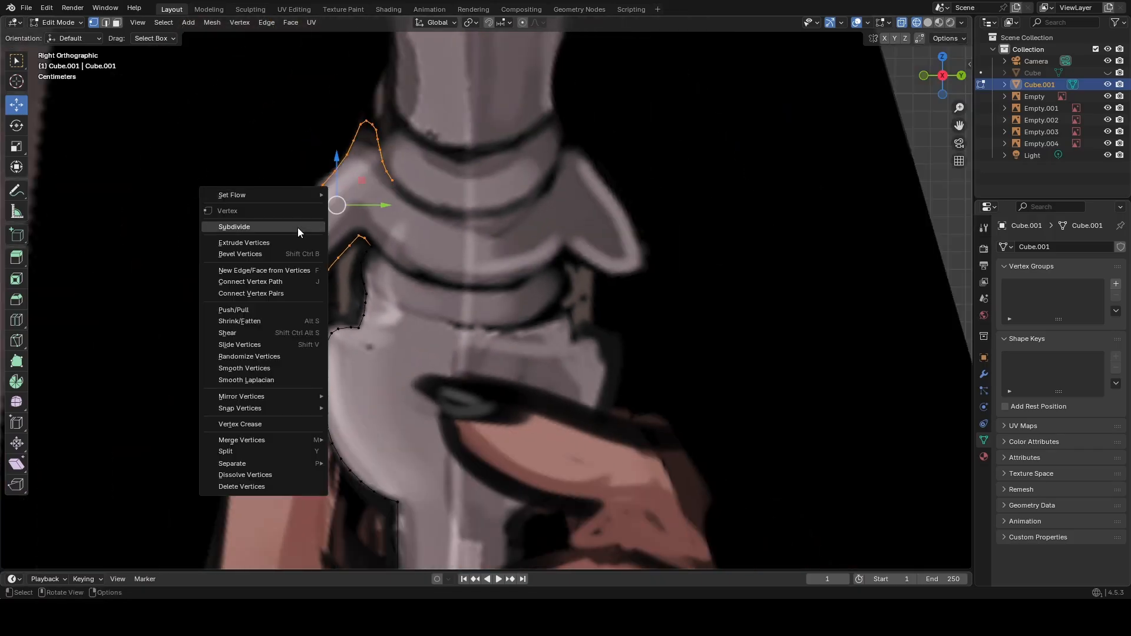
mouse_move(284, 200)
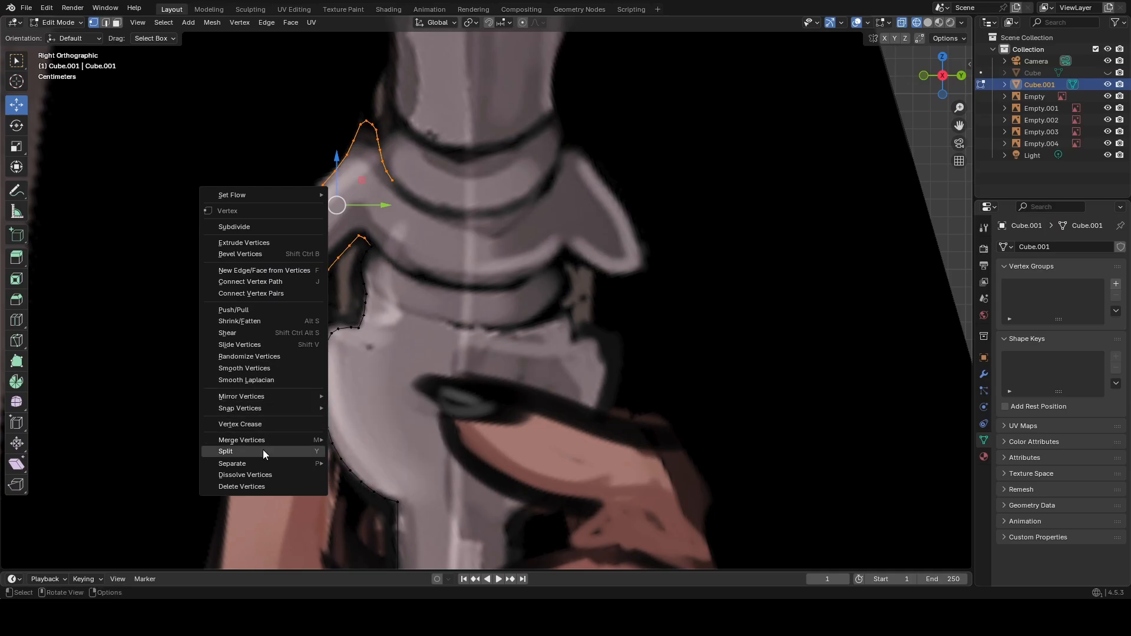
mouse_move(385, 207)
mouse_down()
mouse_move(273, 212)
mouse_move(376, 219)
mouse_up()
key(ctrl+z)
scroll(386, 228, down, 2)
scroll(386, 228, up, 5)
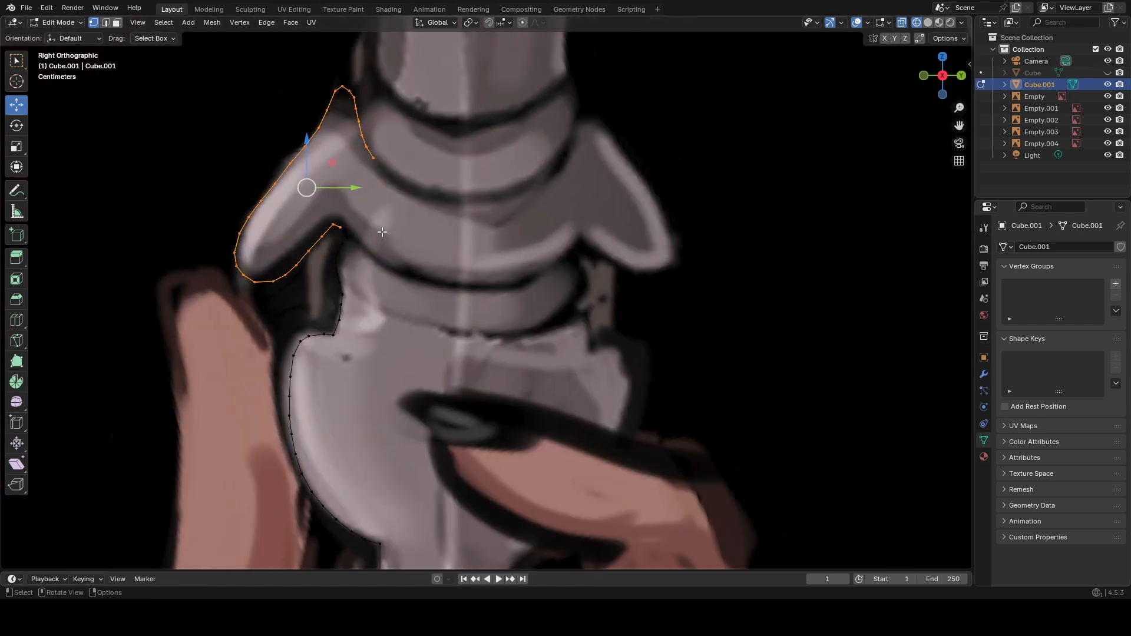
mouse_move(233, 201)
mouse_down()
mouse_move(251, 178)
mouse_move(226, 174)
mouse_move(226, 191)
mouse_up()
key(ctrl+z)
key(ctrl+z)
key(ctrl+z)
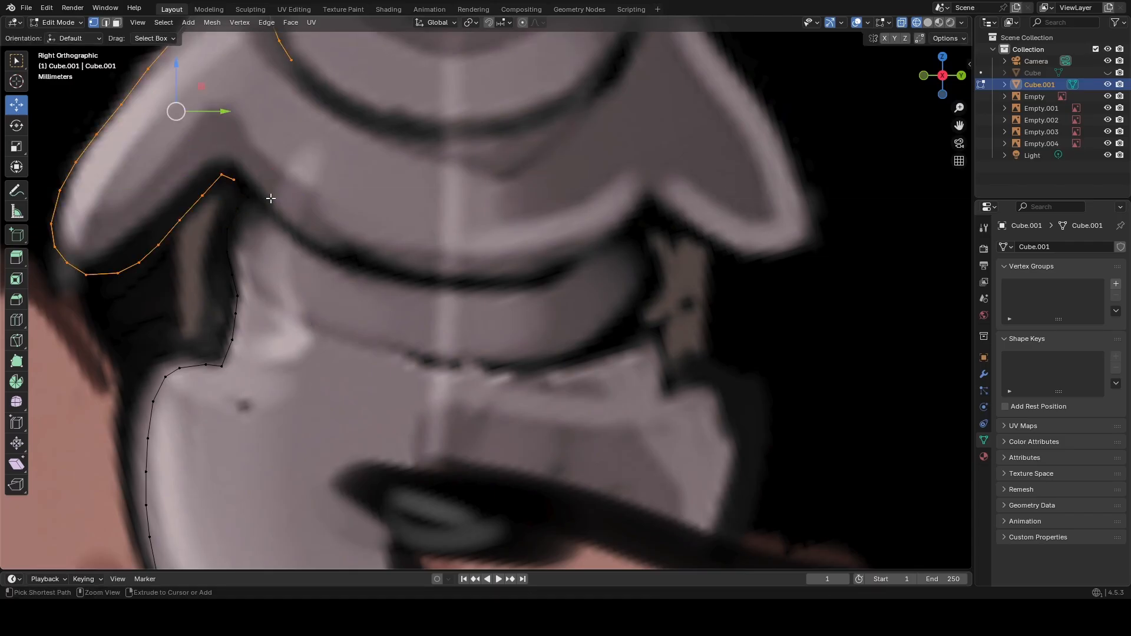
key(alt+a)
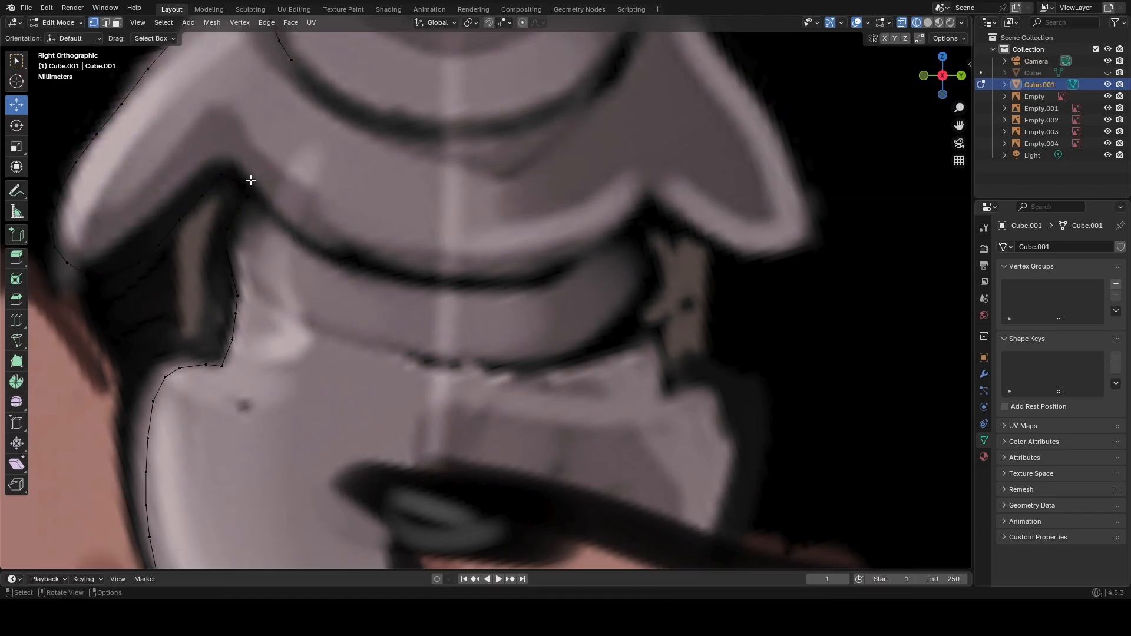
Extrude the outline from the inner notch along the collar's curved lower edge to the spear's centre line.
drag(238, 183, 267, 204)
key(e)
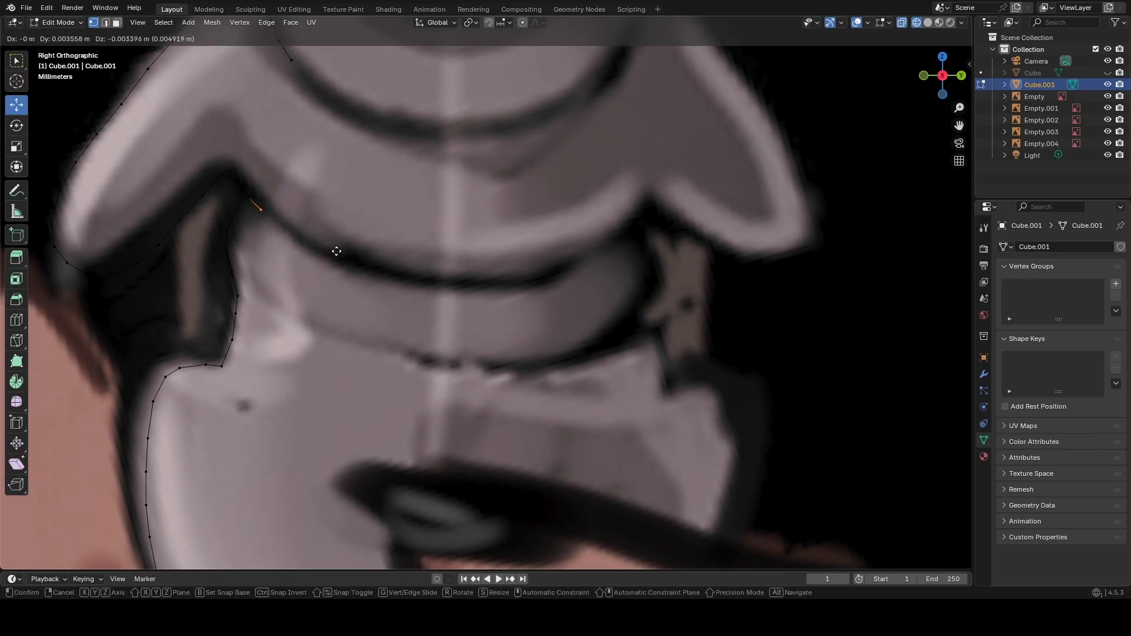
click(338, 252)
key(g)
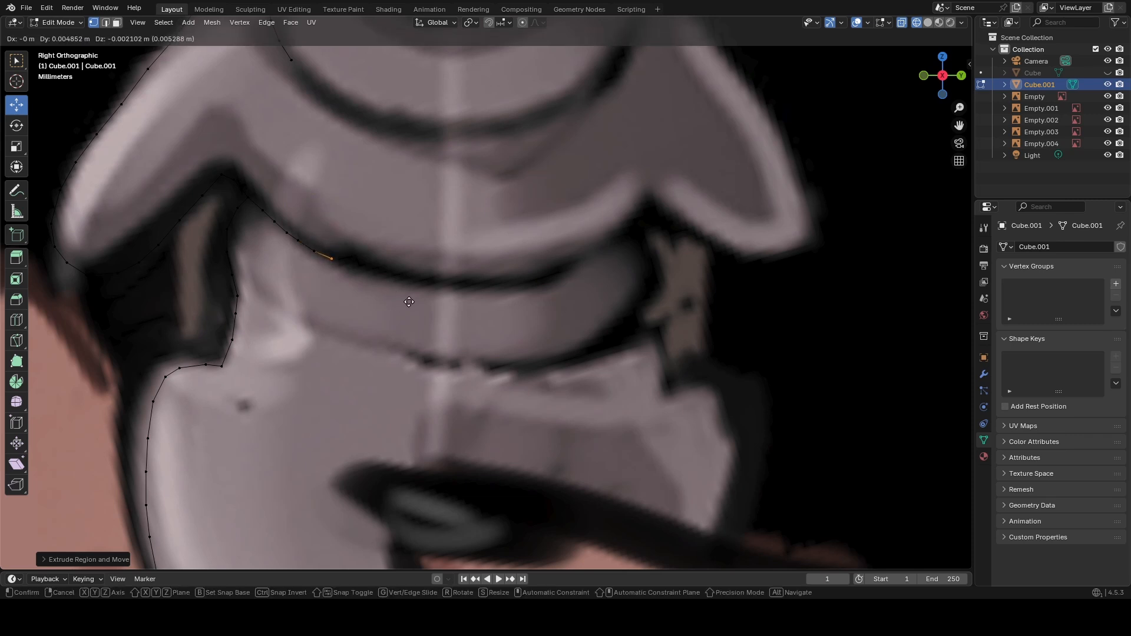
click(446, 312)
key(e)
click(491, 317)
key(e)
click(505, 324)
Select the end vertices of the collar's lower edge near the centre line and nudge them vertically onto the drawn line.
scroll(505, 324, down, 6)
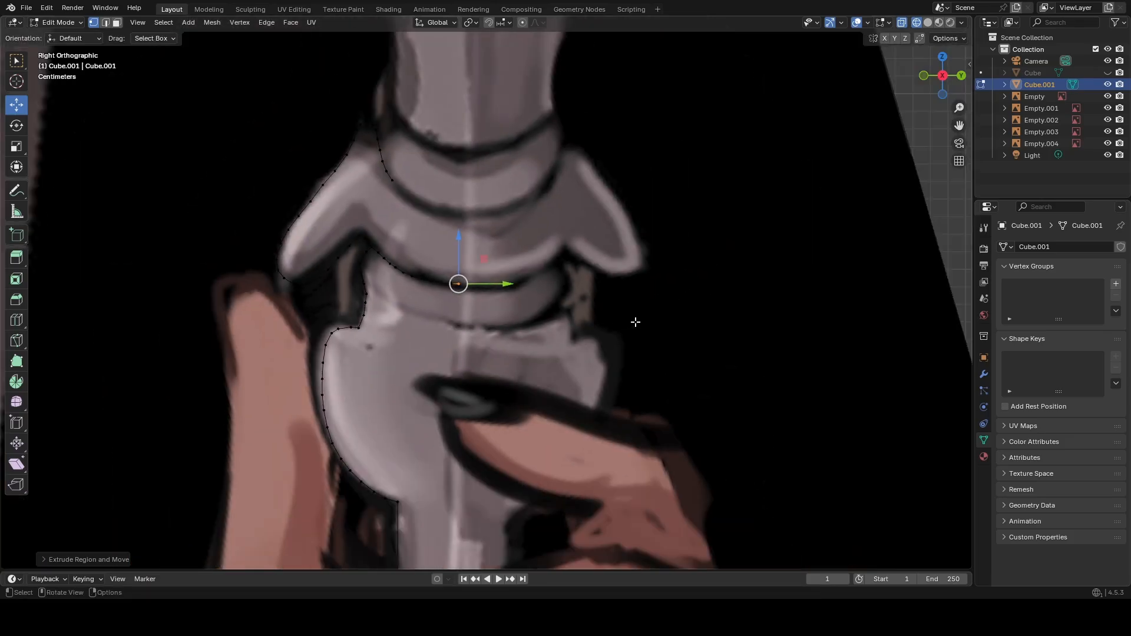
scroll(564, 227, up, 3)
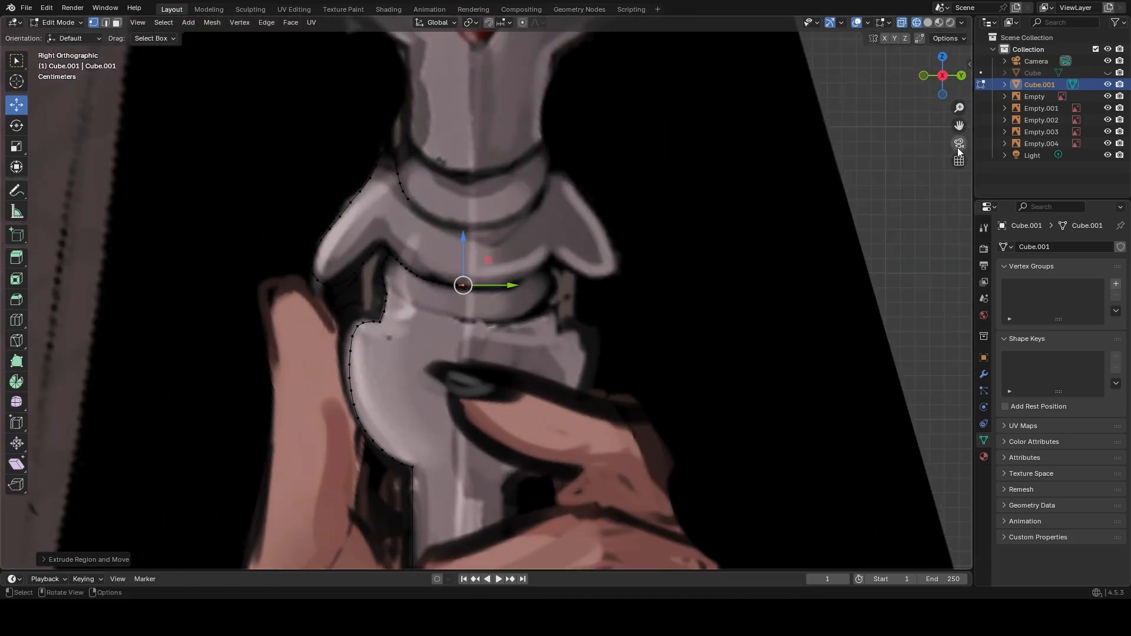
click(886, 171)
scroll(634, 254, up, 2)
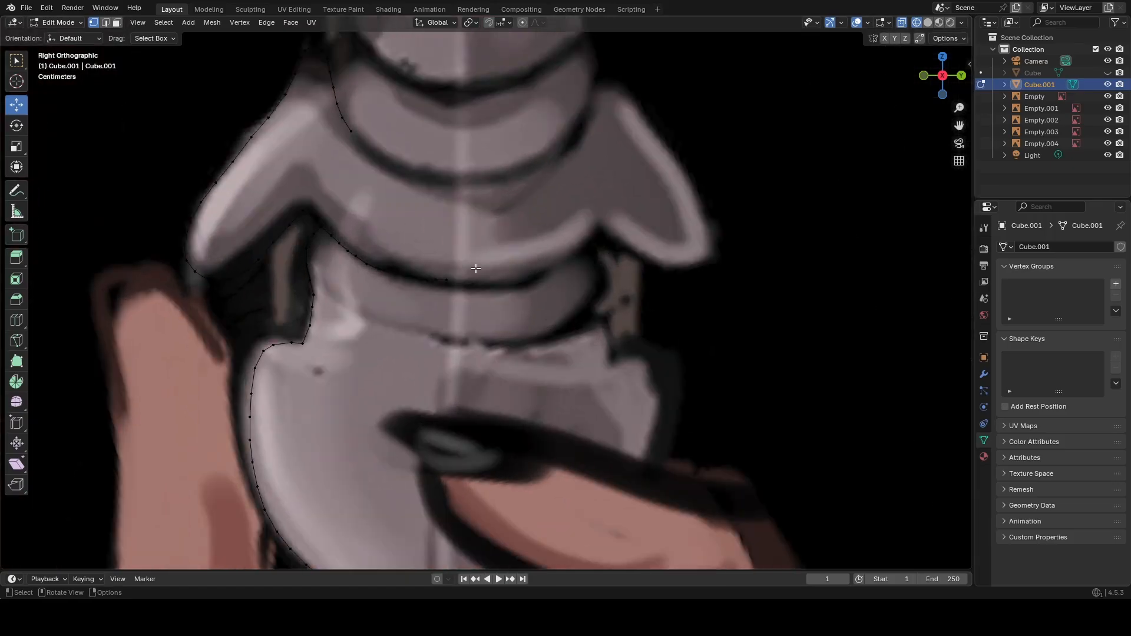
click(446, 280)
drag(446, 251, 455, 258)
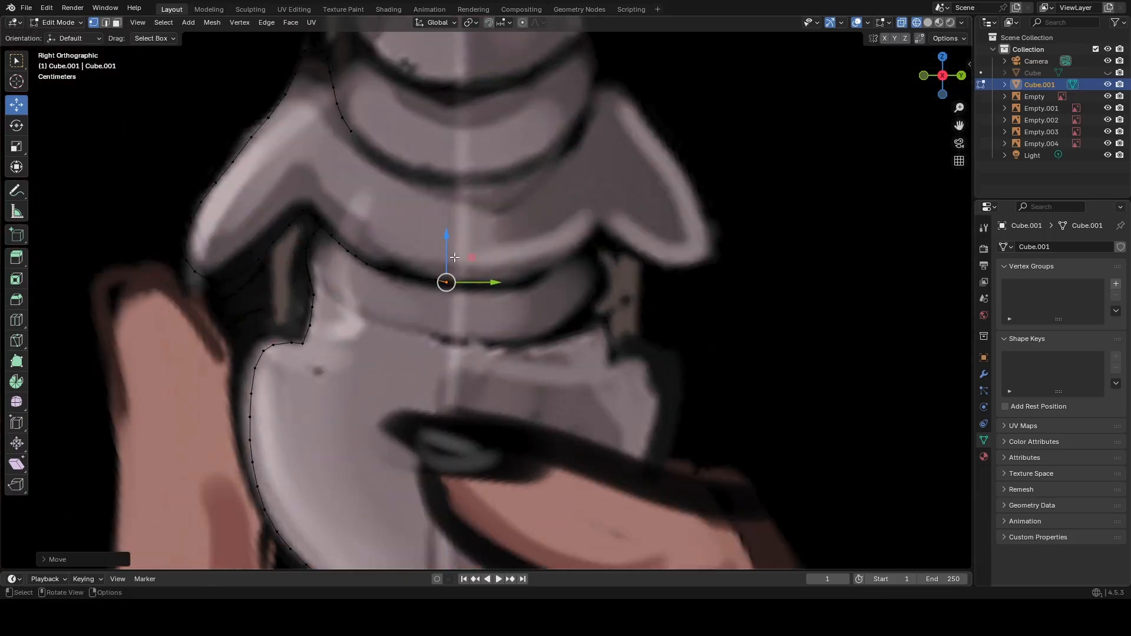
Adjust individual vertices along the collar's lower edge to smooth its curve over the painted dark line.
scroll(470, 261, down, 1)
scroll(470, 261, up, 5)
click(319, 179)
drag(409, 285, 249, 216)
click(336, 254)
click(246, 242)
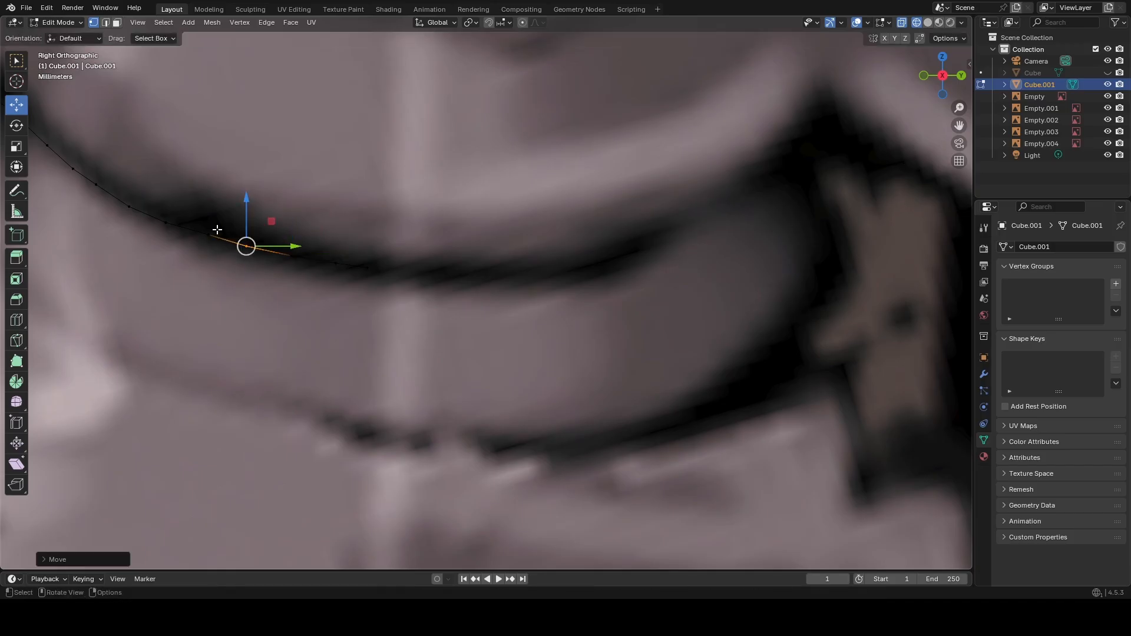
click(209, 234)
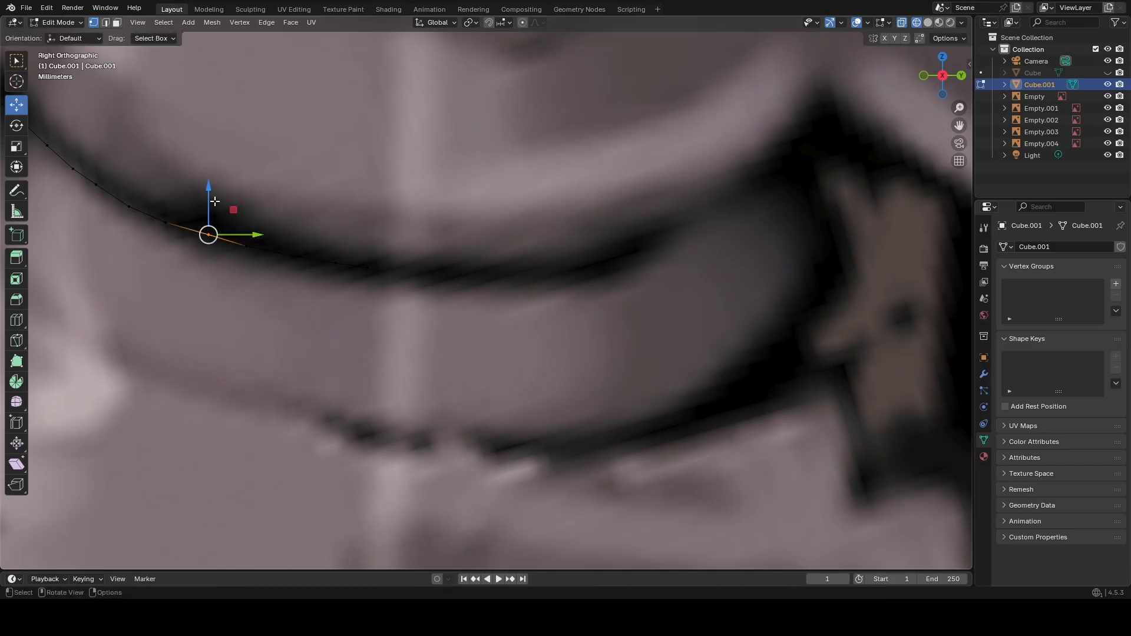
drag(209, 201, 209, 204)
shift+middle_drag(323, 244, 496, 292)
drag(496, 291, 523, 325)
drag(499, 265, 499, 267)
click(462, 222)
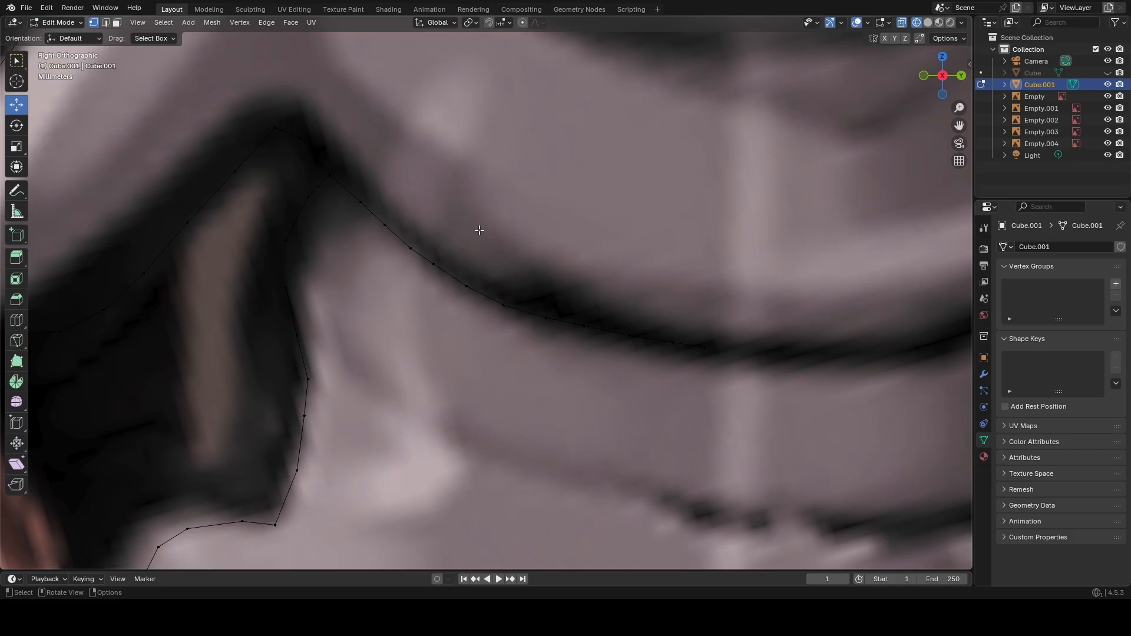
Select the vertex at the notch and review the traced outline against the whole spear artwork in perspective.
scroll(479, 230, down, 5)
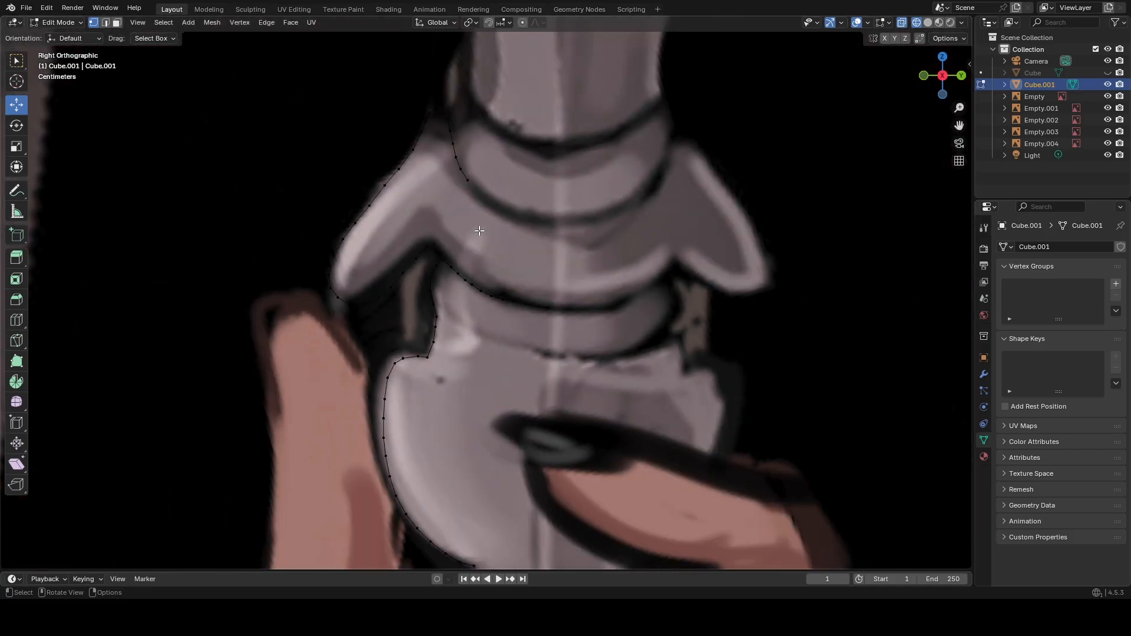
scroll(477, 235, up, 5)
drag(340, 196, 314, 133)
scroll(473, 187, up, 4)
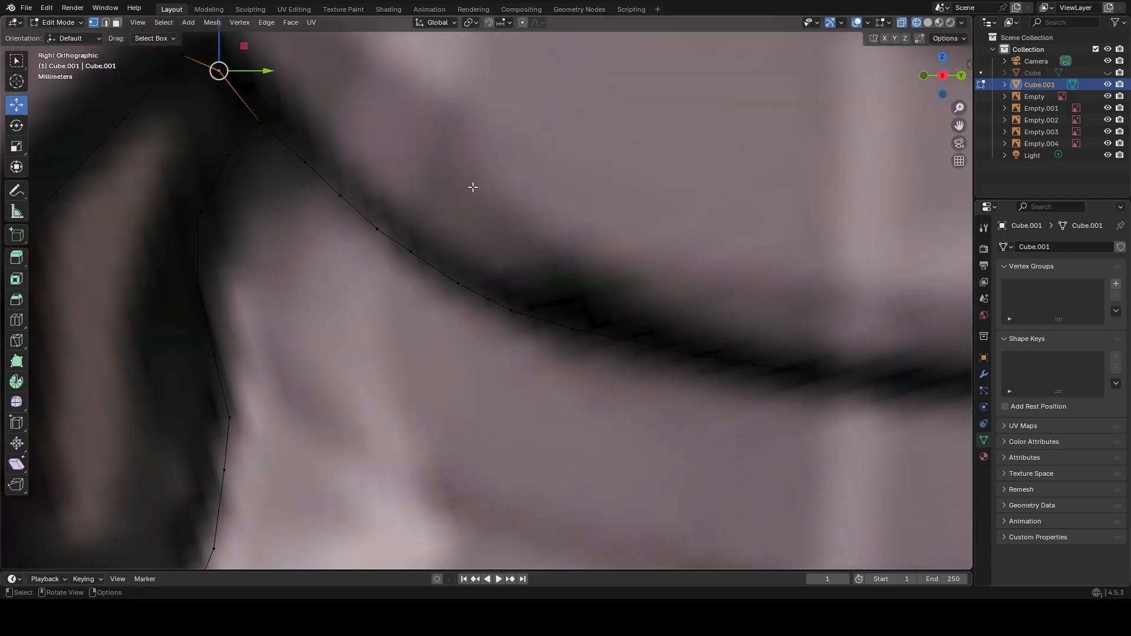
middle_drag(473, 186, 429, 198)
scroll(472, 245, down, 6)
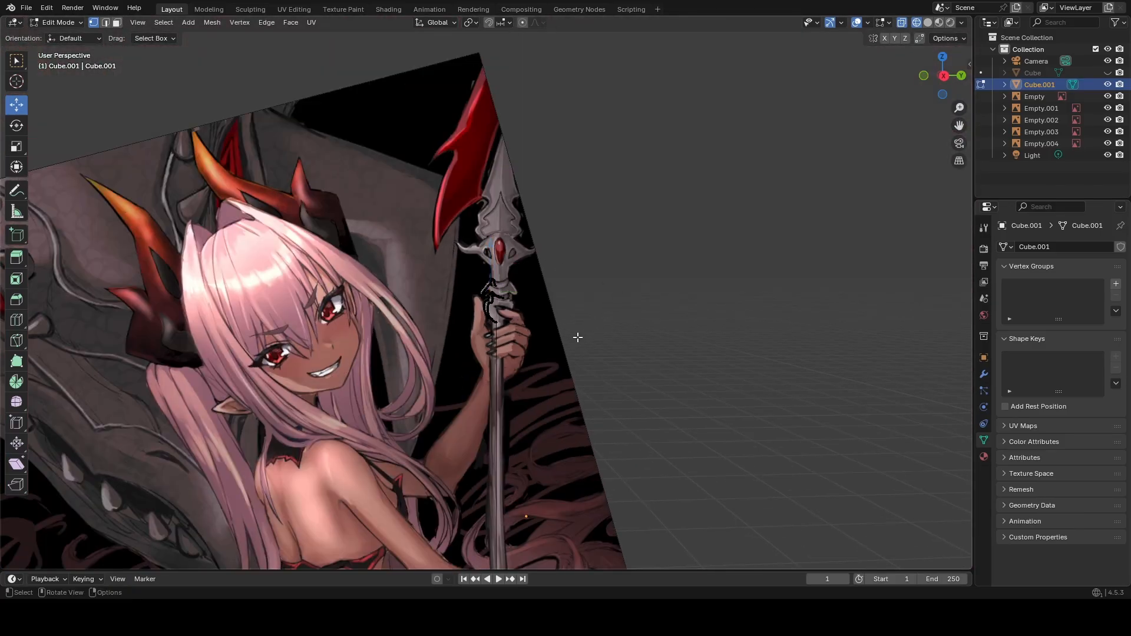
scroll(584, 335, up, 1)
shift+middle_drag(584, 335, 590, 275)
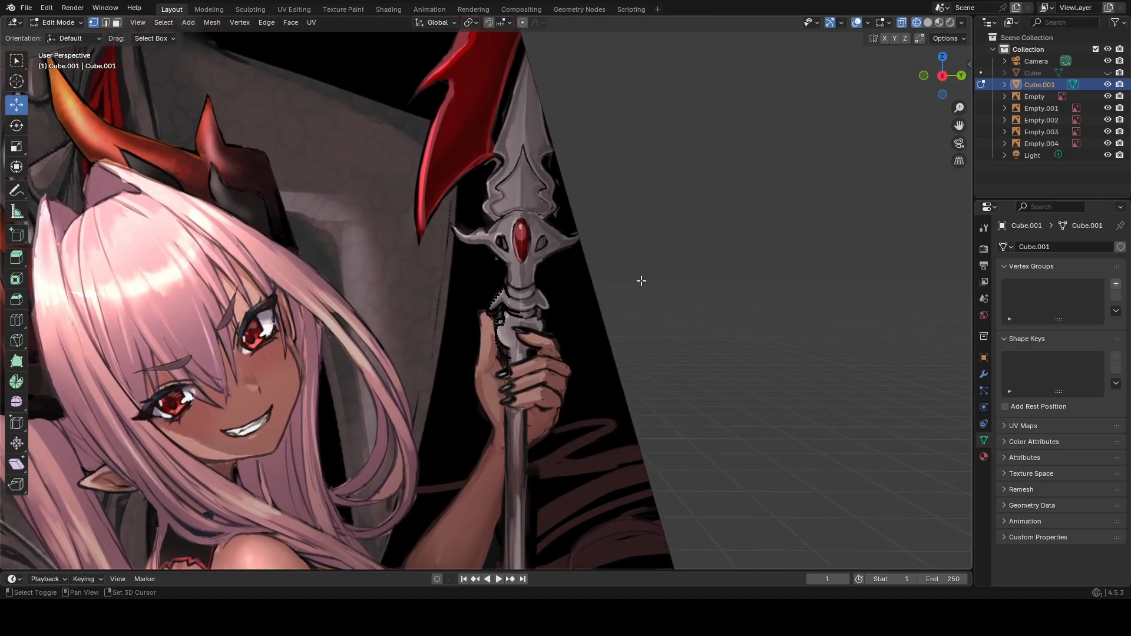
Examine the spear artwork and the traced collar outline in perspective, from the whole picture down to the bands above the hand.
scroll(633, 271, down, 4)
scroll(621, 258, down, 4)
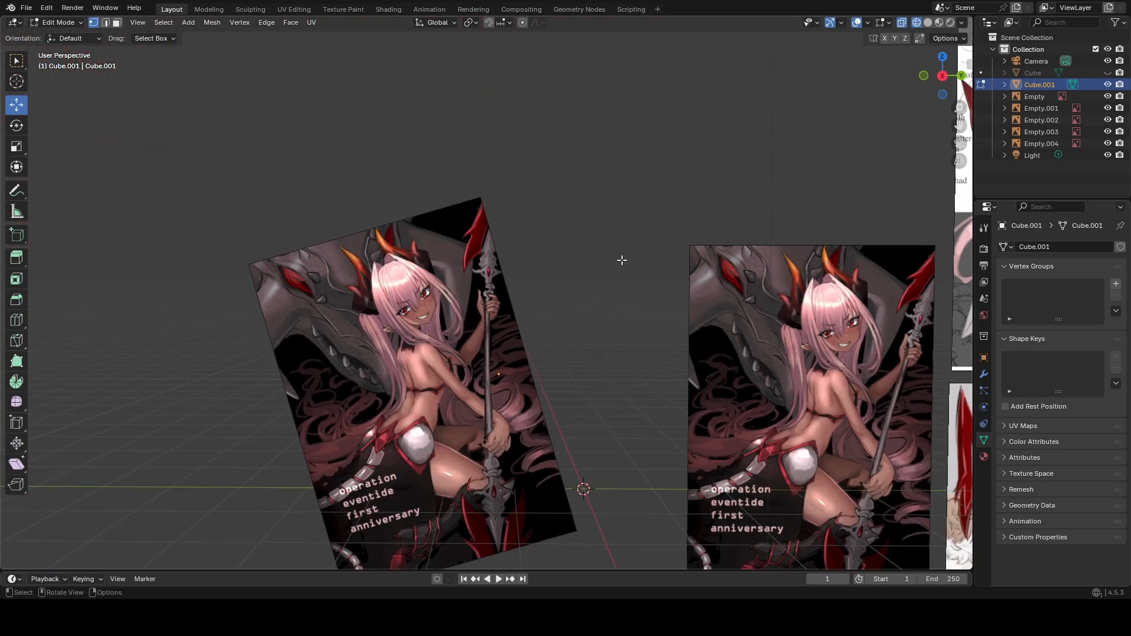
shift+middle_drag(710, 330, 779, 290)
scroll(705, 281, up, 7)
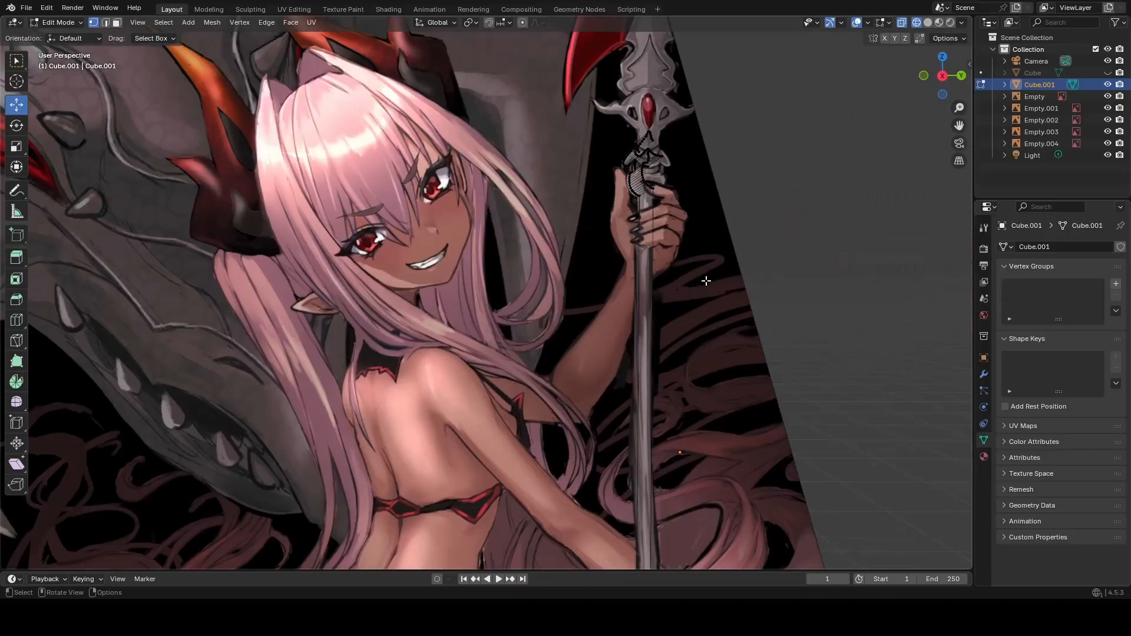
shift+middle_drag(733, 229, 846, 321)
scroll(820, 307, up, 3)
mouse_move(866, 283)
shift+middle_down()
mouse_move(593, 363)
mouse_move(585, 411)
mouse_move(624, 231)
shift+middle_up()
mouse_move(800, 256)
shift+middle_down()
mouse_move(348, 286)
mouse_move(490, 300)
mouse_move(489, 332)
shift+middle_up()
scroll(491, 300, down, 2)
scroll(471, 321, up, 6)
shift+middle_drag(372, 290, 456, 294)
scroll(429, 293, up, 2)
scroll(429, 293, down, 1)
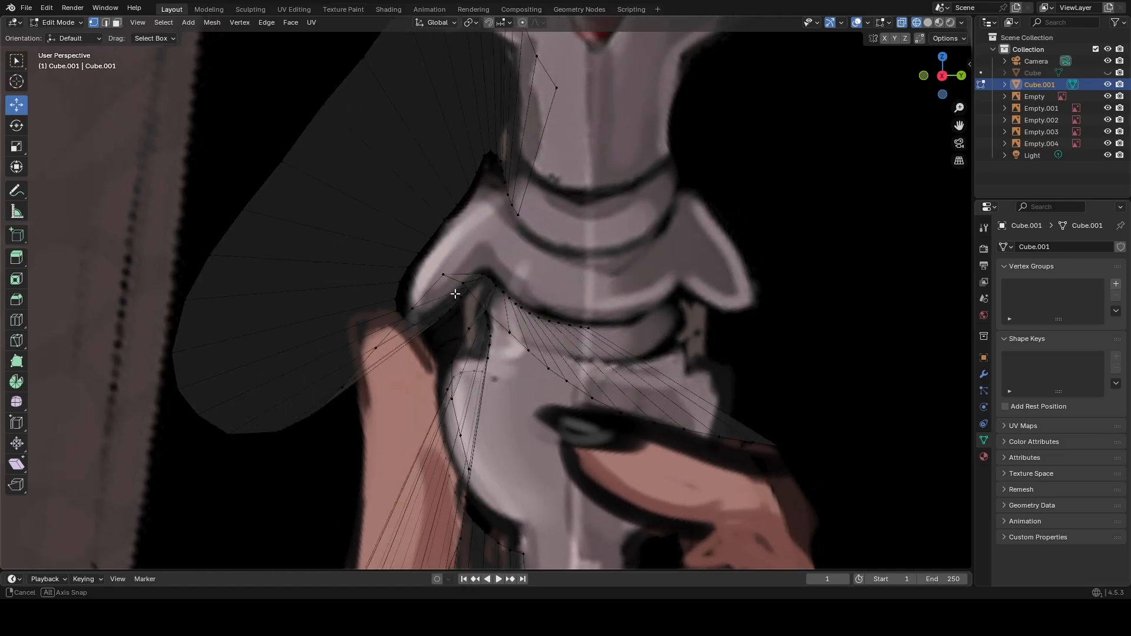
scroll(469, 294, down, 6)
scroll(520, 277, up, 6)
shift+middle_drag(538, 249, 513, 291)
In the right orthographic view, extrude the end of the upper ring's curve along the painted dark line to the spear's centre line.
click(943, 75)
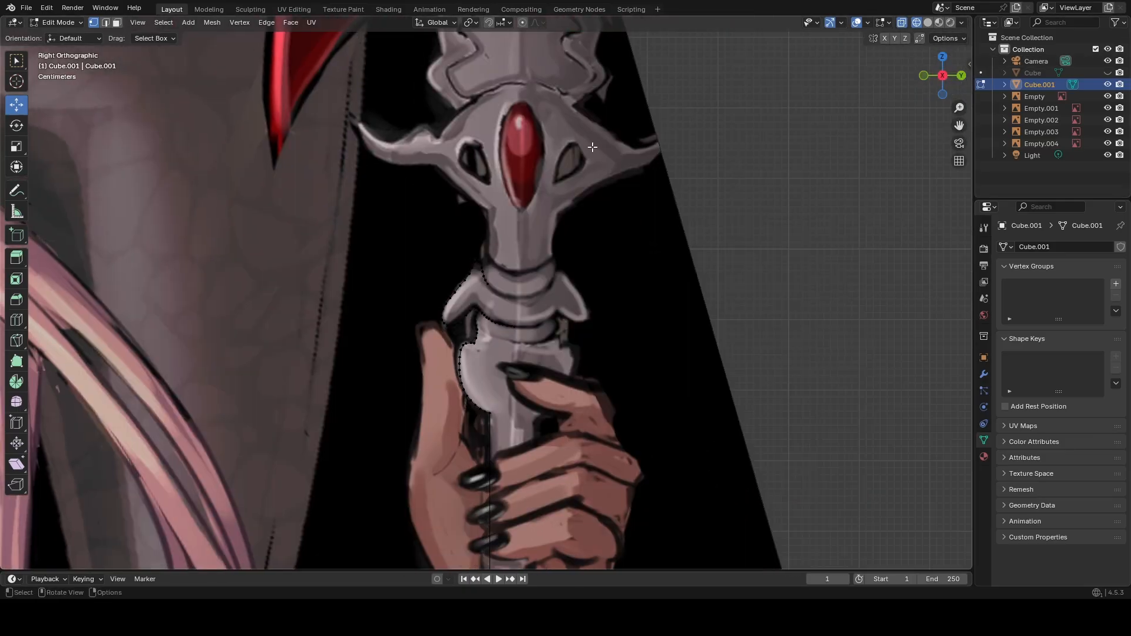
scroll(570, 177, up, 4)
scroll(571, 196, up, 3)
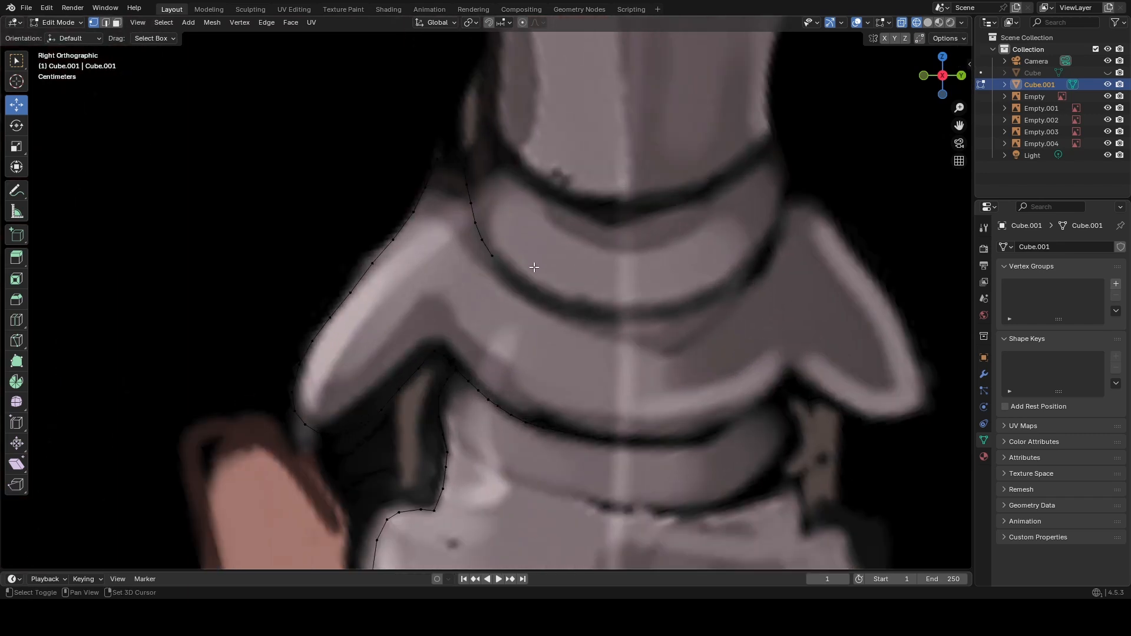
shift+click(481, 250)
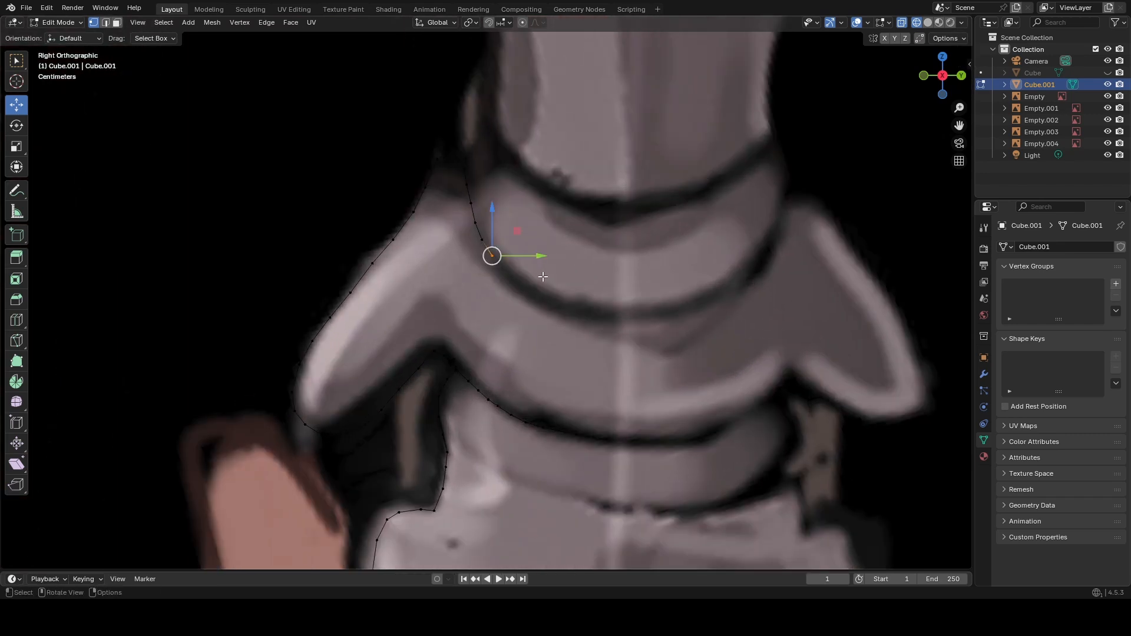
key(g)
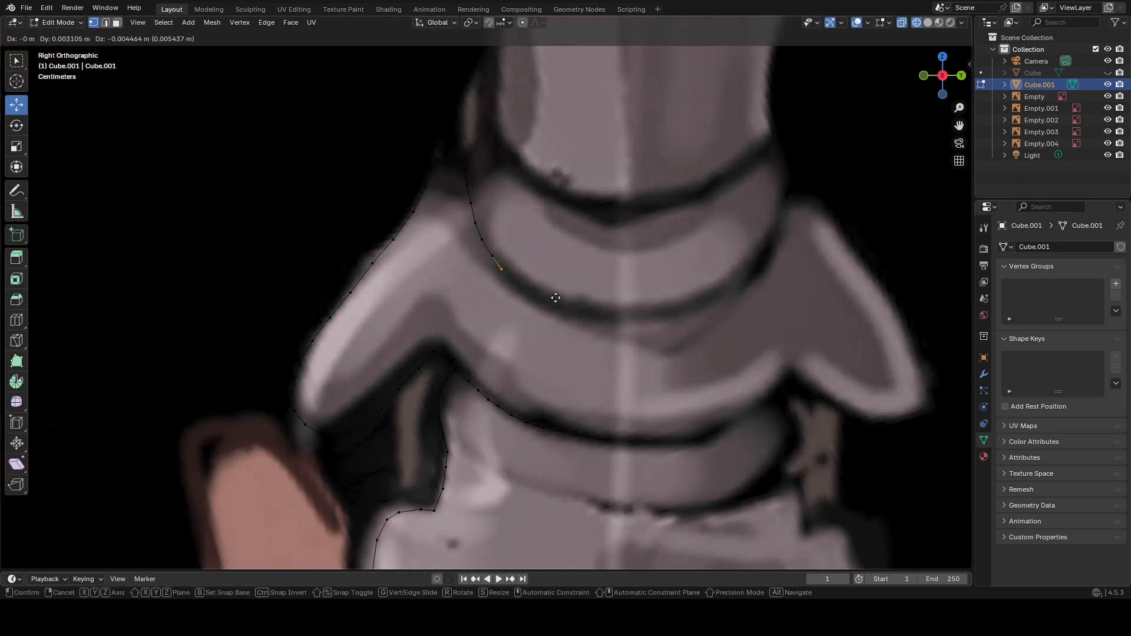
click(559, 298)
key(e)
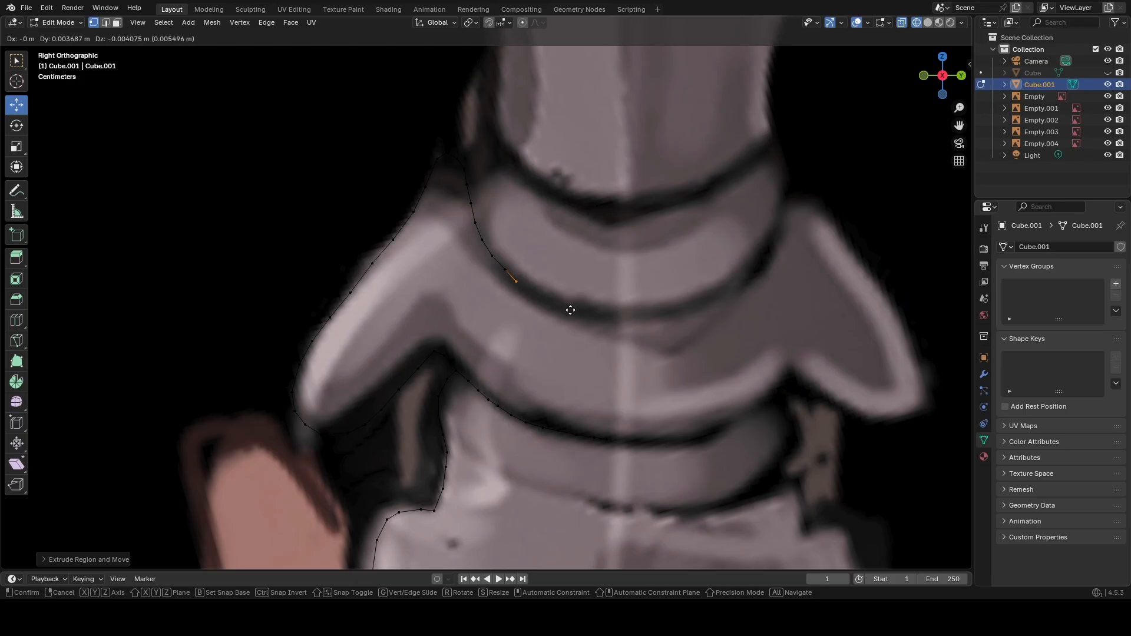
click(575, 311)
key(e)
click(596, 319)
key(e)
click(619, 326)
key(e)
click(640, 332)
key(e)
click(659, 334)
key(e)
click(676, 335)
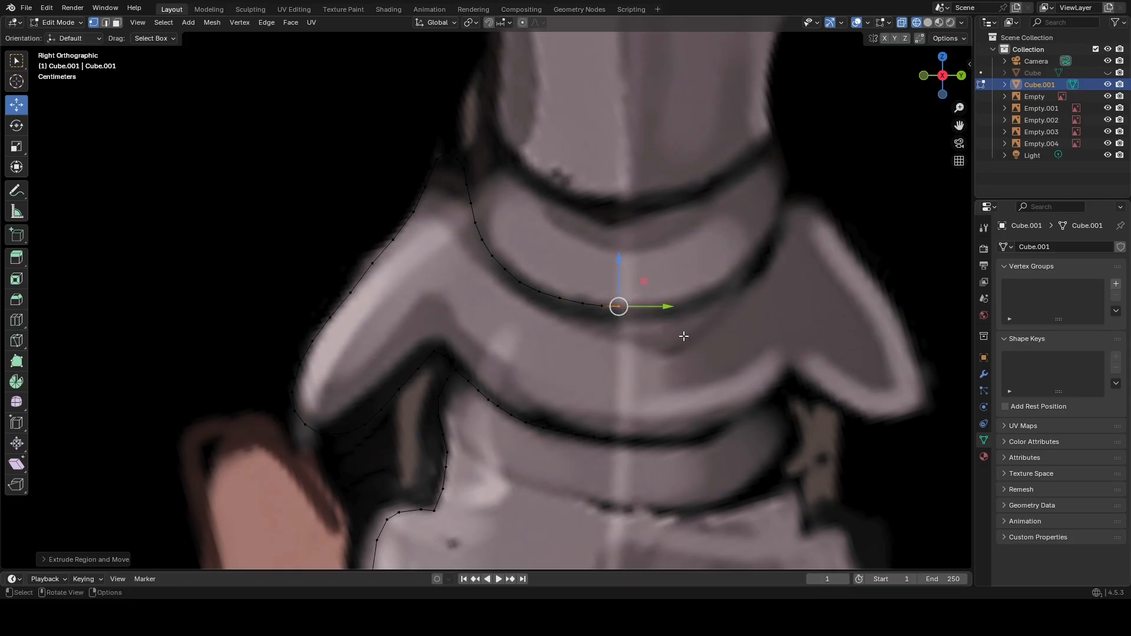
Nudge the last vertex of the upper ring's curve sideways and vertically onto the spear's centre line.
drag(663, 306, 664, 306)
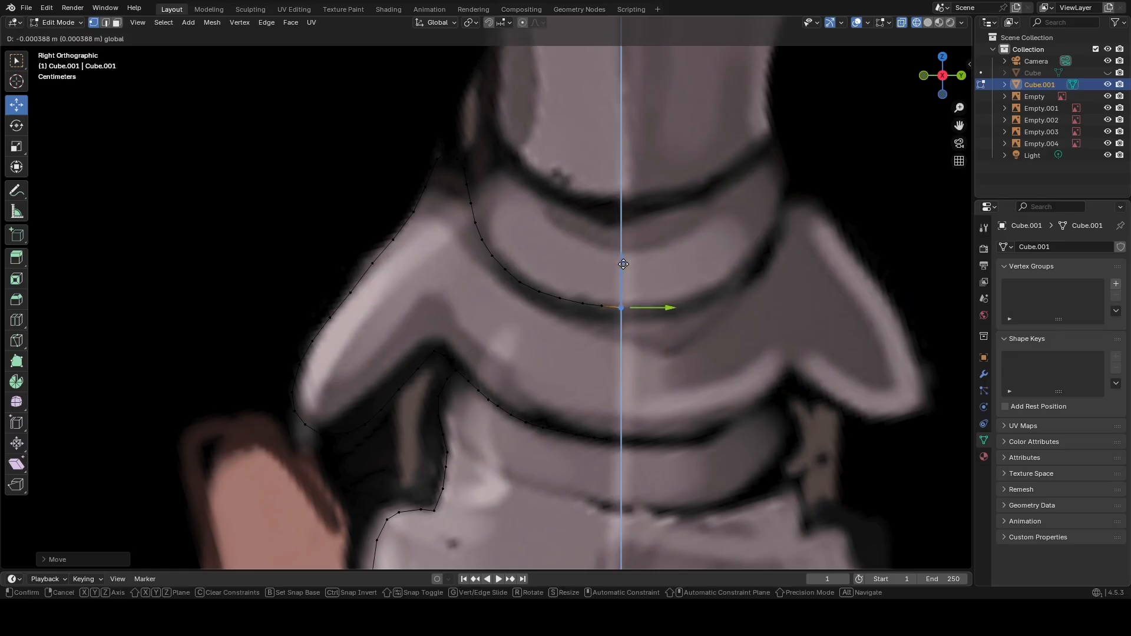
click(569, 268)
click(703, 248)
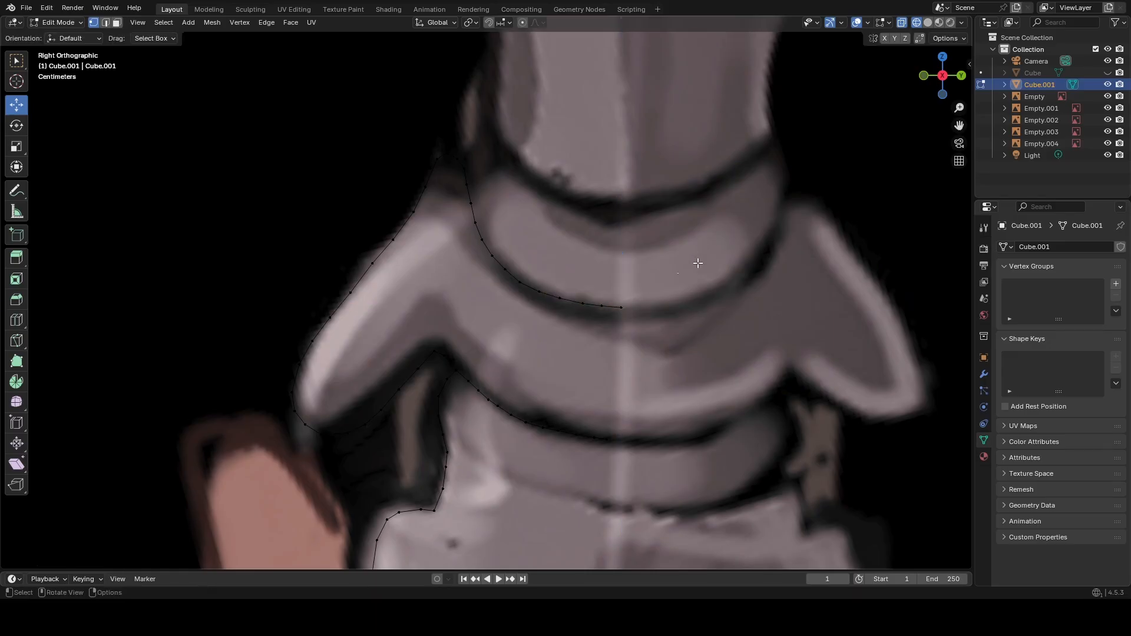
Adjust individual vertices along the lower part of the upper ring's curve to smooth it over the painted line.
scroll(571, 294, up, 3)
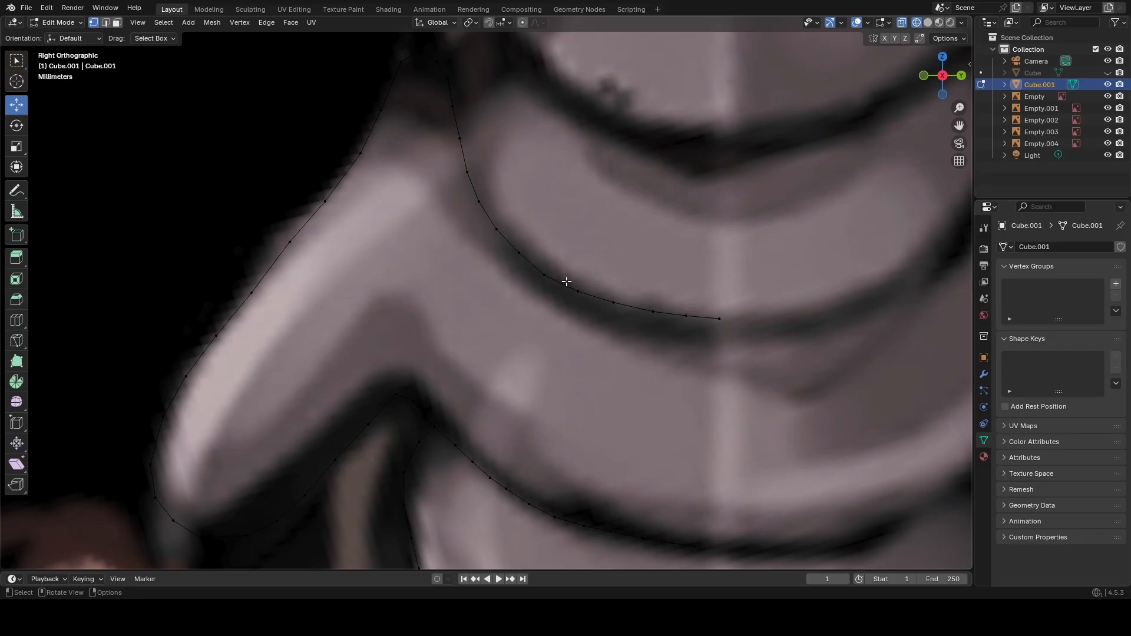
click(578, 293)
drag(576, 266, 575, 267)
drag(635, 344, 613, 276)
drag(670, 347, 653, 288)
click(721, 284)
click(735, 371)
scroll(740, 397, down, 2)
scroll(730, 393, up, 2)
Shift the vertex at the upper bend of the ring's curve slightly sideways to even out the bend.
click(492, 230)
mouse_move(536, 231)
mouse_down()
mouse_move(551, 255)
mouse_move(523, 224)
mouse_up()
click(525, 259)
click(548, 218)
Switch the viewport to solid shading and view the modelled spear surfaces against the artwork in perspective.
scroll(669, 221, down, 6)
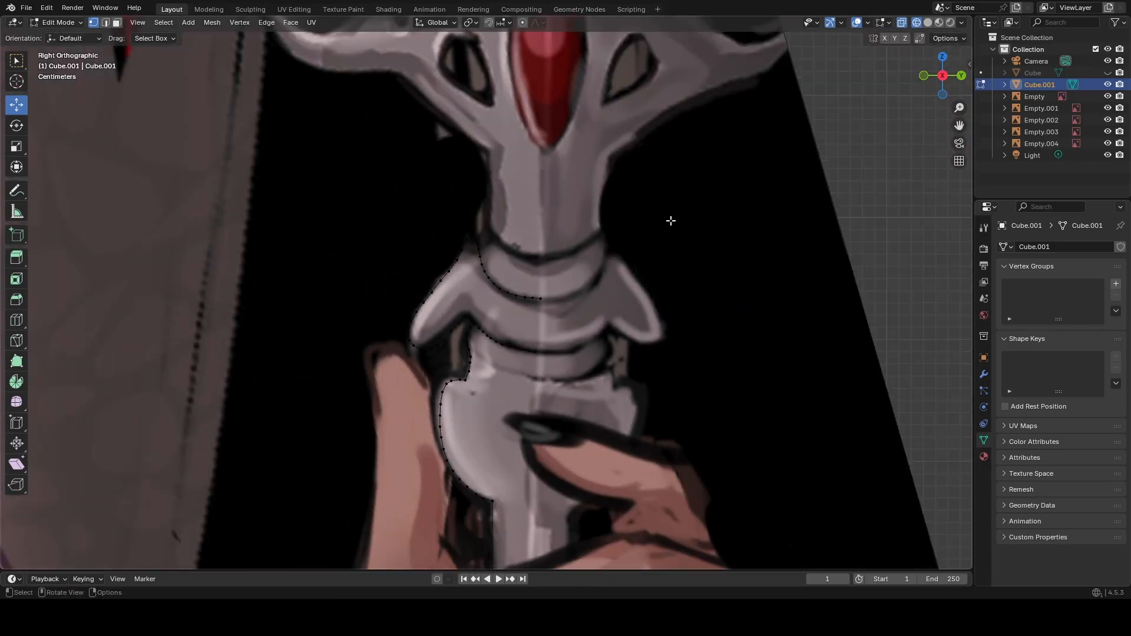
scroll(670, 224, down, 1)
scroll(669, 224, down, 1)
scroll(668, 226, up, 2)
middle_drag(666, 228, 694, 227)
click(927, 23)
mouse_move(701, 263)
middle_down()
mouse_move(608, 293)
mouse_move(692, 270)
mouse_move(697, 281)
middle_up()
scroll(697, 281, down, 5)
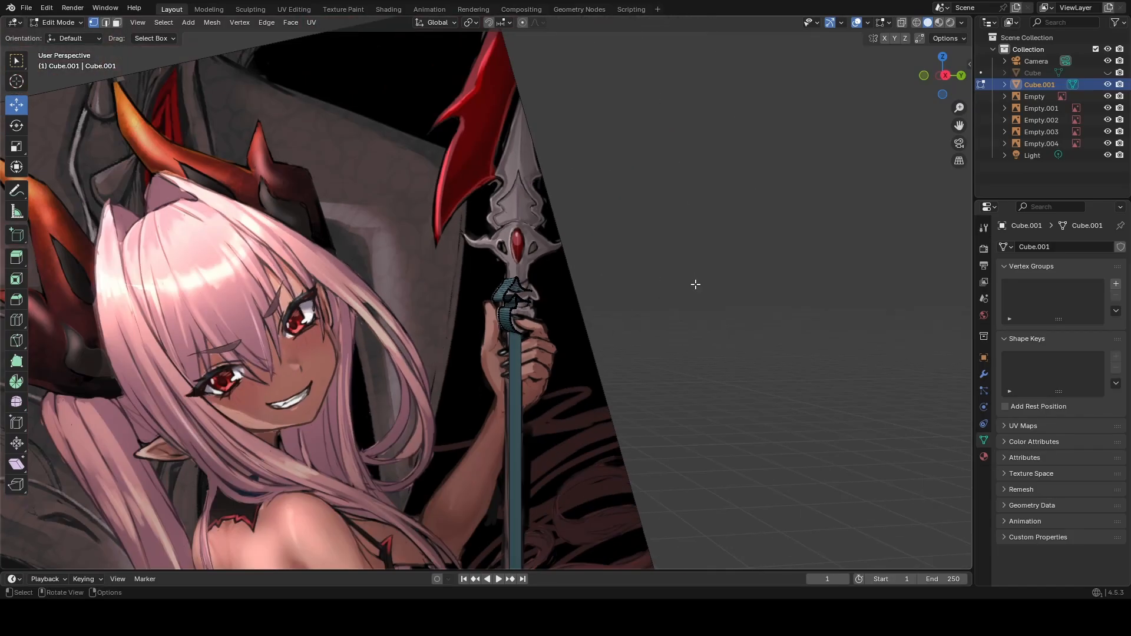
Examine the shaded collar and ring surfaces from several angles and up close around the hand.
scroll(687, 293, up, 6)
middle_drag(687, 289, 561, 248)
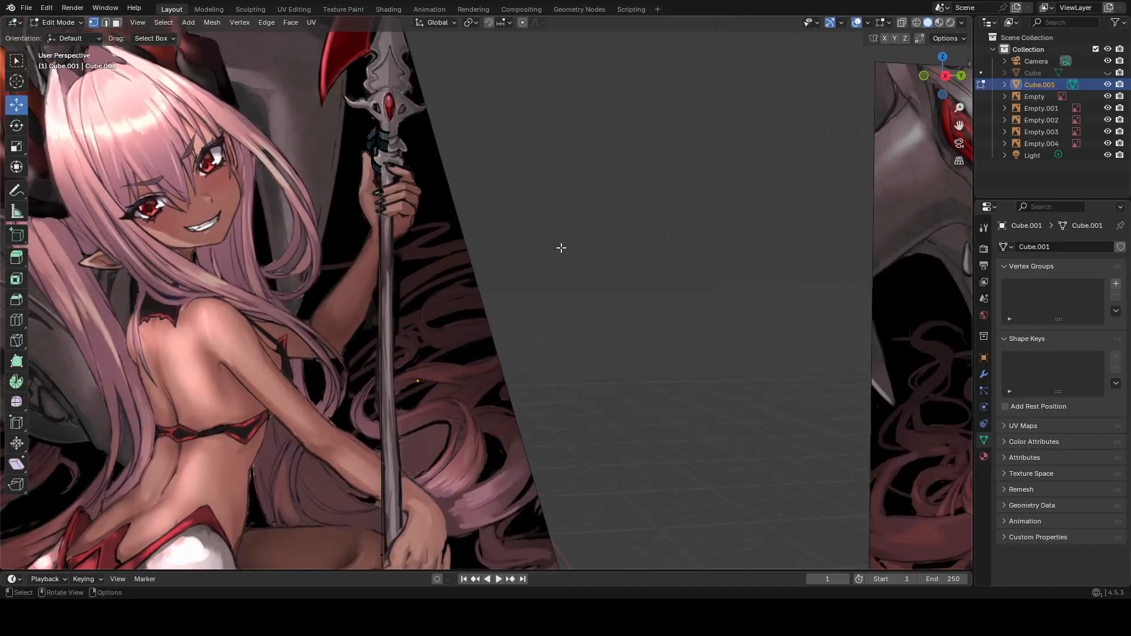
middle_drag(538, 299, 522, 223)
shift+middle_drag(489, 332, 580, 116)
scroll(536, 171, up, 3)
scroll(533, 176, up, 3)
shift+middle_drag(502, 314, 569, 182)
scroll(521, 159, down, 2)
scroll(521, 159, up, 4)
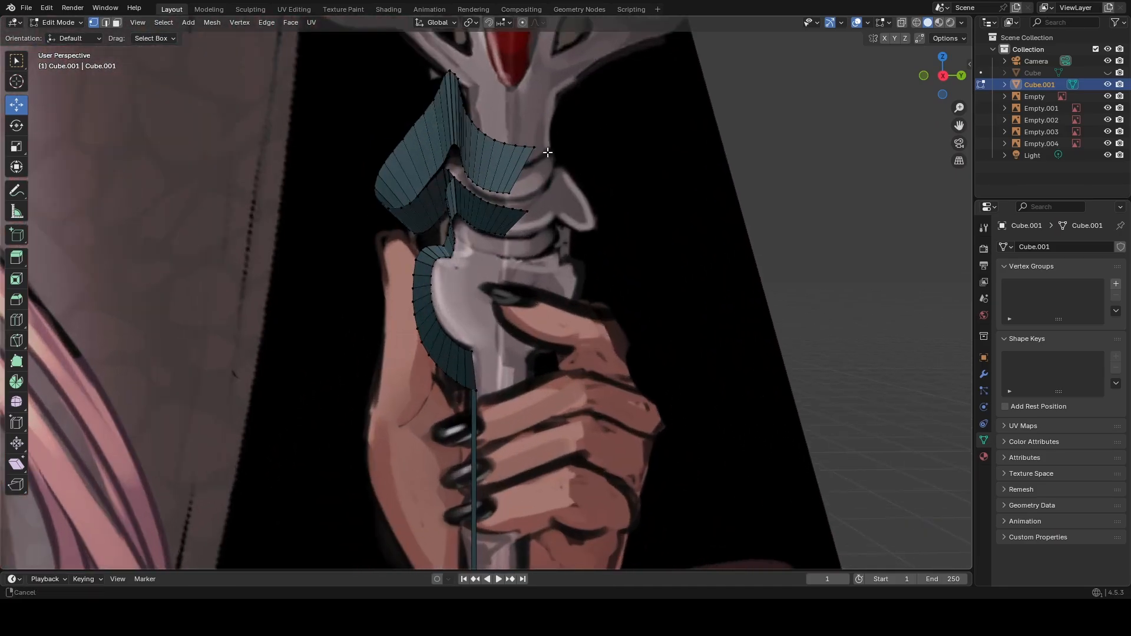
shift+middle_drag(524, 151, 526, 266)
middle_drag(530, 224, 515, 262)
scroll(502, 225, up, 2)
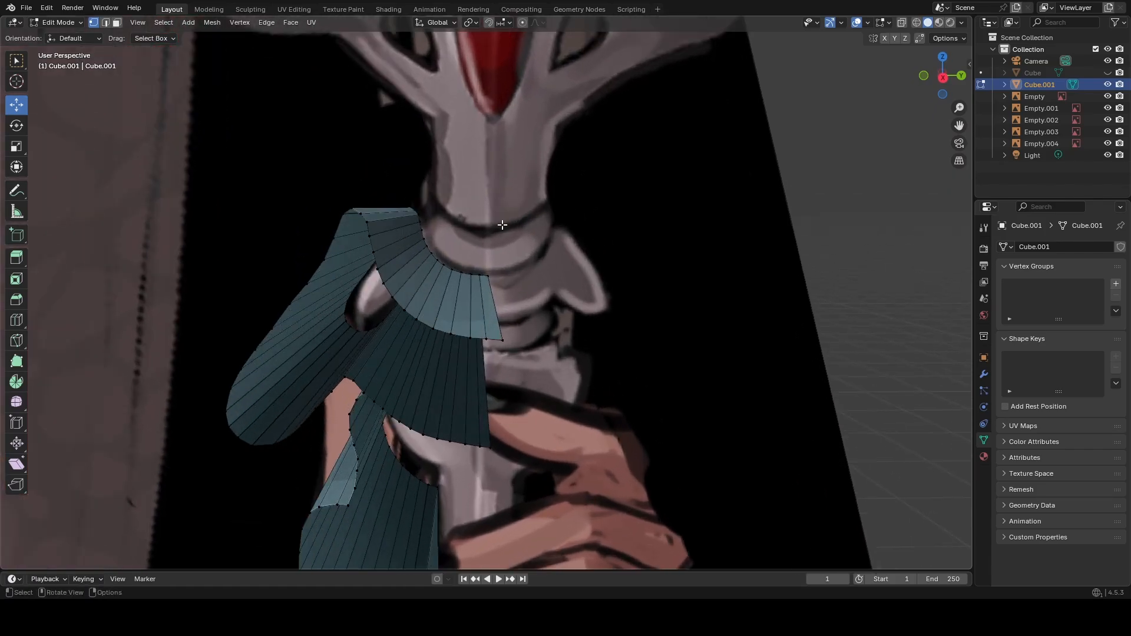
scroll(498, 203, down, 2)
scroll(466, 241, up, 2)
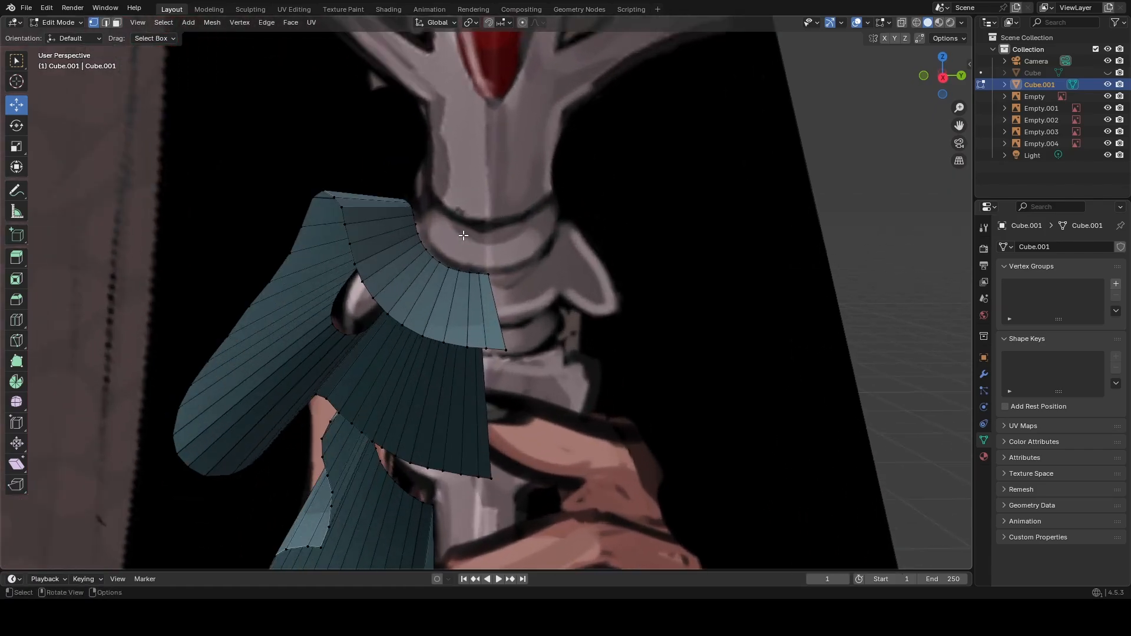
In the right orthographic view, try extruding a single vertex a short distance upward from the upper end of the ring's curve.
click(943, 81)
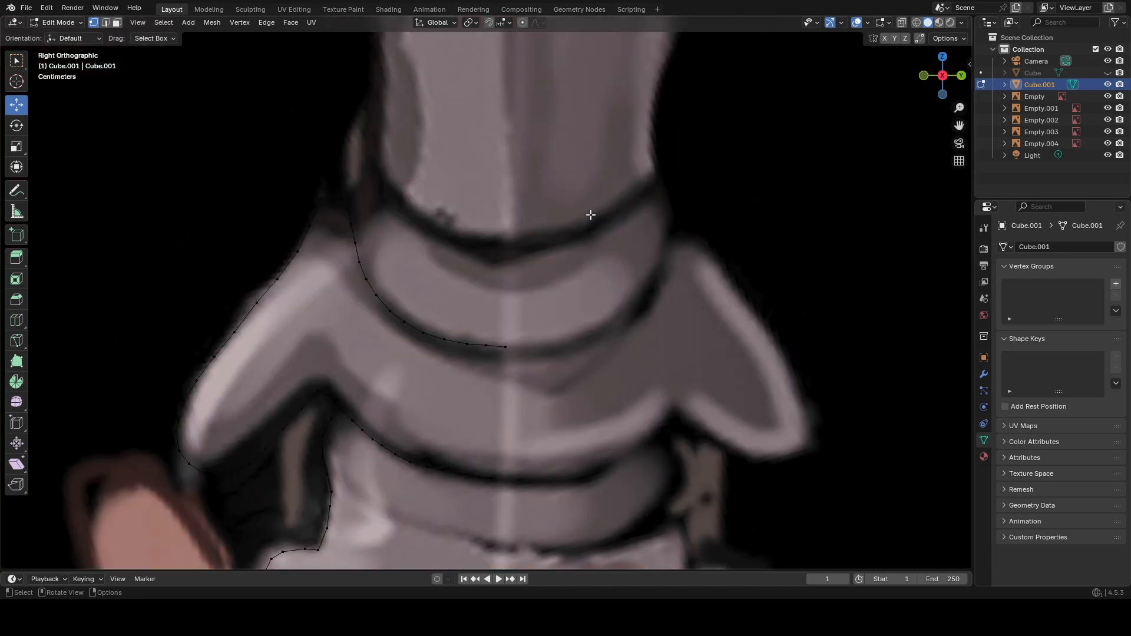
drag(323, 172, 337, 196)
click(445, 171)
scroll(348, 182, up, 3)
shift+middle_drag(347, 182, 381, 329)
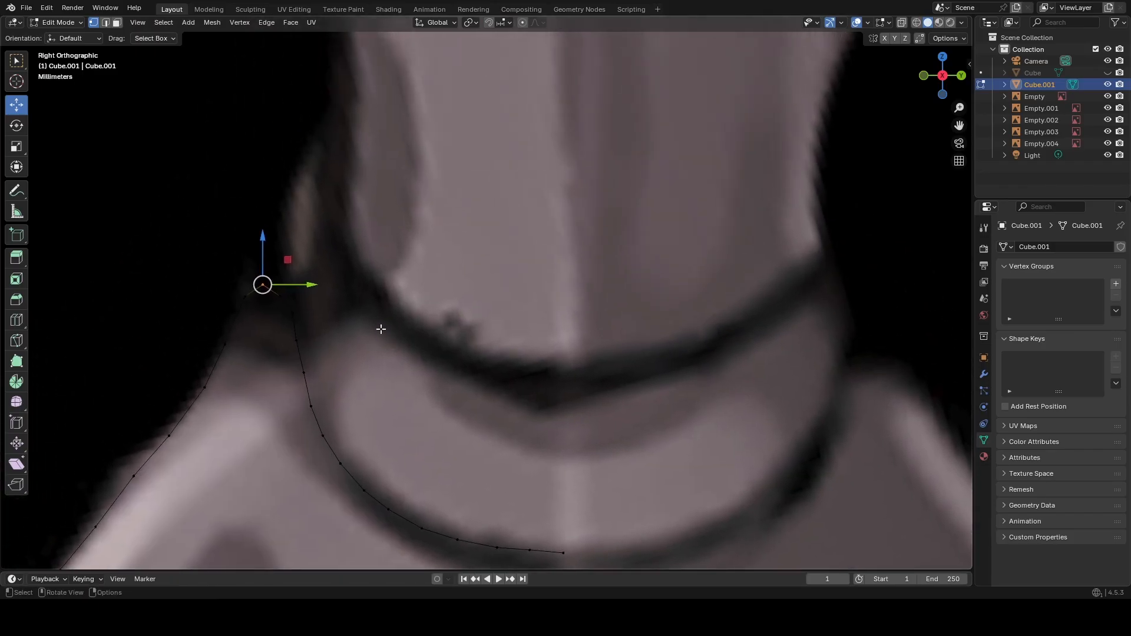
scroll(348, 291, down, 3)
scroll(383, 299, up, 2)
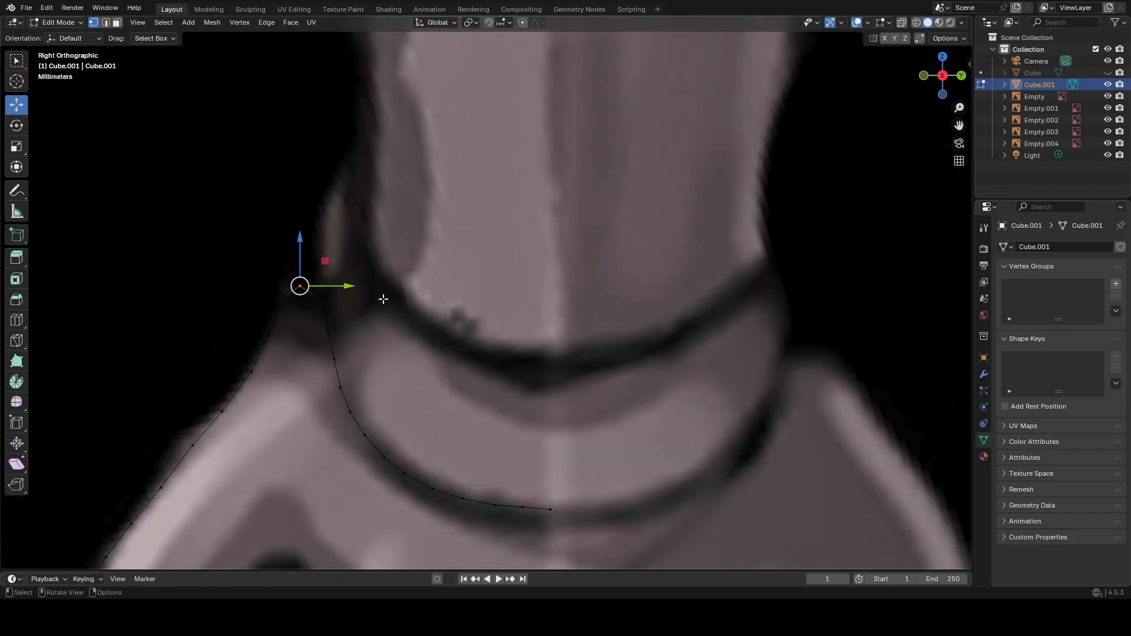
click(364, 313)
click(328, 307)
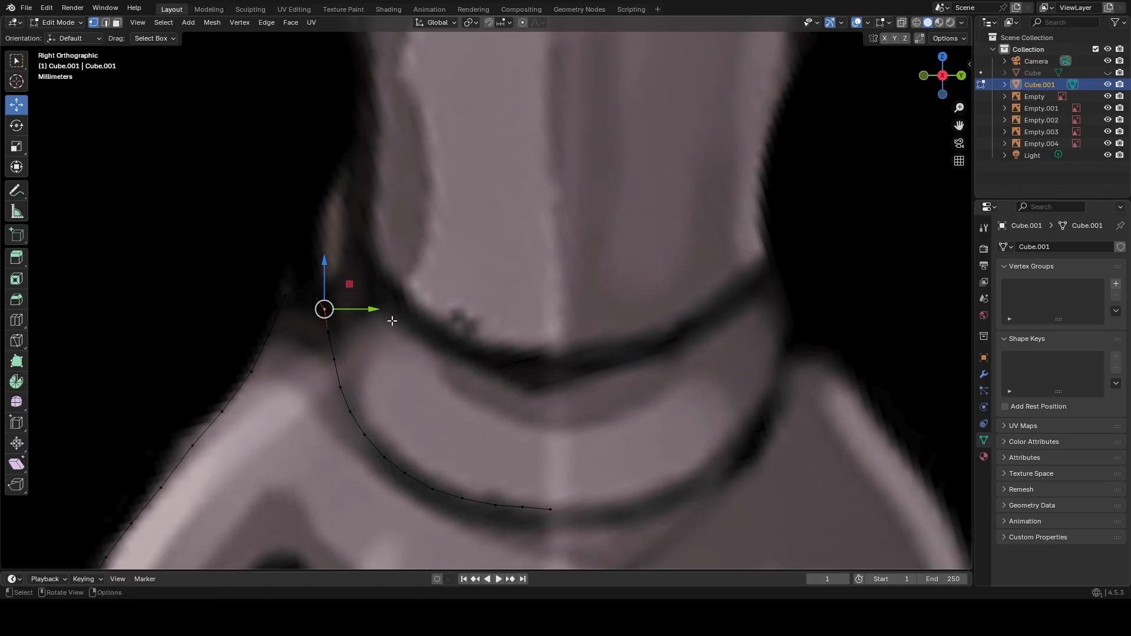
key(g)
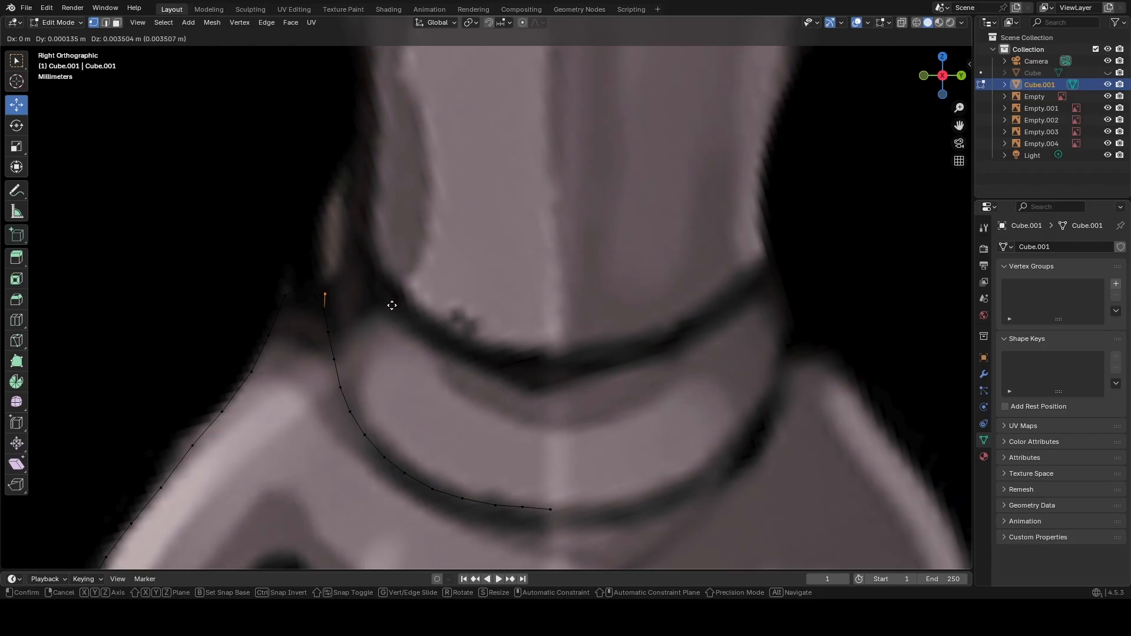
click(392, 305)
scroll(405, 311, down, 5)
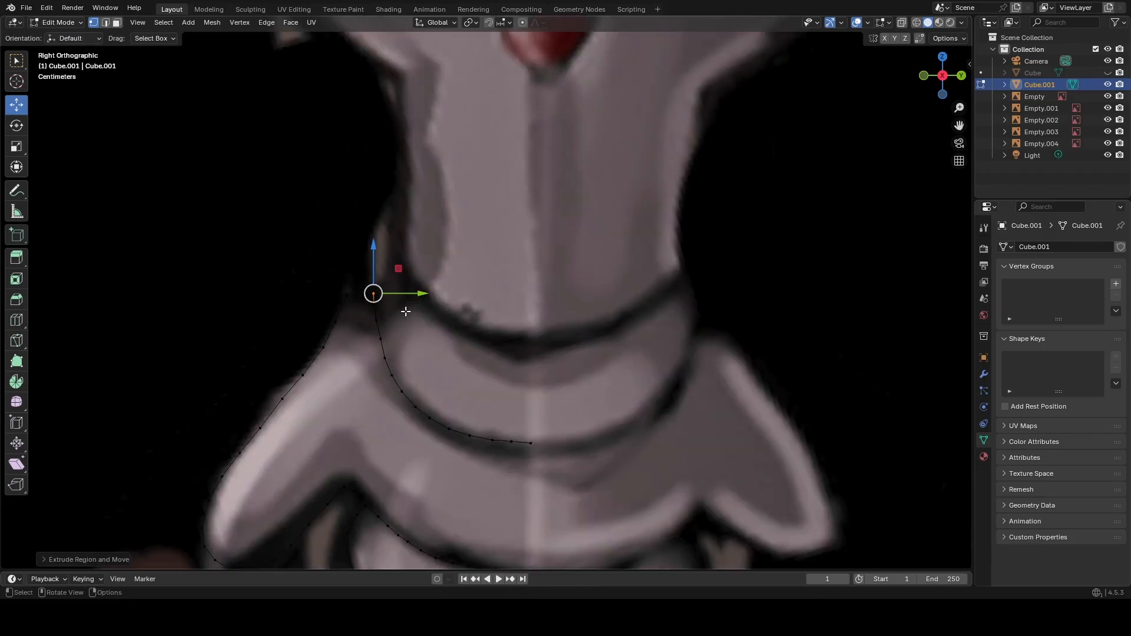
Raise the newly extruded vertex vertically, check it from the side, and undo the move and the extrusion.
middle_drag(500, 310, 419, 309)
drag(238, 269, 238, 184)
middle_drag(404, 242, 315, 240)
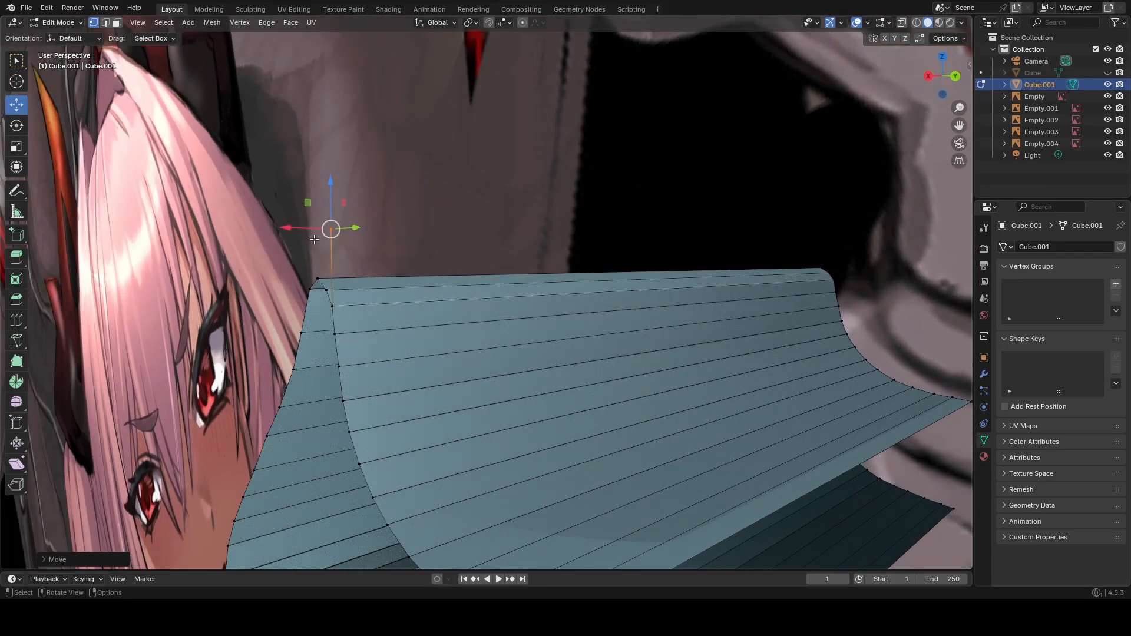
middle_drag(412, 258, 578, 270)
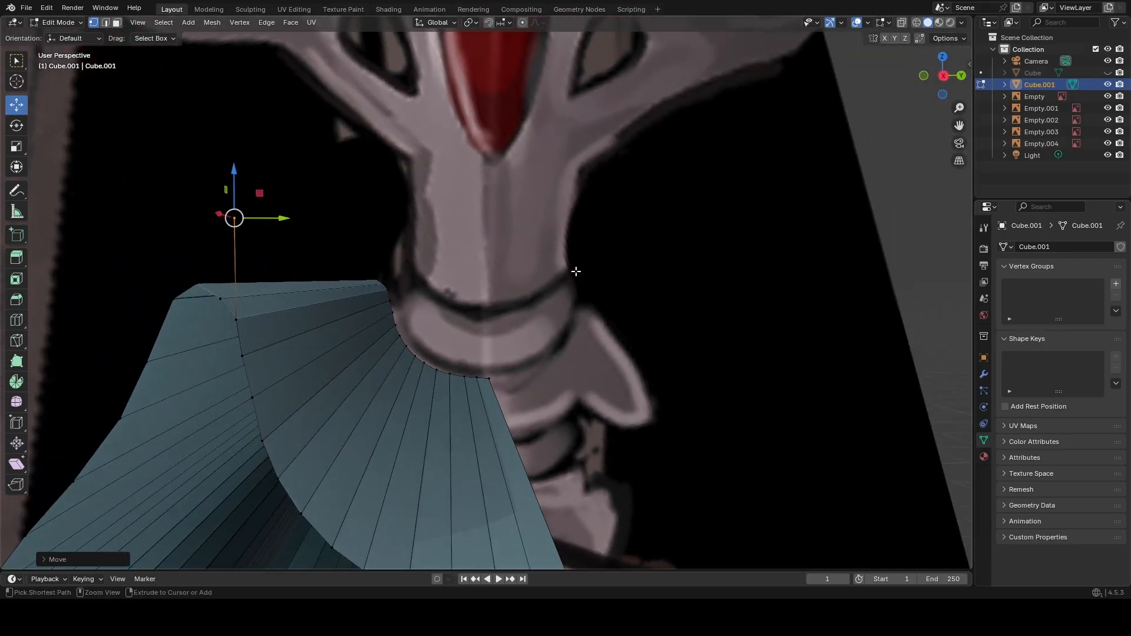
key(ctrl+z)
key(ctrl+z)
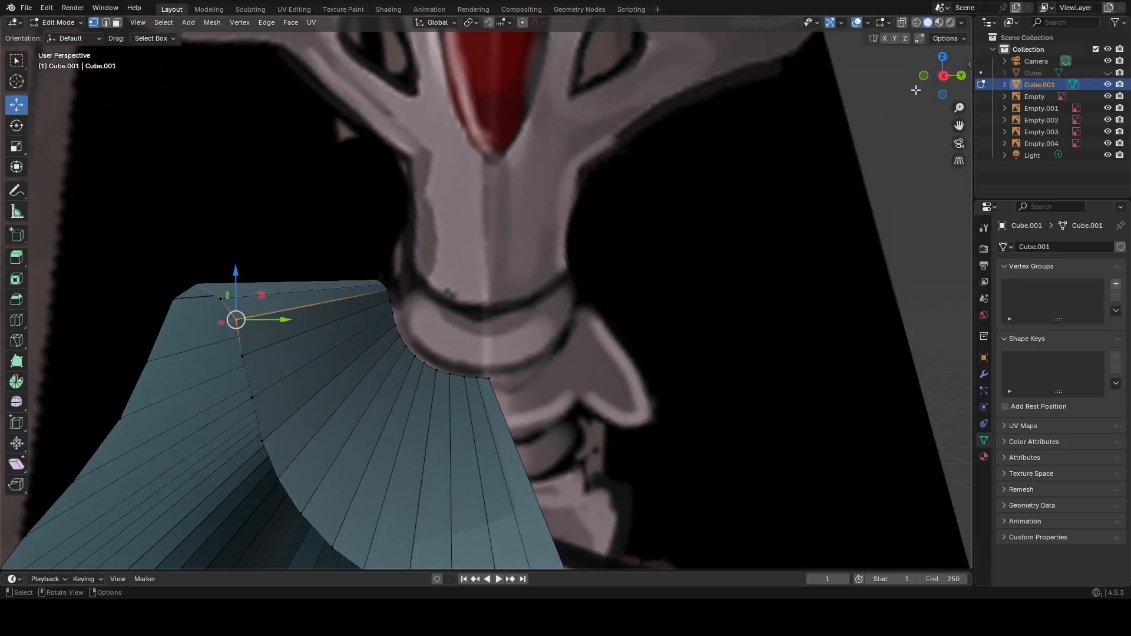
drag(260, 320, 329, 339)
key(ctrl+z)
middle_drag(390, 378, 309, 383)
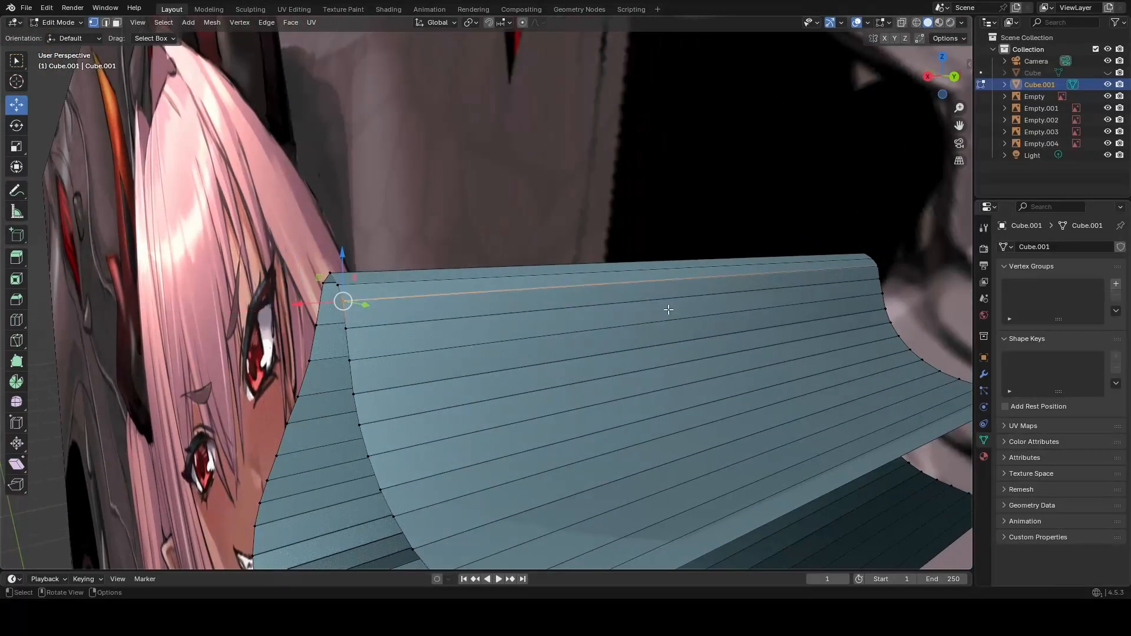
Reselect the vertex at the upper end of the ring's curve in the right view and check the selection in perspective.
click(955, 77)
click(942, 81)
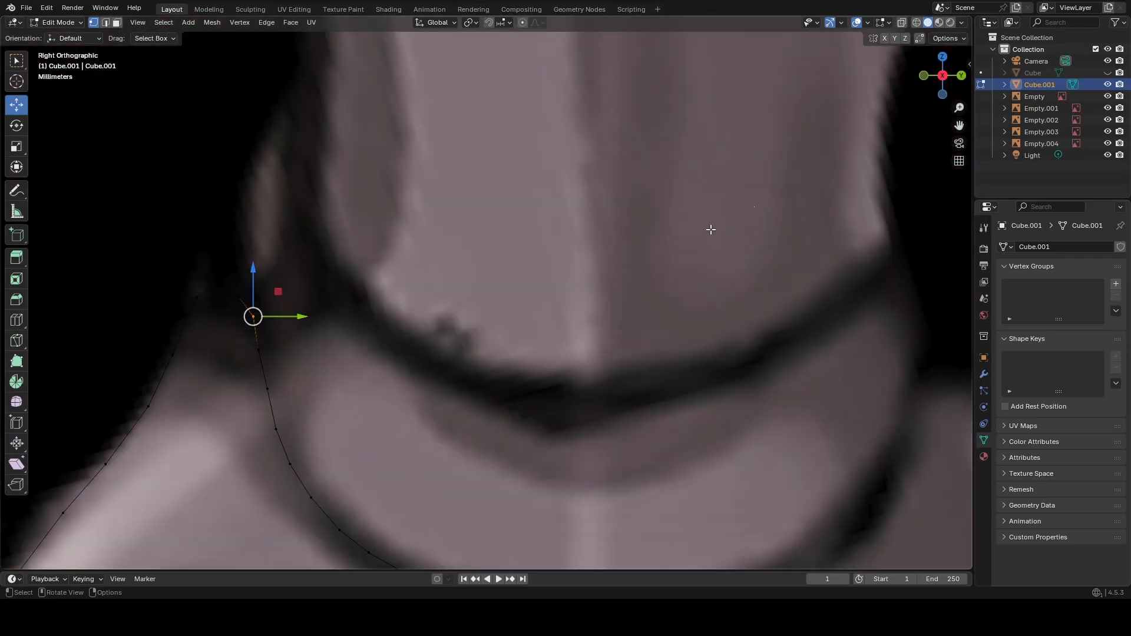
click(943, 77)
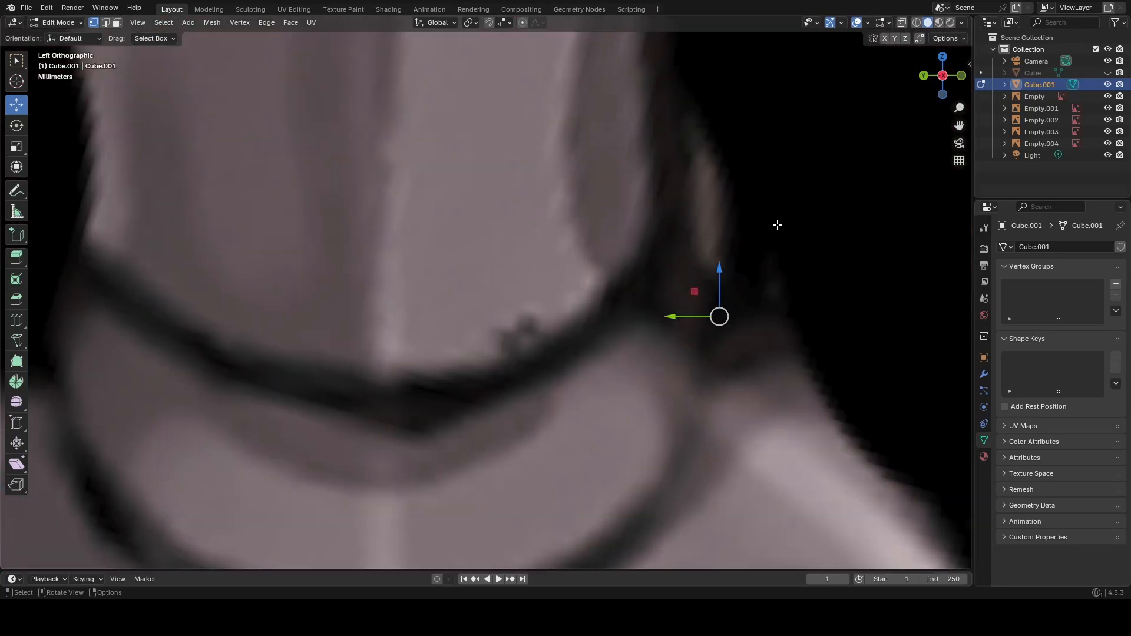
click(942, 78)
shift+middle_drag(509, 312, 657, 296)
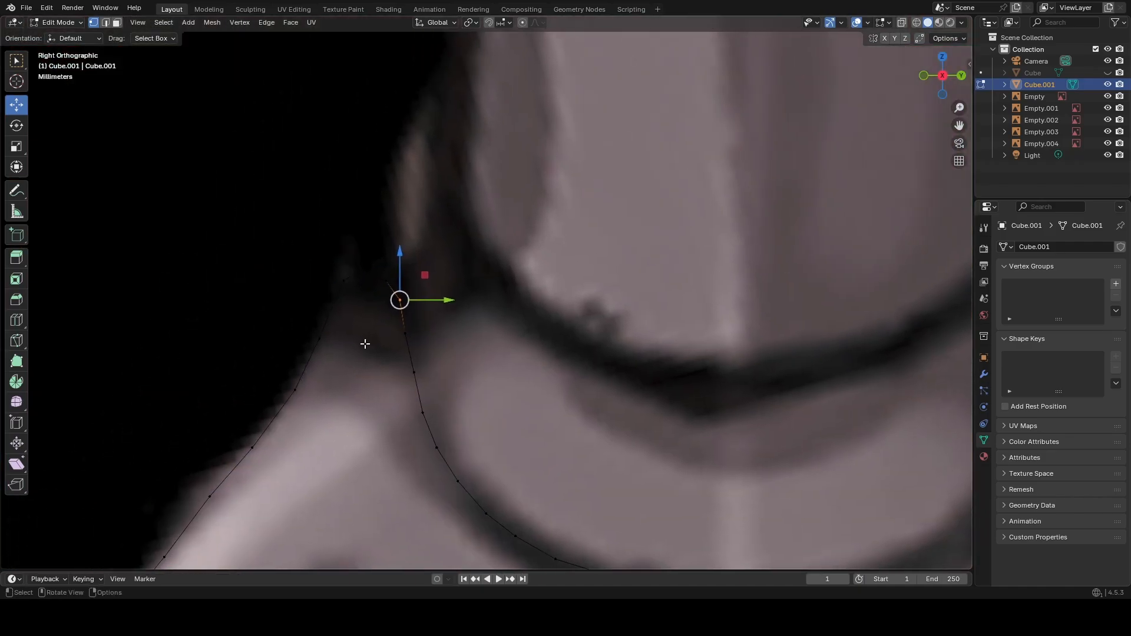
click(464, 314)
click(399, 299)
middle_drag(714, 232, 713, 236)
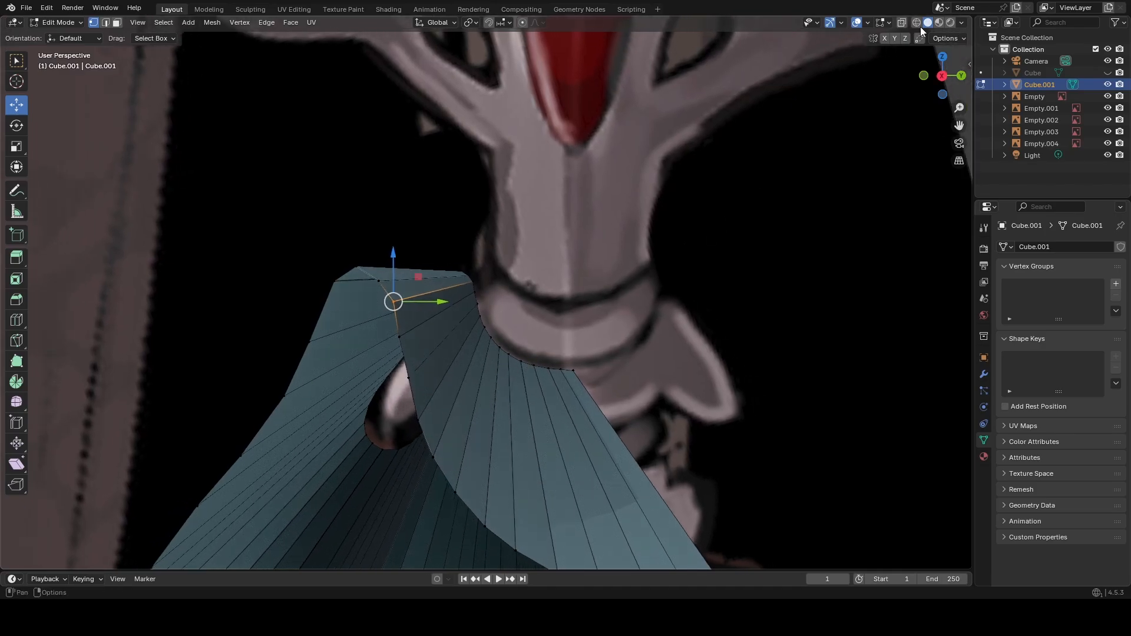
In the right view with wireframe display, select the edge at the upper end of the ring's curve and check it in perspective.
click(942, 75)
click(917, 22)
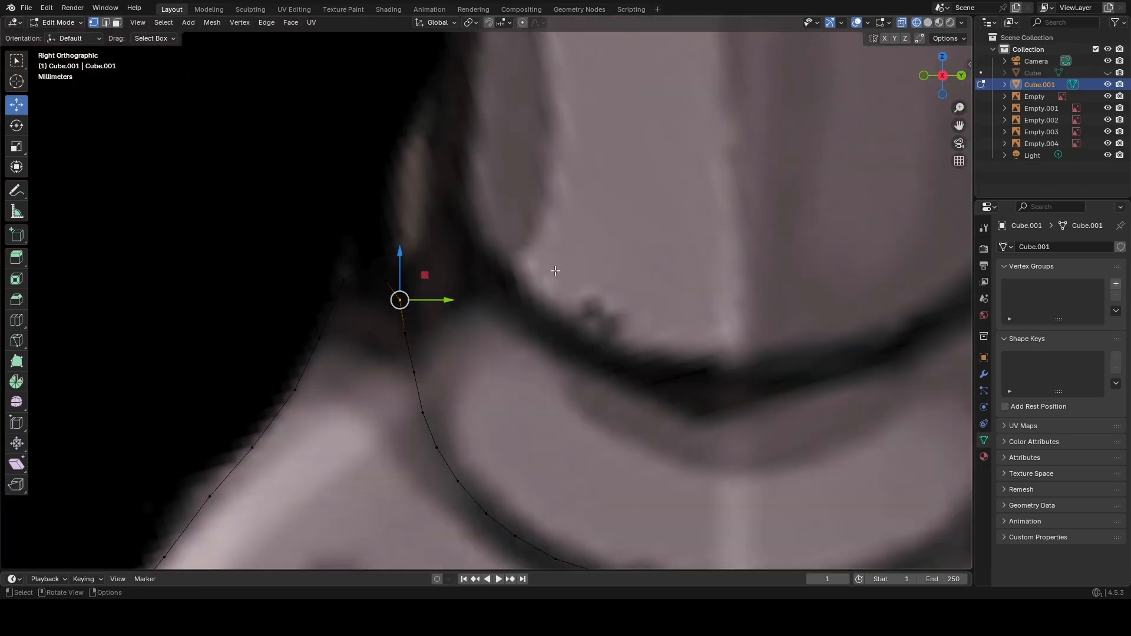
click(393, 295)
middle_drag(395, 296, 376, 316)
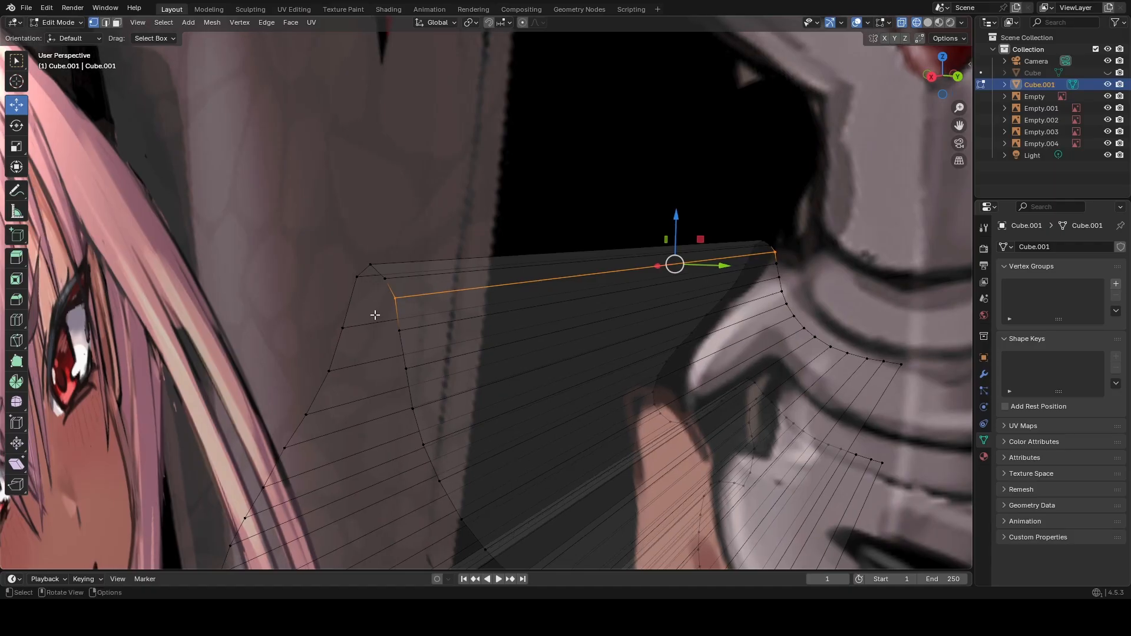
middle_drag(659, 297, 684, 298)
Try extruding the selected edge upward from the ring twice, check the new faces in solid shading, and undo both extrusions.
key(e)
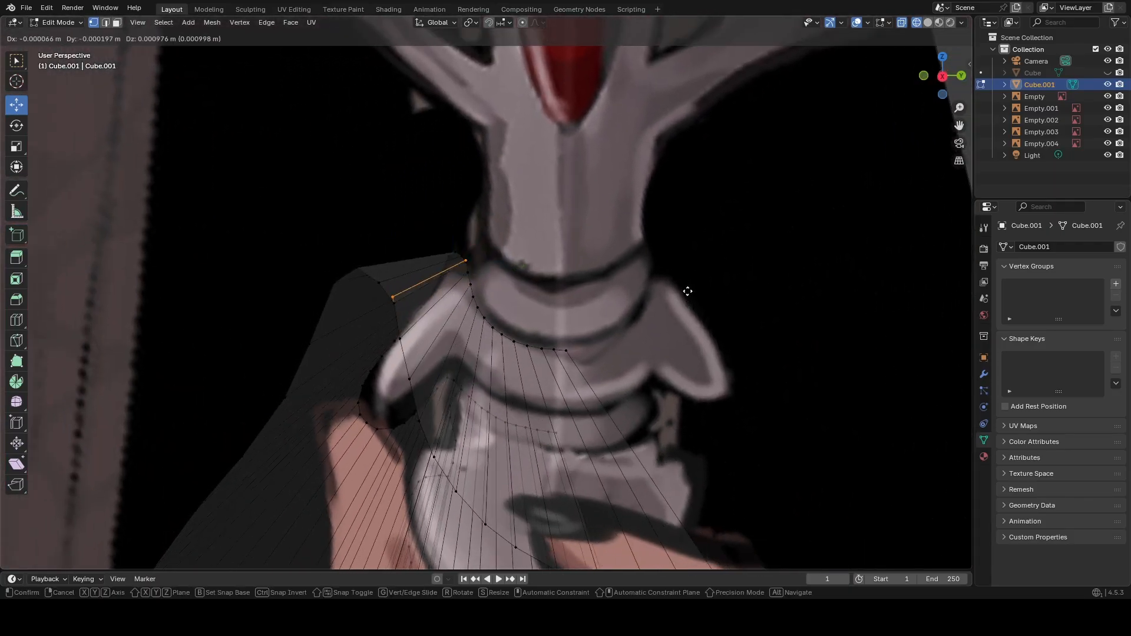
click(688, 266)
key(g)
click(667, 180)
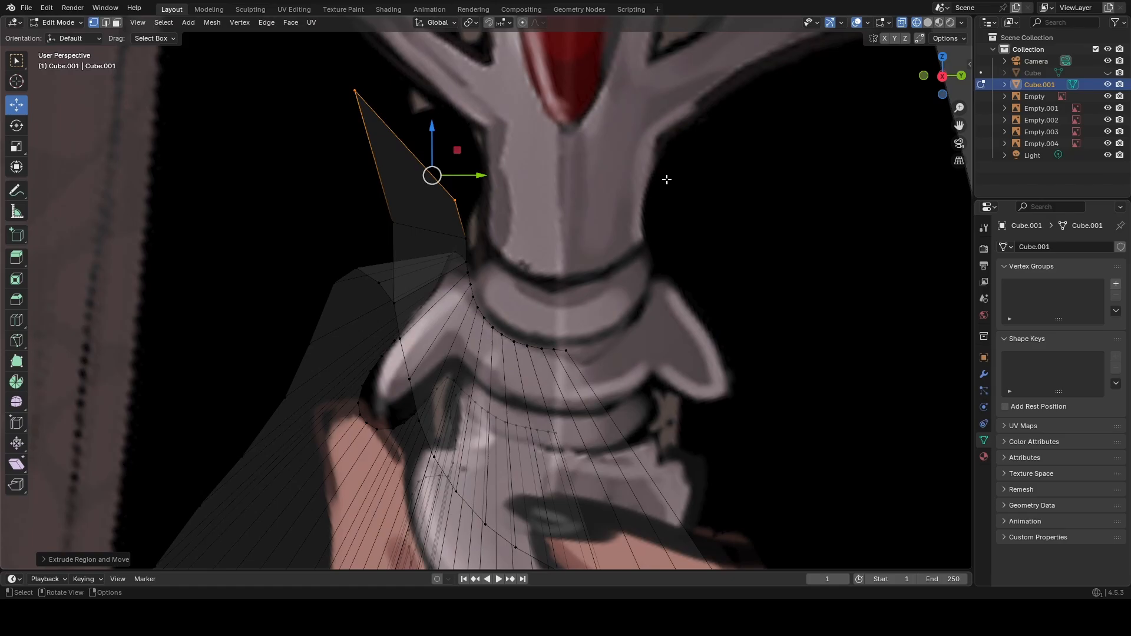
click(927, 24)
mouse_move(532, 237)
middle_down()
mouse_move(581, 242)
mouse_move(532, 237)
mouse_move(554, 230)
middle_up()
scroll(535, 236, down, 4)
key(ctrl+z)
key(ctrl+z)
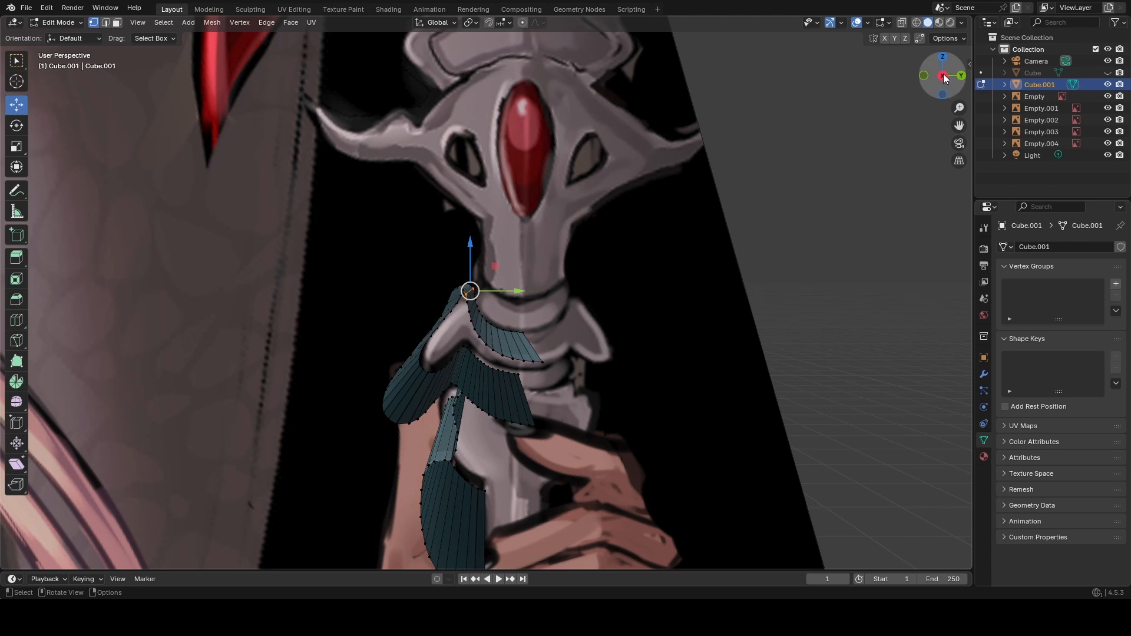
In the right view, extrude the ring's upper end edge upward in short segments to the corner where the dark band begins.
click(943, 75)
click(943, 76)
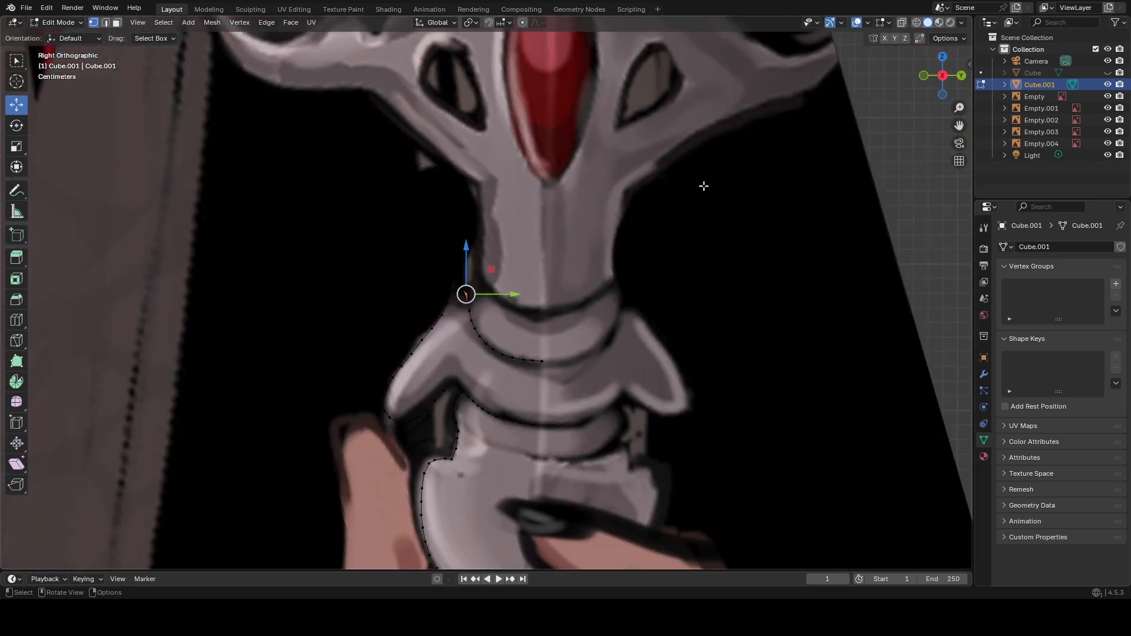
scroll(628, 226, up, 6)
scroll(628, 229, down, 10)
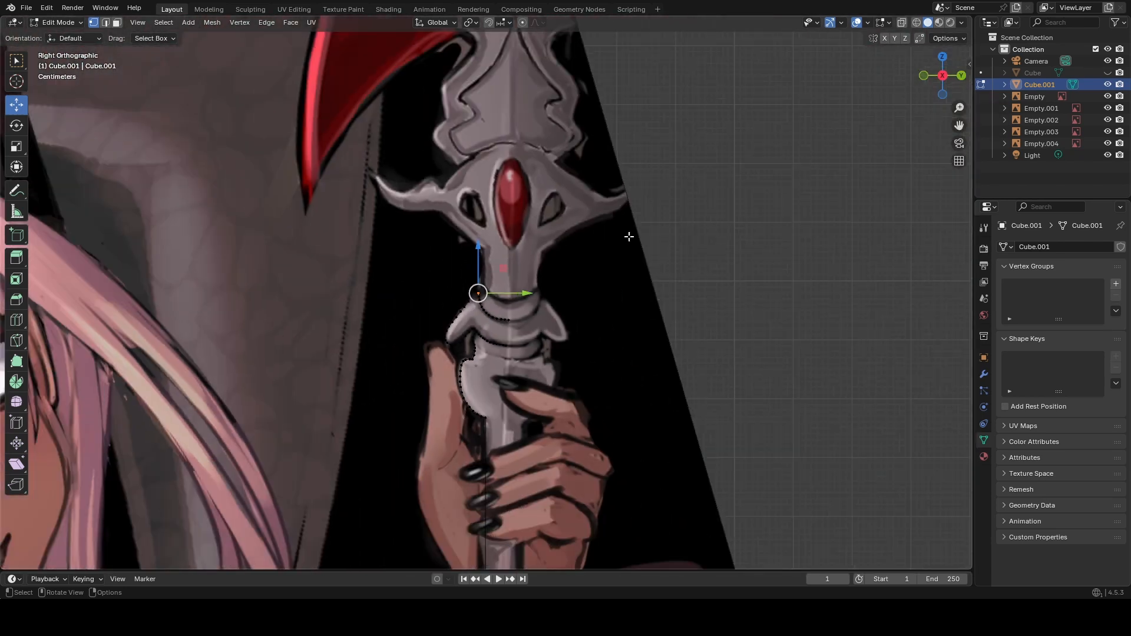
scroll(629, 236, up, 5)
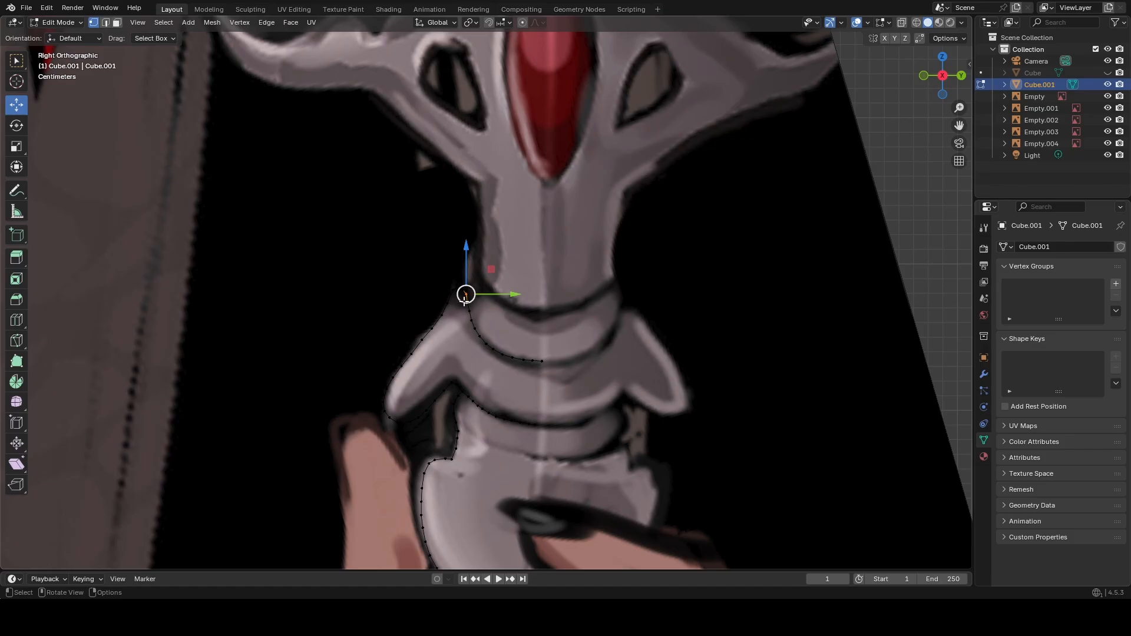
scroll(485, 301, up, 1)
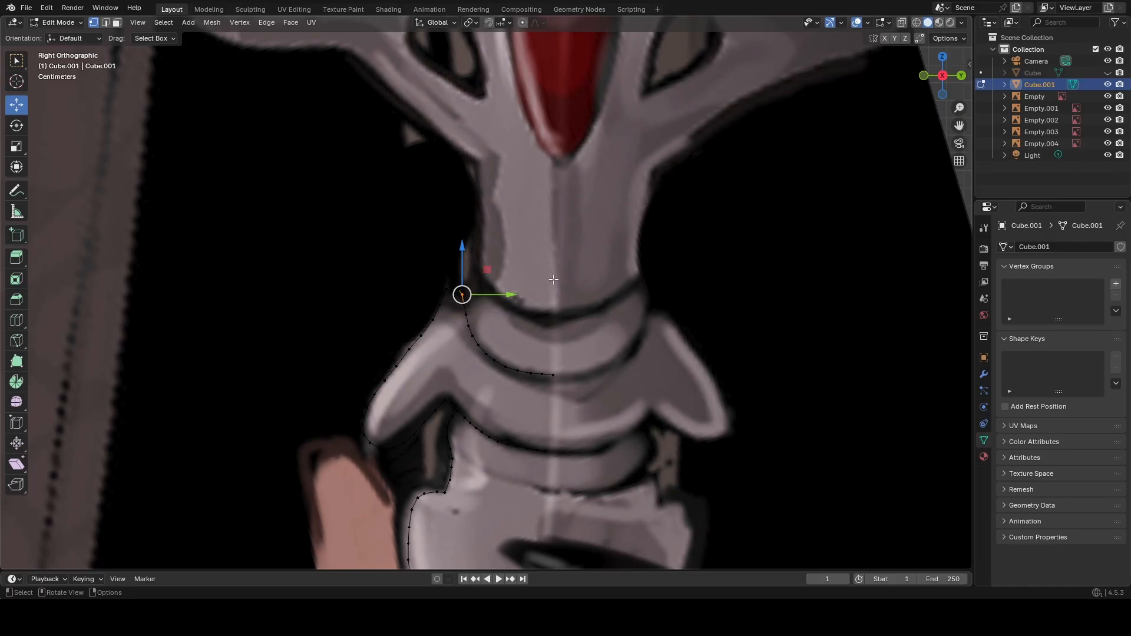
scroll(497, 295, up, 4)
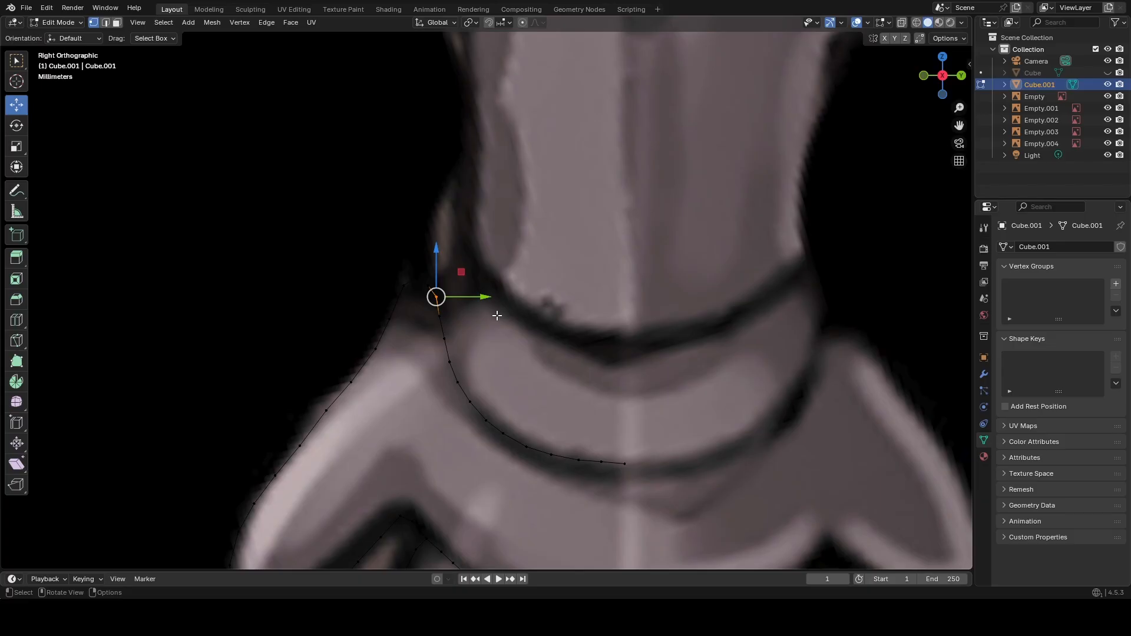
key(g)
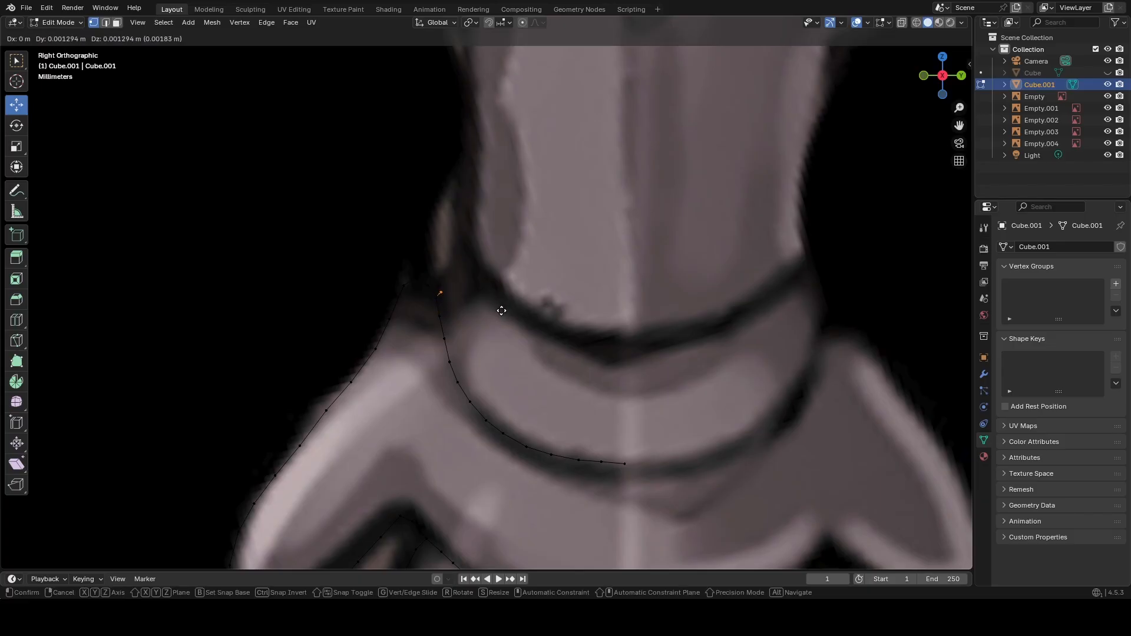
click(504, 310)
key(e)
click(510, 304)
key(e)
click(518, 286)
key(e)
click(521, 275)
Extrude further segments from that corner diagonally down along the upper edge of the dark band toward the shaft's centre.
key(e)
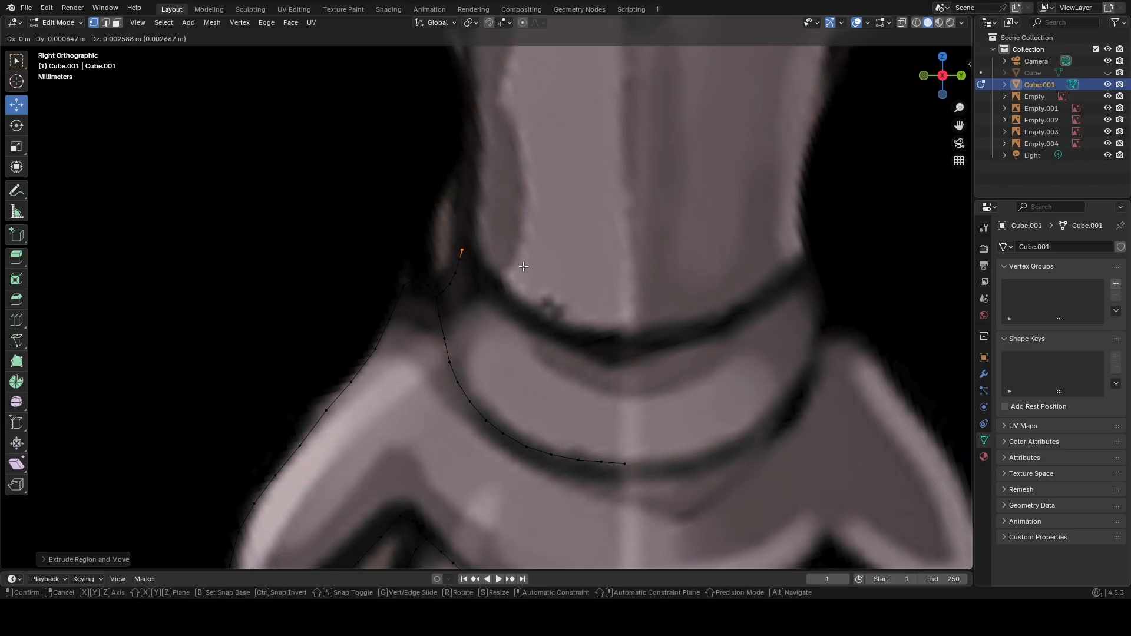
click(533, 278)
key(e)
click(543, 292)
key(e)
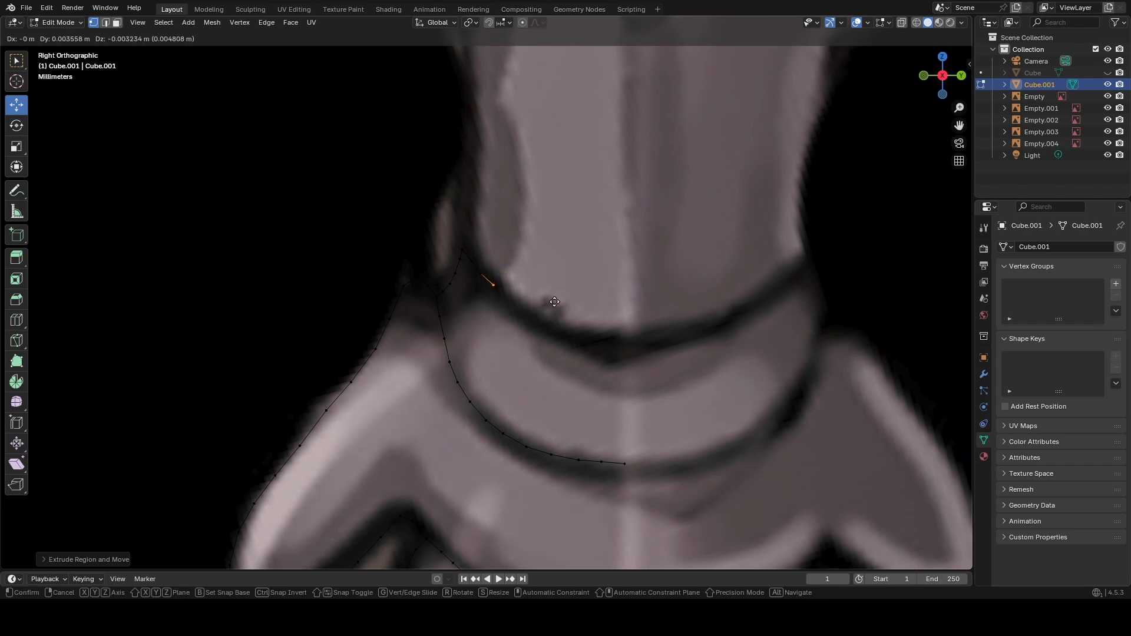
click(552, 303)
key(e)
click(575, 322)
key(e)
click(592, 329)
Add three more short extruded segments to the band curve, following the artwork's dark outline below the small dark notch.
scroll(591, 329, up, 4)
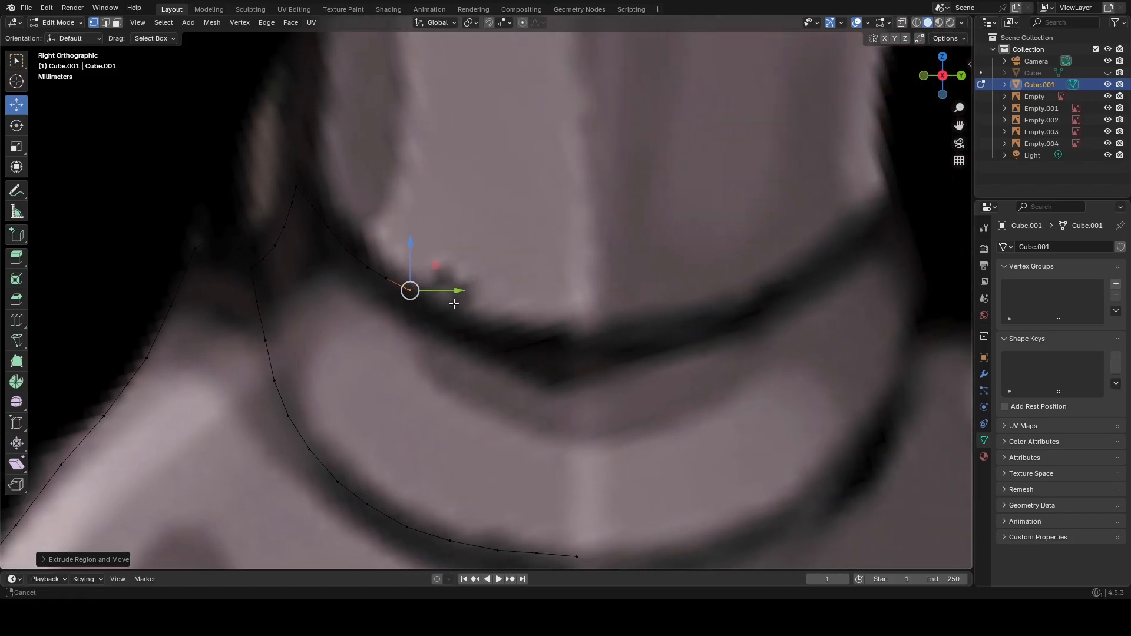
shift+middle_drag(454, 304, 452, 302)
key(e)
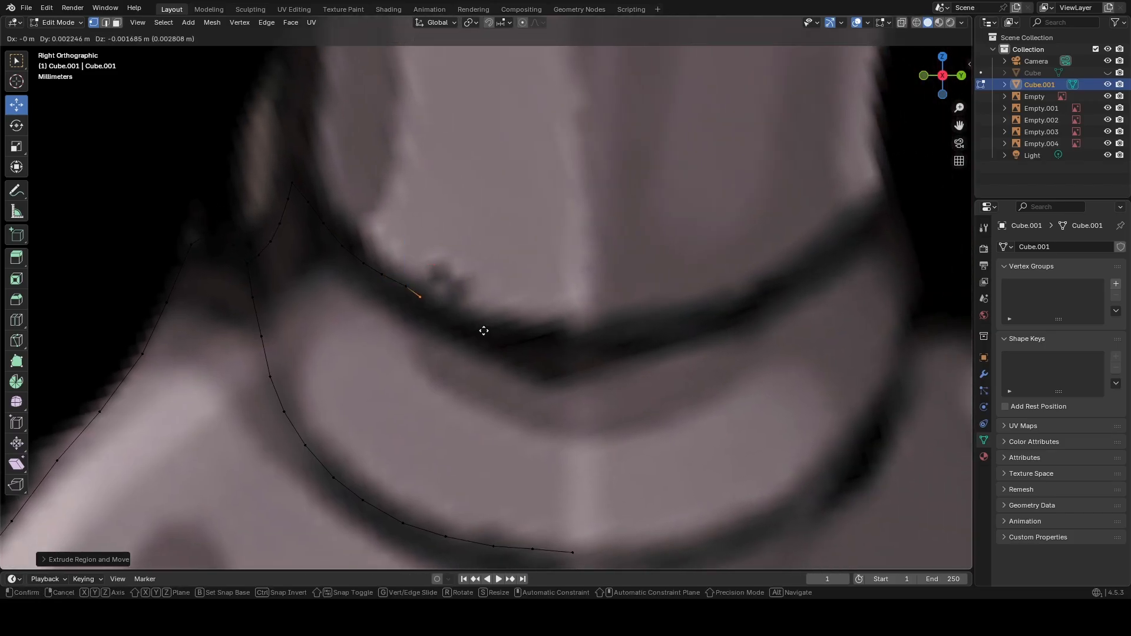
click(488, 328)
key(e)
click(509, 340)
key(e)
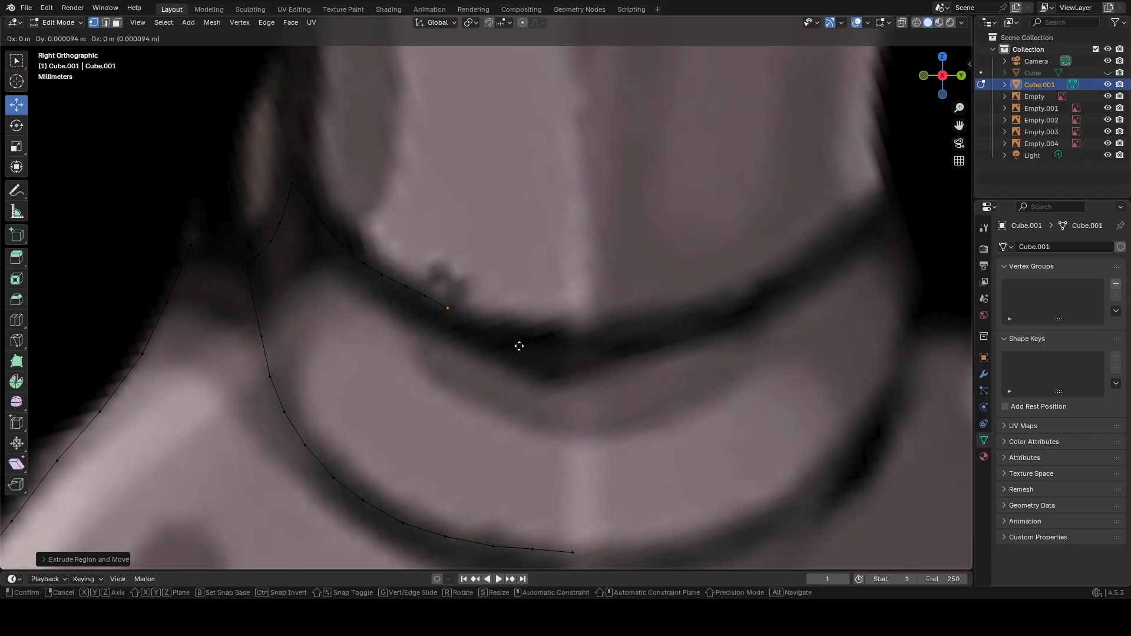
click(535, 351)
Try shifting one vertex in the upper part of the band curve vertically and sideways, and undo both moves.
scroll(472, 324, up, 3)
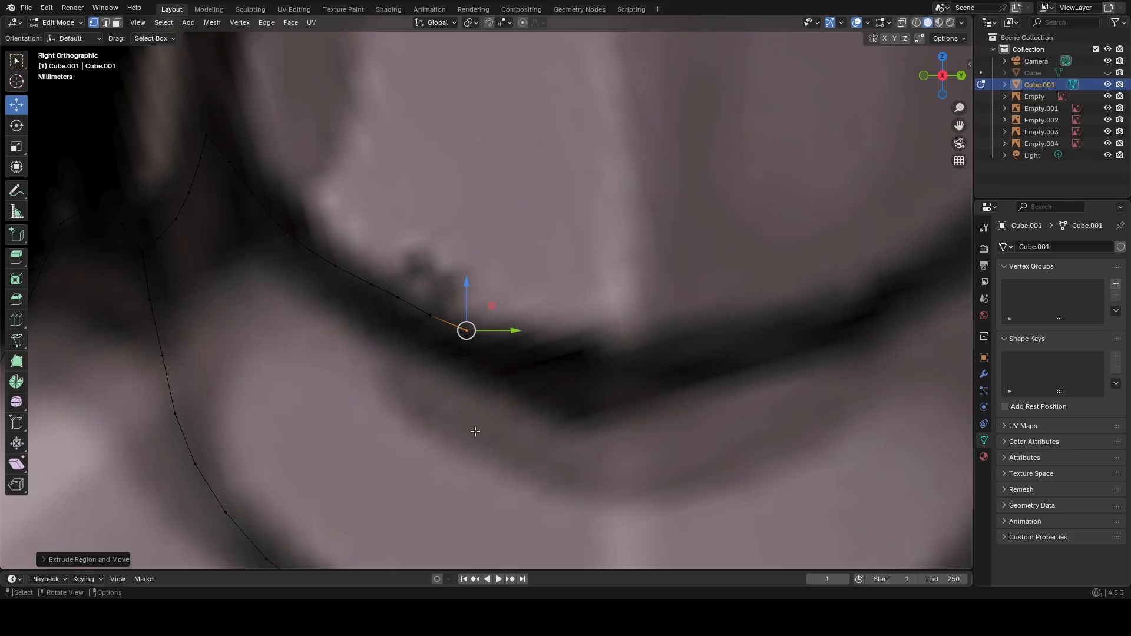
scroll(395, 244, up, 1)
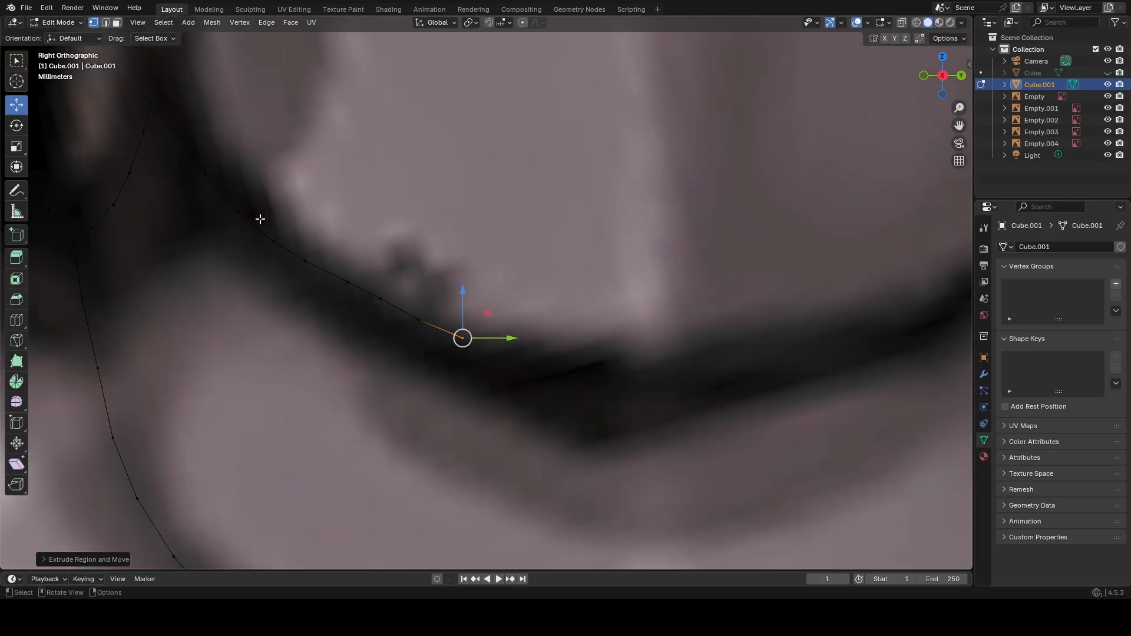
click(274, 242)
key(g)
key(z)
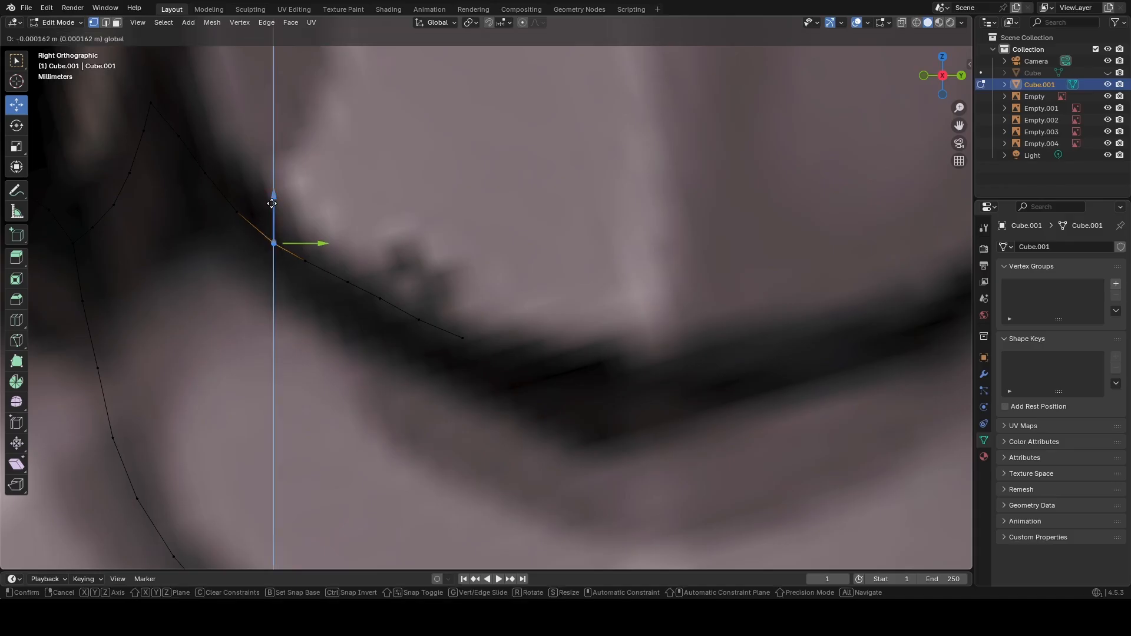
click(271, 203)
drag(311, 245, 308, 245)
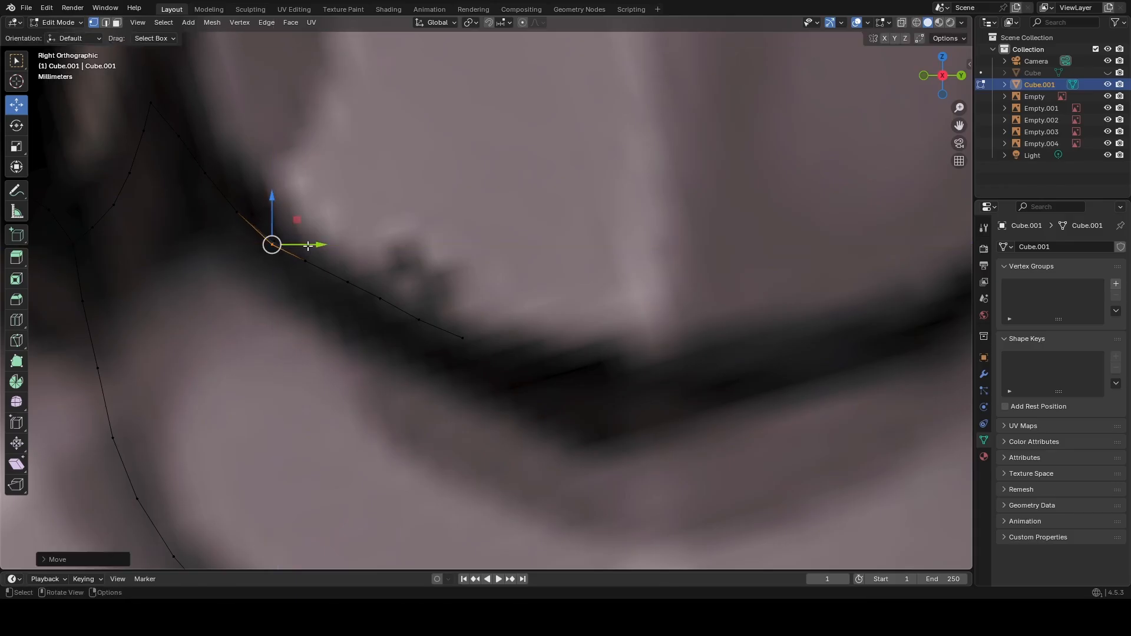
key(ctrl+z)
key(ctrl+z)
With wireframe display on, select the vertices midway along the band curve and nudge them to smooth the line.
click(463, 337)
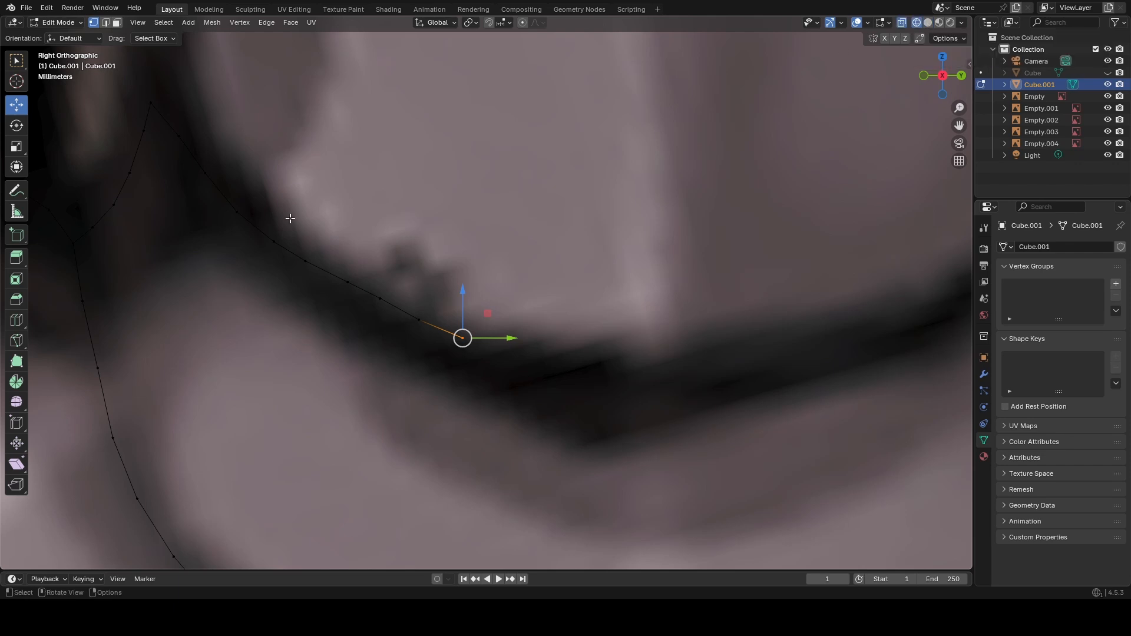
drag(252, 228, 339, 263)
click(305, 260)
click(348, 282)
click(348, 258)
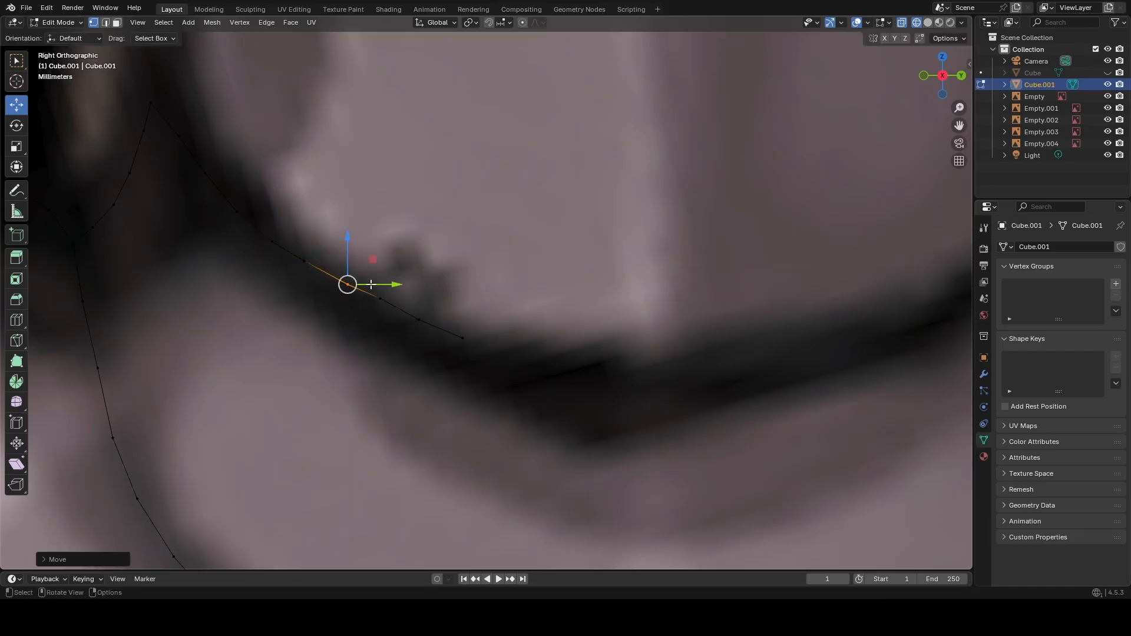
drag(377, 284, 380, 281)
Nudge the last three vertices of the band curve slightly so they follow the artwork's outline evenly.
click(389, 311)
click(419, 323)
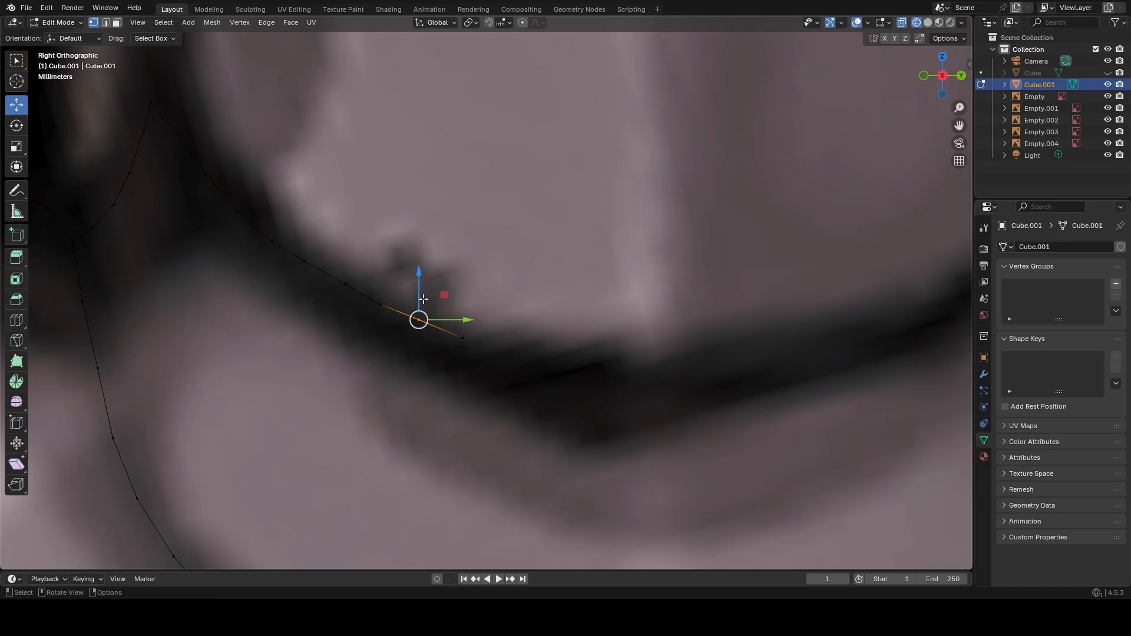
drag(420, 297, 420, 300)
click(463, 338)
drag(495, 337, 486, 338)
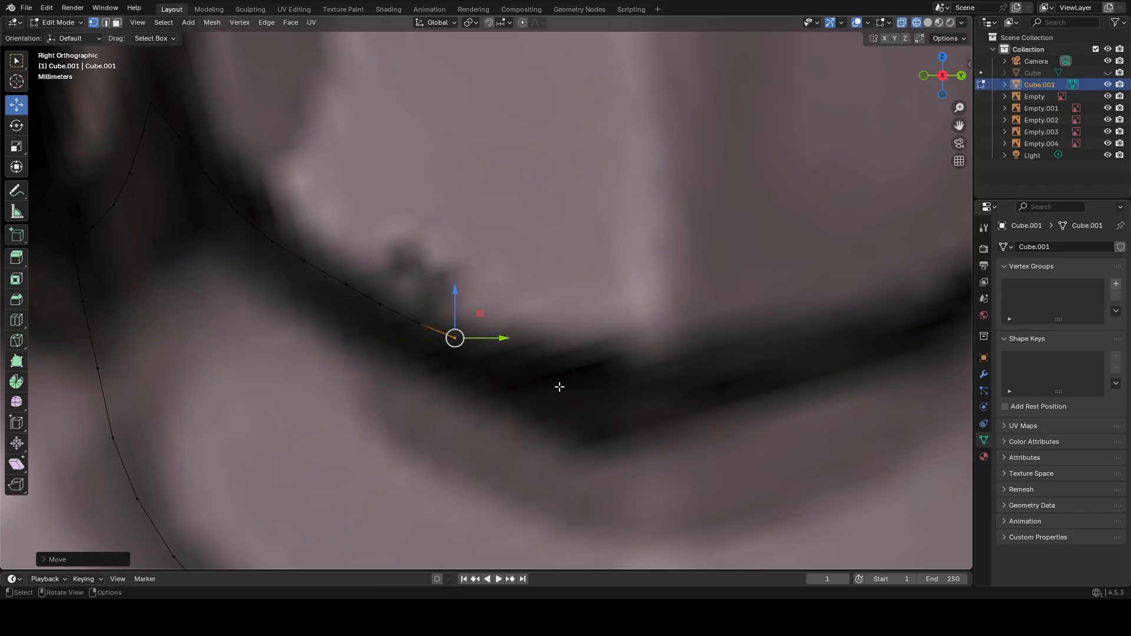
Extrude two more segments from the band curve's end along the dark outline toward the centre line.
key(g)
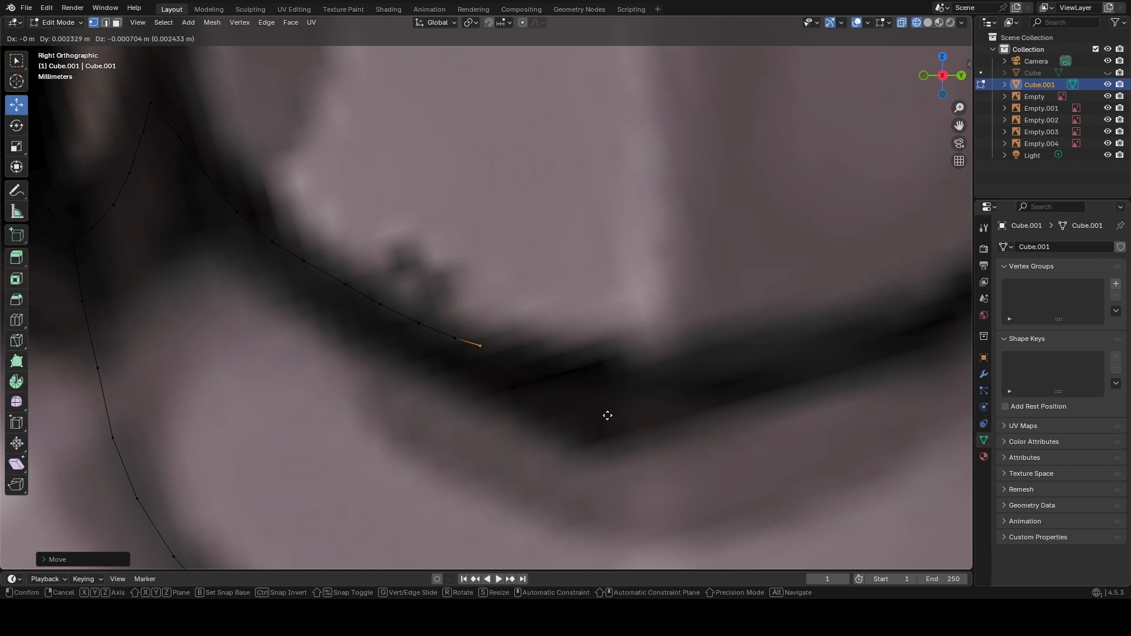
click(605, 417)
key(e)
click(632, 425)
Select the end of the collar's lower curve and extrude it horizontally to the shaft's centre line.
shift+middle_drag(671, 424, 535, 273)
scroll(535, 280, down, 4)
scroll(532, 304, down, 3)
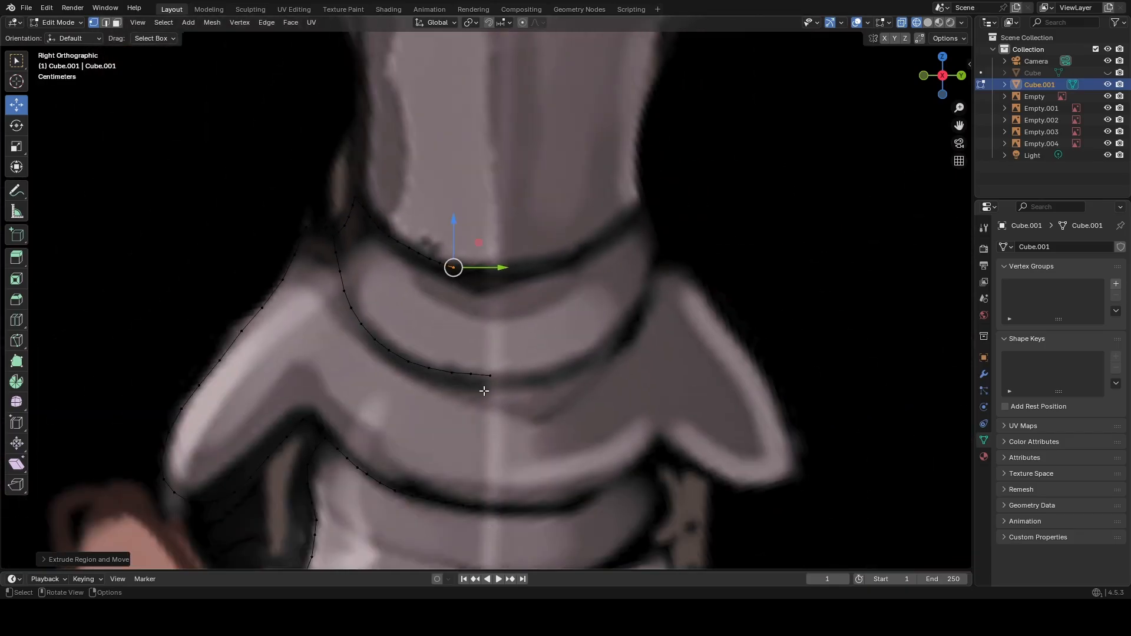
click(474, 504)
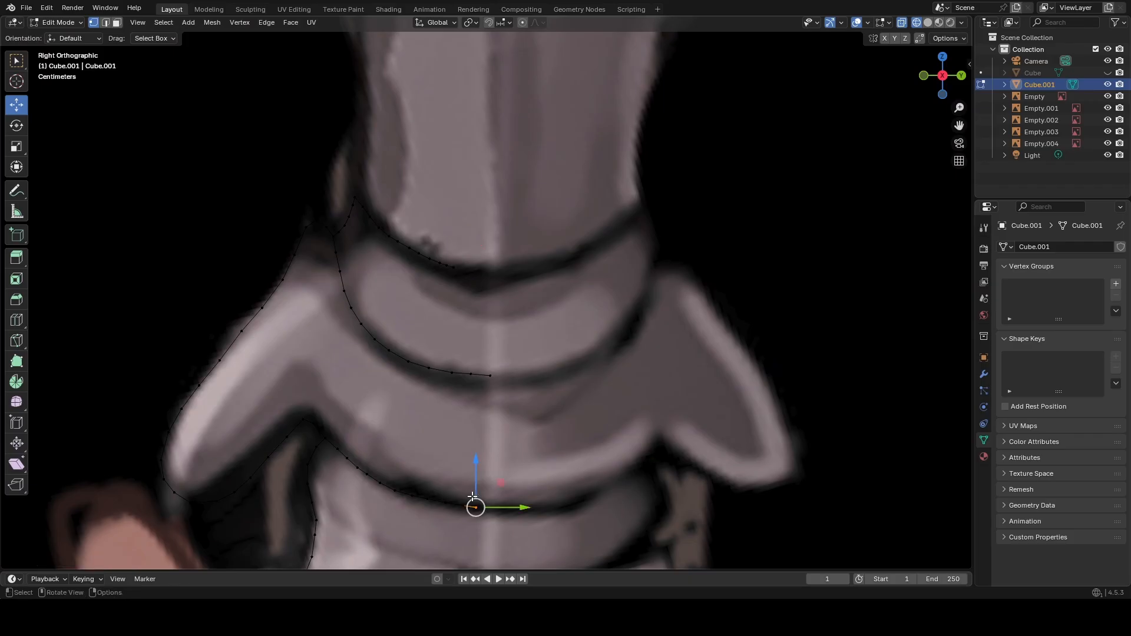
drag(536, 511, 548, 512)
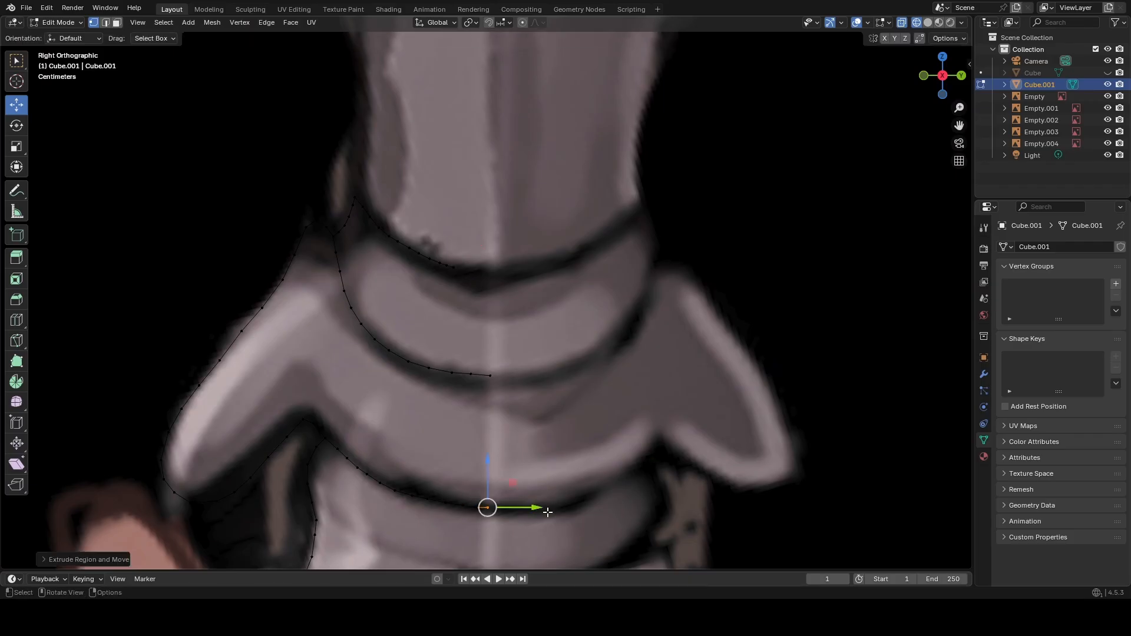
Extrude the upper band curve's end by segments of about 2.5 and 2.8 mm and fine-tune the new end's height.
scroll(496, 333, up, 3)
click(435, 248)
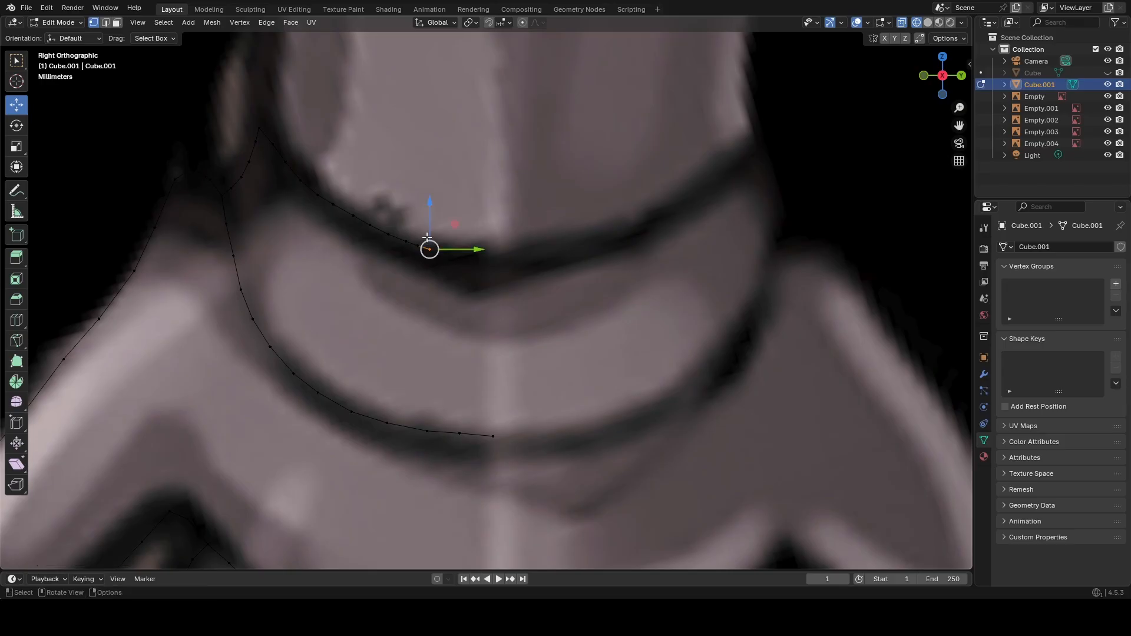
key(e)
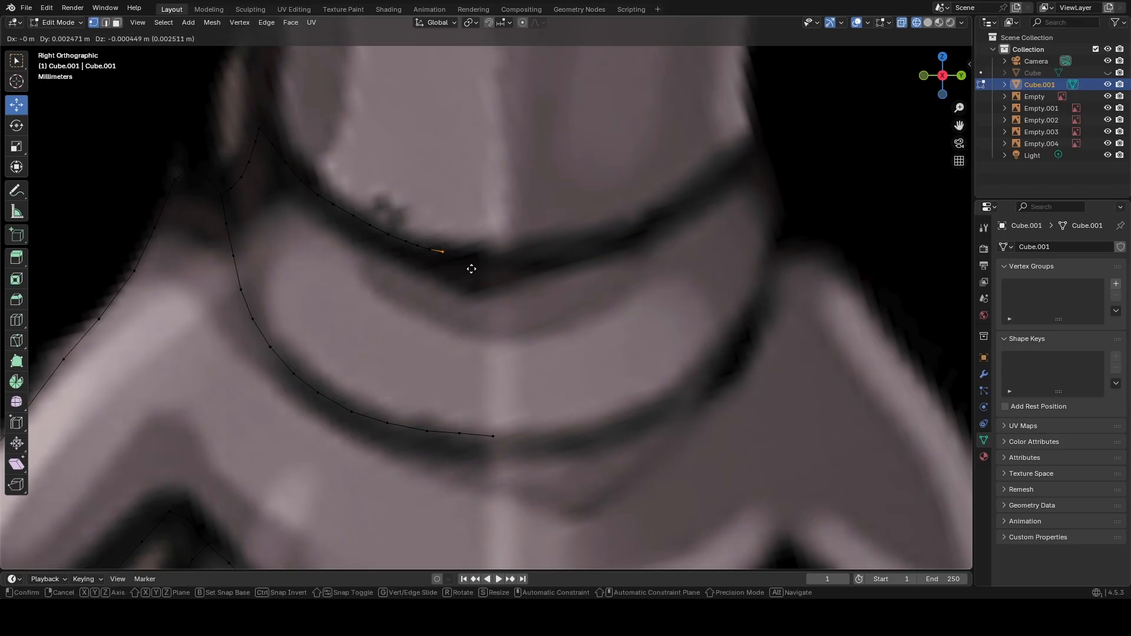
click(472, 269)
key(g)
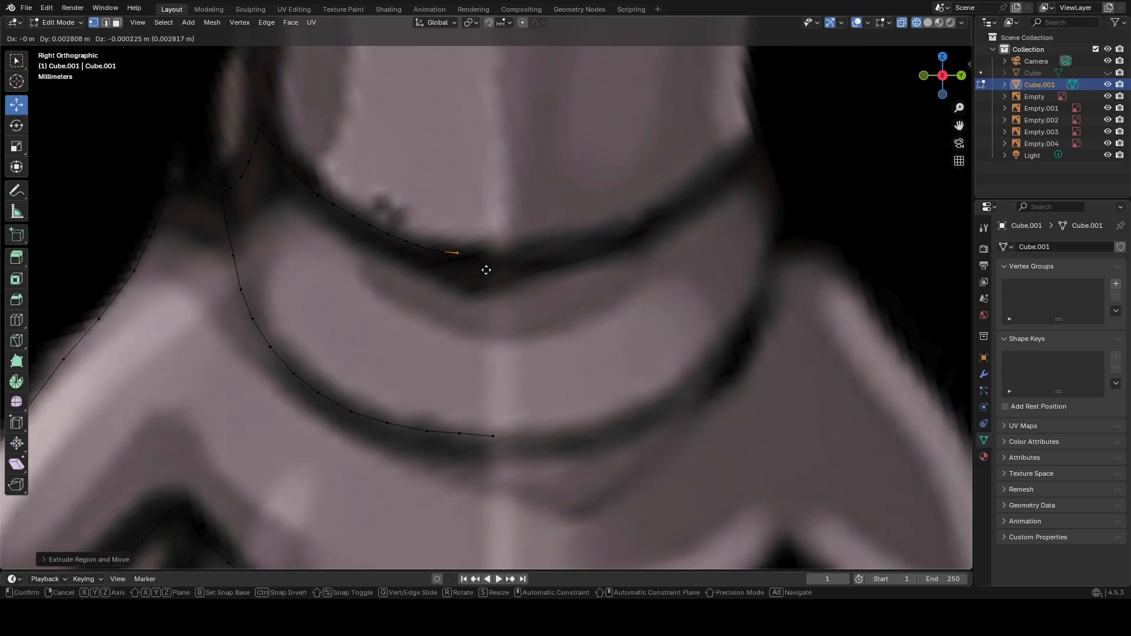
click(486, 269)
drag(461, 227, 461, 225)
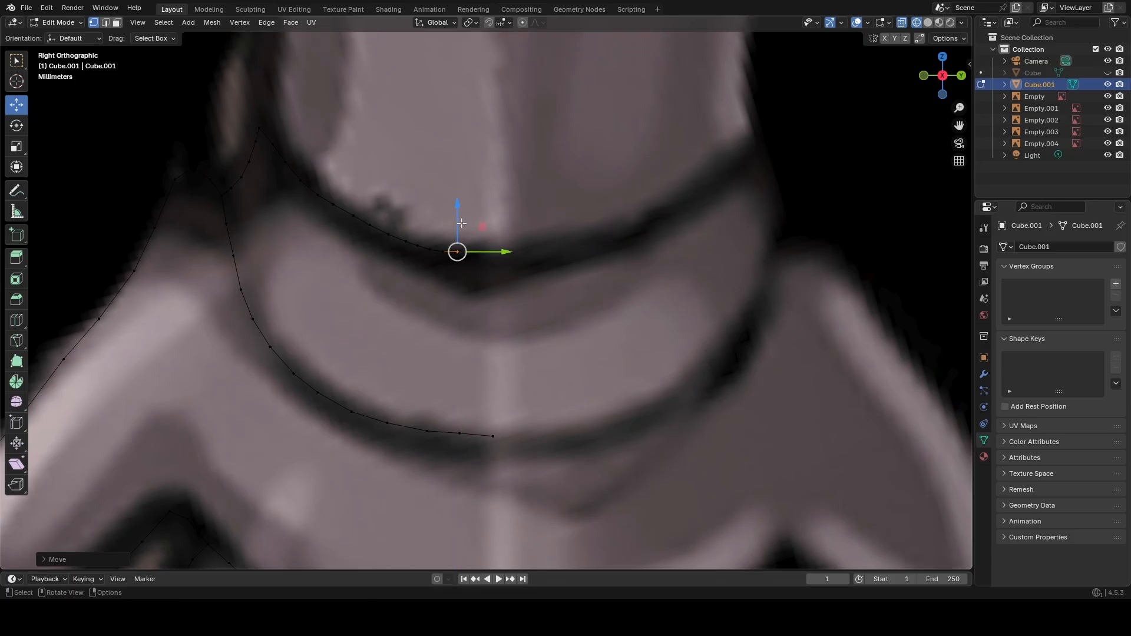
drag(462, 224, 461, 227)
Extrude the upper band curve's end in short segments of about 2.6, 2.1 and 2.4 mm along the dark outline to the centre line.
key(g)
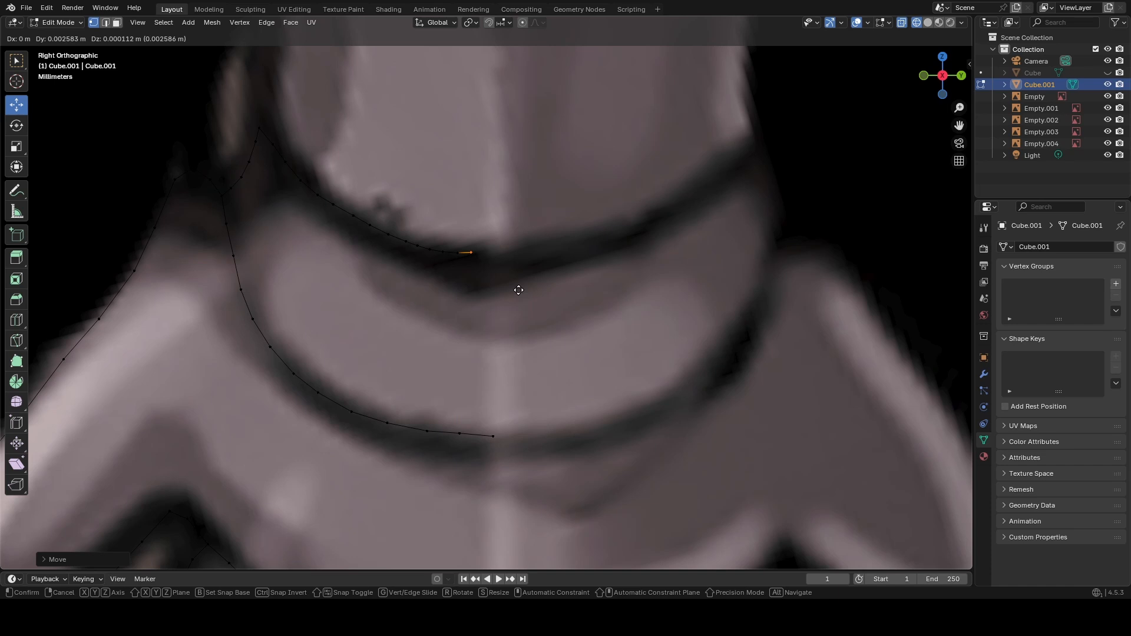
click(518, 290)
key(e)
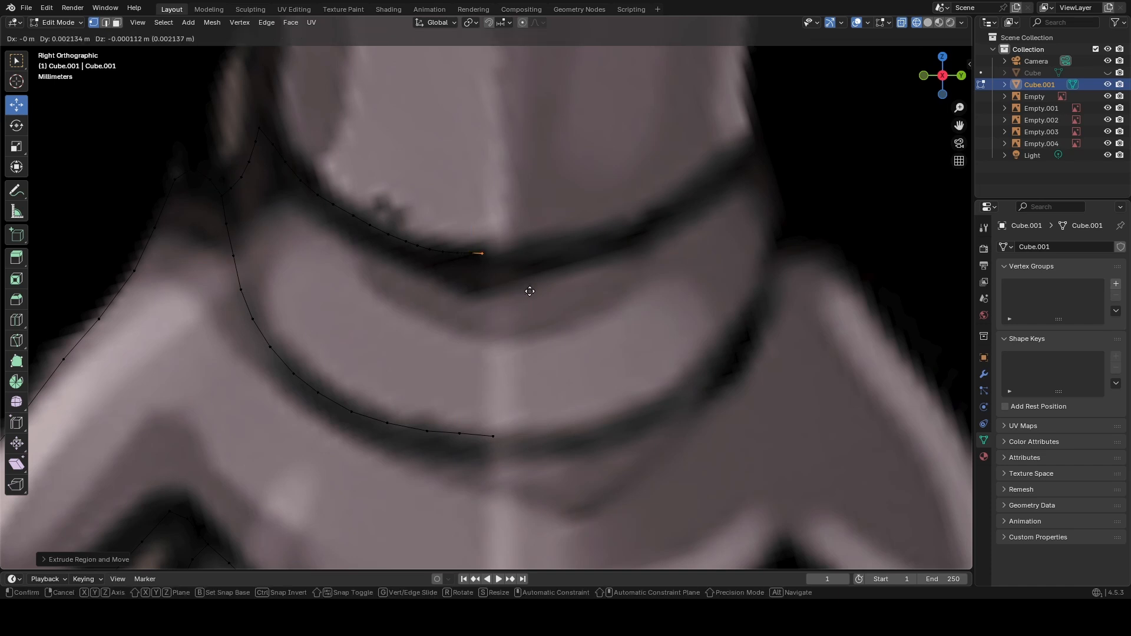
click(530, 290)
key(e)
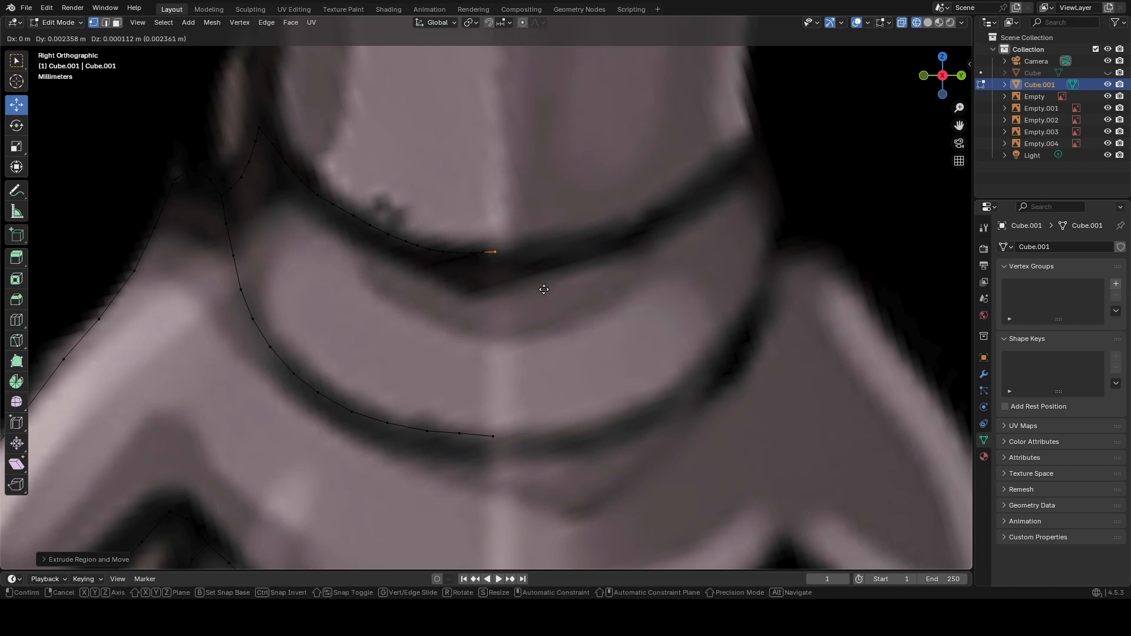
click(552, 288)
key(e)
click(559, 290)
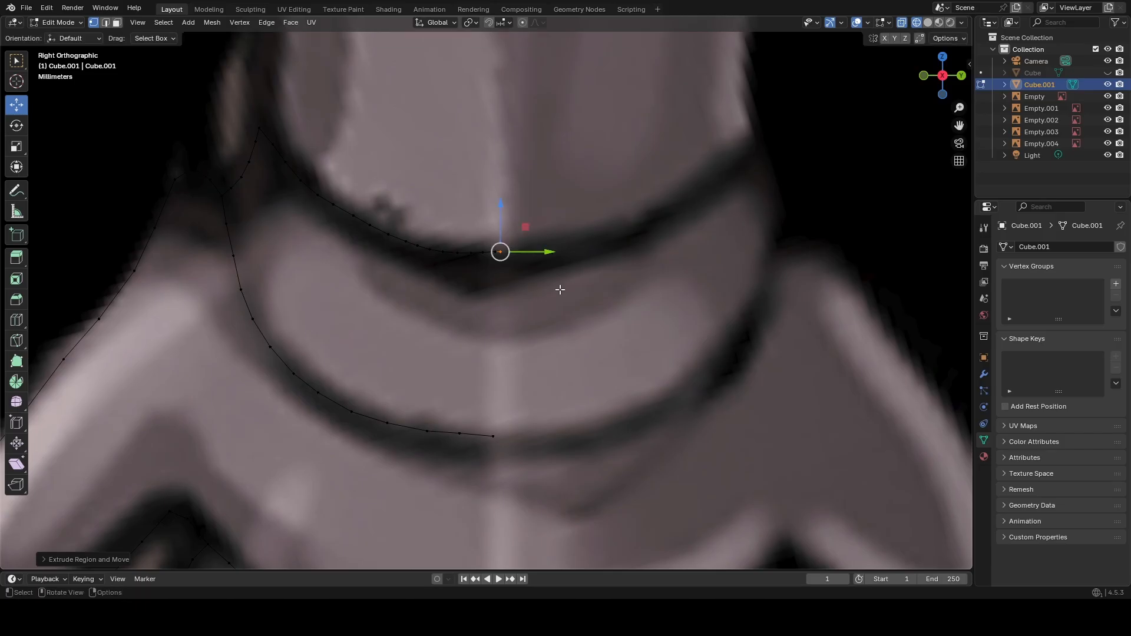
key(e)
click(556, 290)
Inspect the traced spear mesh in solid shading from several angles and return to the right orthographic view.
scroll(527, 310, down, 9)
middle_drag(526, 313, 521, 321)
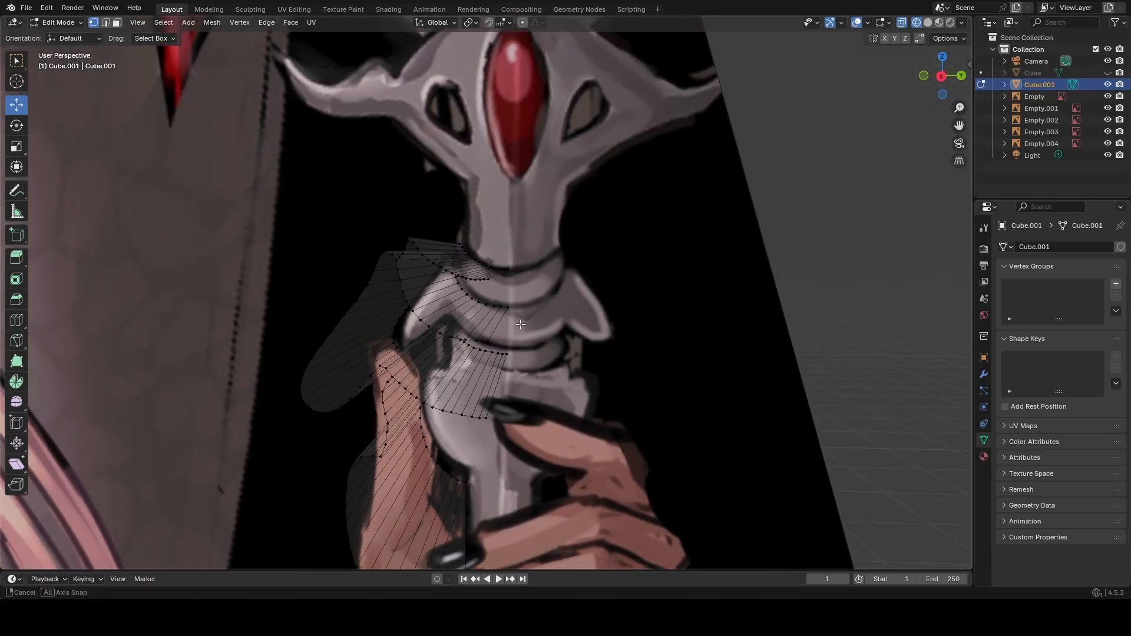
click(928, 26)
mouse_move(689, 338)
middle_down()
mouse_move(555, 387)
mouse_move(510, 389)
mouse_move(684, 352)
mouse_move(660, 334)
mouse_move(638, 338)
mouse_move(647, 346)
mouse_move(629, 361)
mouse_move(669, 331)
mouse_move(622, 335)
mouse_move(654, 369)
mouse_move(714, 372)
mouse_move(615, 384)
mouse_move(696, 371)
mouse_move(602, 359)
mouse_move(652, 356)
mouse_move(604, 340)
middle_up()
middle_drag(535, 395, 534, 427)
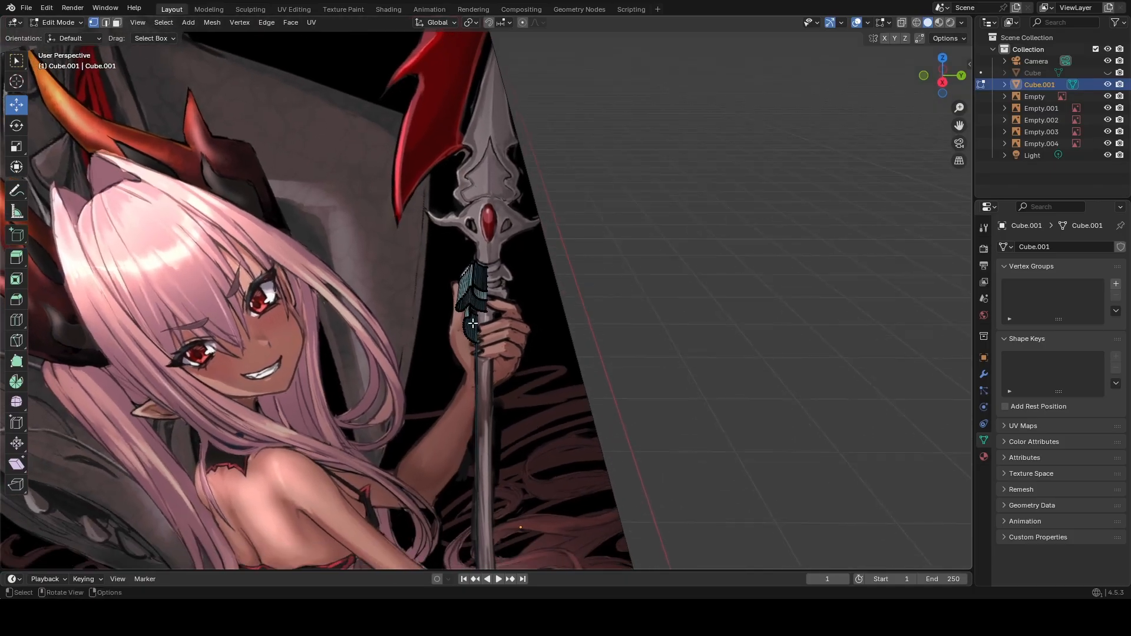
drag(539, 405, 431, 249)
middle_drag(446, 274, 497, 329)
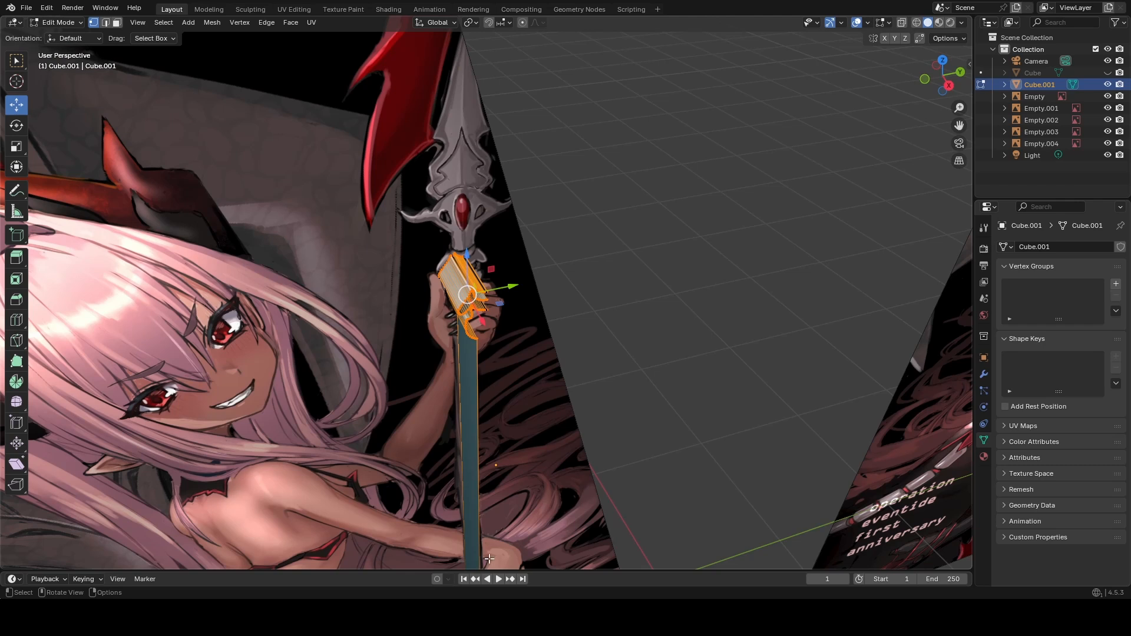
click(634, 308)
middle_drag(620, 298, 575, 259)
scroll(586, 255, up, 6)
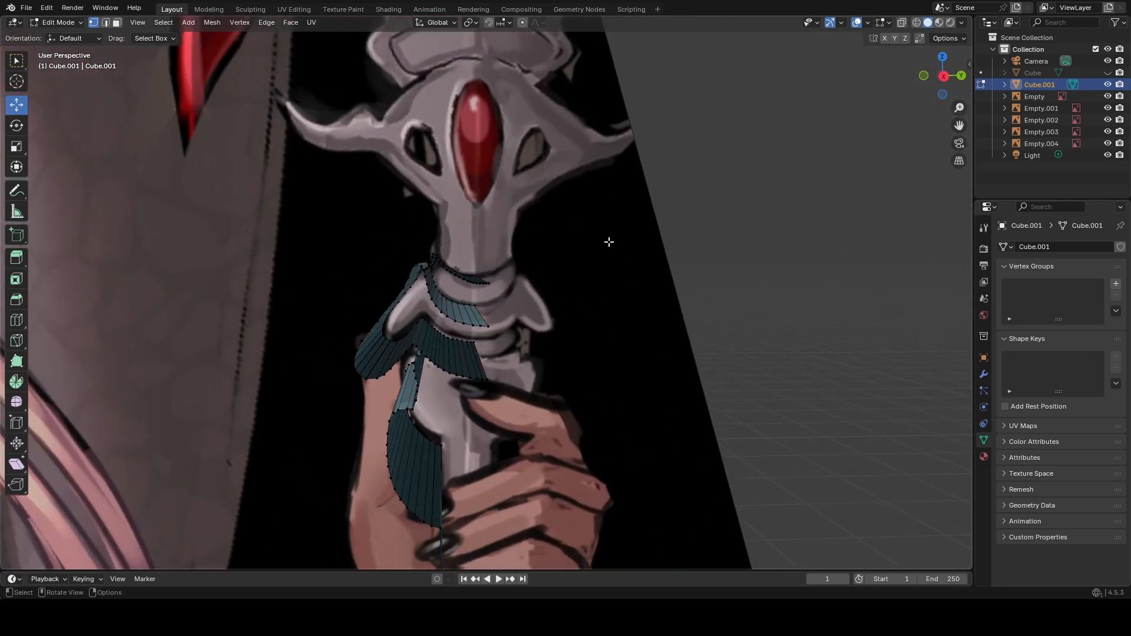
click(943, 75)
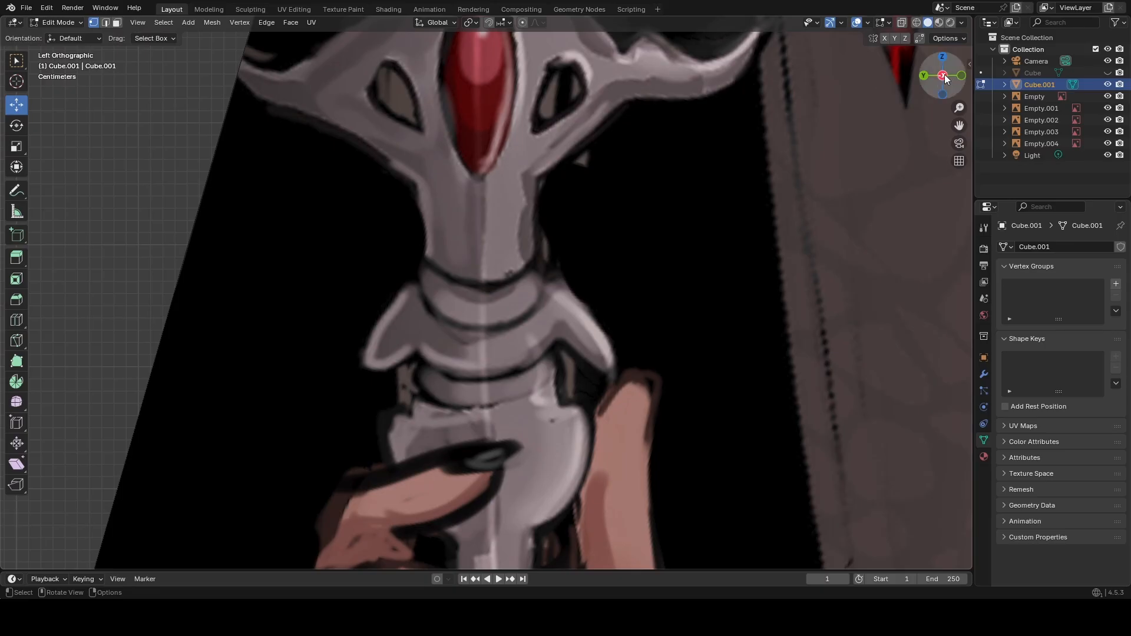
scroll(650, 182, up, 3)
scroll(501, 208, up, 3)
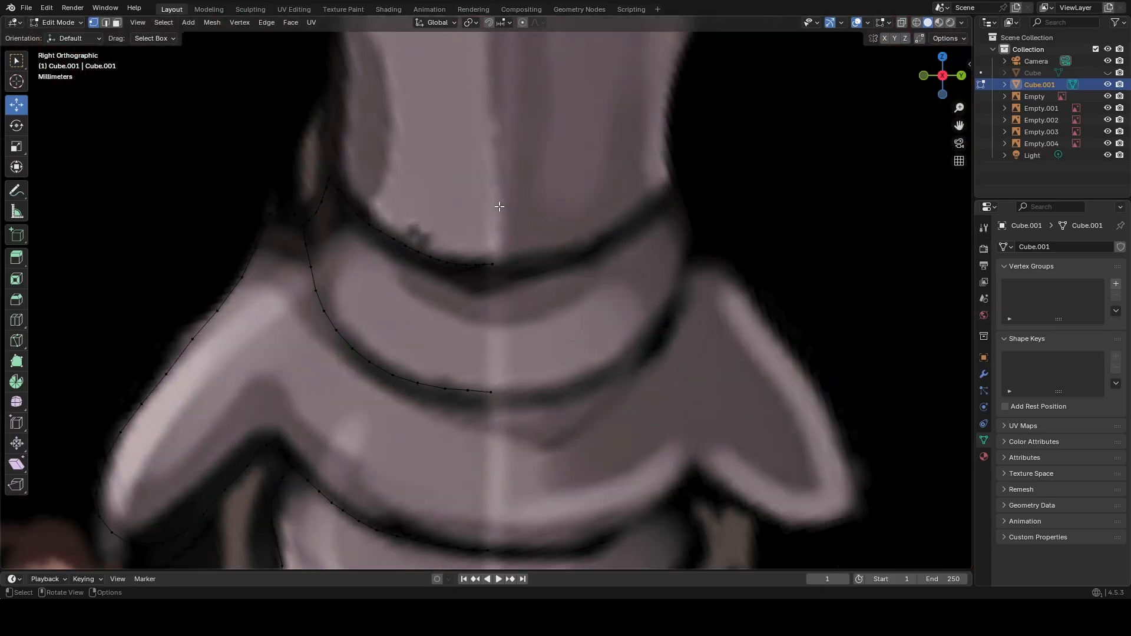
Try to adjust the height of the vertex just before the upper band curve's end in solid shading.
click(307, 229)
click(353, 268)
drag(290, 228, 306, 228)
click(414, 193)
scroll(487, 249, up, 2)
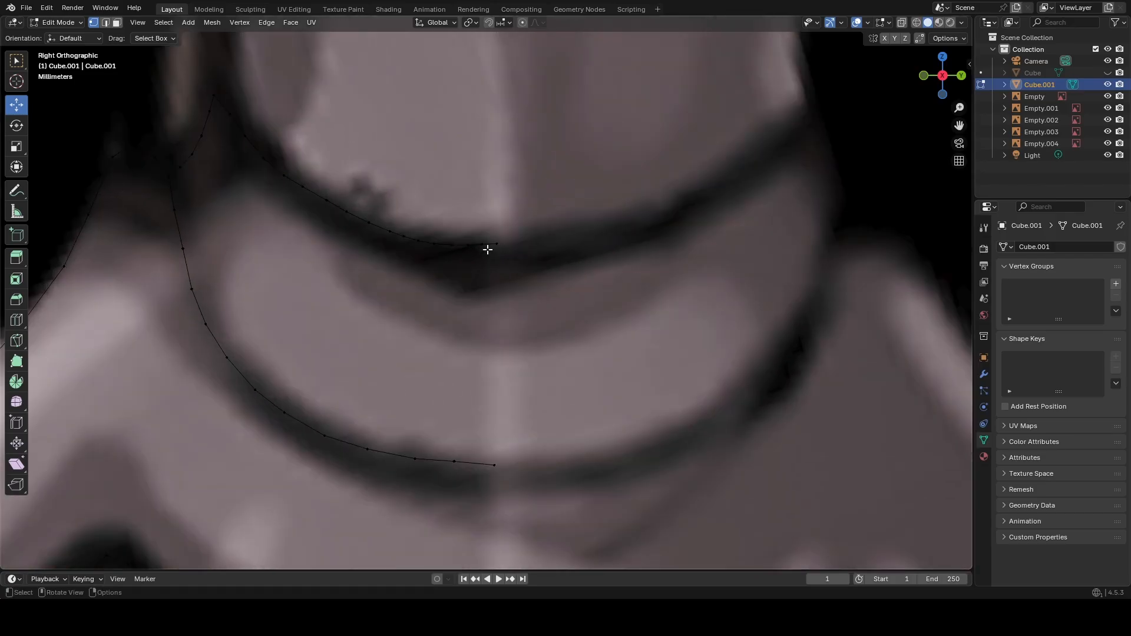
click(487, 250)
drag(485, 211, 482, 218)
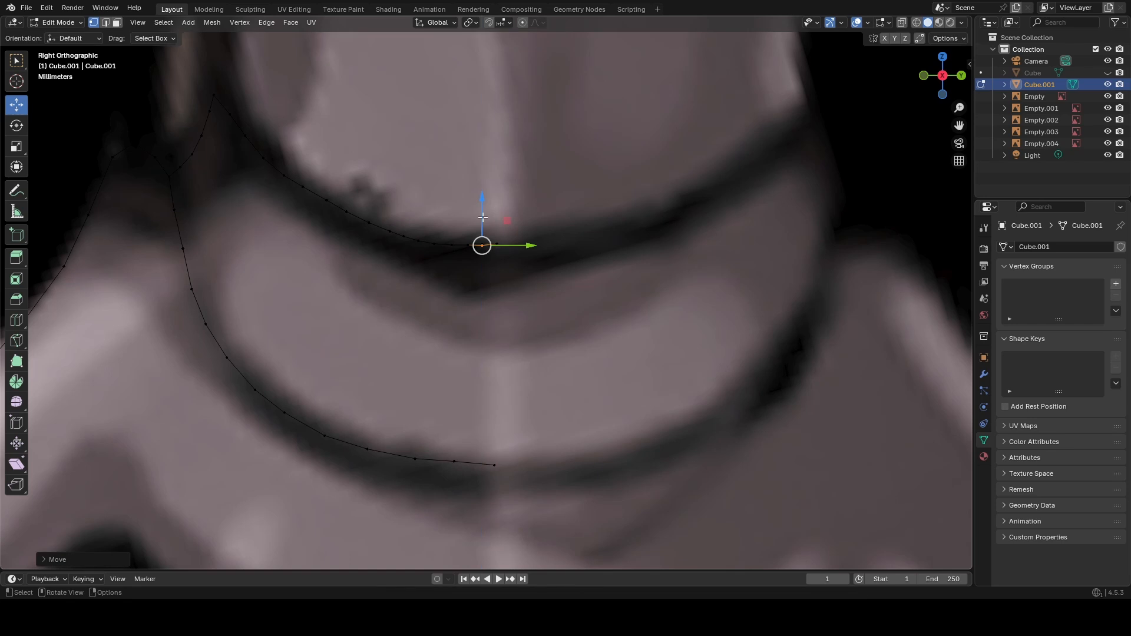
click(536, 261)
key(ctrl+z)
Switch to wireframe shading and fine-tune the height of the vertex just before the upper band curve's end.
click(917, 23)
click(481, 205)
mouse_move(479, 230)
mouse_down()
mouse_move(489, 260)
mouse_move(481, 217)
mouse_up()
drag(525, 255, 498, 236)
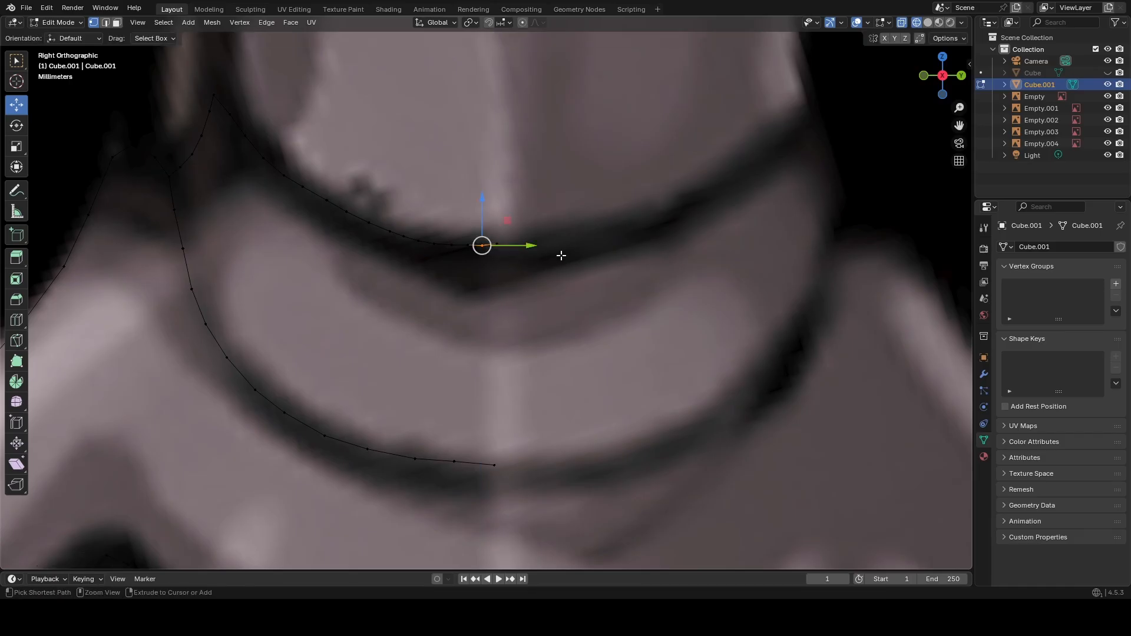
click(589, 250)
Delete the last vertices of the upper band curve at the centre line.
scroll(591, 251, down, 3)
scroll(530, 241, up, 2)
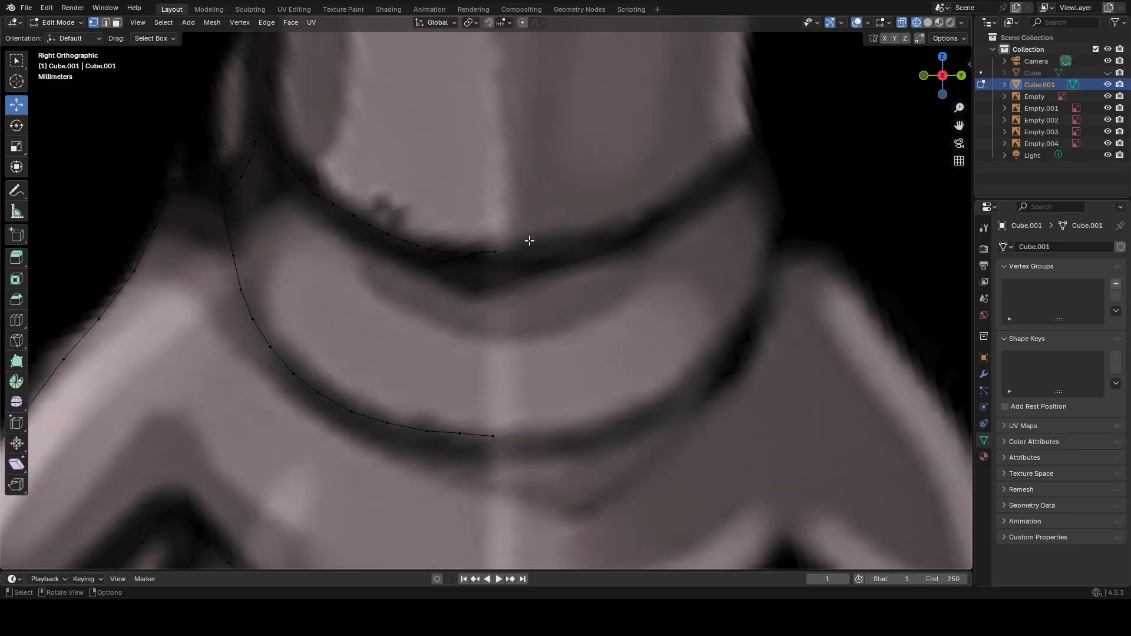
drag(497, 247, 510, 268)
right_click(496, 253)
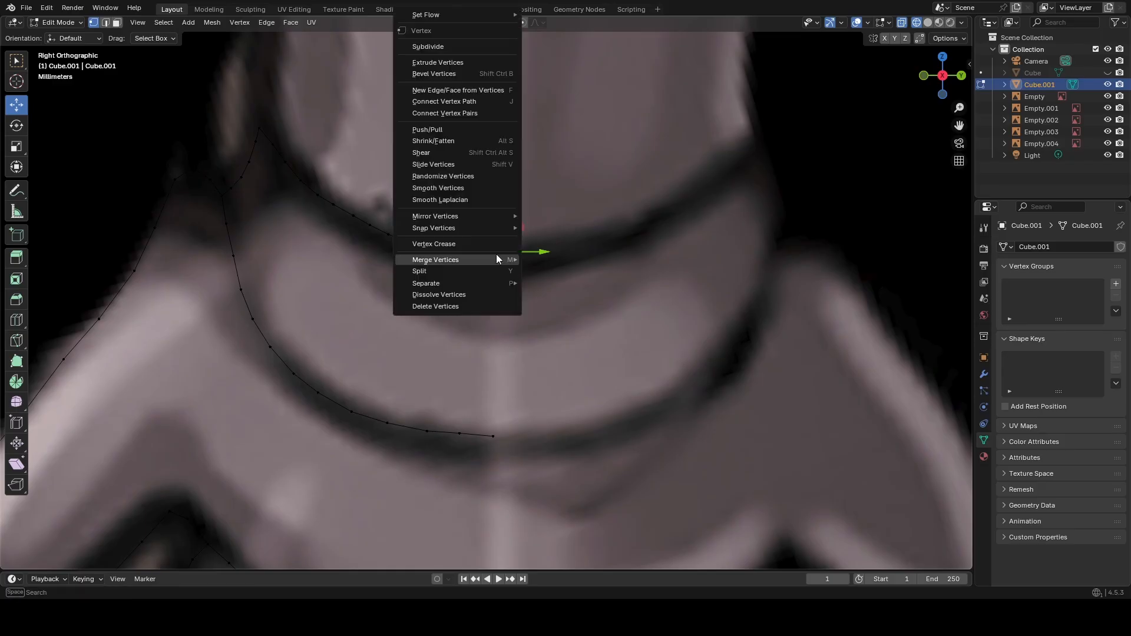
click(482, 314)
Try to reposition the upper band curve's new end at the centre line and undo the changes.
click(483, 253)
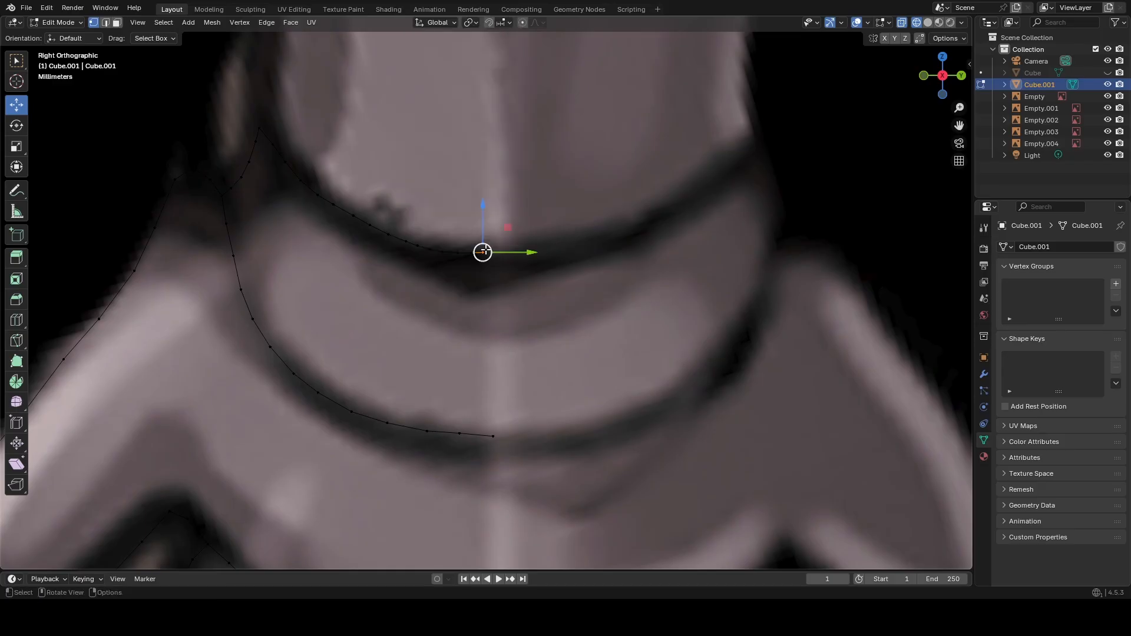
drag(483, 237, 470, 244)
key(g)
click(480, 251)
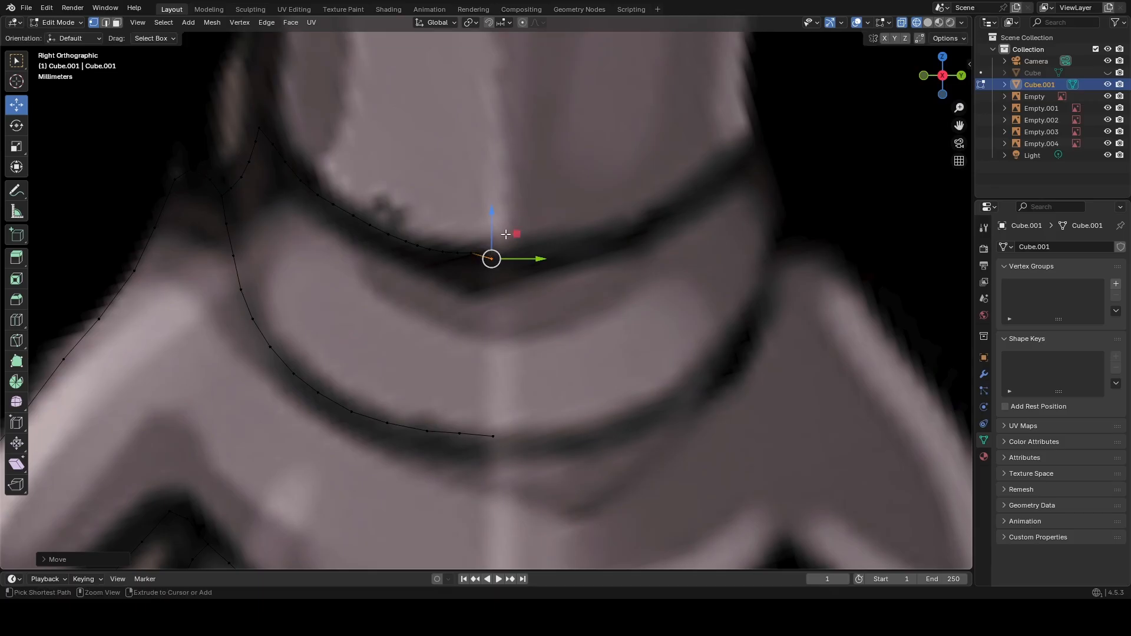
key(ctrl+z)
key(ctrl+z)
Fine-tune the heights of the upper band curve's last vertices so they follow the dark outline smoothly.
click(475, 291)
drag(474, 270, 473, 236)
click(574, 274)
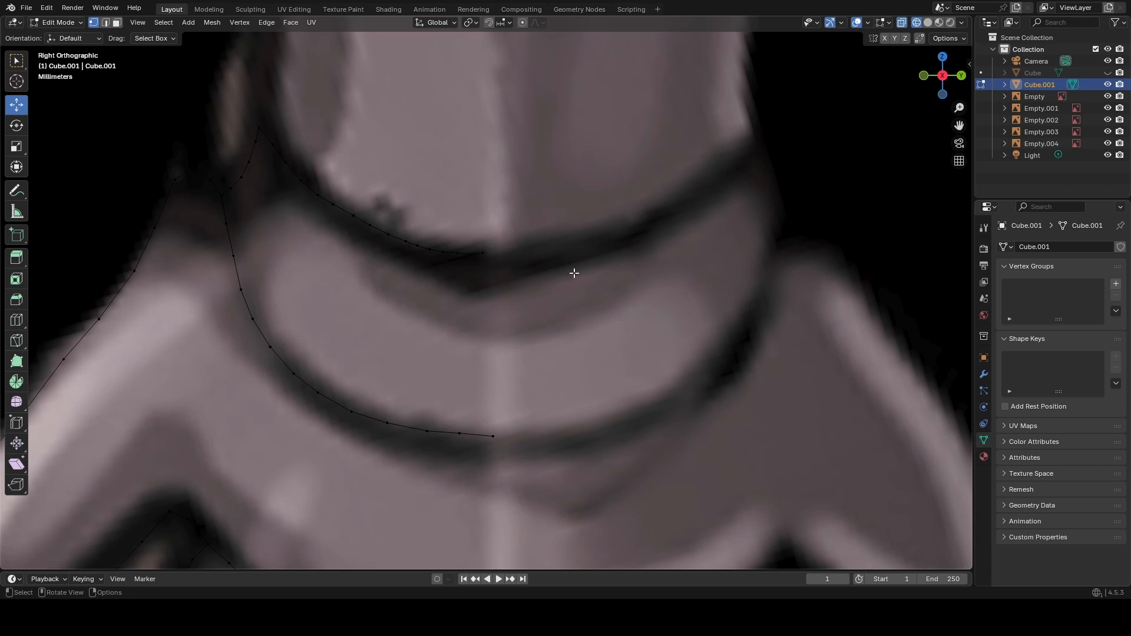
click(457, 252)
drag(458, 243, 459, 241)
click(623, 260)
scroll(585, 246, up, 2)
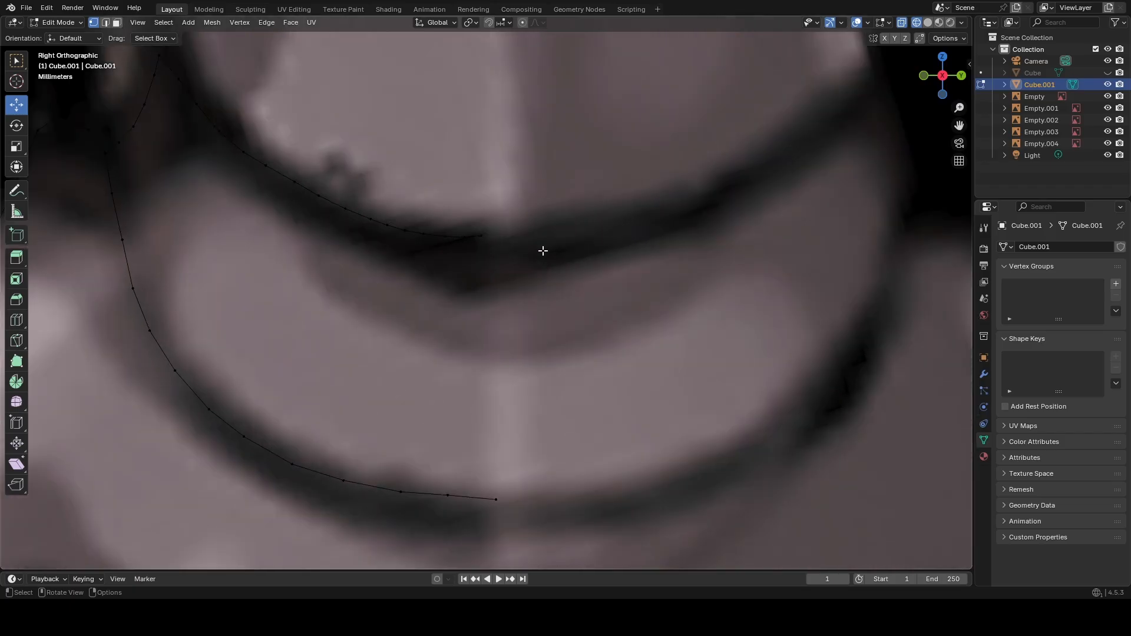
click(482, 238)
drag(482, 221, 481, 234)
click(685, 281)
scroll(575, 304, up, 2)
scroll(575, 304, down, 8)
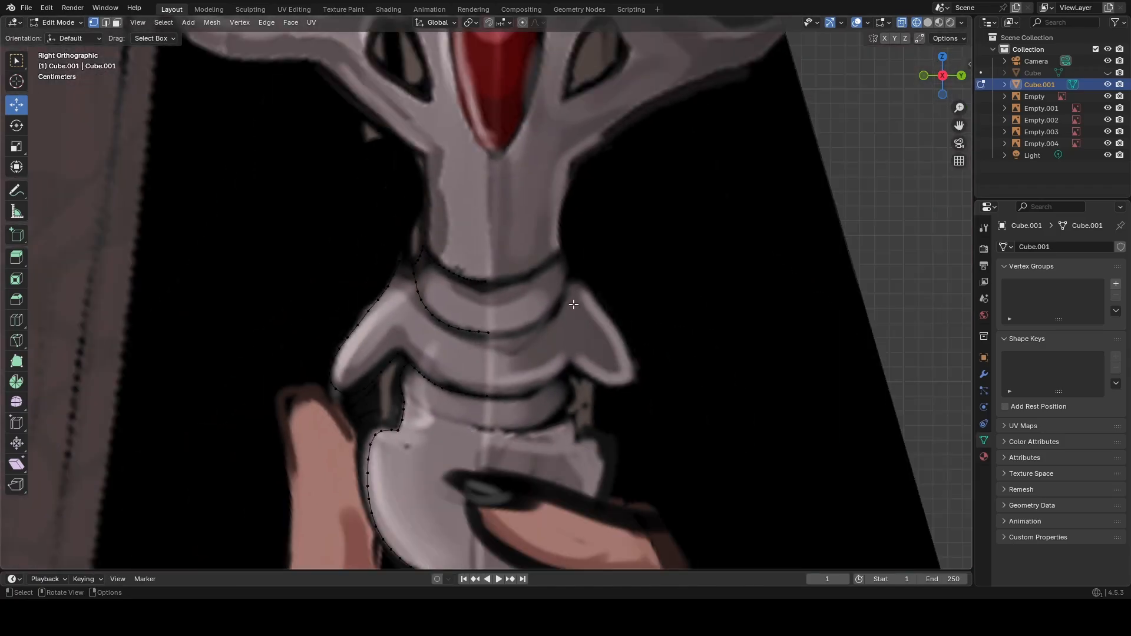
Select the whole upper band curve, including its lower outer end vertex, and split it from the collar mesh.
middle_drag(573, 306, 555, 286)
scroll(555, 286, up, 4)
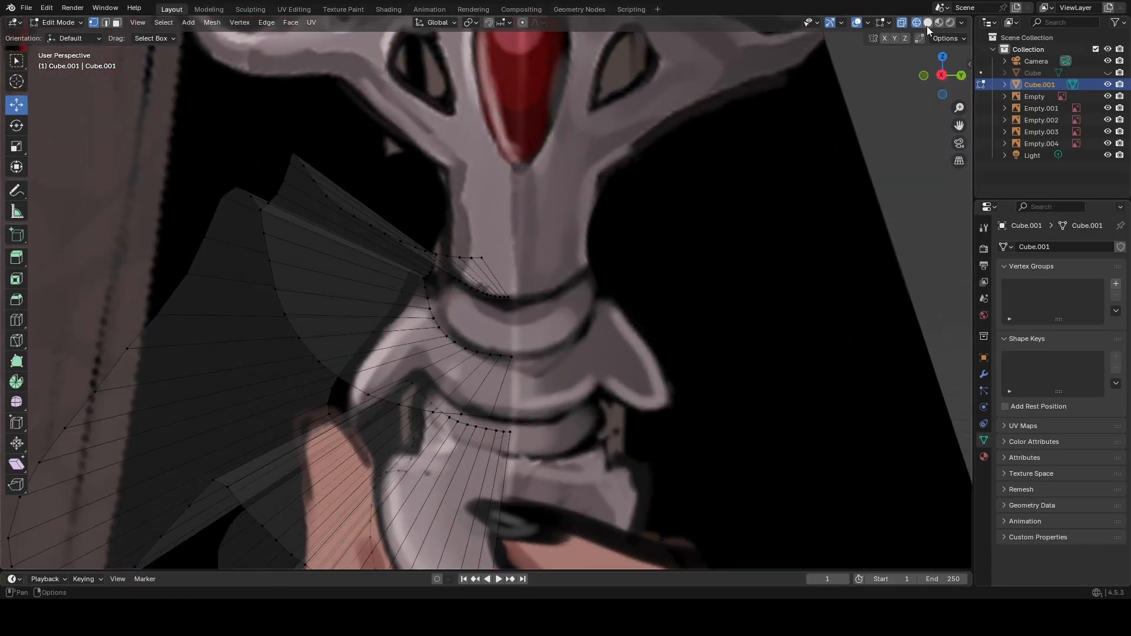
click(942, 74)
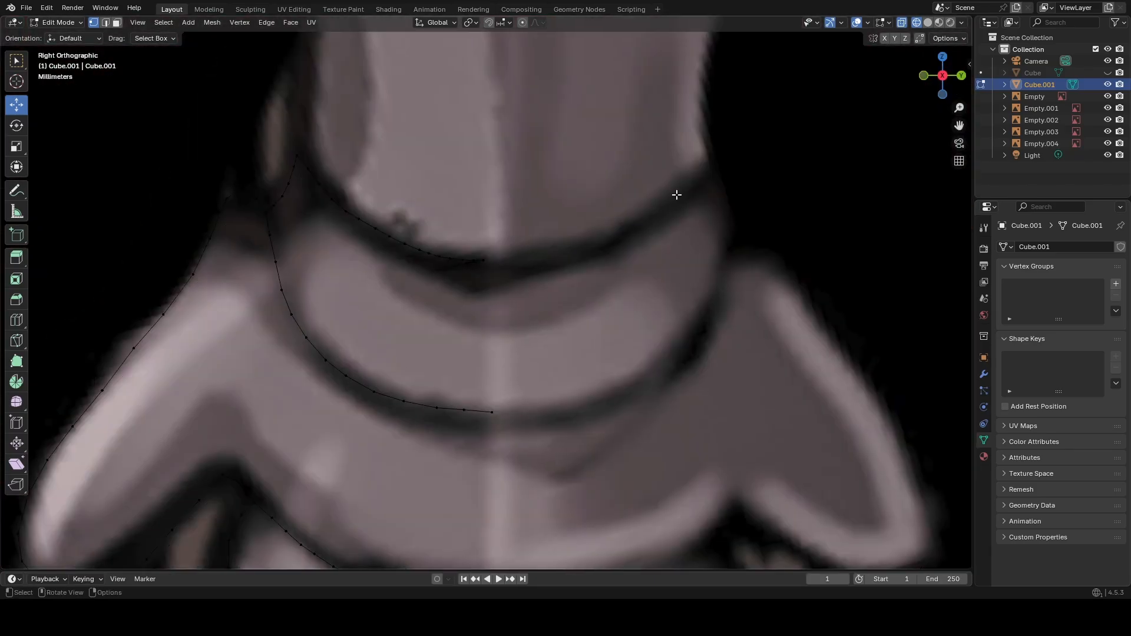
drag(552, 289, 316, 208)
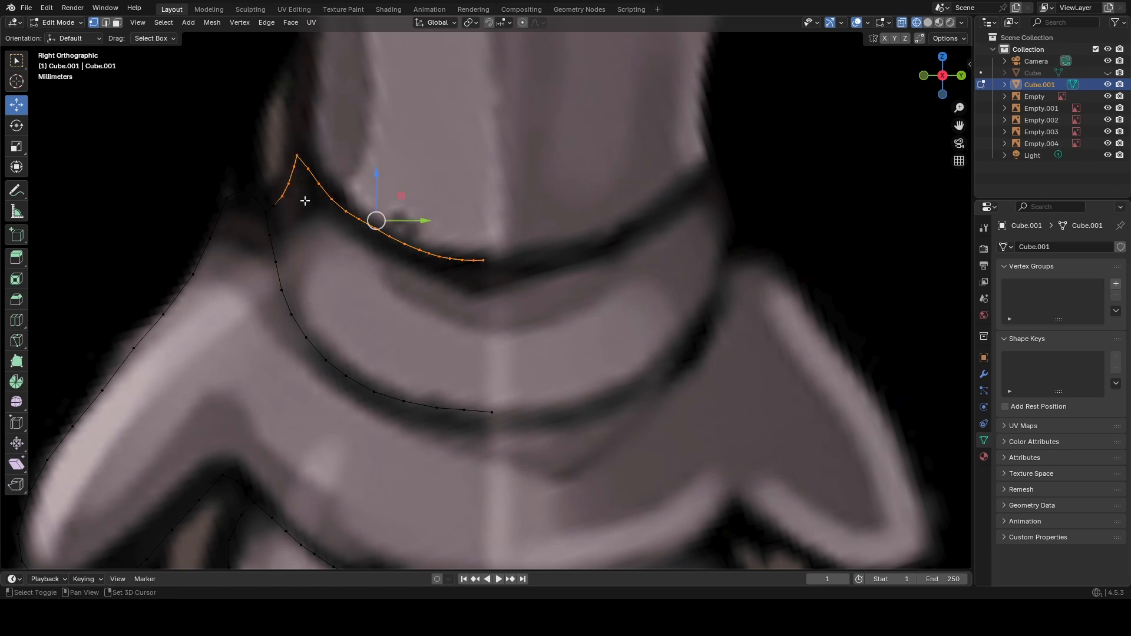
shift+click(280, 207)
right_click(277, 201)
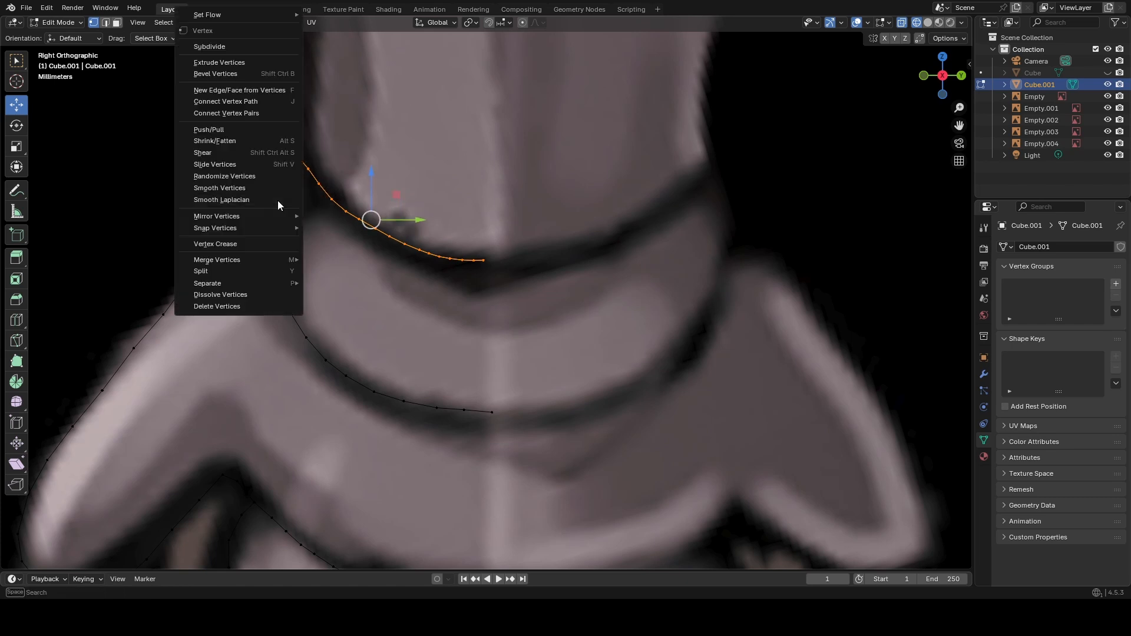
click(246, 271)
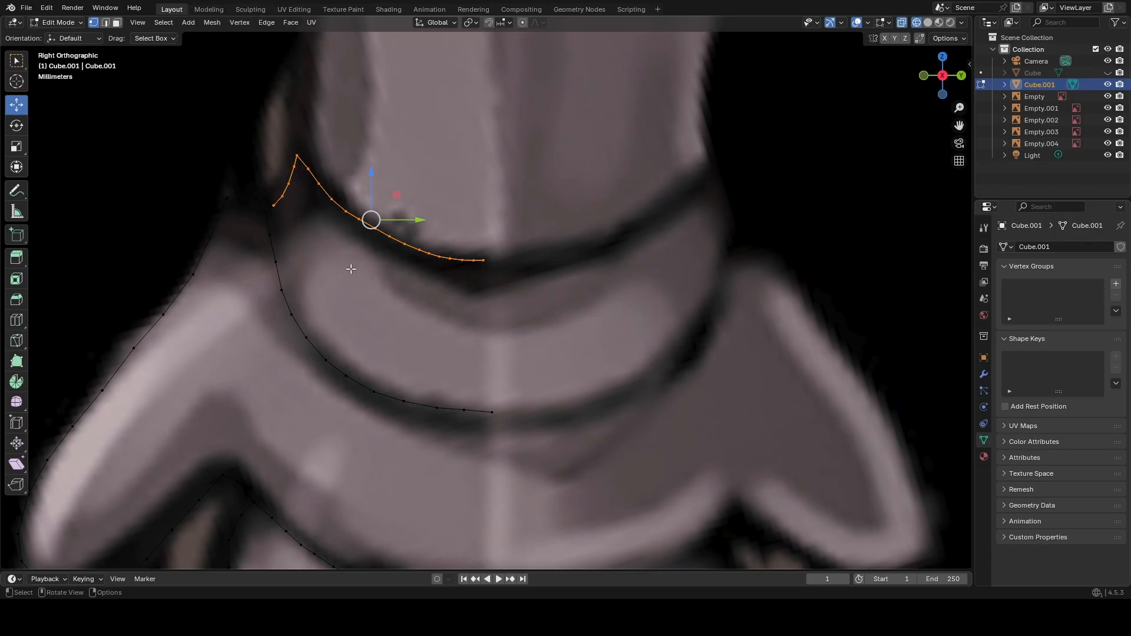
Test the split by moving the upper band along the Y axis and undo the moves.
click(383, 262)
key(ctrl+l)
drag(415, 219, 507, 221)
key(ctrl+z)
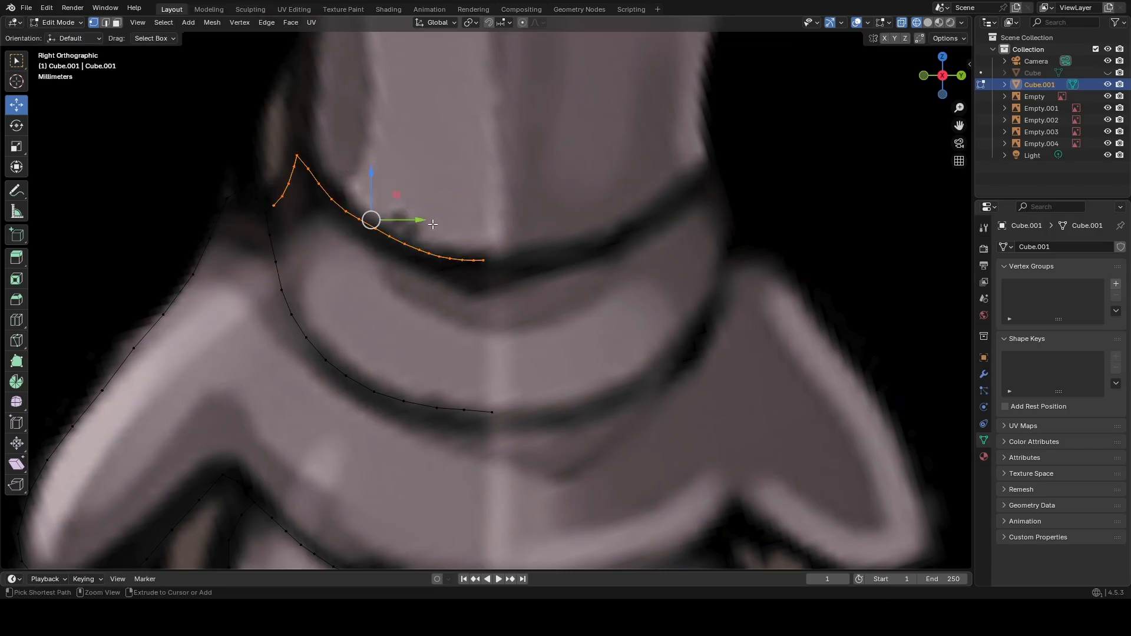
drag(415, 219, 450, 221)
middle_drag(450, 220, 328, 244)
key(ctrl+z)
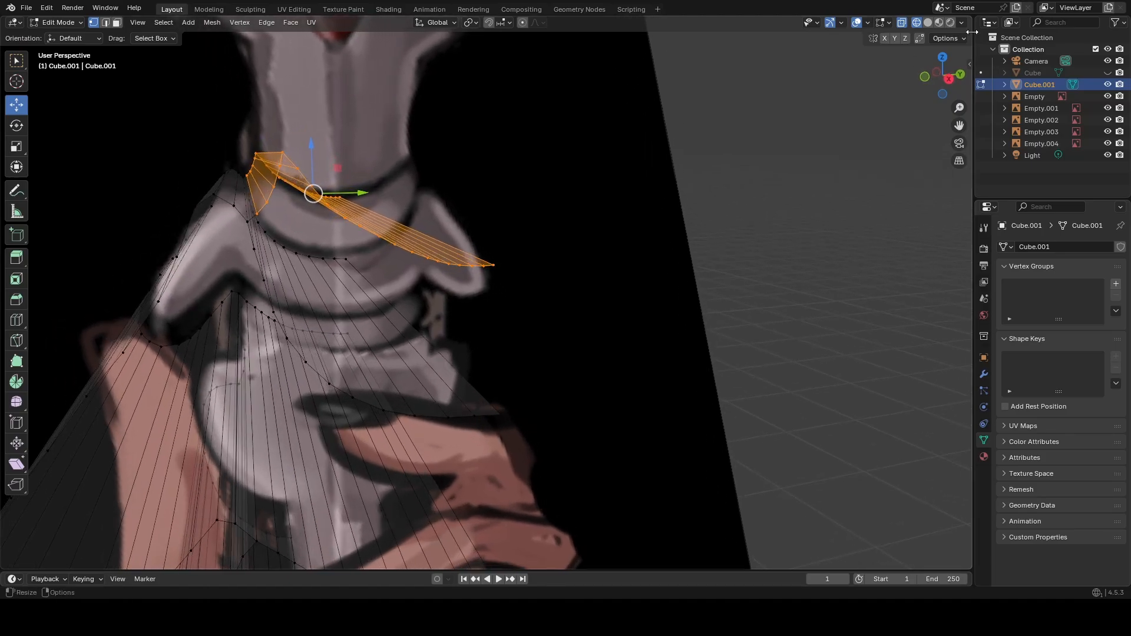
click(949, 78)
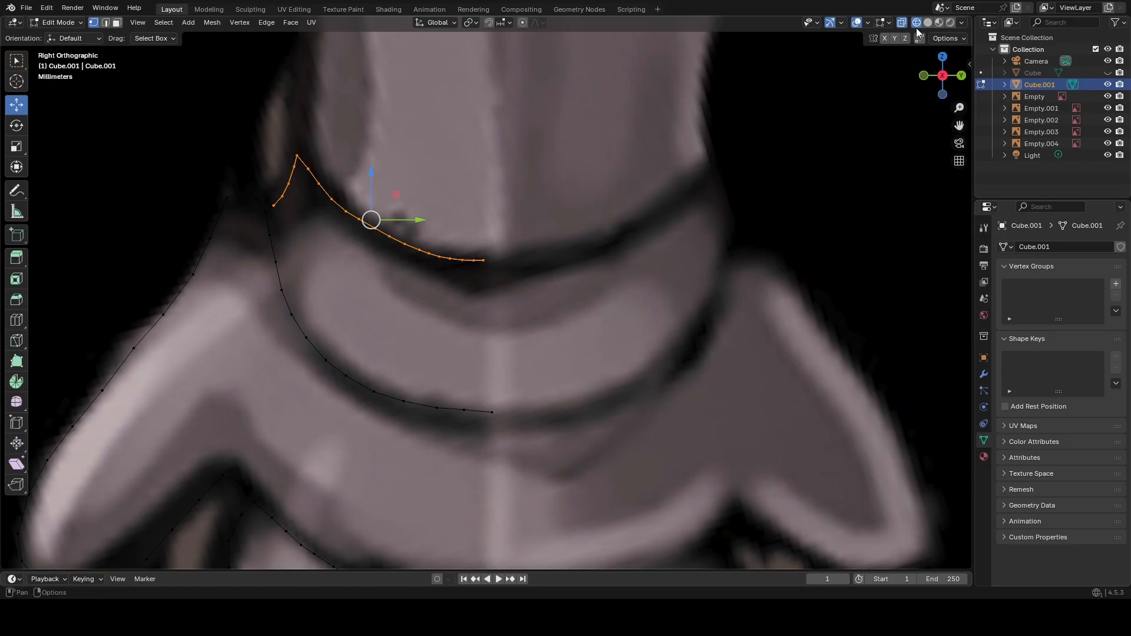
Toggle the vertex beside the band's lower outer end in the selection, split the selection, and test it with an undone Y move.
scroll(466, 167, up, 4)
shift+middle_drag(378, 193, 689, 343)
shift+middle_drag(464, 337, 530, 335)
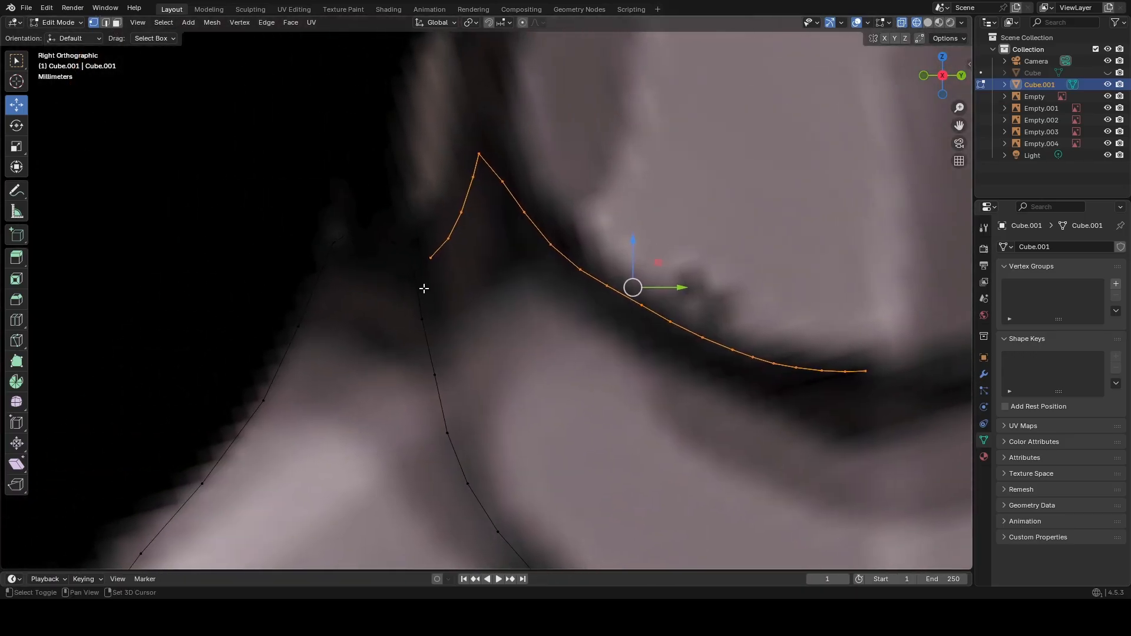
shift+click(415, 271)
middle_drag(481, 304, 439, 258)
right_click(429, 257)
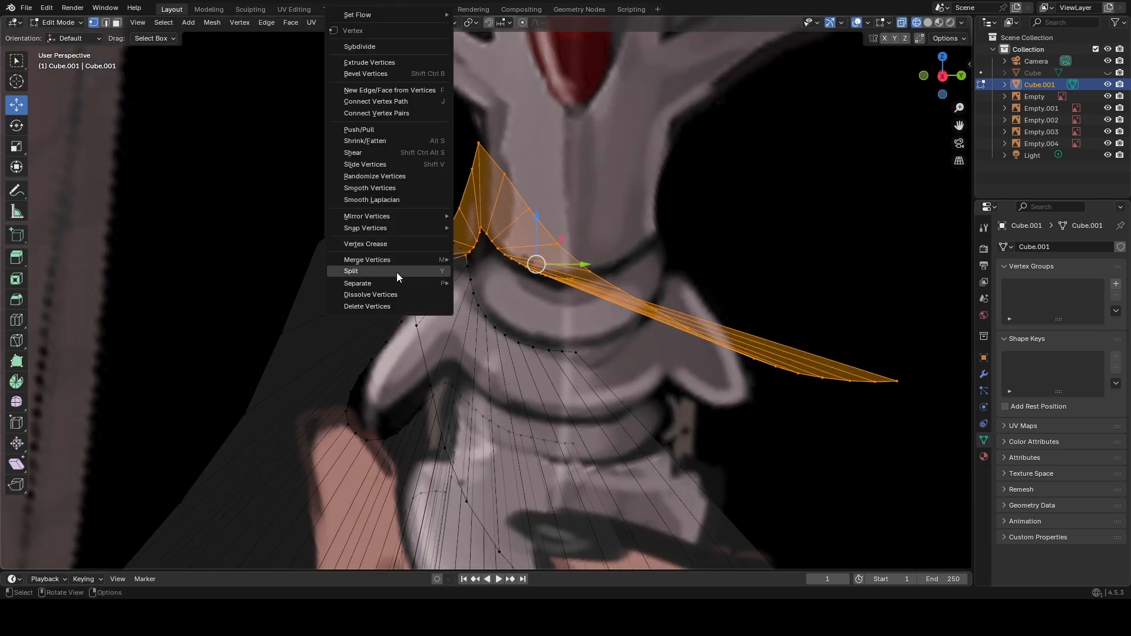
click(397, 273)
drag(580, 265, 654, 268)
key(ctrl+z)
Split the selected upper band faces from the rest of the mesh once more.
middle_drag(620, 276, 632, 299)
scroll(403, 193, up, 1)
middle_drag(431, 200, 490, 285)
scroll(479, 232, down, 3)
key(ctrl+KP_Subtract)
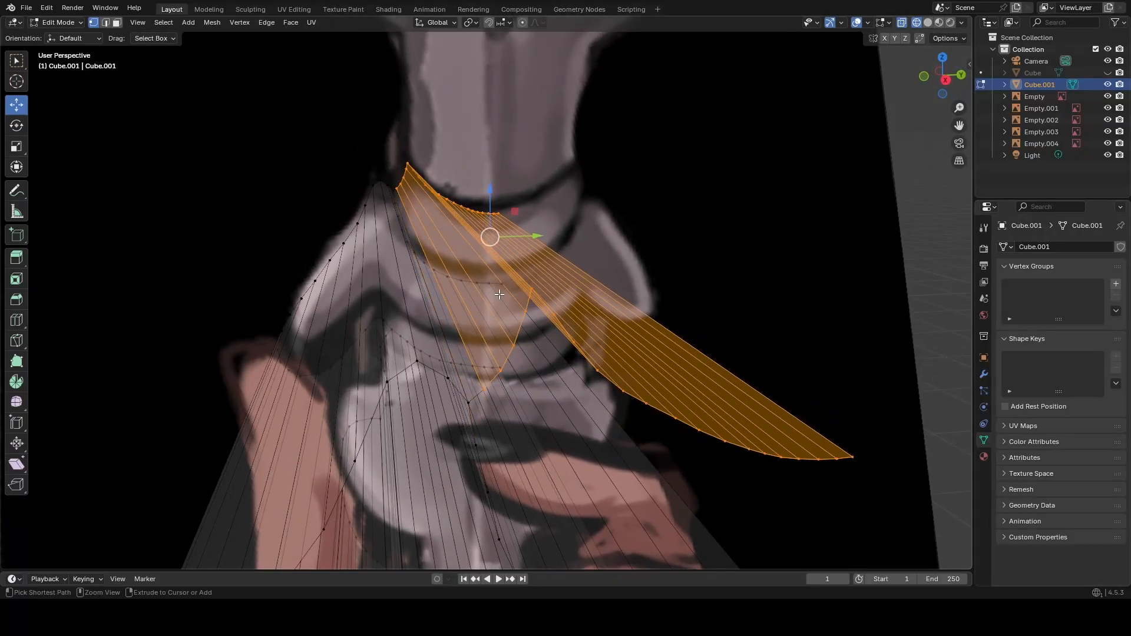
right_click(484, 380)
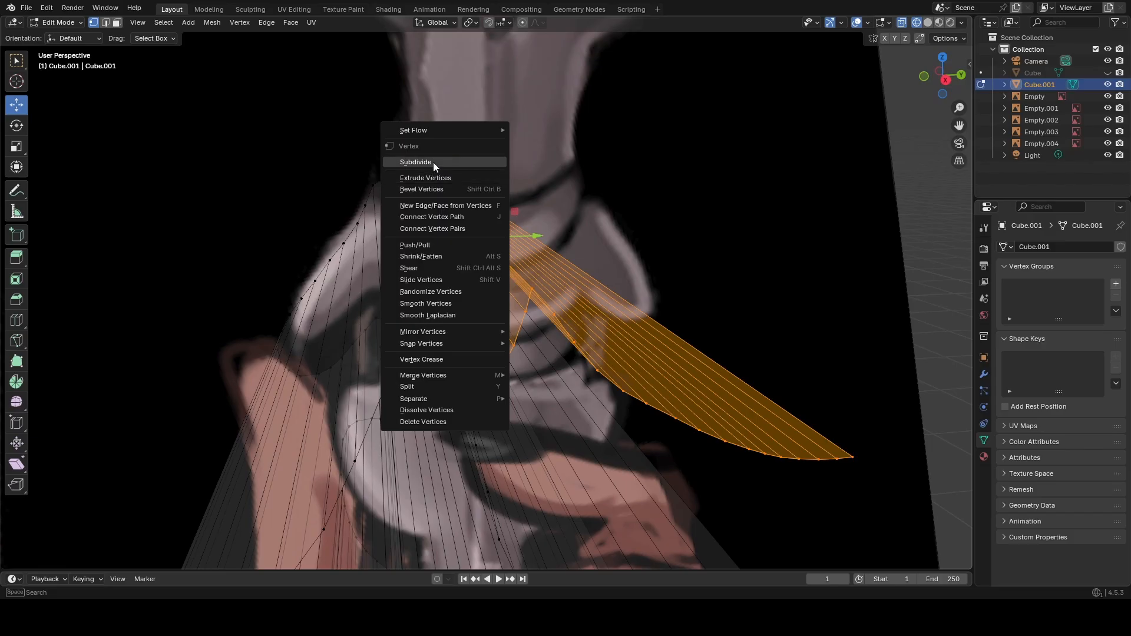
click(434, 391)
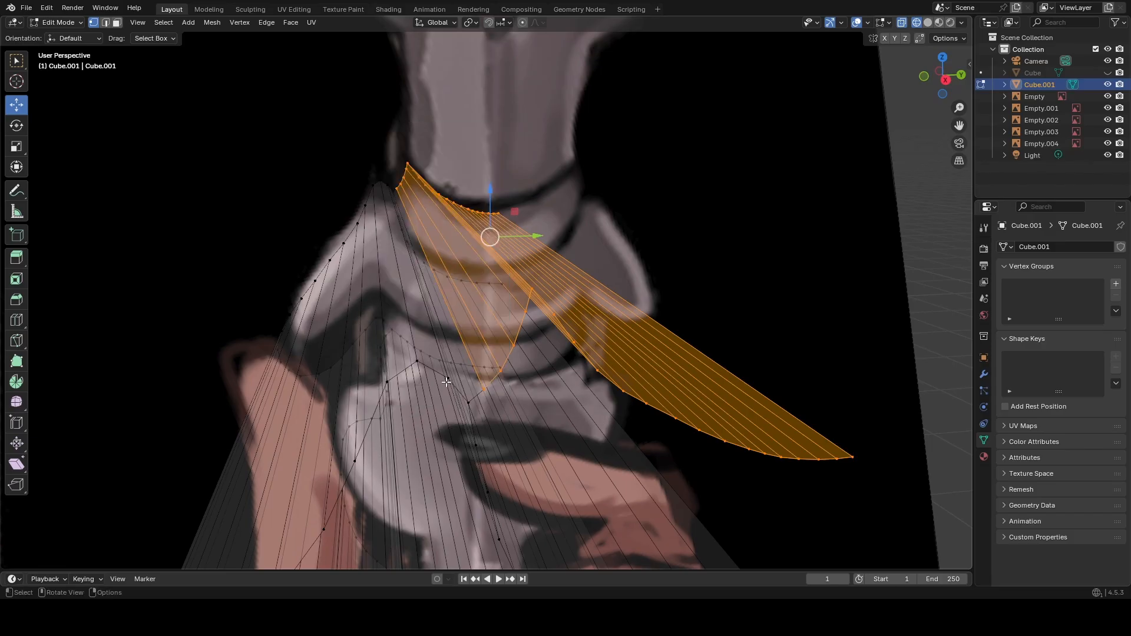
Move the split upper band along the Y axis away from the collar mesh, undoing the first two attempts.
drag(537, 238, 642, 237)
key(ctrl+z)
mouse_move(533, 242)
mouse_down()
mouse_move(589, 235)
mouse_move(543, 235)
mouse_up()
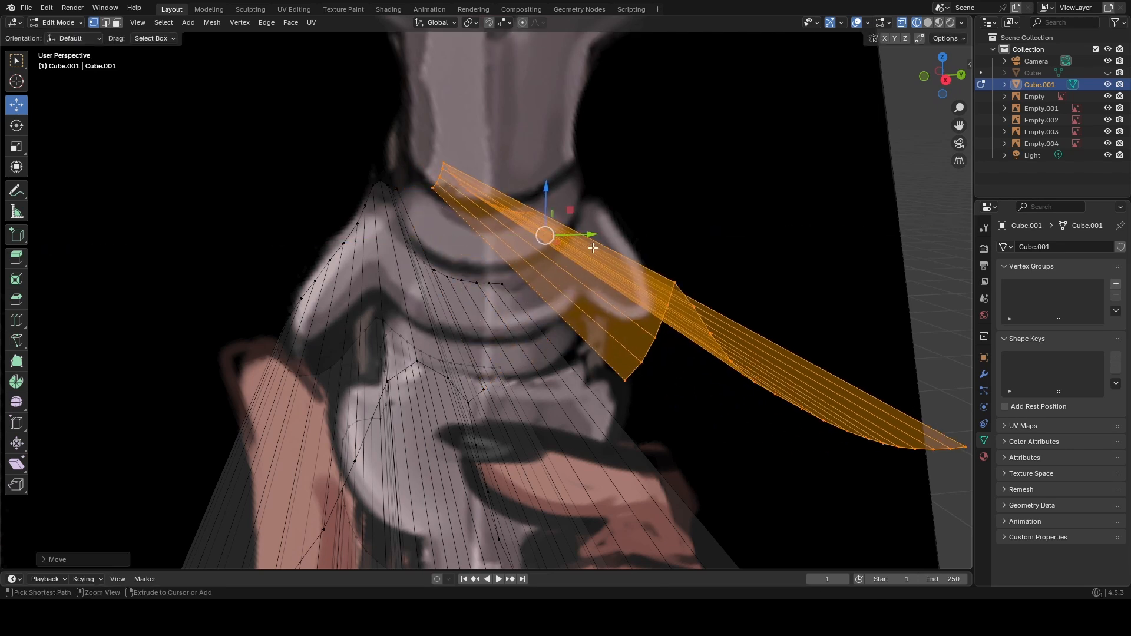
key(ctrl+z)
middle_drag(577, 253, 567, 235)
drag(578, 342, 606, 343)
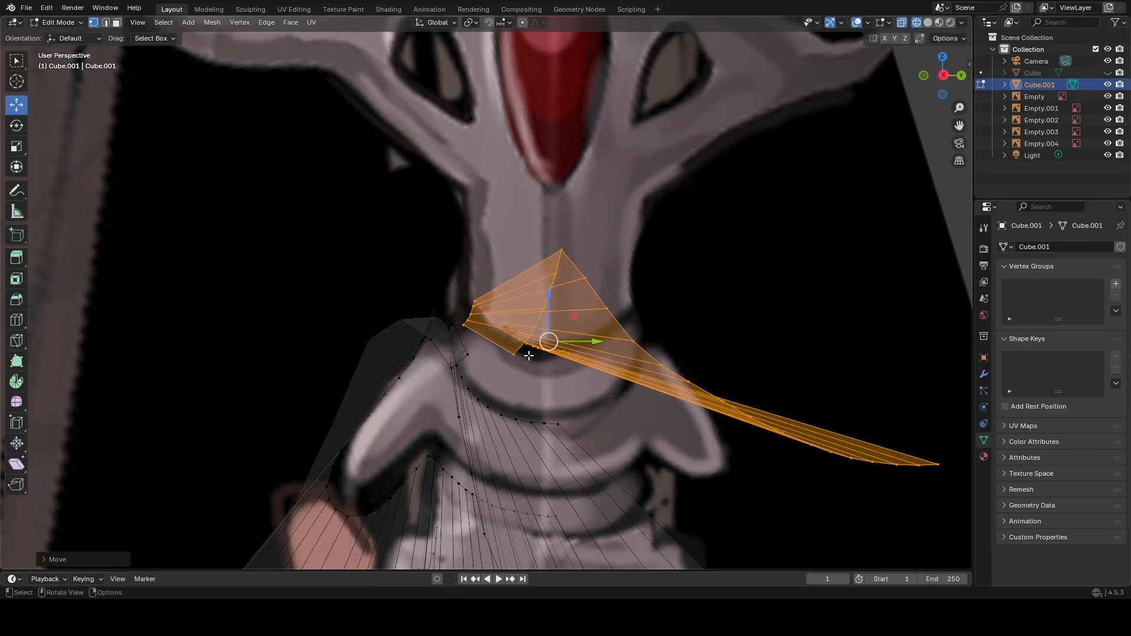
click(466, 355)
click(454, 326)
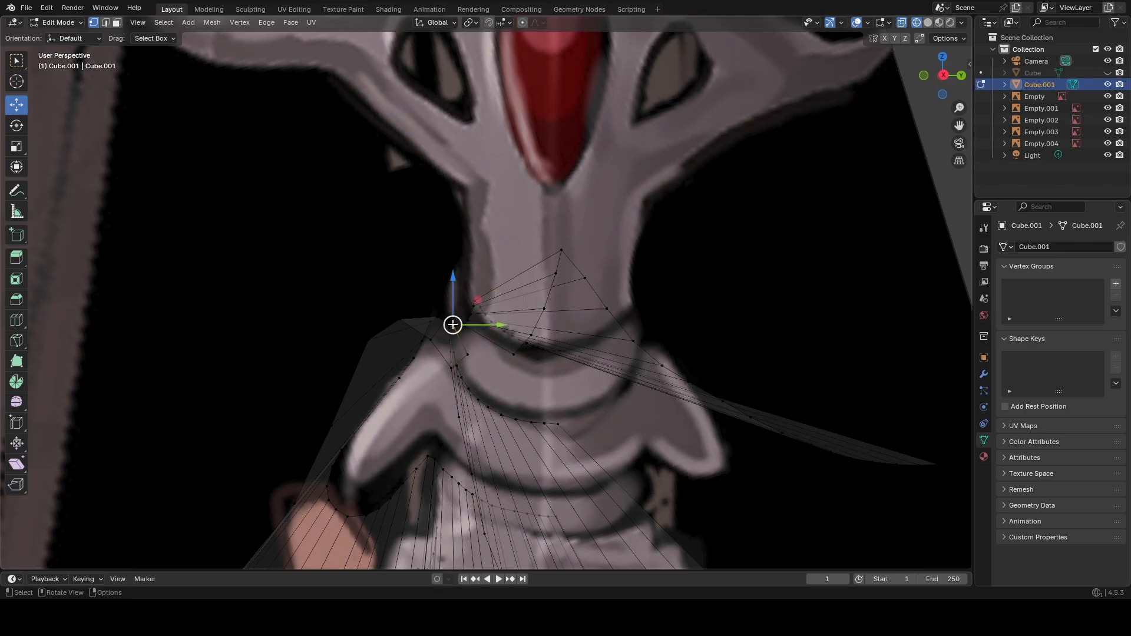
right_click(466, 355)
click(429, 394)
key(a)
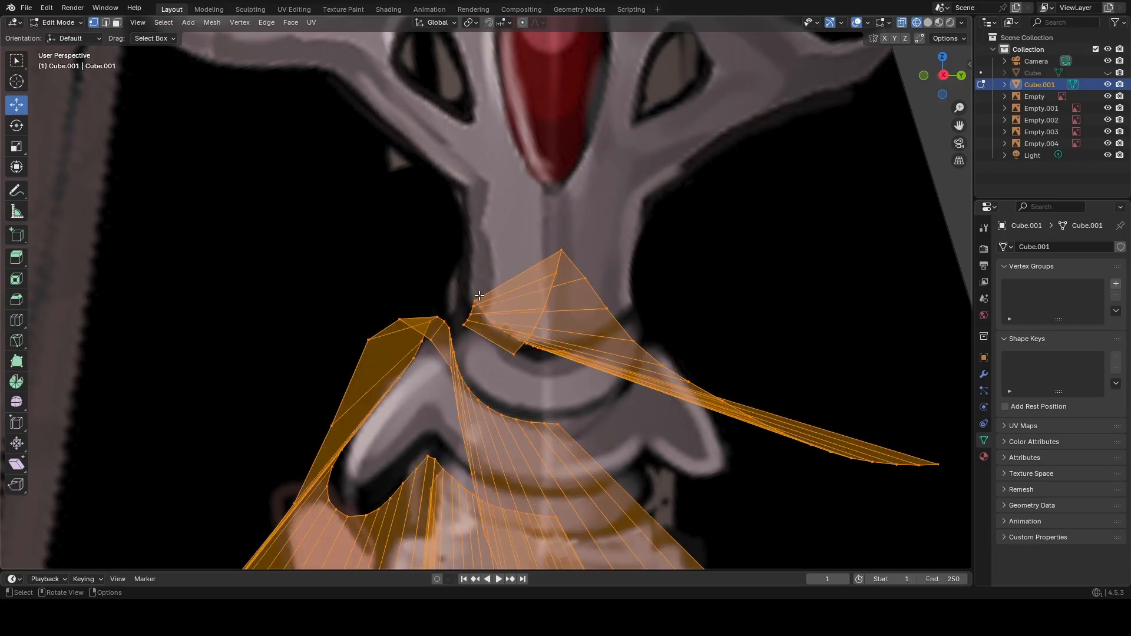
Box-select the vertices of the split upper band in the right view, leaving the collar unselected.
middle_drag(564, 302, 697, 315)
drag(791, 471, 657, 237)
shift+drag(631, 386, 547, 275)
click(943, 74)
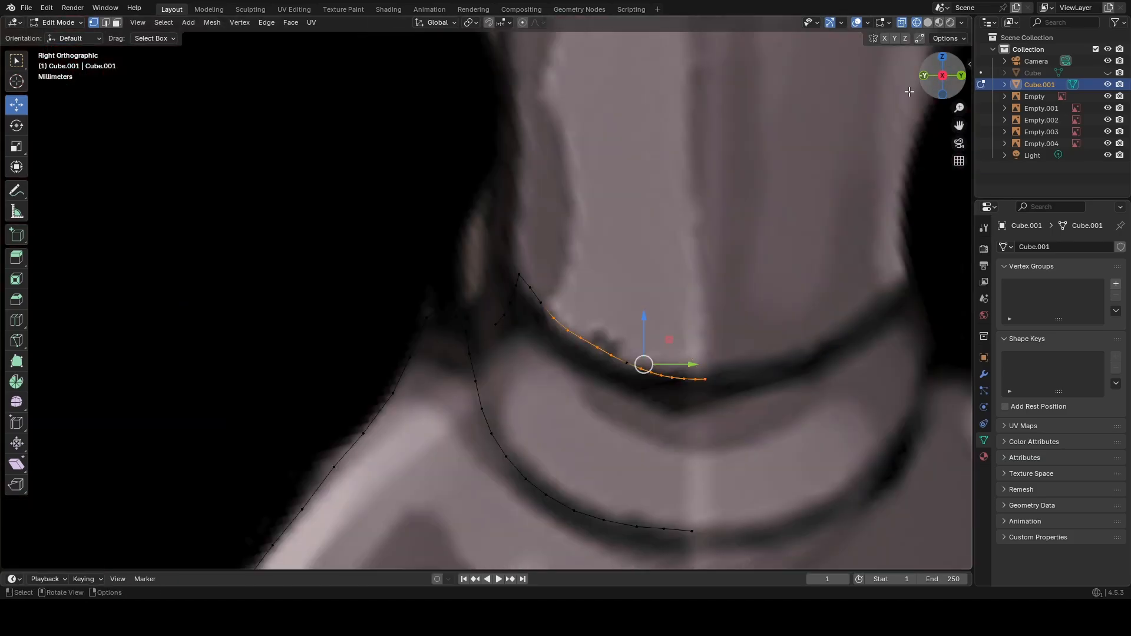
shift+drag(502, 253, 624, 314)
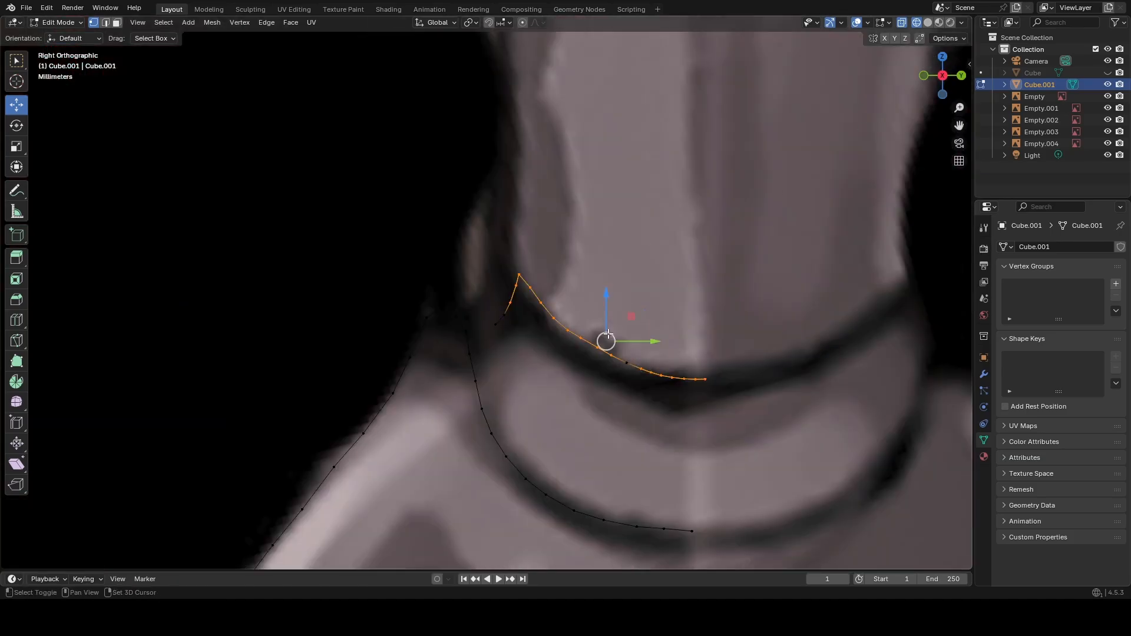
shift+drag(672, 403, 595, 333)
shift+drag(493, 302, 520, 336)
scroll(522, 336, up, 2)
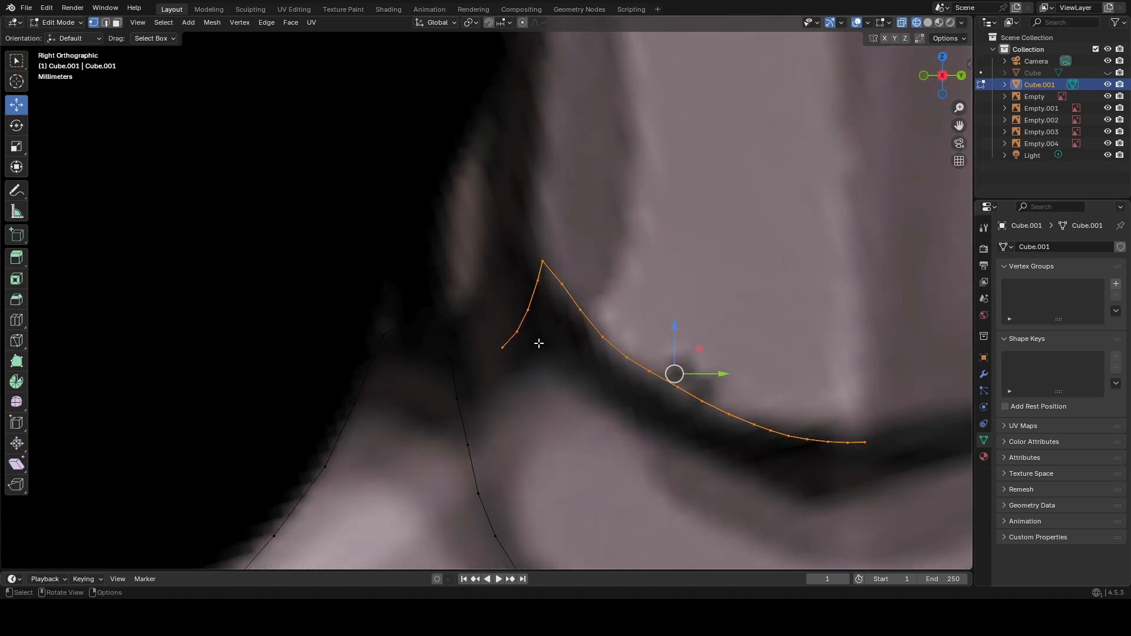
Try moving the selected upper band along the Y axis back towards the collar outline, and undo the move.
drag(715, 374, 654, 376)
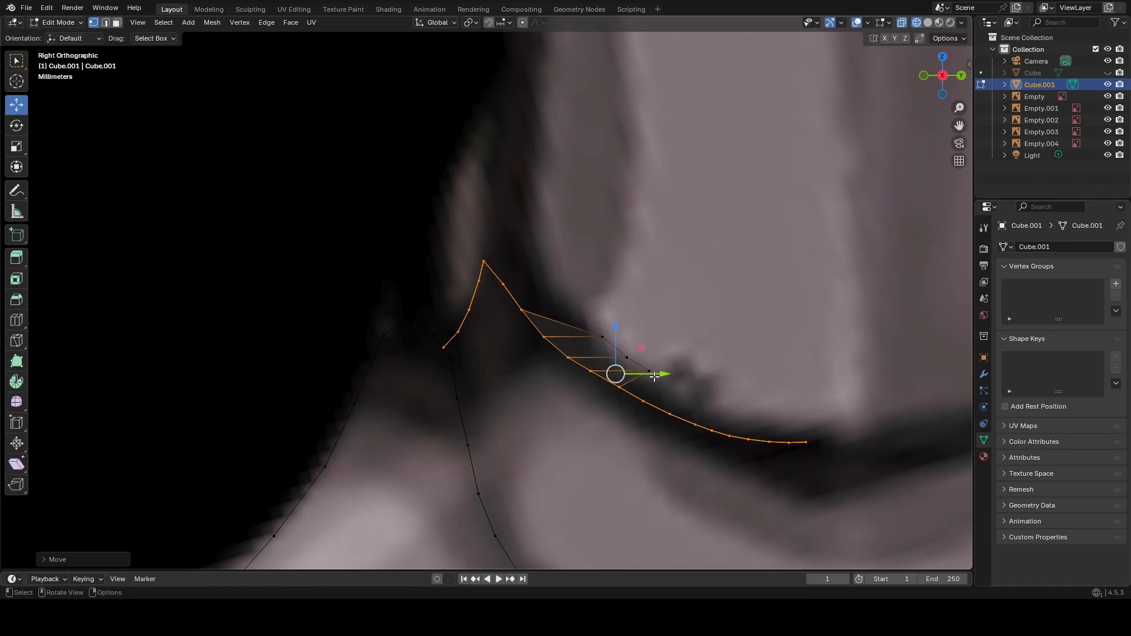
scroll(510, 407, up, 3)
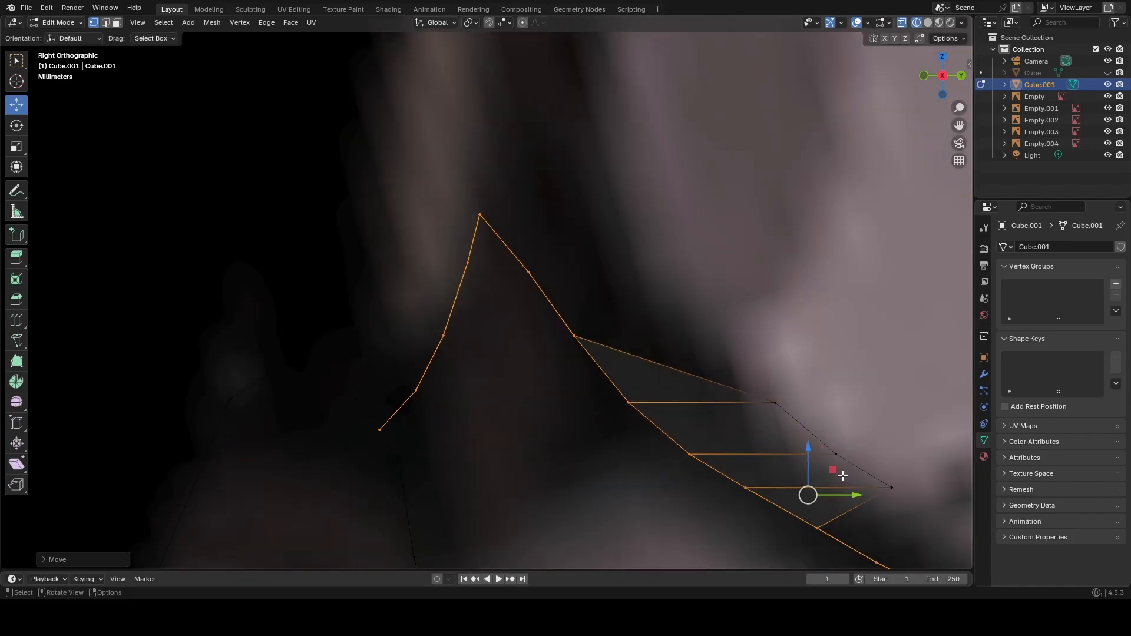
scroll(771, 470, down, 6)
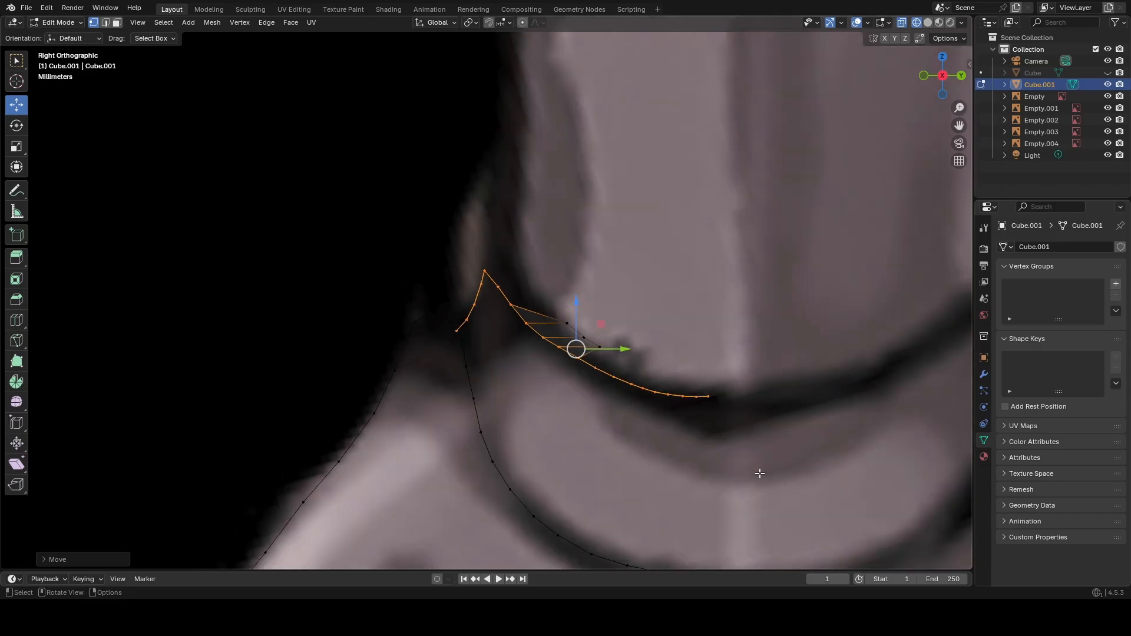
key(ctrl+z)
Add the band's missed vertices to the selection and move the whole upper band along the Y axis to meet the collar outline.
mouse_move(522, 256)
mouse_down()
mouse_move(711, 408)
mouse_move(708, 397)
mouse_up()
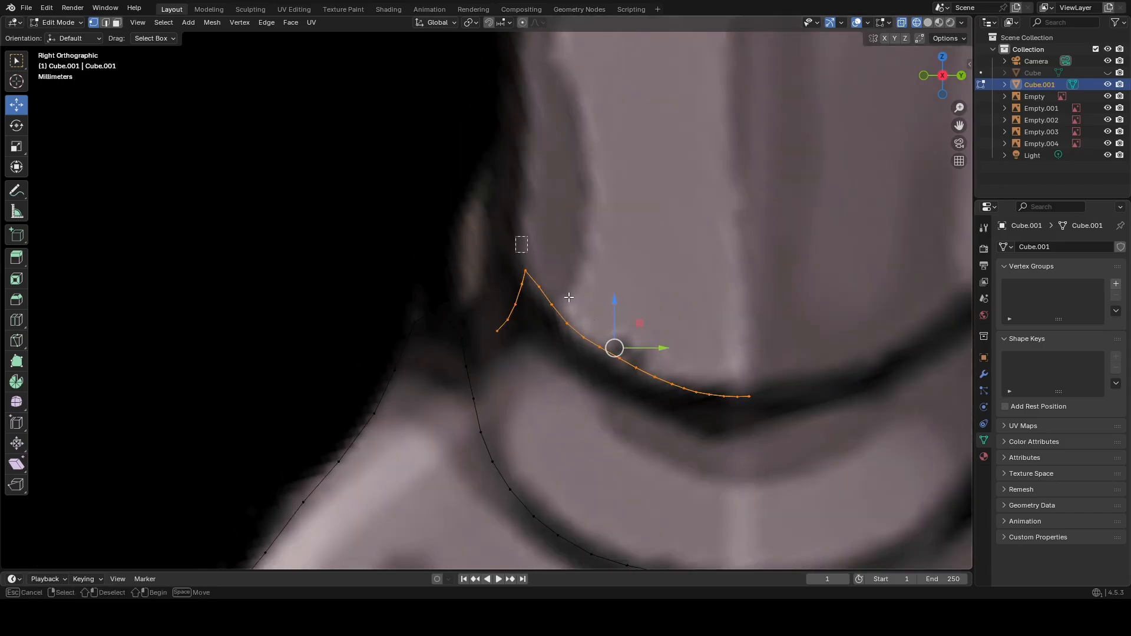
drag(795, 452, 559, 304)
drag(537, 340, 489, 297)
scroll(489, 297, up, 3)
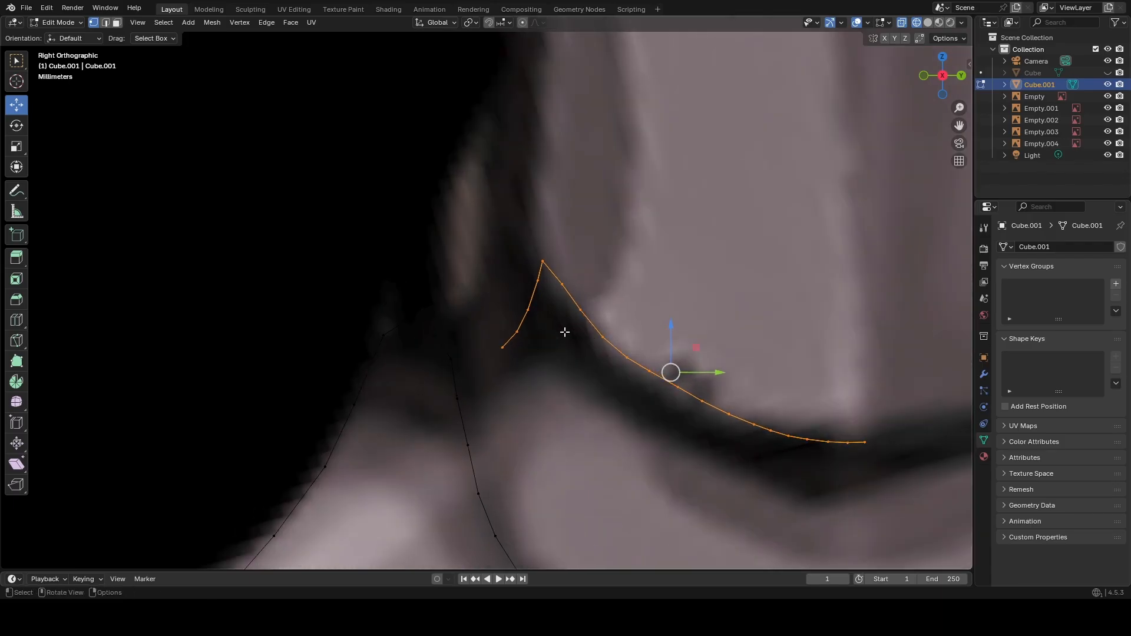
drag(537, 341, 686, 394)
scroll(676, 349, down, 7)
click(665, 311)
middle_drag(861, 134, 724, 283)
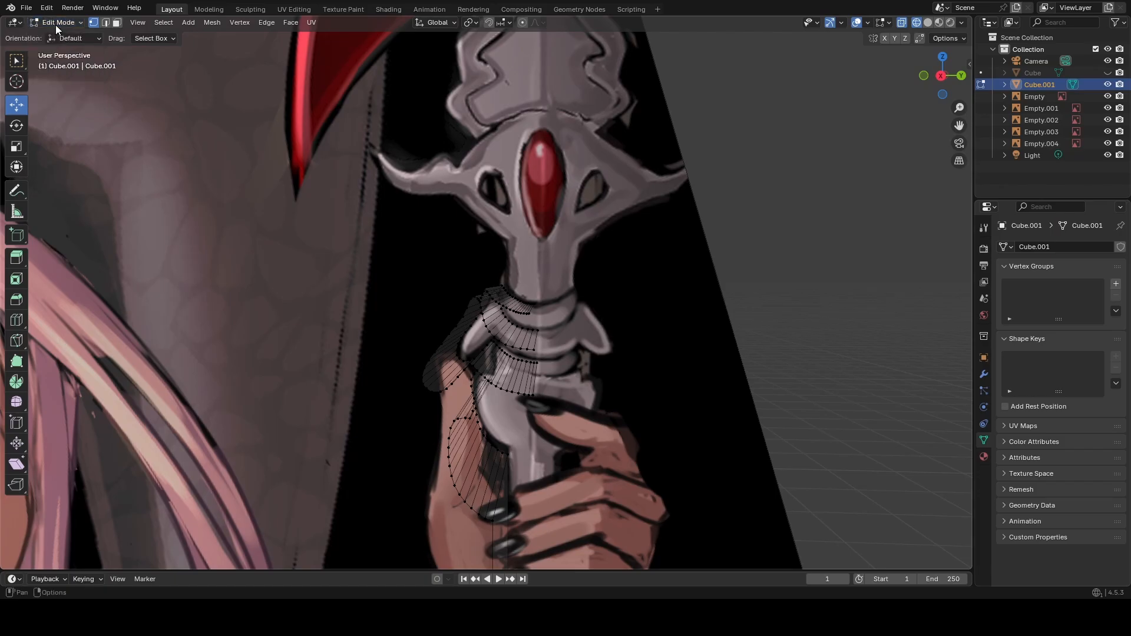
middle_drag(443, 211, 548, 259)
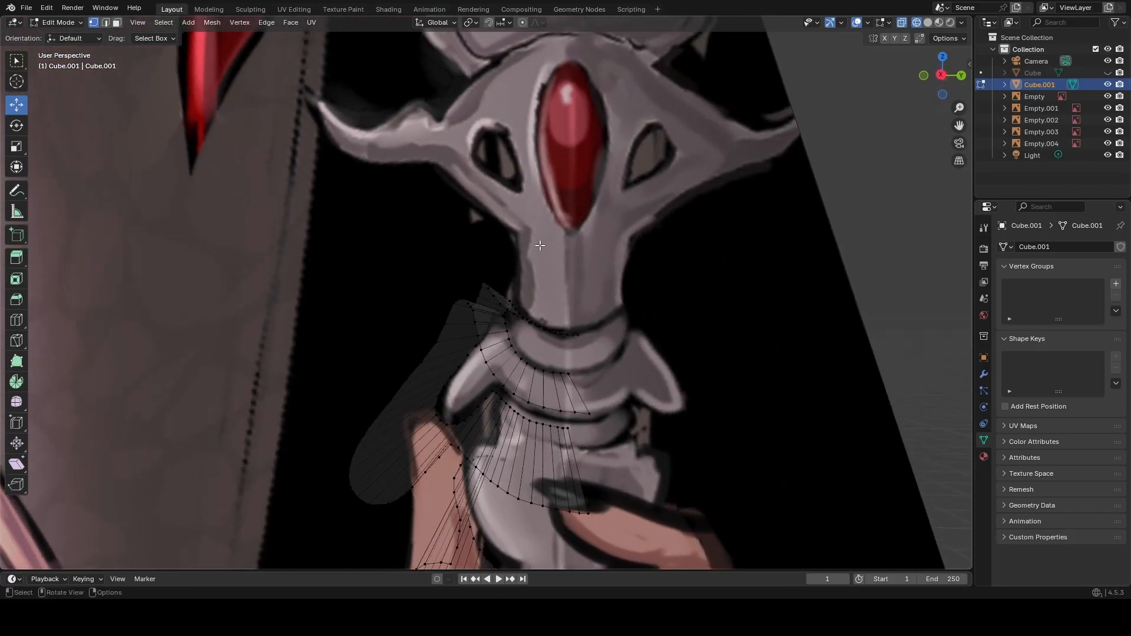
Shift the upper band's peak slightly along the Y axis onto the dark outline at the base of the spear's neck.
click(942, 75)
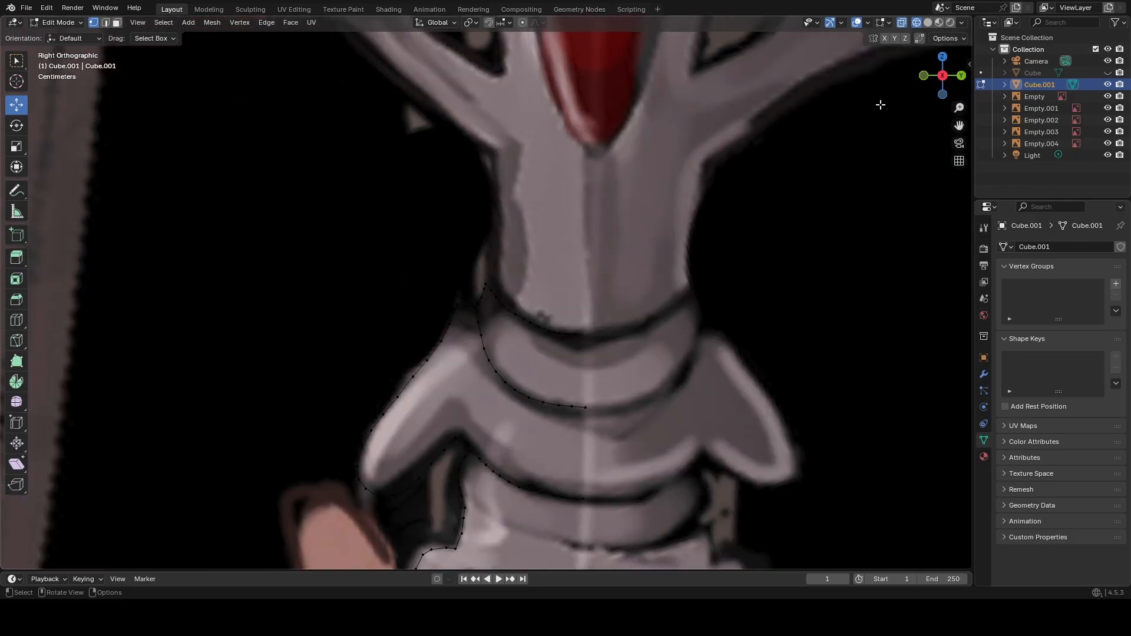
scroll(602, 279, up, 5)
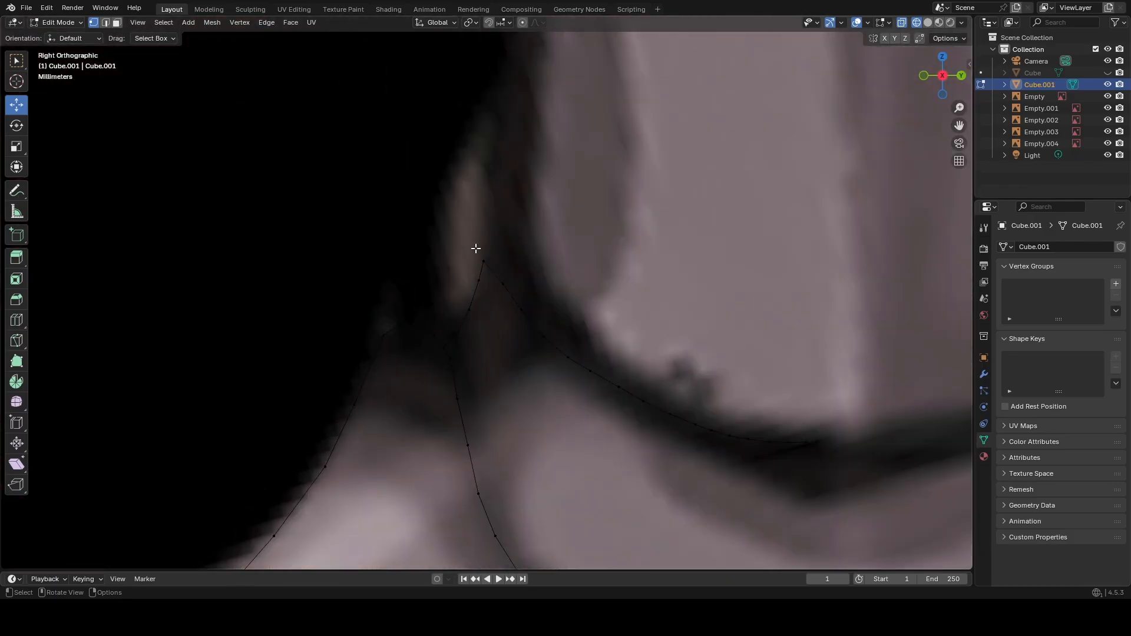
click(485, 260)
drag(533, 261, 556, 233)
click(595, 230)
scroll(593, 241, down, 6)
scroll(593, 246, up, 6)
key(b)
drag(508, 301, 496, 275)
scroll(647, 292, down, 5)
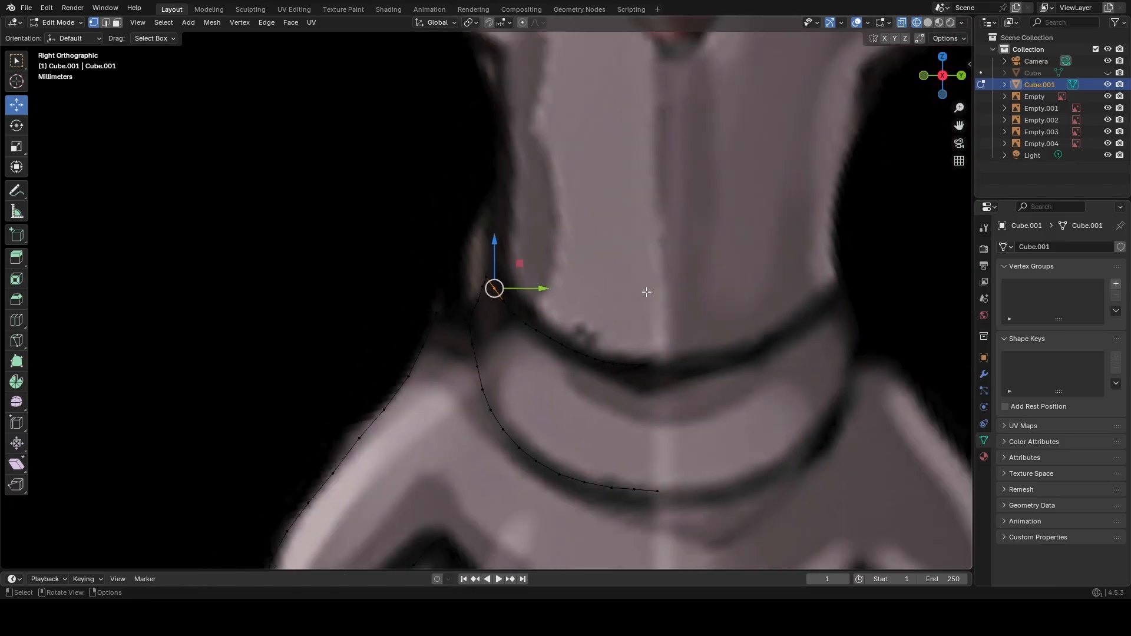
Undo a free move of the band's peak and nudge the vertices just below it slightly along the Y axis.
scroll(645, 286, up, 3)
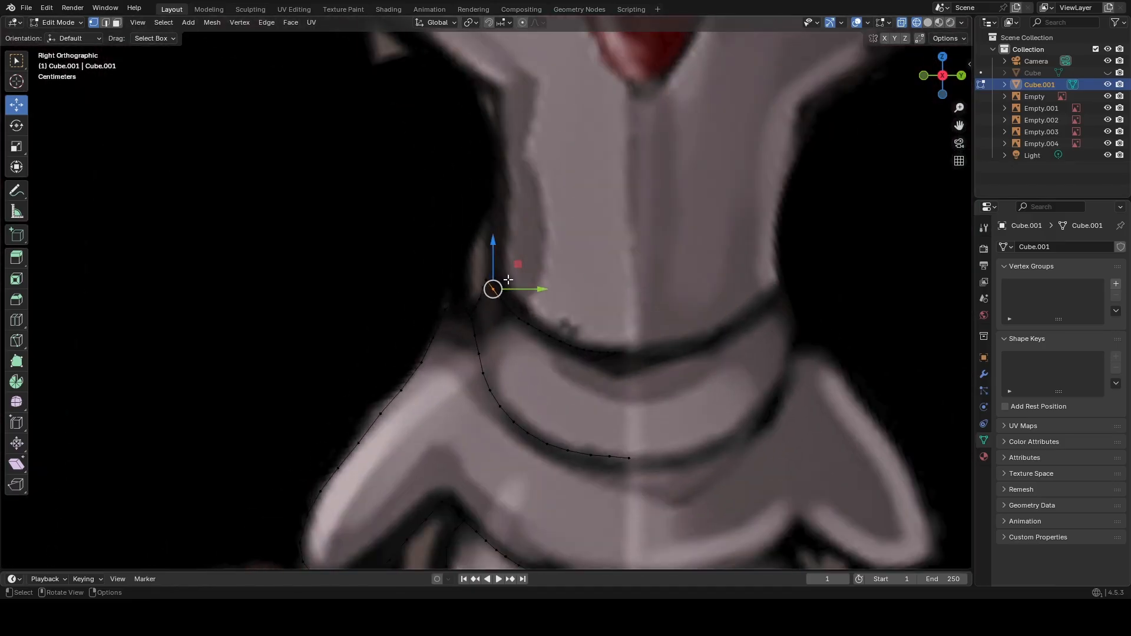
drag(466, 261, 529, 280)
scroll(530, 280, down, 2)
scroll(586, 277, up, 5)
shift+middle_drag(635, 284, 408, 287)
key(g)
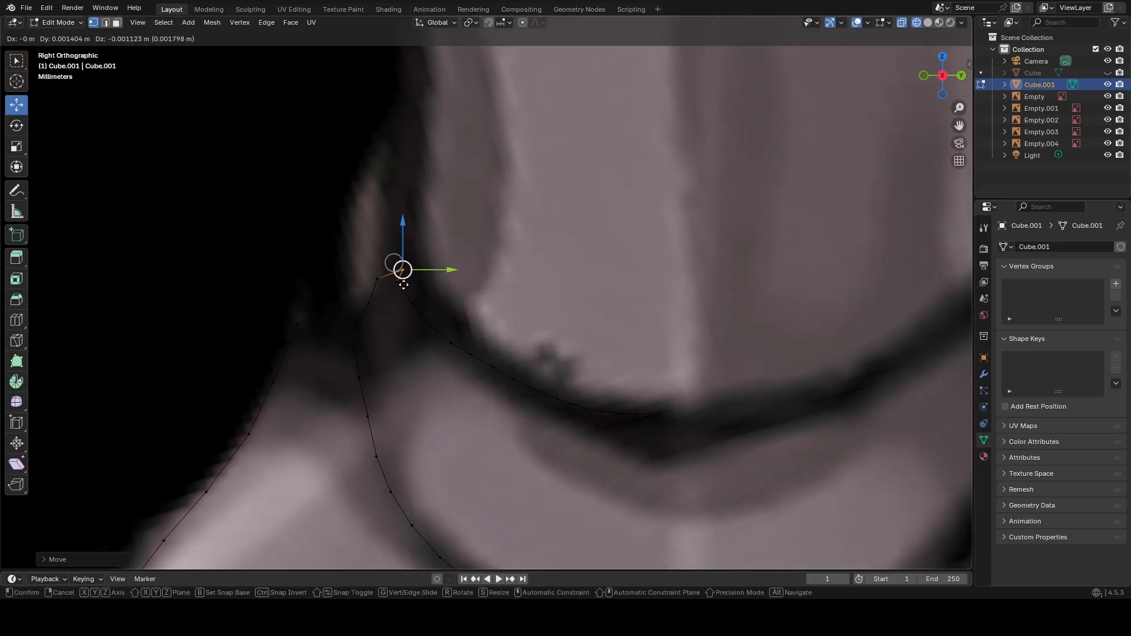
click(397, 279)
key(ctrl+z)
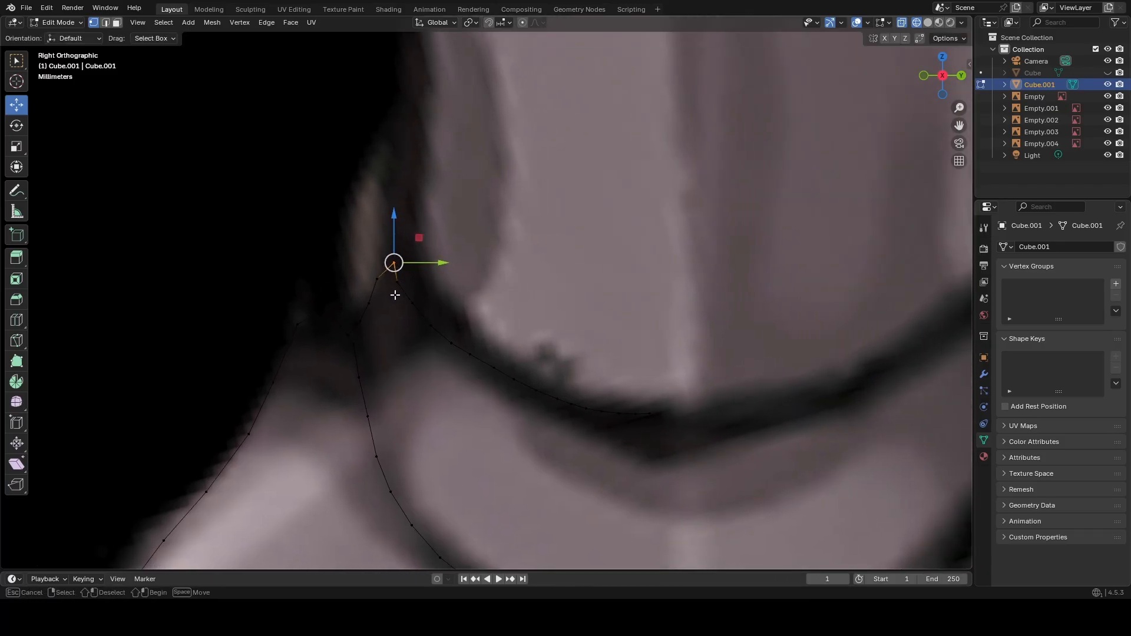
key(ctrl+shift+z)
drag(438, 284, 444, 285)
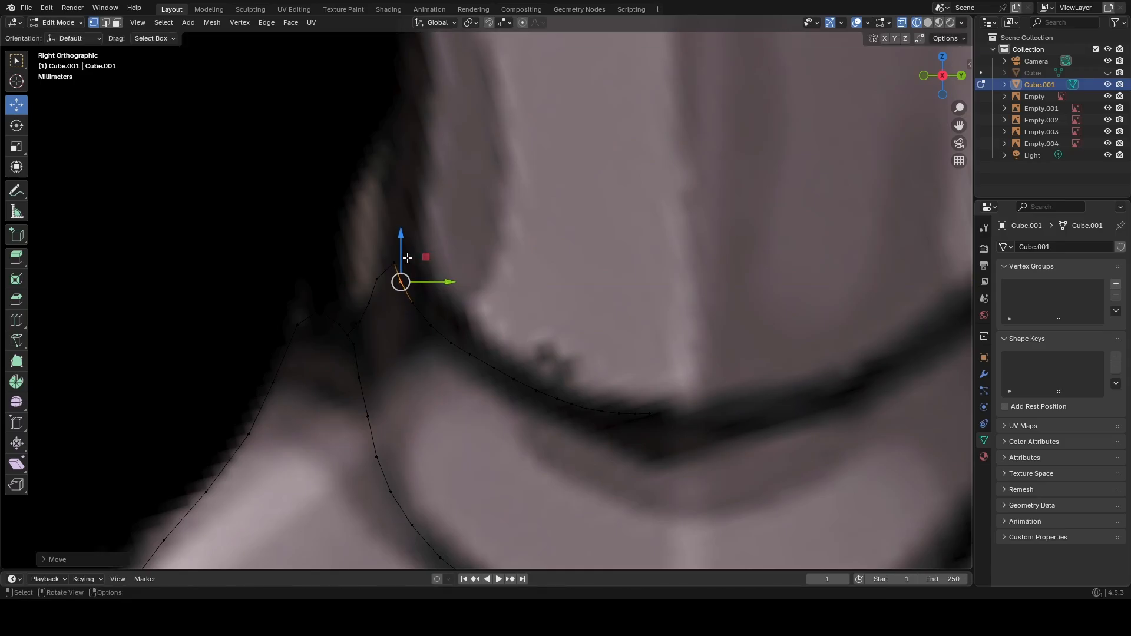
Inspect the band at an angle and box-select only its peak vertices in the right view.
drag(402, 253, 443, 284)
mouse_move(616, 239)
middle_down()
mouse_move(636, 238)
mouse_move(595, 238)
middle_up()
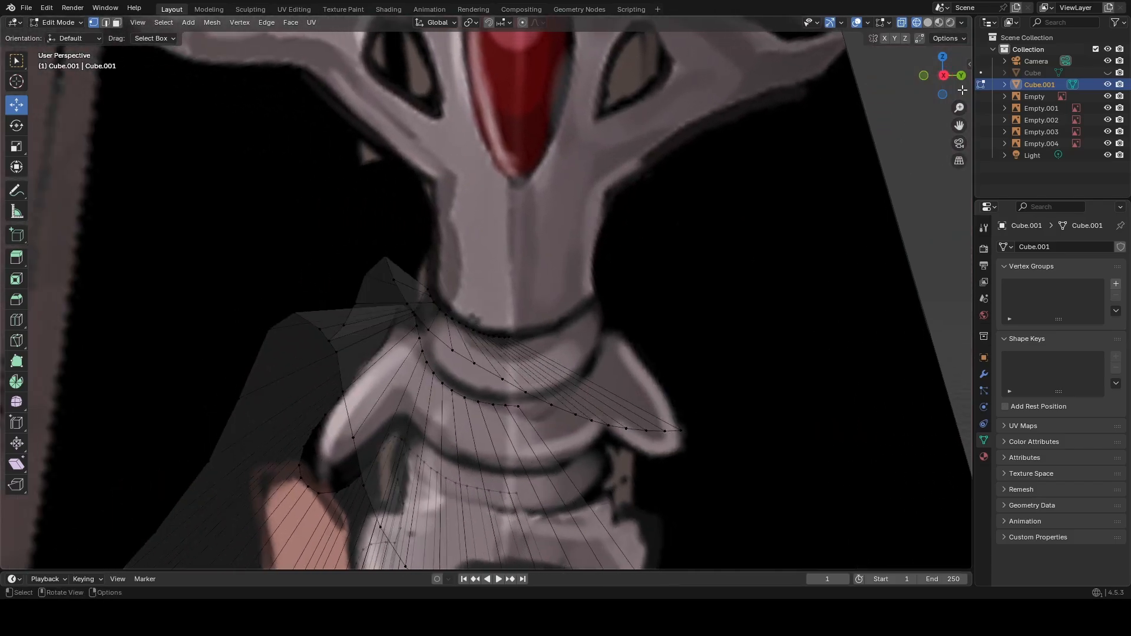
click(944, 78)
drag(366, 269, 429, 287)
click(485, 256)
scroll(486, 257, down, 7)
scroll(486, 257, up, 7)
drag(387, 251, 413, 271)
scroll(486, 288, down, 4)
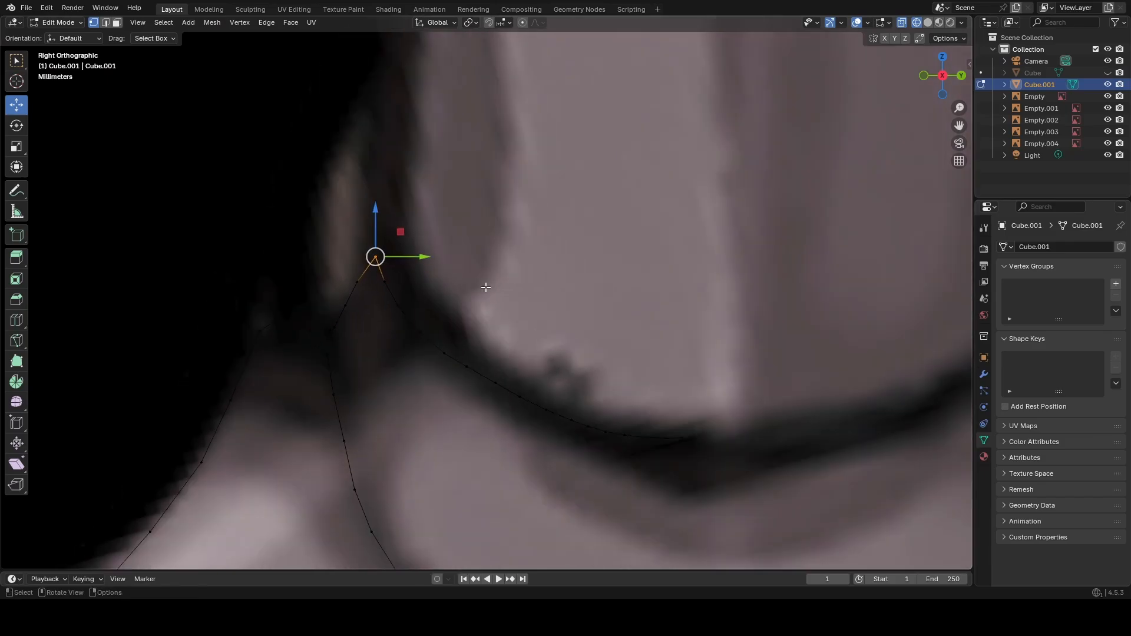
scroll(481, 353, up, 1)
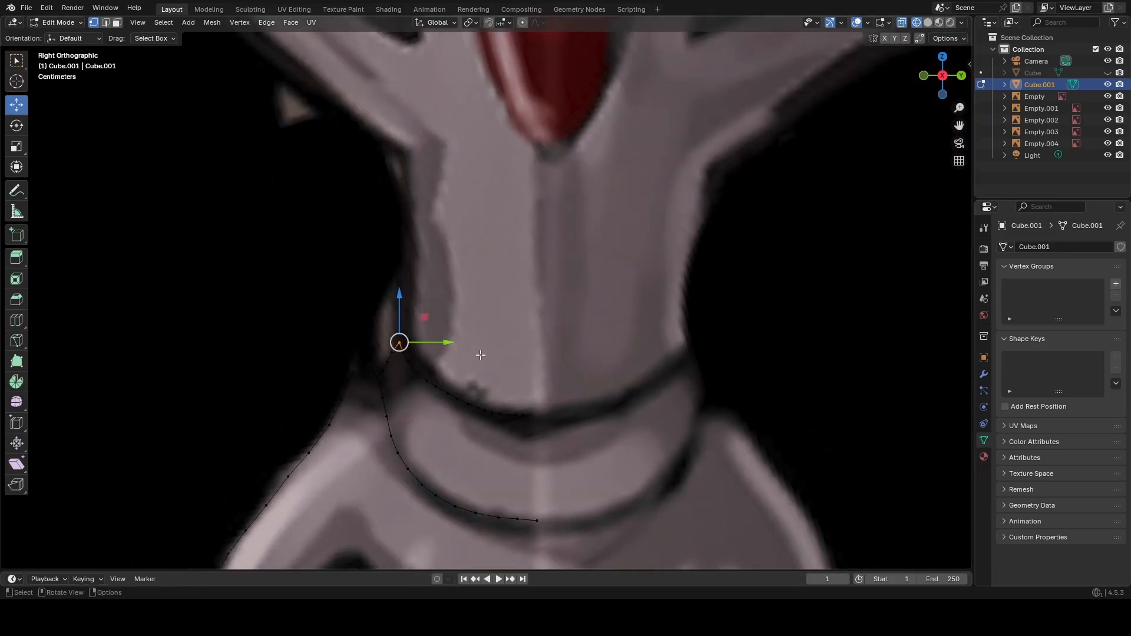
Extrude the selected peak upwards in short segments along the outer edge of the spear's neck to the base of the guard.
key(g)
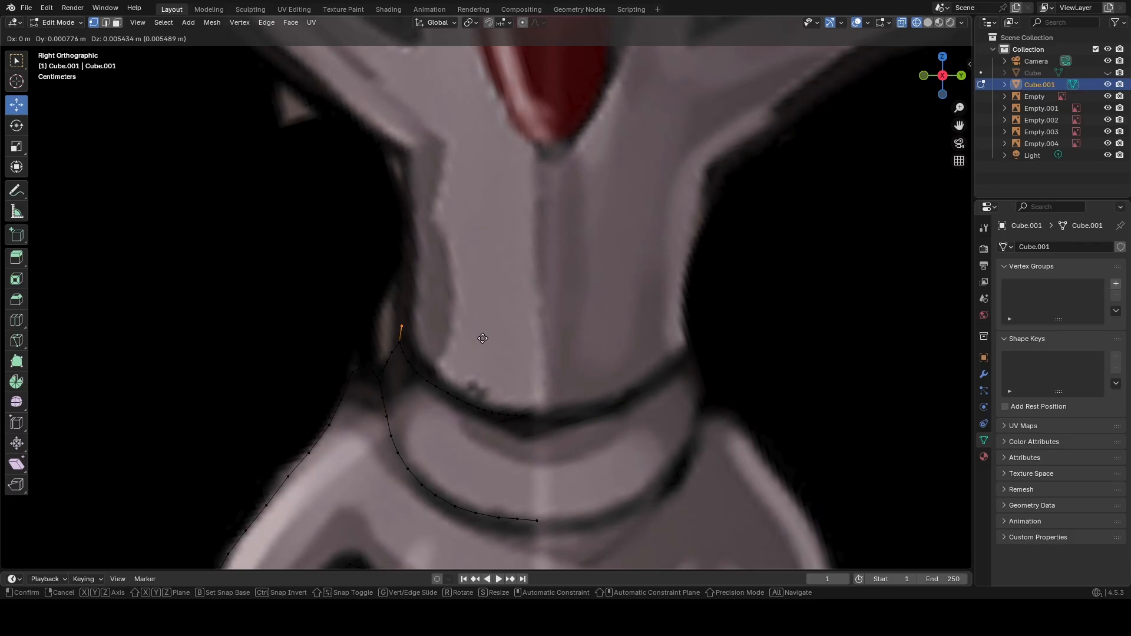
click(483, 336)
key(e)
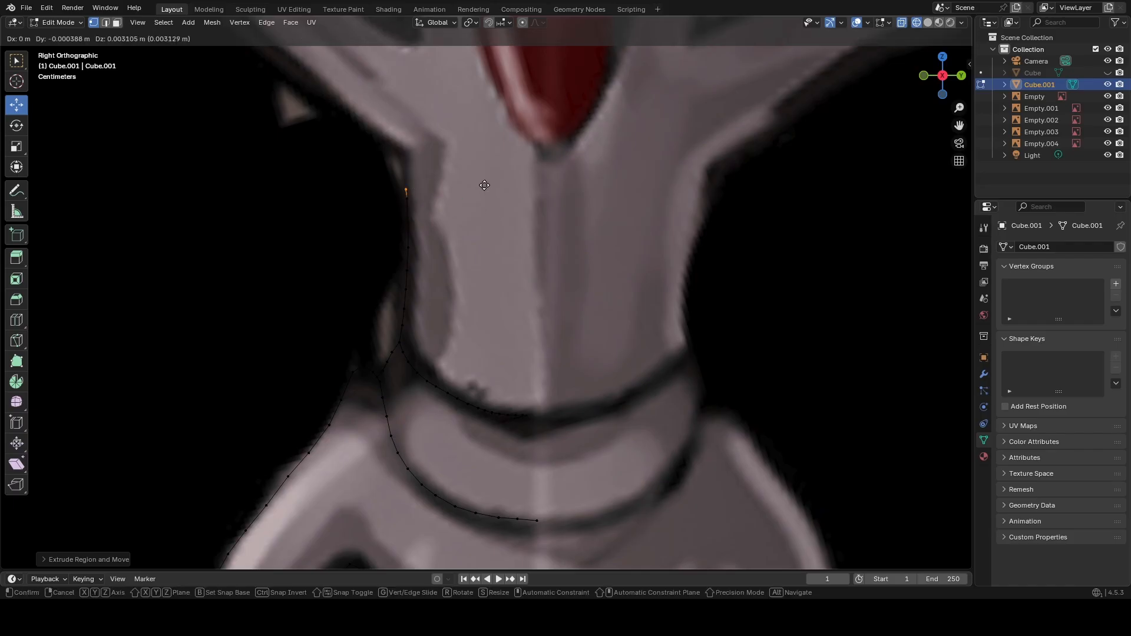
click(477, 154)
shift+middle_drag(490, 170, 624, 409)
Extrude the edge diagonally outwards in segments along the underside of the guard's lower branch.
key(e)
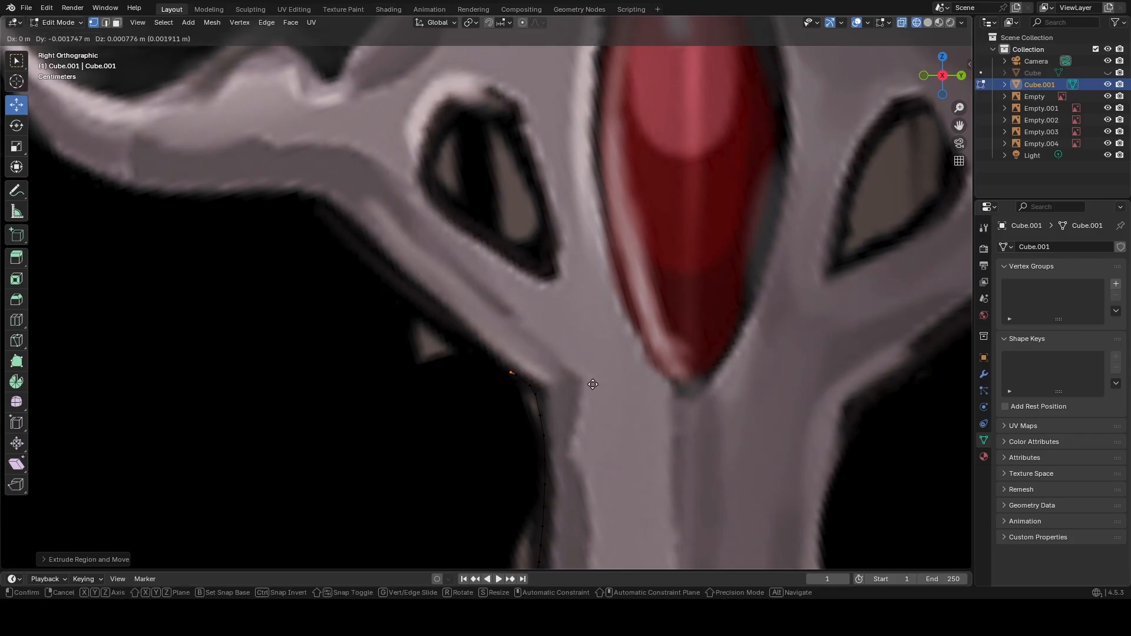
click(587, 376)
key(e)
click(565, 360)
key(e)
click(550, 348)
key(e)
click(505, 315)
key(e)
click(422, 246)
Continue the extruded outline around the bend where the guard's branch turns into the horizontal arm.
key(g)
click(409, 234)
key(g)
click(390, 210)
key(g)
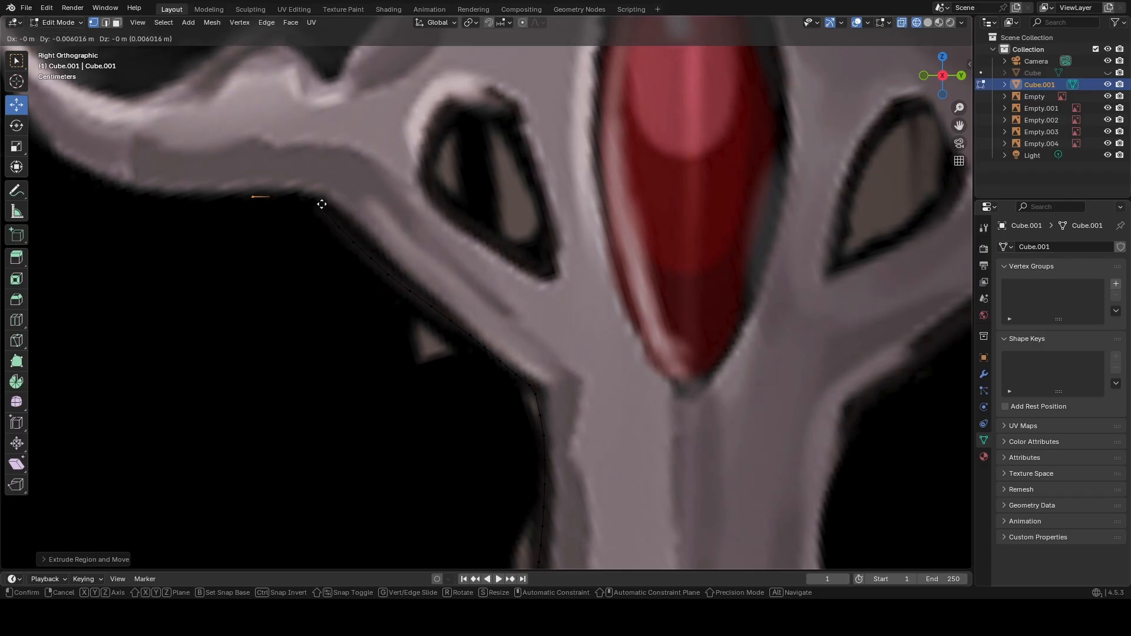
click(320, 205)
Extrude short segments along the nearly flat underside of the guard's horizontal arm.
scroll(322, 206, up, 3)
shift+middle_drag(323, 207, 883, 468)
key(e)
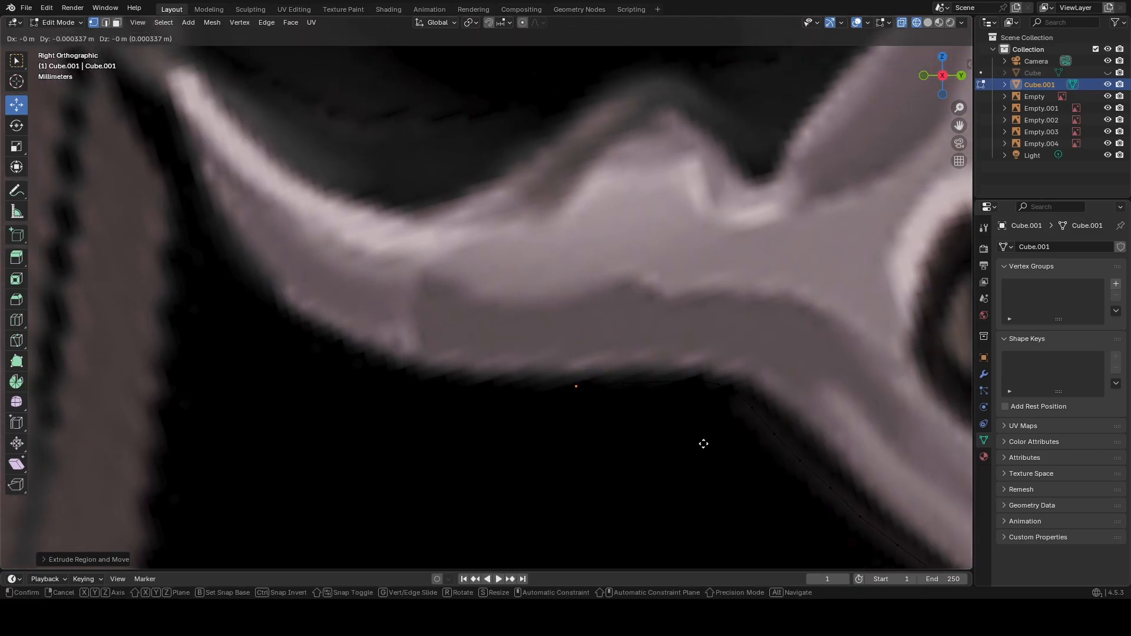
click(678, 445)
key(e)
click(651, 444)
key(e)
click(624, 444)
key(e)
click(599, 442)
key(e)
click(576, 438)
Extrude further segments along the rising underside of the arm to the start of the curved horn.
key(e)
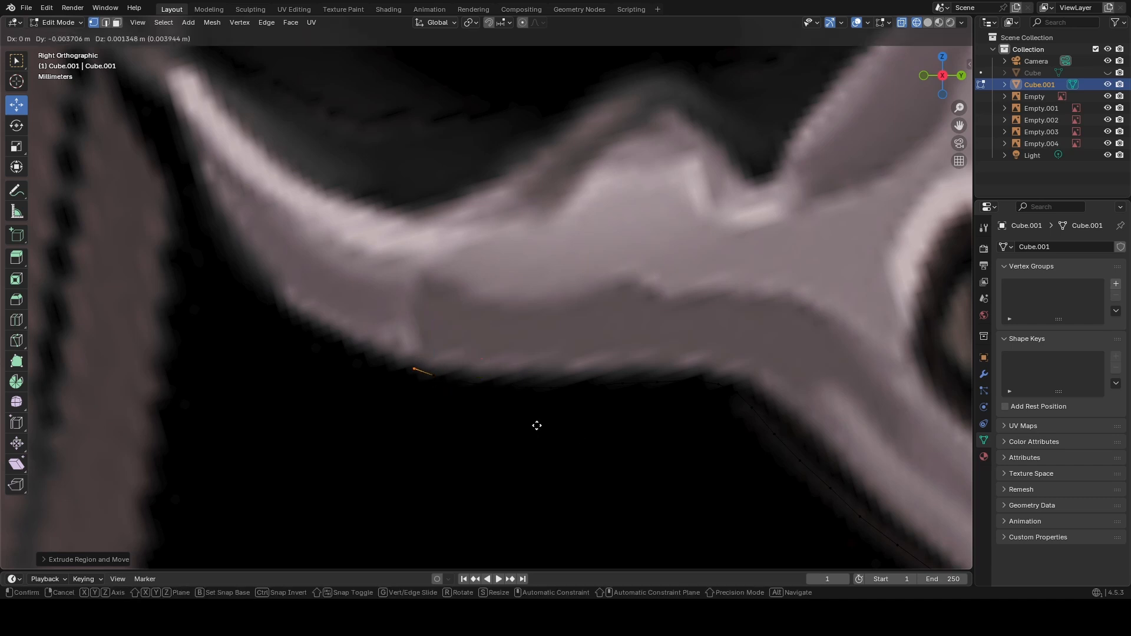
click(502, 410)
key(e)
click(481, 400)
key(e)
click(462, 389)
key(e)
click(436, 376)
key(e)
click(411, 359)
Switch the viewport to solid shading and examine the extruded strip in perspective before returning to the right view.
click(927, 23)
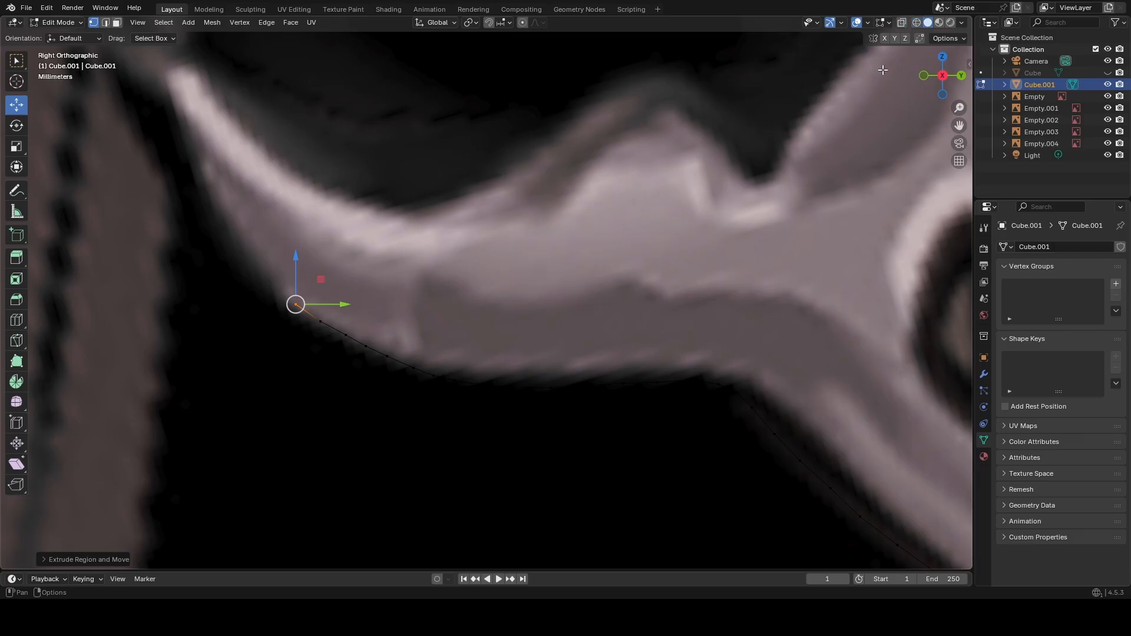
scroll(682, 270, down, 2)
mouse_move(666, 279)
middle_down()
mouse_move(676, 273)
mouse_move(663, 315)
mouse_move(690, 328)
mouse_move(640, 377)
mouse_move(561, 341)
mouse_move(765, 405)
mouse_move(699, 415)
mouse_move(709, 310)
middle_up()
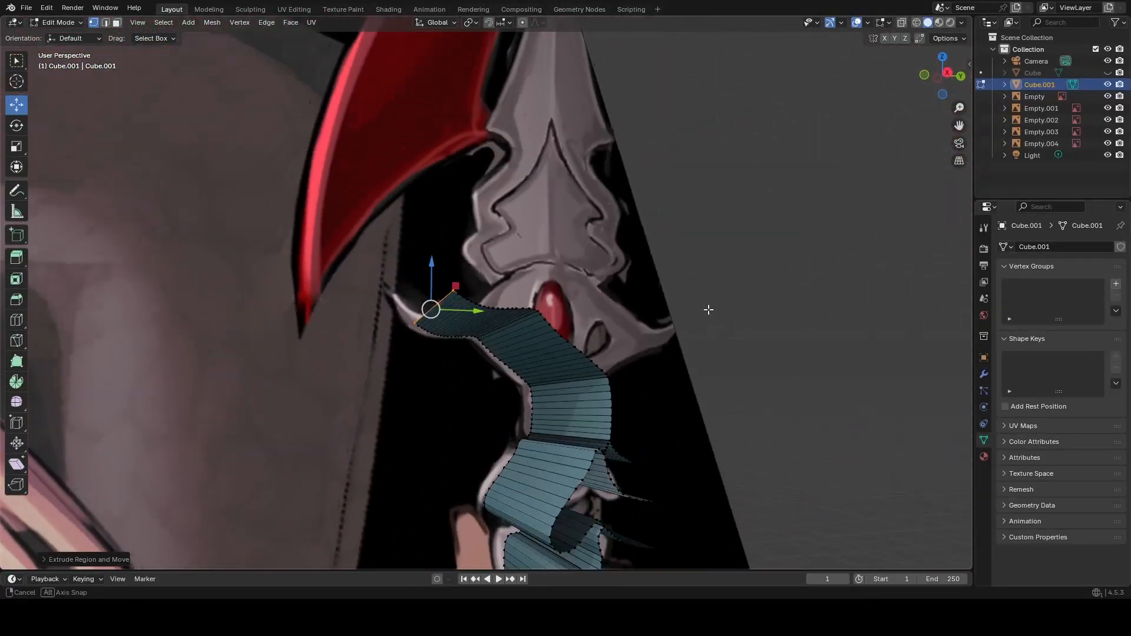
click(949, 71)
Extrude the outline up the outer edge of the guard's curved horn to its tip.
scroll(640, 275, up, 8)
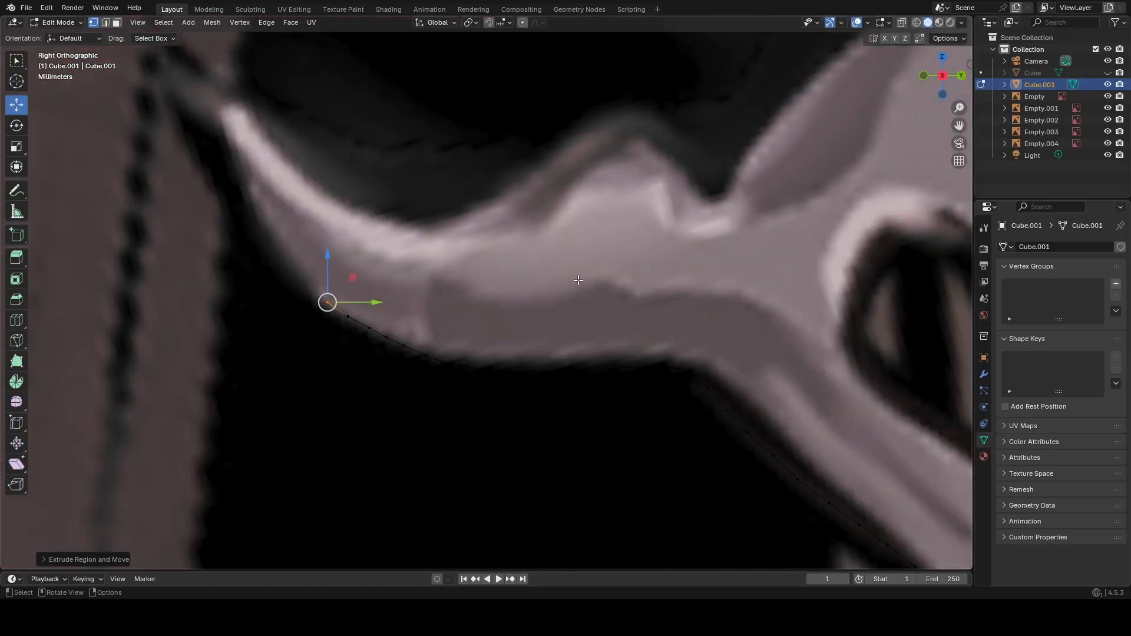
shift+middle_drag(507, 276, 671, 357)
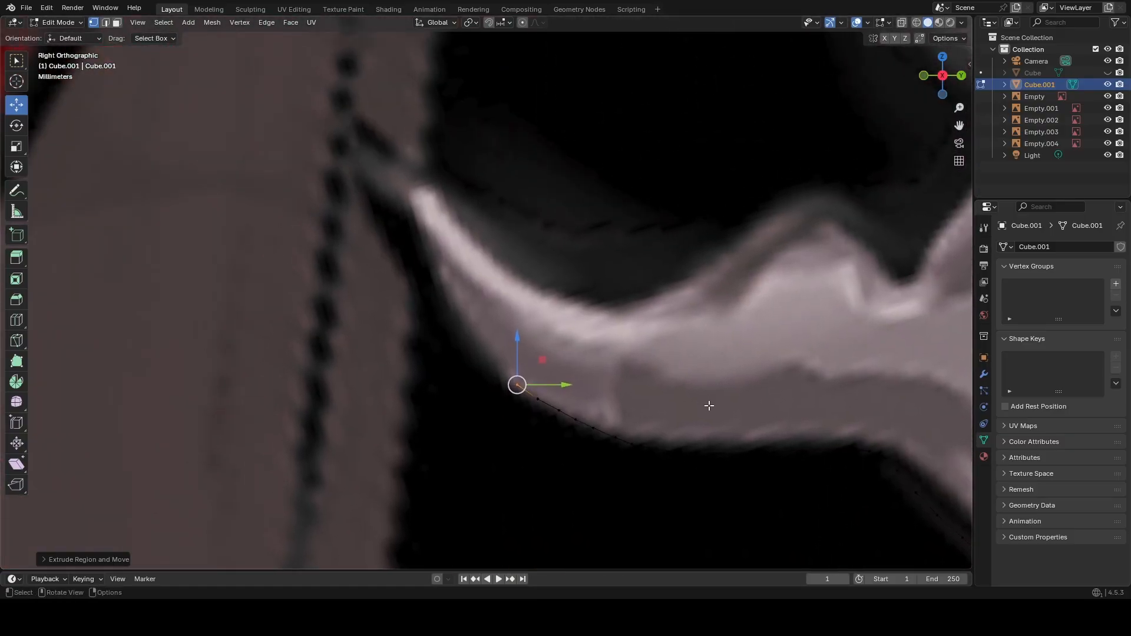
key(e)
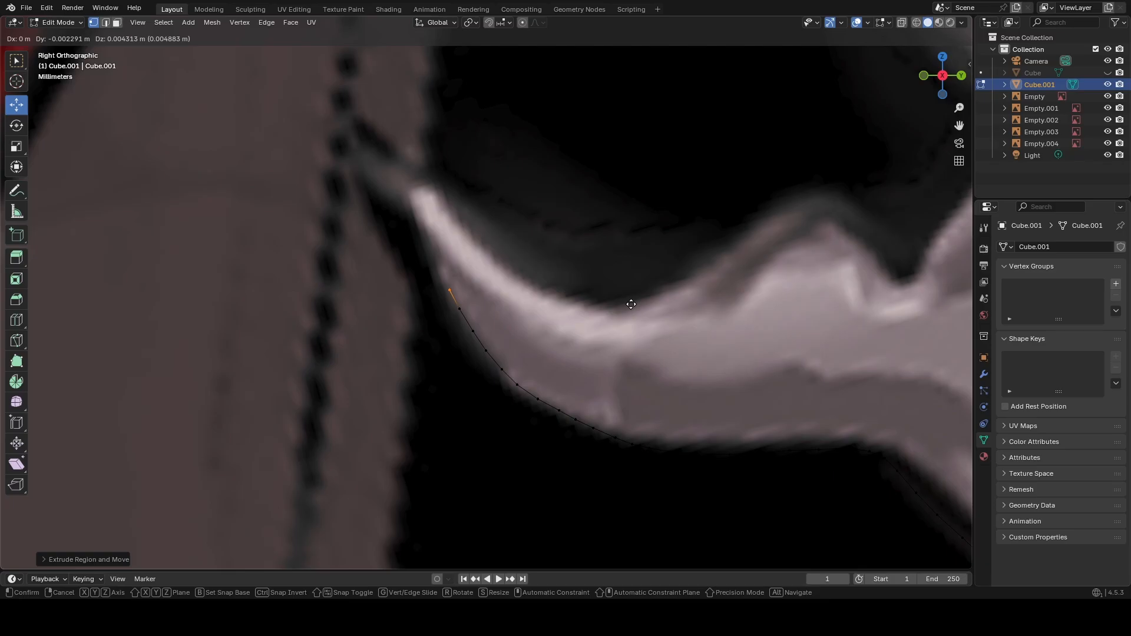
click(622, 283)
key(e)
click(607, 233)
key(e)
click(597, 204)
key(e)
click(595, 191)
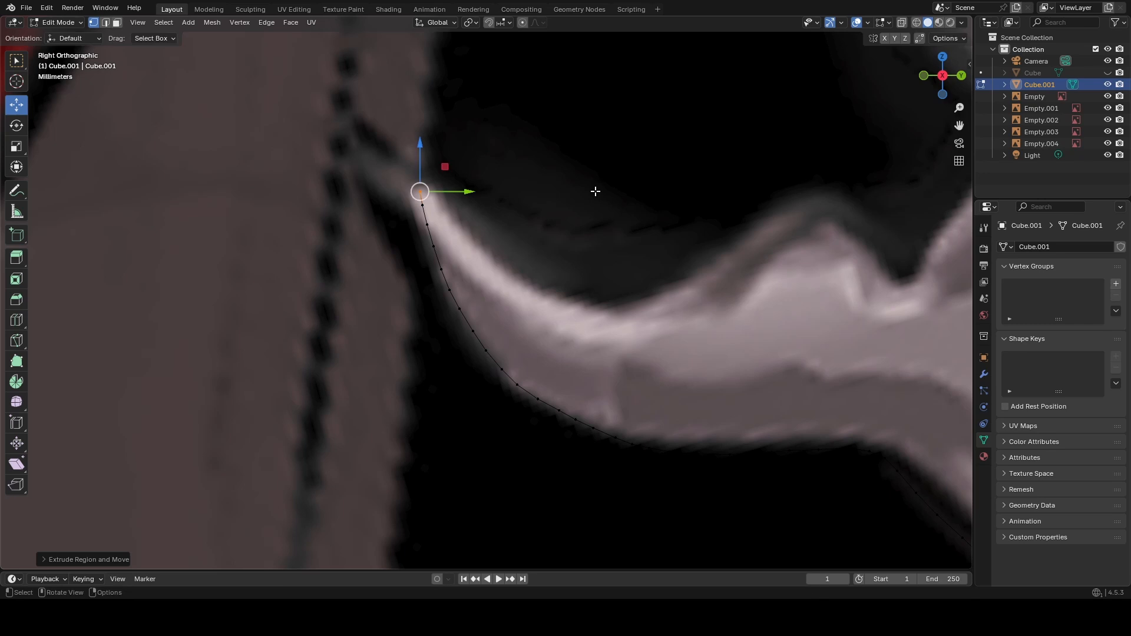
Extrude short segments around the horn's tip and down the upper part of its inner edge.
key(e)
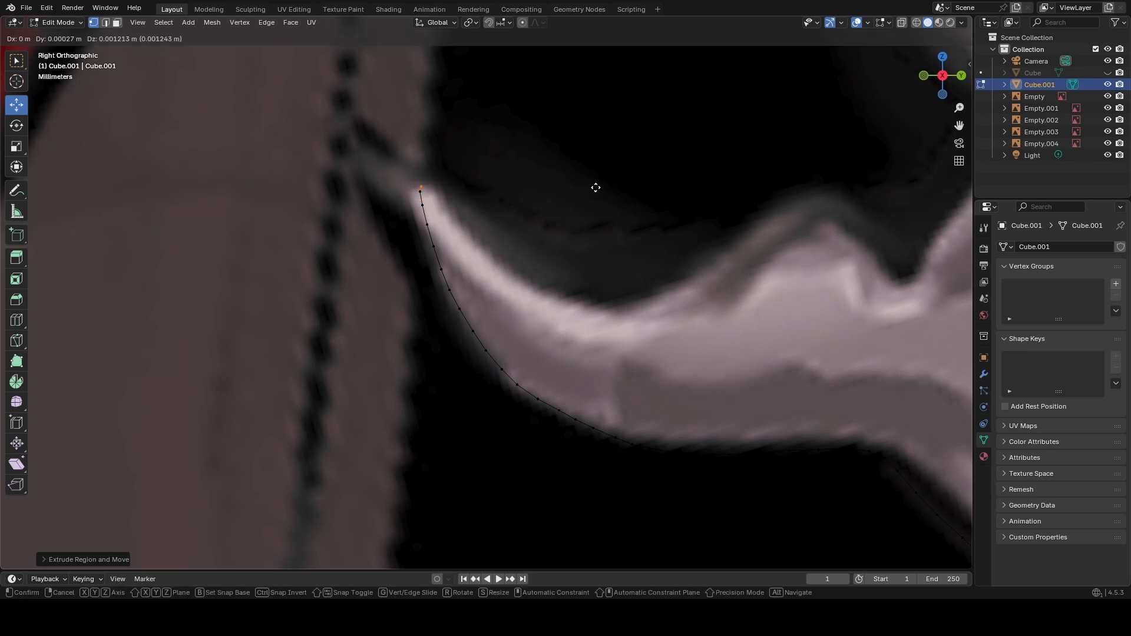
click(604, 195)
key(e)
click(617, 213)
key(e)
click(630, 231)
key(e)
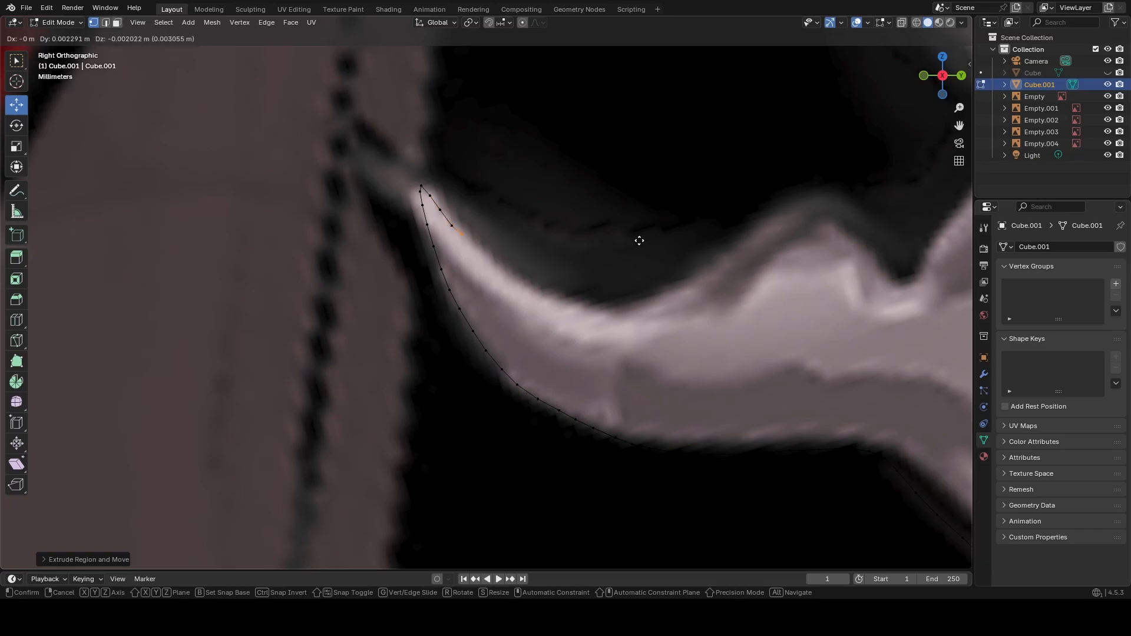
click(642, 246)
key(e)
click(658, 261)
key(e)
click(672, 277)
Continue extruding along the horn's inner curve to its lowest point.
shift+middle_drag(685, 293, 630, 312)
scroll(498, 275, up, 2)
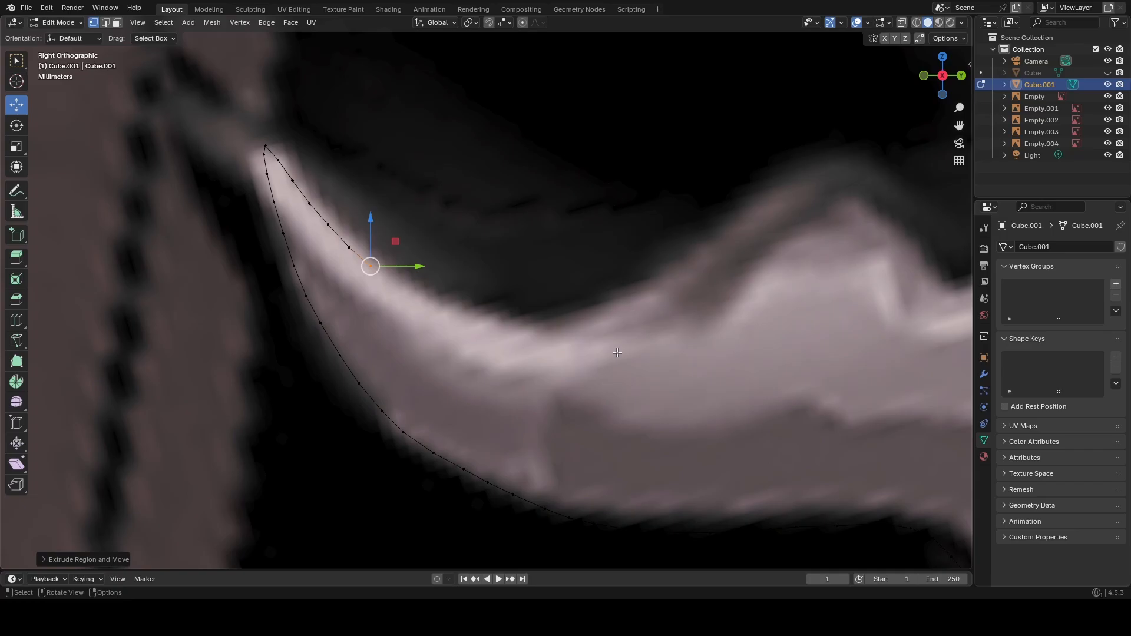
key(e)
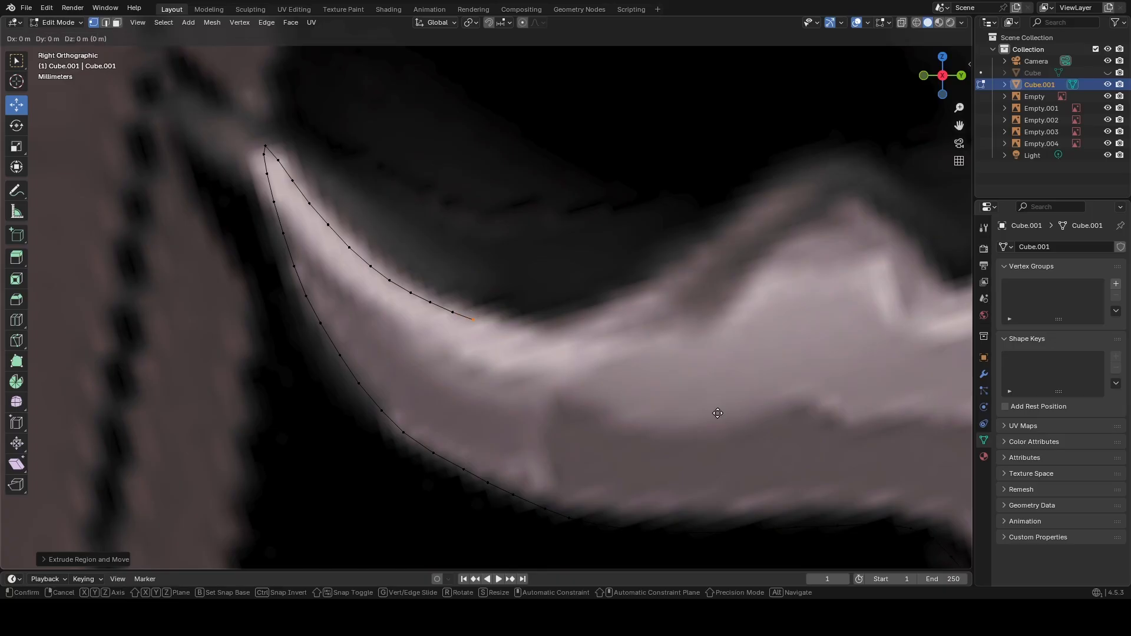
click(738, 420)
key(e)
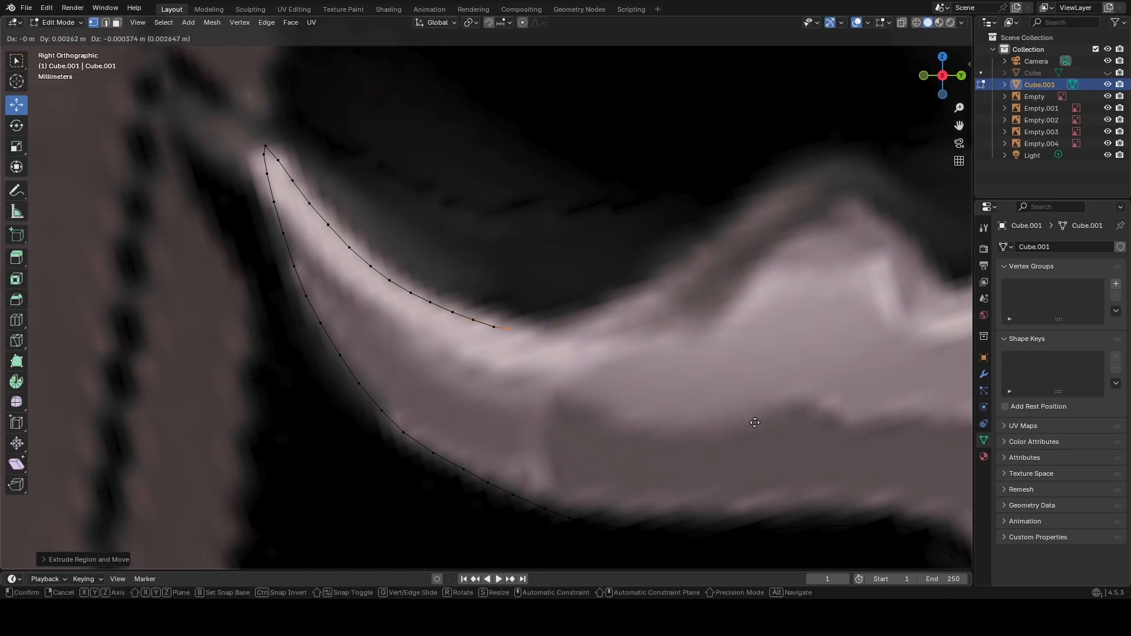
click(755, 423)
key(e)
click(769, 424)
Extrude segments along the gently rising upper edge of the arm beyond the horn's lowest point.
shift+middle_drag(768, 424, 609, 407)
key(e)
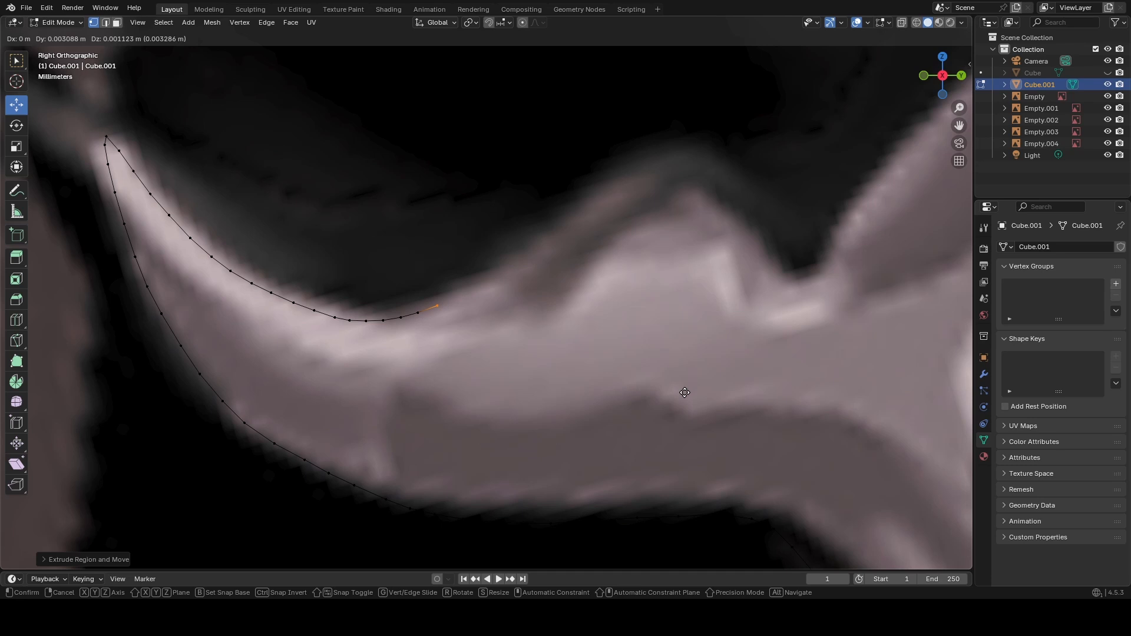
click(716, 376)
key(e)
click(747, 357)
key(e)
click(765, 350)
Extrude the outline up the slope of the bump on the arm's upper edge.
shift+middle_drag(765, 349, 668, 380)
key(e)
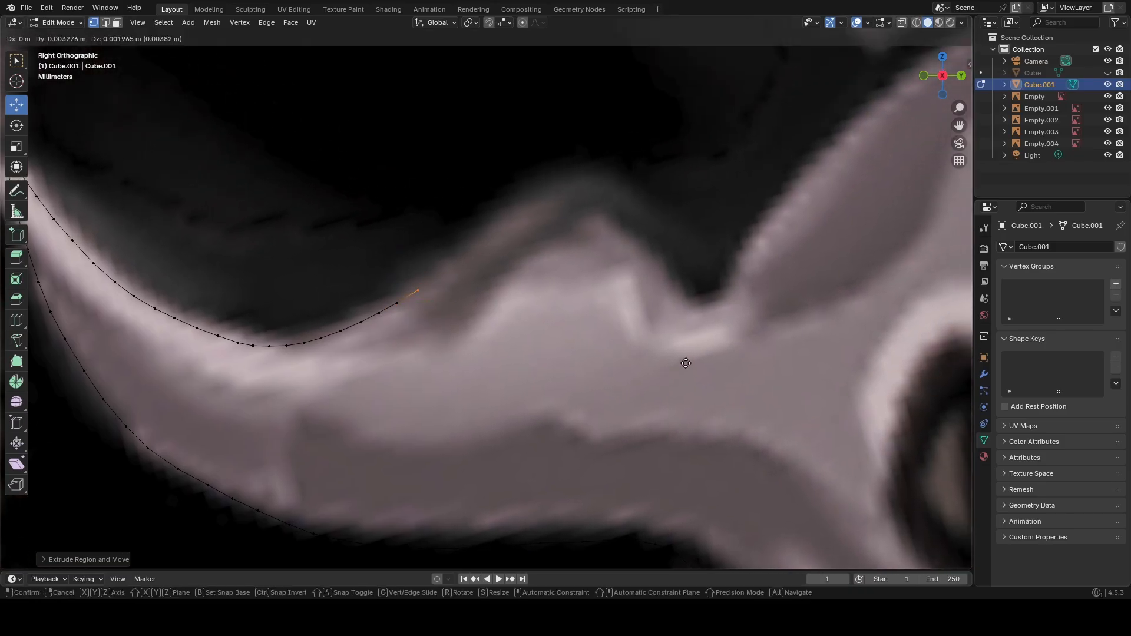
click(683, 361)
key(e)
click(711, 331)
key(e)
click(734, 321)
key(e)
click(753, 306)
key(e)
click(767, 298)
Extrude short segments over the rounded crest of the bump.
key(e)
click(782, 286)
key(e)
click(801, 279)
key(e)
click(821, 274)
key(e)
click(837, 273)
key(e)
click(855, 280)
key(e)
click(871, 291)
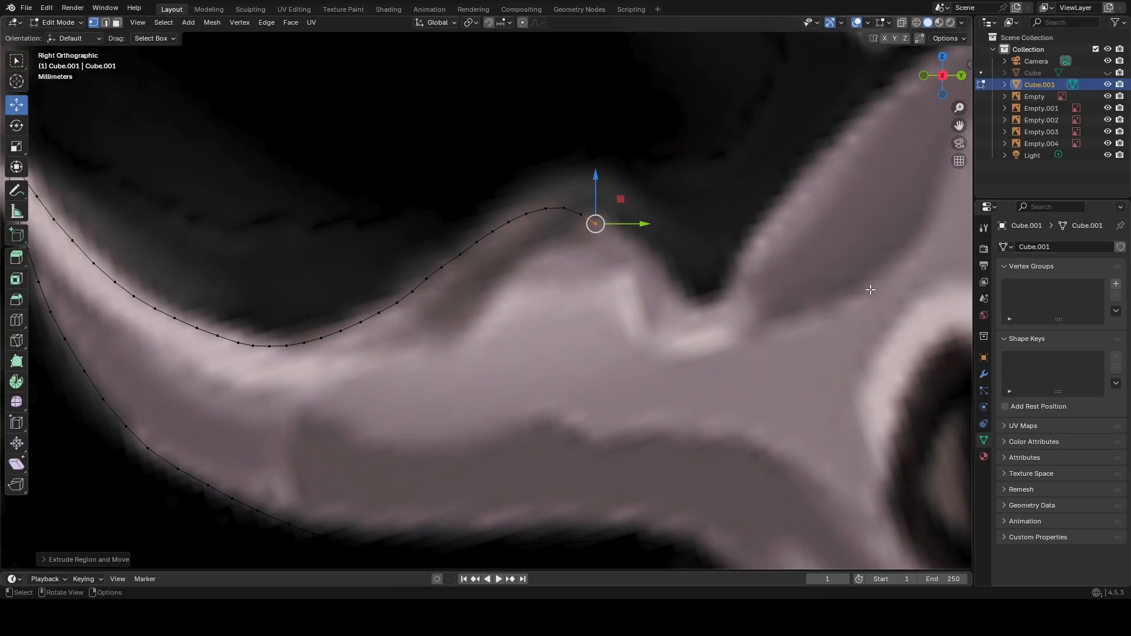
Extrude the outline down the far side of the bump to the bottom of the notch.
shift+middle_drag(855, 310, 678, 293)
key(e)
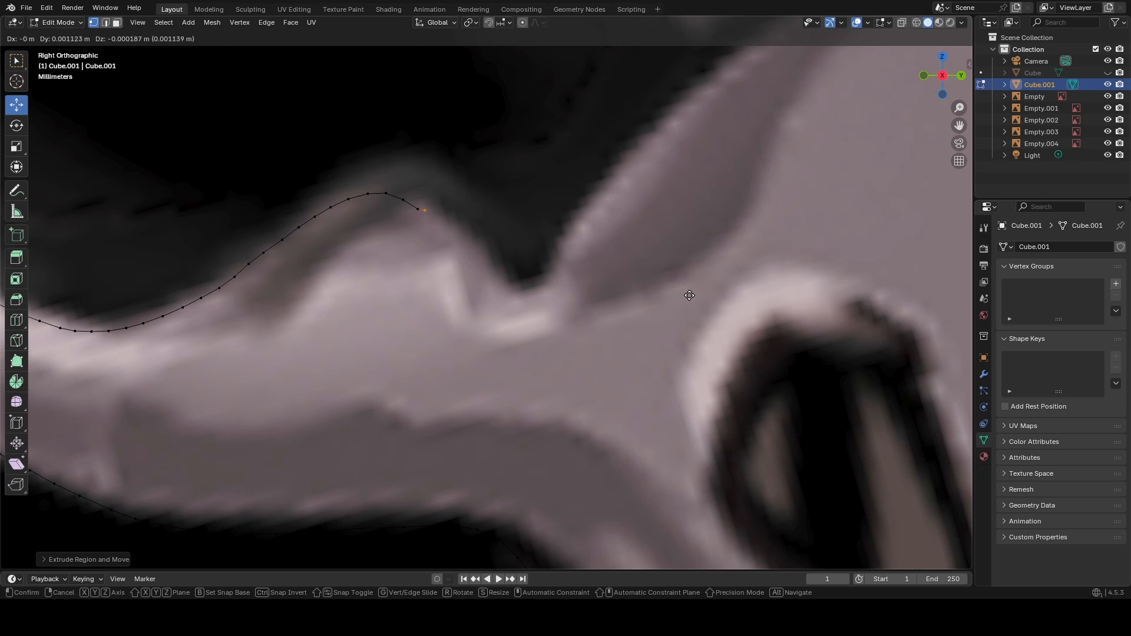
click(693, 304)
key(e)
click(704, 316)
key(e)
click(715, 328)
key(e)
click(728, 344)
key(e)
click(737, 358)
key(e)
click(754, 378)
Extrude short segments across the floor of the notch towards the guard's central body.
key(e)
click(773, 377)
key(e)
click(789, 374)
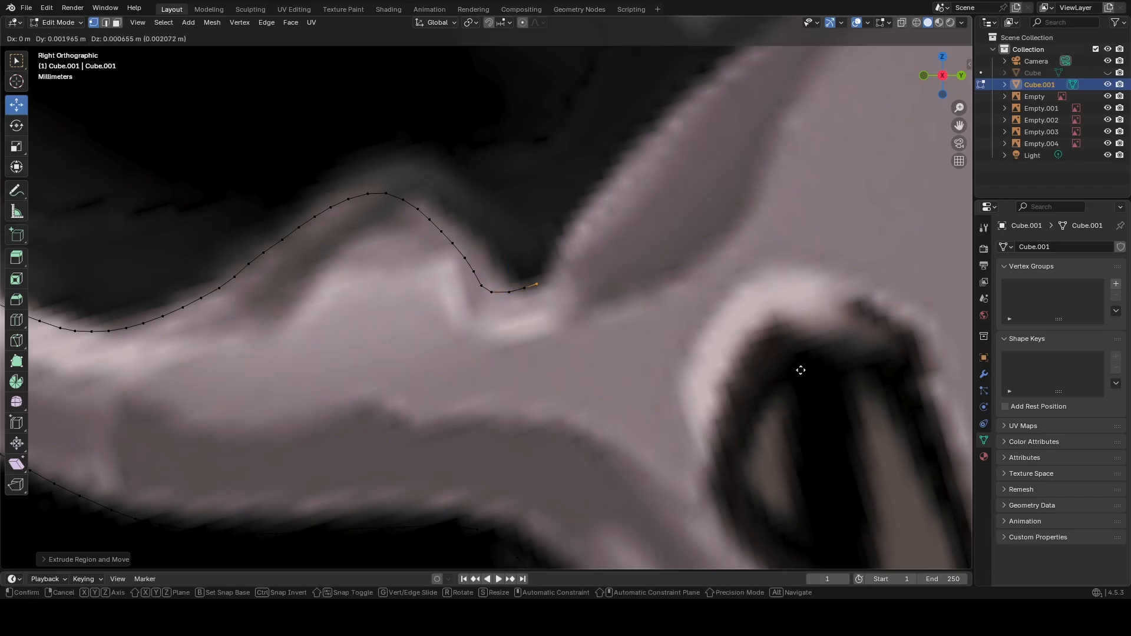
click(806, 369)
Examine the traced guard outline as a whole and in perspective before returning to the right view.
scroll(775, 296, down, 3)
scroll(775, 296, down, 1)
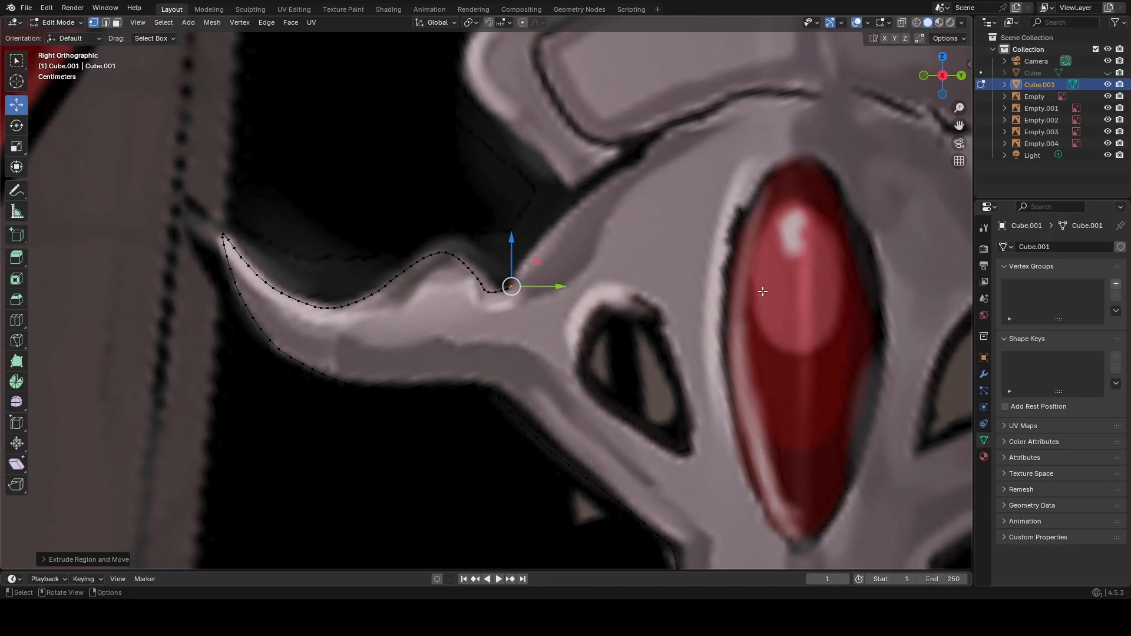
scroll(747, 295, down, 3)
scroll(748, 299, down, 2)
shift+middle_drag(748, 300, 677, 320)
scroll(697, 319, up, 2)
scroll(695, 322, up, 2)
scroll(677, 320, up, 1)
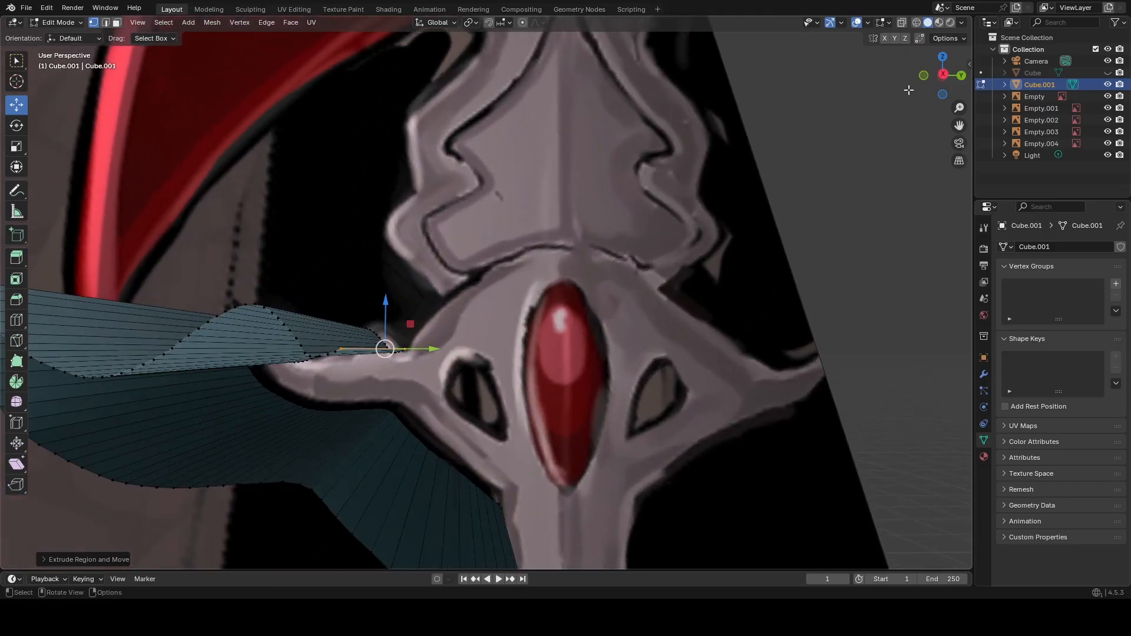
click(944, 74)
Extrude the outline out of the notch and up the lower part of the guard's curved shoulder.
scroll(421, 358, up, 2)
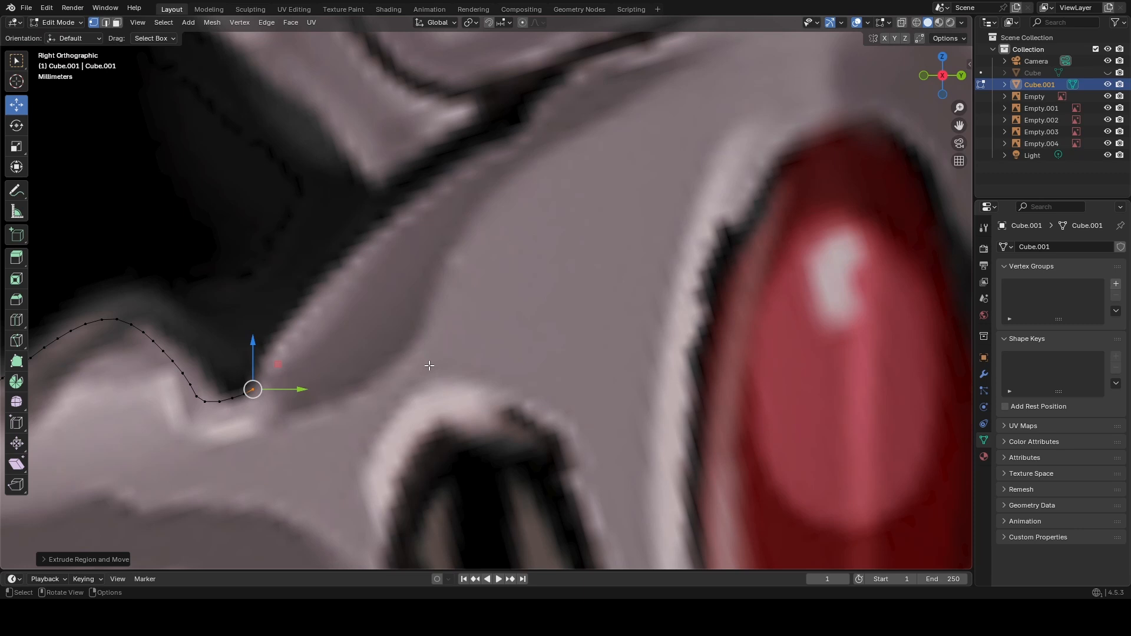
scroll(429, 362, down, 1)
key(e)
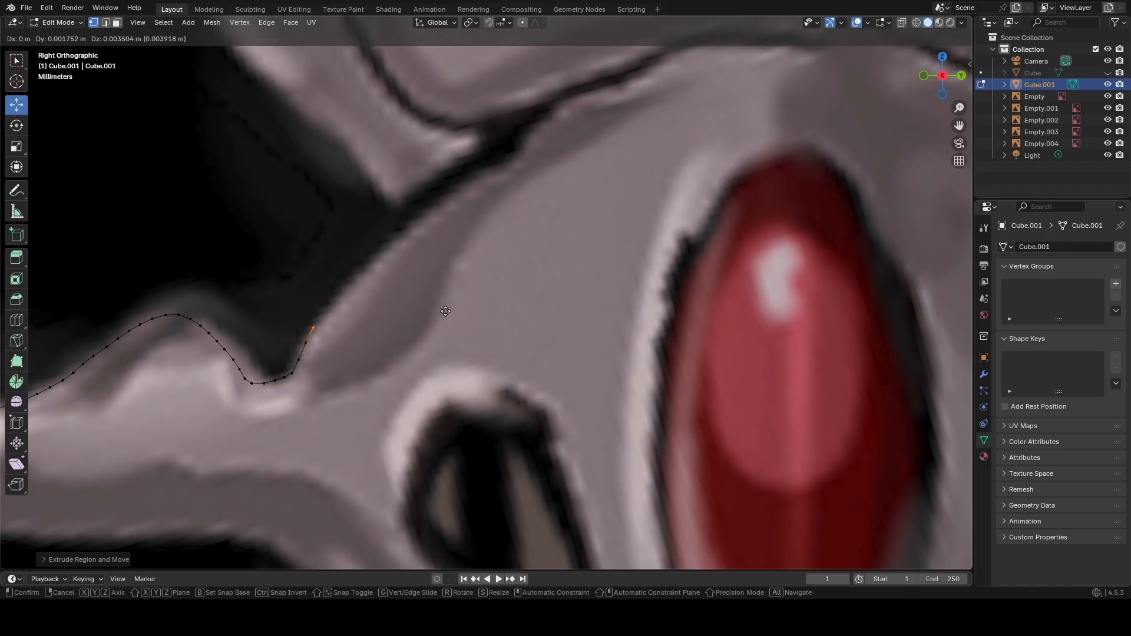
click(446, 312)
key(g)
click(458, 297)
key(g)
click(473, 279)
Continue the outline up the shoulder to just below the blade's lower corner.
key(g)
click(487, 264)
key(e)
click(500, 248)
key(e)
click(532, 221)
Extrude further segments along the upper shoulder edge, following the dark gap beneath the blade.
shift+middle_drag(523, 237, 471, 294)
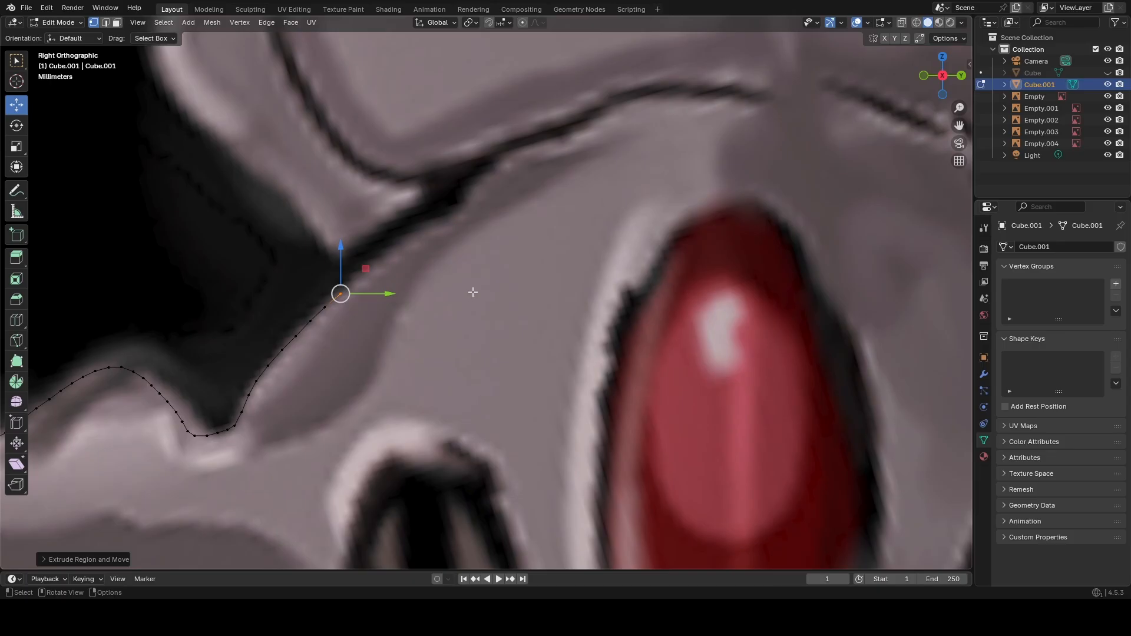
scroll(420, 272, up, 3)
shift+middle_drag(378, 346, 465, 363)
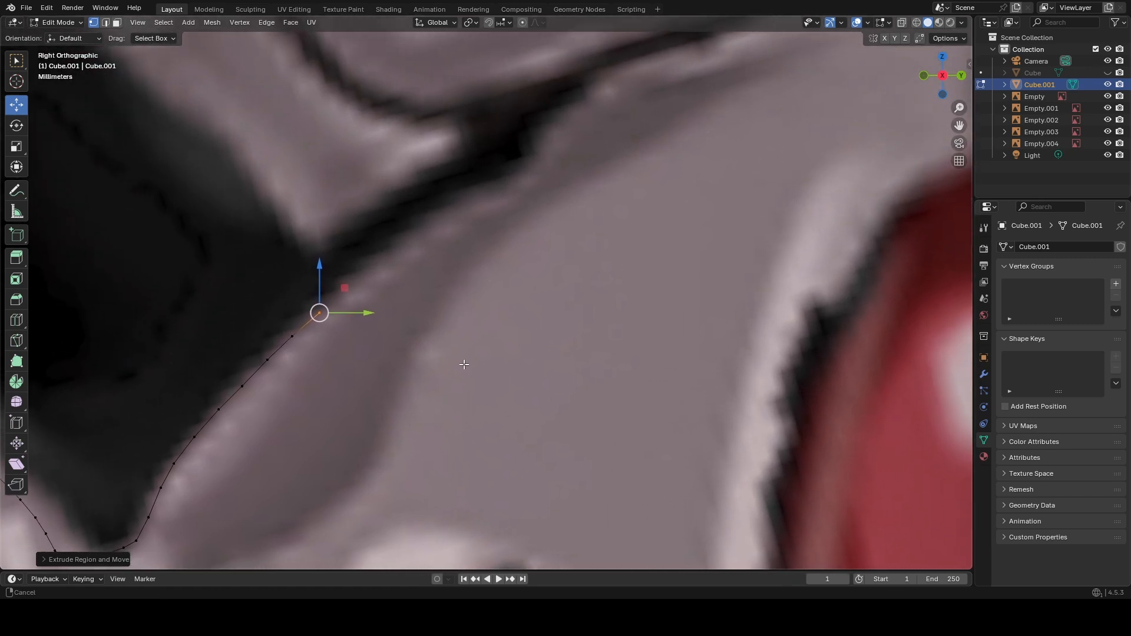
scroll(465, 362, down, 1)
key(e)
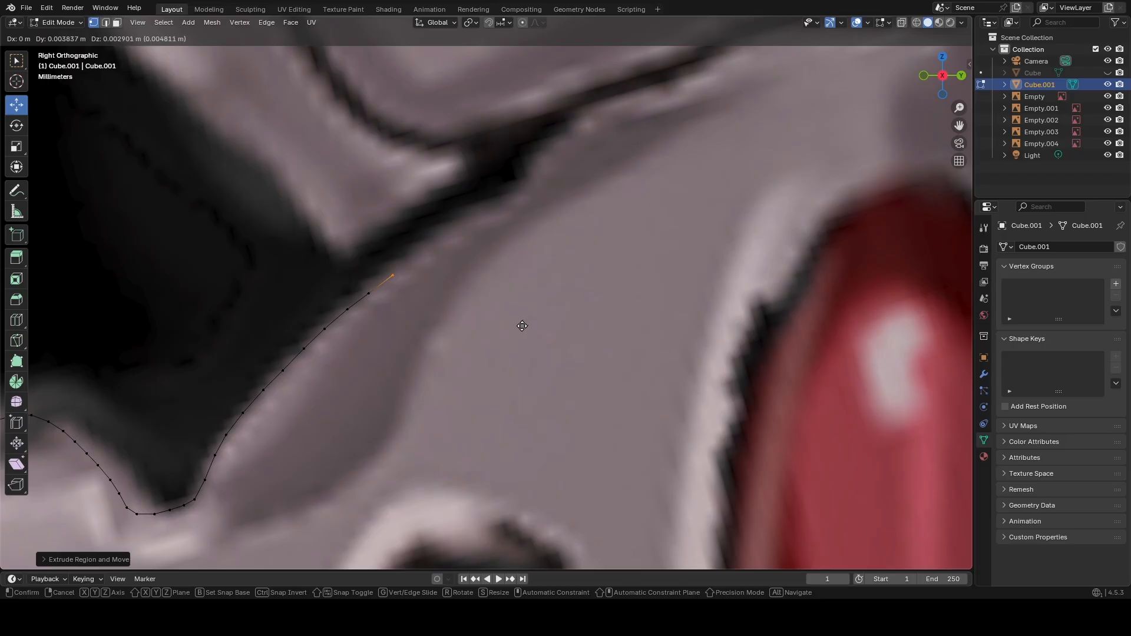
click(547, 306)
key(e)
click(570, 292)
key(e)
click(616, 267)
key(e)
click(641, 259)
key(e)
click(666, 247)
Undo the last extruded segments and nudge the outline's end vertex onto the guard's shoulder edge.
scroll(666, 253, down, 3)
scroll(664, 257, down, 3)
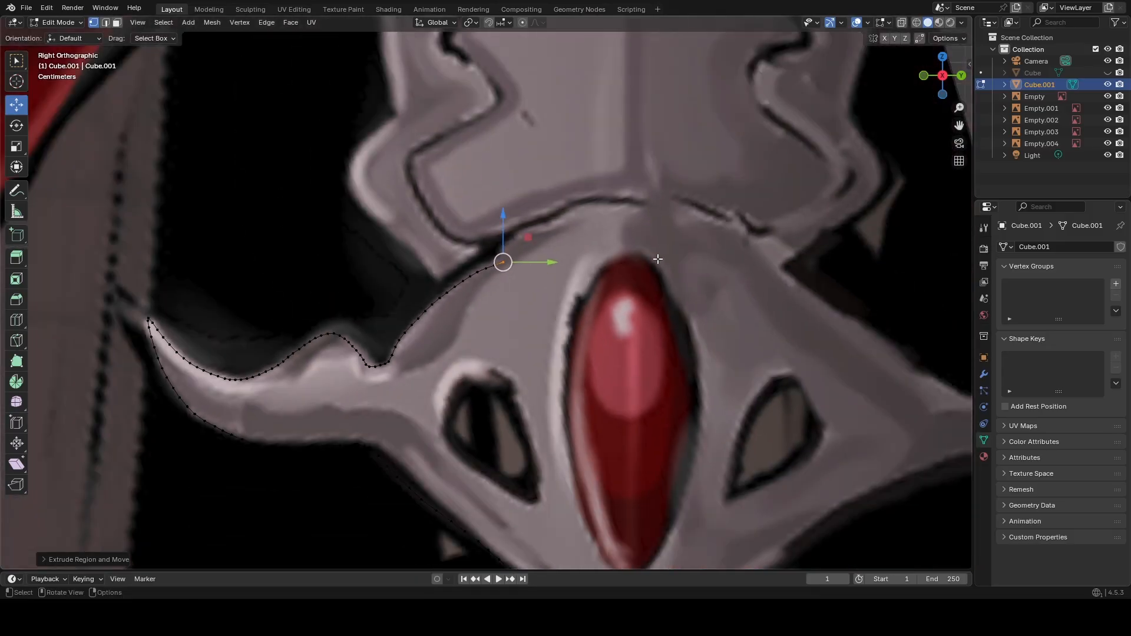
shift+middle_drag(653, 260, 568, 333)
scroll(554, 337, up, 2)
scroll(548, 340, up, 2)
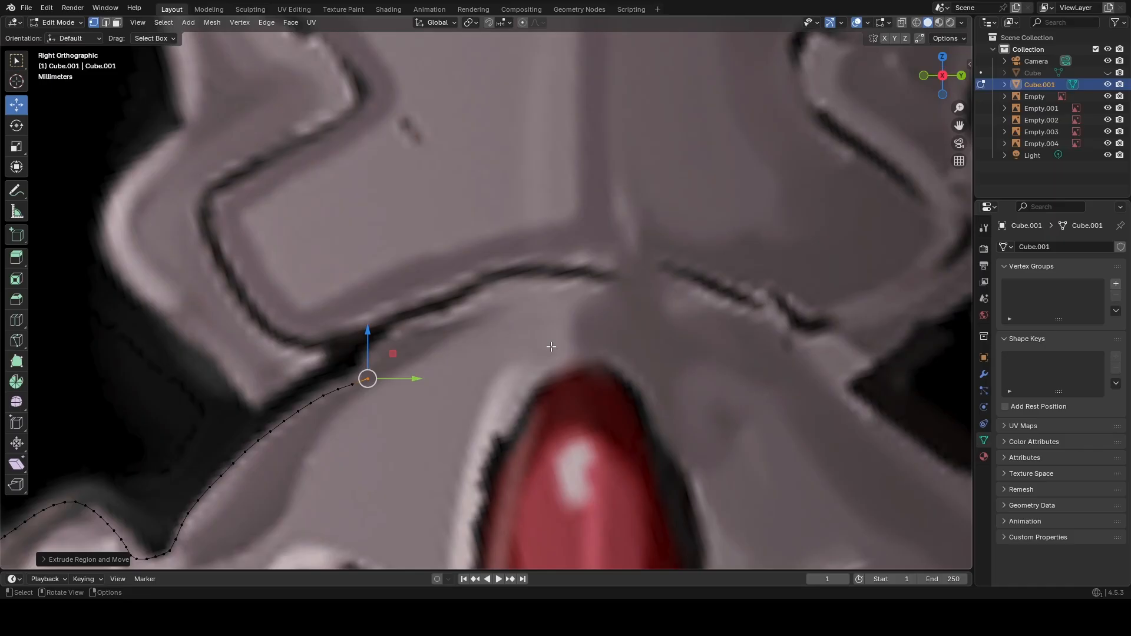
scroll(341, 380, up, 2)
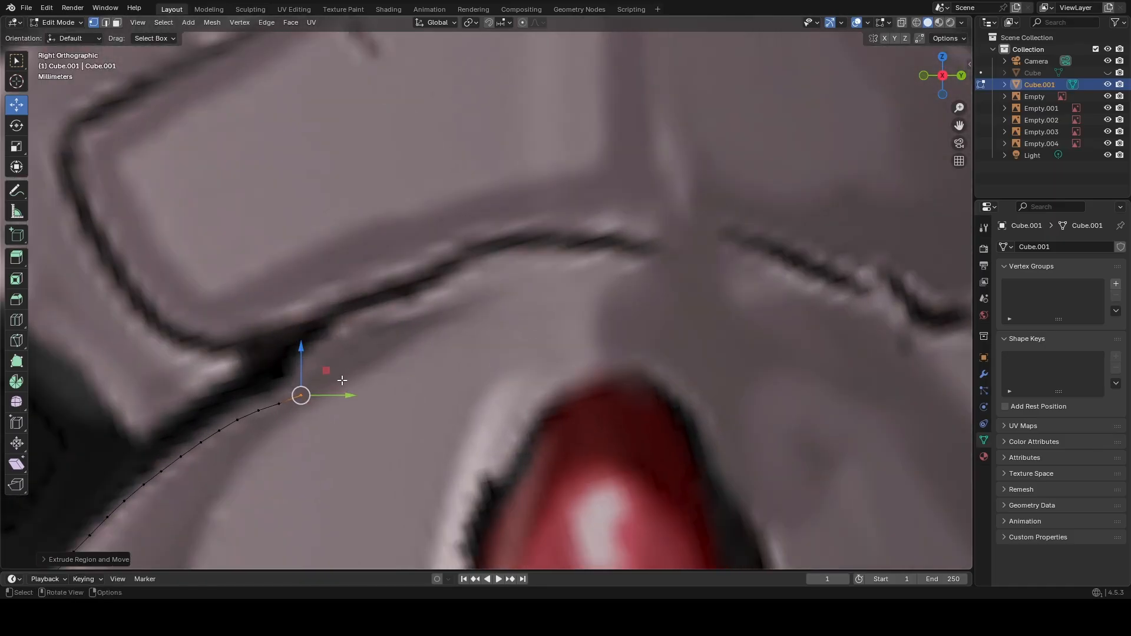
key(ctrl+z)
key(ctrl+z)
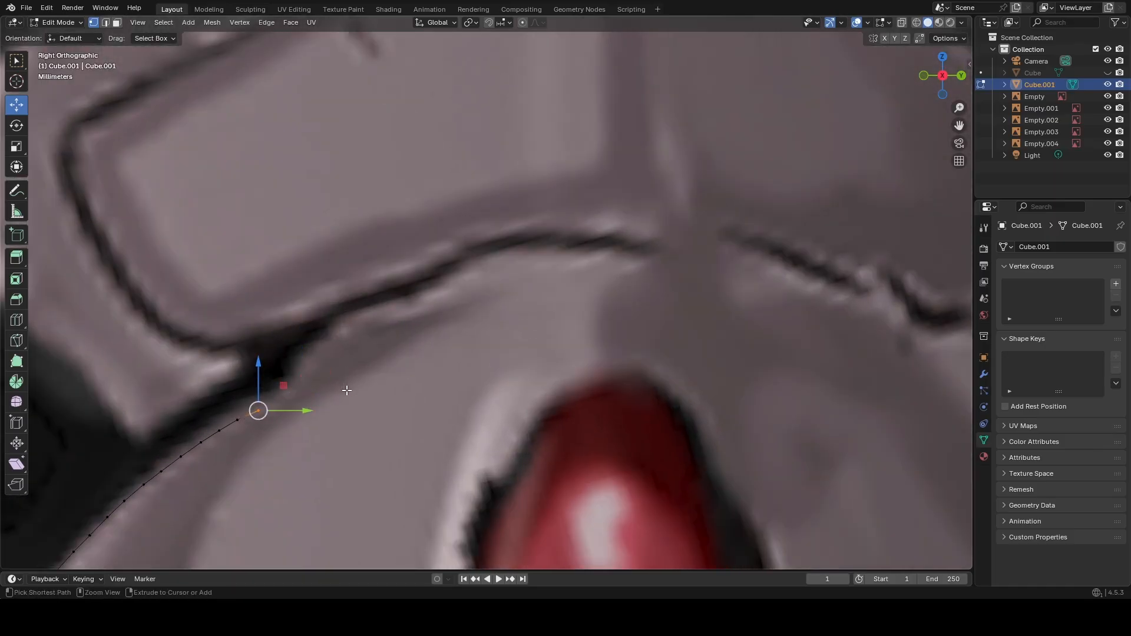
key(g)
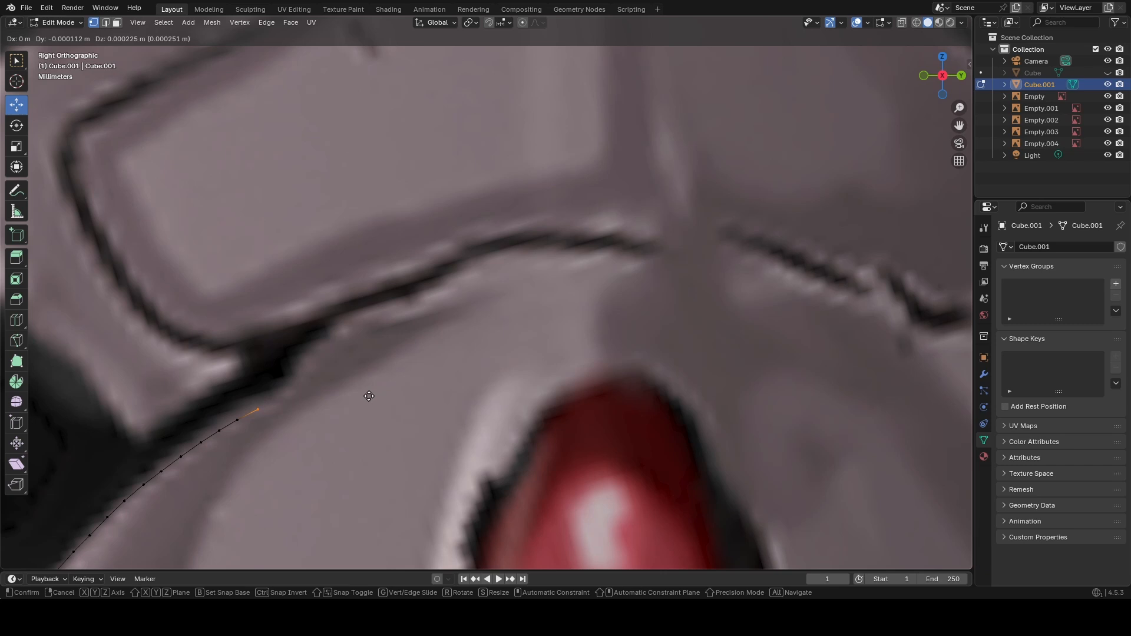
click(369, 396)
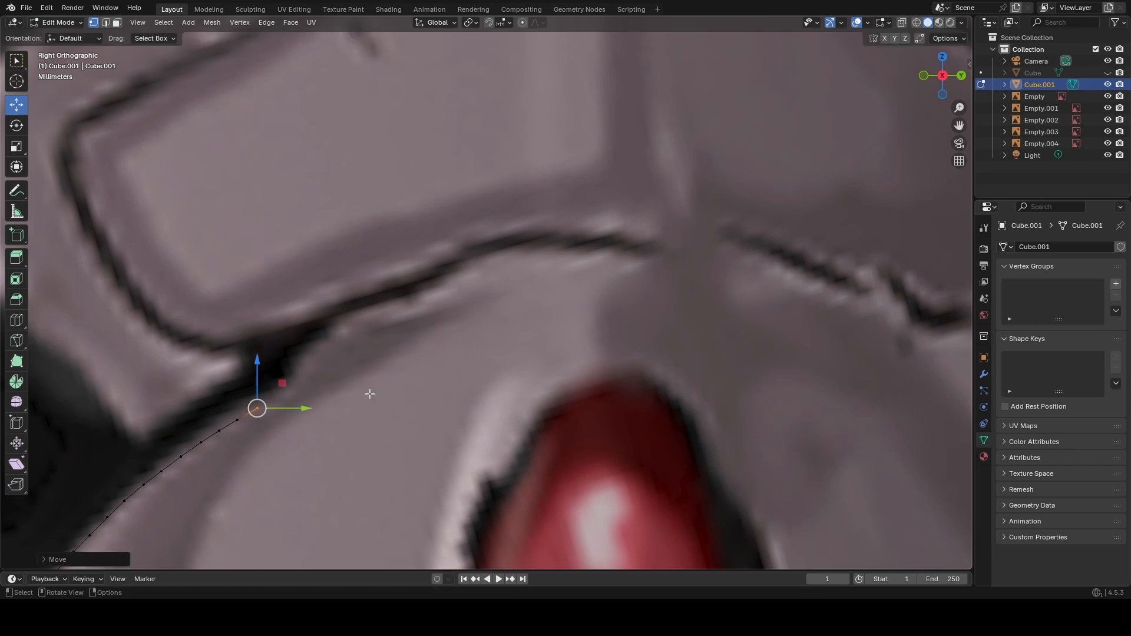
scroll(377, 397, down, 2)
scroll(406, 406, down, 2)
scroll(425, 406, down, 1)
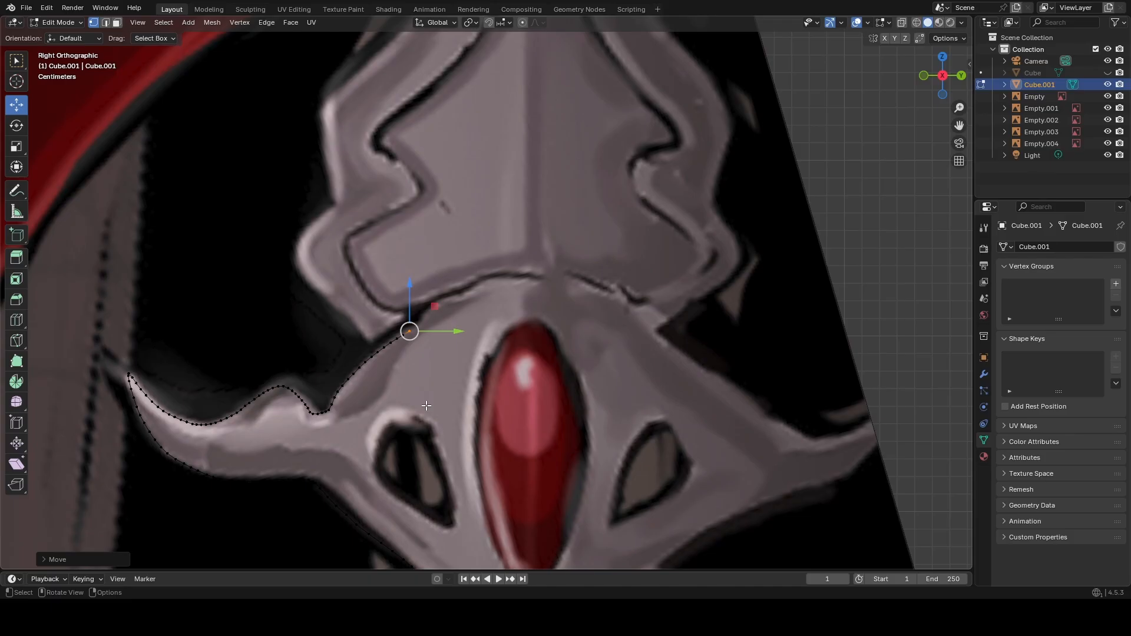
scroll(426, 406, up, 6)
shift+middle_drag(387, 371, 665, 311)
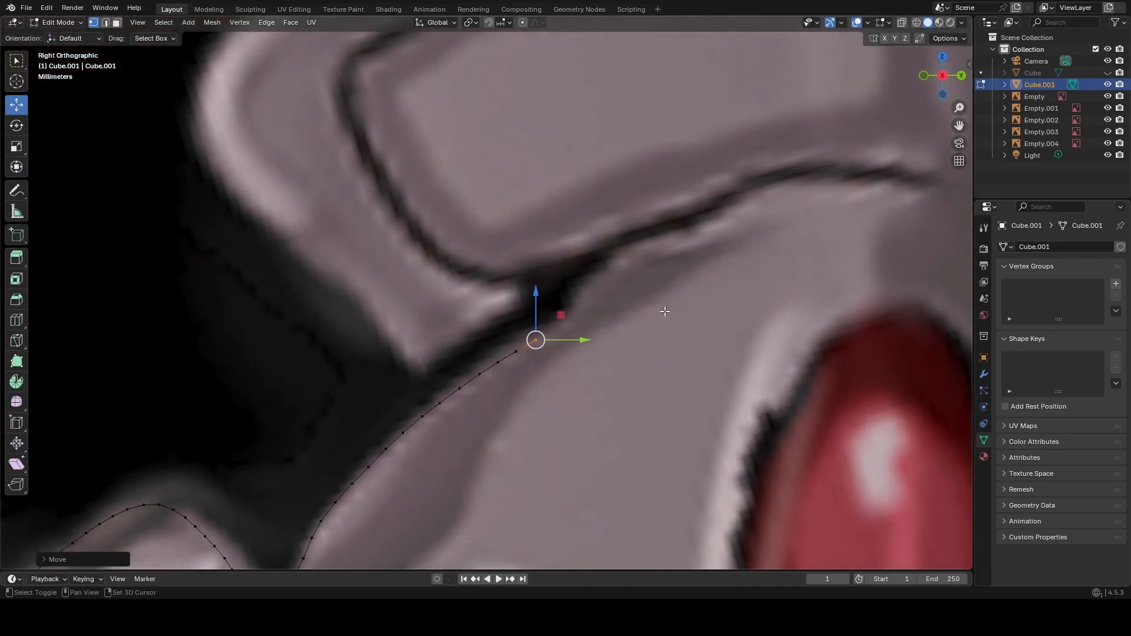
drag(536, 298, 536, 300)
Extrude short segments up the small step in the shoulder edge to the dark line under the blade.
key(g)
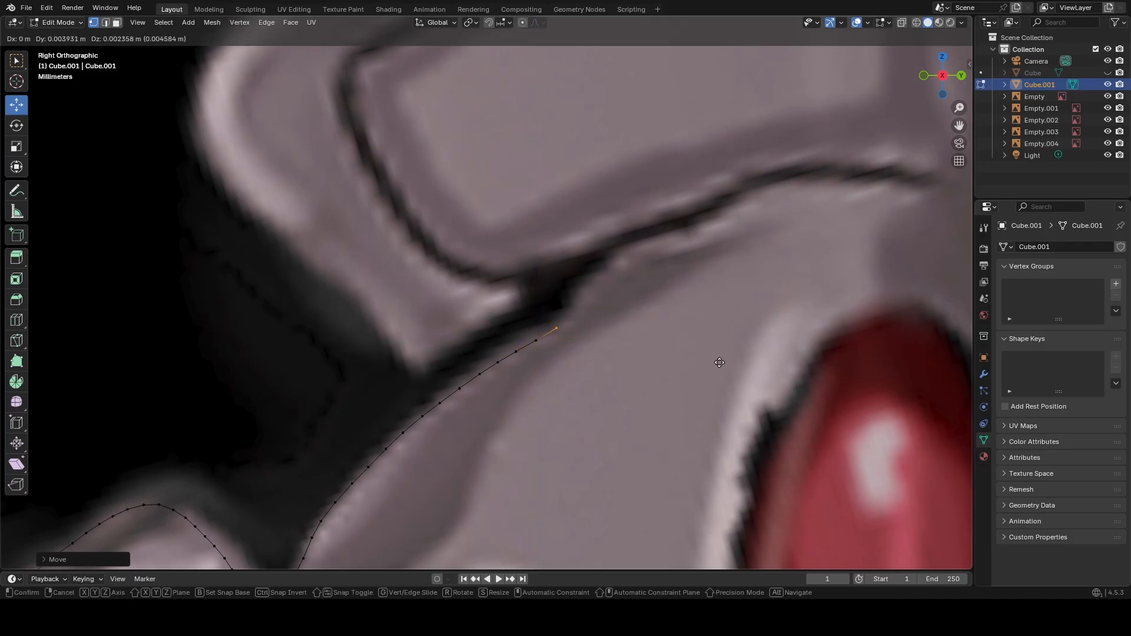
click(720, 360)
key(e)
click(733, 344)
key(e)
click(738, 332)
key(e)
click(743, 315)
key(e)
click(751, 306)
key(e)
click(760, 299)
Extrude short segments from the outline's end up around the small notch to the dark line beneath the blade.
shift+middle_drag(787, 300, 578, 346)
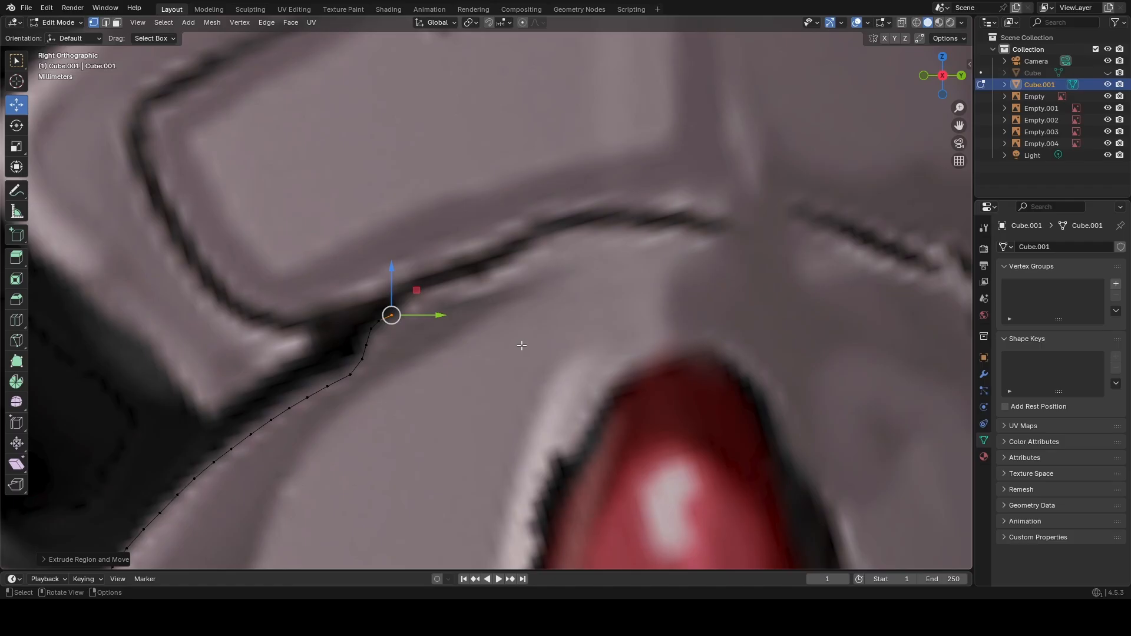
scroll(523, 348, down, 6)
scroll(534, 352, up, 8)
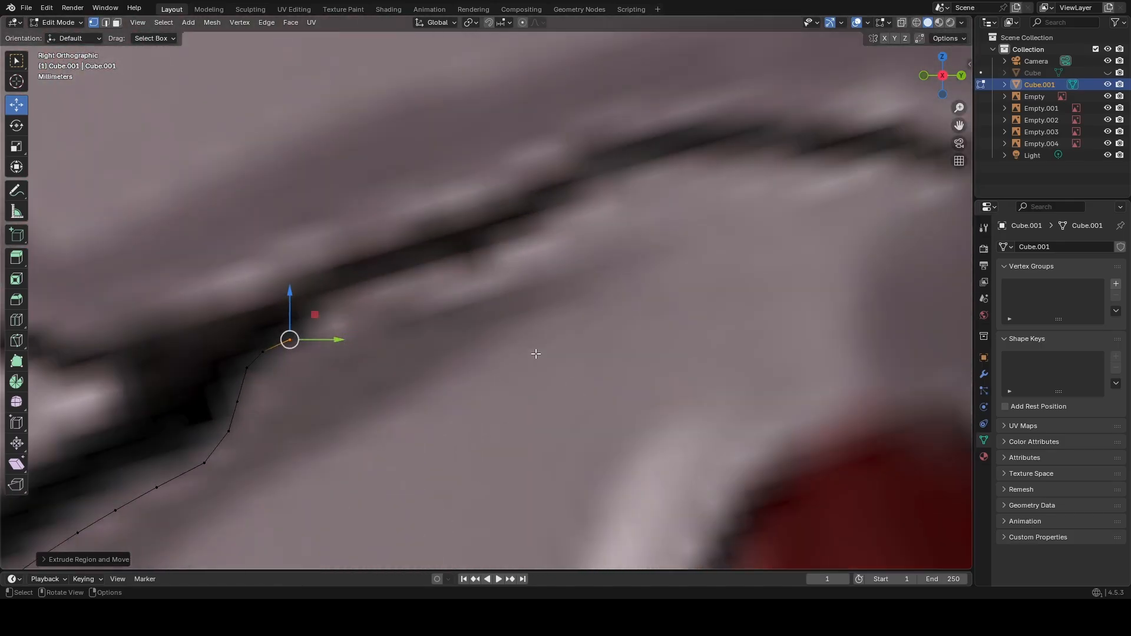
key(e)
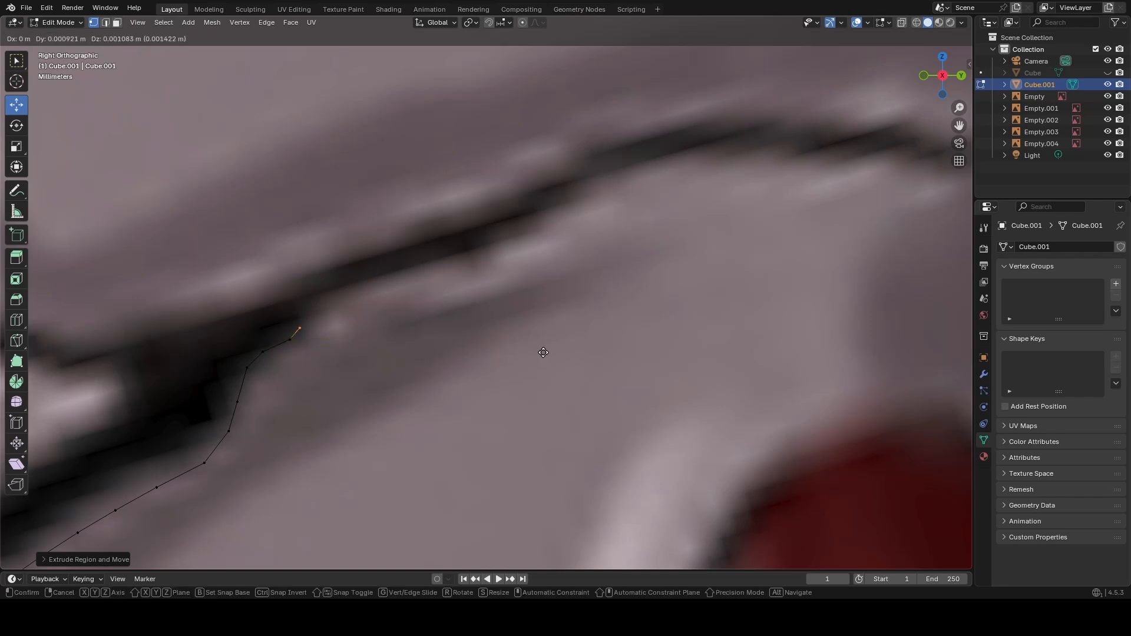
click(546, 356)
key(e)
click(550, 344)
key(e)
click(548, 330)
key(e)
click(553, 318)
key(e)
click(563, 311)
Continue extruding the outline along the lower edge of the dark line, up toward the guard's centre.
key(e)
click(588, 300)
key(e)
click(613, 293)
key(e)
click(644, 281)
key(e)
click(703, 256)
key(e)
click(707, 260)
key(e)
click(735, 249)
key(e)
click(764, 242)
key(e)
click(789, 233)
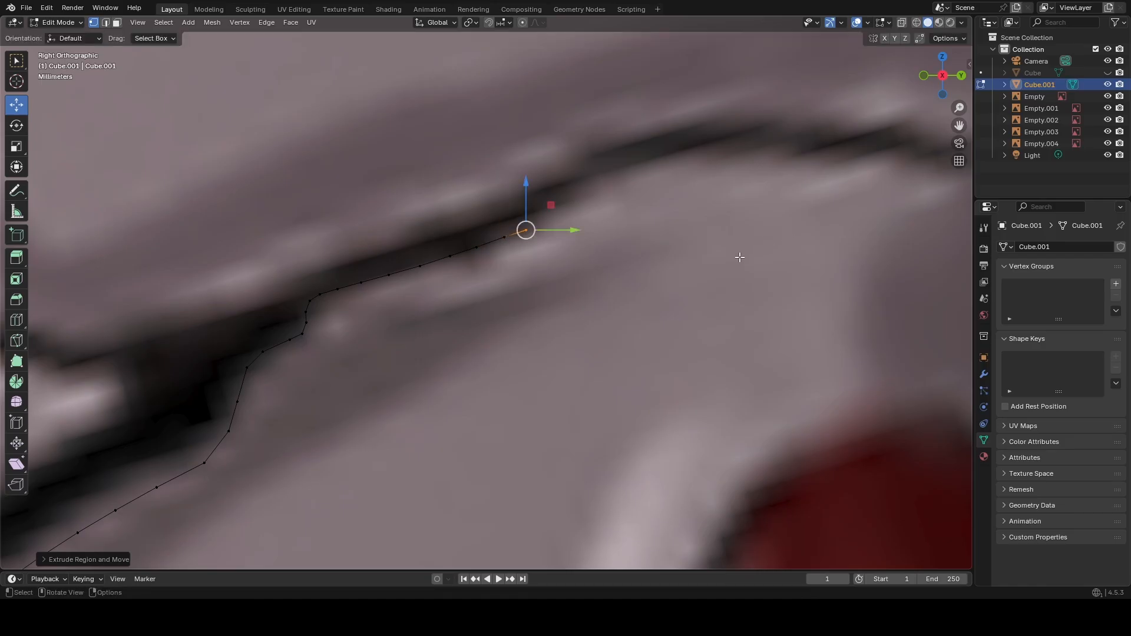
Extrude short segments over the small rise where the dark line climbs toward its crest.
scroll(735, 258, up, 1)
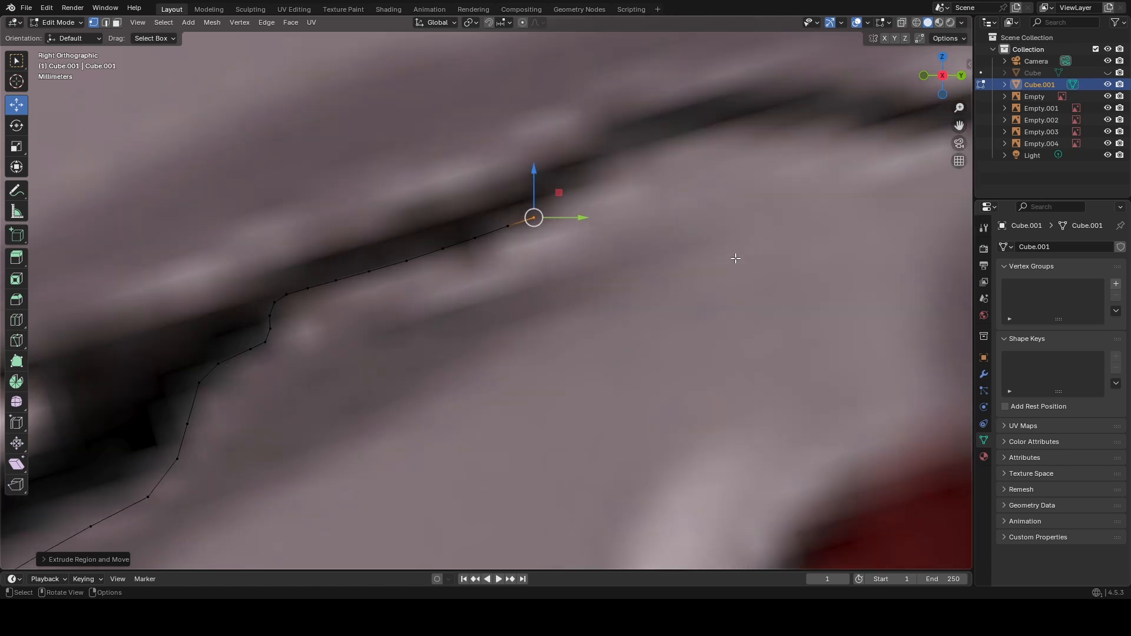
shift+middle_drag(733, 255, 510, 337)
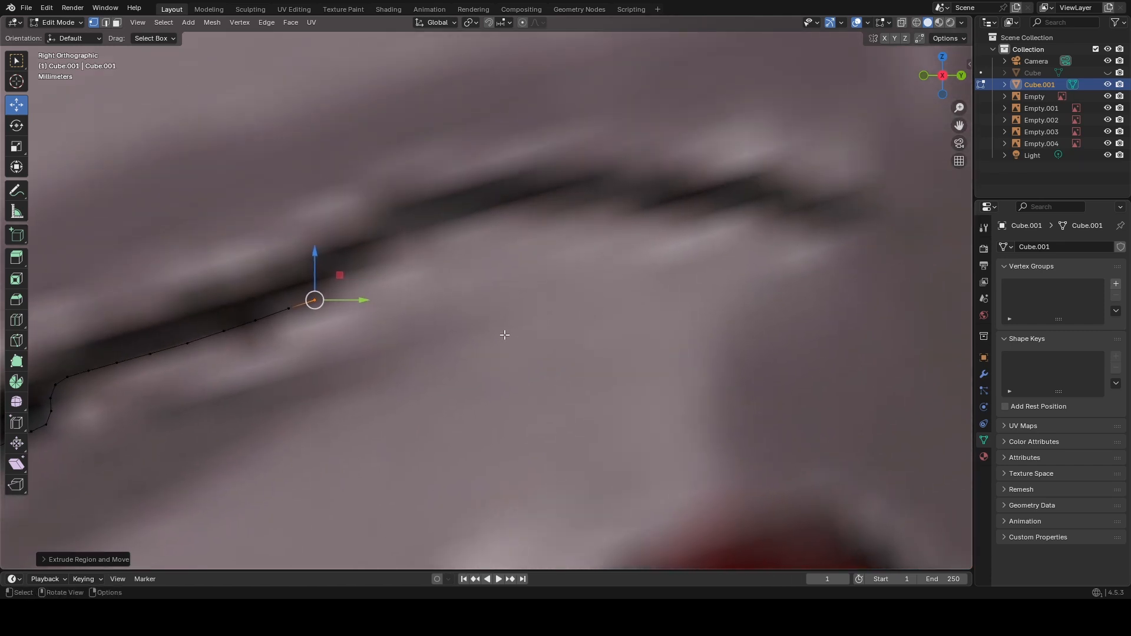
key(e)
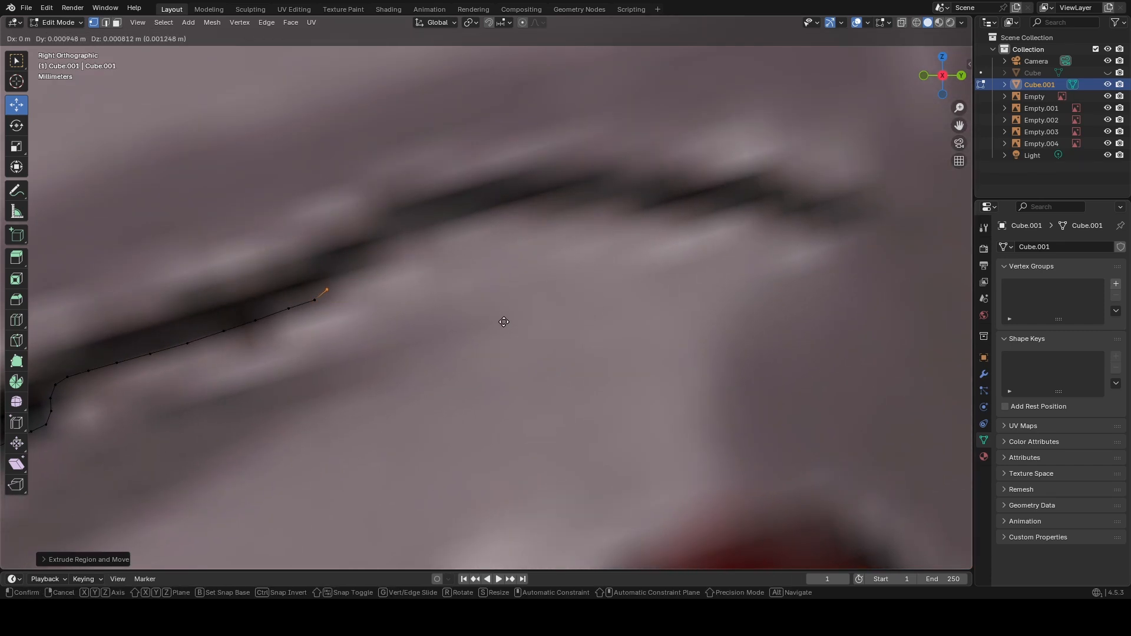
click(510, 321)
key(e)
click(524, 309)
key(e)
click(535, 296)
key(e)
click(553, 289)
key(e)
click(576, 278)
Extrude nearly level segments toward the centre, just below the crest of the dark line.
key(e)
click(592, 273)
key(e)
click(639, 263)
key(e)
click(661, 265)
key(e)
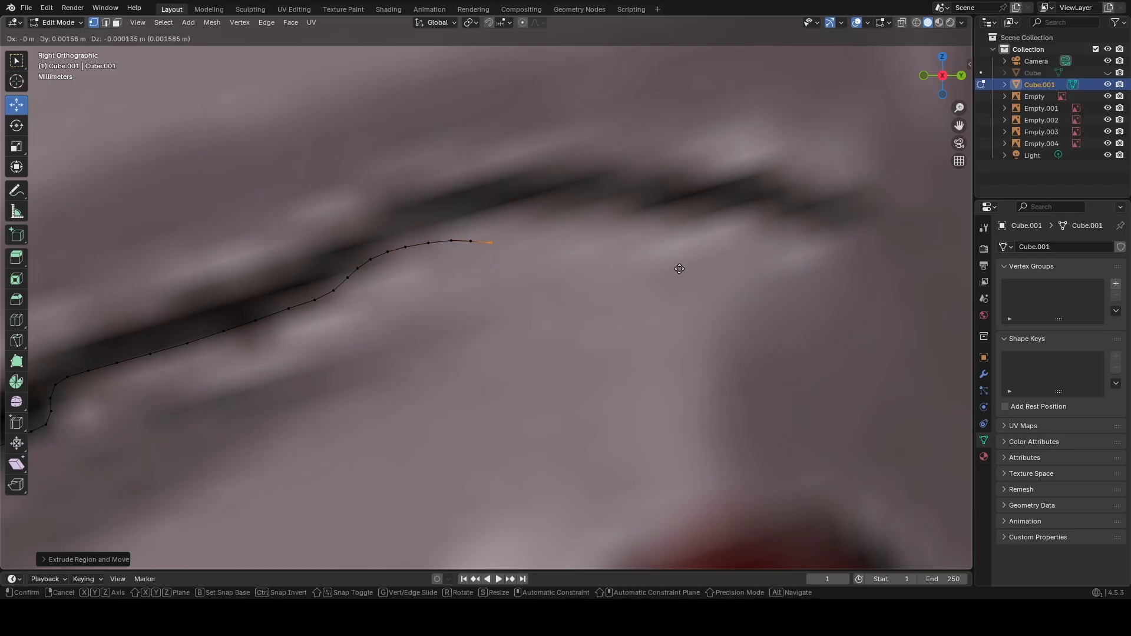
click(680, 269)
Nudge the outline's end vertex slightly upward below the dark line's crest.
scroll(677, 265, down, 7)
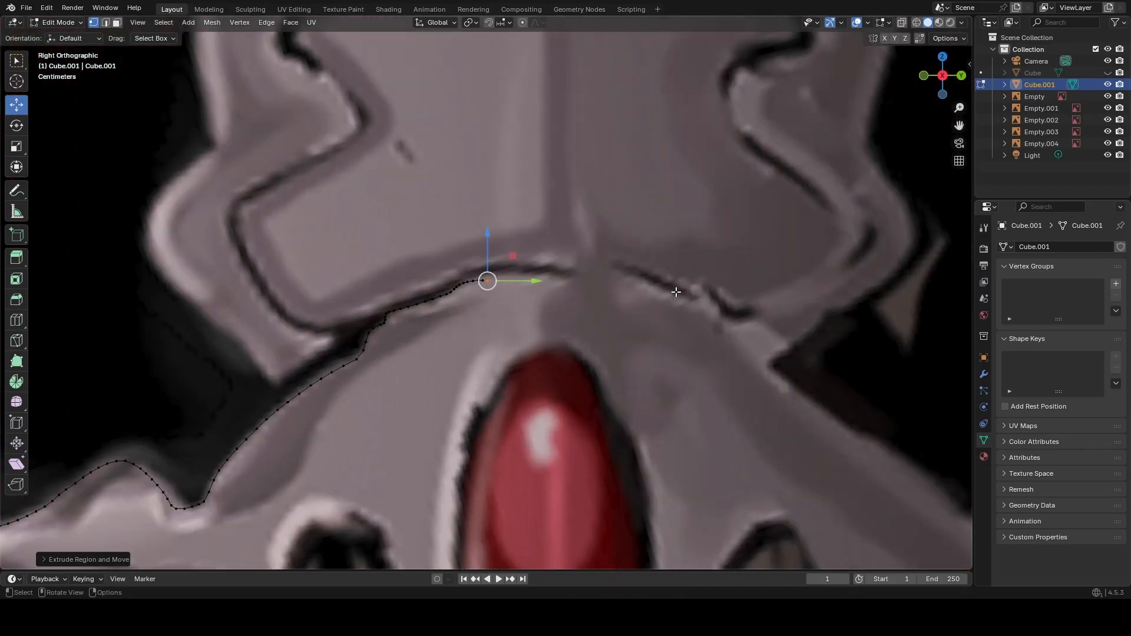
scroll(676, 292, up, 4)
shift+middle_drag(674, 291, 554, 328)
scroll(512, 327, up, 2)
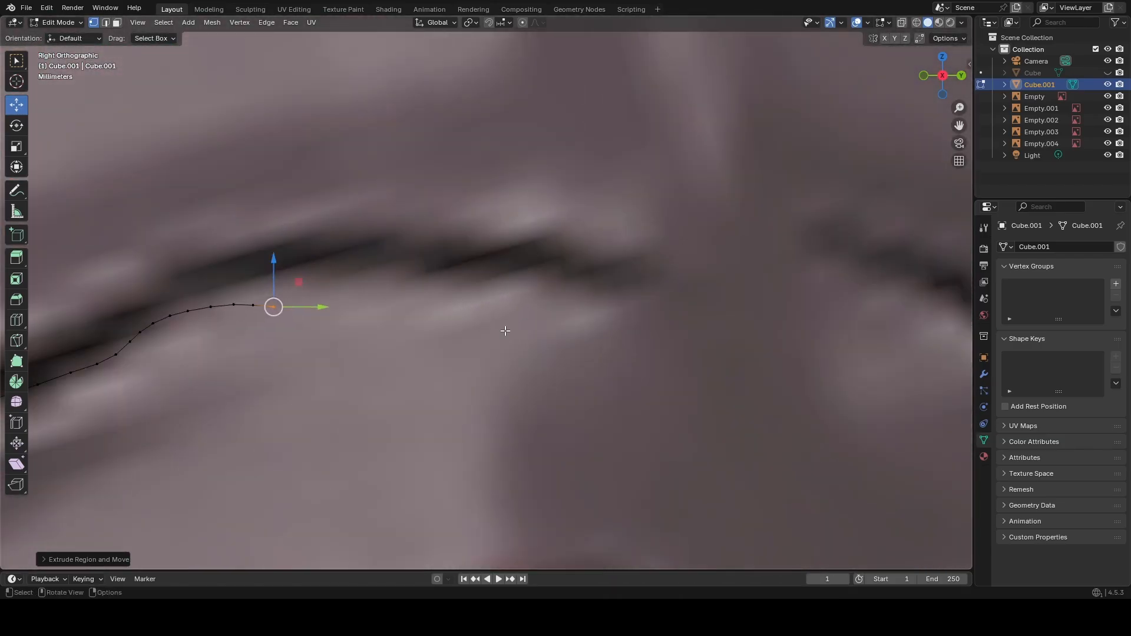
scroll(505, 331, down, 1)
drag(311, 266, 314, 264)
Extrude segments from the end vertex up to the dark line's lower edge and level them off at the crest.
key(e)
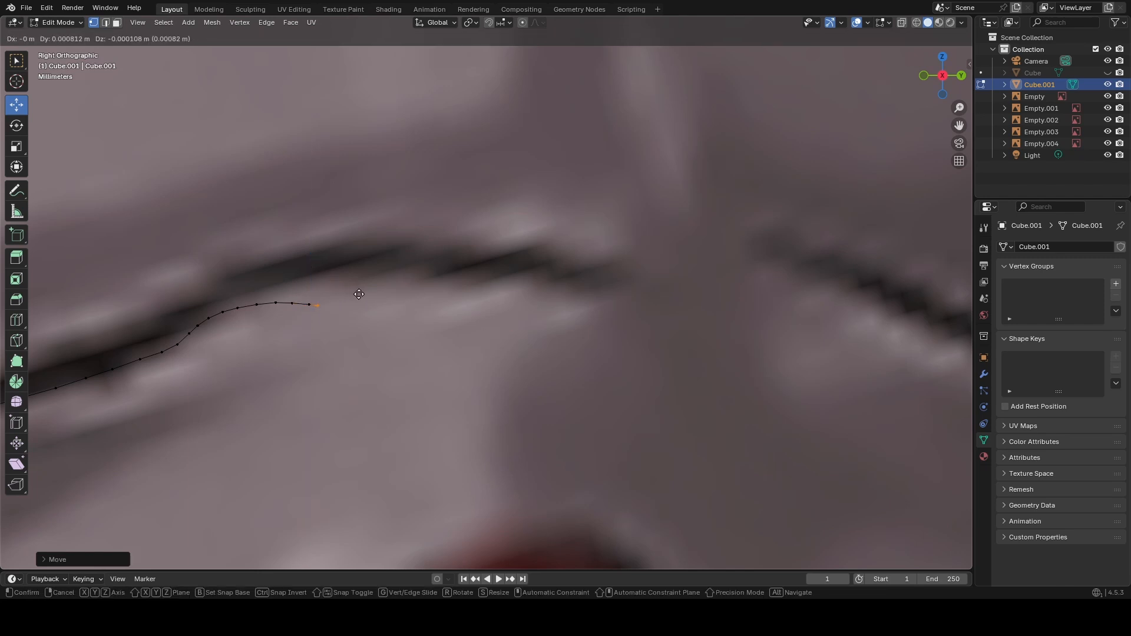
click(364, 290)
key(e)
click(374, 284)
key(e)
click(387, 274)
key(e)
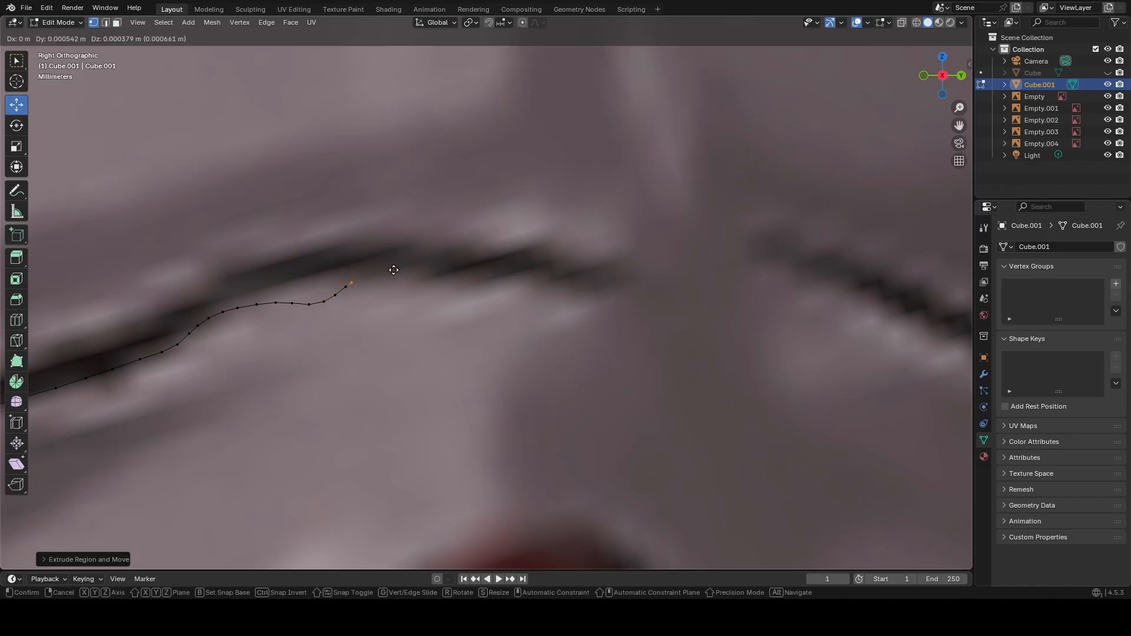
click(416, 260)
key(e)
click(430, 258)
key(e)
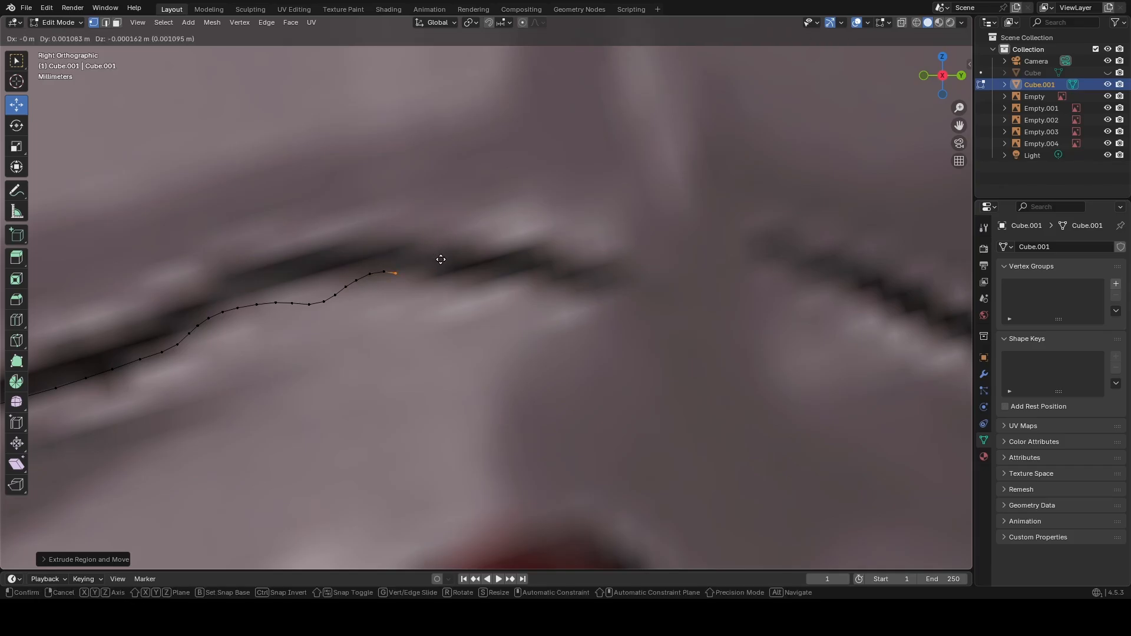
click(443, 259)
Examine the traced guard outline against the artwork, in perspective and in the right orthographic view.
scroll(449, 260, down, 1)
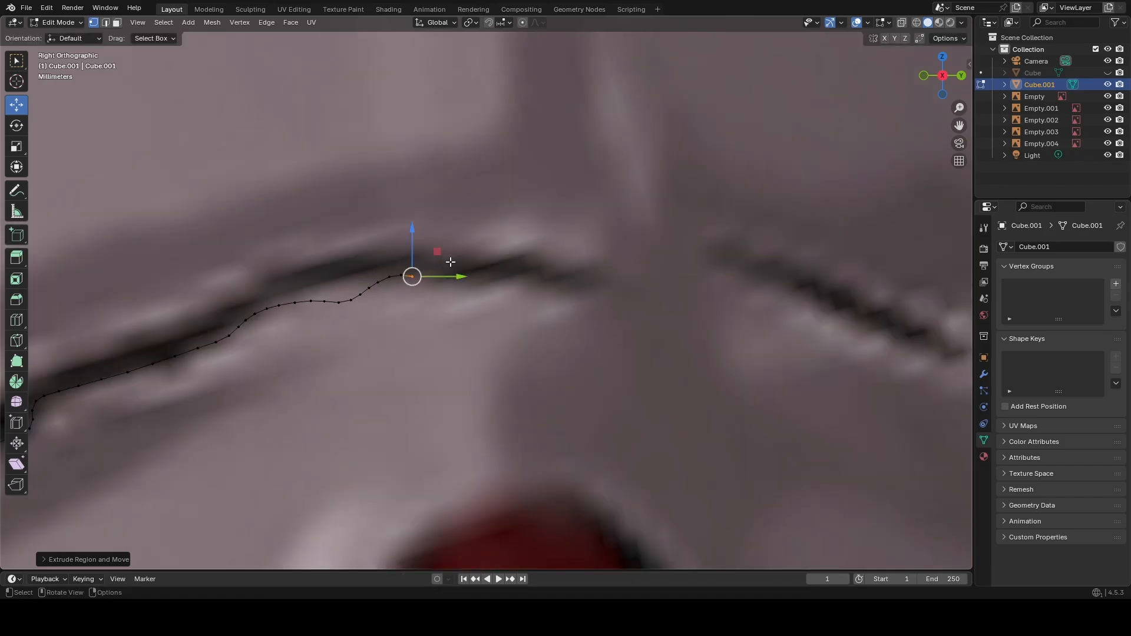
scroll(450, 262, down, 5)
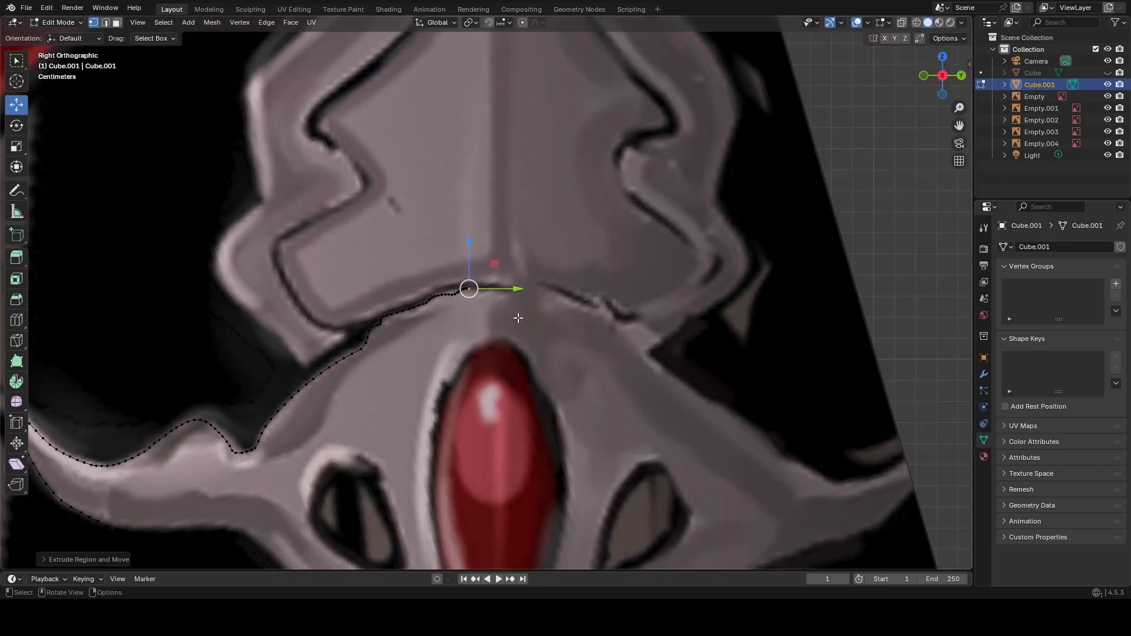
scroll(518, 318, down, 4)
scroll(520, 320, down, 5)
scroll(520, 320, up, 4)
scroll(520, 319, up, 7)
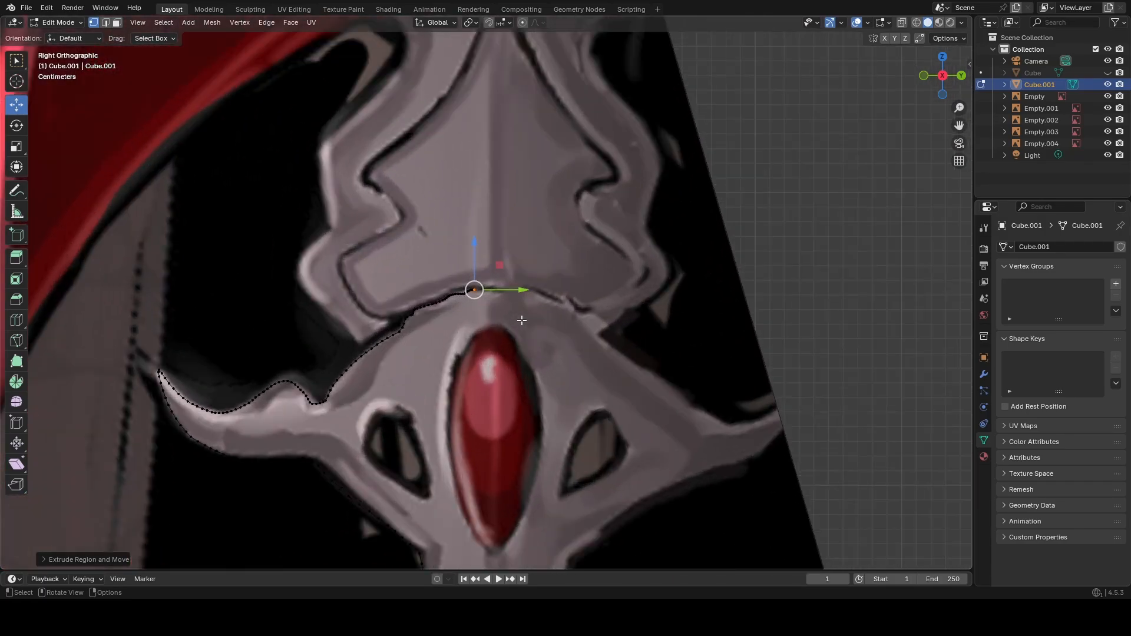
scroll(524, 320, up, 1)
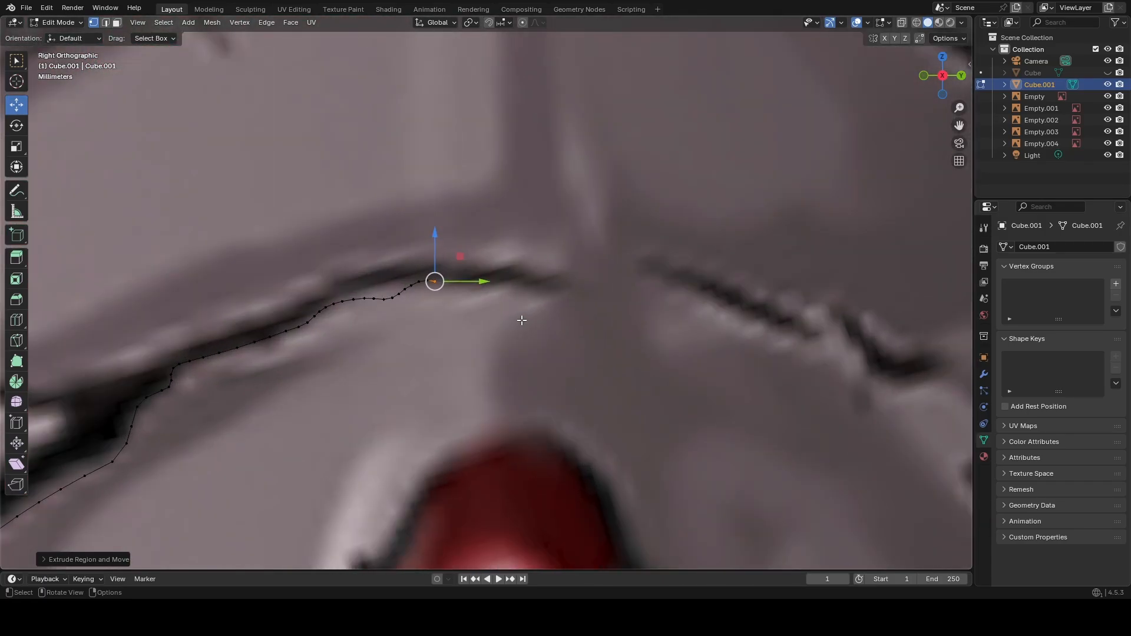
scroll(521, 321, down, 8)
mouse_move(520, 320)
middle_down()
mouse_move(540, 326)
mouse_move(518, 324)
middle_up()
scroll(519, 324, up, 2)
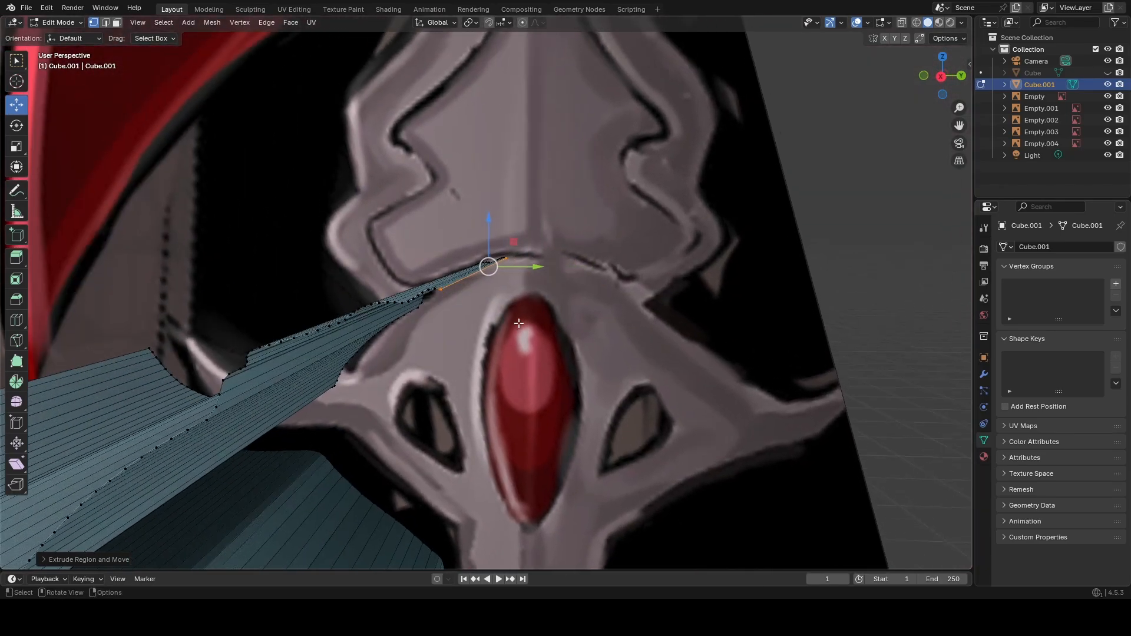
click(941, 76)
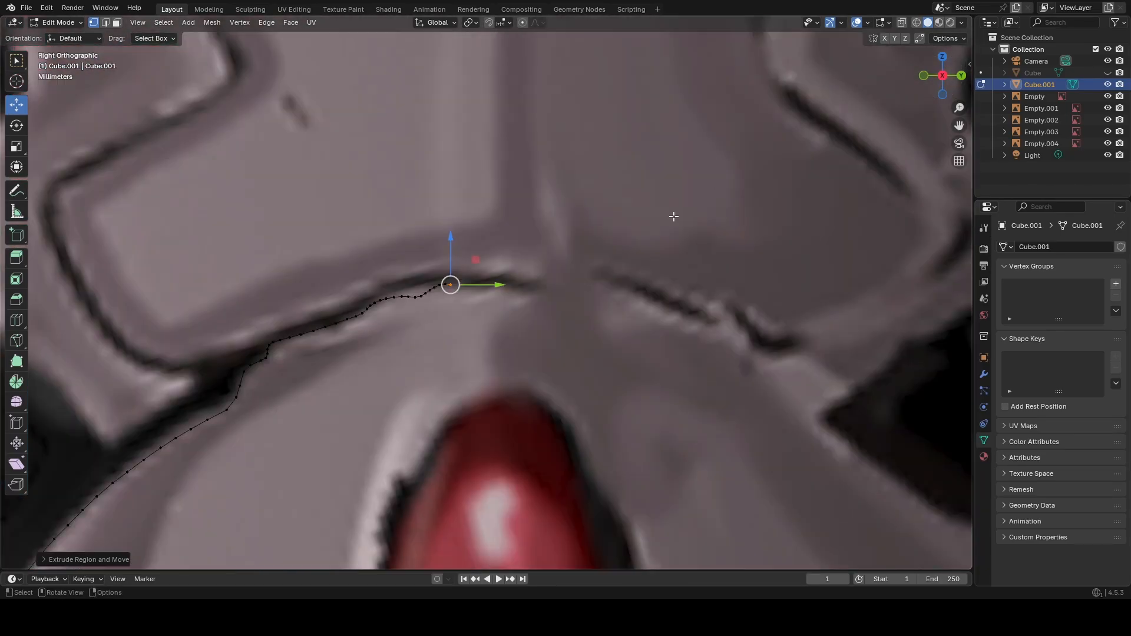
scroll(533, 286, up, 4)
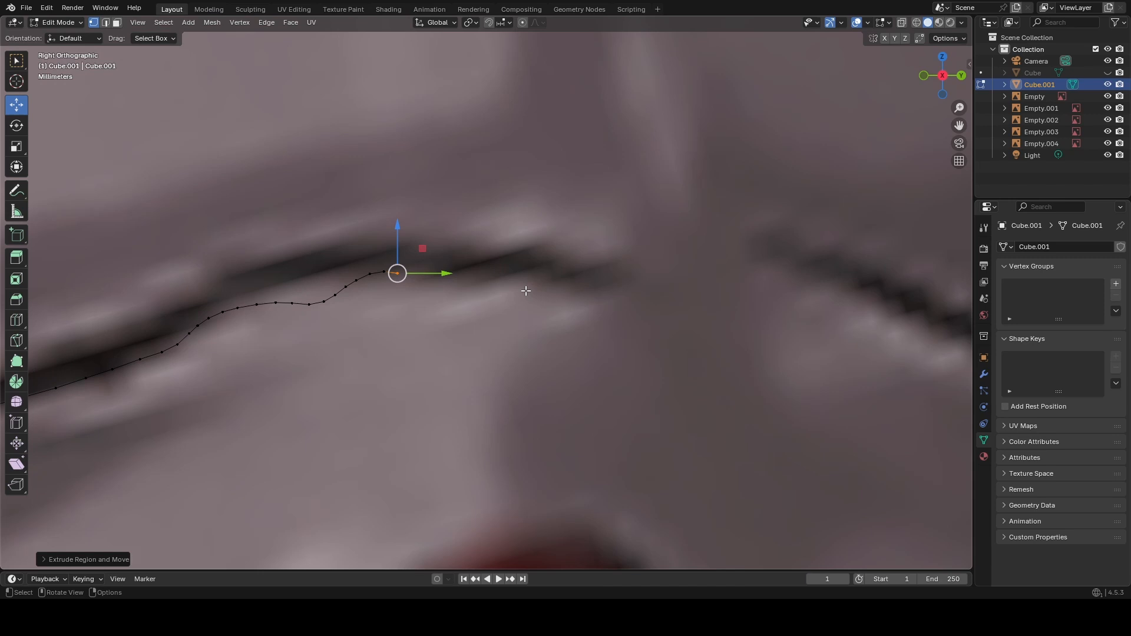
Extrude short, nearly level segments from the outline's end along the dark line toward the blade's central ridge.
shift+middle_drag(526, 288, 506, 287)
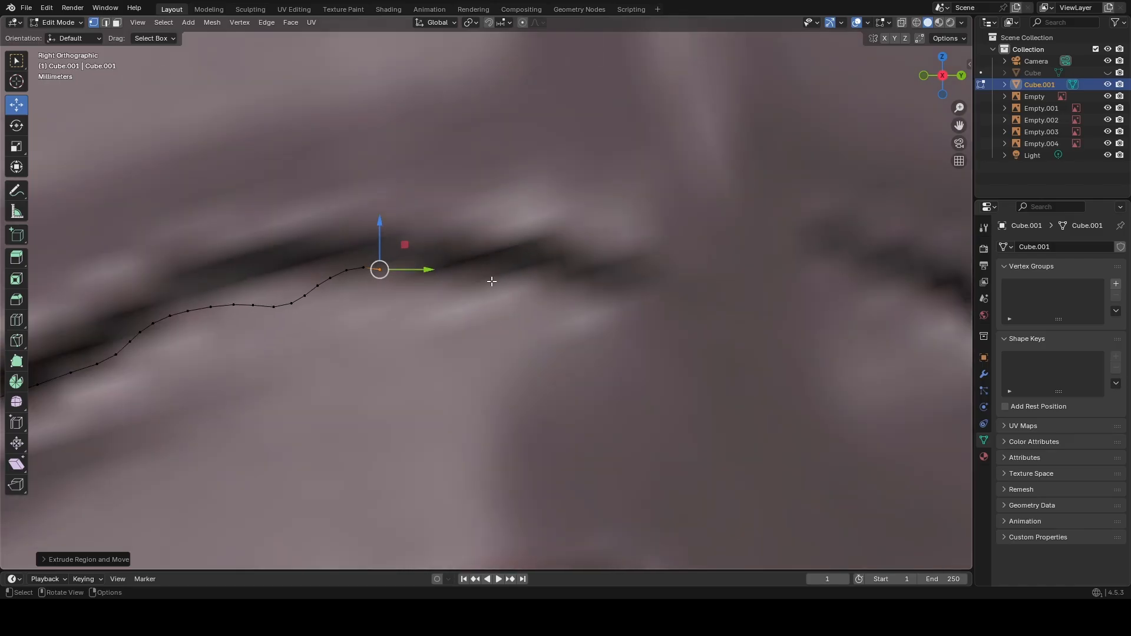
drag(376, 234, 390, 234)
key(ctrl+z)
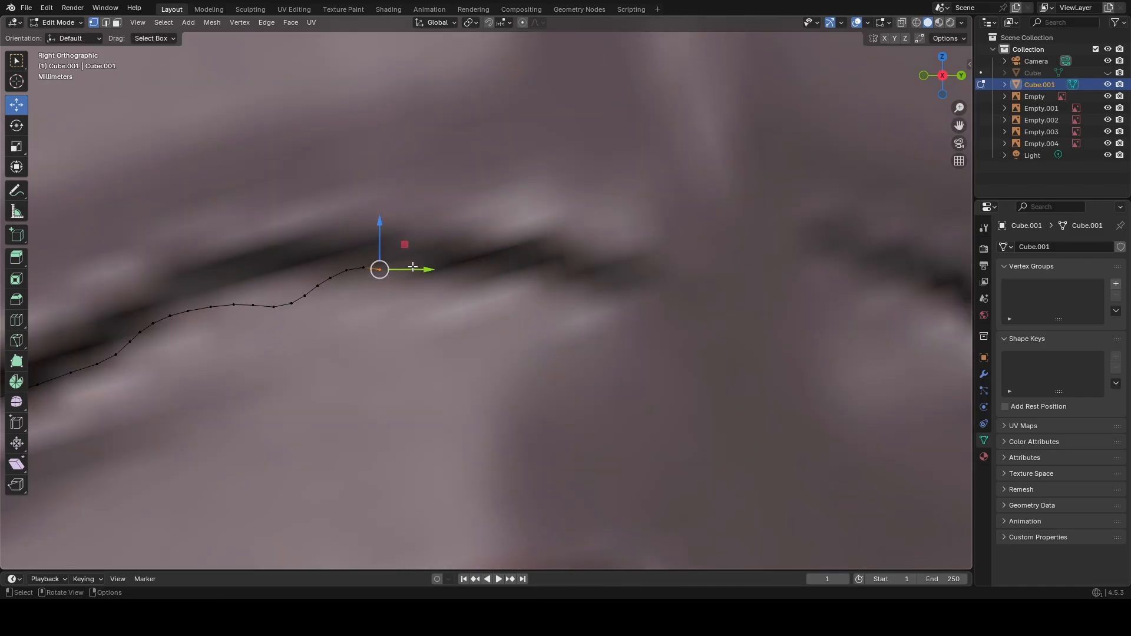
scroll(409, 267, up, 3)
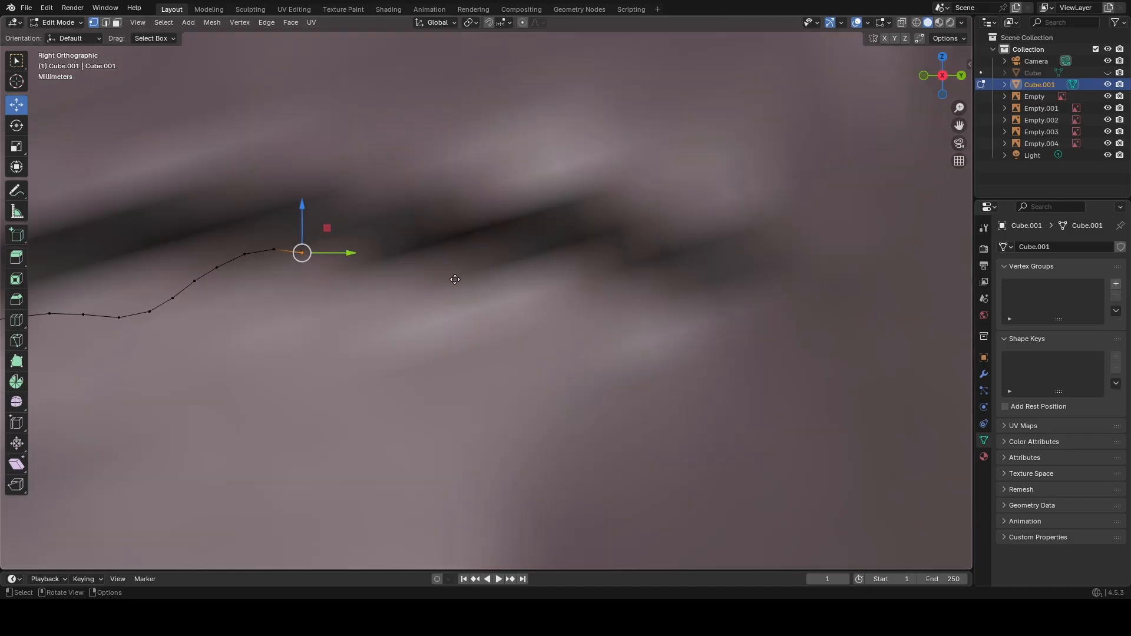
key(e)
click(477, 280)
key(g)
click(500, 278)
key(e)
click(520, 271)
key(e)
click(545, 266)
key(e)
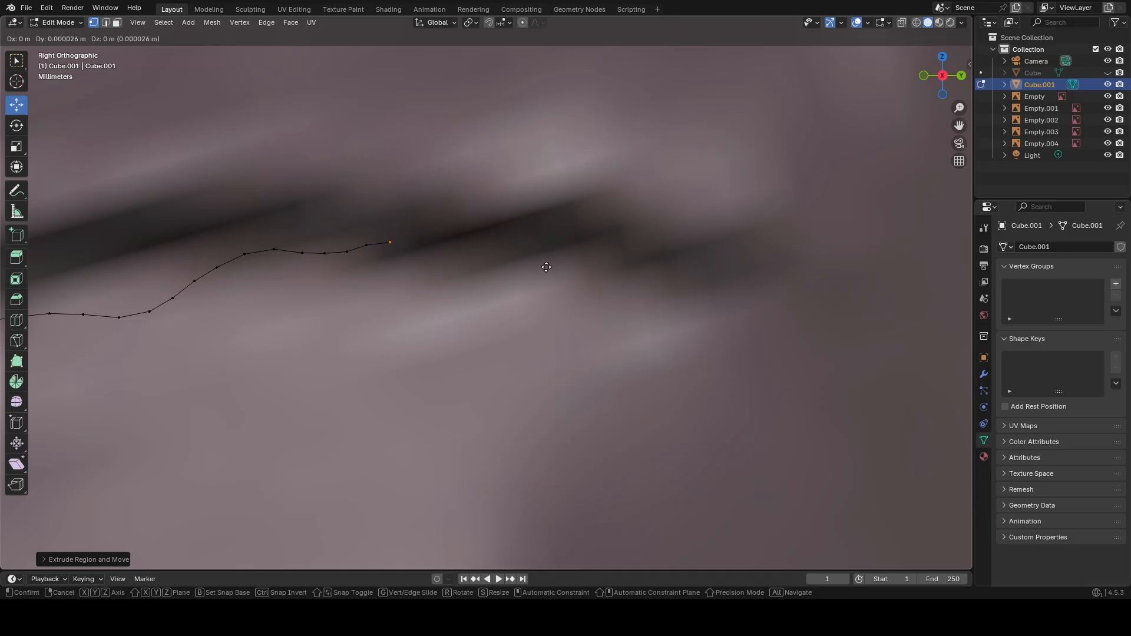
click(567, 267)
key(e)
click(601, 274)
Extrude two more short segments toward the end of the dark line beside the central ridge.
shift+middle_drag(637, 286, 550, 241)
scroll(564, 255, down, 6)
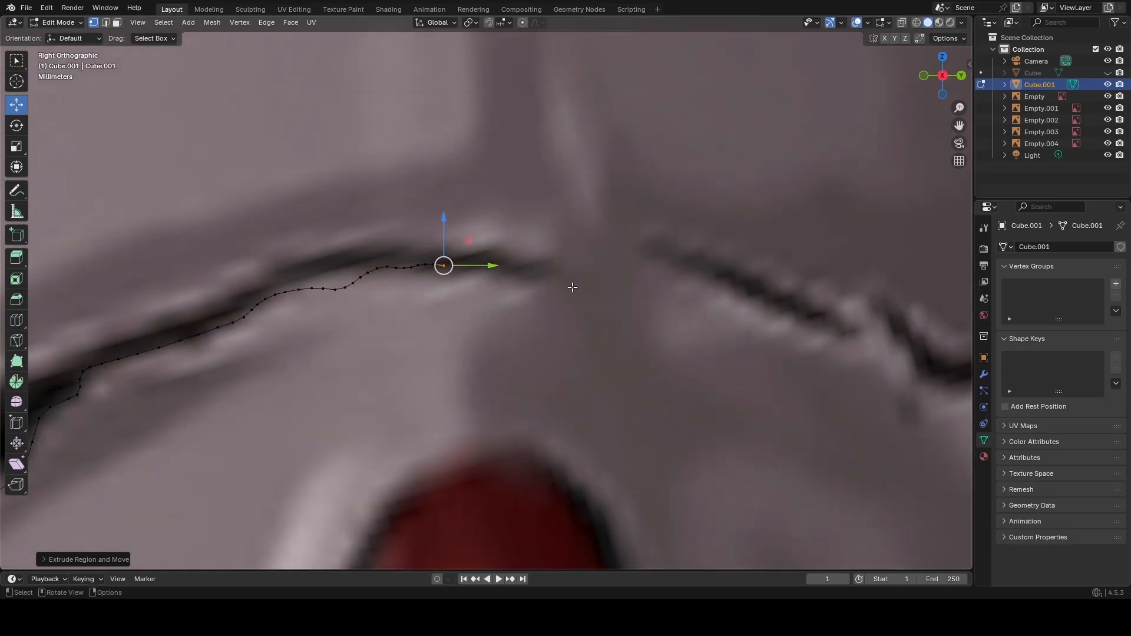
scroll(572, 287, down, 8)
scroll(570, 291, up, 5)
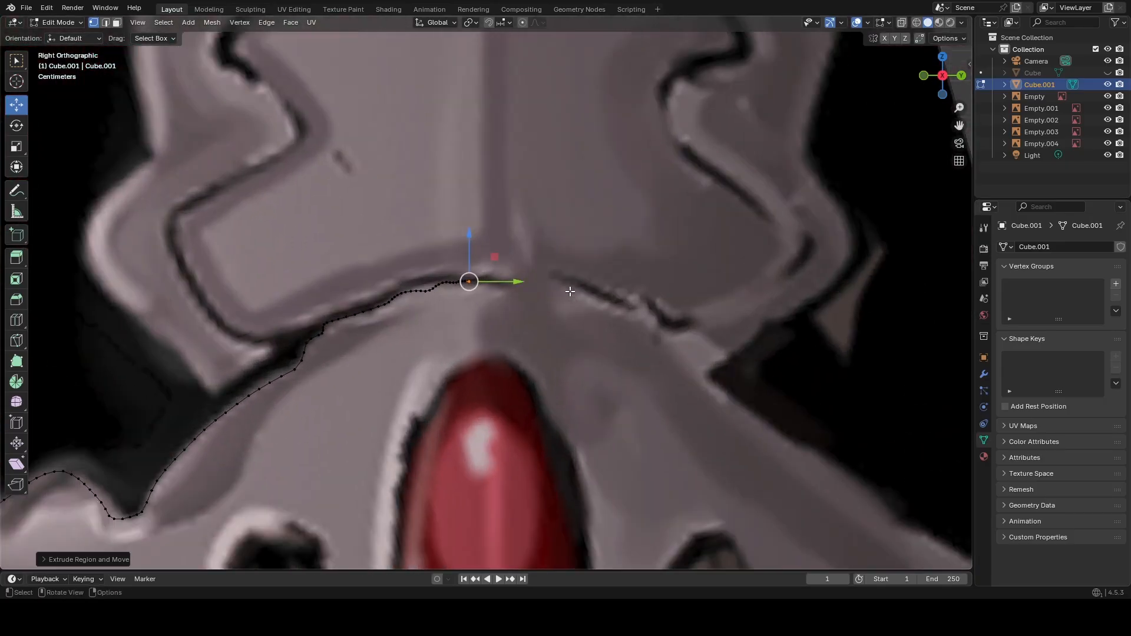
scroll(570, 291, up, 2)
key(e)
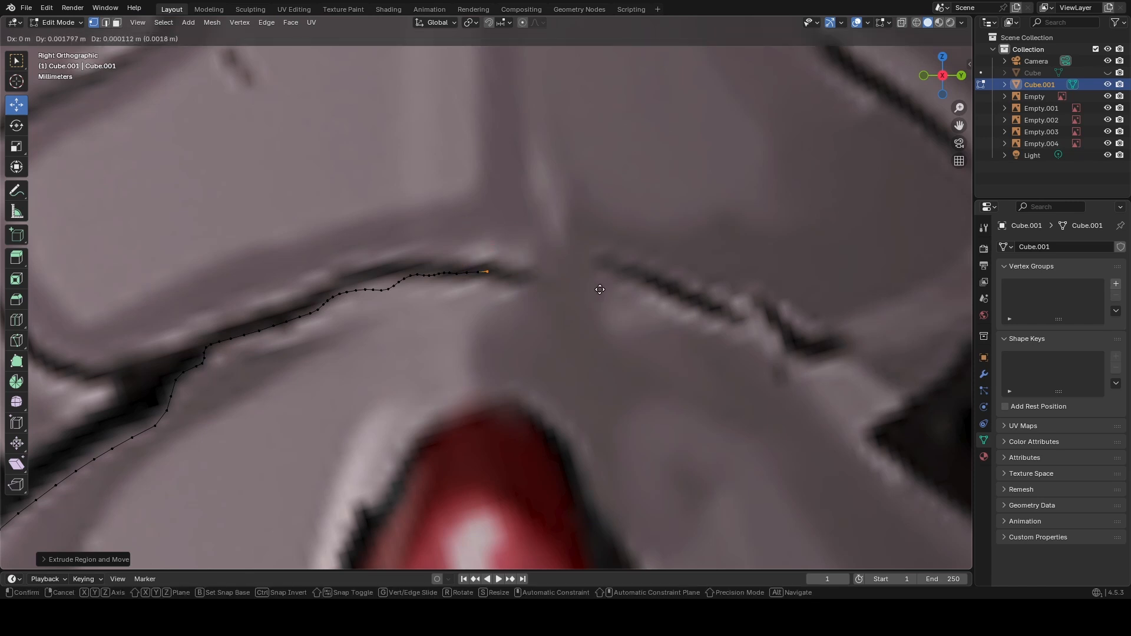
click(601, 289)
key(e)
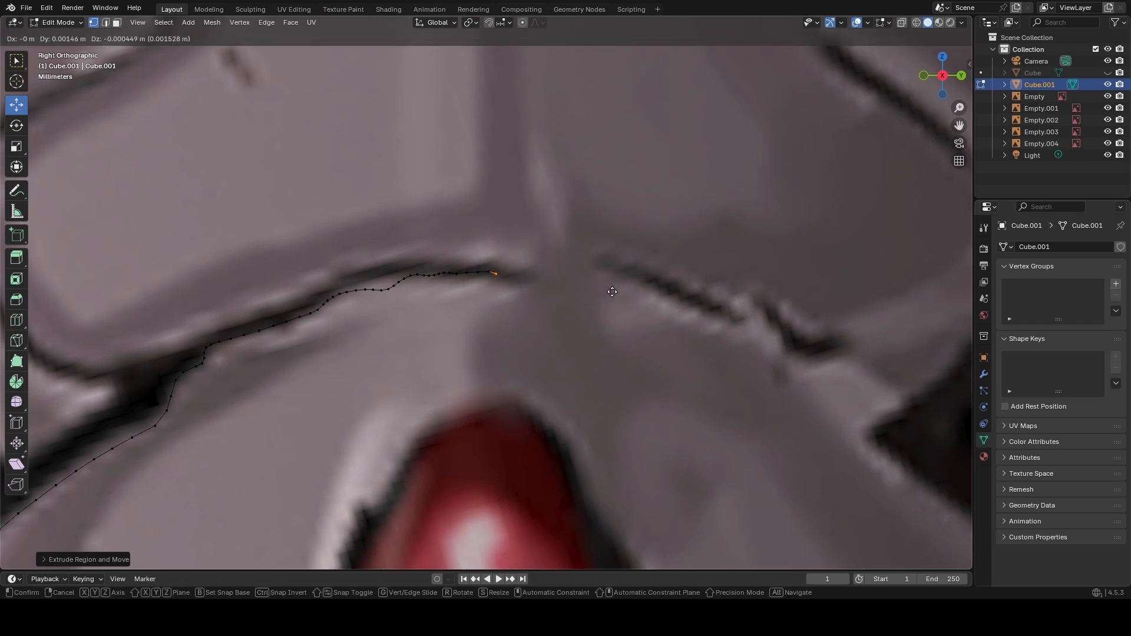
click(612, 292)
Inspect the traced guard and shoulder strip from an orbited view and against the artwork in the right view.
scroll(607, 301, down, 5)
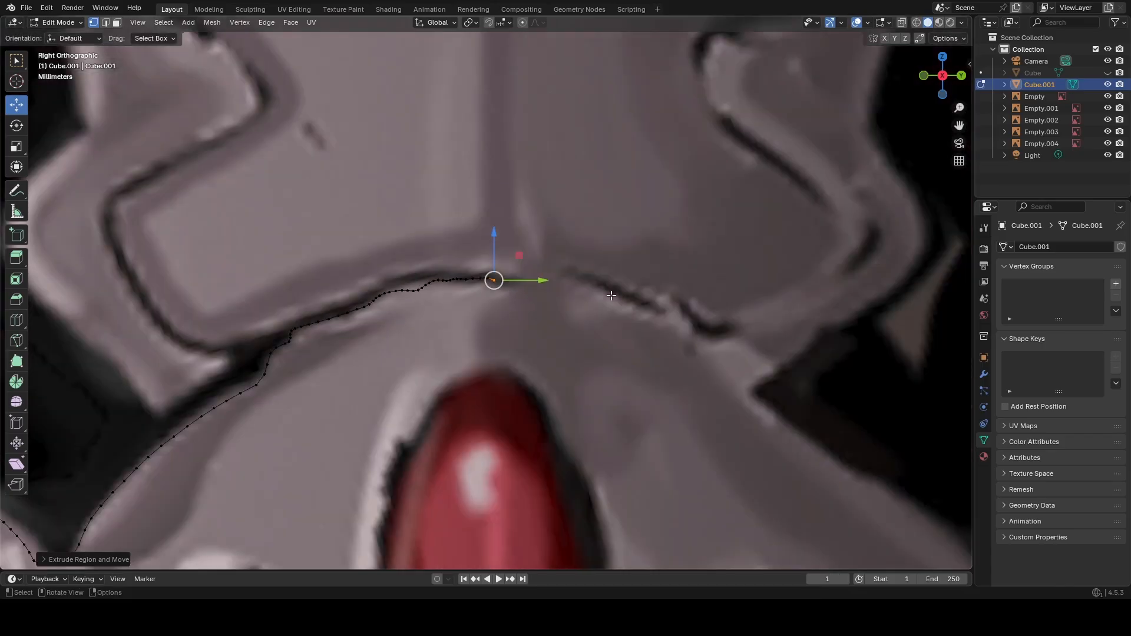
scroll(747, 287, down, 3)
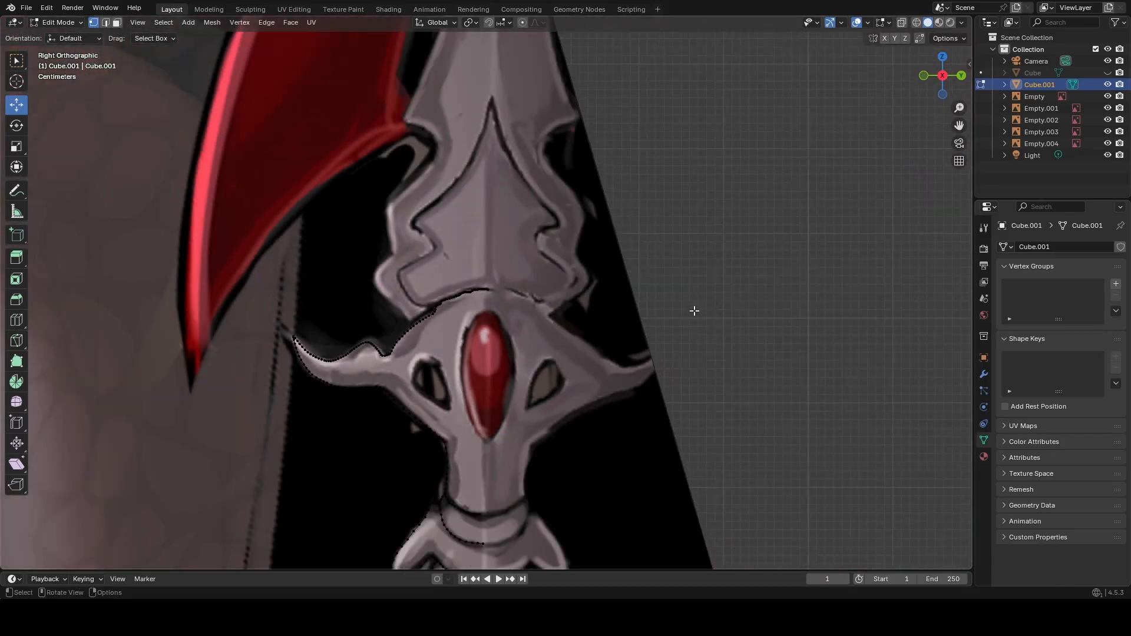
scroll(694, 311, up, 2)
scroll(694, 311, down, 1)
middle_drag(694, 311, 689, 288)
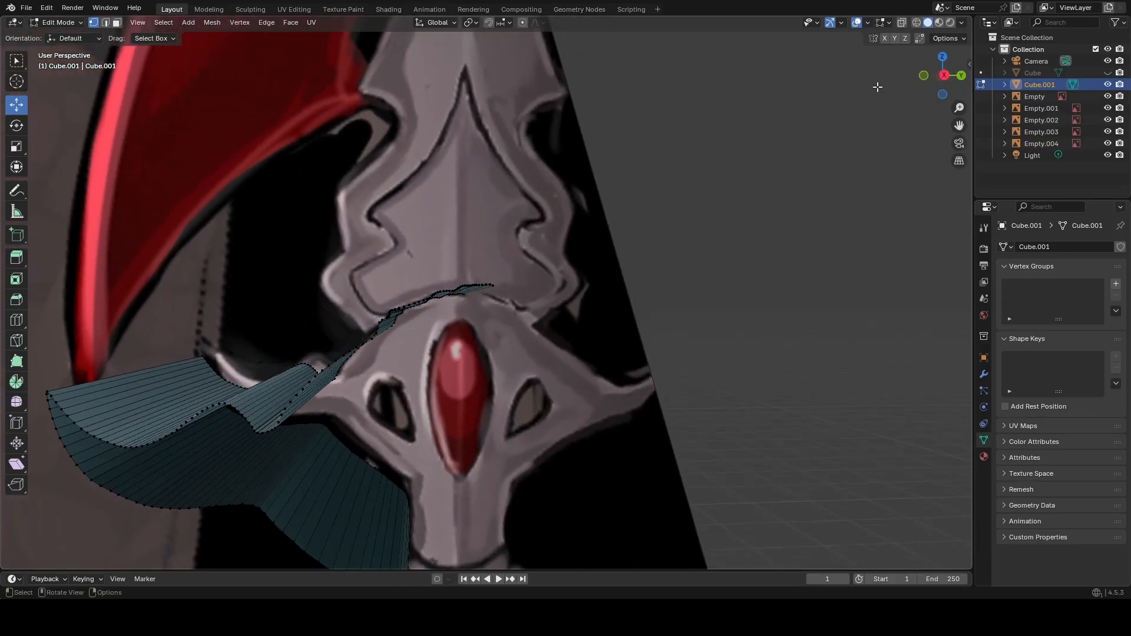
click(945, 75)
scroll(594, 371, up, 2)
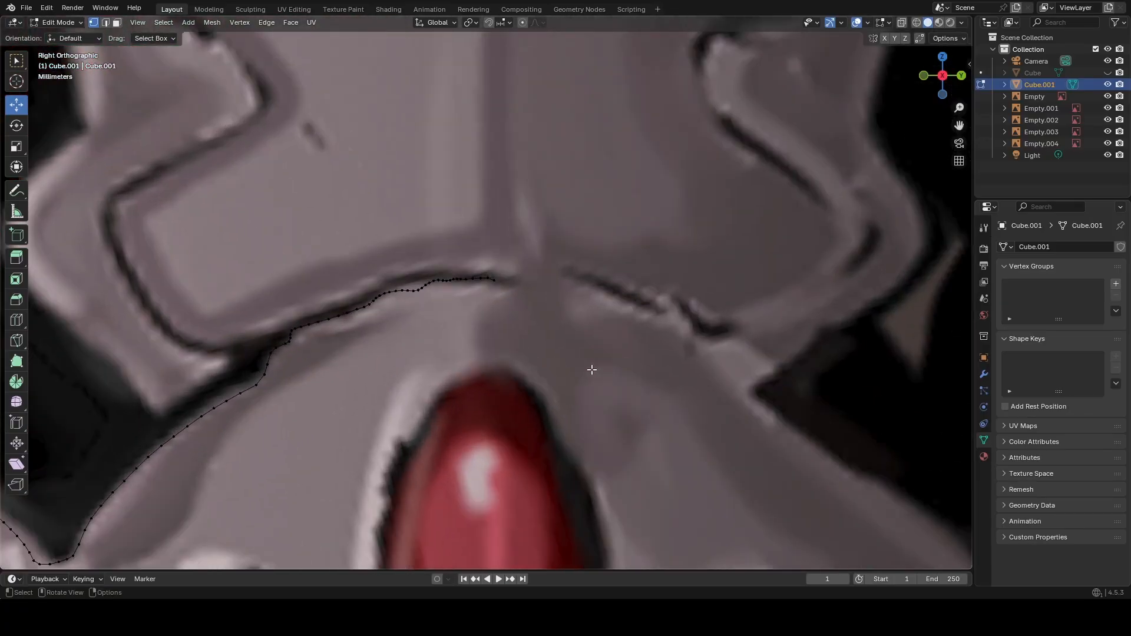
scroll(594, 371, down, 6)
scroll(578, 374, up, 8)
scroll(576, 351, up, 3)
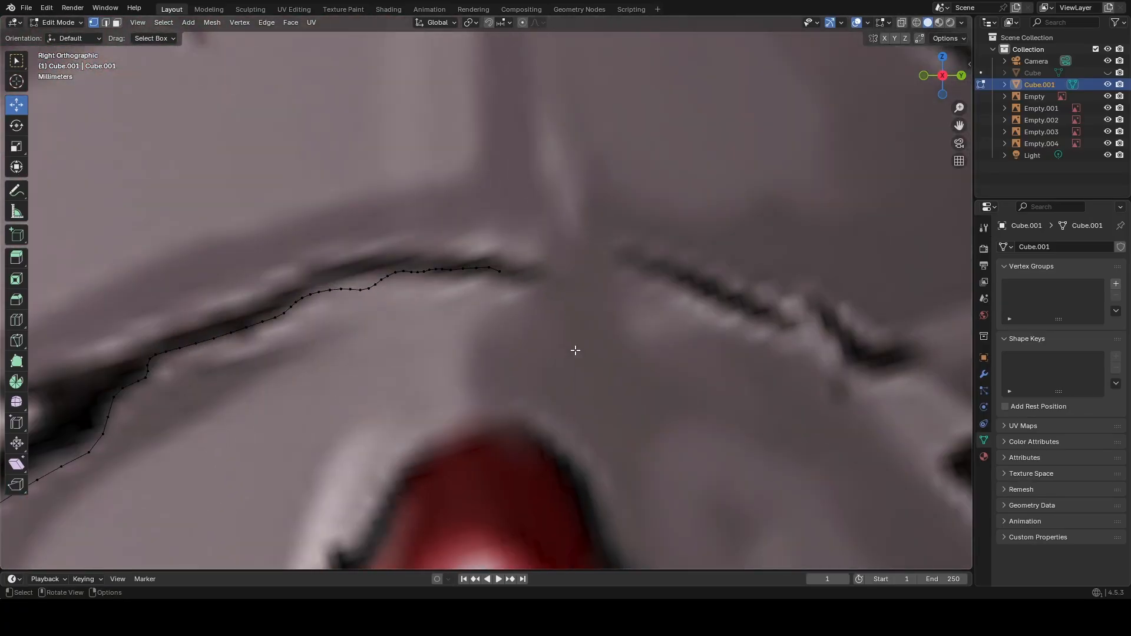
scroll(525, 300, up, 2)
click(507, 261)
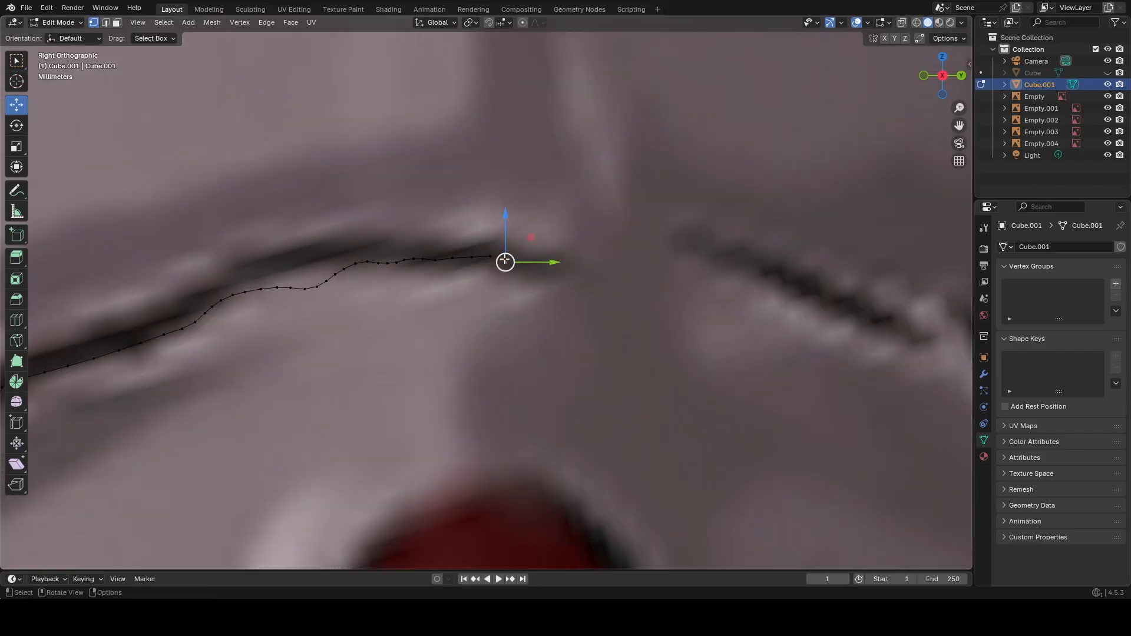
right_click(508, 267)
click(508, 267)
scroll(501, 286, down, 2)
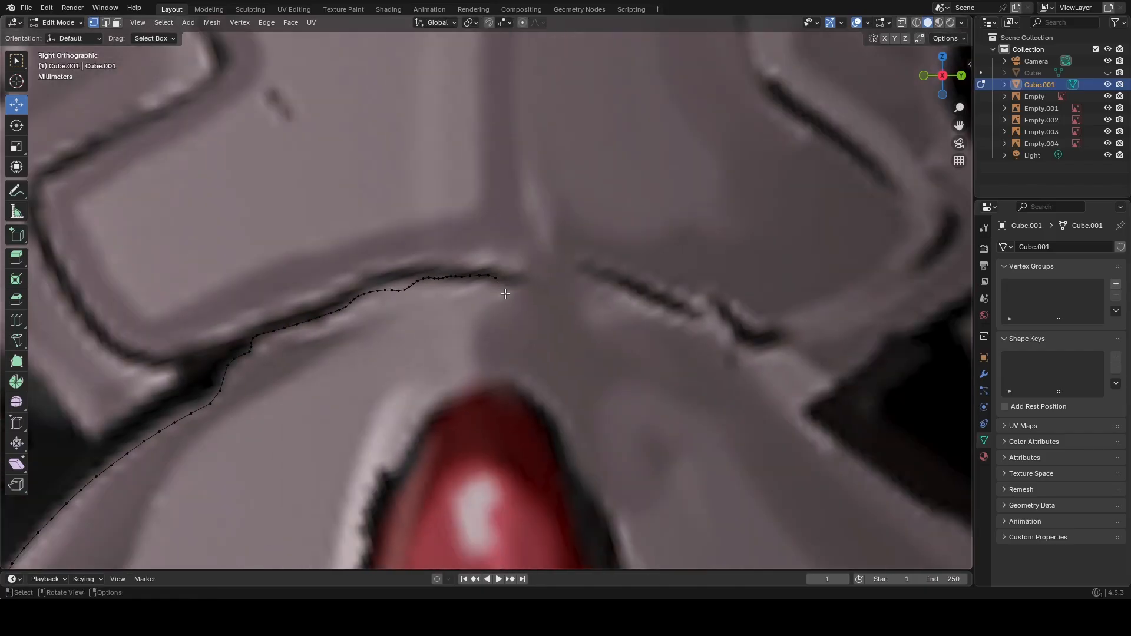
Examine the traced outline below the blade base against the dark line, from an orbited view and in the right orthographic view.
click(496, 280)
right_click(495, 283)
click(495, 285)
scroll(496, 293, down, 4)
scroll(489, 308, up, 8)
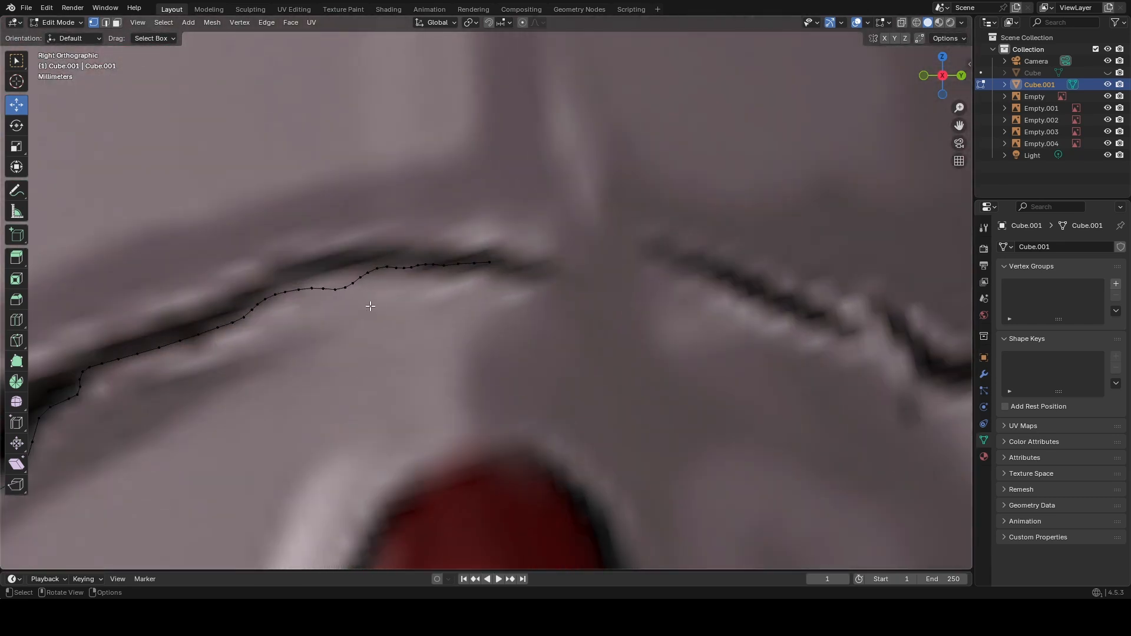
middle_drag(370, 306, 417, 309)
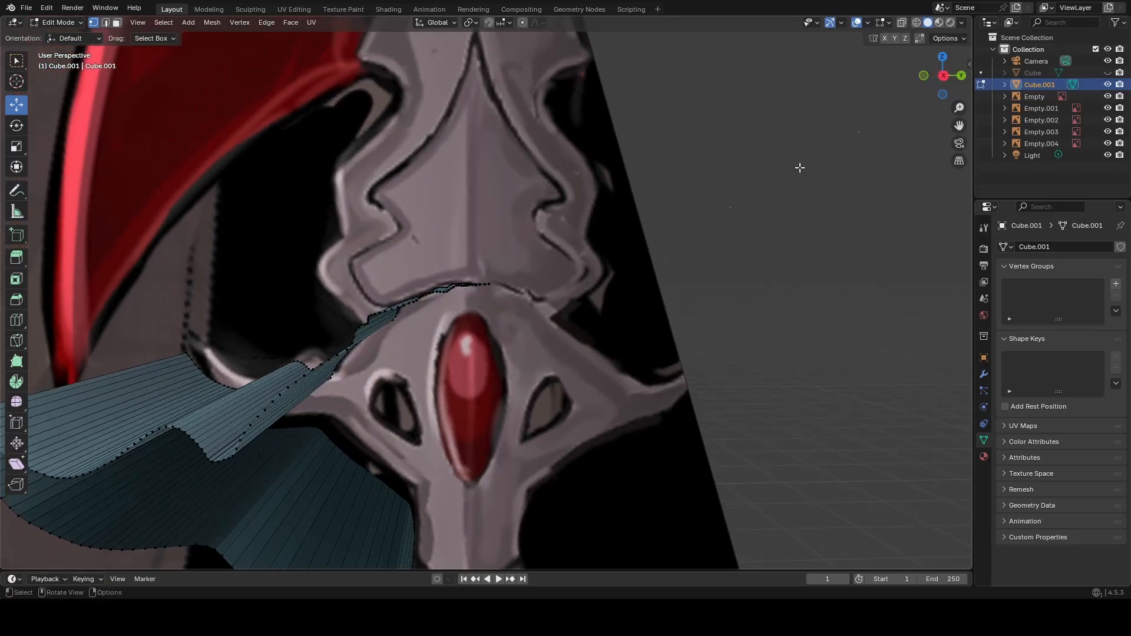
click(943, 76)
scroll(387, 329, up, 6)
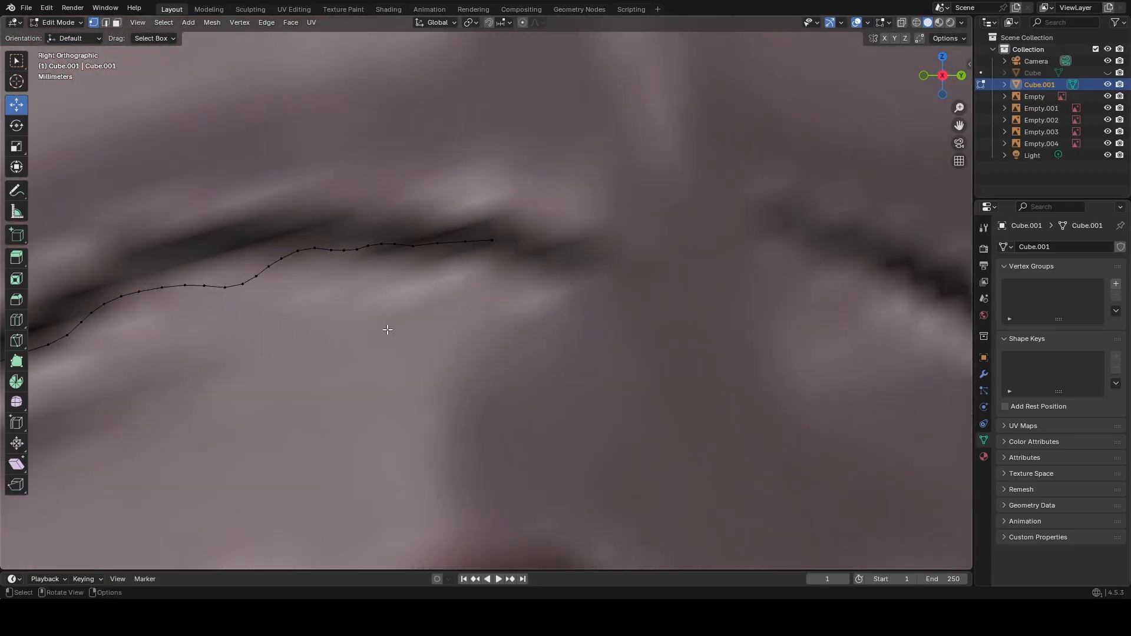
shift+middle_drag(310, 335, 577, 362)
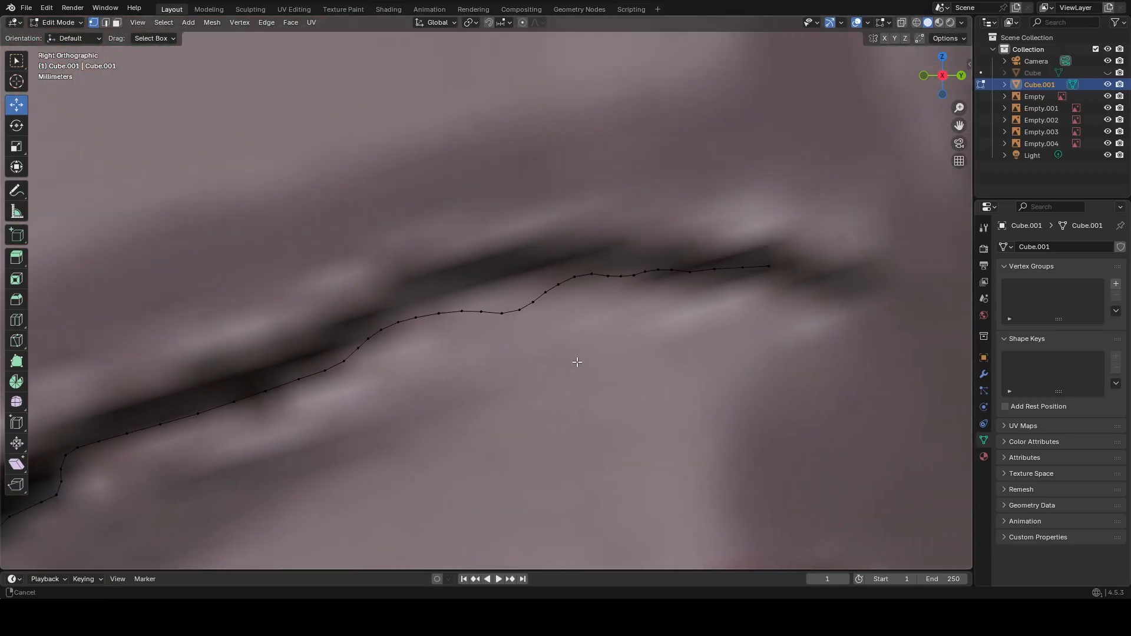
click(424, 308)
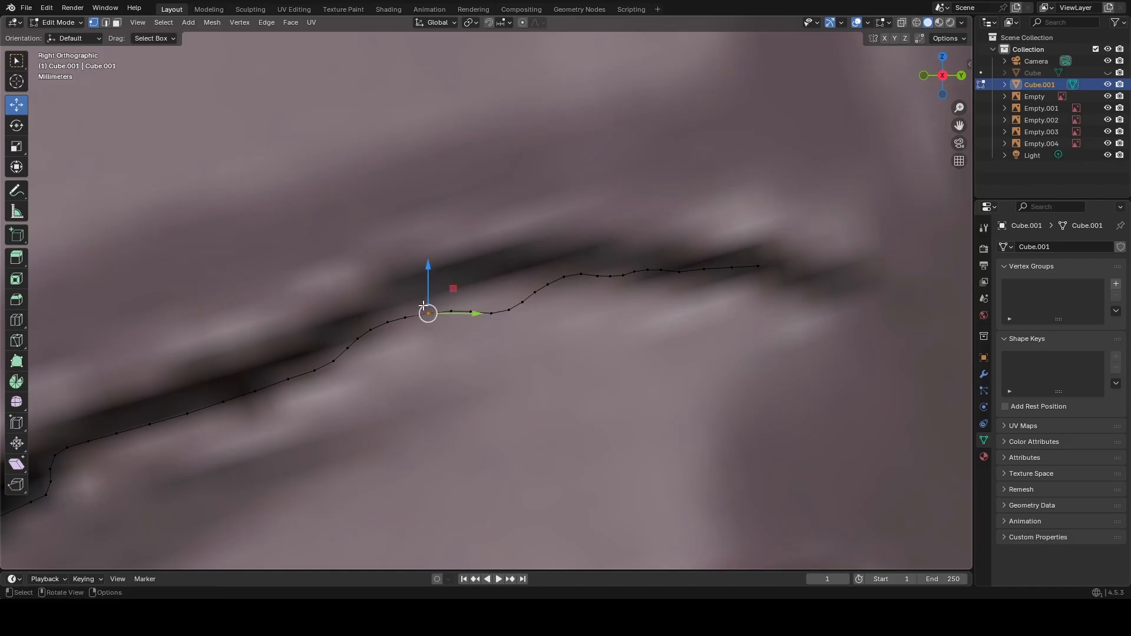
drag(429, 284, 430, 273)
key(ctrl+z)
Switch the viewport to wireframe shading and raise the two outline vertices at the start of the dip below the dark line.
click(918, 24)
click(435, 341)
drag(437, 334, 408, 286)
click(404, 316)
drag(400, 346, 388, 277)
drag(422, 318, 422, 320)
Raise the next three vertices of the dip one at a time to continue the outline's gentle slope along the dark line.
click(450, 351)
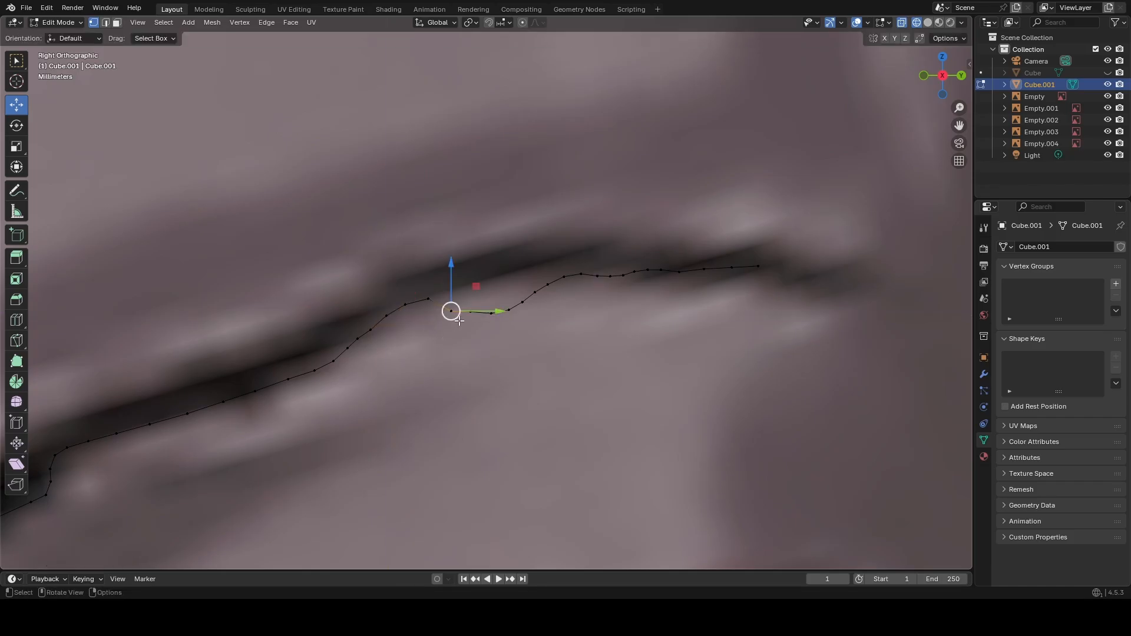
drag(459, 357, 453, 268)
drag(483, 340, 479, 259)
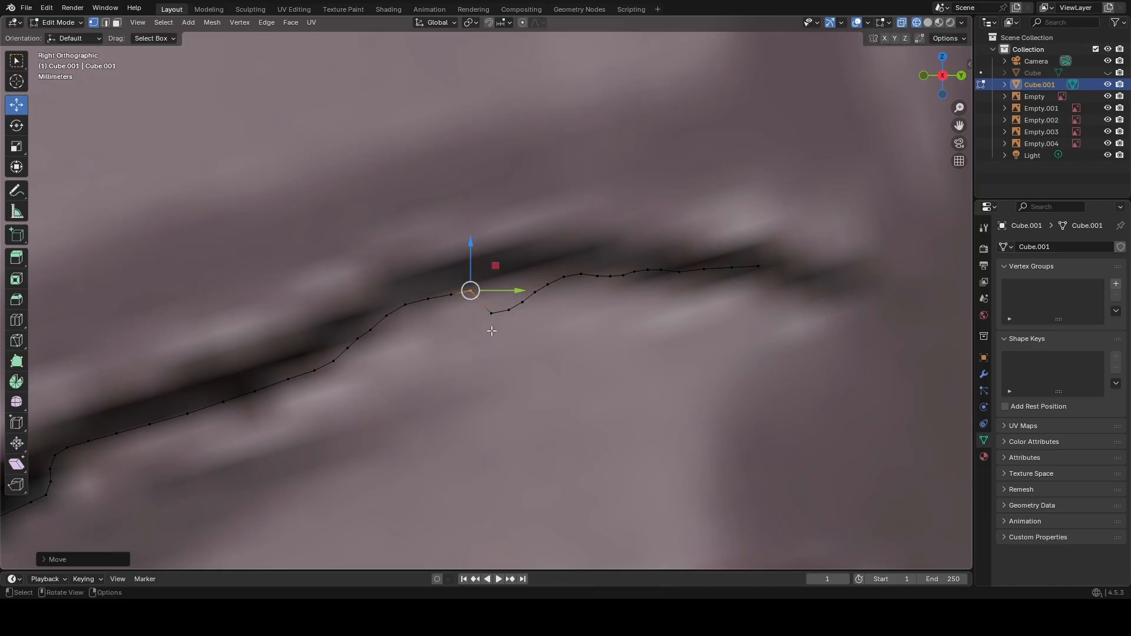
click(485, 307)
drag(494, 298, 493, 264)
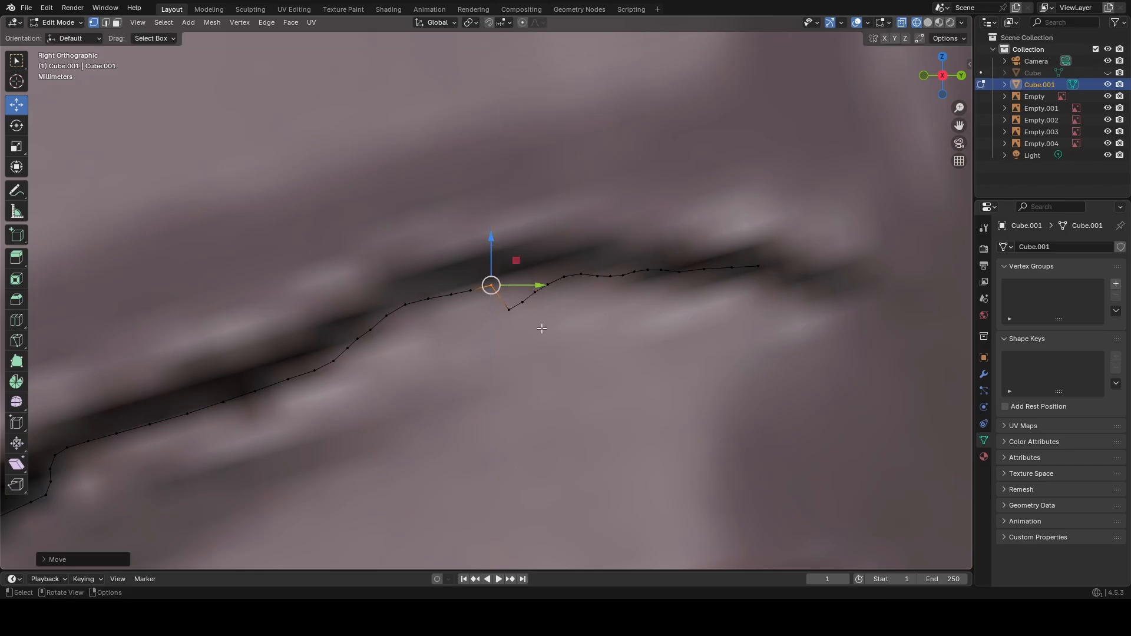
Raise the remaining vertices of the dip to blend the outline smoothly into its flatter stretch near the central ridge.
scroll(542, 331, up, 3)
shift+middle_drag(545, 334, 384, 356)
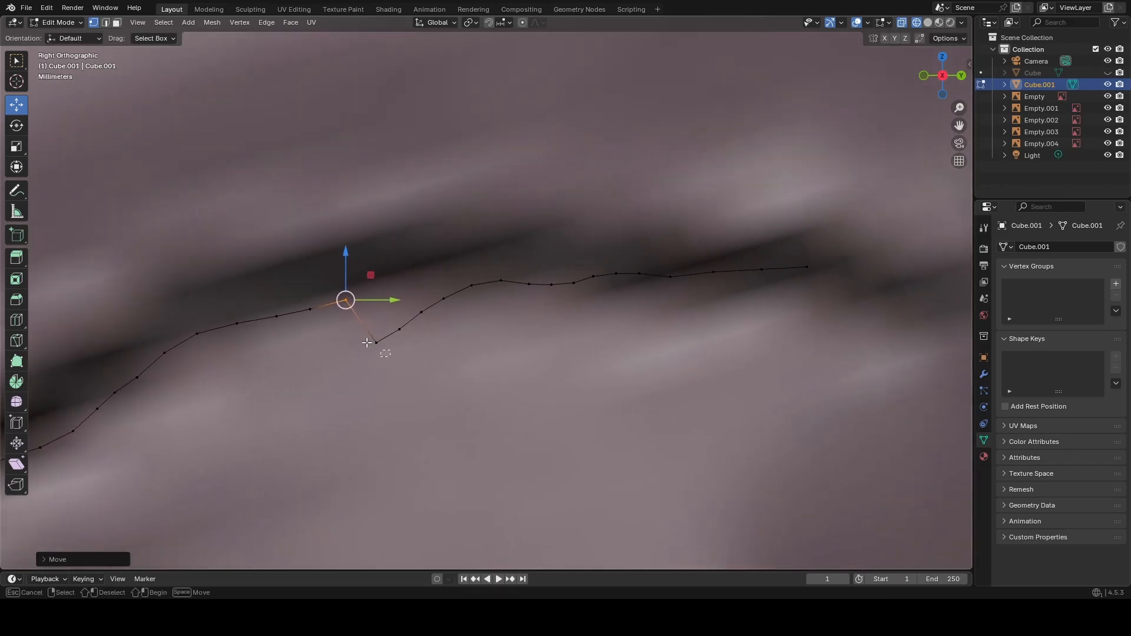
click(372, 334)
drag(376, 305, 390, 250)
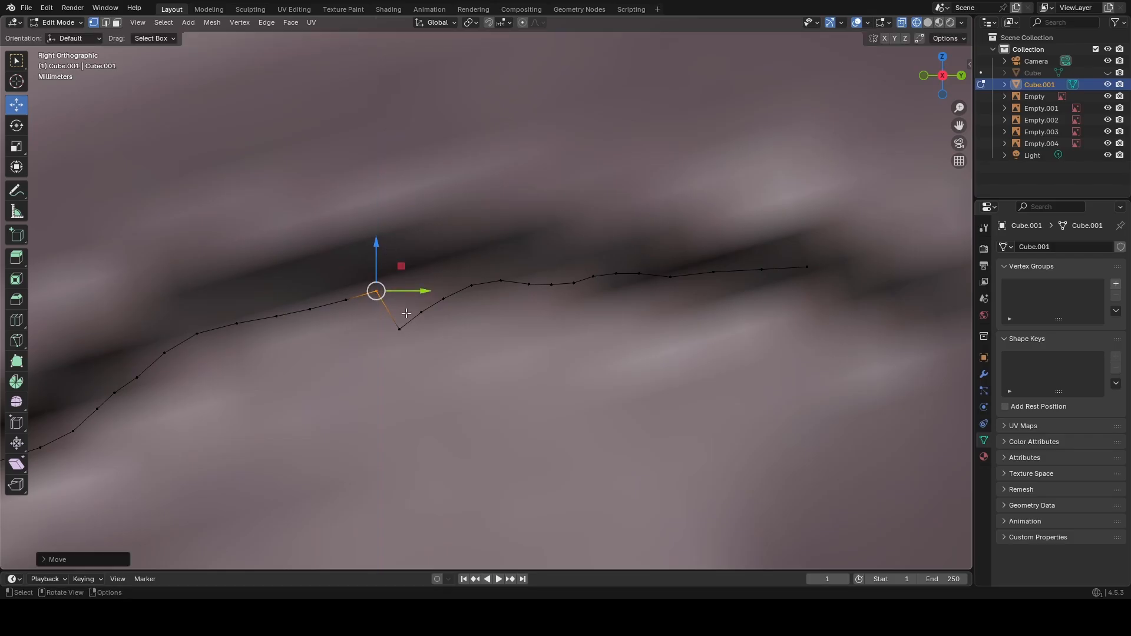
click(392, 322)
drag(401, 300, 470, 259)
click(421, 312)
click(443, 299)
click(472, 285)
click(533, 341)
scroll(541, 349, down, 6)
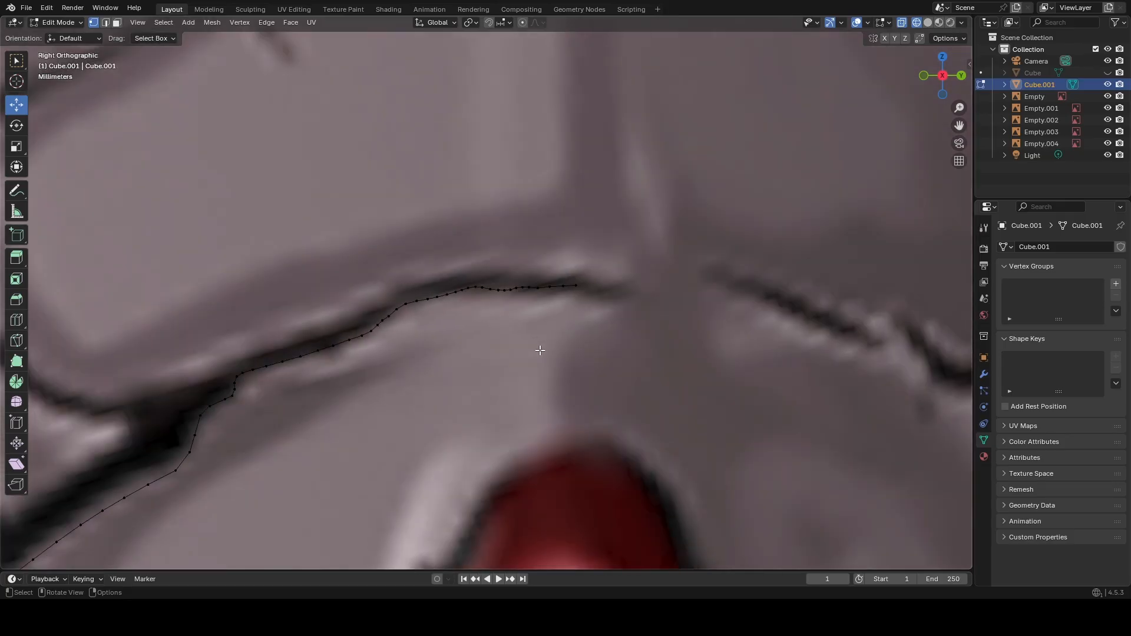
Adjust the heights of the vertices just past the outline's crest to even out the bend toward the central ridge.
scroll(538, 348, up, 5)
shift+middle_drag(541, 348, 455, 365)
scroll(434, 353, up, 2)
drag(394, 329, 350, 264)
click(345, 294)
click(381, 358)
drag(410, 322, 416, 283)
click(451, 331)
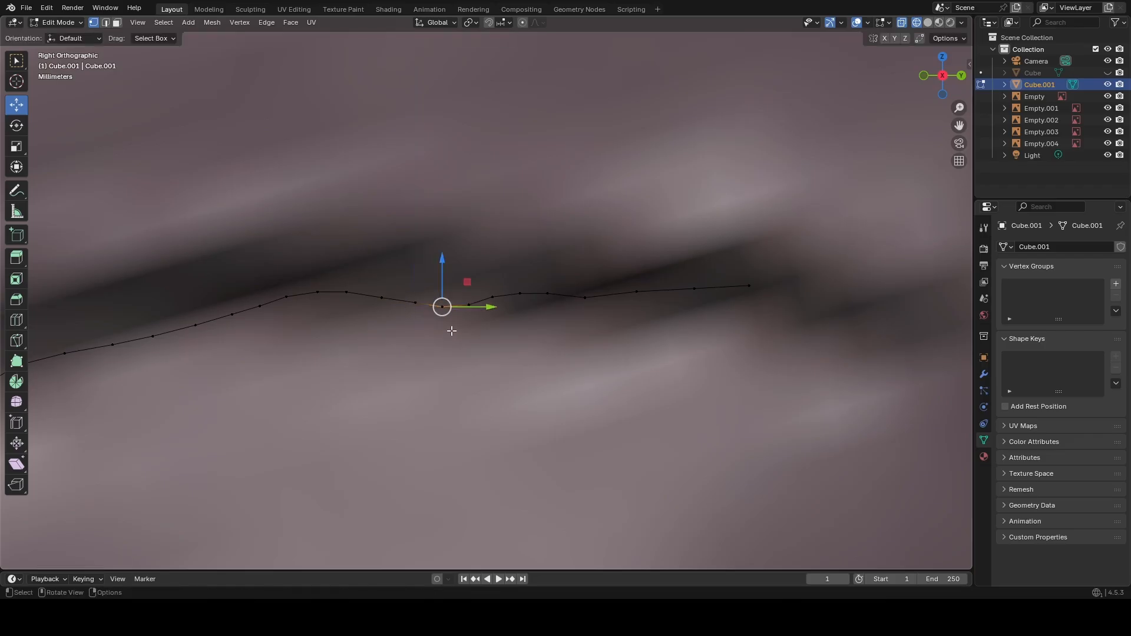
drag(459, 347, 471, 309)
click(462, 300)
Fine-tune the heights of the middle vertices in the nearly level stretch so they follow the dark line smoothly.
click(525, 350)
click(493, 297)
drag(493, 262, 517, 261)
click(554, 258)
click(519, 293)
click(550, 282)
click(548, 296)
drag(547, 263, 546, 264)
click(611, 349)
click(581, 292)
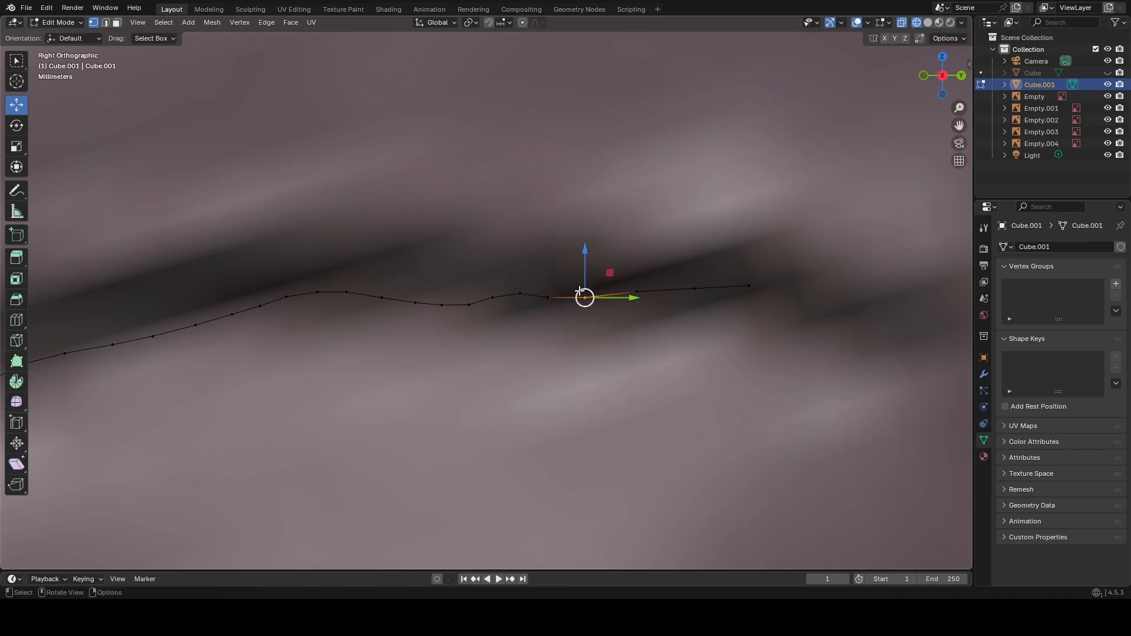
drag(585, 280, 585, 281)
Adjust the heights of the outline's last three vertices beside the central ridge to straighten its end.
click(657, 342)
drag(654, 316, 637, 269)
click(726, 352)
drag(707, 304, 696, 268)
click(784, 371)
drag(769, 308, 741, 273)
click(748, 262)
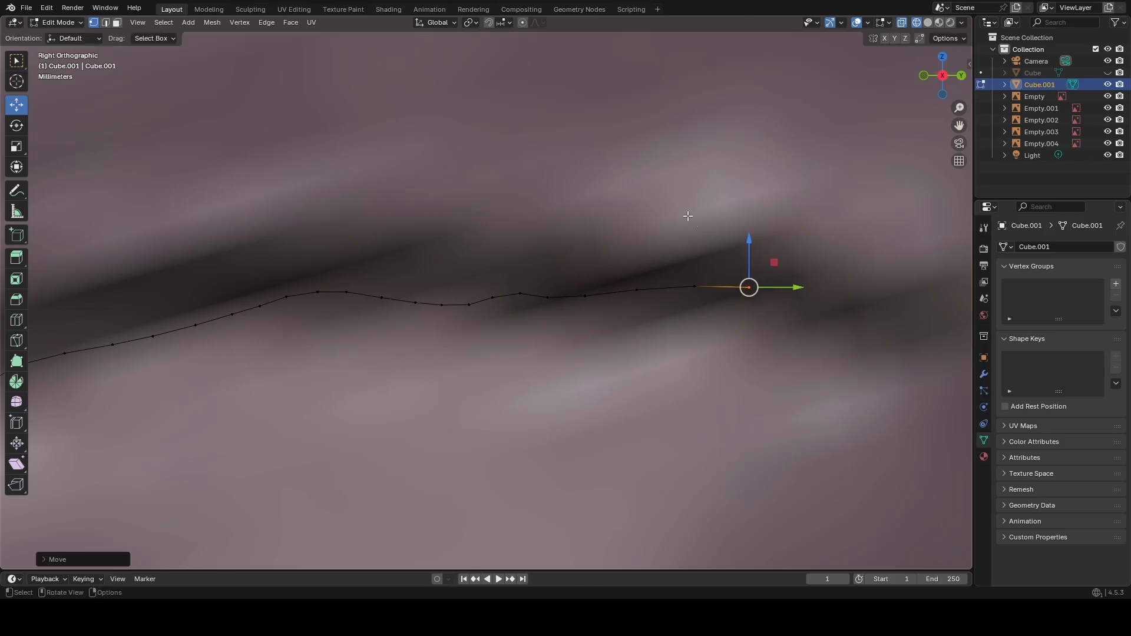
Inspect the smoothed guard outline against the spear artwork from orbited views and in the right orthographic view.
scroll(688, 221, down, 5)
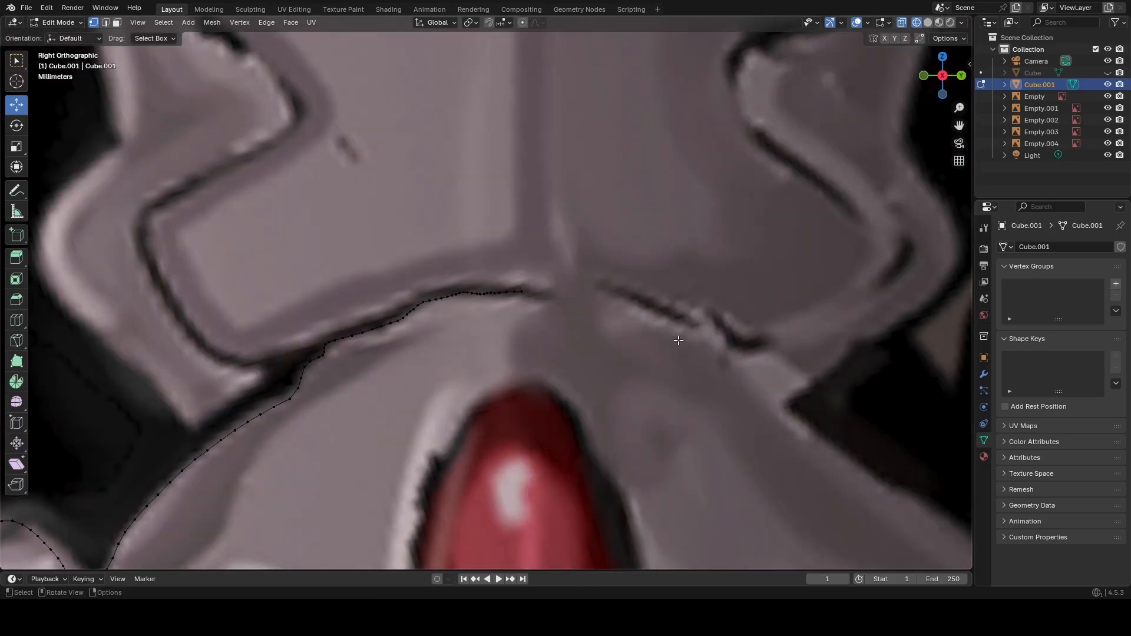
mouse_move(678, 340)
middle_down()
mouse_move(664, 353)
mouse_move(670, 344)
middle_up()
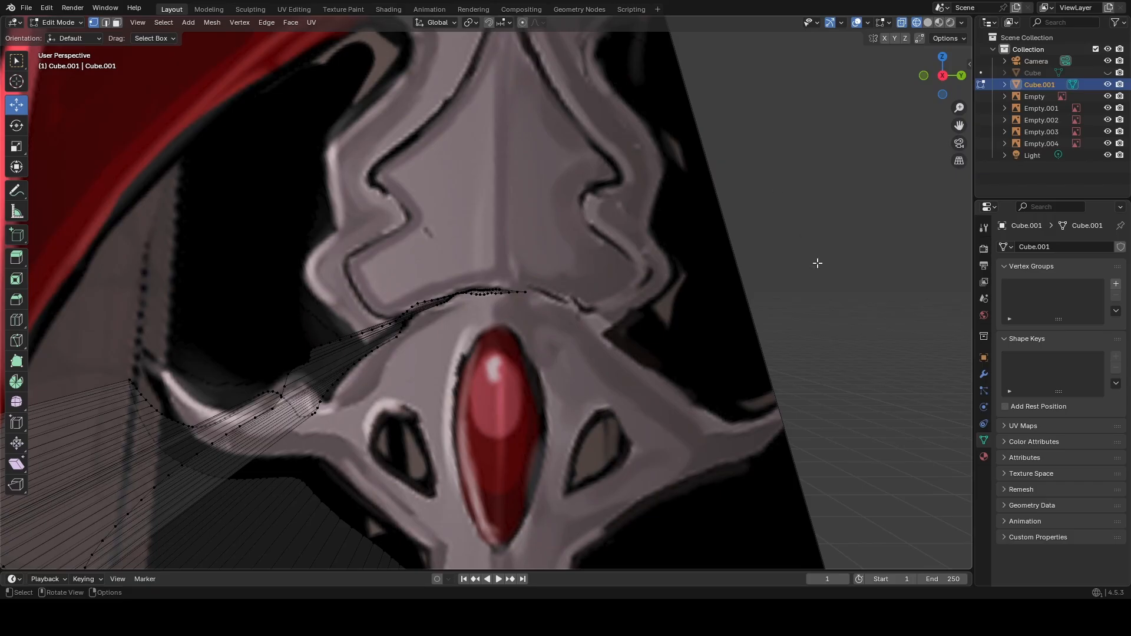
click(943, 76)
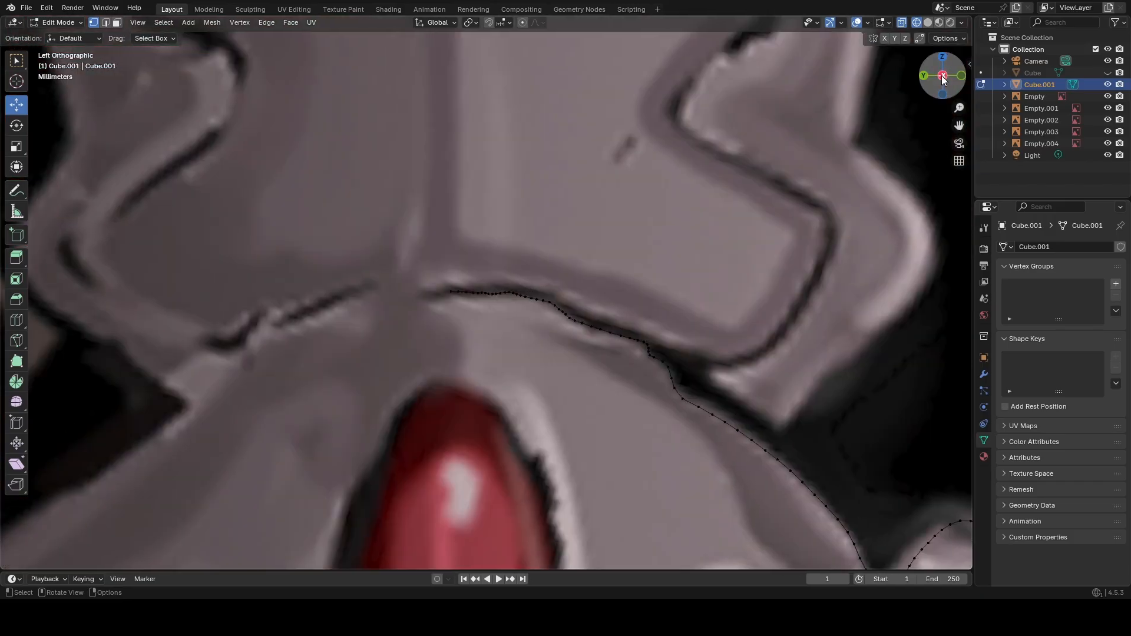
scroll(616, 354, down, 5)
scroll(560, 412, up, 4)
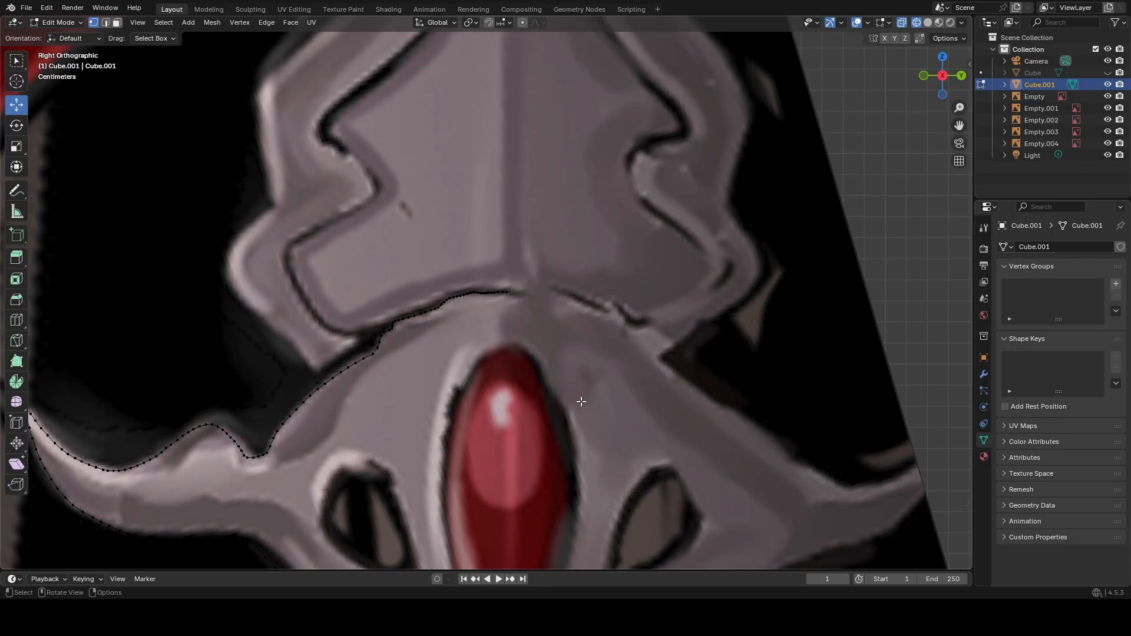
scroll(563, 351, down, 6)
scroll(489, 349, up, 6)
middle_drag(524, 358, 583, 333)
scroll(550, 395, down, 4)
scroll(551, 395, down, 1)
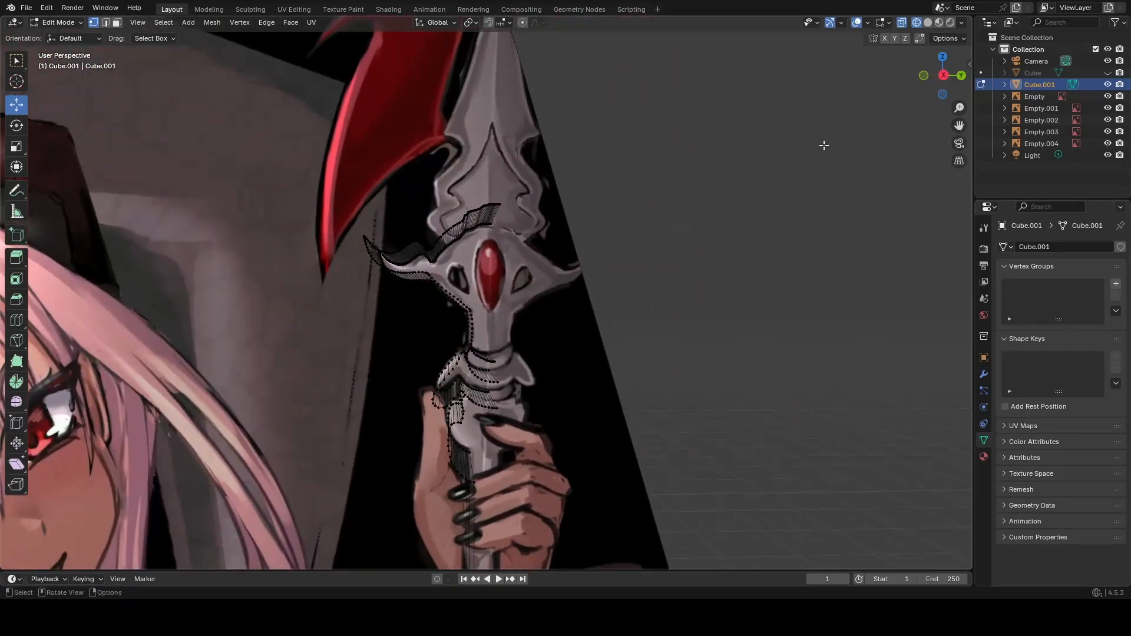
click(942, 77)
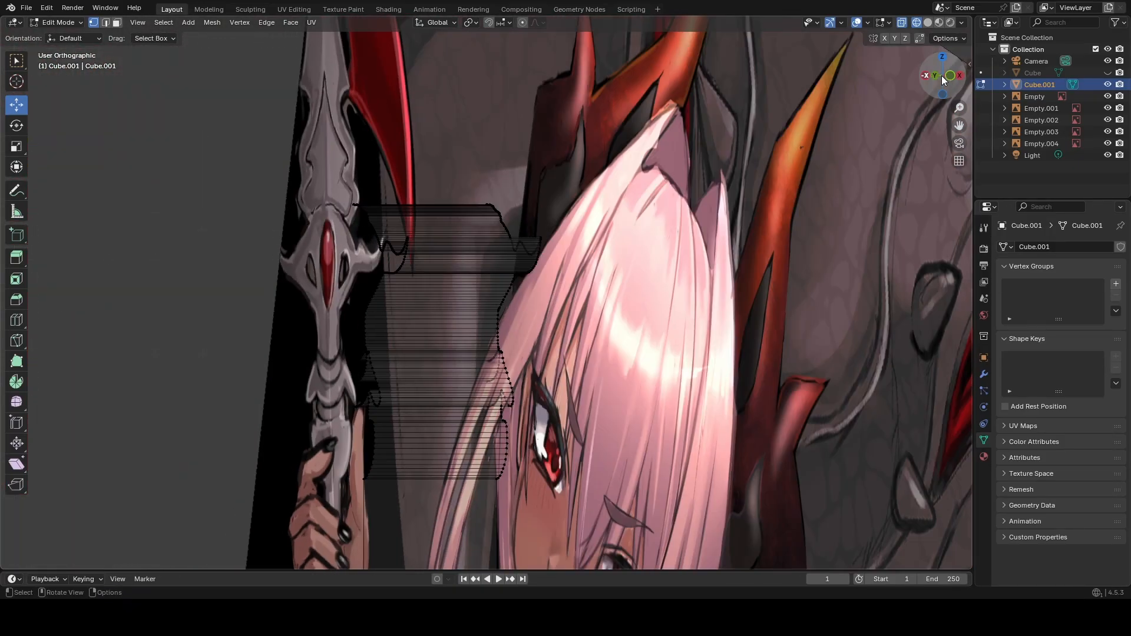
scroll(647, 287, down, 5)
scroll(646, 287, up, 6)
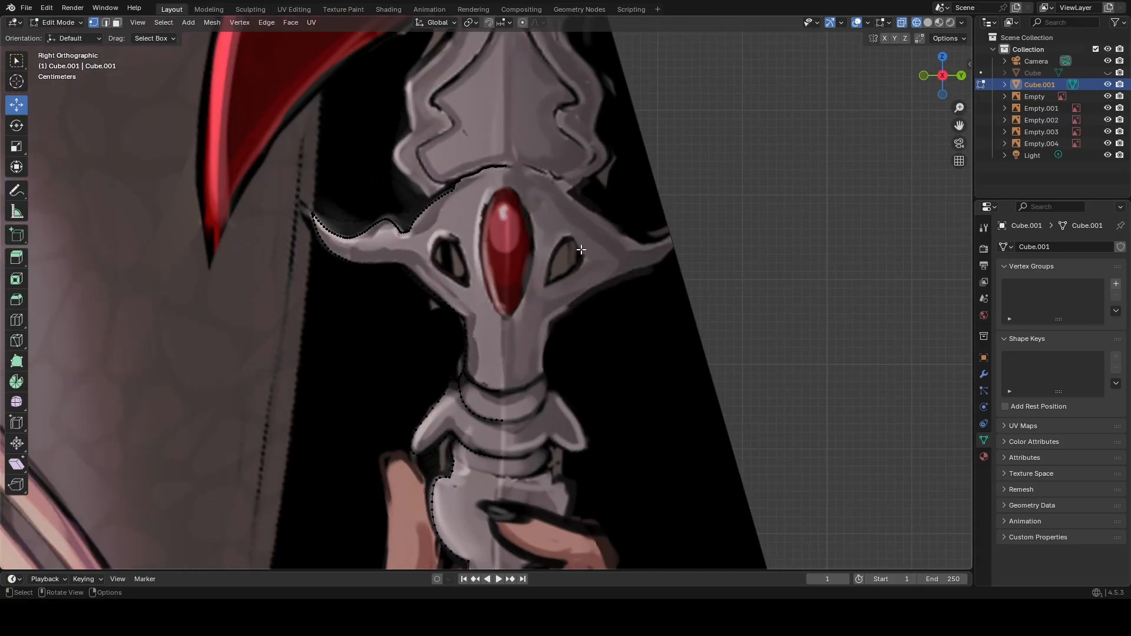
Try to extrude a chain of segments from the guard outline's step across to the dark inner line of the blade base.
scroll(497, 201, up, 3)
shift+middle_drag(497, 201, 544, 406)
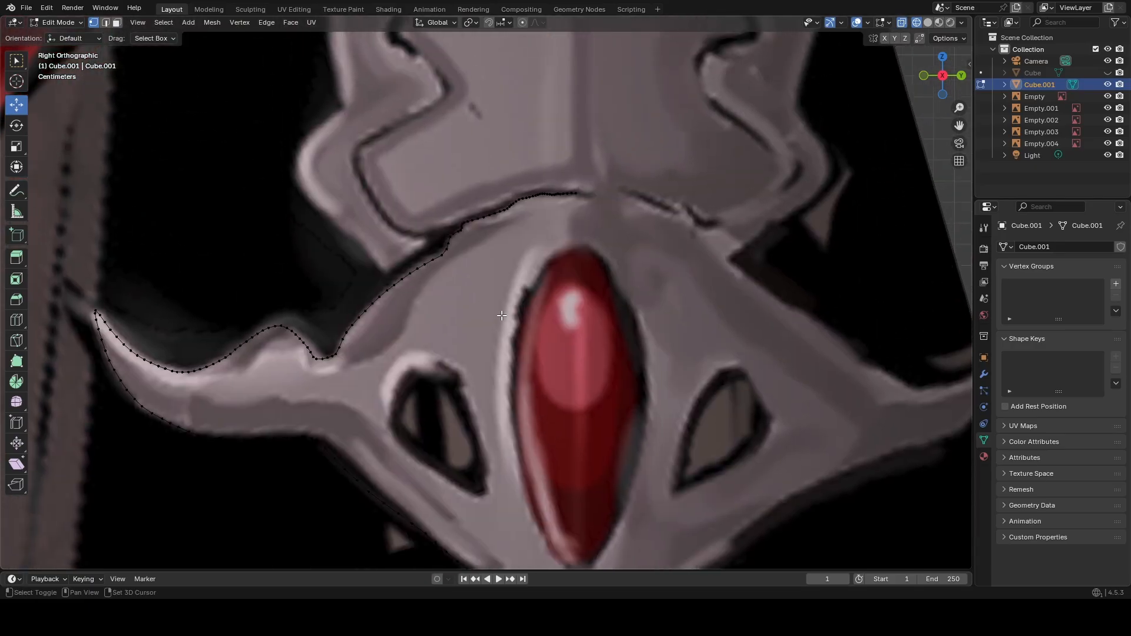
scroll(469, 248, up, 3)
shift+middle_drag(463, 237, 572, 356)
scroll(572, 356, up, 2)
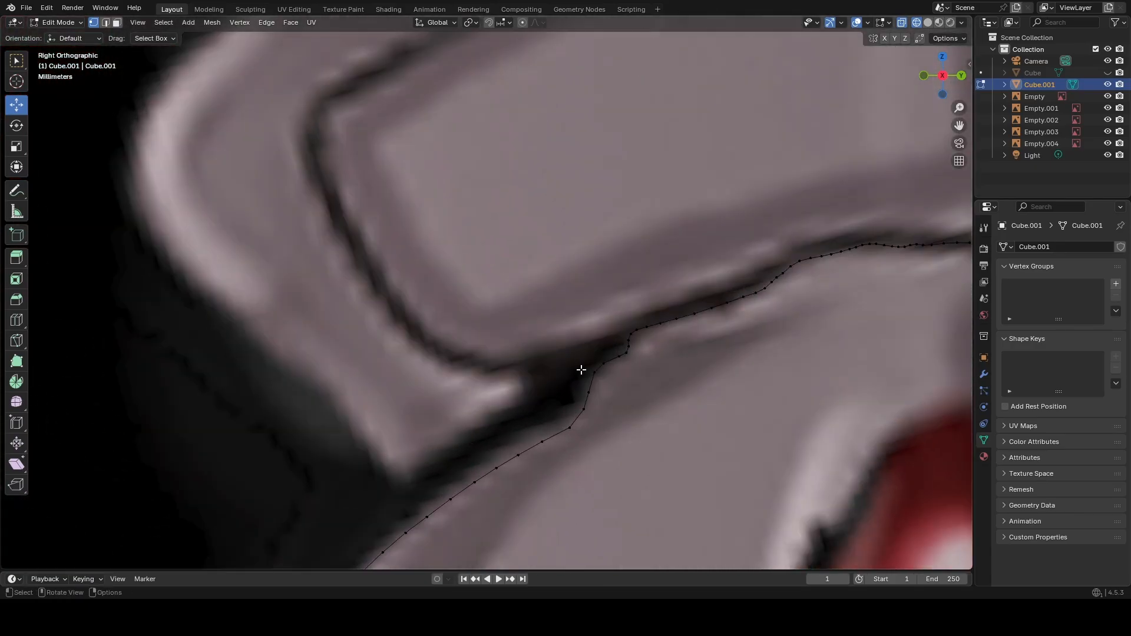
click(601, 403)
key(e)
click(551, 397)
key(g)
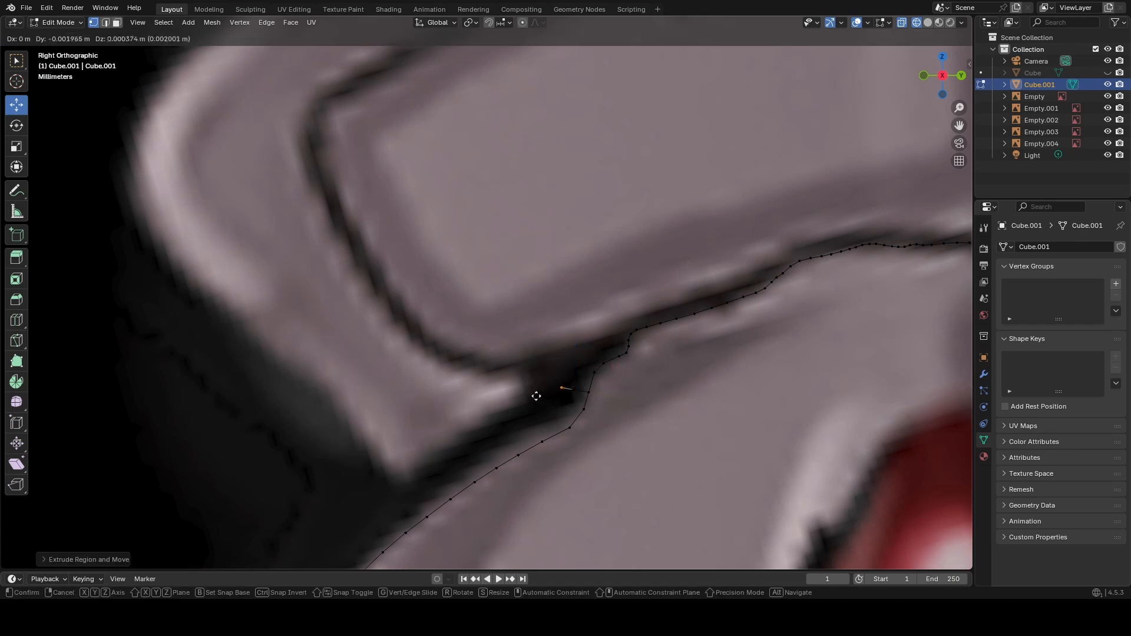
click(511, 384)
key(e)
click(429, 370)
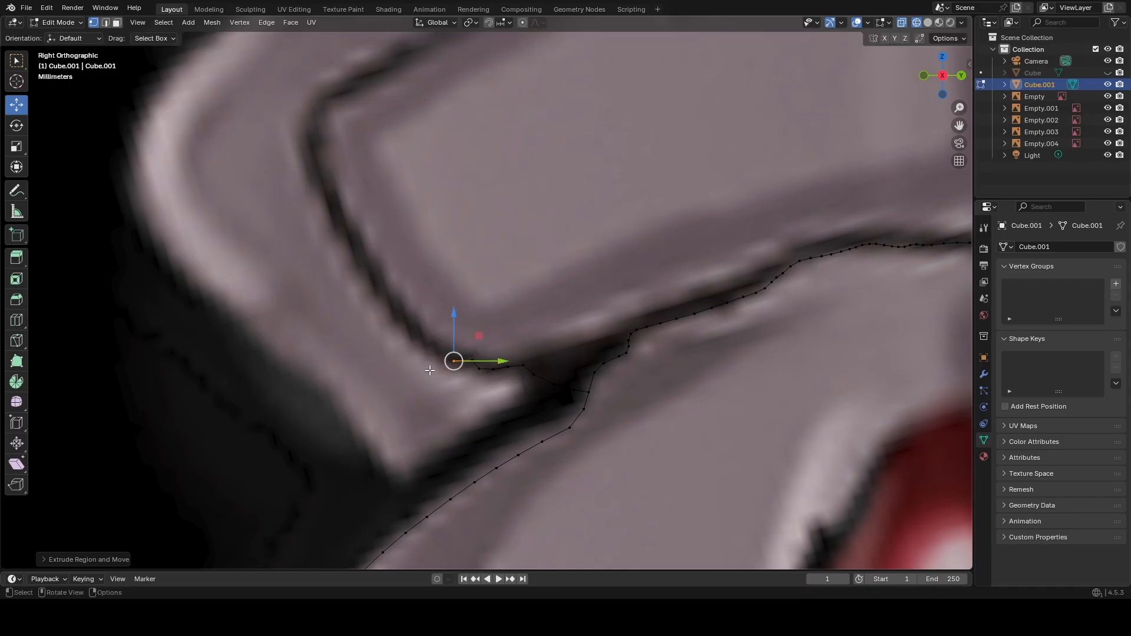
Undo the segments extruded along the blade base's dark inner line.
scroll(429, 370, down, 5)
scroll(475, 306, up, 4)
key(ctrl+z)
key(ctrl+z)
key(ctrl+z)
key(ctrl+z)
key(ctrl+z)
key(ctrl+z)
key(ctrl+z)
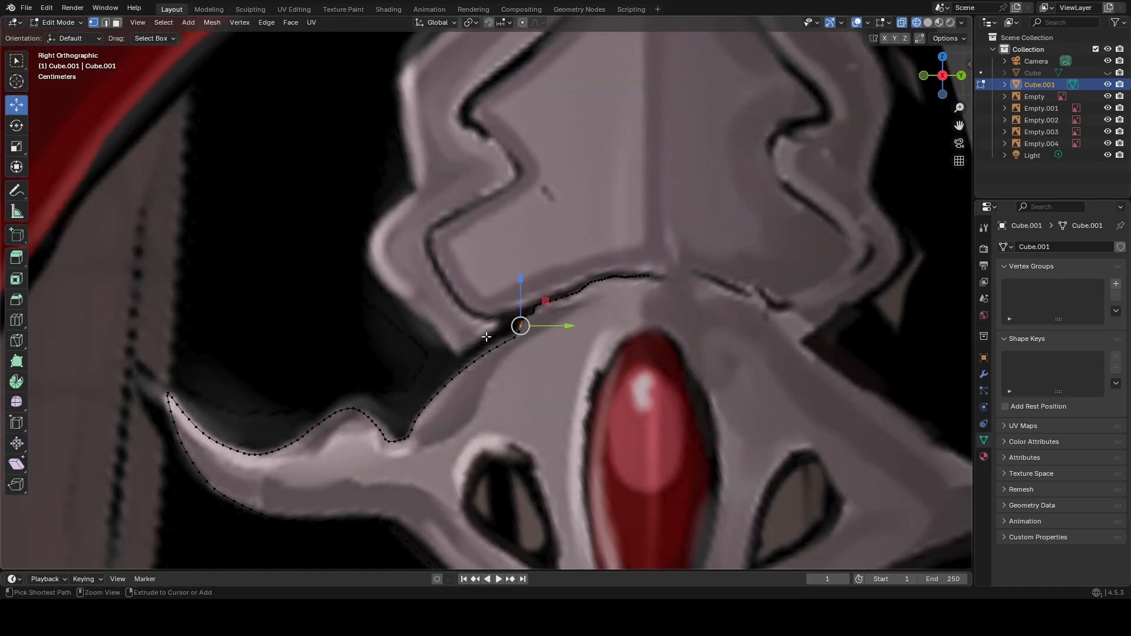
Extrude a branch of short segments from the guard outline below the blade base's lower corner up to its outer edge.
scroll(479, 343, down, 1)
scroll(466, 360, up, 2)
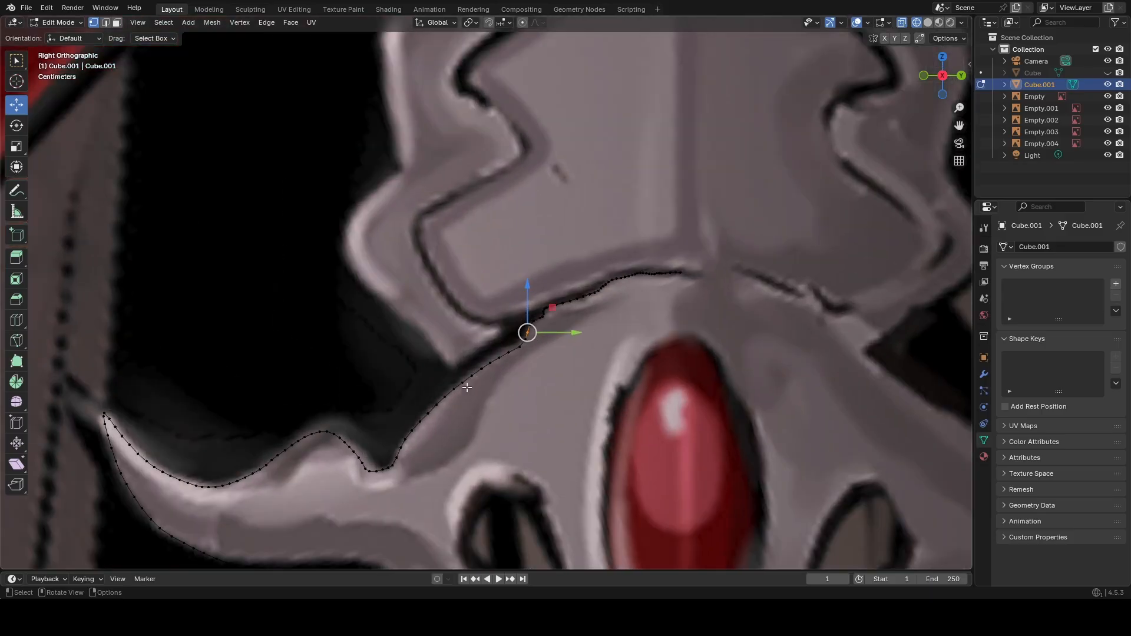
scroll(472, 392, up, 2)
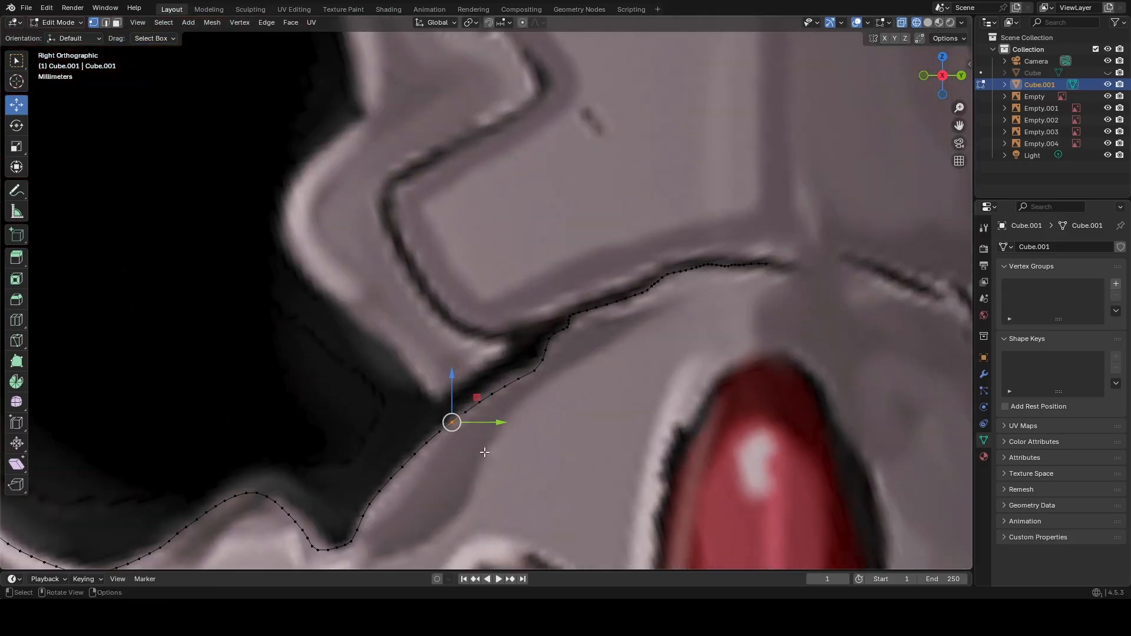
key(g)
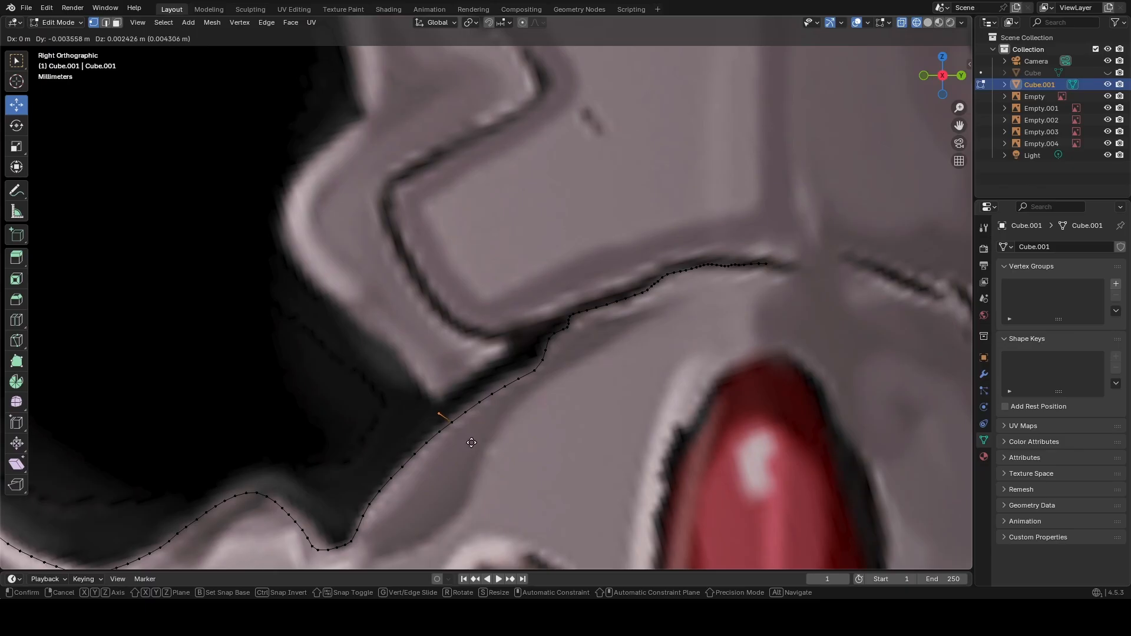
click(463, 435)
key(e)
click(457, 425)
key(e)
click(452, 413)
key(e)
click(449, 405)
Extrude three more segments from the branch's end up along the blade base's outer silhouette.
key(e)
click(439, 391)
key(e)
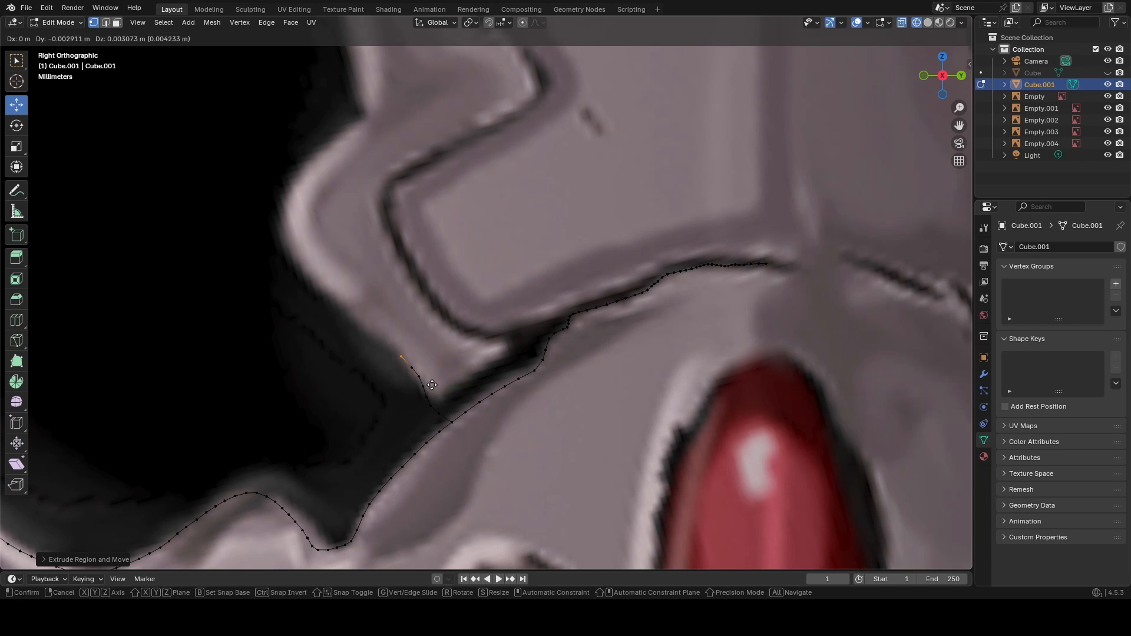
click(432, 385)
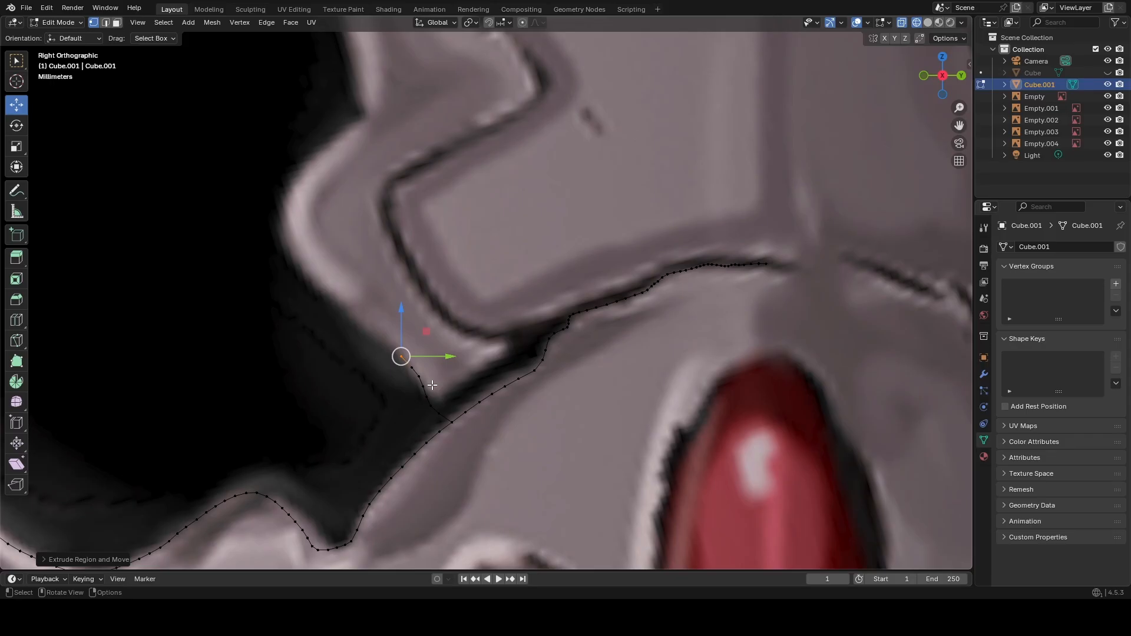
click(501, 415)
key(e)
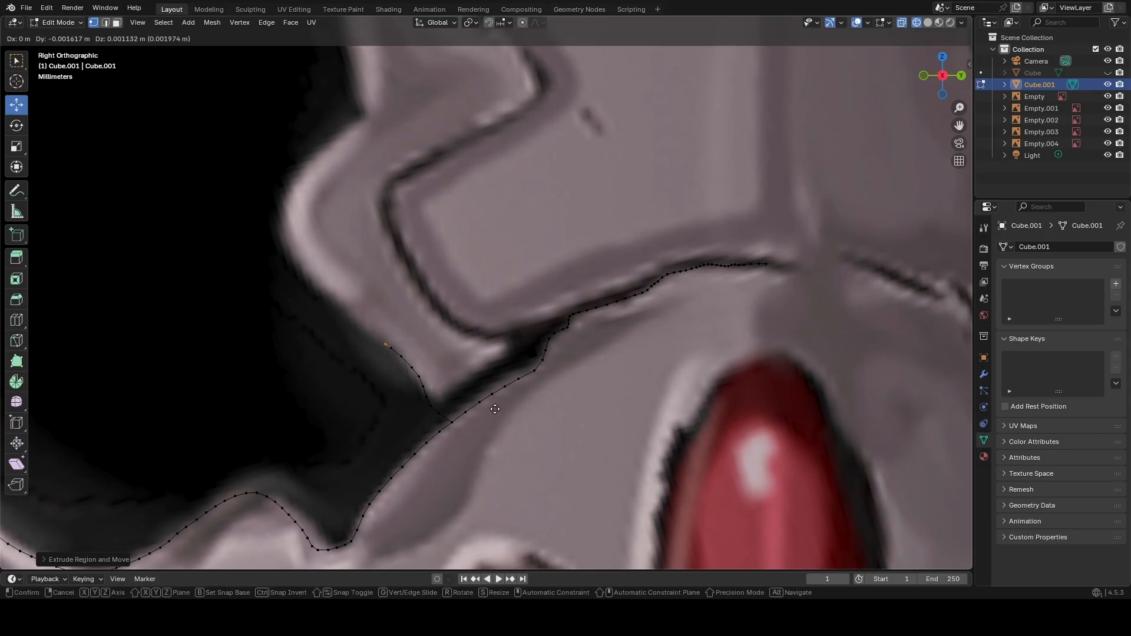
click(491, 407)
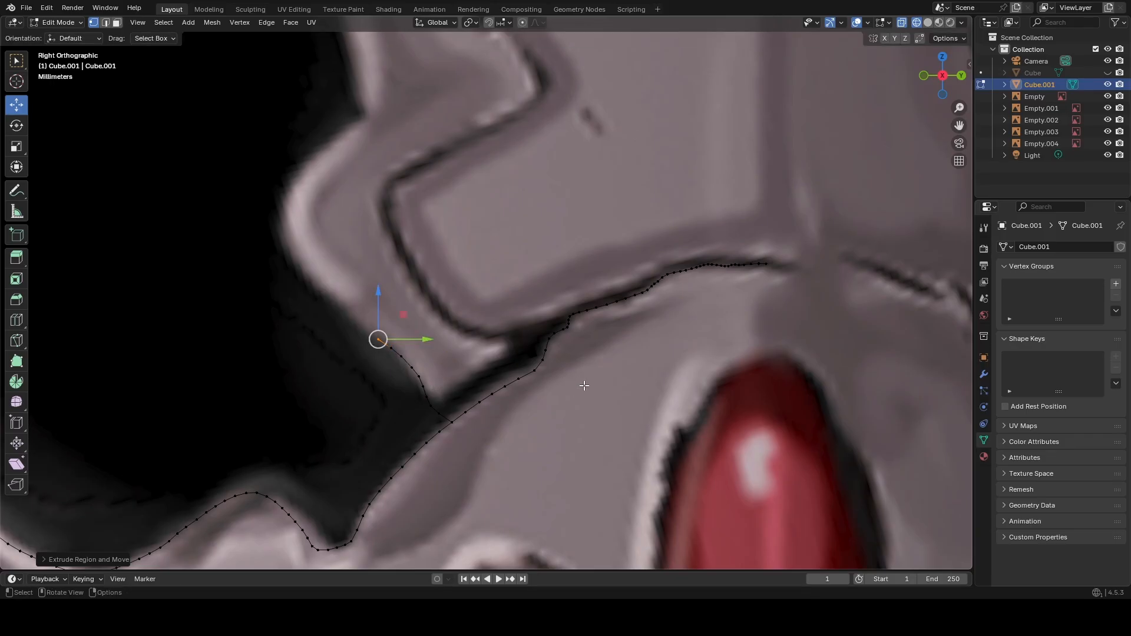
scroll(584, 385, down, 1)
scroll(585, 394, up, 1)
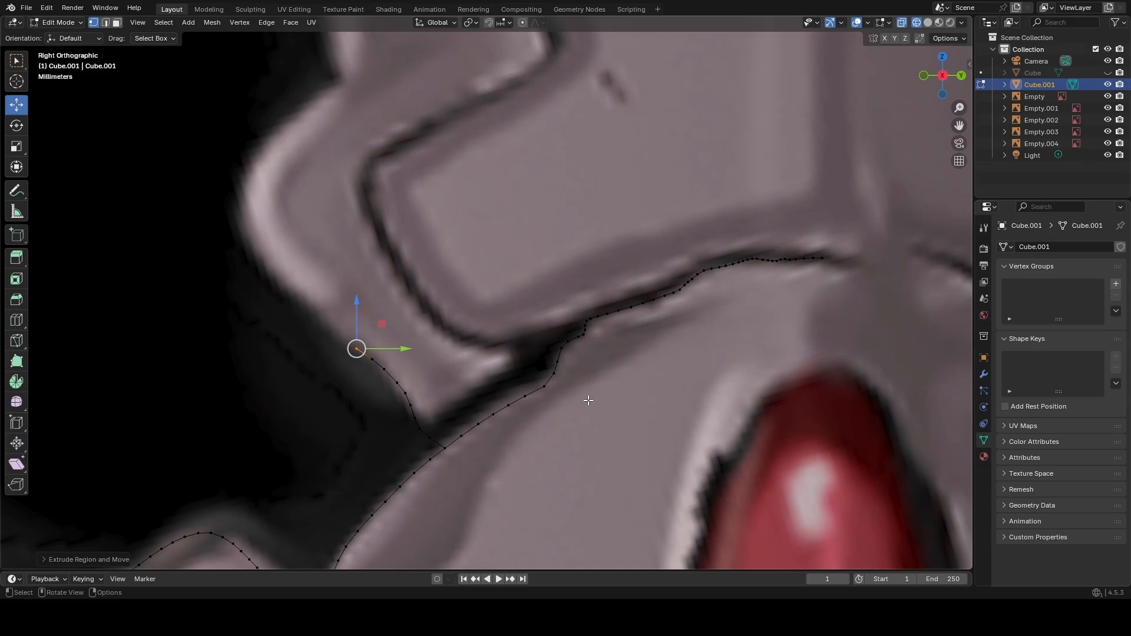
scroll(395, 270, up, 2)
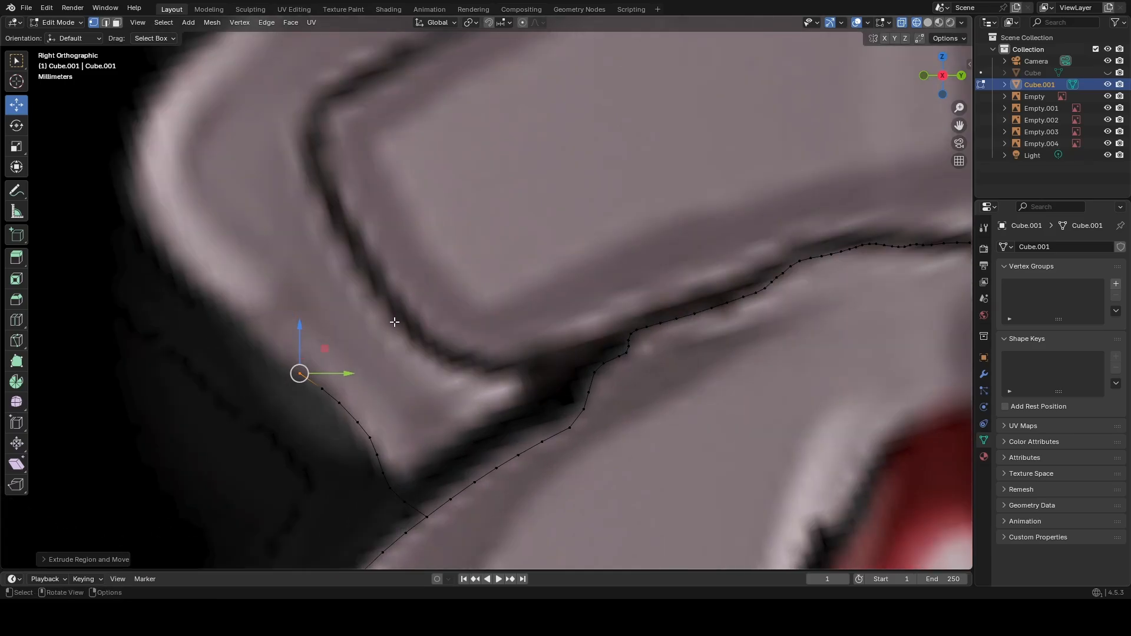
Extrude a chain of short segments from the branch's end up the lower side of the blade base's rounded bulge to its outermost point.
shift+middle_drag(383, 328, 578, 346)
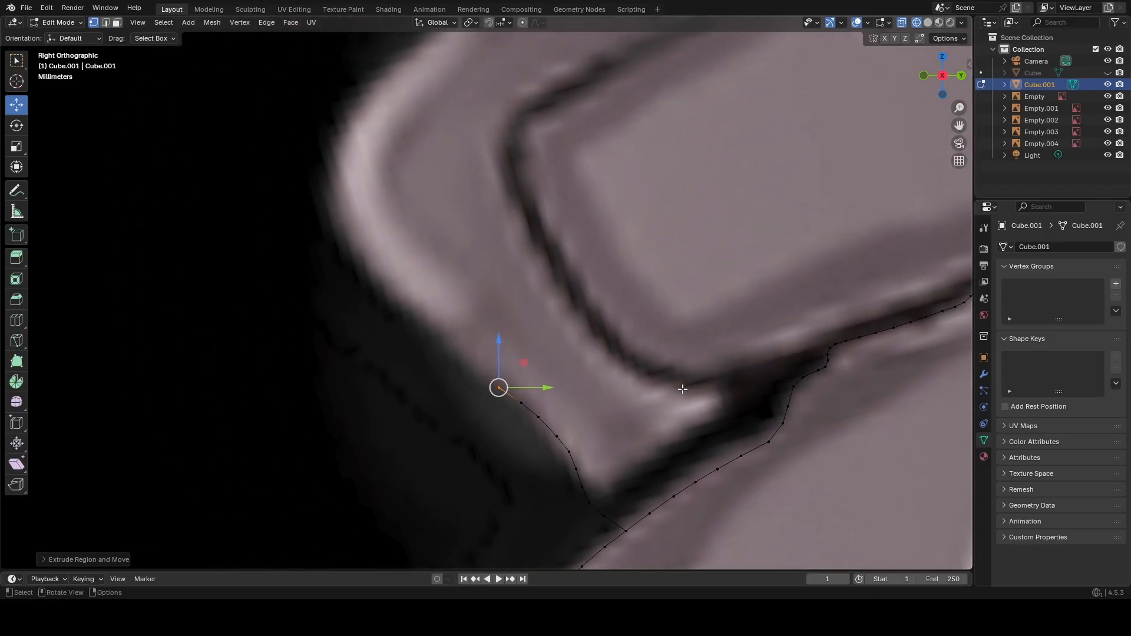
key(g)
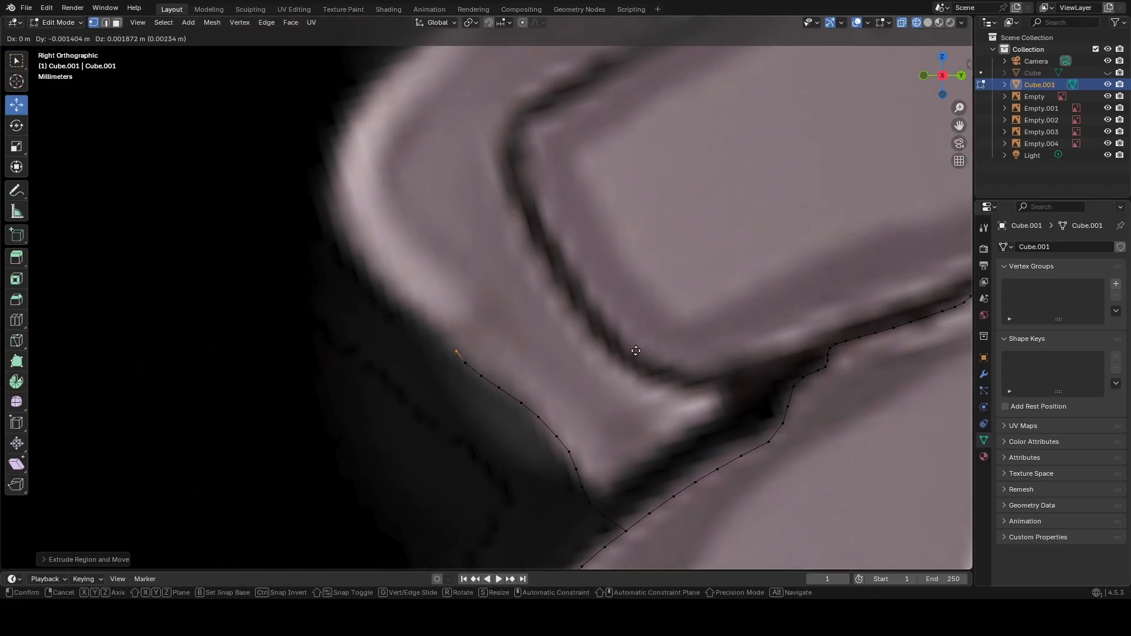
click(620, 336)
key(g)
click(606, 325)
key(e)
shift+middle_drag(553, 279, 619, 399)
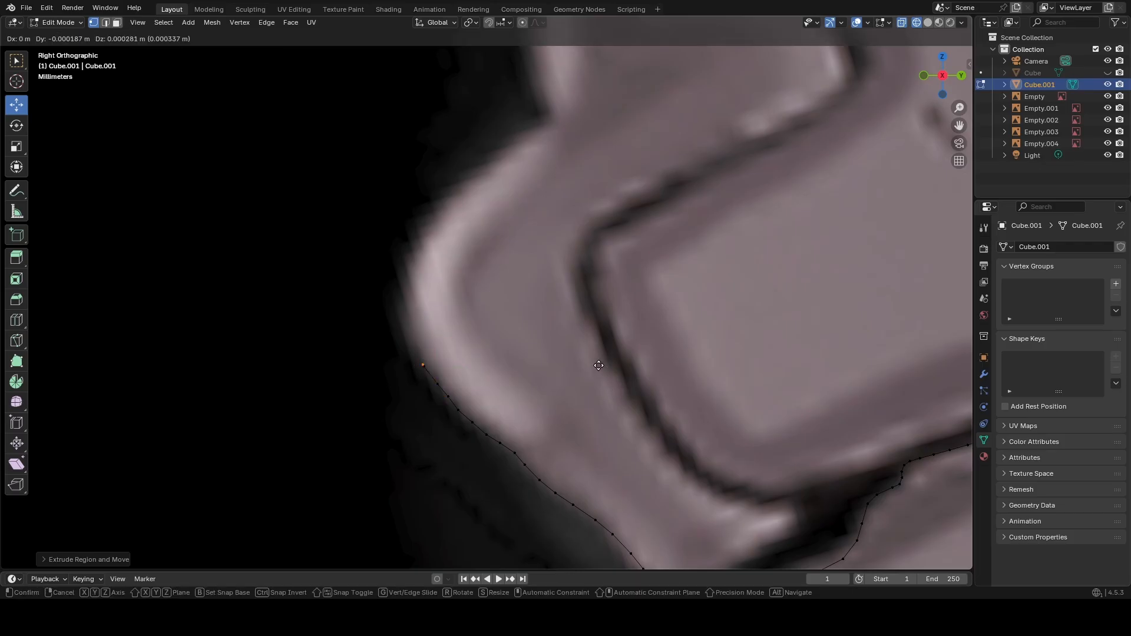
click(590, 348)
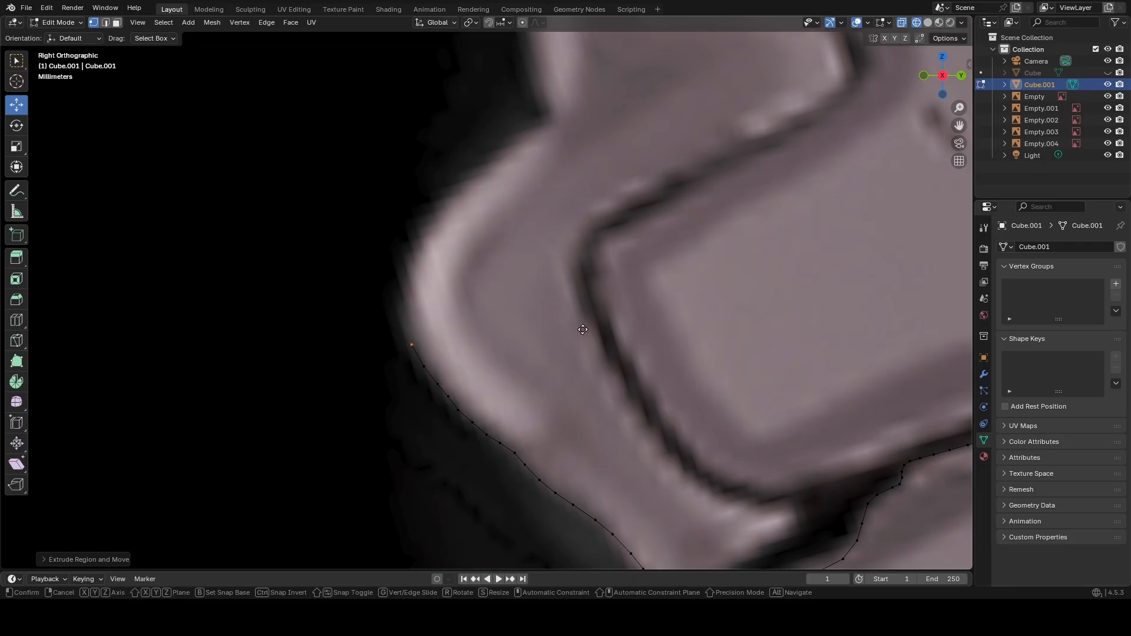
key(e)
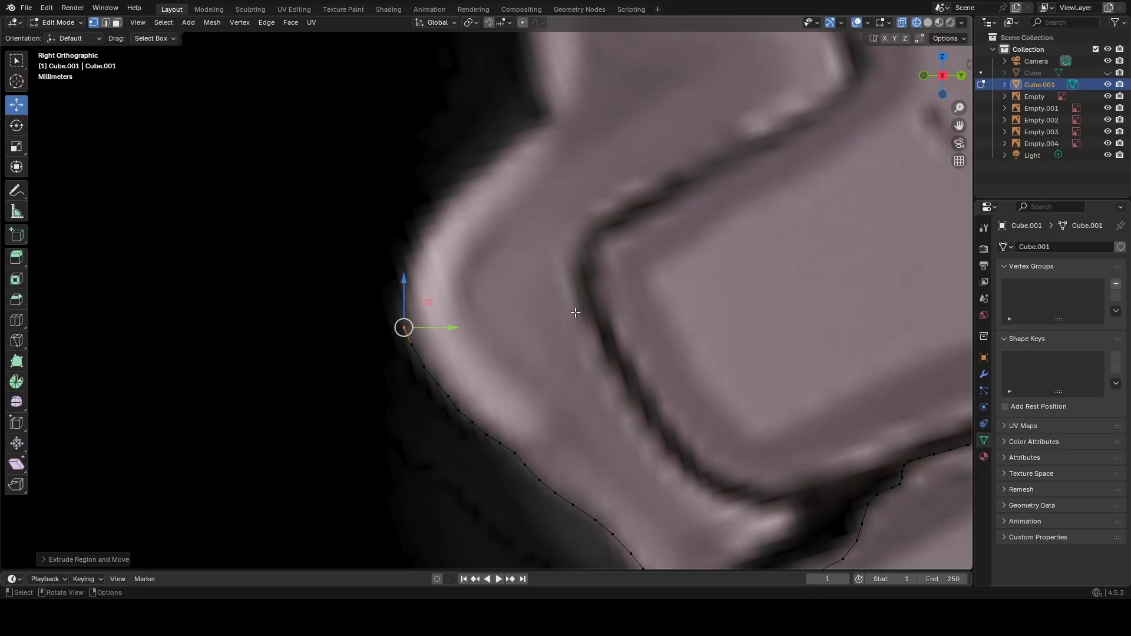
click(566, 280)
key(e)
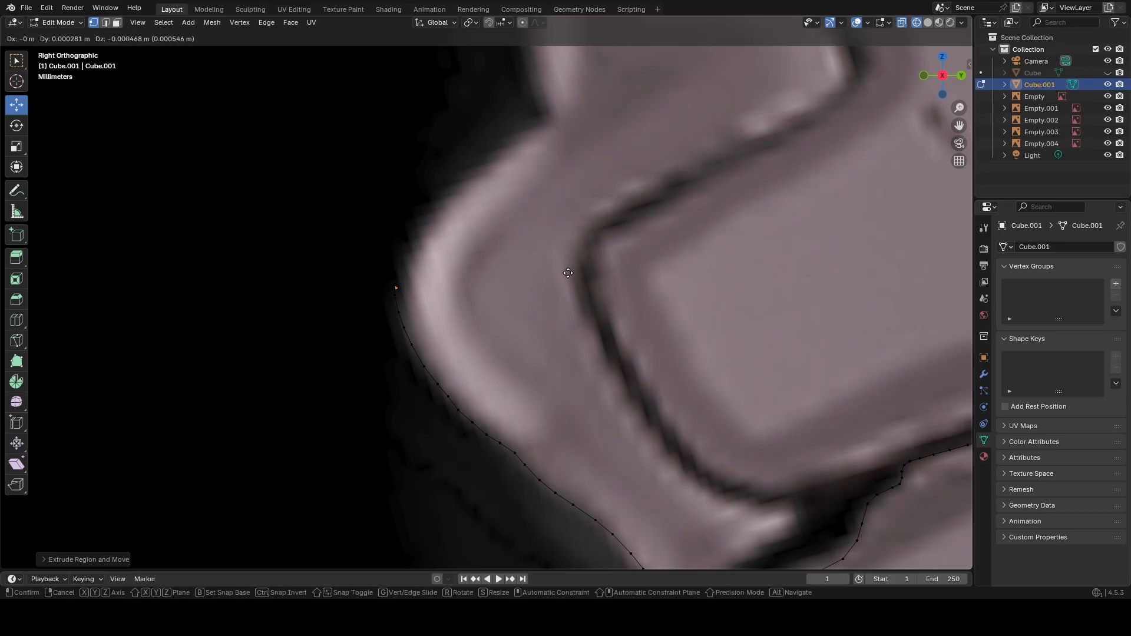
click(571, 271)
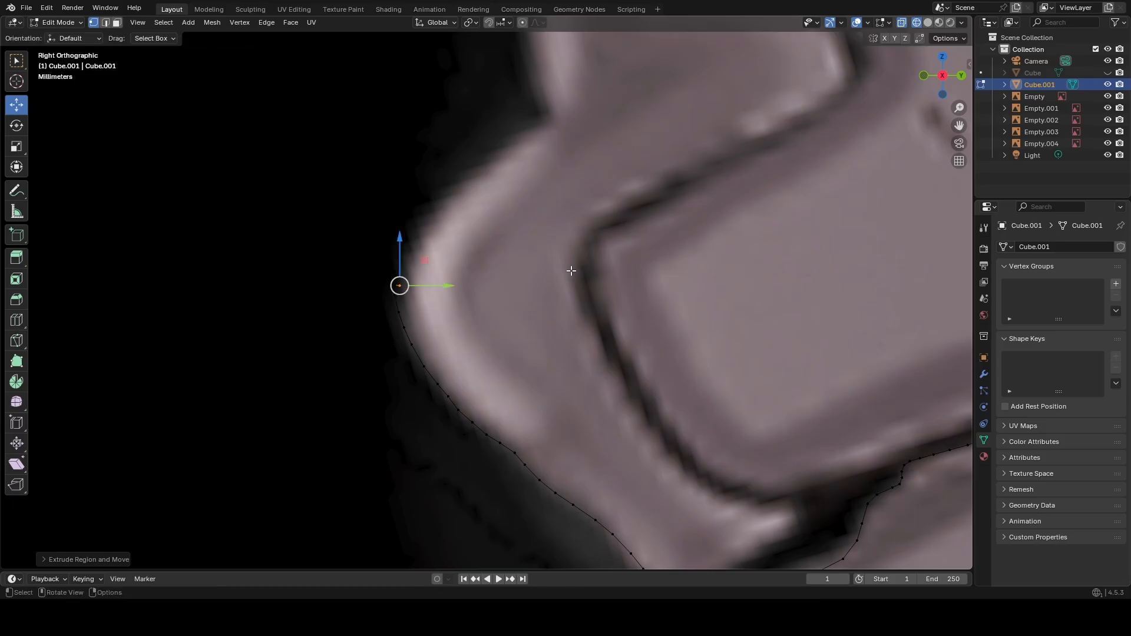
key(ctrl+z)
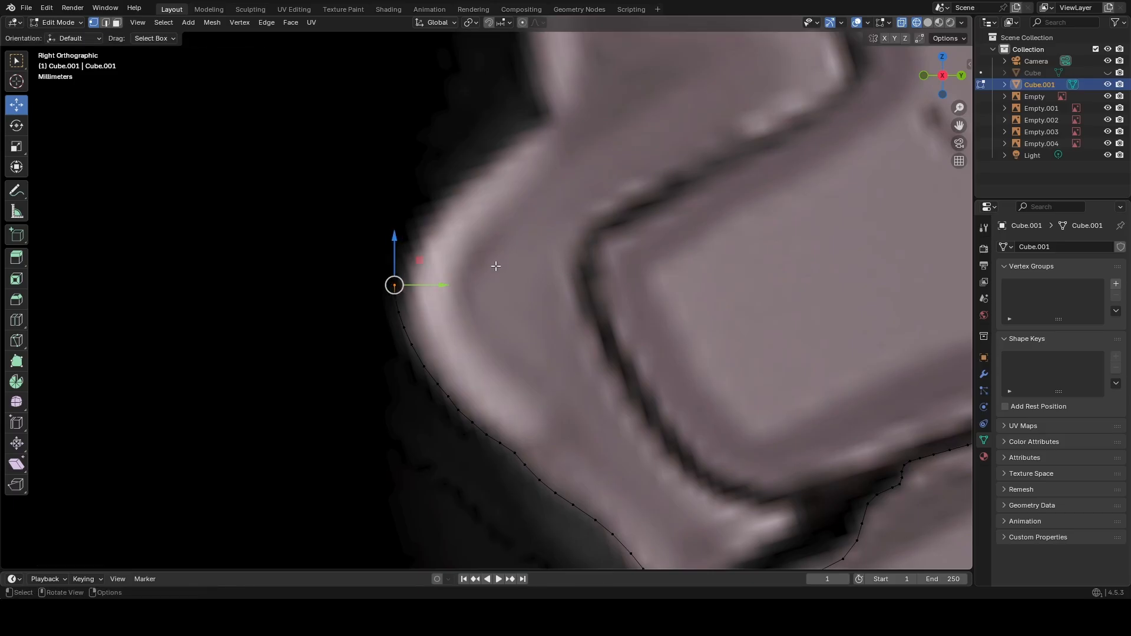
Extrude three more segments around the bulge's outermost point onto its upper side.
scroll(505, 292, down, 3)
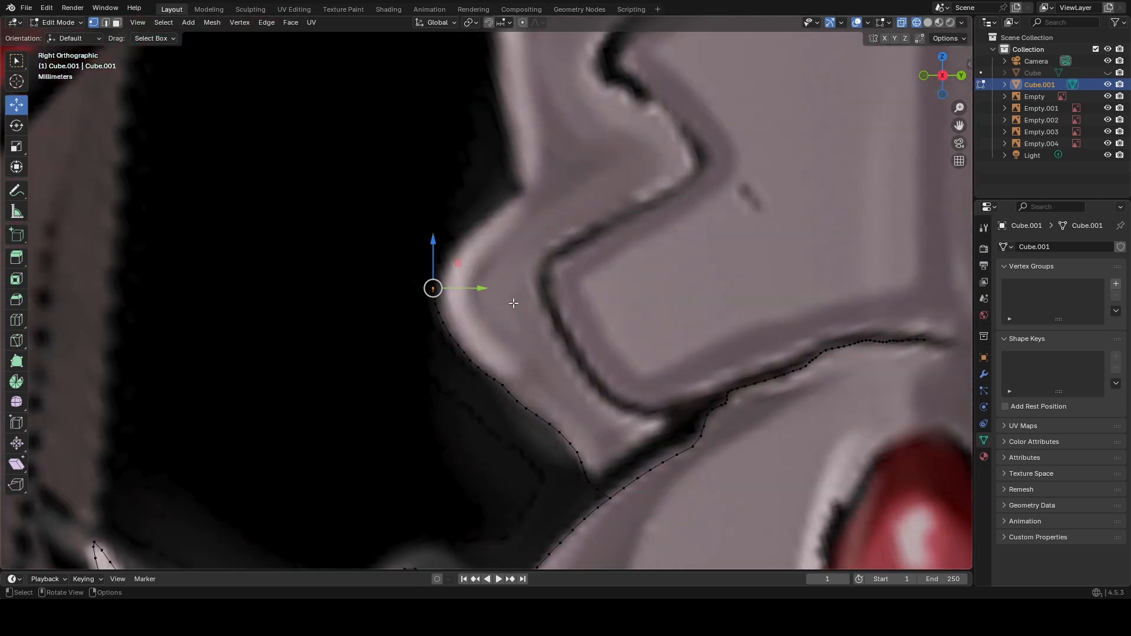
scroll(513, 304, up, 3)
key(e)
click(517, 288)
key(e)
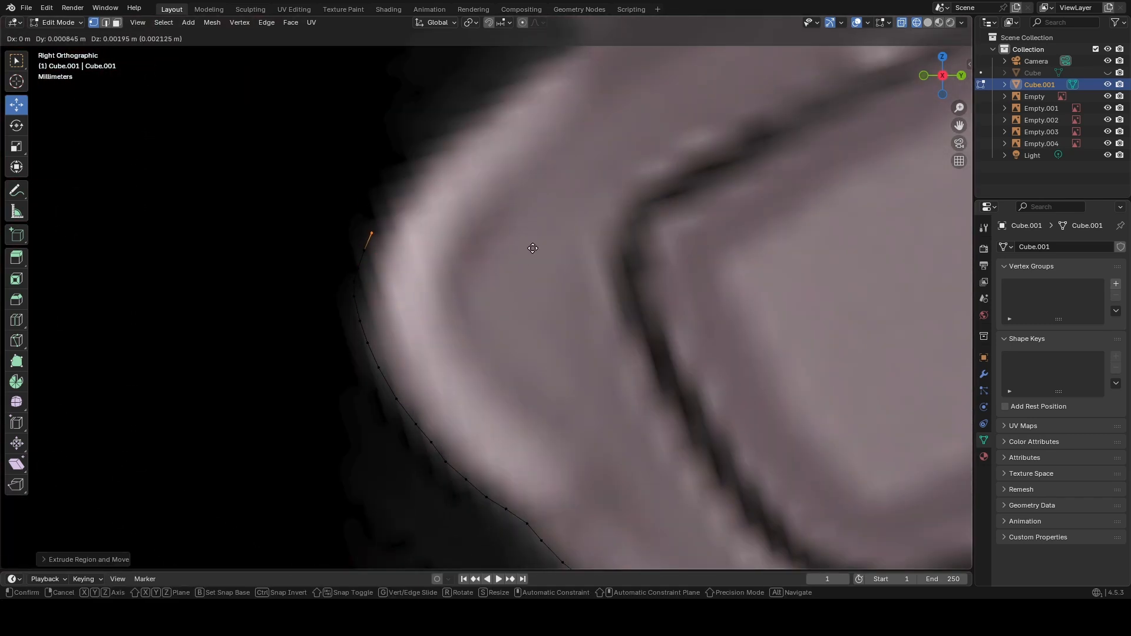
click(535, 248)
key(e)
click(556, 225)
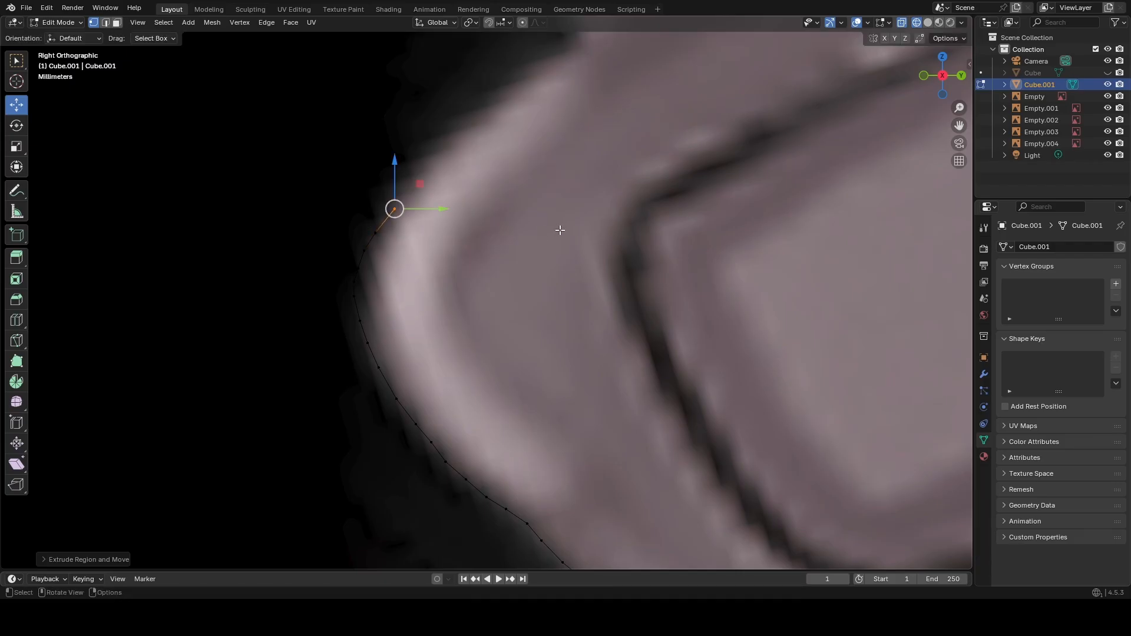
Nudge individual vertices along the bulge's lower side to smooth the traced curve.
scroll(567, 240, down, 3)
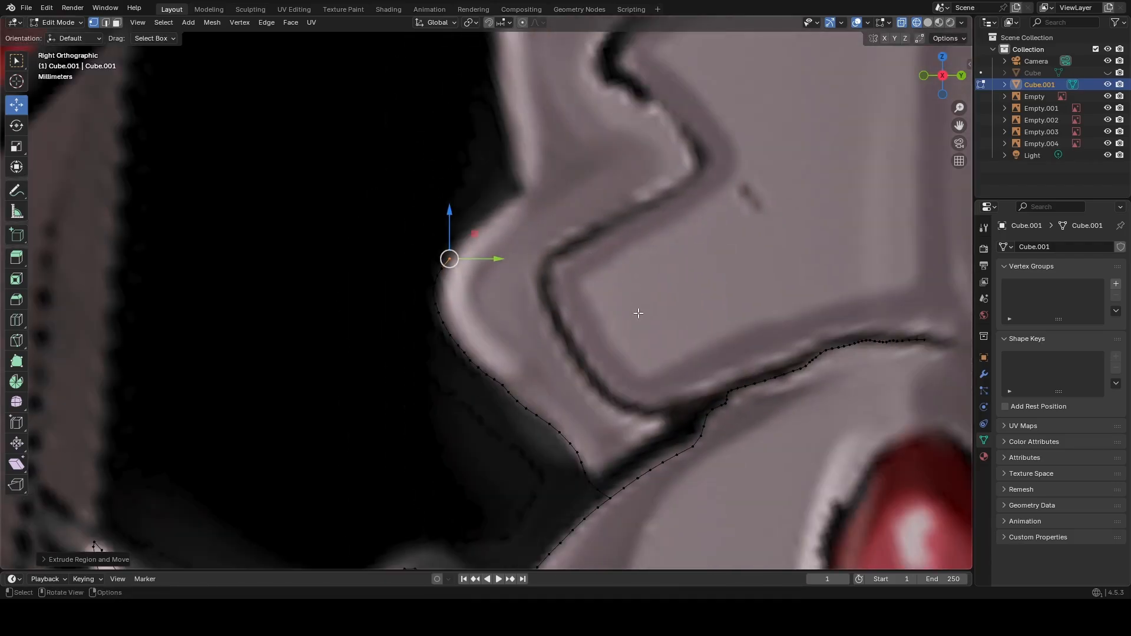
scroll(634, 312, up, 1)
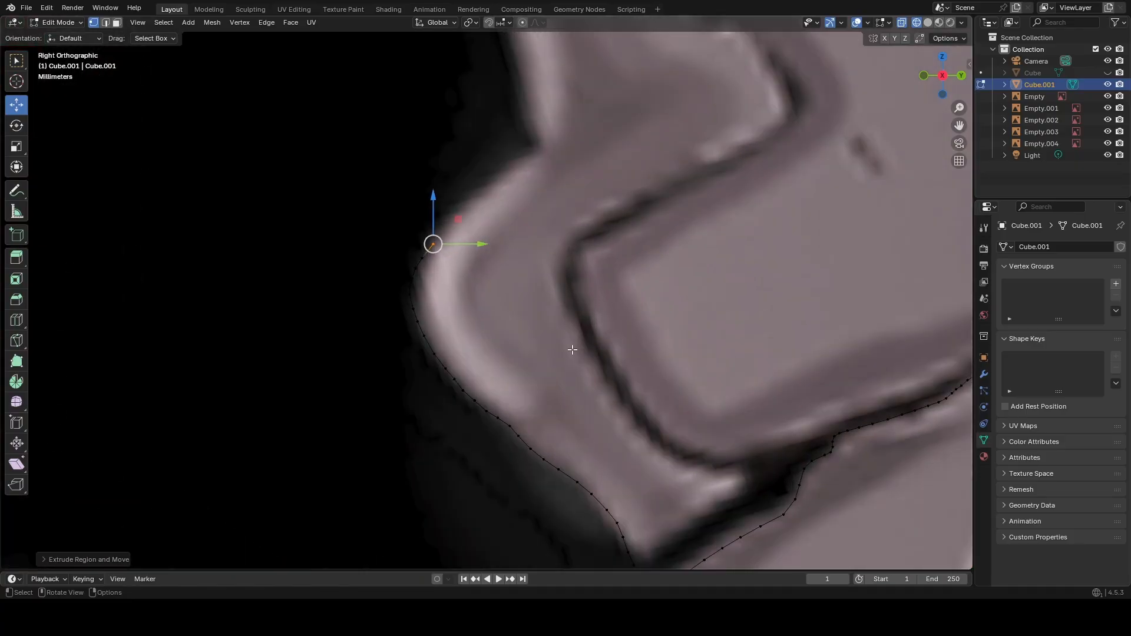
scroll(518, 423, up, 1)
key(b)
drag(517, 459, 551, 455)
click(502, 440)
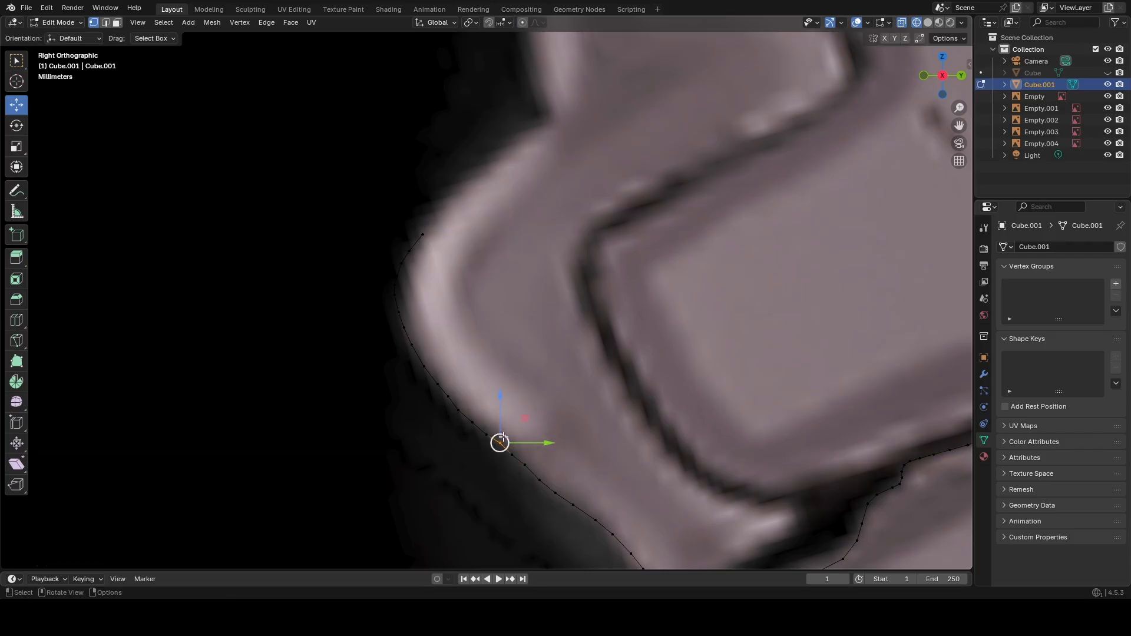
drag(500, 419, 501, 421)
click(583, 423)
scroll(584, 423, down, 2)
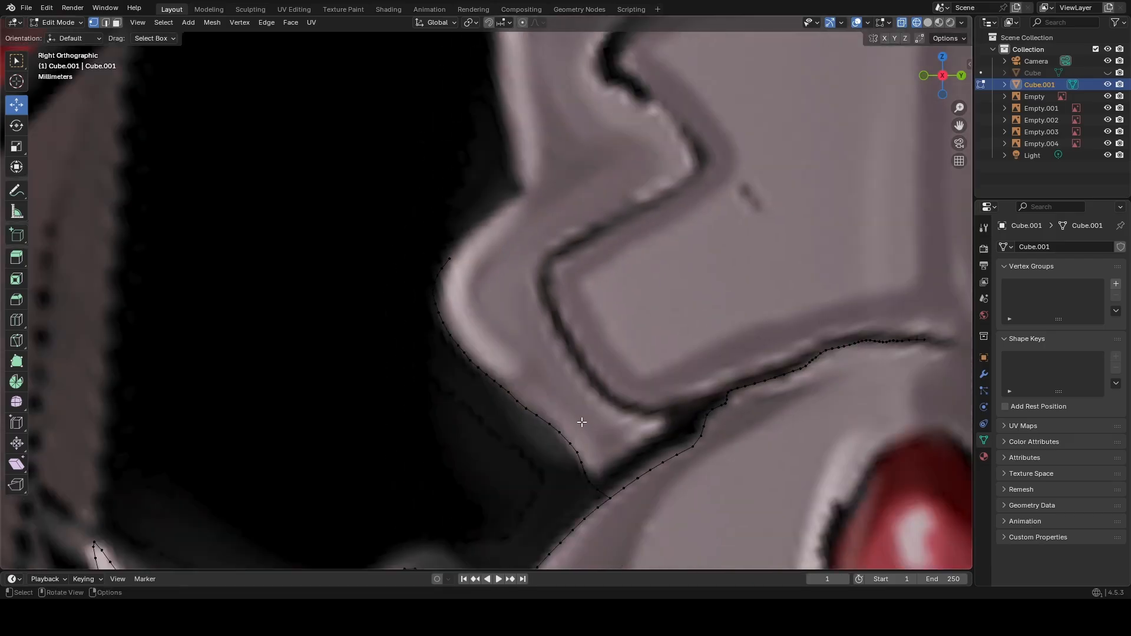
click(518, 400)
drag(518, 372, 520, 373)
click(603, 388)
drag(532, 414, 565, 410)
click(658, 361)
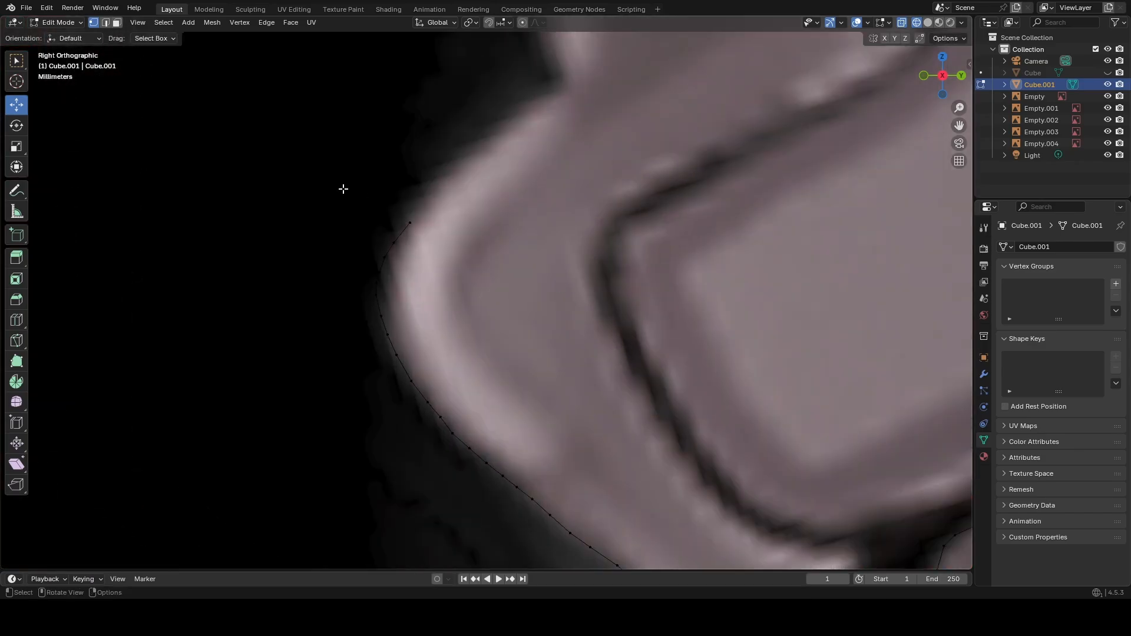
Extrude a chain of short segments from the outline's end along the bulge's upper edge to the notch in the silhouette.
drag(394, 211, 426, 232)
shift+middle_drag(491, 253, 416, 383)
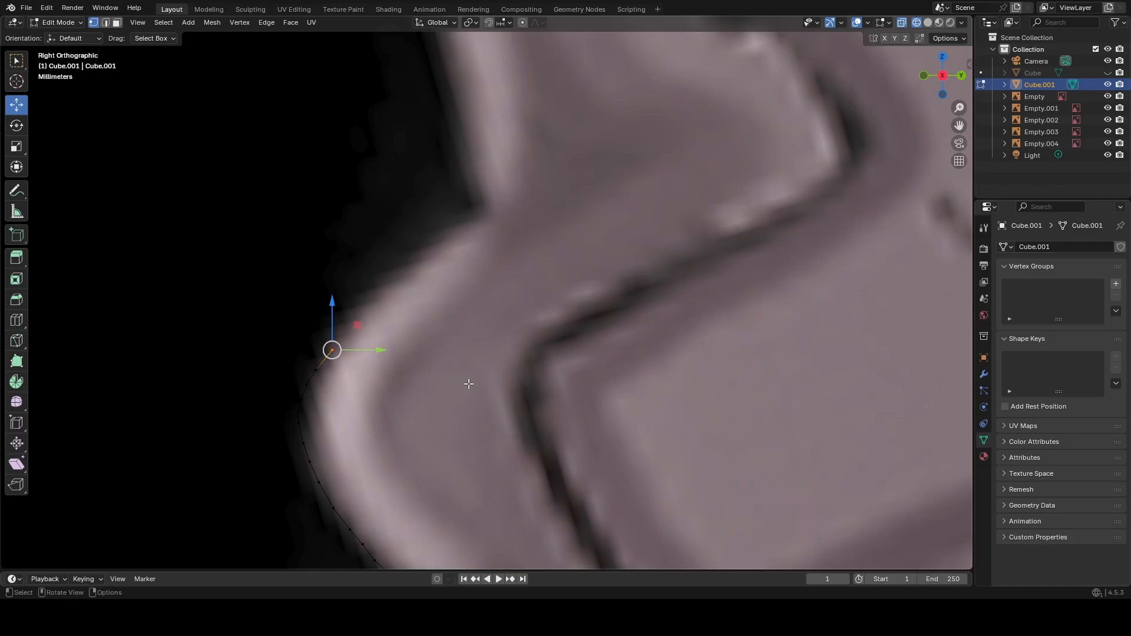
key(g)
click(481, 369)
key(e)
click(496, 355)
key(e)
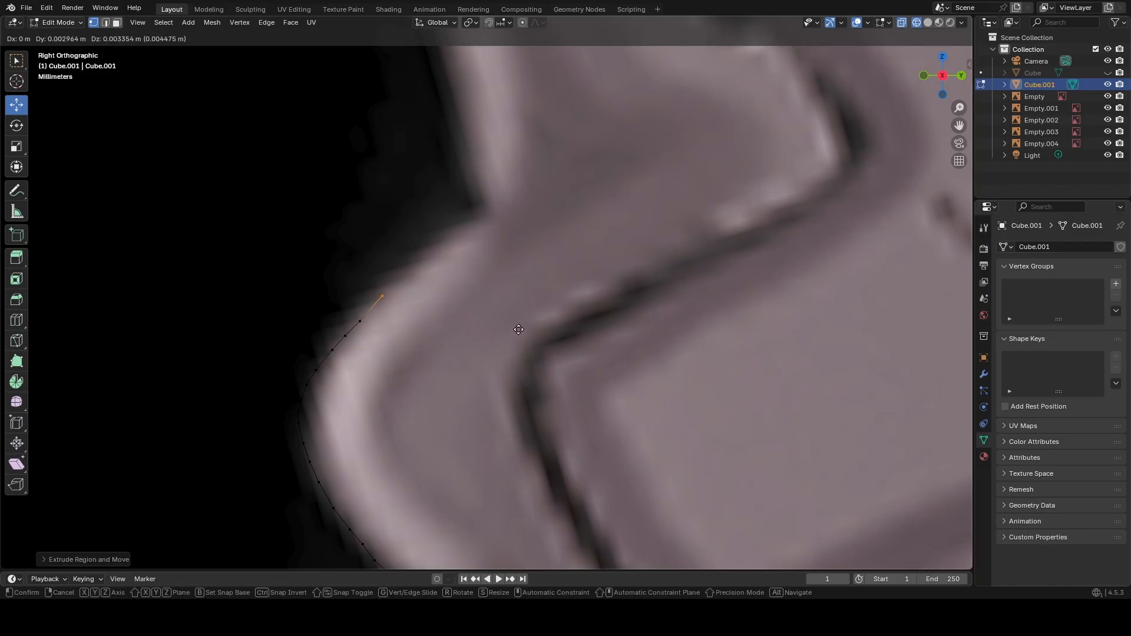
click(515, 336)
key(e)
click(533, 322)
key(e)
click(550, 307)
key(e)
click(568, 291)
key(e)
click(584, 277)
key(e)
click(596, 262)
key(e)
click(624, 242)
Nudge the vertices just before the notch so the traced line runs evenly into the corner.
scroll(632, 281, up, 1)
scroll(632, 281, down, 12)
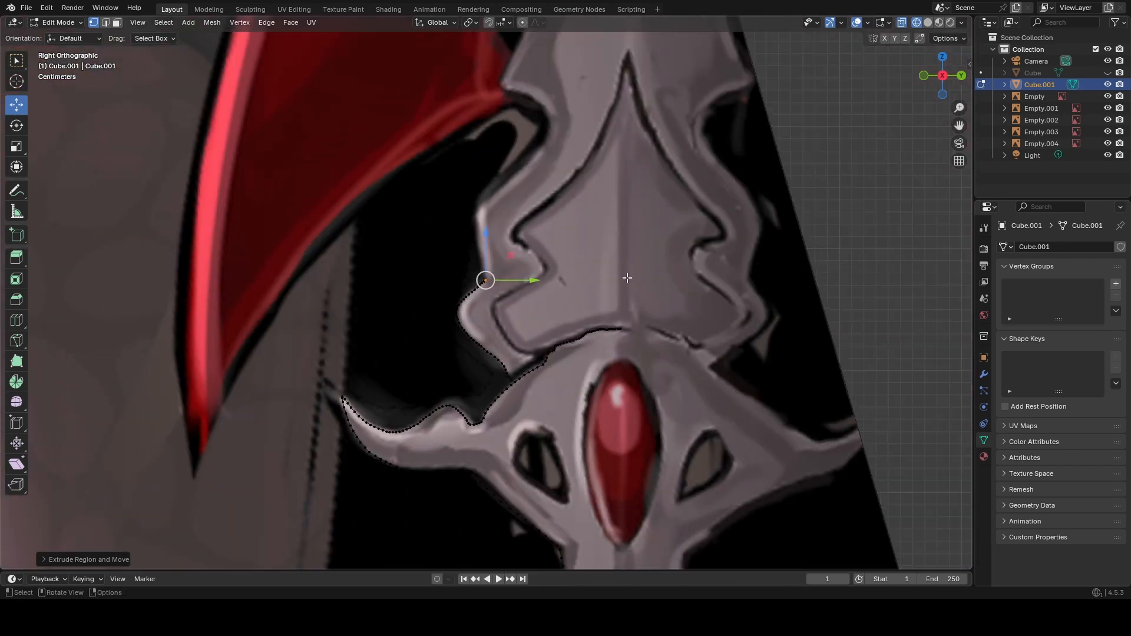
shift+middle_drag(603, 269, 580, 373)
scroll(580, 373, up, 4)
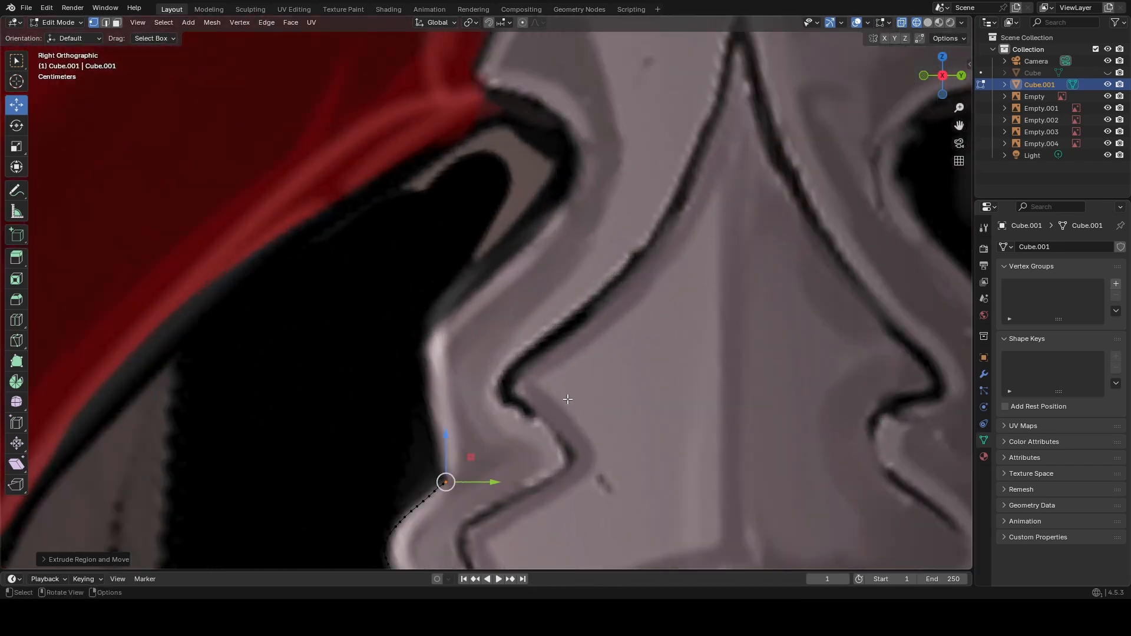
shift+middle_drag(567, 466, 569, 390)
scroll(569, 390, up, 3)
mouse_move(559, 445)
shift+middle_down()
mouse_move(581, 353)
mouse_move(606, 328)
shift+middle_up()
scroll(581, 359, up, 3)
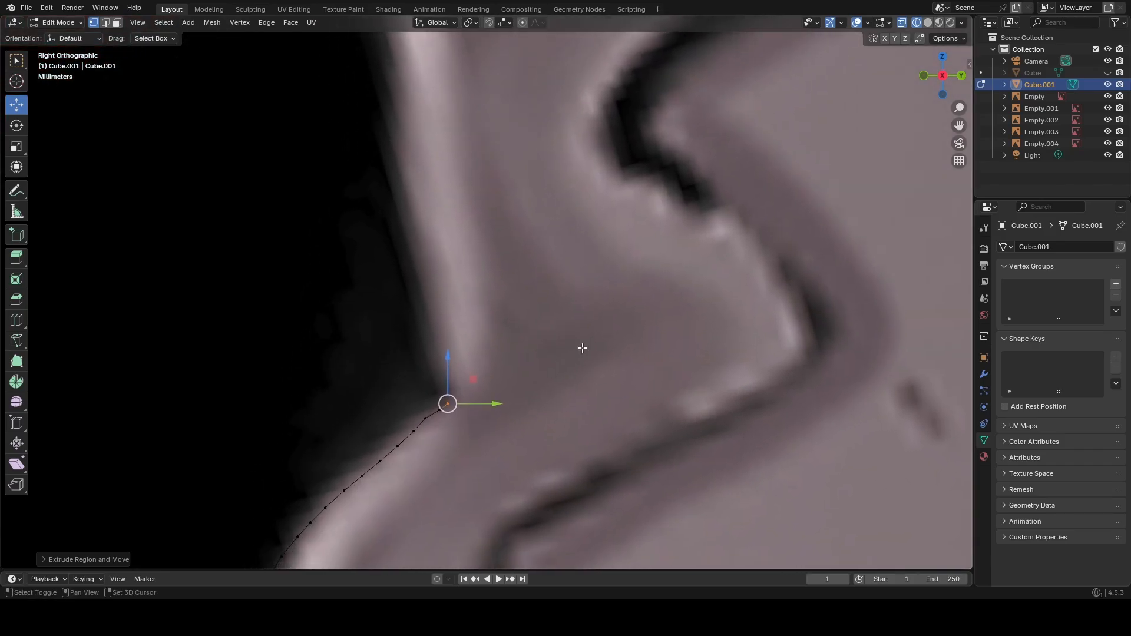
click(421, 419)
drag(470, 423, 472, 425)
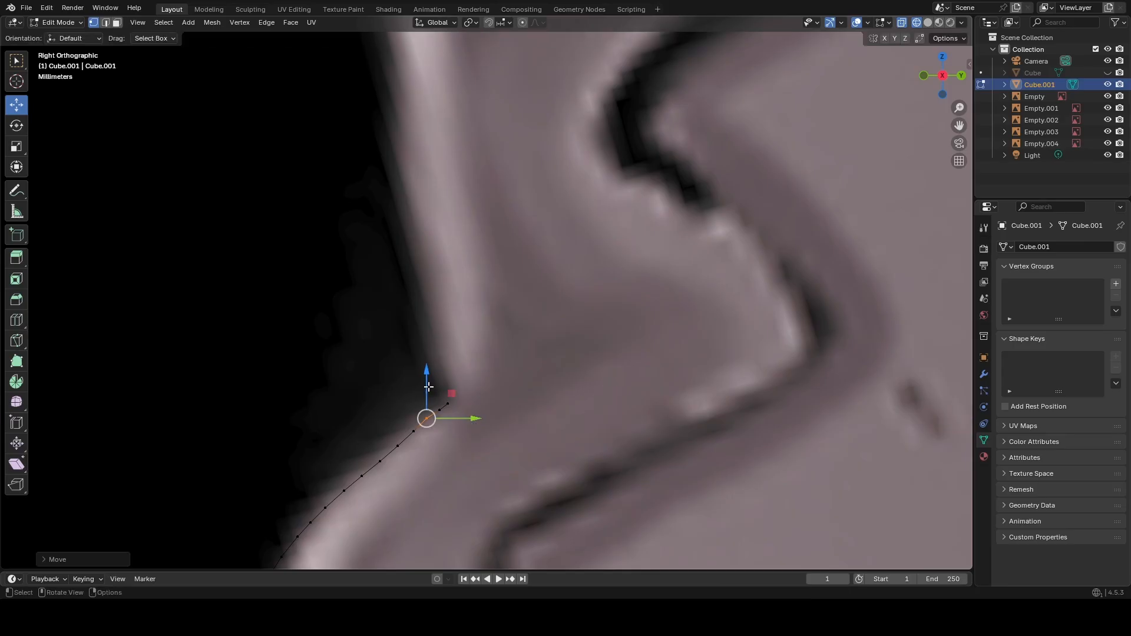
drag(426, 389, 426, 392)
click(559, 391)
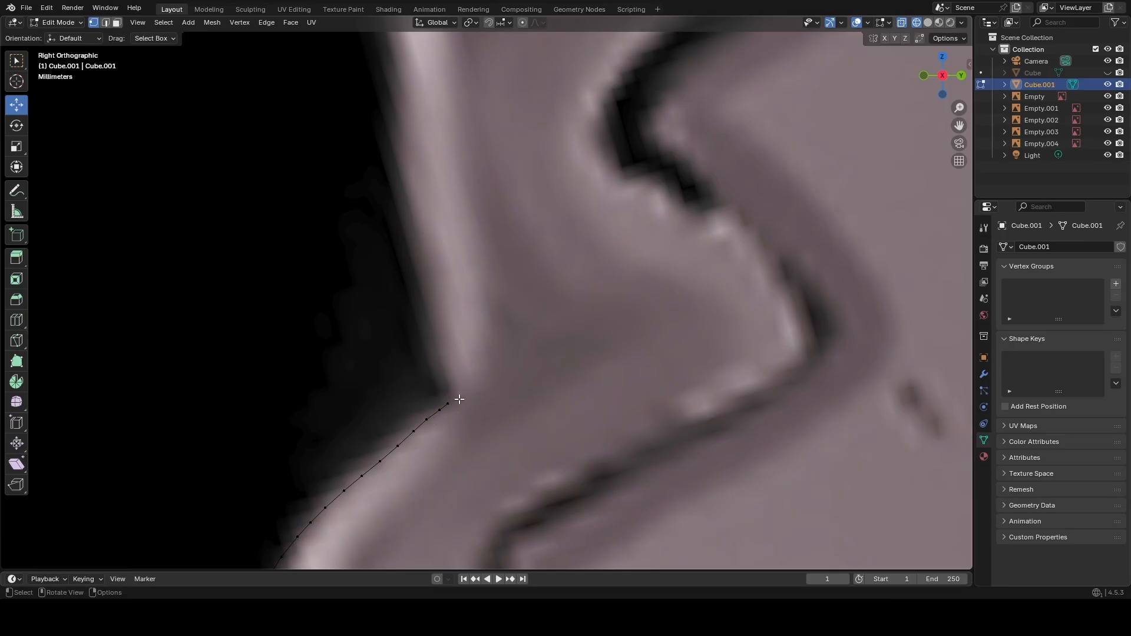
drag(460, 408, 443, 384)
scroll(537, 380, up, 3)
click(395, 469)
drag(400, 451, 431, 456)
click(468, 447)
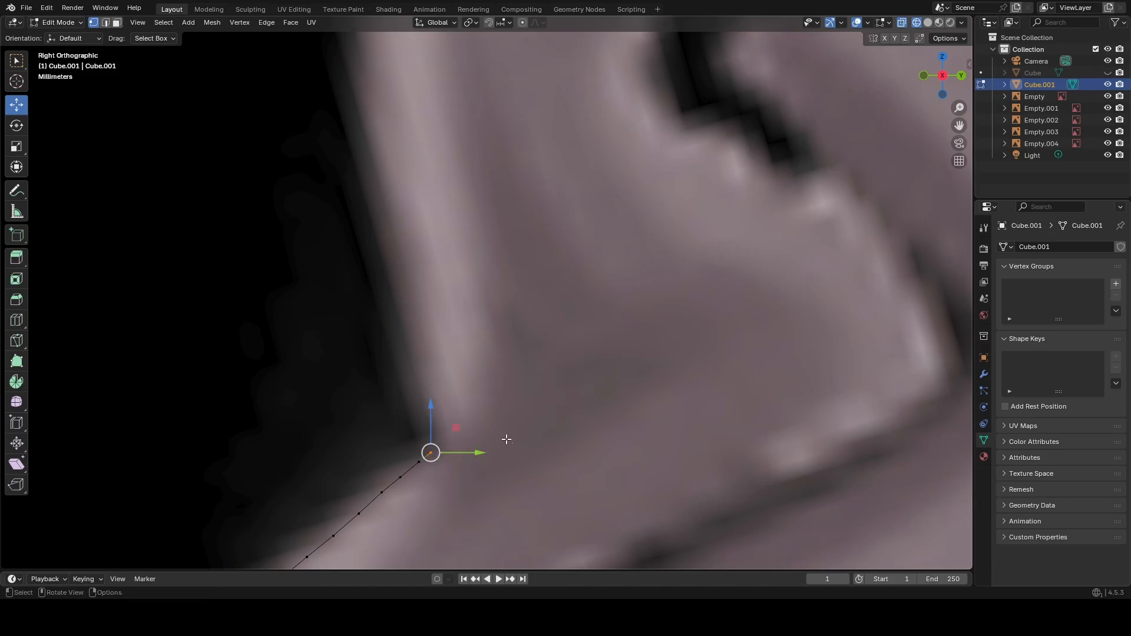
Extrude six short segments from the notch's corner vertex upward along the dark outer edge of the blade base.
key(g)
click(504, 428)
key(e)
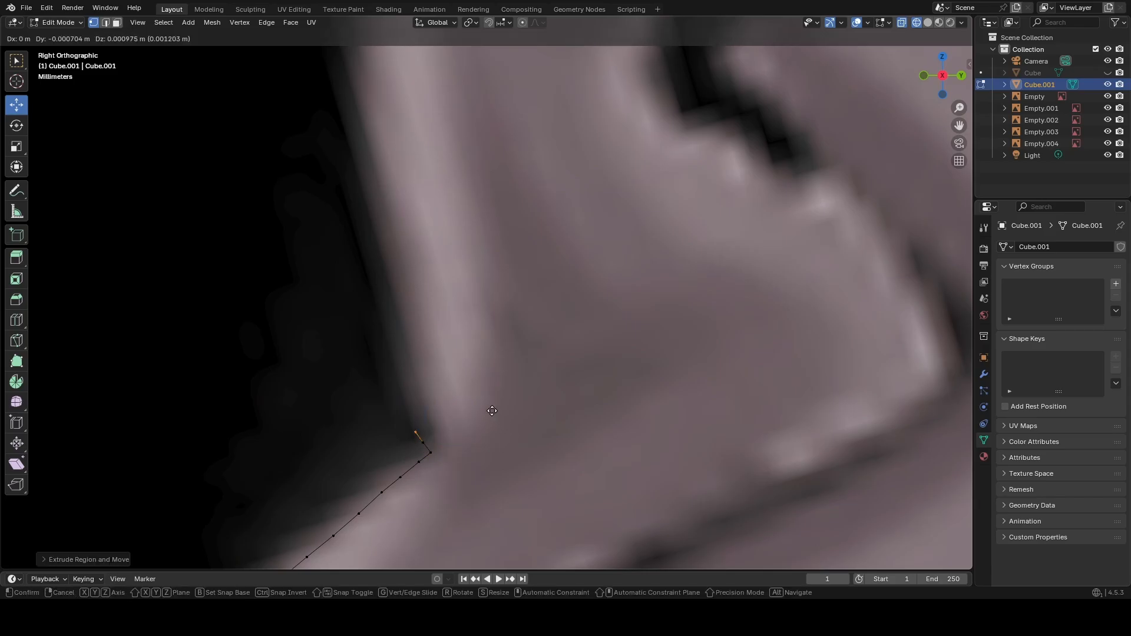
click(492, 411)
key(e)
click(486, 397)
key(e)
click(482, 383)
key(e)
click(478, 357)
key(e)
click(474, 345)
Extrude five more segments up the steep outer edge above the notch.
shift+middle_drag(471, 318, 587, 446)
key(e)
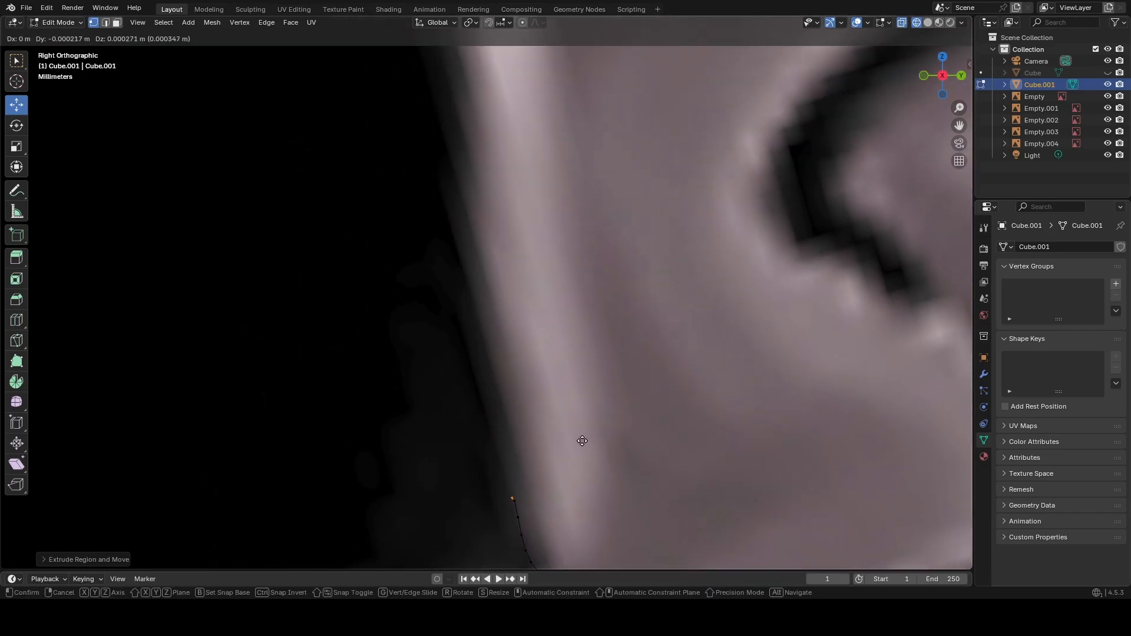
click(578, 429)
key(e)
click(569, 366)
key(e)
click(566, 349)
key(e)
click(566, 333)
key(e)
click(564, 311)
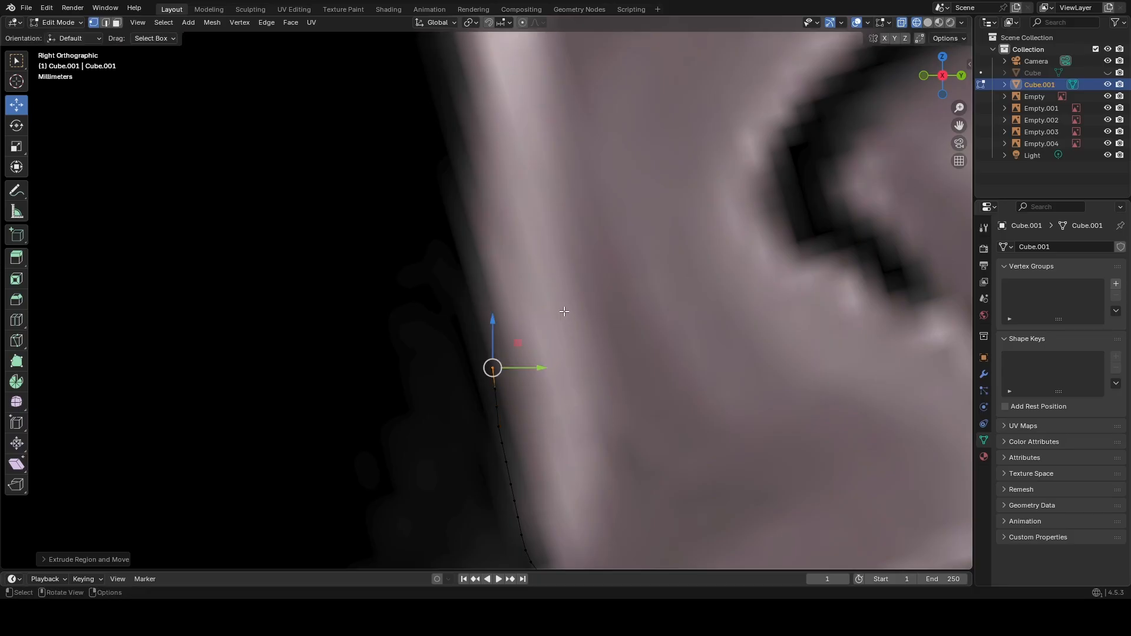
Extrude several more short segments from the line's end up the steep dark outer edge of the blade base.
scroll(568, 354, down, 6)
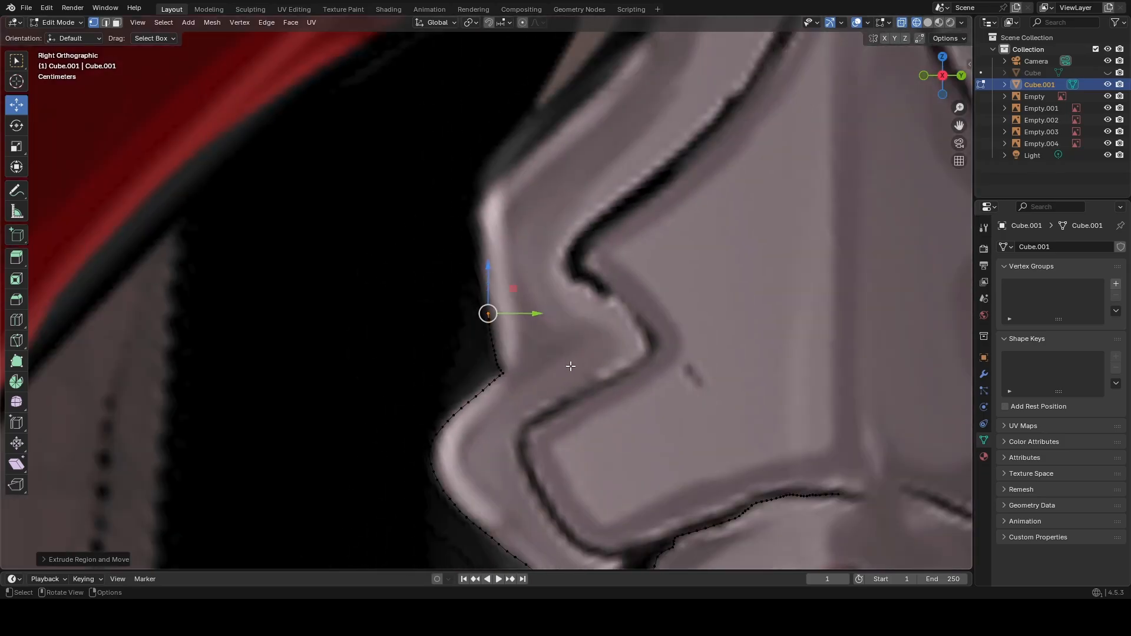
scroll(570, 366, down, 2)
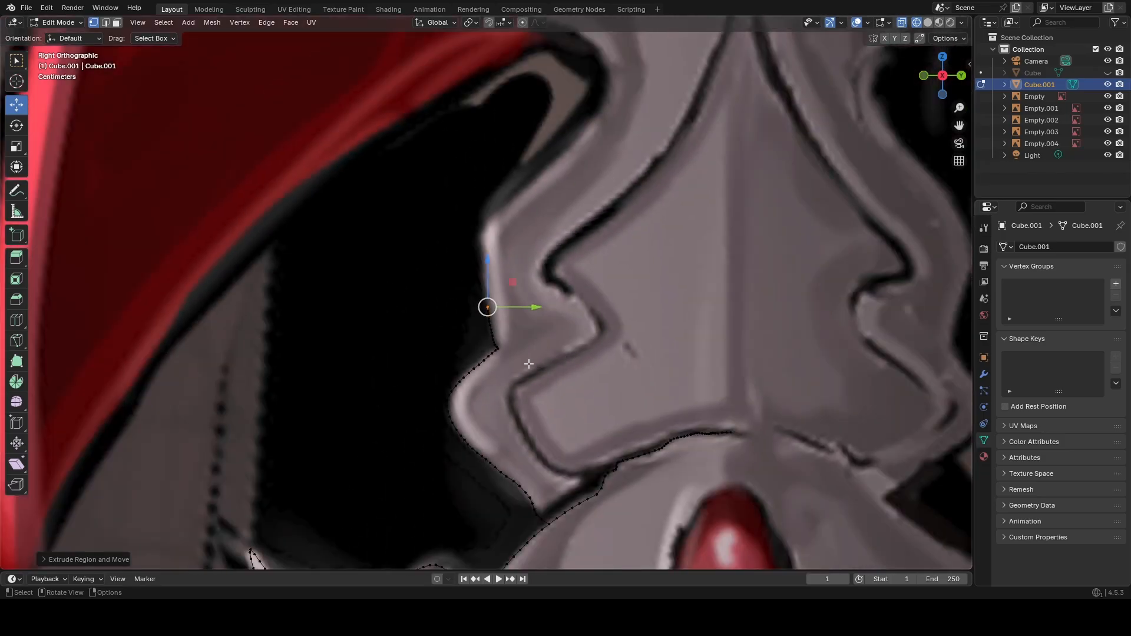
scroll(535, 367, up, 7)
scroll(545, 365, up, 3)
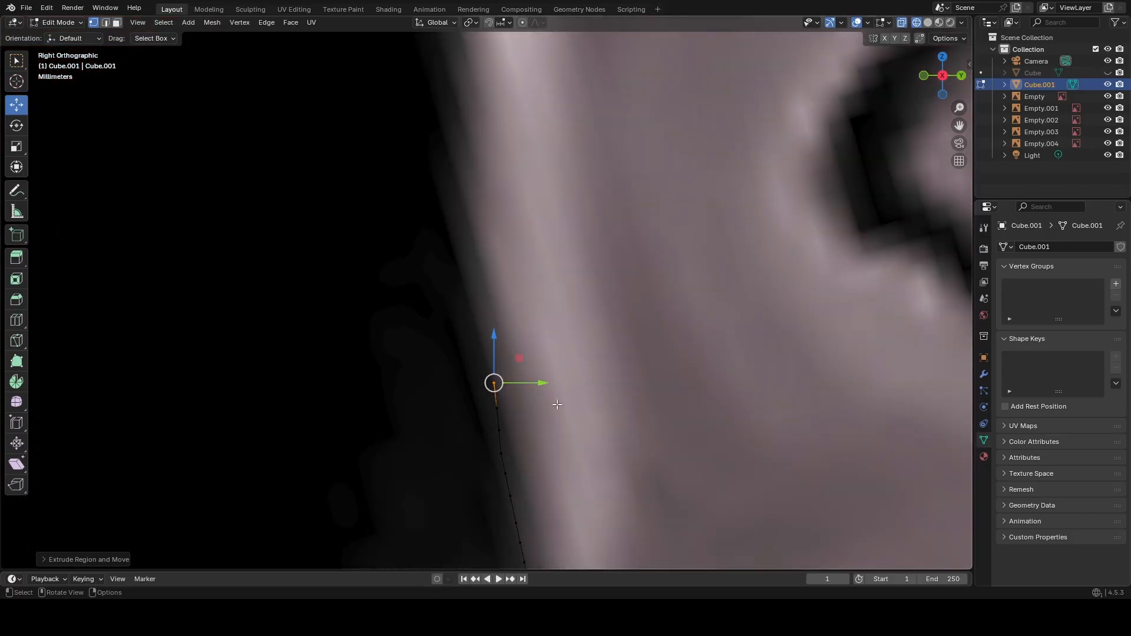
key(e)
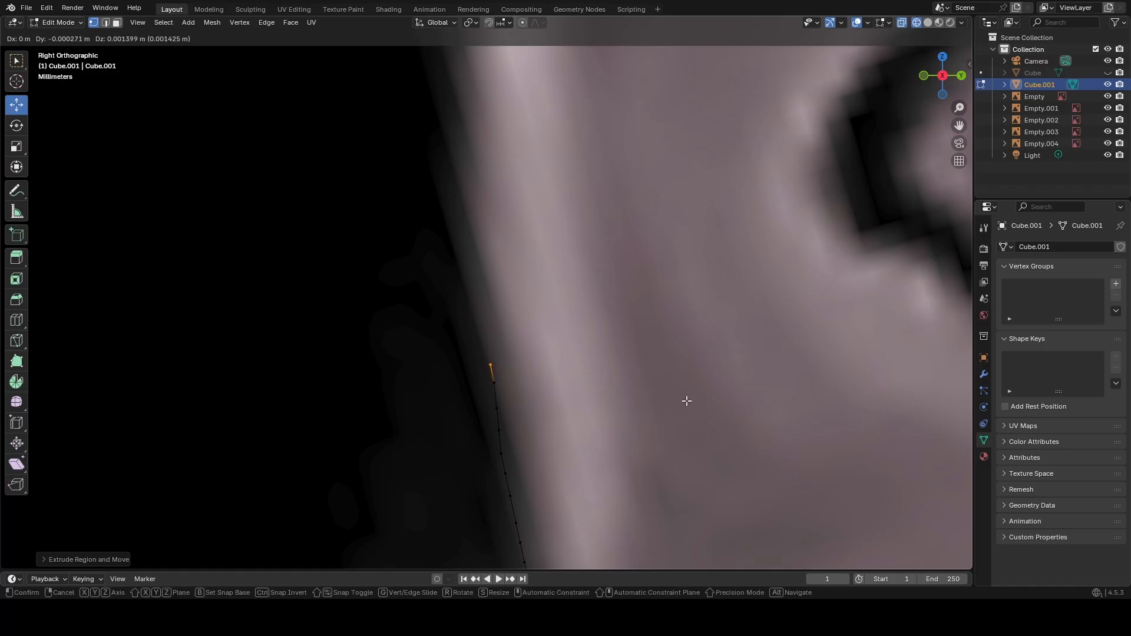
click(675, 380)
key(e)
click(662, 332)
key(e)
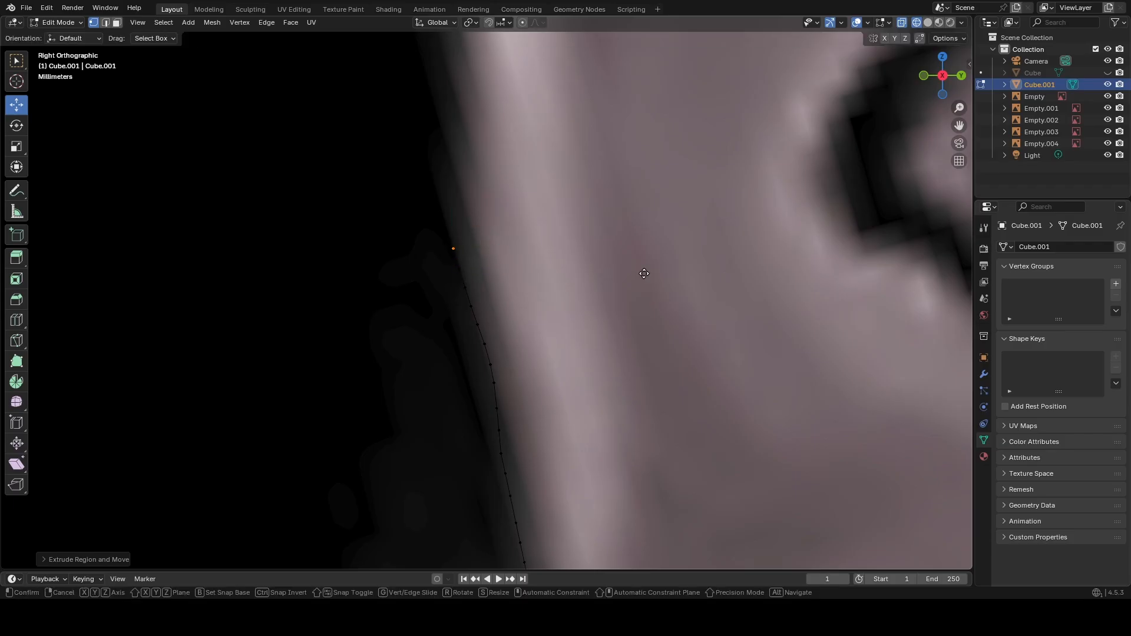
click(633, 236)
key(e)
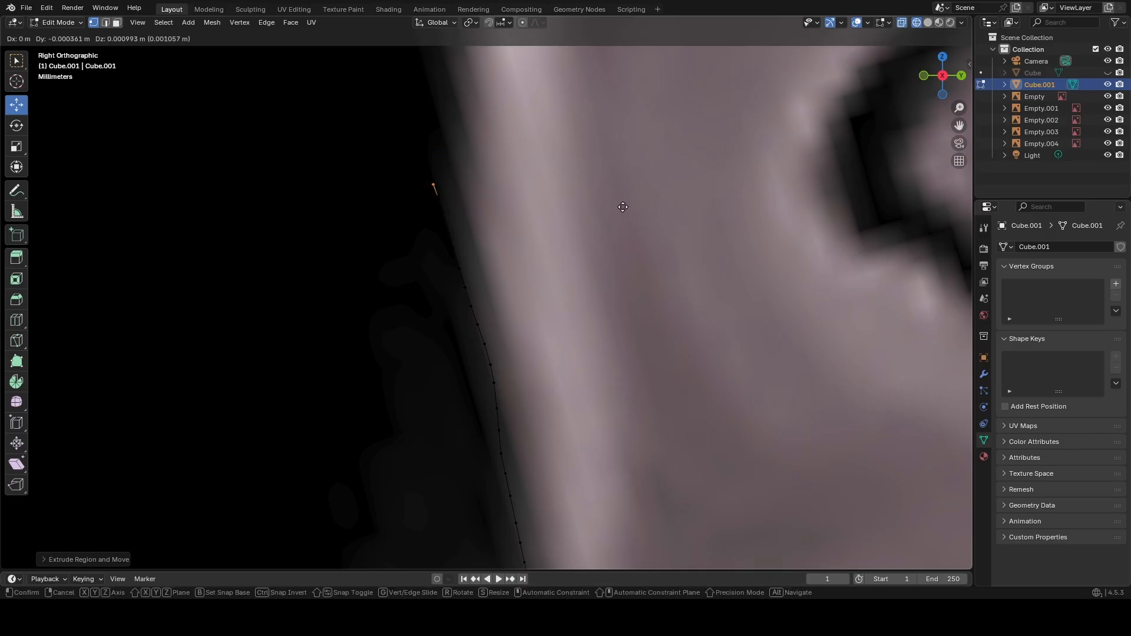
click(623, 207)
Continue the traced line with four short extruded segments higher up the steep edge, alongside the pale highlight.
shift+middle_drag(619, 232, 694, 434)
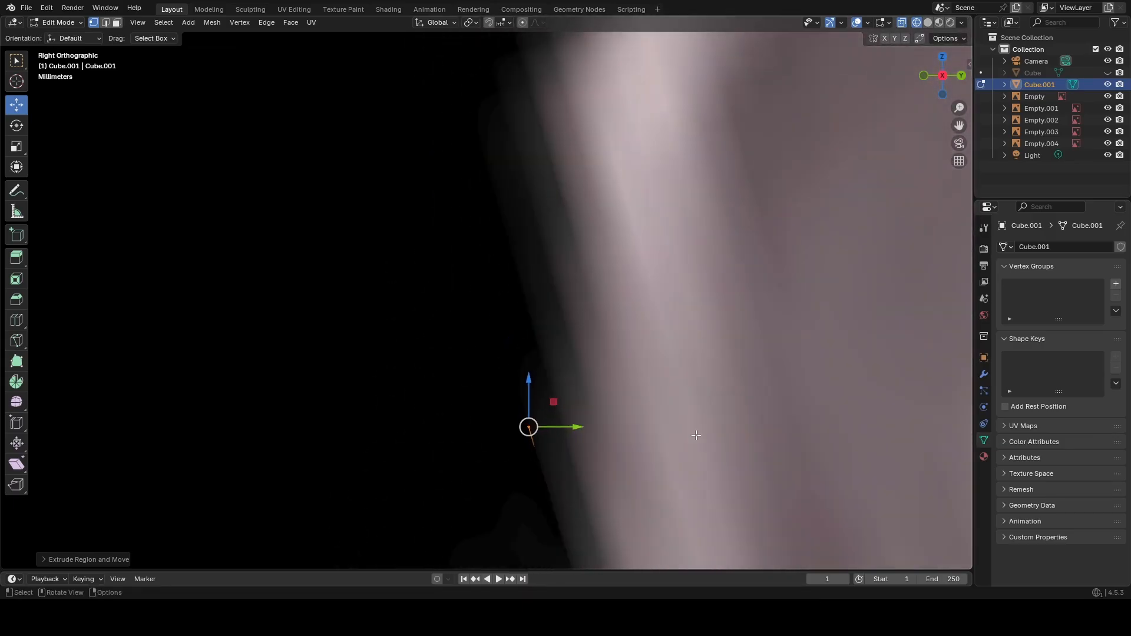
key(e)
click(701, 451)
key(e)
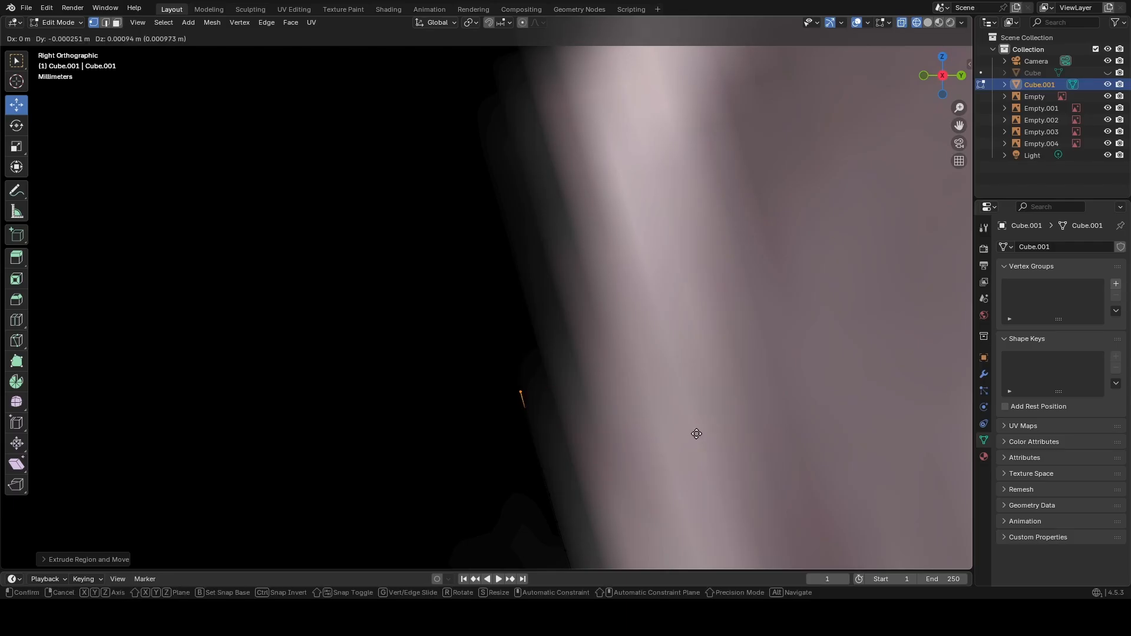
click(700, 397)
key(e)
click(709, 393)
key(e)
click(715, 386)
Extrude four further segments along the dark edge to just below the corner where the highlight bends outward.
scroll(725, 395, down, 8)
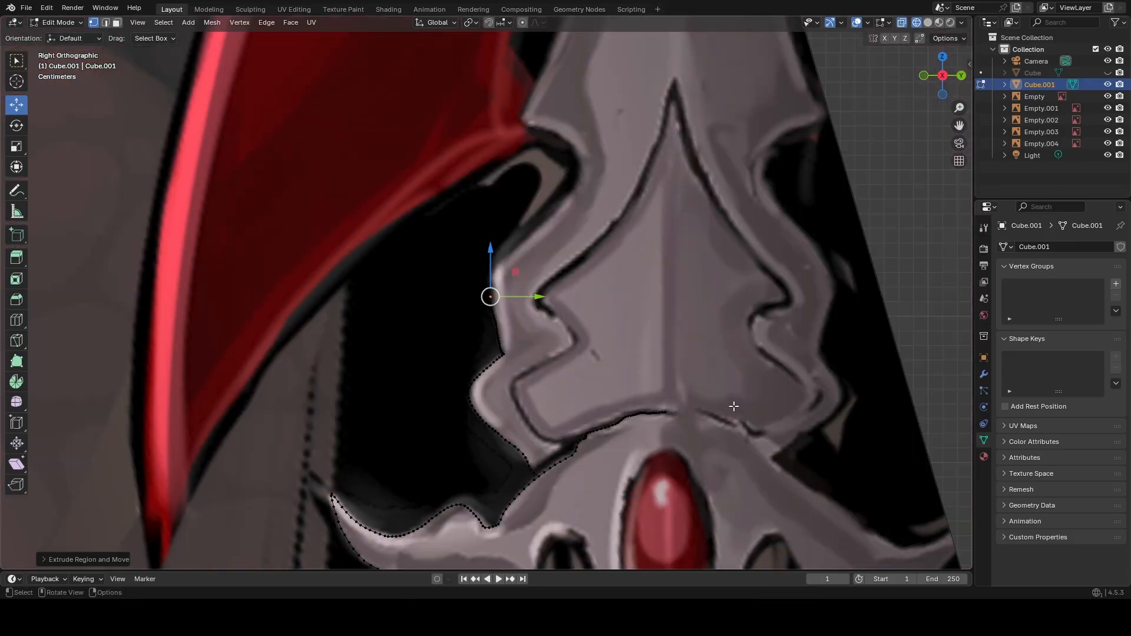
scroll(737, 406, up, 10)
key(e)
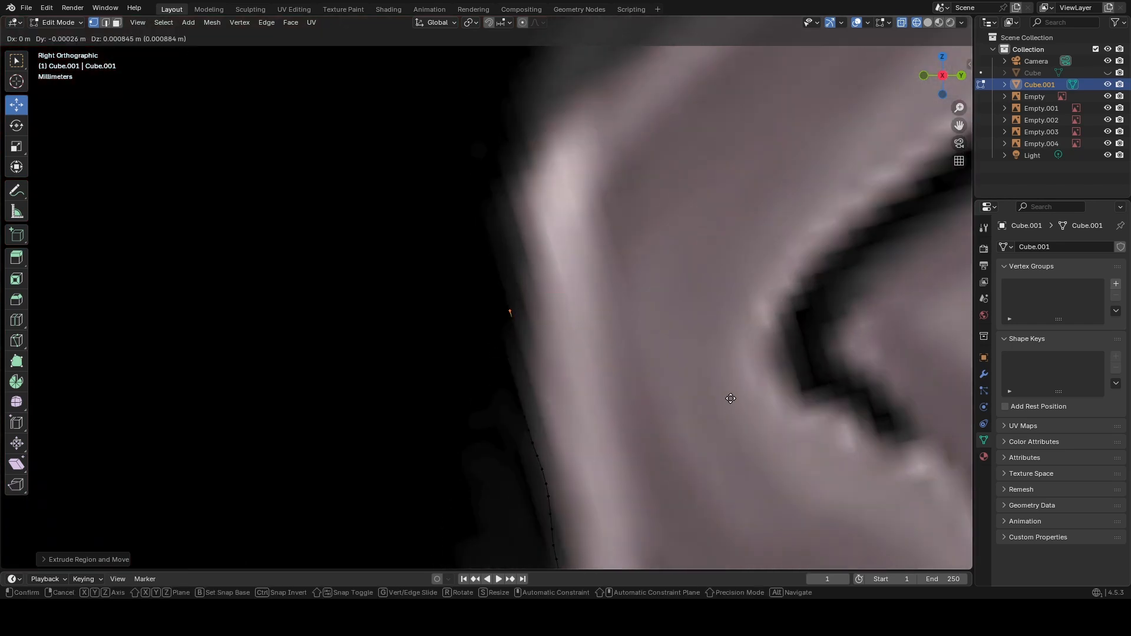
click(736, 397)
key(e)
click(729, 355)
key(e)
click(725, 340)
key(e)
click(722, 325)
Extrude short segments around the corner above the steep edge, turning the traced line toward the diagonal edge.
scroll(716, 339, down, 8)
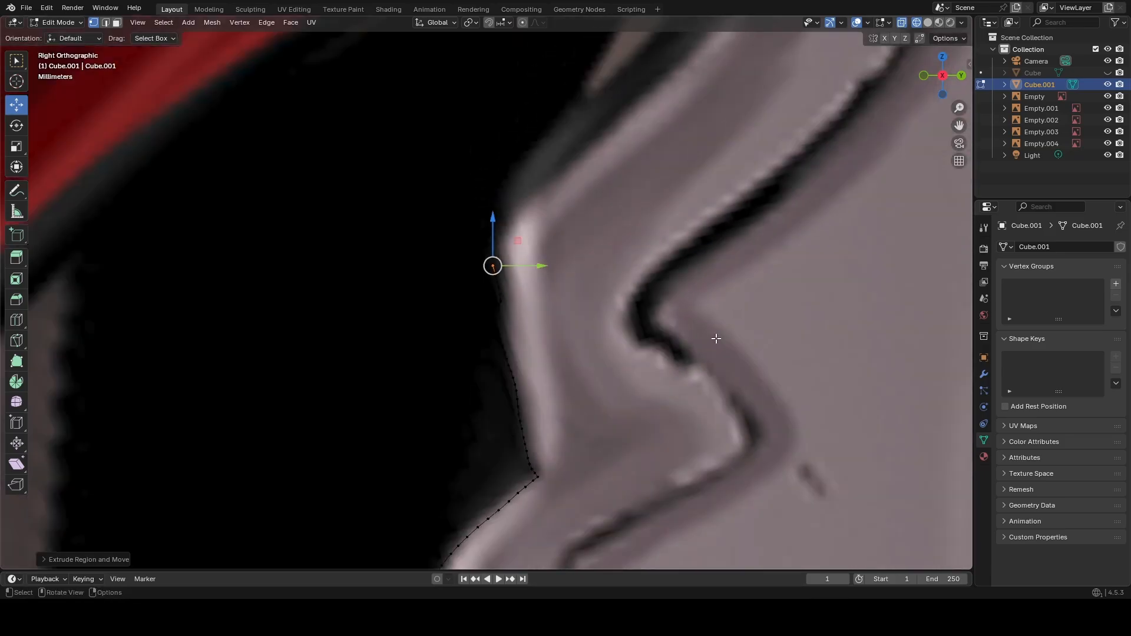
scroll(725, 361, down, 4)
scroll(725, 361, up, 8)
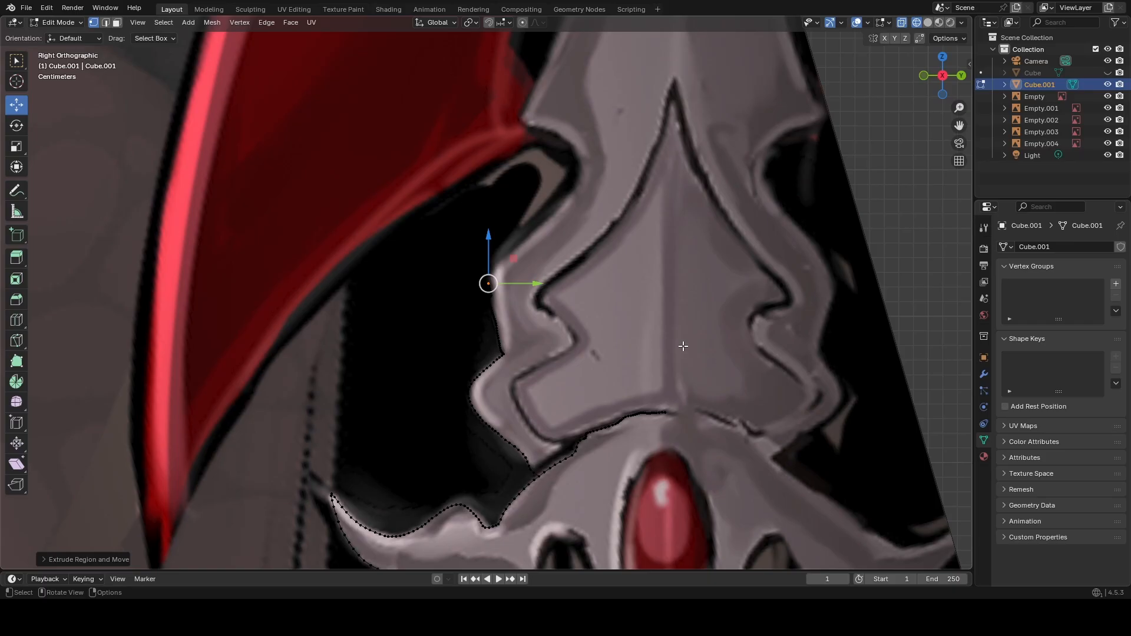
scroll(654, 327, up, 8)
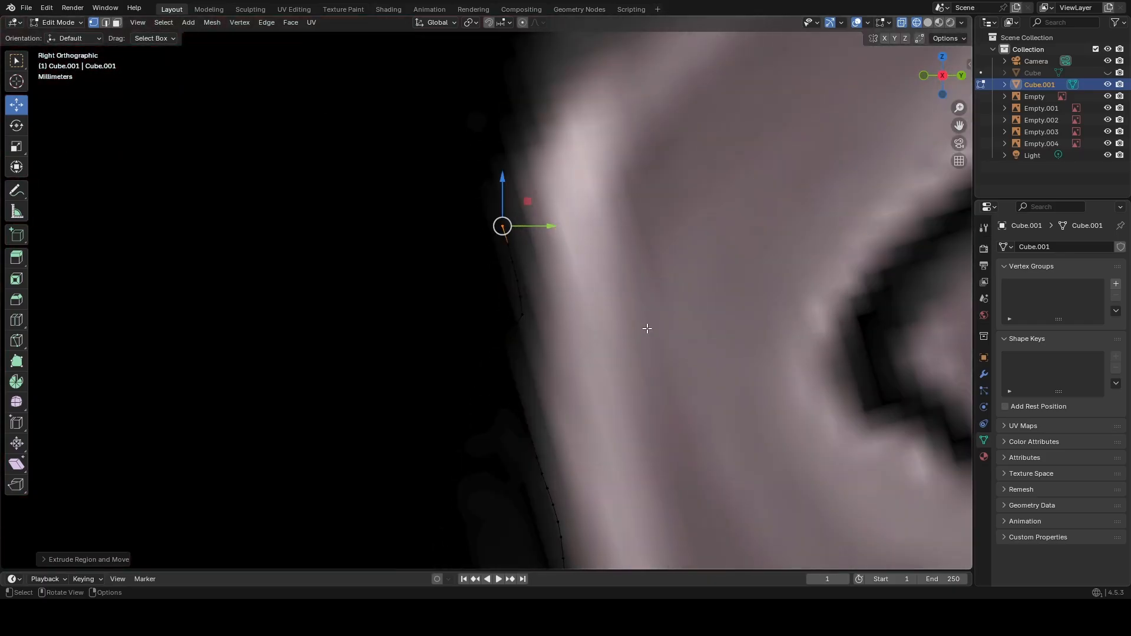
shift+middle_drag(693, 309, 607, 414)
scroll(598, 434, down, 2)
scroll(597, 431, up, 2)
scroll(607, 414, down, 8)
scroll(620, 460, up, 4)
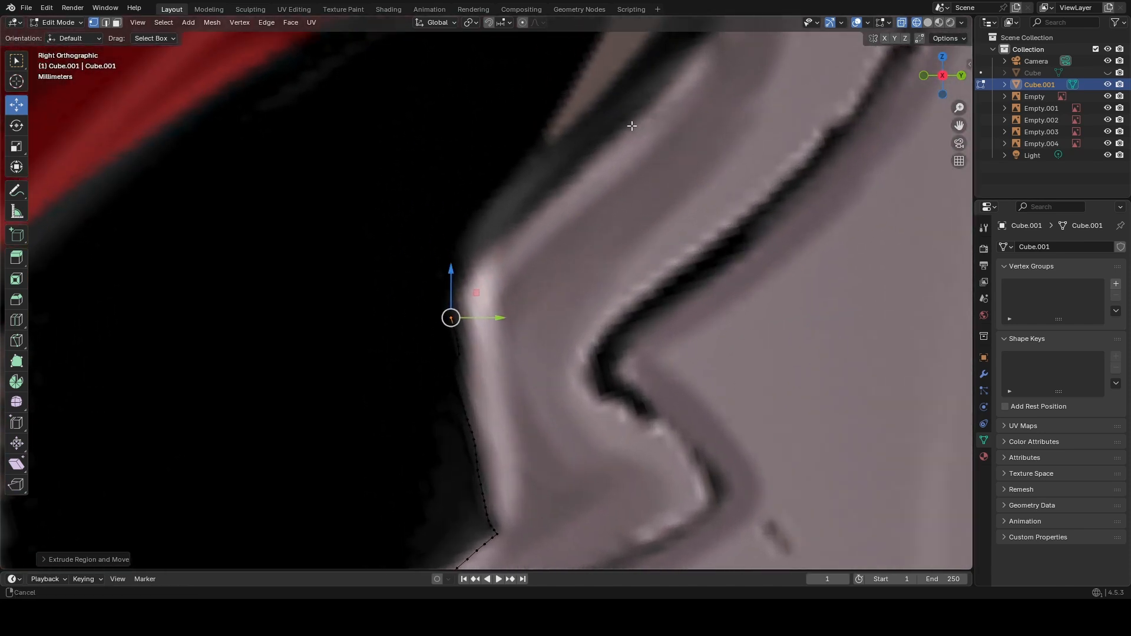
scroll(626, 165, up, 4)
scroll(613, 207, down, 2)
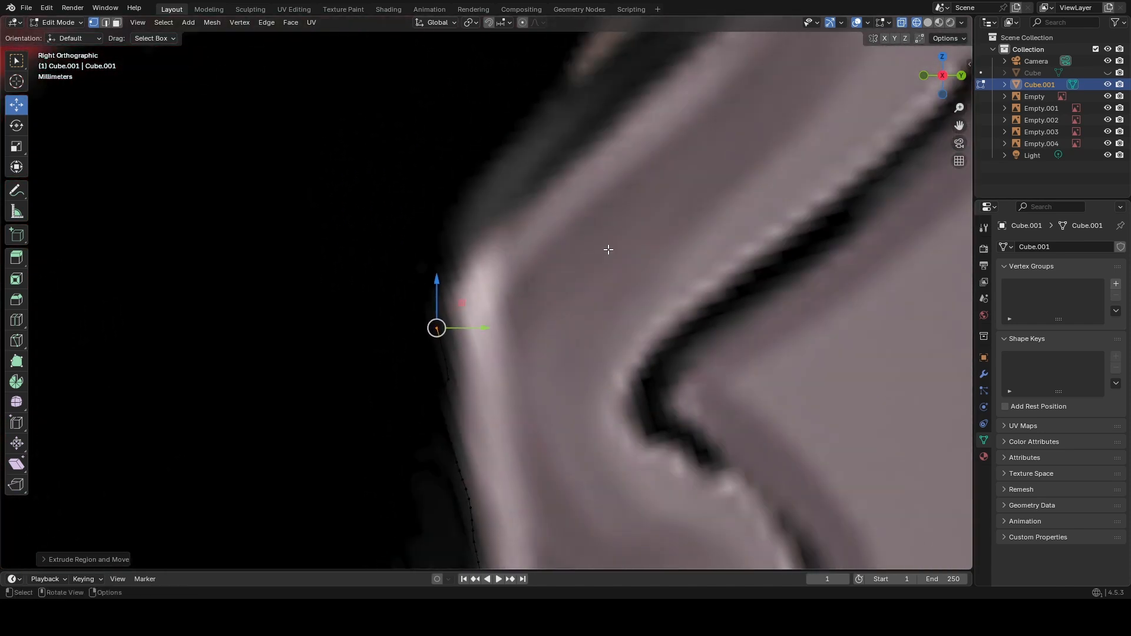
shift+middle_drag(601, 242, 599, 228)
key(g)
click(599, 212)
key(g)
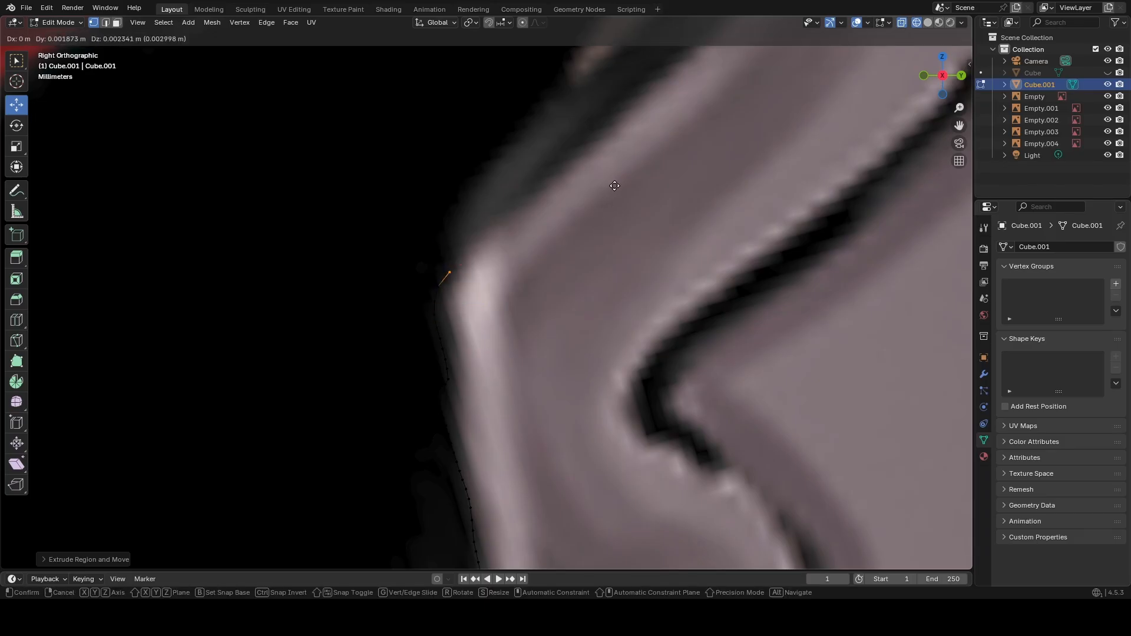
click(614, 185)
key(e)
click(625, 172)
key(e)
click(639, 158)
Extrude a chain of segments from the corner diagonally upward along the dark edge, toward the brown strip.
scroll(641, 168, down, 5)
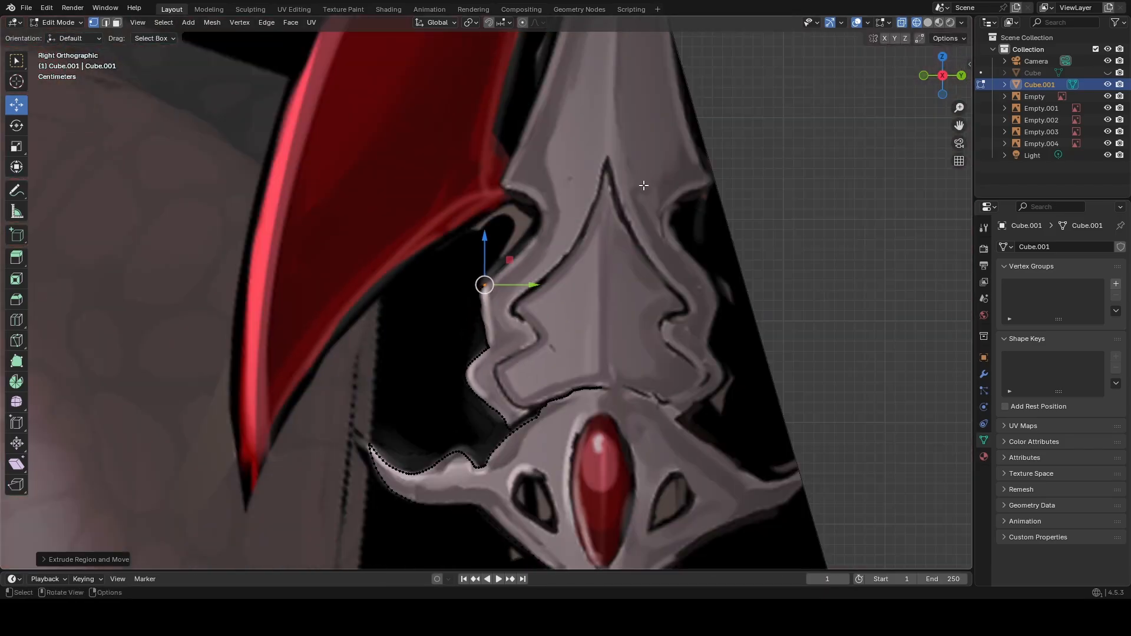
scroll(644, 184, up, 6)
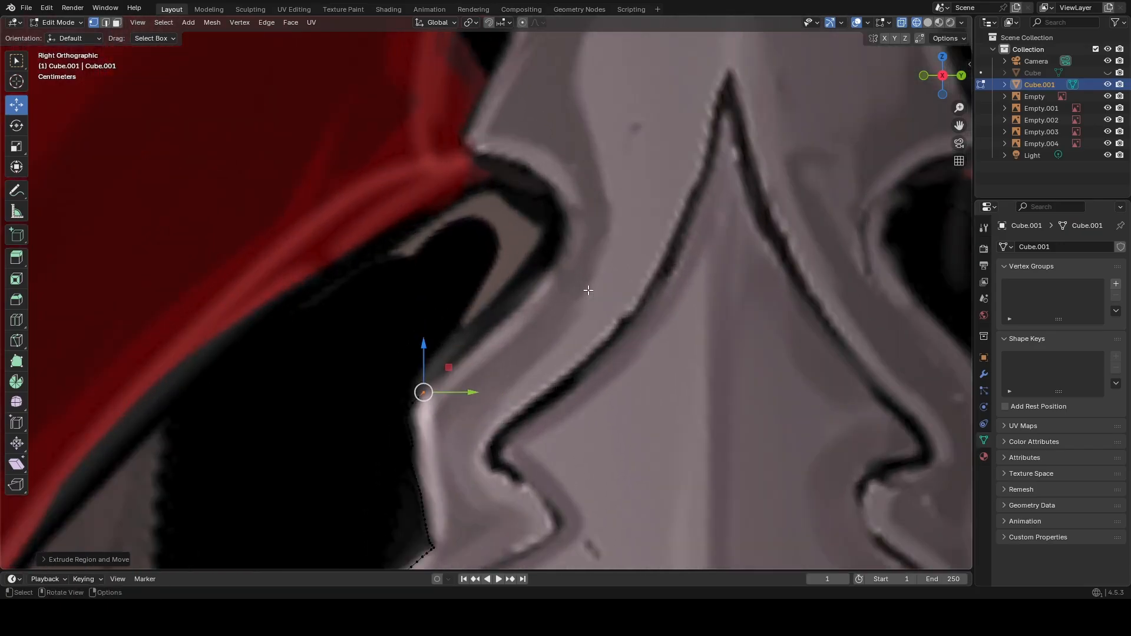
scroll(577, 313, up, 2)
key(e)
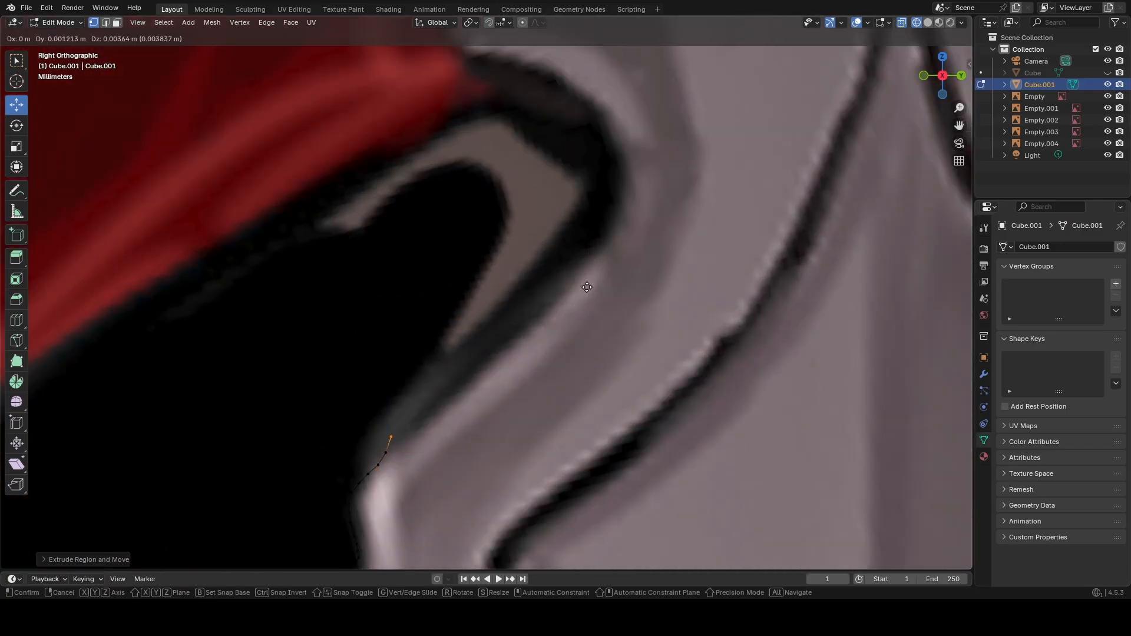
click(588, 288)
key(e)
click(596, 270)
key(e)
click(609, 247)
key(e)
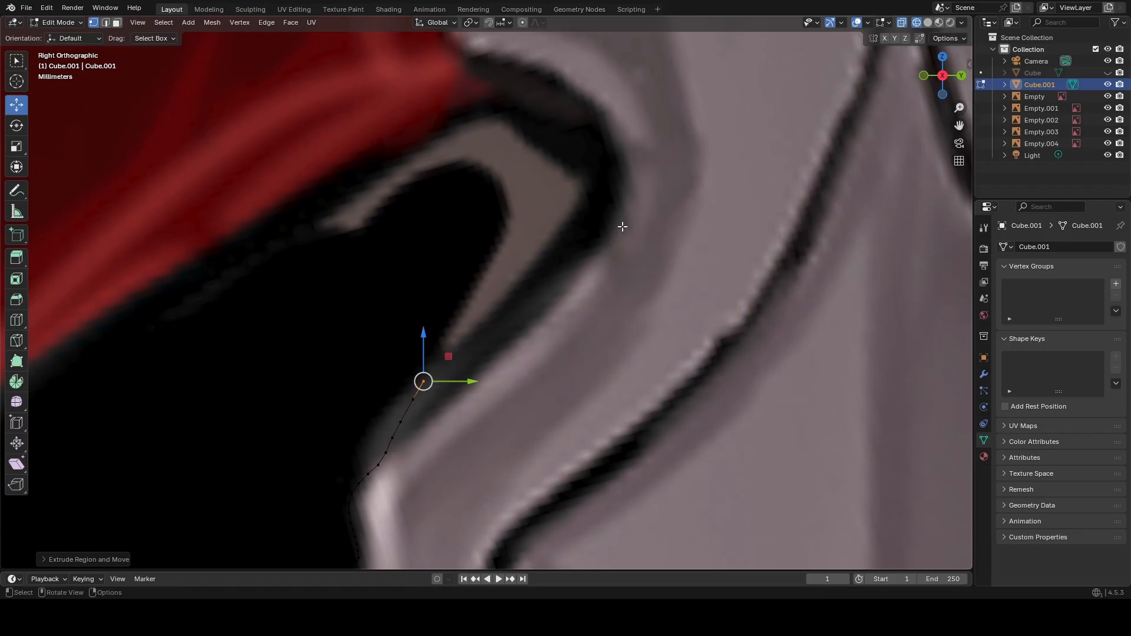
Extrude four segments past the brown strip's lower tip and up its inner edge beside the black recess.
scroll(622, 227, down, 5)
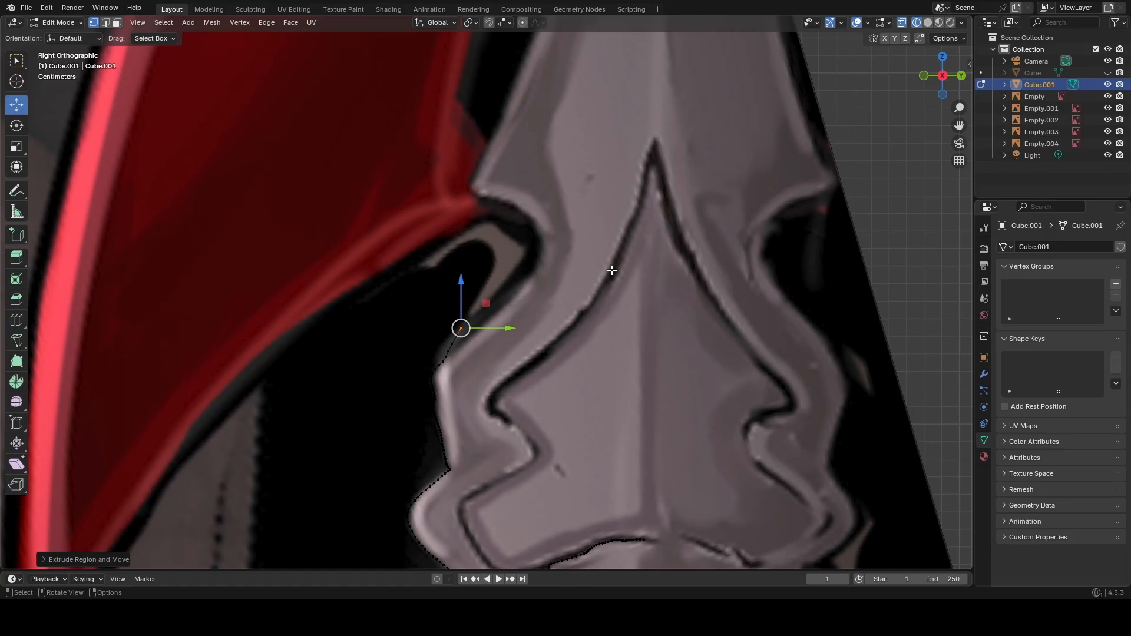
scroll(526, 295, up, 4)
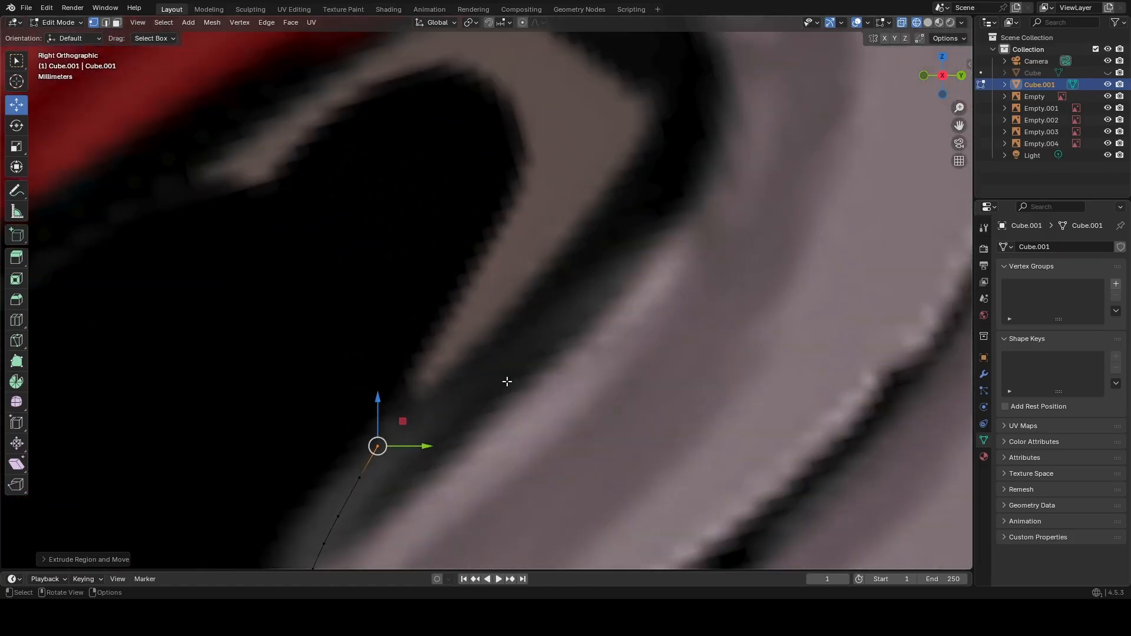
scroll(500, 391, down, 4)
scroll(501, 398, up, 4)
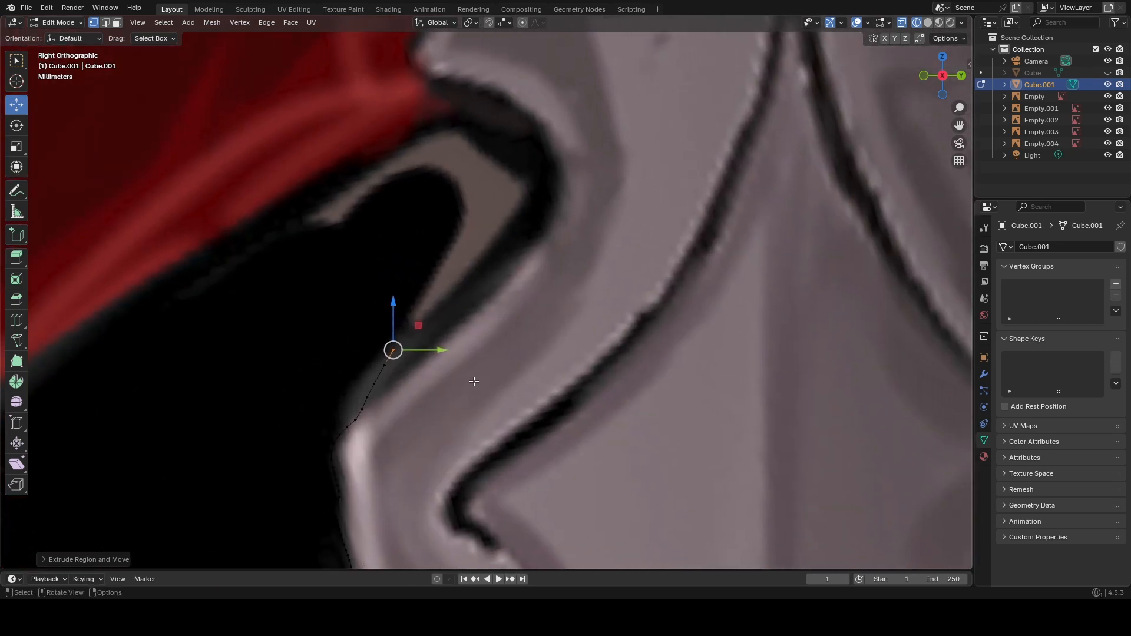
key(e)
click(486, 364)
key(e)
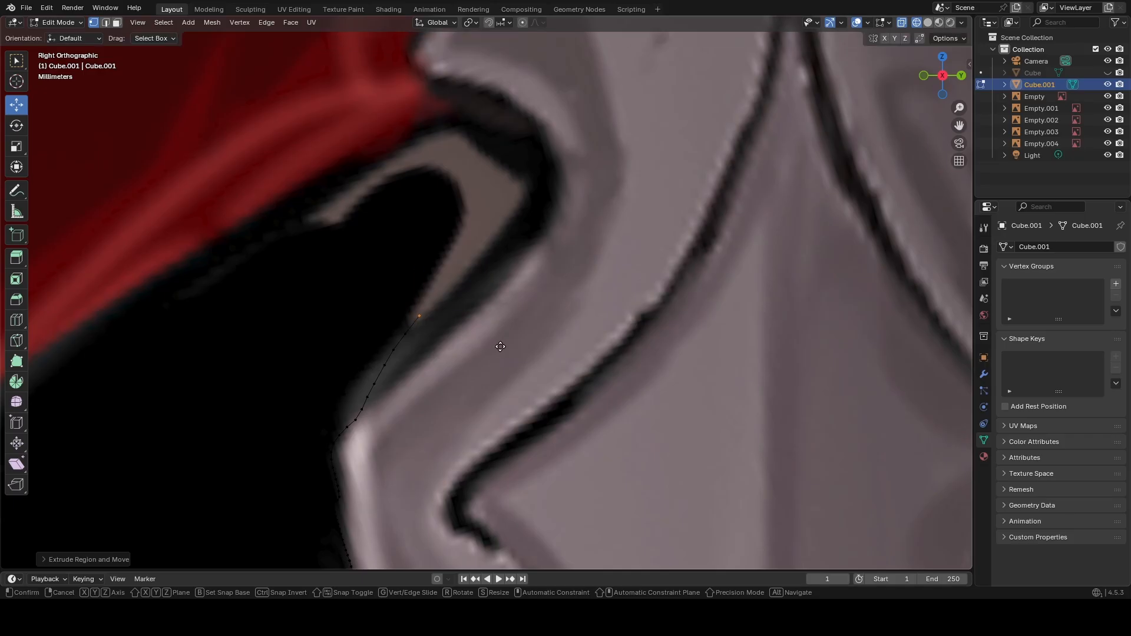
click(512, 332)
key(e)
click(523, 314)
key(e)
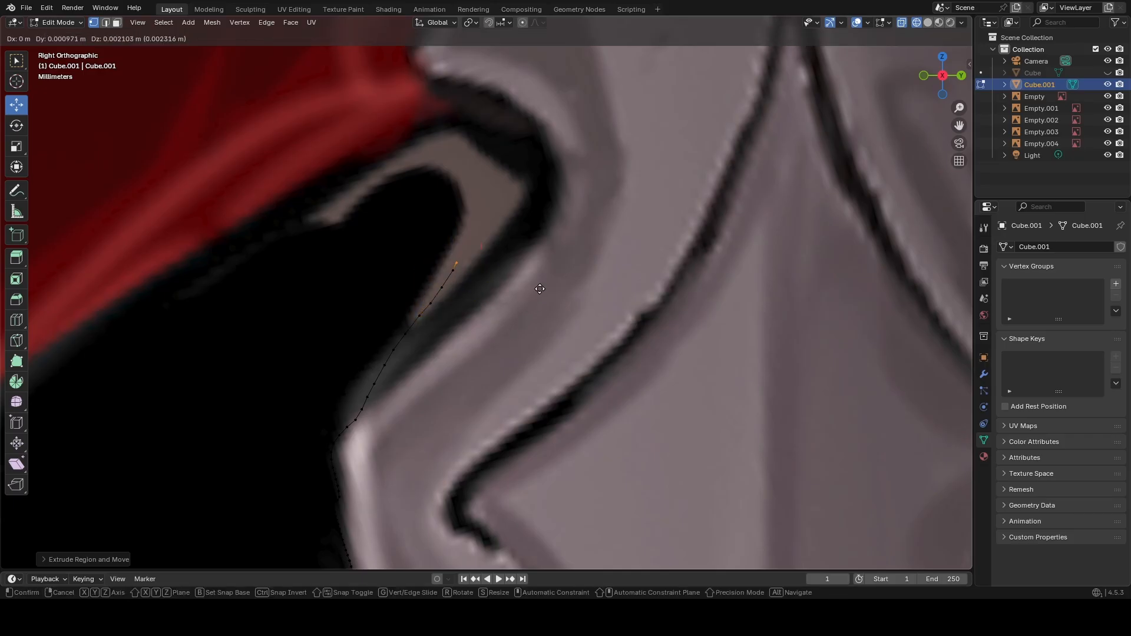
click(544, 279)
Extrude four segments following the brown strip's inner curve around the side of the rounded black recess.
key(e)
click(550, 259)
key(e)
click(554, 236)
key(e)
click(551, 215)
key(e)
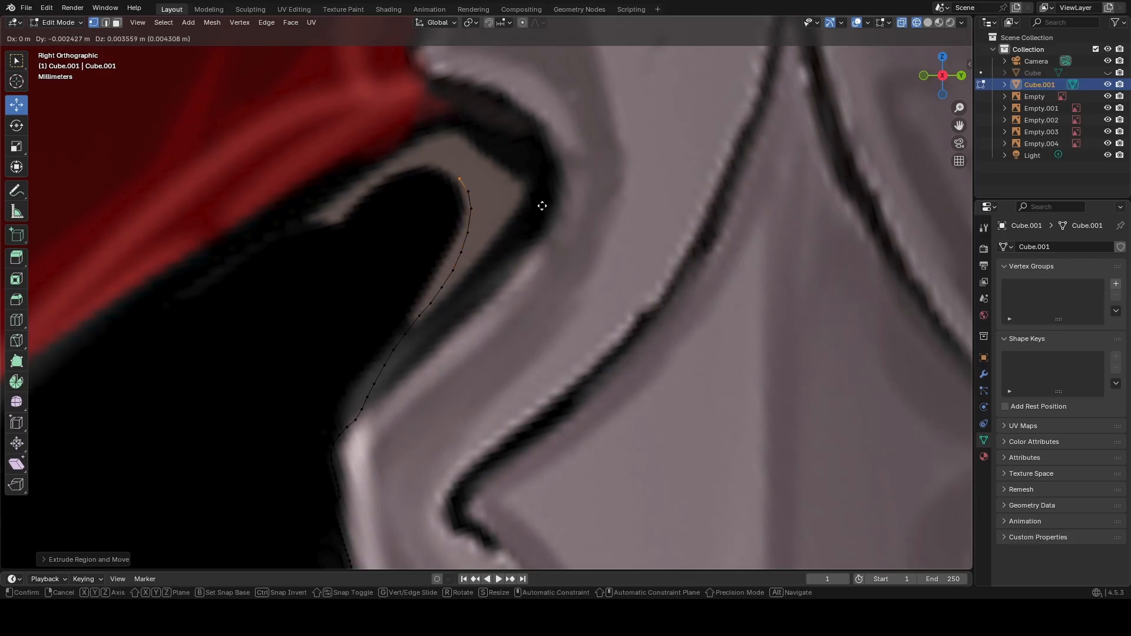
click(542, 205)
Extrude four segments over the top of the rounded recess and down toward the brown strip's far tip.
key(e)
click(528, 194)
key(e)
click(513, 192)
key(e)
click(502, 191)
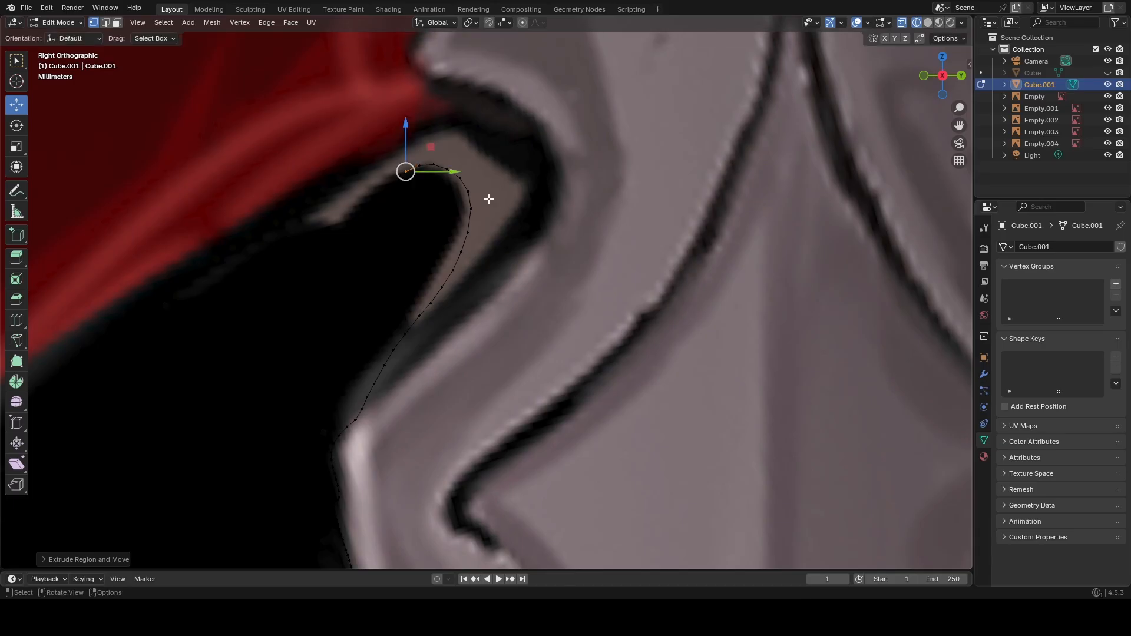
scroll(489, 200, down, 5)
scroll(502, 247, up, 5)
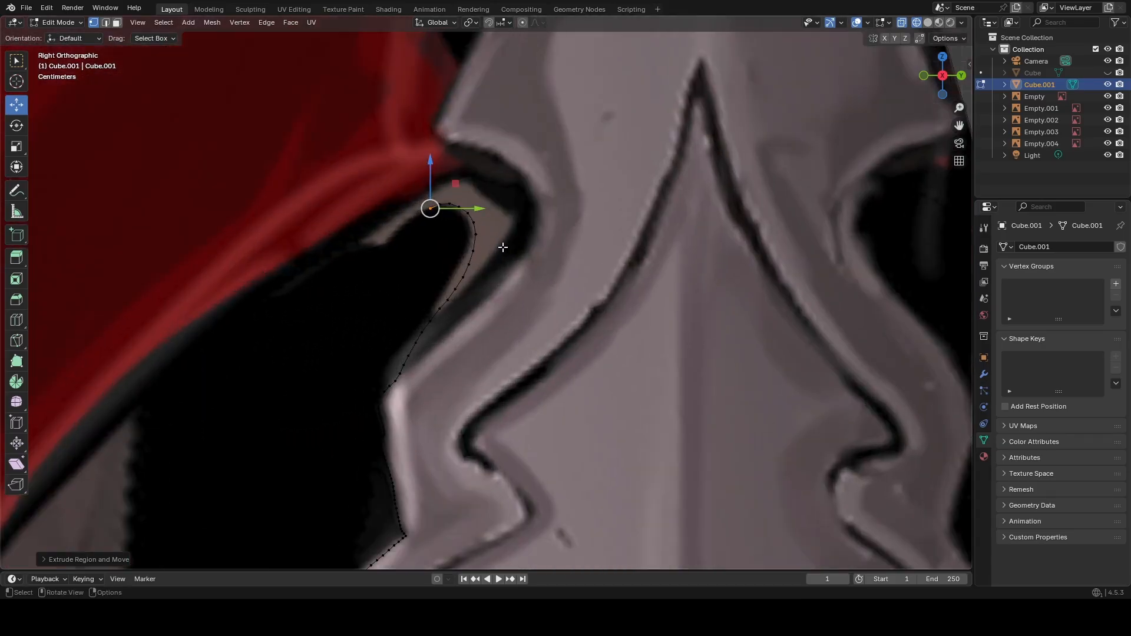
key(g)
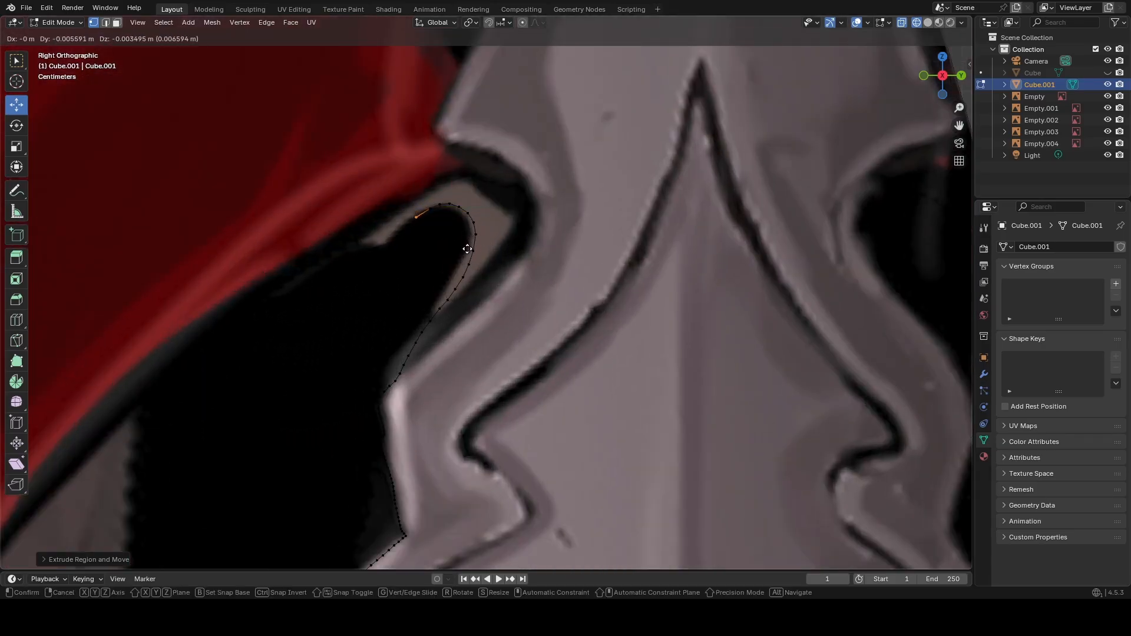
click(468, 249)
scroll(422, 251, down, 5)
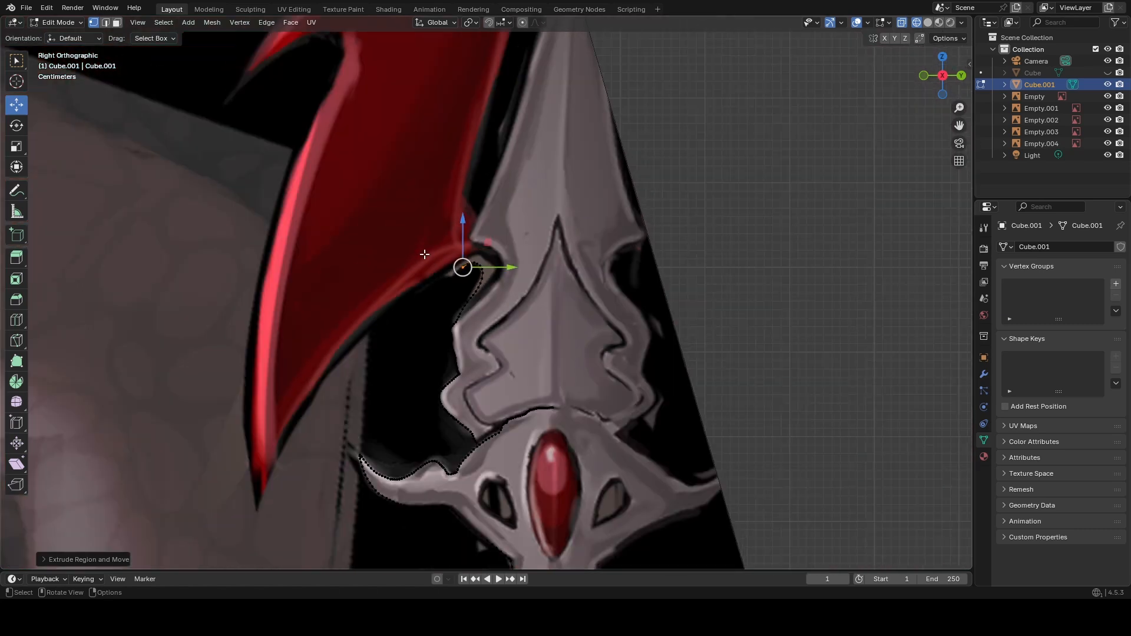
scroll(465, 282, up, 2)
scroll(465, 282, up, 4)
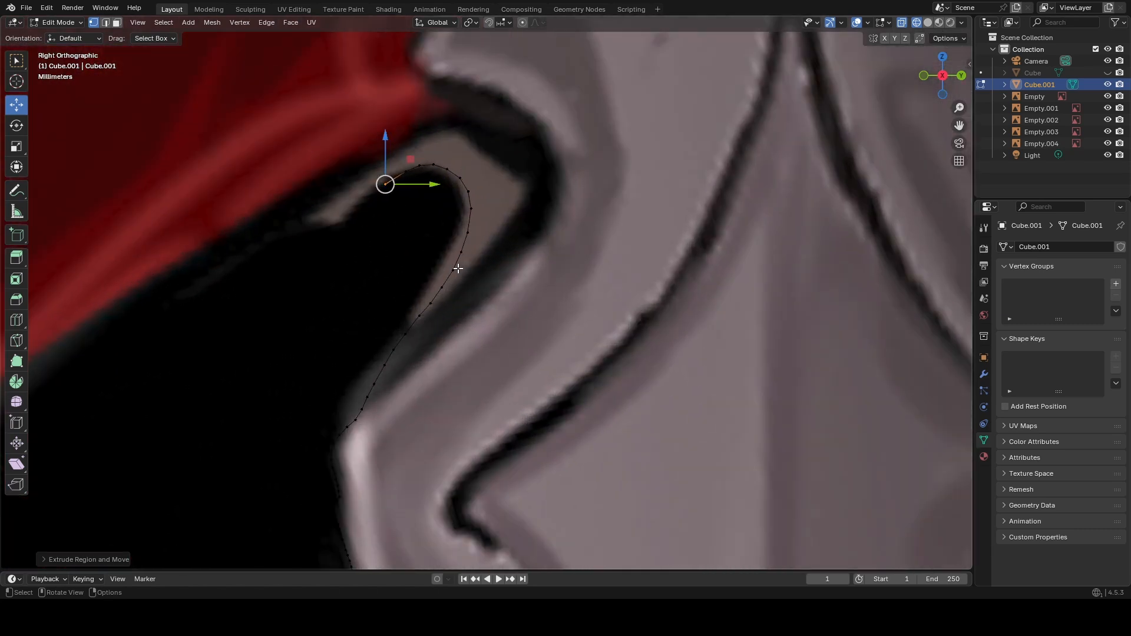
Undo the latest extrusions of the outline strip back to the inner side of the hook-shaped gap beneath the red blade.
key(ctrl+z)
key(ctrl+z)
key(ctrl+z)
key(ctrl+z)
key(ctrl+z)
key(ctrl+z)
key(ctrl+z)
key(ctrl+z)
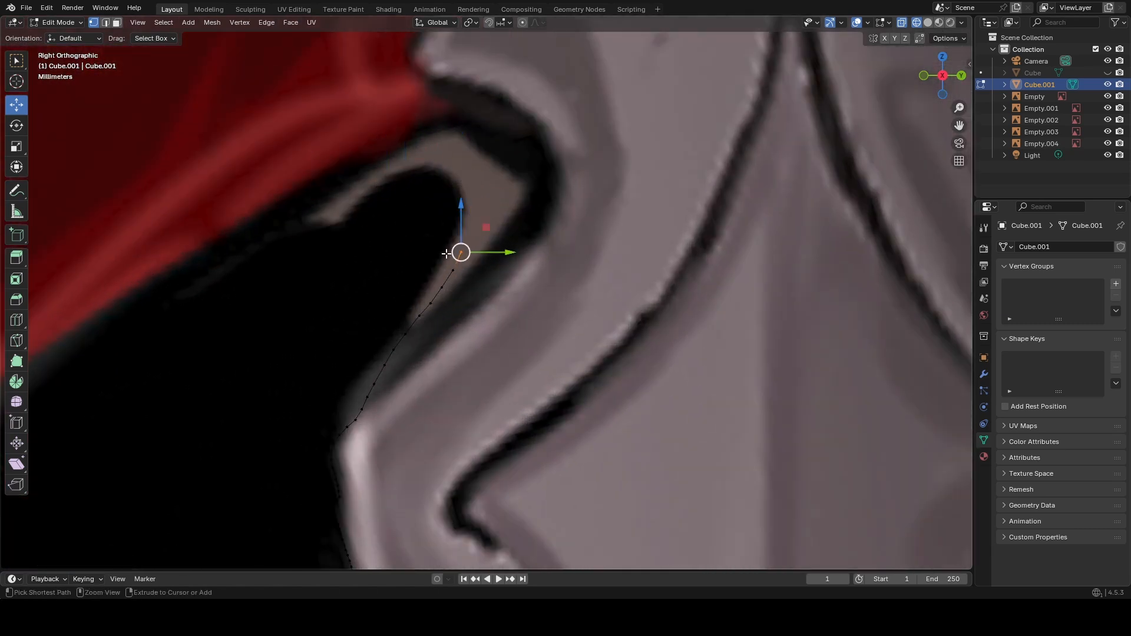
key(ctrl+shift+z)
key(ctrl+shift+z)
key(ctrl+shift+z)
key(ctrl+shift+z)
key(ctrl+shift+z)
key(ctrl+shift+z)
key(ctrl+shift+z)
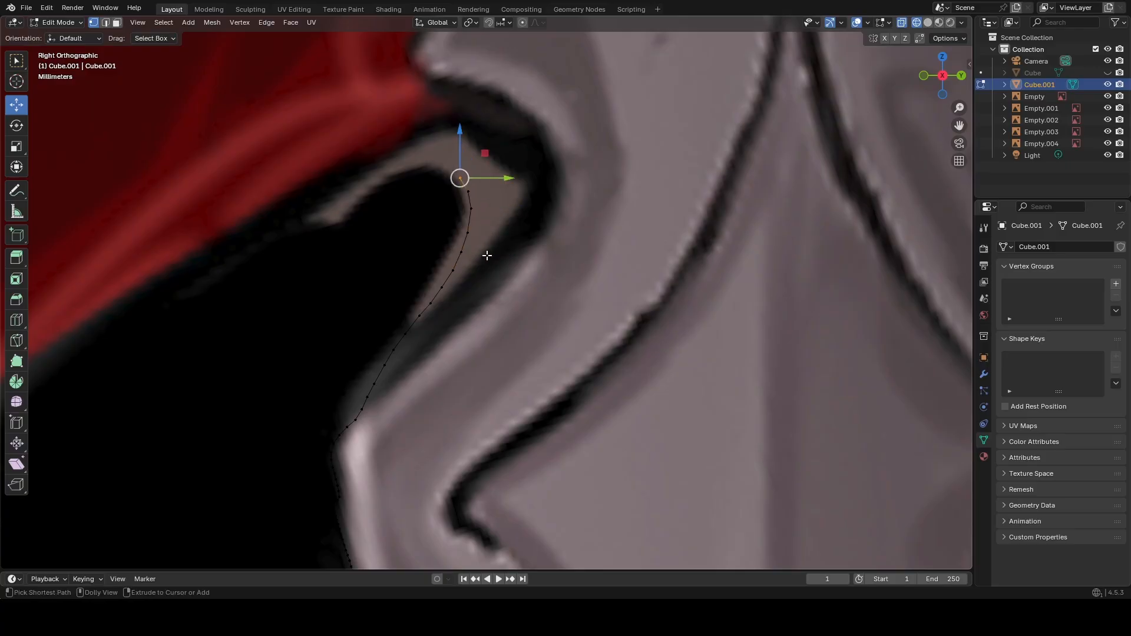
key(ctrl+z)
key(ctrl+z)
key(ctrl+z)
key(ctrl+z)
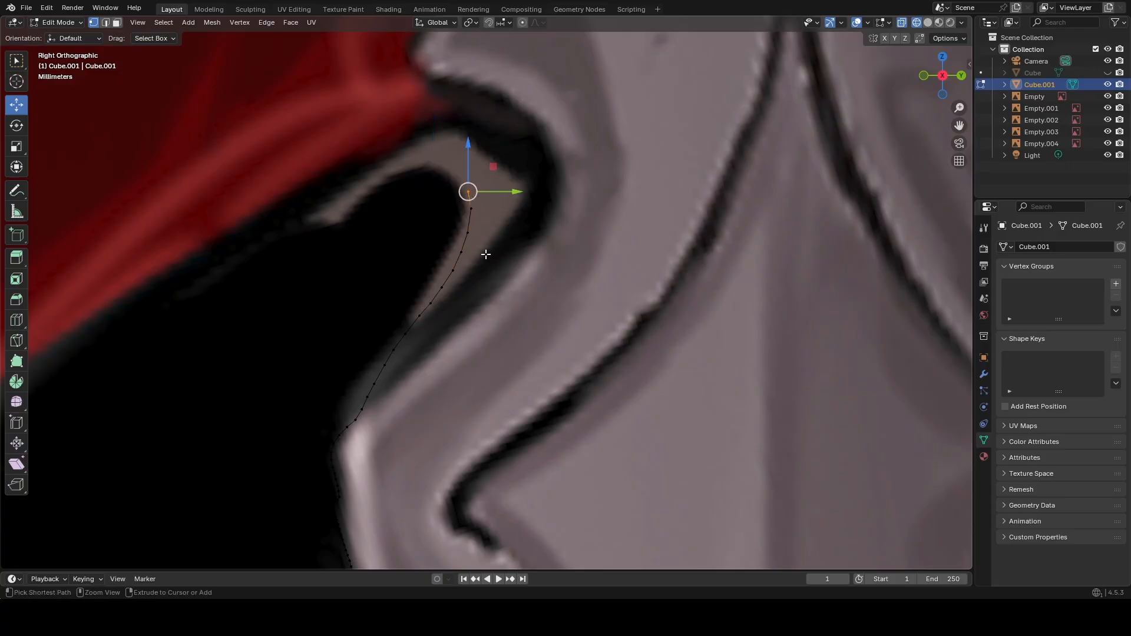
scroll(486, 253, down, 5)
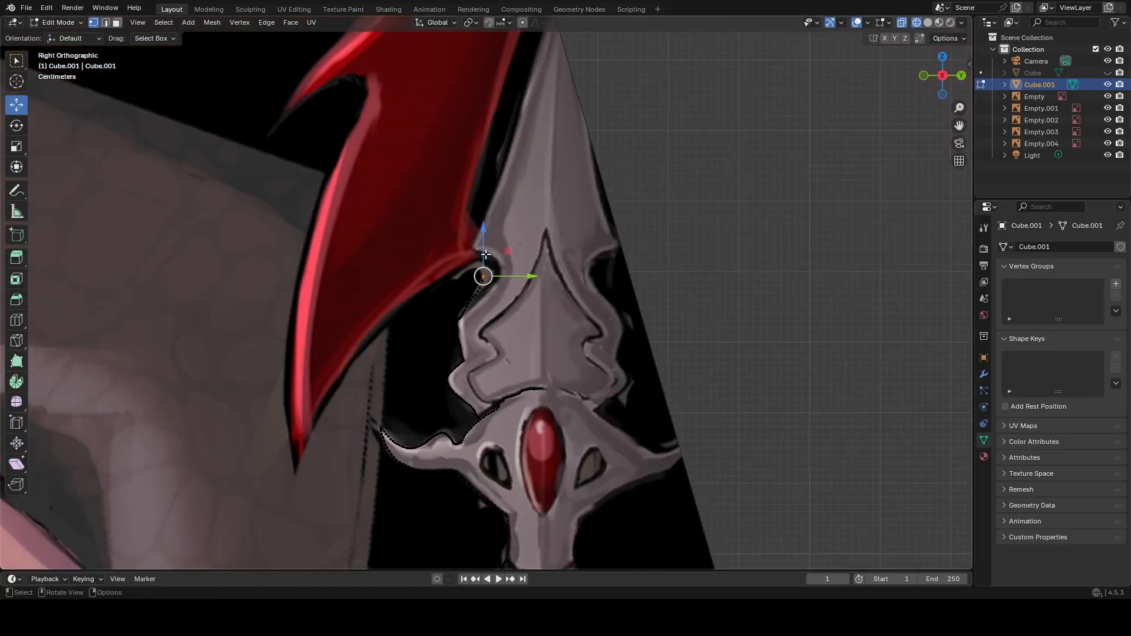
scroll(498, 257, up, 7)
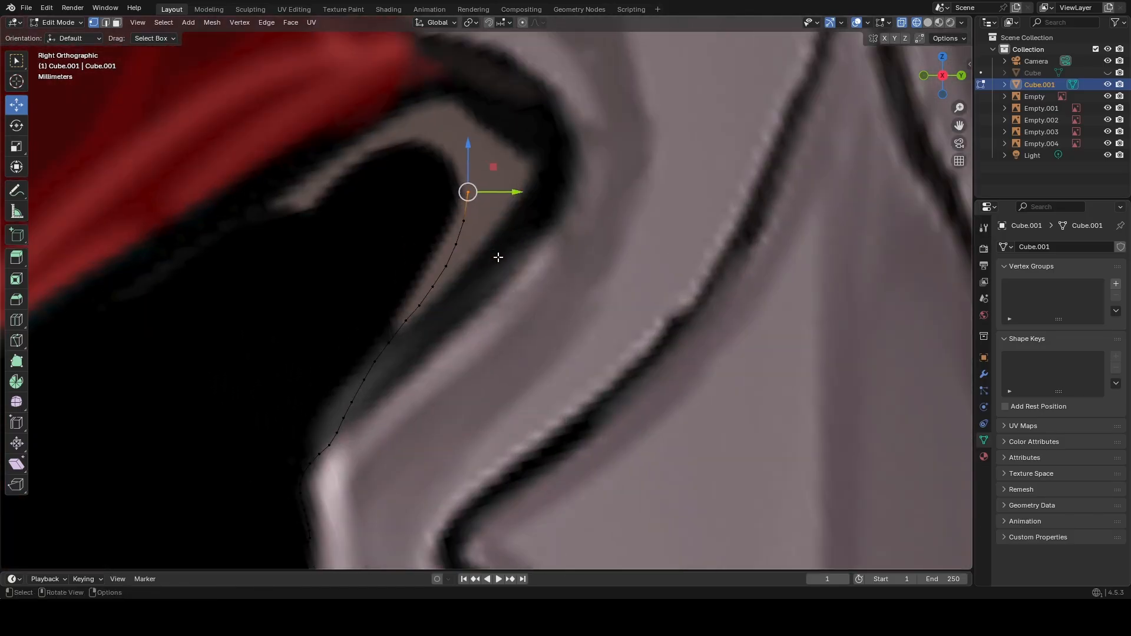
Switch the viewport to solid shading and set it back to the right orthographic view.
scroll(499, 254, down, 3)
scroll(498, 257, down, 4)
middle_drag(498, 257, 889, 70)
click(928, 21)
mouse_move(636, 312)
middle_down()
mouse_move(569, 331)
mouse_move(591, 359)
mouse_move(634, 373)
mouse_move(639, 399)
mouse_move(613, 416)
mouse_move(566, 439)
mouse_move(563, 412)
mouse_move(535, 387)
mouse_move(630, 365)
mouse_move(601, 387)
mouse_move(505, 395)
mouse_move(559, 416)
mouse_move(581, 392)
mouse_move(649, 400)
mouse_move(533, 392)
middle_up()
scroll(635, 373, up, 5)
scroll(597, 377, up, 2)
scroll(556, 341, up, 8)
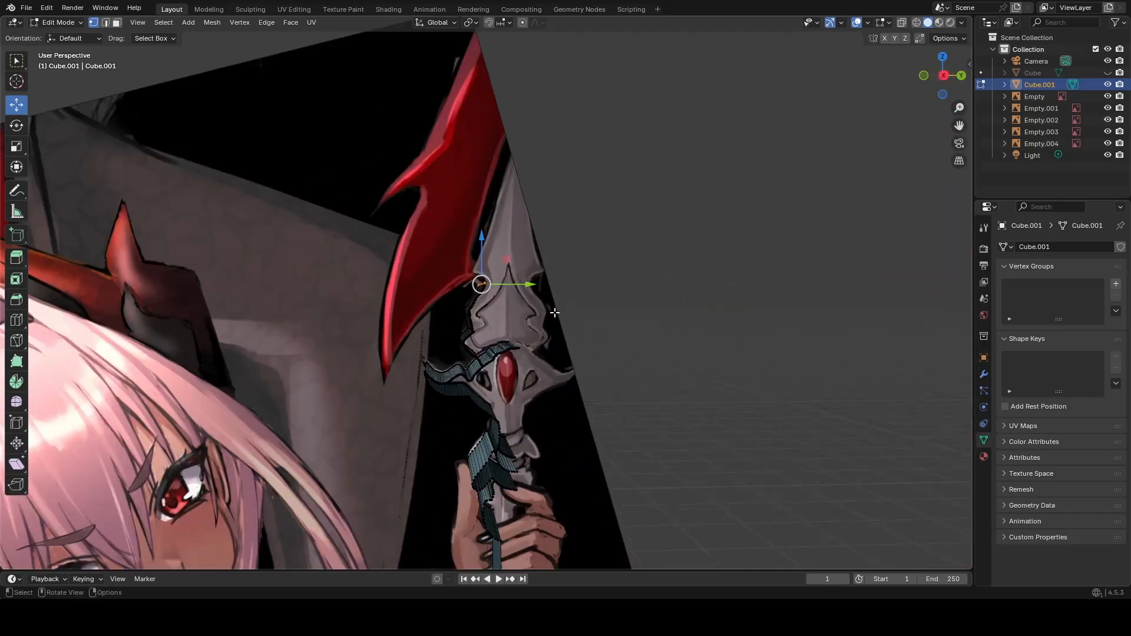
scroll(555, 339, up, 4)
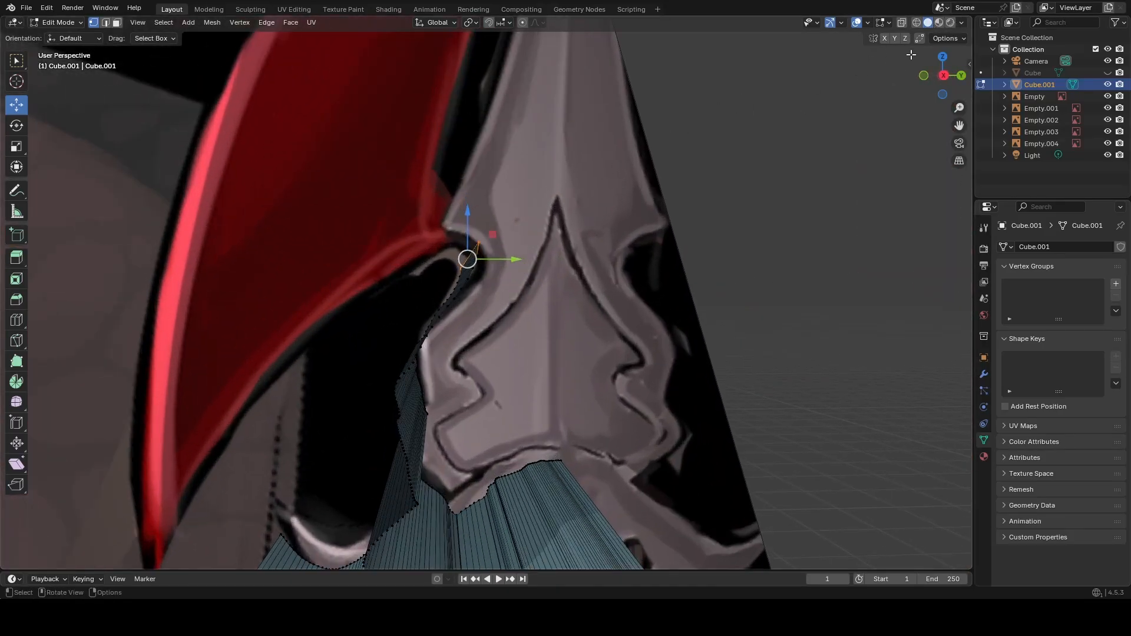
click(944, 75)
Extrude the strip's end edge in four short segments up and around the rounded top of the hook.
scroll(548, 192, up, 3)
scroll(546, 198, down, 3)
shift+middle_drag(546, 200, 549, 320)
key(g)
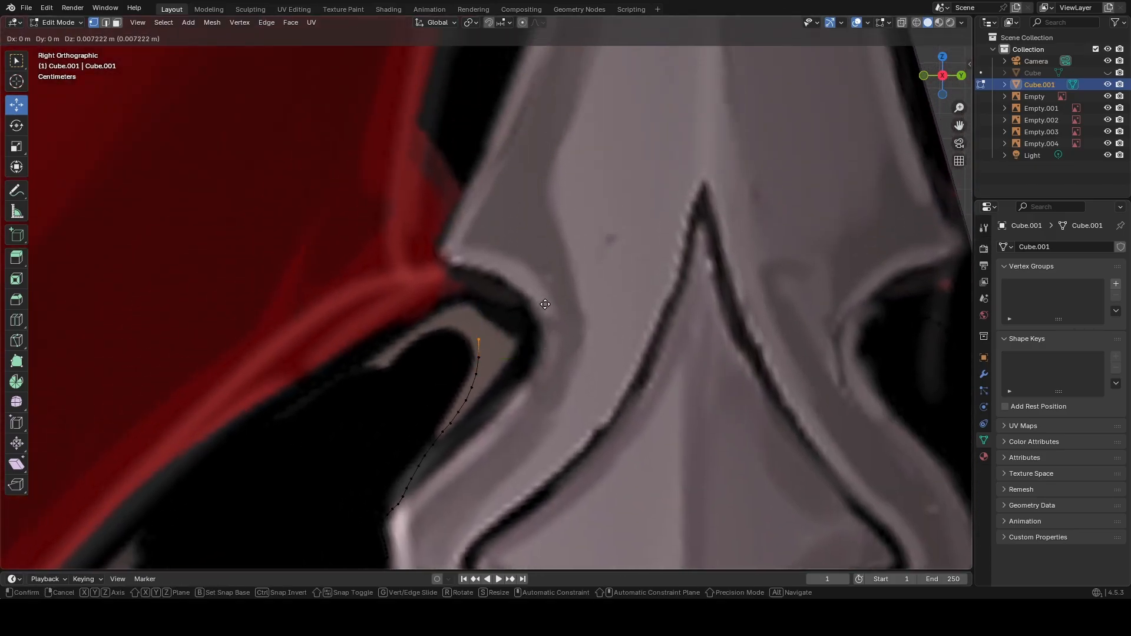
click(544, 305)
key(e)
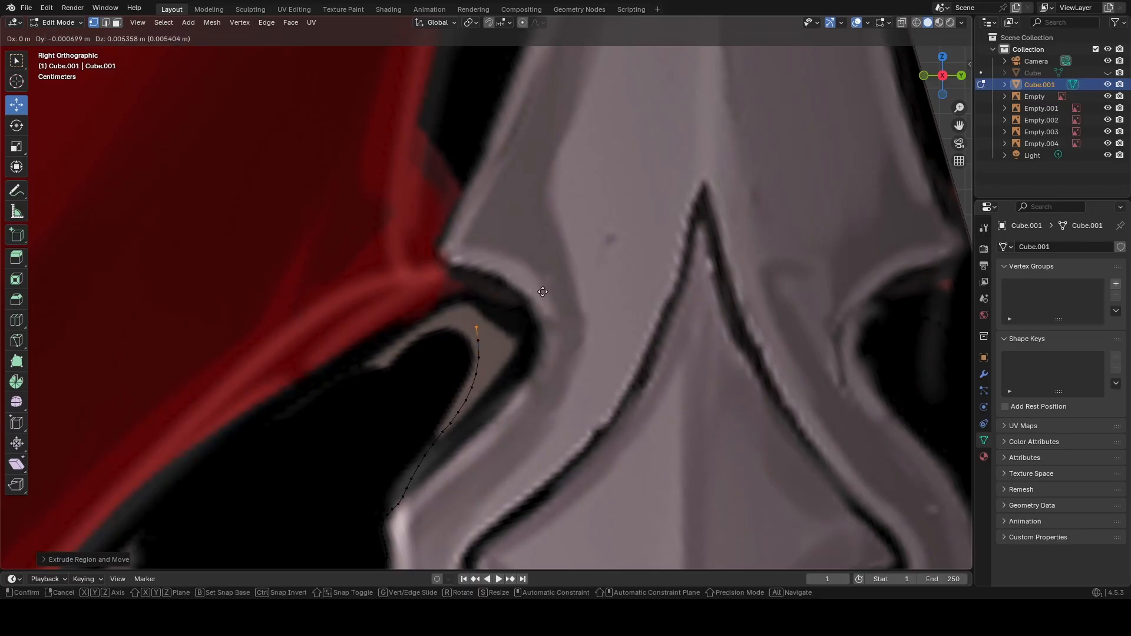
click(536, 278)
key(e)
click(527, 270)
key(e)
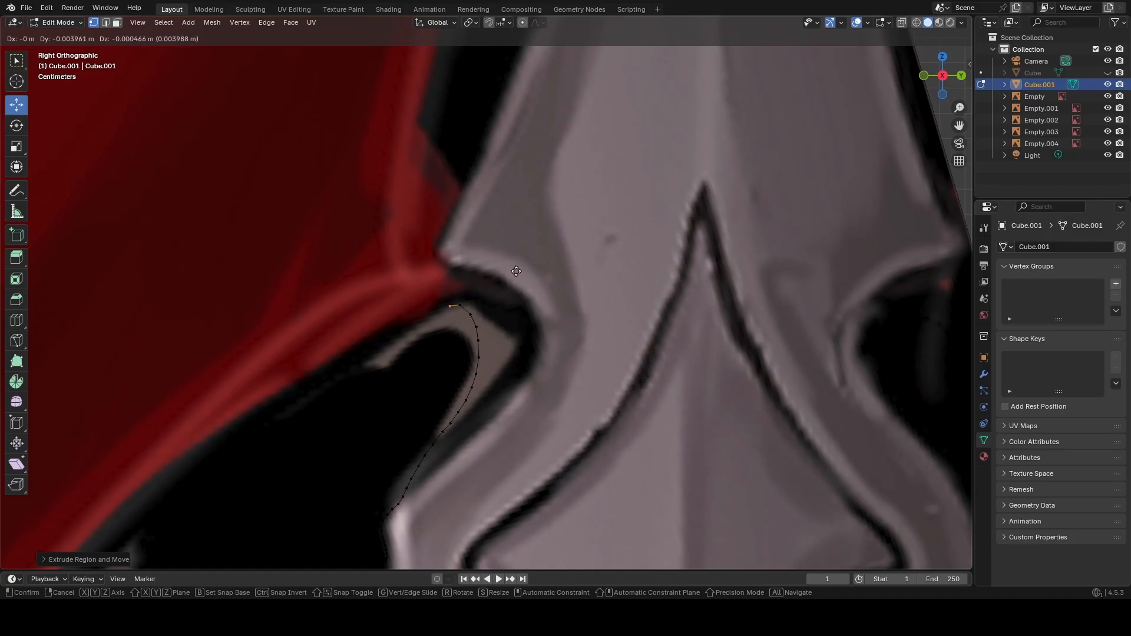
click(500, 277)
Extrude three more segments from the top of the hook down onto the dark lower outline of the red blade.
key(e)
click(489, 285)
key(e)
click(462, 296)
key(e)
click(447, 307)
Continue the strip with six short extrusions along the blade's dark underside, past the end of the hook's light patch.
shift+middle_drag(352, 366, 560, 251)
scroll(563, 251, up, 4)
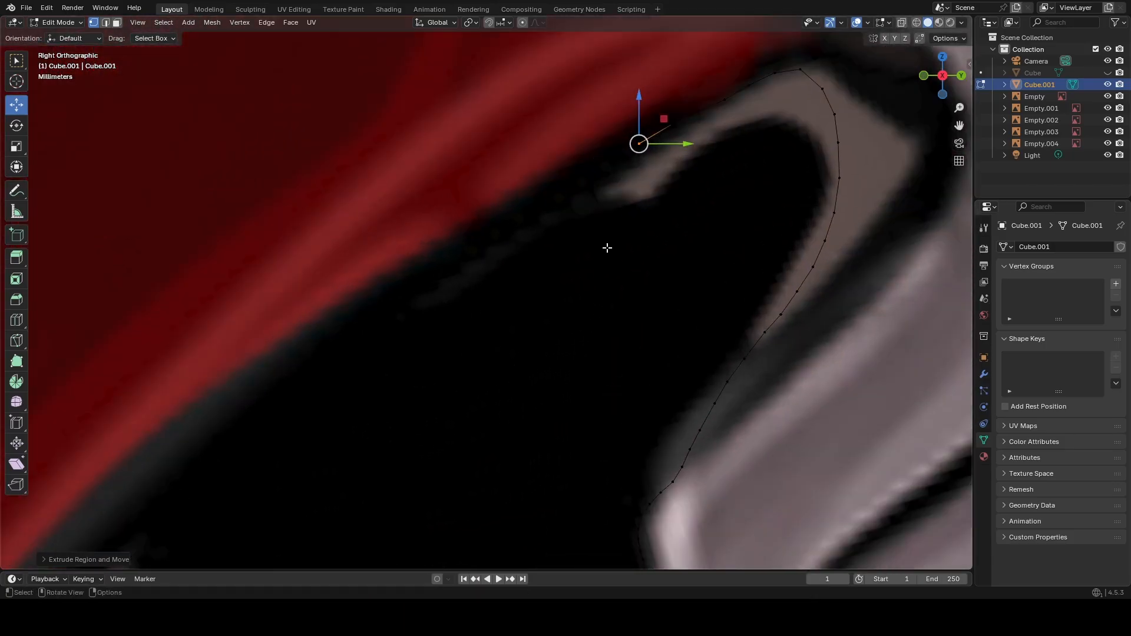
key(e)
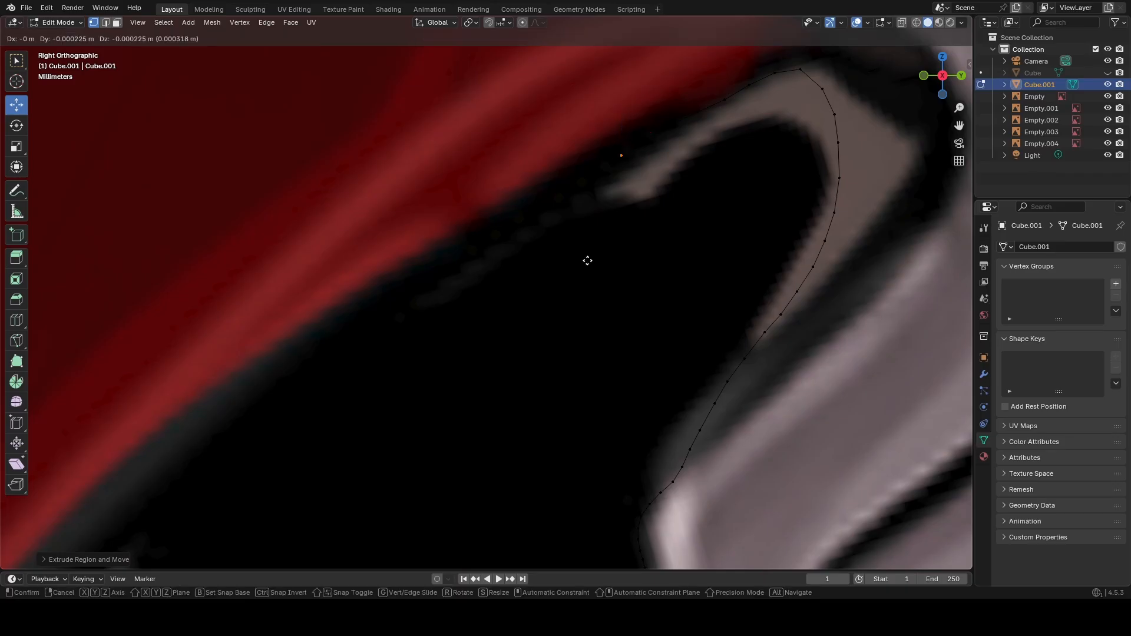
click(571, 269)
key(e)
click(553, 278)
key(e)
click(535, 289)
key(e)
click(515, 302)
key(e)
click(493, 318)
key(e)
click(474, 328)
Inspect the extruded strip in perspective, and return to a close right orthographic view of its end edge.
mouse_move(482, 320)
middle_down()
mouse_move(497, 321)
mouse_move(469, 329)
mouse_move(491, 324)
middle_up()
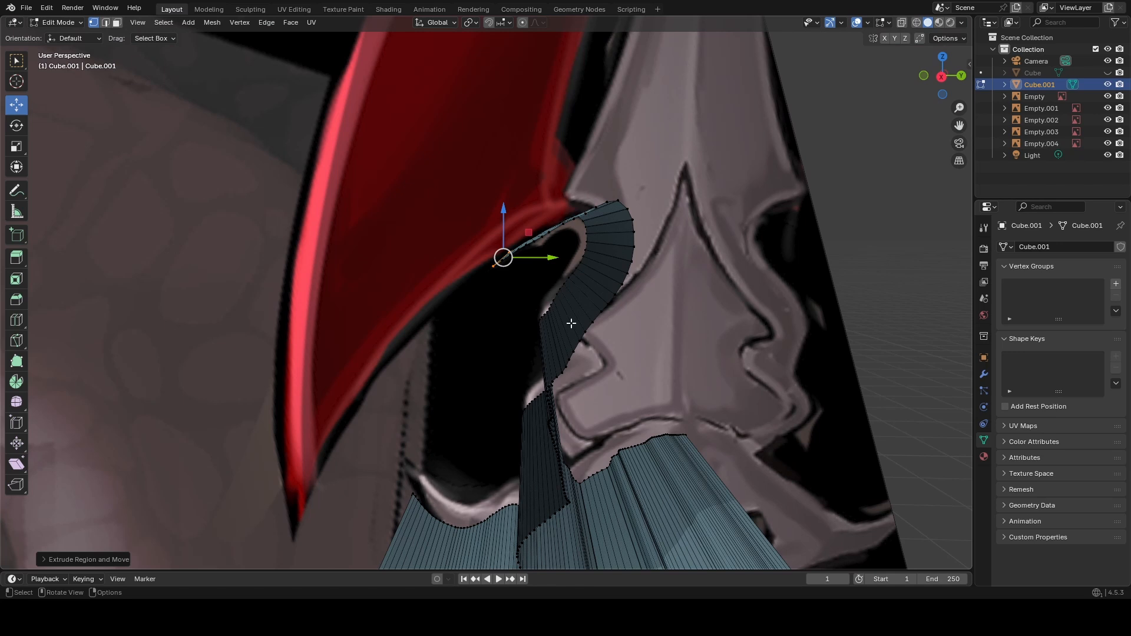
click(941, 77)
scroll(549, 281, up, 4)
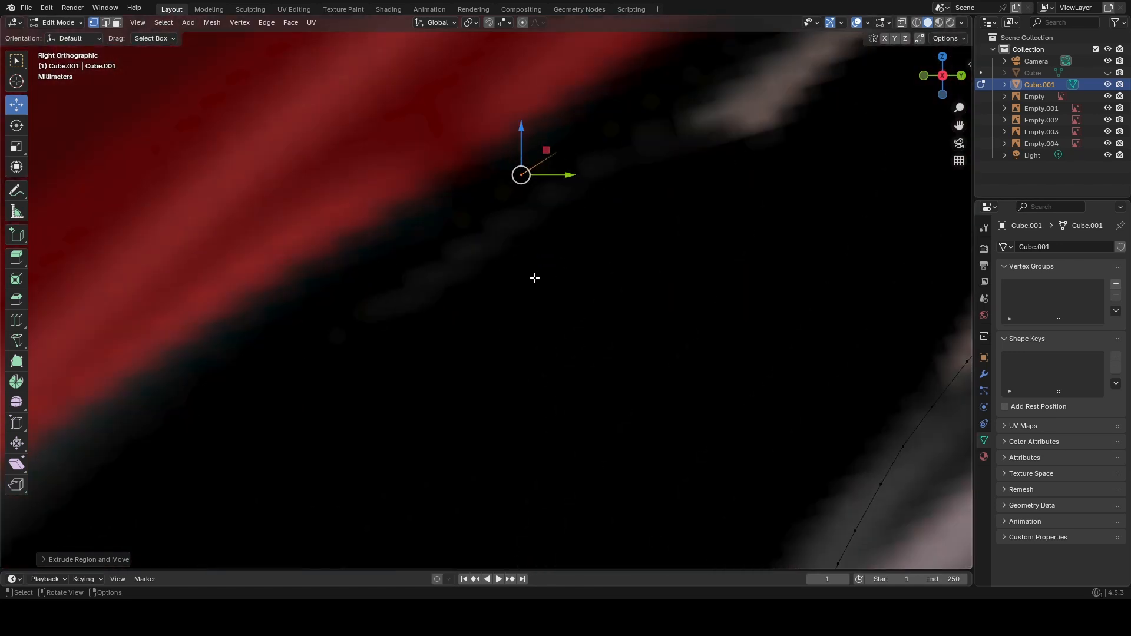
scroll(535, 278, down, 2)
shift+middle_drag(527, 295, 551, 265)
scroll(733, 205, down, 3)
scroll(727, 205, down, 1)
scroll(548, 265, up, 3)
shift+middle_drag(477, 259, 605, 269)
scroll(596, 271, up, 4)
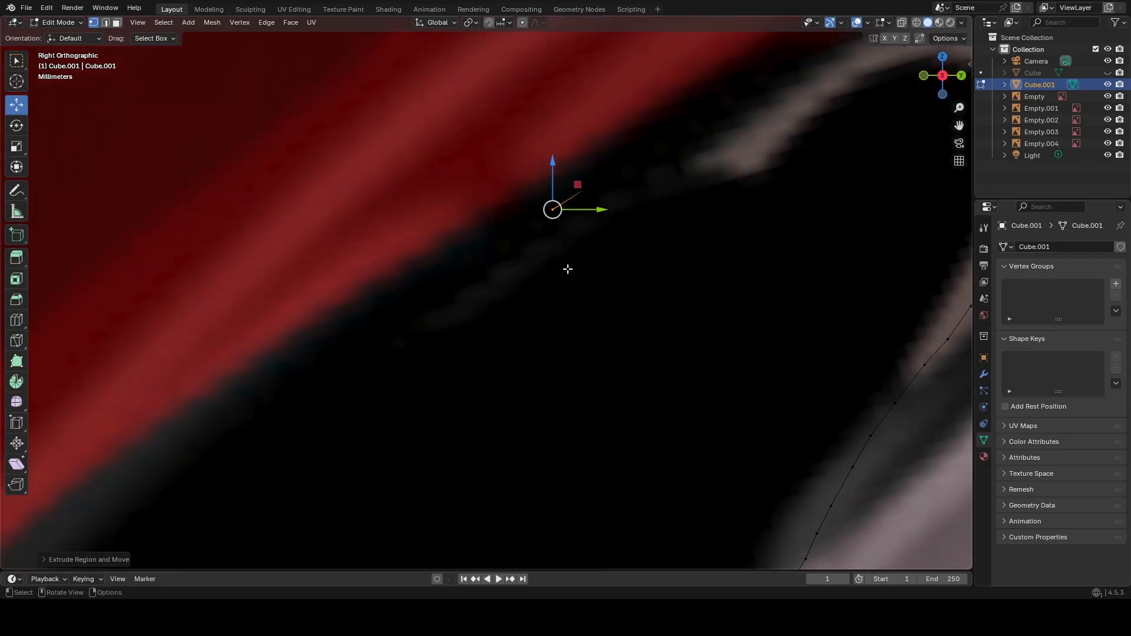
Extrude the end edge in eight short segments down along the dark border beneath the red blade.
key(g)
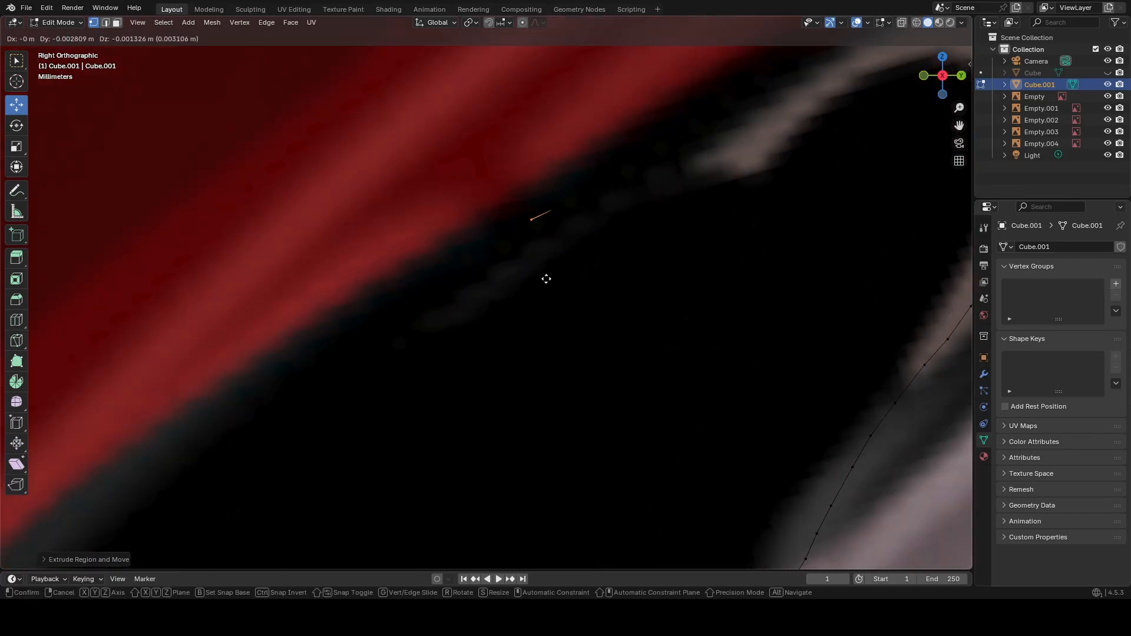
click(542, 282)
key(g)
click(526, 293)
key(g)
click(499, 314)
key(g)
click(477, 330)
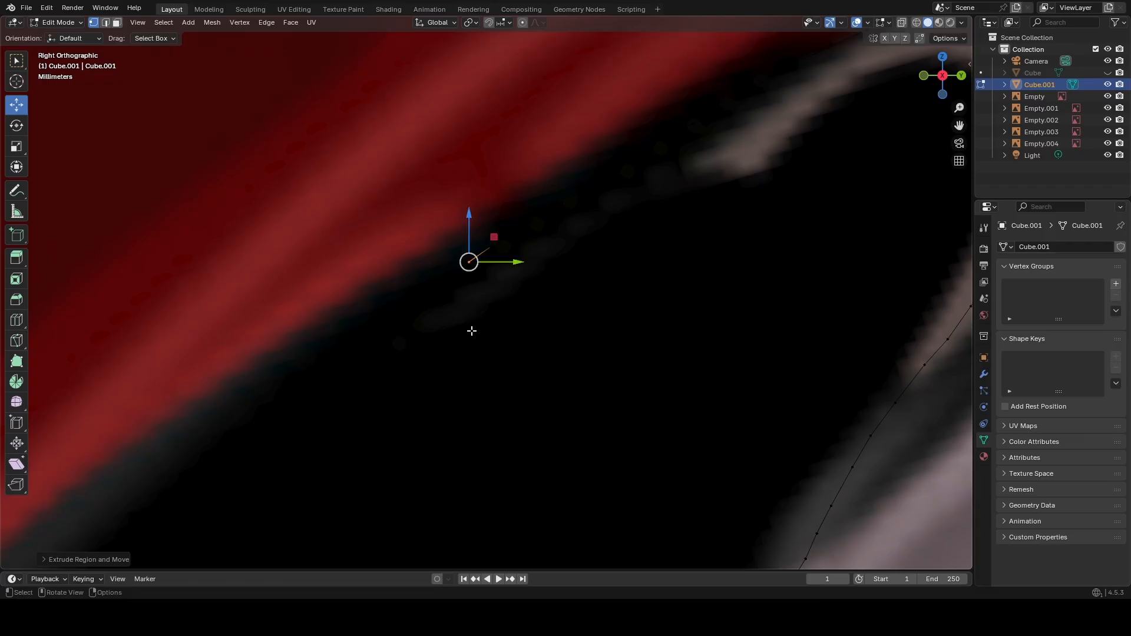
key(g)
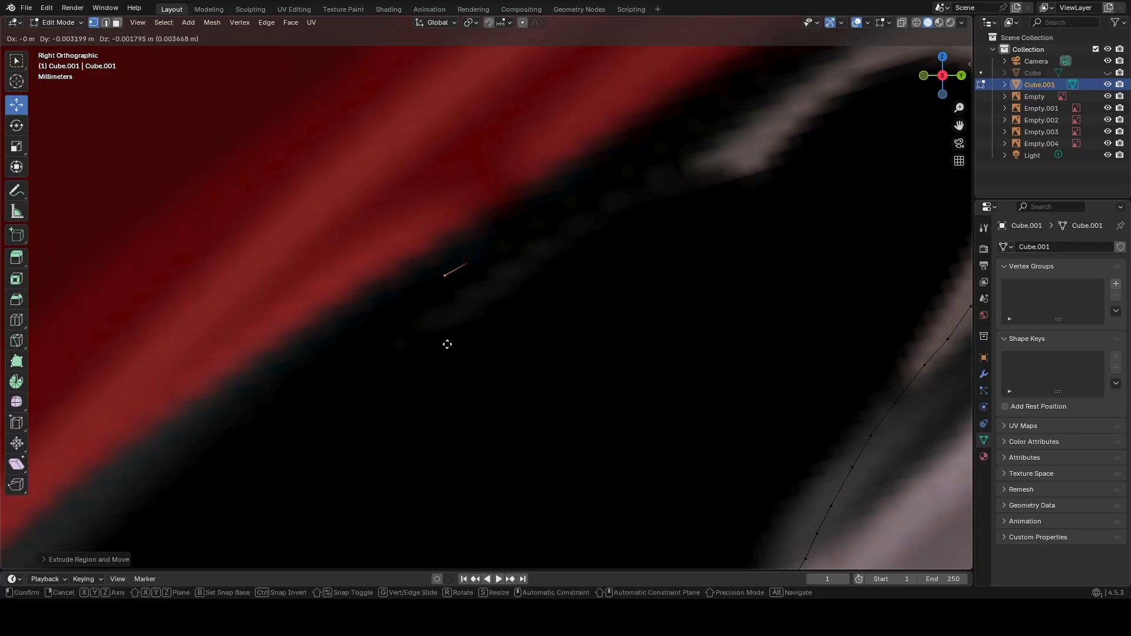
click(447, 344)
key(g)
click(422, 359)
key(g)
click(400, 373)
key(g)
click(379, 388)
Add three more extruded segments where the blade's lower edge starts curving down over the black background.
shift+middle_drag(432, 359, 644, 252)
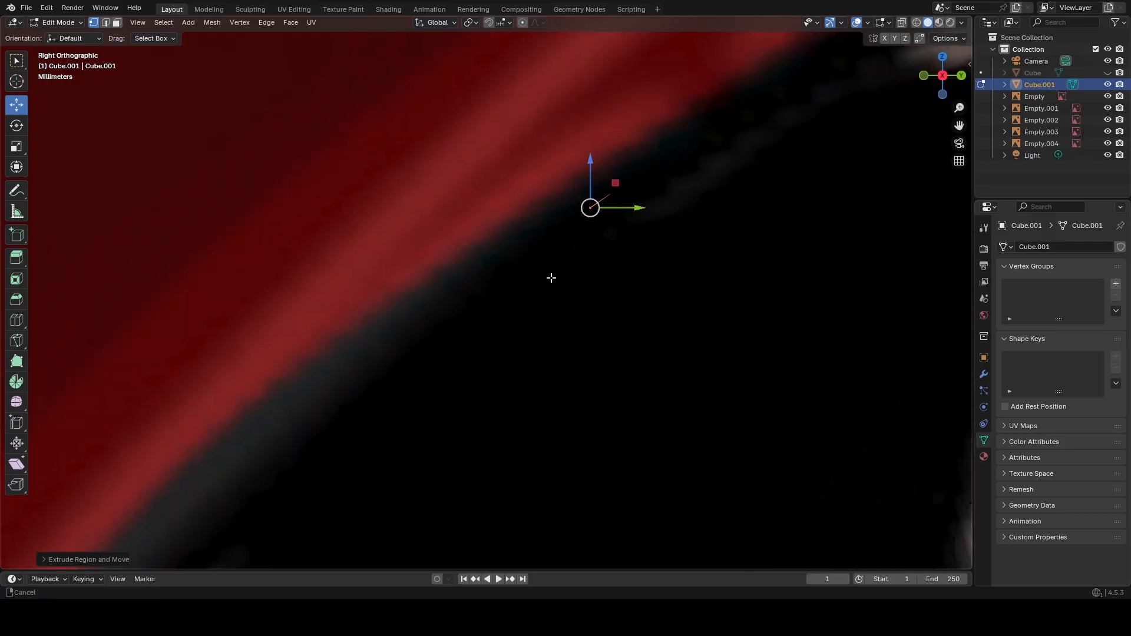
scroll(542, 288, down, 2)
scroll(531, 303, down, 2)
scroll(523, 311, down, 3)
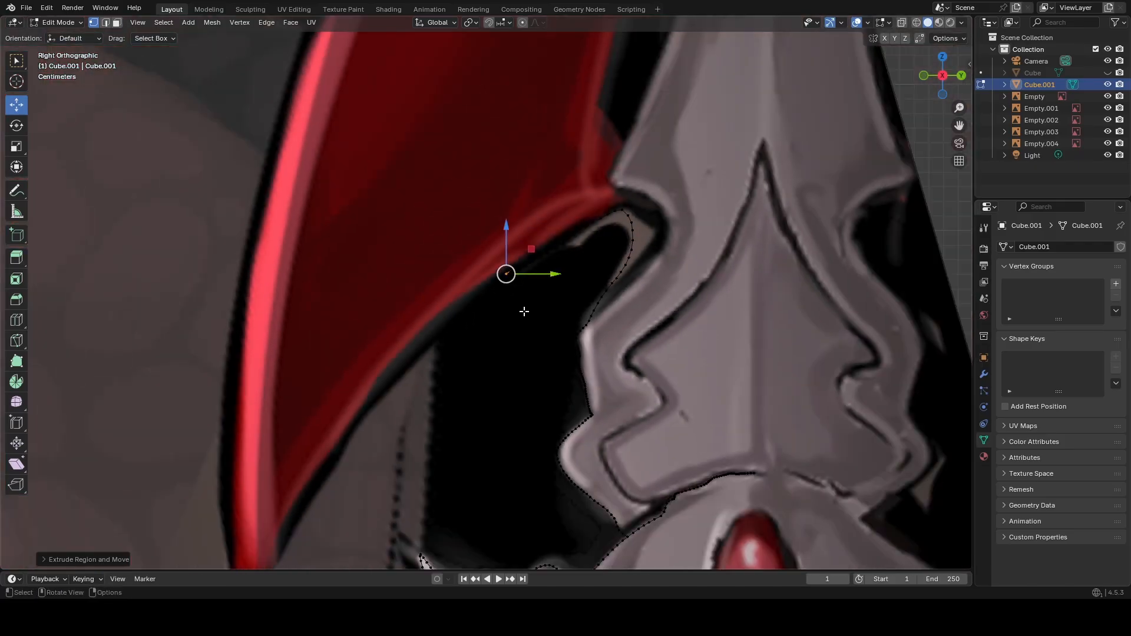
scroll(521, 315, up, 6)
key(e)
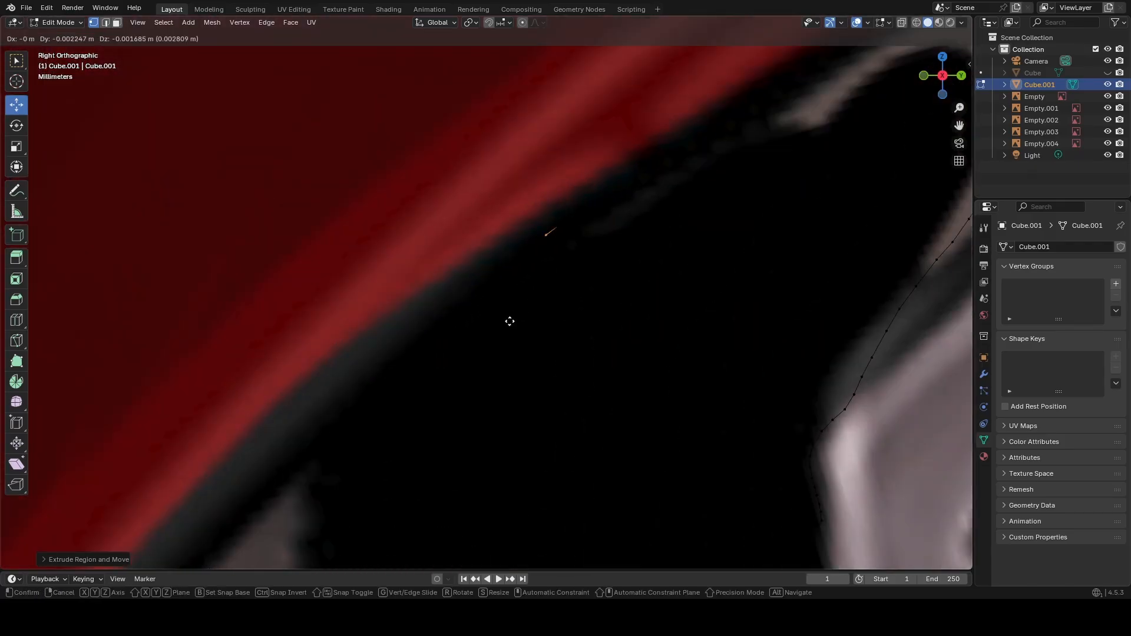
click(507, 322)
key(e)
click(486, 334)
key(e)
click(465, 351)
Extend the strip with eight extrusions along the blade's curved lower edge to the top of the grey background wedge.
scroll(459, 356, down, 1)
shift+middle_drag(448, 361, 566, 229)
scroll(548, 221, down, 3)
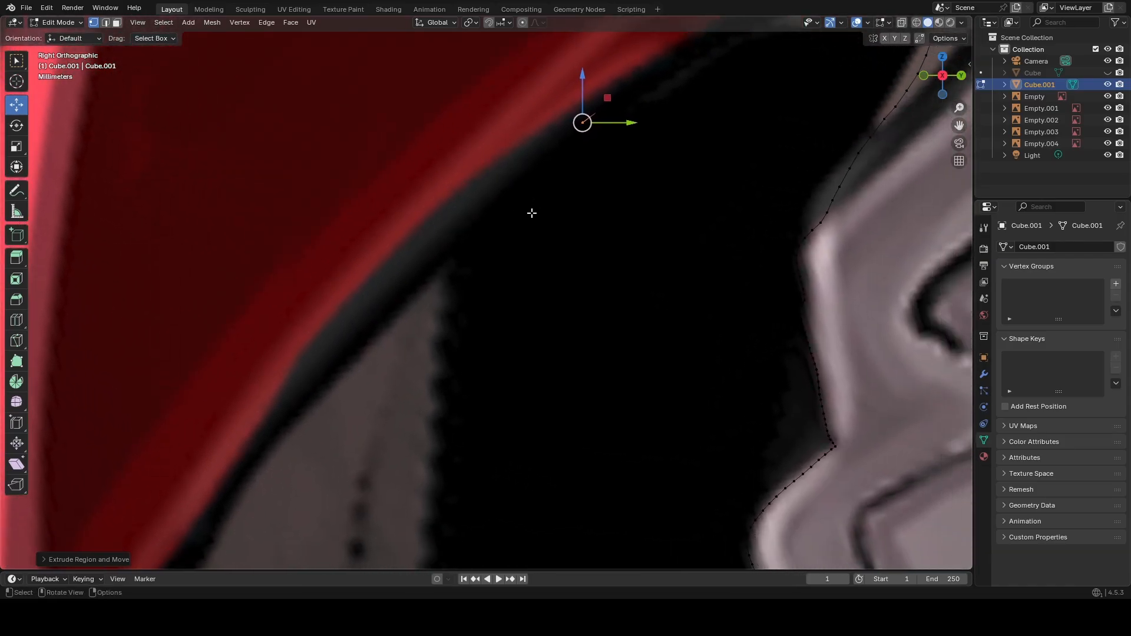
scroll(551, 219, down, 1)
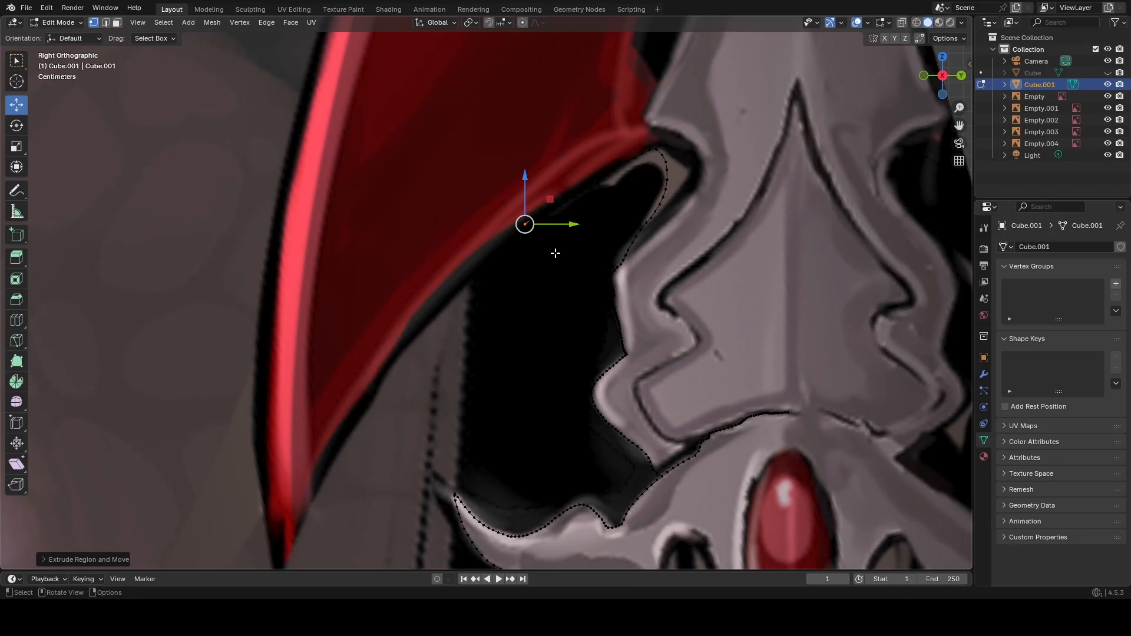
scroll(555, 253, up, 8)
shift+middle_drag(656, 195, 528, 360)
scroll(476, 401, down, 1)
key(e)
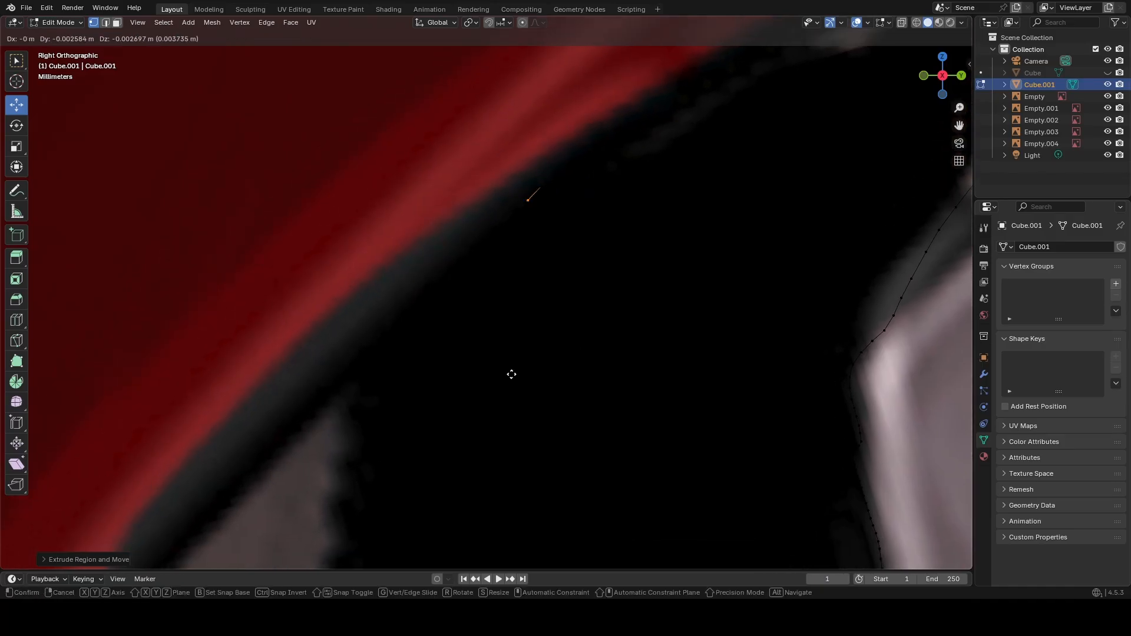
click(508, 375)
key(e)
click(489, 391)
key(e)
click(467, 411)
key(e)
click(420, 451)
key(e)
click(394, 476)
key(e)
click(374, 494)
key(e)
click(355, 515)
key(e)
click(330, 543)
Extrude five segments along the blade's dark edge where it borders the upper part of the grey background wedge.
shift+middle_drag(348, 447, 557, 241)
scroll(485, 319, down, 4)
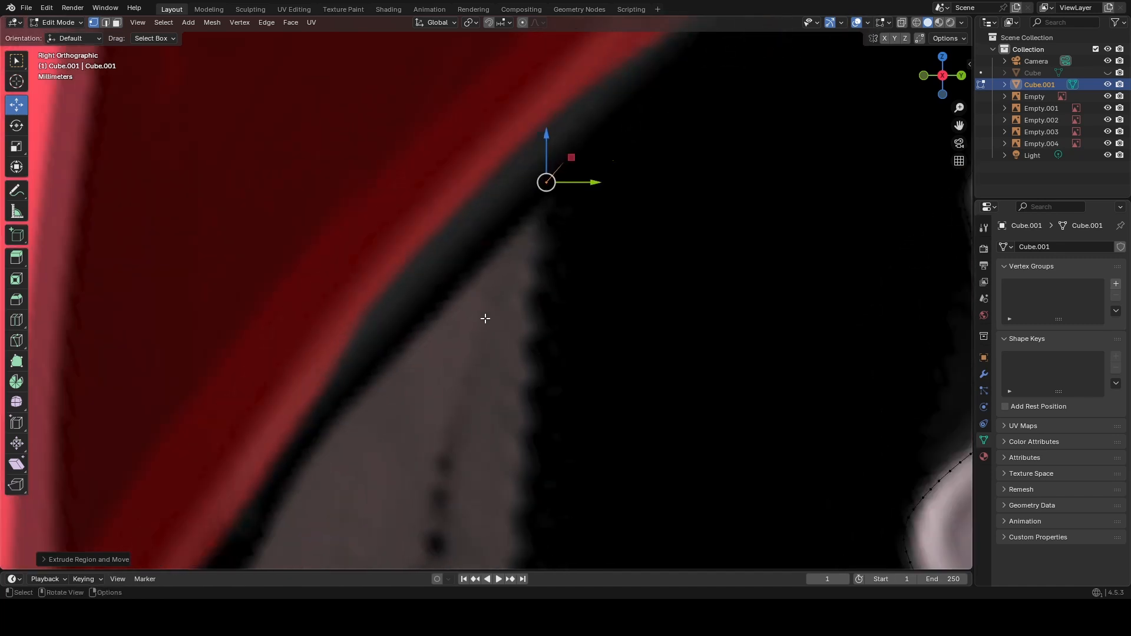
key(e)
click(468, 346)
key(e)
click(454, 359)
key(e)
click(441, 378)
key(e)
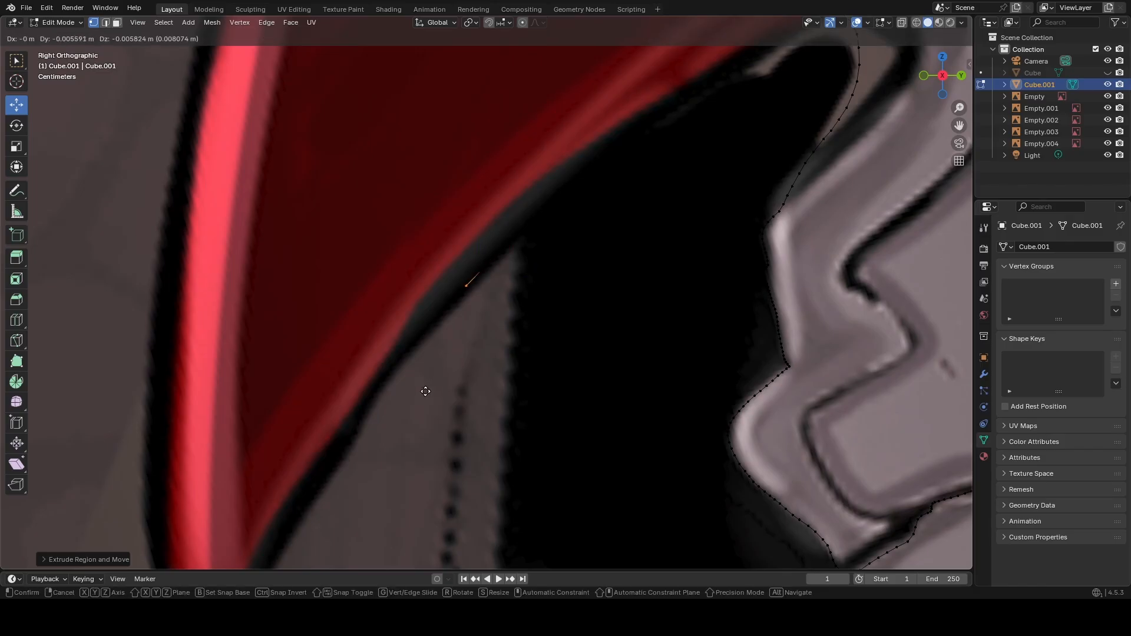
click(425, 392)
key(e)
click(414, 406)
Extrude four closely spaced segments following the steepening bend in the blade's lower outline.
scroll(431, 381, up, 2)
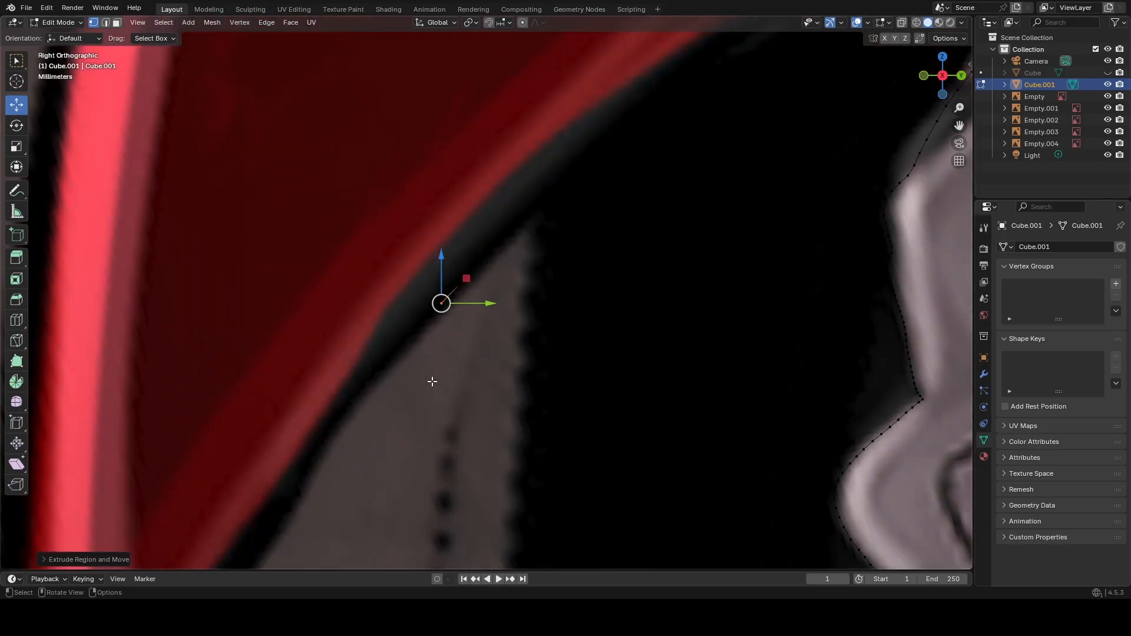
scroll(475, 330, up, 3)
key(e)
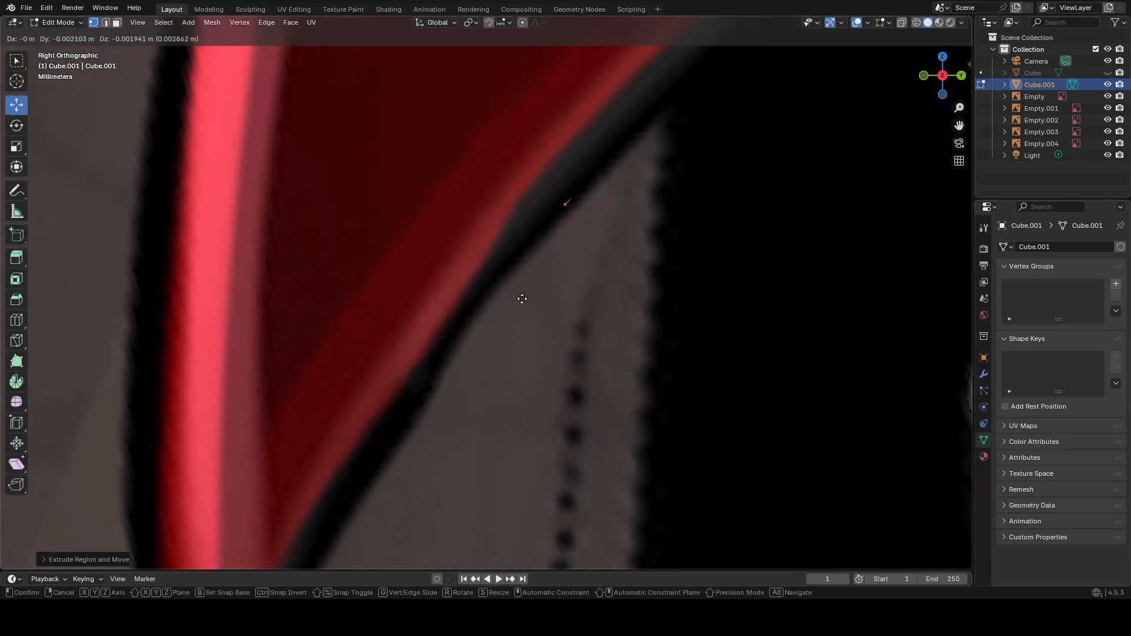
click(513, 308)
key(e)
click(493, 328)
key(e)
click(479, 344)
key(e)
click(466, 363)
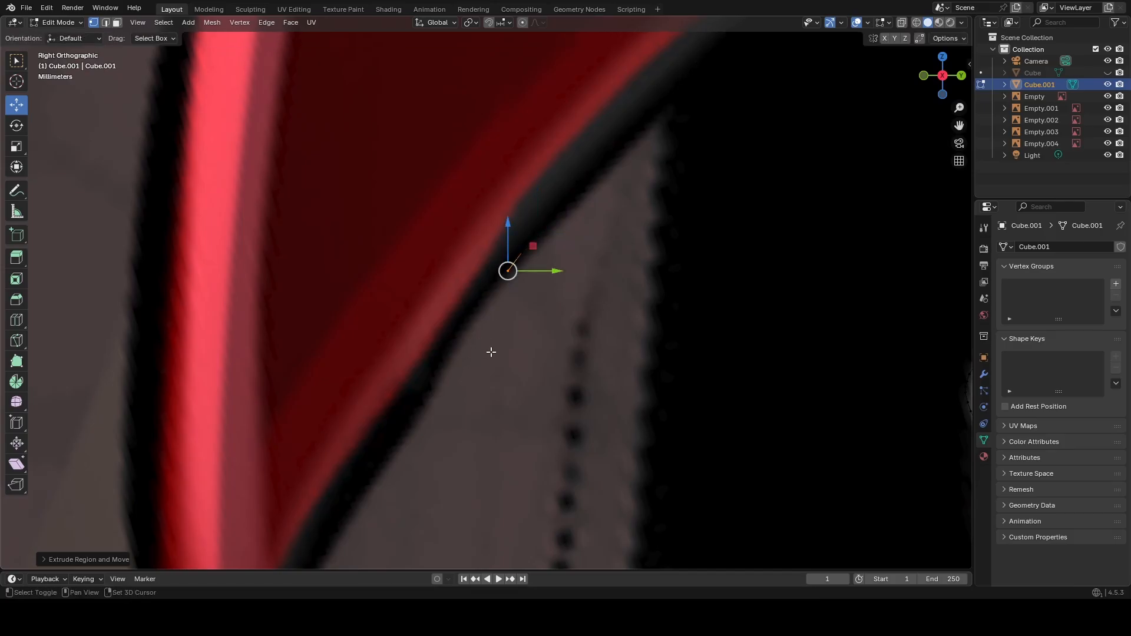
Extrude three more segments from the strip's end down the blade's dark lower edge beside the grey background wedge.
shift+middle_drag(488, 346, 607, 255)
scroll(586, 277, down, 5)
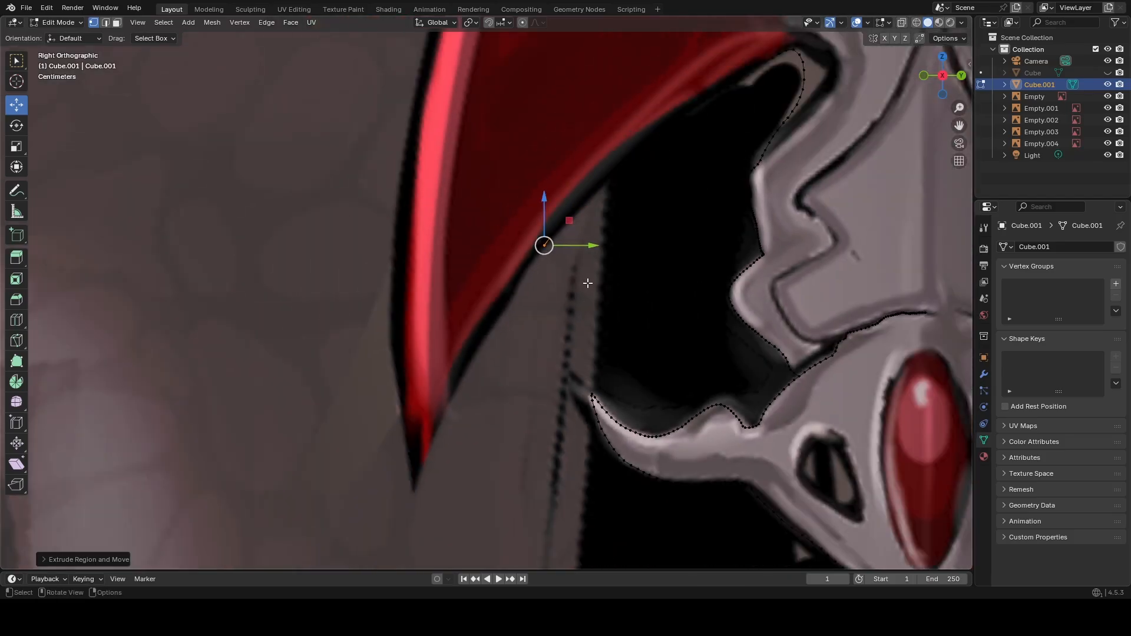
scroll(578, 284, down, 5)
scroll(576, 281, up, 5)
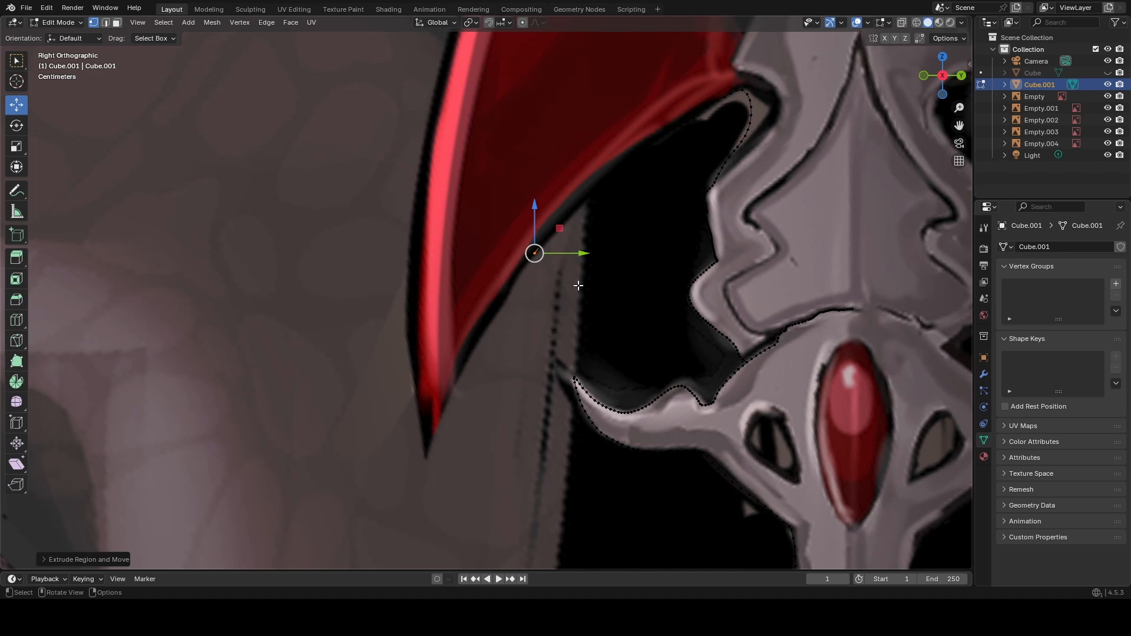
scroll(555, 282, up, 7)
shift+middle_drag(584, 287, 456, 356)
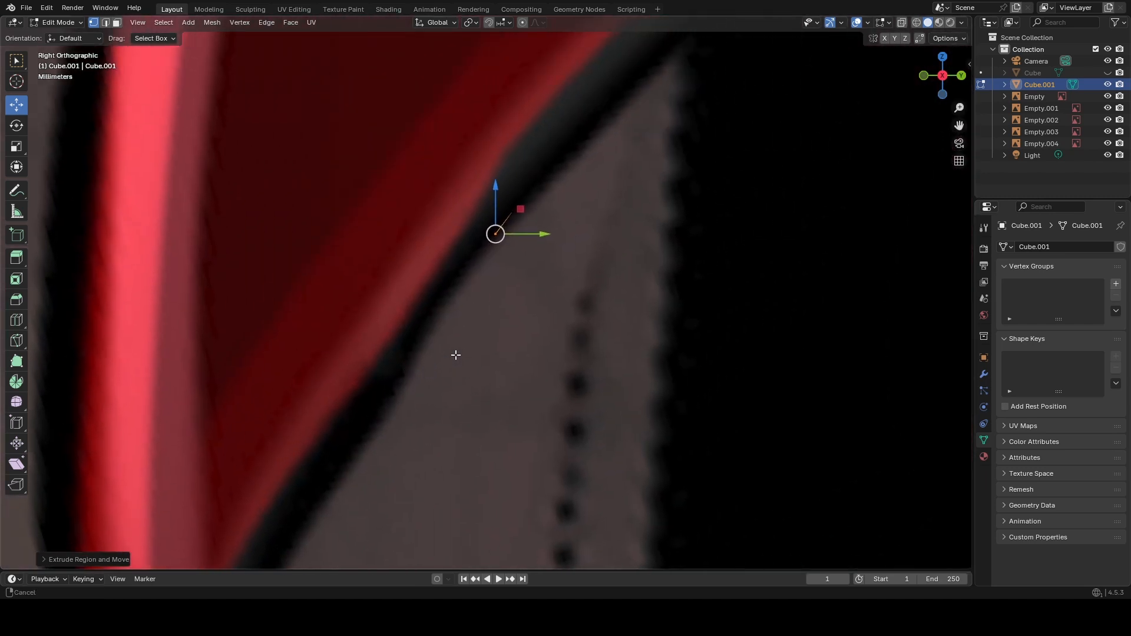
key(g)
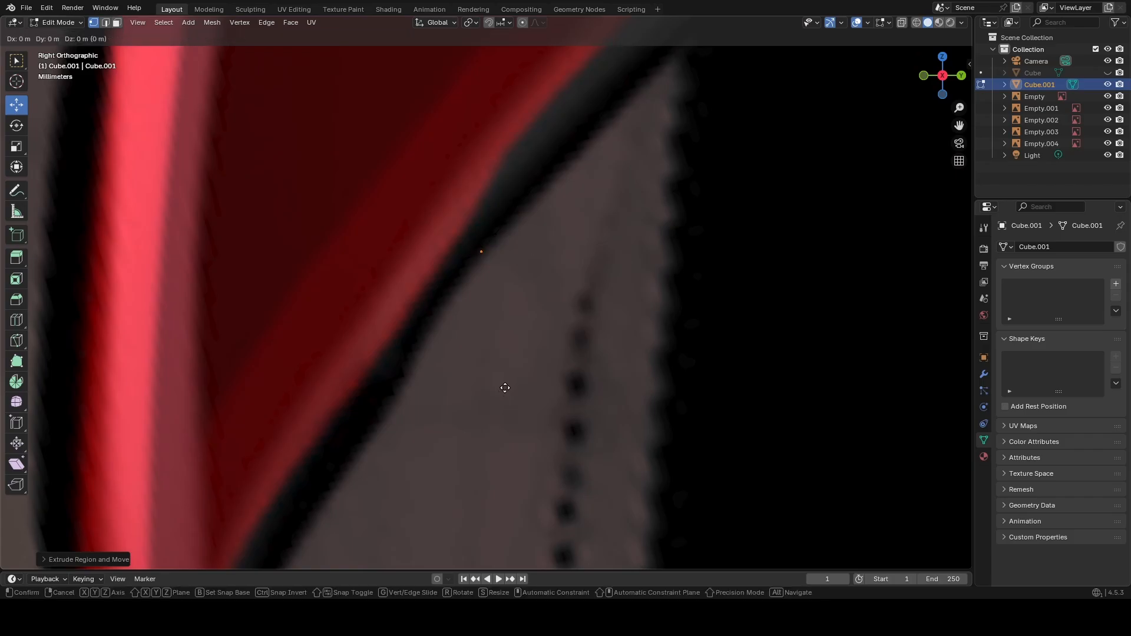
click(488, 409)
key(g)
click(470, 436)
key(g)
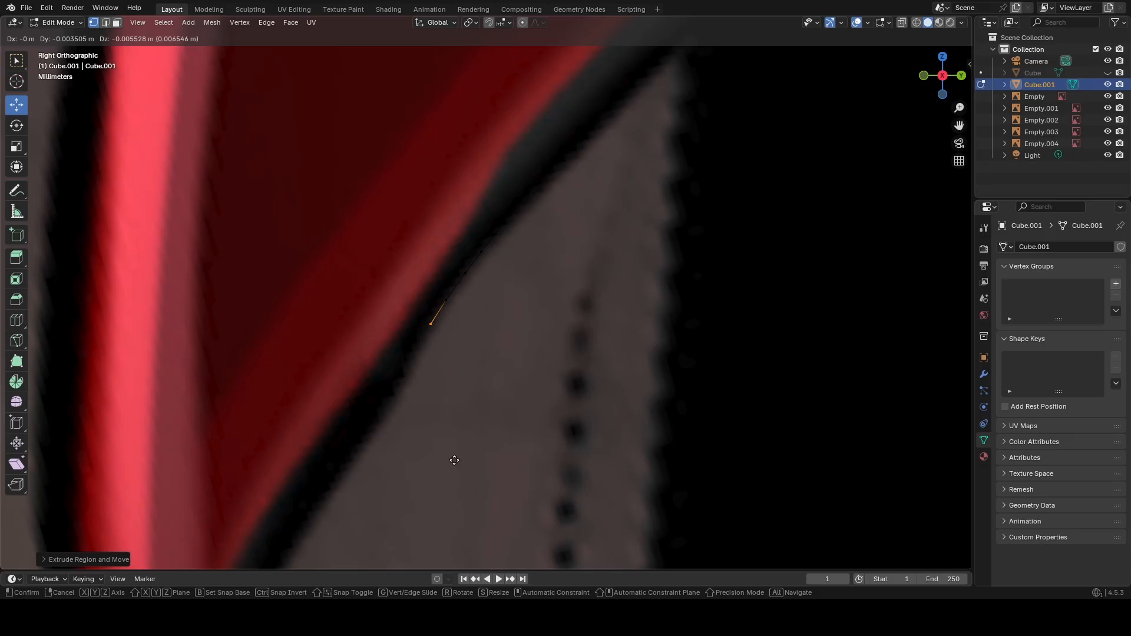
click(454, 460)
Continue the strip with further extrusions down the straighter part of the blade's dark edge towards its lower tip.
shift+middle_drag(459, 449, 598, 227)
key(g)
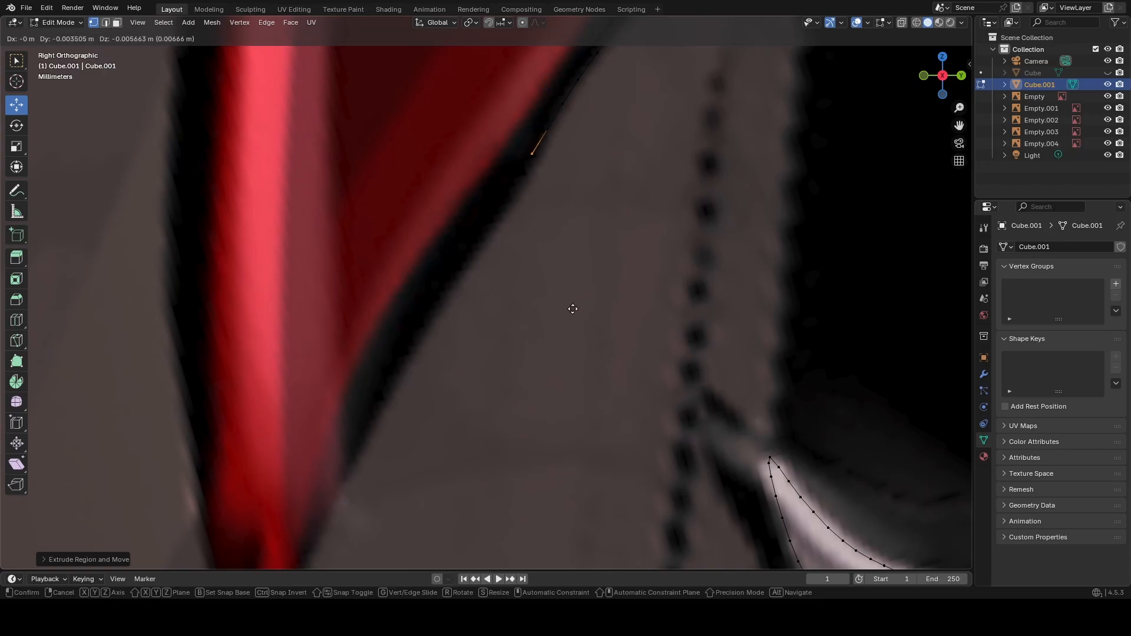
click(573, 309)
key(e)
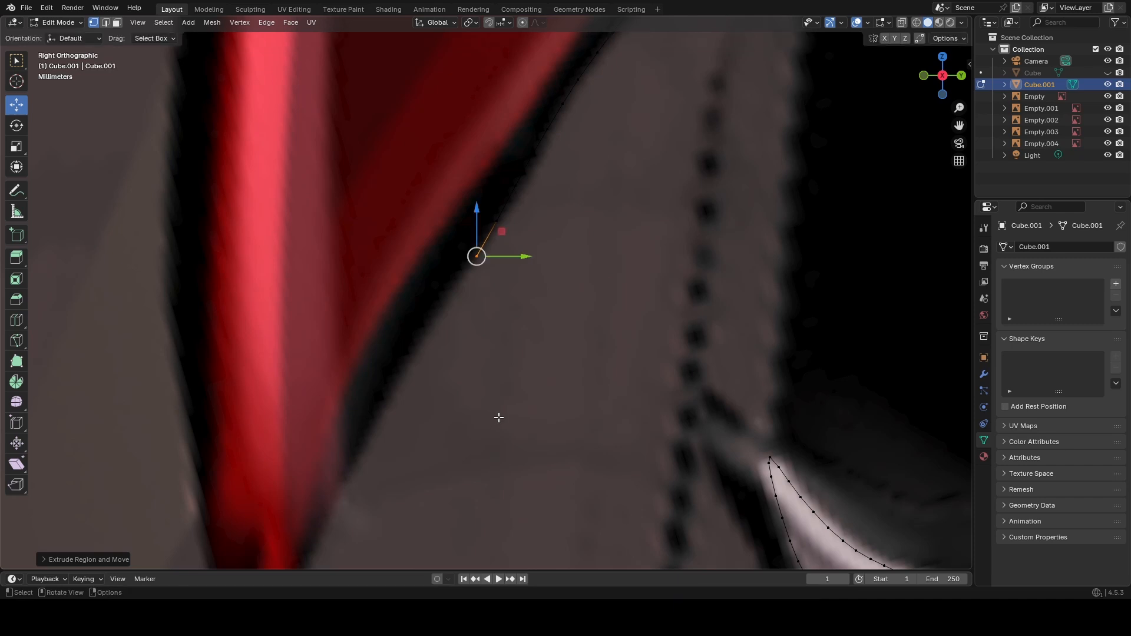
click(473, 449)
Clear the selection and inspect the extruded guard and blade strip from a perspective angle.
mouse_move(512, 272)
mouse_down()
mouse_move(528, 270)
mouse_move(460, 244)
mouse_move(476, 225)
mouse_up()
click(539, 231)
mouse_move(564, 256)
middle_down()
mouse_move(548, 255)
mouse_move(567, 265)
middle_up()
scroll(563, 265, down, 7)
scroll(567, 265, down, 4)
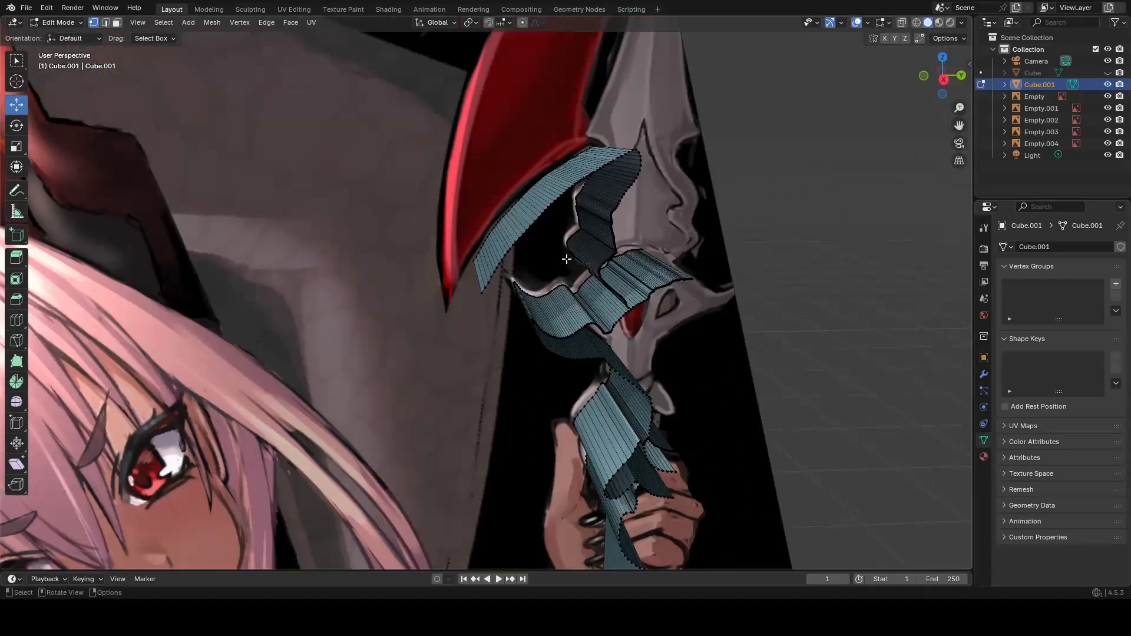
scroll(568, 258, up, 2)
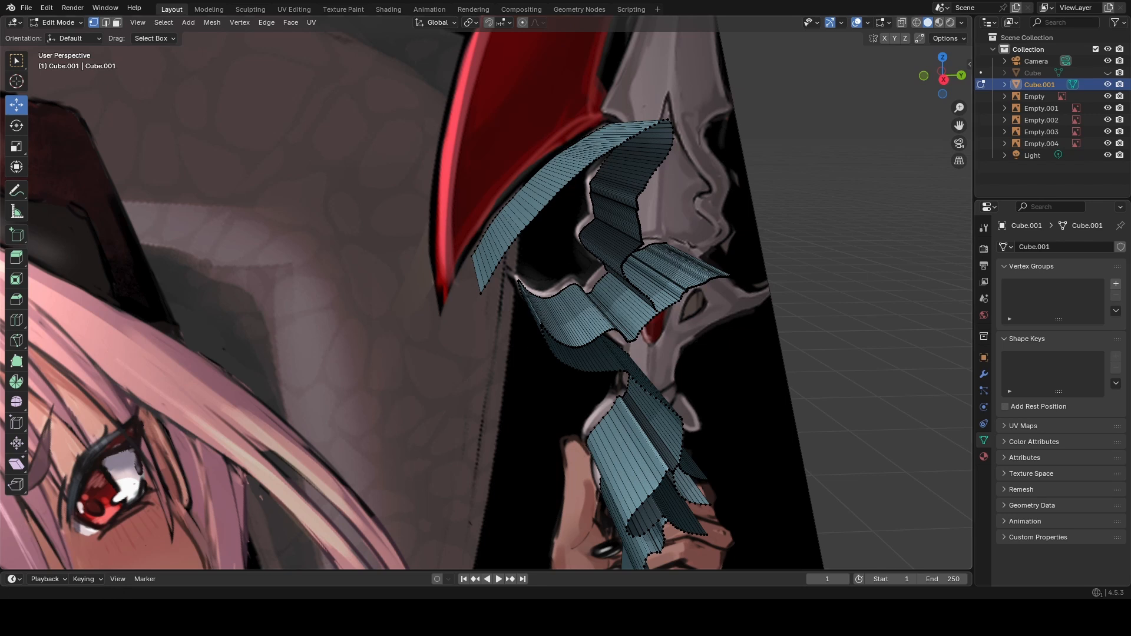
mouse_move(593, 373)
middle_down()
mouse_move(571, 353)
mouse_move(666, 336)
mouse_move(654, 371)
mouse_move(593, 379)
mouse_move(591, 391)
middle_up()
Examine the spearhead's blade and guard in the front-facing standing character reference.
scroll(636, 379, down, 4)
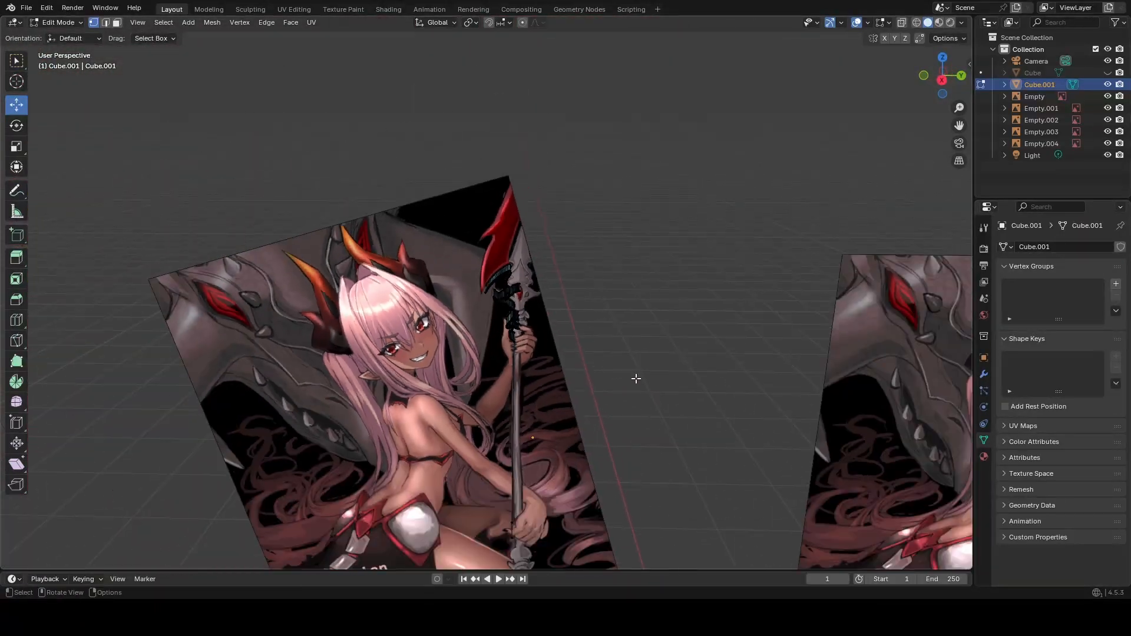
scroll(635, 379, down, 2)
middle_drag(682, 412, 617, 375)
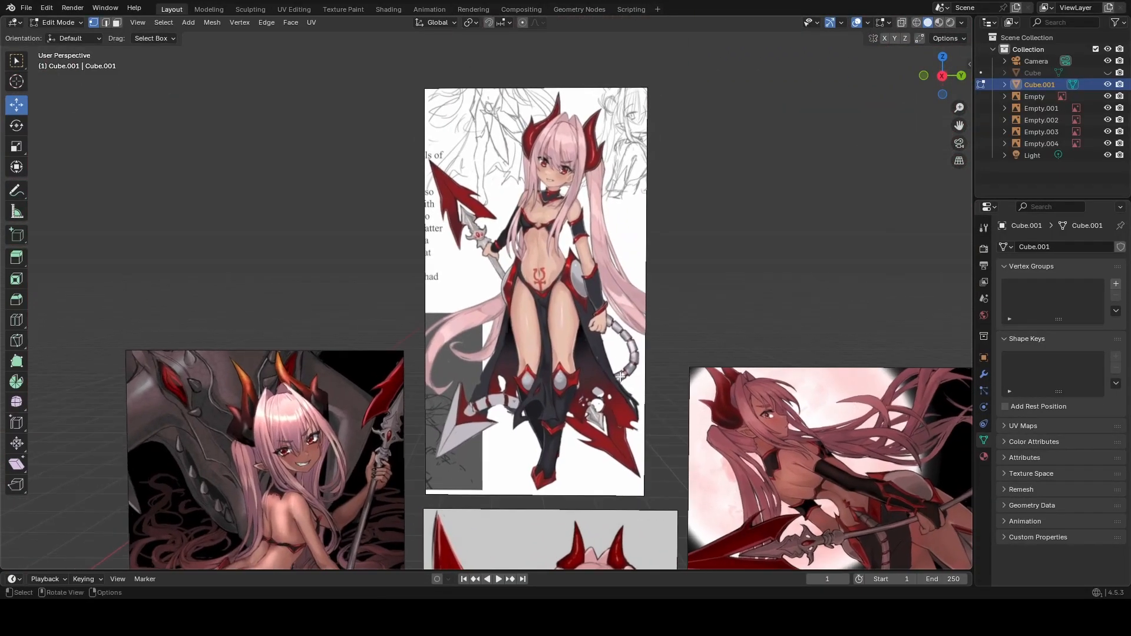
shift+middle_drag(337, 361, 427, 390)
scroll(716, 288, up, 4)
shift+middle_drag(716, 288, 548, 310)
scroll(521, 294, up, 1)
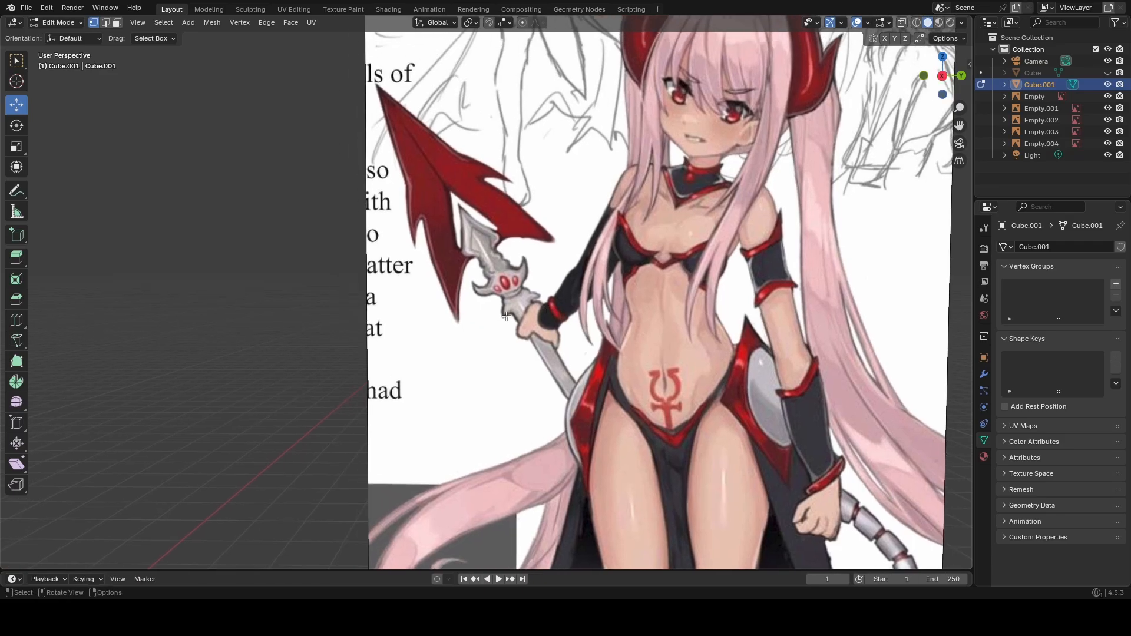
scroll(516, 319, down, 2)
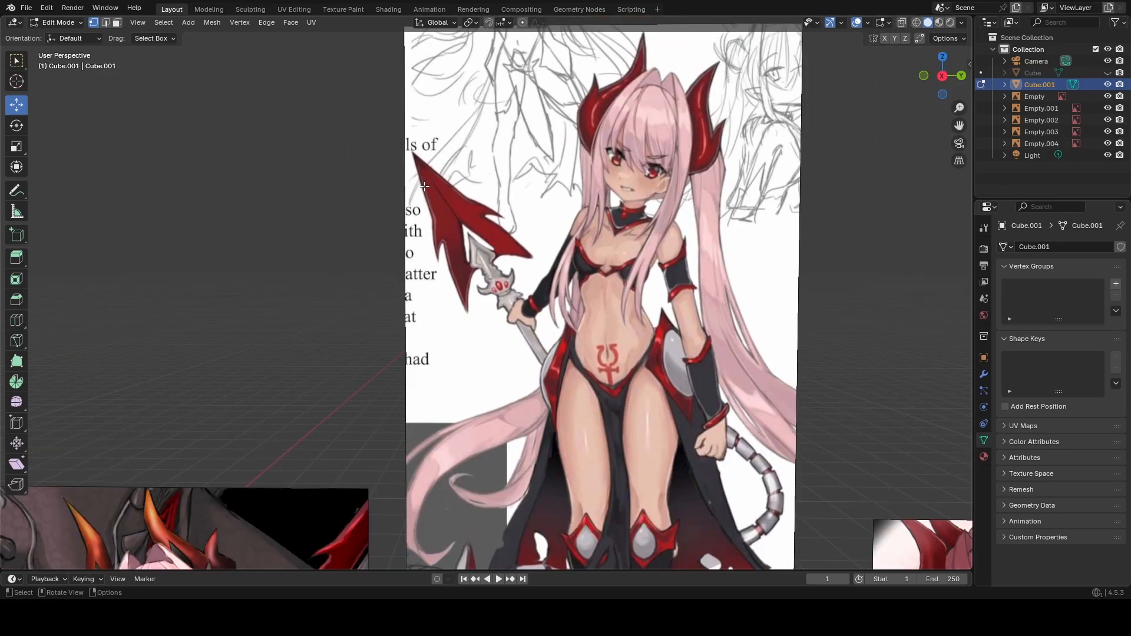
Examine how the weapon's blades are shaped in the back-view and moonlit reference images.
middle_drag(465, 284, 542, 500)
shift+middle_drag(886, 405, 691, 86)
scroll(781, 395, down, 3)
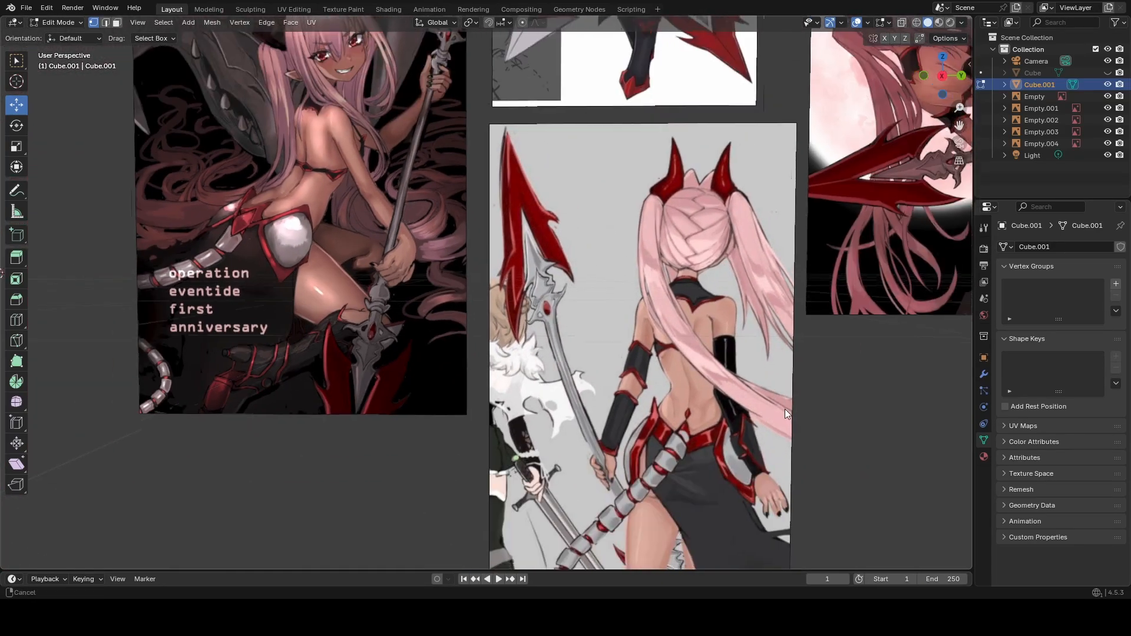
shift+middle_drag(785, 409, 563, 315)
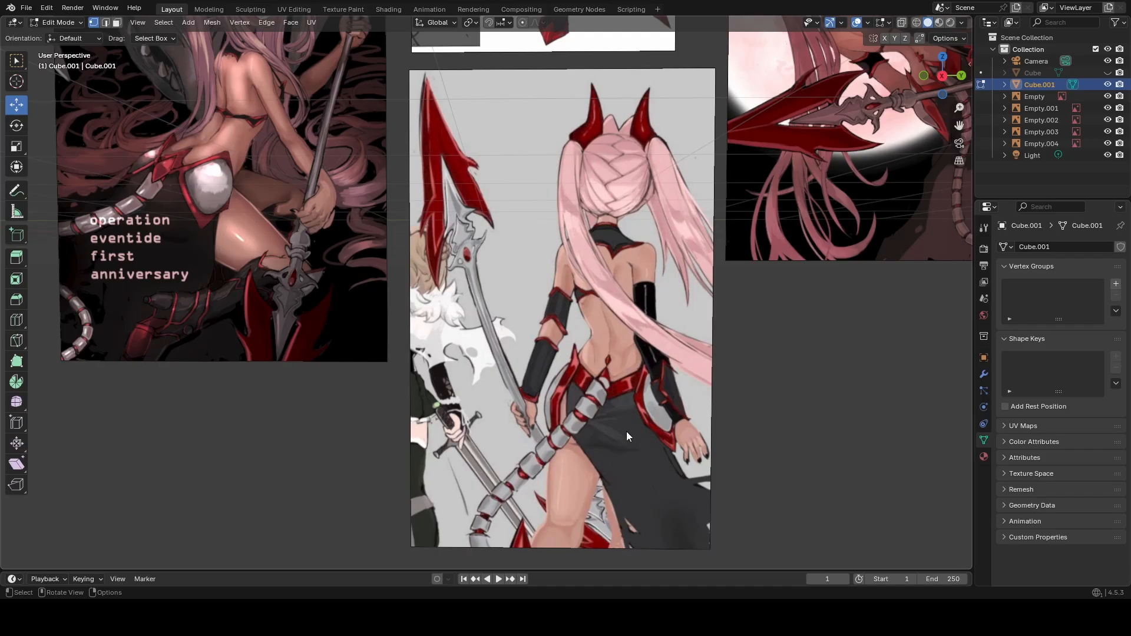
shift+middle_drag(663, 154, 274, 367)
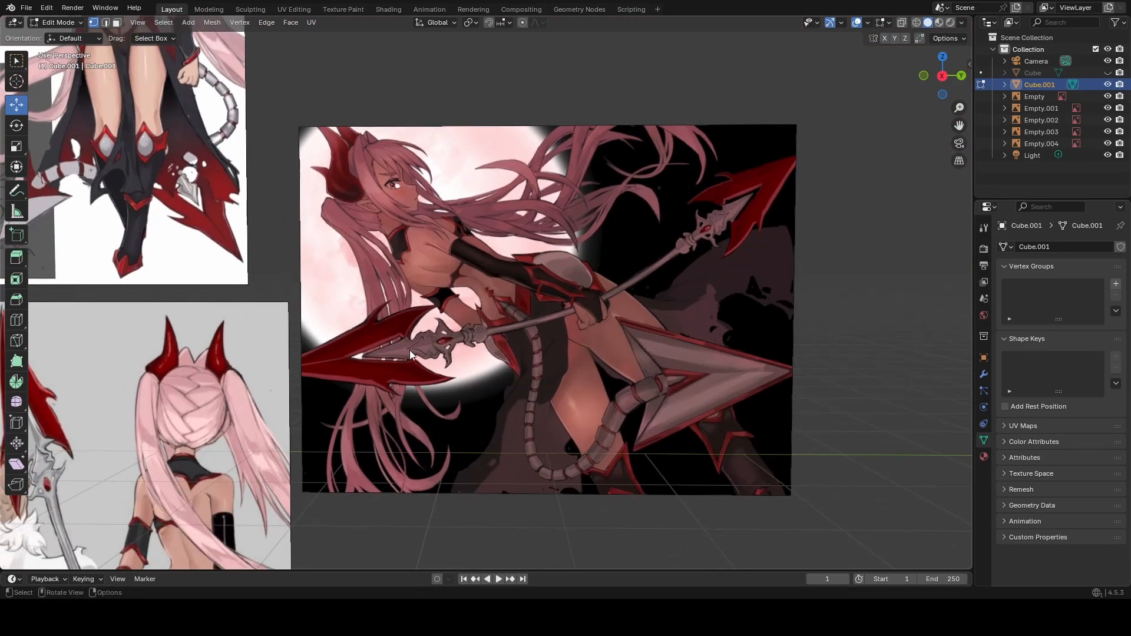
shift+middle_drag(361, 330, 641, 406)
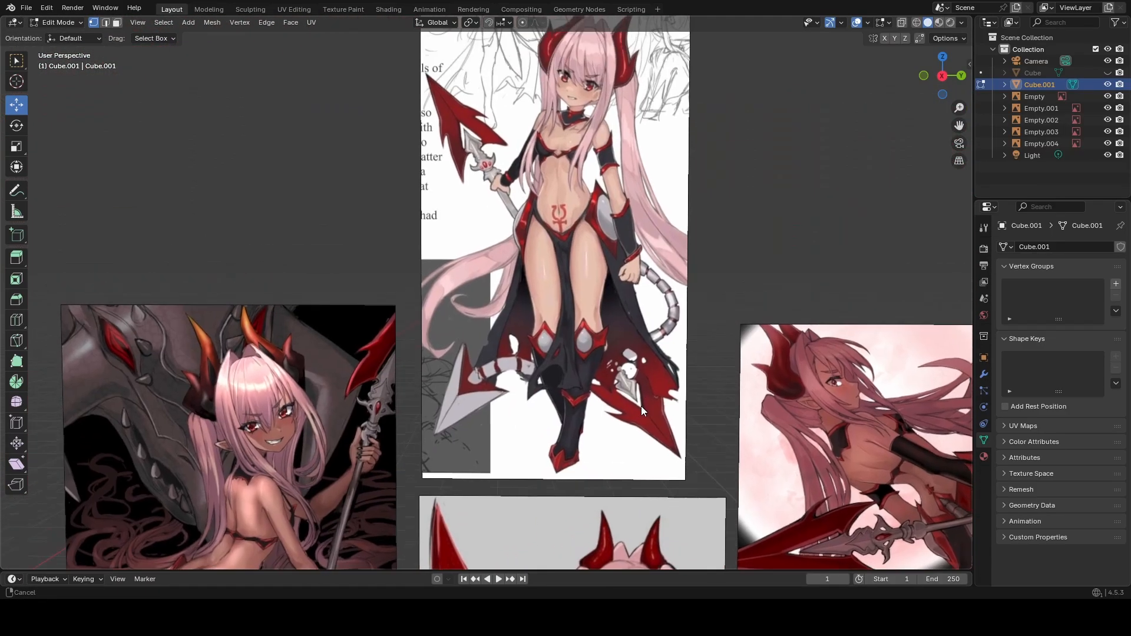
Compare the front-facing reference's spearhead and the other reference images with the traced weapon on the tilted image.
scroll(554, 280, up, 4)
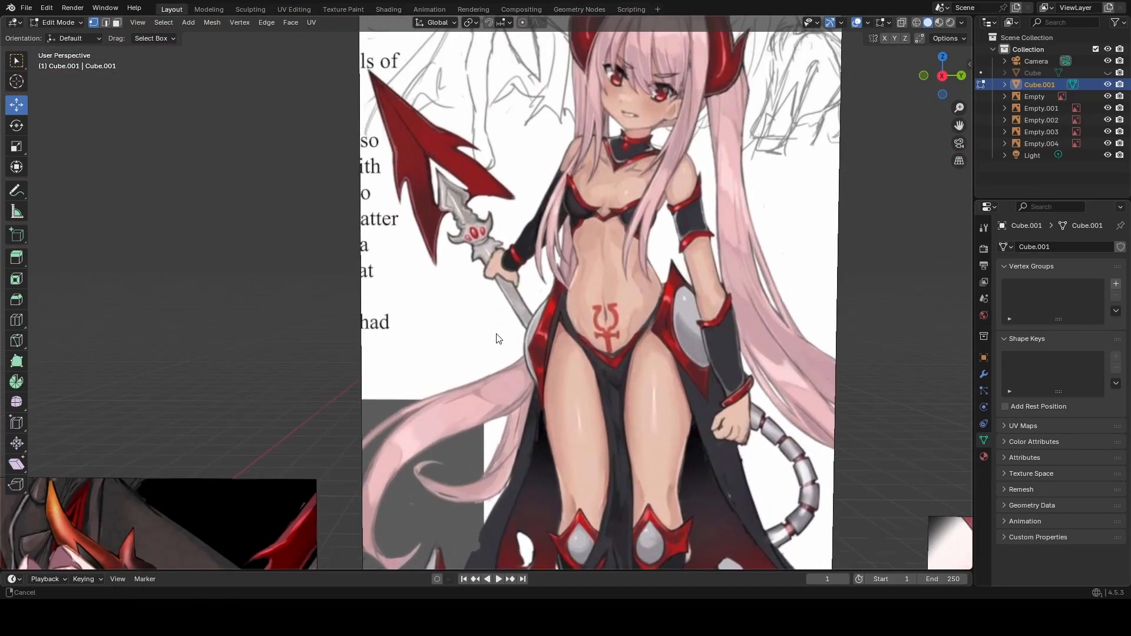
shift+middle_drag(497, 334, 475, 319)
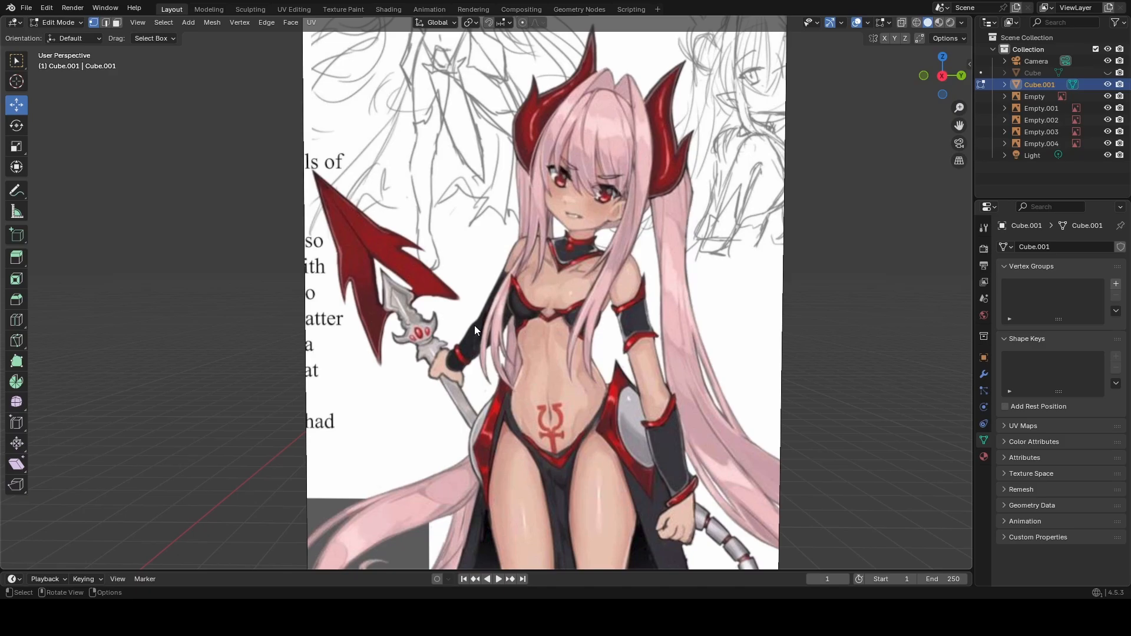
scroll(499, 338, down, 3)
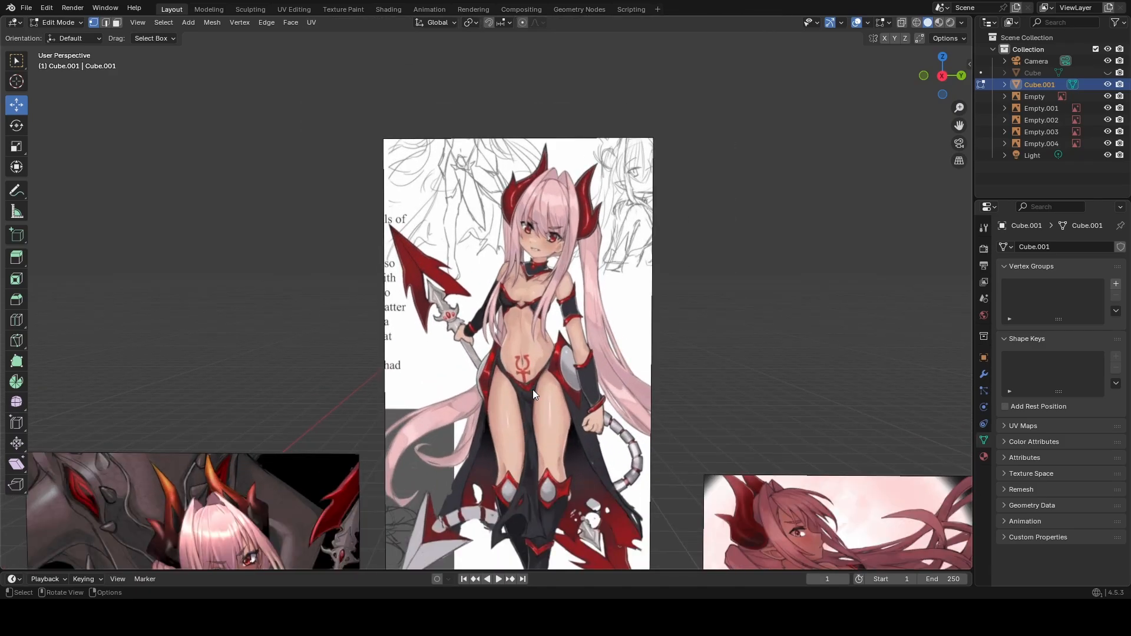
scroll(535, 391, up, 1)
shift+middle_drag(569, 405, 528, 270)
scroll(590, 357, down, 1)
shift+middle_drag(591, 357, 114, 171)
shift+middle_drag(807, 236, 966, 335)
shift+middle_drag(319, 341, 728, 292)
scroll(463, 270, up, 2)
scroll(454, 258, up, 3)
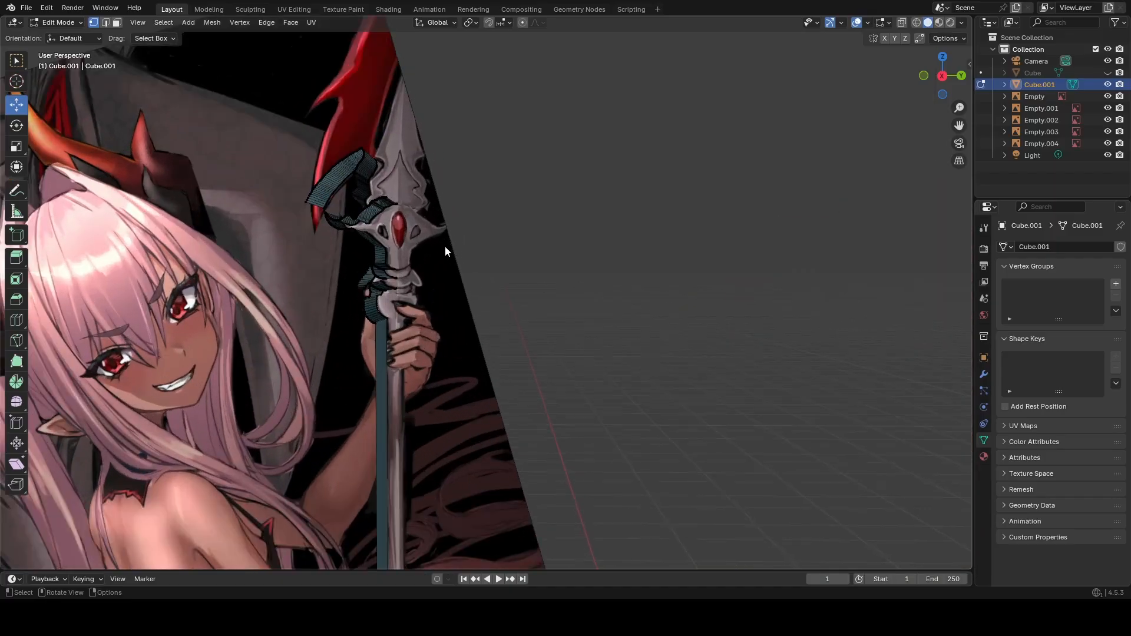
shift+middle_drag(581, 261, 126, 109)
scroll(708, 277, down, 3)
scroll(766, 150, down, 3)
shift+middle_drag(776, 151, 466, 285)
scroll(351, 302, up, 2)
scroll(352, 303, down, 5)
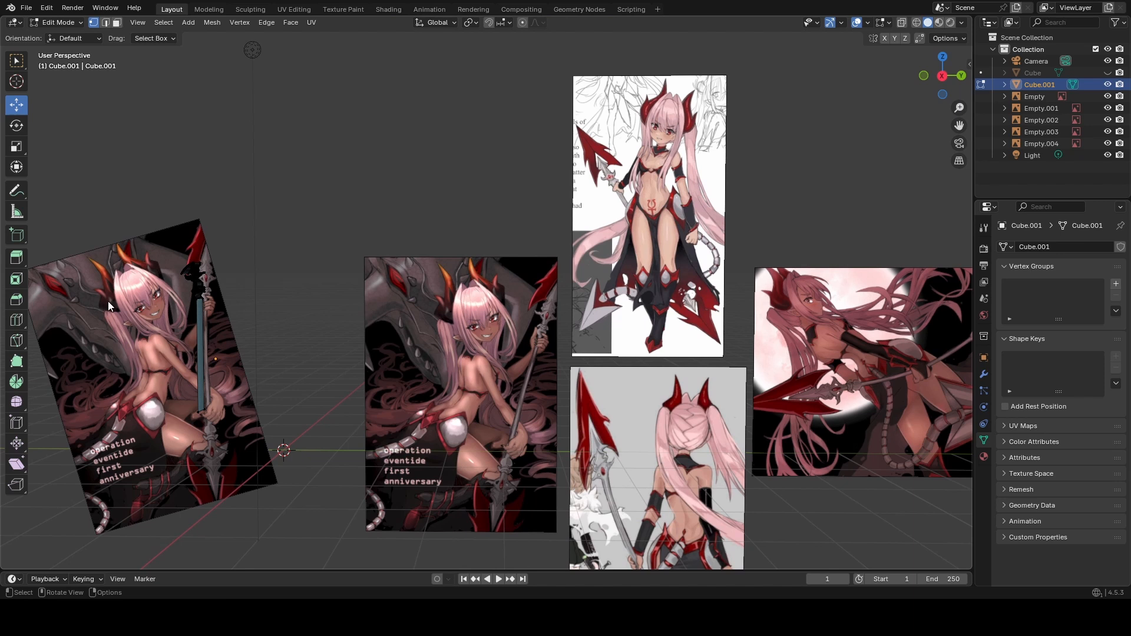
scroll(538, 268, up, 3)
shift+middle_drag(539, 268, 409, 408)
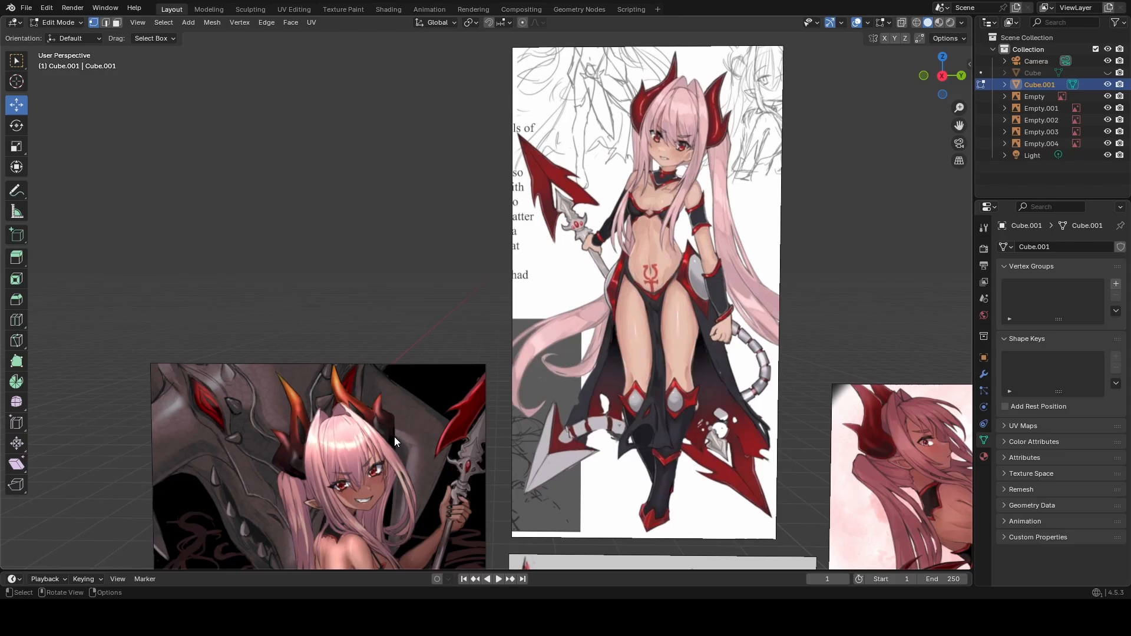
scroll(391, 434, down, 3)
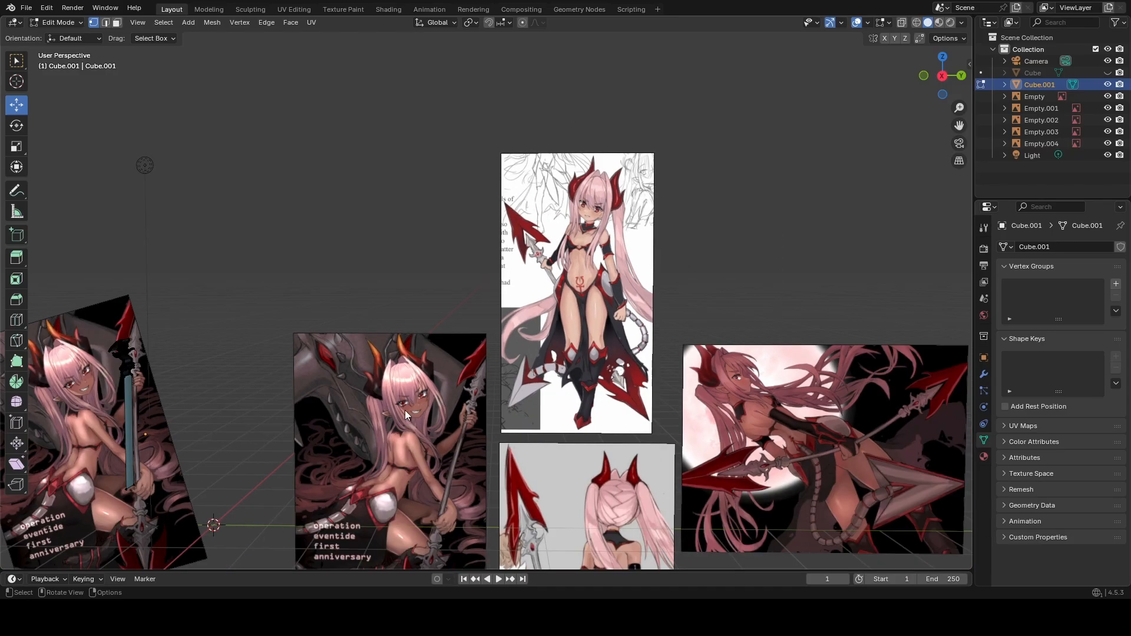
shift+middle_drag(363, 419, 483, 202)
scroll(548, 295, up, 4)
scroll(601, 290, up, 1)
scroll(448, 225, down, 4)
shift+middle_drag(439, 235, 755, 244)
scroll(594, 179, up, 5)
shift+middle_drag(594, 179, 436, 462)
scroll(369, 220, up, 1)
scroll(368, 220, up, 4)
shift+middle_drag(321, 227, 621, 309)
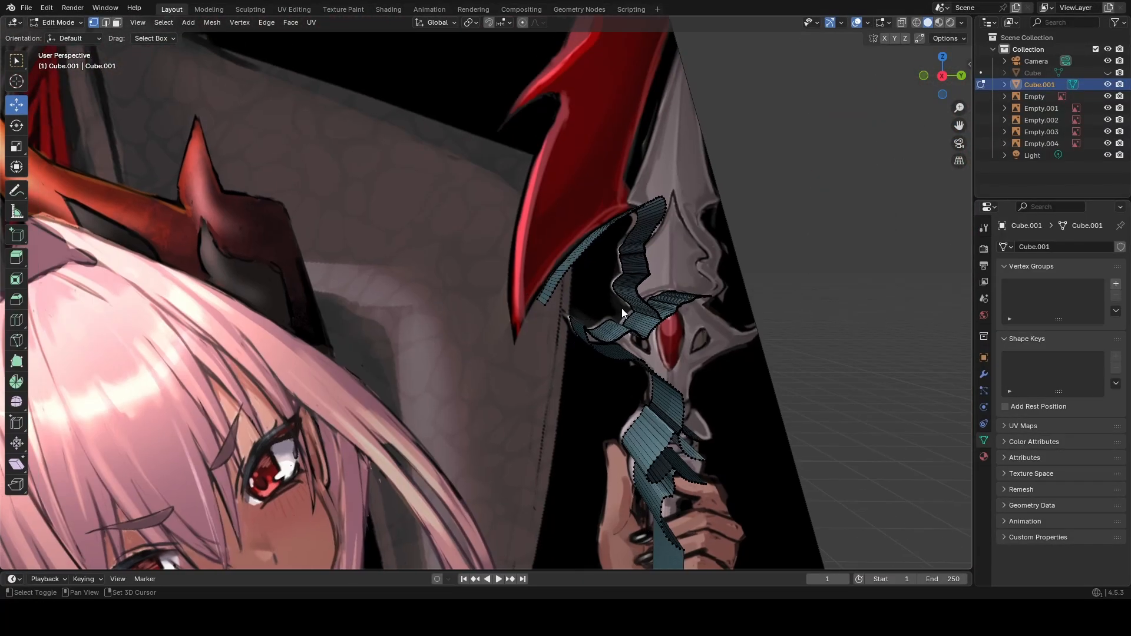
Reselect the strip's open end in the right orthographic view and extrude segments along the blade's edge down to its pointed tip.
click(945, 78)
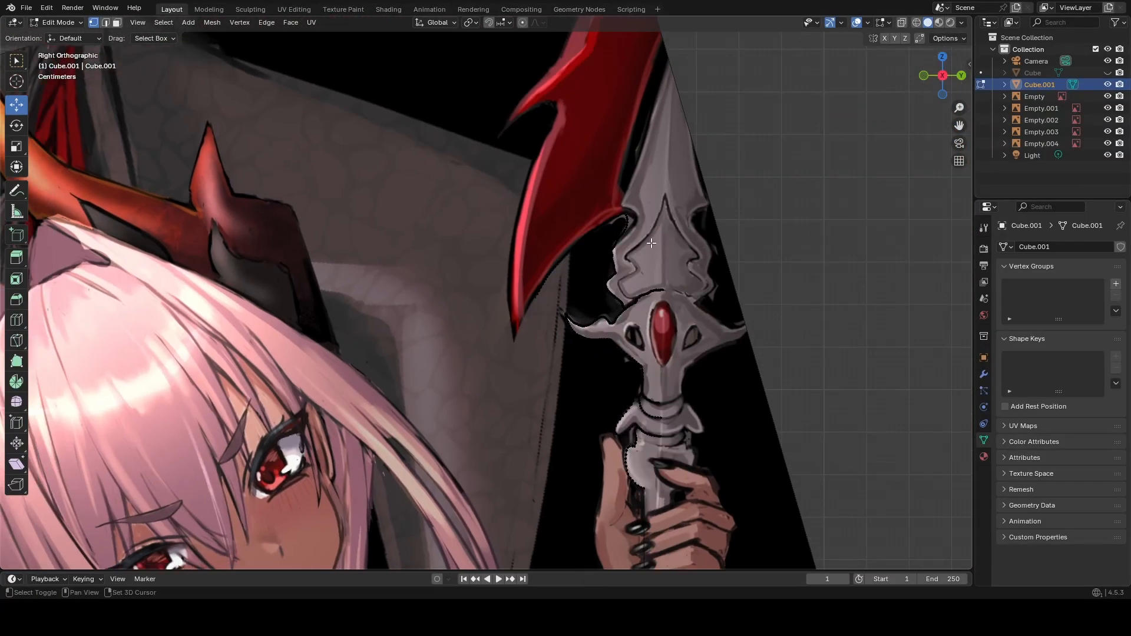
scroll(570, 285, up, 5)
scroll(510, 327, up, 2)
drag(564, 386, 537, 354)
shift+middle_drag(617, 392, 553, 313)
scroll(553, 313, down, 1)
scroll(553, 313, up, 2)
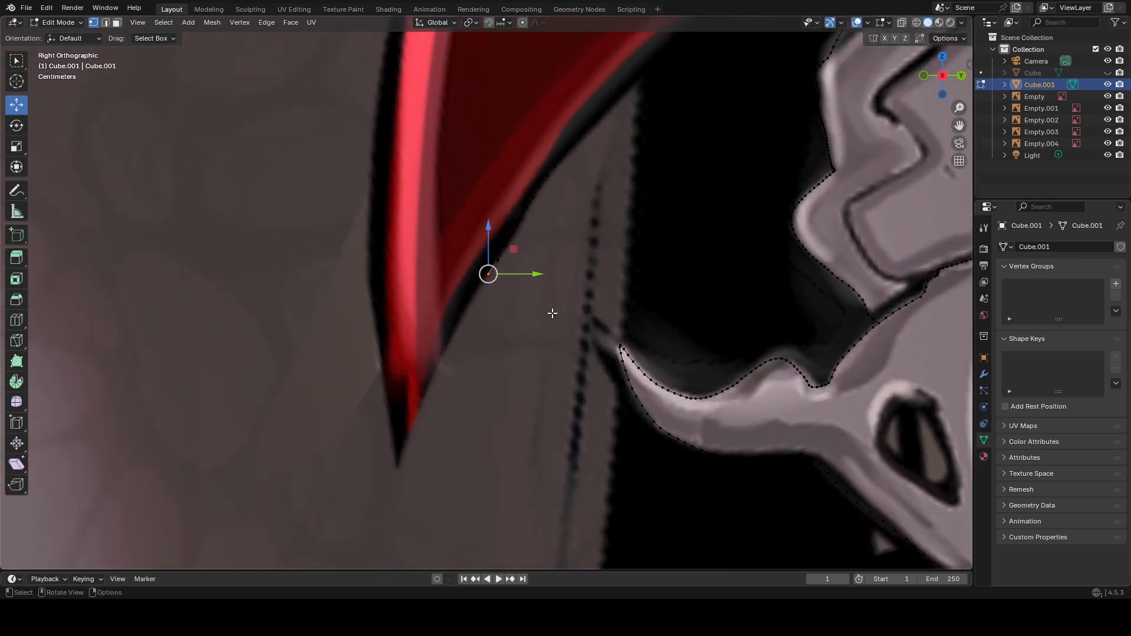
key(g)
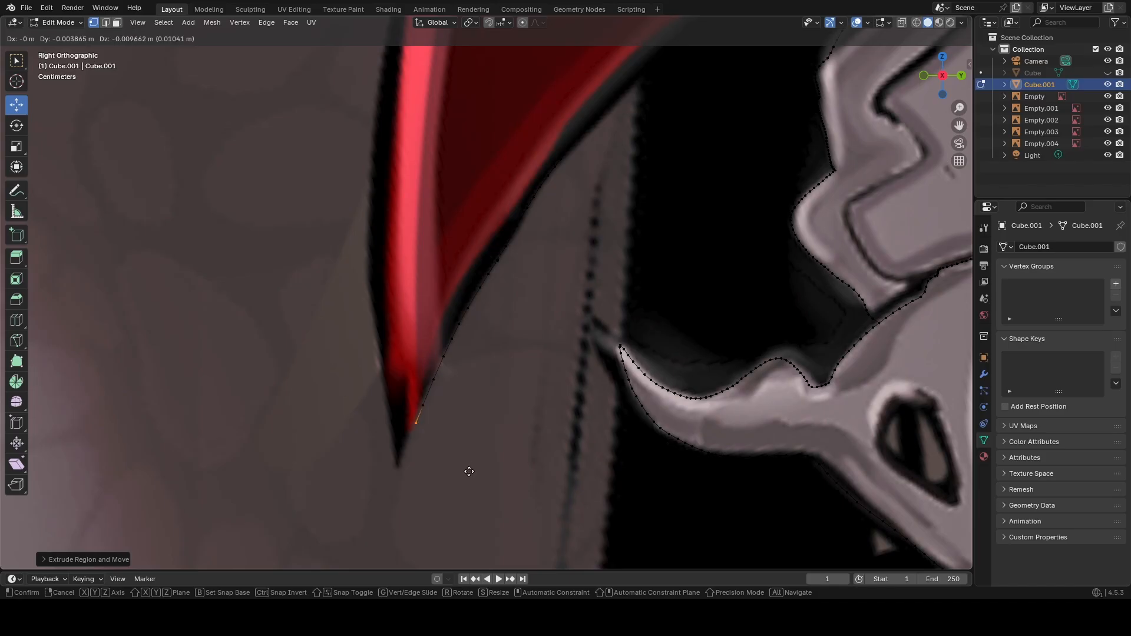
click(465, 476)
key(g)
click(458, 496)
key(g)
click(453, 517)
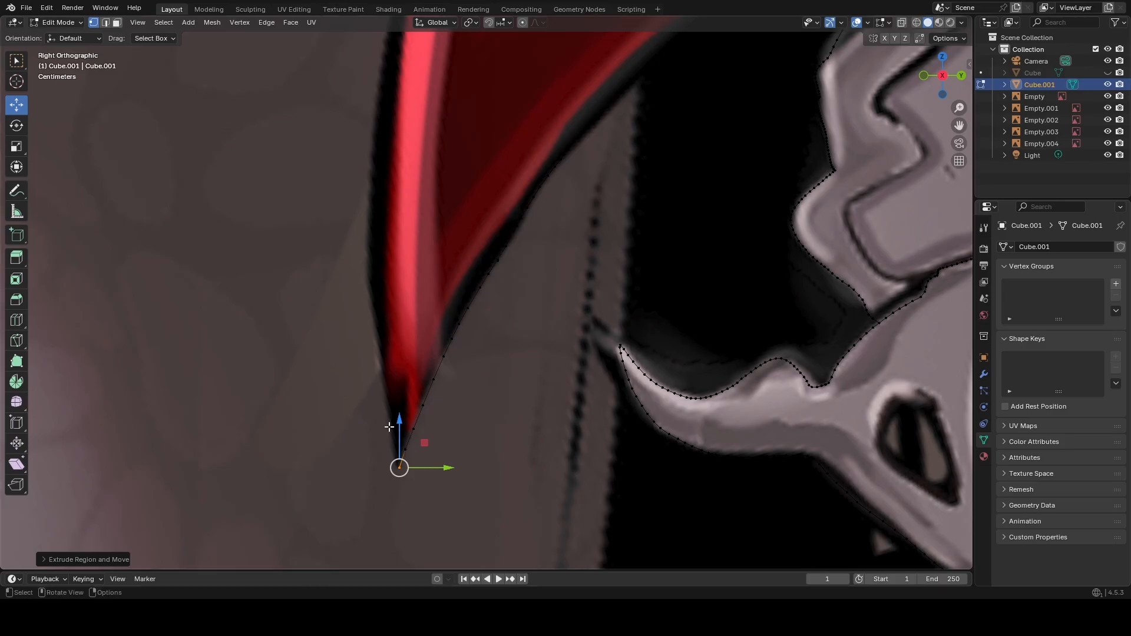
scroll(380, 448, up, 3)
shift+middle_drag(376, 450, 614, 278)
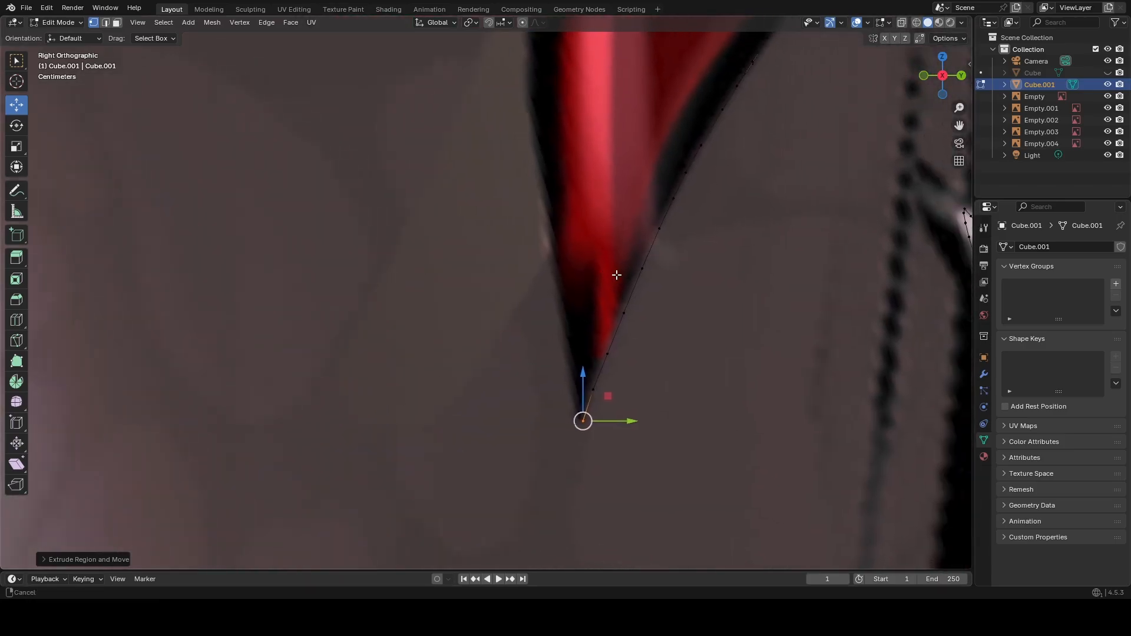
scroll(605, 385, up, 1)
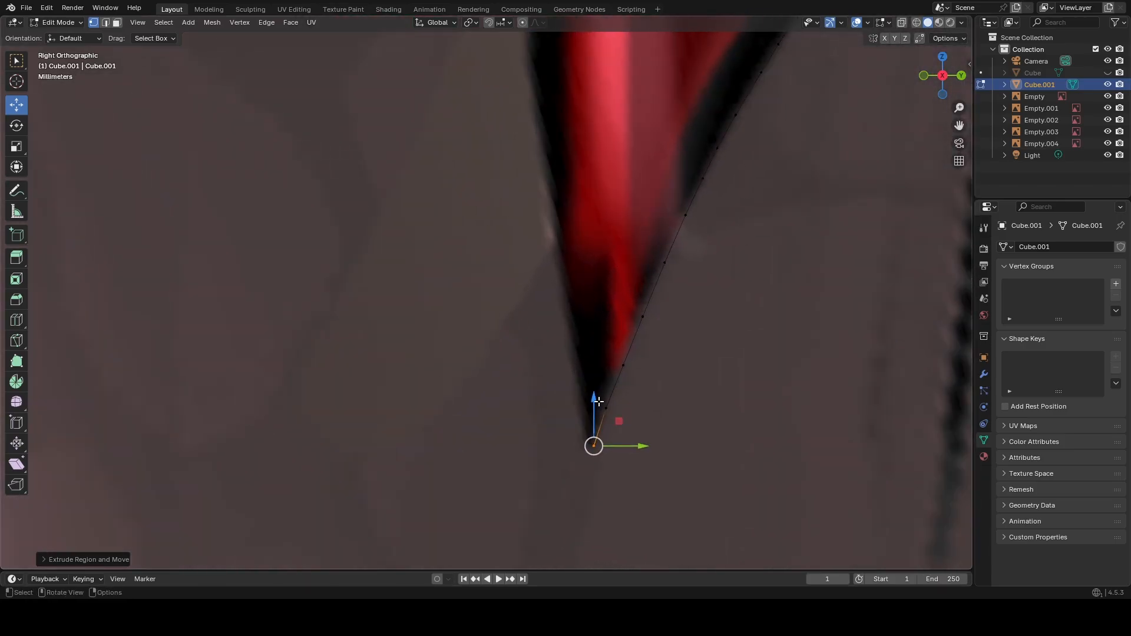
key(g)
click(593, 386)
key(g)
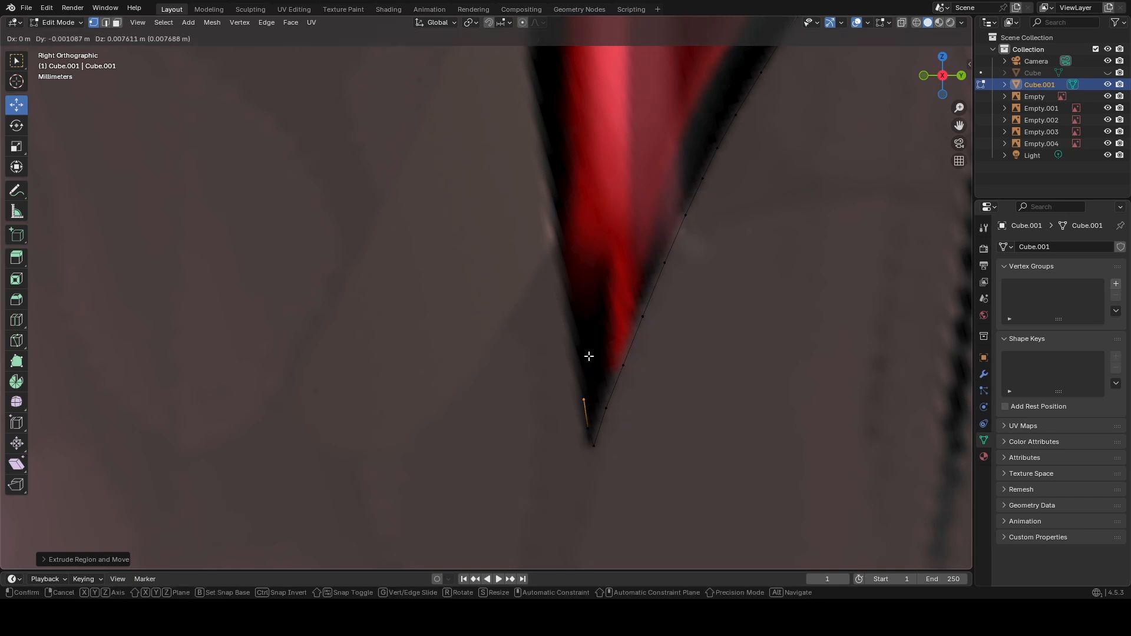
key(Escape)
key(ctrl+z)
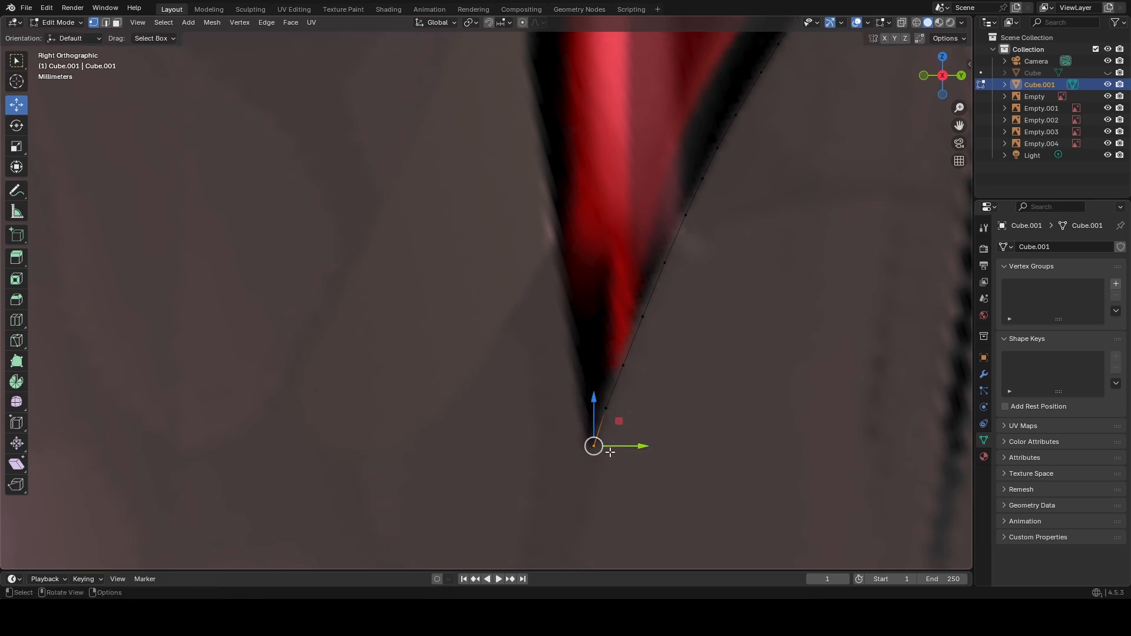
Adjust the strip's end at the blade's lower tip and extrude a tiny segment about 2 mm long across the point.
drag(596, 422, 630, 441)
key(g)
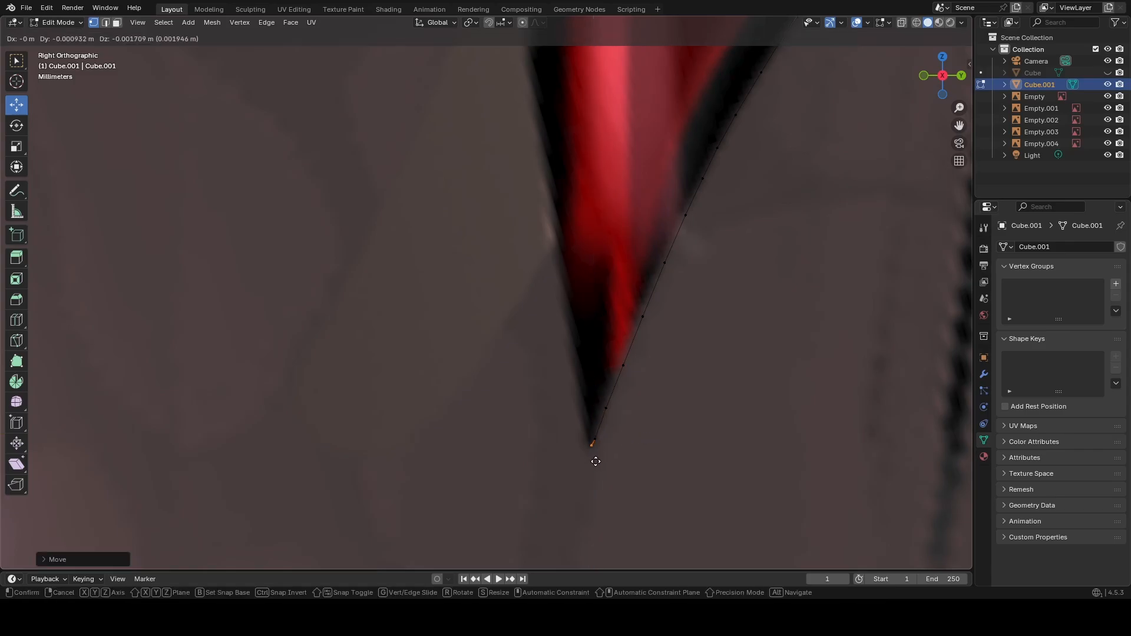
click(596, 464)
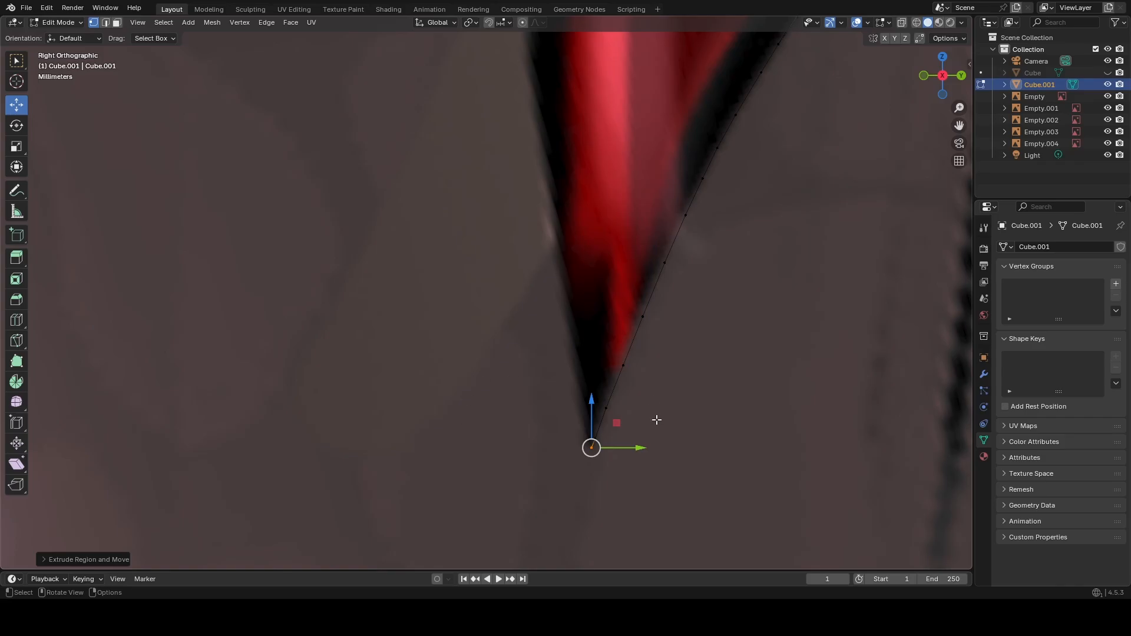
Extrude short segments from the blade's lower tip up the start of its outer edge.
scroll(657, 420, up, 2)
scroll(666, 397, down, 3)
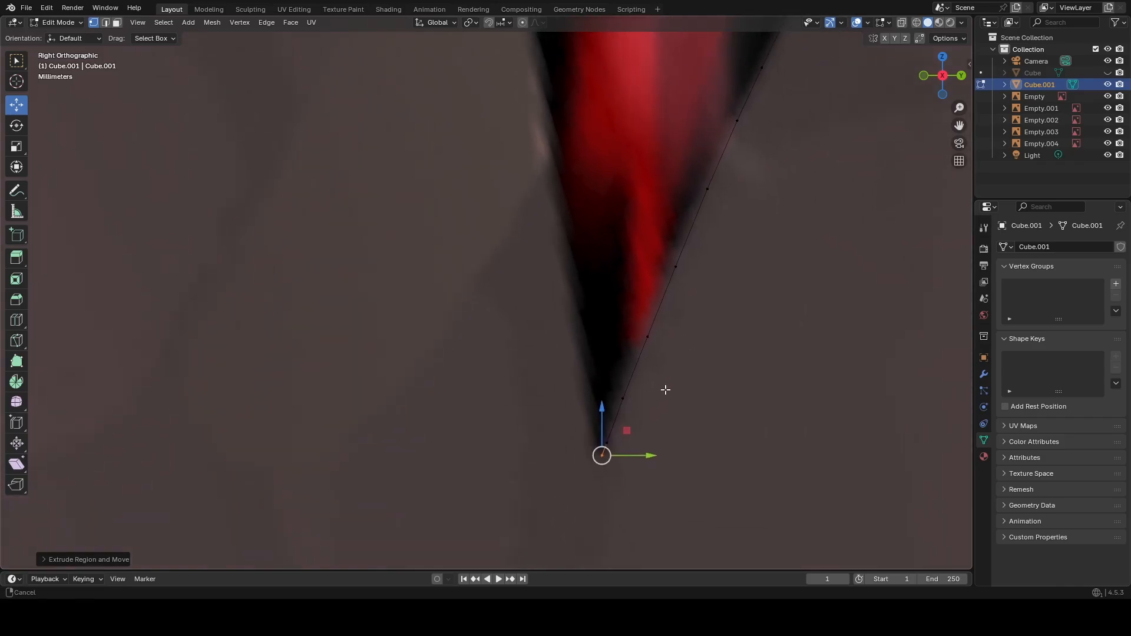
key(e)
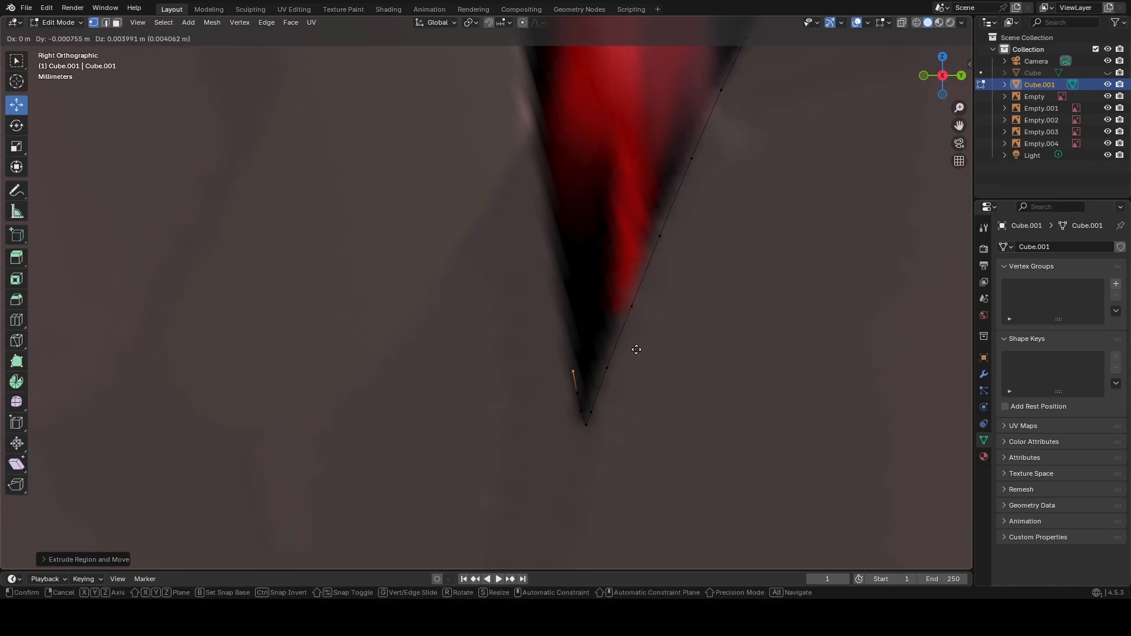
click(633, 319)
key(e)
click(629, 290)
scroll(639, 291, down, 4)
shift+middle_drag(640, 293, 622, 412)
key(e)
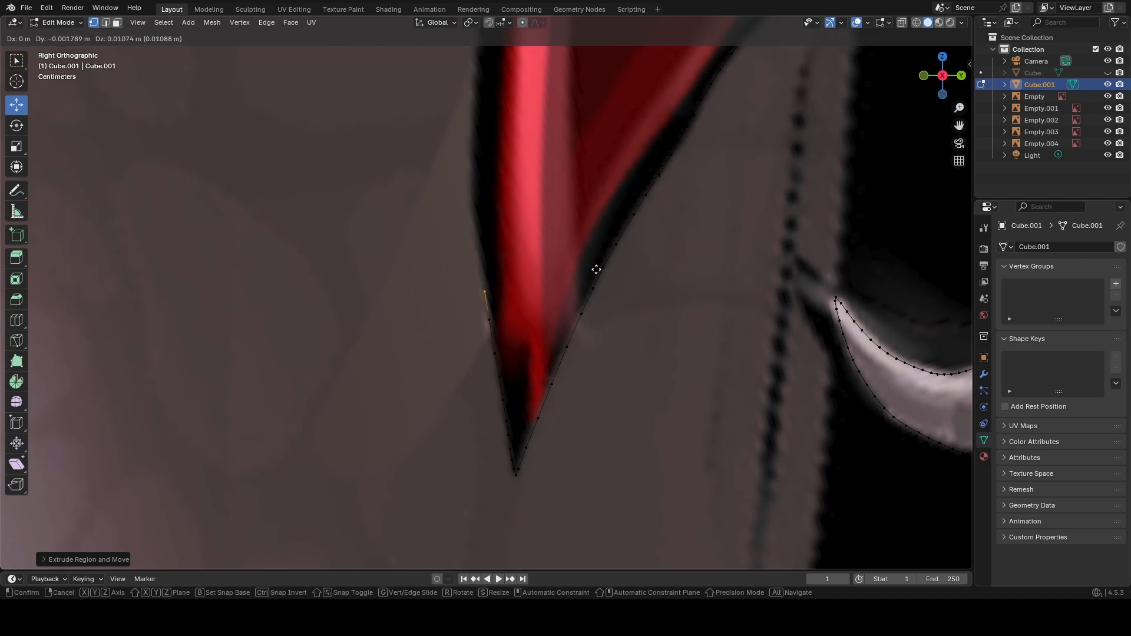
click(594, 238)
Continue the strip up the lower part of the blade's outer edge and shift its end slightly along Y toward the outline.
scroll(593, 433, down, 4)
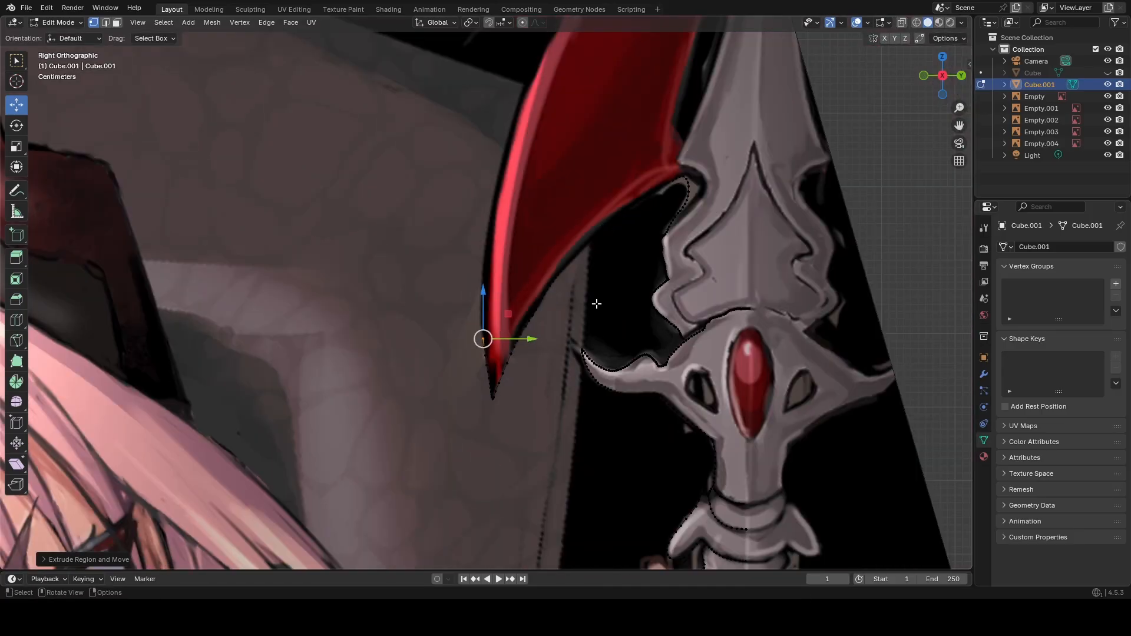
scroll(597, 304, down, 3)
scroll(597, 308, up, 8)
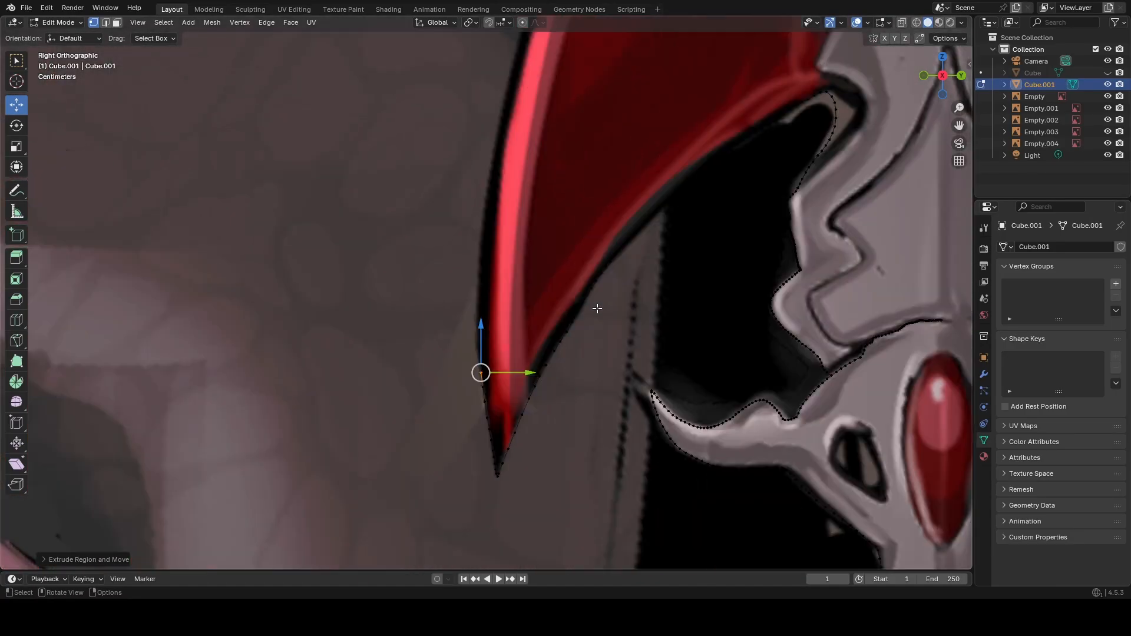
key(e)
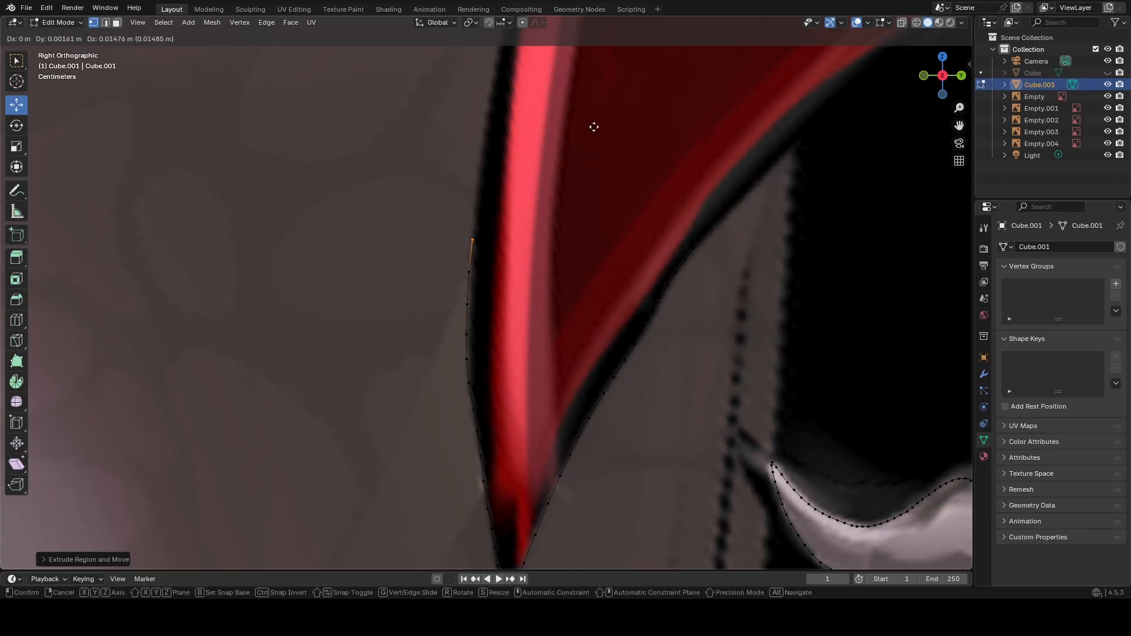
click(605, 60)
shift+middle_drag(605, 252, 564, 393)
scroll(564, 393, down, 2)
key(e)
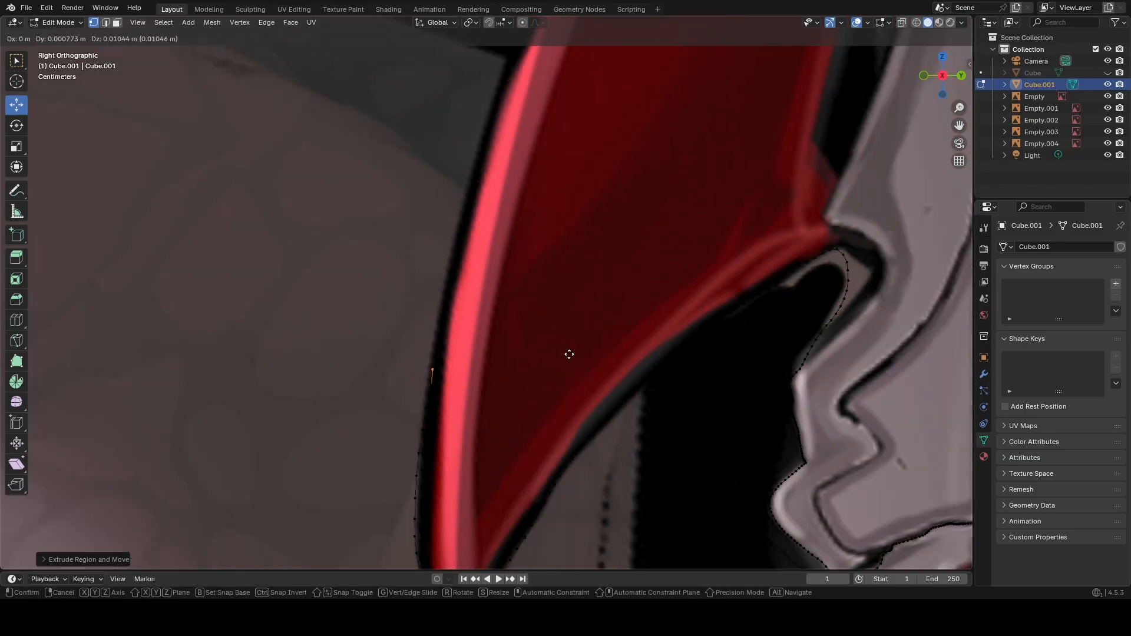
click(568, 355)
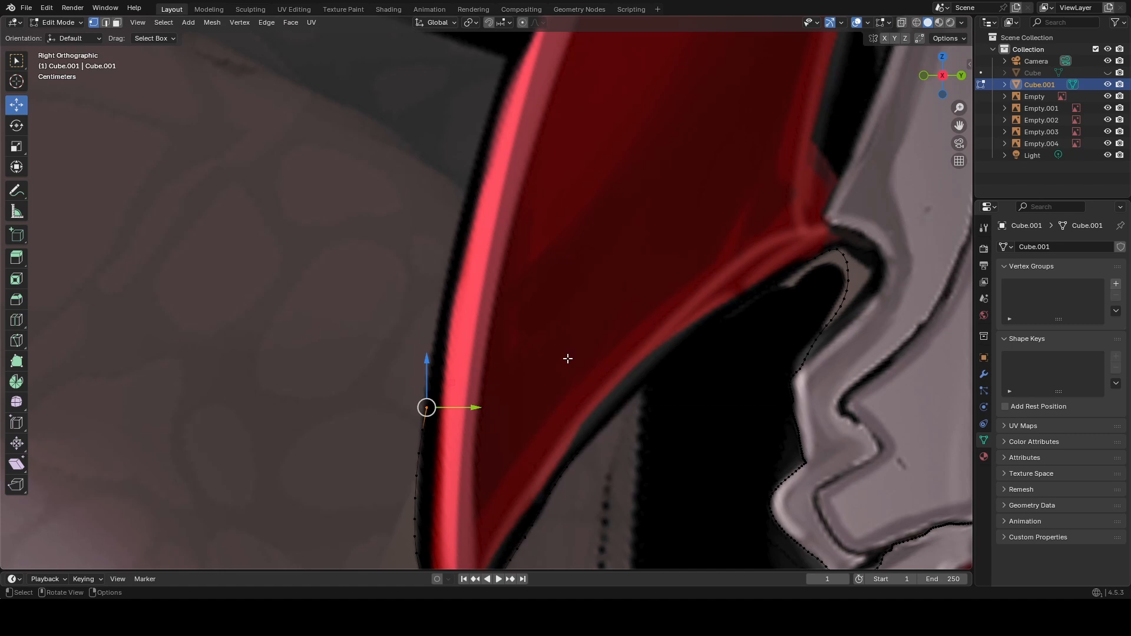
drag(458, 409, 471, 407)
Extrude three more segments up the gently curving outer edge of the blade.
scroll(575, 406, up, 1)
key(e)
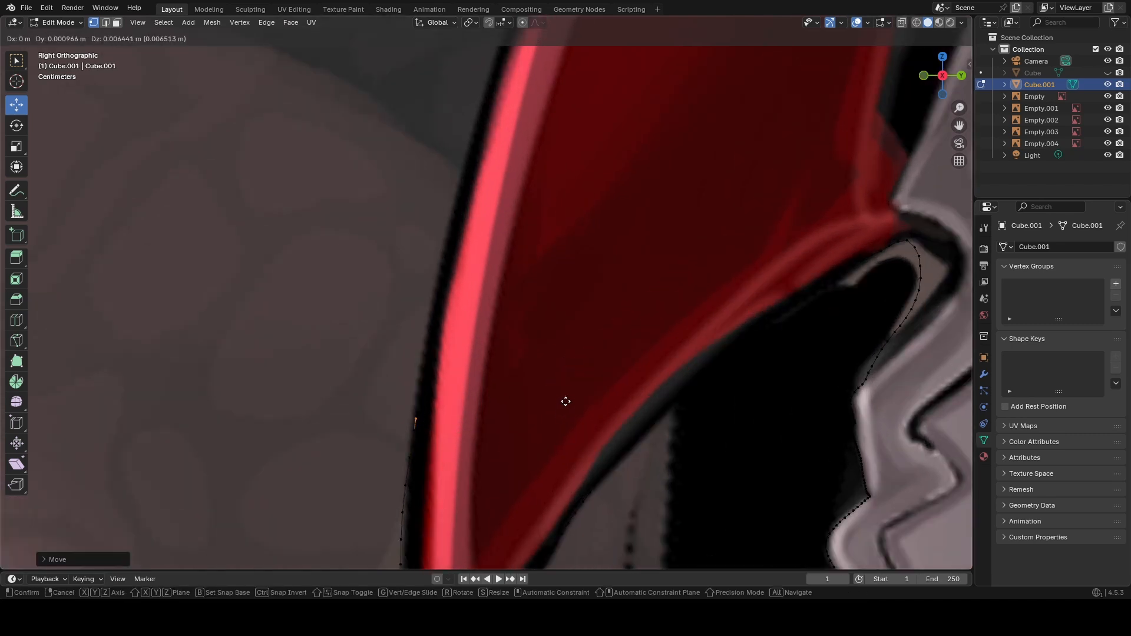
click(568, 382)
key(e)
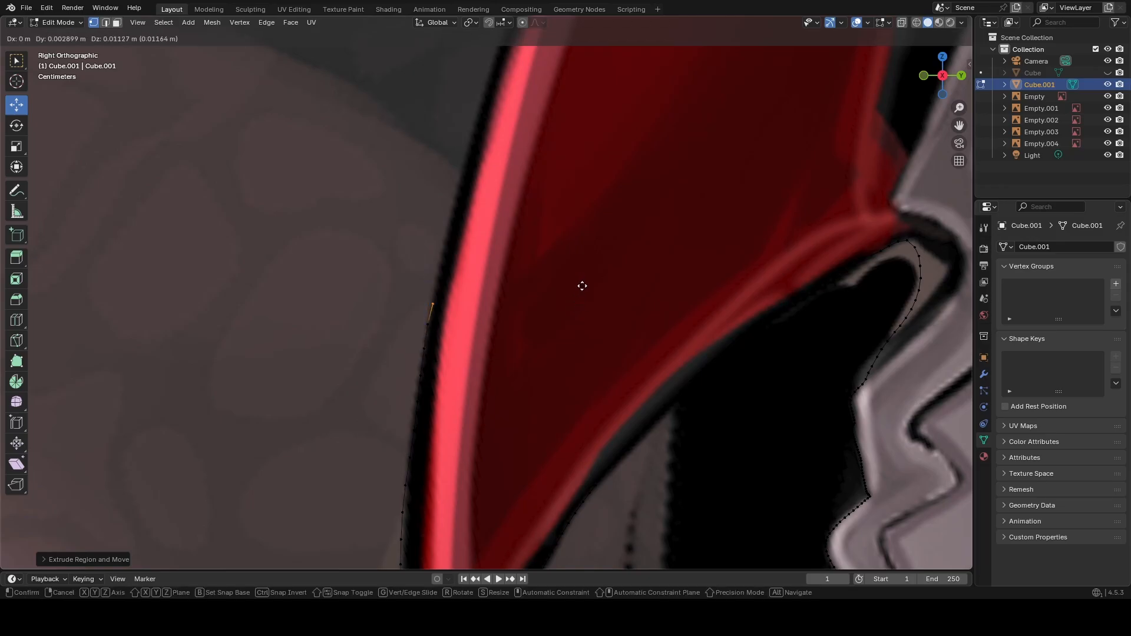
click(582, 281)
shift+middle_drag(582, 281, 586, 416)
key(e)
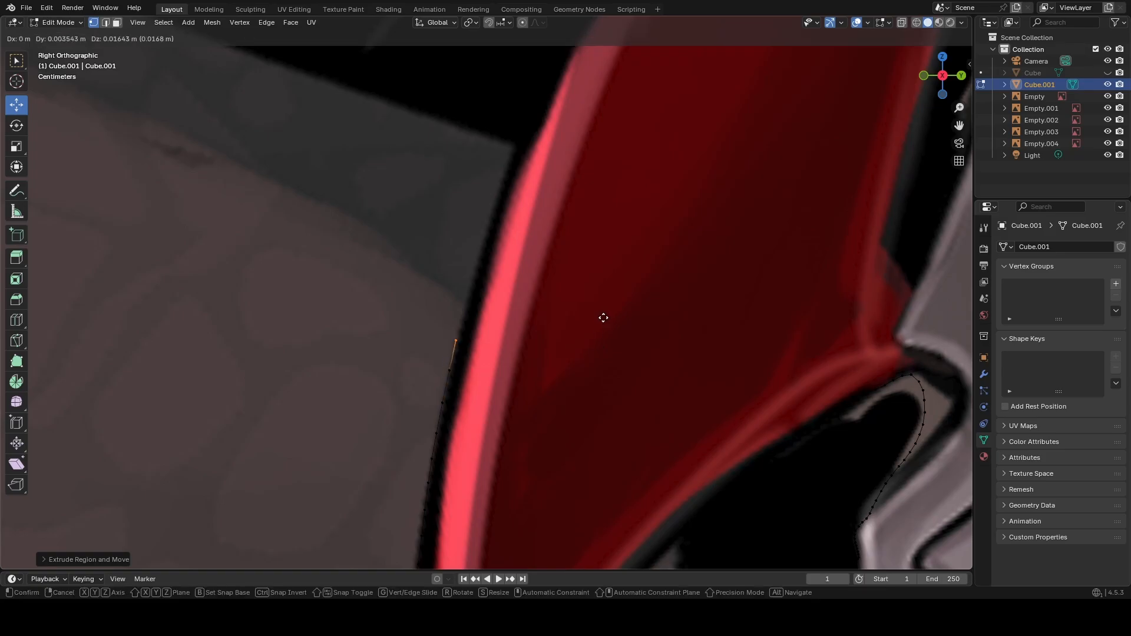
click(604, 318)
Extend the strip with five segments along the blade's outer edge, up to the corner of the grey background area.
shift+middle_drag(627, 311, 613, 432)
scroll(612, 432, down, 2)
scroll(606, 418, up, 1)
key(e)
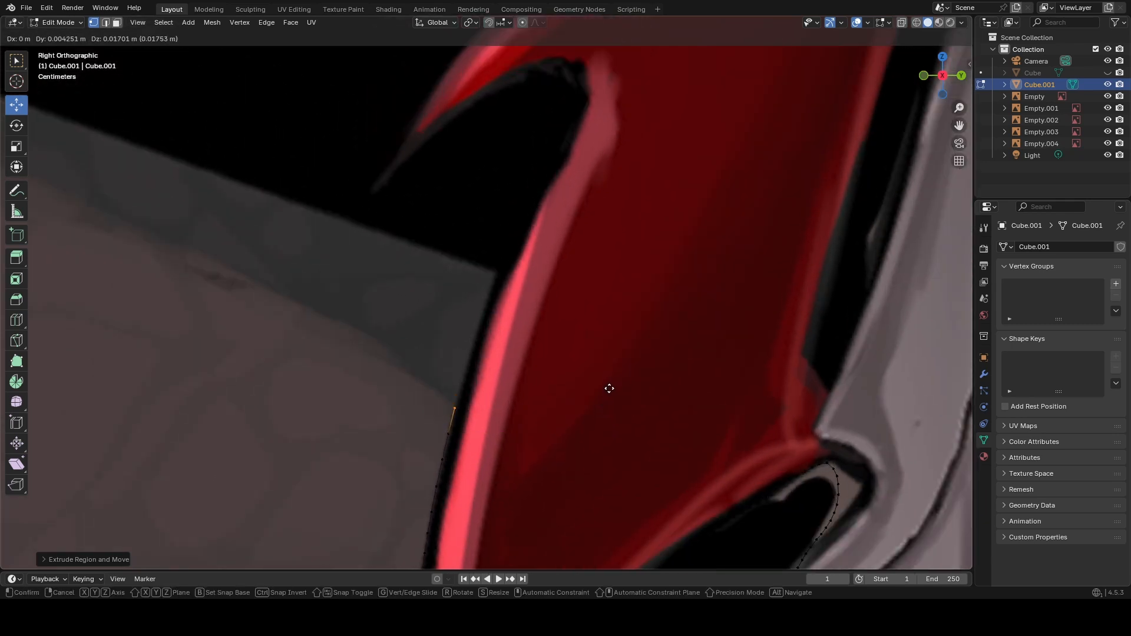
click(610, 383)
key(e)
click(626, 320)
key(e)
click(637, 293)
key(e)
click(651, 262)
key(e)
click(671, 219)
Extrude three segments along the blade's outer edge into the notch beneath the hooked barb.
scroll(624, 320, down, 2)
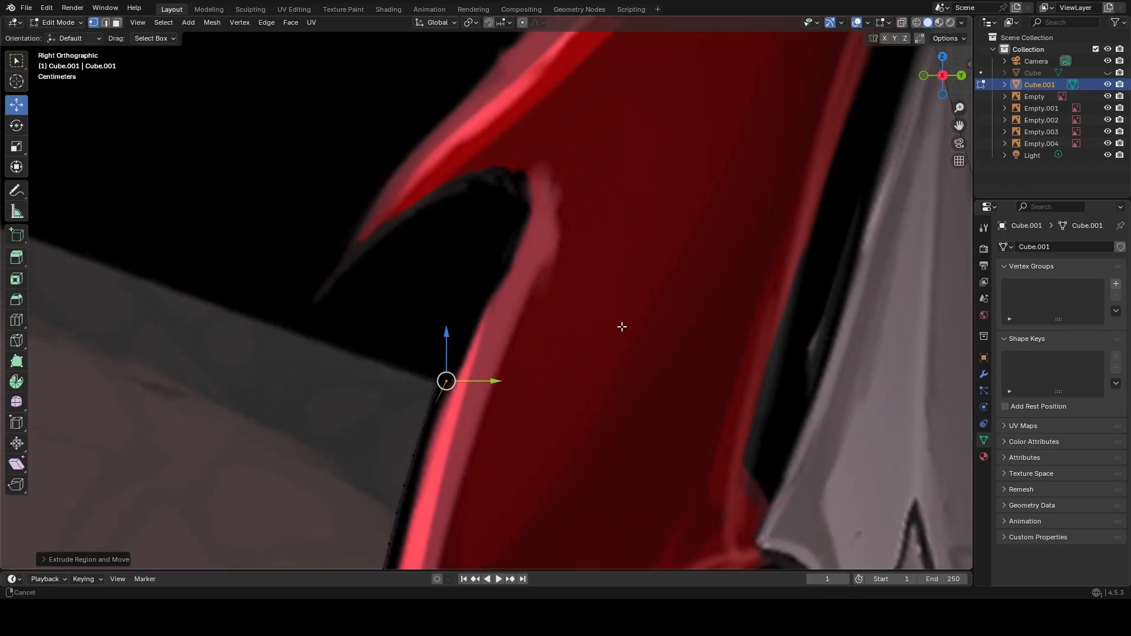
key(e)
click(627, 311)
key(e)
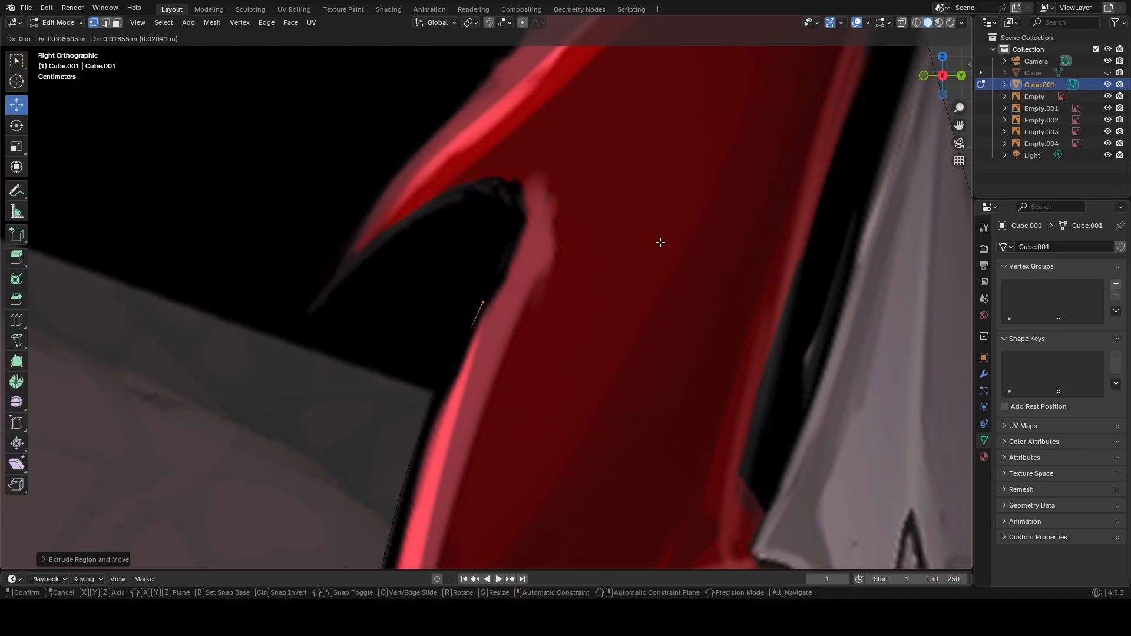
click(671, 225)
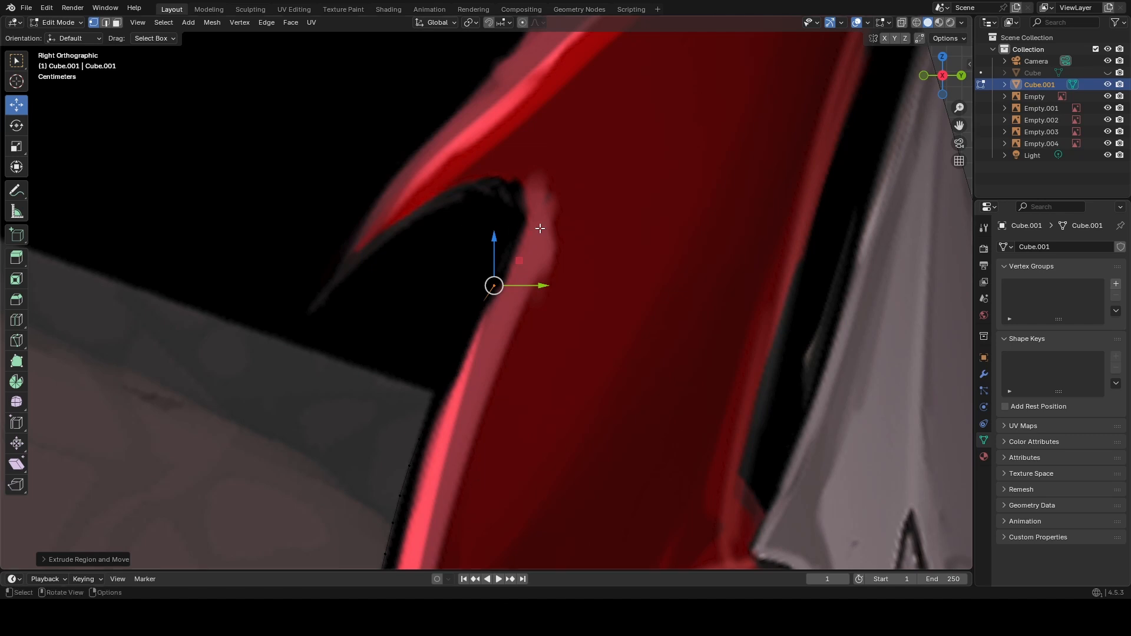
key(e)
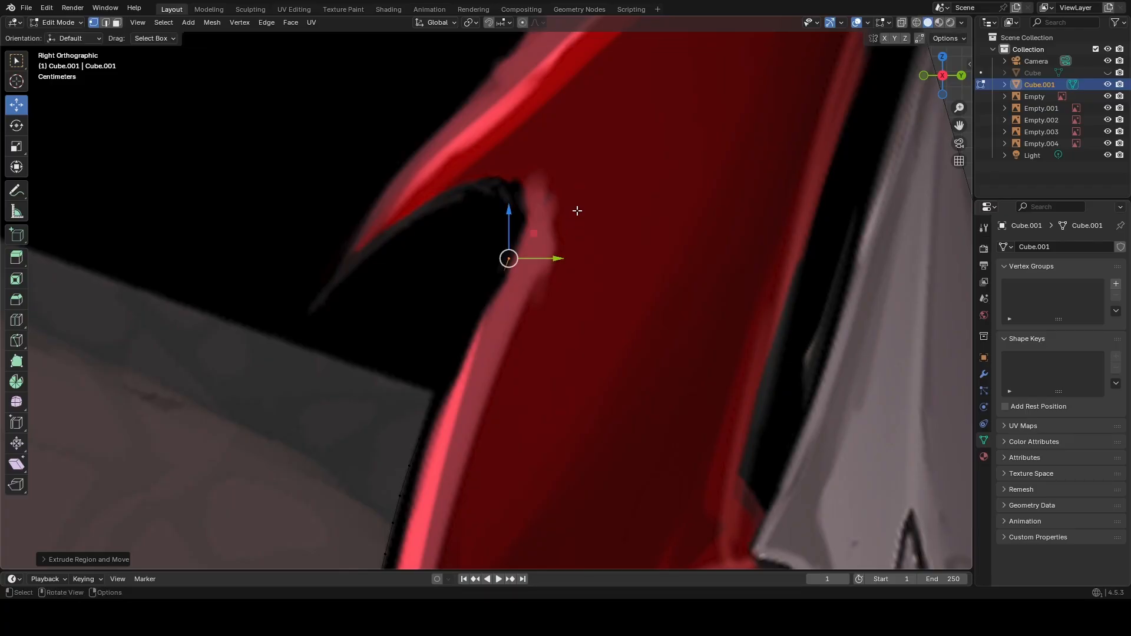
click(593, 175)
Carry the strip around the notch and extrude segments along the barb's underside to its pointed tip.
key(e)
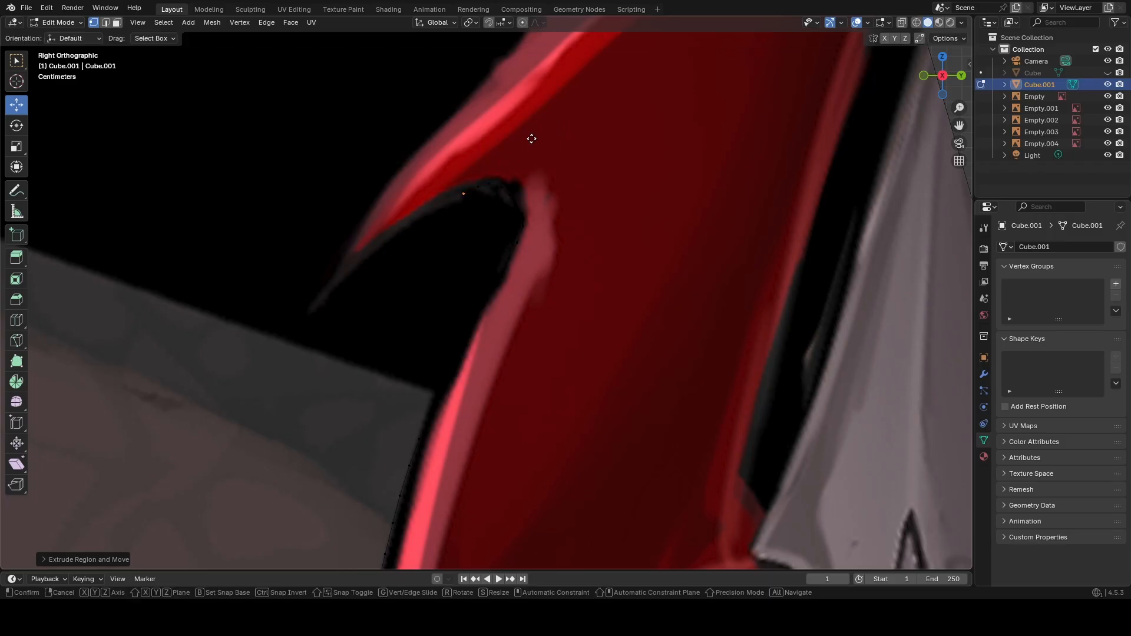
click(497, 159)
key(e)
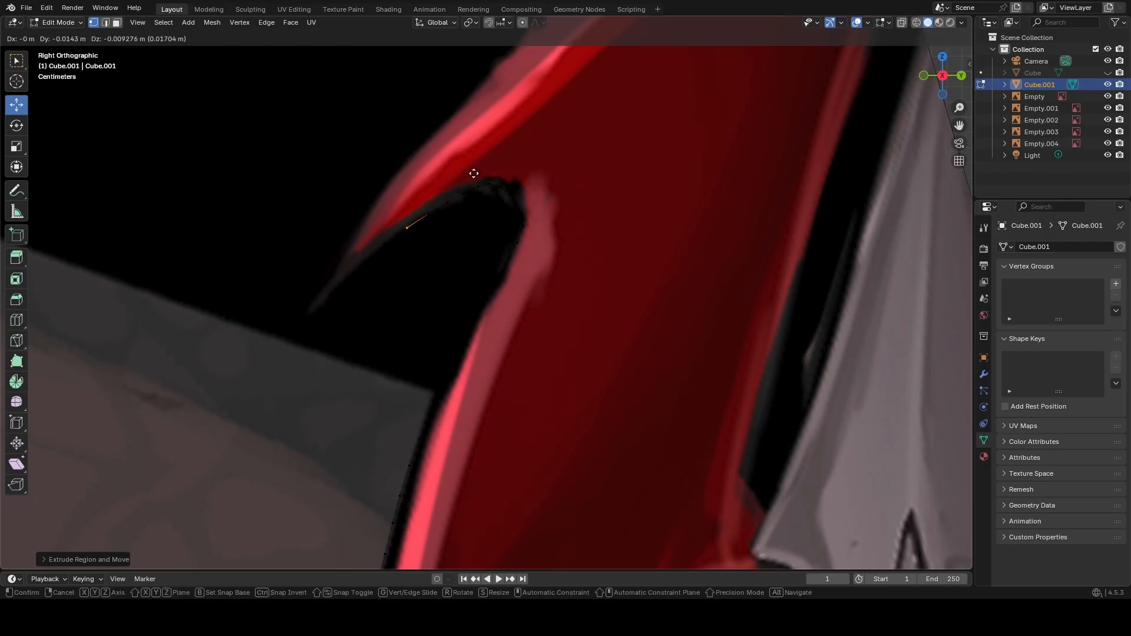
click(473, 173)
key(e)
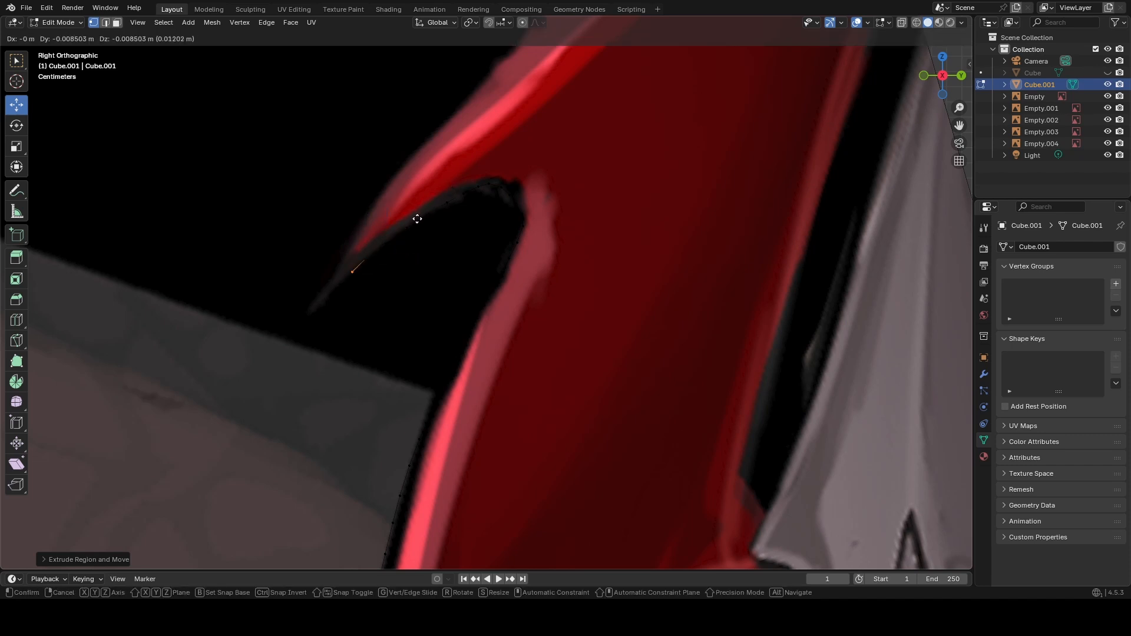
click(413, 222)
key(e)
click(396, 239)
key(e)
click(379, 253)
Turn the strip back at the barb's tip and extrude segments up along the barb's upper edge.
key(e)
click(385, 243)
key(e)
click(399, 223)
key(e)
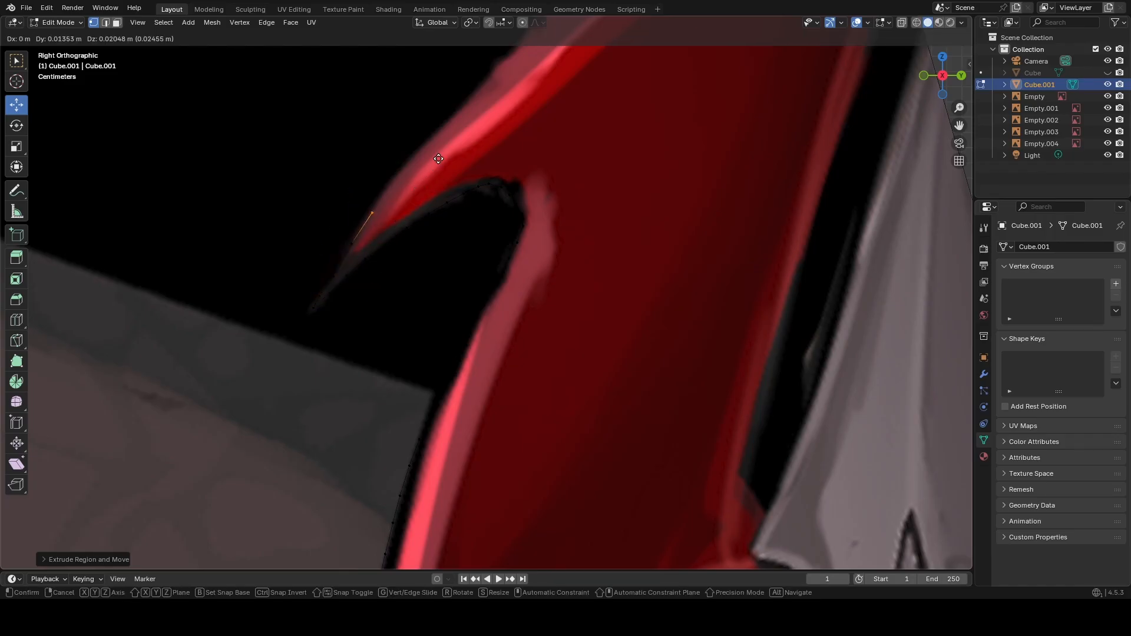
click(440, 159)
shift+middle_drag(583, 179, 470, 368)
scroll(465, 359, down, 2)
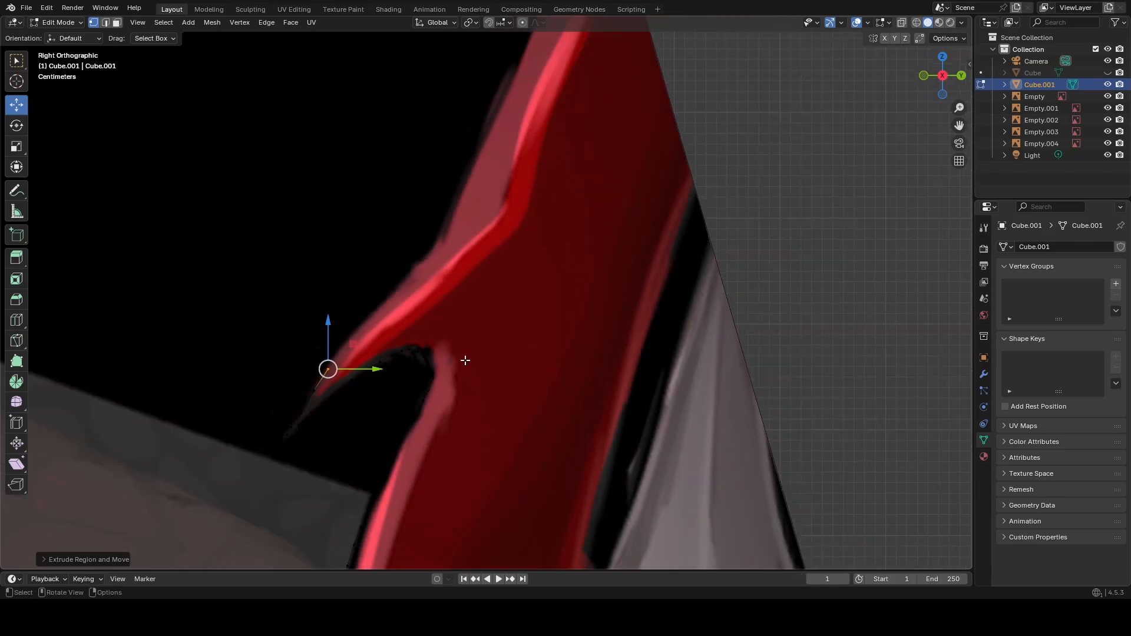
key(e)
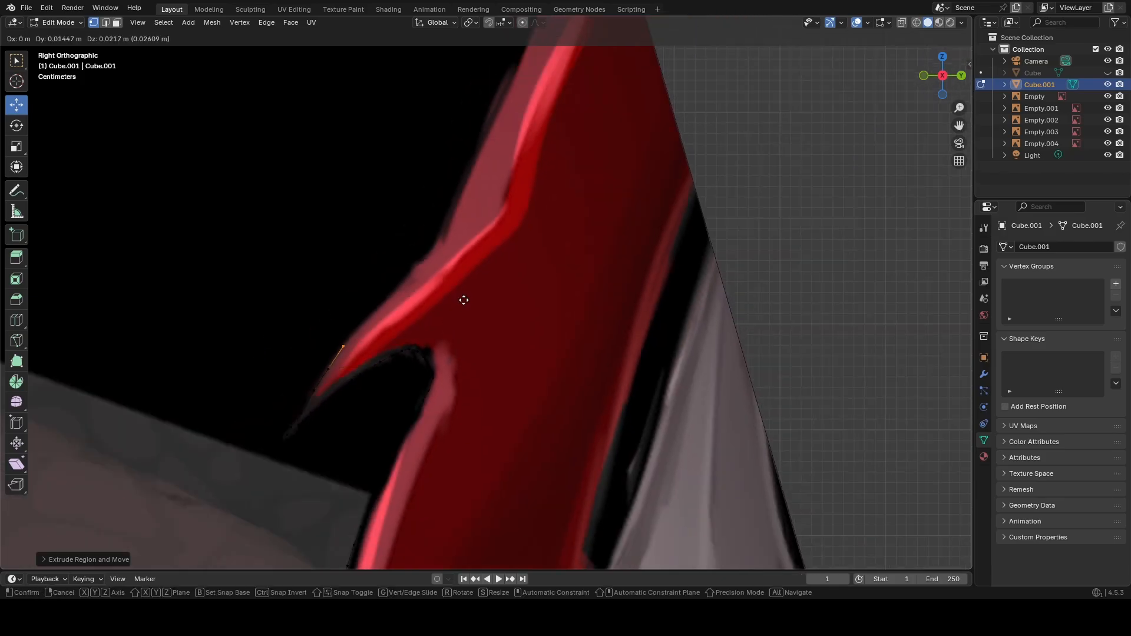
click(508, 259)
Extend the strip along the barb's upper edge to the bend where it joins the main blade.
scroll(518, 277, down, 3)
scroll(528, 294, down, 8)
shift+middle_drag(594, 347, 551, 380)
scroll(446, 251, up, 7)
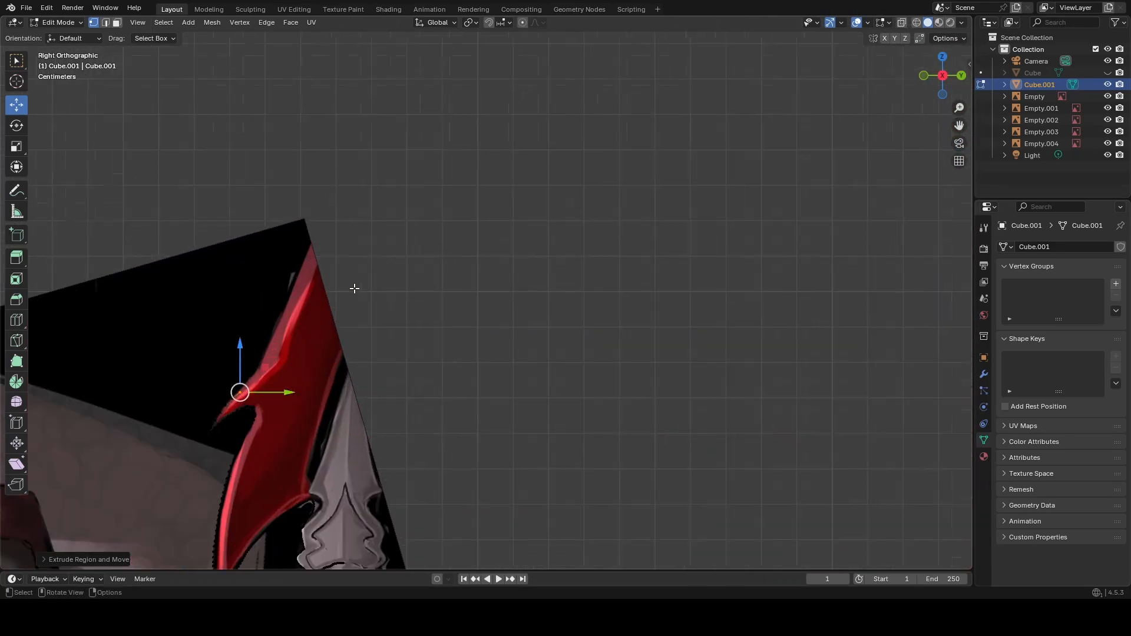
shift+middle_drag(255, 325, 434, 290)
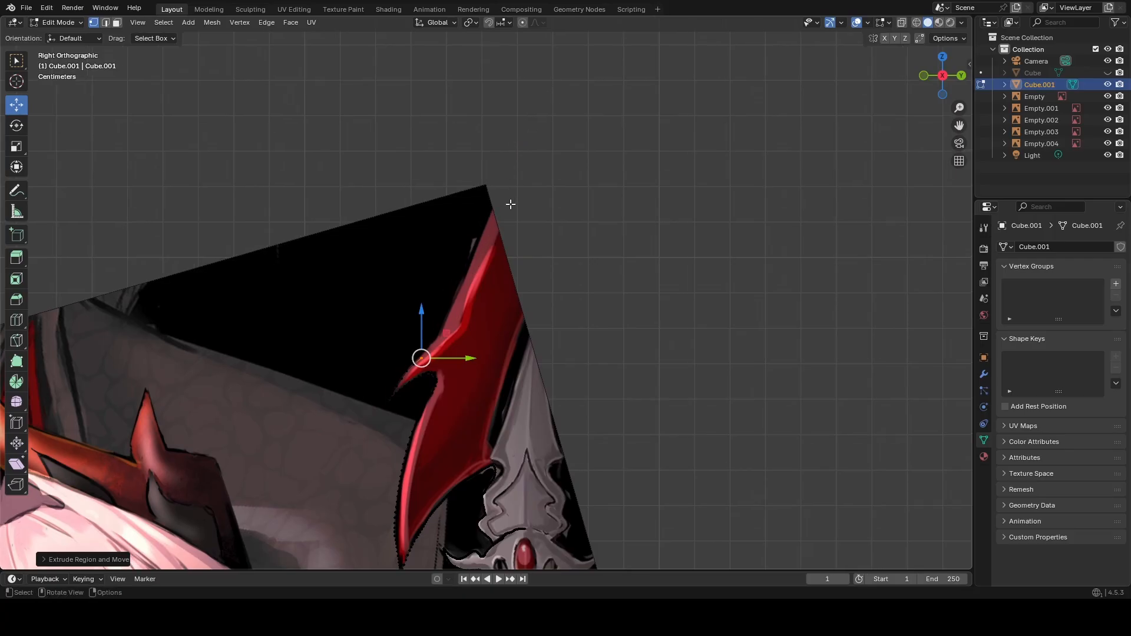
scroll(462, 302, up, 3)
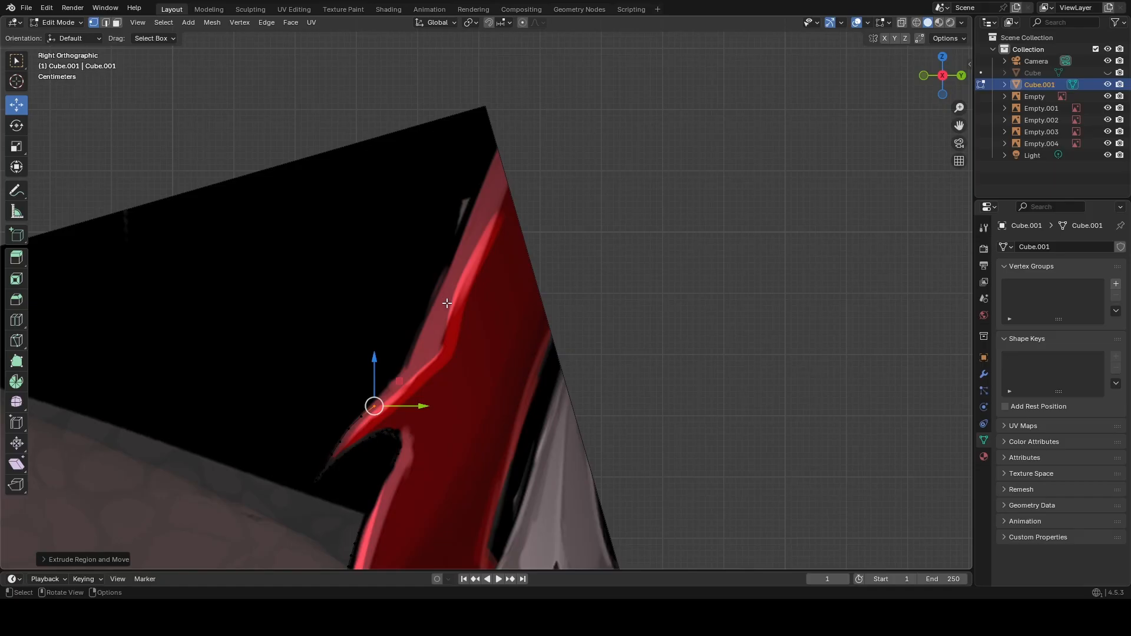
key(g)
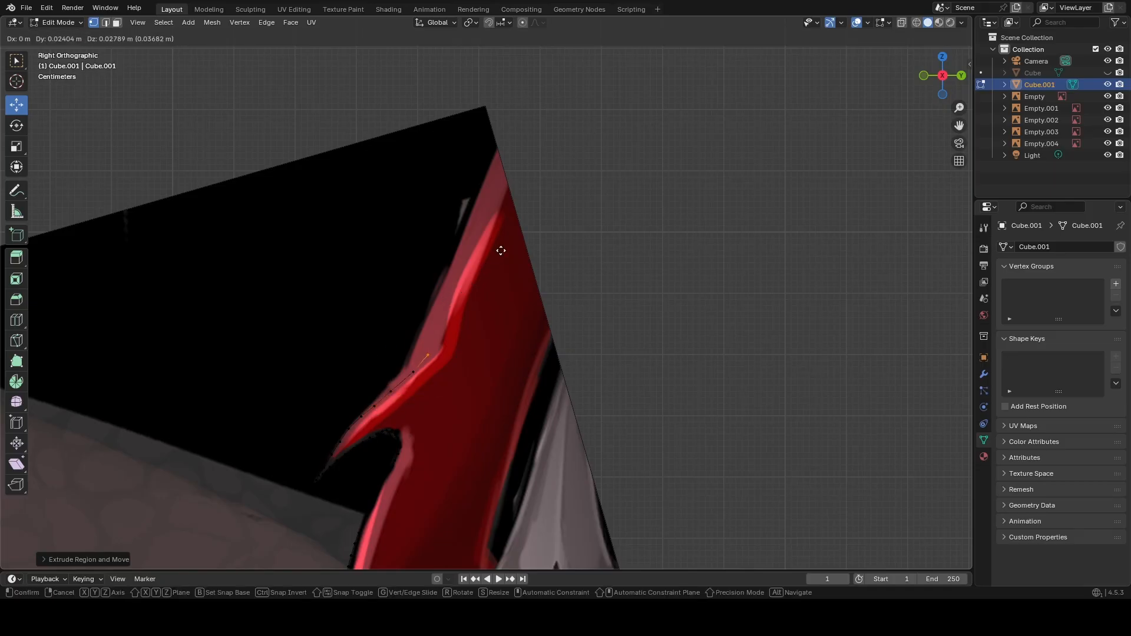
click(501, 251)
Extrude seven segments from the bend up the blade's outer side, ending just beyond the reference image's border.
scroll(488, 314, down, 3)
scroll(487, 315, up, 4)
key(e)
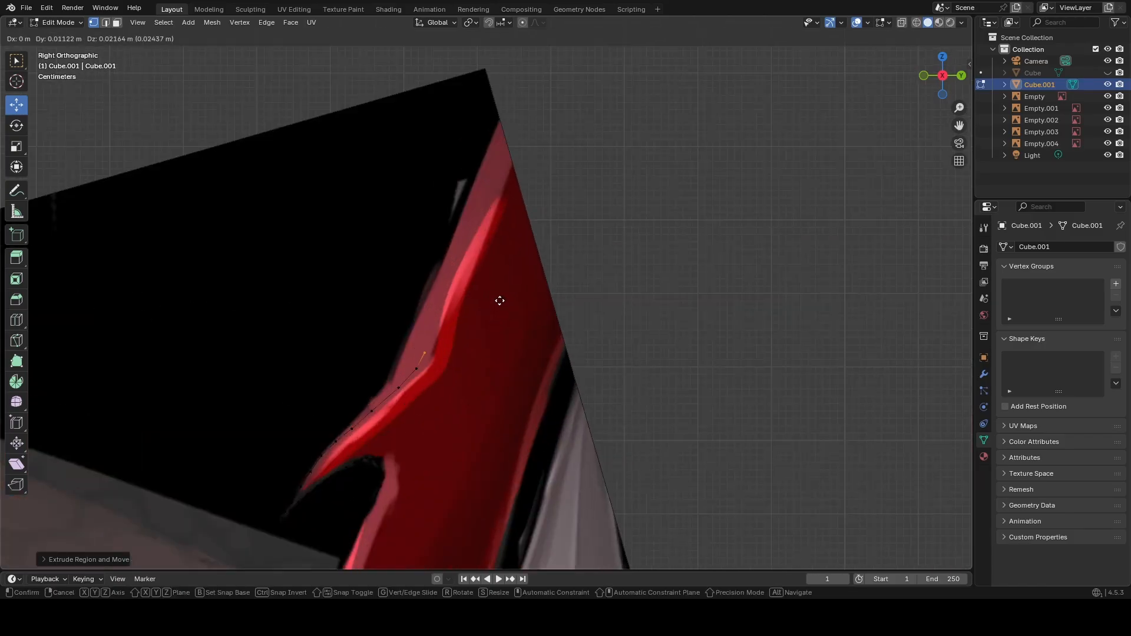
click(507, 296)
key(e)
click(521, 265)
key(e)
click(534, 238)
key(e)
click(550, 196)
key(e)
click(568, 159)
key(e)
click(588, 108)
key(e)
click(614, 37)
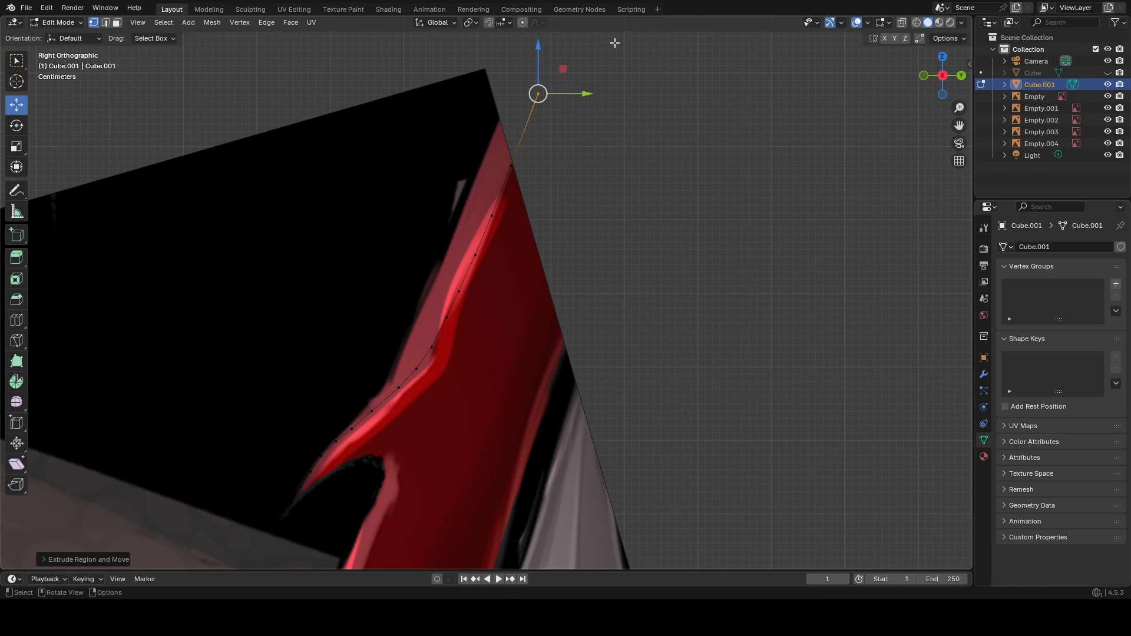
Extrude two longer segments beyond the reference image in line with the blade, the last about 16 cm long.
scroll(612, 244, down, 4)
shift+middle_drag(606, 201, 561, 346)
scroll(535, 395, up, 2)
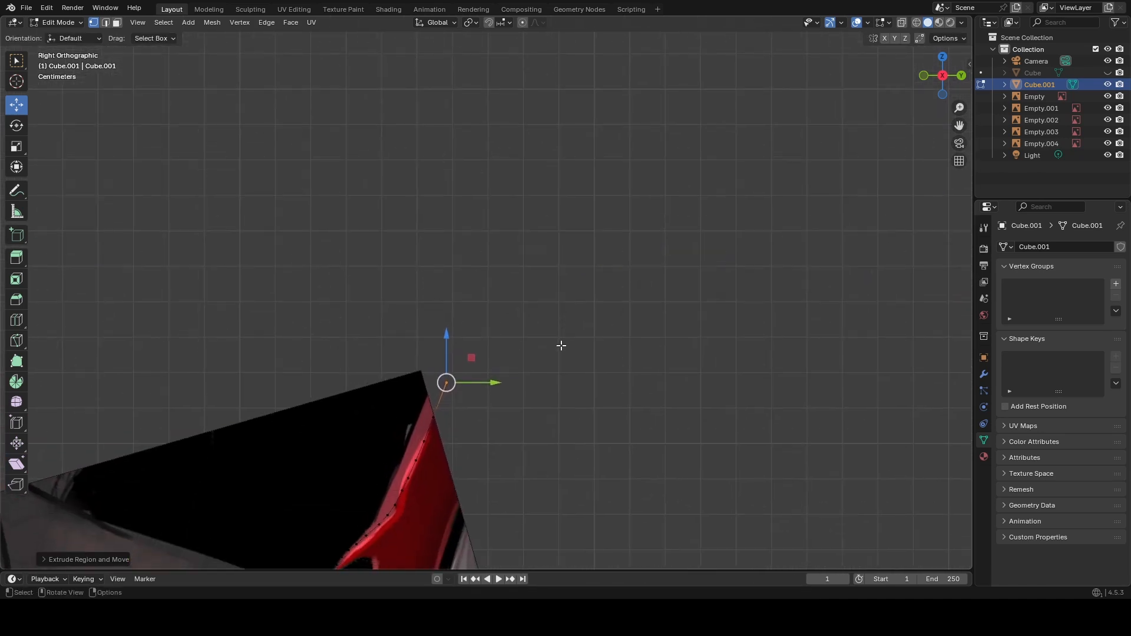
key(e)
click(587, 262)
key(e)
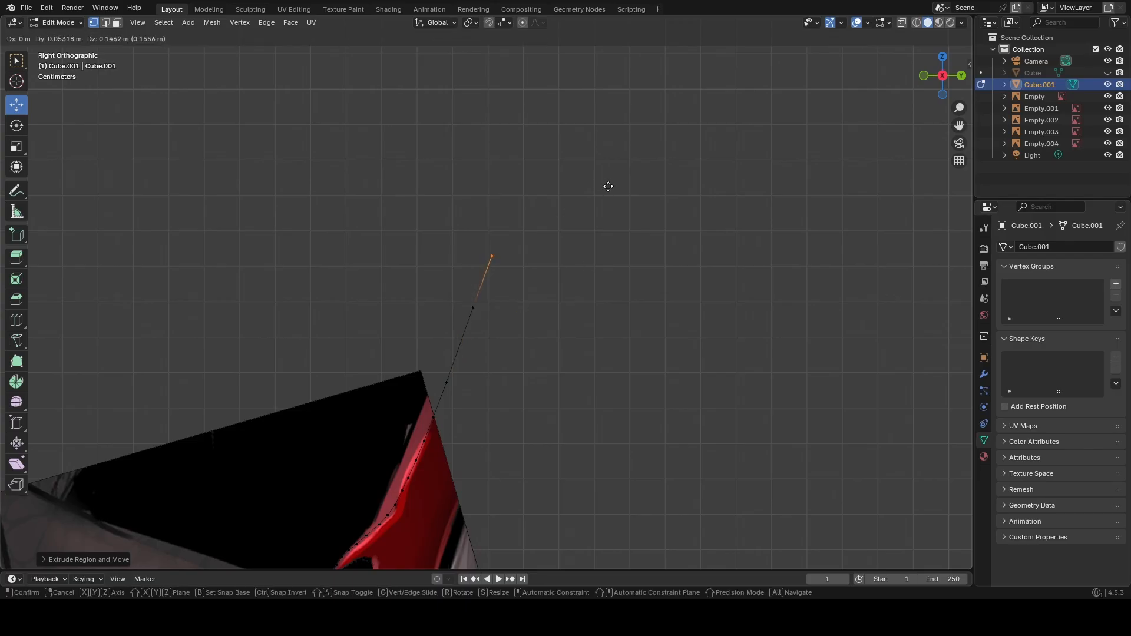
click(607, 188)
Compare the traced outline with the tilted and upright reference images, viewing it from an angle and in solid shading.
scroll(610, 281, down, 6)
shift+middle_drag(628, 409, 265, 370)
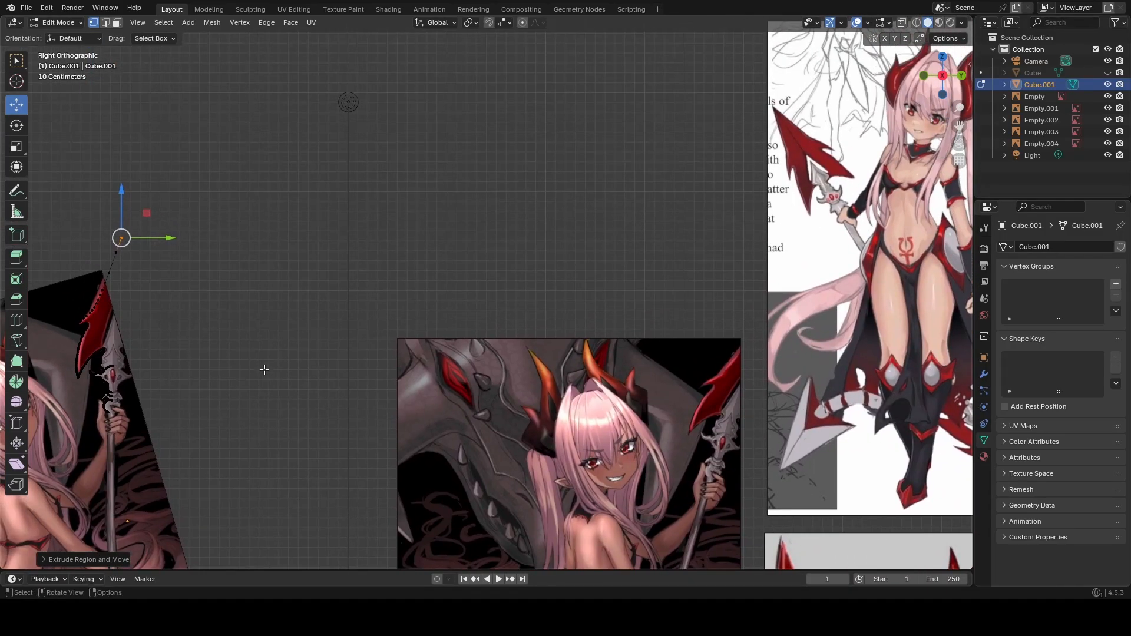
shift+middle_drag(166, 379, 418, 247)
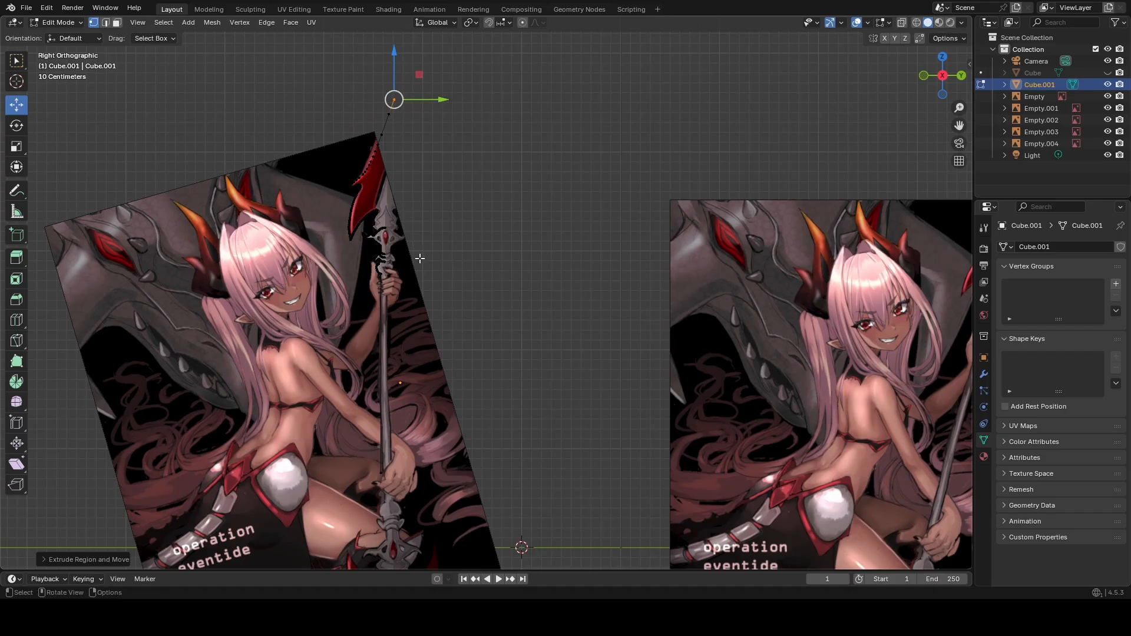
scroll(421, 254, down, 1)
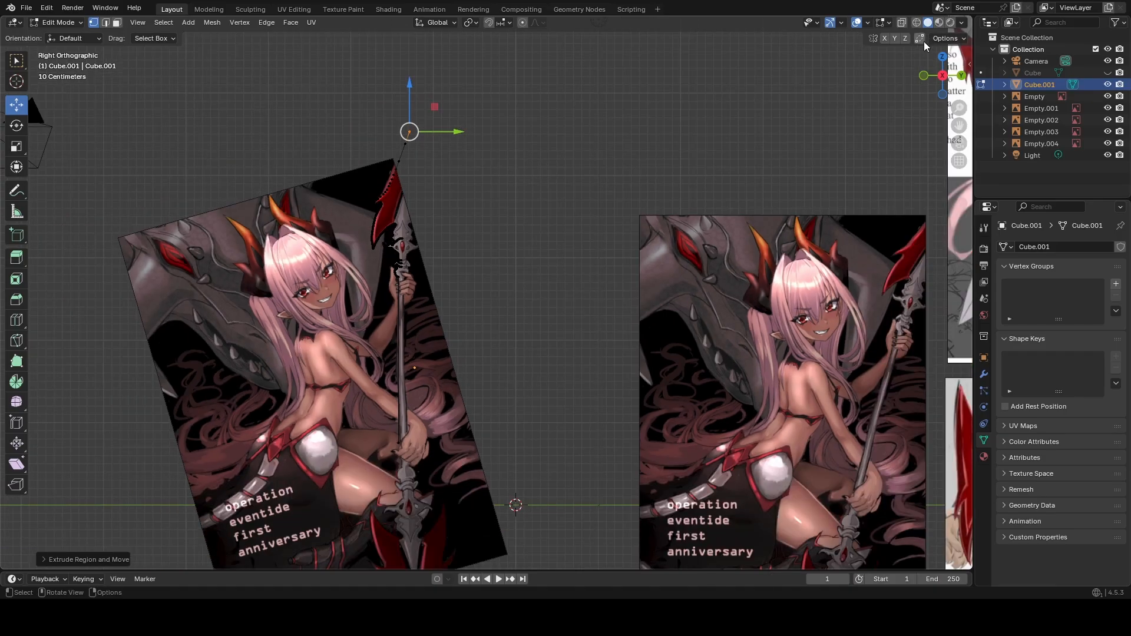
middle_drag(798, 139, 595, 220)
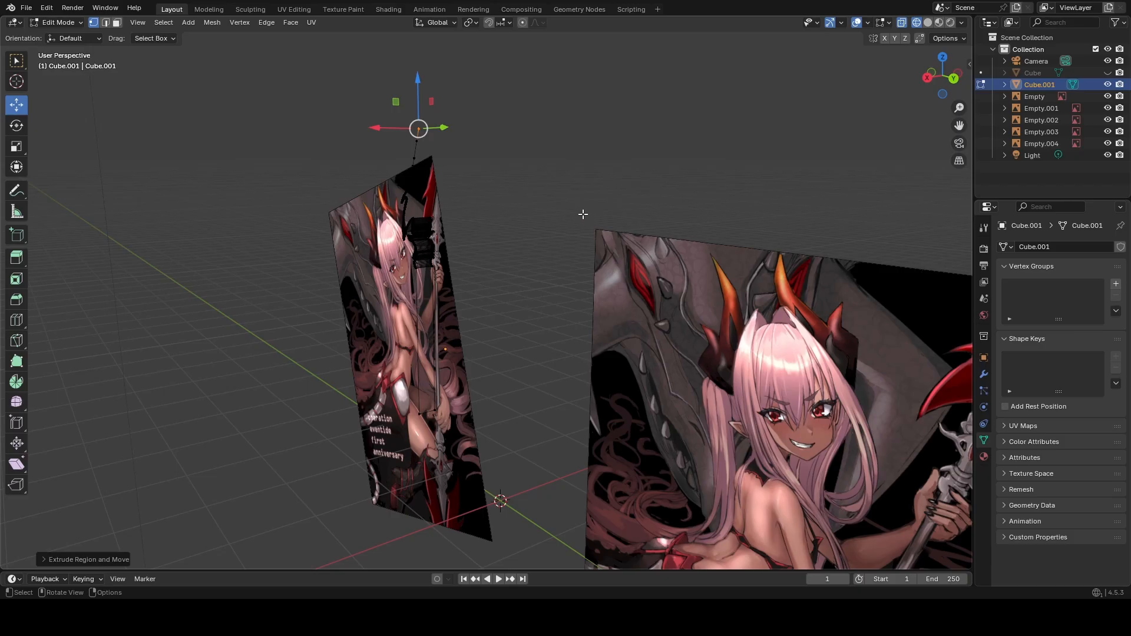
scroll(565, 230, up, 3)
mouse_move(536, 271)
shift+middle_down()
mouse_move(687, 371)
mouse_move(719, 431)
mouse_move(680, 318)
mouse_move(647, 323)
mouse_move(629, 346)
mouse_move(671, 312)
mouse_move(532, 388)
shift+middle_up()
click(928, 23)
middle_drag(513, 229, 673, 151)
middle_drag(698, 226, 652, 191)
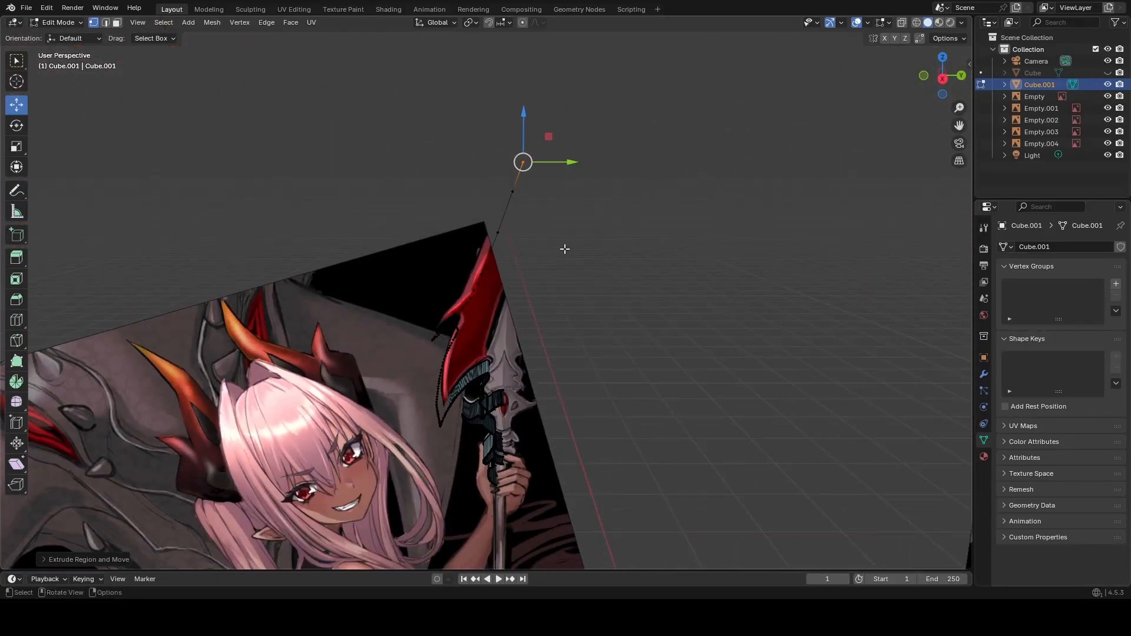
scroll(550, 183, up, 3)
shift+middle_drag(511, 334, 542, 194)
scroll(563, 151, up, 2)
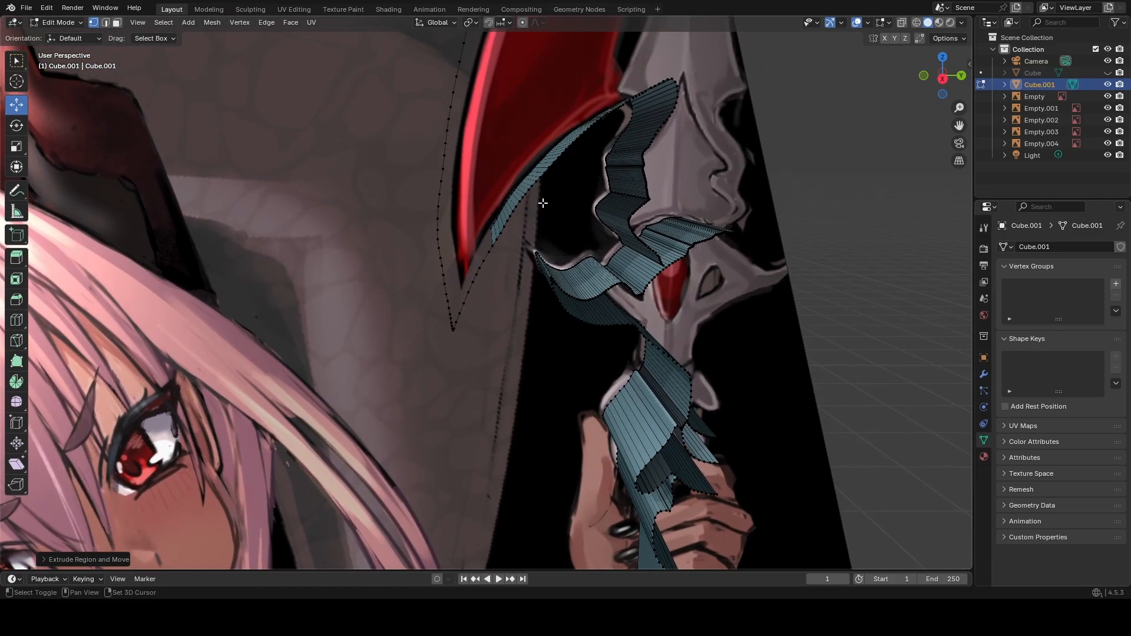
scroll(500, 243, up, 2)
click(514, 217)
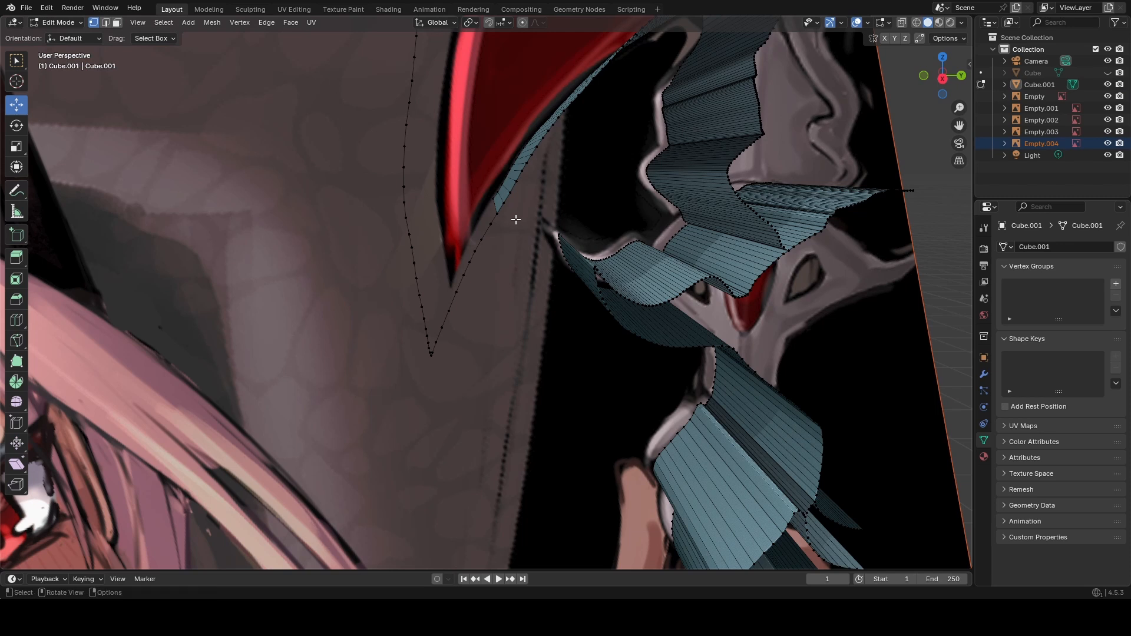
scroll(597, 214, down, 8)
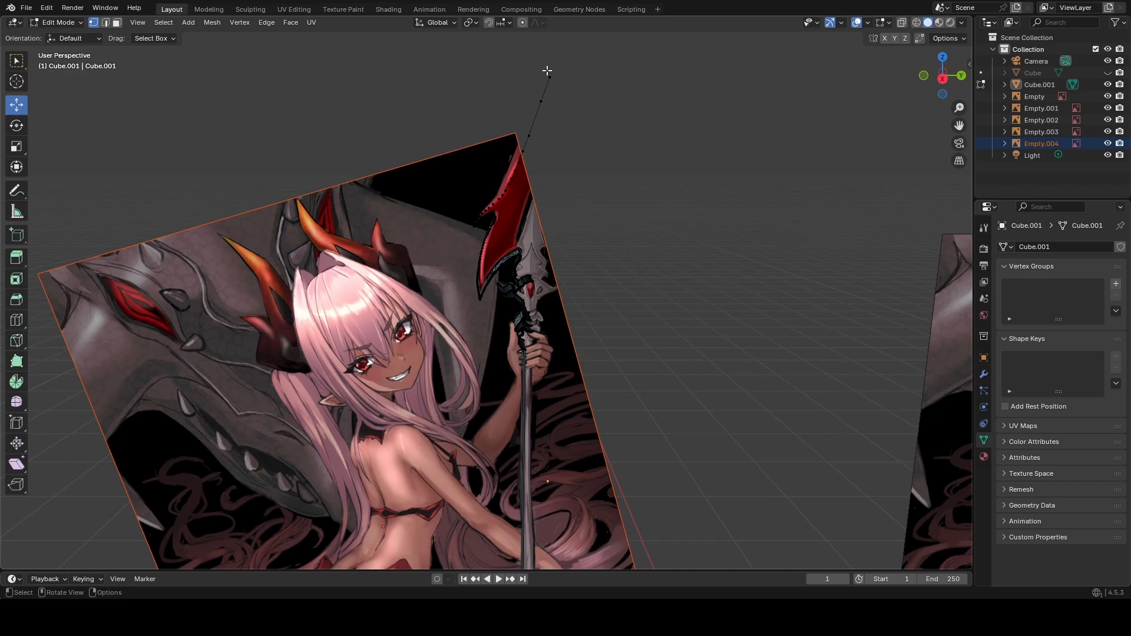
Switch to Object Mode, reselect the traced strip mesh instead of the reference image, and return to Edit Mode.
click(57, 23)
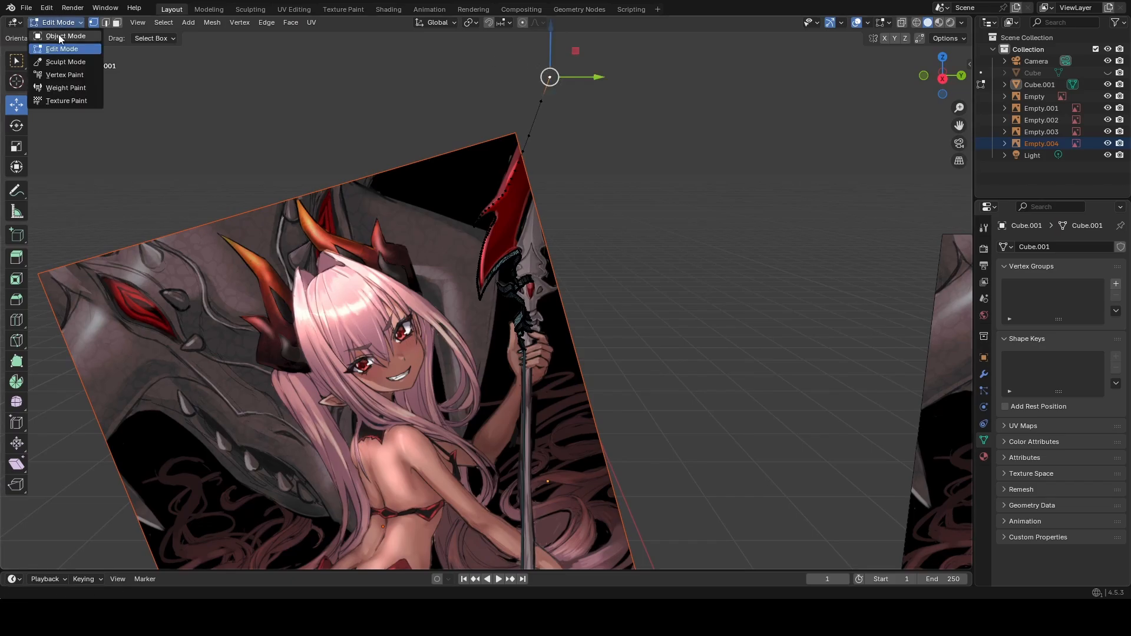
click(56, 37)
click(425, 223)
middle_drag(425, 223, 535, 124)
click(521, 280)
key(Tab)
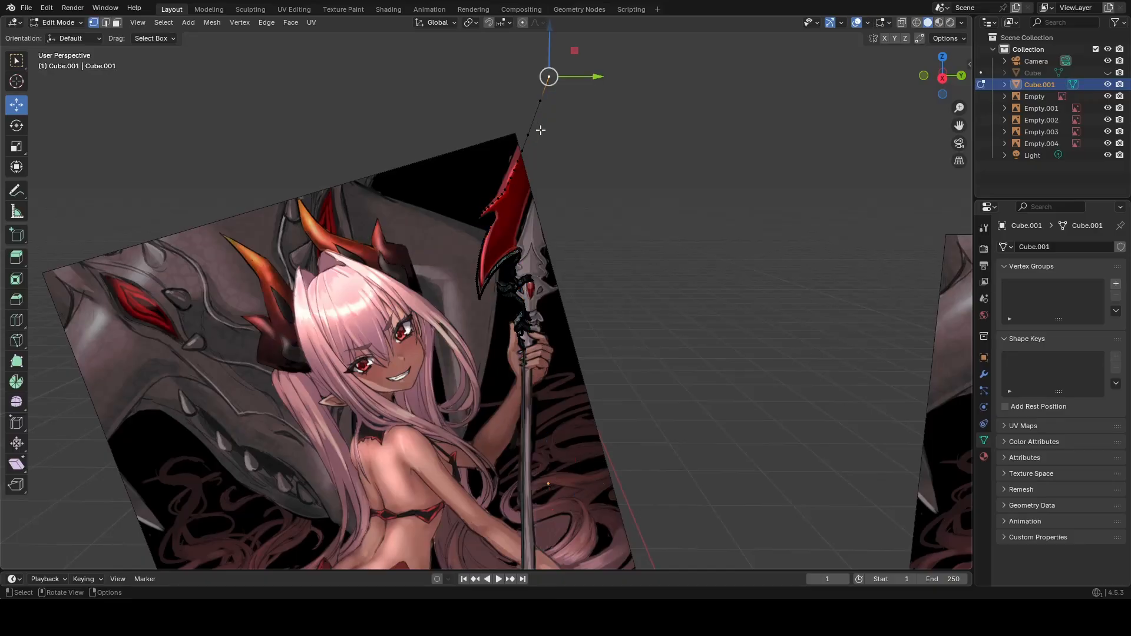
Select the shortest vertex path from the blade's upper end to the unextruded barb edge, and set the snap target to Vertex.
scroll(588, 164, up, 7)
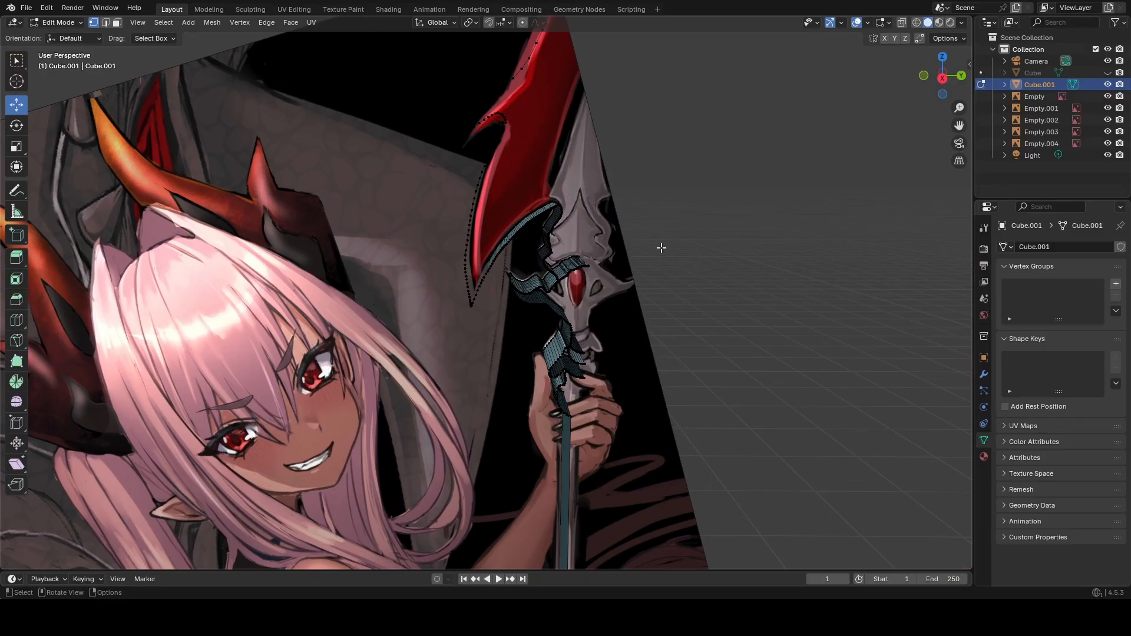
scroll(471, 265, up, 3)
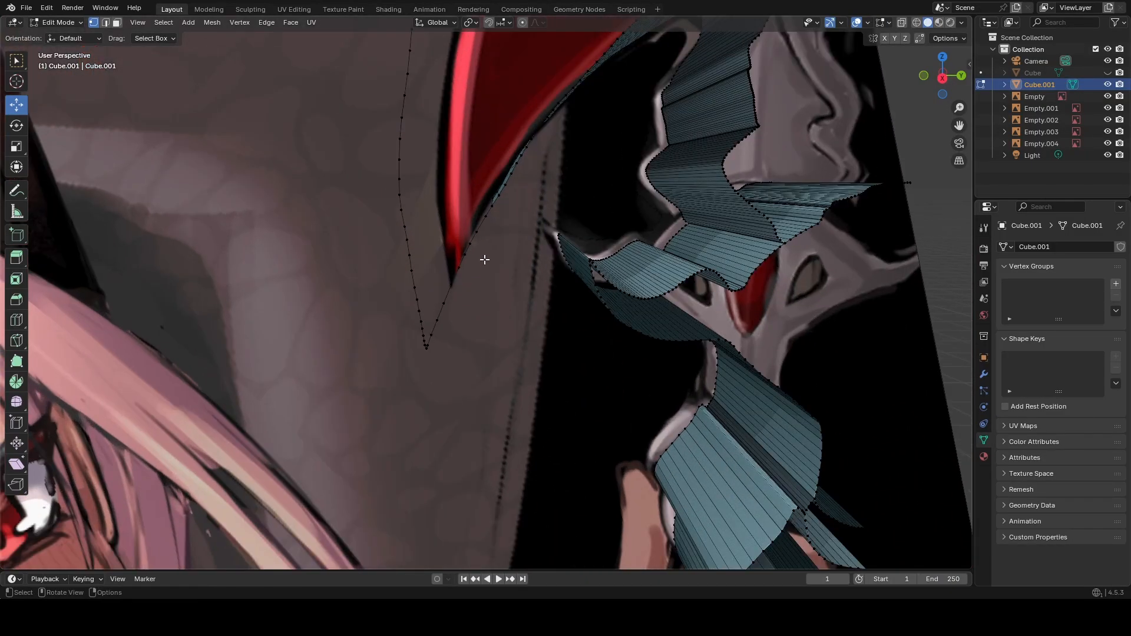
ctrl+click(488, 213)
scroll(487, 214, down, 5)
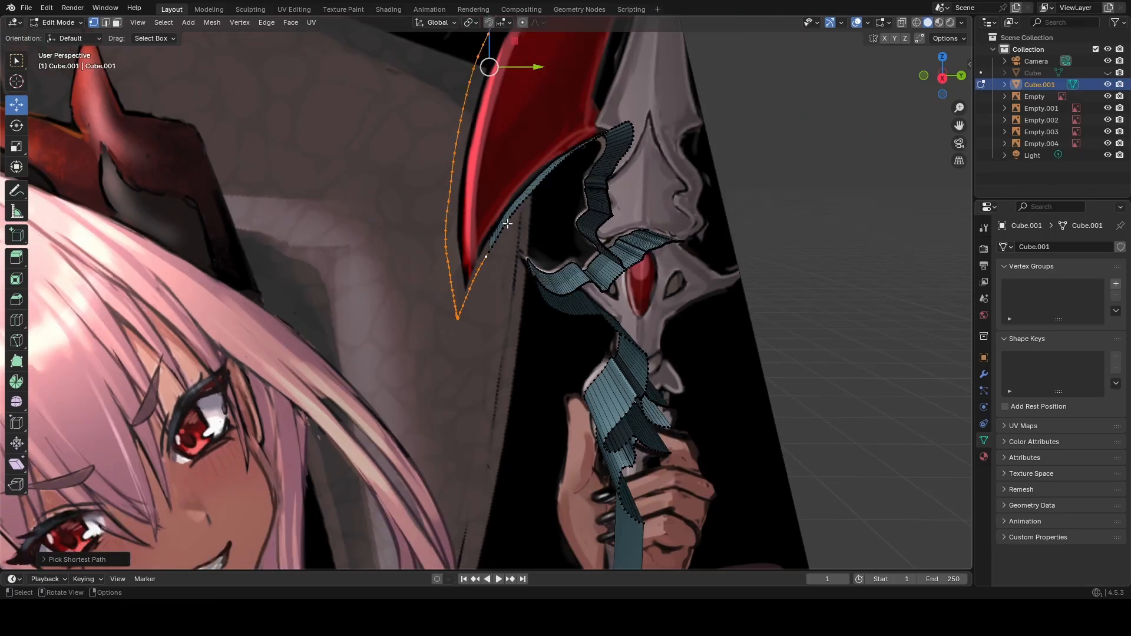
middle_drag(528, 228, 471, 225)
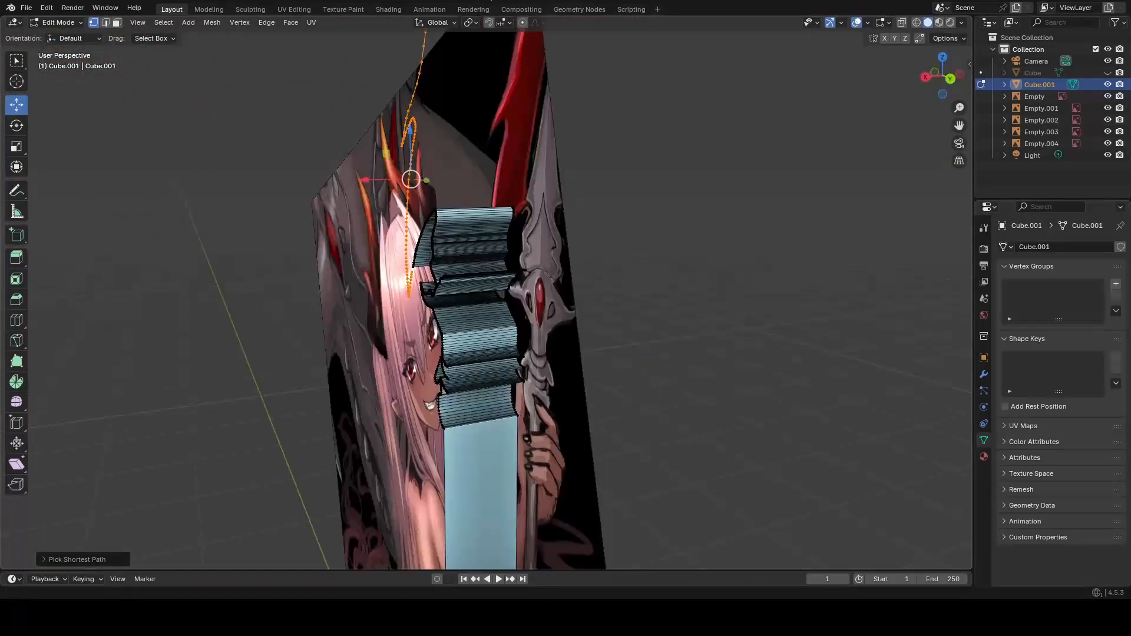
click(508, 24)
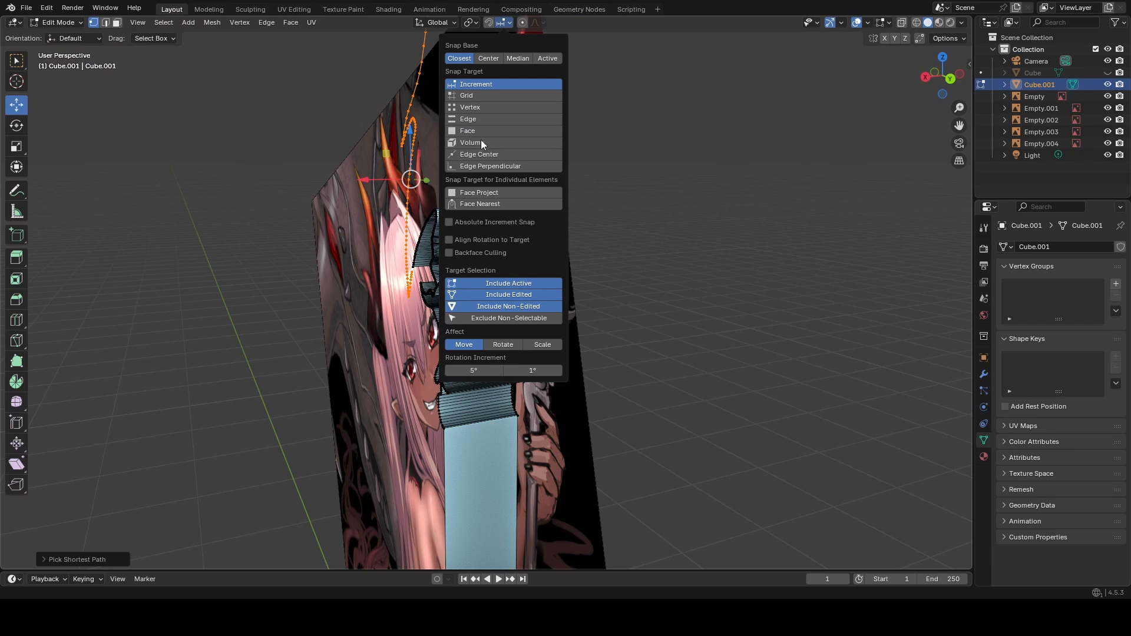
click(466, 109)
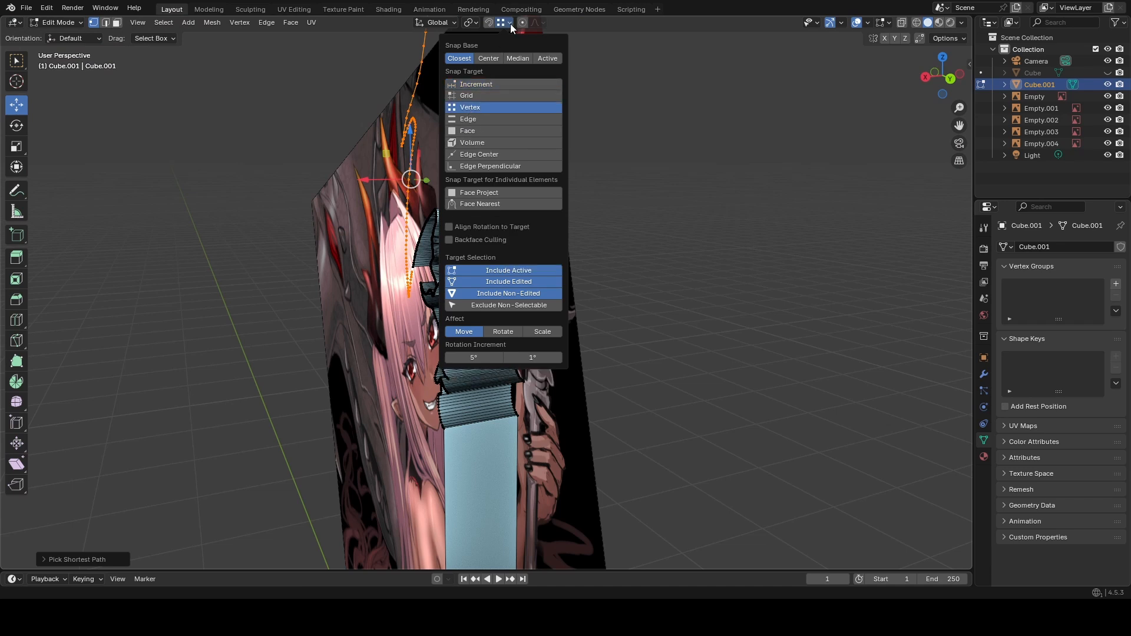
middle_drag(495, 83, 494, 86)
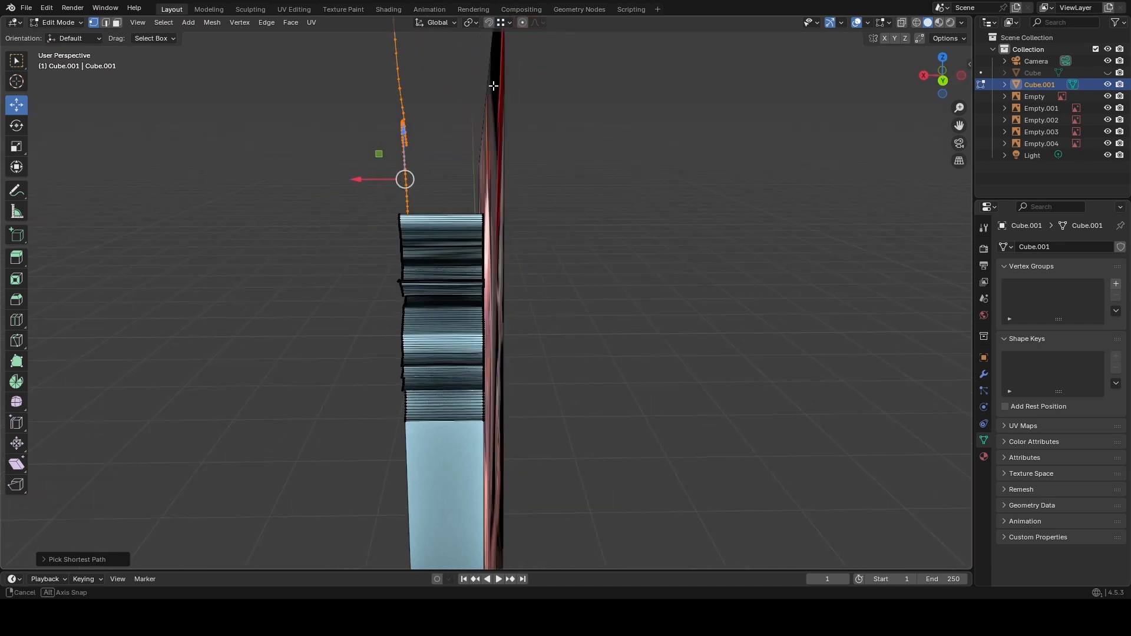
key(e)
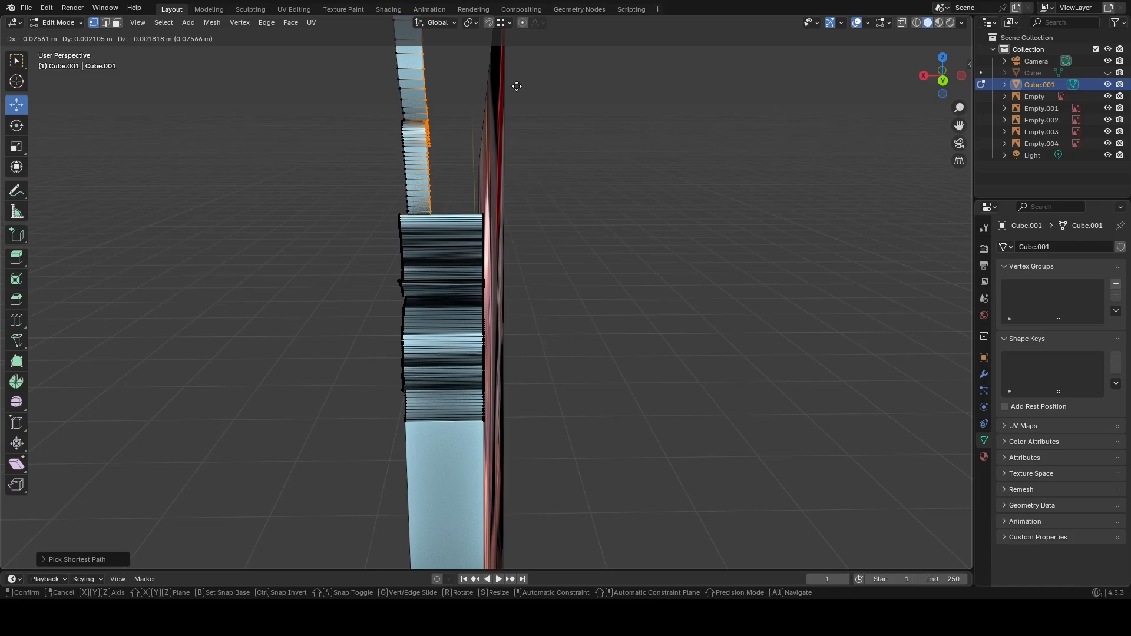
key(z)
click(382, 143)
key(ctrl+z)
Extrude the selected blade outline about 0.247 m along X, matching the width of the existing guard strip.
key(e)
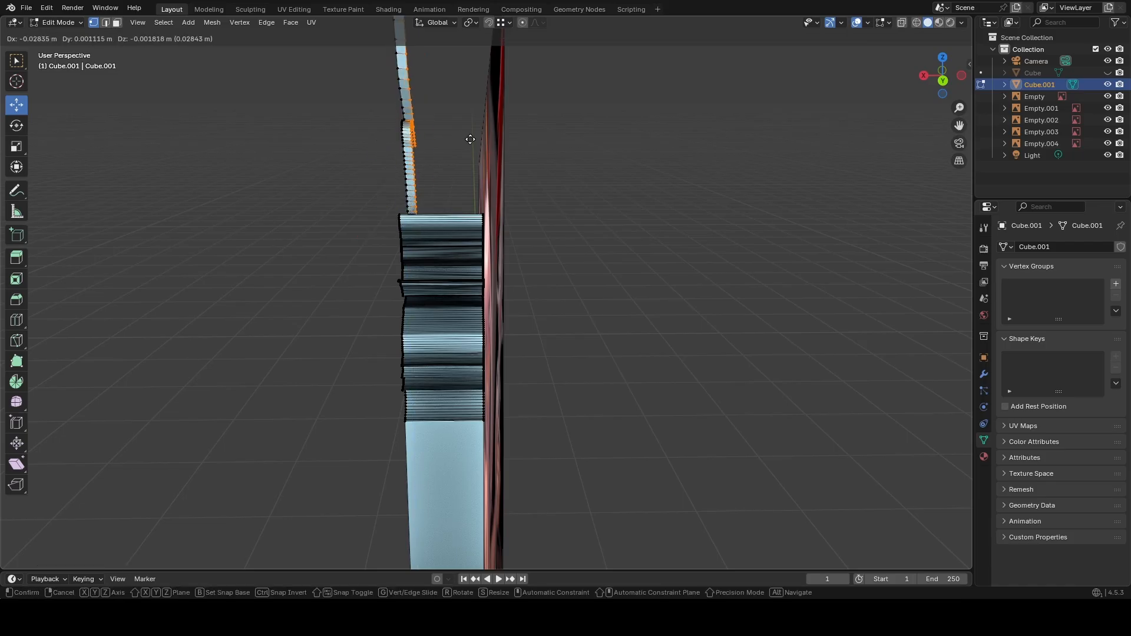
key(x)
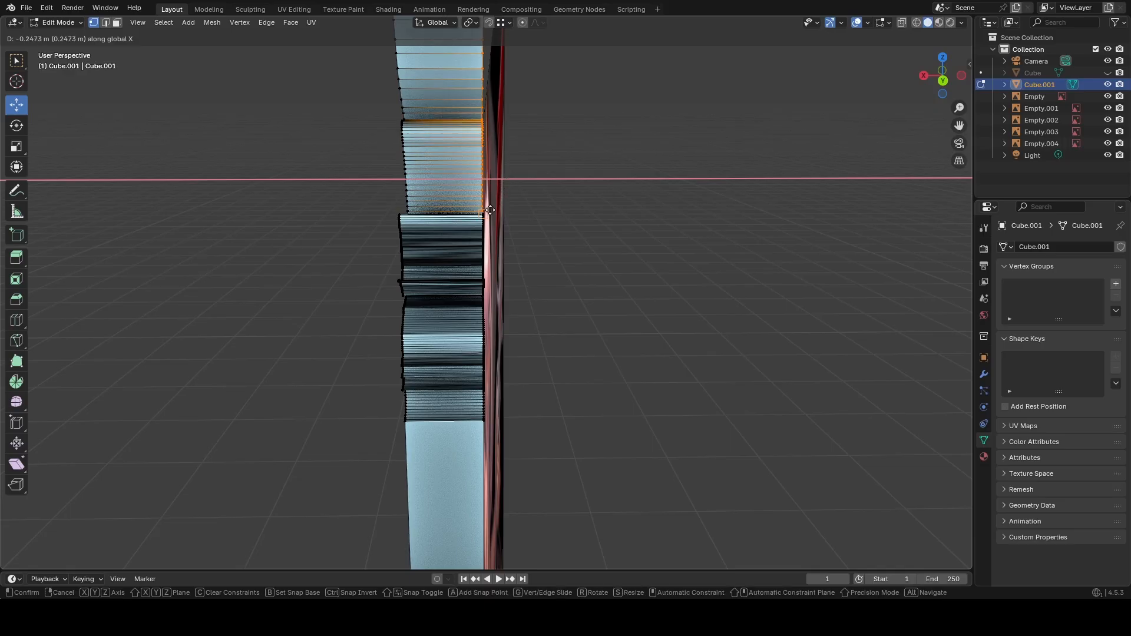
click(488, 212)
Fill the gap between the new blade strip and the existing strip along the blade's inner edge with a face.
middle_drag(575, 202, 532, 218)
scroll(533, 219, up, 8)
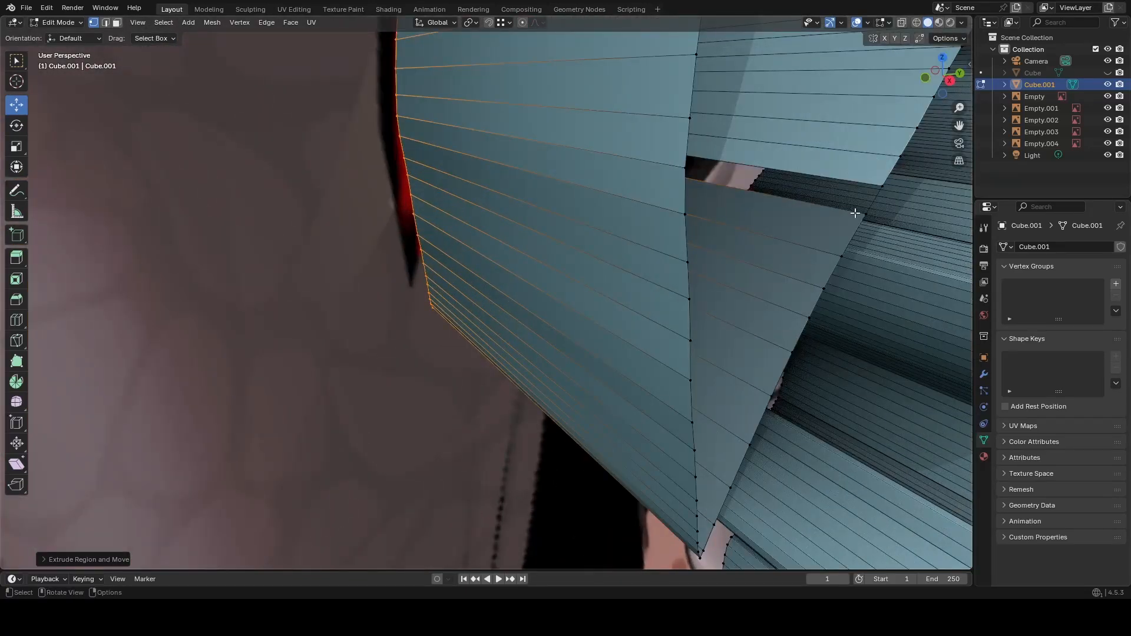
click(861, 213)
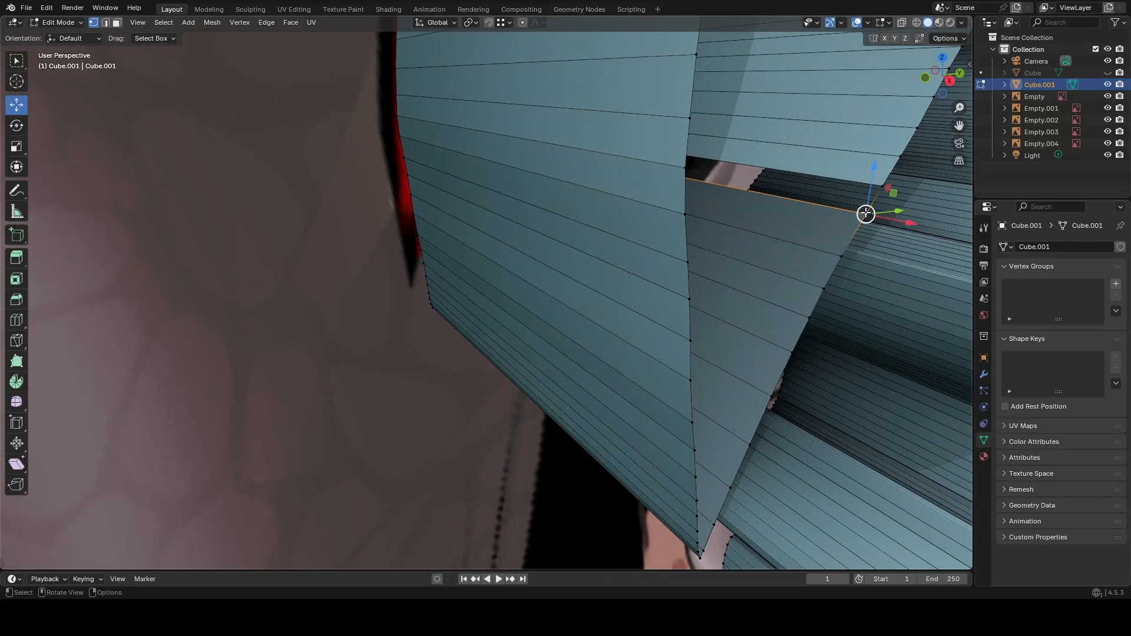
shift+middle_drag(885, 186, 666, 224)
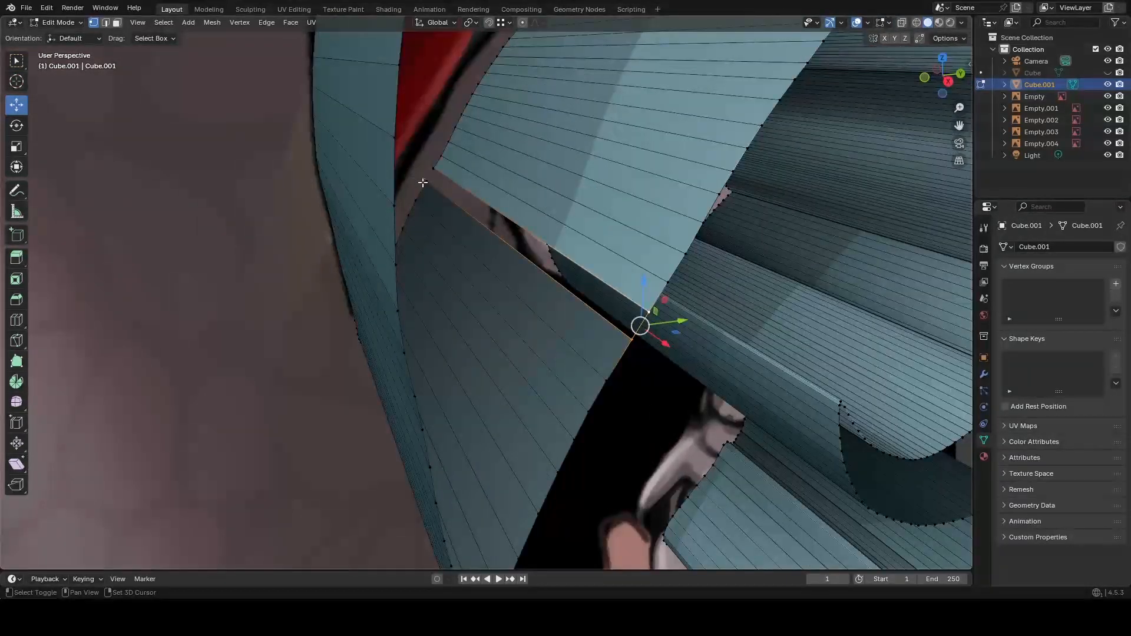
key(f)
click(412, 126)
scroll(429, 132, down, 9)
middle_drag(814, 142, 678, 165)
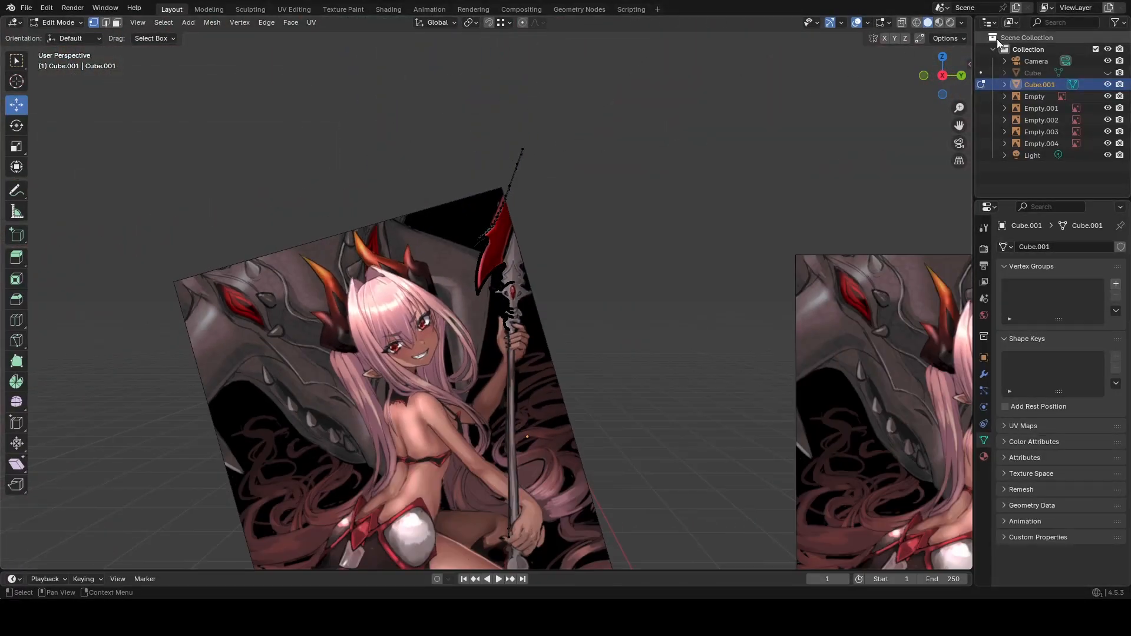
Hide the tilted reference image Empty.004 and view the traced strip on its own.
click(942, 76)
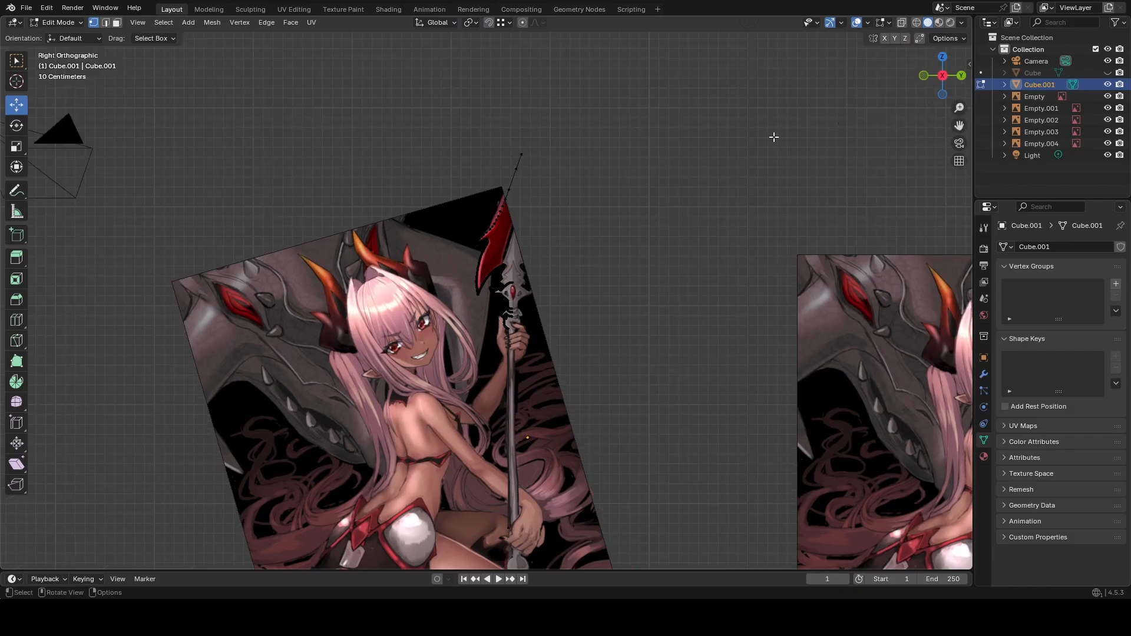
click(1109, 144)
middle_drag(772, 241, 775, 287)
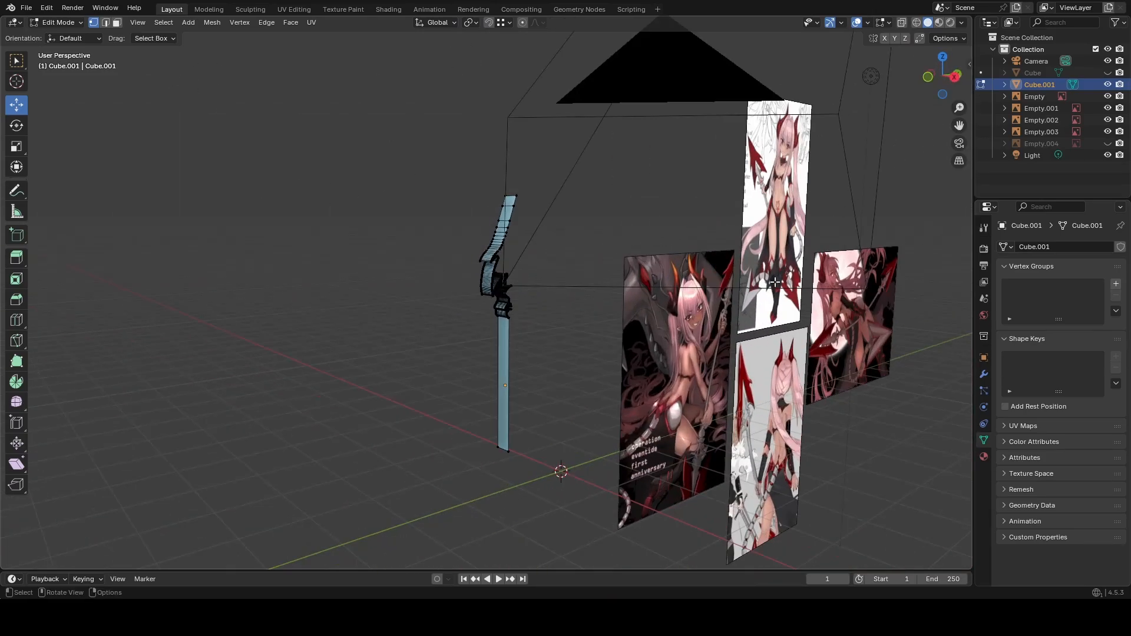
middle_drag(664, 301, 603, 293)
Select the entire strip mesh and duplicate it in place.
key(a)
scroll(604, 311, up, 2)
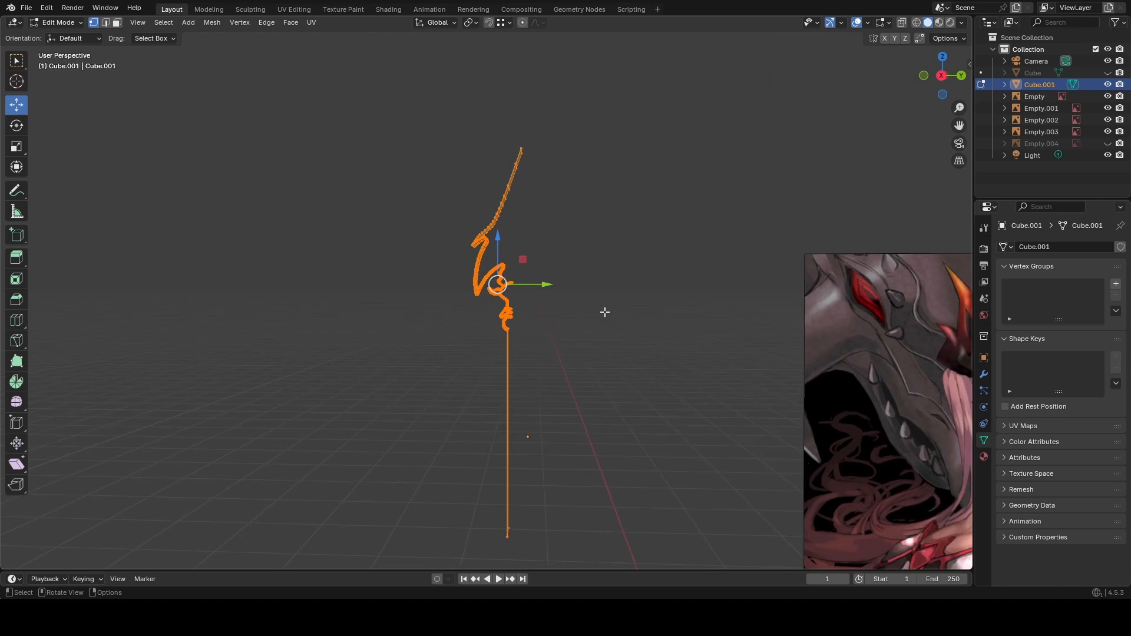
click(520, 426)
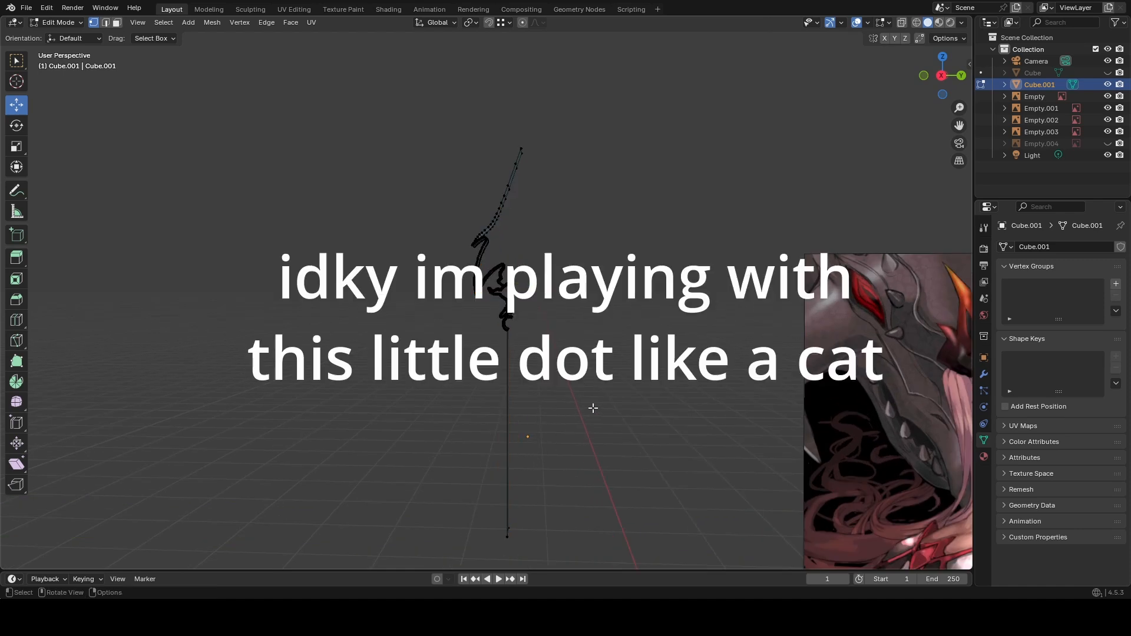
key(a)
click(542, 459)
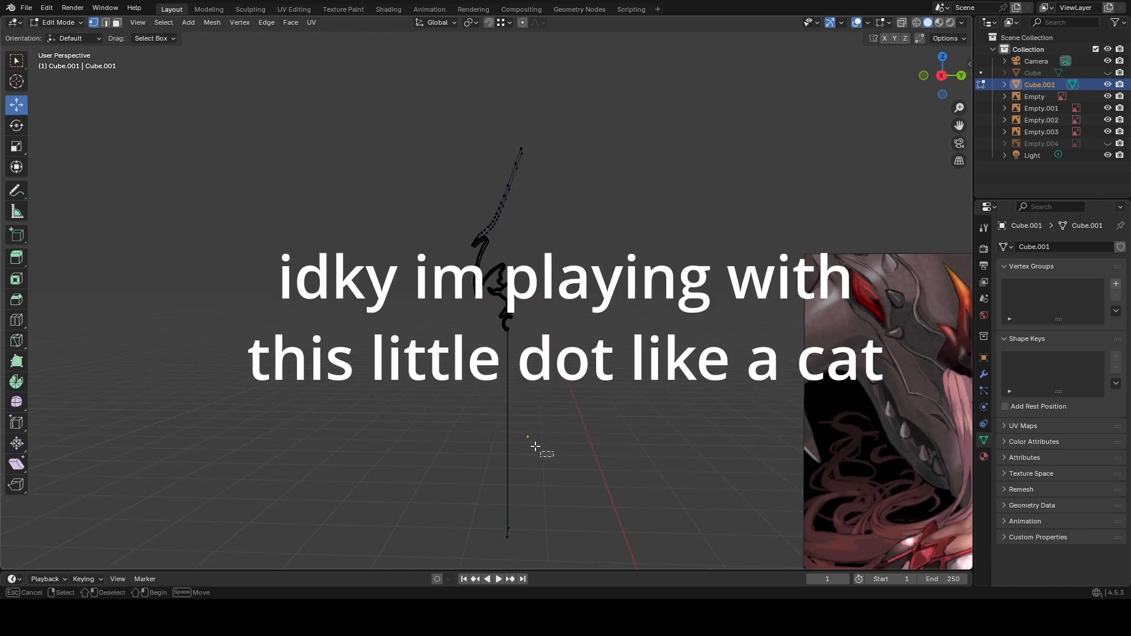
key(a)
mouse_move(621, 434)
middle_down()
mouse_move(556, 444)
mouse_move(657, 444)
mouse_move(624, 442)
middle_up()
key(shift+d)
right_click(623, 441)
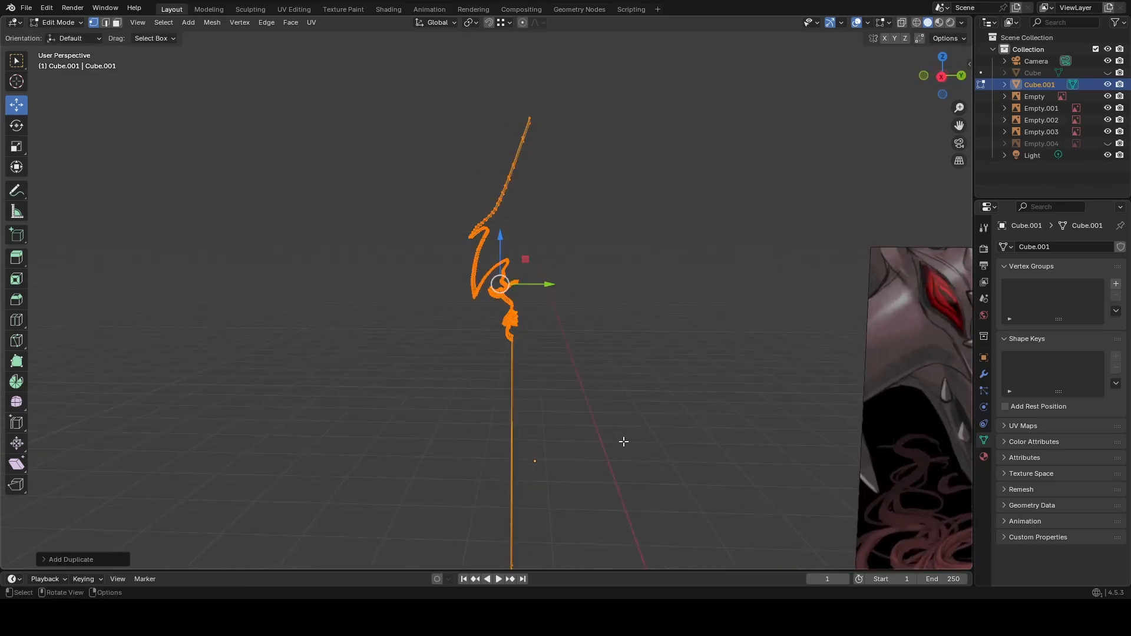
Activate the Rotate tool, check the mesh from the opposite side, and look through the property categories for the object's transform values.
click(11, 130)
middle_drag(526, 212, 624, 192)
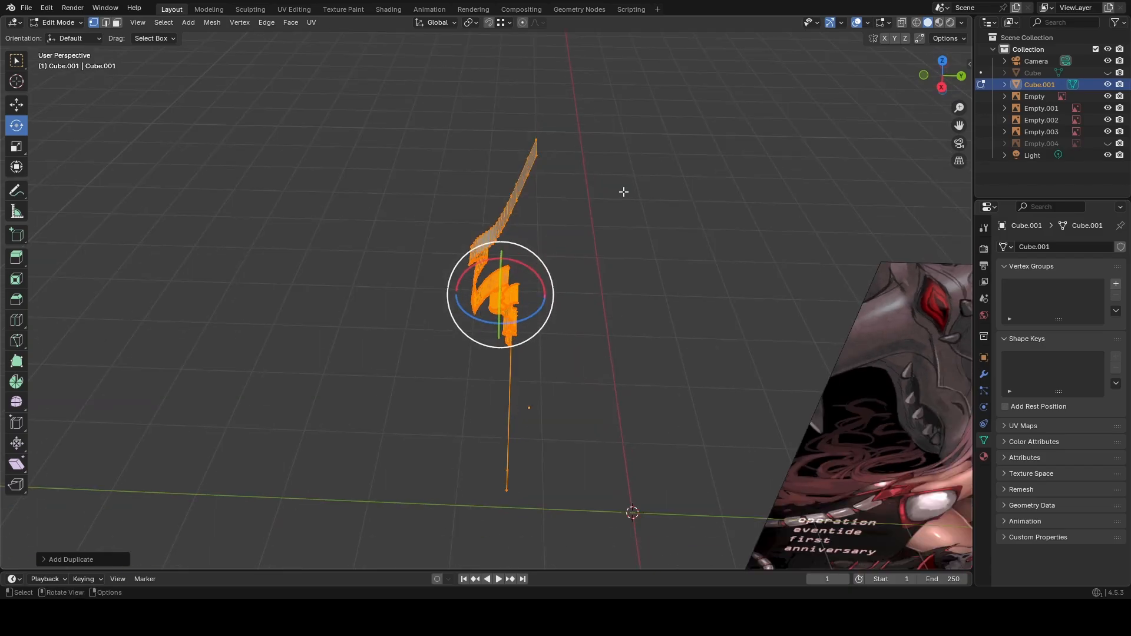
click(944, 65)
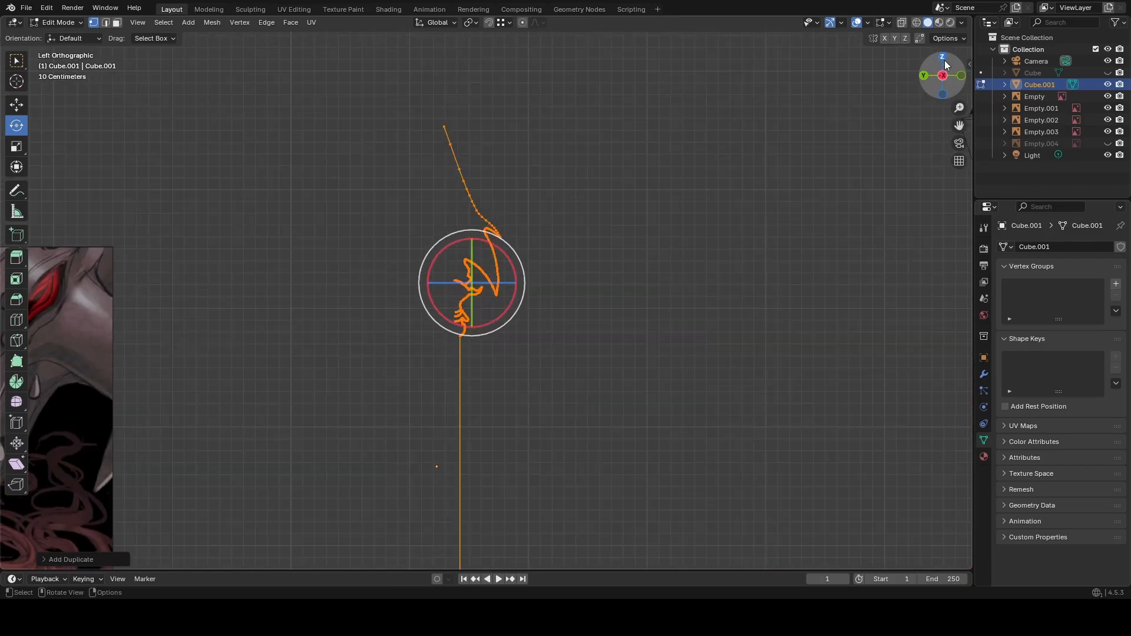
middle_drag(650, 240, 814, 253)
click(984, 314)
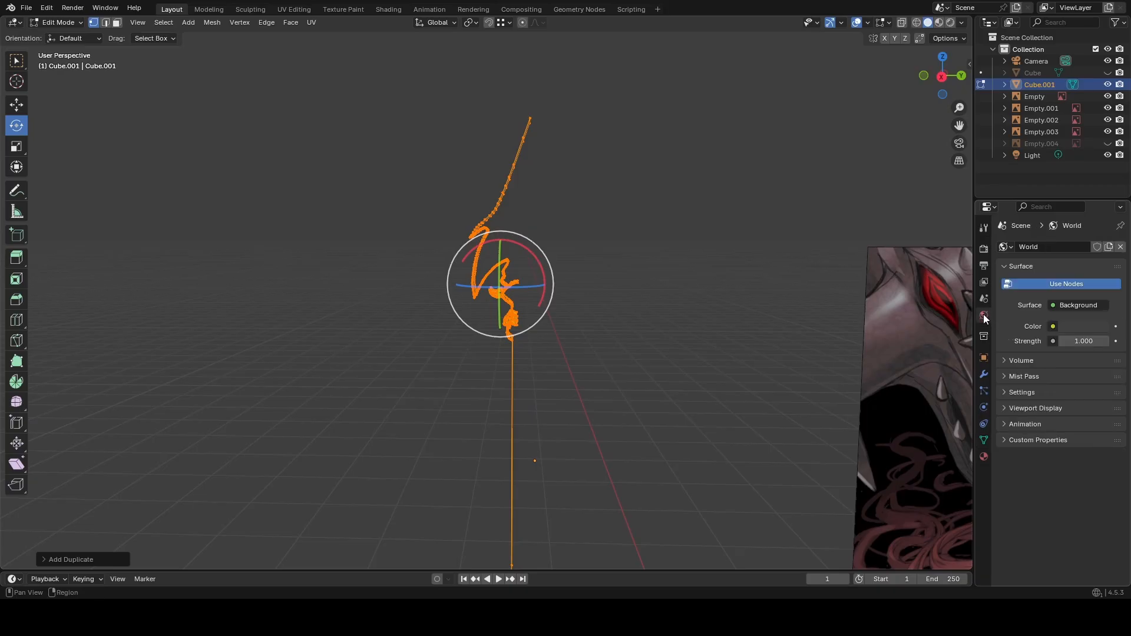
click(984, 298)
click(983, 277)
click(984, 265)
click(984, 248)
click(983, 229)
click(984, 297)
click(986, 314)
click(984, 336)
click(984, 357)
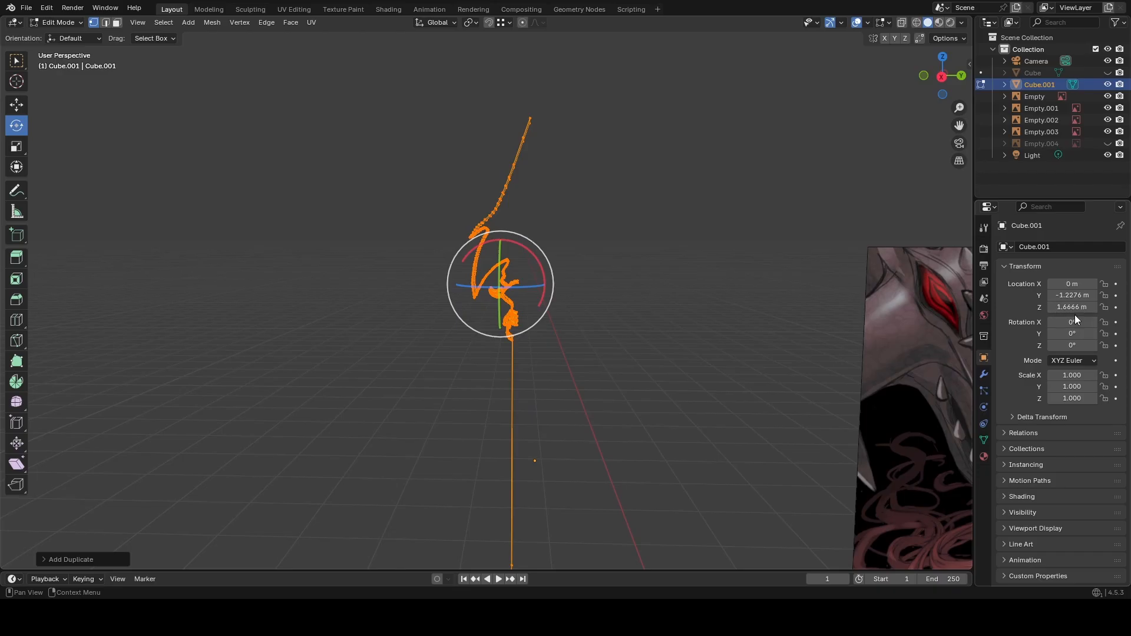
Try rotating the strip object to 105° about X, and undo the rotation.
mouse_move(1073, 322)
mouse_down()
mouse_move(1084, 323)
mouse_move(1071, 323)
mouse_up()
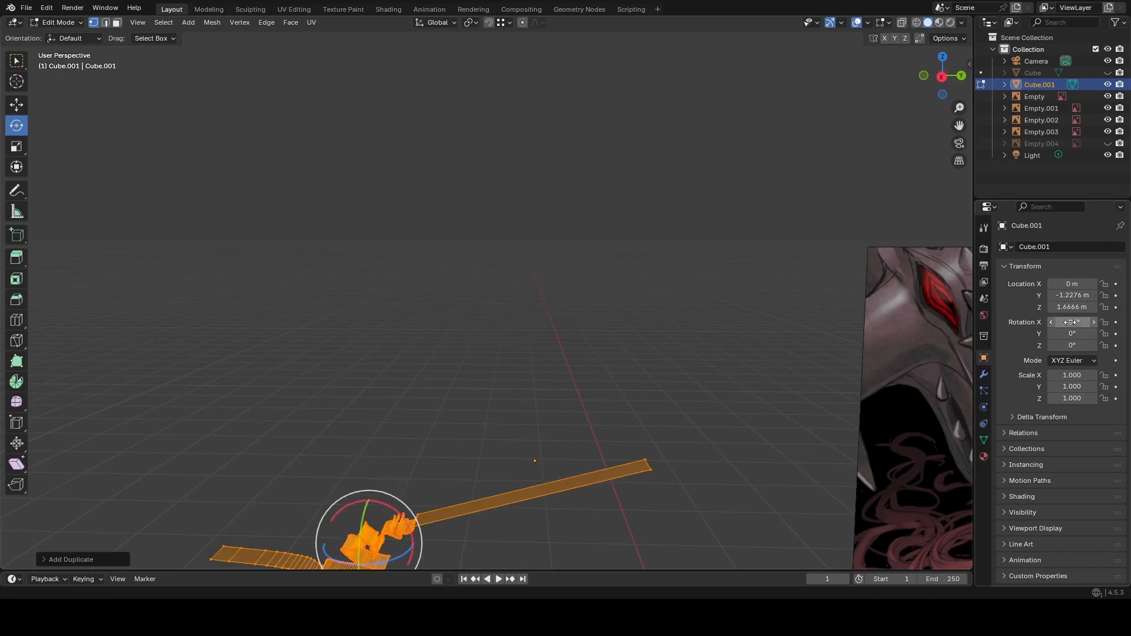
key(ctrl+z)
key(ctrl+z)
key(ctrl+z)
key(ctrl+z)
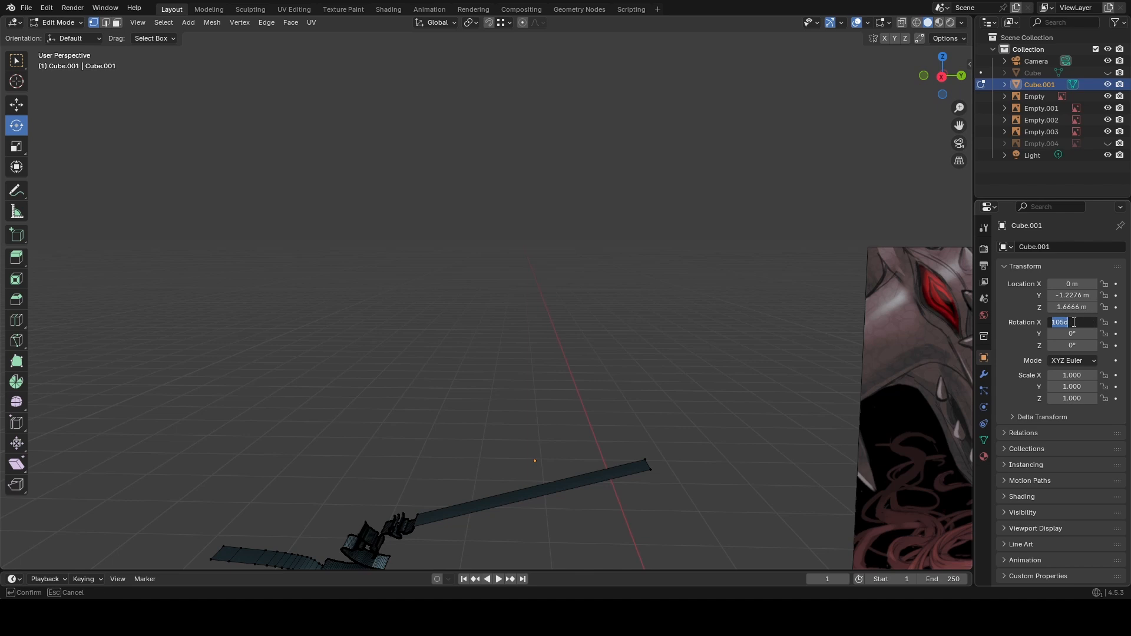
key(Return)
key(ctrl+z)
key(ctrl+z)
key(ctrl+z)
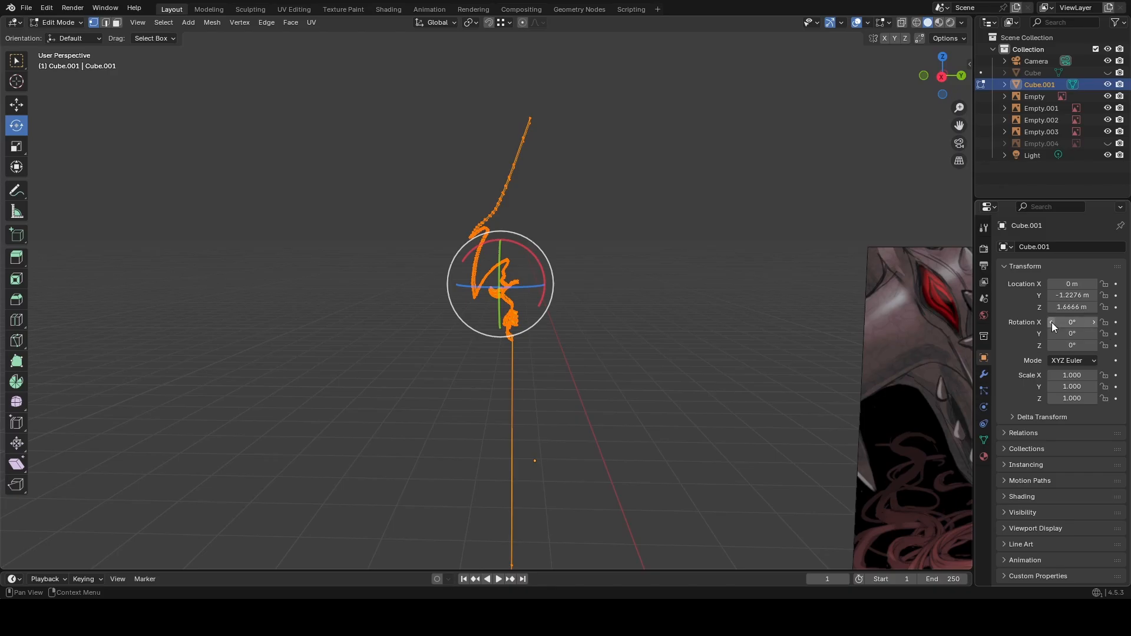
Try moving the strip object to a Z location of 2.0466 m, and undo the move, the duplication and the reference image's hiding.
drag(1059, 307, 1084, 307)
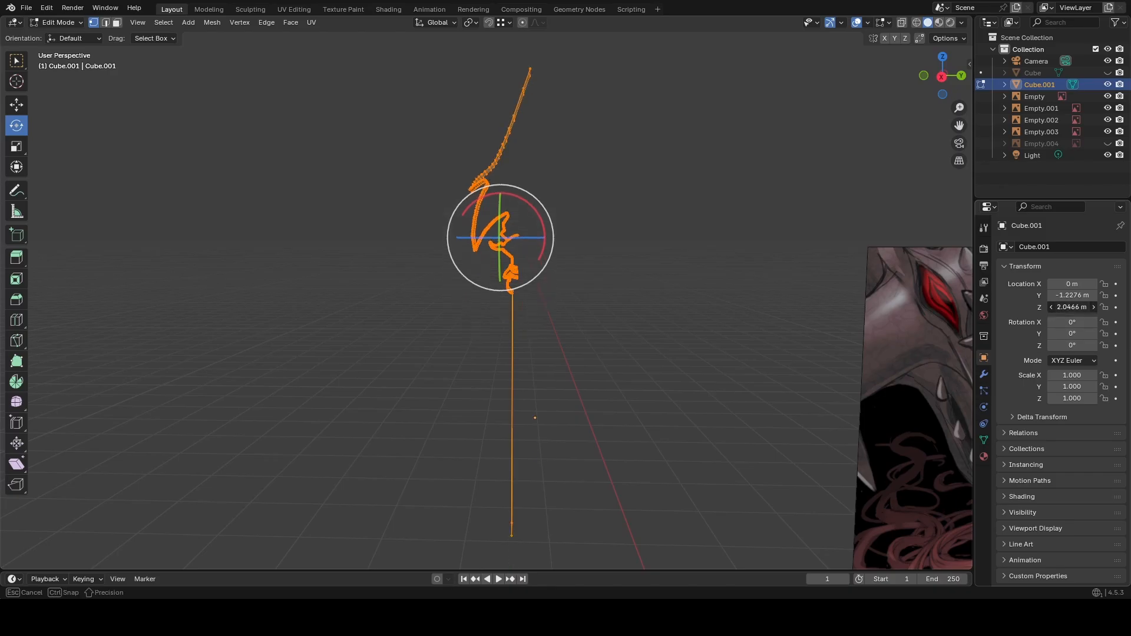
click(831, 362)
key(ctrl+z)
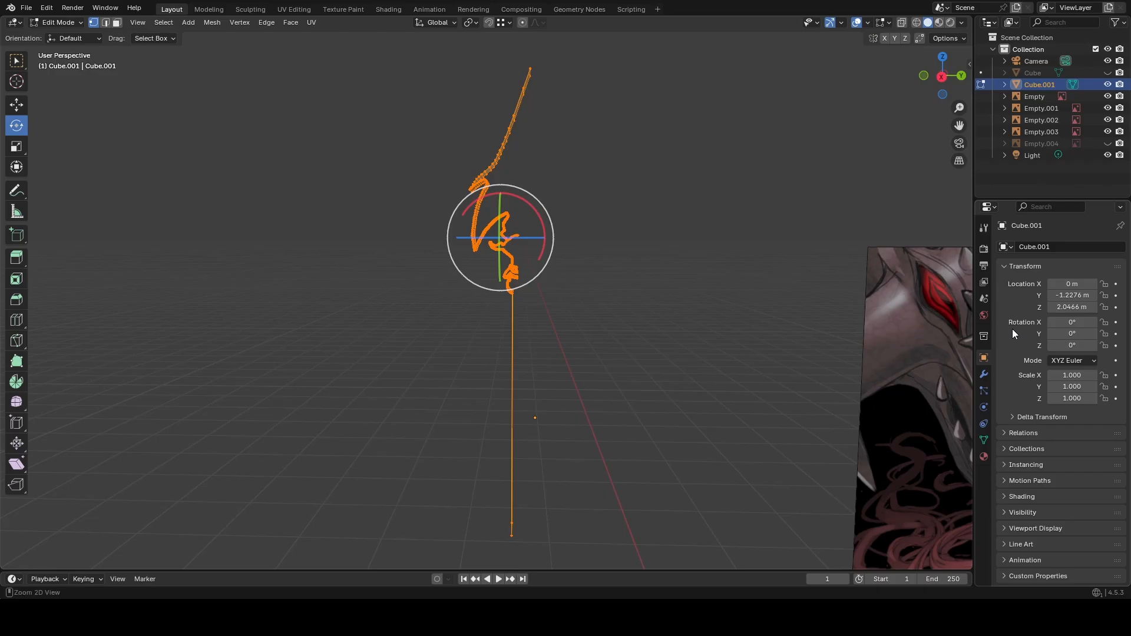
key(ctrl+z)
key(ctrl+z)
key(ctrl+z)
key(ctrl+z)
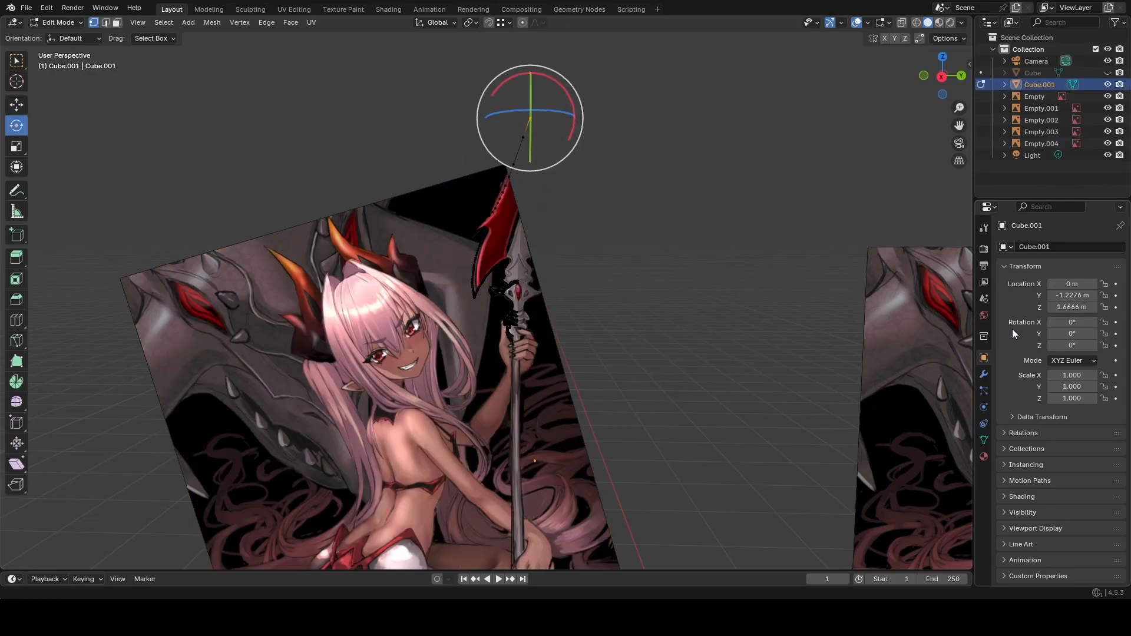
Undo the last change to restore the selection of the whole traced strip.
key(ctrl+z)
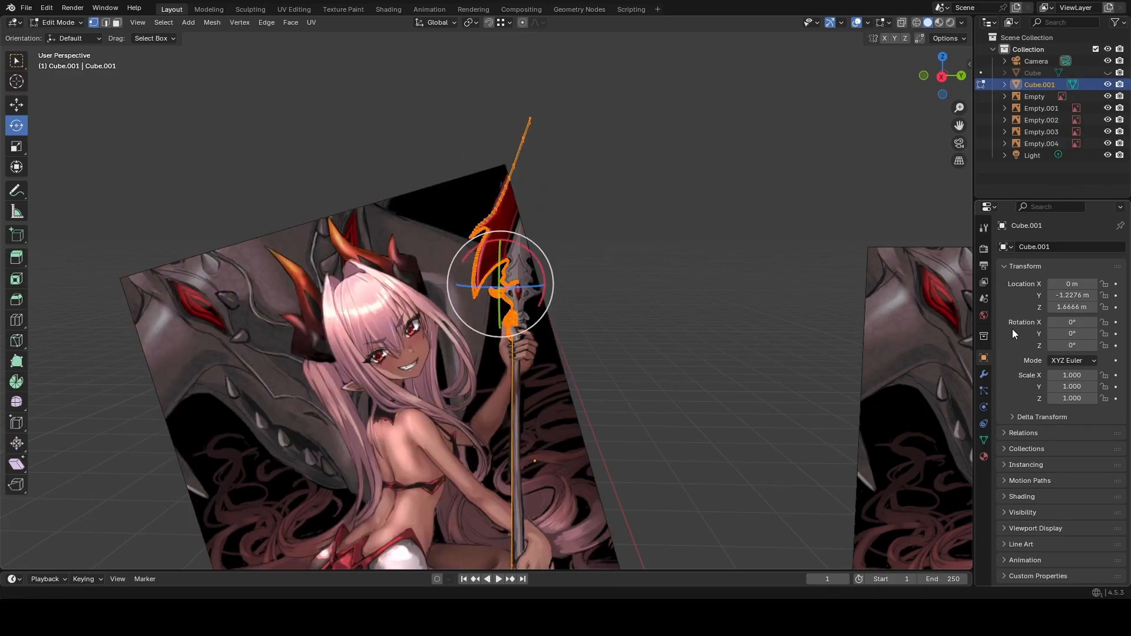
scroll(967, 389, down, 4)
mouse_move(664, 479)
middle_down()
mouse_move(610, 476)
mouse_move(659, 465)
middle_up()
scroll(559, 400, up, 6)
middle_drag(559, 403, 567, 408)
scroll(671, 369, down, 2)
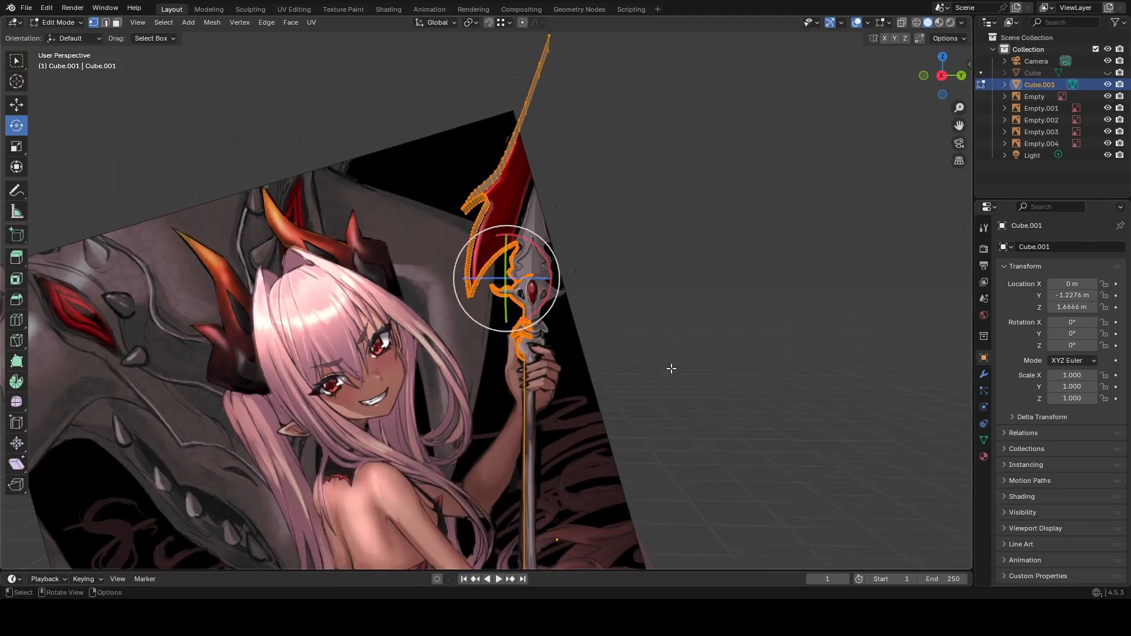
middle_drag(672, 369, 656, 354)
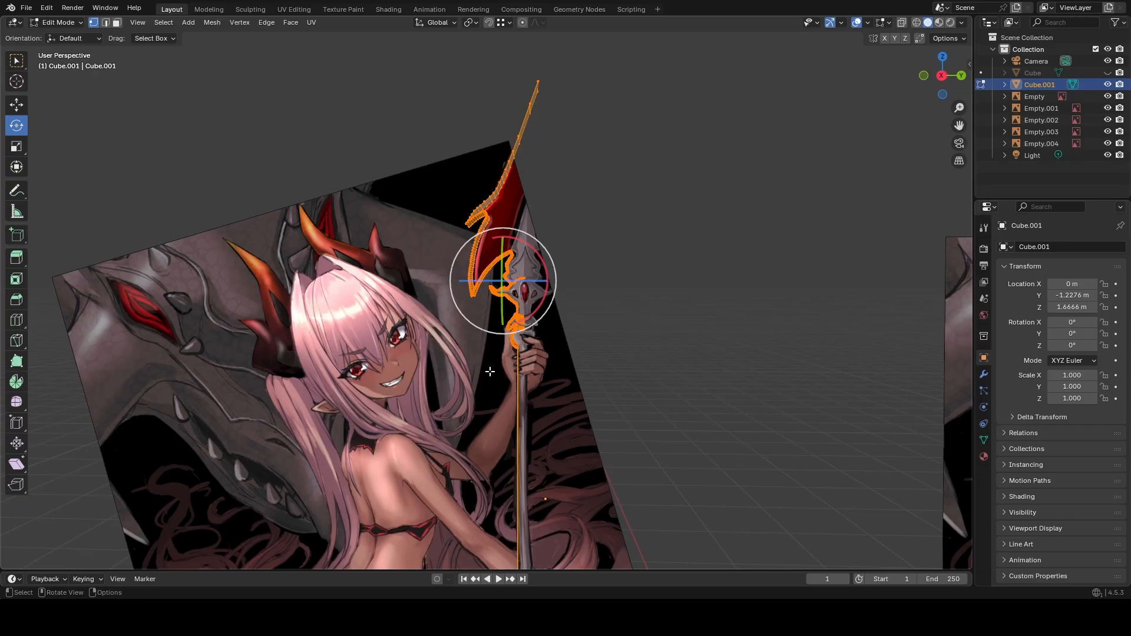
Move a duplicate of the strip along Y to the opposite side of the reference spearhead.
click(22, 111)
drag(550, 284, 622, 296)
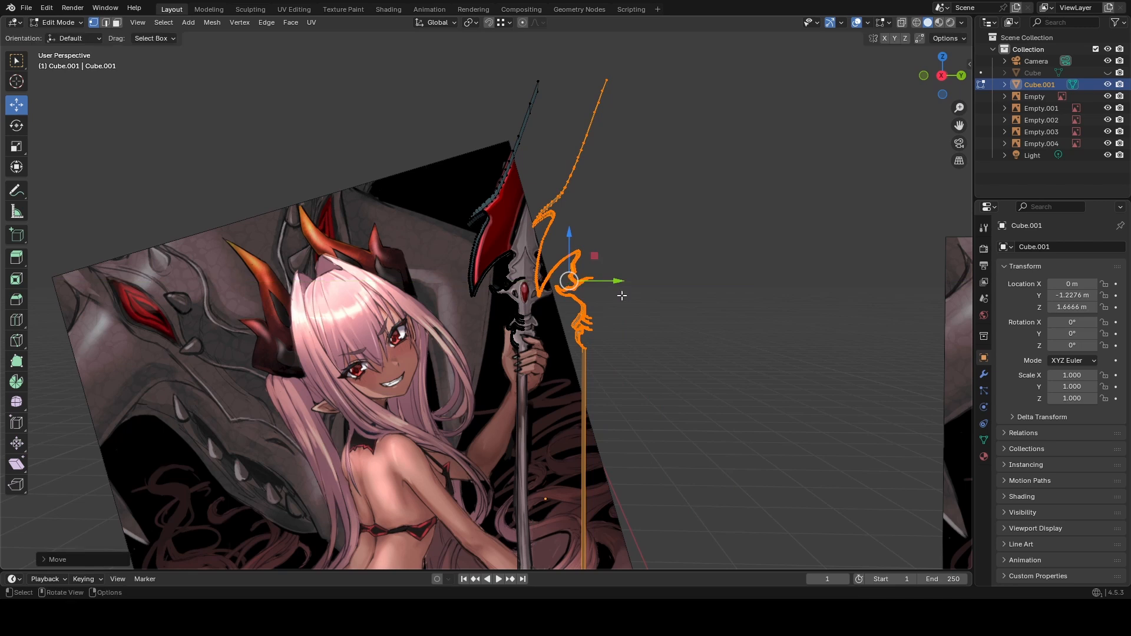
drag(1076, 291, 1049, 291)
key(ctrl+z)
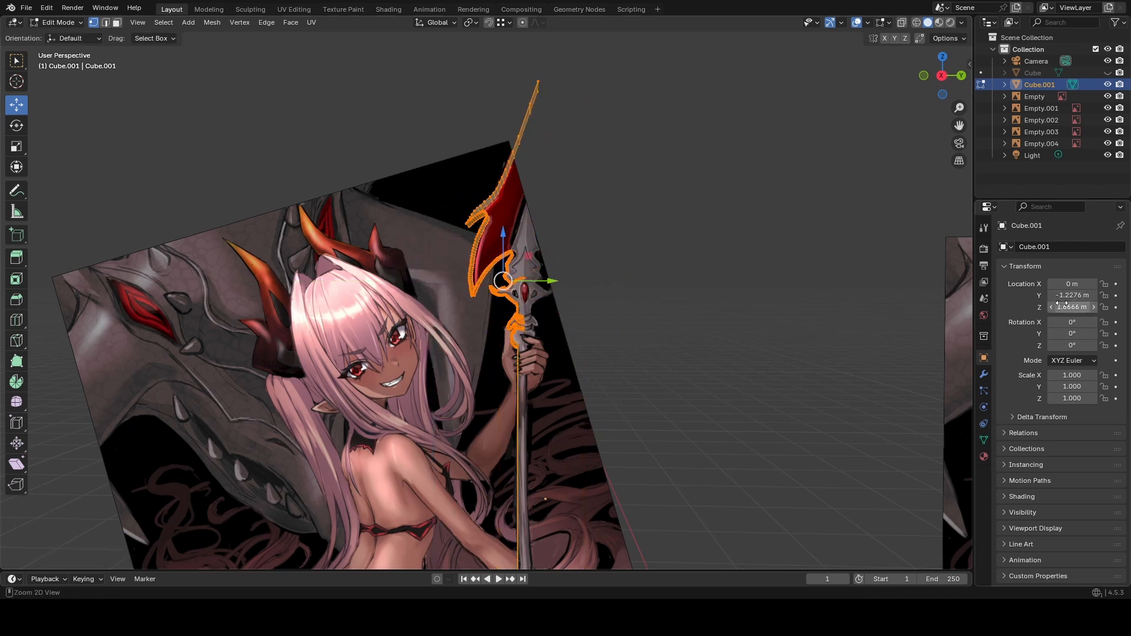
mouse_move(693, 348)
middle_down()
mouse_move(619, 369)
mouse_move(689, 350)
middle_up()
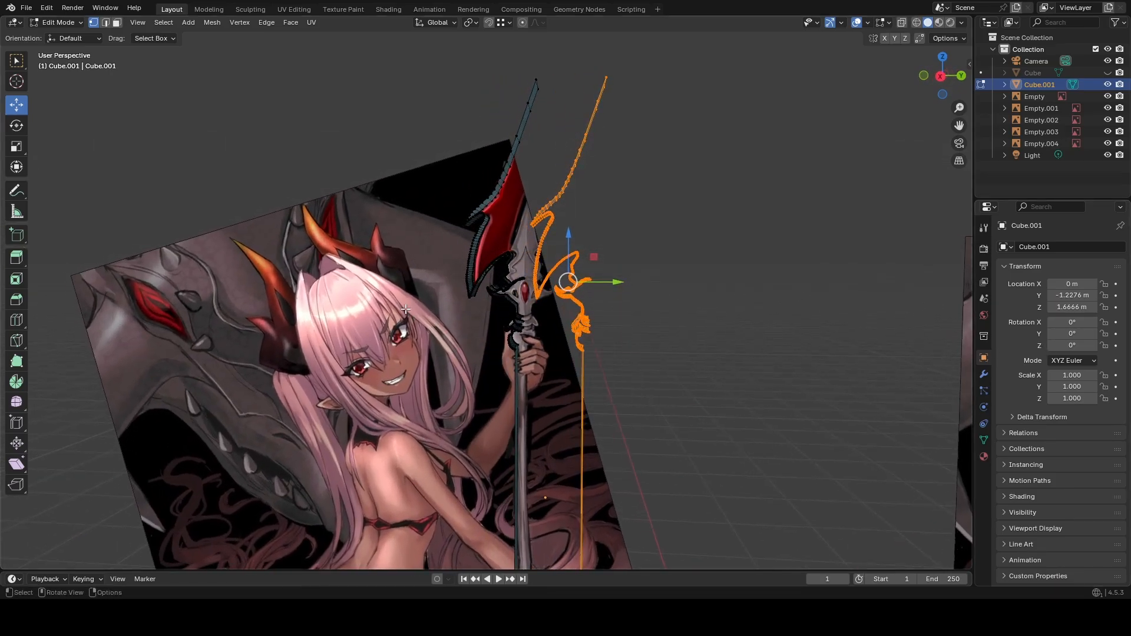
Rotate the duplicated strip about half a turn around Z in the top view so it mirrors the original.
click(16, 126)
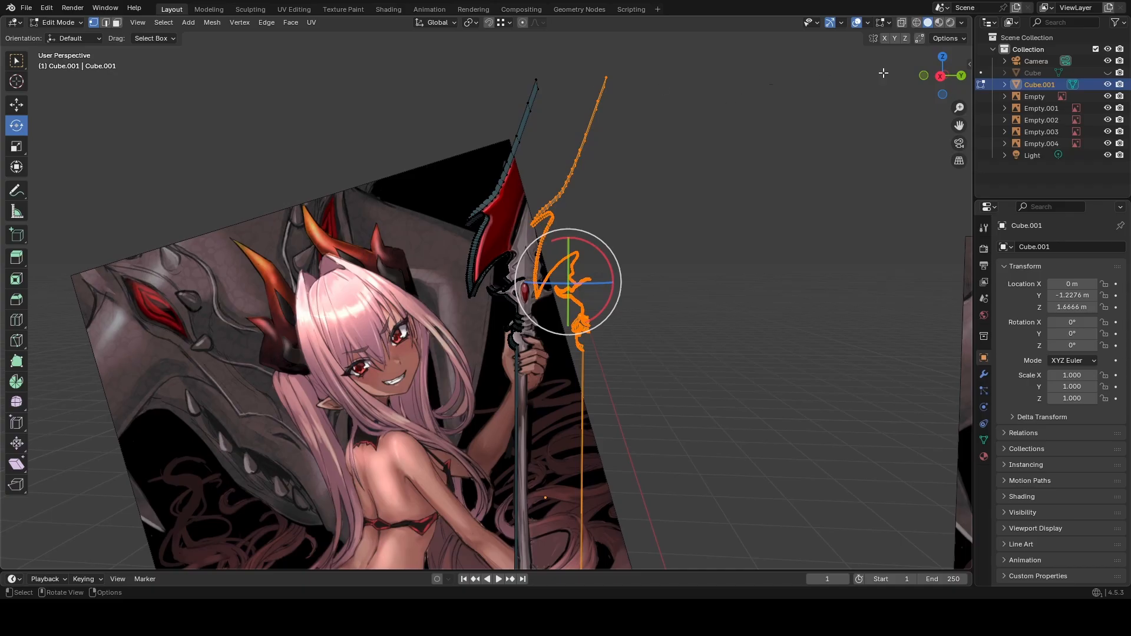
click(940, 57)
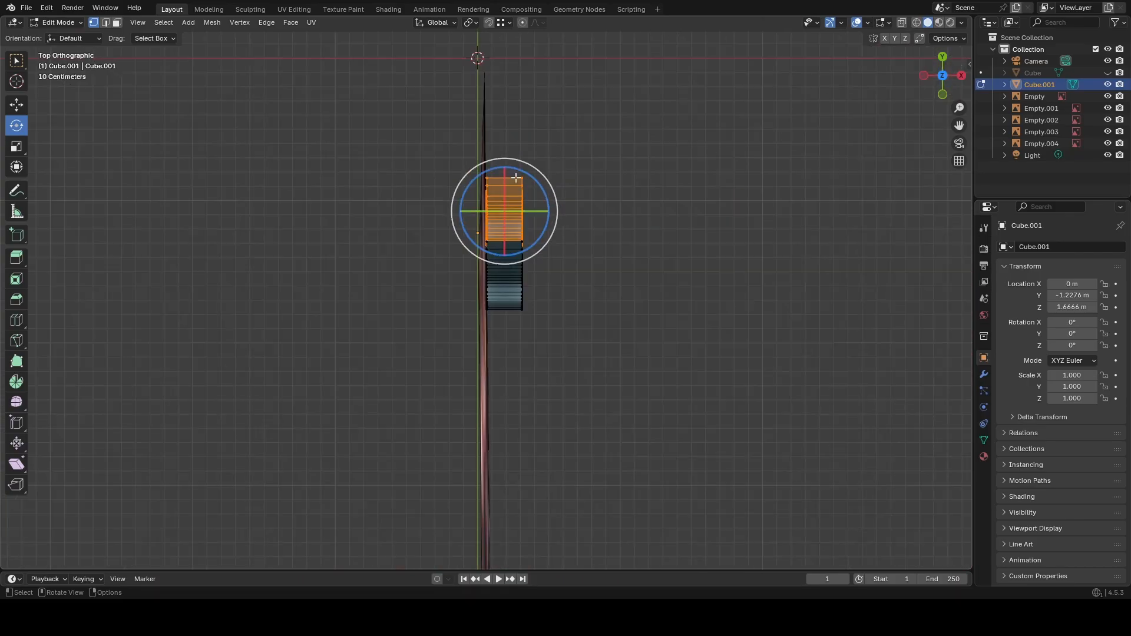
drag(547, 199, 355, 242)
middle_drag(355, 242, 417, 140)
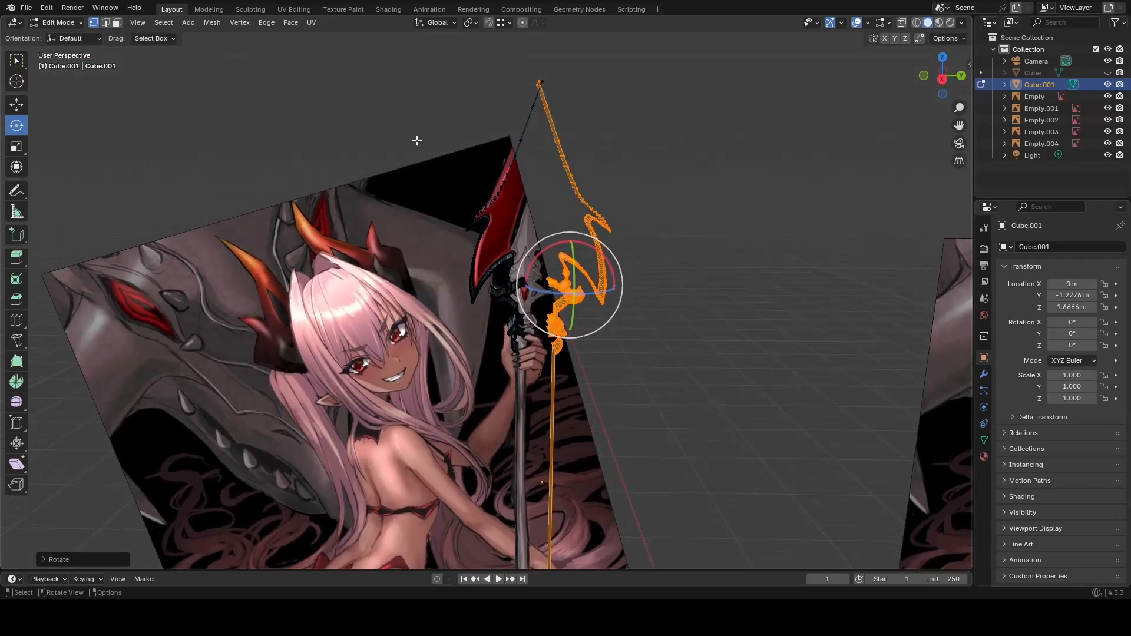
Move the mirrored strip along Y until its tip meets the original strip's tip, and clear the selection.
click(12, 107)
drag(613, 285, 546, 78)
click(672, 189)
middle_drag(672, 189, 690, 316)
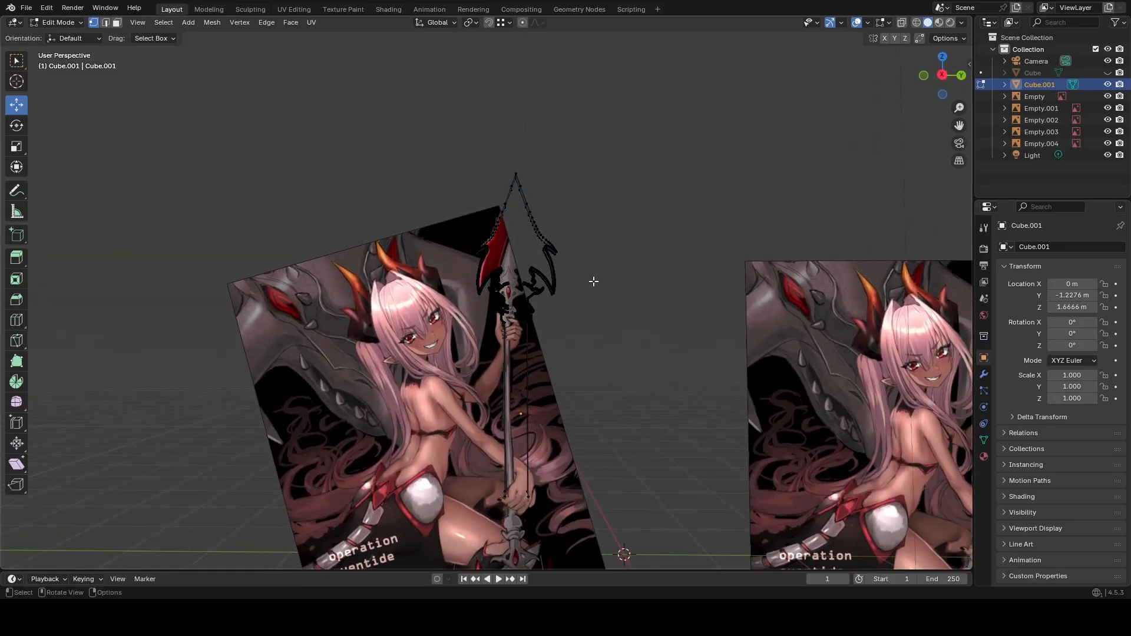
Try scaling the two mirrored halves along Y with the Scale tool, and clear the selection.
click(17, 147)
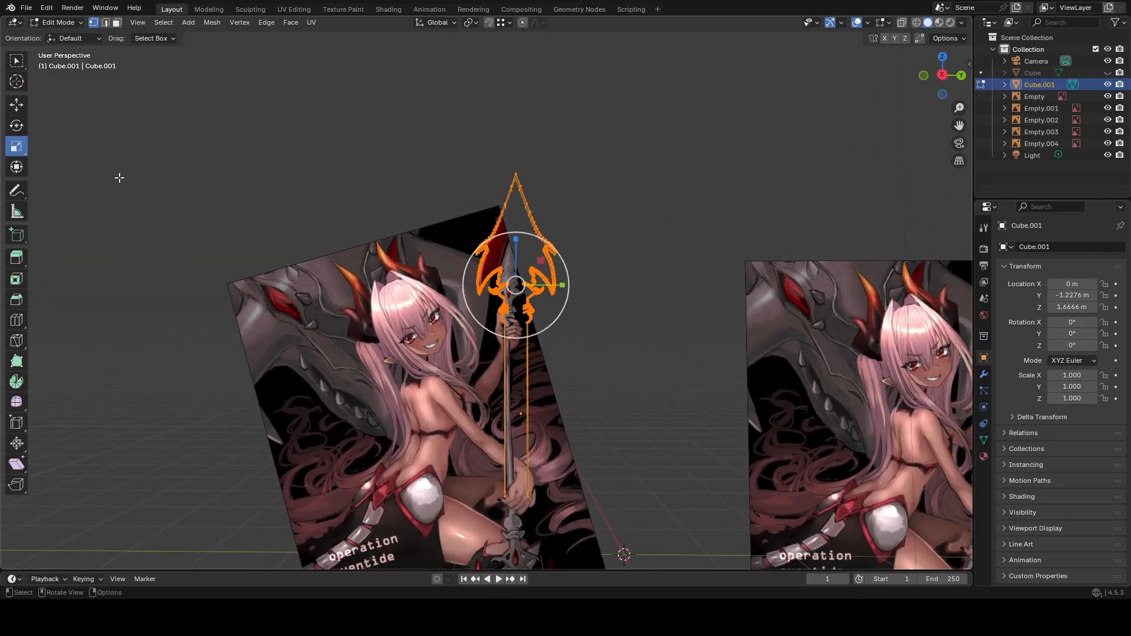
drag(557, 285, 541, 289)
middle_drag(553, 288, 581, 285)
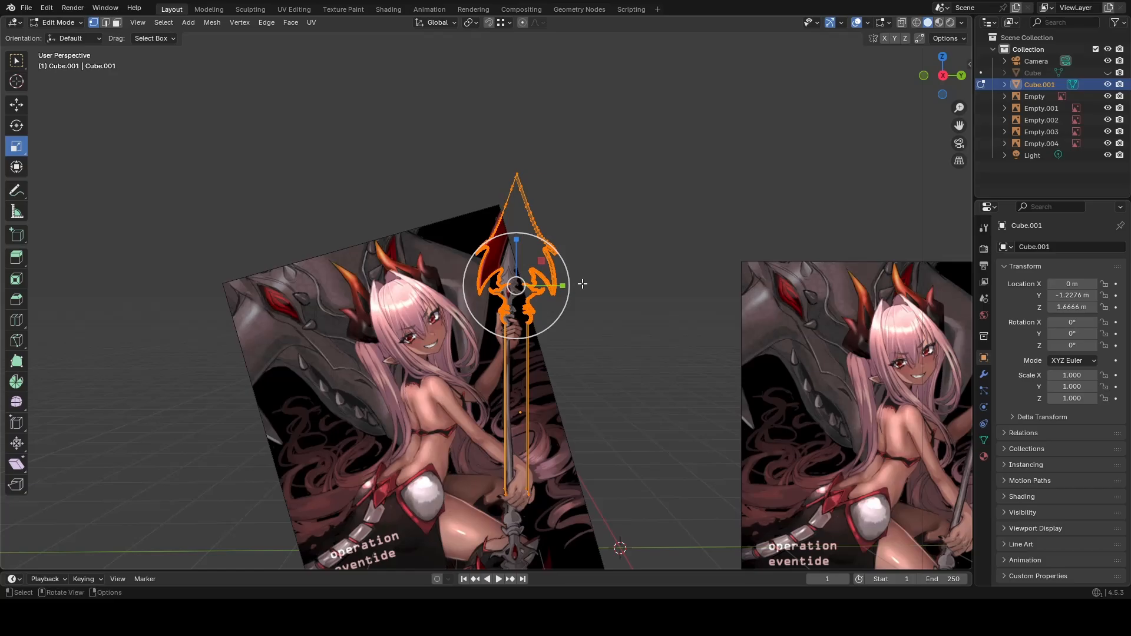
click(618, 328)
mouse_move(618, 327)
middle_down()
mouse_move(553, 313)
mouse_move(554, 337)
mouse_move(568, 328)
mouse_move(652, 359)
mouse_move(732, 298)
mouse_move(624, 346)
mouse_move(574, 341)
mouse_move(606, 334)
middle_up()
Select the entire mesh and scale it down to roughly the width of the reference spearhead.
key(a)
scroll(606, 334, up, 2)
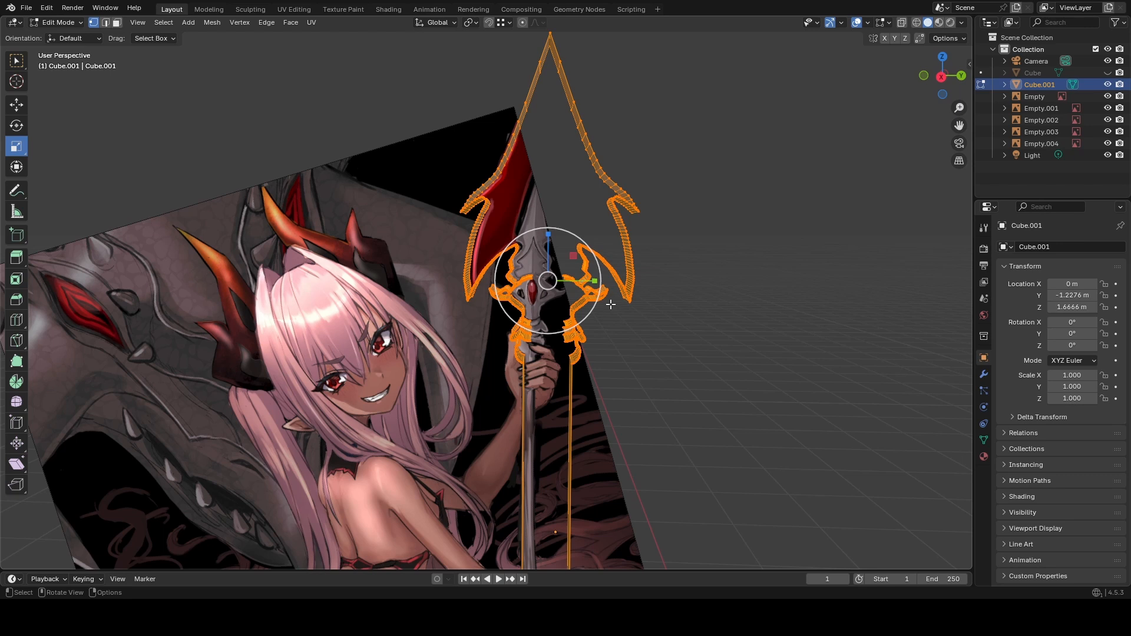
scroll(519, 253, up, 2)
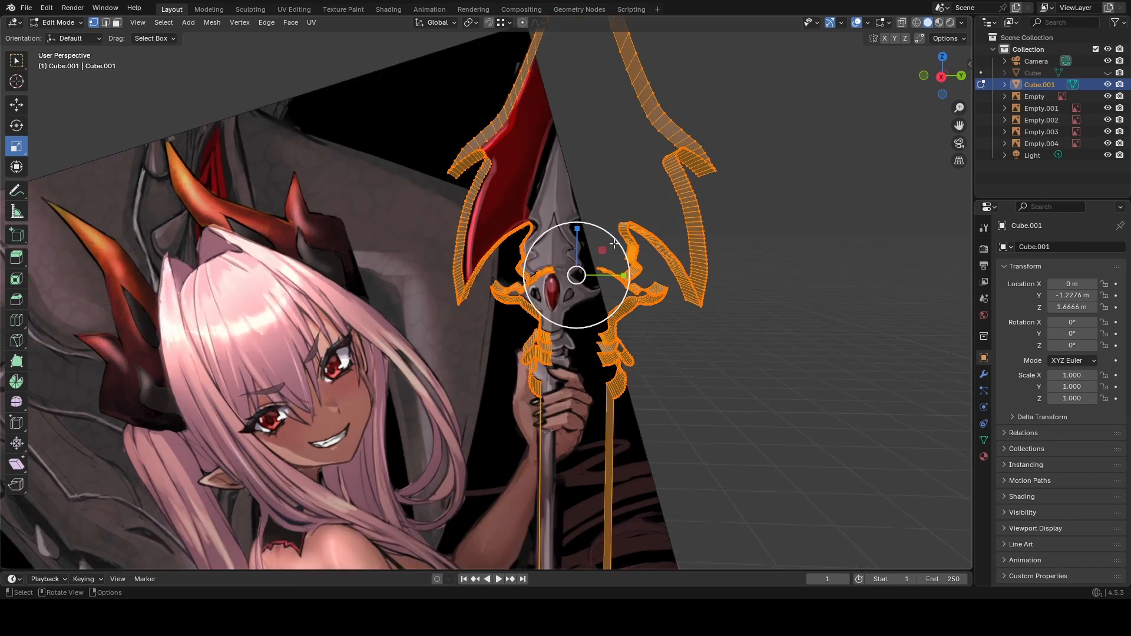
scroll(542, 243, down, 2)
shift+middle_drag(689, 421, 655, 322)
scroll(649, 324, down, 2)
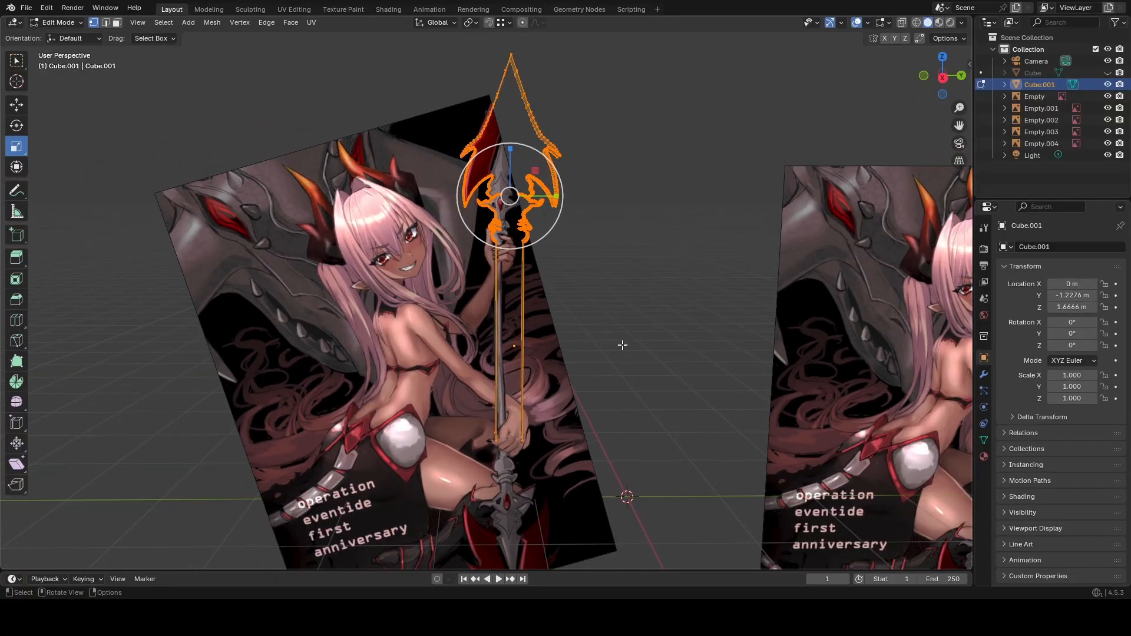
mouse_move(556, 194)
mouse_down()
mouse_move(536, 194)
mouse_move(510, 168)
mouse_move(553, 196)
mouse_up()
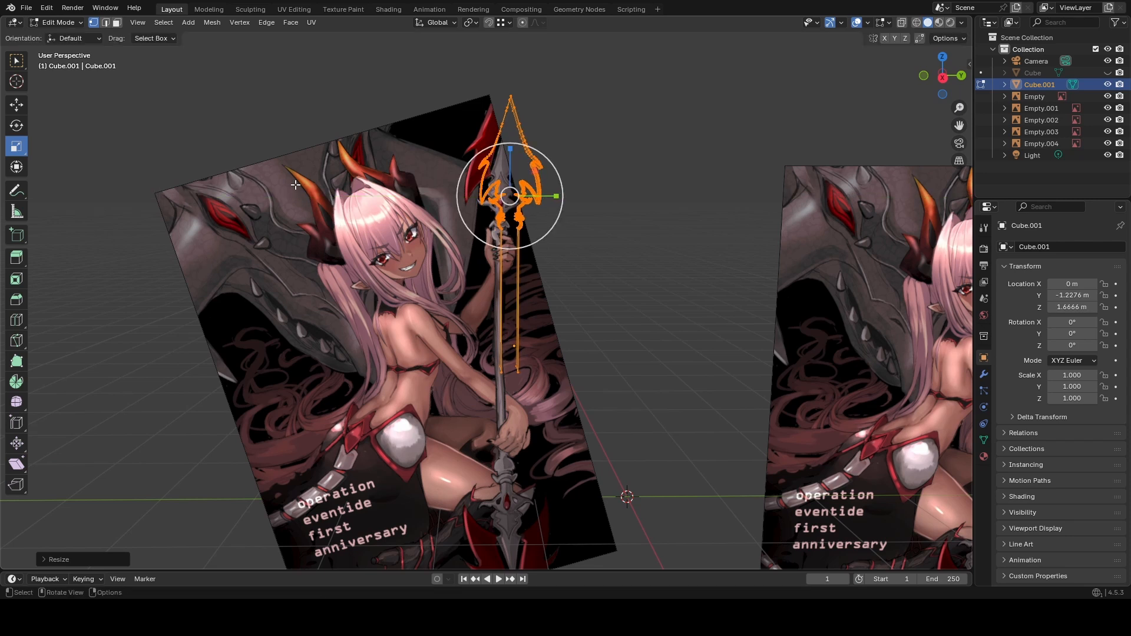
Move the scaled mesh onto the reference weapon's shaft and check its alignment in the right orthographic view.
click(14, 107)
drag(555, 196, 496, 161)
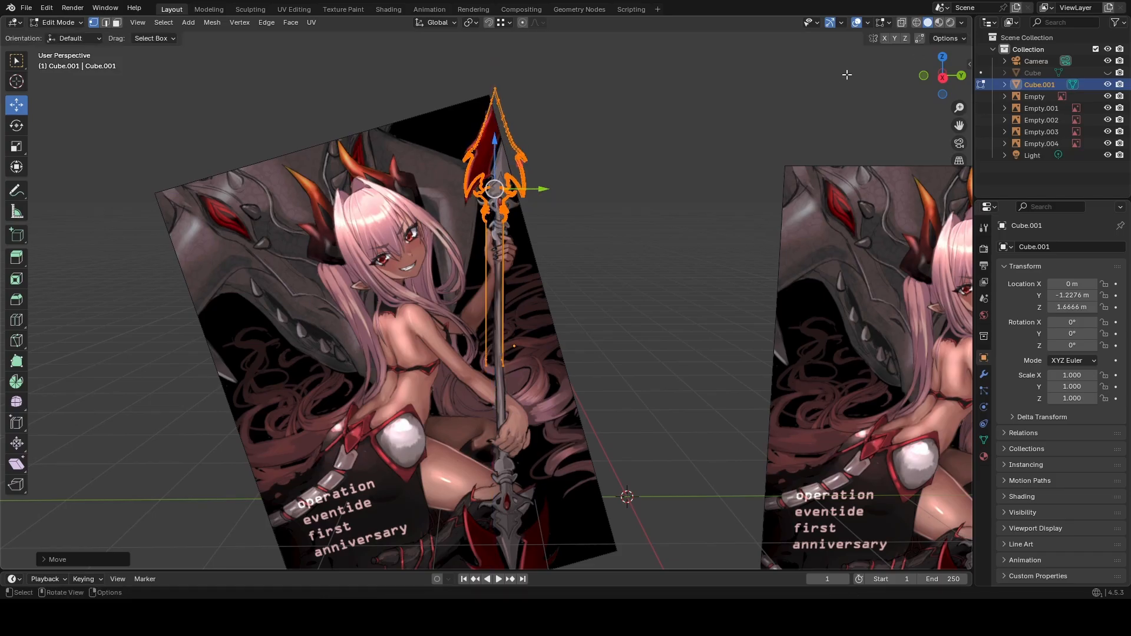
click(943, 77)
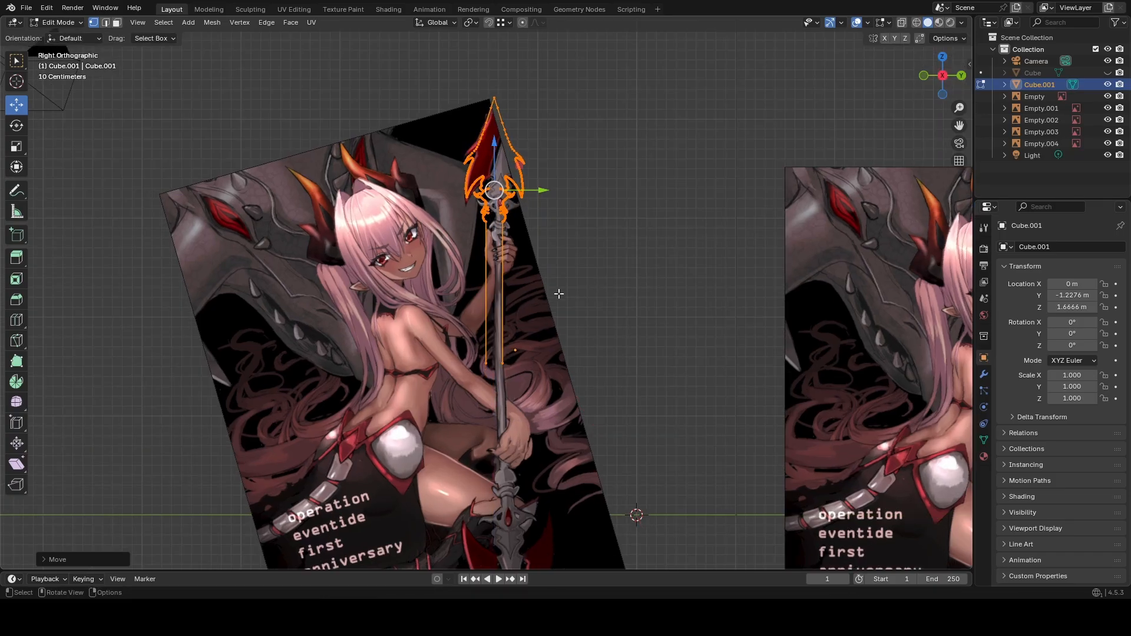
scroll(555, 293, up, 1)
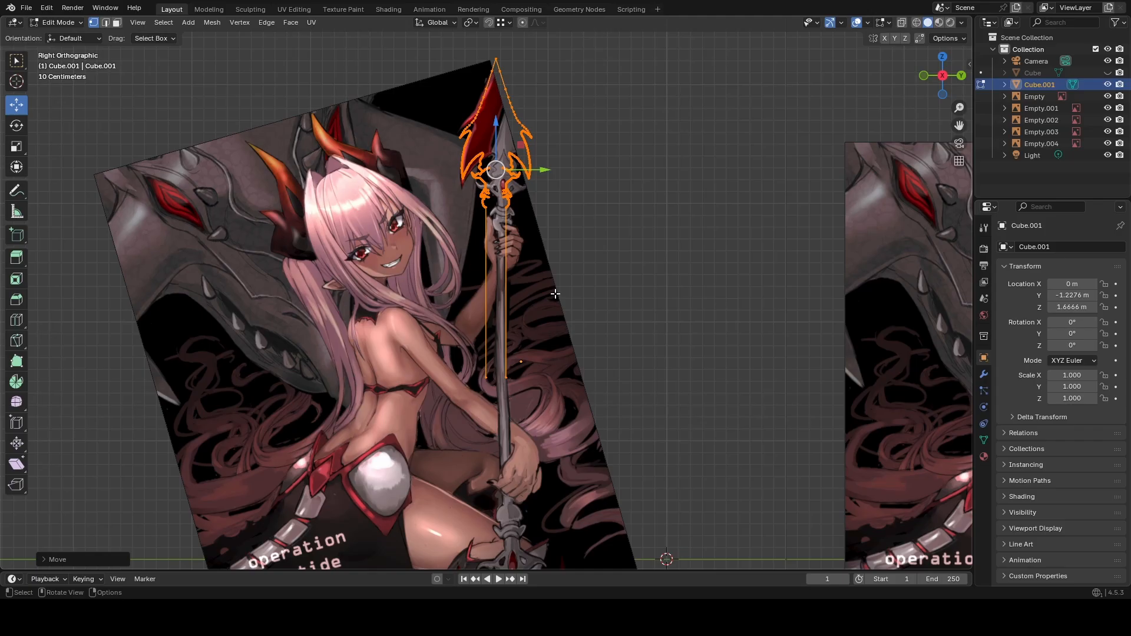
Duplicate the entire mesh in place and rotate the copy half a turn about X so its spearhead points downward.
key(a)
key(shift+d)
right_click(558, 291)
click(18, 127)
scroll(513, 158, down, 1)
drag(532, 168, 355, 261)
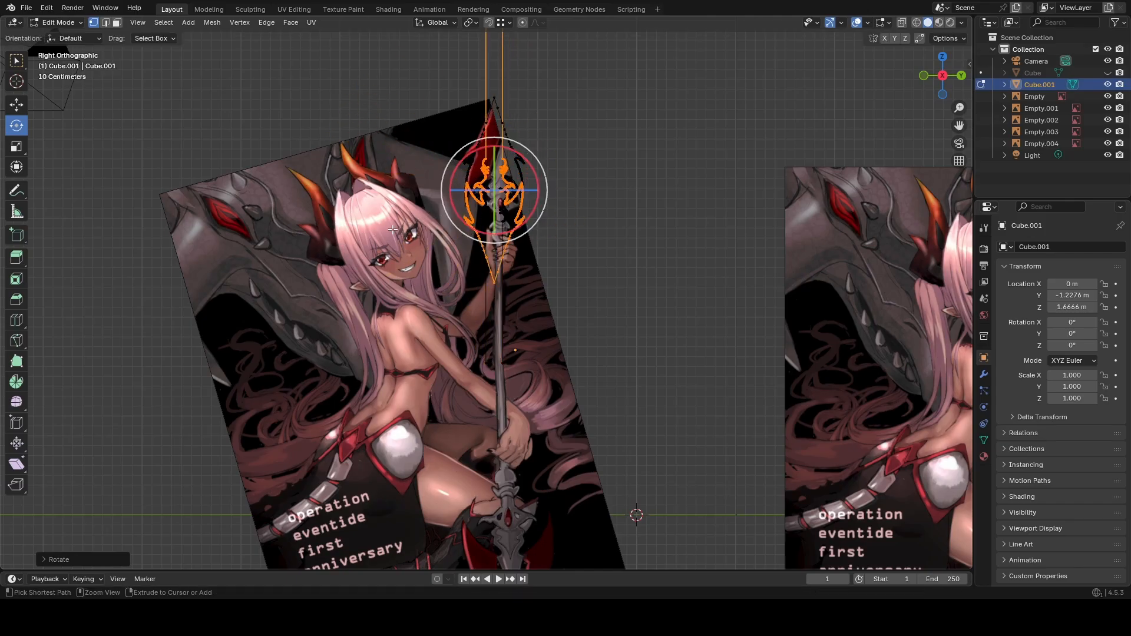
Move the flipped copy down along Z to form the weapon's lower end, and hide the Empty.004 reference image.
click(16, 107)
drag(496, 142, 508, 498)
middle_drag(575, 391, 614, 382)
click(1108, 143)
mouse_move(666, 331)
middle_down()
mouse_move(576, 380)
mouse_move(674, 321)
middle_up()
click(576, 381)
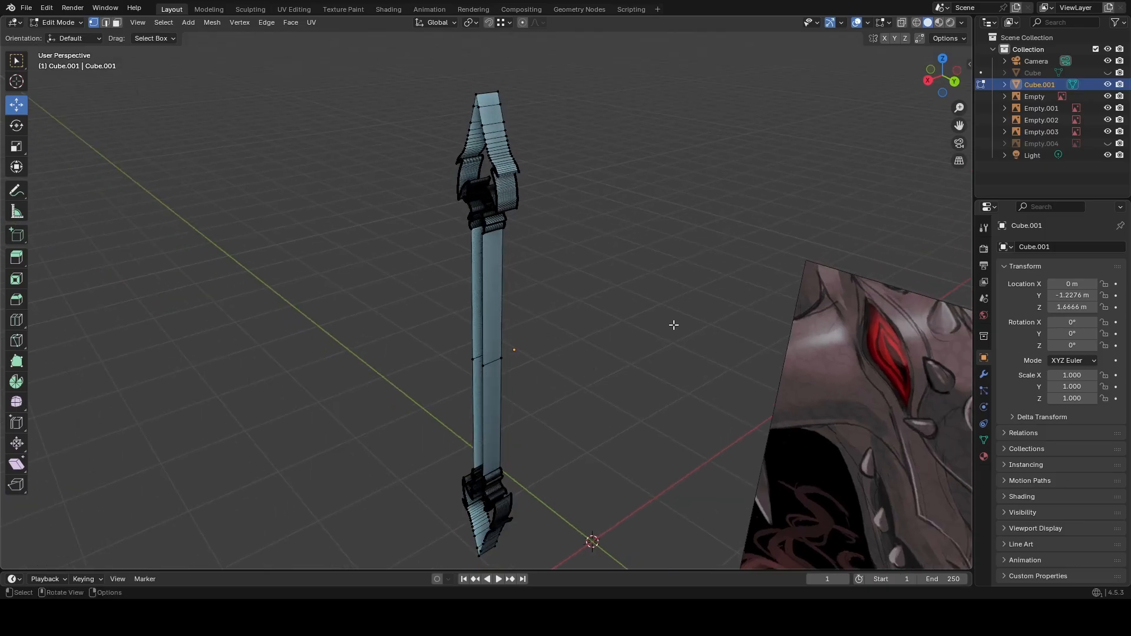
Try to fill the weapon's two open sides from their edge vertices, box-selected through the mesh in the back view.
click(951, 80)
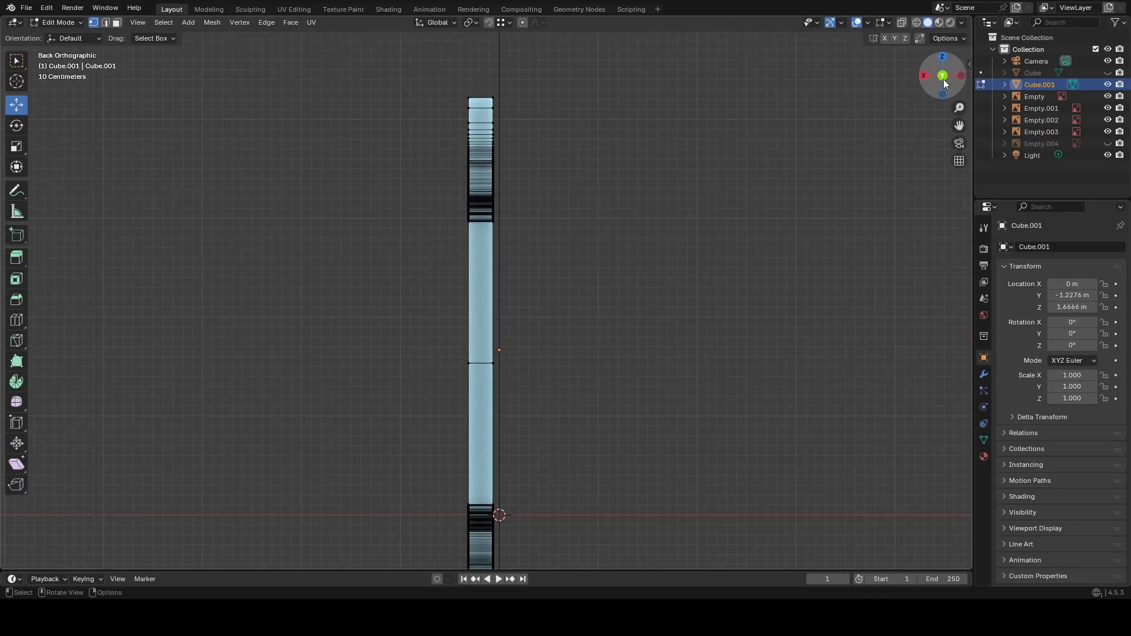
click(916, 22)
scroll(455, 391, down, 3)
drag(440, 148, 479, 538)
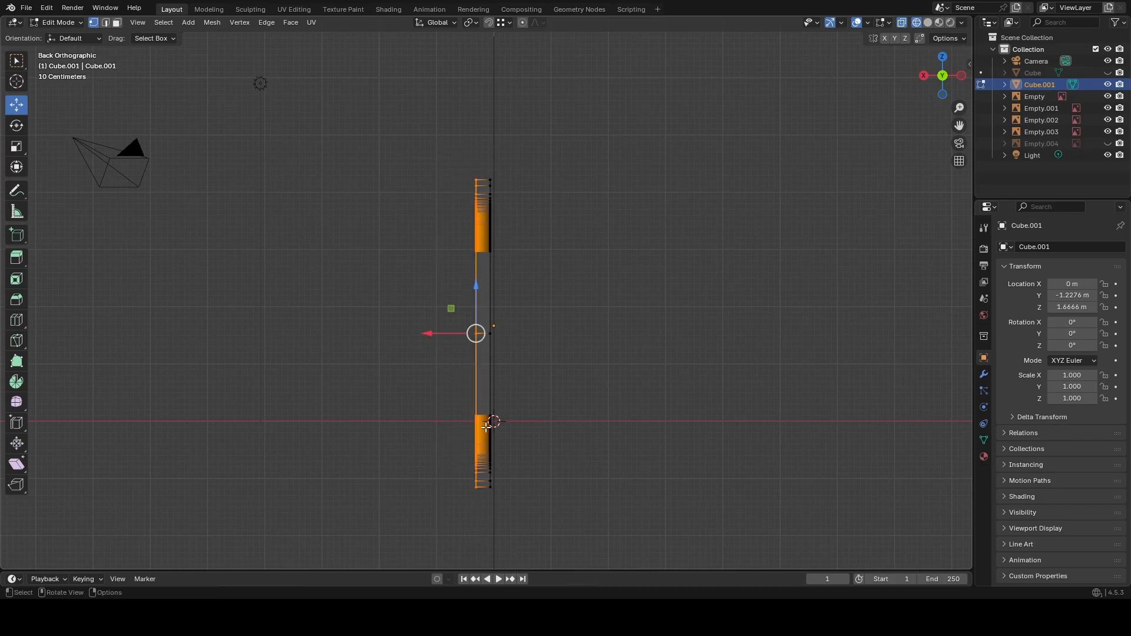
drag(486, 158, 551, 557)
click(929, 23)
Examine the filled side faces at both spearheads and along the shaft using walk navigation.
middle_drag(528, 377, 610, 391)
key(shift+grave)
key(w)
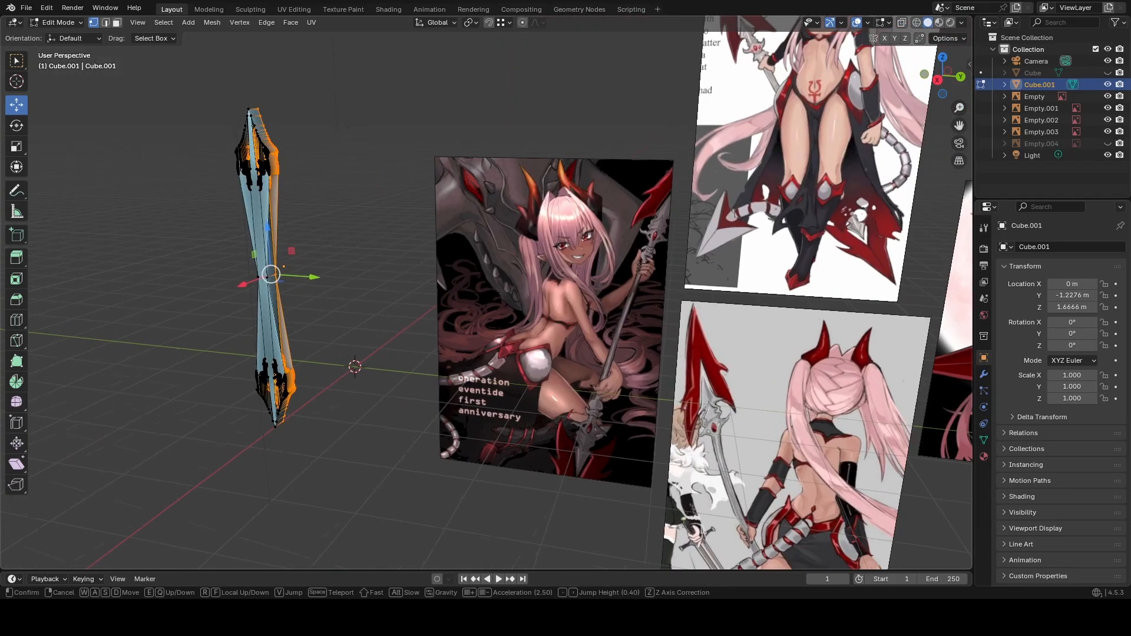
key(s)
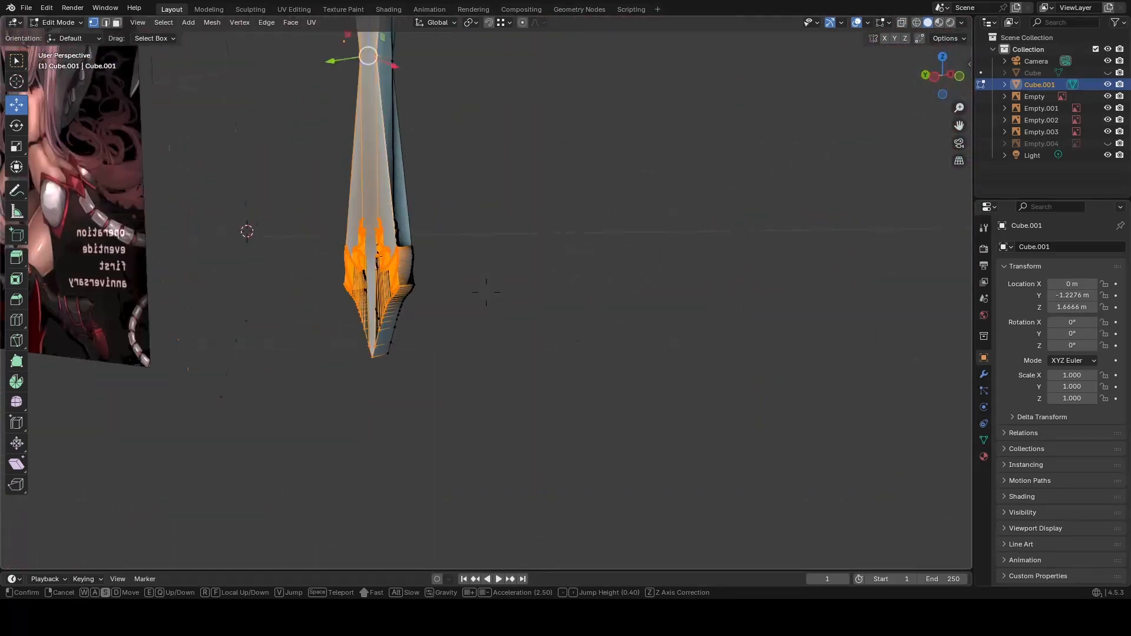
click(624, 394)
click(647, 385)
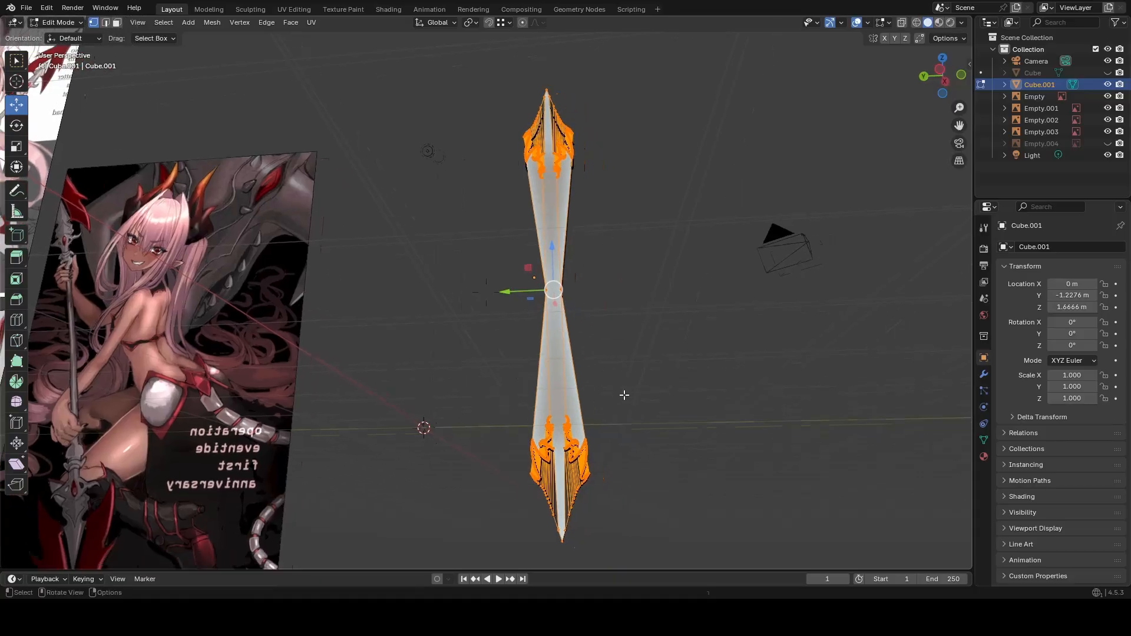
key(shift+grave)
key(s)
key(w)
key(s)
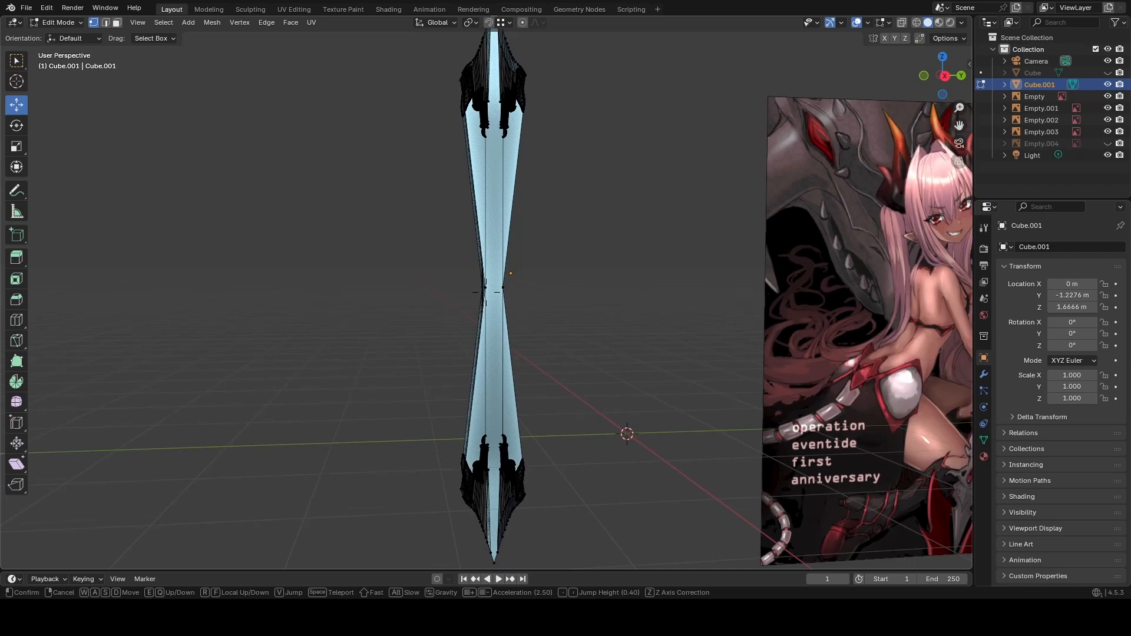
key(w)
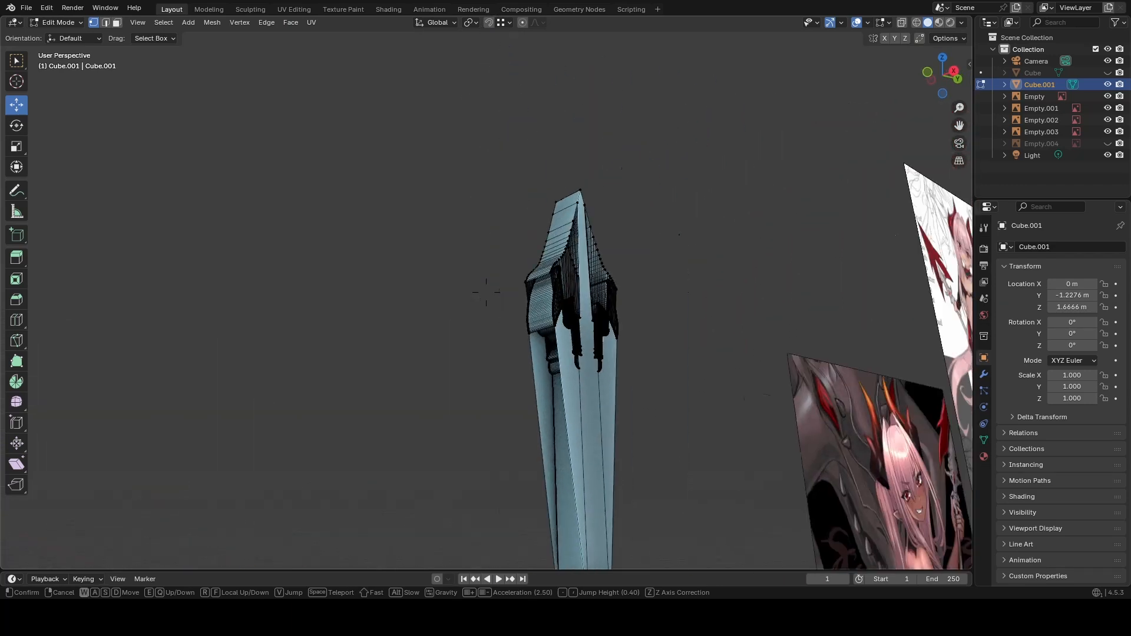
key(s)
key(s)
click(647, 389)
Undo the side face fills and clear the remaining edge selection.
key(ctrl+z)
key(ctrl+z)
key(ctrl+z)
key(ctrl+z)
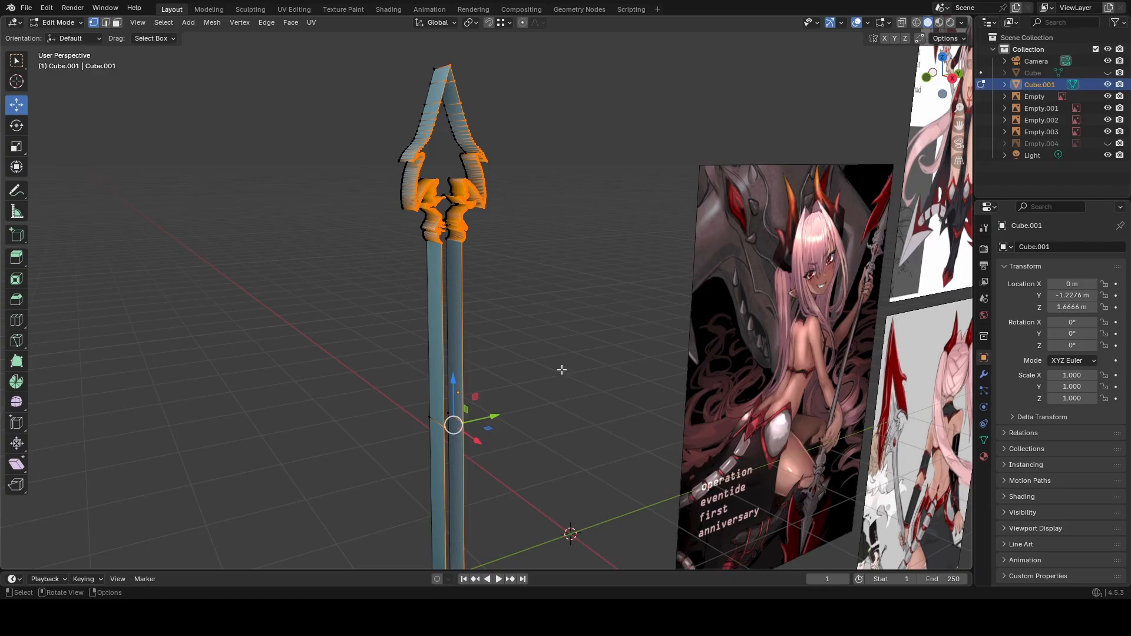
click(540, 330)
Select the entire mesh and try to join its vertices with Connect Vertex Path and Connect Vertex Pairs.
key(a)
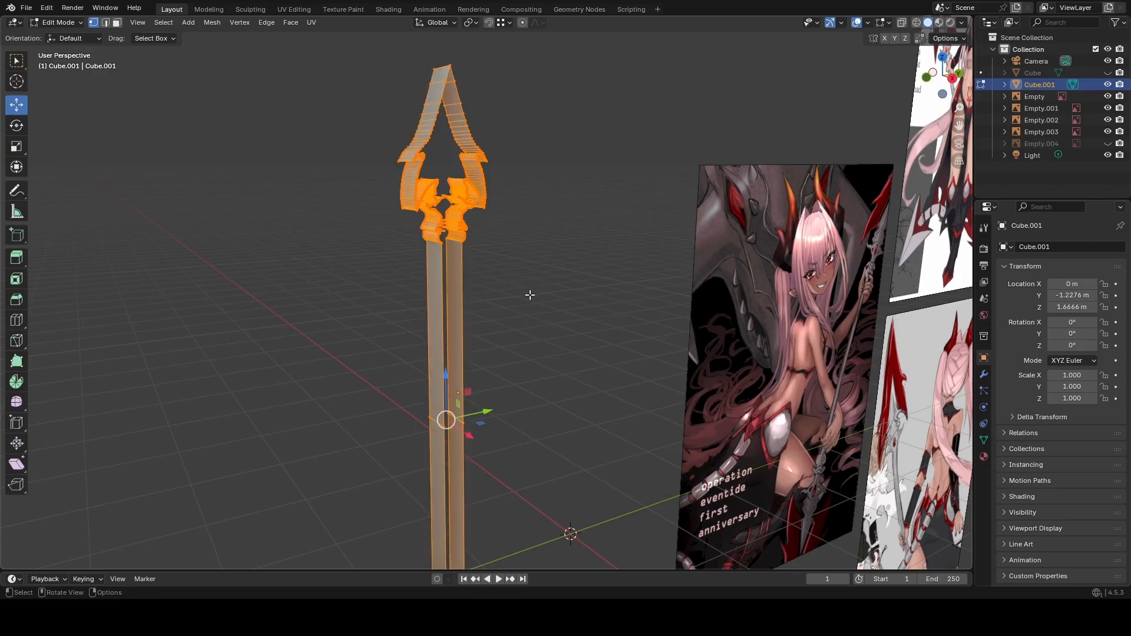
right_click(453, 290)
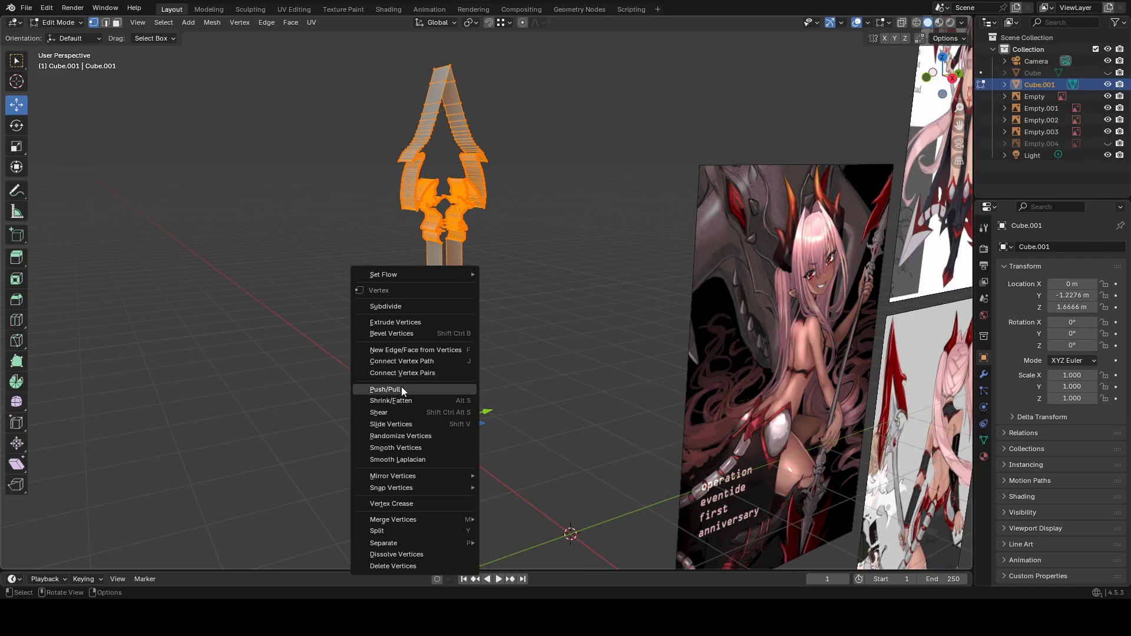
mouse_move(403, 518)
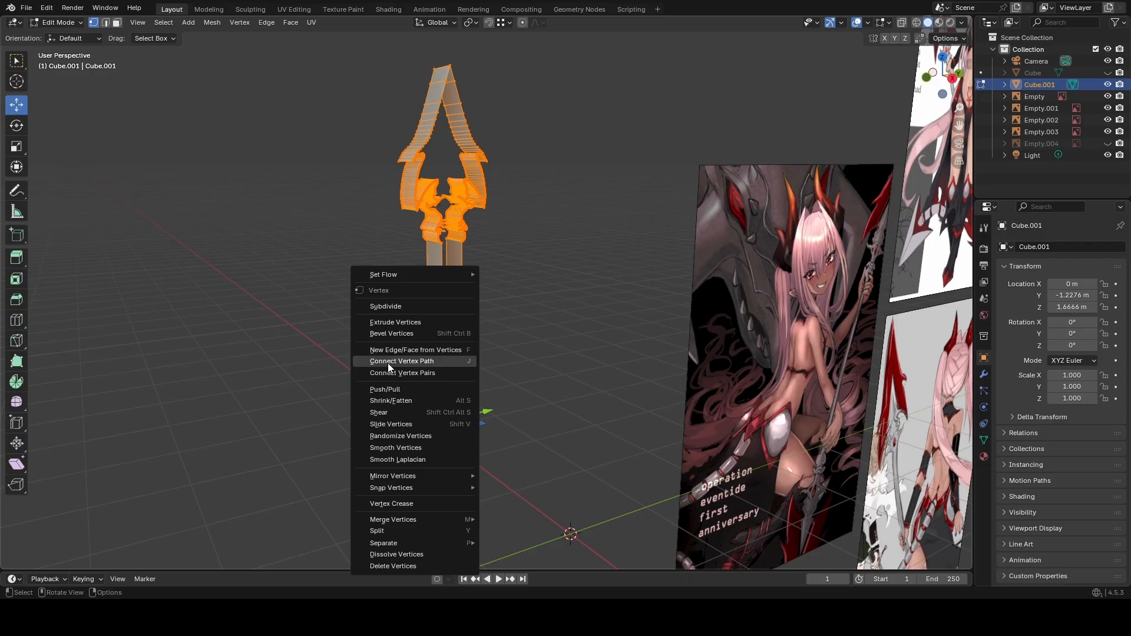
click(407, 361)
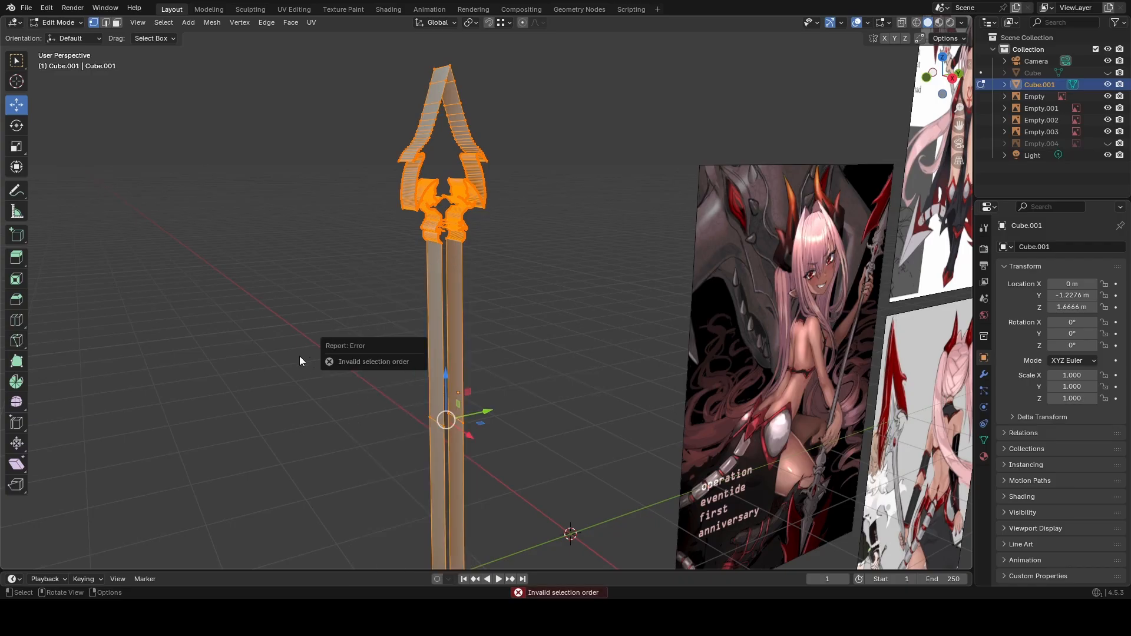
right_click(436, 346)
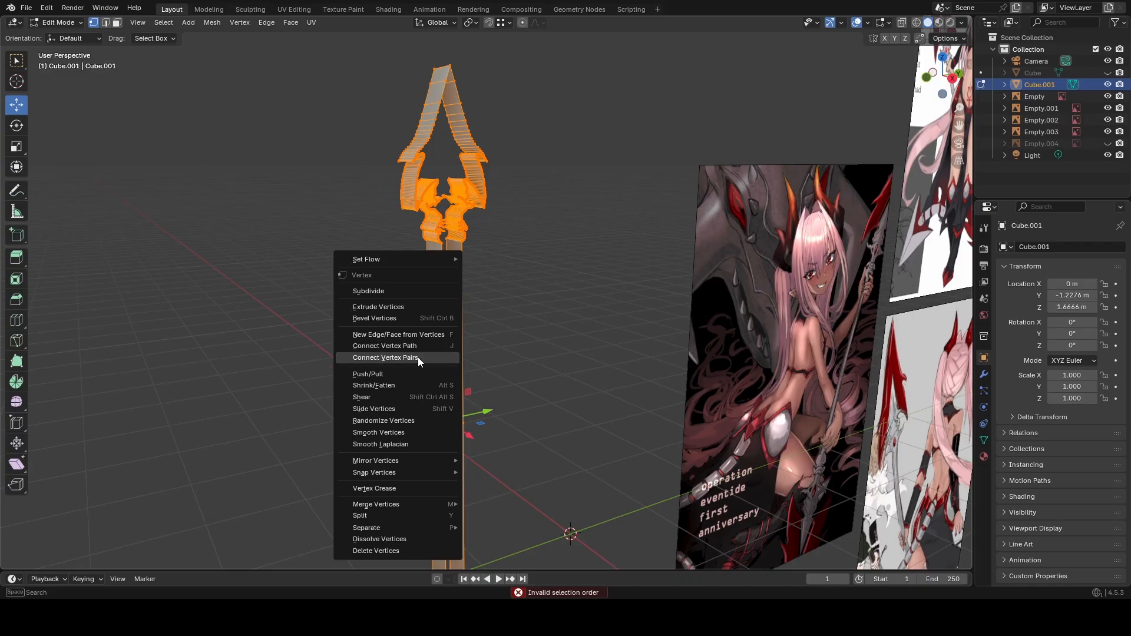
click(400, 358)
middle_drag(399, 357, 414, 346)
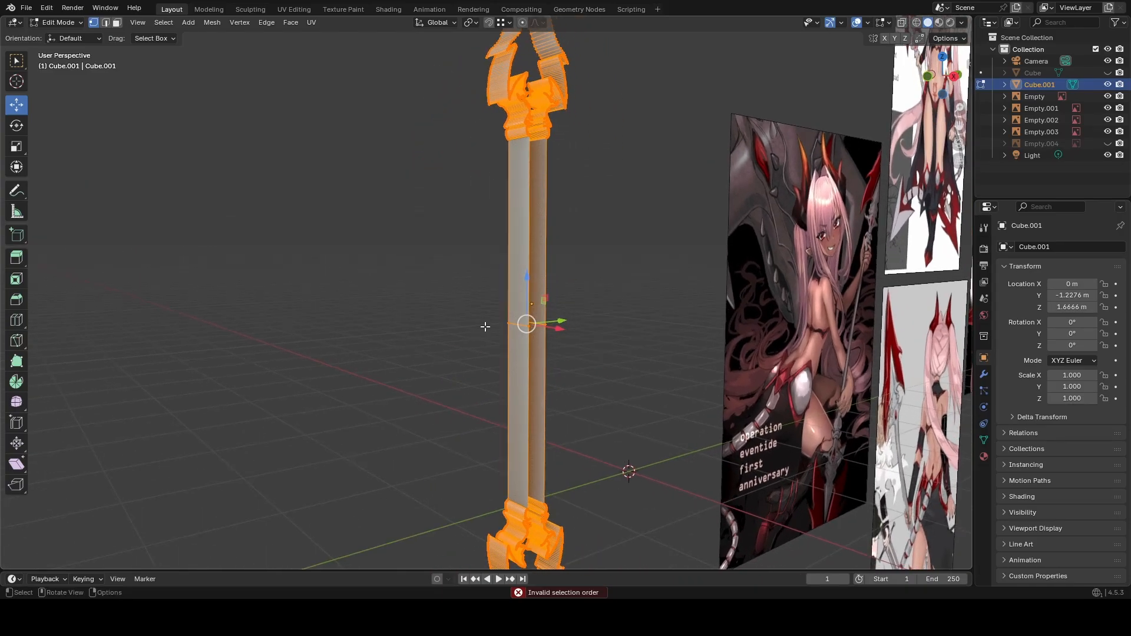
Undo the stray selection change and the vertex-connecting attempts on the mesh.
click(546, 375)
drag(555, 333, 625, 384)
key(ctrl+z)
key(ctrl+z)
key(ctrl+z)
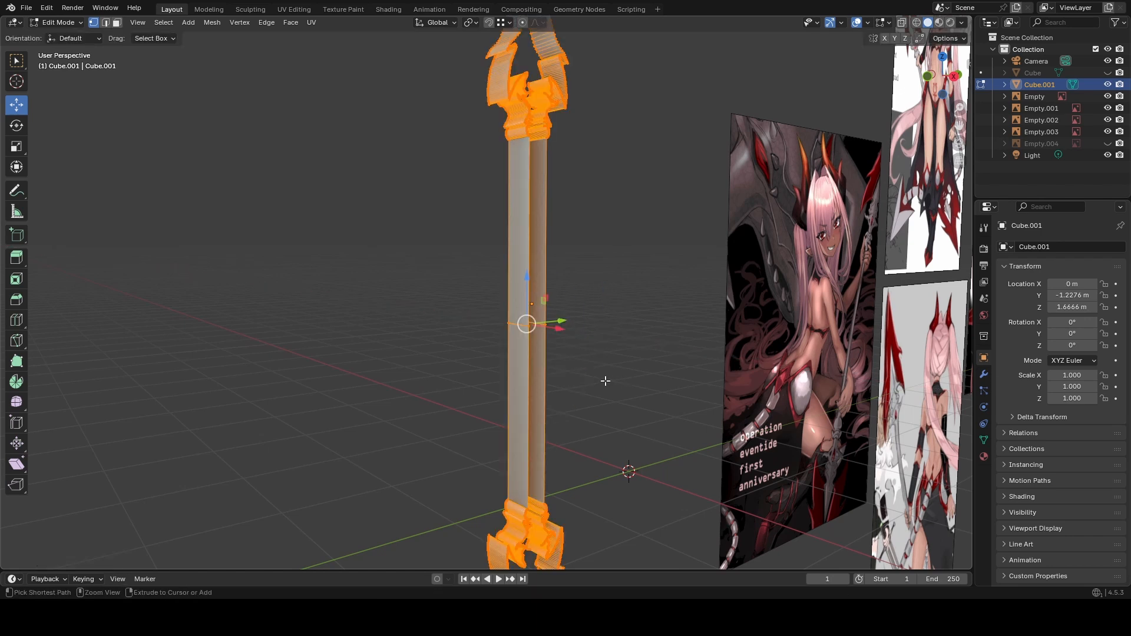
key(ctrl+z)
key(ctrl+shift+z)
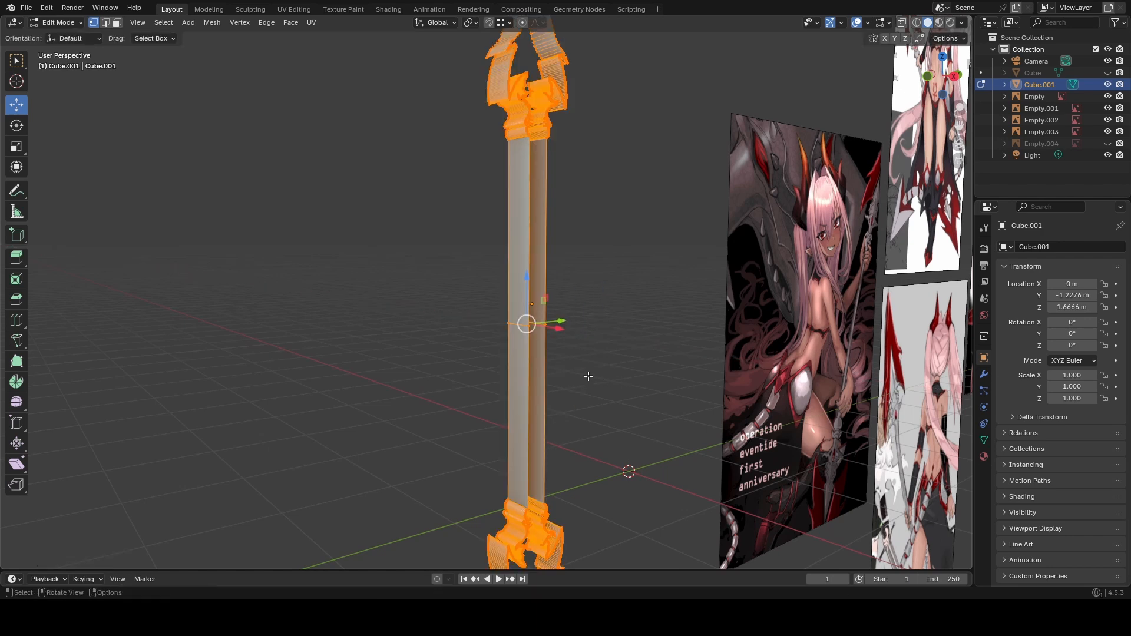
Try to move the whole weapon in Object Mode, undo the move and return to Edit Mode.
right_click(536, 347)
click(72, 24)
click(59, 37)
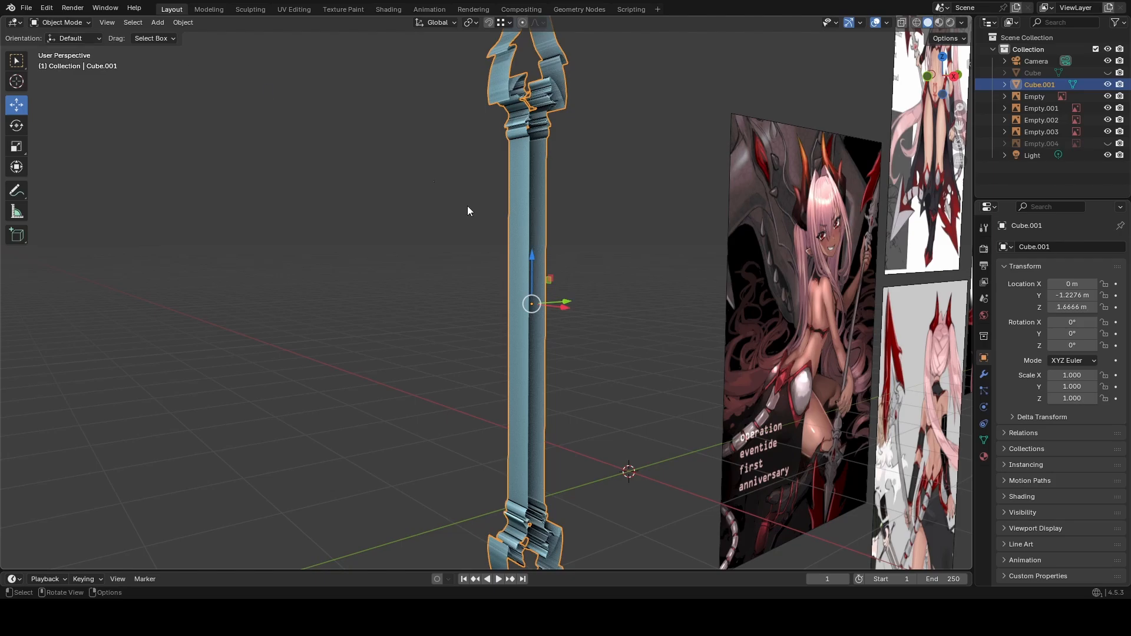
drag(564, 303, 397, 228)
key(ctrl+z)
scroll(462, 219, down, 3)
mouse_move(466, 218)
middle_down()
mouse_move(376, 239)
mouse_move(487, 230)
mouse_move(437, 224)
mouse_move(454, 216)
middle_up()
scroll(466, 226, up, 5)
scroll(466, 222, up, 2)
click(62, 22)
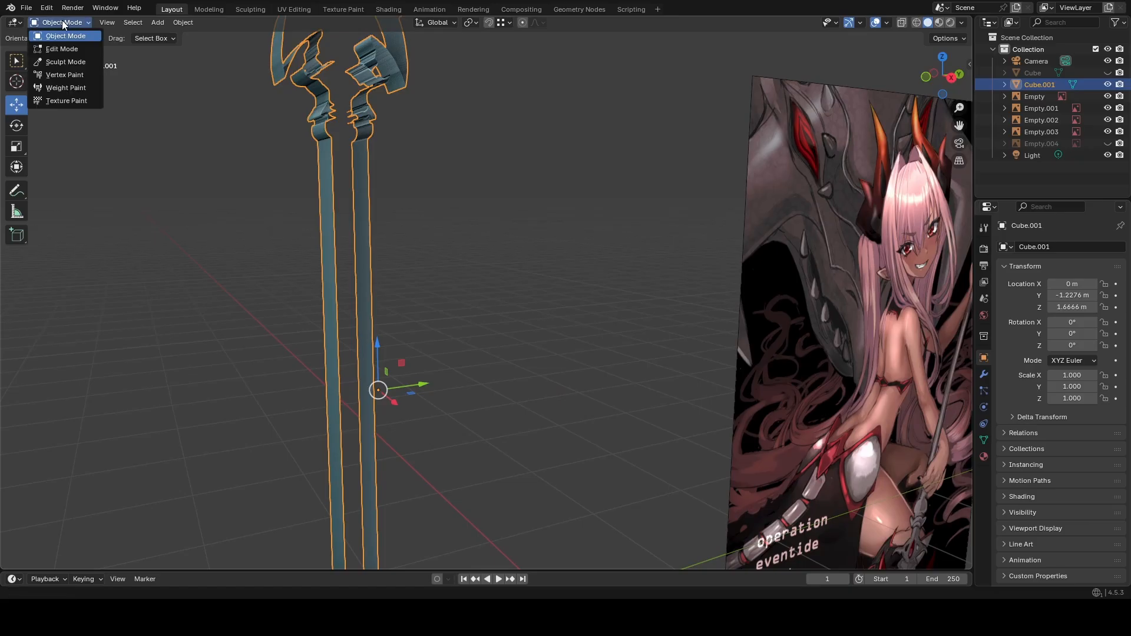
click(61, 48)
scroll(349, 144, up, 3)
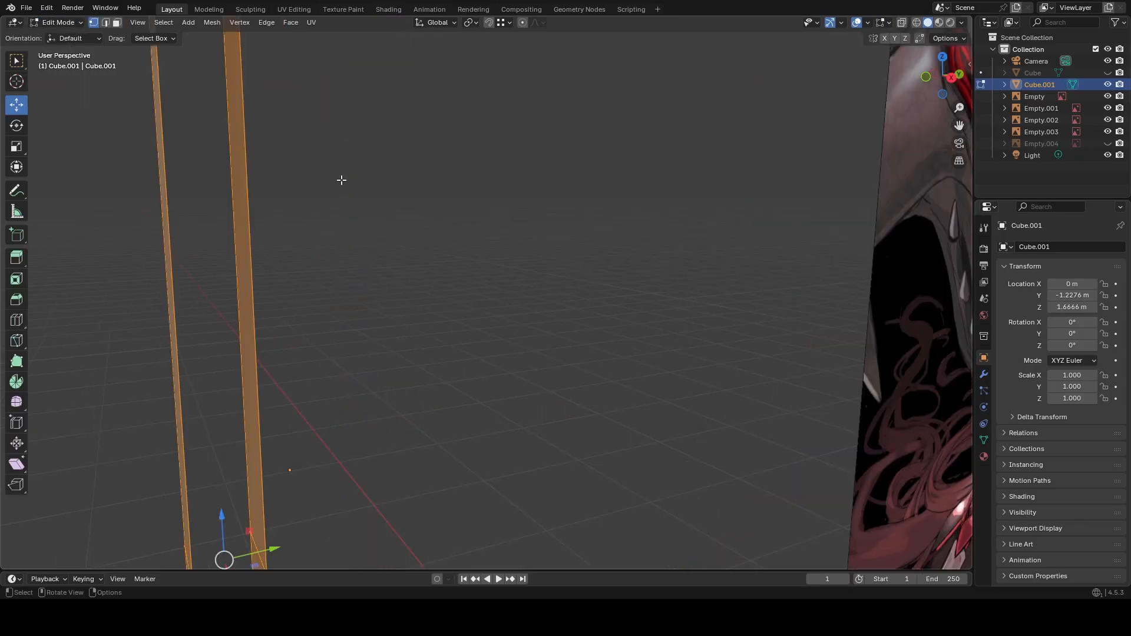
scroll(341, 180, down, 5)
Select the two outer vertices at the shaft's upper end on the open side, using shortest-path selection.
click(394, 196)
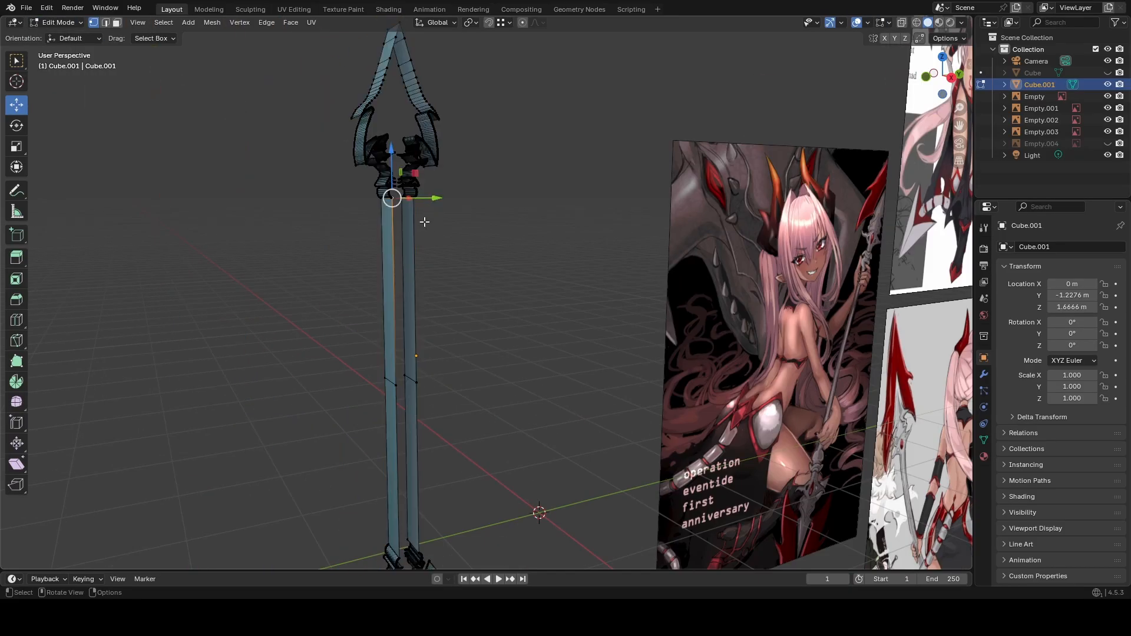
scroll(422, 216, up, 5)
key(shift+grave)
key(s)
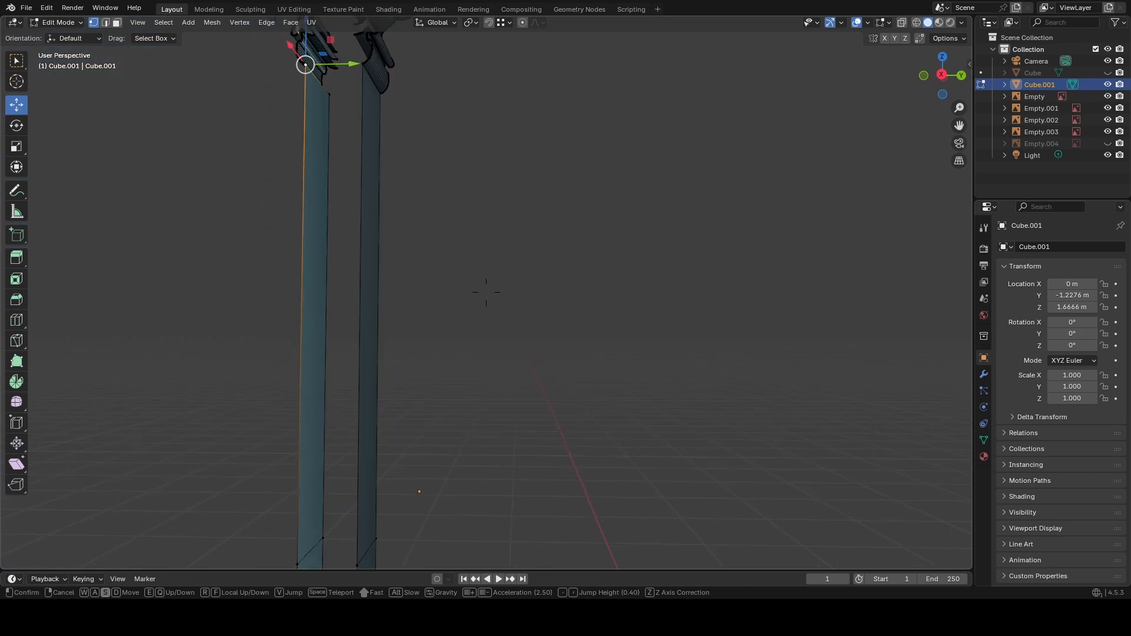
key(w)
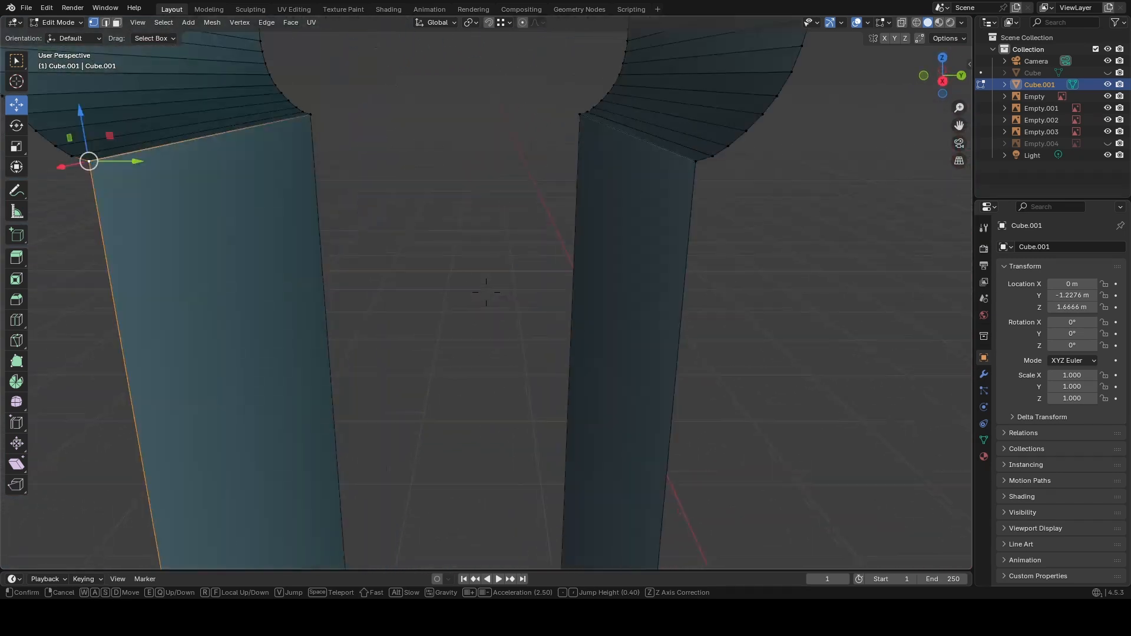
key(s)
click(486, 292)
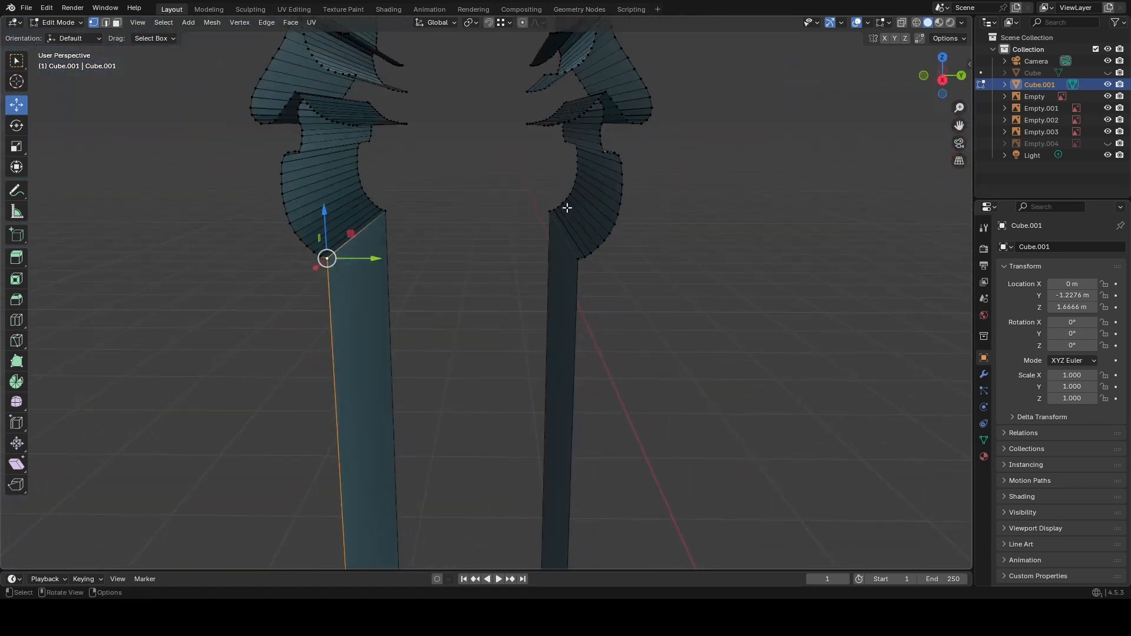
ctrl+click(576, 261)
Extend the selection to the shaft's lower corner vertices and fill the shaft's open side with a face.
middle_drag(582, 360, 592, 137)
scroll(585, 151, up, 6)
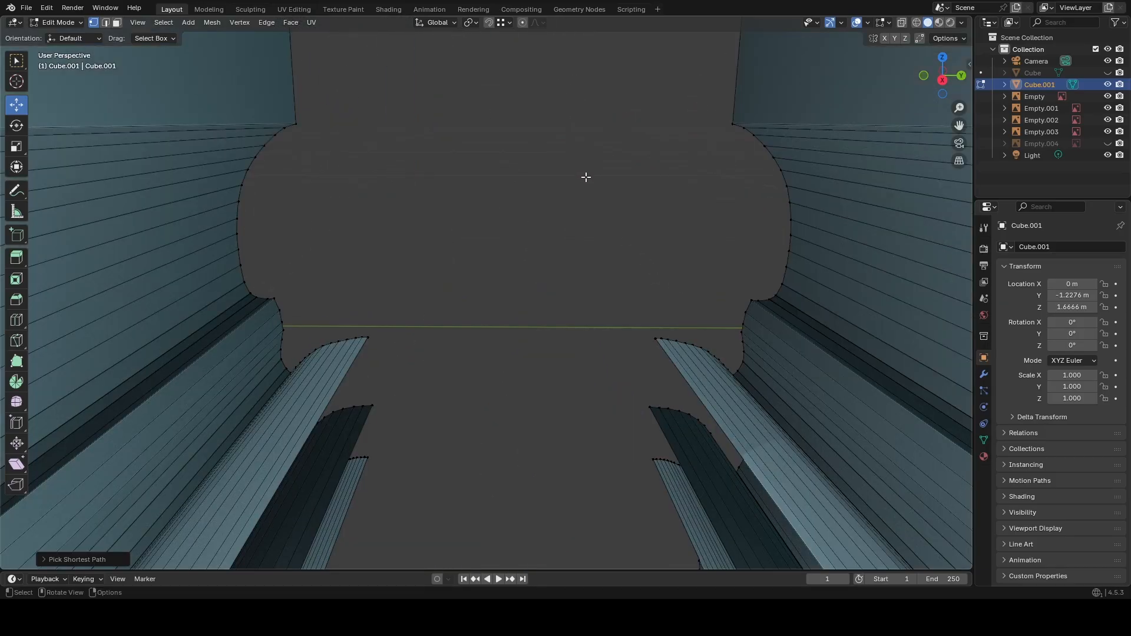
scroll(585, 177, down, 5)
key(shift+grave)
key(w)
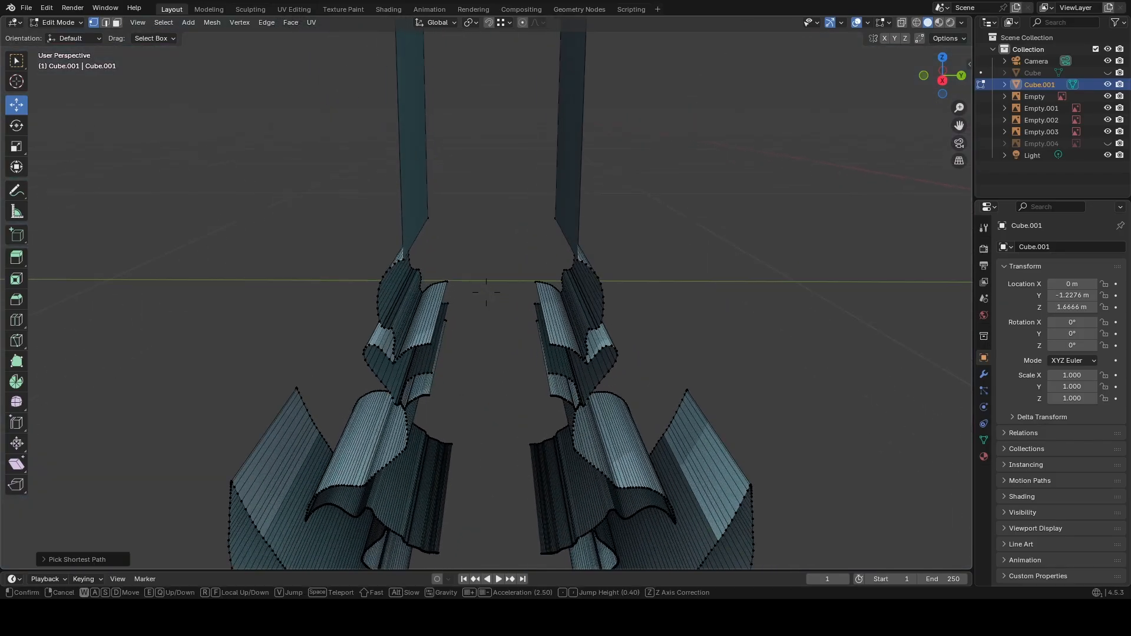
right_click(580, 245)
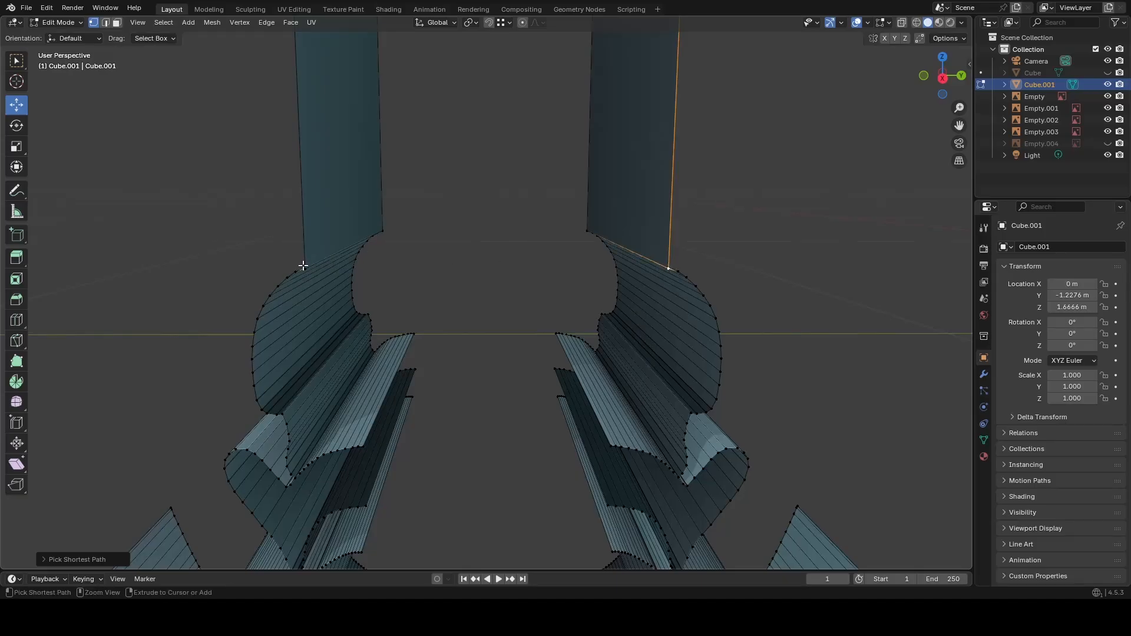
scroll(434, 219, down, 5)
scroll(470, 225, down, 5)
shift+middle_drag(474, 218, 493, 323)
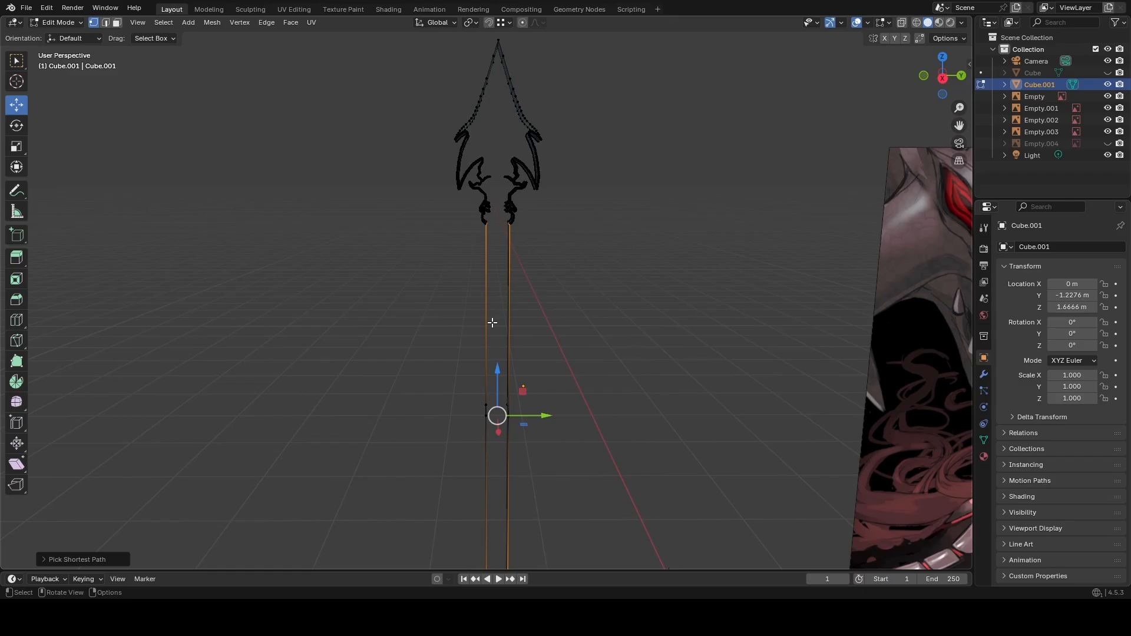
key(f)
click(569, 341)
Examine the shaft's filled face and the open strips of the upper spearhead above it using walk navigation.
mouse_move(567, 341)
middle_down()
mouse_move(535, 323)
mouse_move(560, 329)
middle_up()
key(shift+grave)
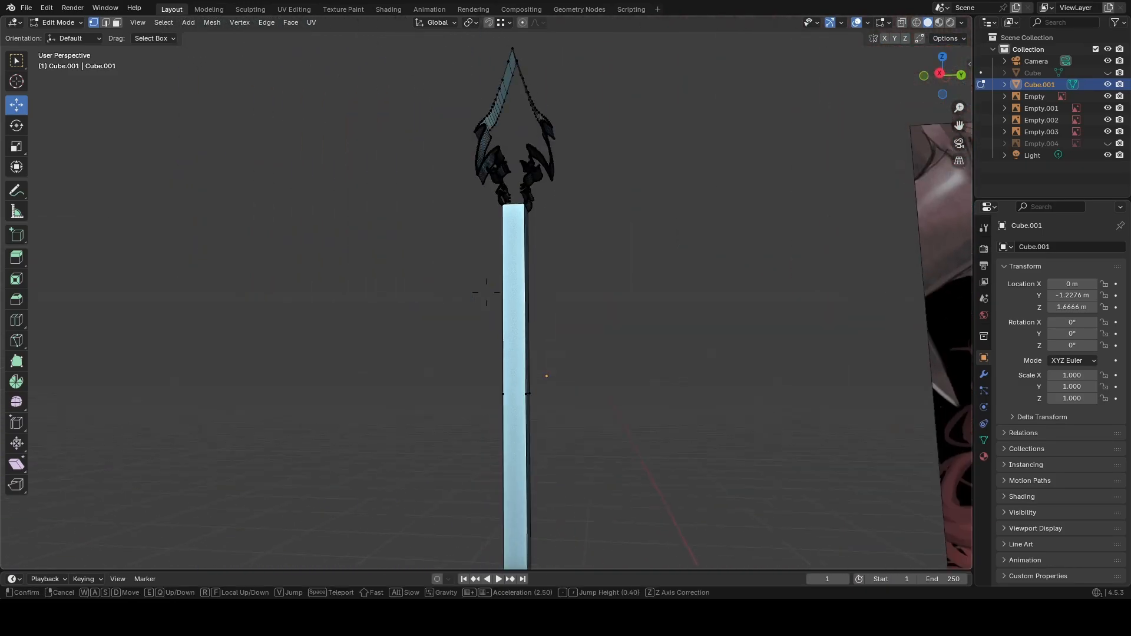
key(w)
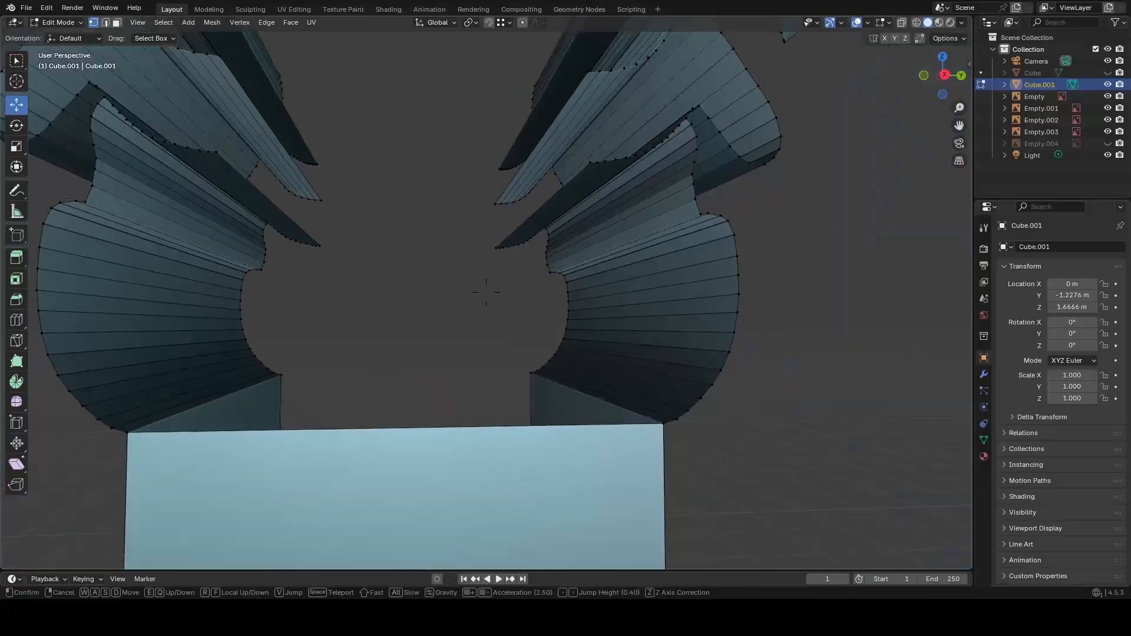
click(429, 366)
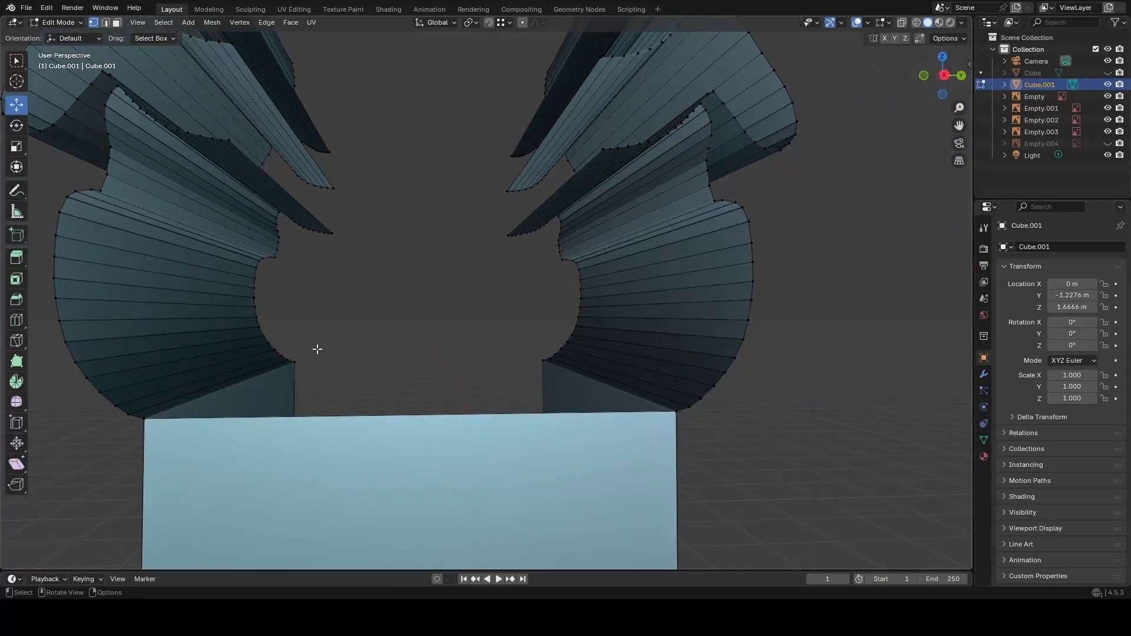
key(shift+grave)
key(s)
key(w)
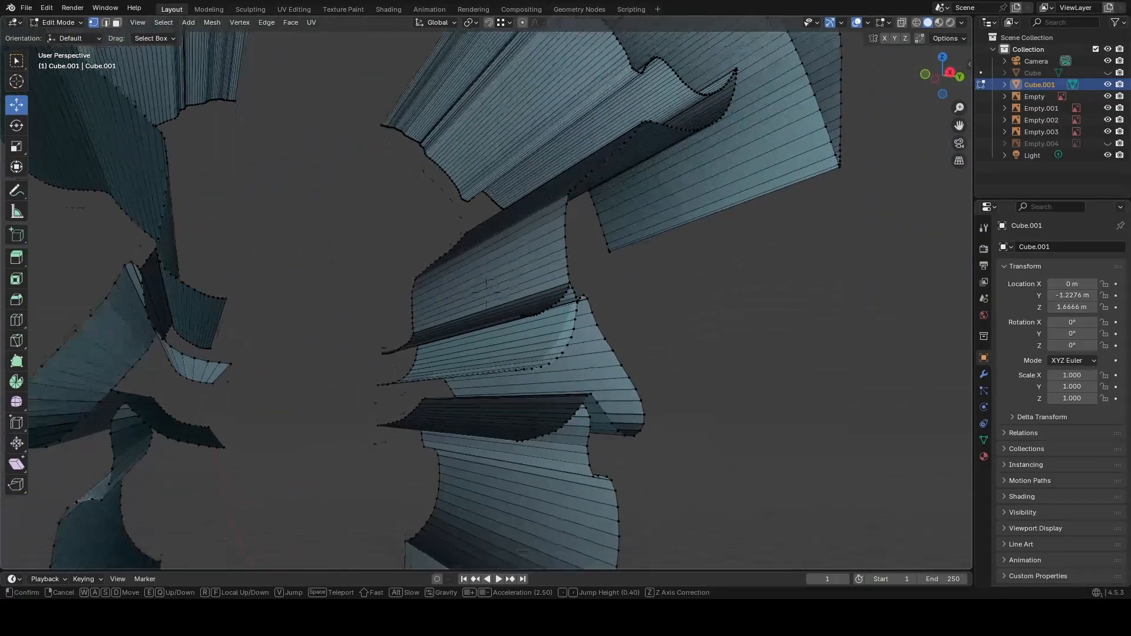
key(s)
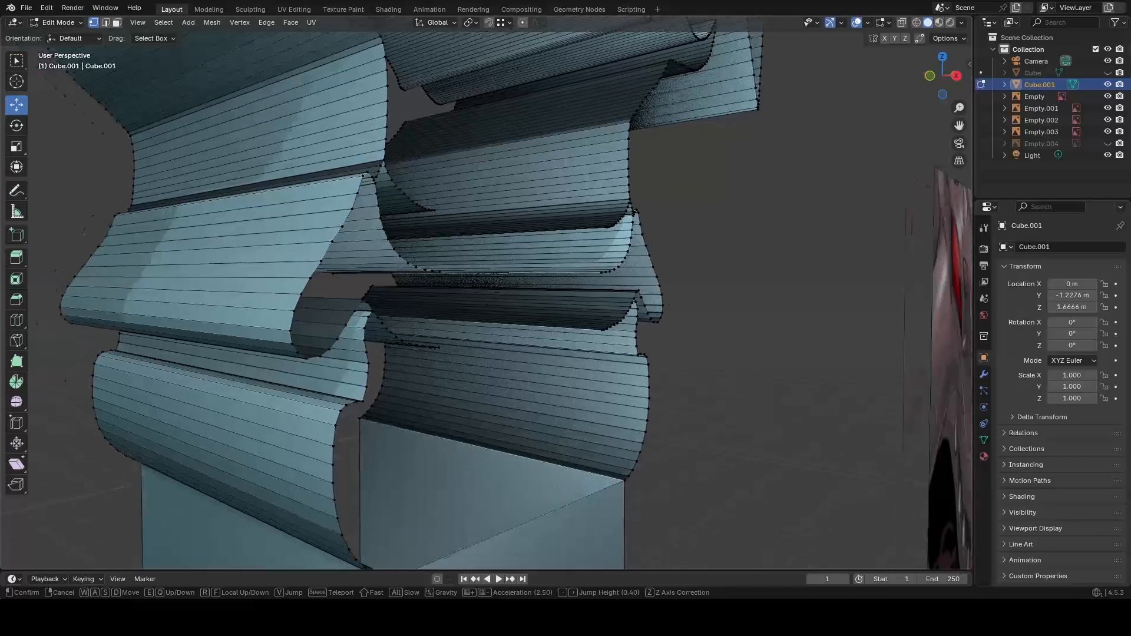
key(d)
key(s)
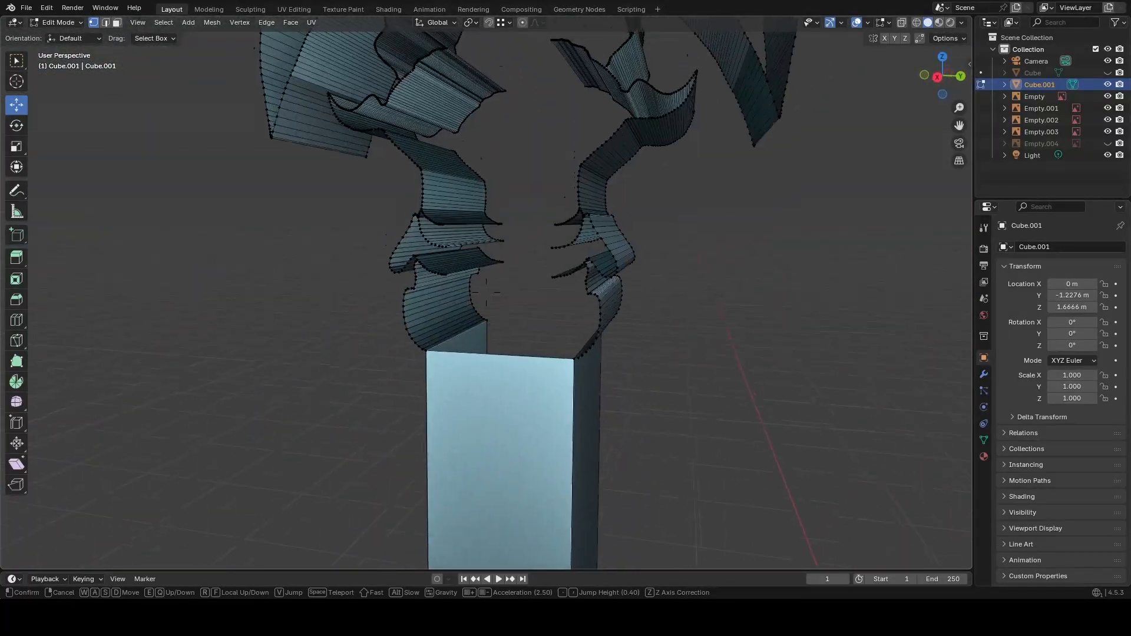
key(w)
key(s)
key(w)
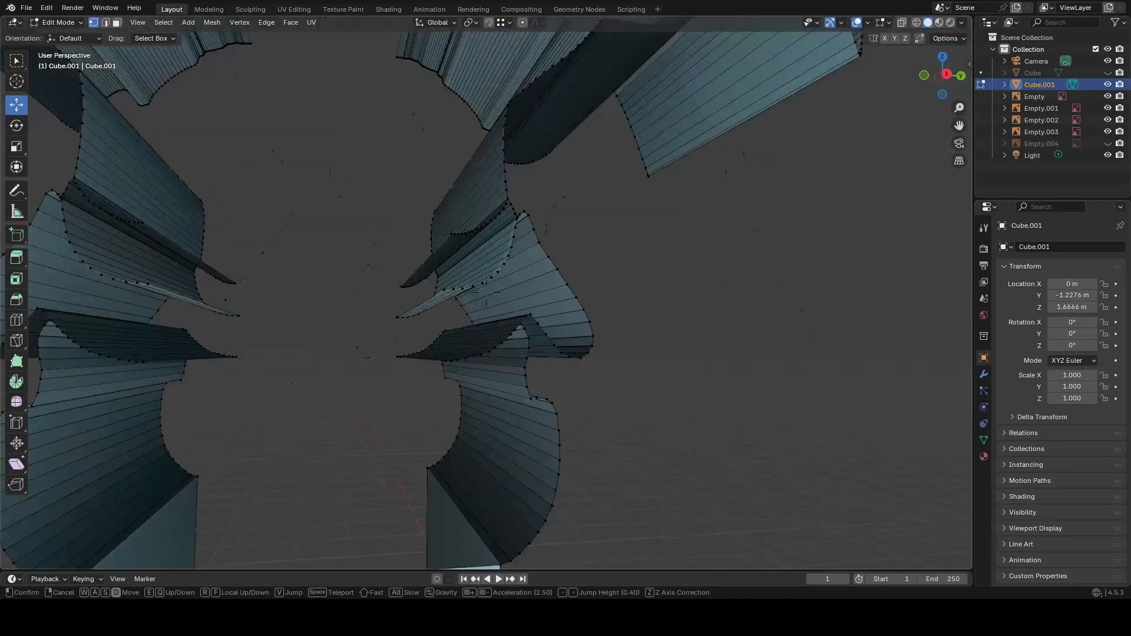
key(s)
key(w)
key(w)
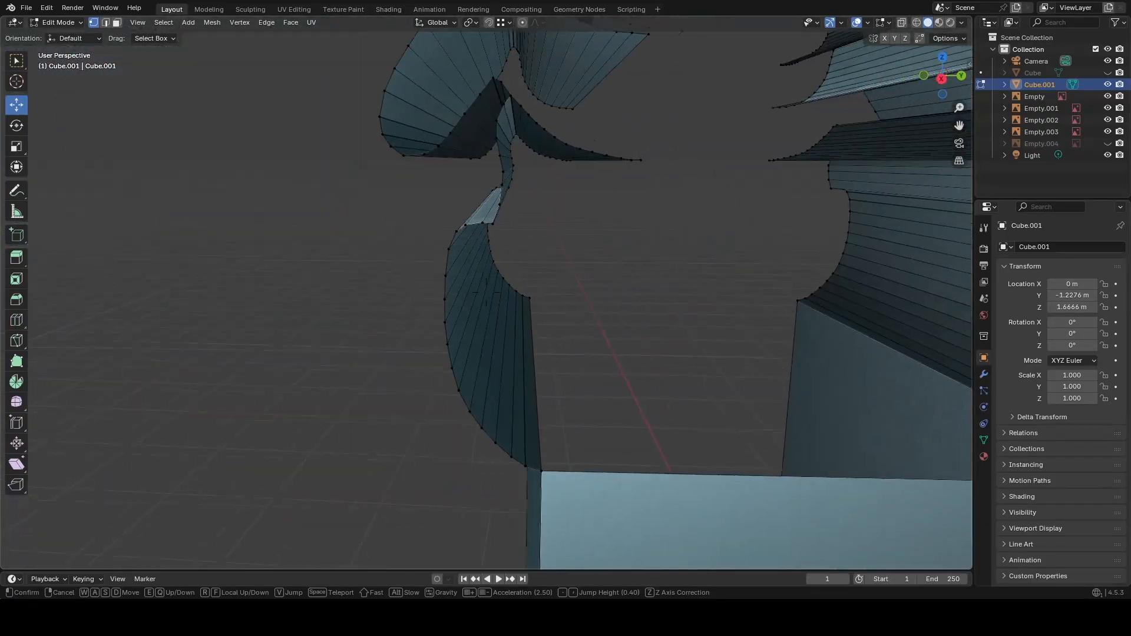
click(341, 331)
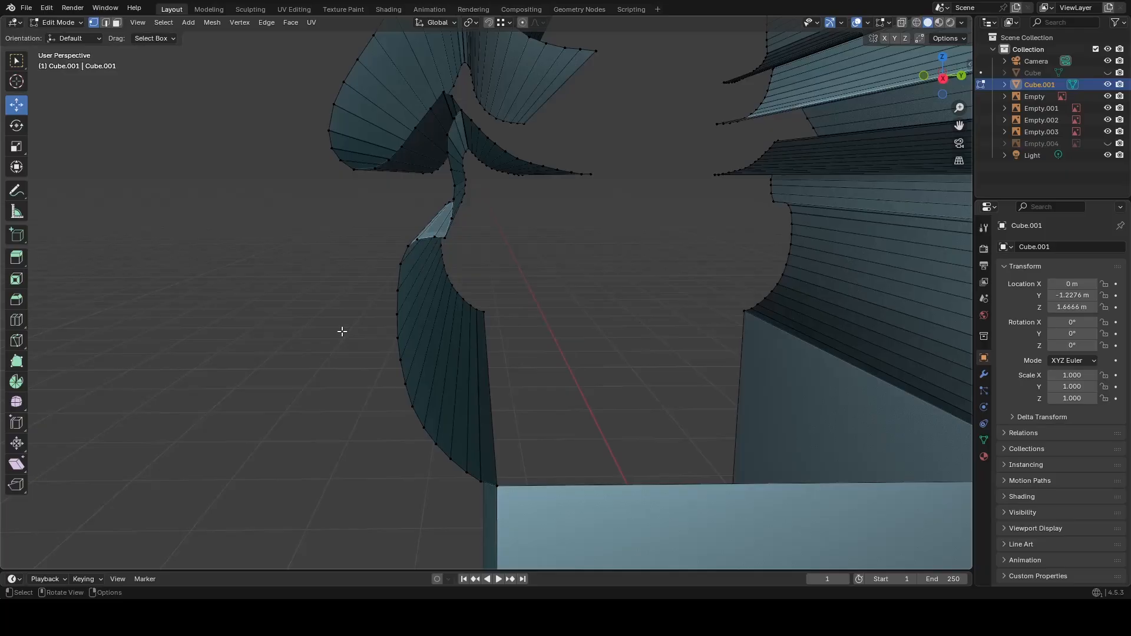
Select the shortest vertex path along one collar strip, from the shaft face's upper corner to the first ledge's inner tip.
click(496, 485)
middle_drag(567, 173, 581, 202)
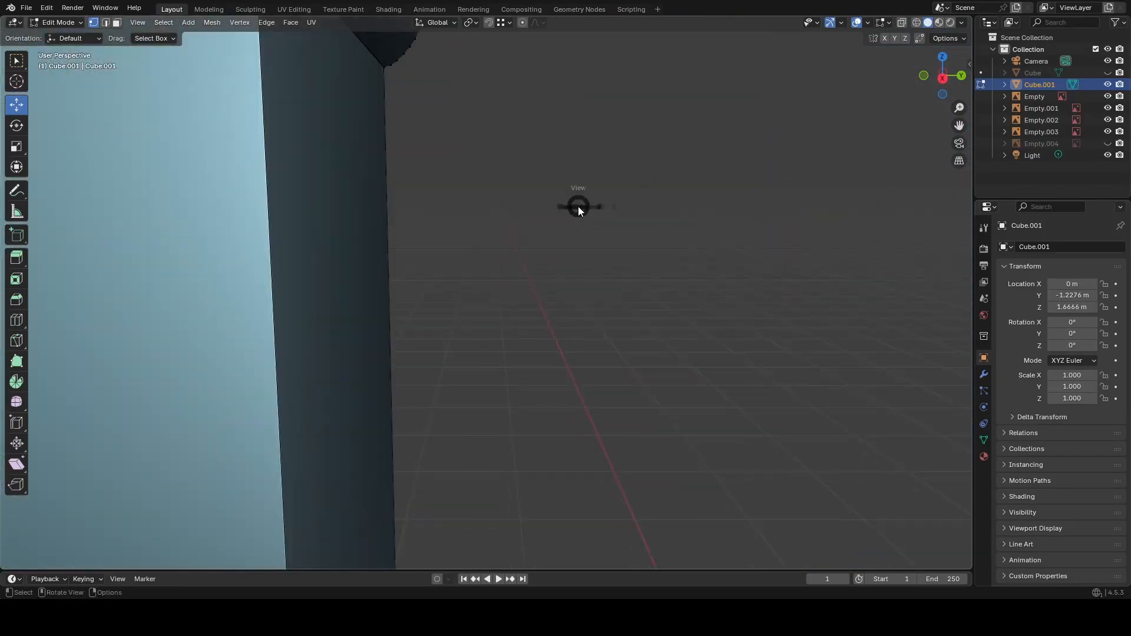
click(489, 184)
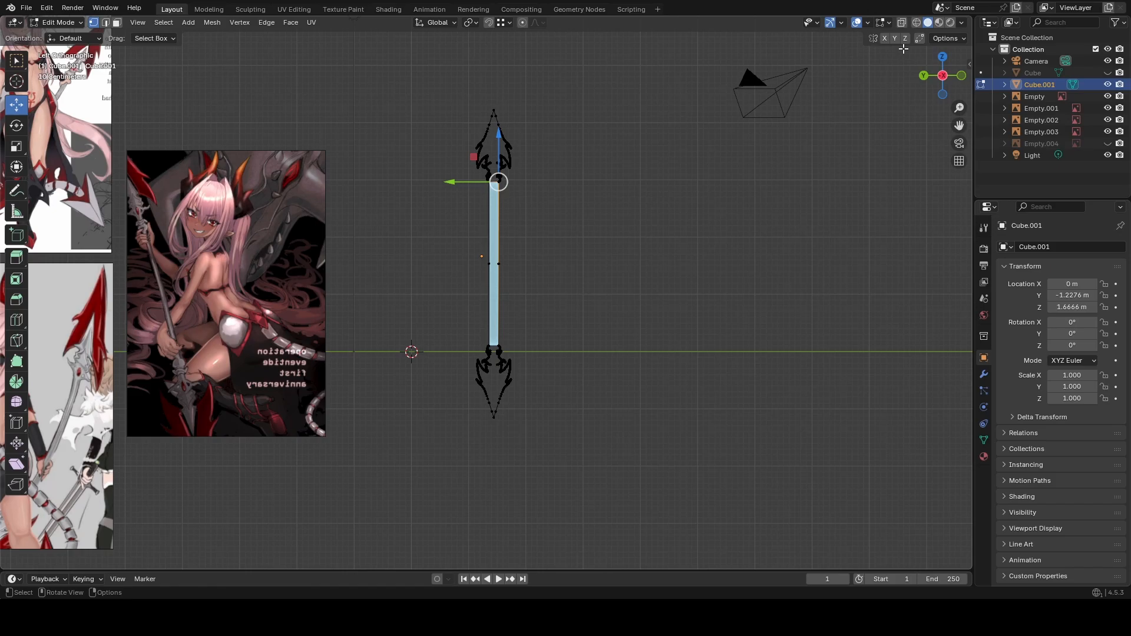
click(939, 78)
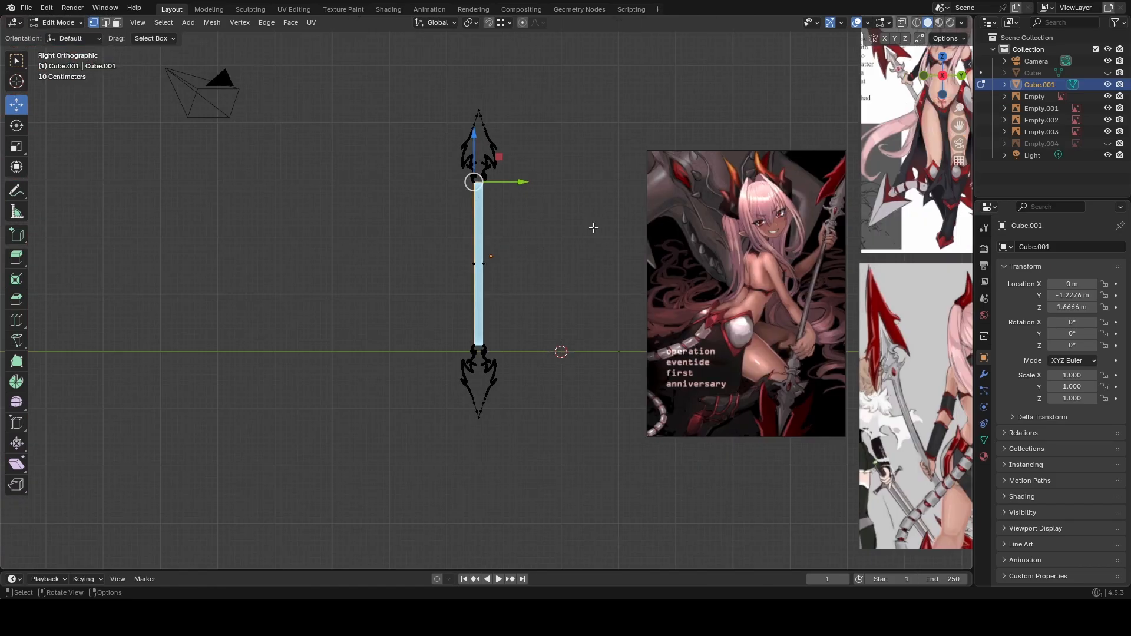
scroll(576, 215, up, 3)
middle_drag(577, 215, 600, 435)
key(shift+grave)
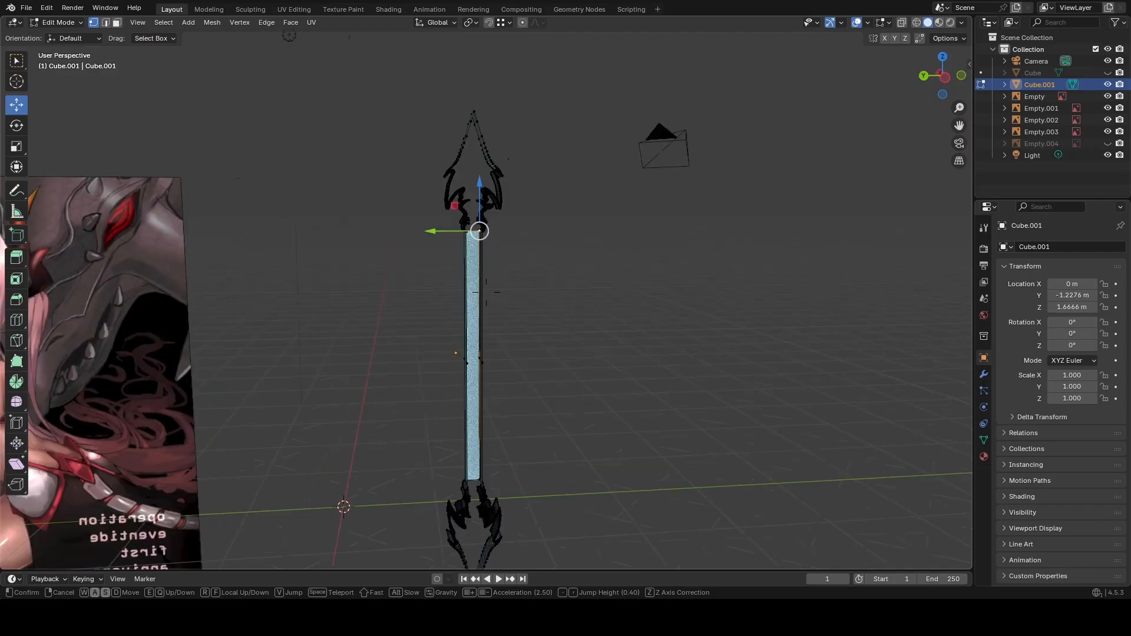
key(w)
key(w)
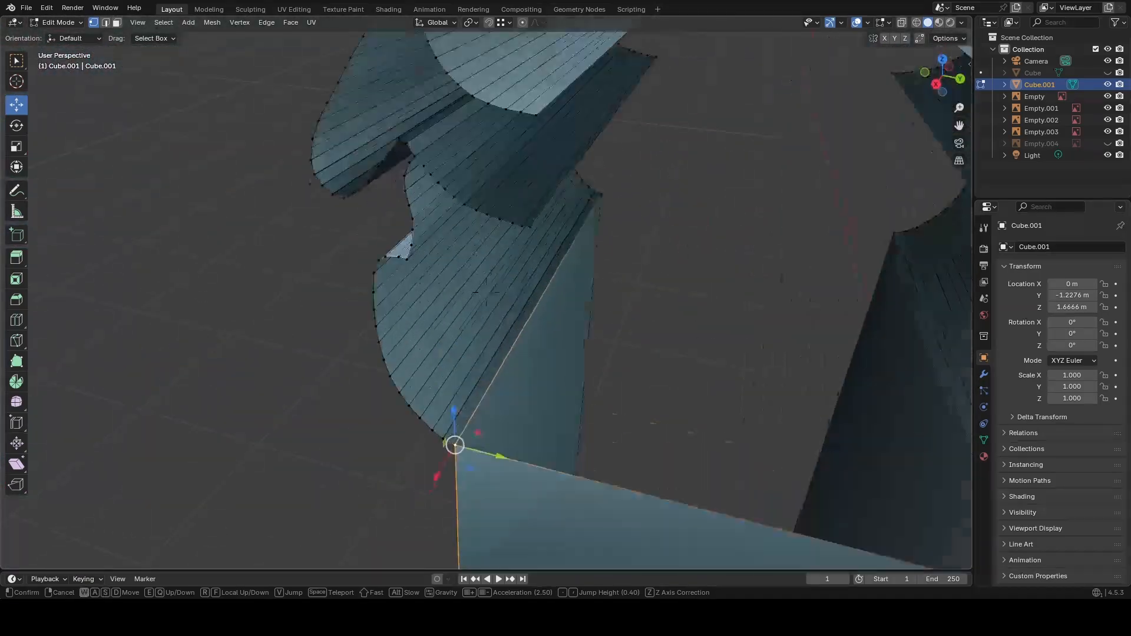
click(502, 251)
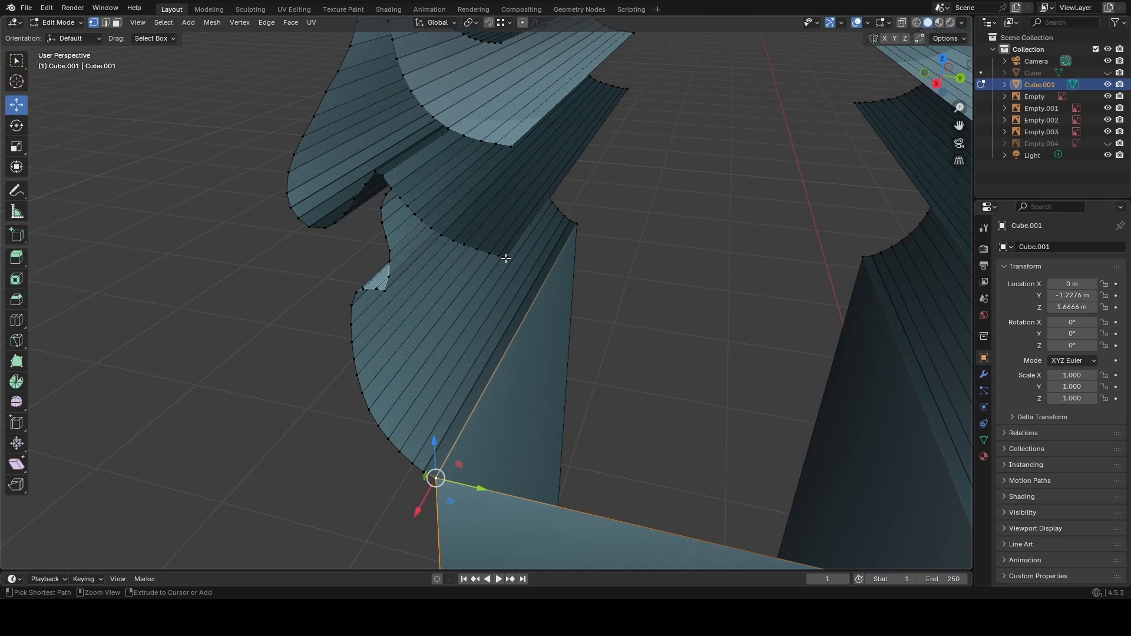
ctrl+click(506, 258)
Add the matching vertex path on the opposite collar strip and fill the collar section above the shaft with a face.
key(shift+grave)
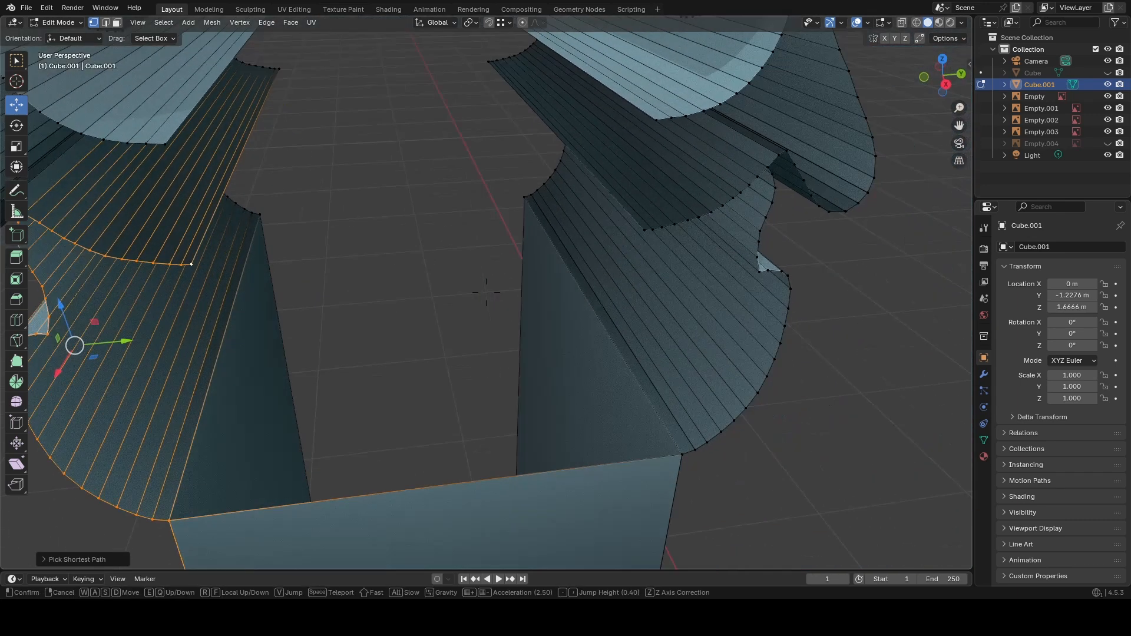
click(486, 291)
ctrl+click(683, 453)
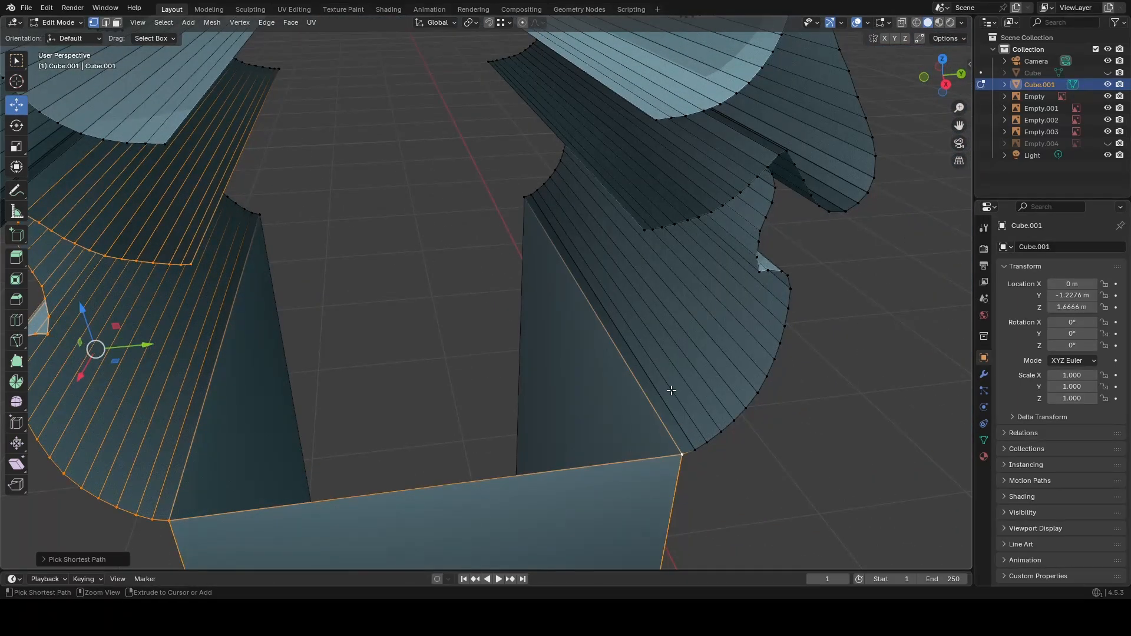
ctrl+click(643, 228)
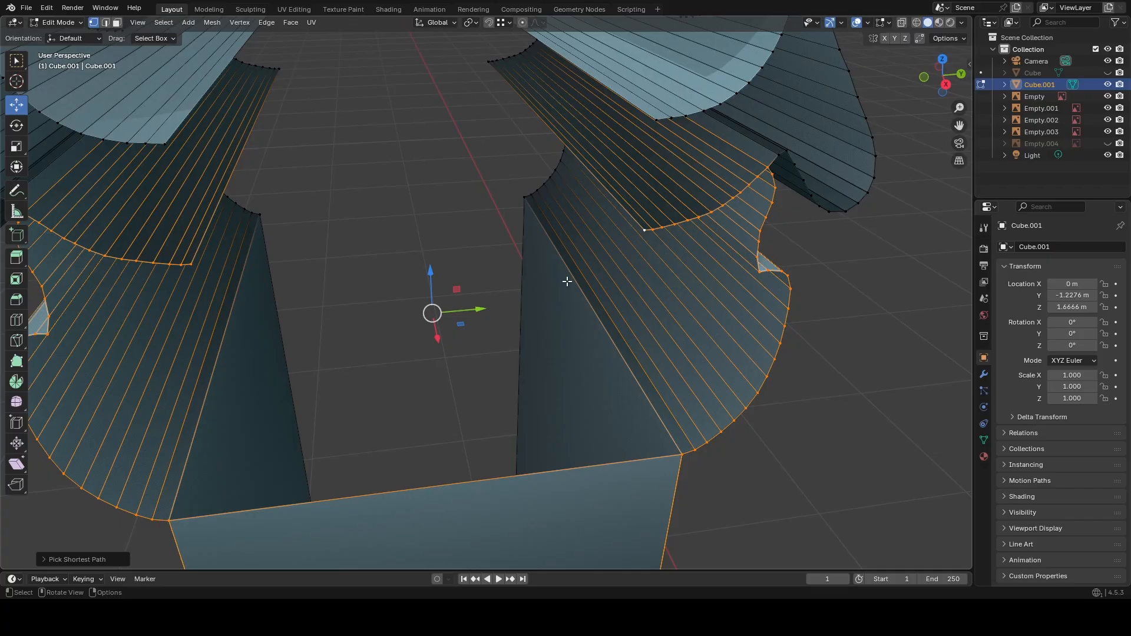
key(f)
click(465, 189)
Try to select the vertex path from the collar face's upper inner corner to the ledge tip directly above it.
middle_drag(484, 212, 484, 211)
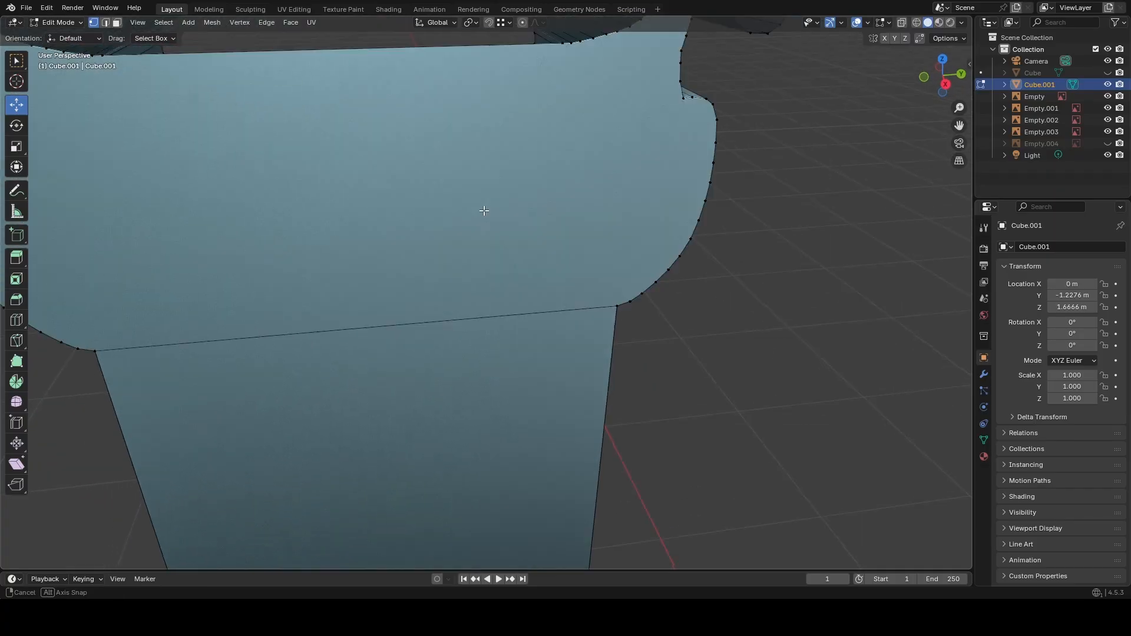
key(shift+grave)
key(s)
key(w)
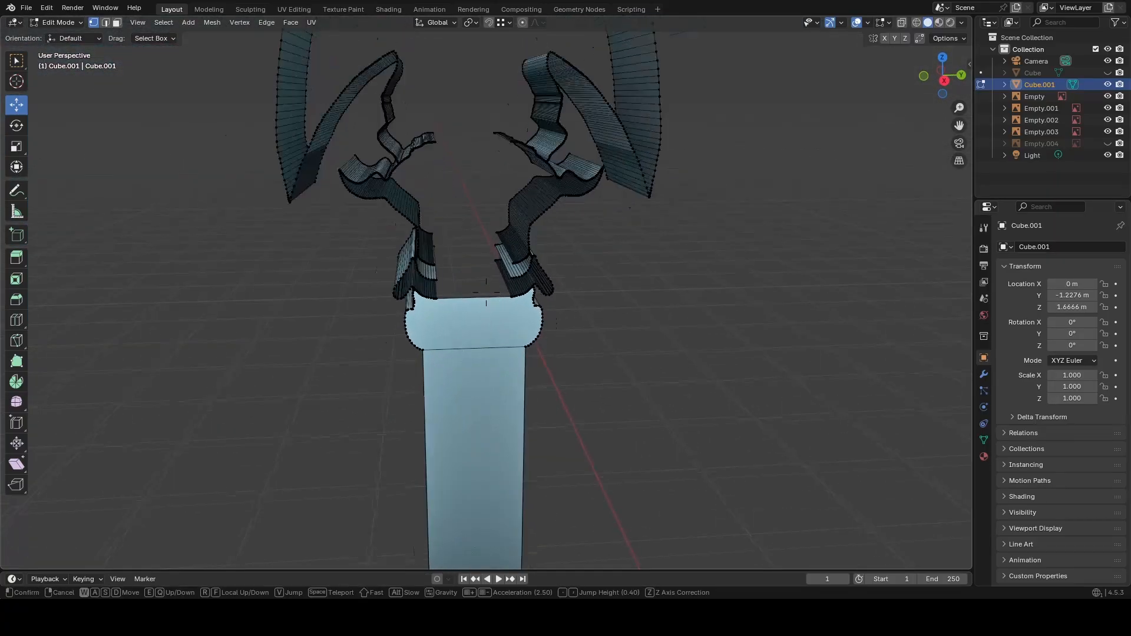
key(s)
key(w)
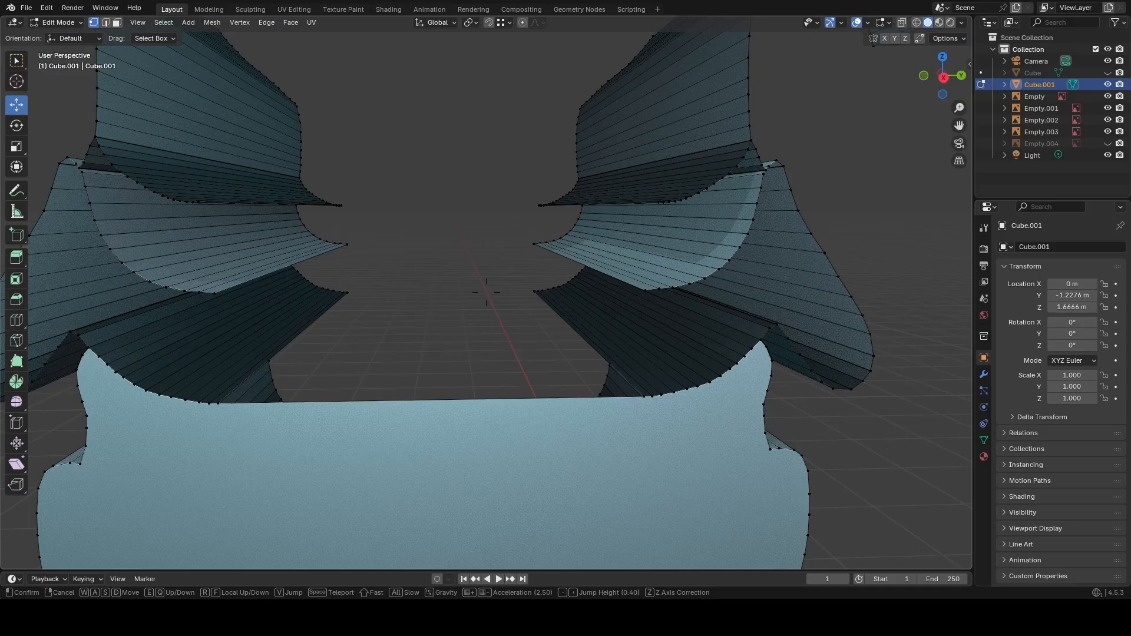
click(478, 213)
click(221, 397)
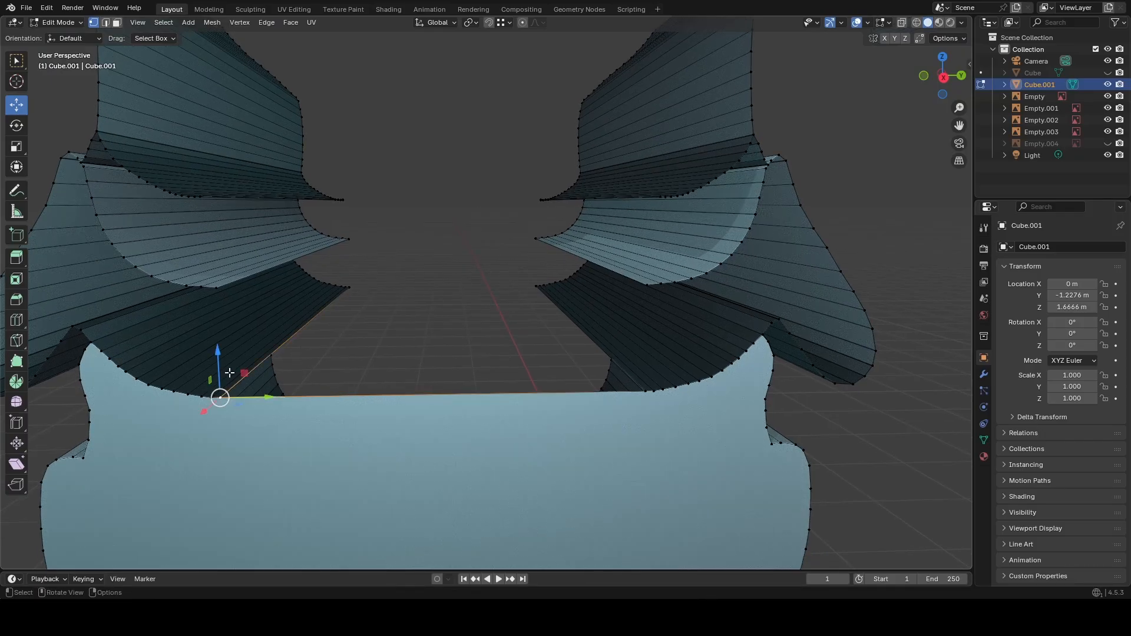
ctrl+click(217, 290)
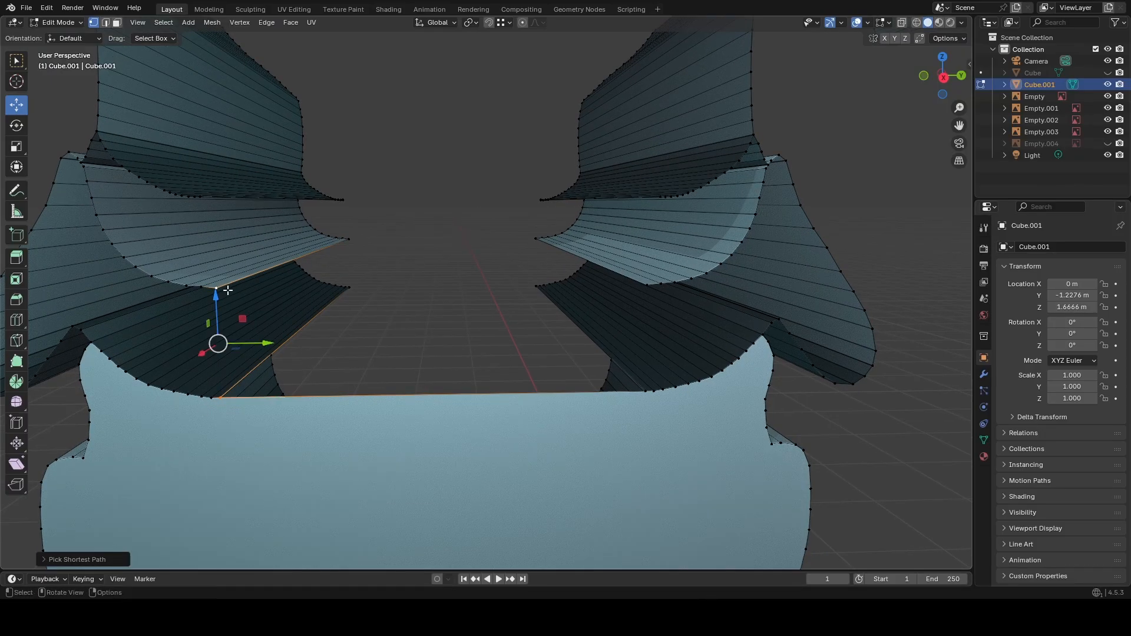
Try to select the vertices along the dark strip's lower curved edge, between the collar face's inner corner and the side lobe.
key(shift+grave)
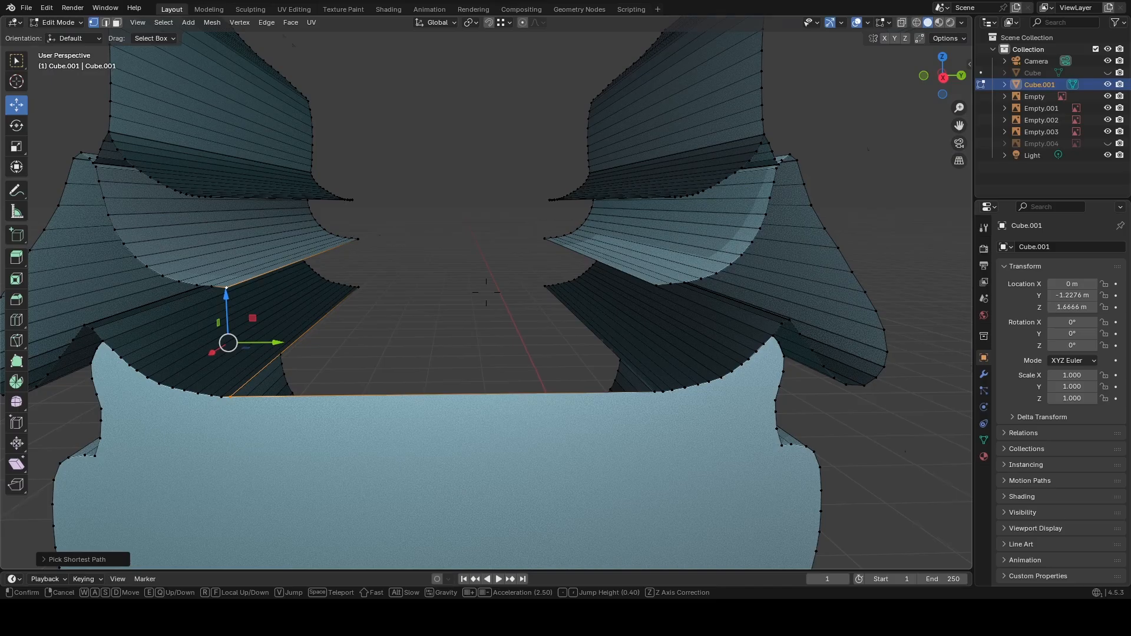
key(w)
key(s)
key(w)
key(s)
key(Return)
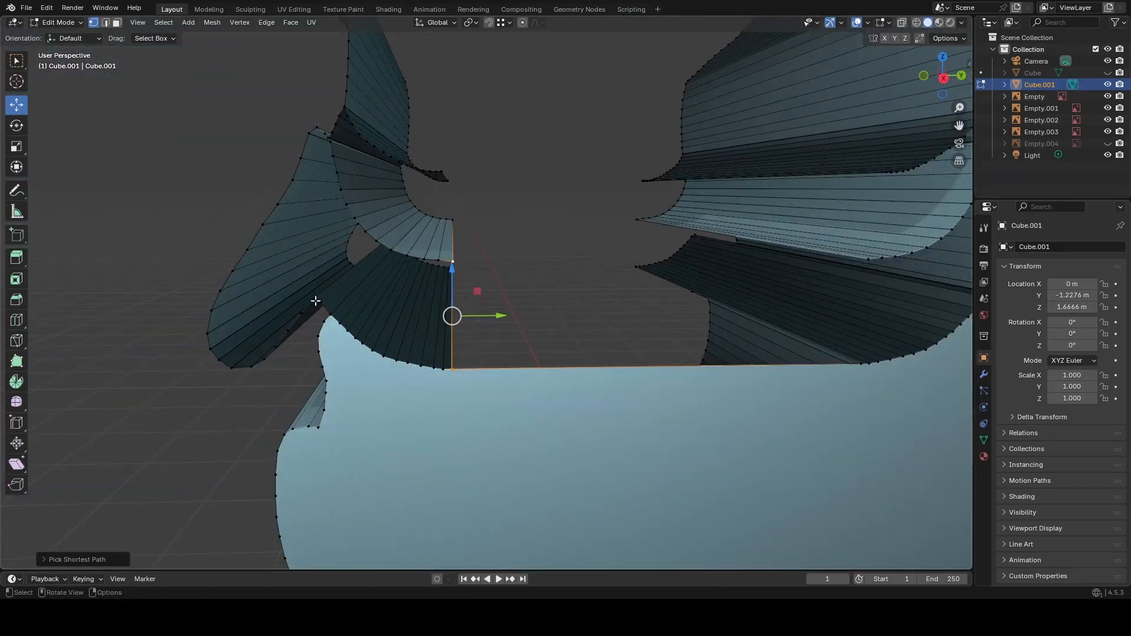
ctrl+click(315, 301)
ctrl+click(451, 368)
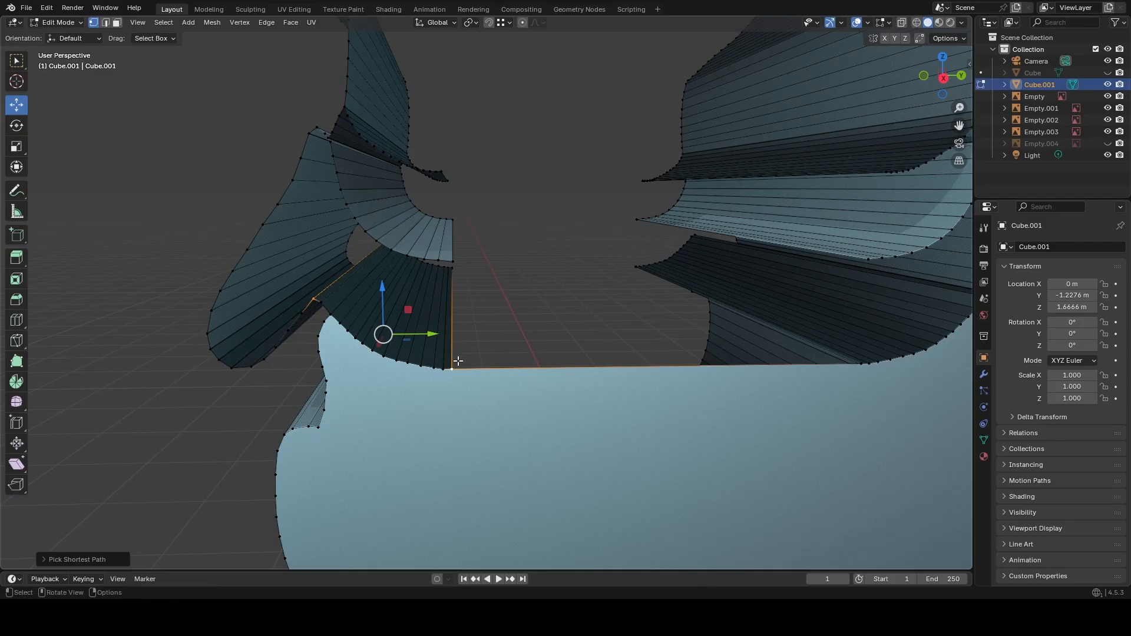
click(442, 371)
ctrl+click(320, 302)
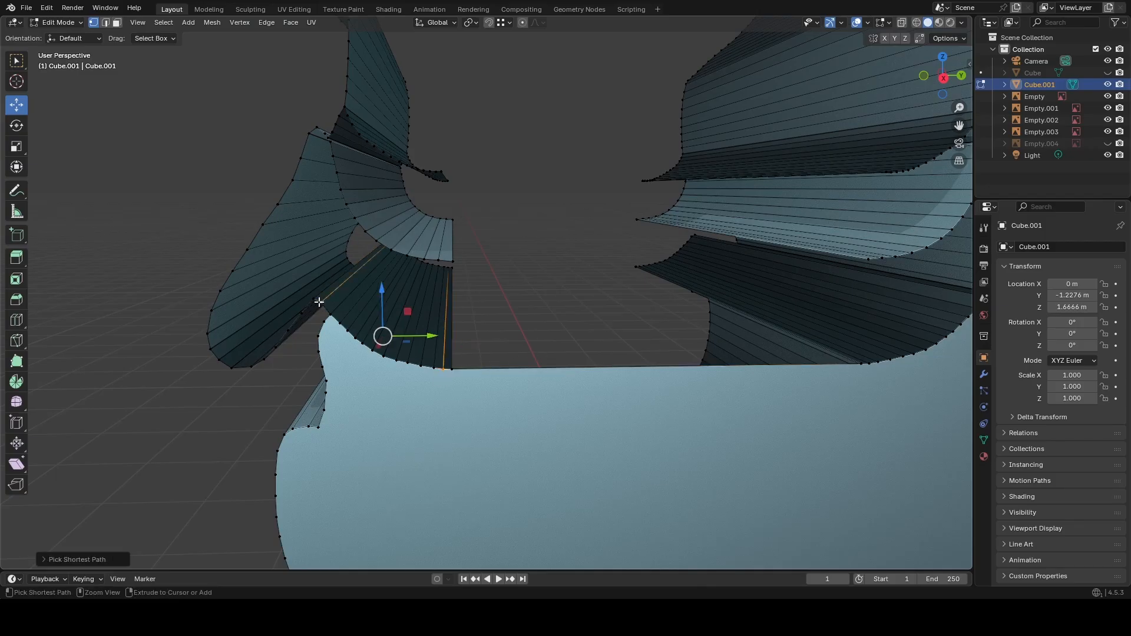
ctrl+click(422, 363)
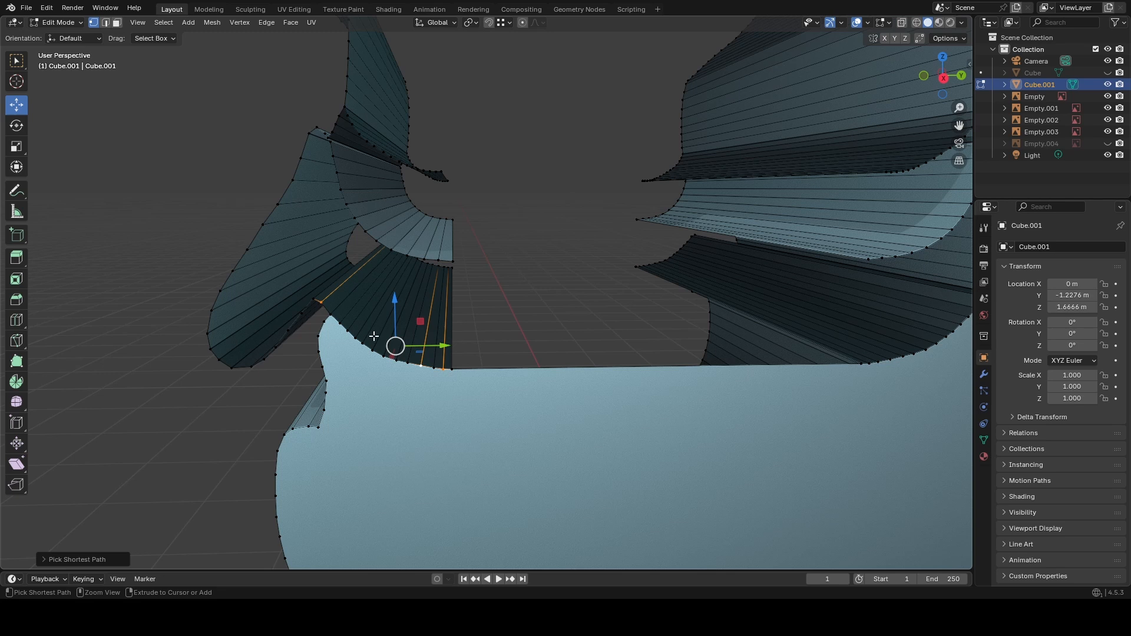
ctrl+click(354, 327)
click(541, 329)
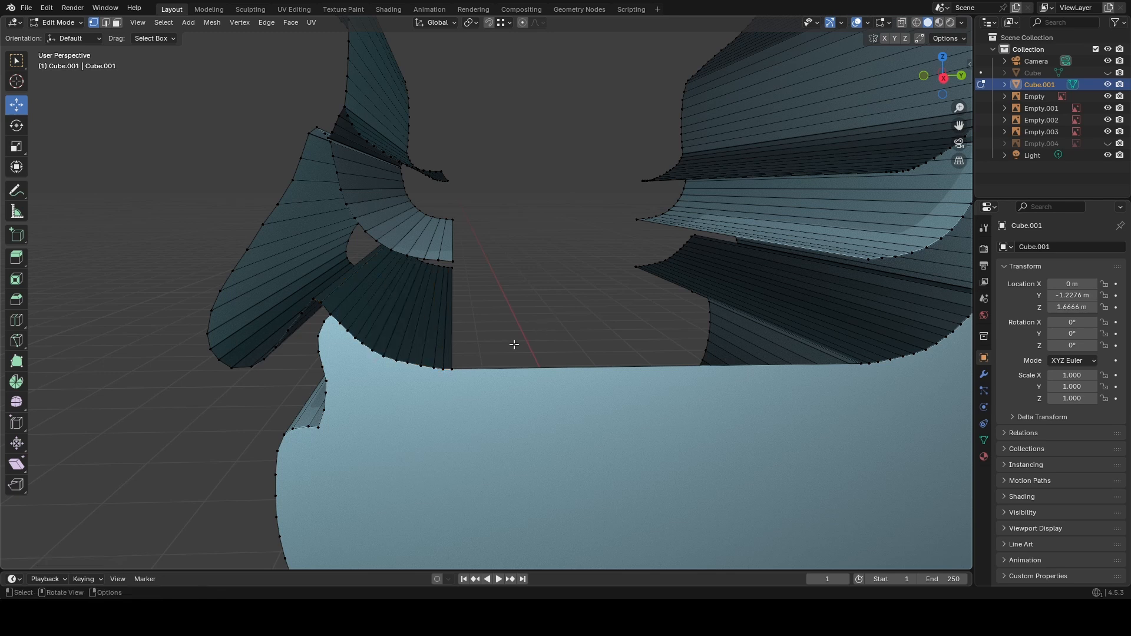
Test the overlapping vertices at the collar face's inner corner by moving them, and undo the moves.
click(452, 366)
drag(454, 335, 484, 355)
key(ctrl+z)
key(ctrl+z)
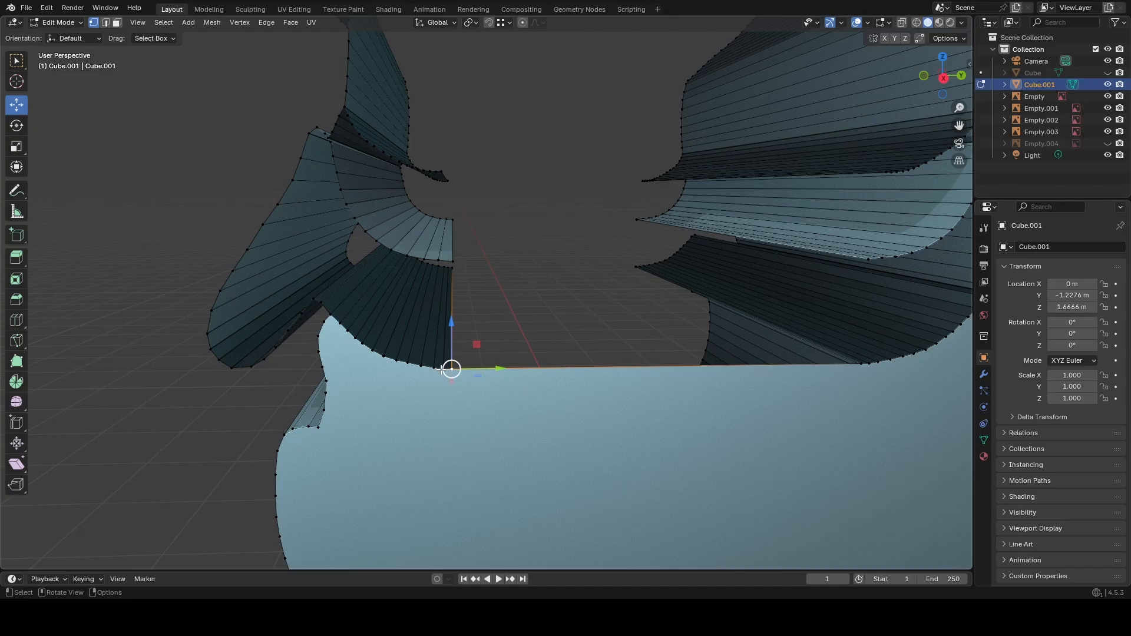
mouse_move(445, 322)
mouse_down()
mouse_move(445, 302)
mouse_move(450, 319)
mouse_up()
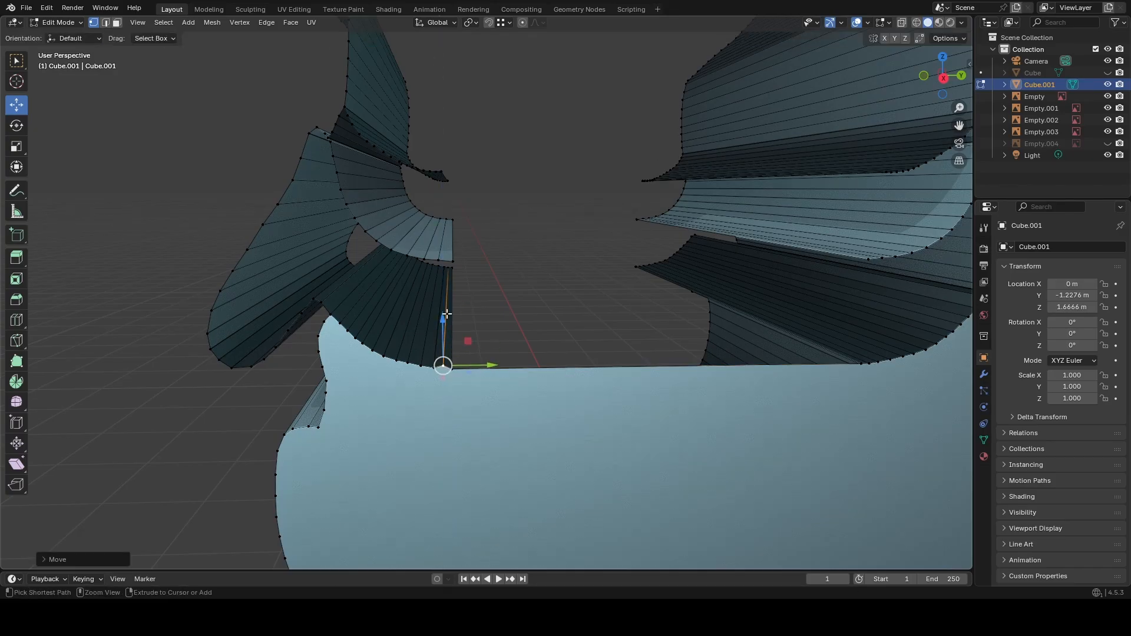
click(453, 369)
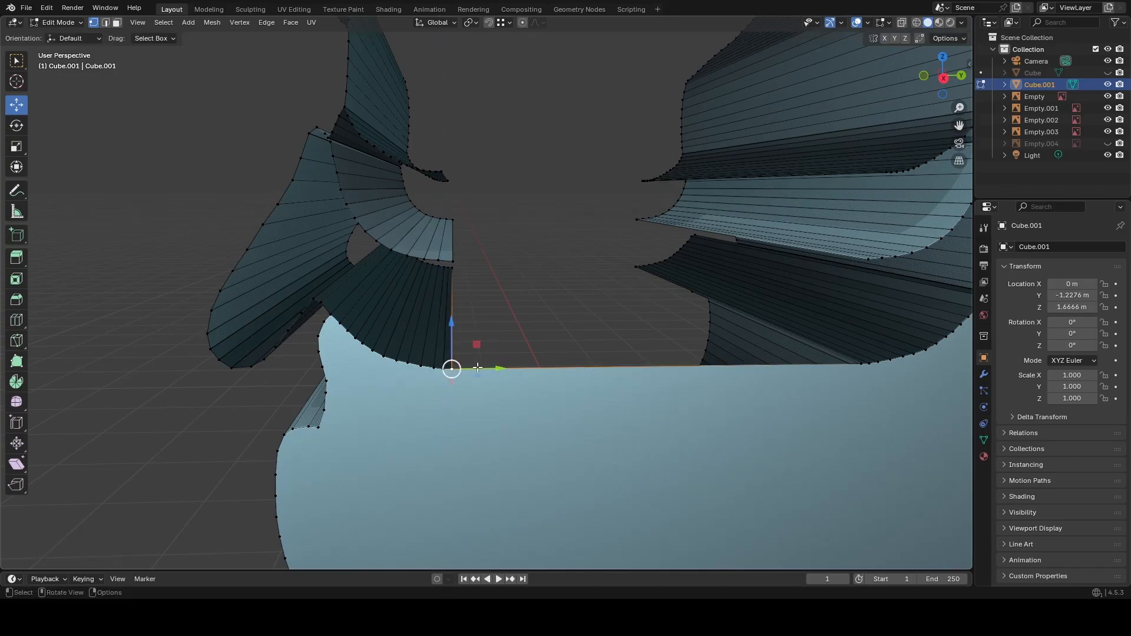
mouse_move(494, 367)
mouse_down()
mouse_move(788, 333)
mouse_move(498, 348)
mouse_up()
key(ctrl+z)
Select the shortest vertex path around the outer side lobe from its lower notch to its peak and fill it with a face.
ctrl+click(318, 128)
ctrl+click(315, 302)
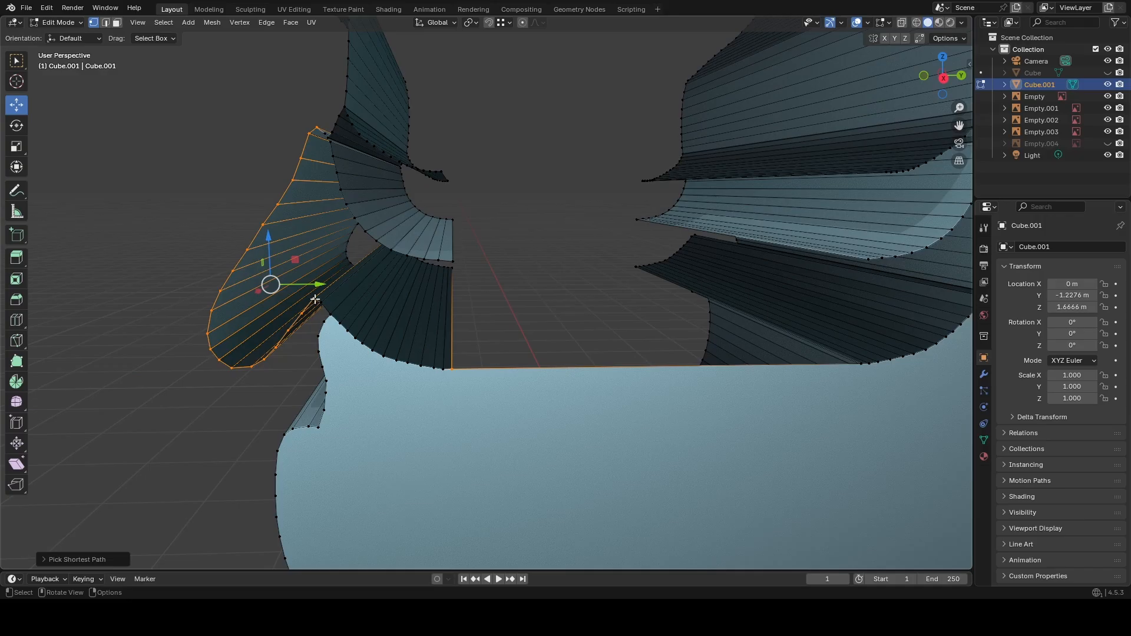
click(312, 302)
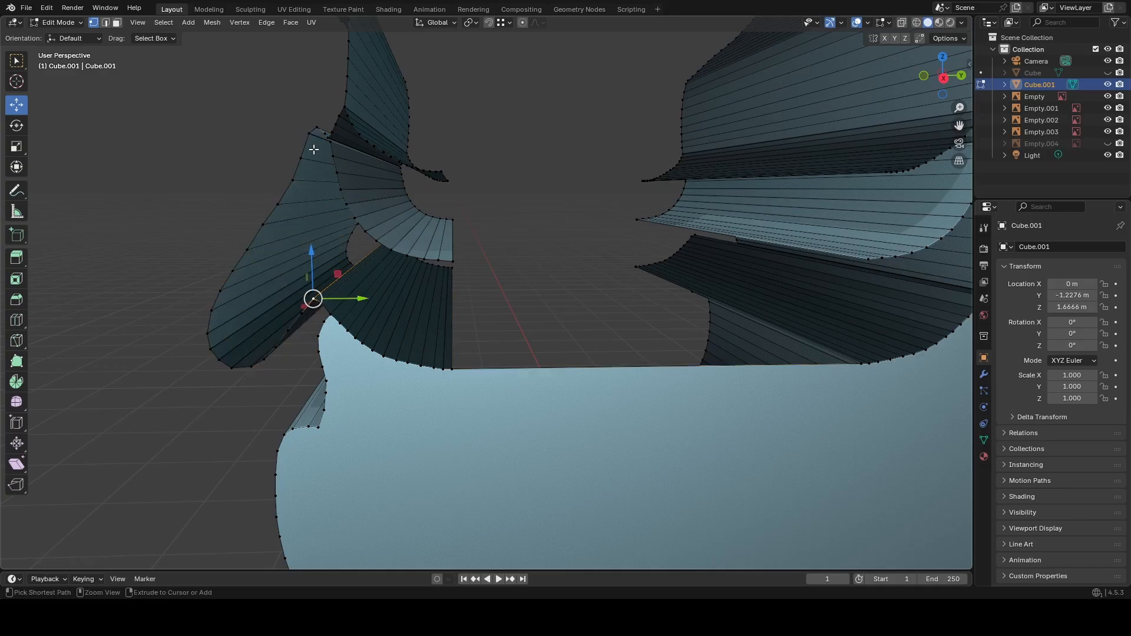
ctrl+click(315, 128)
key(f)
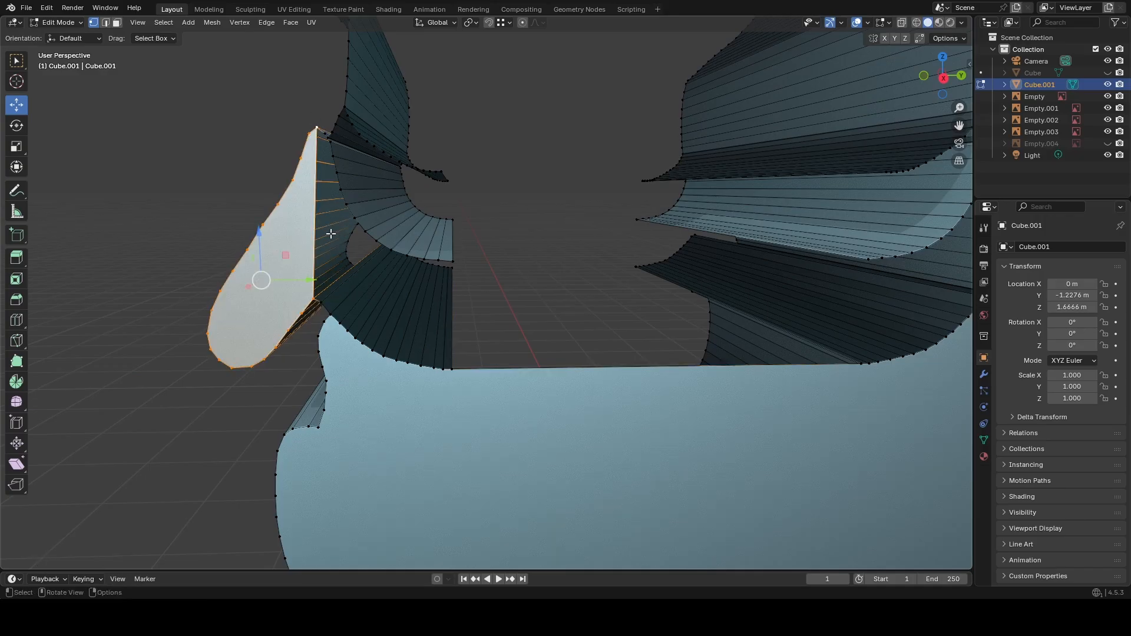
Select the curved vertex paths between the lobe and the ledge's inner tip, including the collar's upper curve, and fill the section with a face.
click(315, 128)
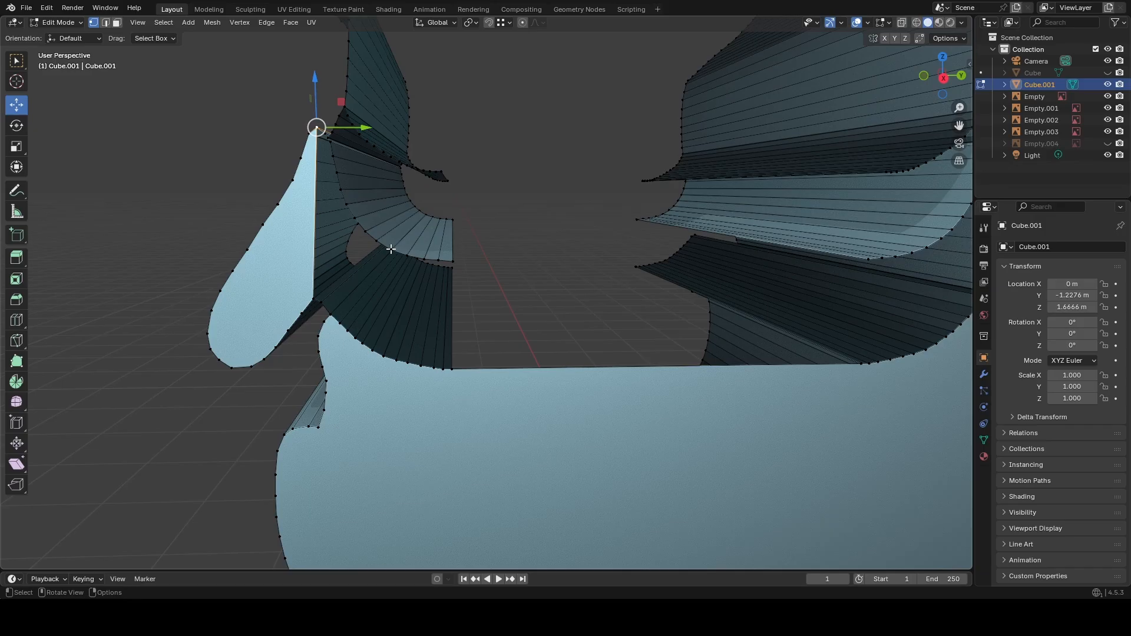
ctrl+click(428, 270)
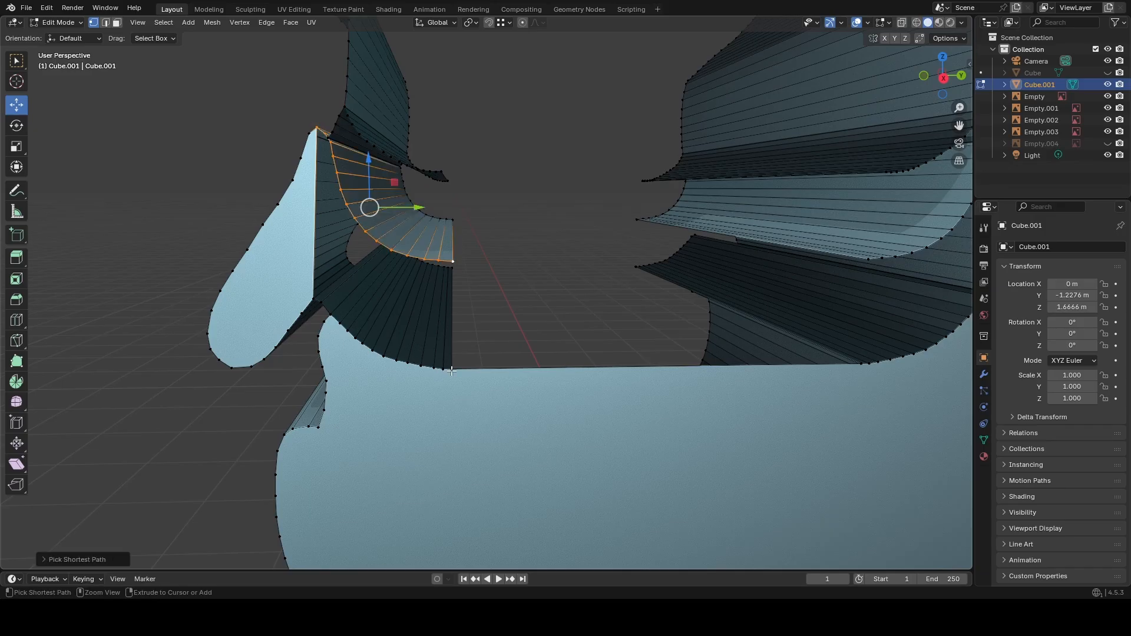
ctrl+click(313, 301)
ctrl+click(450, 369)
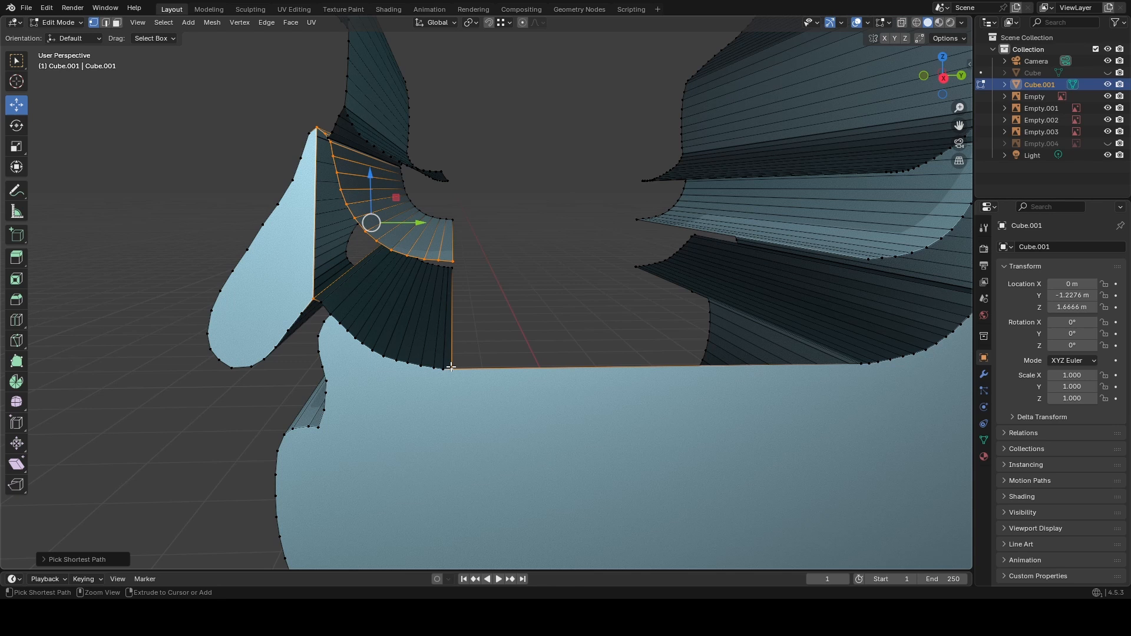
ctrl+click(321, 302)
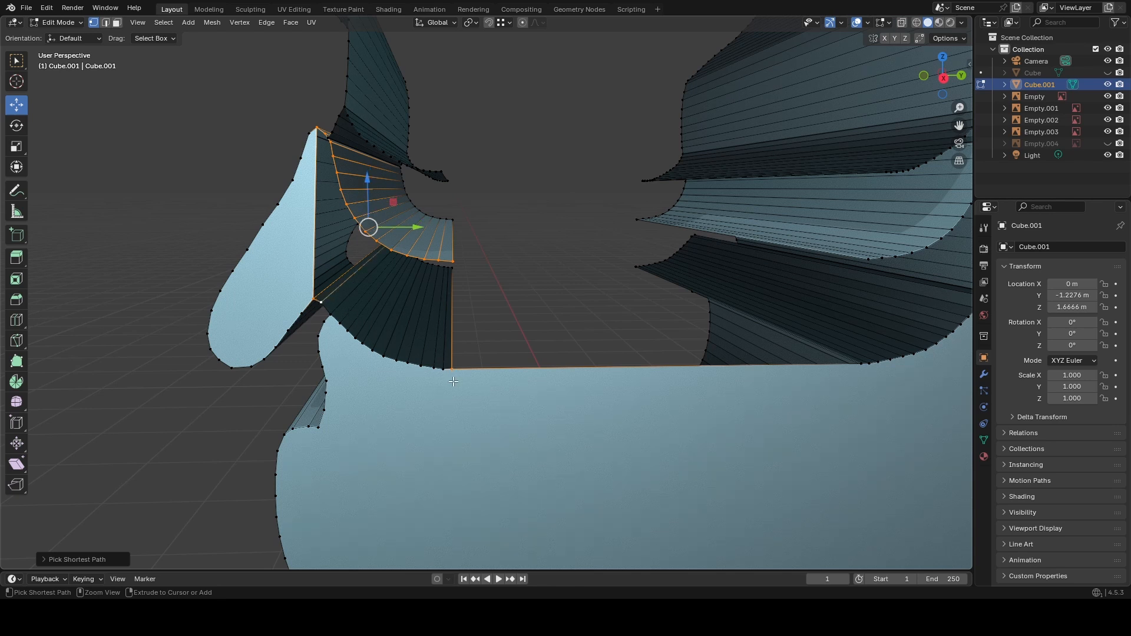
ctrl+click(442, 371)
ctrl+click(325, 320)
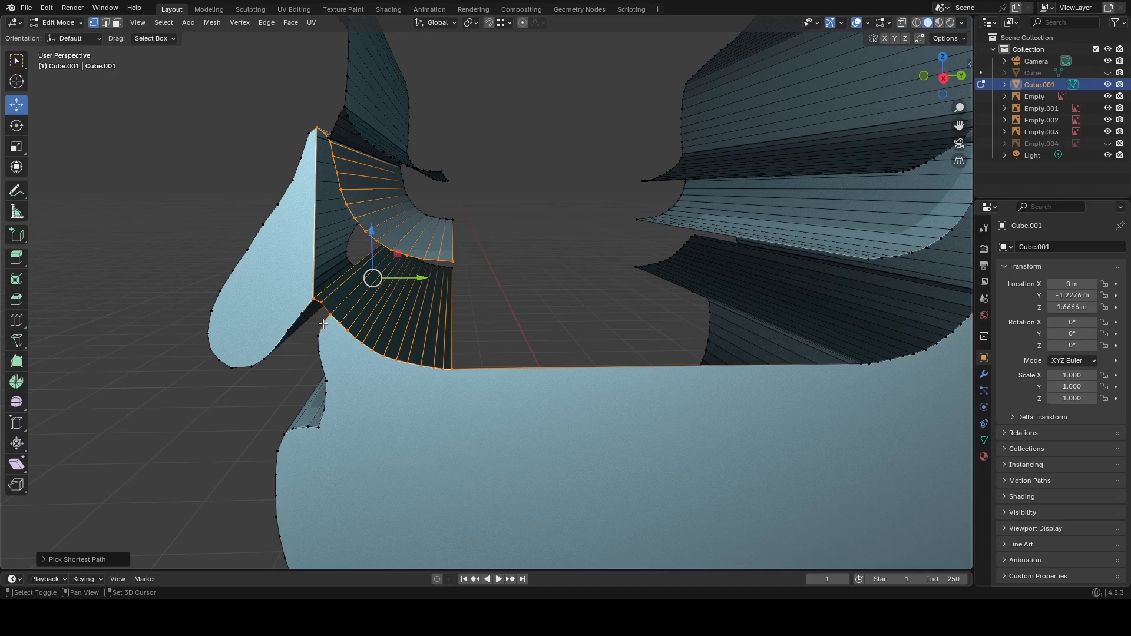
shift+click(323, 323)
key(f)
click(515, 325)
Examine the filled side section and the open strips of the matching lobe on the opposite side using walk navigation.
middle_drag(514, 325, 515, 326)
key(shift+grave)
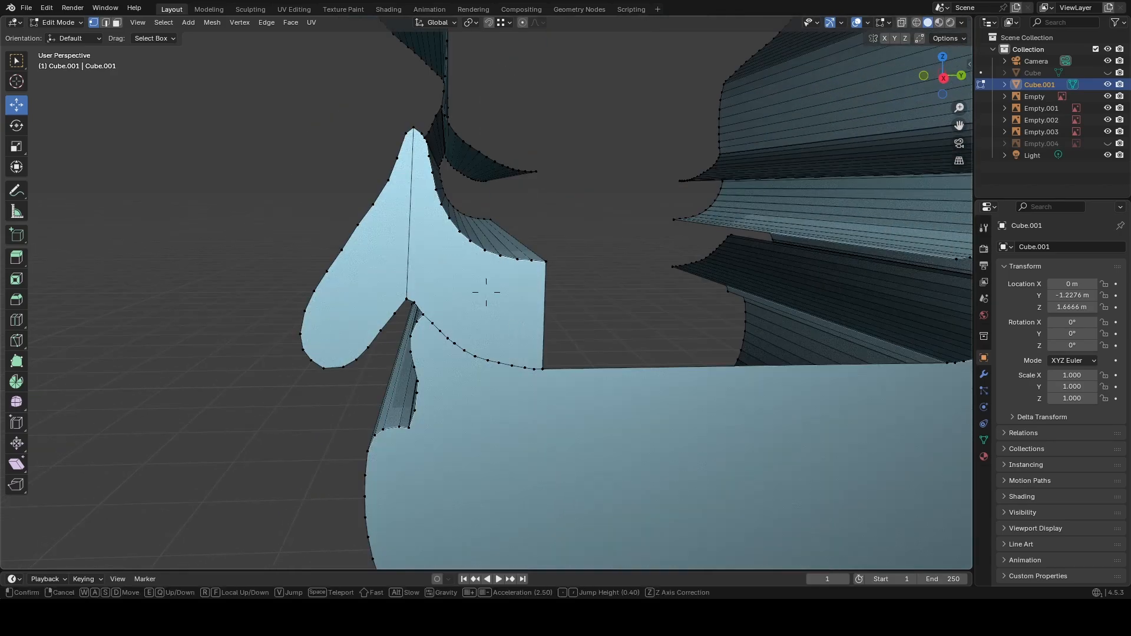
key(s)
key(a)
key(w)
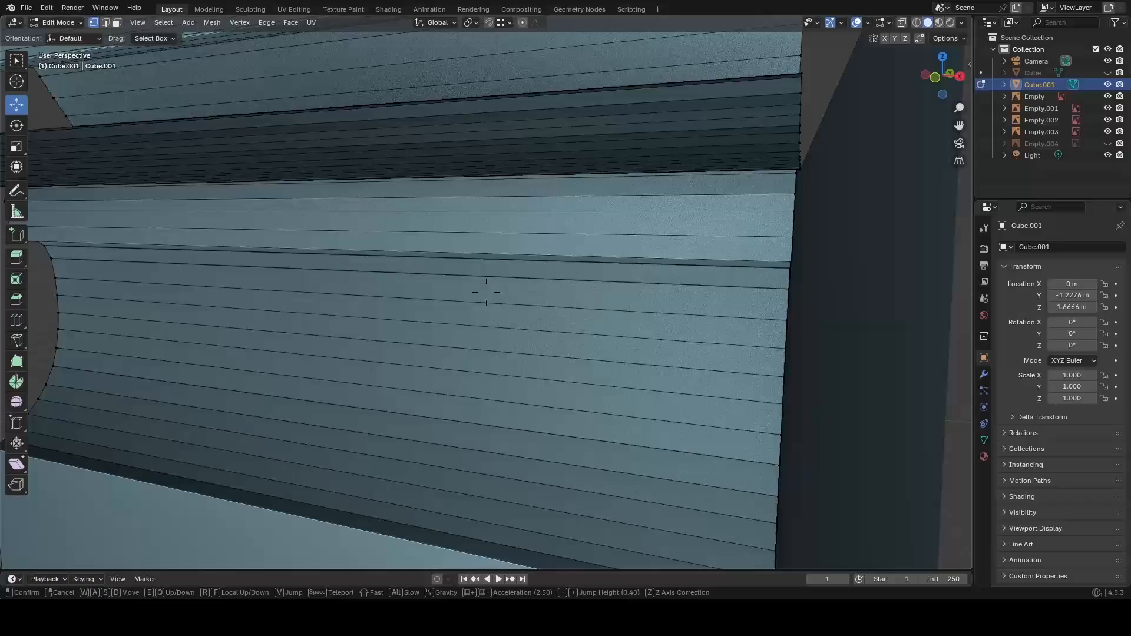
key(d)
key(s)
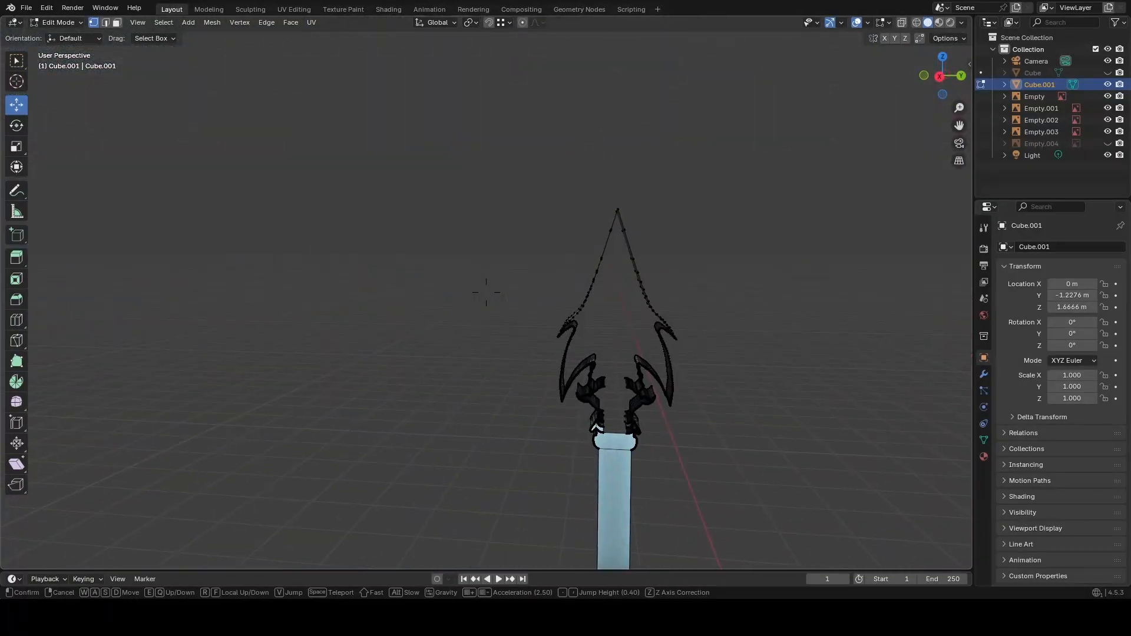
key(w)
key(s)
key(q)
key(shift+w)
key(s)
key(w)
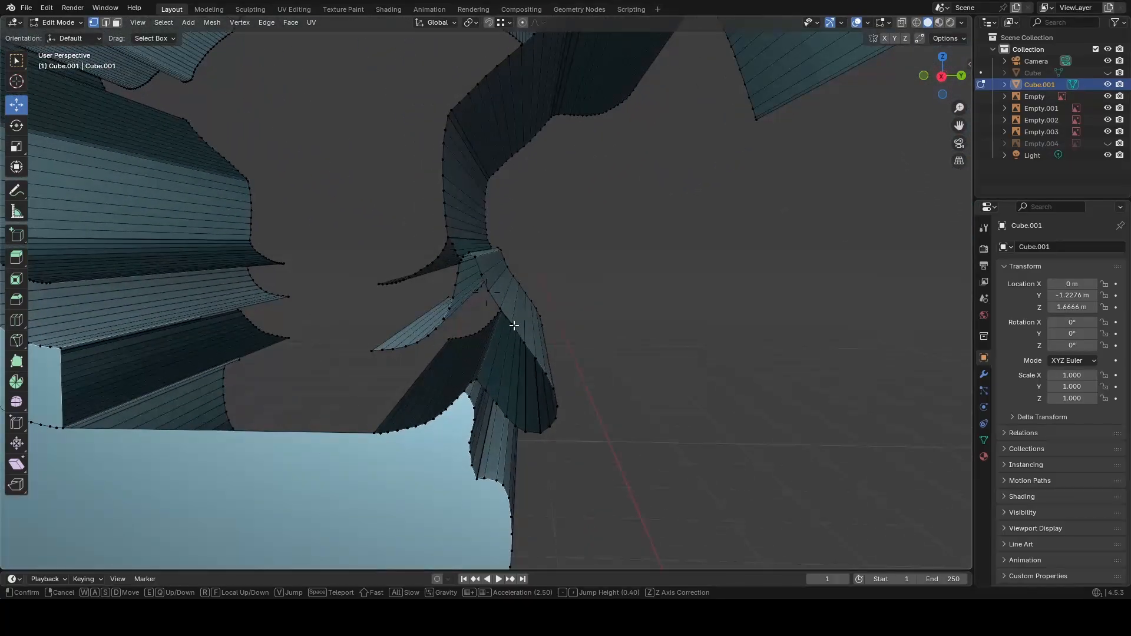
Select the vertex path around the opposite outer side lobe from its peak to its lower notch and fill it with a face.
click(500, 382)
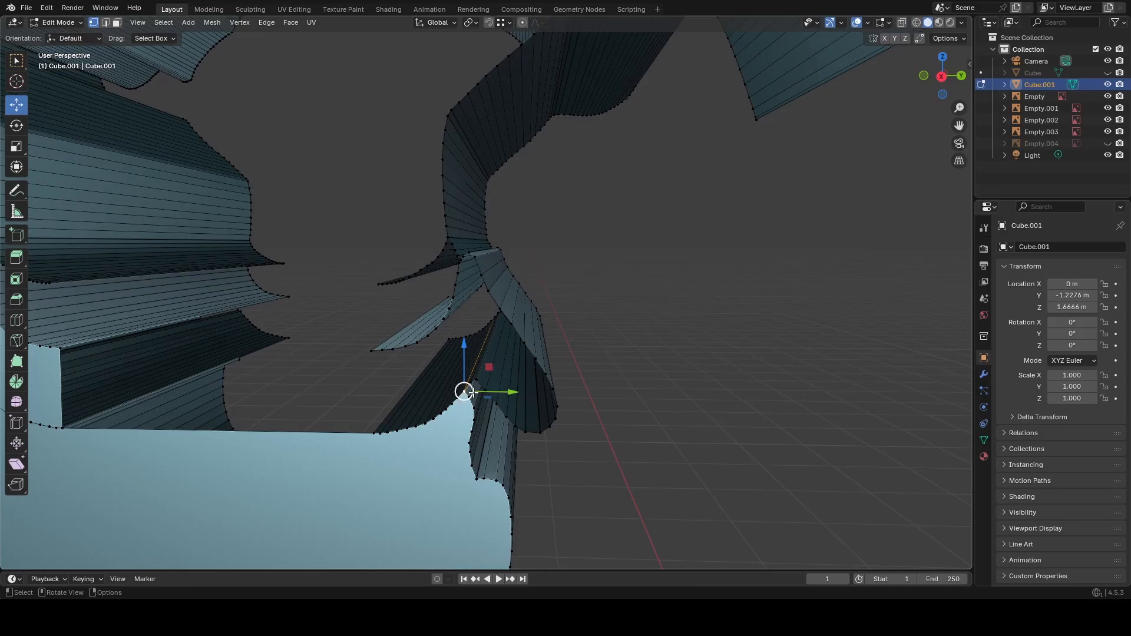
ctrl+click(468, 254)
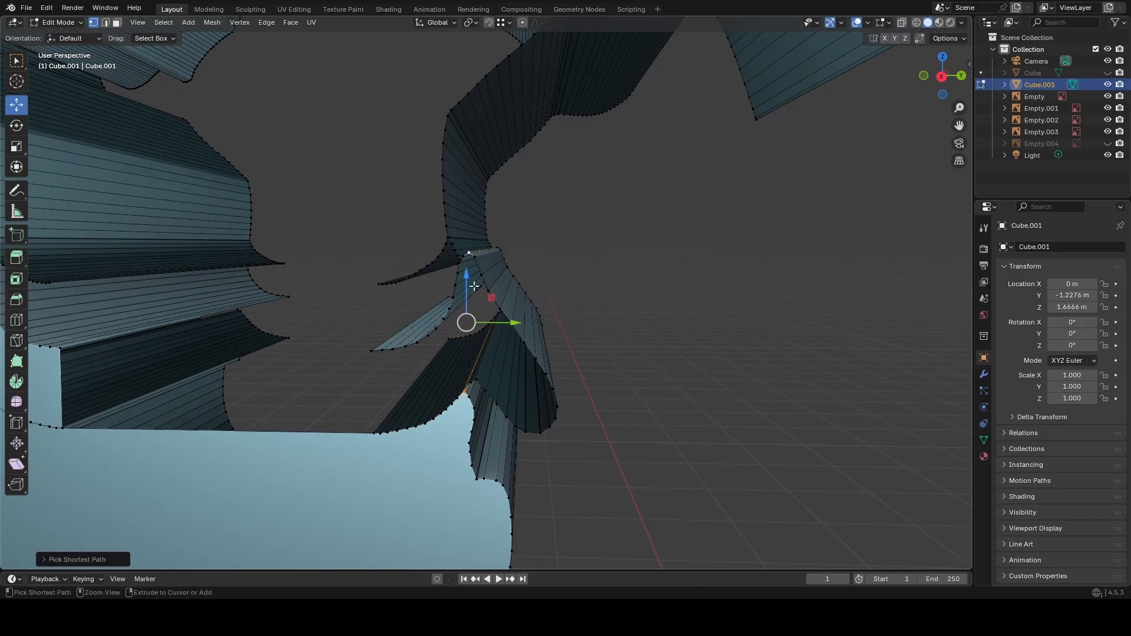
ctrl+click(477, 255)
ctrl+click(545, 376)
ctrl+click(553, 424)
ctrl+click(472, 382)
key(f)
click(641, 304)
Select the opposite section's vertices from the ledge's inner tip over the lobe peak to the collar corner and fill them with a face.
key(shift+grave)
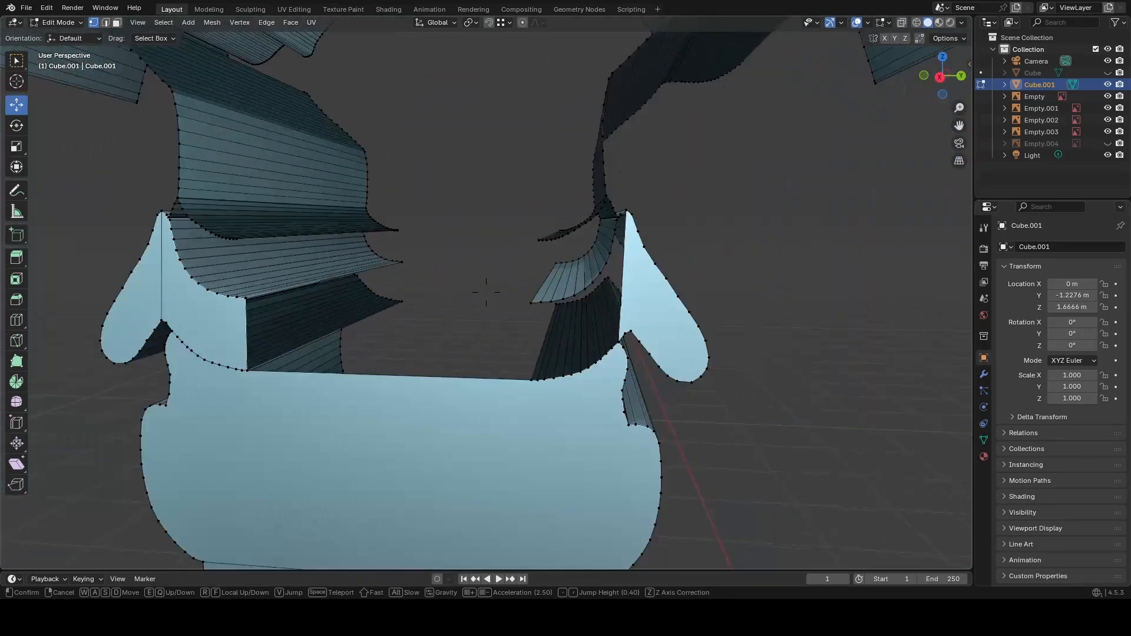
click(524, 318)
click(514, 303)
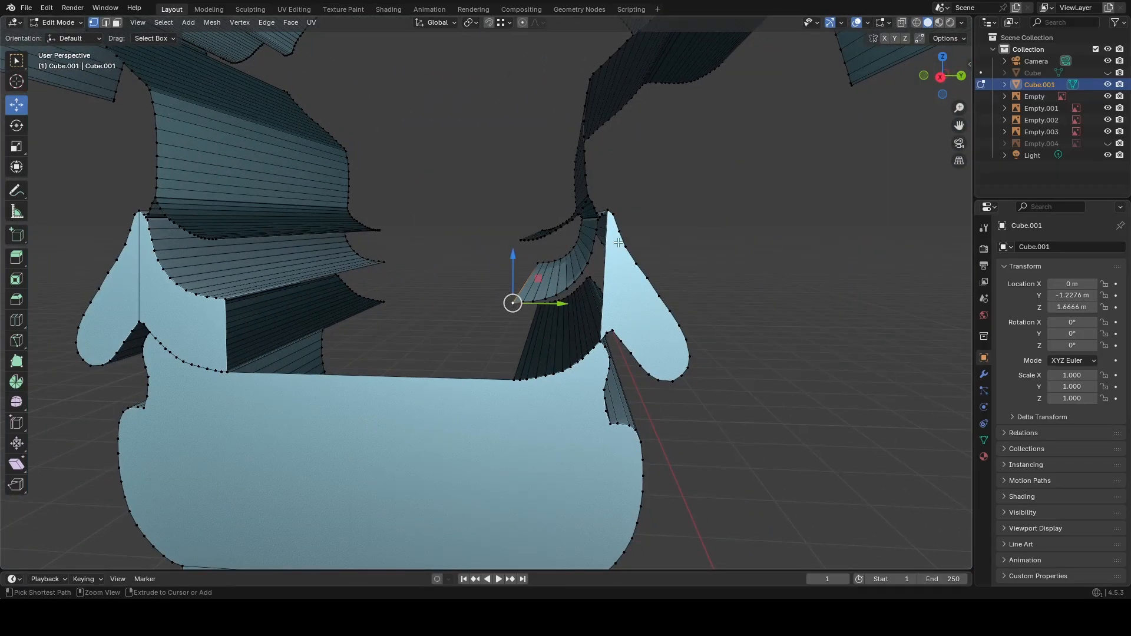
ctrl+click(609, 208)
ctrl+click(600, 344)
ctrl+click(517, 382)
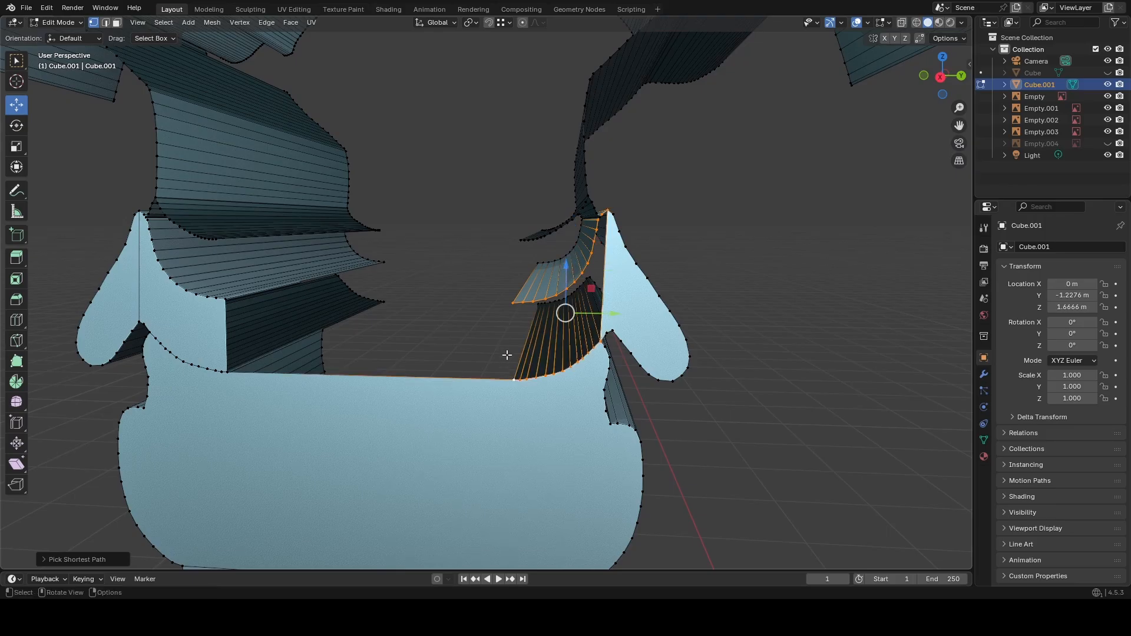
key(f)
click(474, 277)
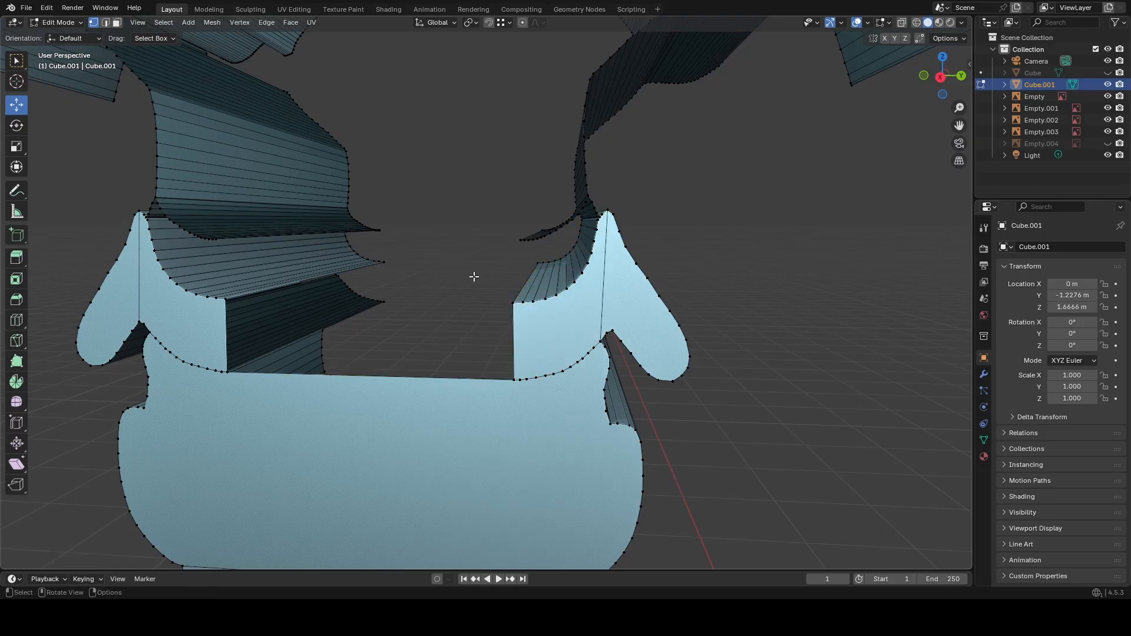
Select the inner upper corners of the two side sections and fill the gap between them above the collar with a face.
key(shift+grave)
key(a)
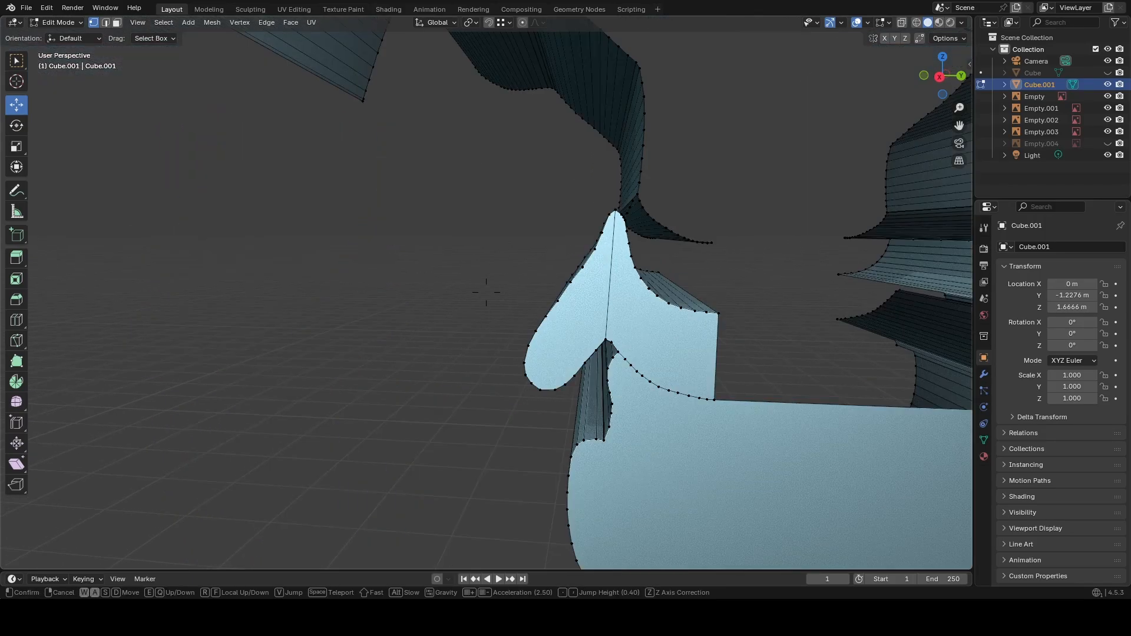
key(w)
key(d)
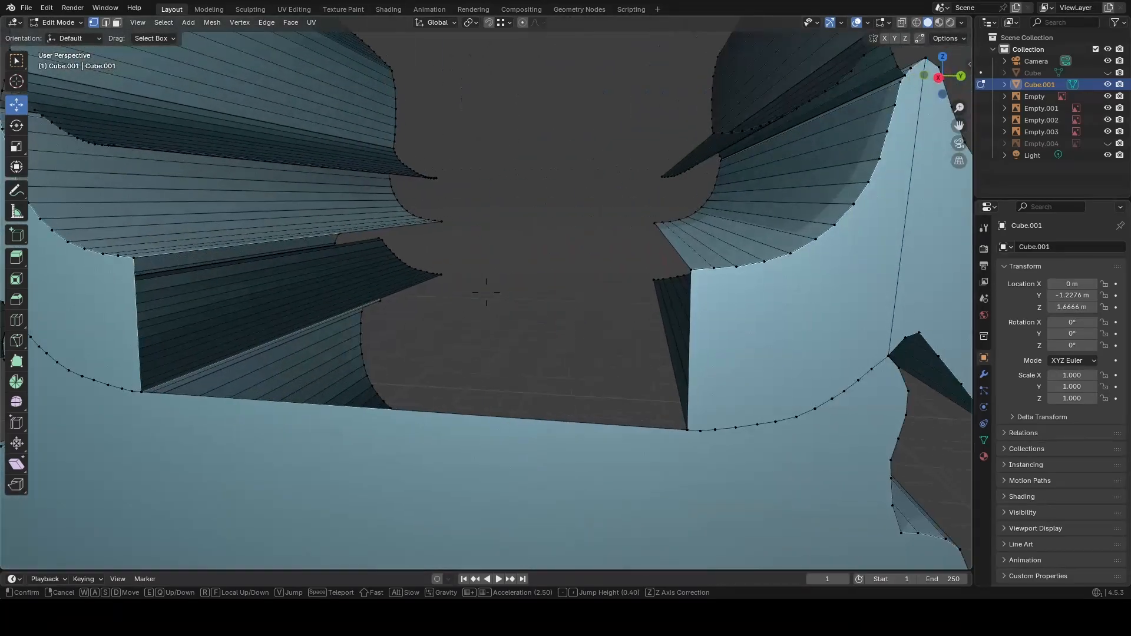
click(248, 248)
click(133, 257)
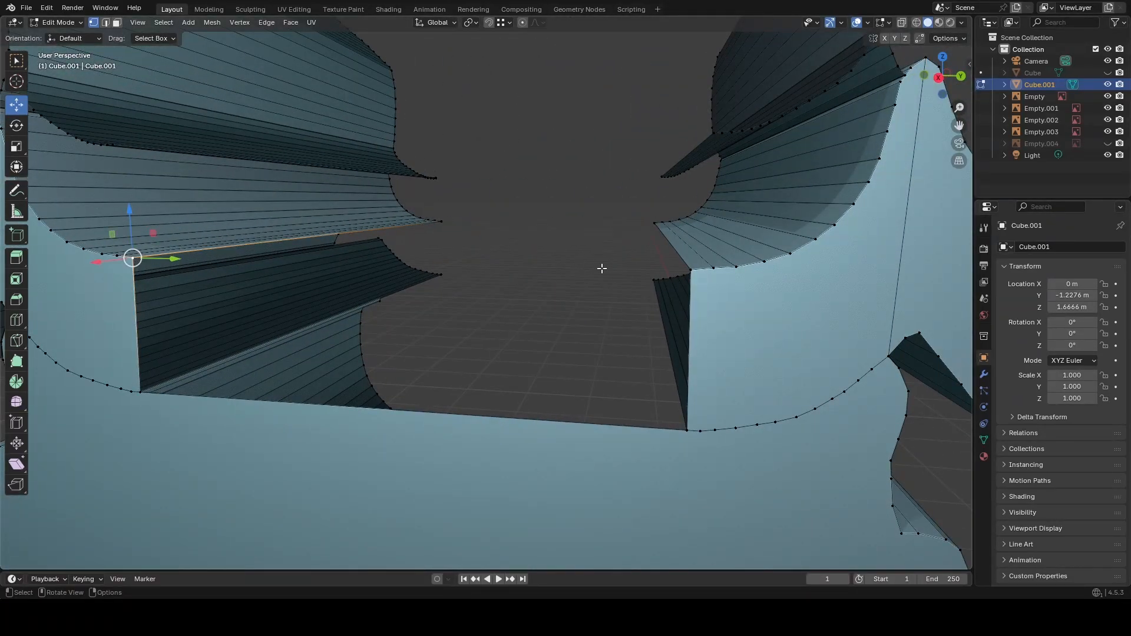
ctrl+click(693, 273)
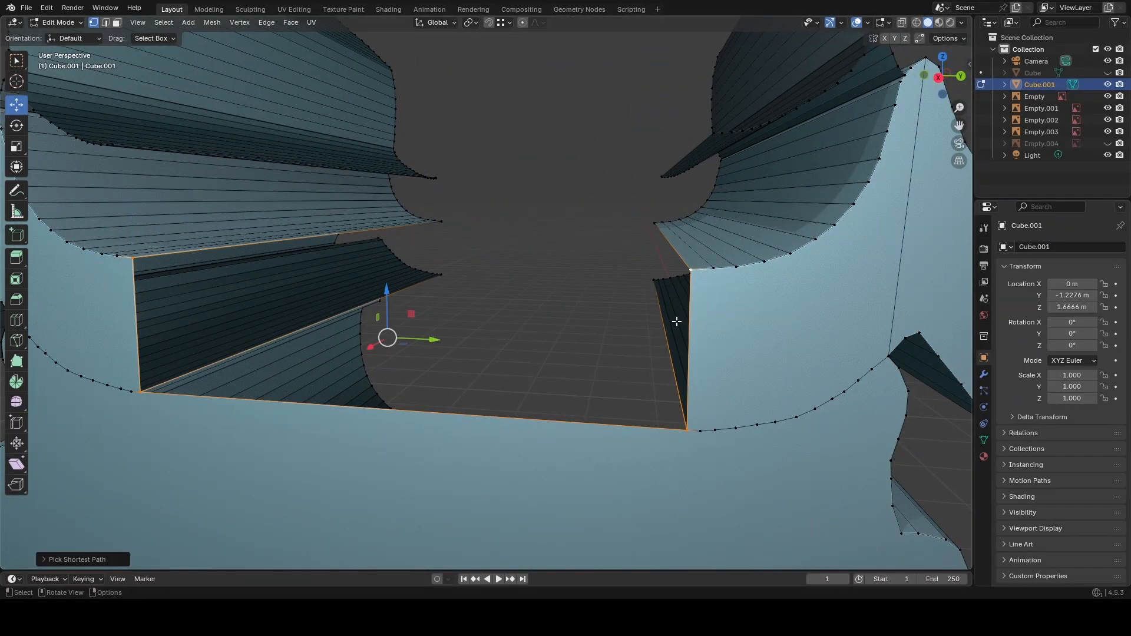
key(f)
key(alt+a)
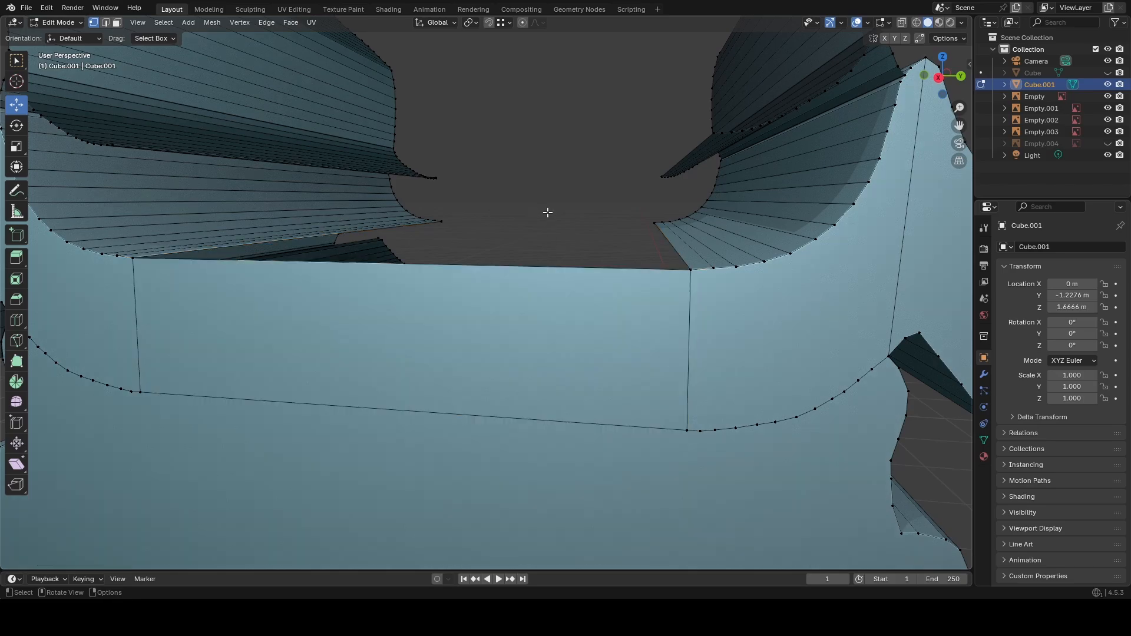
Select the vertices from the upper ledge's inner tip along both curves to the central panel's upper corner on the -Y side and fill them with a face.
scroll(551, 212, down, 6)
scroll(548, 217, up, 2)
key(shift+grave)
key(w)
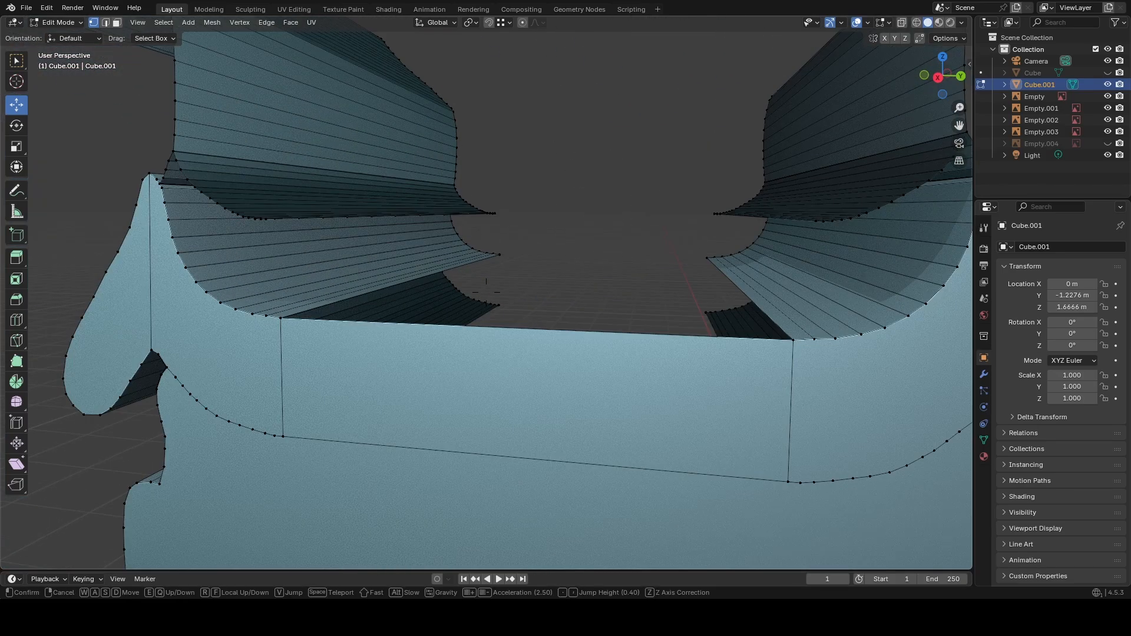
key(s)
key(w)
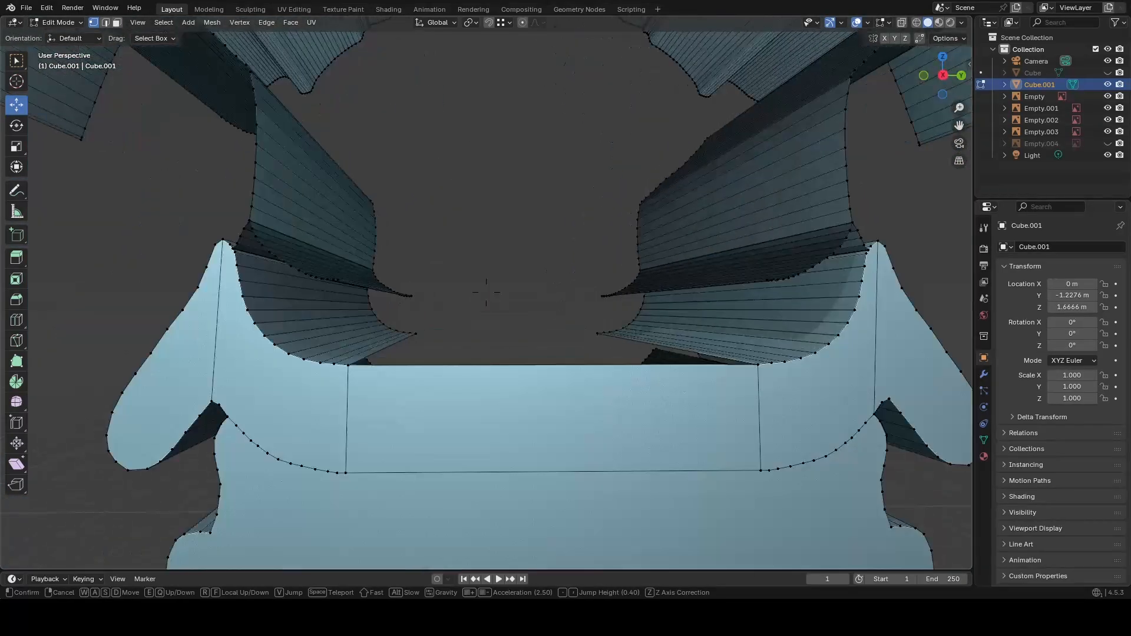
key(s)
key(a)
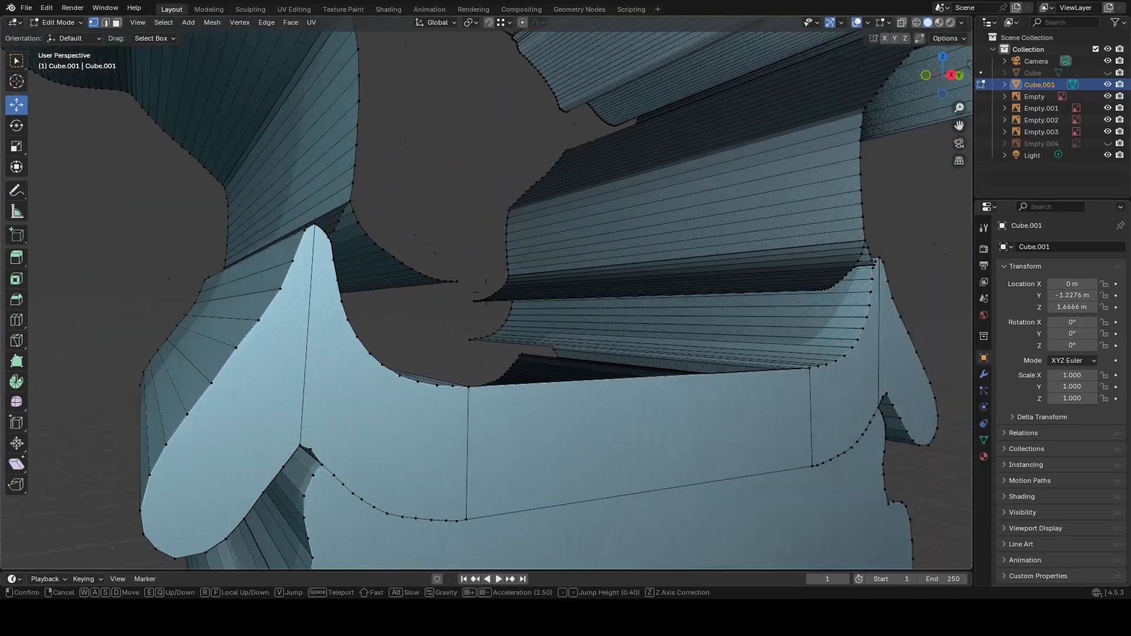
key(w)
click(476, 139)
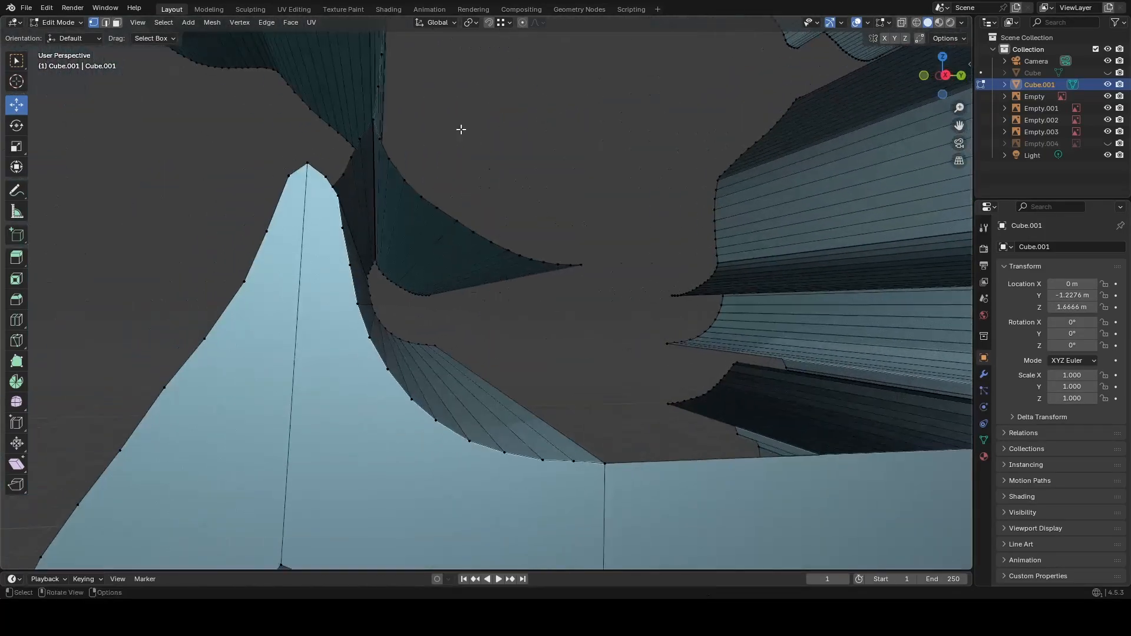
ctrl+click(582, 266)
ctrl+click(607, 464)
ctrl+click(334, 184)
ctrl+click(339, 206)
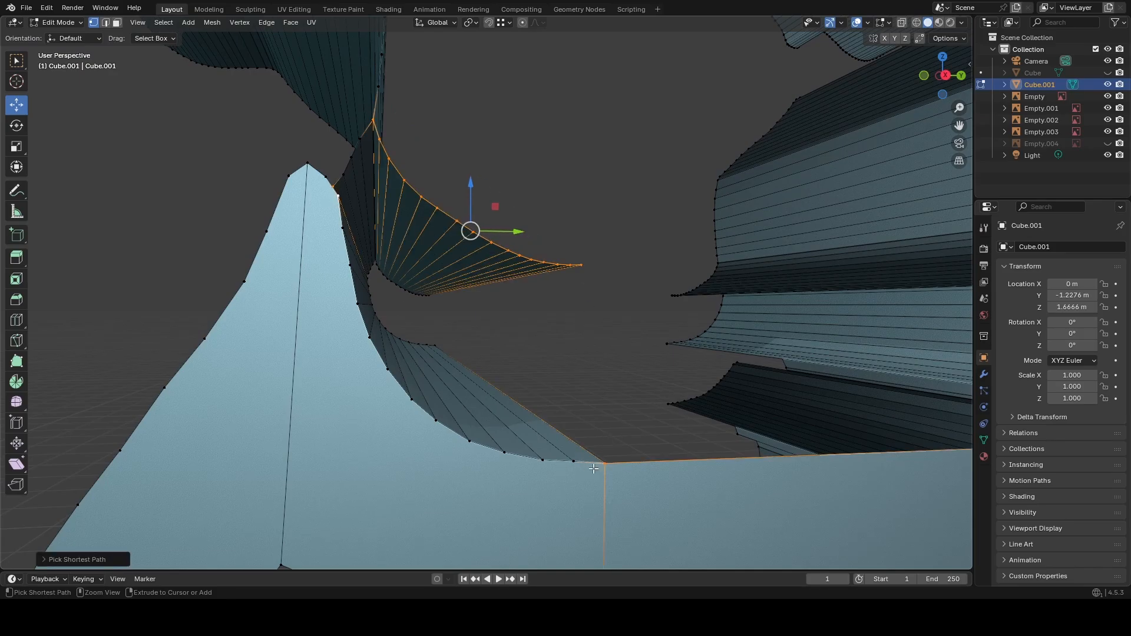
ctrl+click(577, 459)
ctrl+click(360, 140)
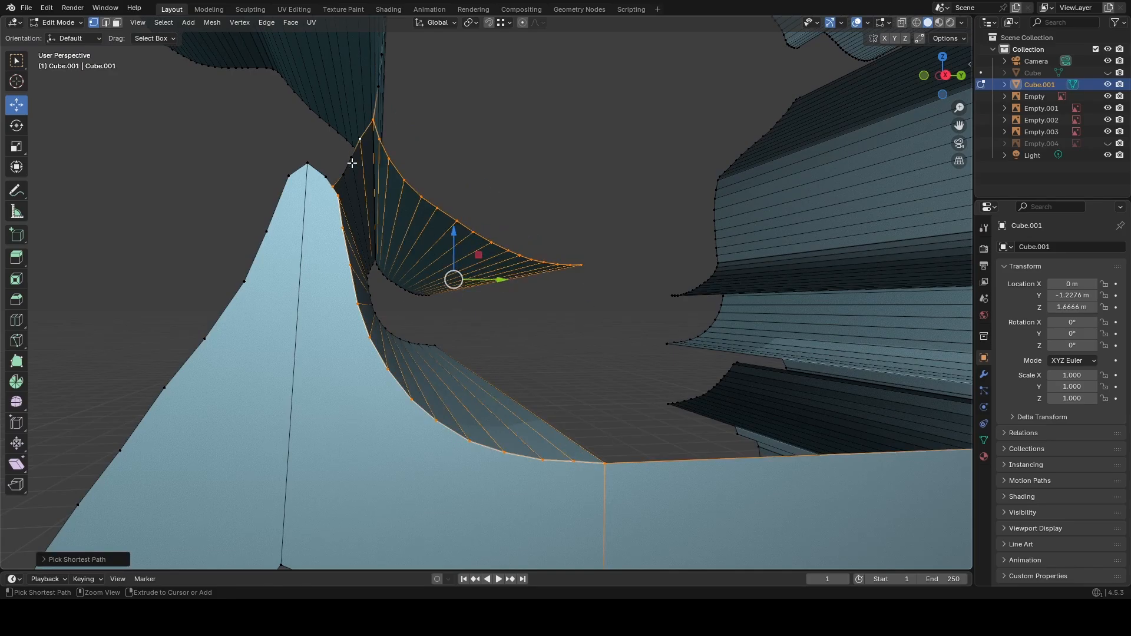
ctrl+click(343, 174)
key(f)
click(707, 329)
Select the matching ledge and curve vertices down to the central panel's upper corner on the +Y side and fill them with a face.
key(shift+grave)
key(d)
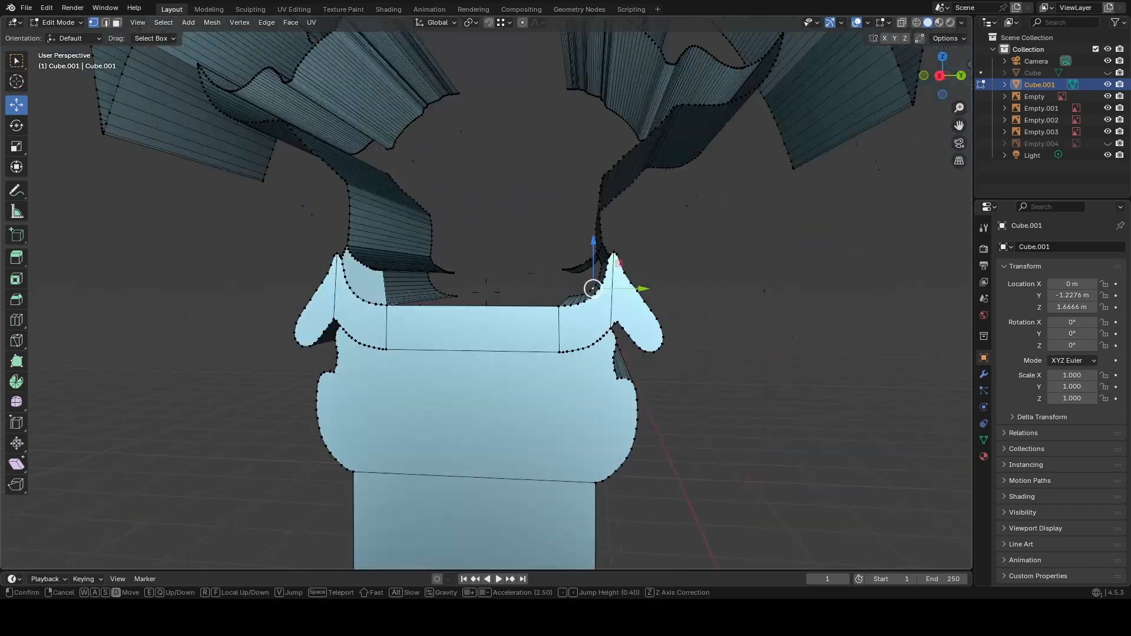
key(w)
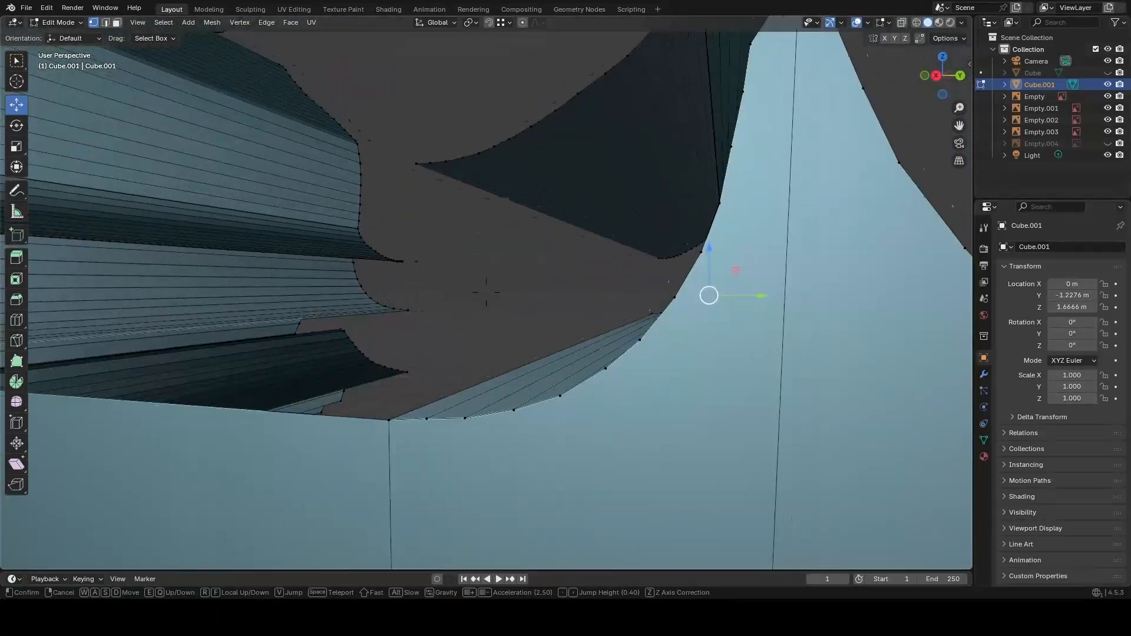
key(s)
key(w)
click(711, 327)
click(430, 256)
ctrl+click(564, 166)
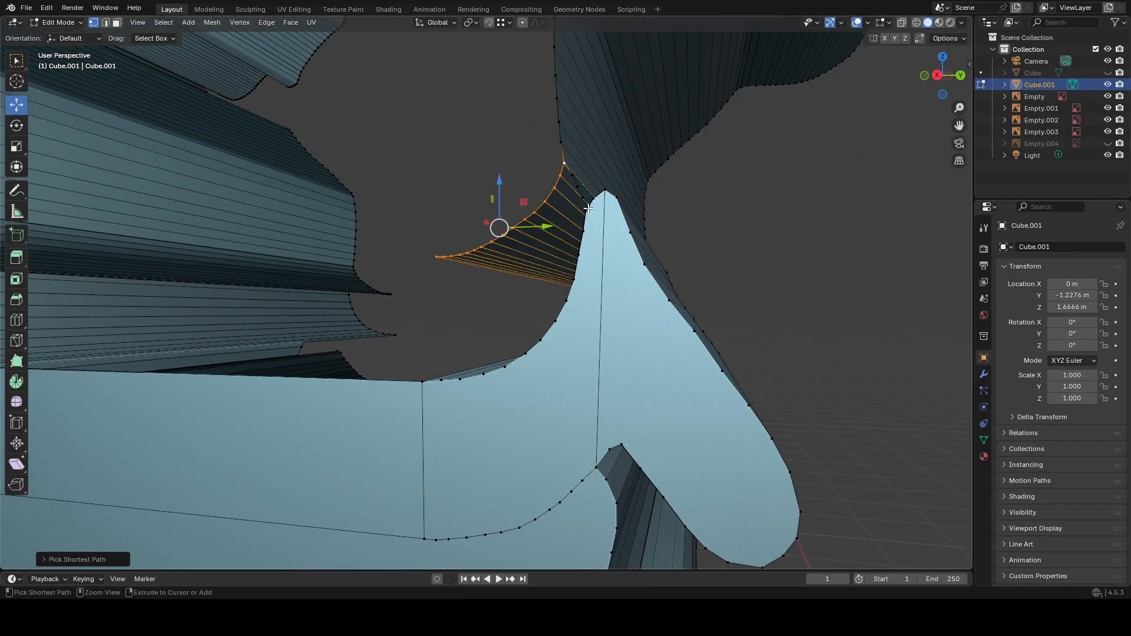
ctrl+click(589, 208)
key(shift+grave)
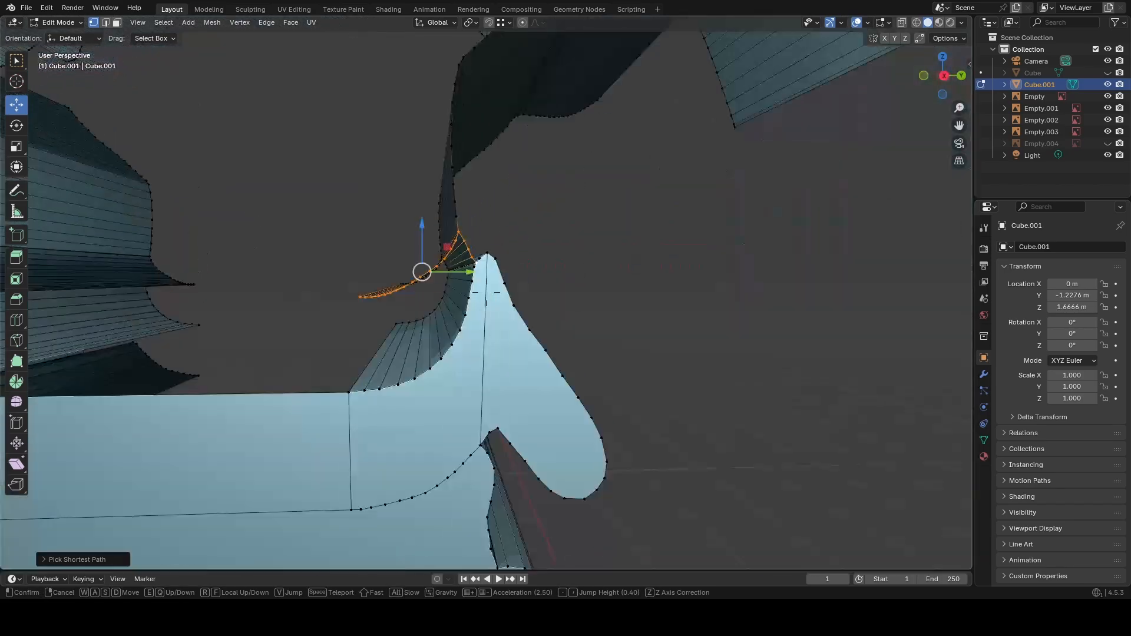
key(w)
click(553, 285)
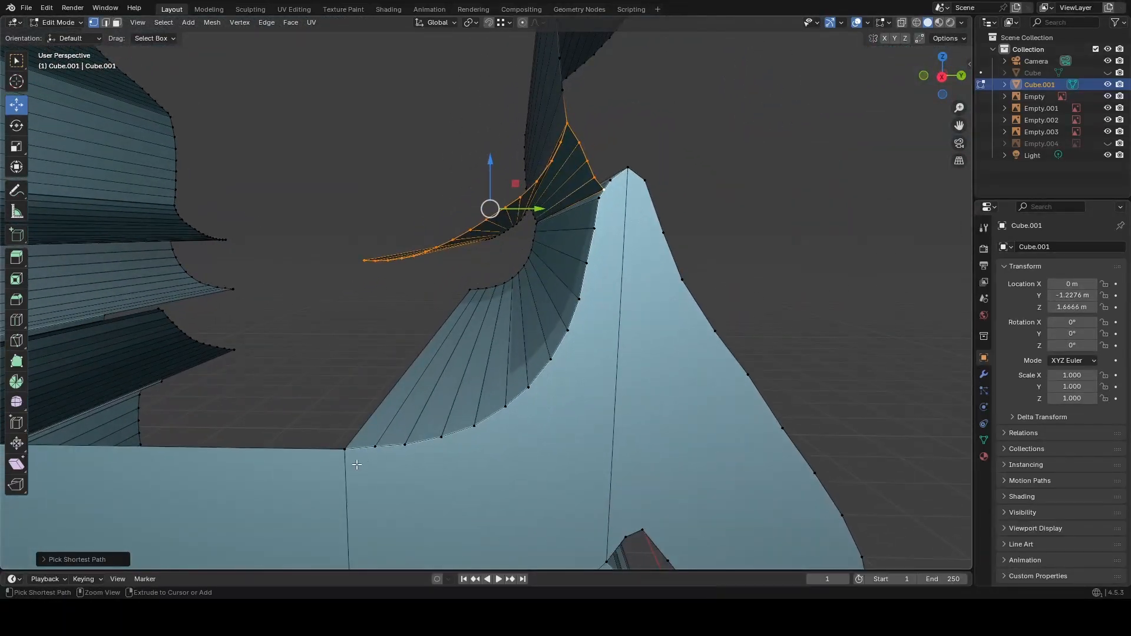
ctrl+click(342, 449)
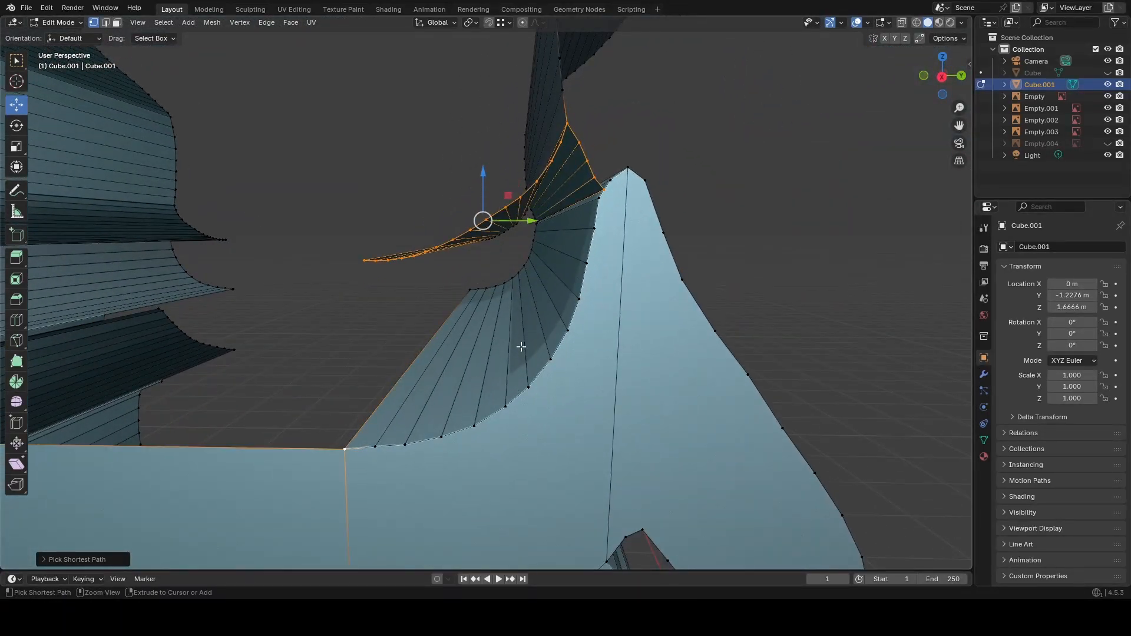
ctrl+click(591, 201)
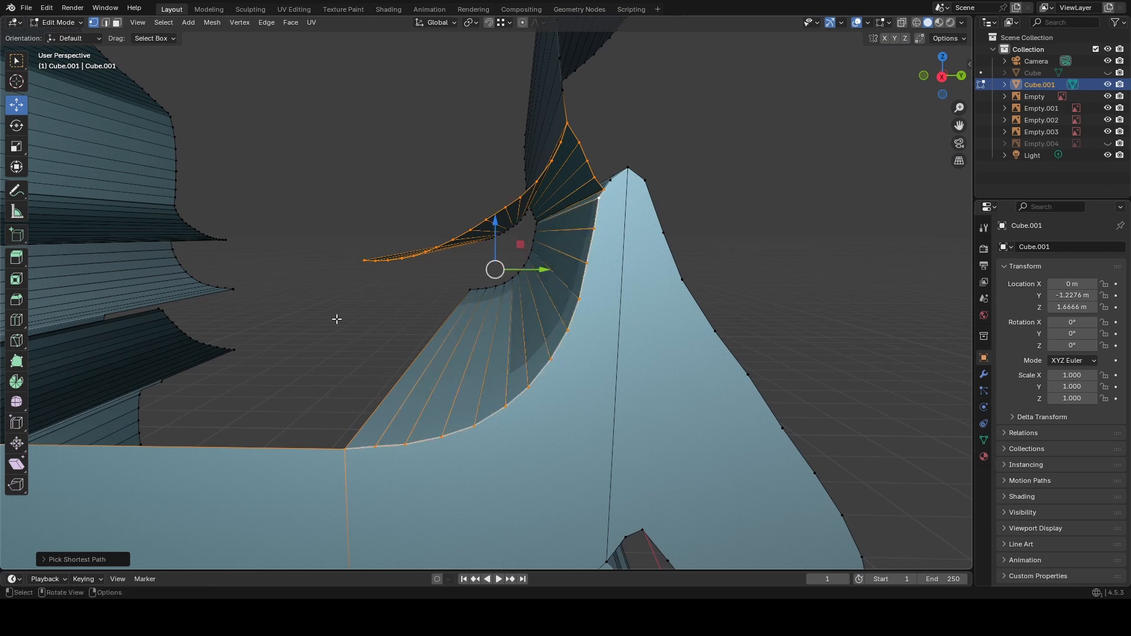
key(f)
click(290, 284)
Select the inner upper corners of the two new ledge sections and bridge the gap between them with a face.
key(shift+grave)
key(s)
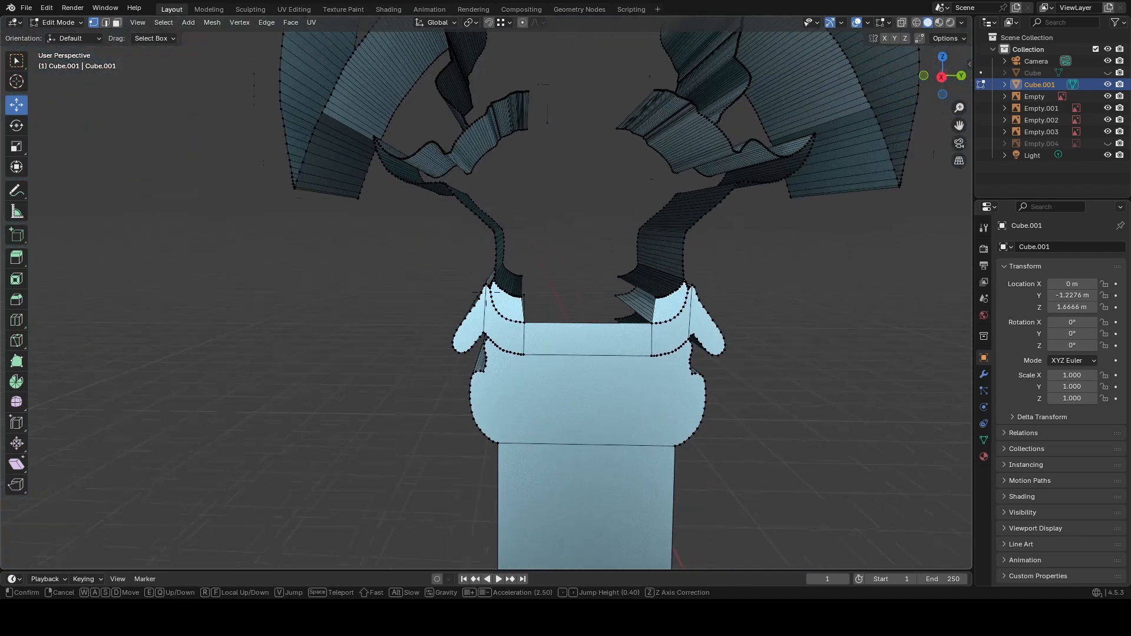
key(d)
key(w)
key(s)
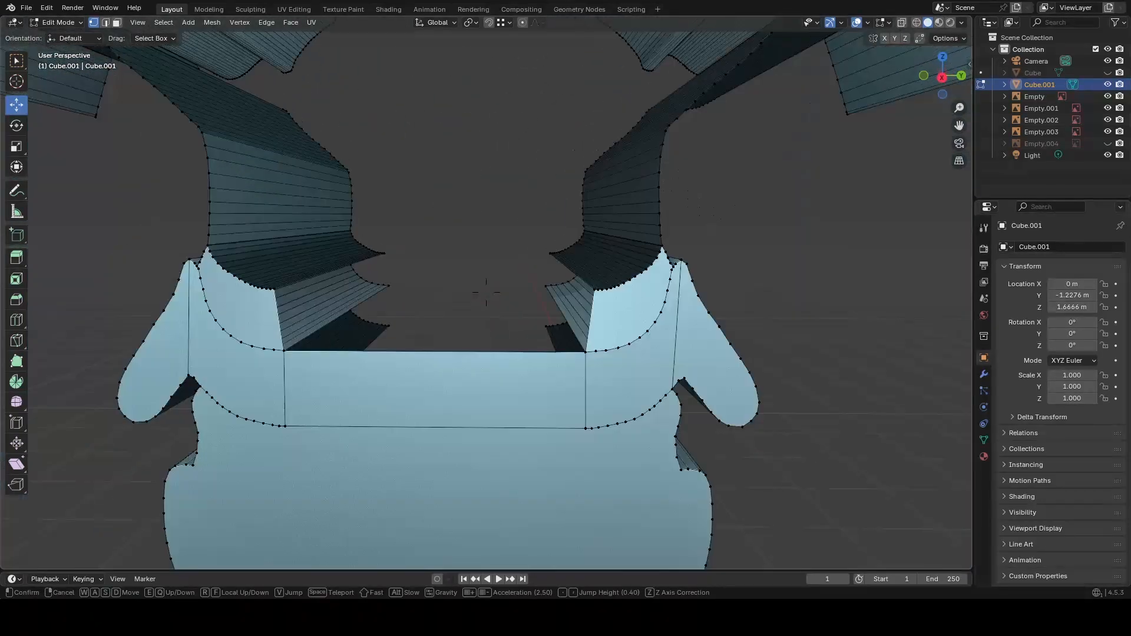
key(w)
click(290, 273)
click(222, 289)
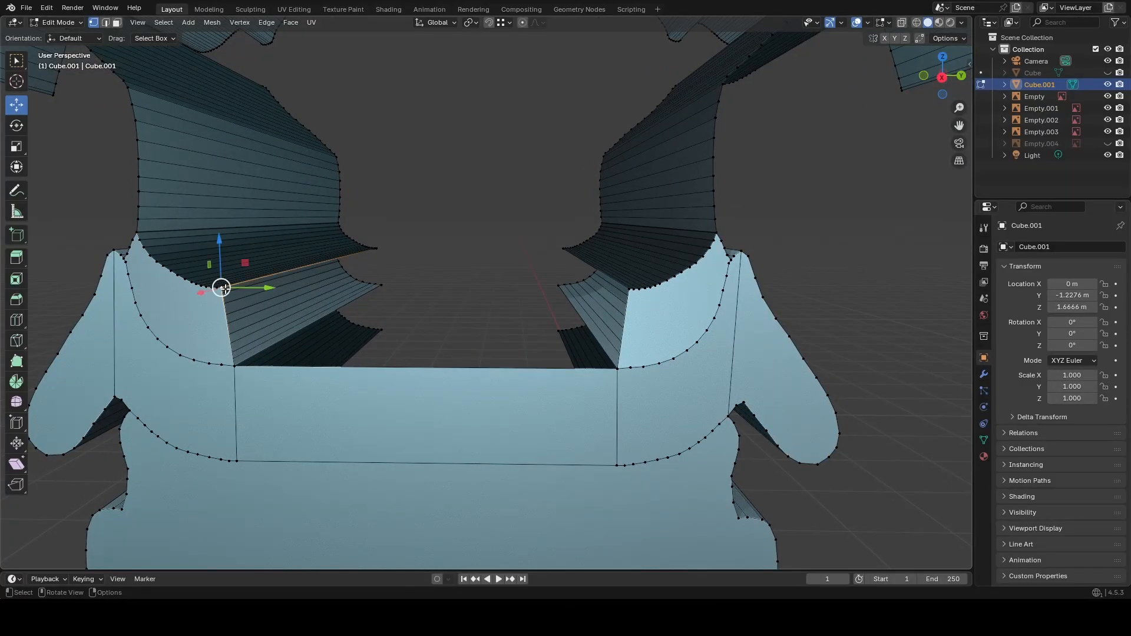
ctrl+click(628, 289)
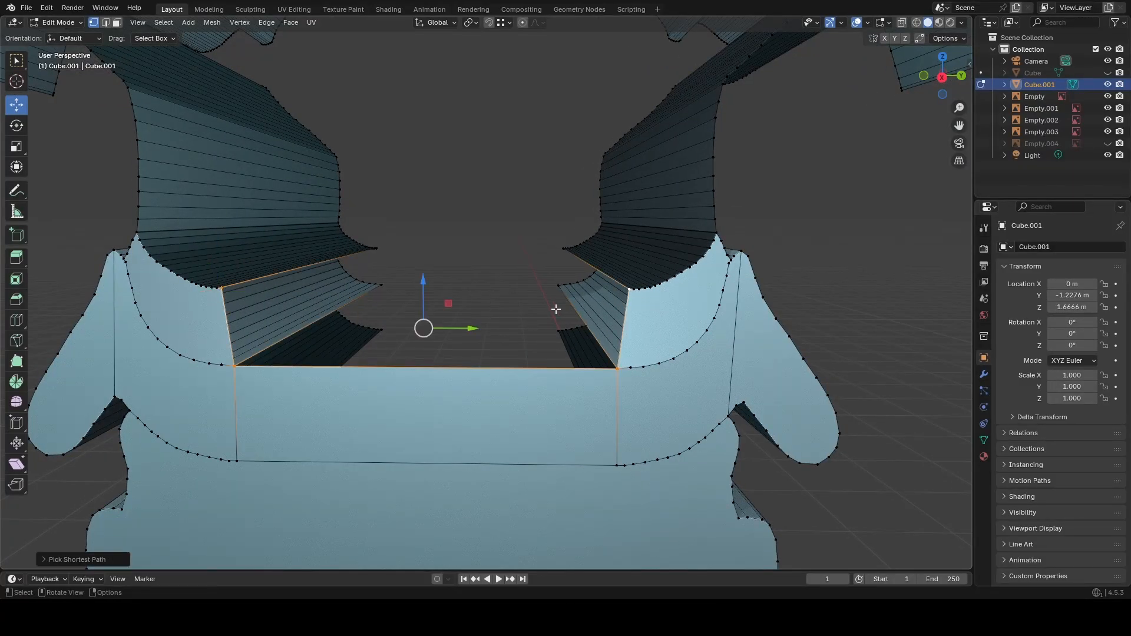
key(f)
click(510, 239)
Unhide the reference image Empty.004 behind the spear.
scroll(515, 248, down, 5)
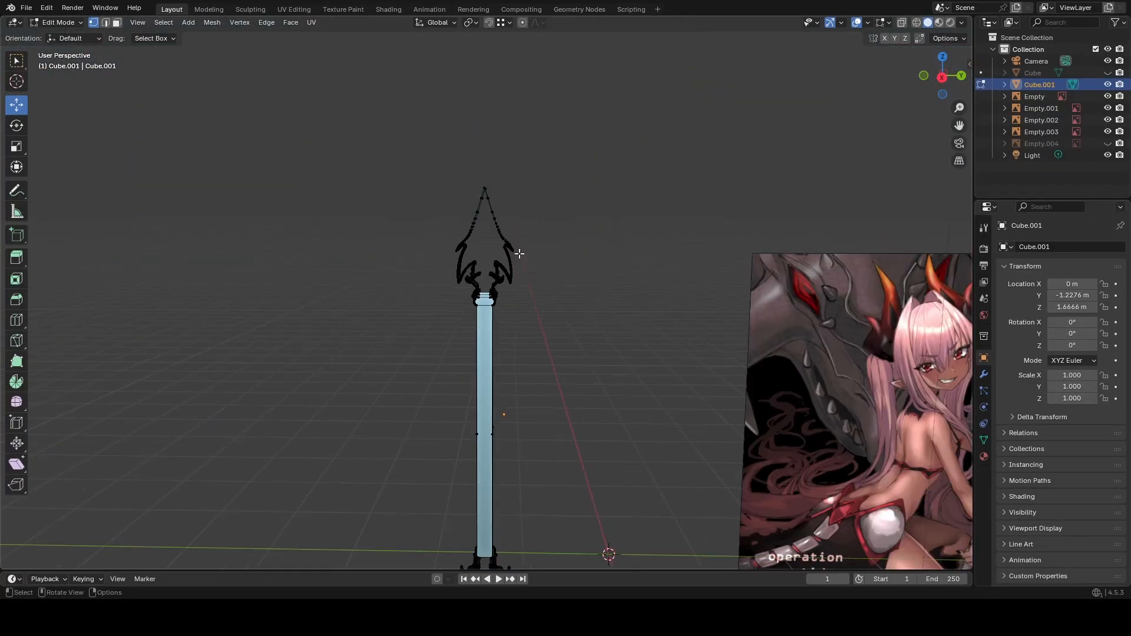
scroll(519, 255, up, 1)
click(1108, 143)
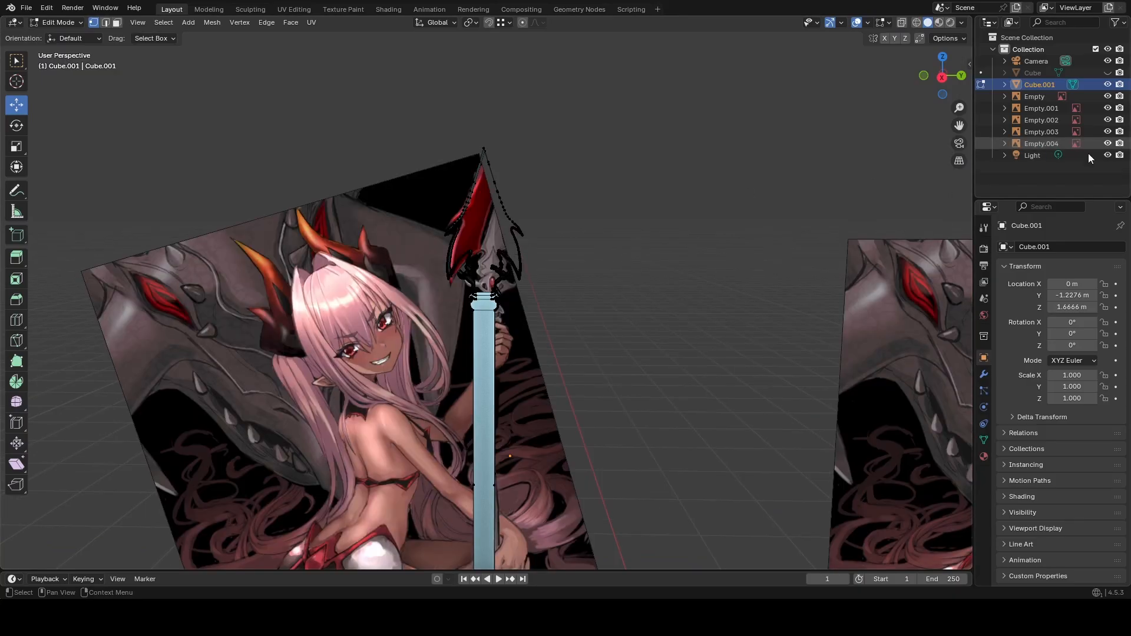
mouse_move(620, 327)
middle_down()
mouse_move(627, 314)
mouse_move(622, 323)
middle_up()
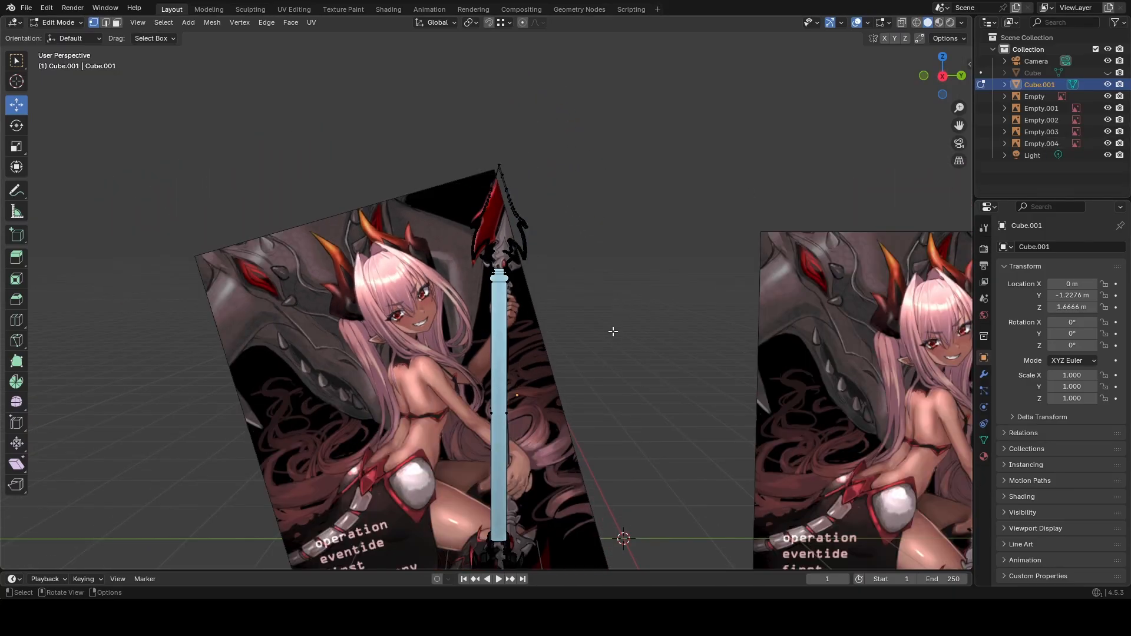
Examine the filled collar and the open spearhead strips against the reference image.
scroll(613, 332, up, 5)
scroll(614, 332, up, 1)
scroll(613, 332, down, 3)
scroll(613, 332, up, 2)
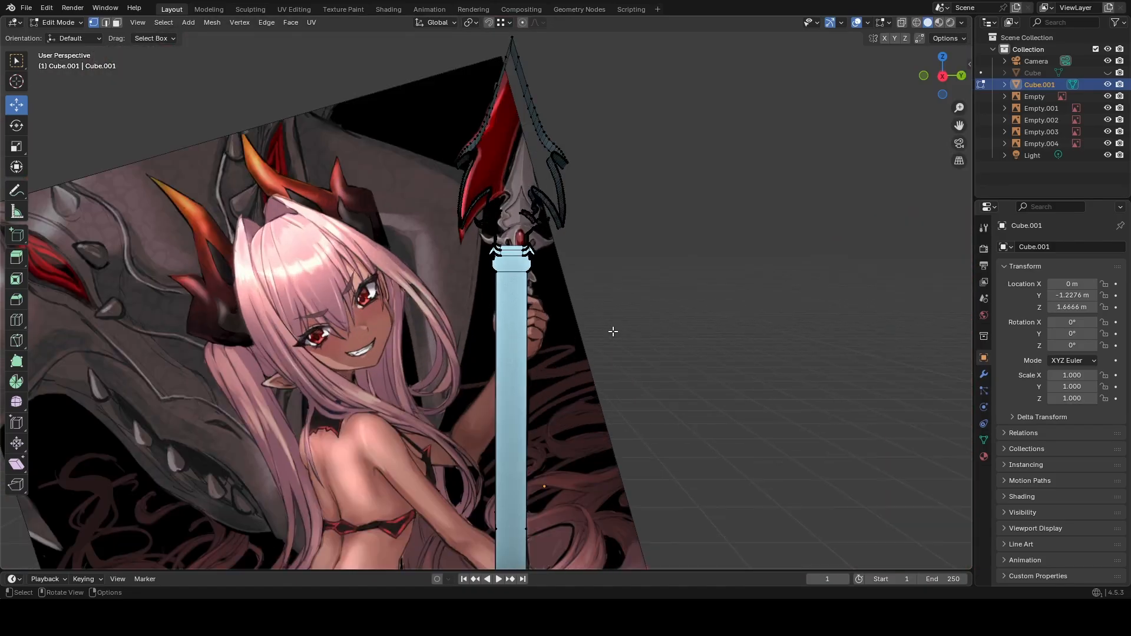
mouse_move(613, 332)
middle_down()
mouse_move(608, 272)
mouse_move(628, 273)
mouse_move(614, 353)
mouse_move(614, 338)
middle_up()
scroll(627, 273, up, 3)
scroll(617, 316, down, 5)
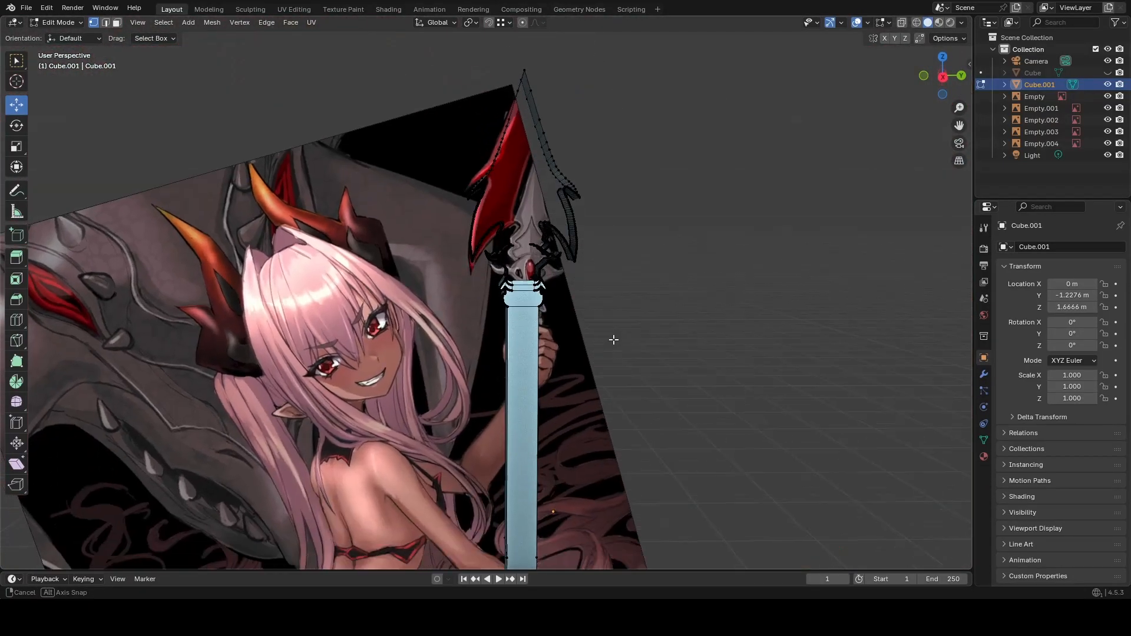
scroll(614, 340, up, 5)
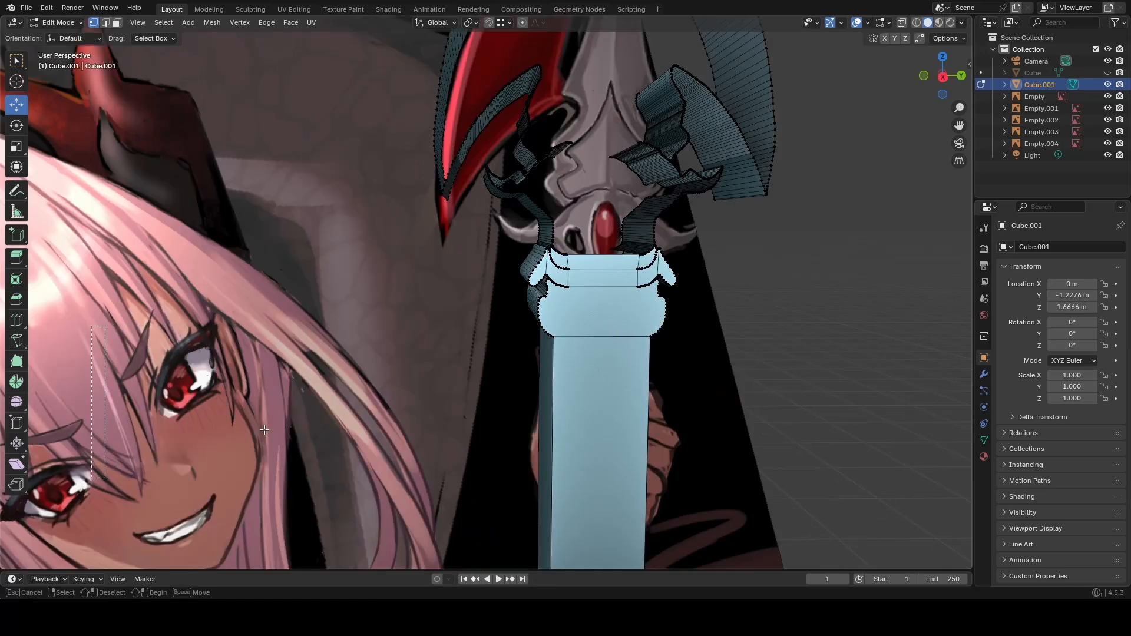
scroll(599, 333, up, 5)
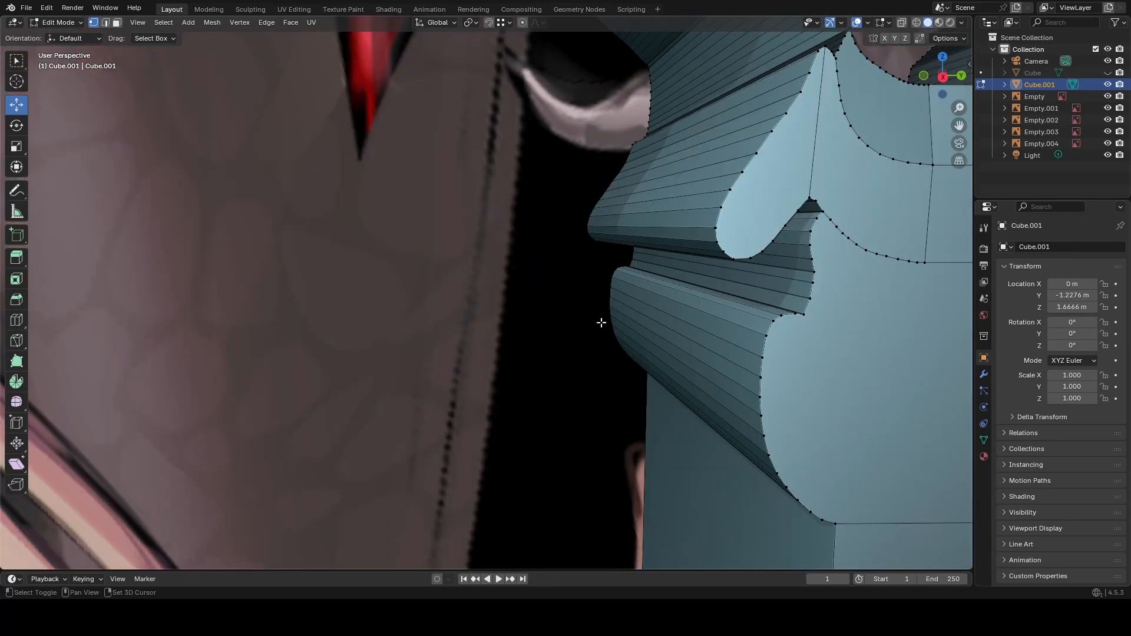
Select the uppermost vertex of one strip at the spearhead's tip and move it along Y away from the opposite strip's tip.
key(shift+grave)
key(s)
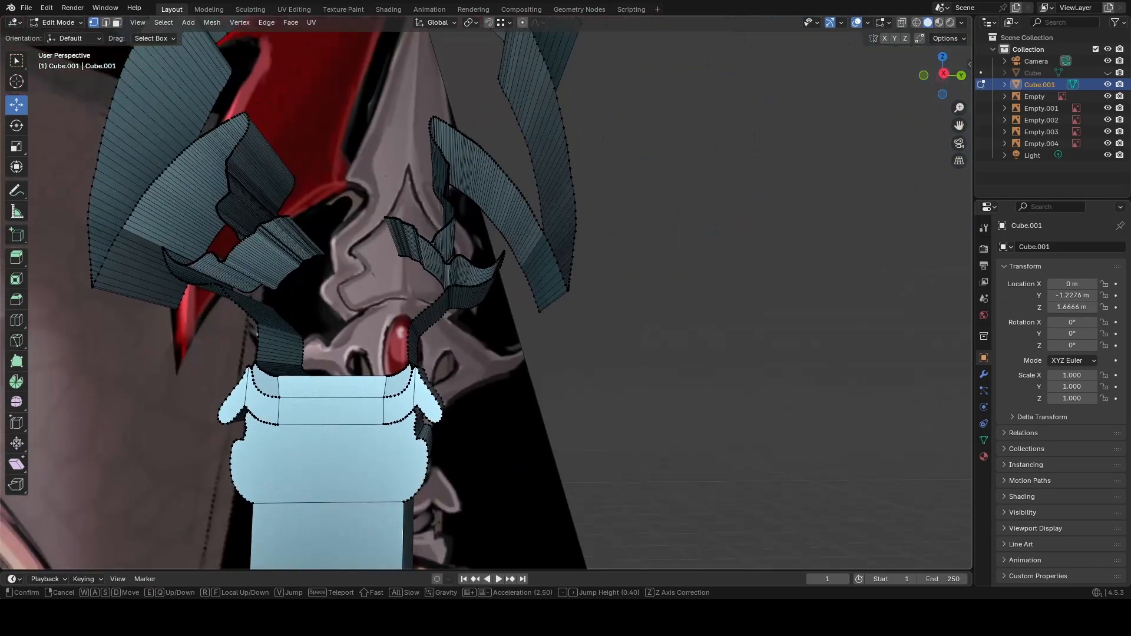
key(w)
key(s)
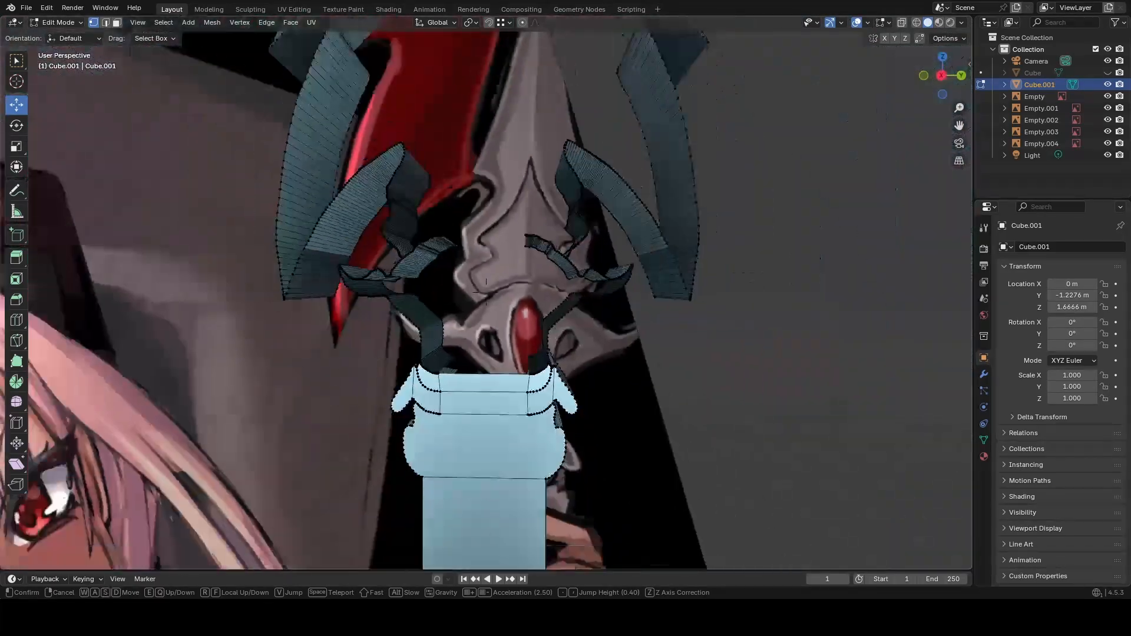
key(w)
key(s)
key(w)
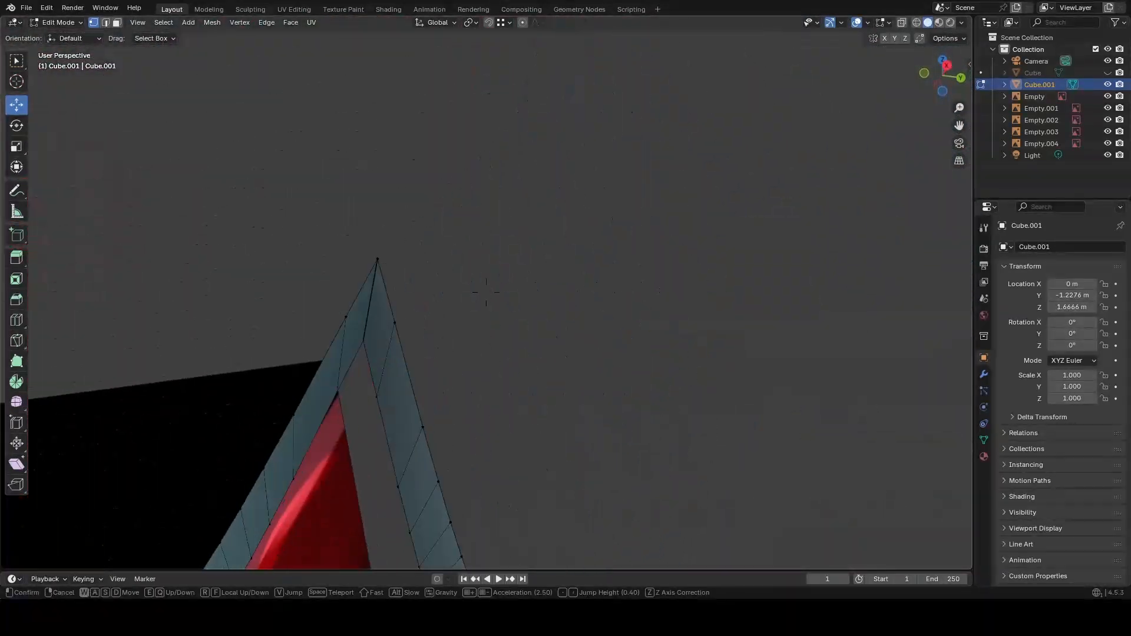
click(578, 301)
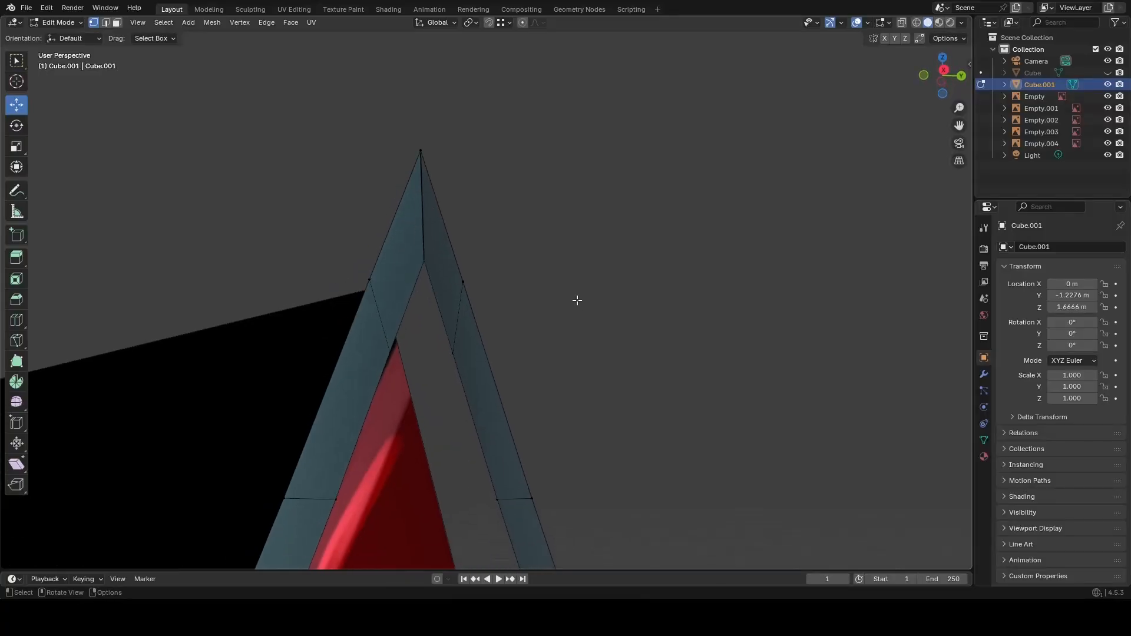
click(420, 151)
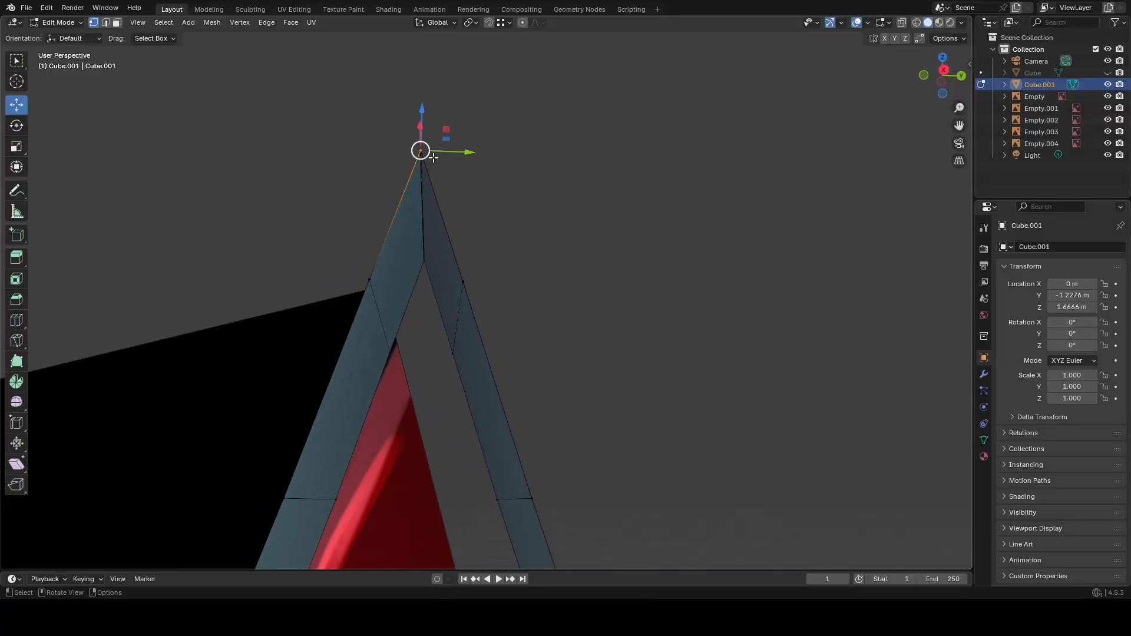
shift+click(423, 159)
click(420, 151)
drag(453, 152, 383, 157)
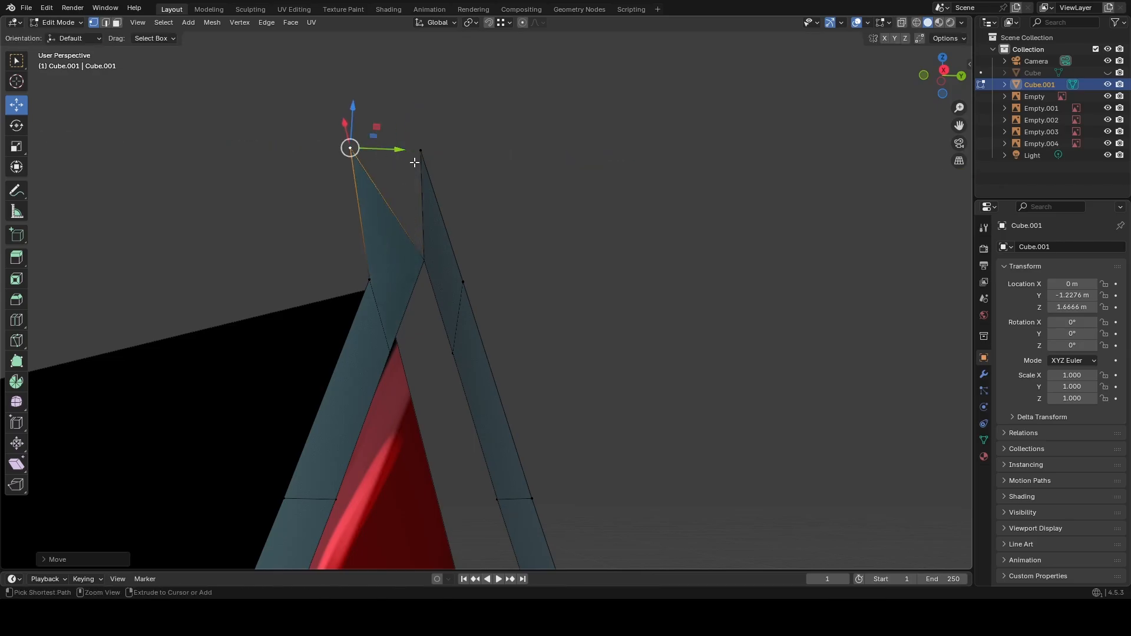
Undo the tip vertex's last move and select the coincident vertices at the spearhead's tip through the mesh.
key(ctrl+z)
key(alt+z)
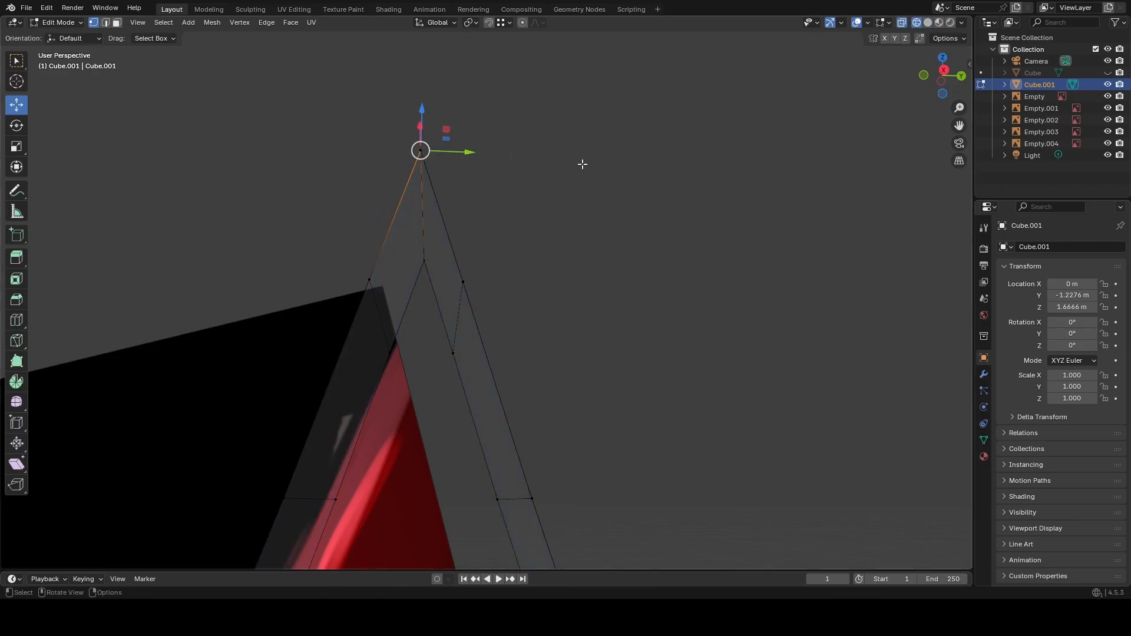
drag(452, 175, 411, 143)
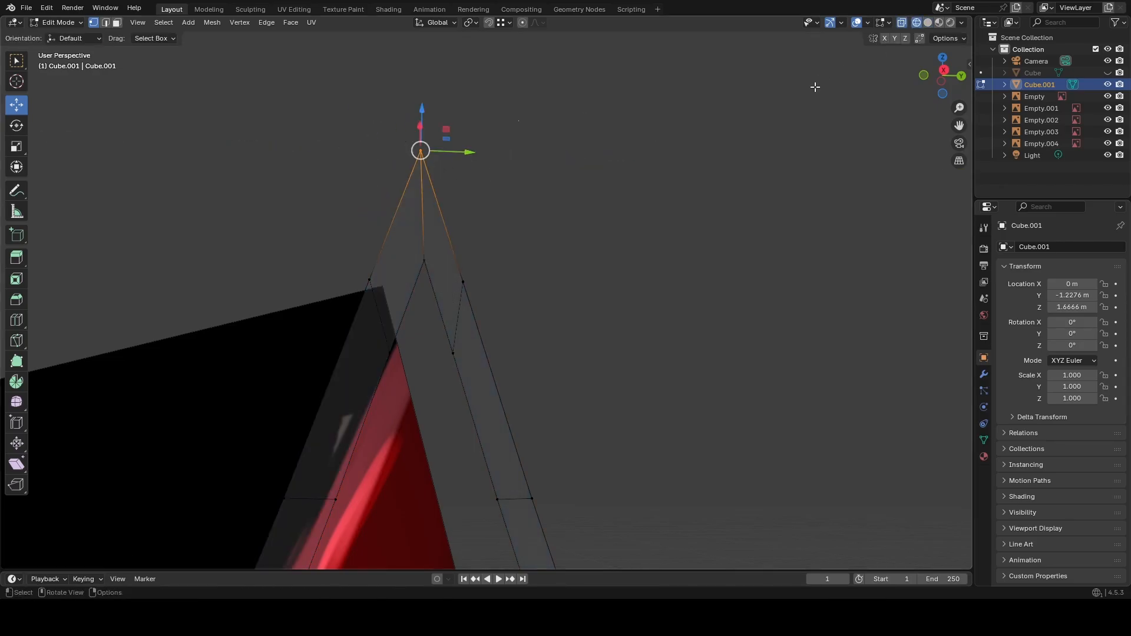
click(924, 26)
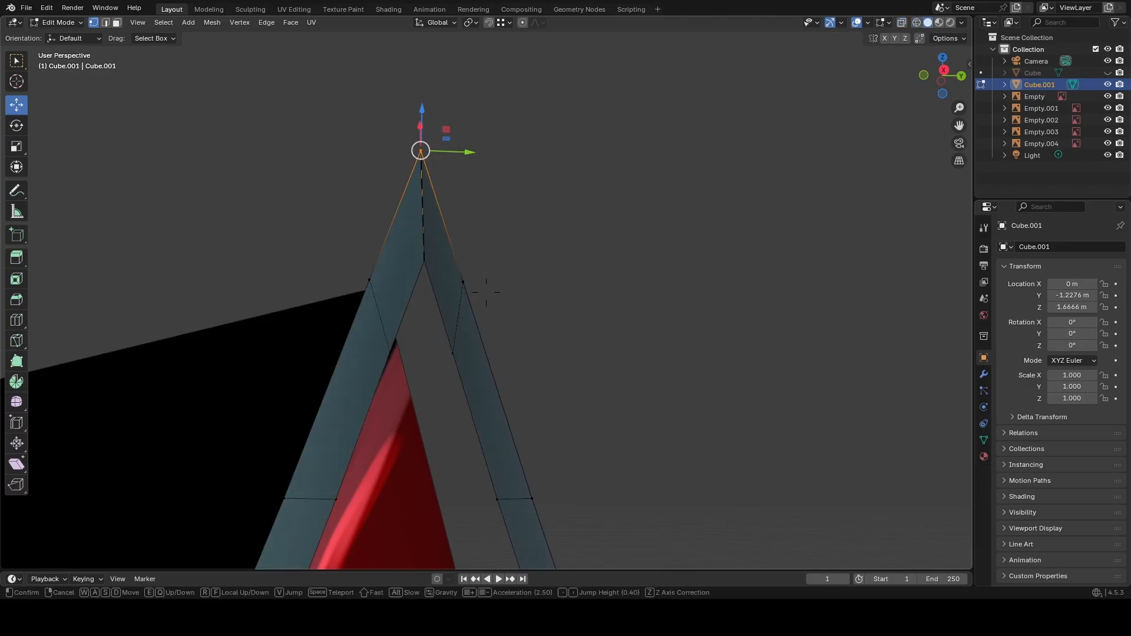
Show the spearhead in wireframe and hide the reference image Empty.004.
key(shift+grave)
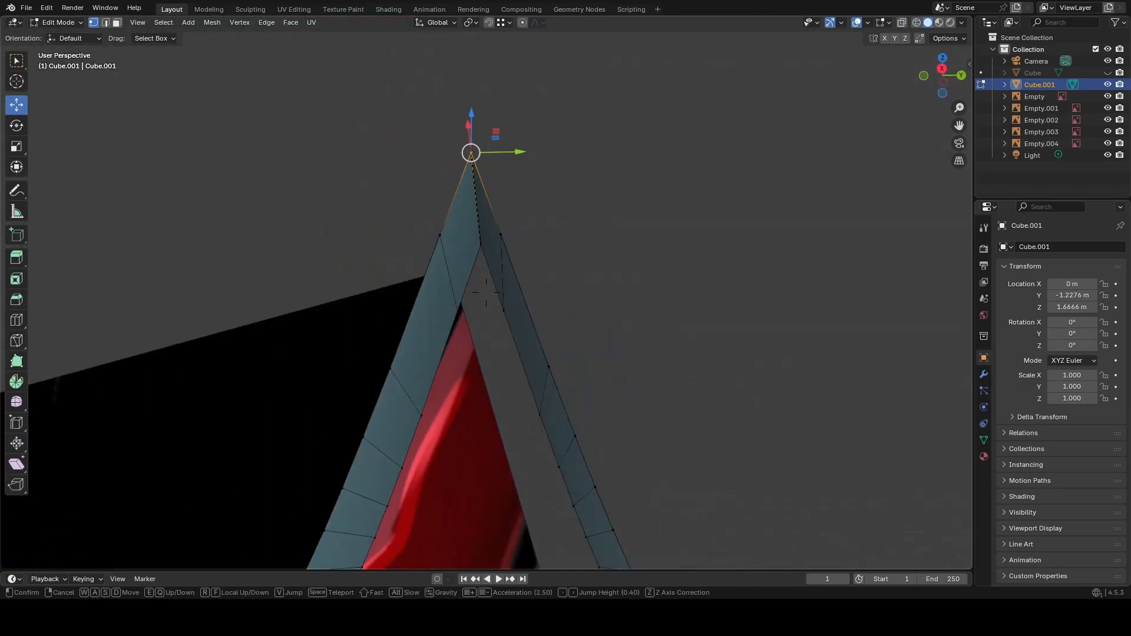
key(q)
key(e)
key(s)
click(685, 310)
key(ctrl)
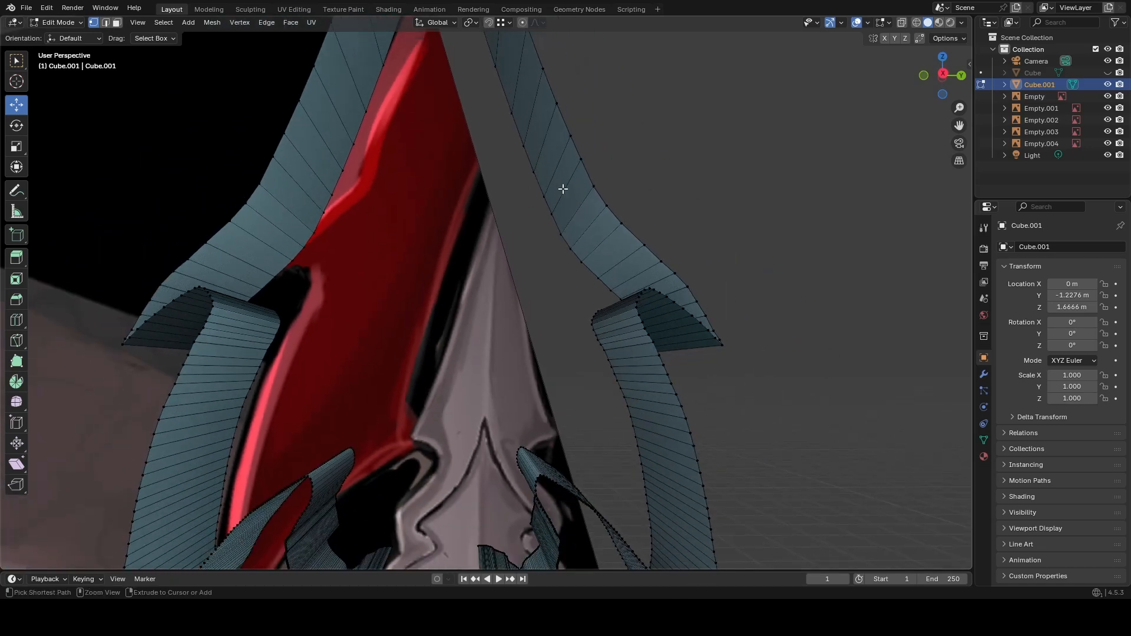
middle_drag(660, 187, 655, 191)
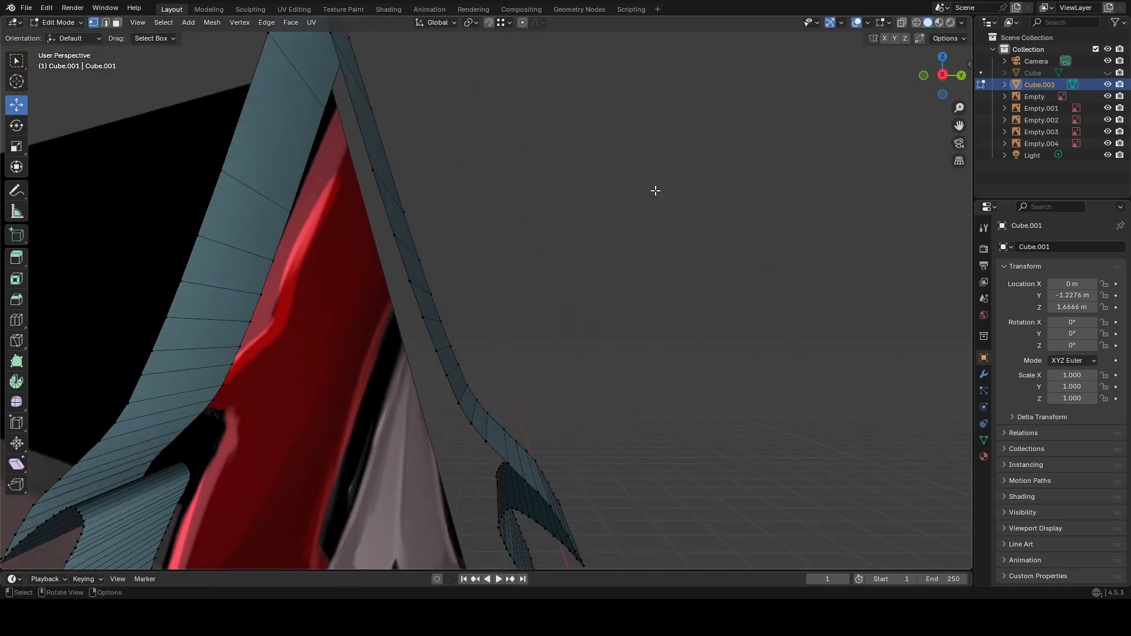
click(917, 22)
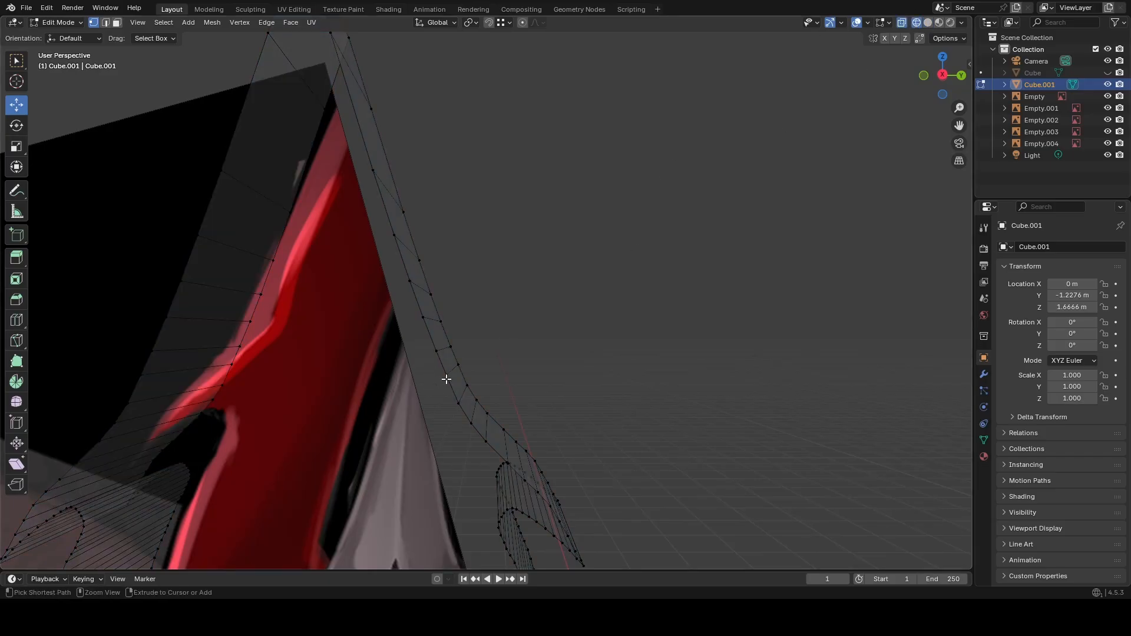
scroll(458, 316, down, 3)
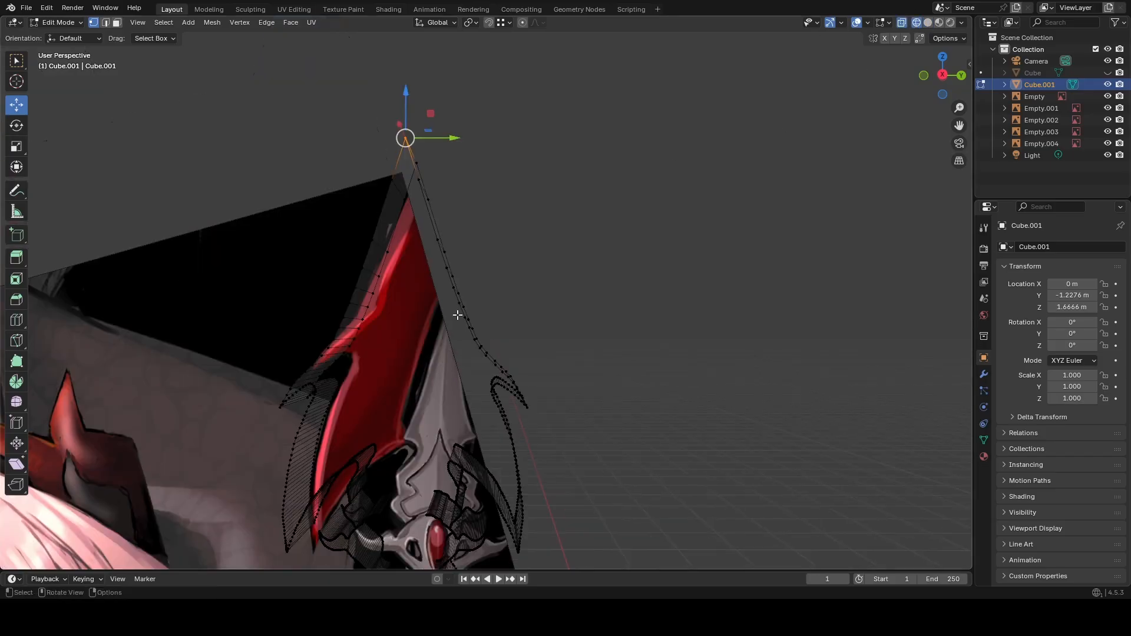
ctrl+click(459, 325)
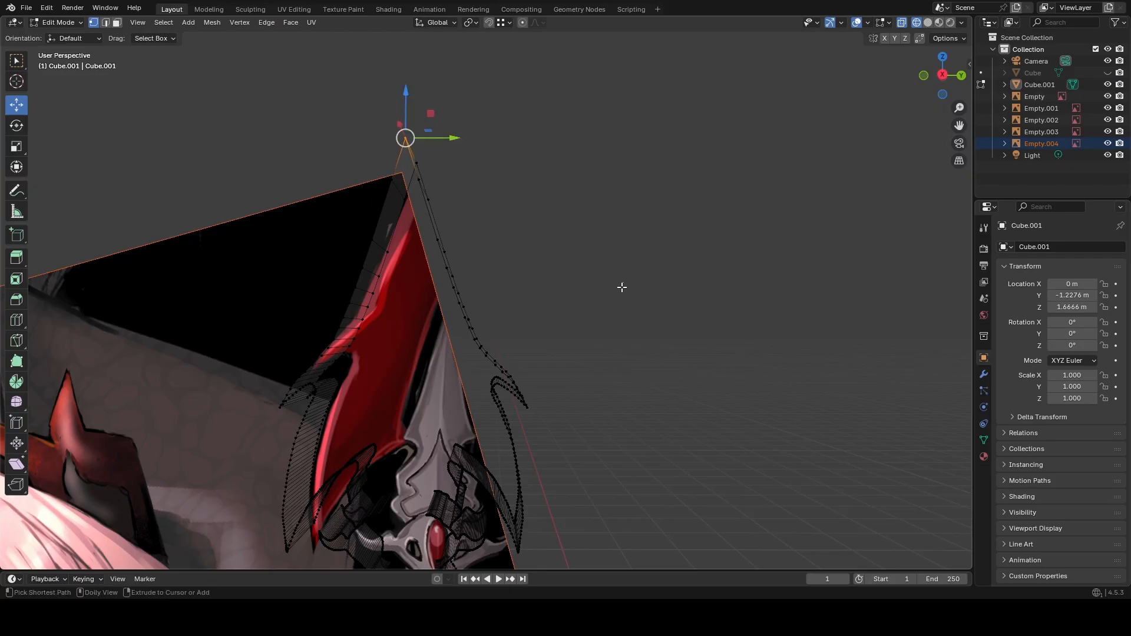
click(1107, 144)
Select the shortest vertex path along one rim of the spearhead, from the tip around its base to the opposite strip.
middle_drag(591, 281, 609, 290)
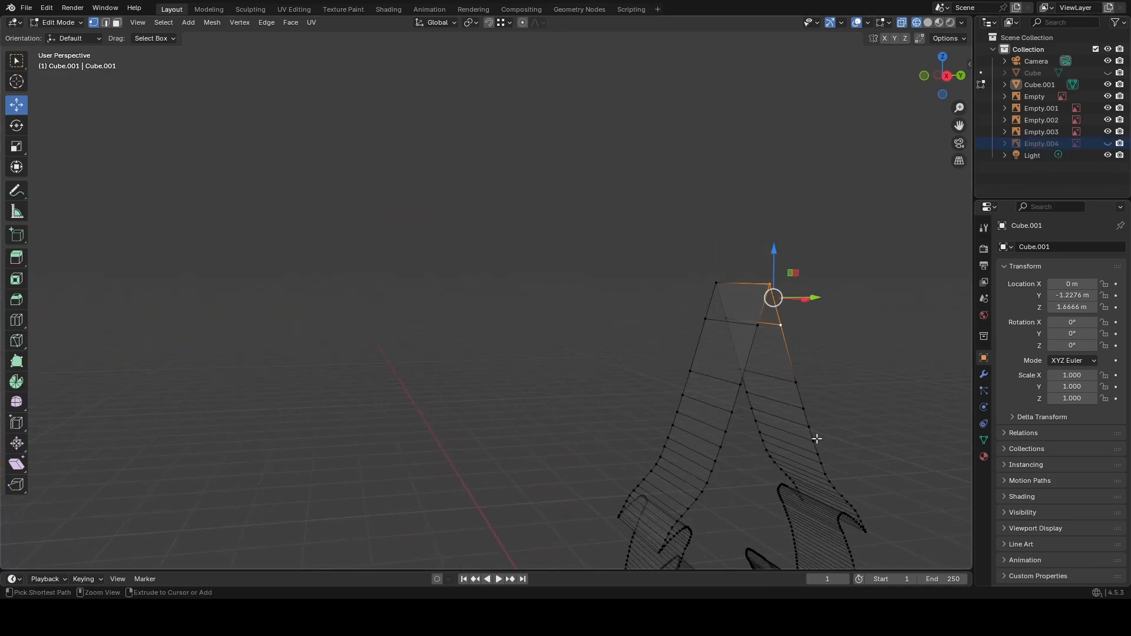
ctrl+click(822, 464)
scroll(821, 458, up, 2)
shift+middle_drag(821, 457, 710, 370)
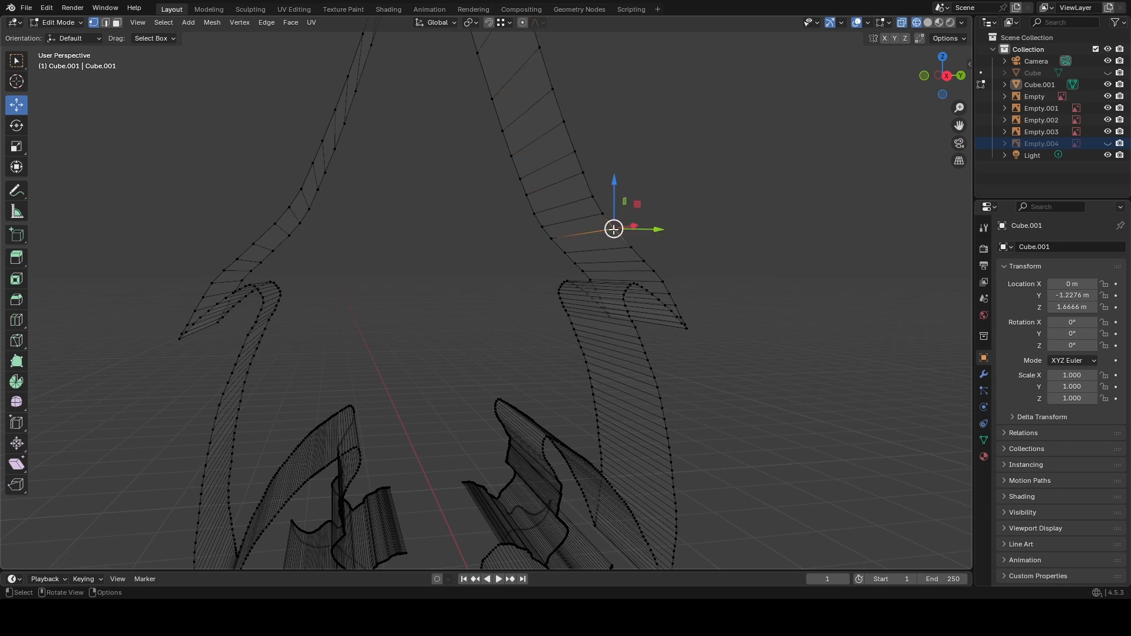
ctrl+click(613, 229)
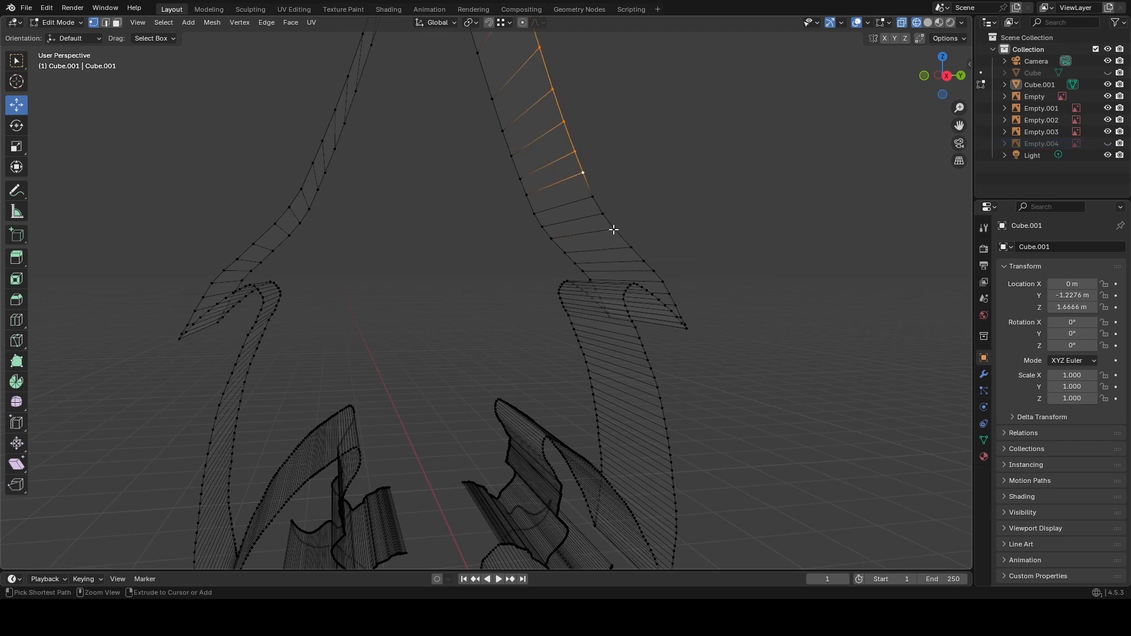
ctrl+click(278, 224)
key(ctrl+z)
ctrl+click(277, 224)
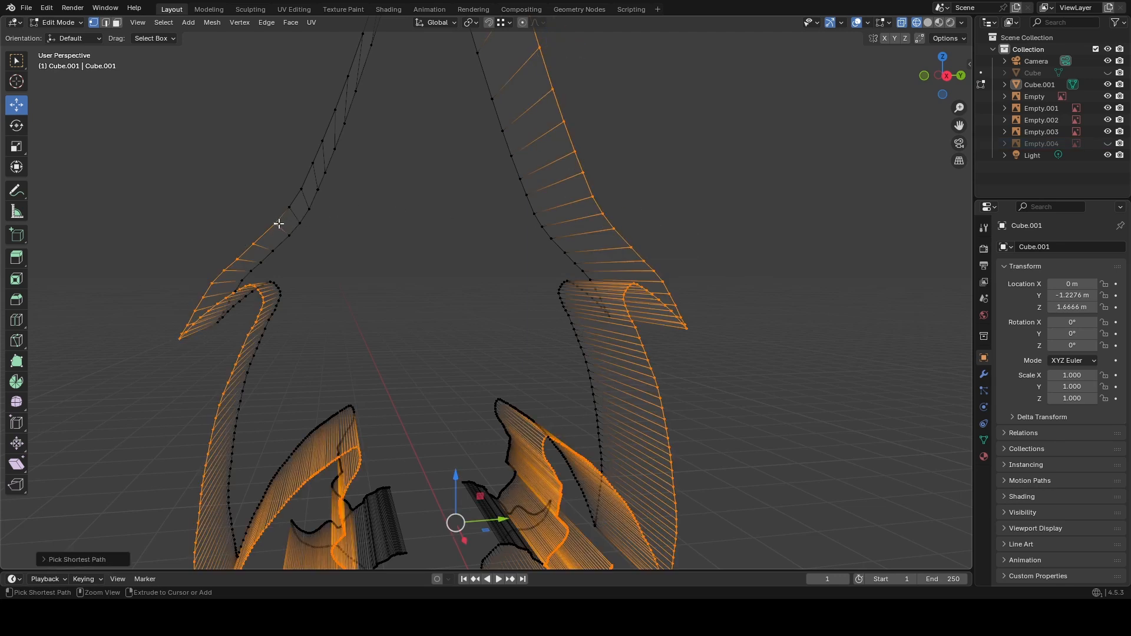
Try to fill the selected spearhead outline with one face in solid shading.
scroll(277, 223, down, 7)
click(928, 23)
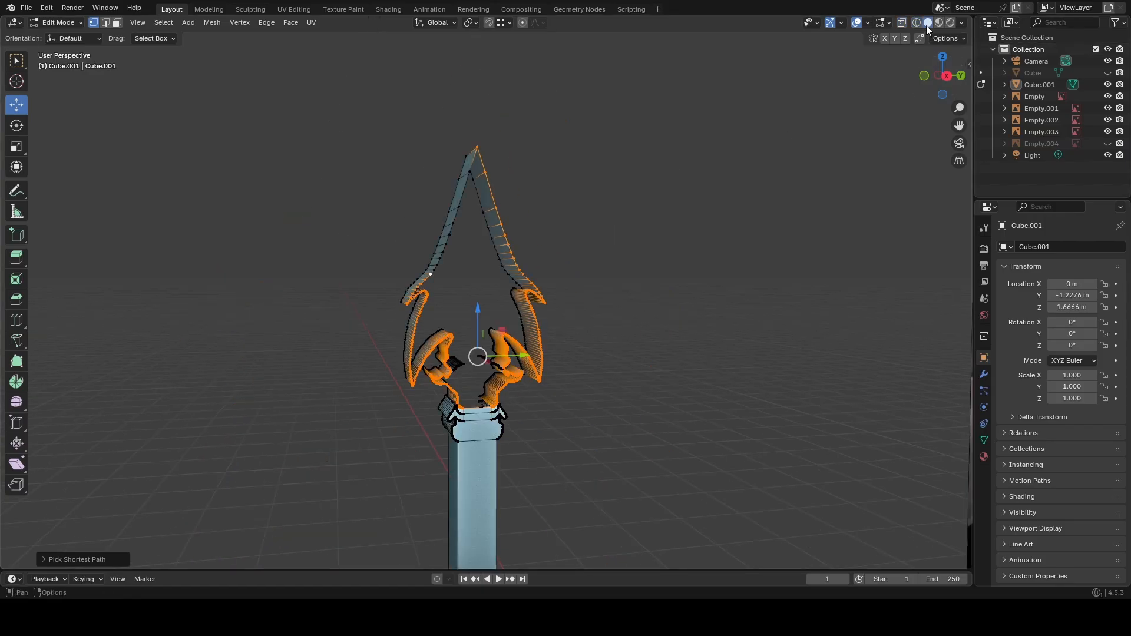
key(f)
scroll(736, 185, up, 3)
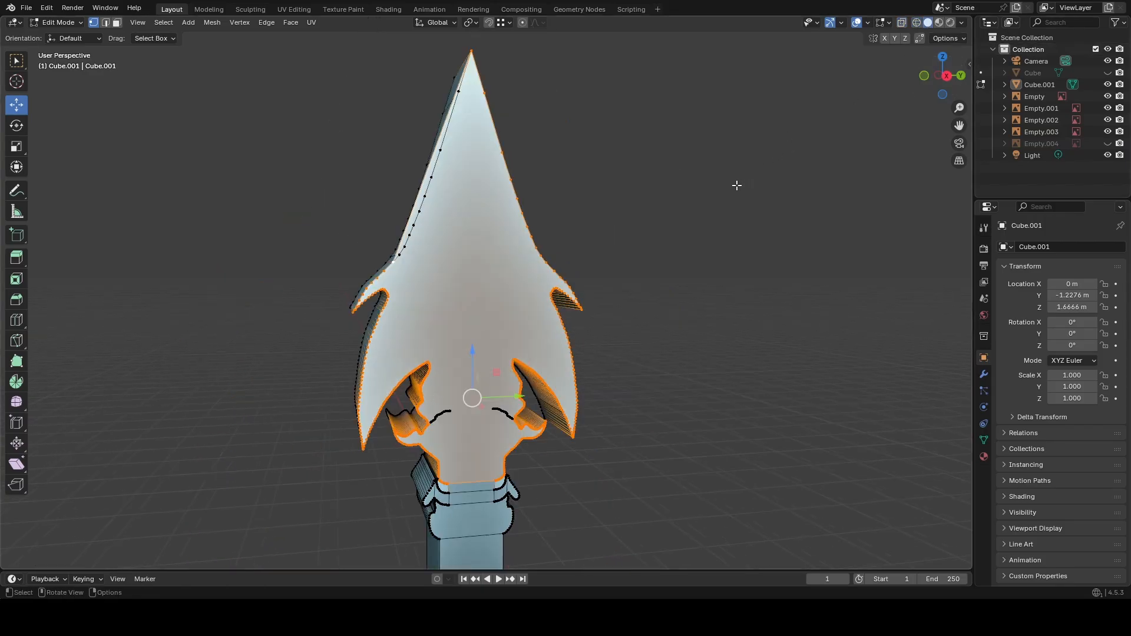
middle_drag(736, 186, 724, 187)
key(ctrl+z)
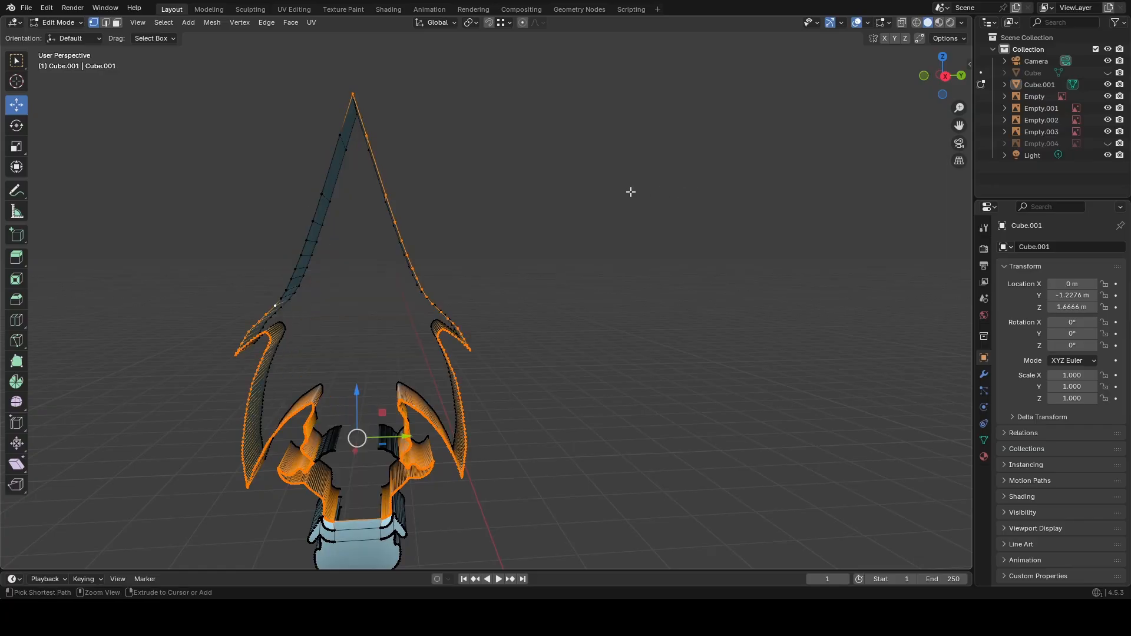
Fill the spearhead outline again and examine the face with the overlays hidden, undoing the fill after the check.
key(f)
middle_drag(504, 191, 525, 175)
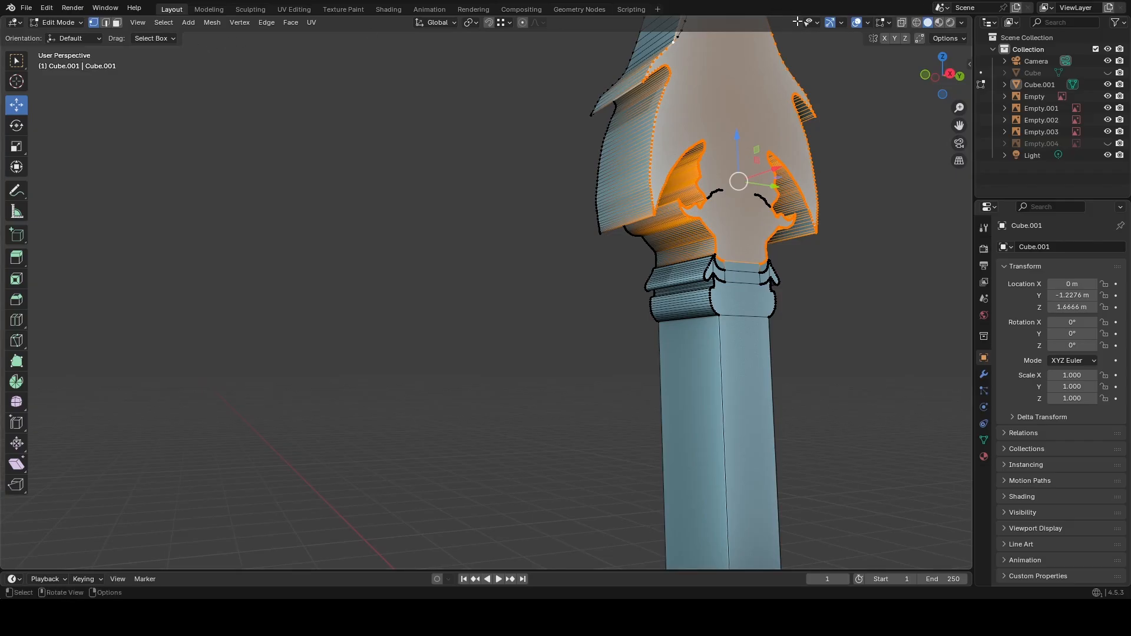
click(857, 22)
middle_drag(840, 124, 813, 207)
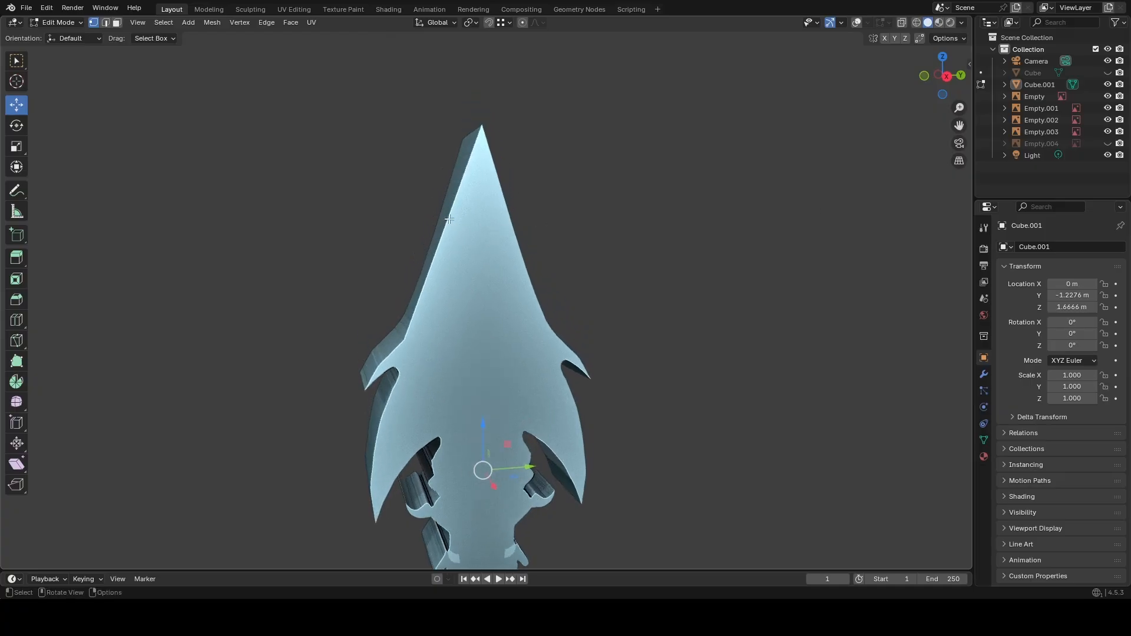
click(917, 22)
click(928, 22)
click(857, 22)
scroll(507, 166, up, 4)
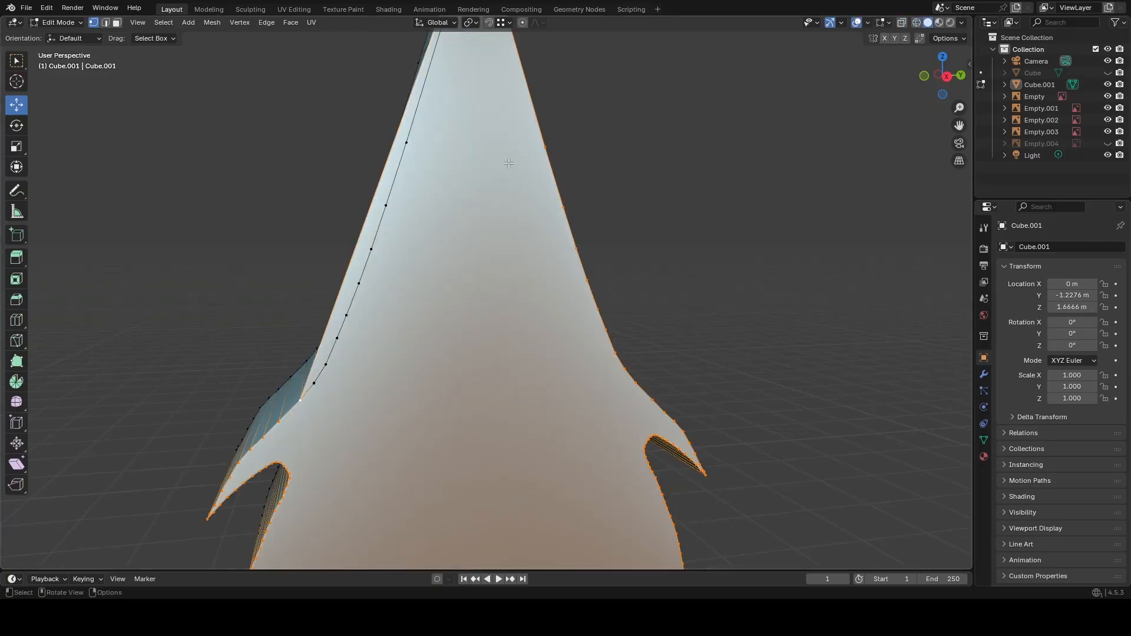
key(ctrl+z)
Inspect the selected edges at the spearhead's tip and make another trial fill of the outline.
key(shift+grave)
key(w)
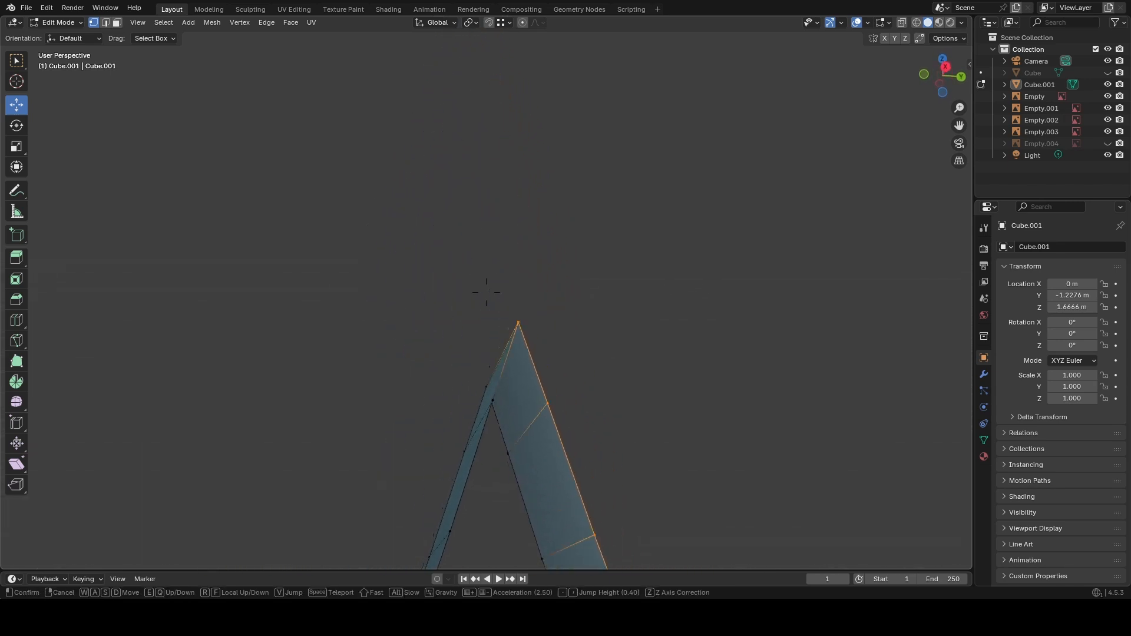
click(540, 95)
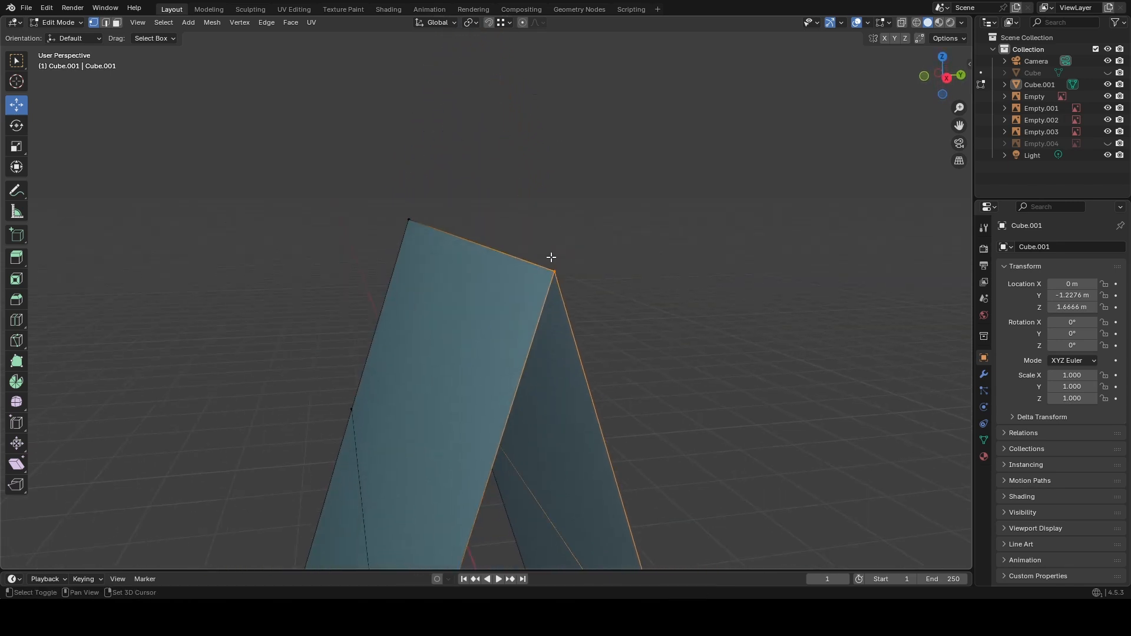
scroll(601, 262, down, 6)
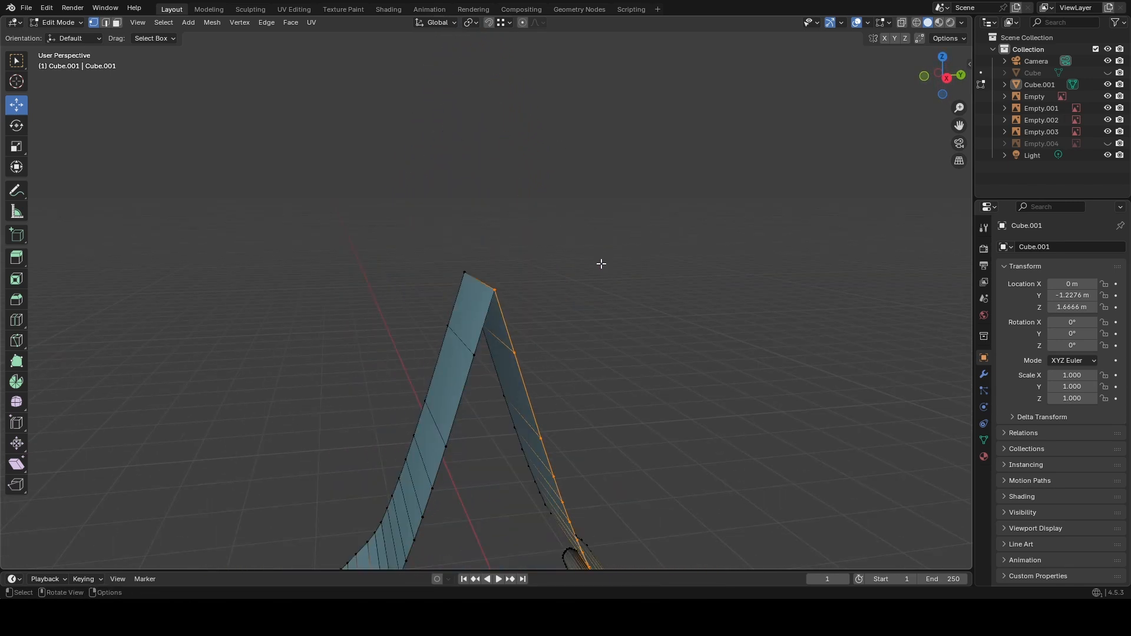
key(f)
key(ctrl+z)
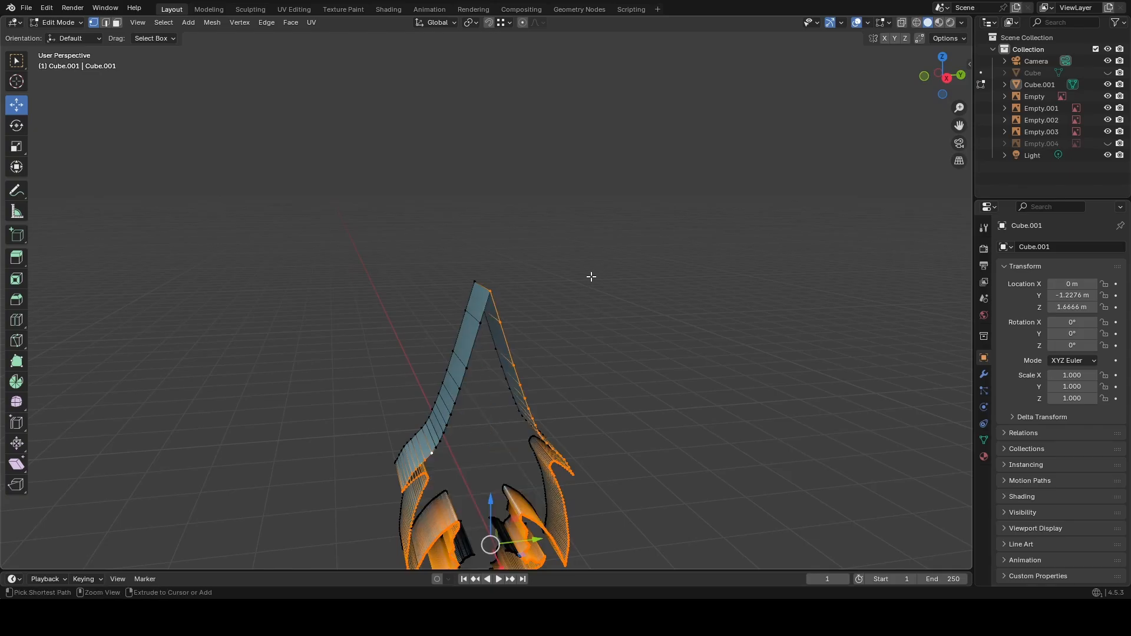
Toggle the tip's corner vertex in the selection and test the outline fill with and without it.
scroll(592, 275, up, 4)
scroll(572, 274, up, 6)
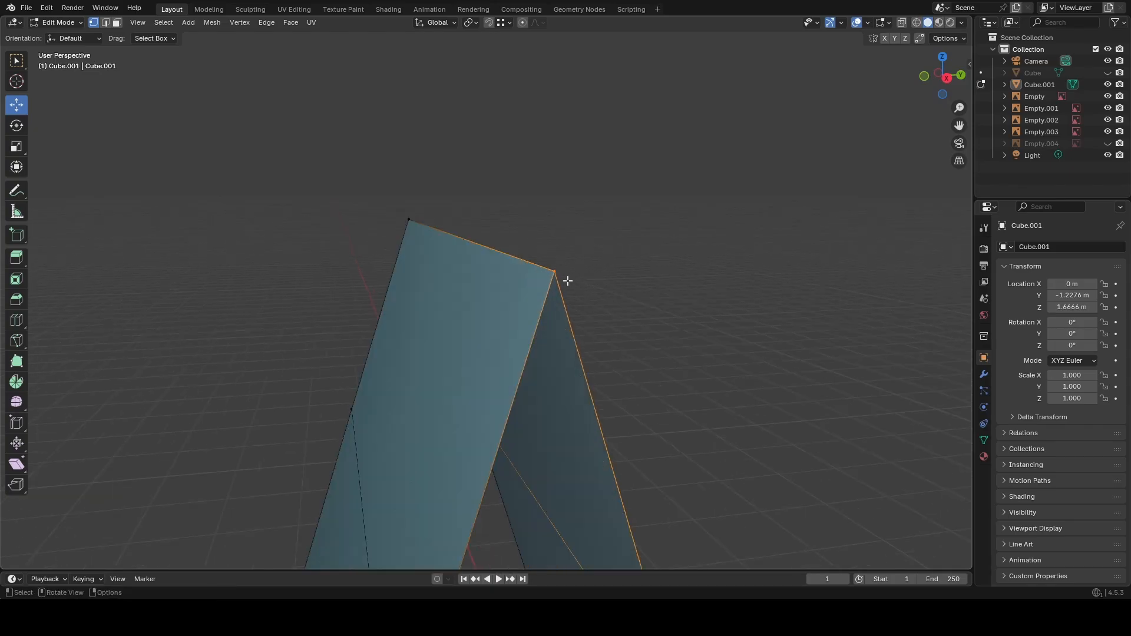
ctrl+click(554, 273)
shift+click(544, 282)
key(f)
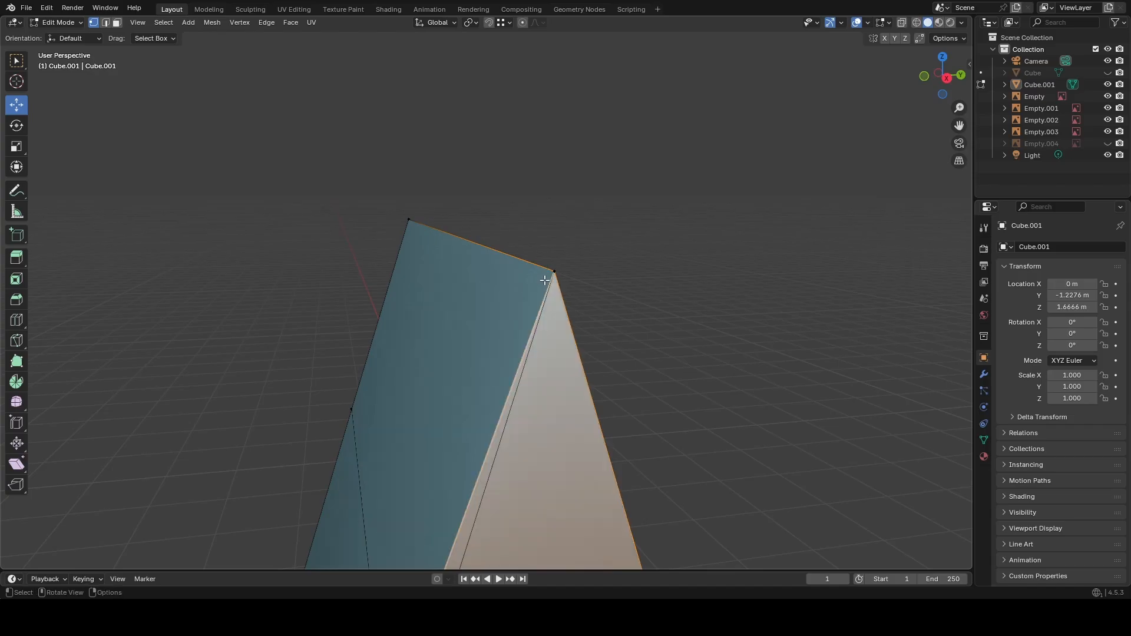
key(ctrl+z)
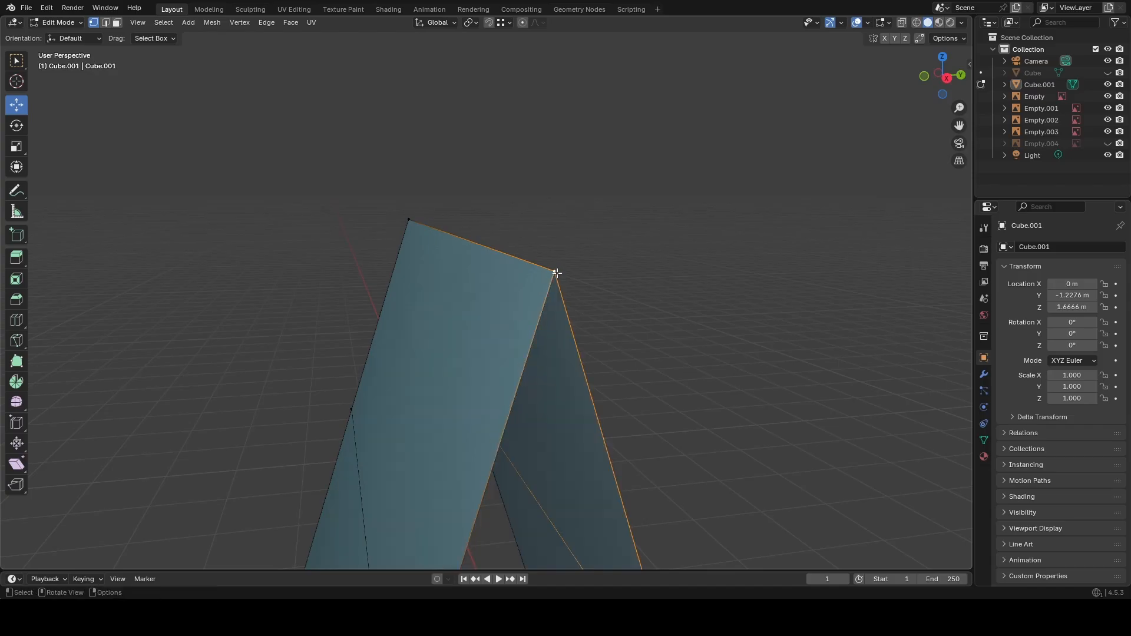
key(f)
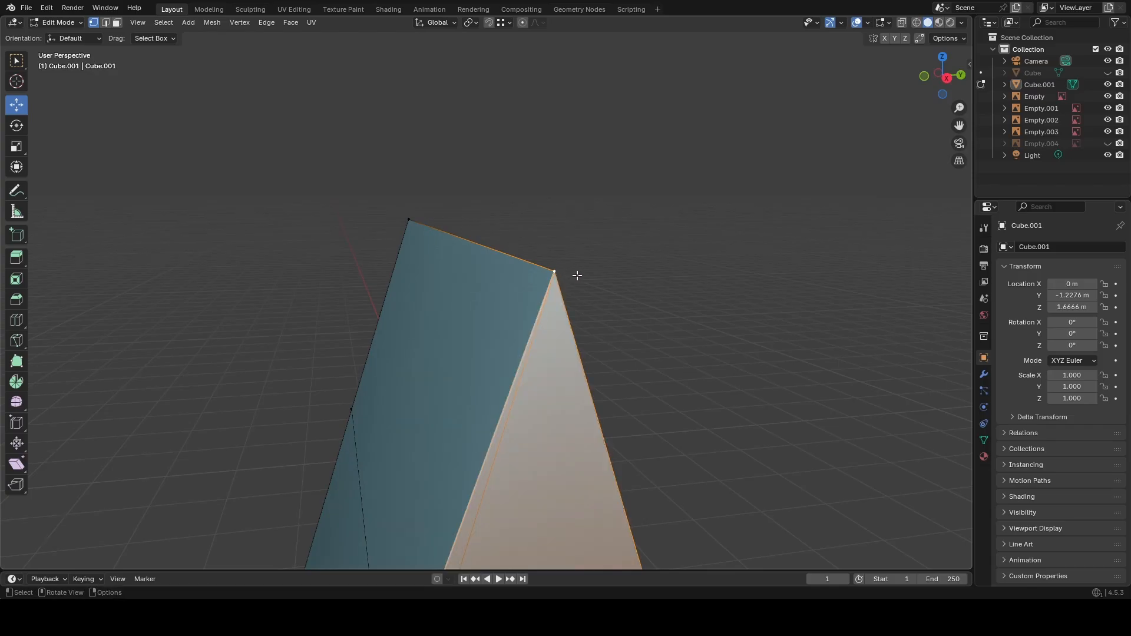
scroll(578, 276, down, 3)
shift+middle_drag(577, 275, 576, 272)
key(ctrl+z)
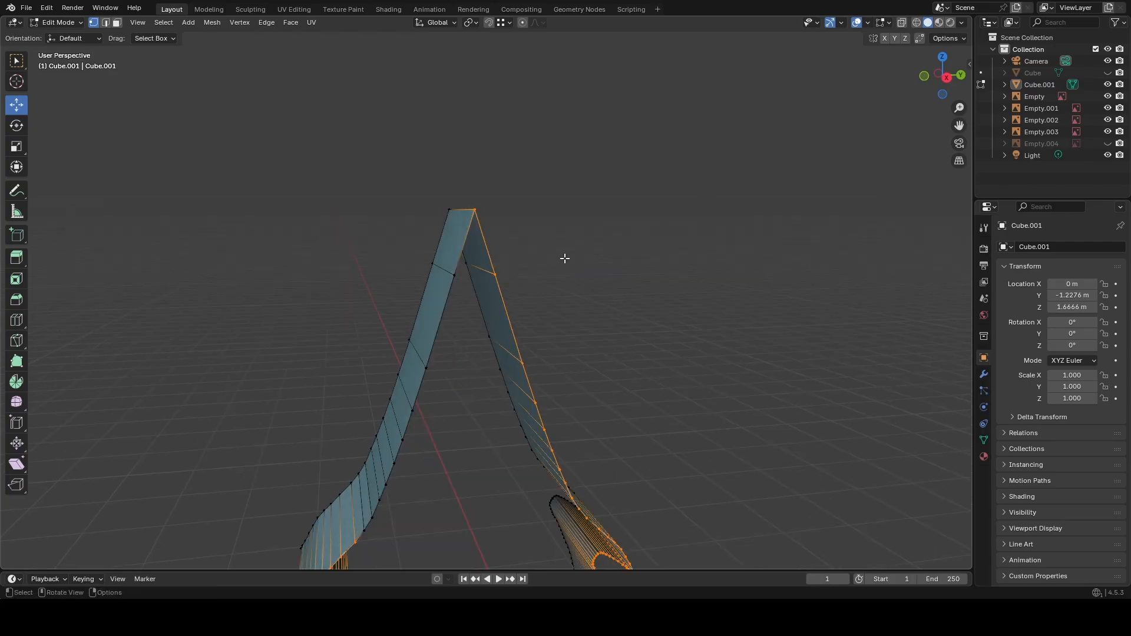
Examine the corner where the two strips meet at the spearhead's tip from above and the front, with and without overlays.
scroll(567, 262, up, 5)
key(shift+grave)
key(e)
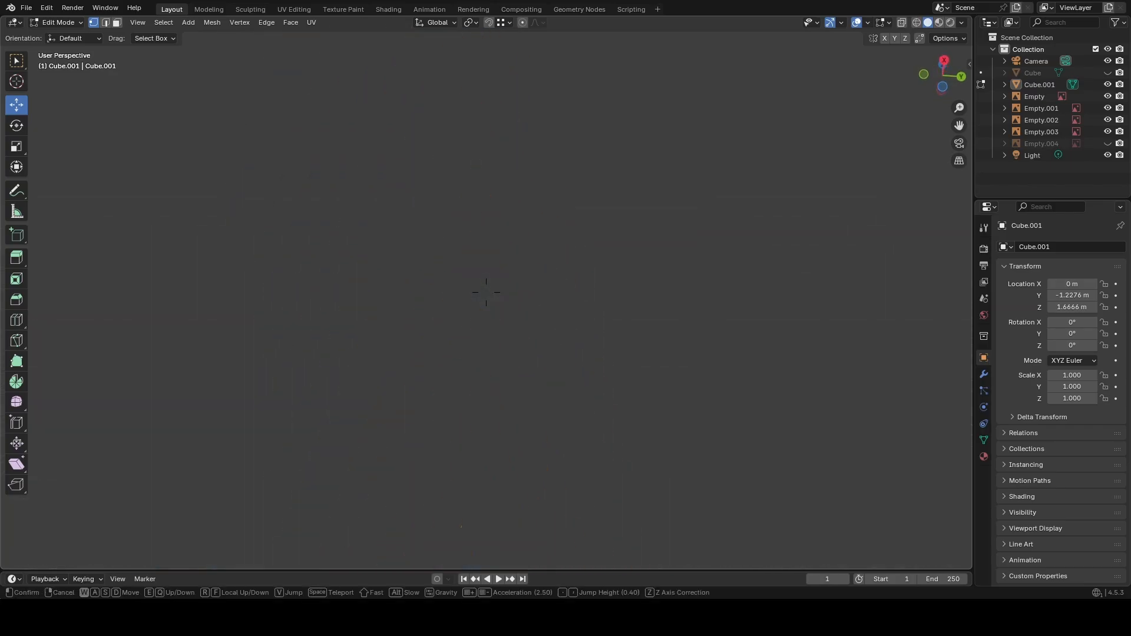
key(s)
key(w)
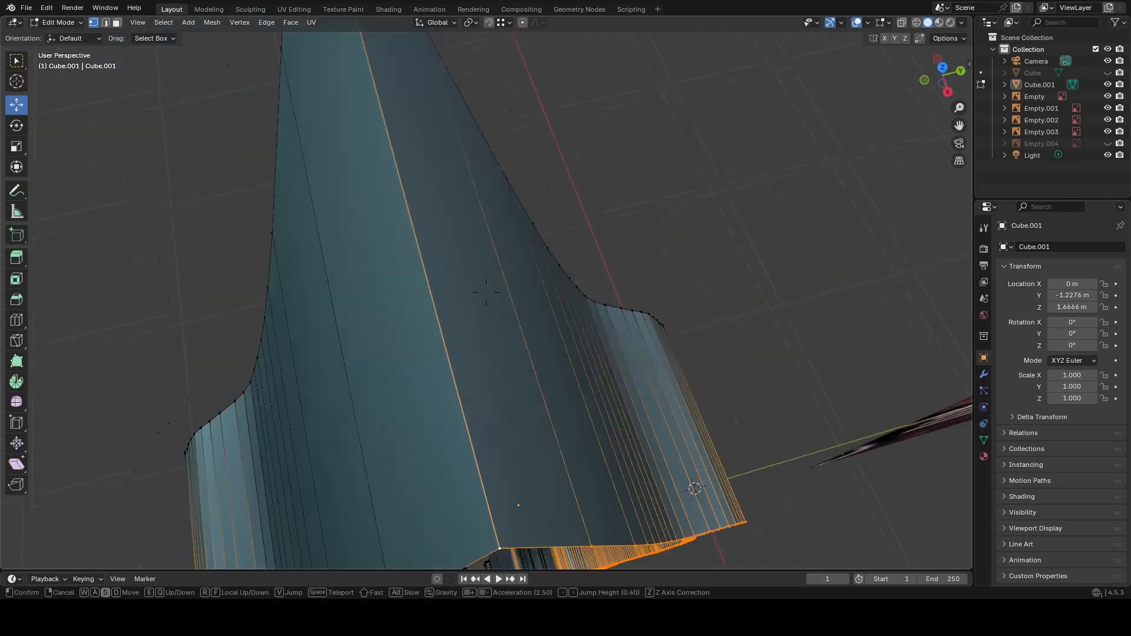
key(s)
click(553, 226)
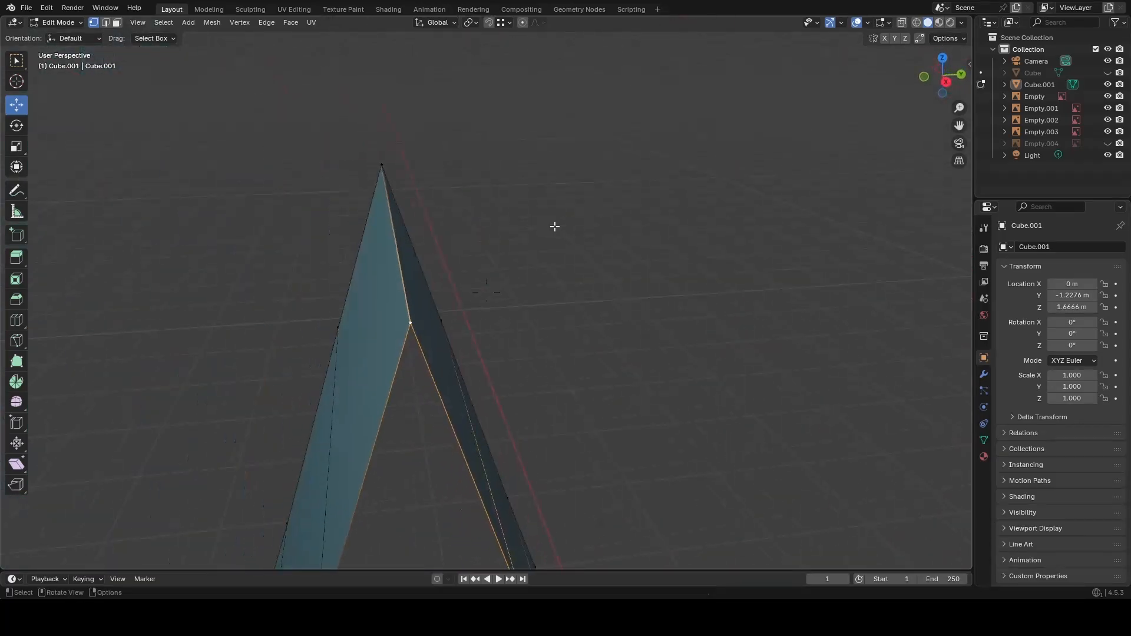
click(856, 23)
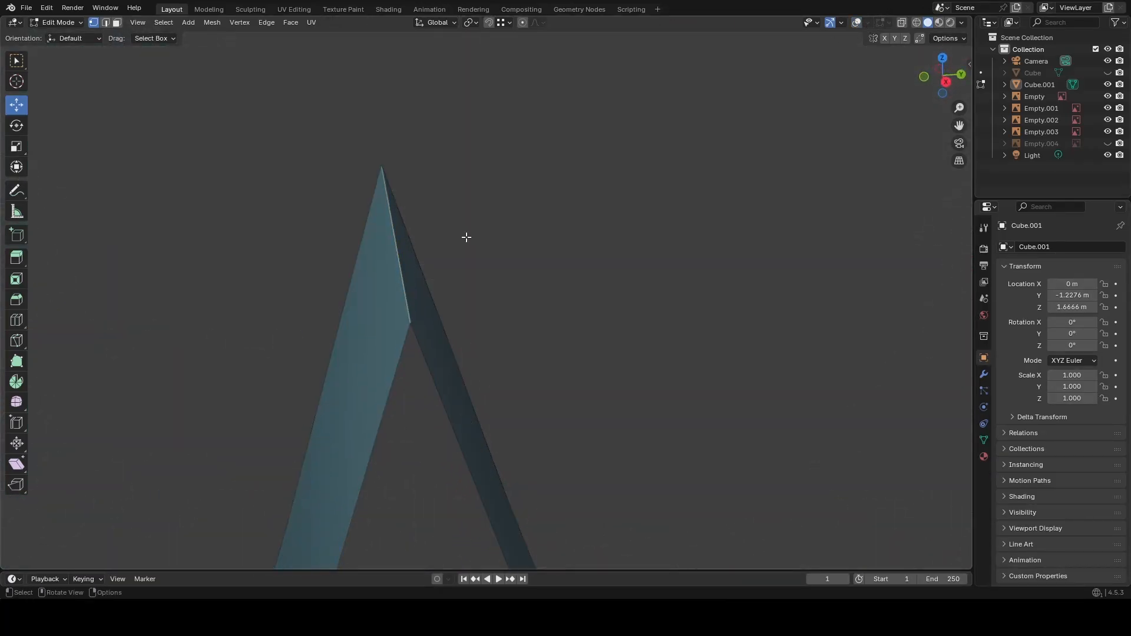
click(855, 24)
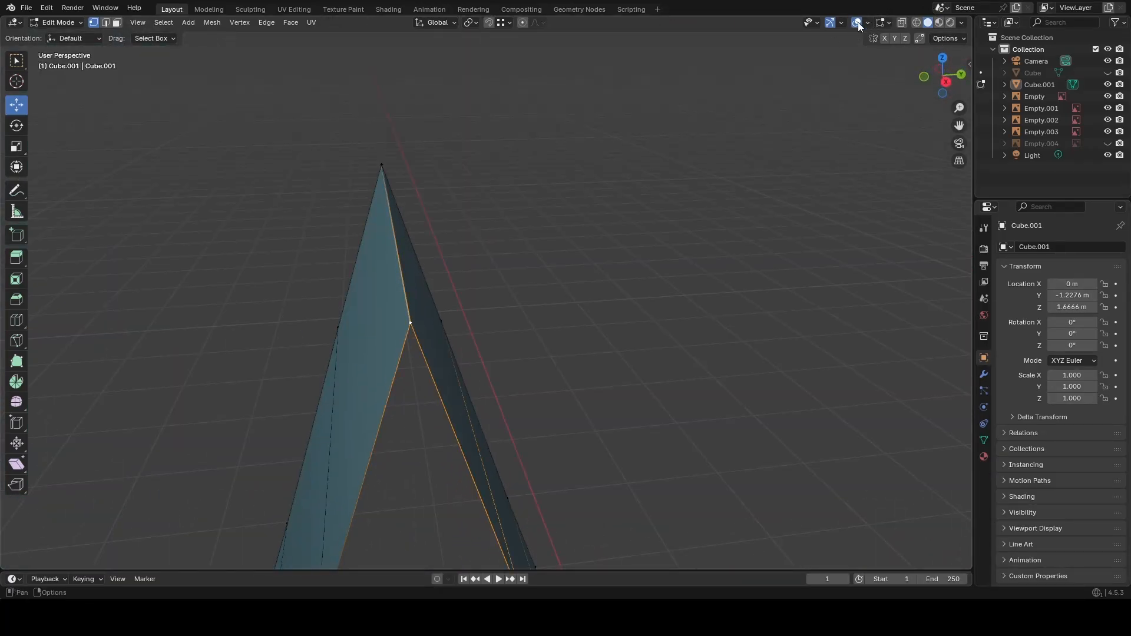
Toggle the selection of the tip's front corner vertex in wireframe view, and undo the last change in solid shading.
click(916, 22)
shift+click(417, 327)
shift+click(417, 327)
shift+click(417, 327)
shift+click(395, 352)
shift+click(404, 347)
shift+click(419, 344)
shift+click(419, 344)
shift+click(422, 313)
shift+click(419, 313)
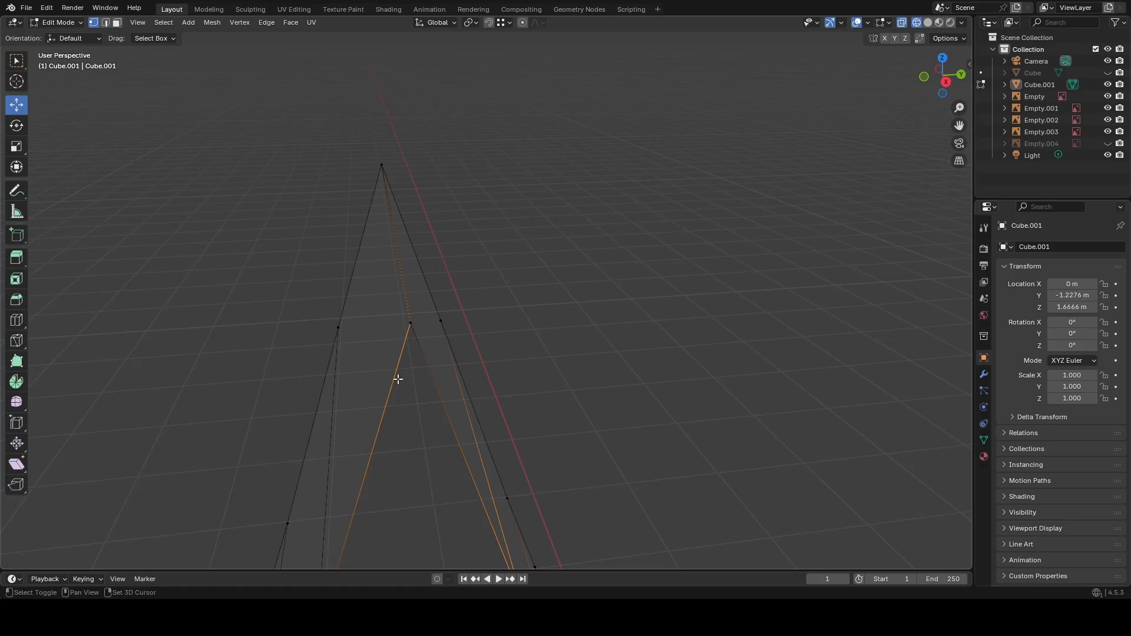
click(927, 22)
middle_drag(737, 194, 640, 284)
key(KP_Decimal)
key(ctrl+z)
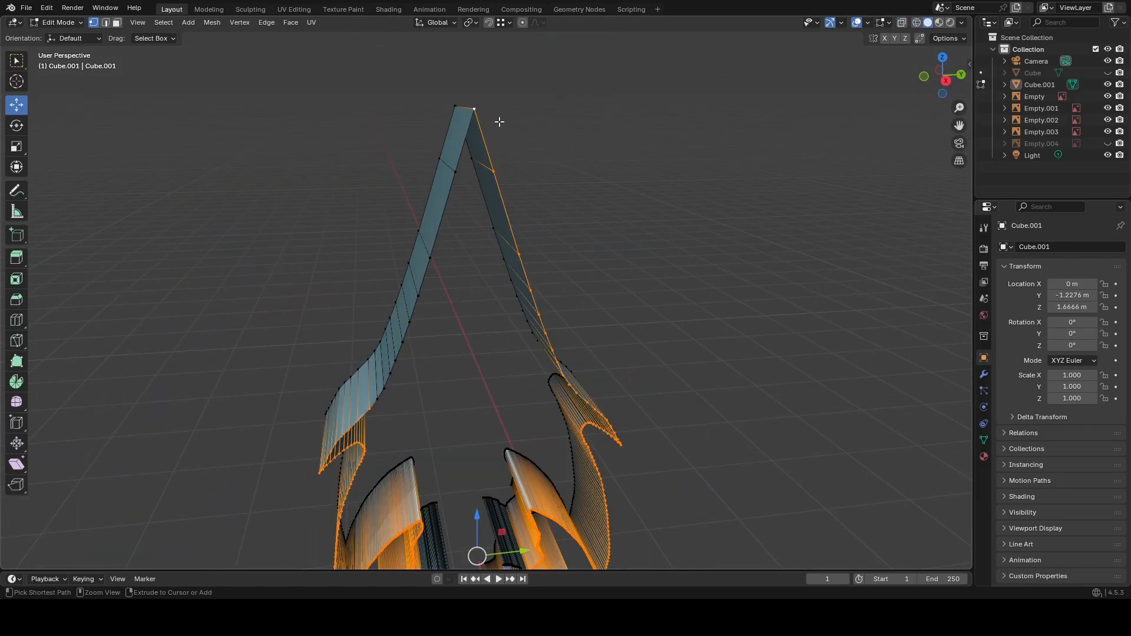
Try filling the spearhead's outline with a face, undo it, and toggle the tip's corner vertex in the selection.
key(f)
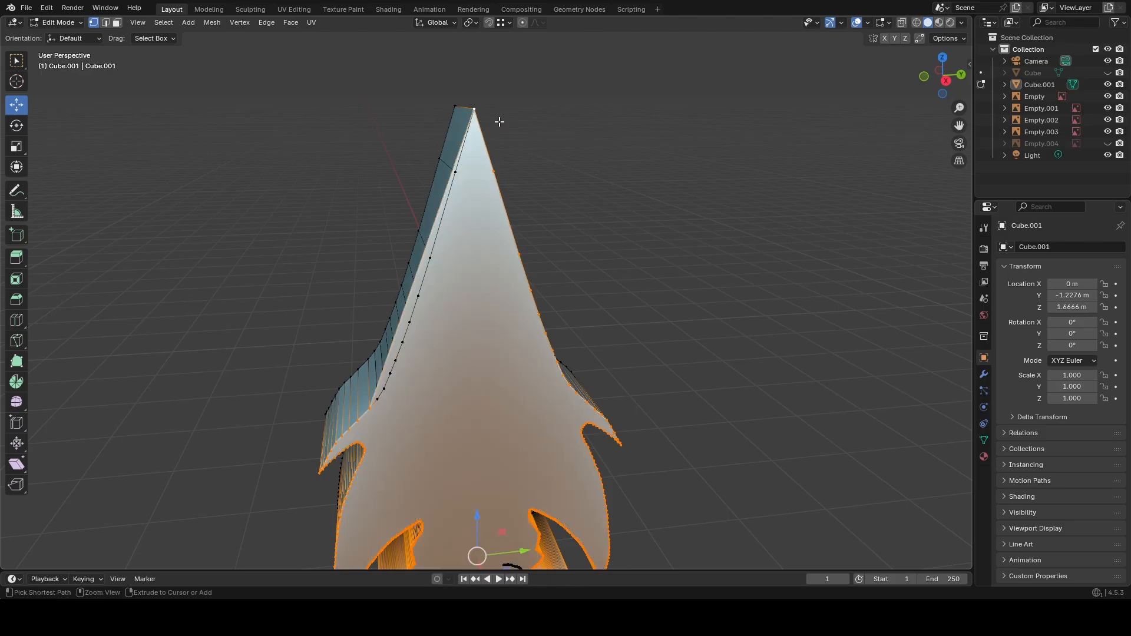
key(ctrl+z)
scroll(492, 115, up, 4)
shift+middle_drag(492, 115, 498, 151)
shift+click(543, 106)
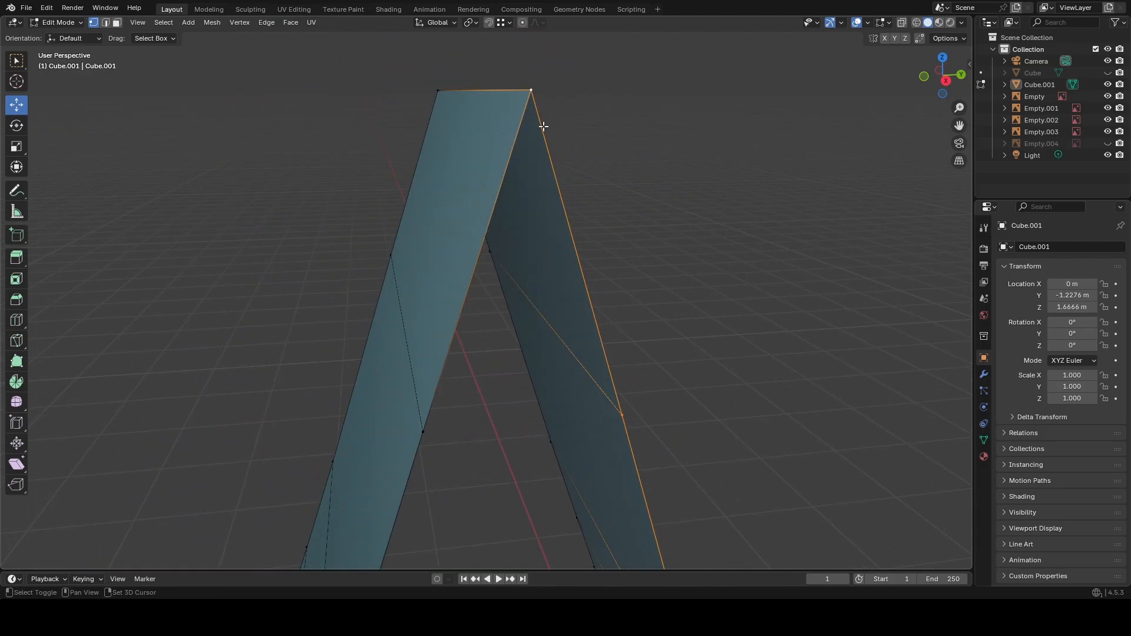
Switch to edge selection and extend the selected outline along the opposite strip's front edges, leaving out the two edges at the tip.
click(104, 22)
click(528, 137)
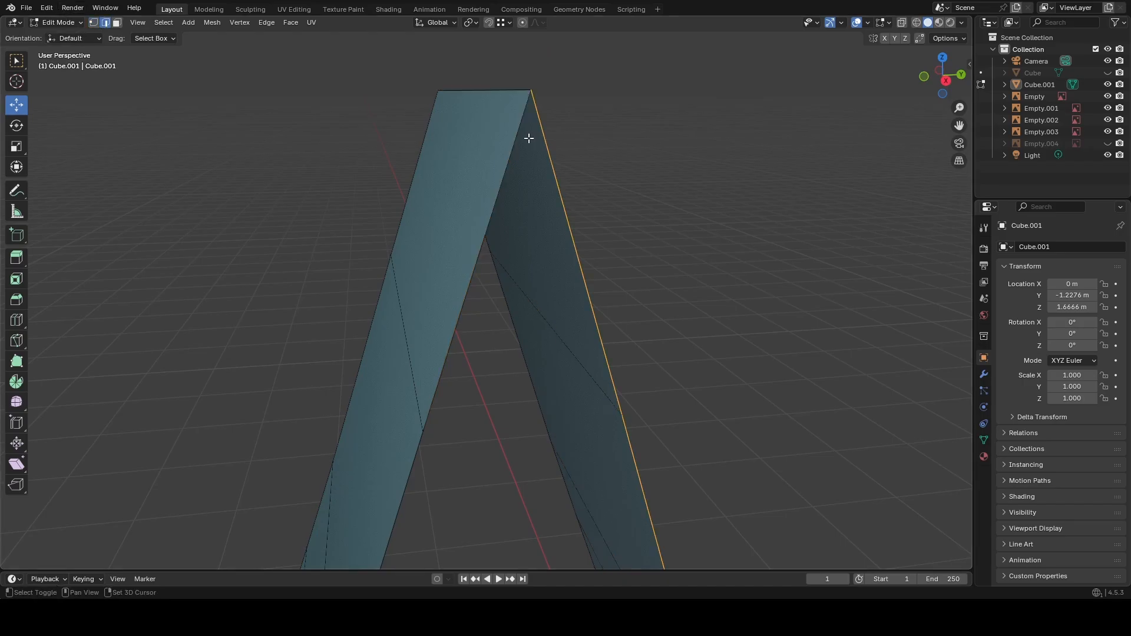
shift+click(546, 146)
scroll(546, 145, down, 3)
shift+middle_drag(515, 314, 512, 290)
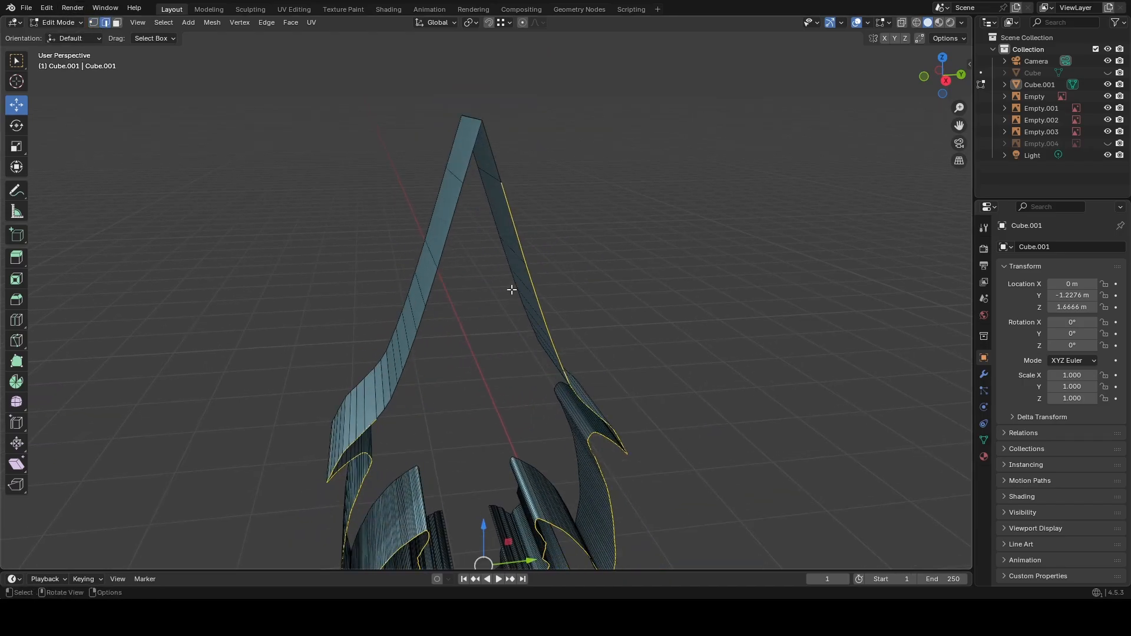
shift+click(457, 201)
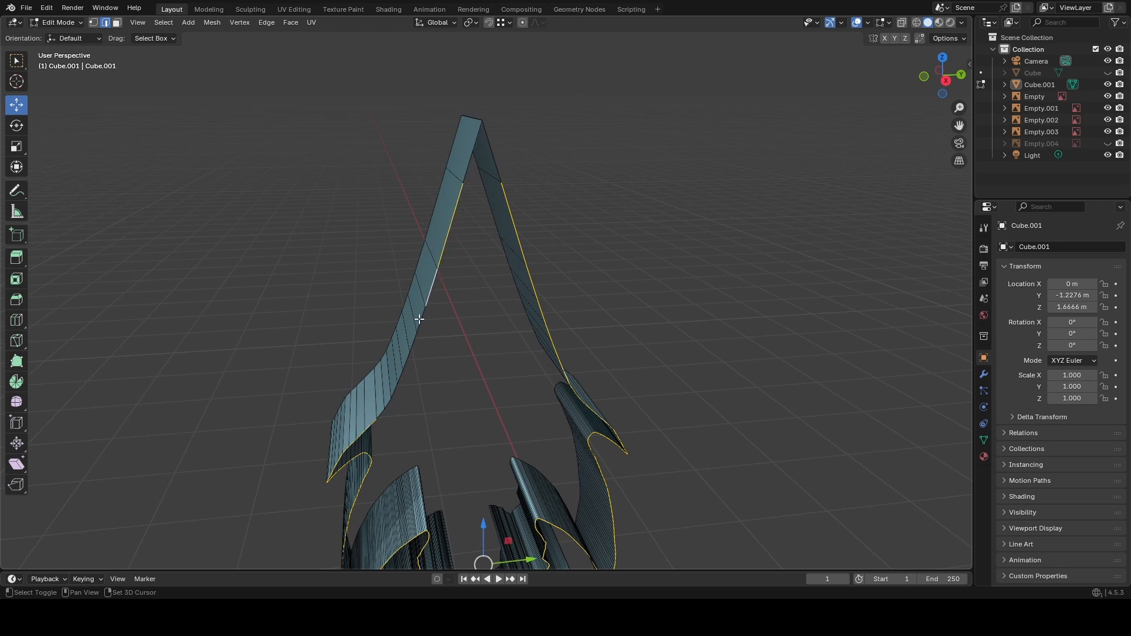
shift+click(400, 367)
Check the strips in another shading mode, test the fill without the tip edges in solid shading, and undo it.
click(938, 22)
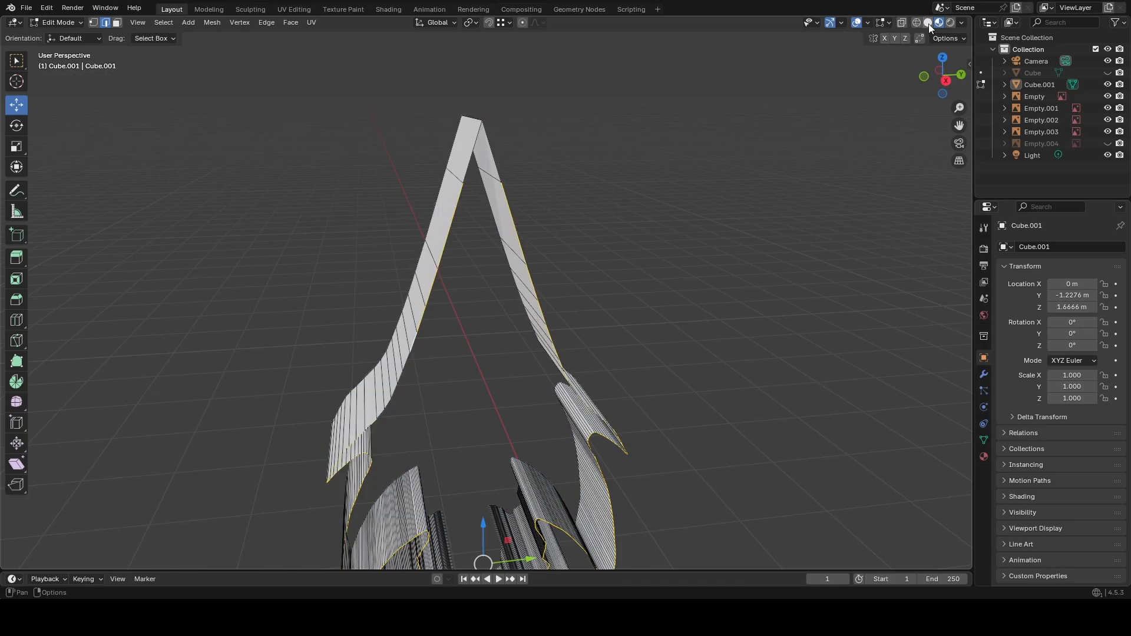
click(928, 23)
key(f)
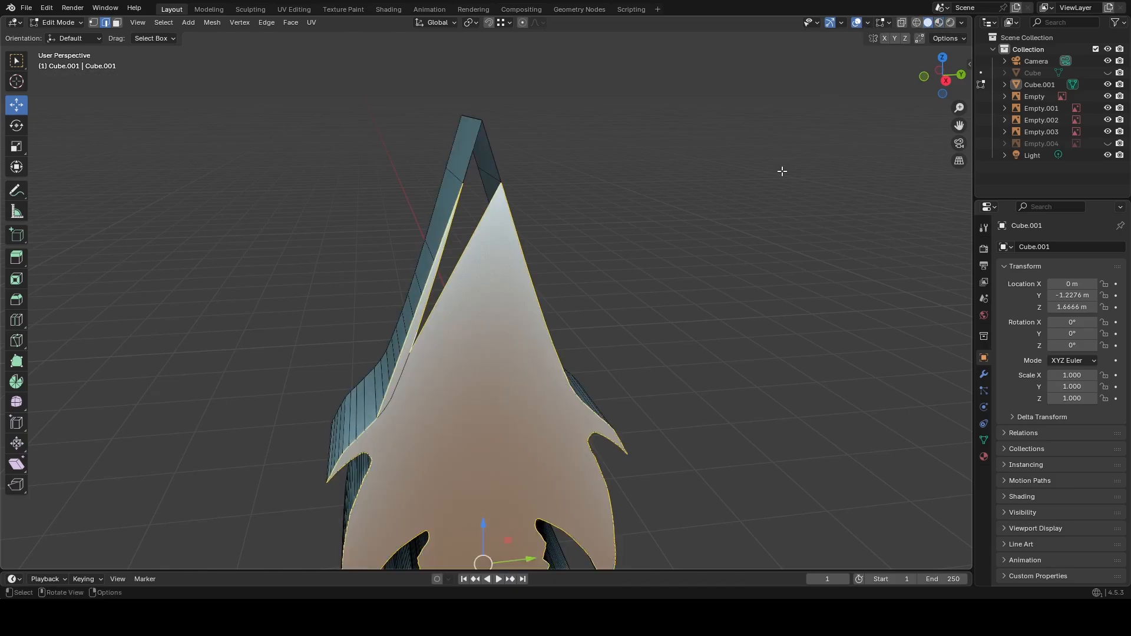
key(ctrl+z)
Add the two front edges meeting at the spearhead's tip to the selection and check that the outline is continuous.
shift+click(465, 168)
shift+click(491, 158)
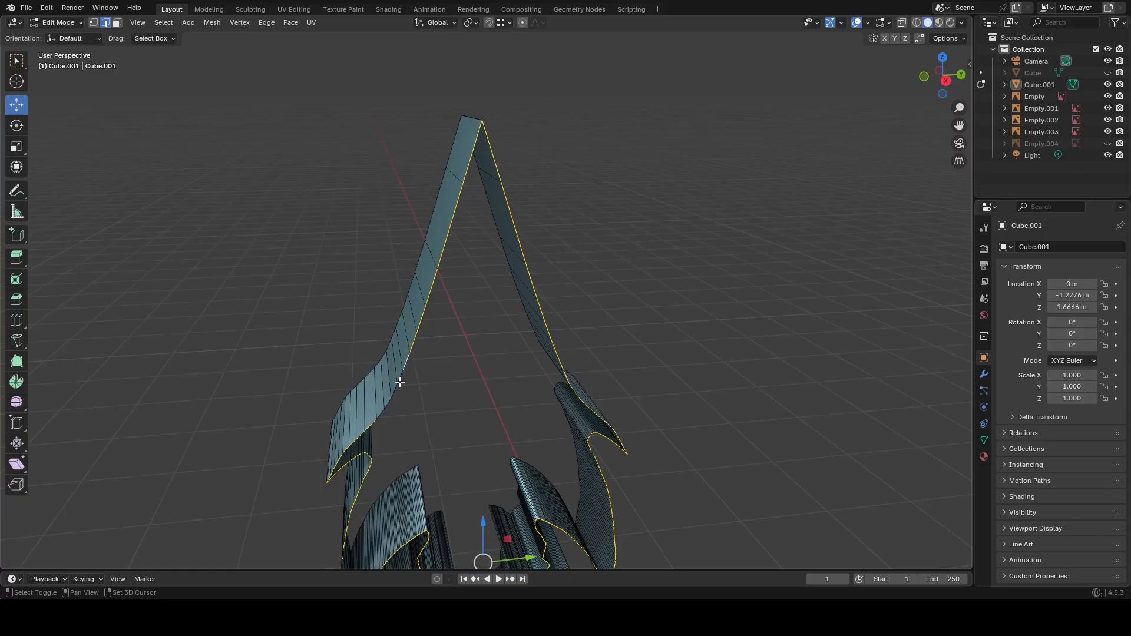
shift+middle_drag(410, 403, 477, 399)
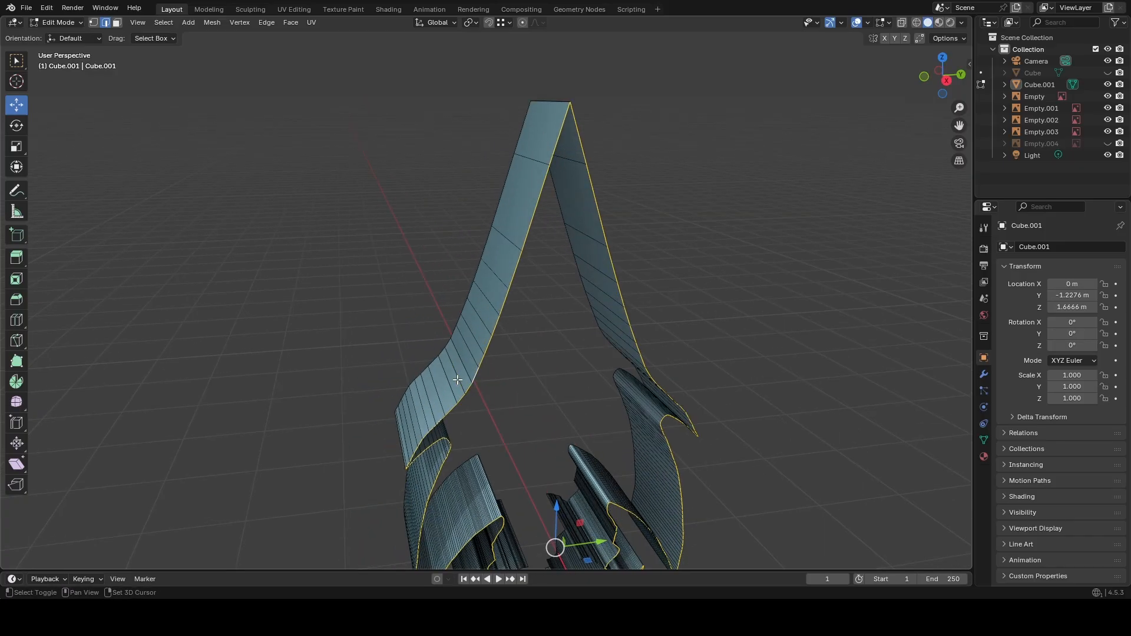
middle_drag(497, 377, 494, 355)
scroll(466, 272, up, 2)
scroll(457, 256, down, 1)
shift+middle_drag(457, 256, 464, 302)
scroll(479, 329, up, 1)
Show the Empty.004 reference image in the right orthographic view, compare the selected outline with it up close, and hide the image again.
click(948, 79)
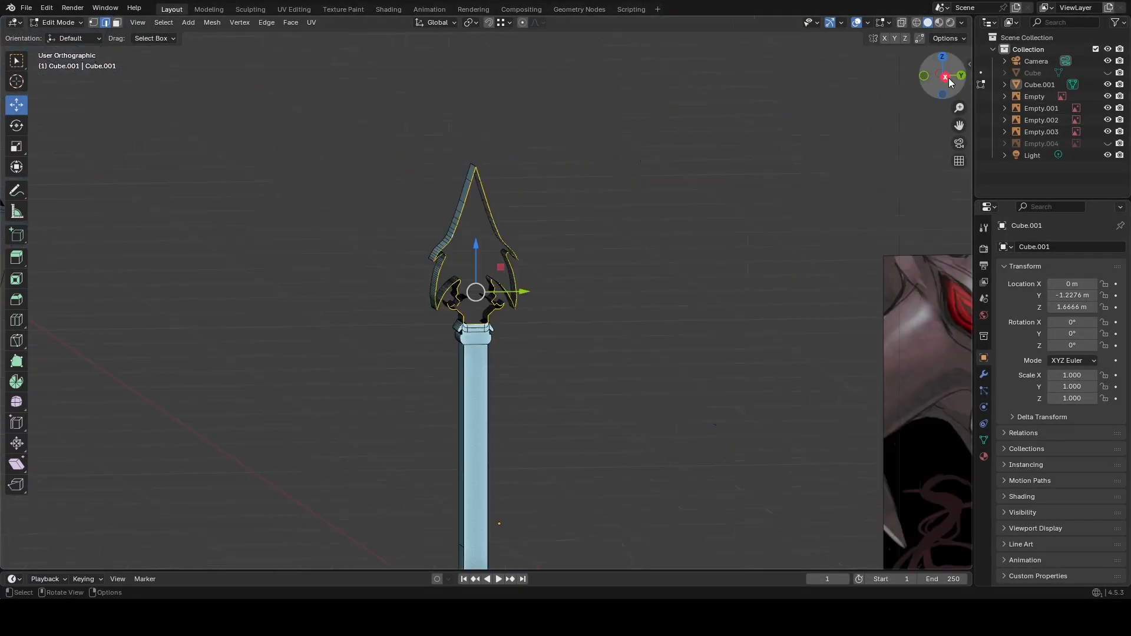
click(1107, 143)
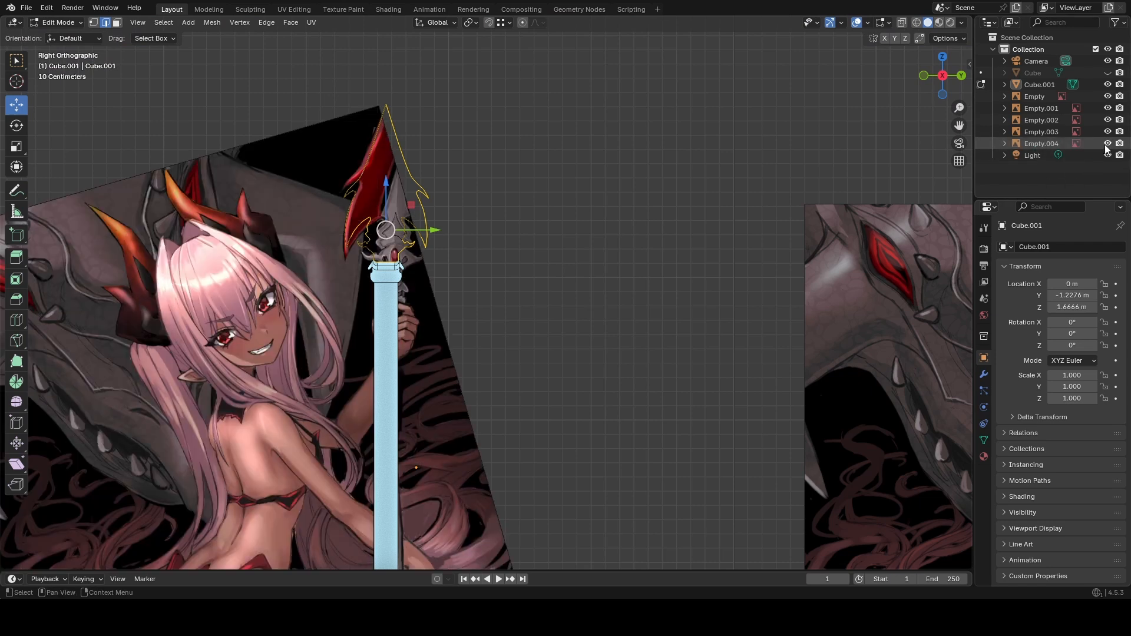
scroll(353, 228, up, 6)
shift+middle_drag(347, 224, 725, 396)
scroll(678, 366, up, 5)
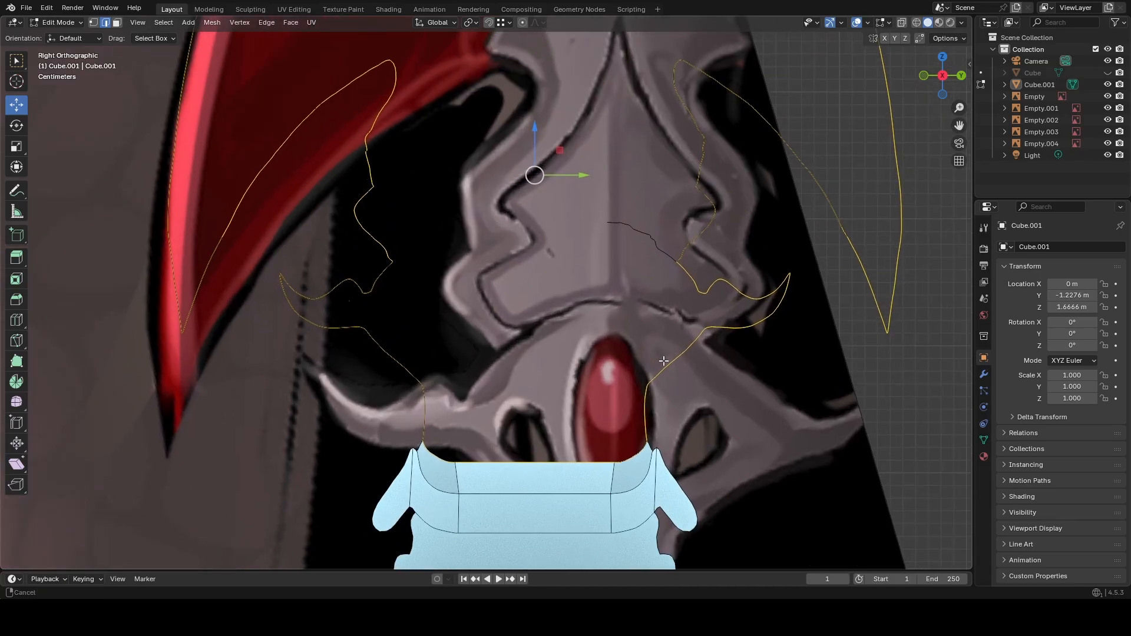
shift+middle_drag(664, 361, 624, 404)
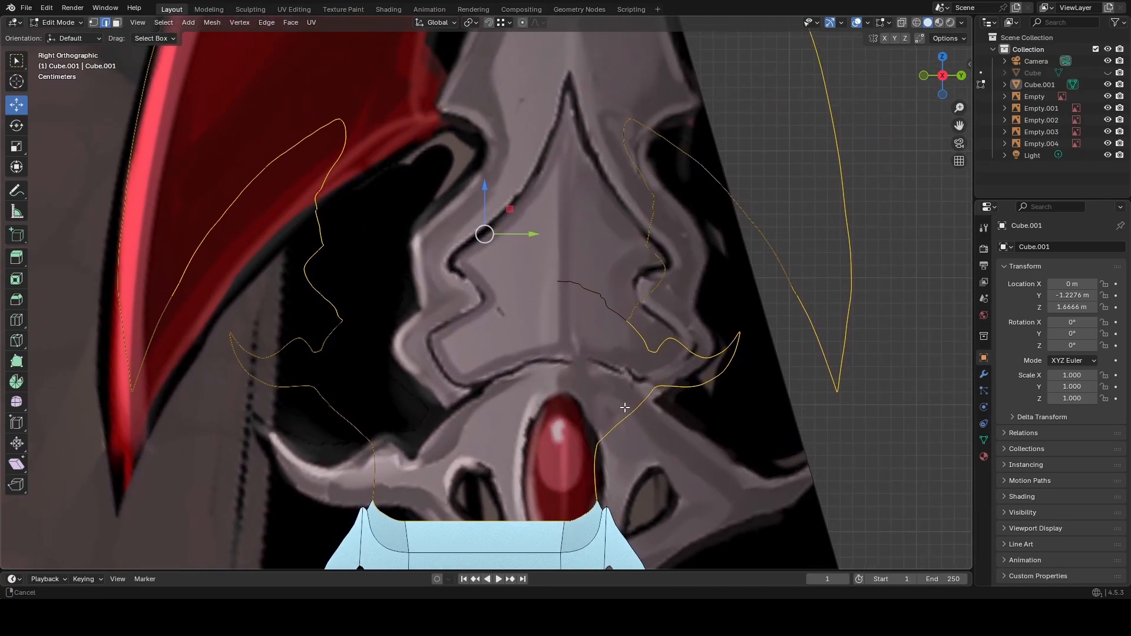
click(1108, 143)
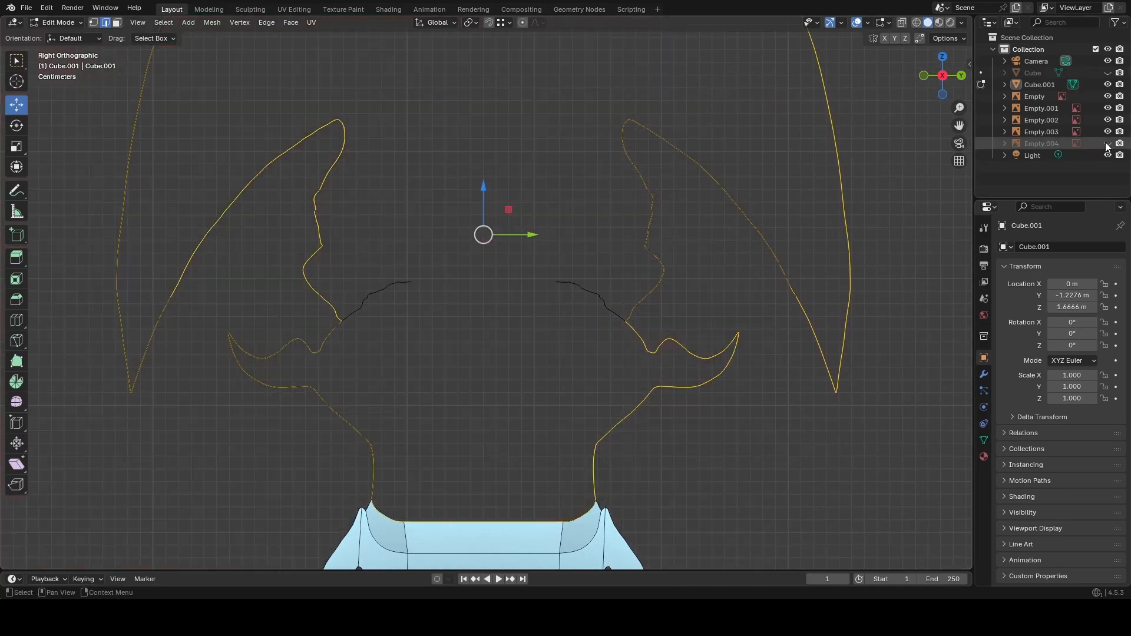
Fill the selected front outline of the spearhead with a single face.
scroll(672, 290, down, 4)
middle_drag(697, 261, 697, 265)
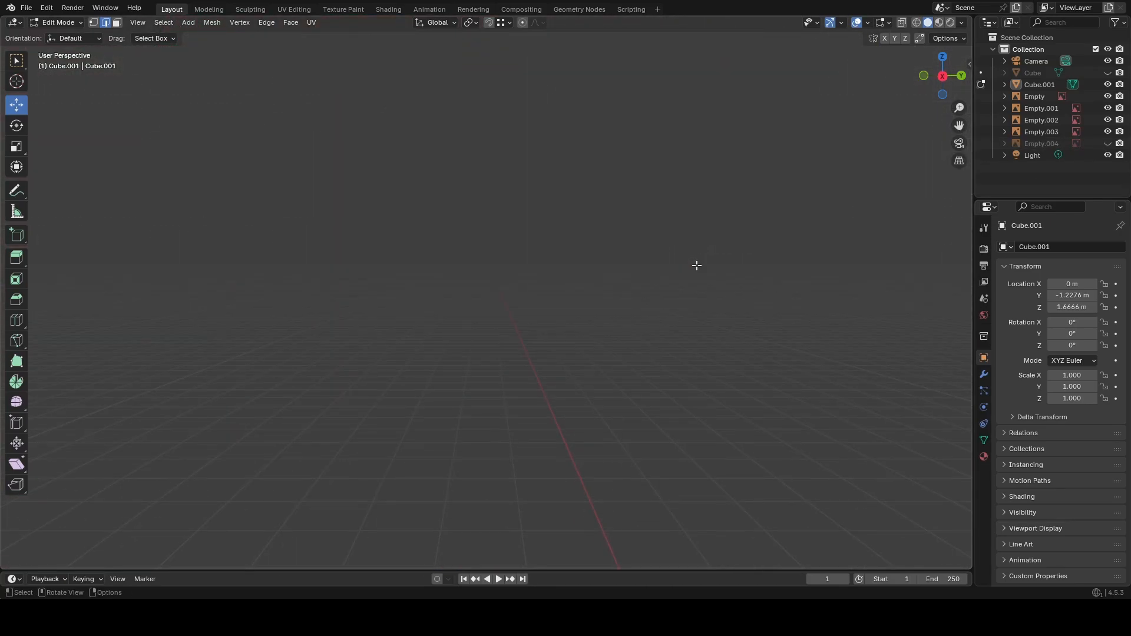
scroll(697, 266, down, 3)
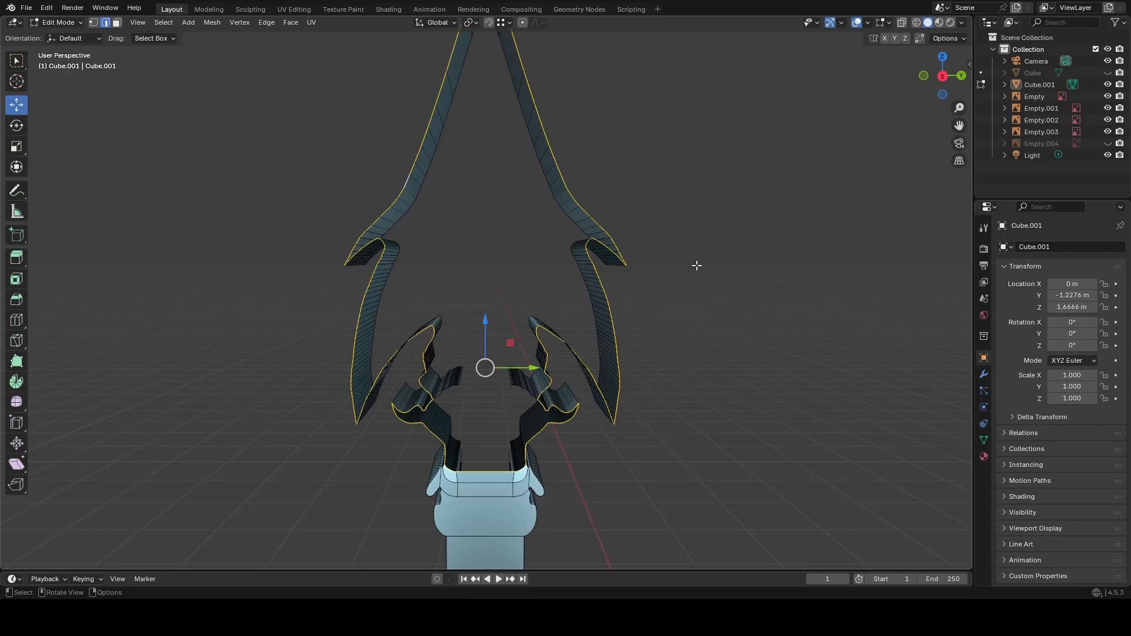
key(f)
middle_drag(707, 261, 727, 260)
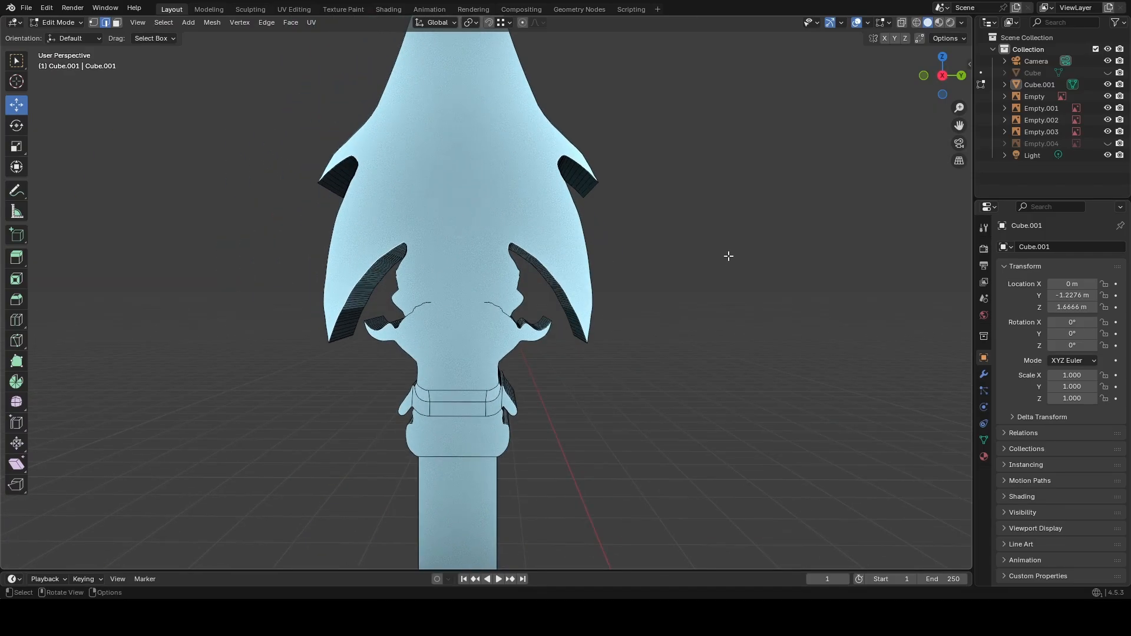
scroll(741, 175, down, 5)
Check the filled spearhead against the whole spear in Object Mode and return to Edit Mode.
click(70, 23)
click(76, 35)
middle_drag(606, 190, 584, 273)
scroll(590, 240, down, 4)
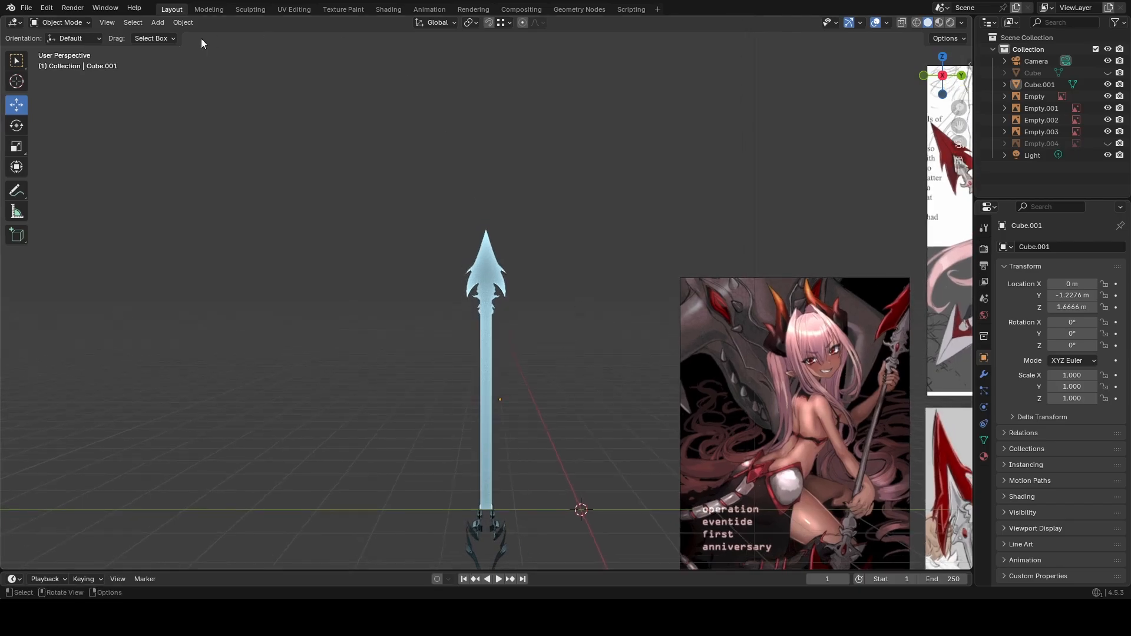
click(73, 23)
click(78, 47)
Examine the spearhead's collar and the remaining open strips up close from several sides using fly navigation.
scroll(501, 327, up, 3)
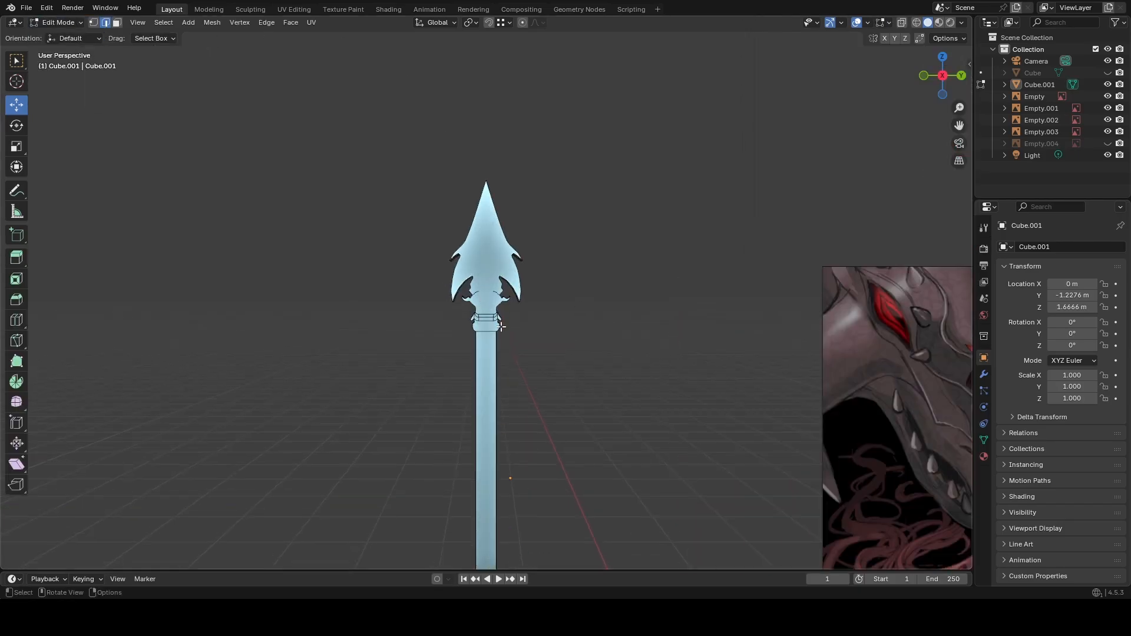
middle_drag(571, 409, 571, 188)
drag(580, 511, 340, 175)
click(906, 21)
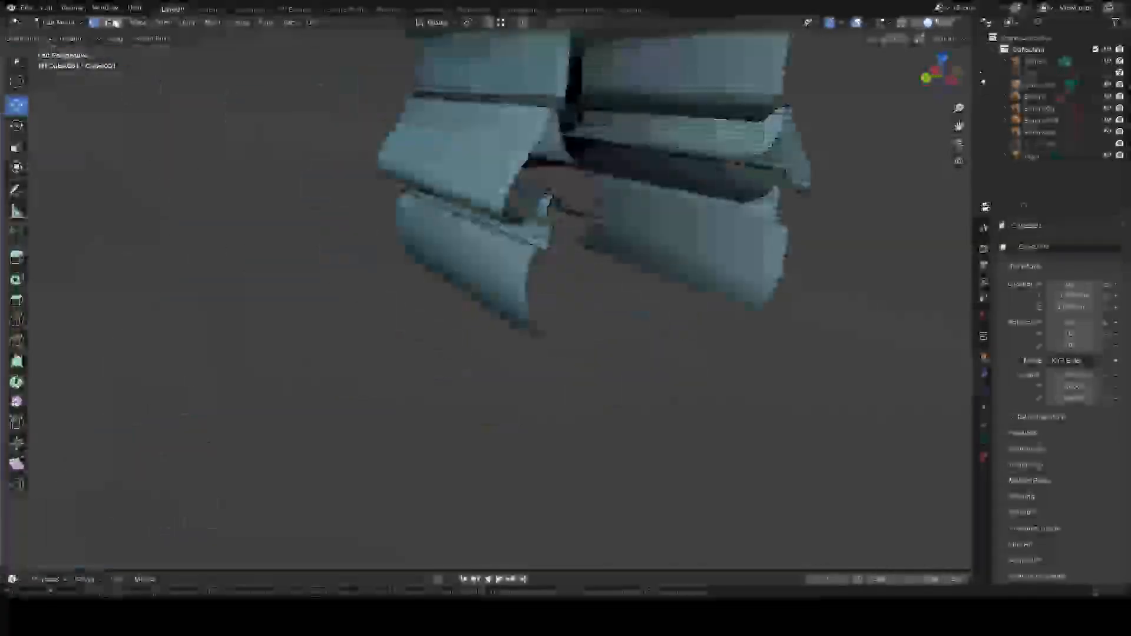
key(w)
key(s)
key(w)
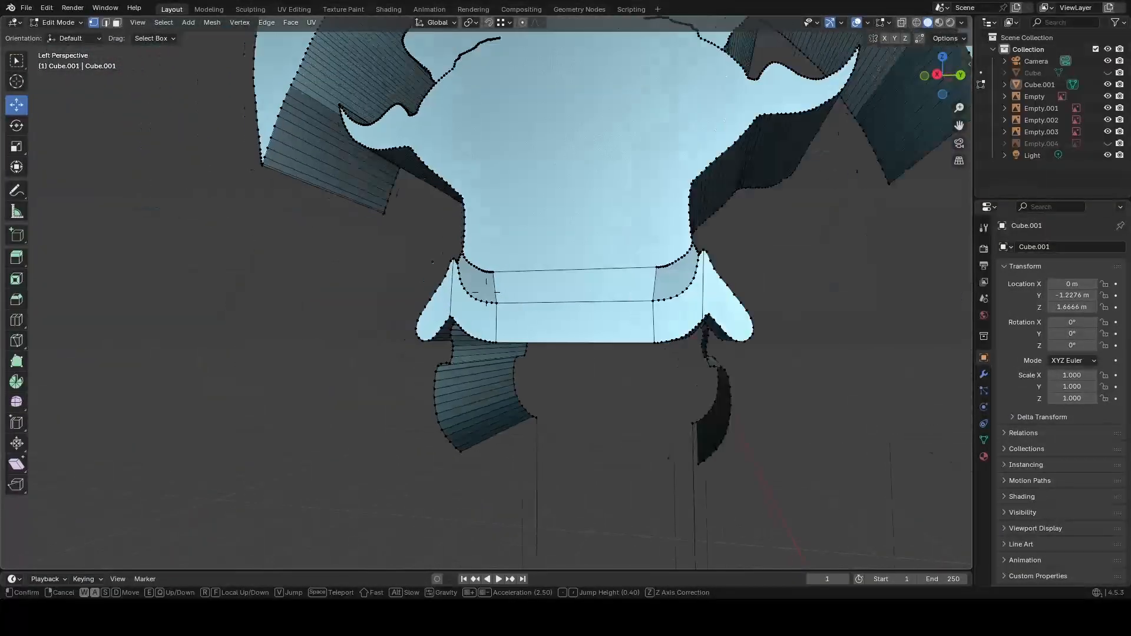
Undo the deletion of the front faces on the spear's shaft and lower collar.
key(a)
key(w)
key(s)
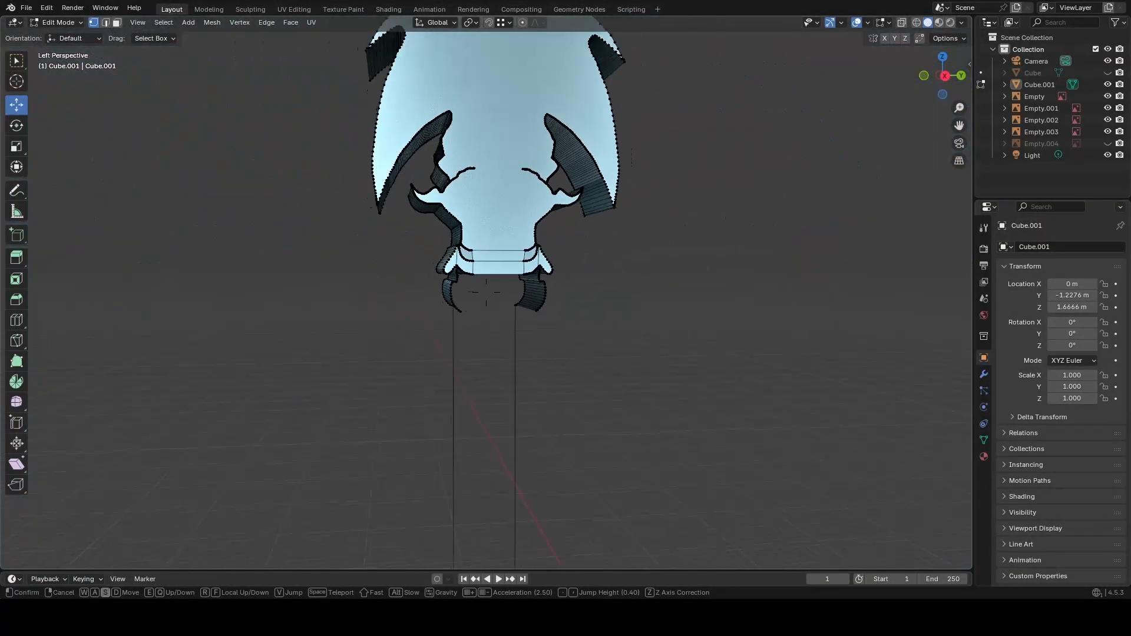
click(639, 287)
key(ctrl+z)
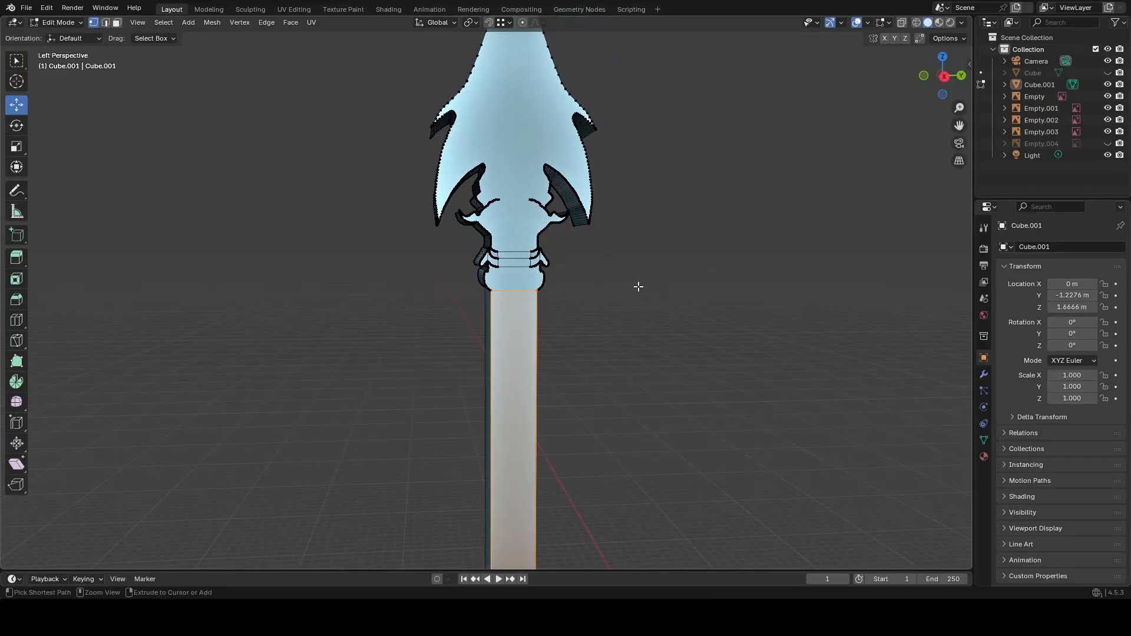
Add a single loop cut across the spear shaft, level with the lower end of its shorter side wall.
scroll(561, 387, down, 5)
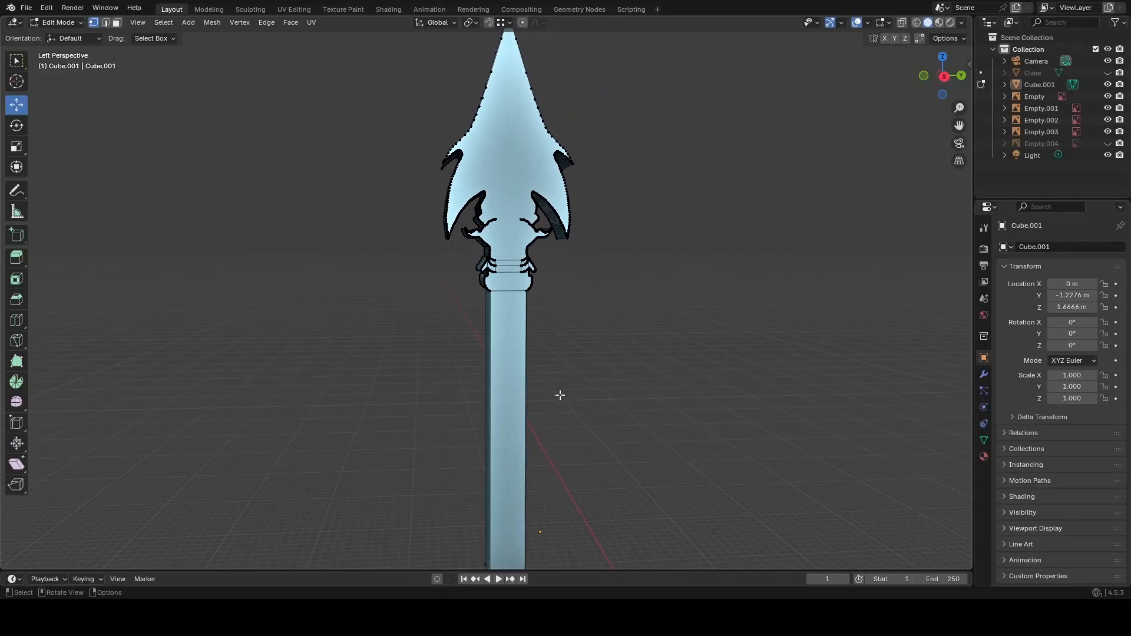
scroll(575, 398, up, 1)
middle_drag(576, 397, 571, 387)
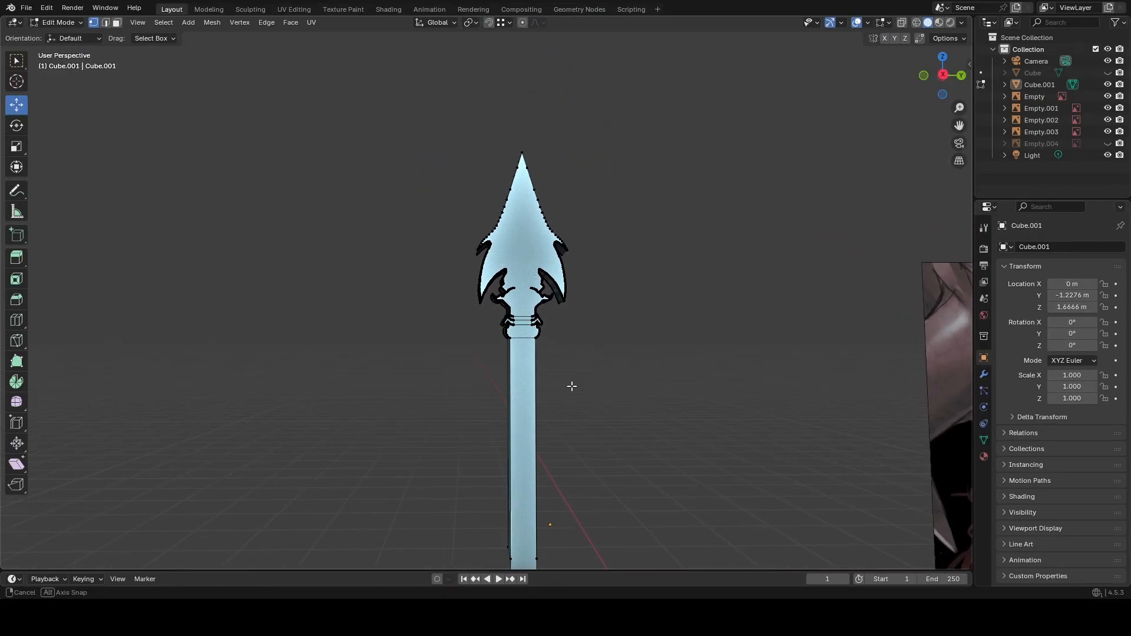
key(shift+grave)
key(w)
key(w)
key(s)
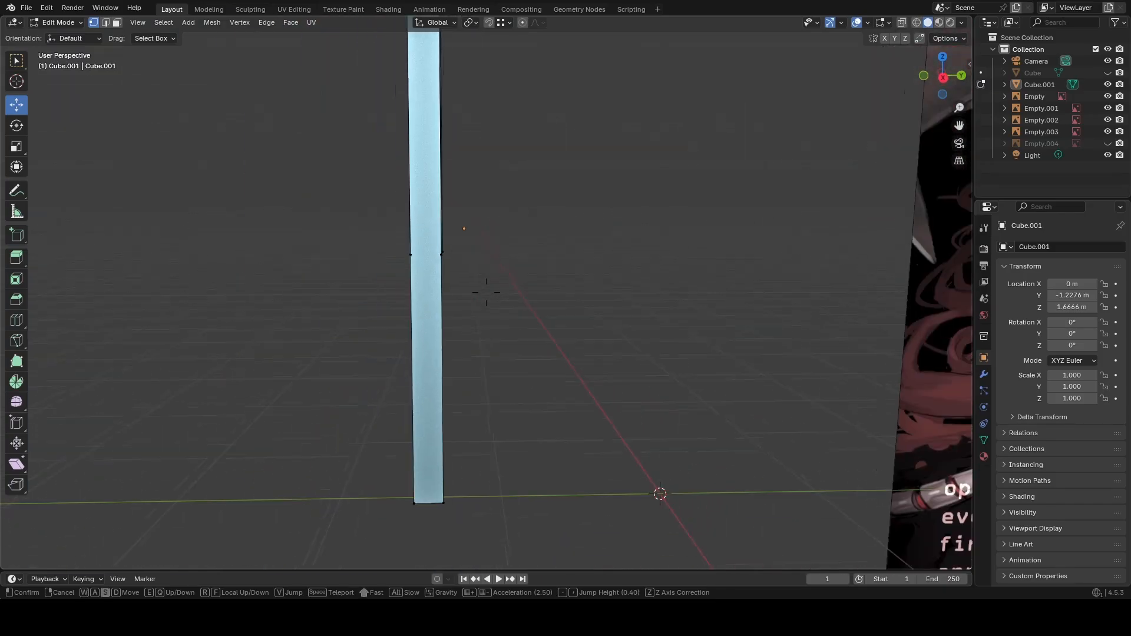
key(w)
key(s)
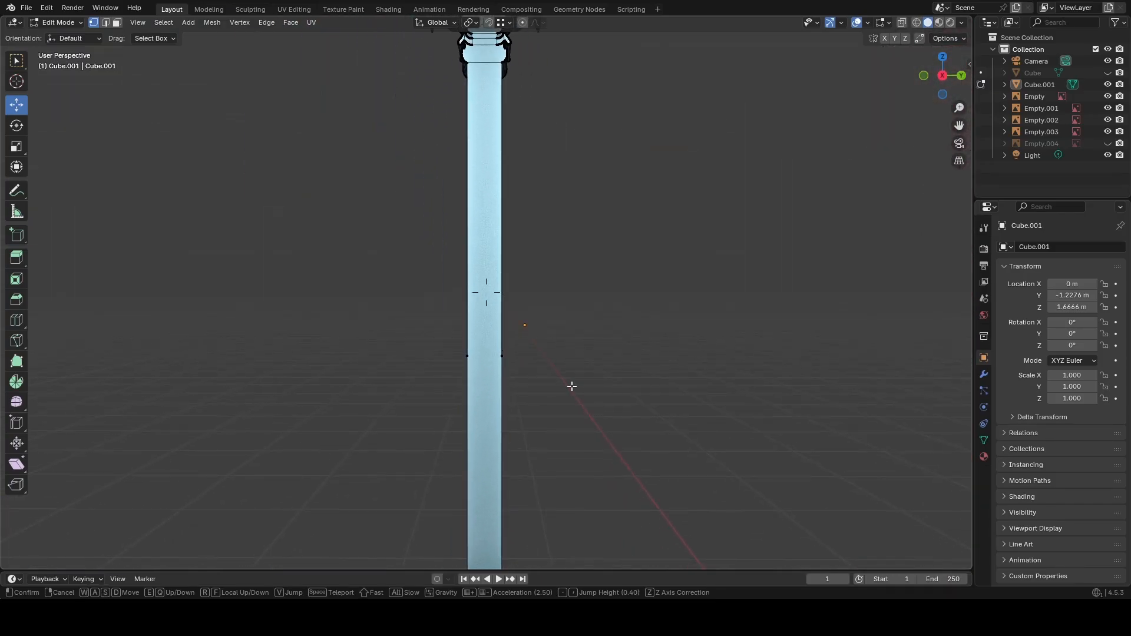
click(486, 292)
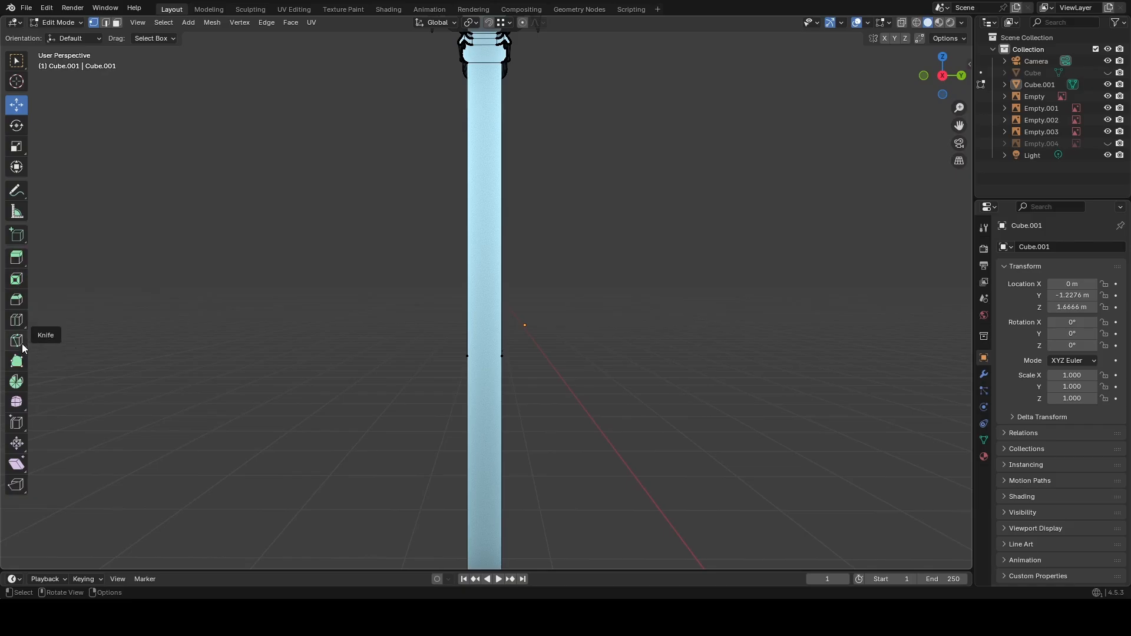
click(19, 324)
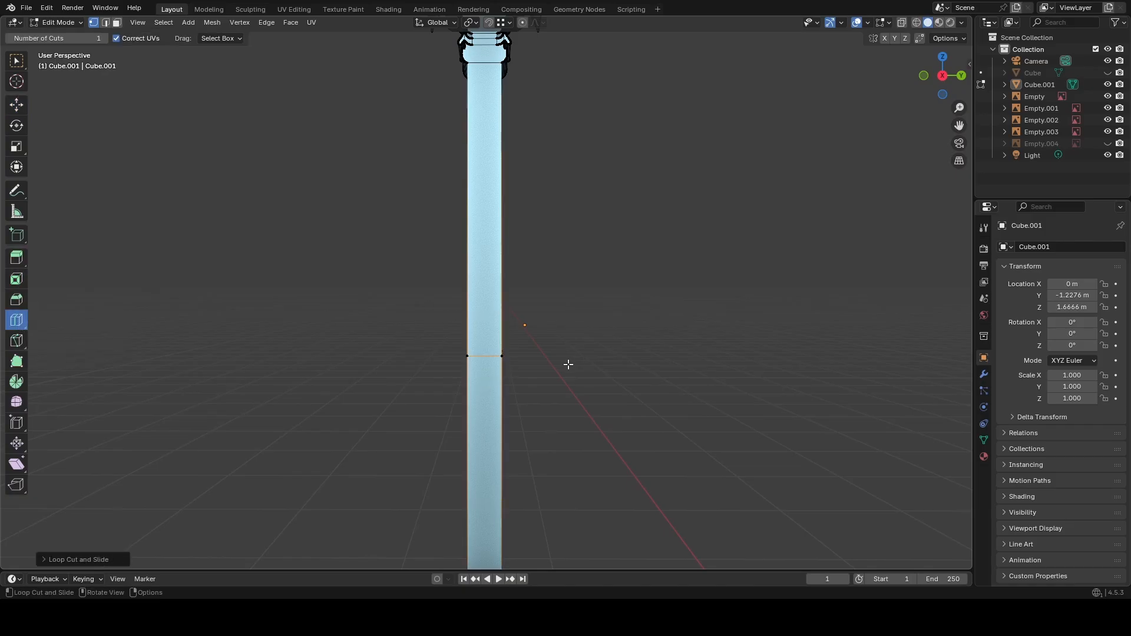
Delete the shaft's bottom vertices below the loop cut, selecting them in wireframe view and returning to solid shading.
key(shift+grave)
key(w)
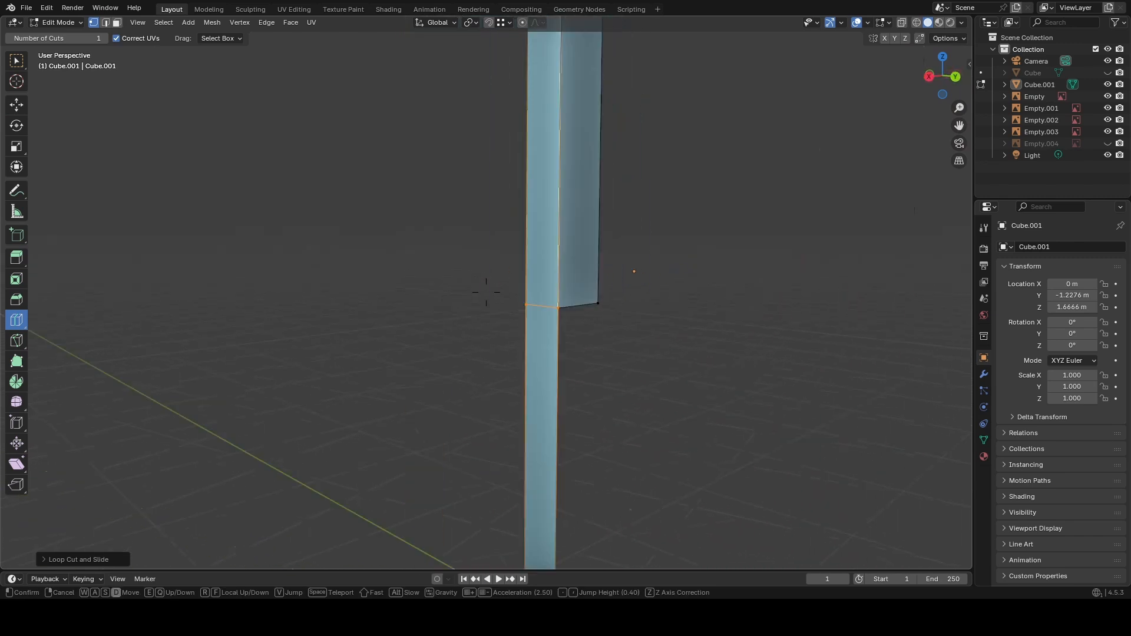
key(d)
key(shift+a)
key(s)
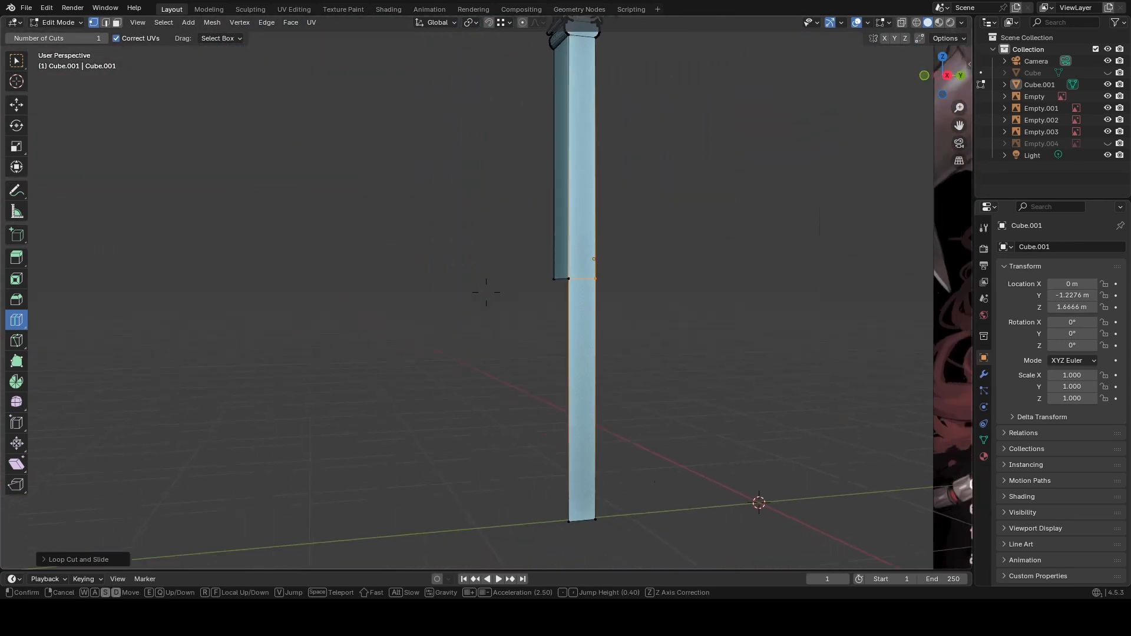
click(316, 343)
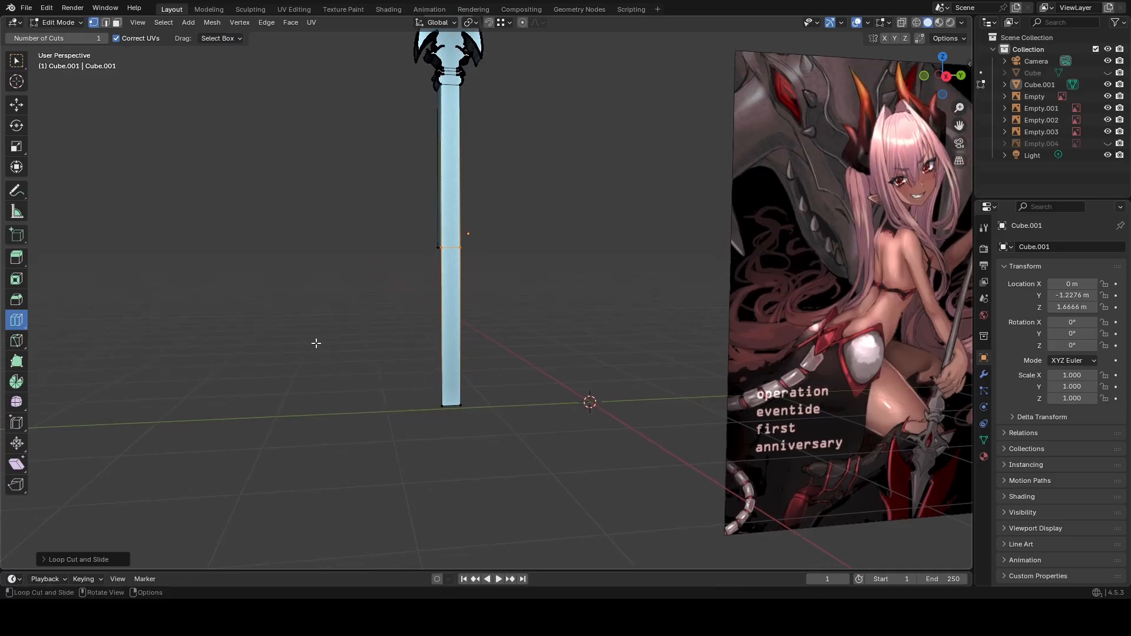
click(17, 61)
drag(483, 410, 374, 283)
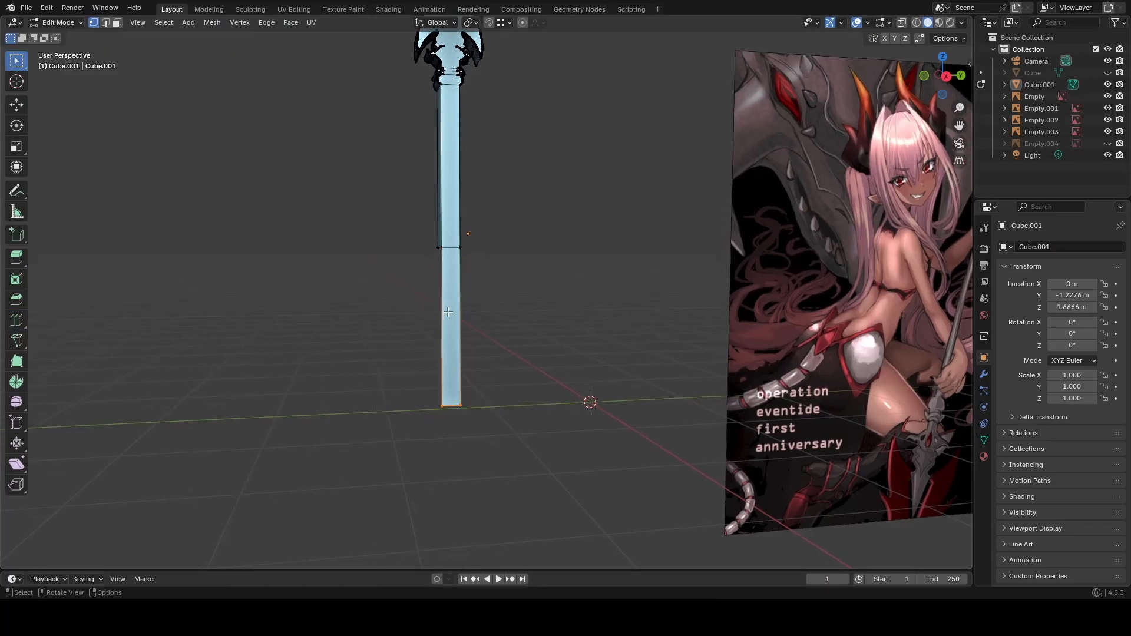
click(916, 23)
drag(491, 455, 360, 302)
right_click(463, 320)
right_click(467, 327)
click(463, 330)
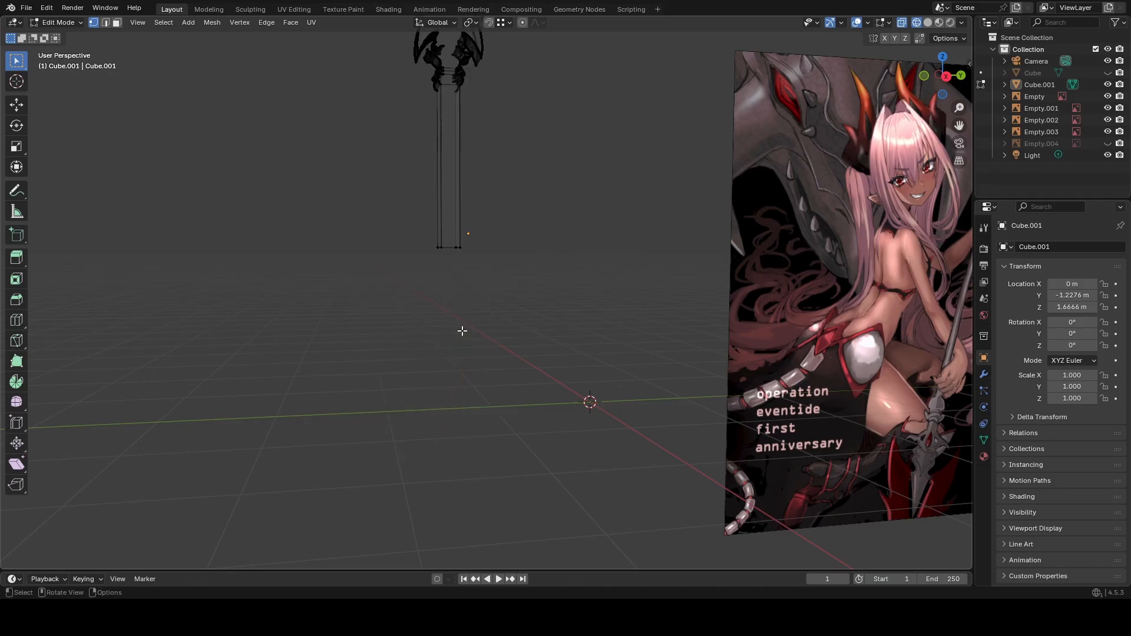
click(928, 23)
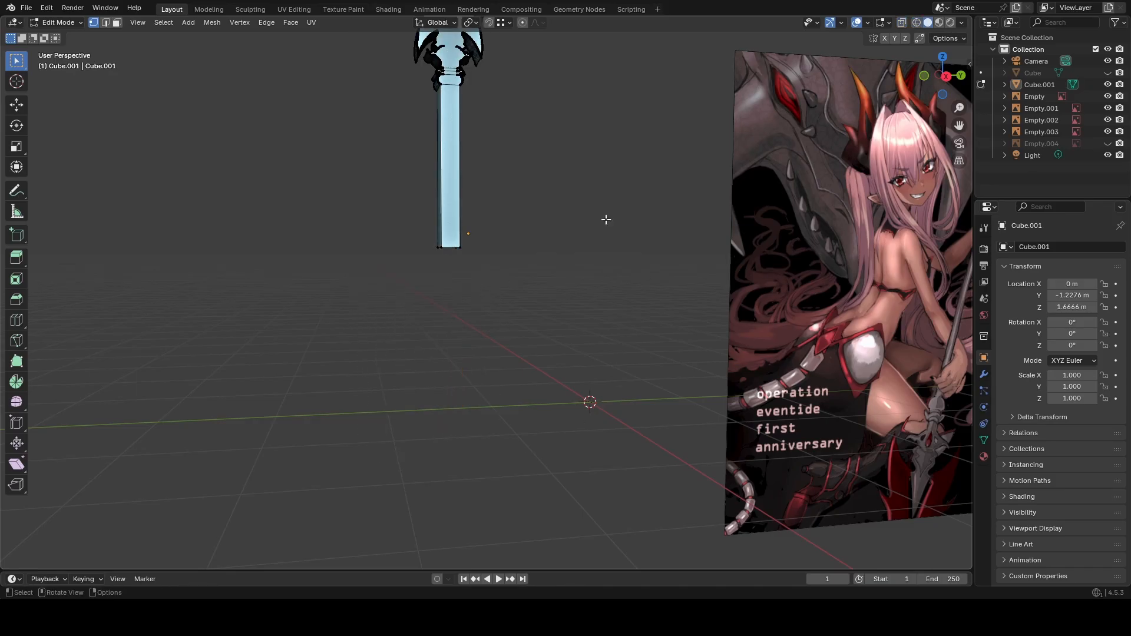
Select the shaft's long front face in face mode, working from the spear's open back.
key(shift+grave)
key(w)
key(w)
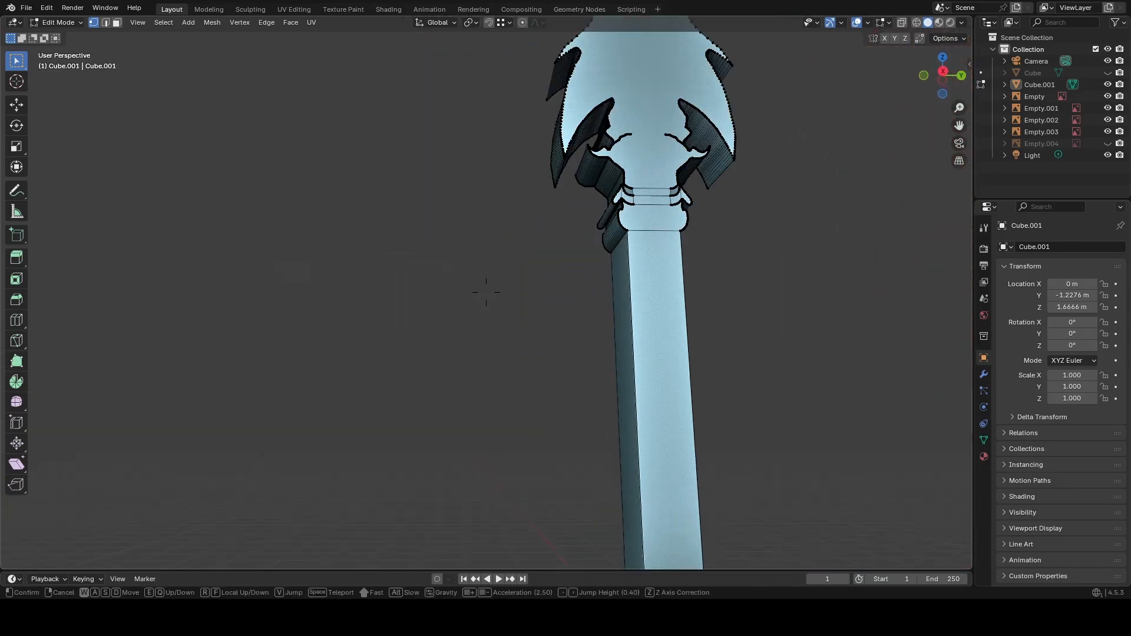
key(w)
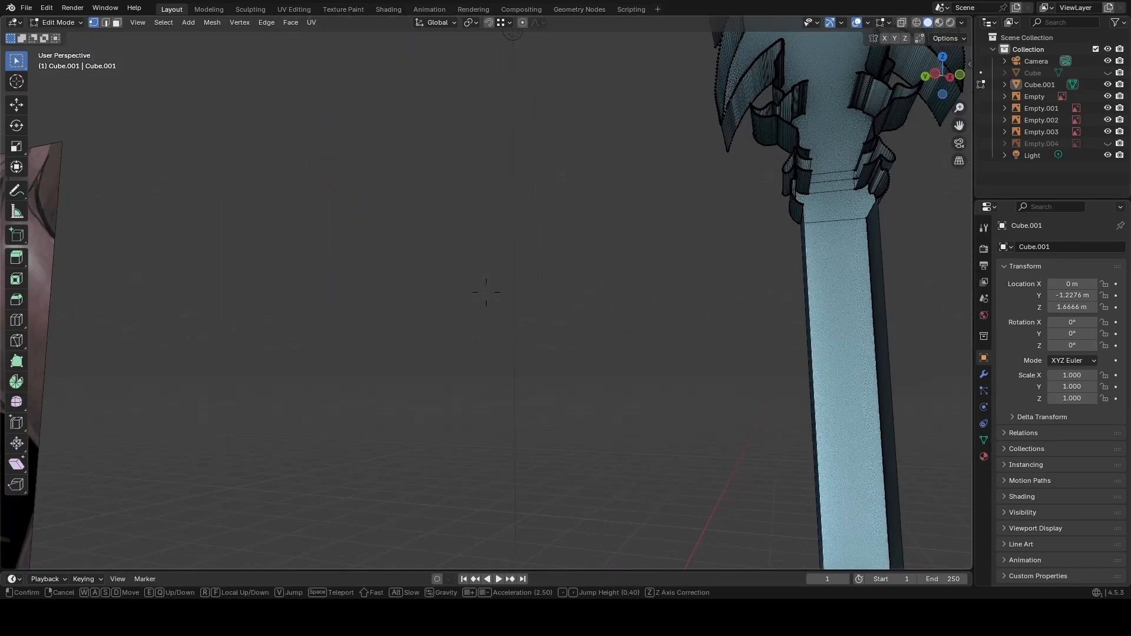
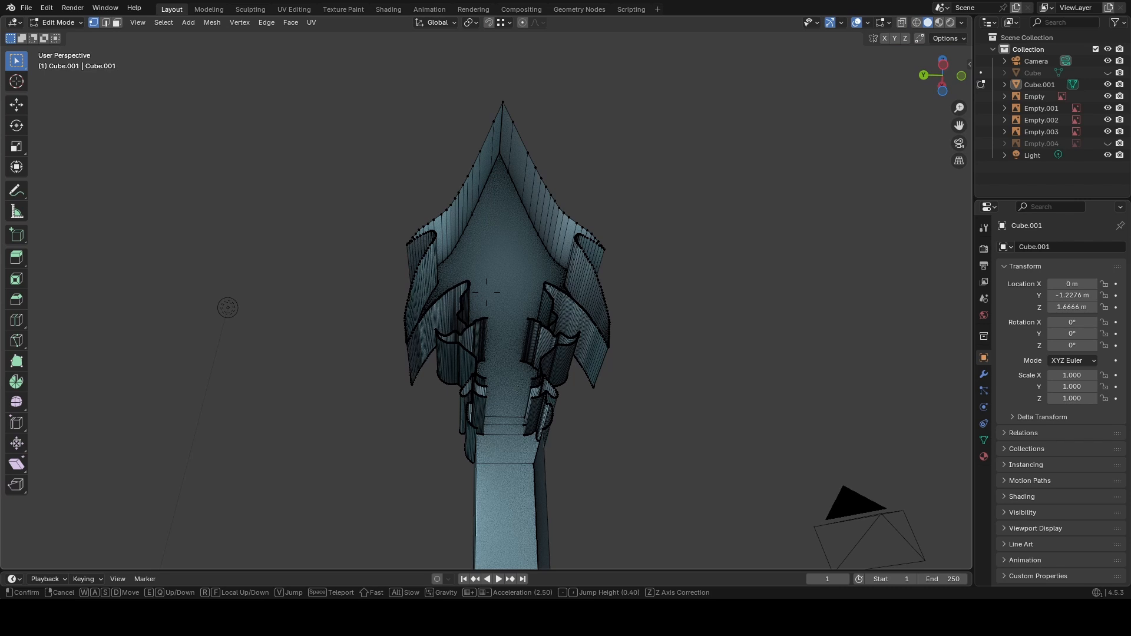
key(s)
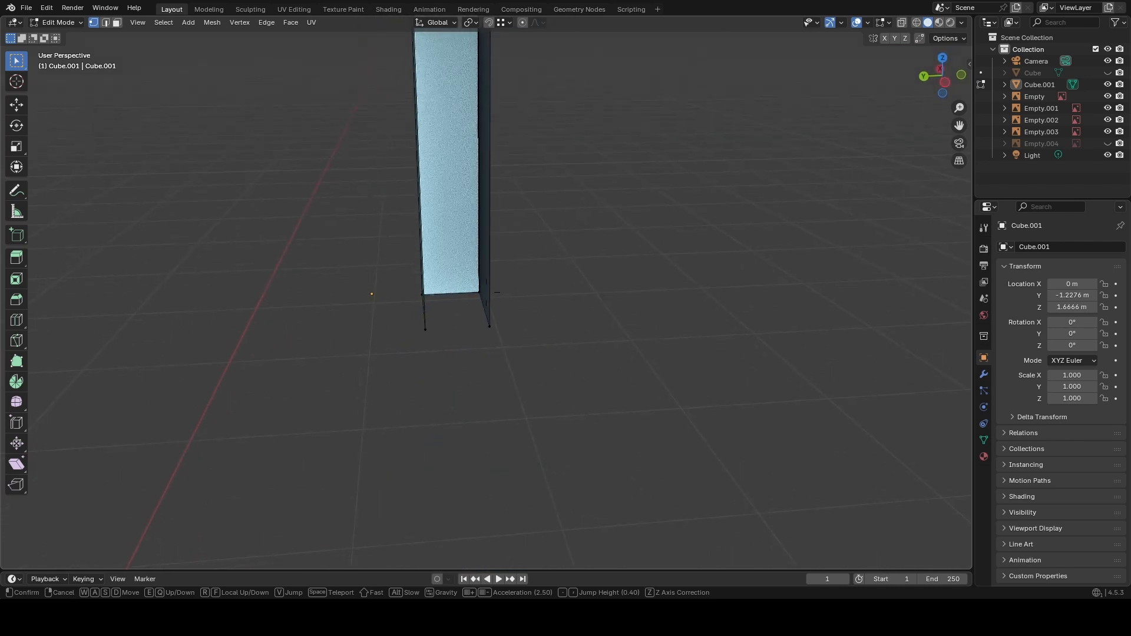
key(w)
click(486, 292)
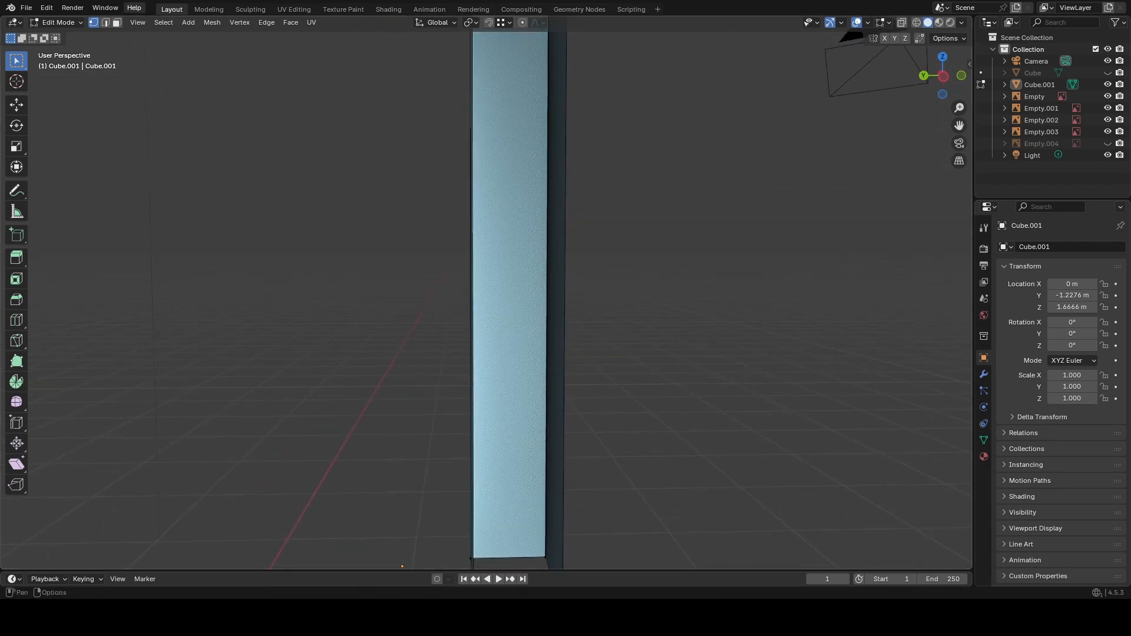
click(504, 210)
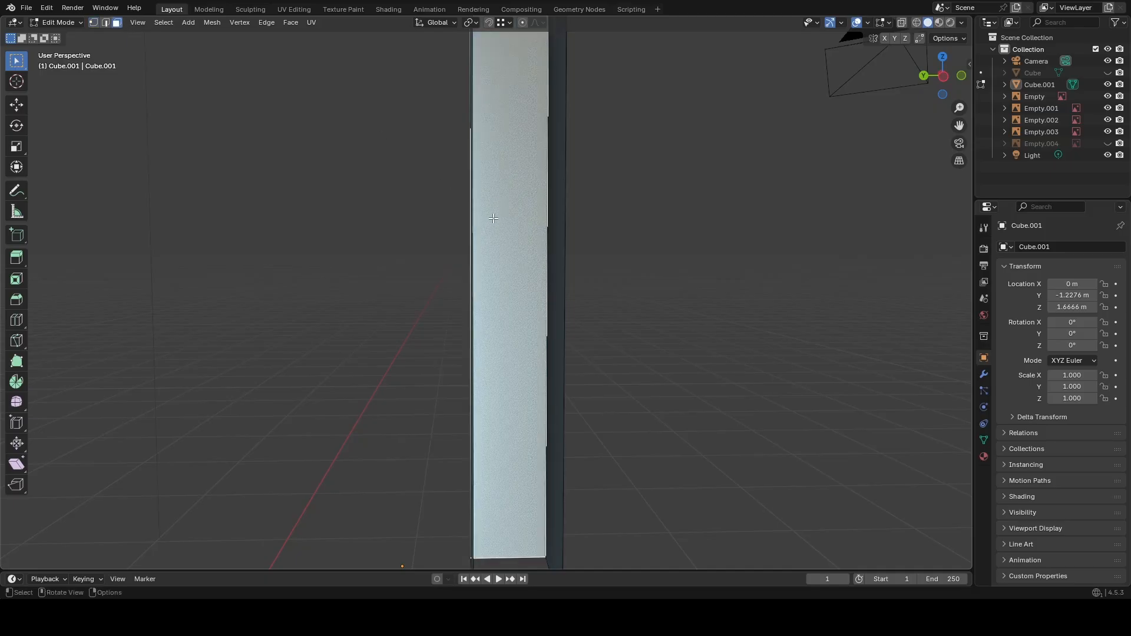
Try to move the shaft's selected front face across toward the open back side.
key(shift+grave)
key(a)
click(502, 246)
key(g)
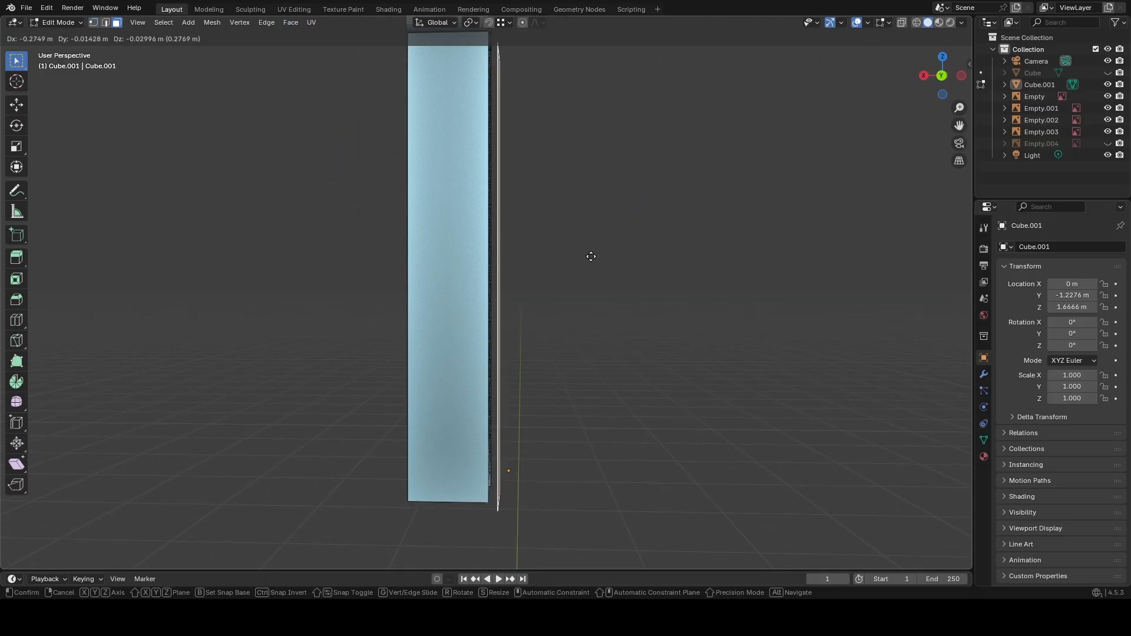
click(608, 257)
key(ctrl+z)
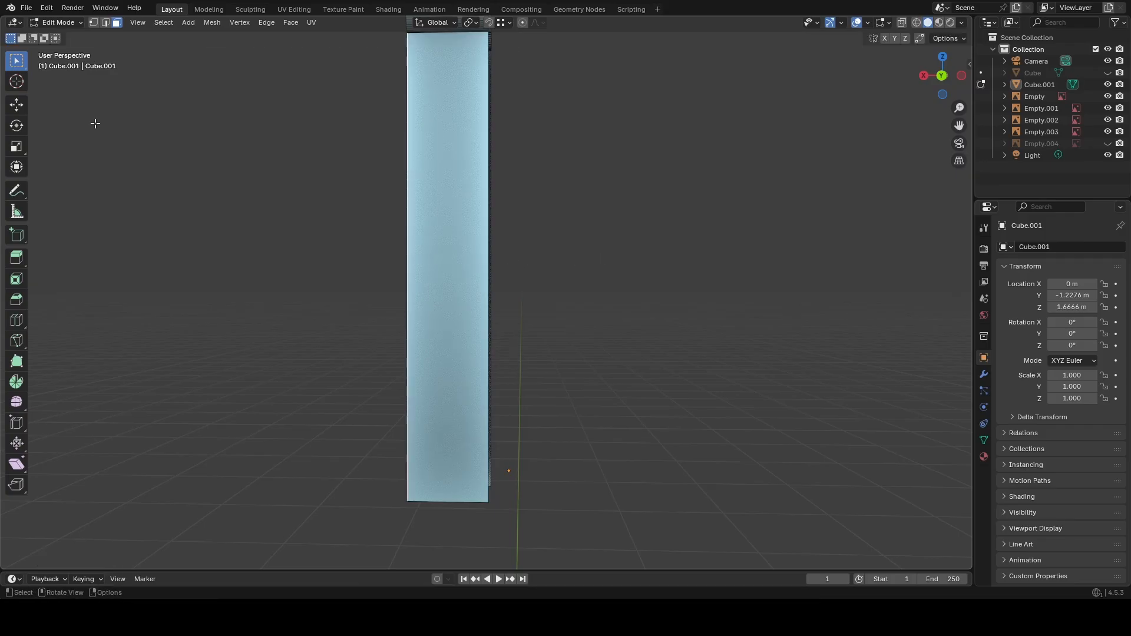
drag(373, 268, 317, 270)
key(shift+grave)
key(a)
key(Escape)
key(ctrl+z)
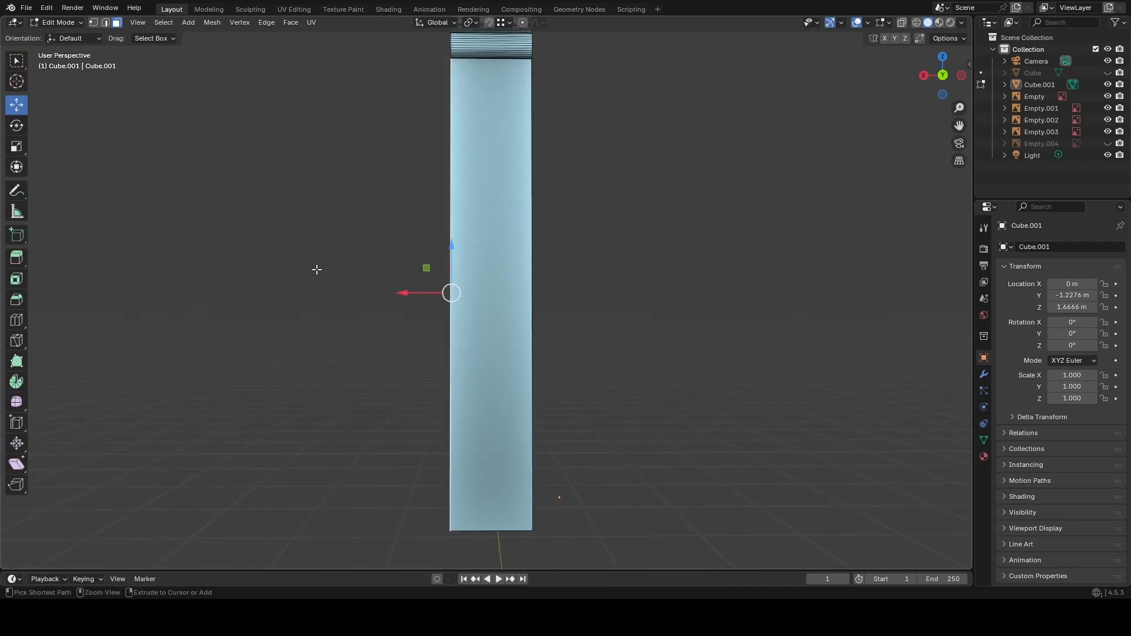
Duplicate the shaft's front face and move the copy along X to close the shaft's open back.
key(shift+d)
right_click(373, 270)
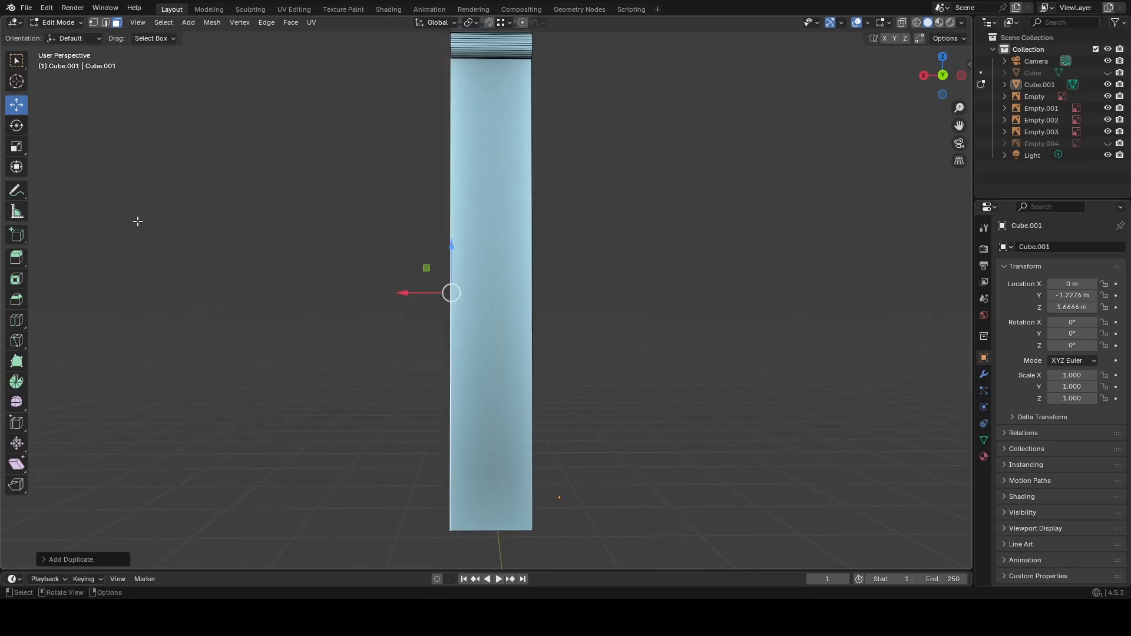
drag(415, 296, 594, 316)
key(shift+grave)
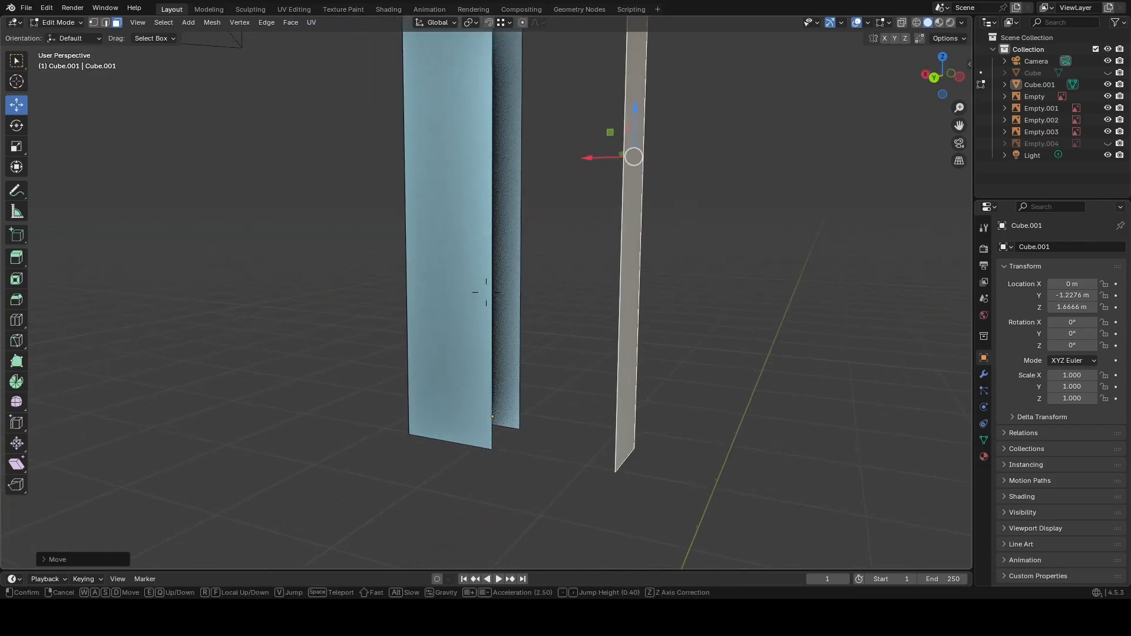
click(610, 217)
drag(542, 182, 424, 182)
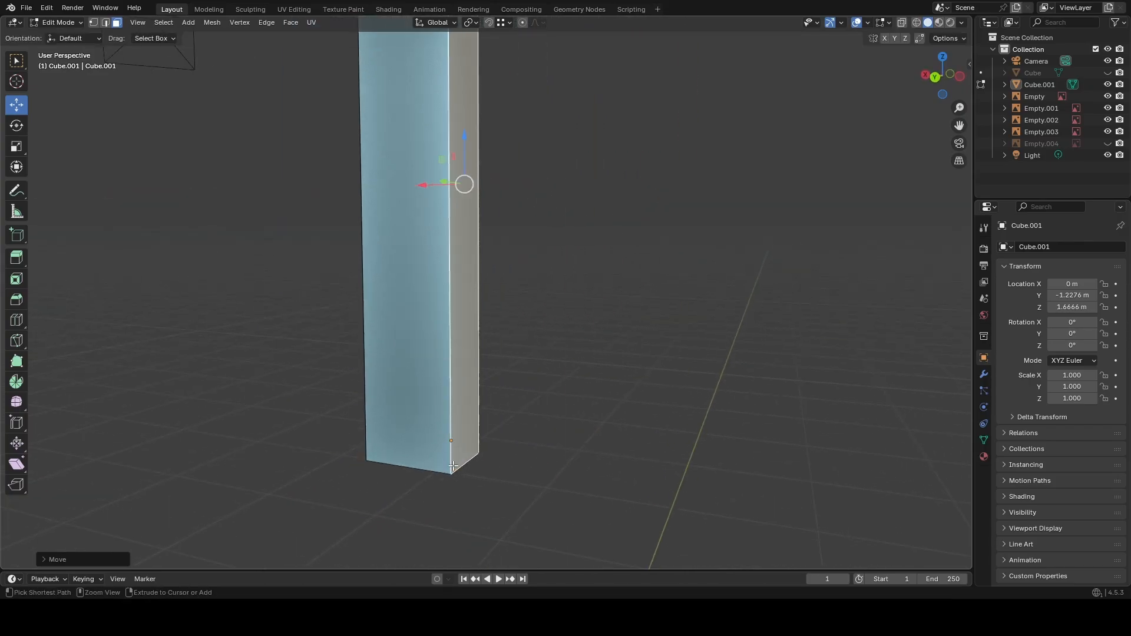
Inspect the shaft's bottom end and the open back of the spearhead and collar.
key(alt+a)
key(shift+grave)
key(w)
key(q)
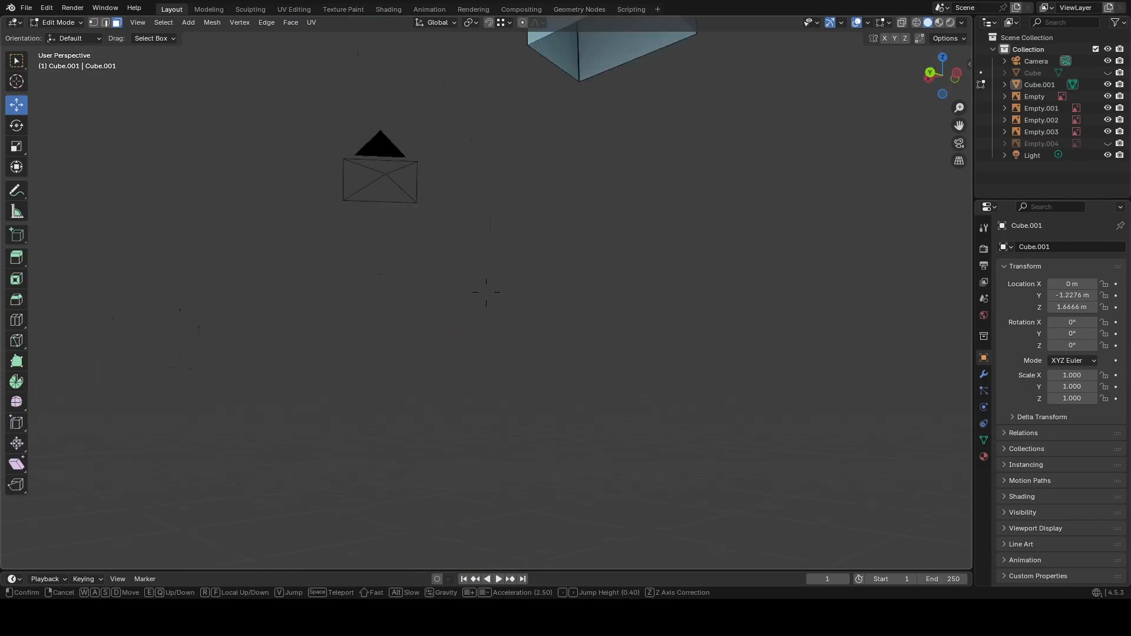
key(q)
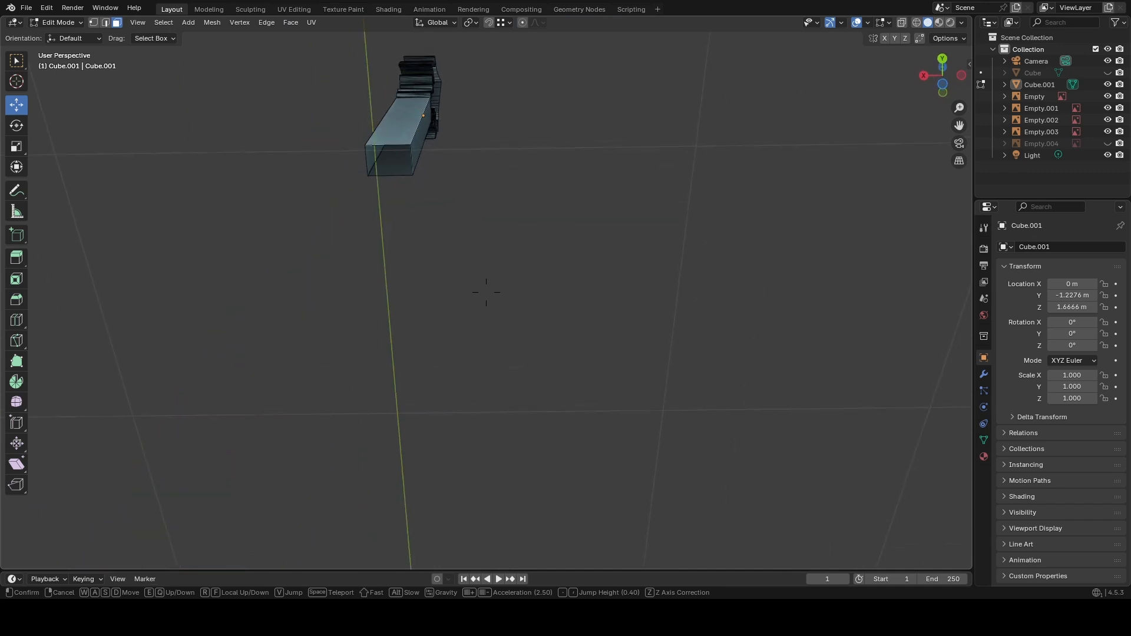
key(shift+w)
key(w)
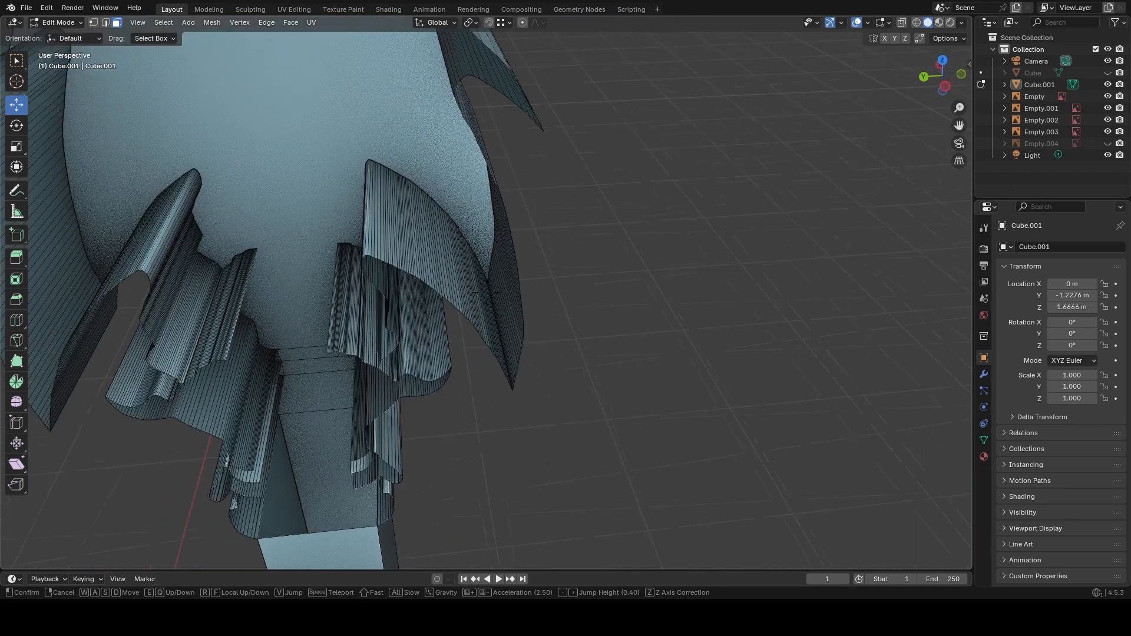
key(s)
key(q)
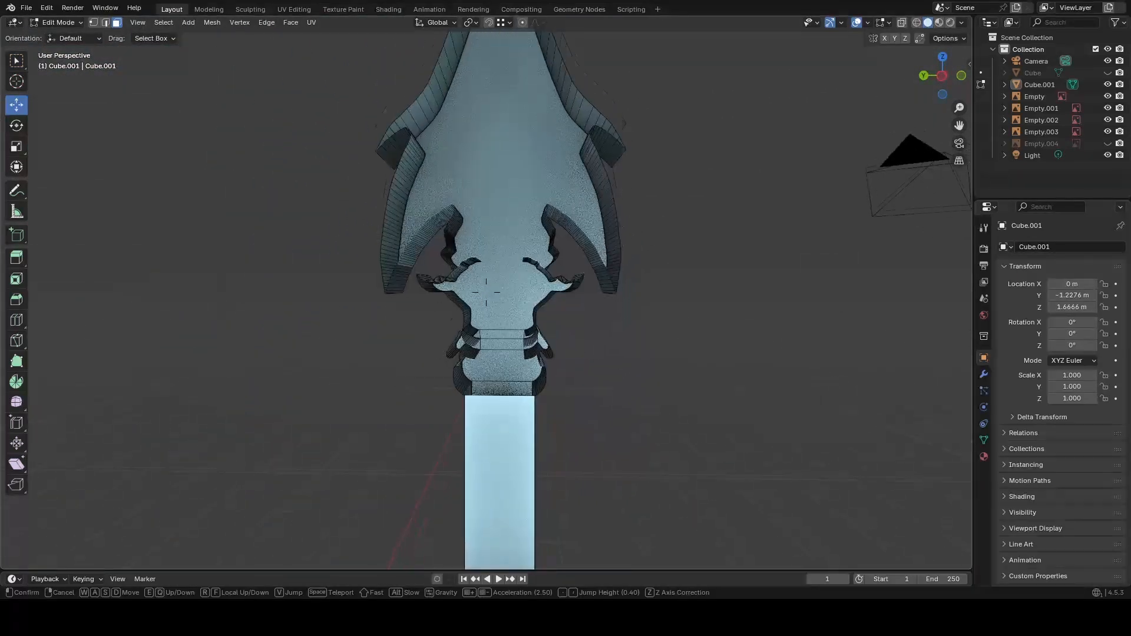
key(w)
key(s)
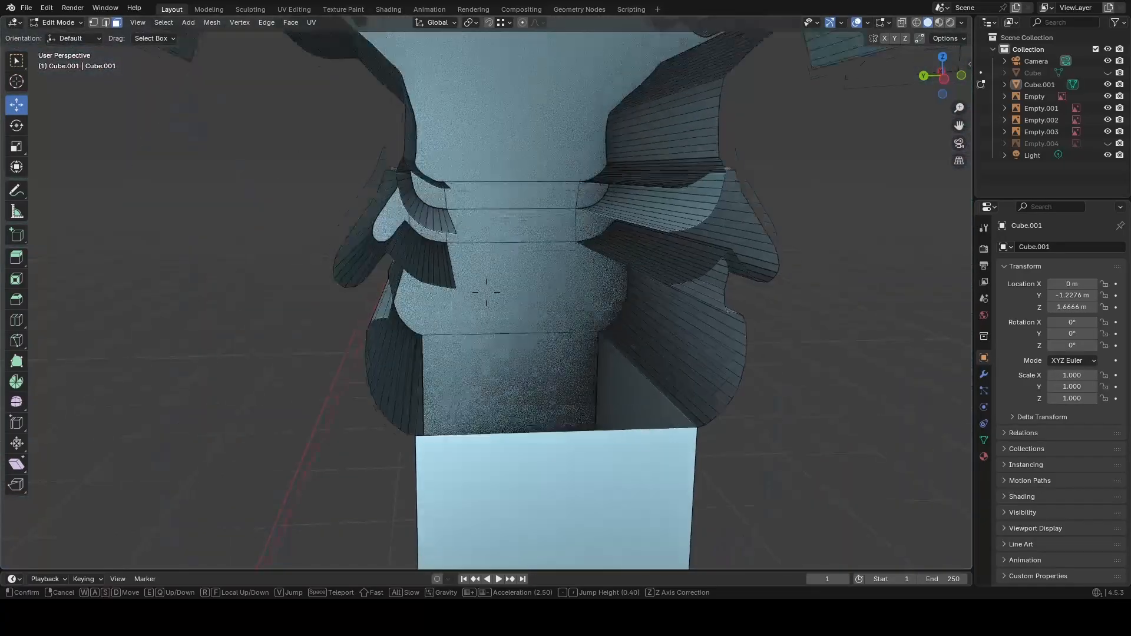
click(600, 306)
Select the inner sides of the collar's and spearhead's front faces, viewed through the open back.
click(519, 340)
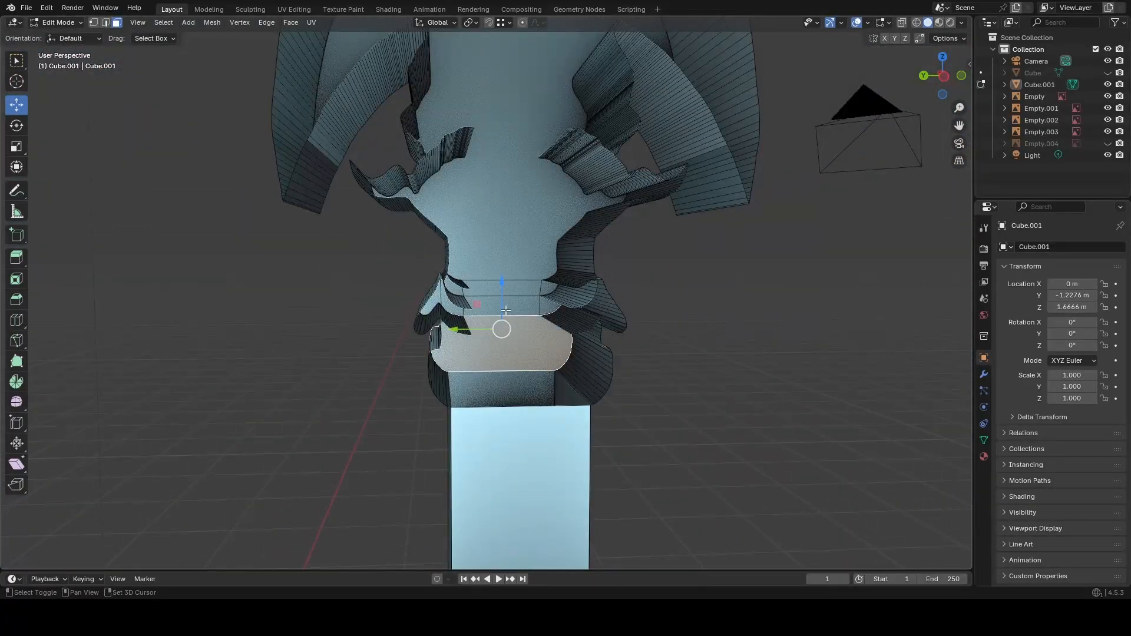
shift+click(508, 307)
shift+click(519, 248)
shift+click(548, 295)
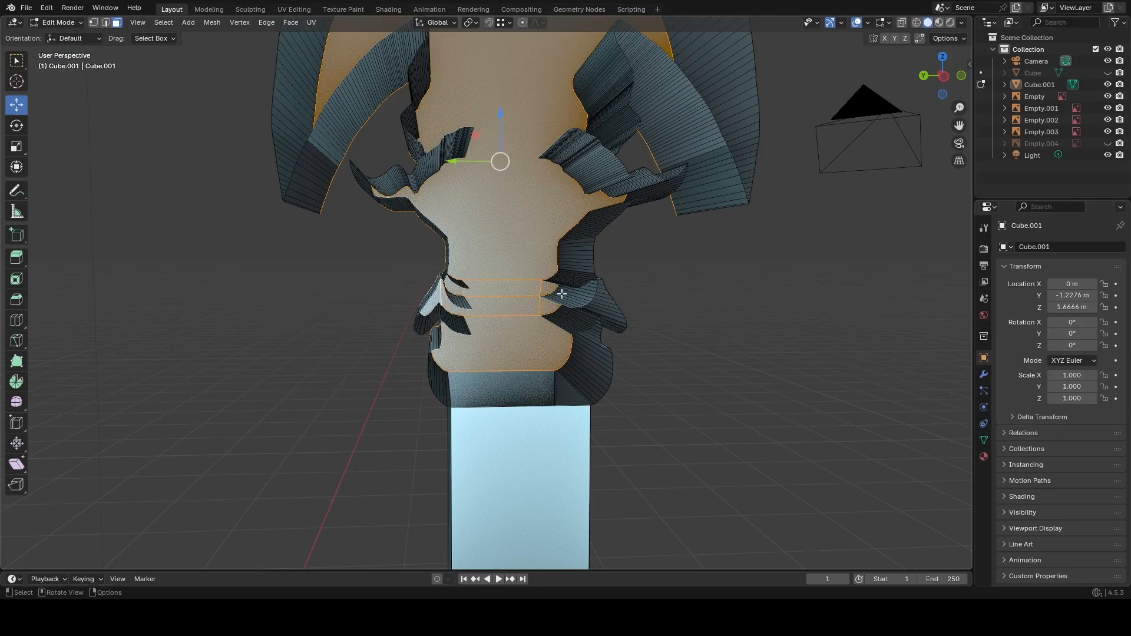
Add the small front faces on both side lobes of the collar to the selection.
key(shift+grave)
key(w)
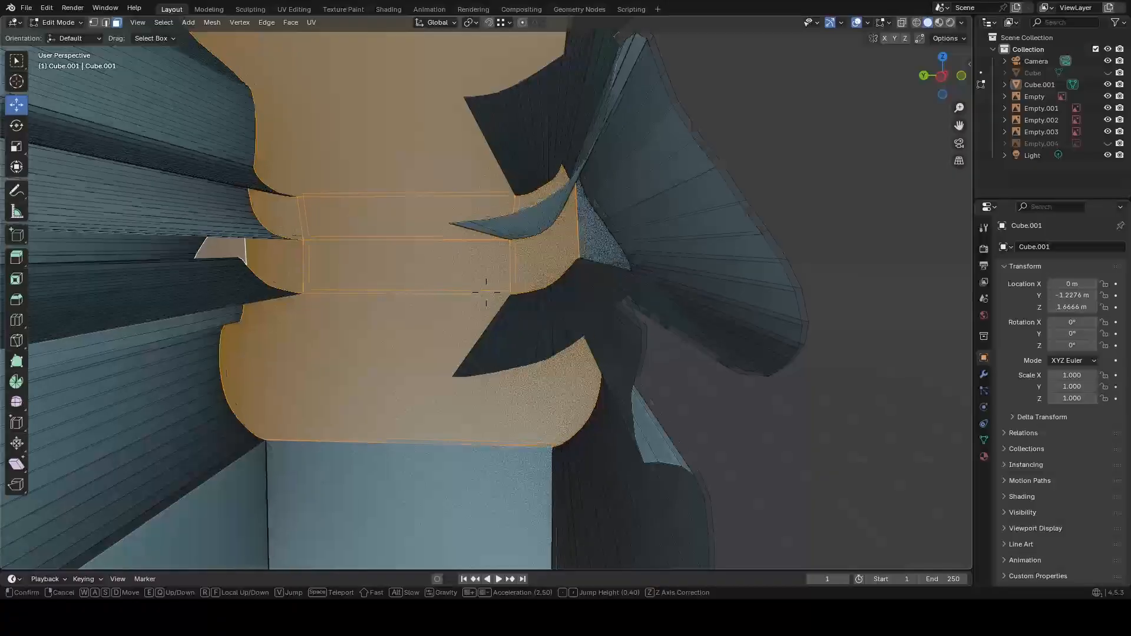
key(s)
click(631, 253)
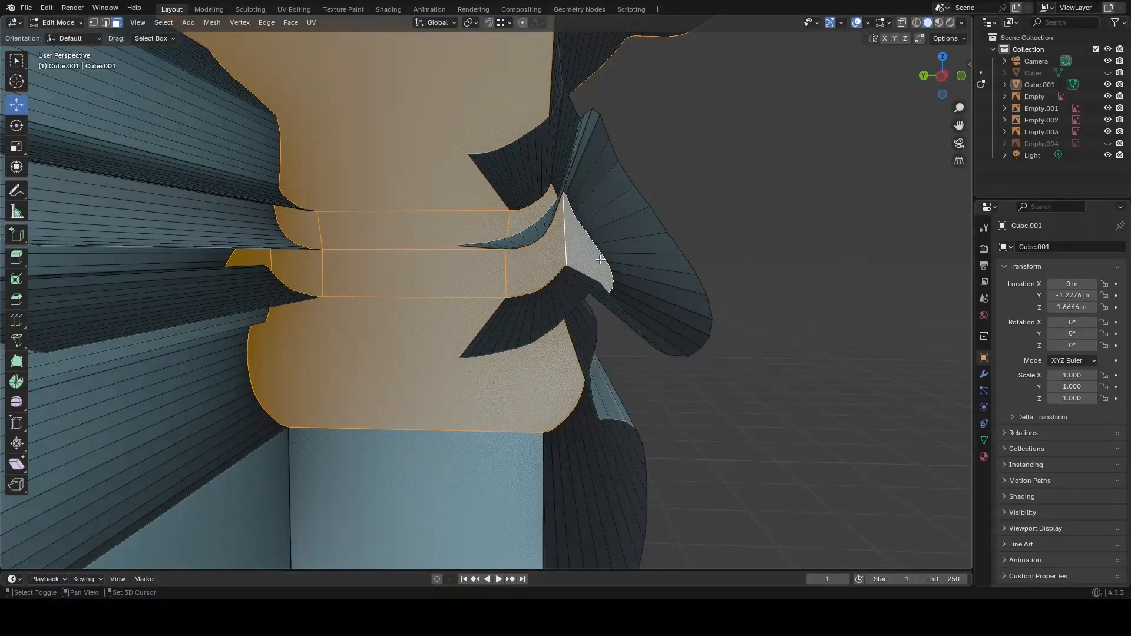
key(shift+grave)
key(s)
key(w)
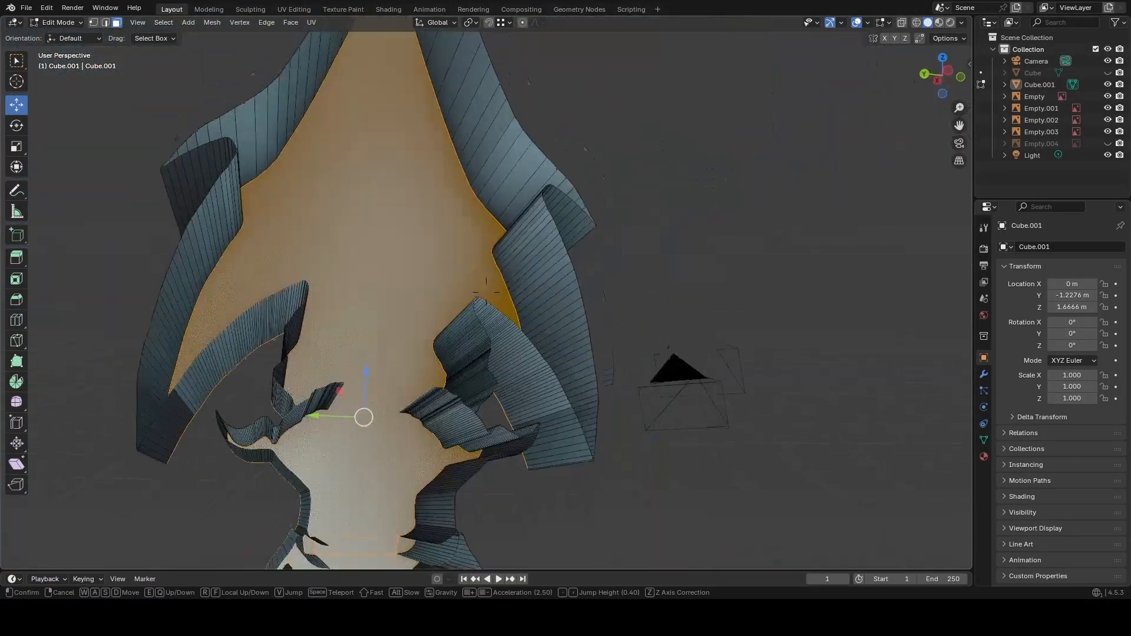
key(s)
click(597, 268)
Duplicate the selected spearhead and collar faces and move the copy along X to cover the open back.
key(shift+d)
right_click(587, 273)
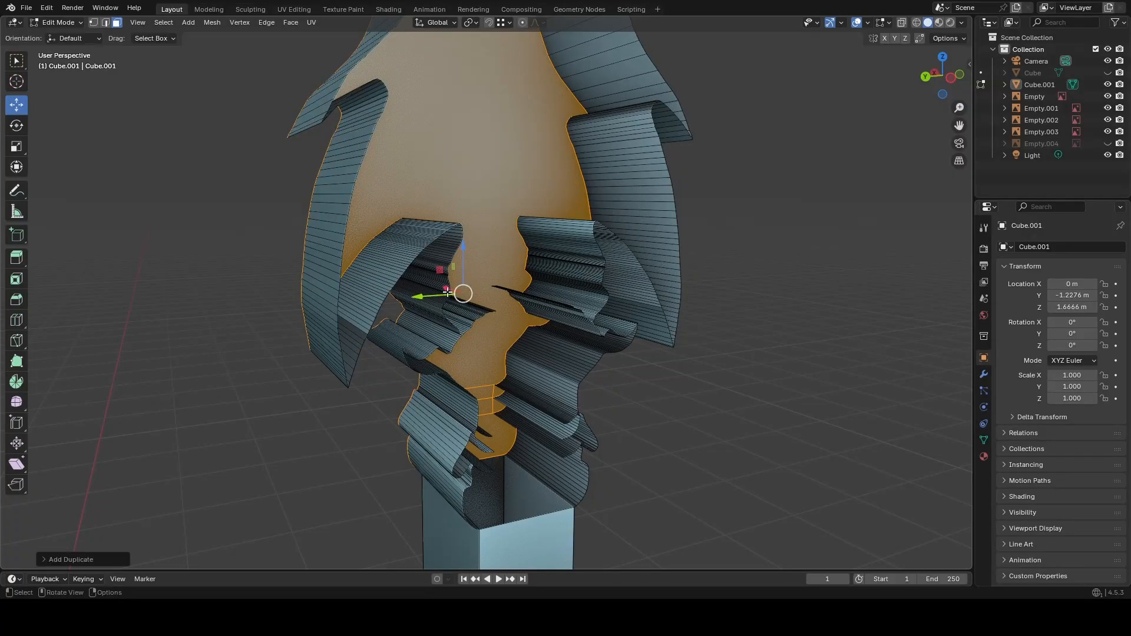
key(g)
key(x)
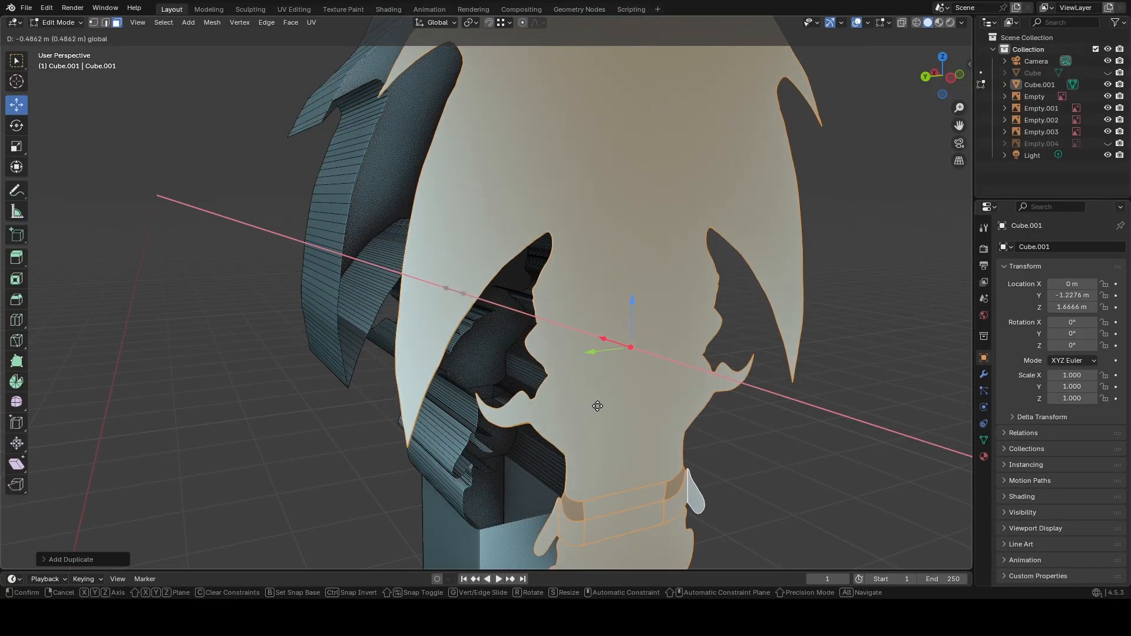
click(579, 357)
key(g)
key(x)
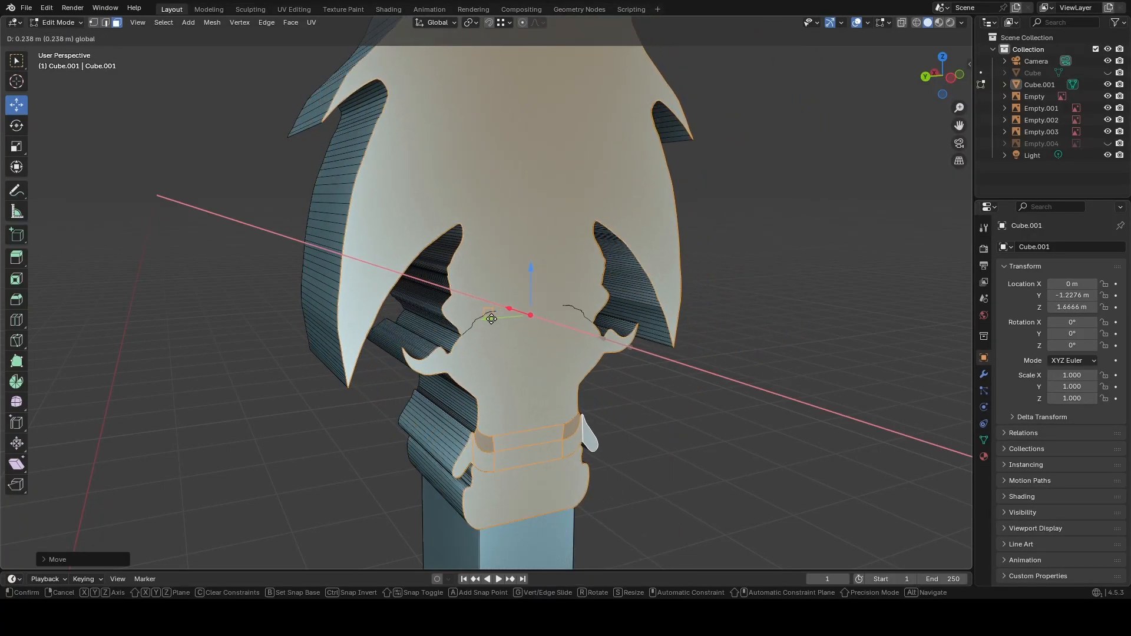
click(501, 315)
click(734, 411)
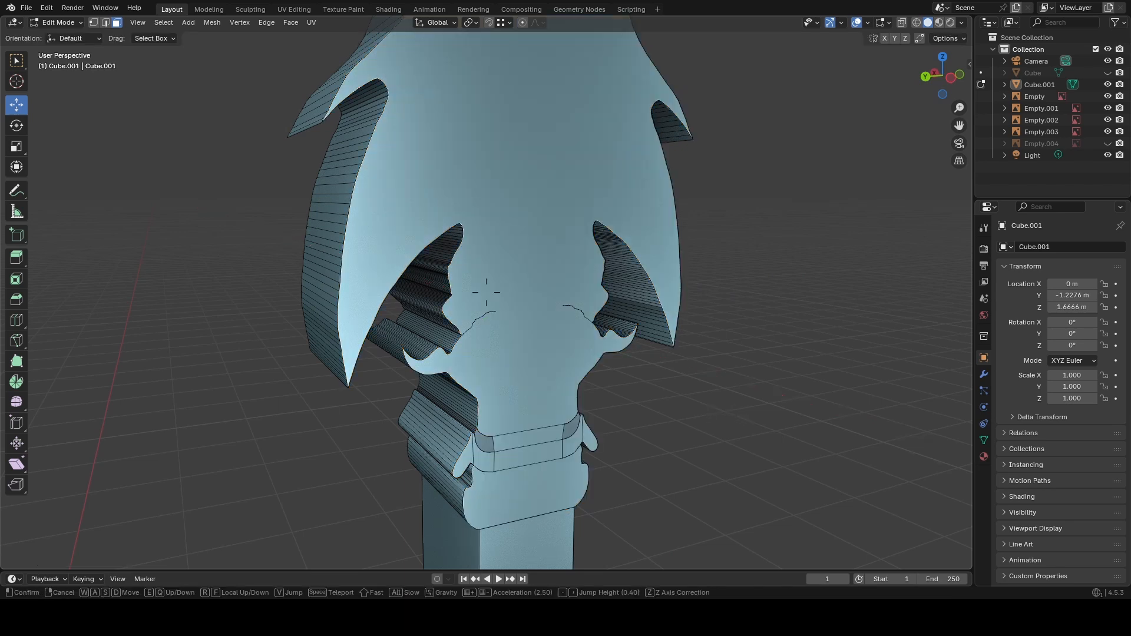
Turn on the Face Orientation overlay and check the spear's front, side and back faces.
key(s)
key(d)
key(w)
click(813, 324)
click(868, 22)
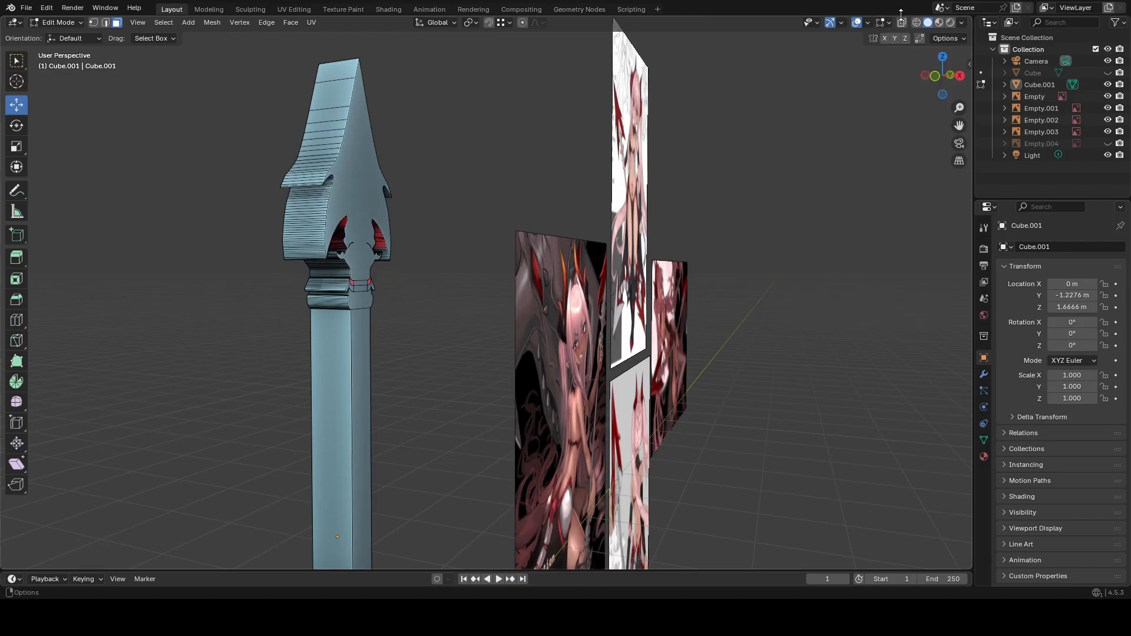
key(w)
key(a)
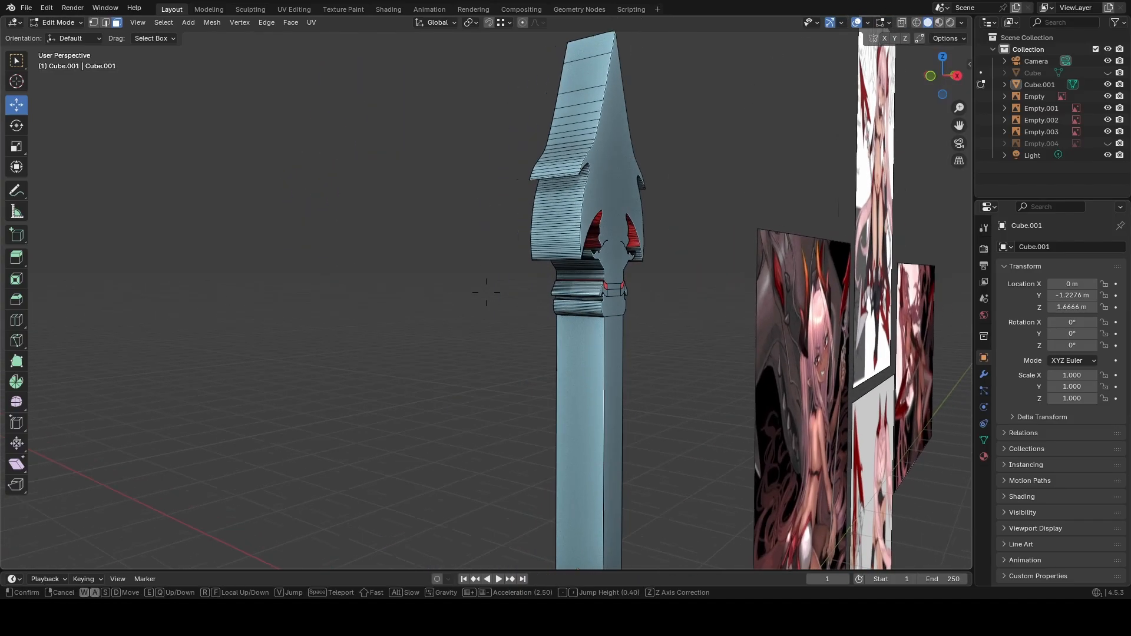
key(a)
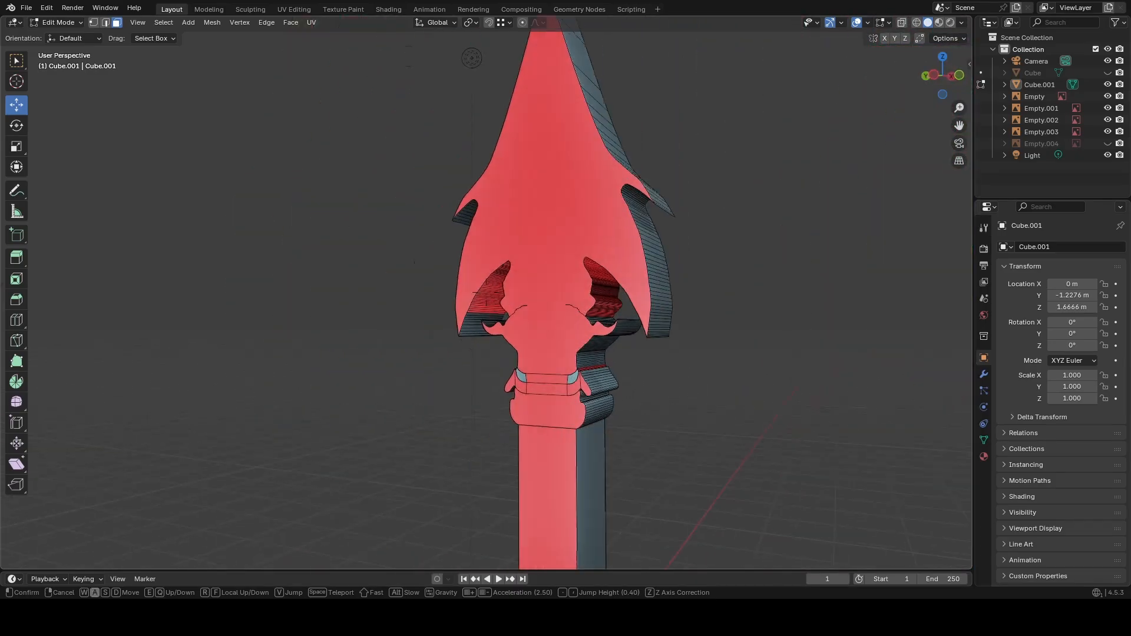
click(608, 309)
Restore the selection of the copied back faces, add the shaft's back face, and flip their normals.
key(ctrl+z)
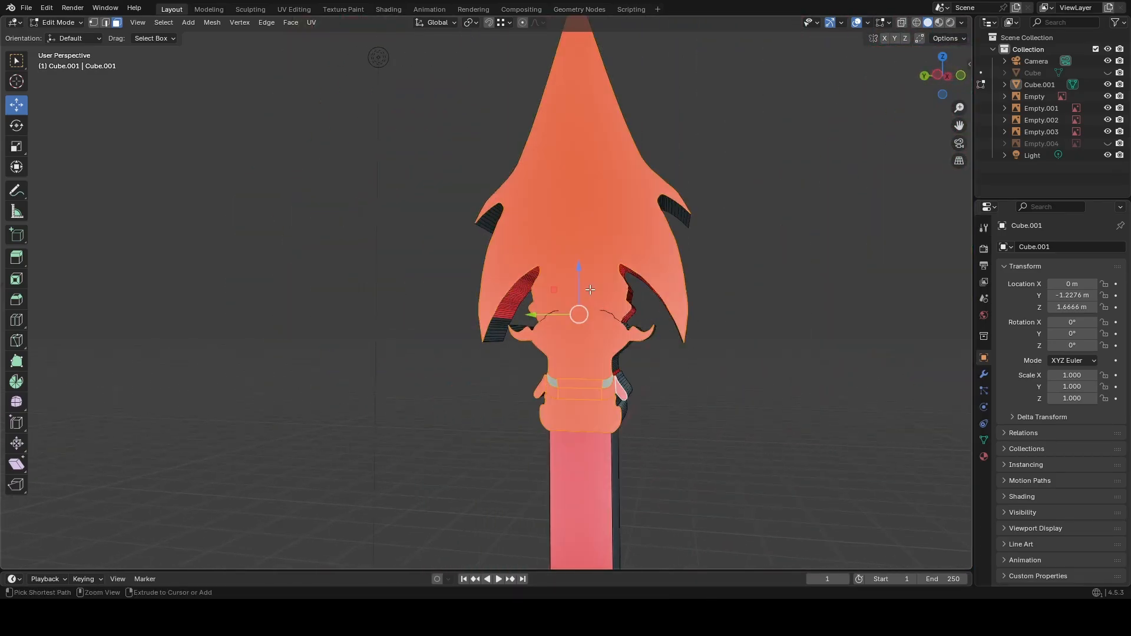
shift+click(598, 462)
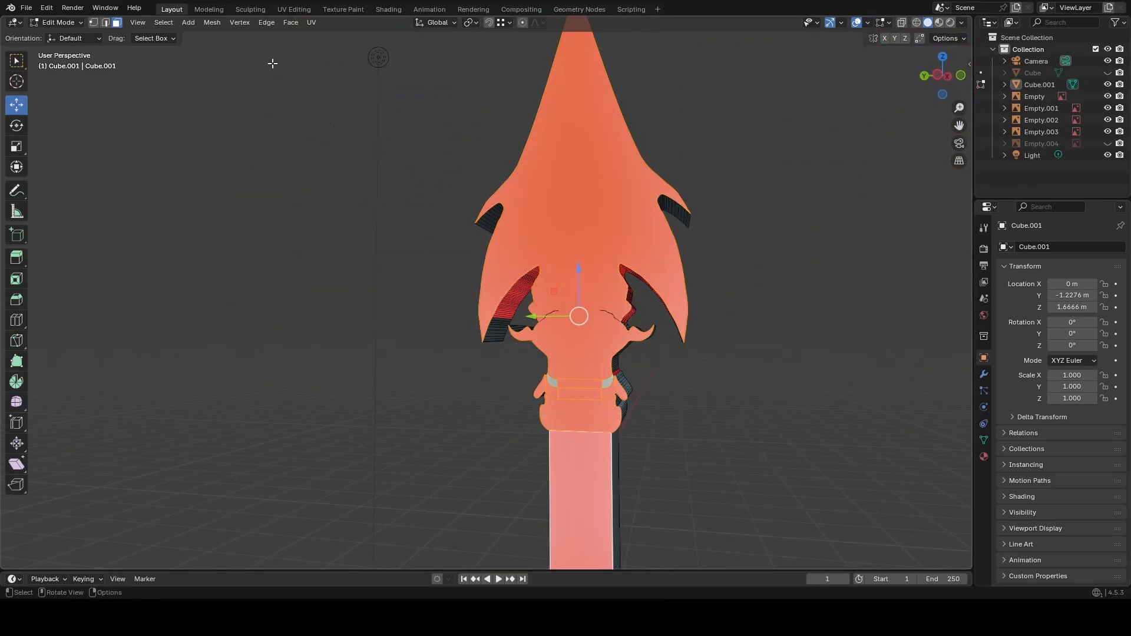
click(236, 26)
mouse_move(218, 24)
mouse_move(261, 236)
click(344, 235)
click(478, 369)
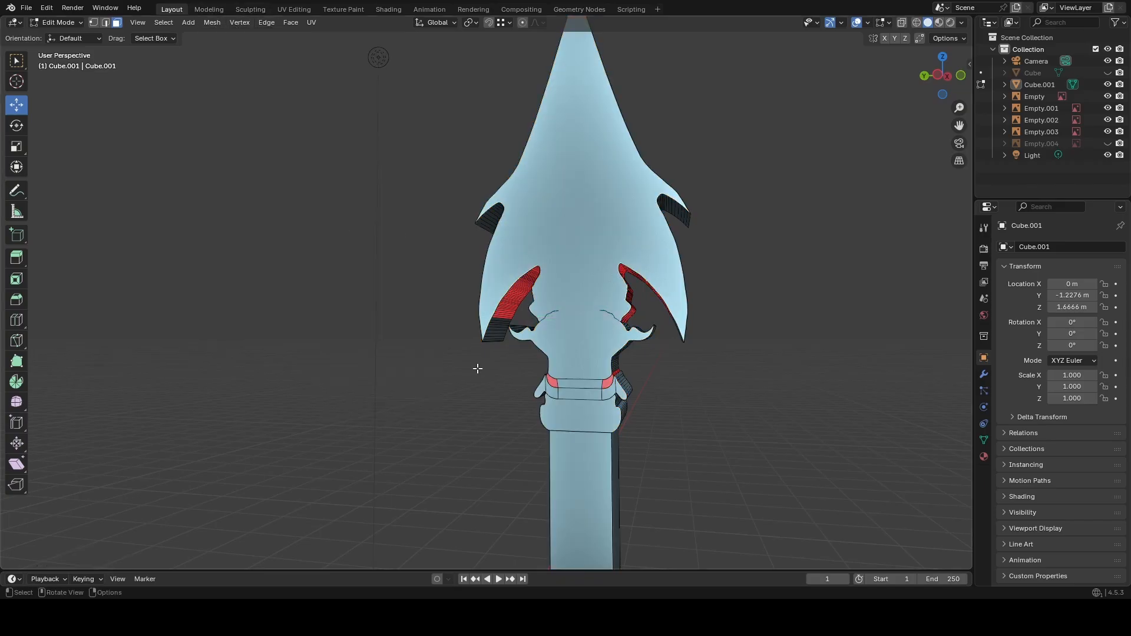
Select the two red corner faces of the collar band on the back of the spear.
scroll(478, 368, up, 2)
key(shift+grave)
key(w)
key(w)
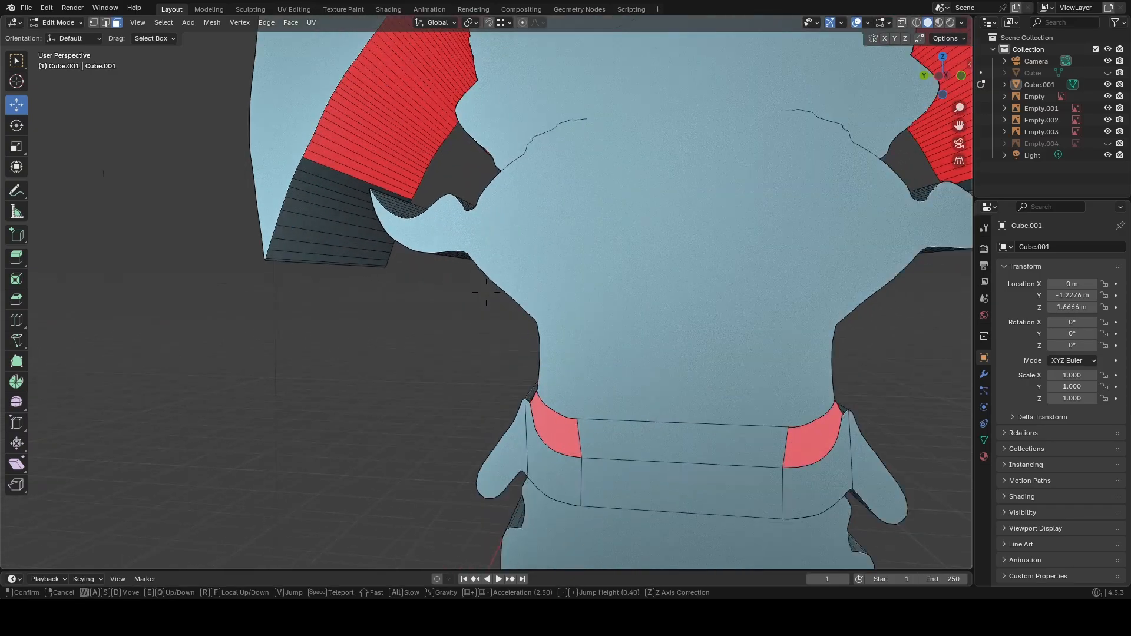
key(s)
key(w)
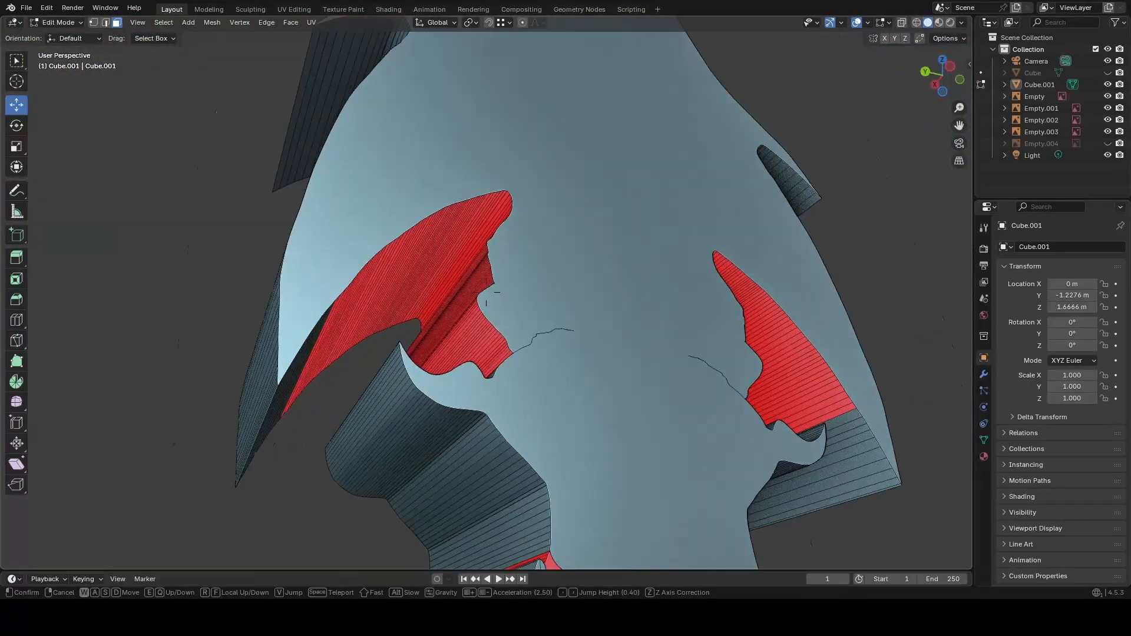
key(d)
click(478, 368)
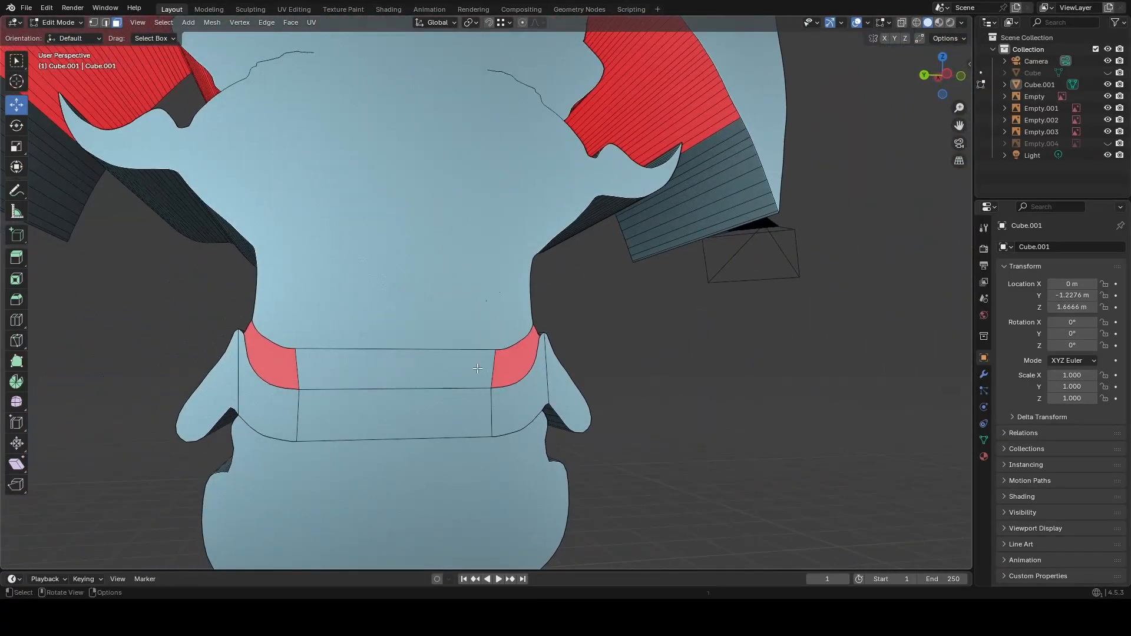
shift+click(274, 366)
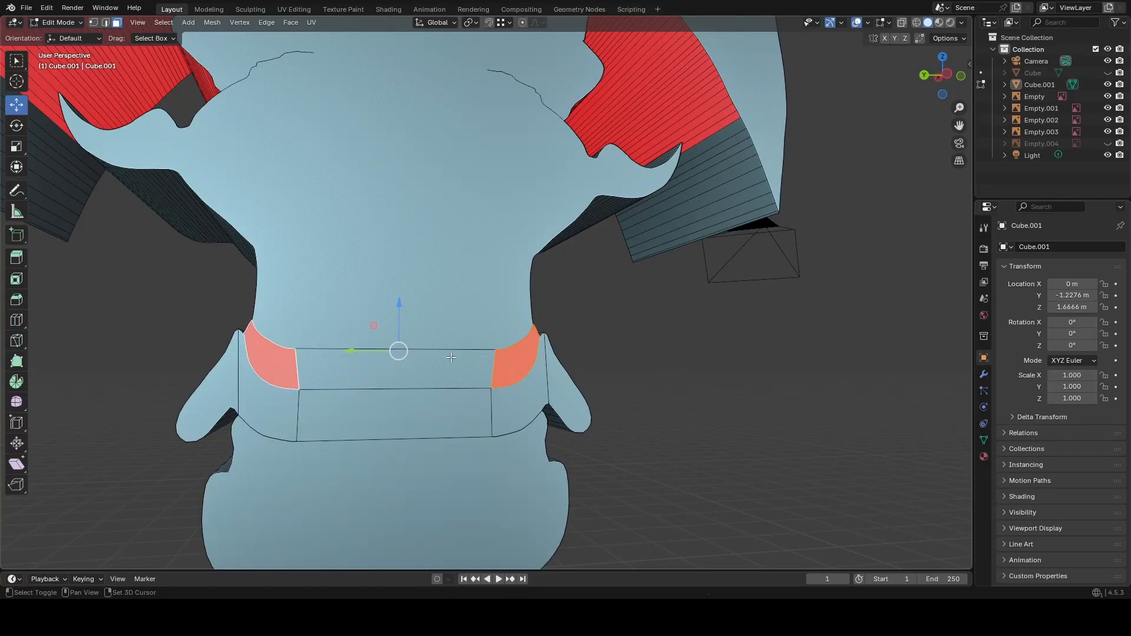
Add the matching red corner faces on the opposite side of the collar band and flip the selection's normals.
key(shift+grave)
key(w)
key(a)
key(w)
click(449, 356)
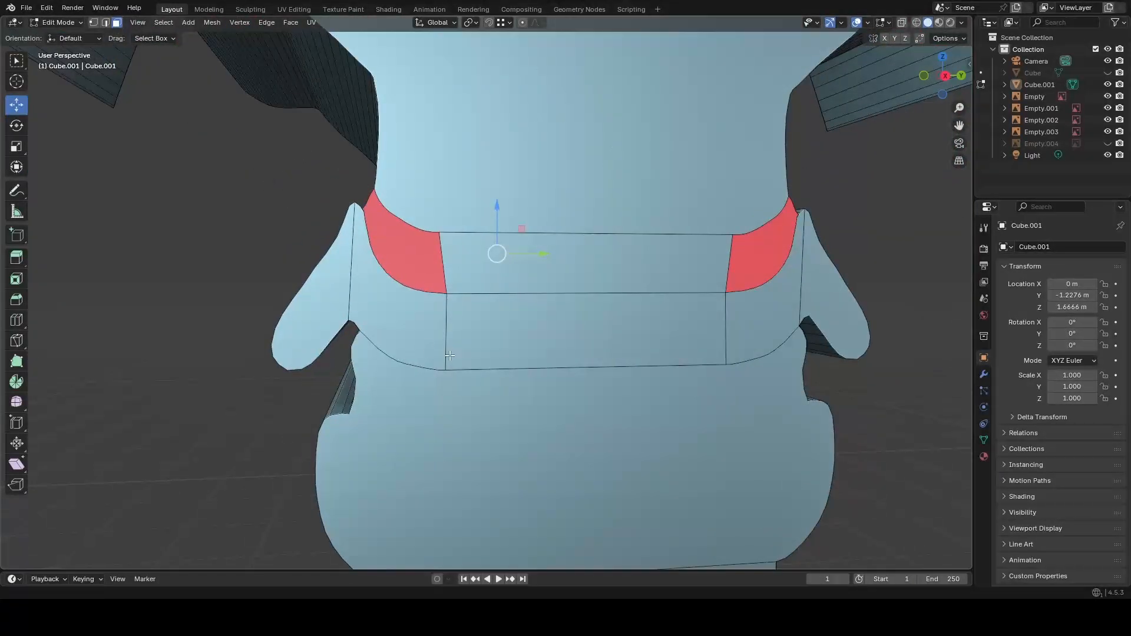
shift+click(392, 243)
click(207, 23)
mouse_move(288, 249)
click(342, 240)
click(835, 205)
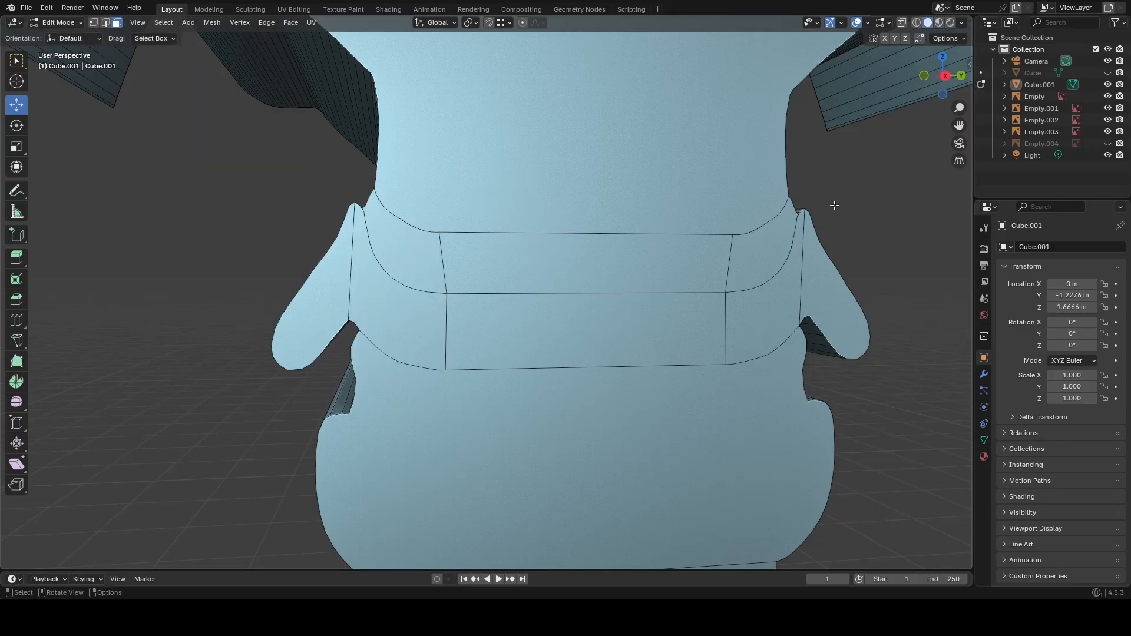
Select the narrow strip of red faces along one side of the collar, just above the side lobe.
scroll(834, 205, down, 5)
key(shift+grave)
key(w)
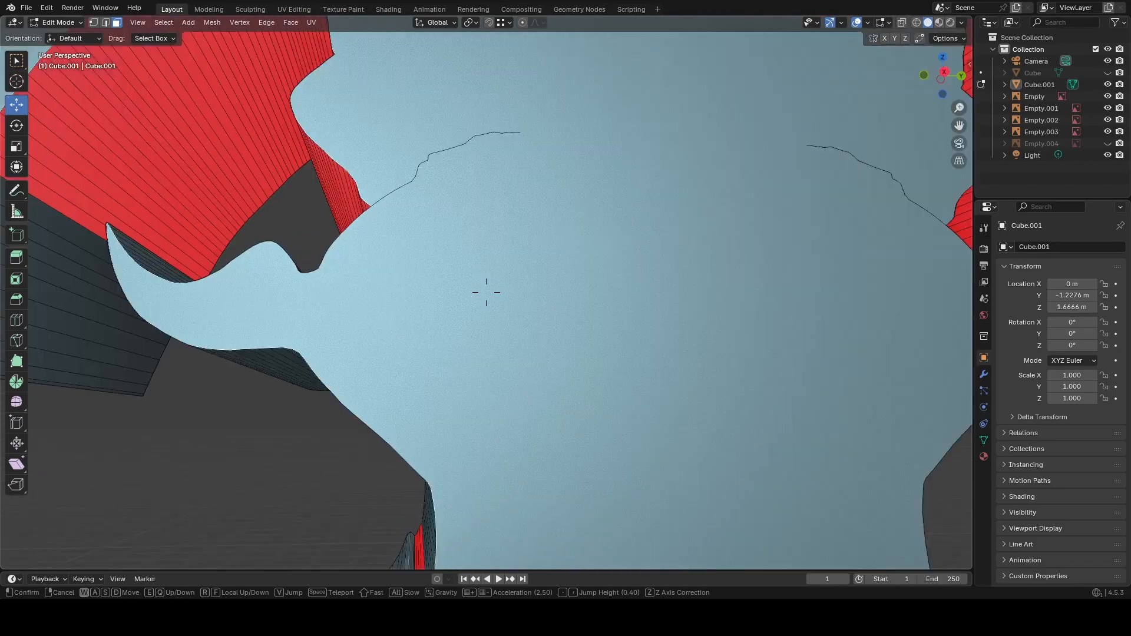
key(w)
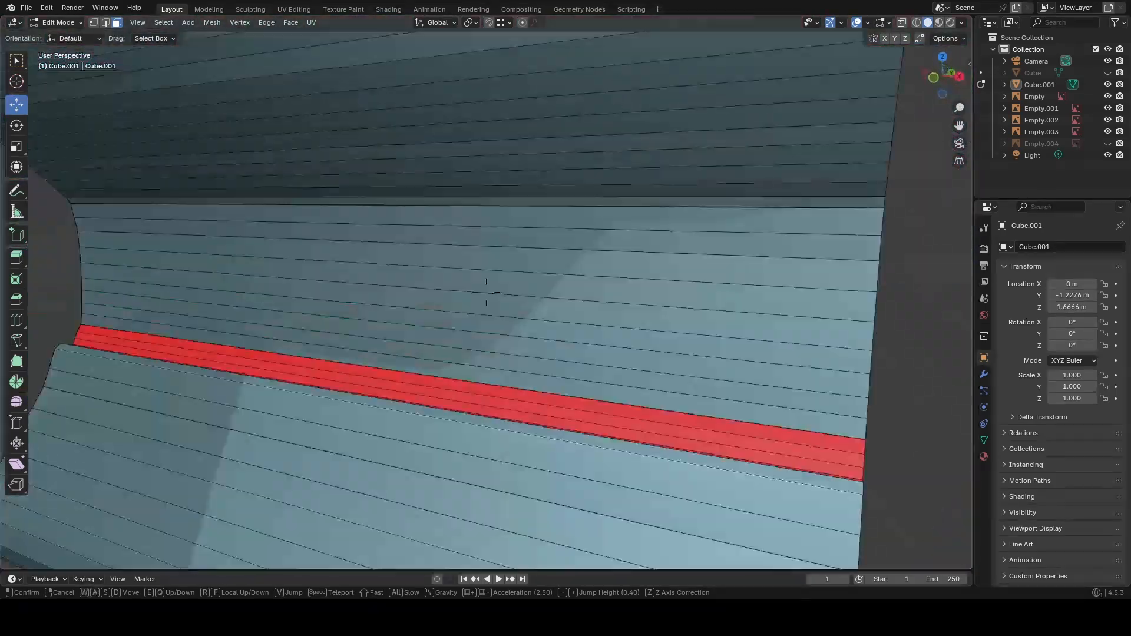
click(774, 340)
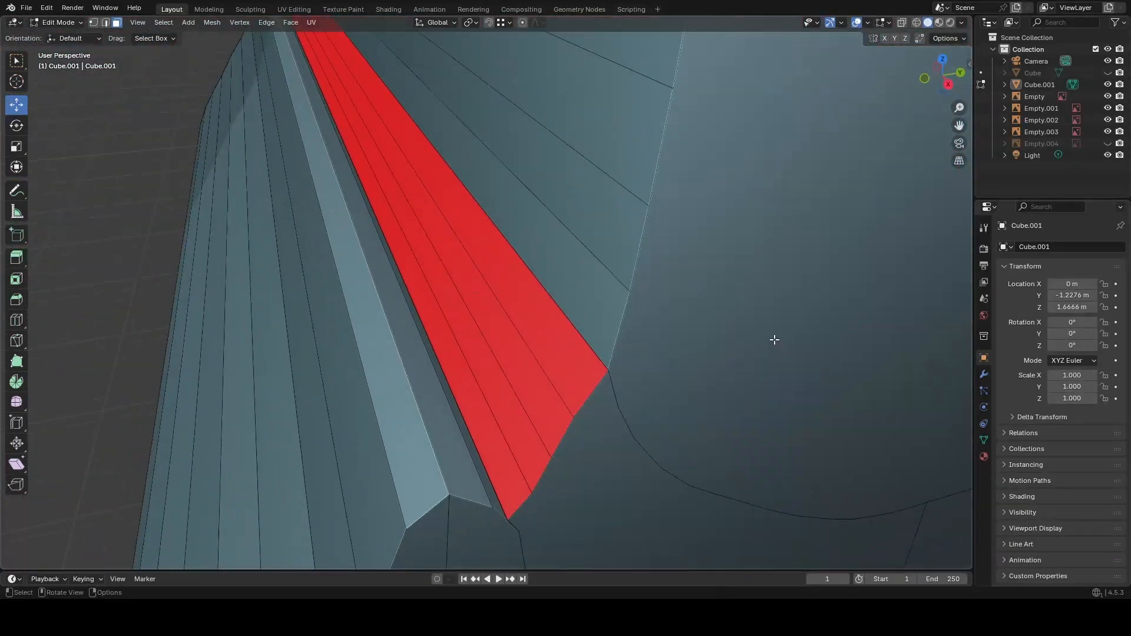
shift+click(527, 456)
shift+click(549, 416)
shift+click(575, 378)
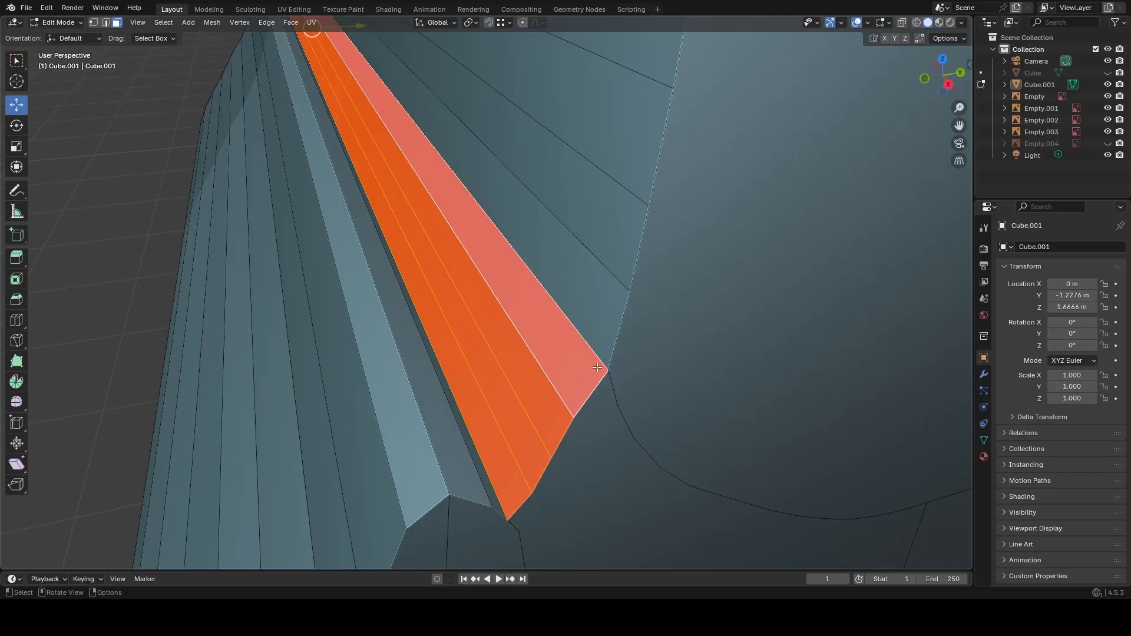
Add the matching strip of red faces on the collar's other side to the selection.
key(shift+grave)
key(w)
key(s)
key(w)
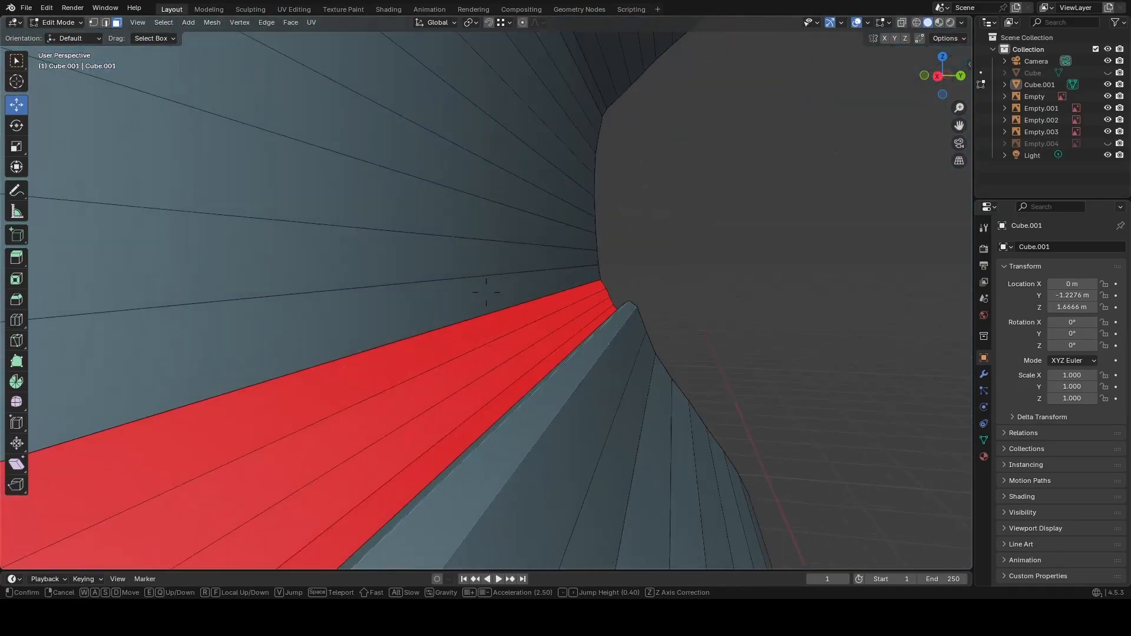
key(s)
key(w)
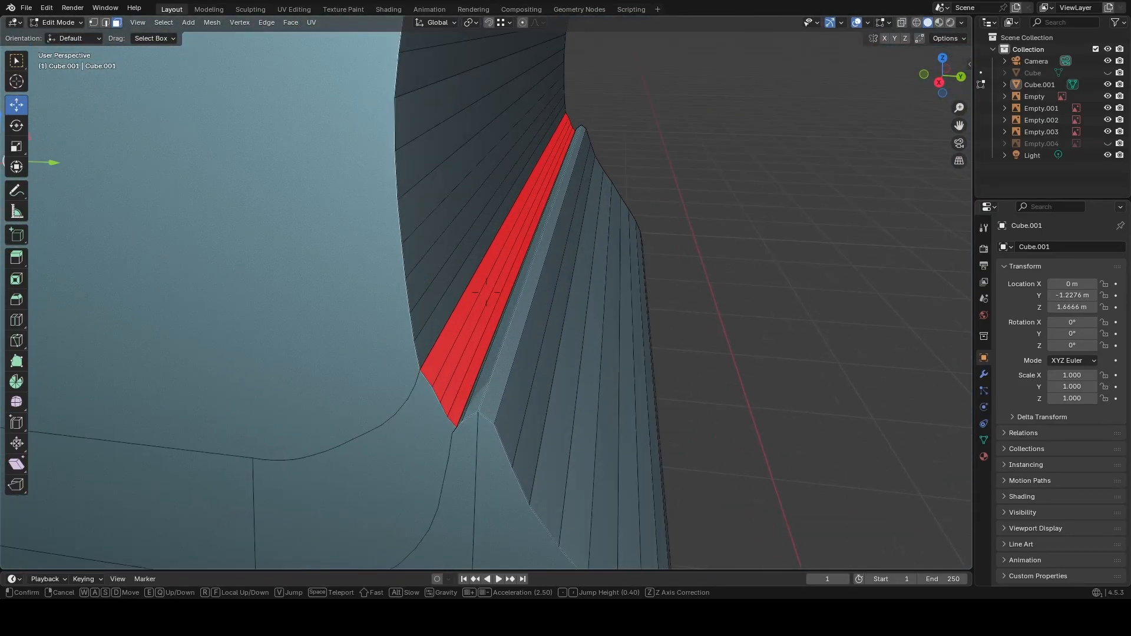
key(s)
key(w)
key(s)
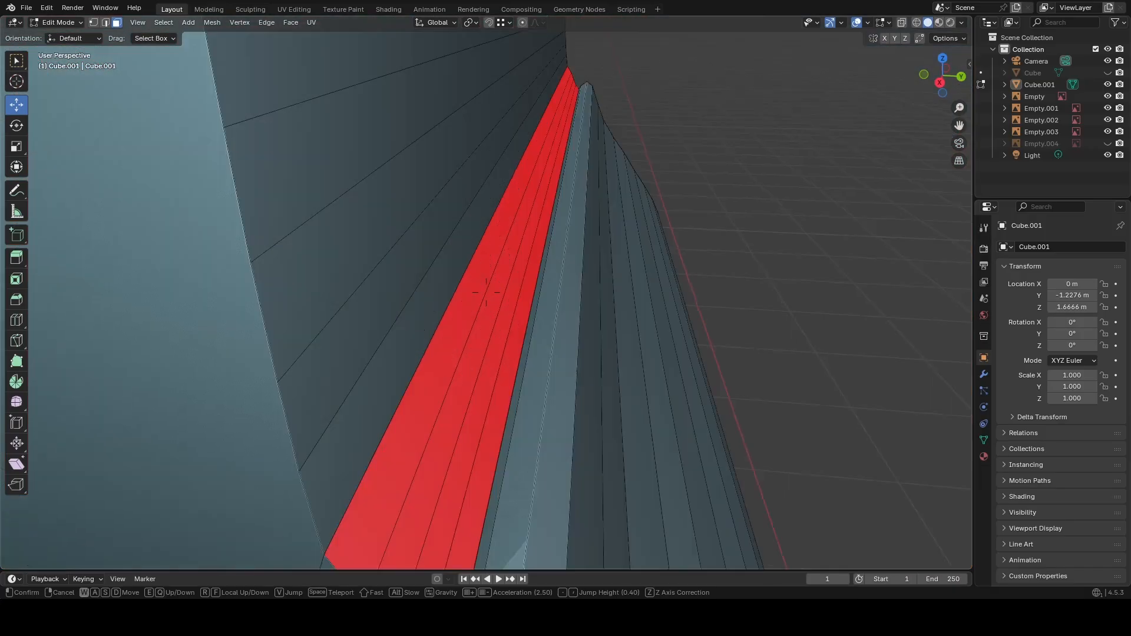
key(w)
key(s)
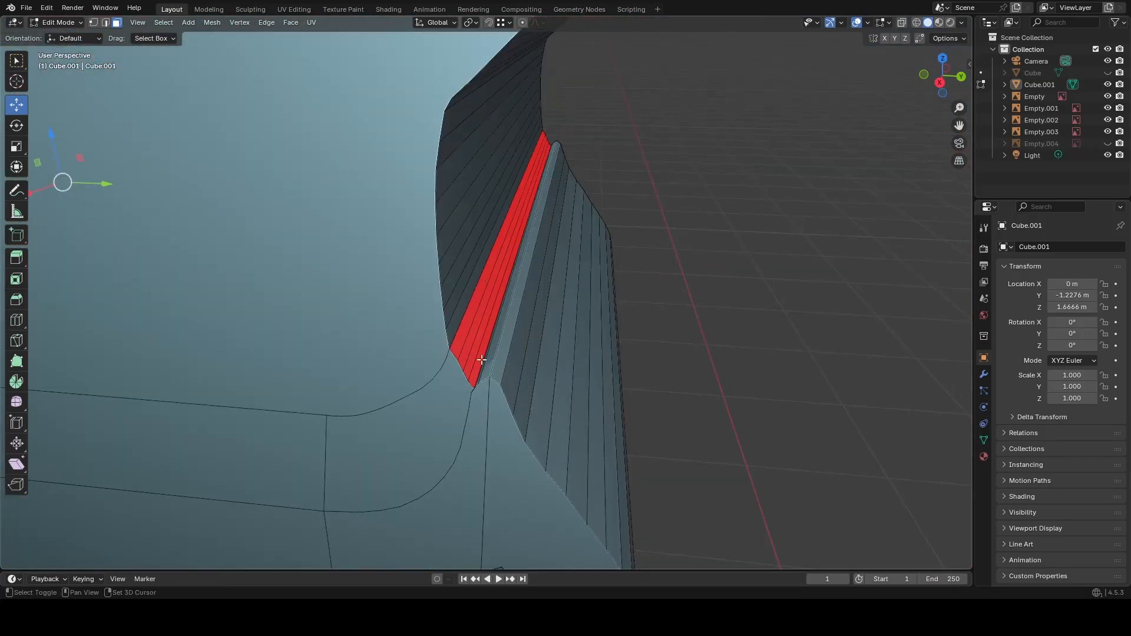
drag(469, 325, 504, 326)
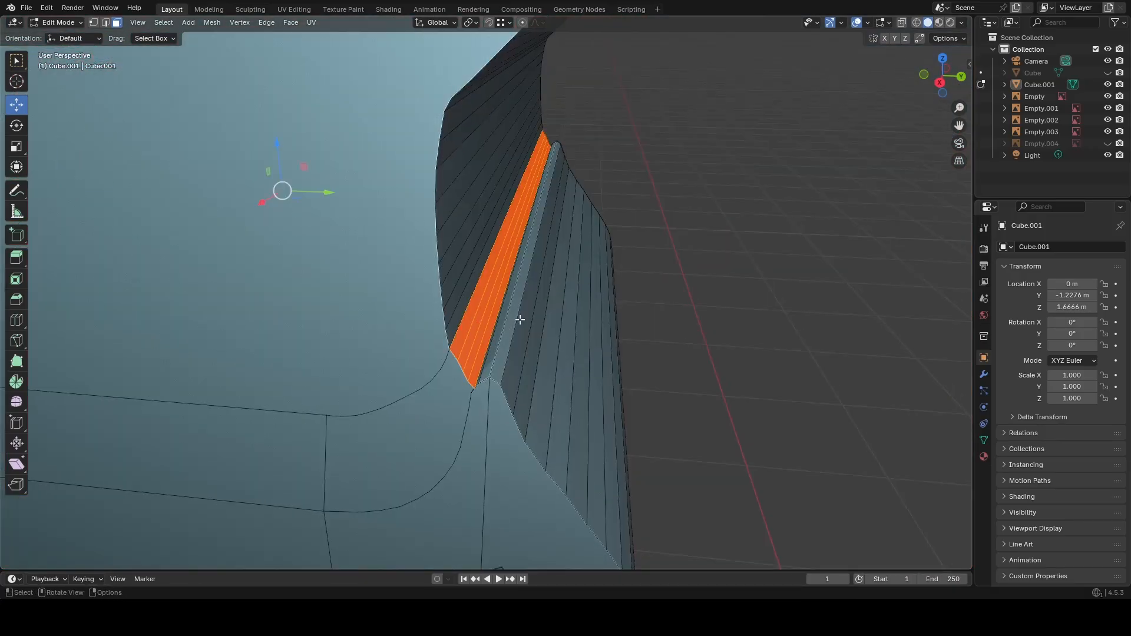
Flip the normals of the selected side strips on the collar.
key(shift+grave)
key(s)
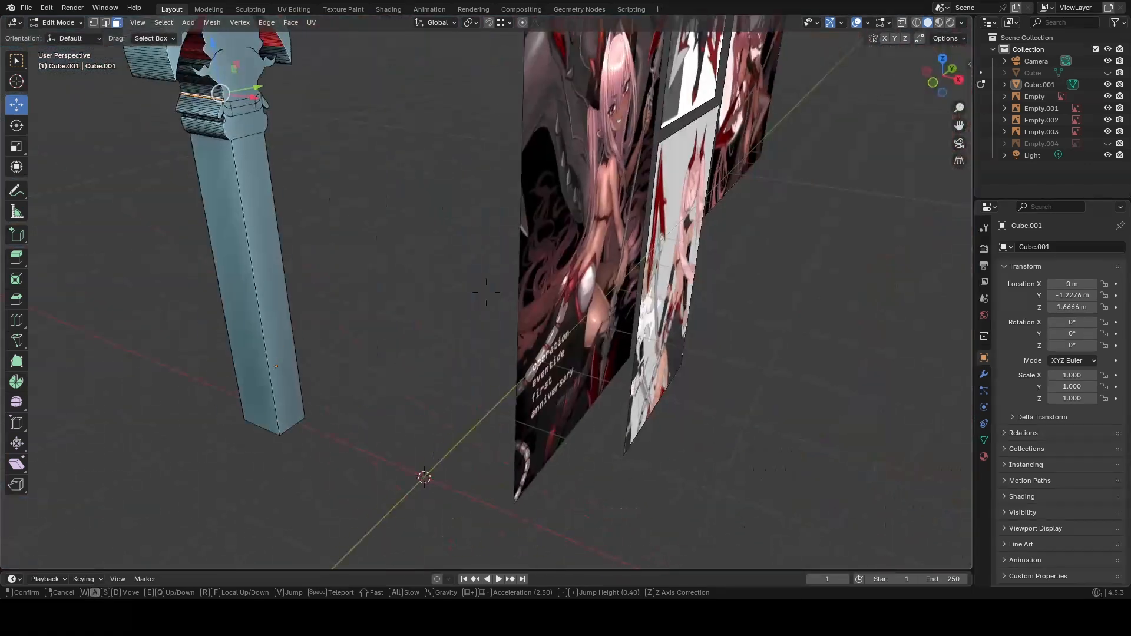
key(w)
key(d)
click(522, 319)
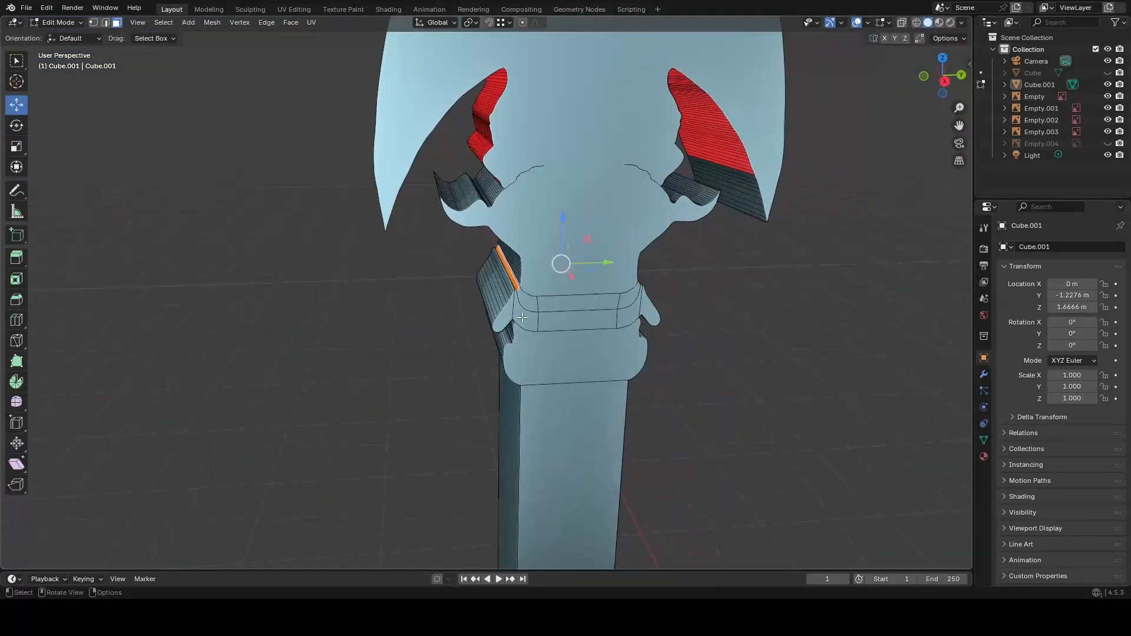
click(220, 23)
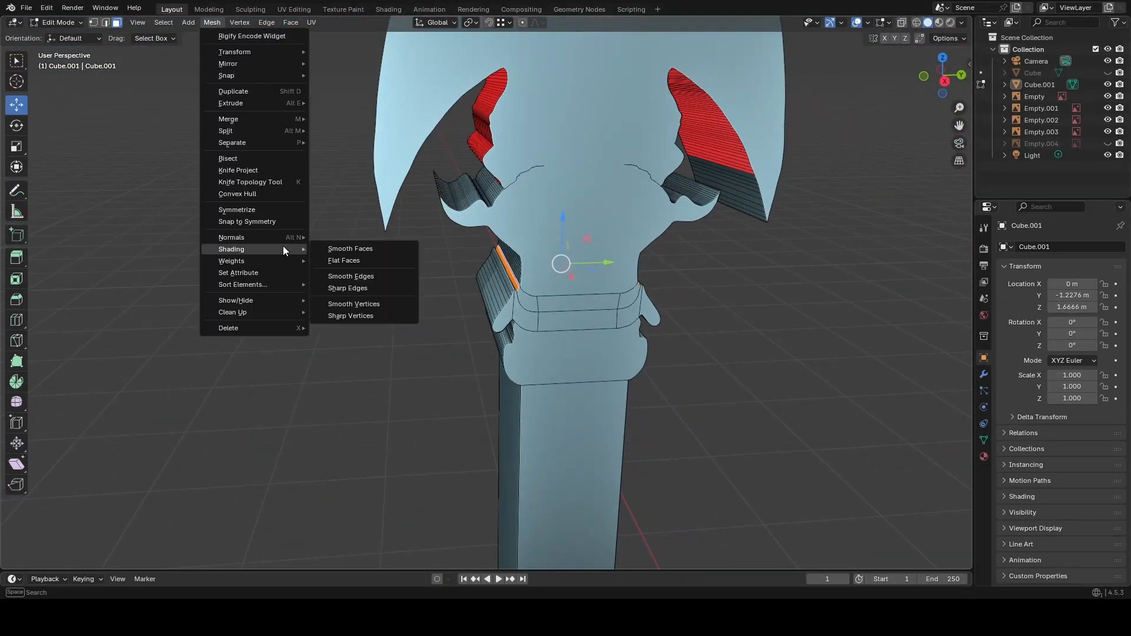
mouse_move(284, 239)
click(330, 237)
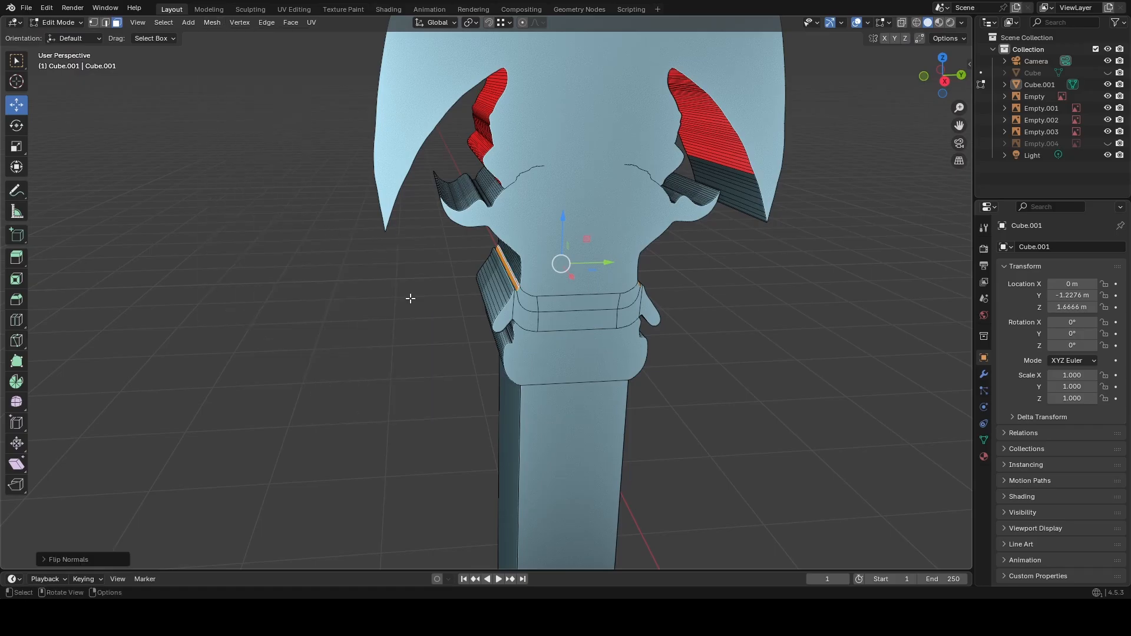
Select all the red faces lining the opening on one side of the spear head, both the wavy inner wall and the curved outer wall.
key(w)
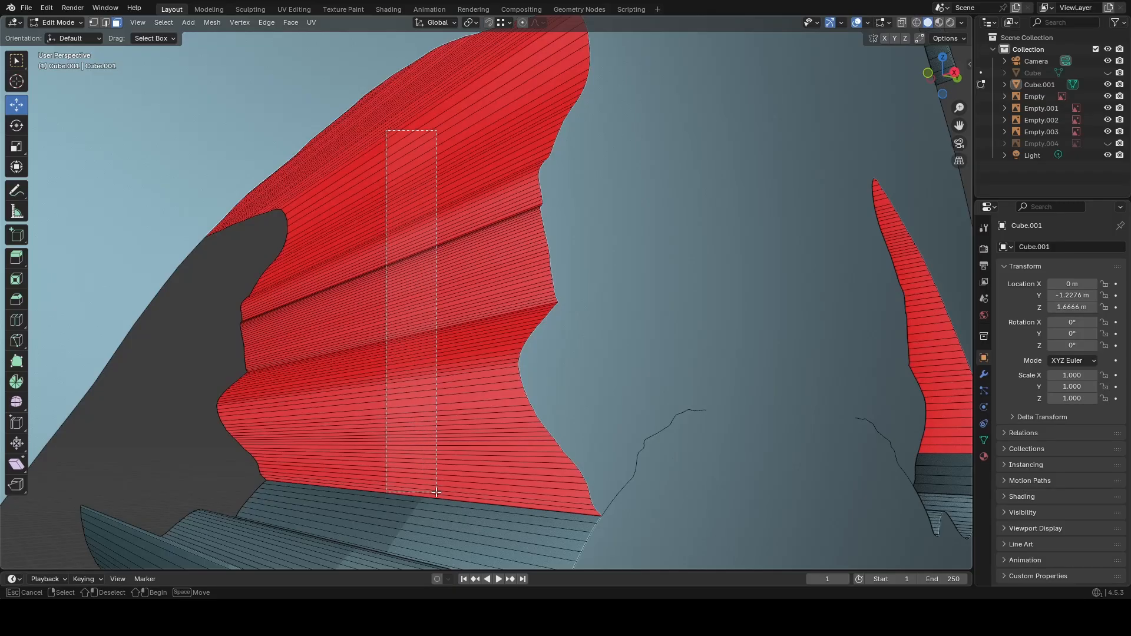
drag(434, 492, 434, 492)
key(shift+grave)
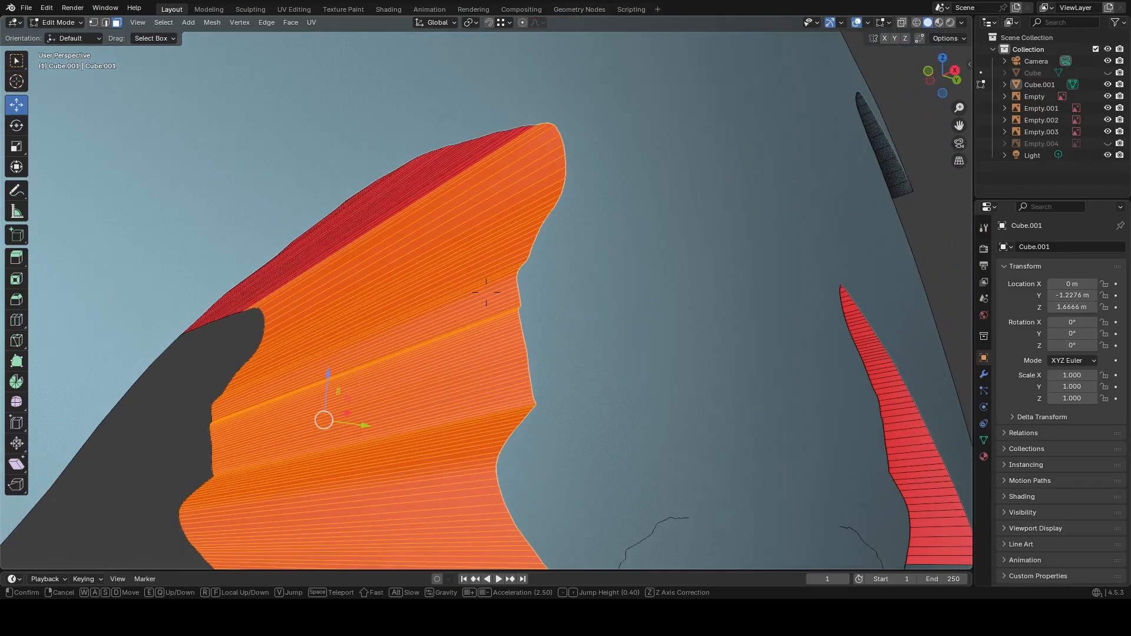
key(w)
key(s)
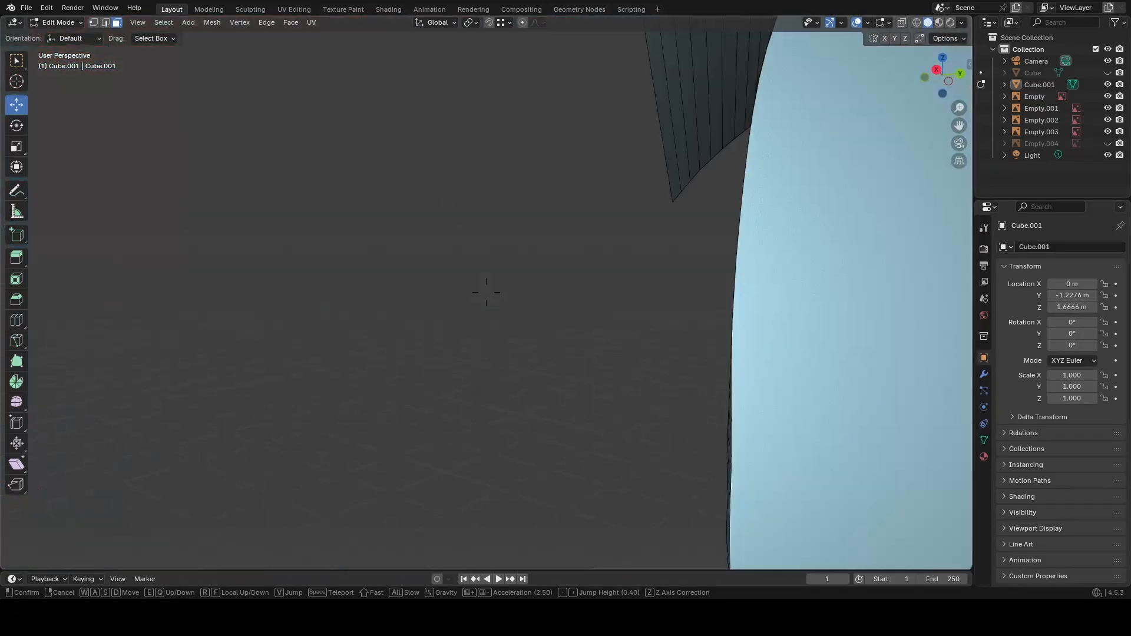
key(w)
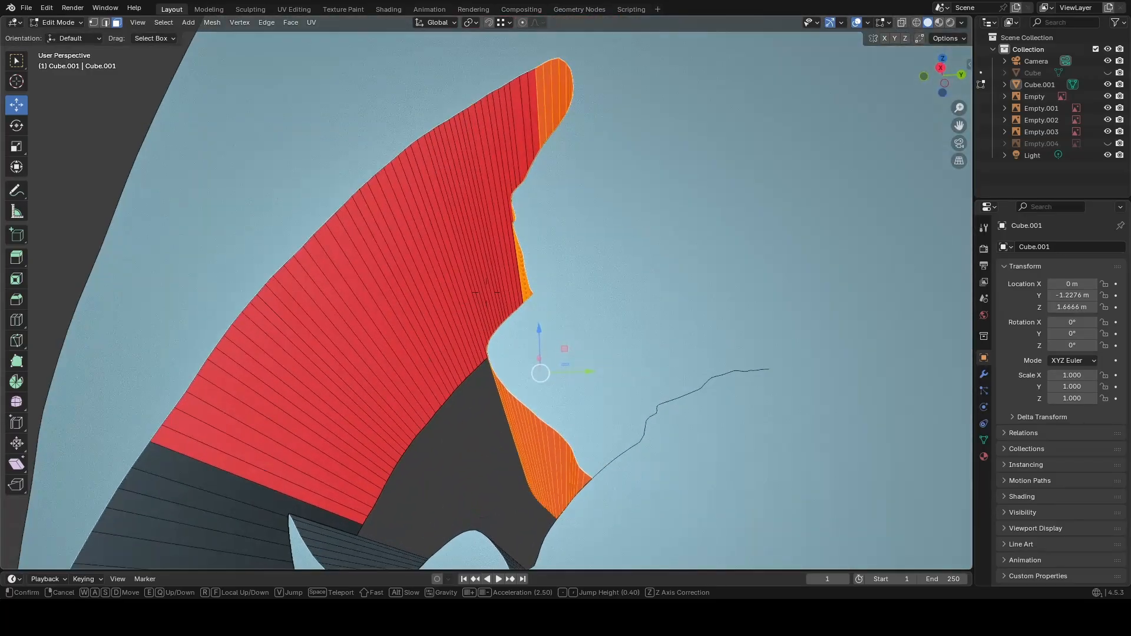
click(434, 425)
drag(297, 465, 447, 222)
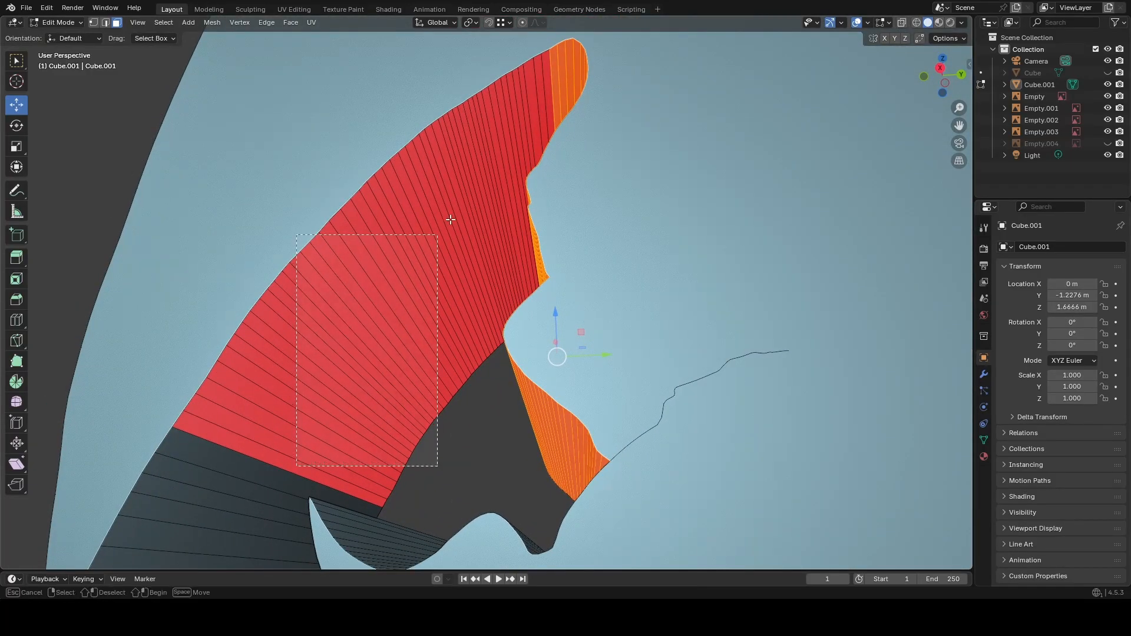
drag(442, 274, 448, 266)
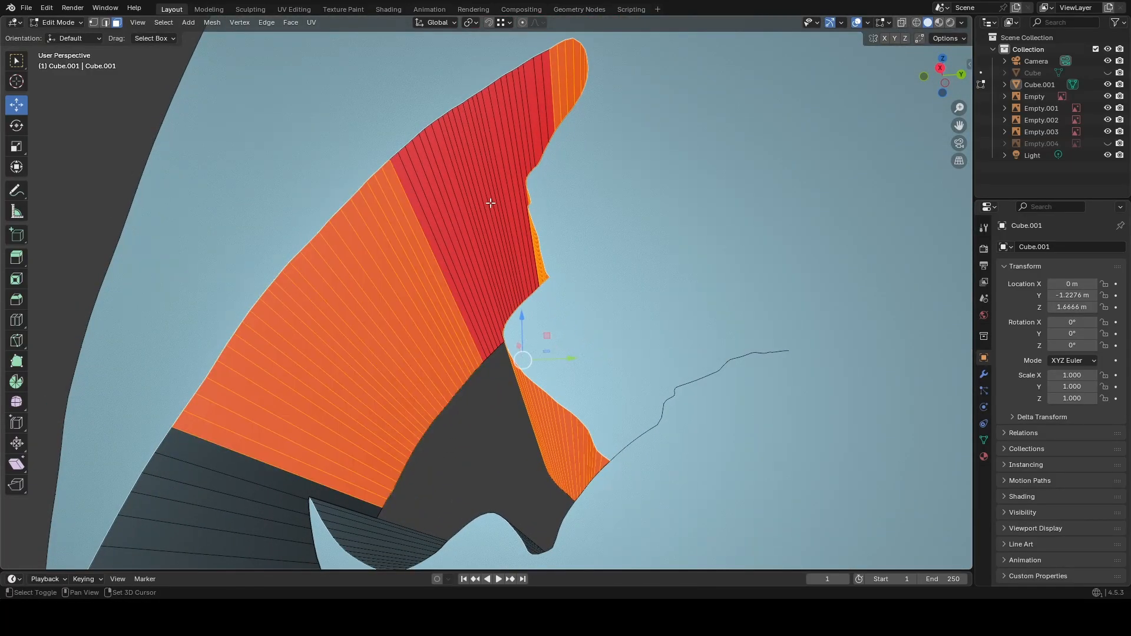
drag(502, 147, 502, 147)
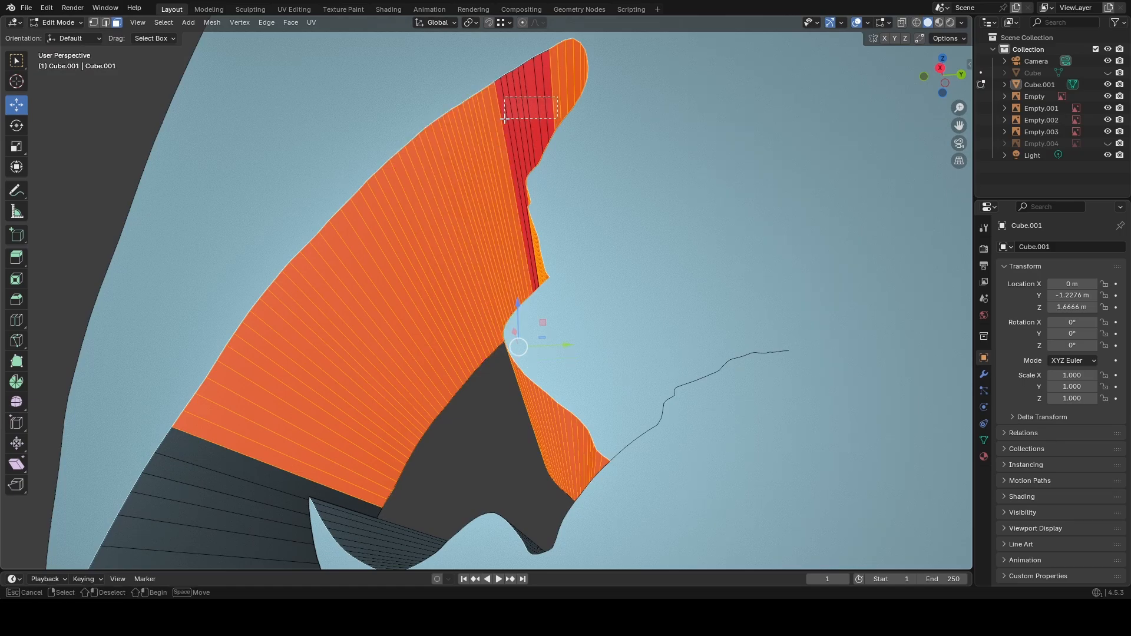
drag(505, 118, 507, 124)
Add the red outer wall of the opposite opening and the reachable part of its wavy inner wall to the selection.
key(shift+grave)
key(s)
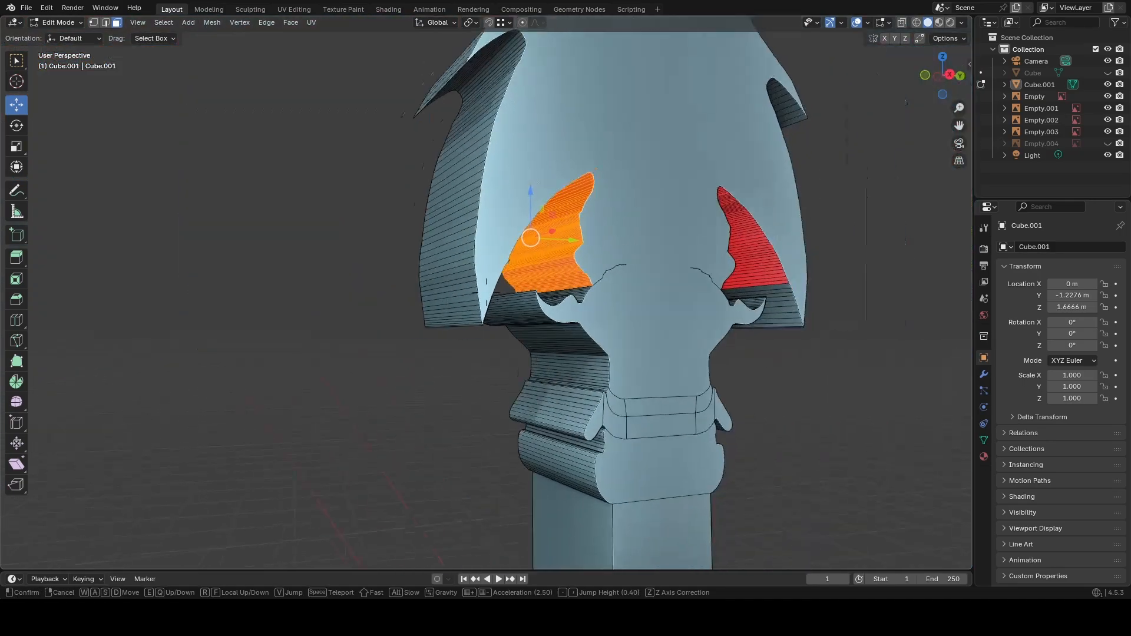
key(w)
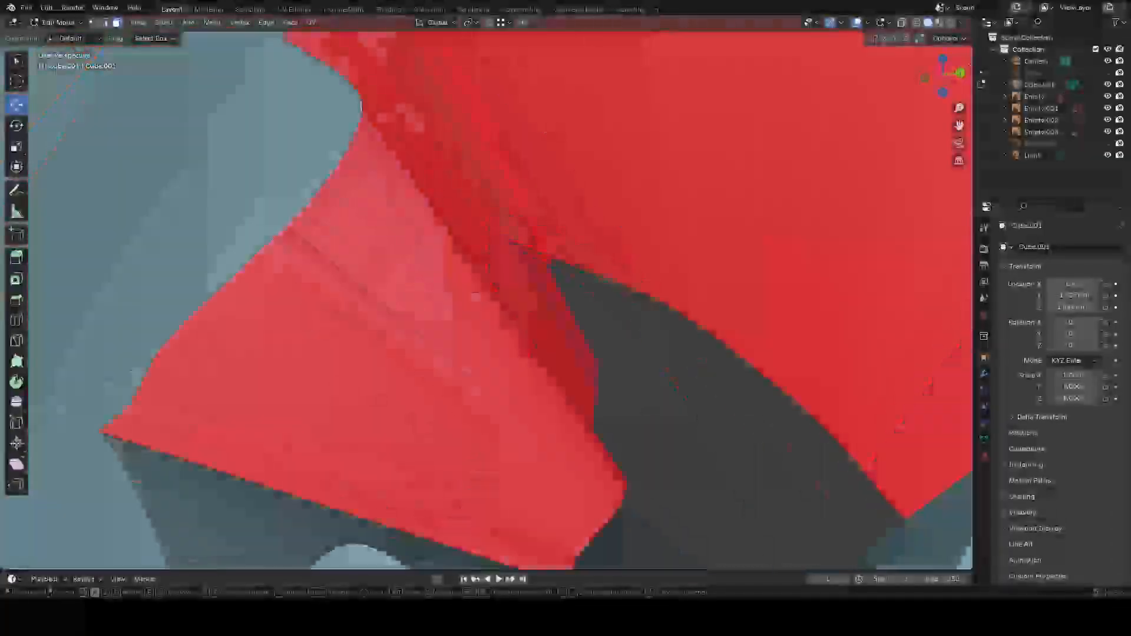
key(s)
key(w)
key(s)
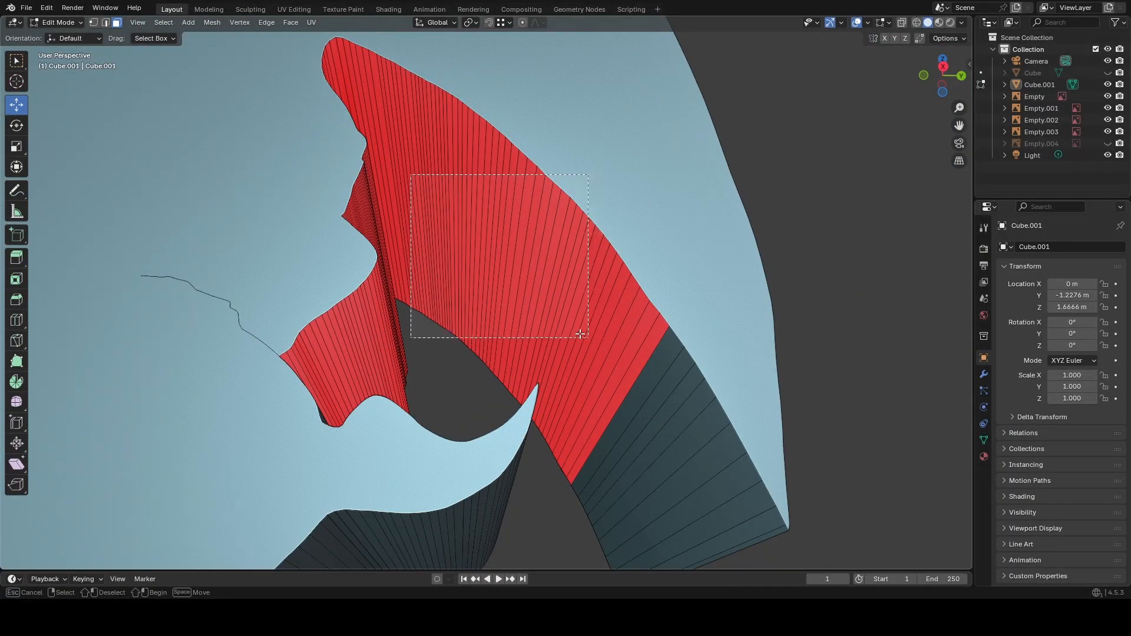
drag(523, 267, 523, 267)
drag(590, 368, 617, 383)
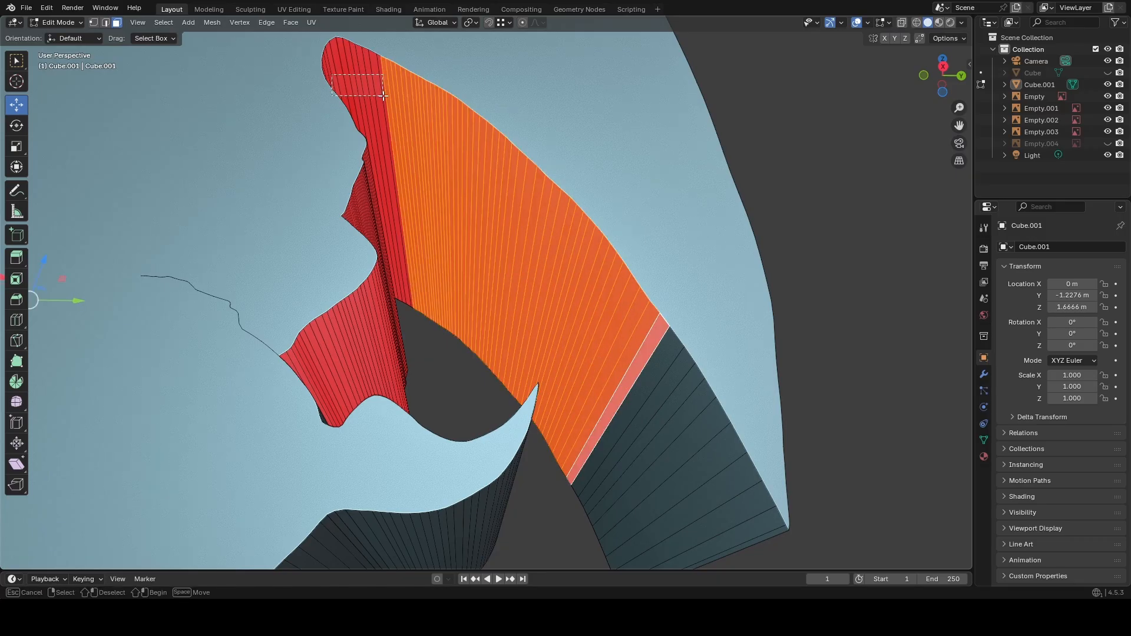
drag(384, 87, 388, 101)
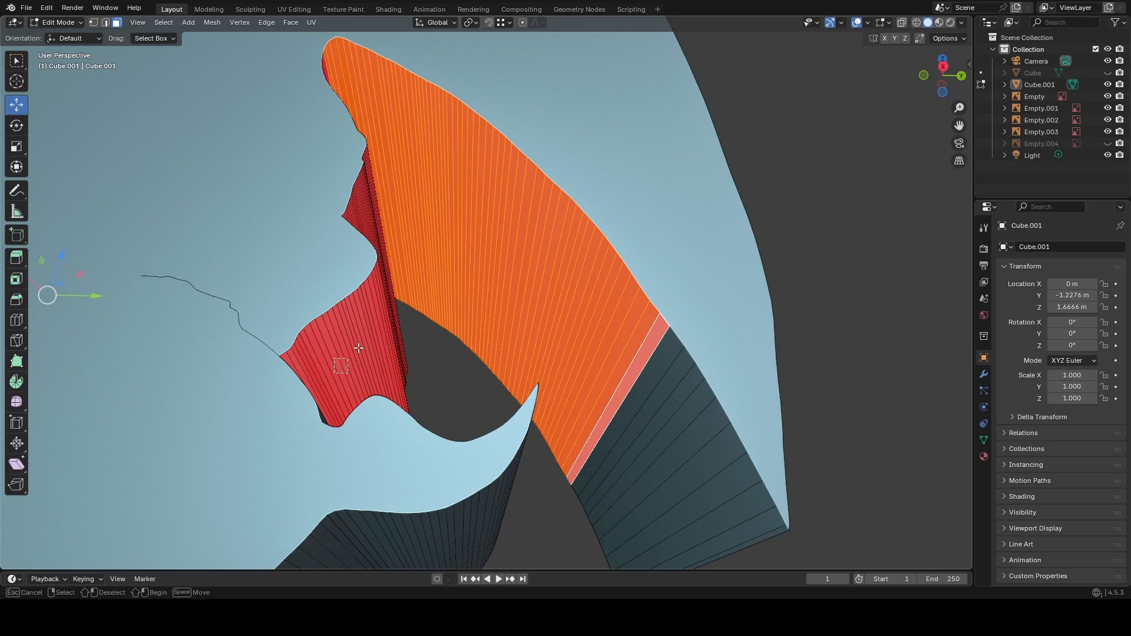
drag(399, 322, 398, 323)
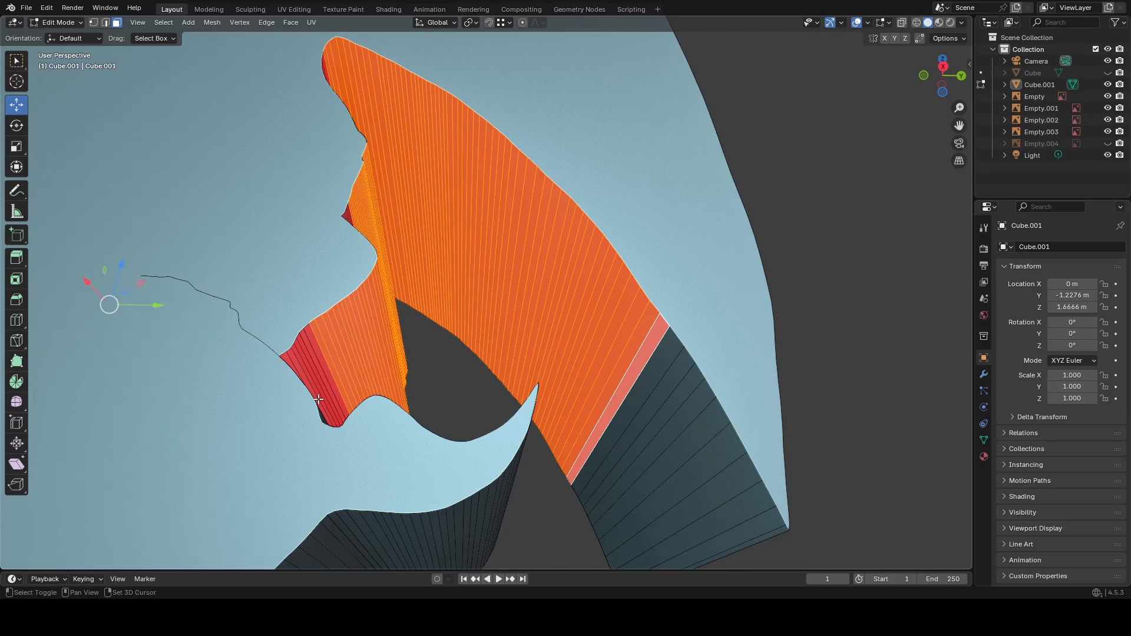
Add the remaining red strips along the lower edge of the opposite opening's inner wall to the selection.
key(shift+grave)
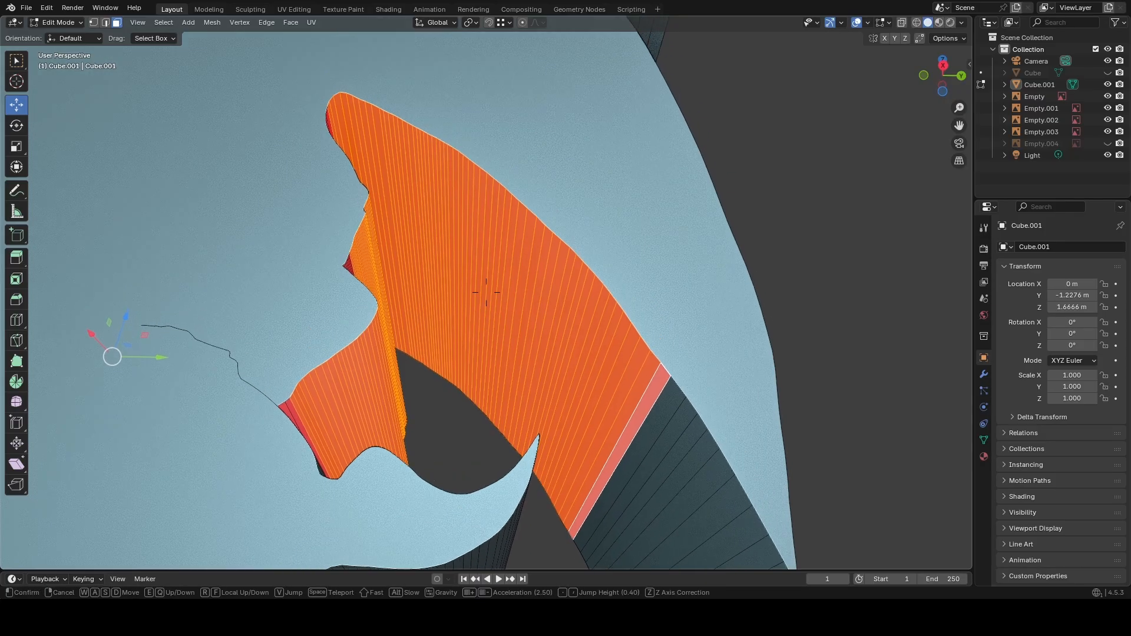
key(w)
key(s)
key(w)
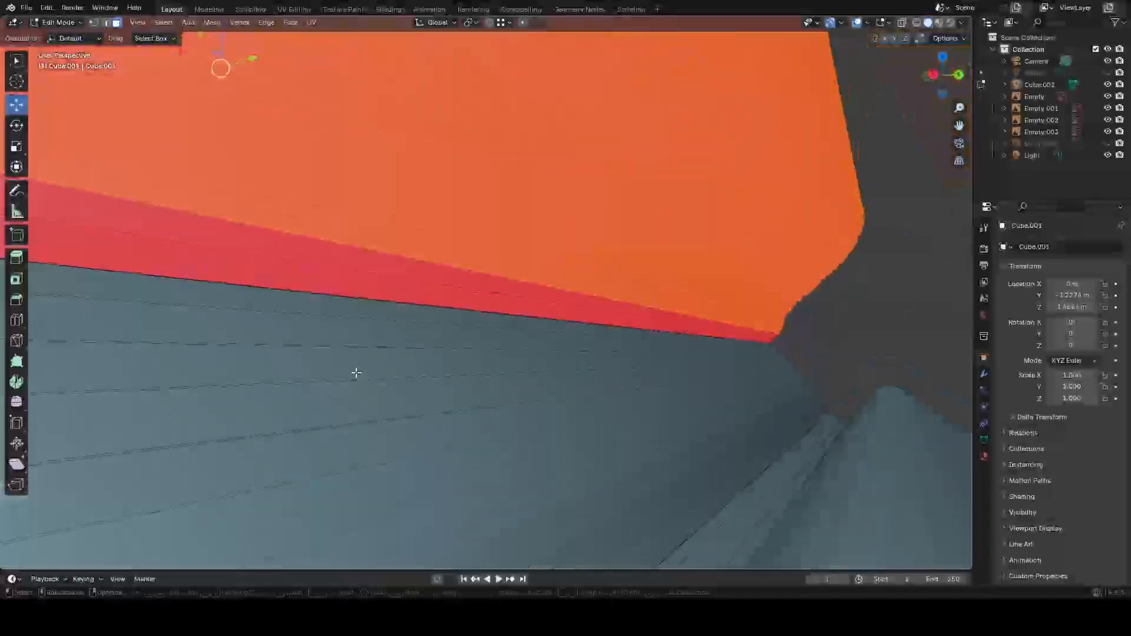
click(358, 333)
shift+click(412, 267)
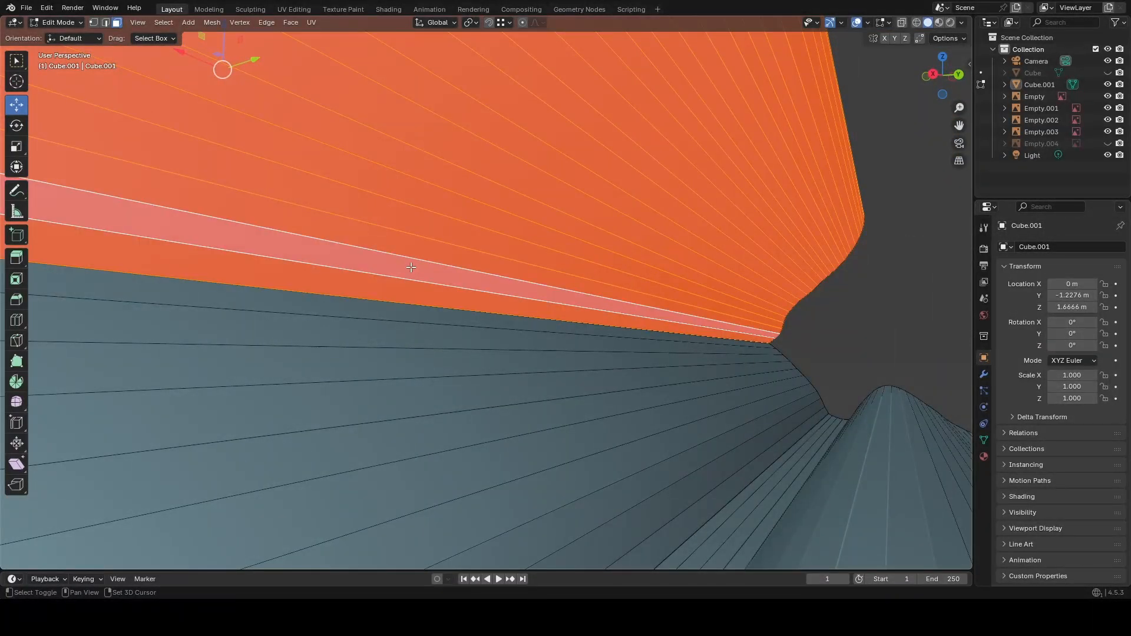
Extend the selection to the red faces still missing in the folds and upper part of the same inner wall.
key(shift+grave)
key(s)
key(w)
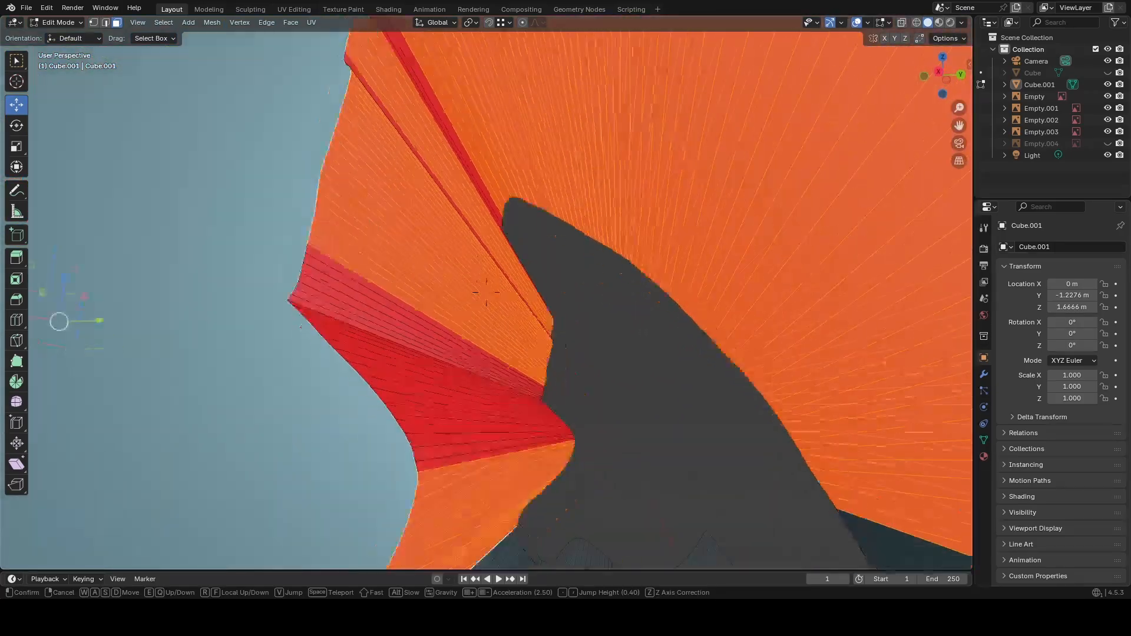
key(w)
key(s)
key(w)
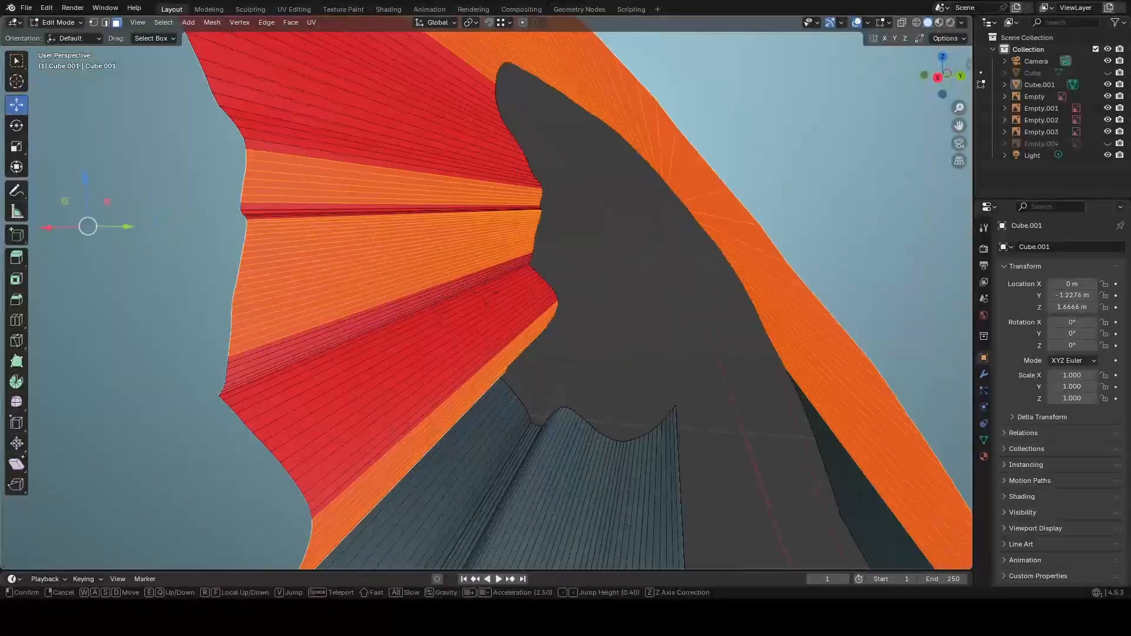
click(493, 260)
drag(493, 373, 493, 373)
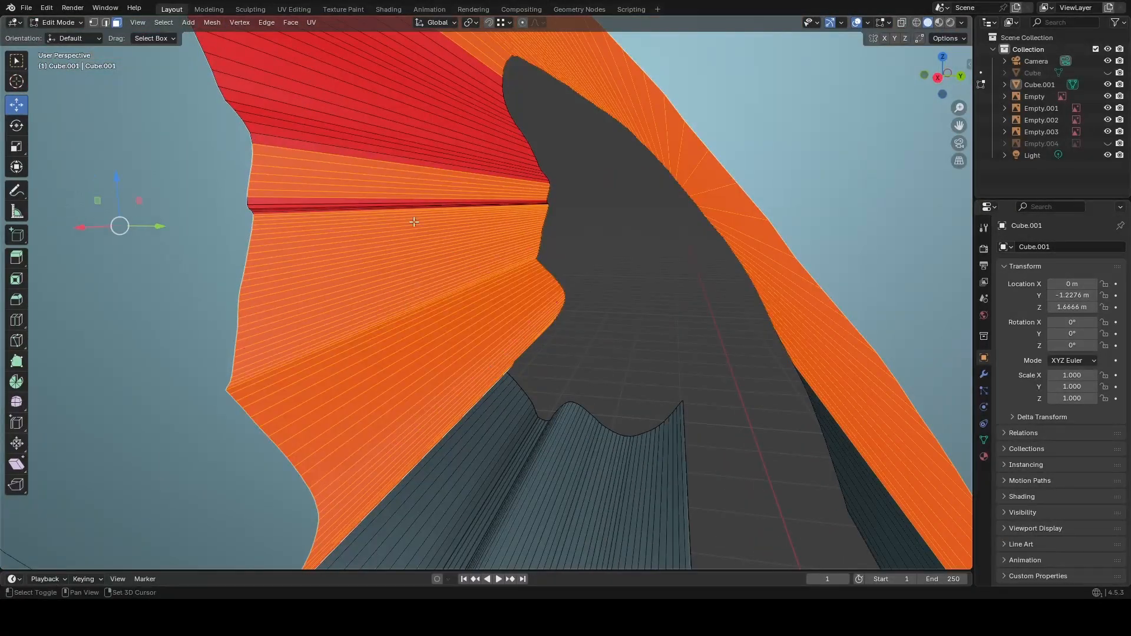
shift+drag(354, 153, 409, 250)
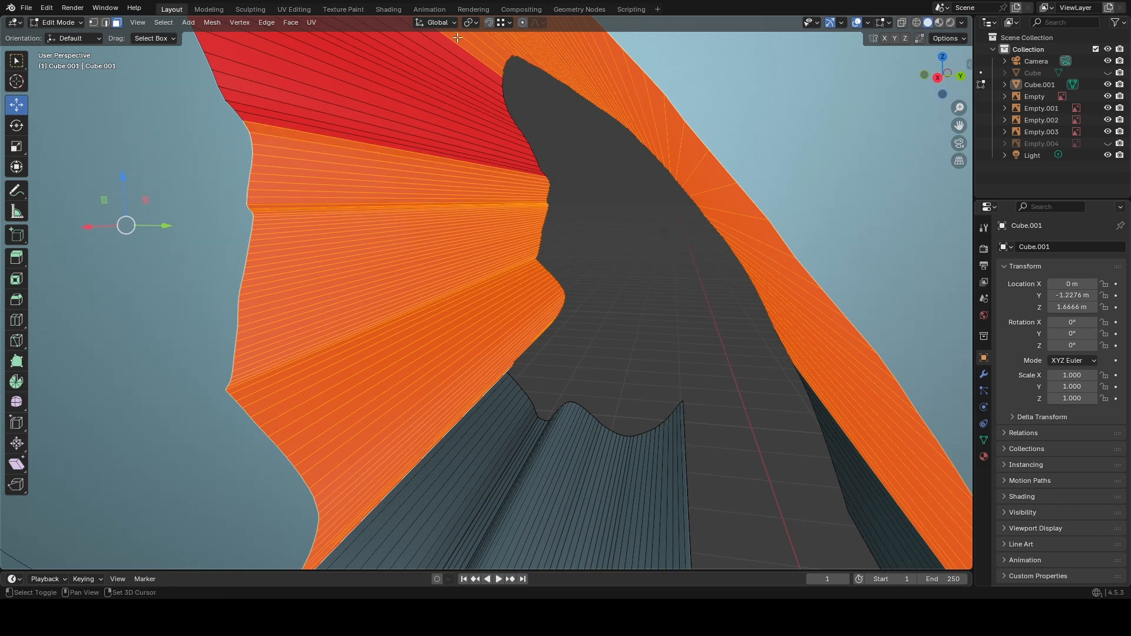
shift+drag(479, 190, 479, 192)
Inspect the spear from the side and front for red faces outside the selection.
key(shift+grave)
key(s)
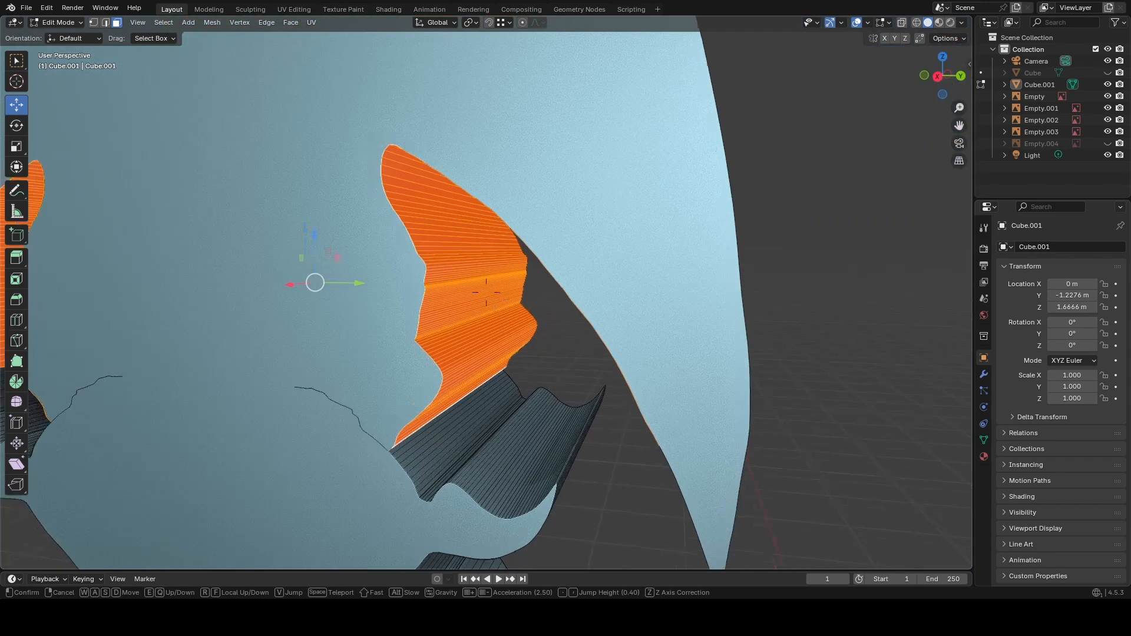
key(w)
key(s)
key(w)
key(s)
key(s)
key(a)
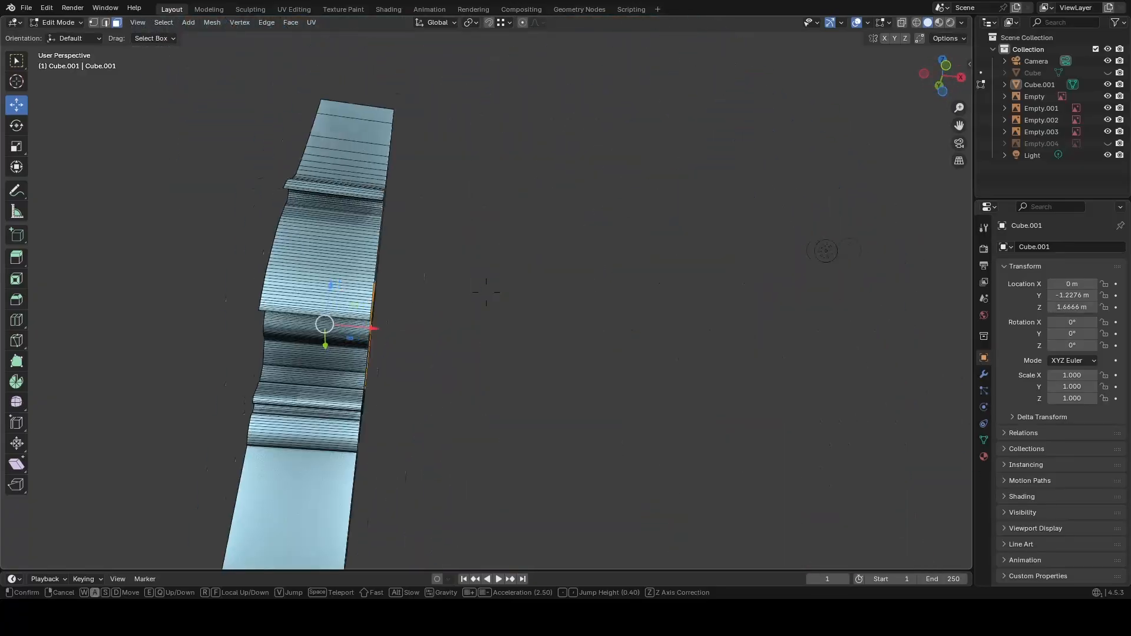
key(s)
key(w)
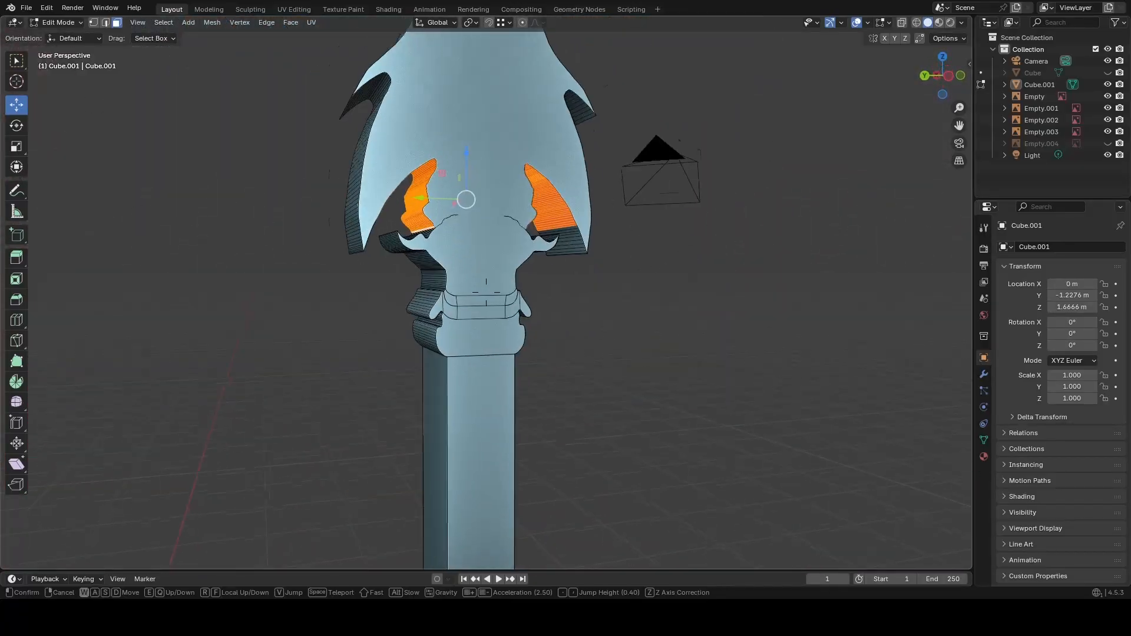
key(w)
click(512, 192)
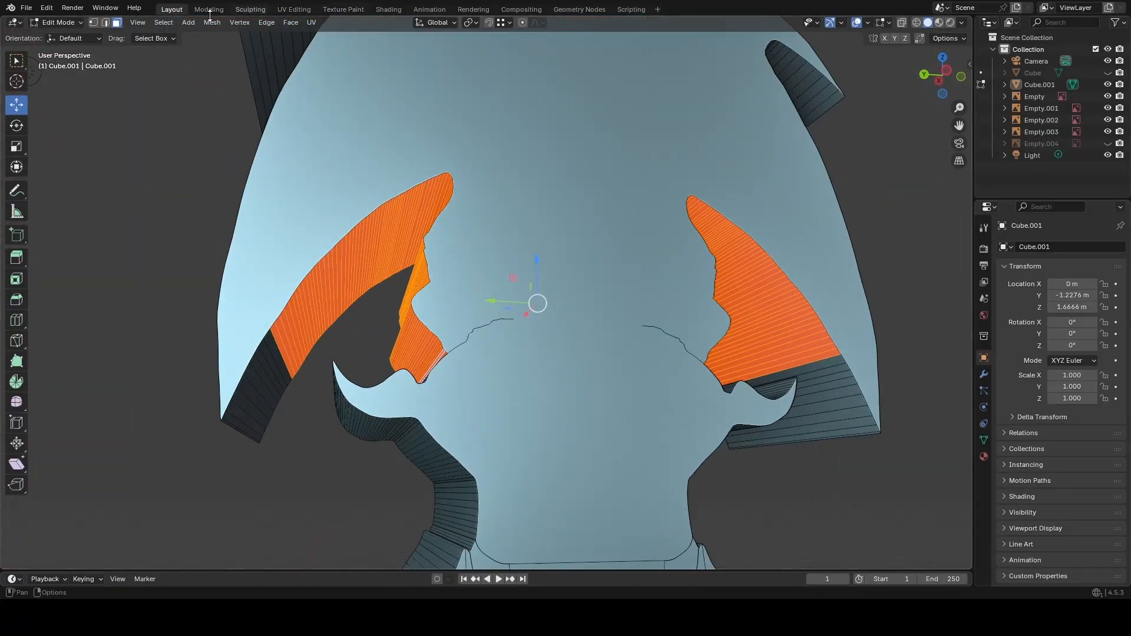
Flip the normals of the selected faces lining both openings and clear the selection.
click(240, 21)
mouse_move(218, 23)
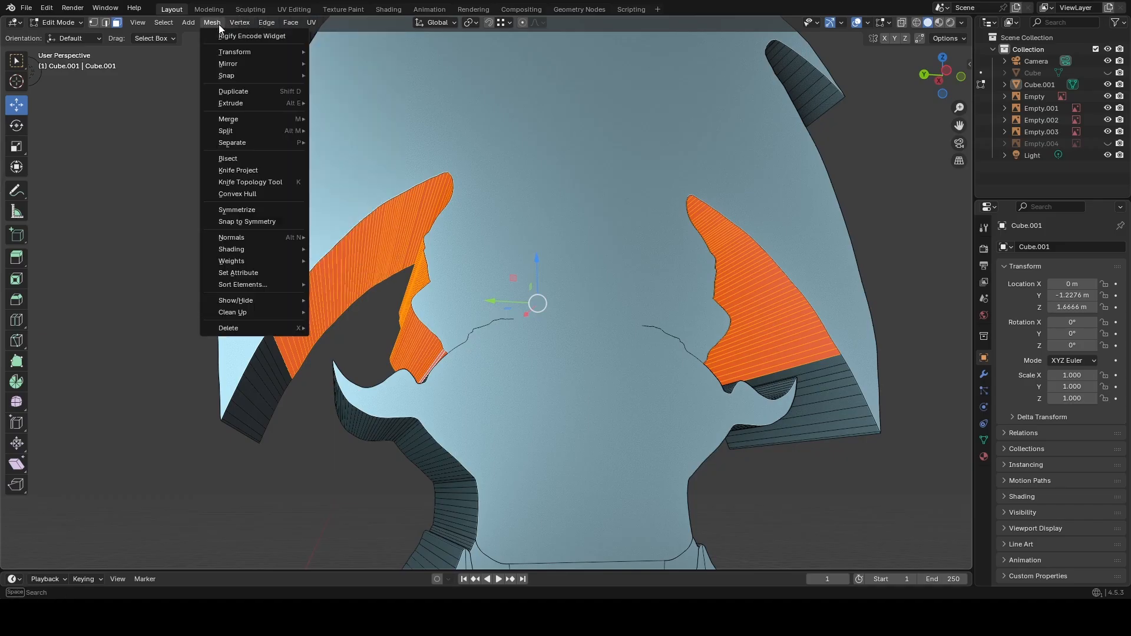
mouse_move(276, 238)
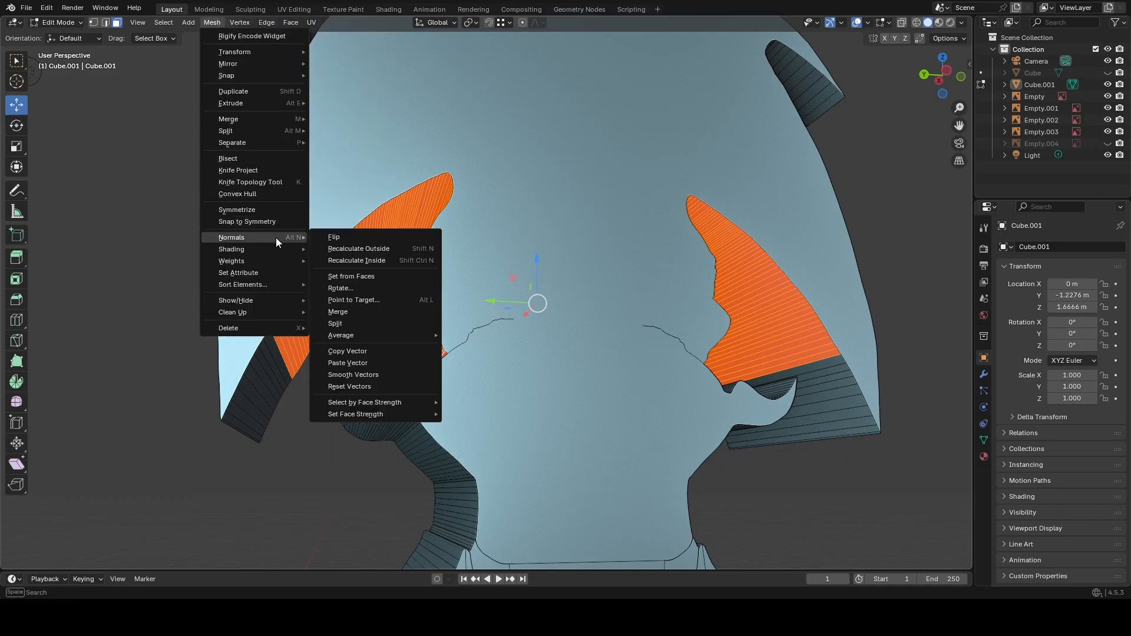
click(324, 238)
click(131, 225)
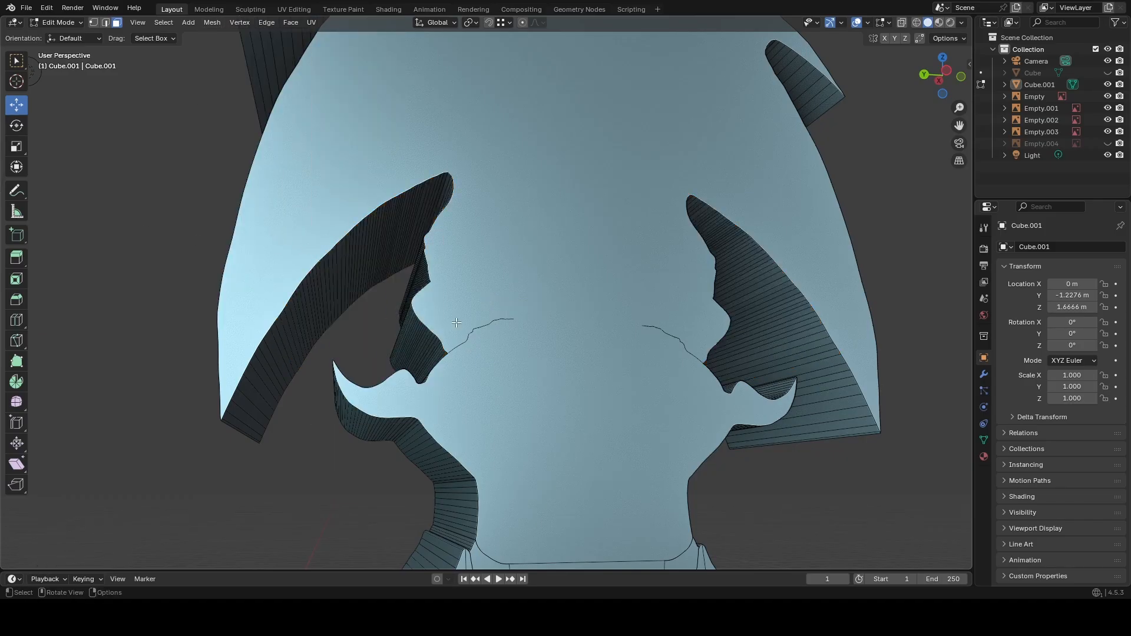
Switch the viewport to wireframe shading and select the strip of faces inside the mesh behind the curved line on one side.
click(917, 24)
key(w)
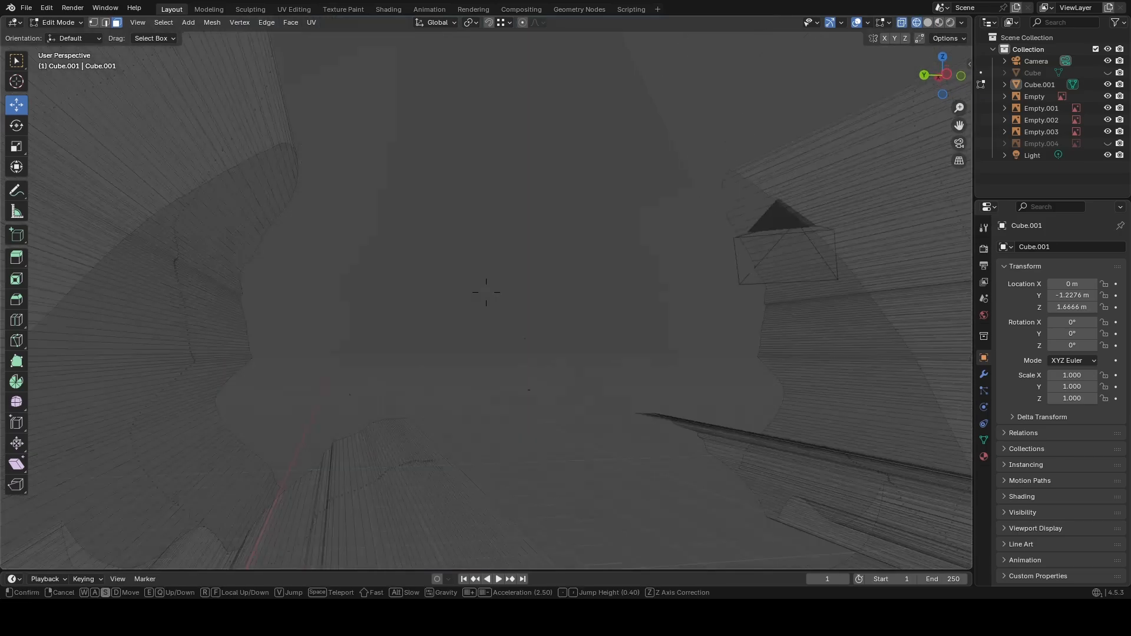
key(a)
key(w)
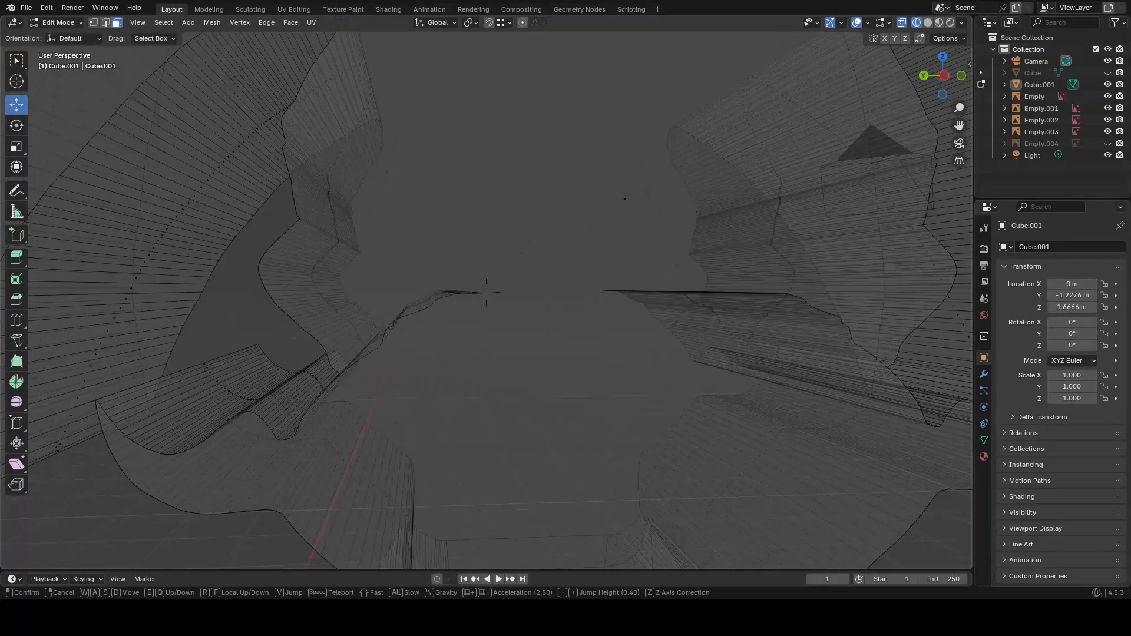
drag(422, 220, 422, 221)
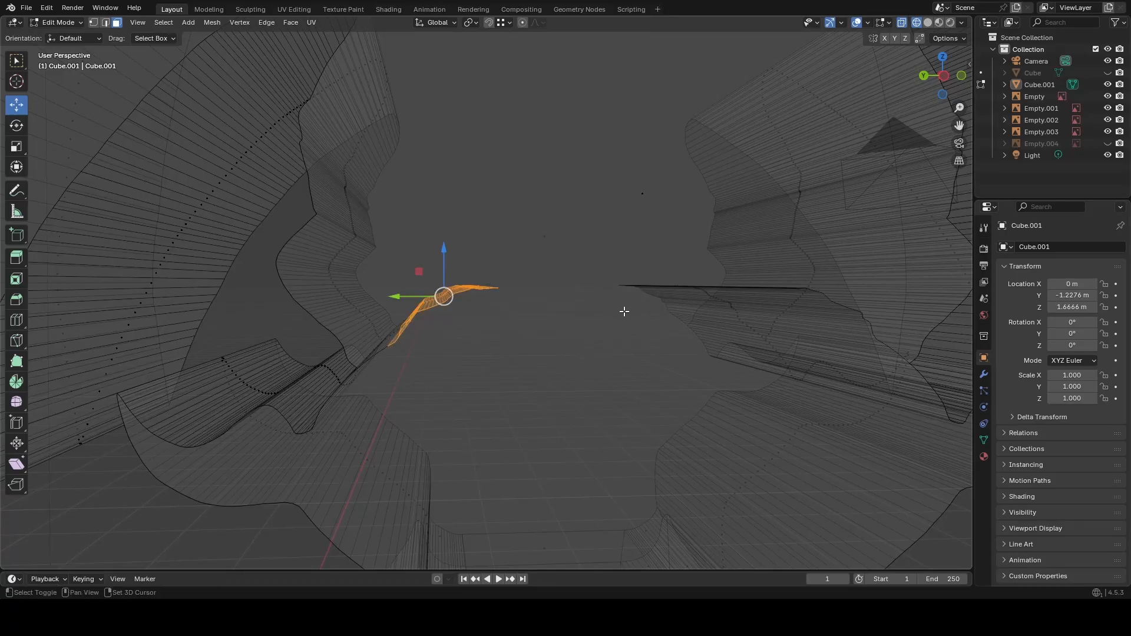
Extend the selection with the adjoining faces still missing at the edge of the inner strip.
key(shift+grave)
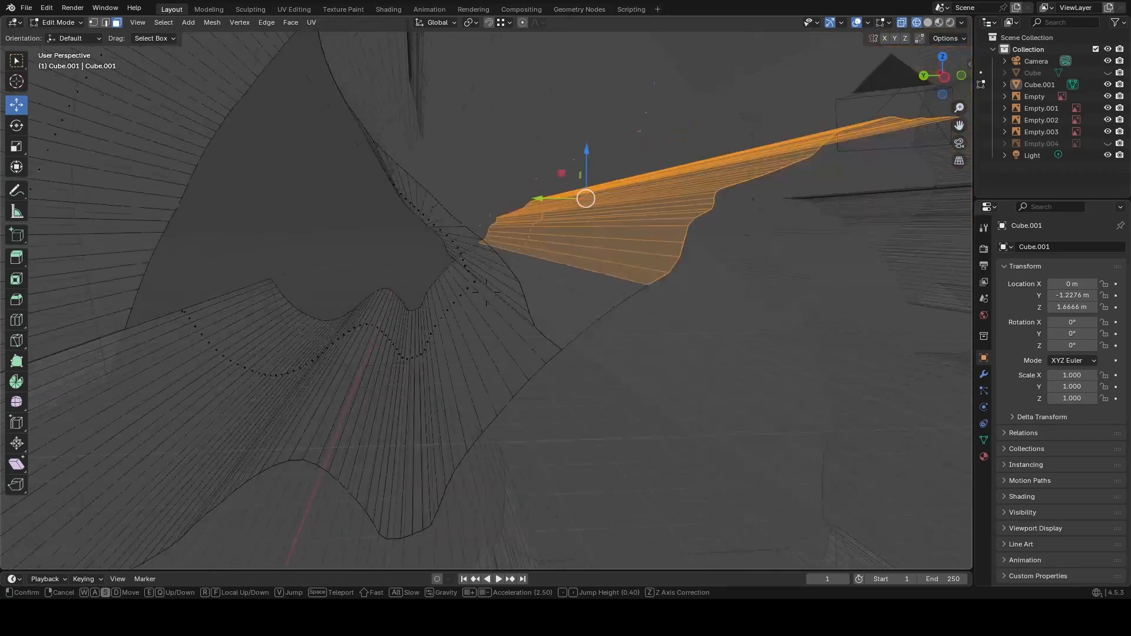
key(w)
key(s)
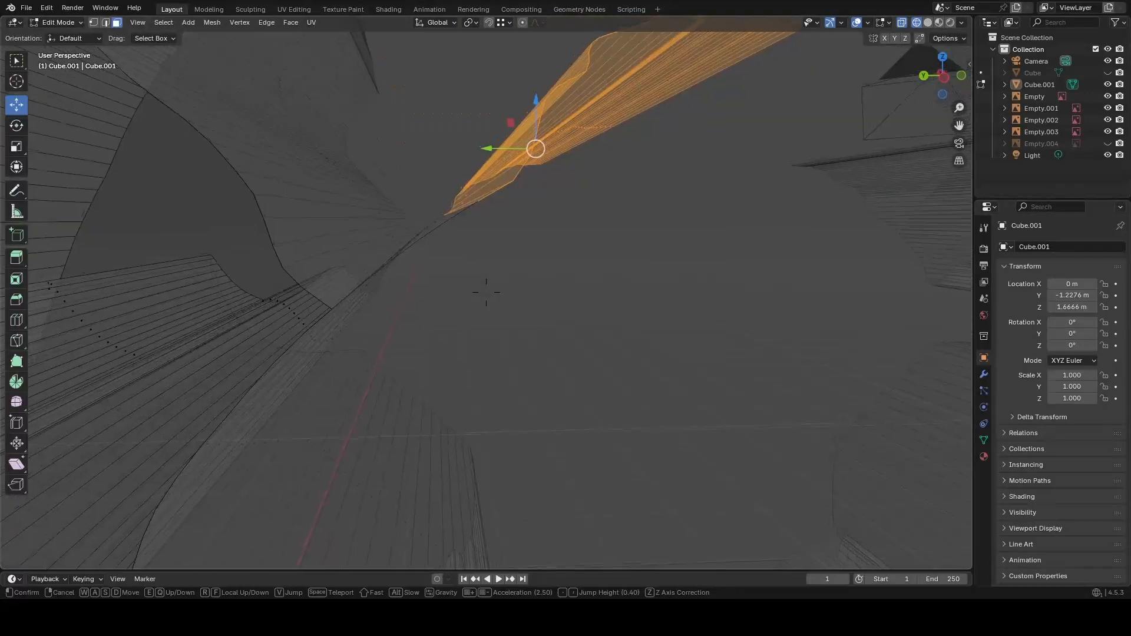
key(w)
key(s)
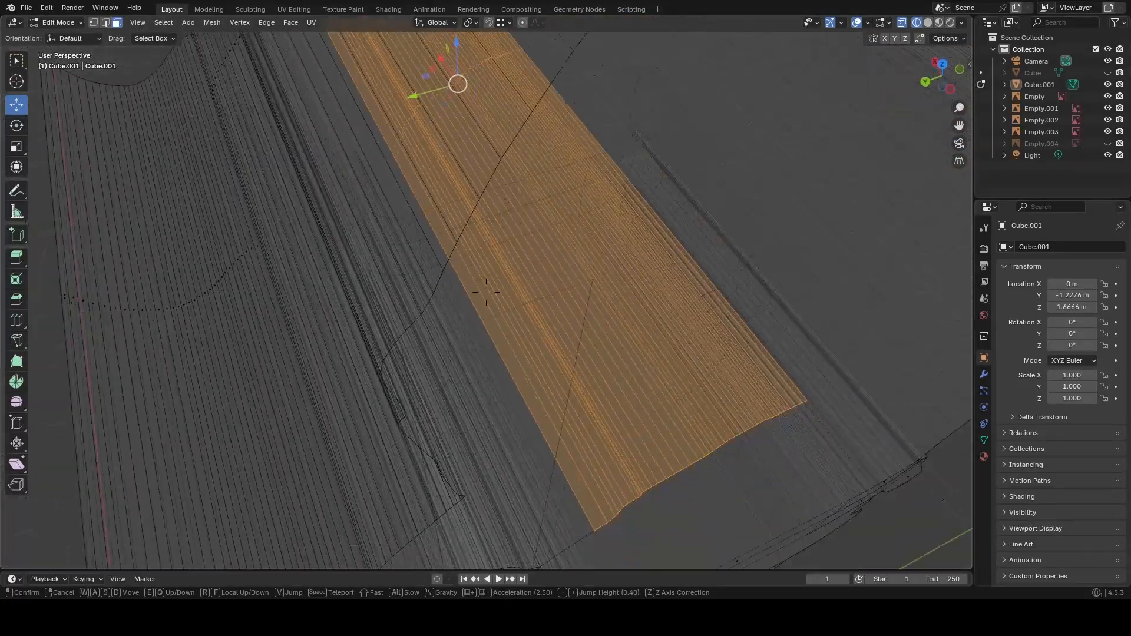
key(w)
key(s)
key(w)
key(s)
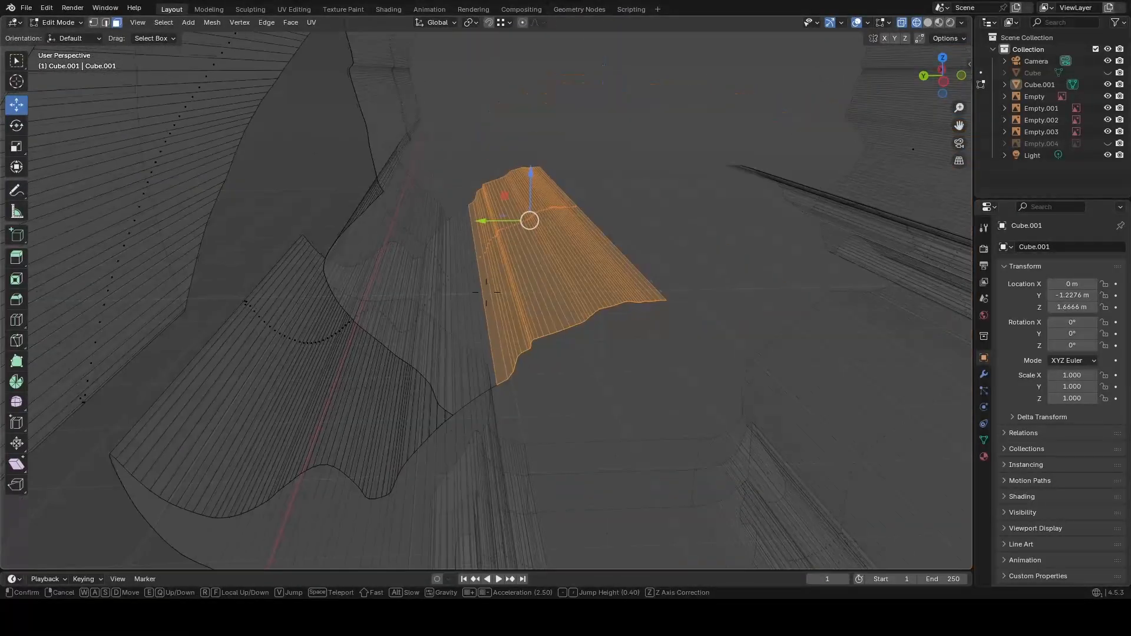
key(w)
key(w)
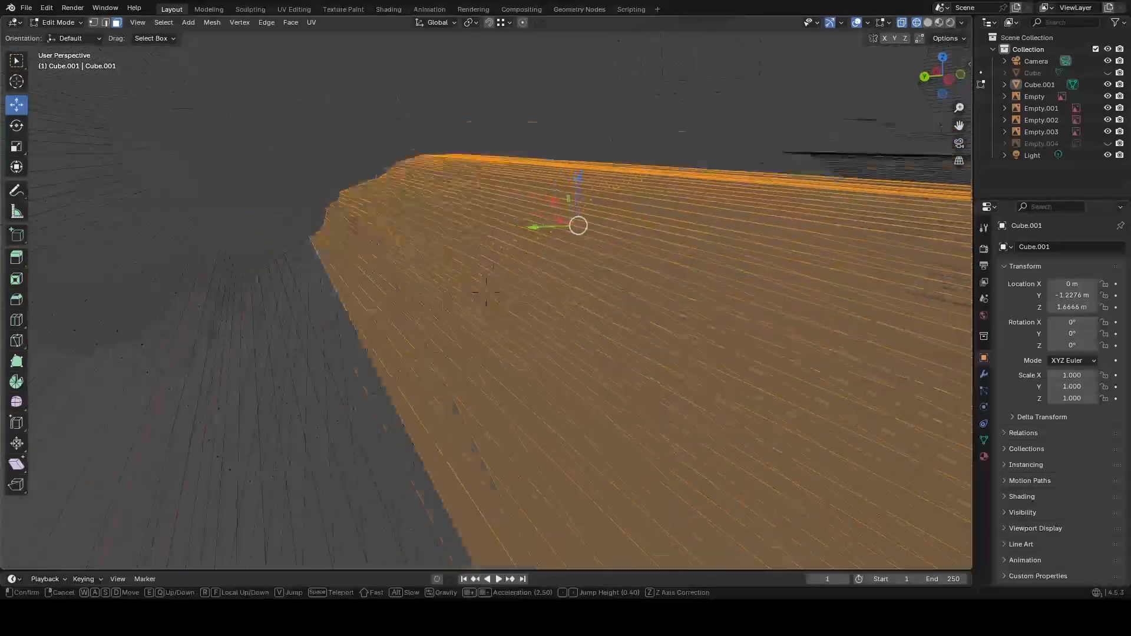
click(418, 358)
shift+drag(496, 279, 492, 282)
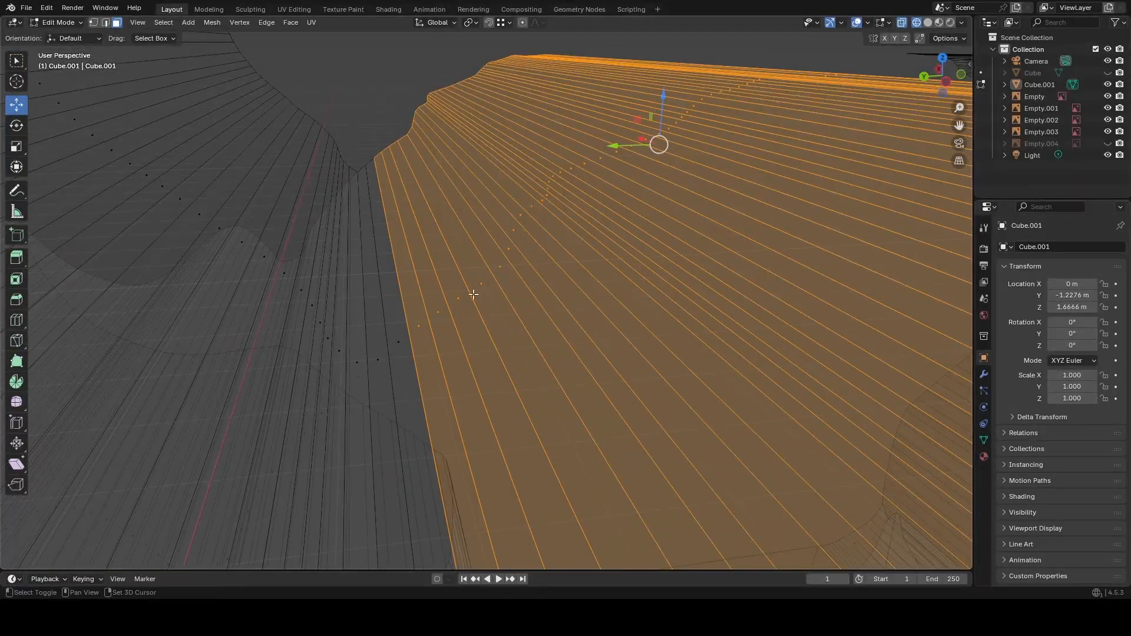
Delete the selected strip of stray faces inside the spear mesh.
key(shift+grave)
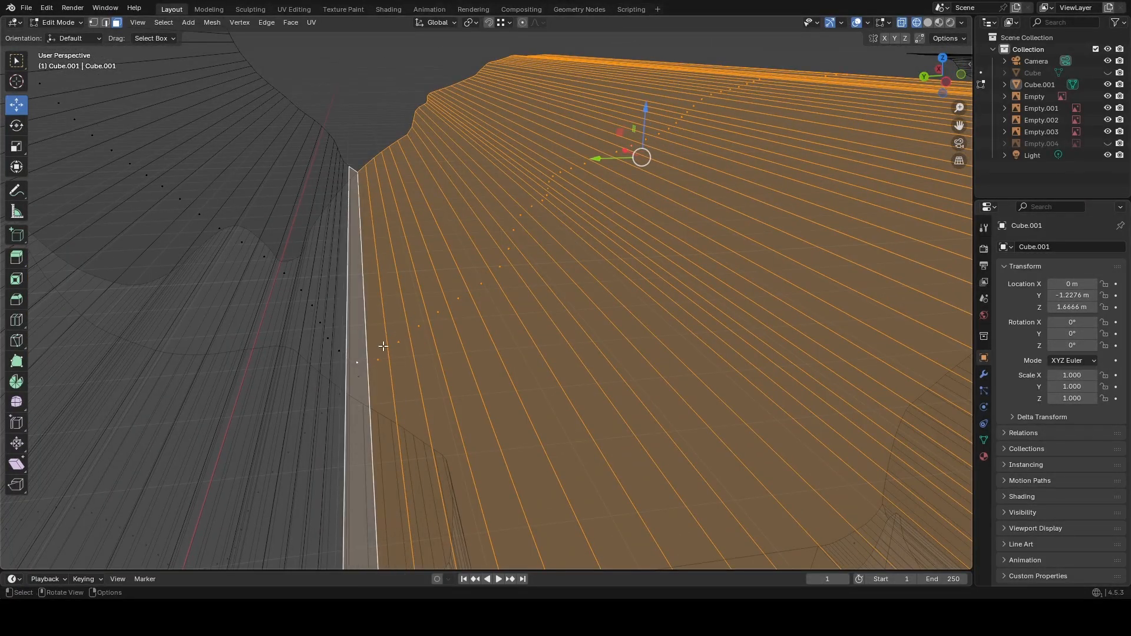
key(s)
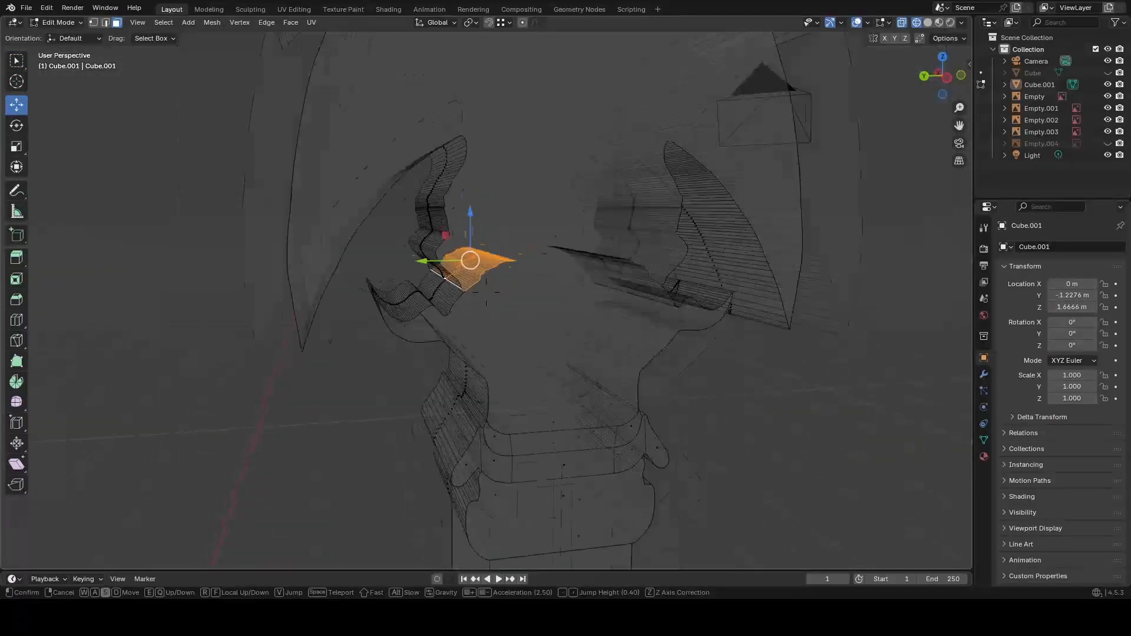
key(w)
key(s)
key(w)
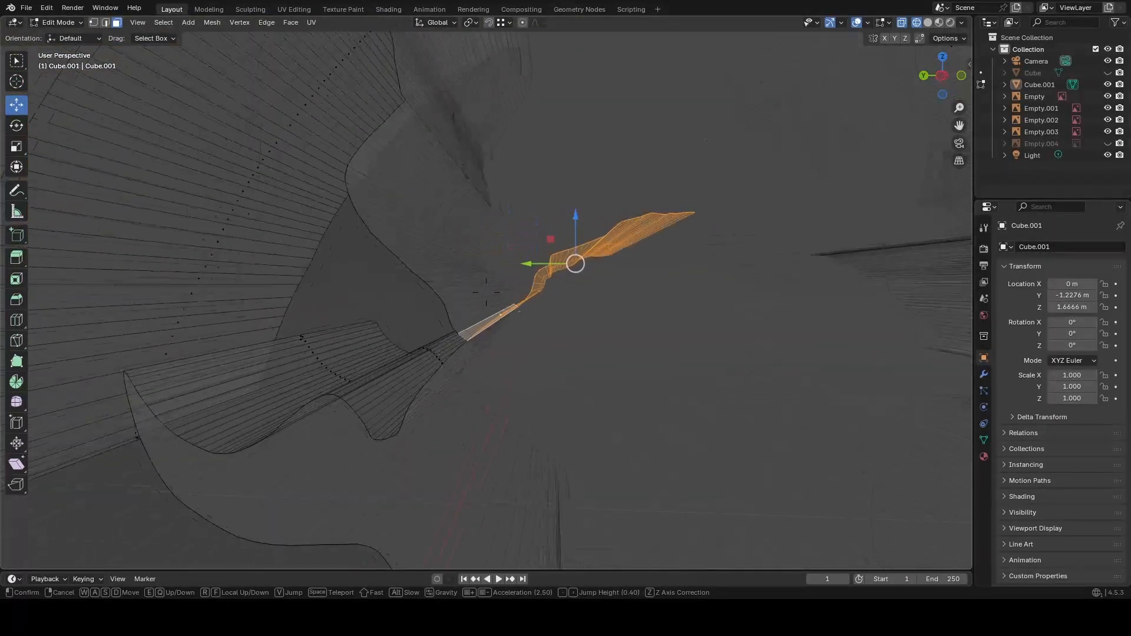
key(Return)
right_click(464, 341)
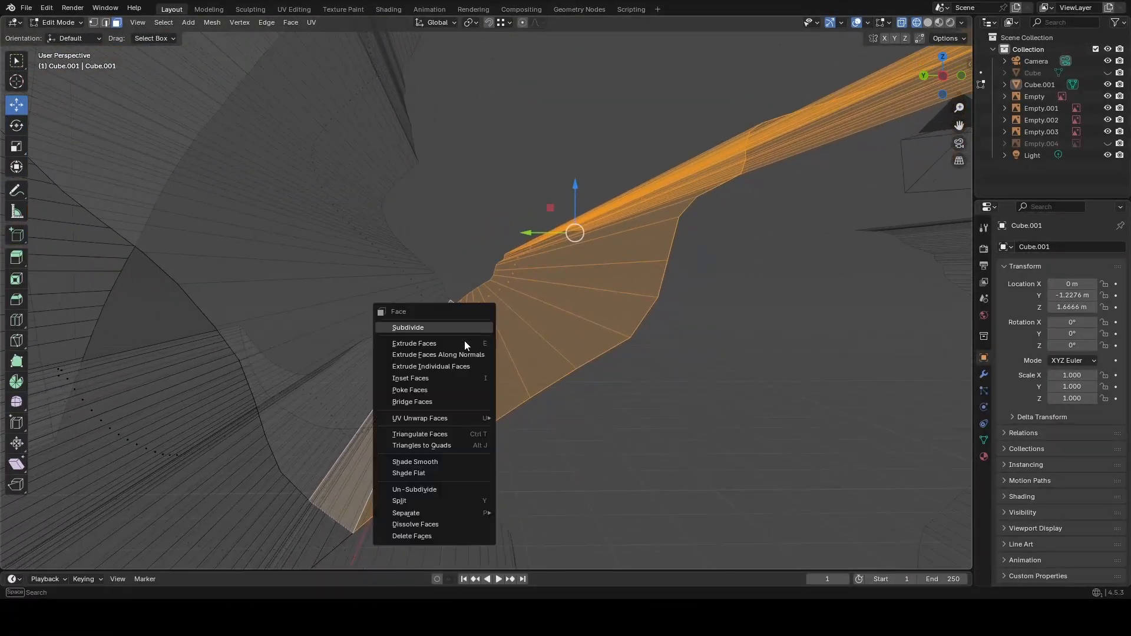
click(413, 537)
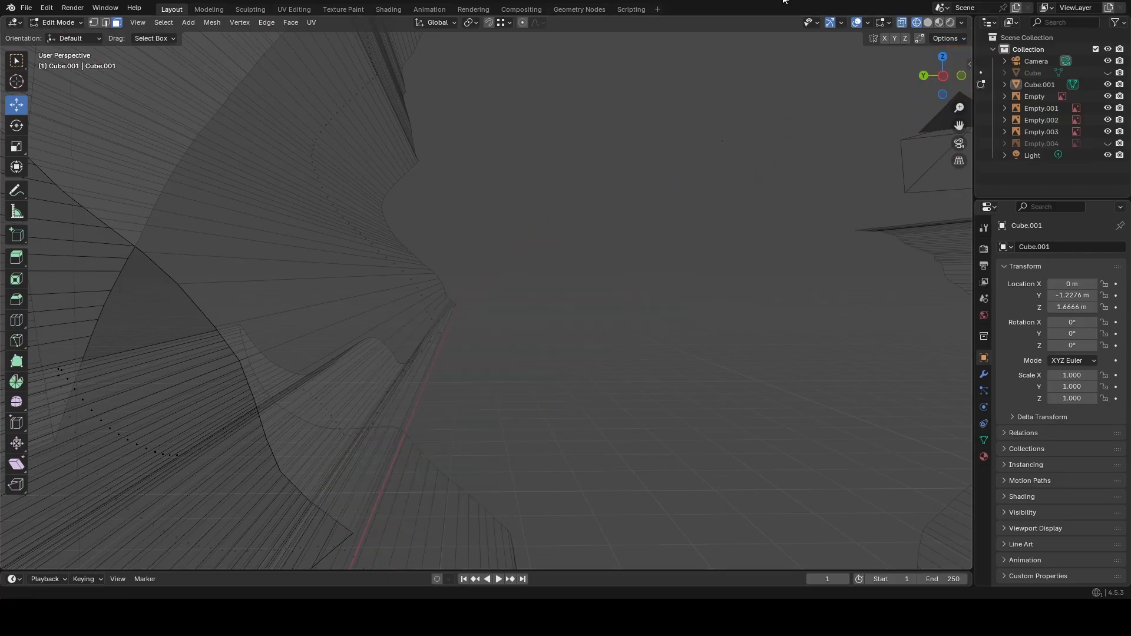
Switch the viewport to solid shading and delete the thin red face left in the fold of the opening's wall.
click(928, 22)
key(shift+grave)
key(s)
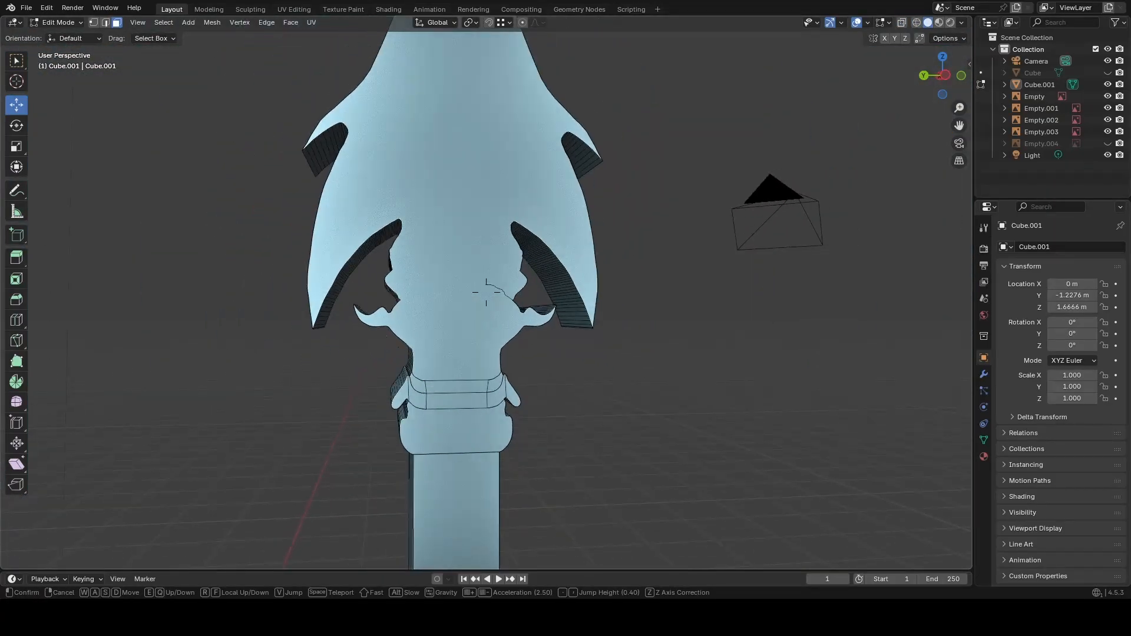
key(w)
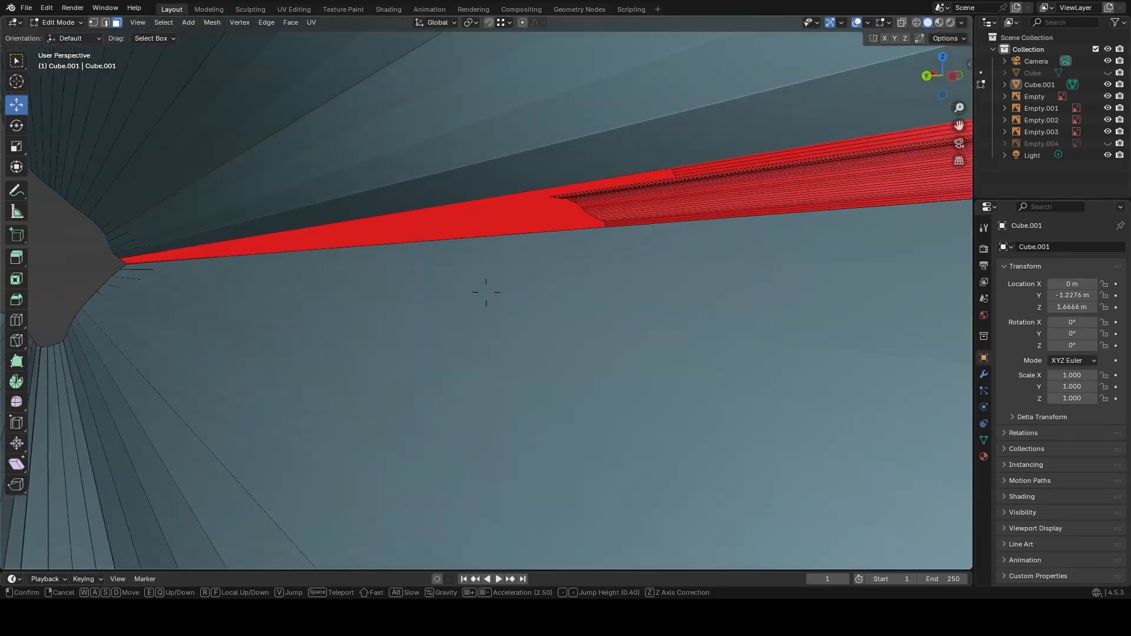
key(s)
click(838, 108)
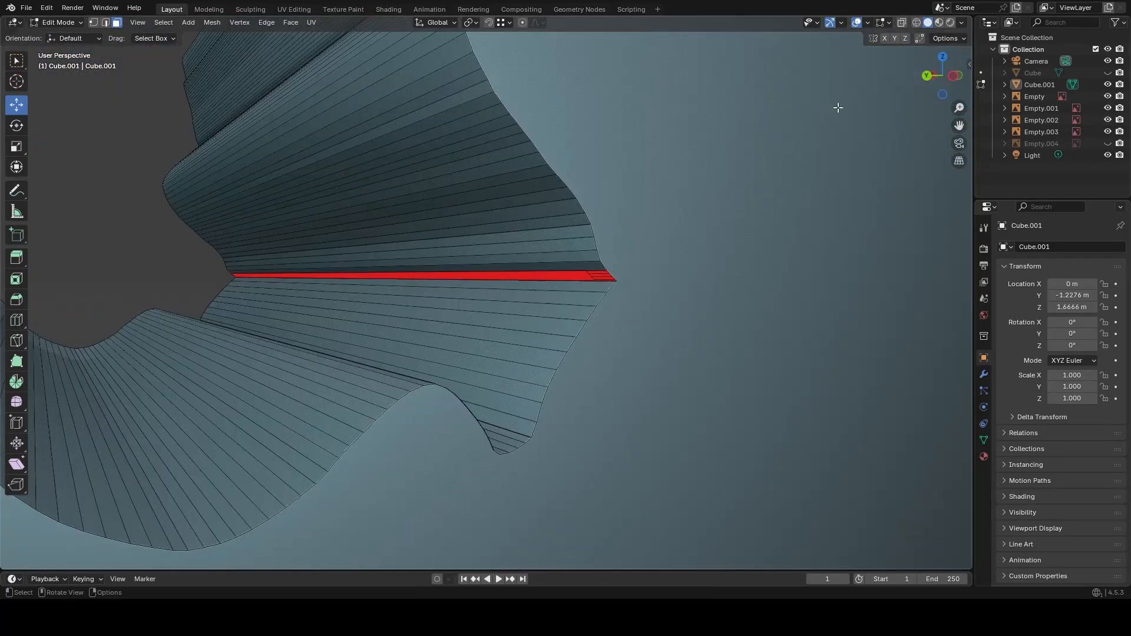
key(ctrl+f)
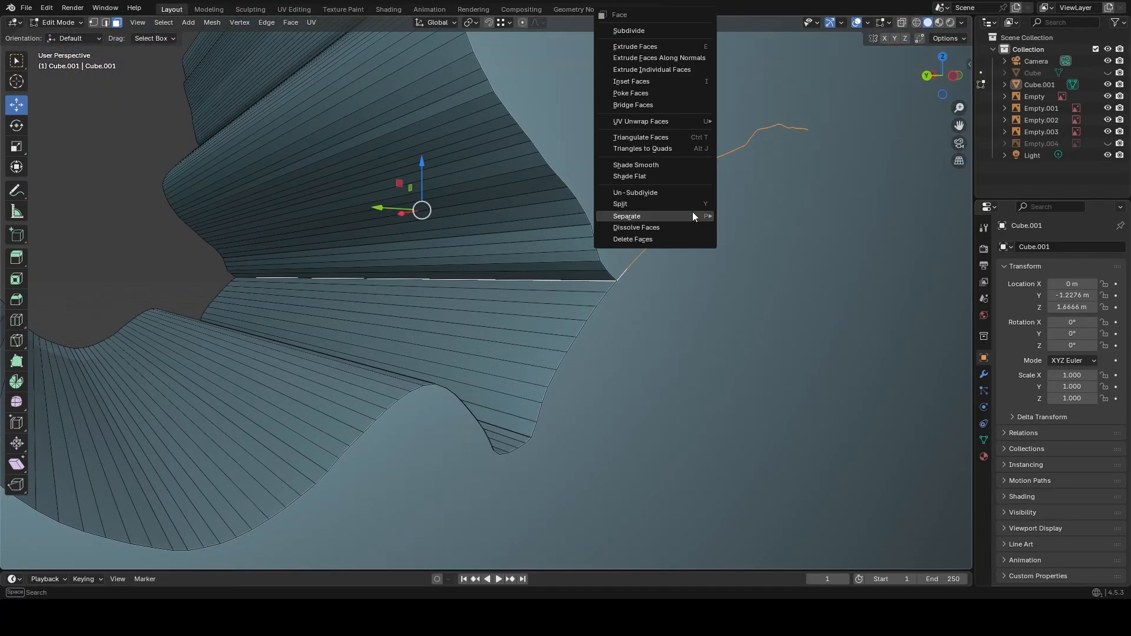
click(660, 240)
Inspect the spear's opposite side and examine the curved line beside the lower opening.
key(shift+grave)
key(s)
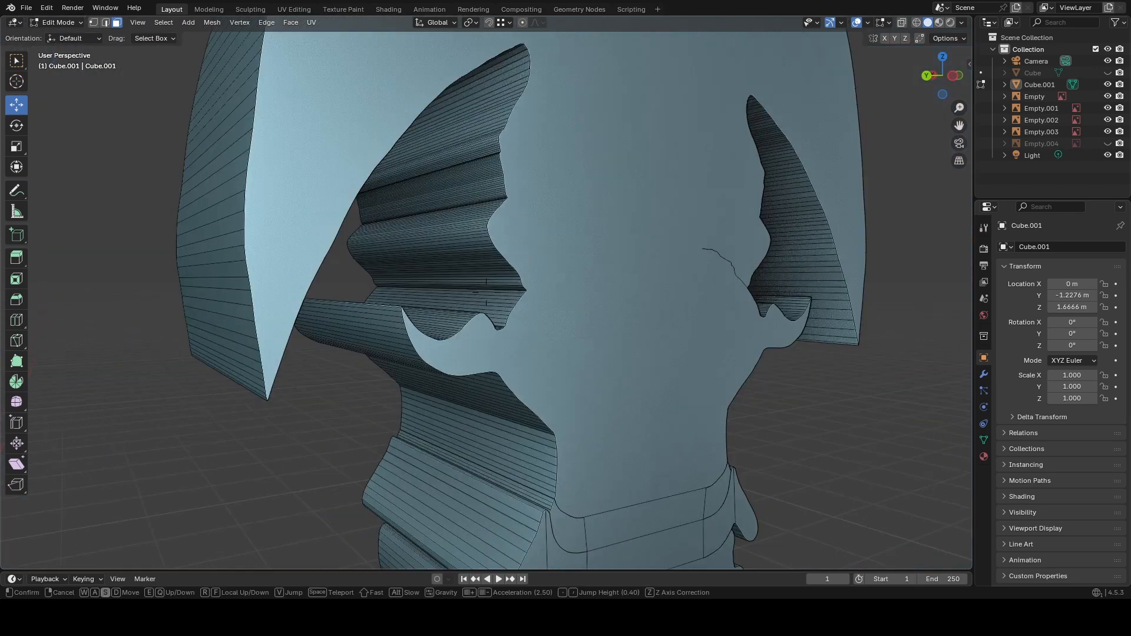
key(a)
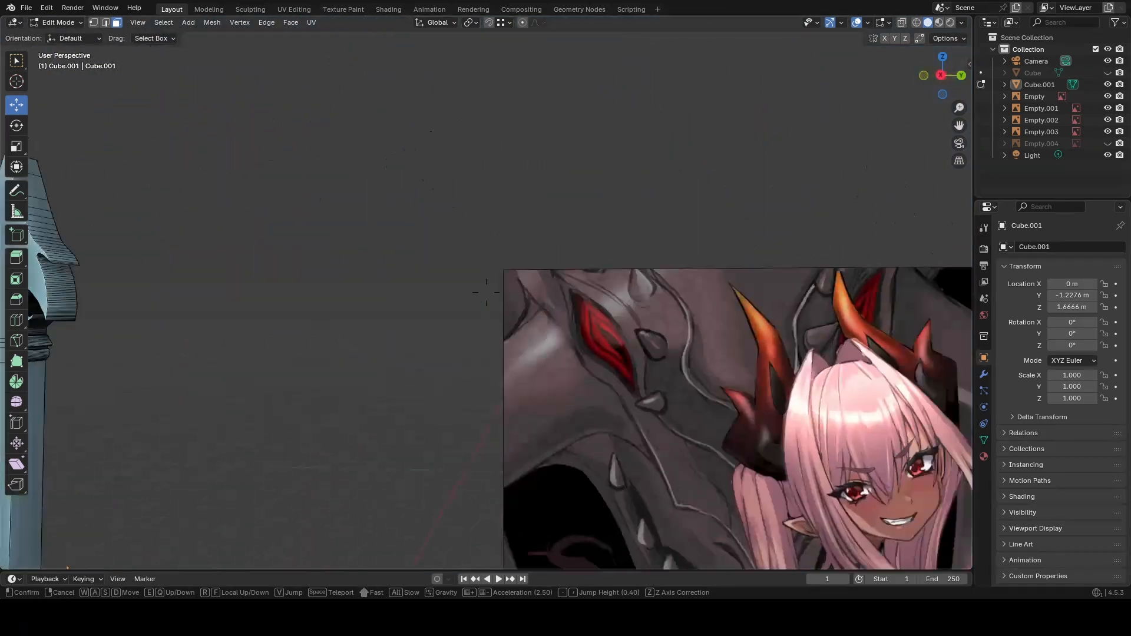
key(d)
key(w)
key(d)
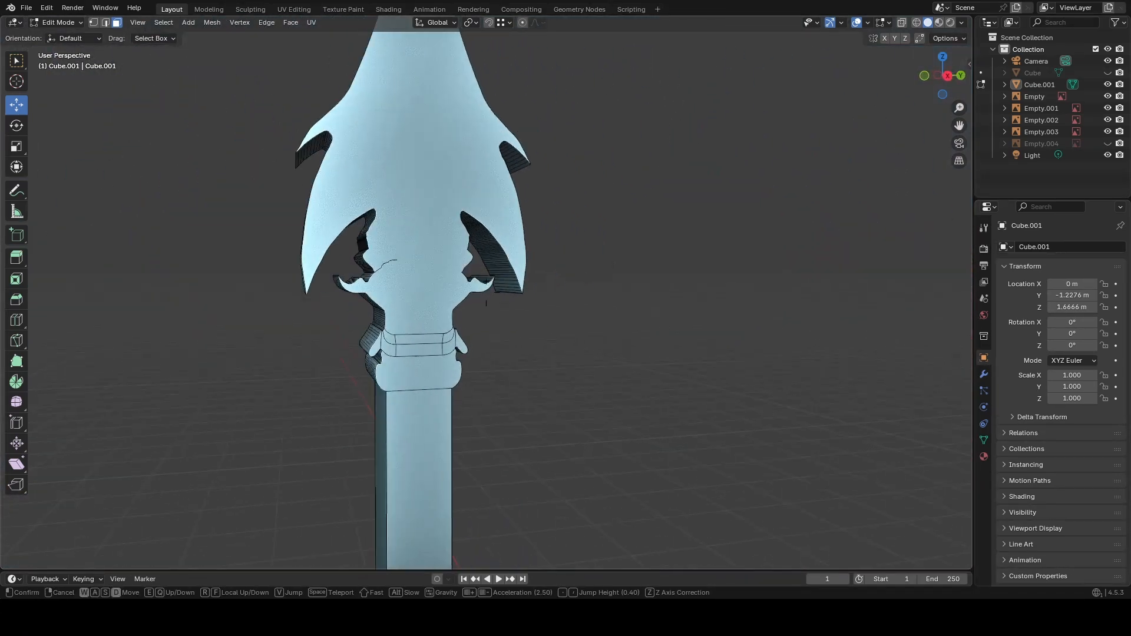
key(s)
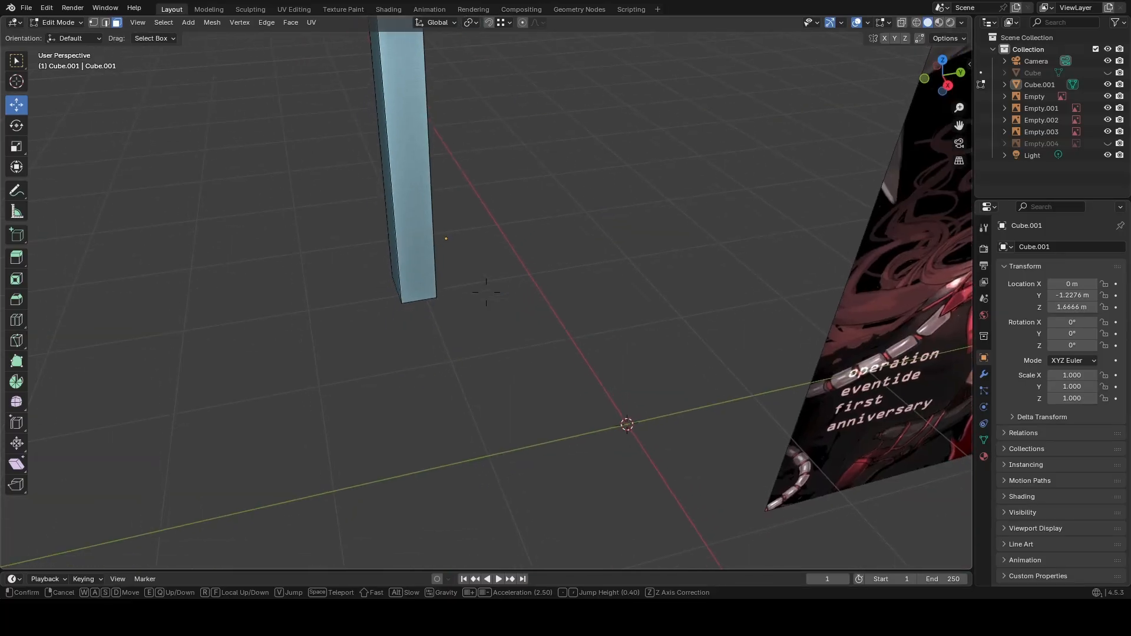
key(w)
key(w)
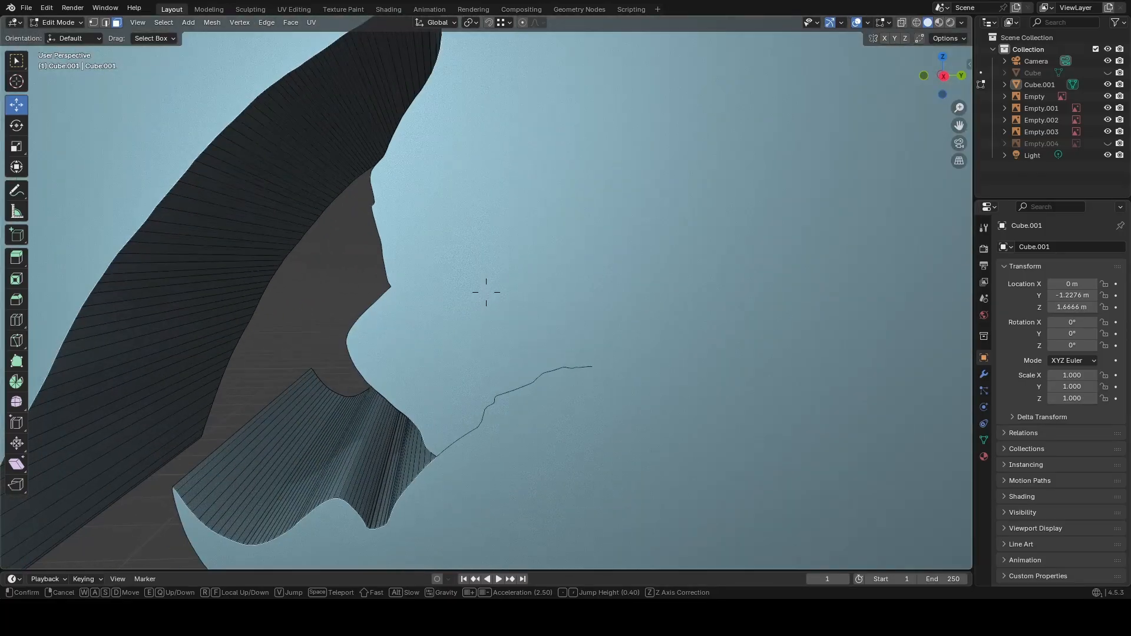
click(486, 292)
Switch the viewport to wireframe shading and select the strip of inner faces behind the curved line on this side.
click(938, 22)
click(928, 23)
click(918, 22)
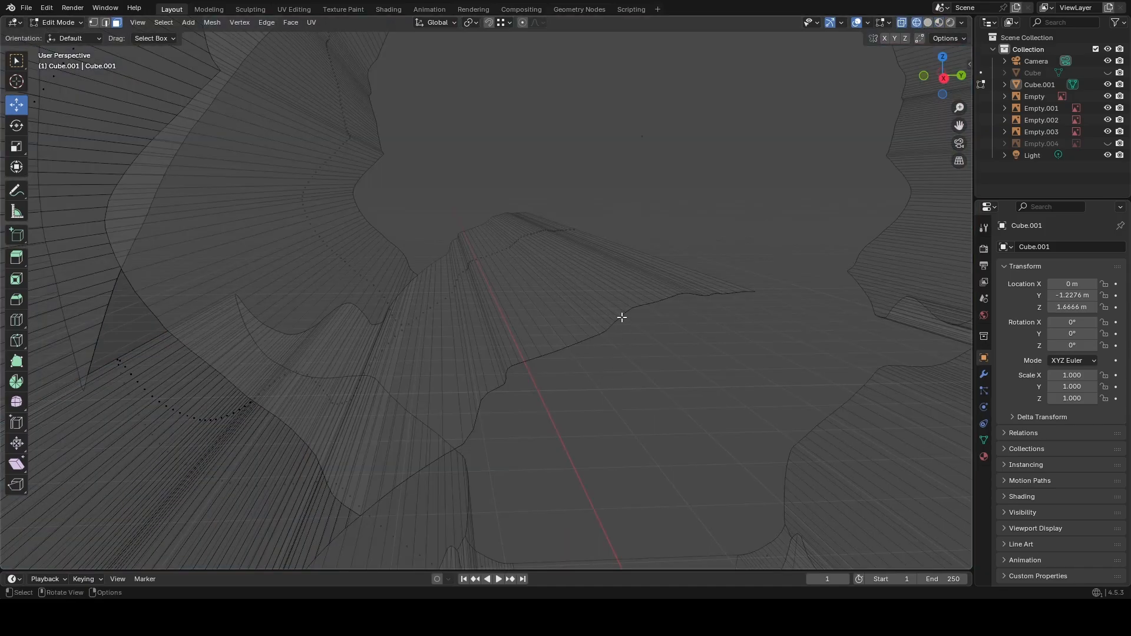
drag(647, 199, 648, 198)
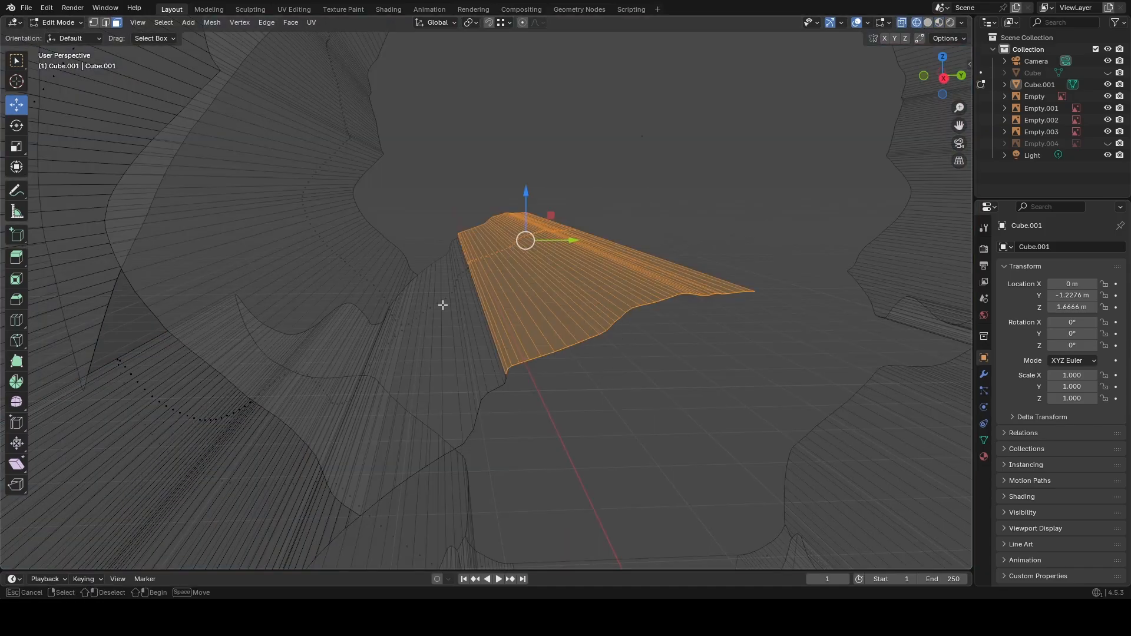
Add the remaining faces beside the strip to the selection and delete all the selected inner faces.
scroll(527, 292, up, 6)
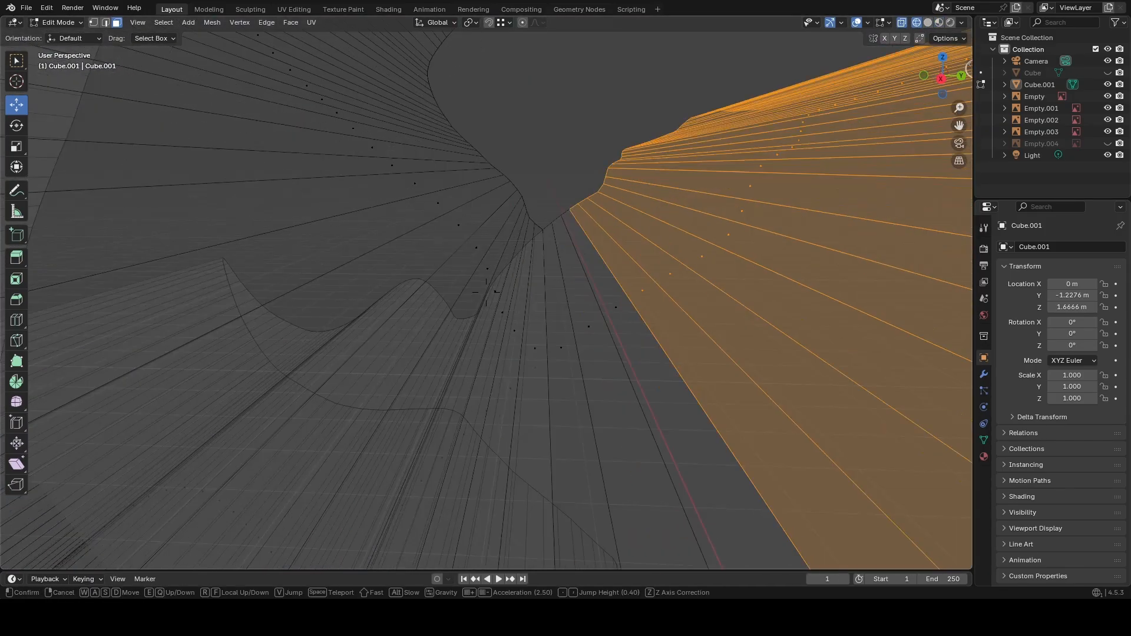
shift+click(498, 333)
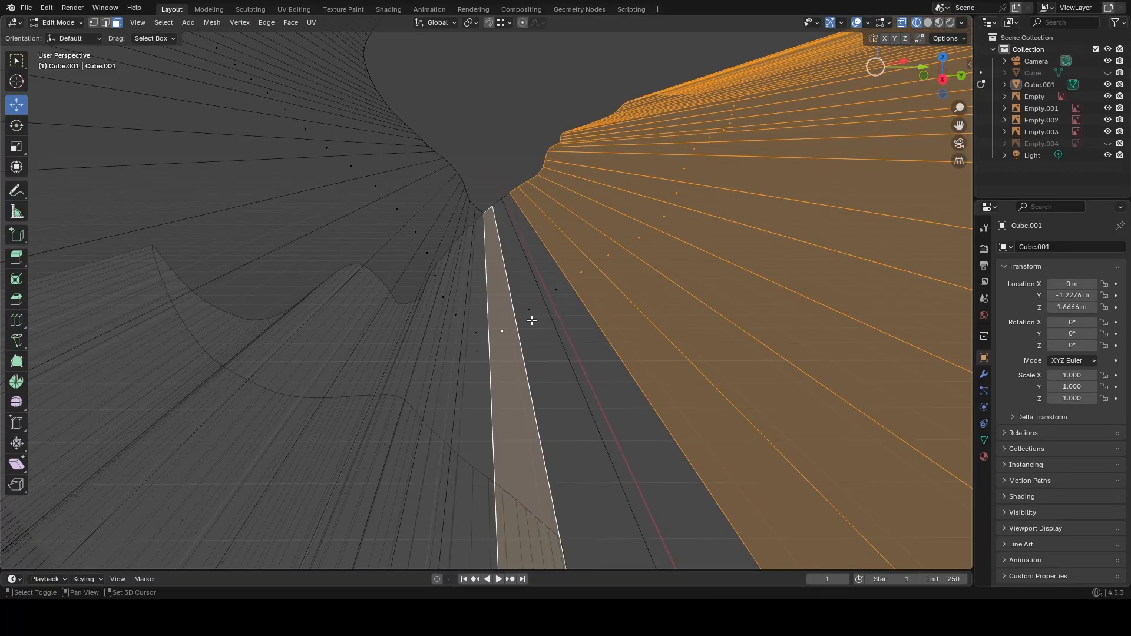
shift+click(532, 318)
shift+click(558, 290)
right_click(561, 285)
click(560, 284)
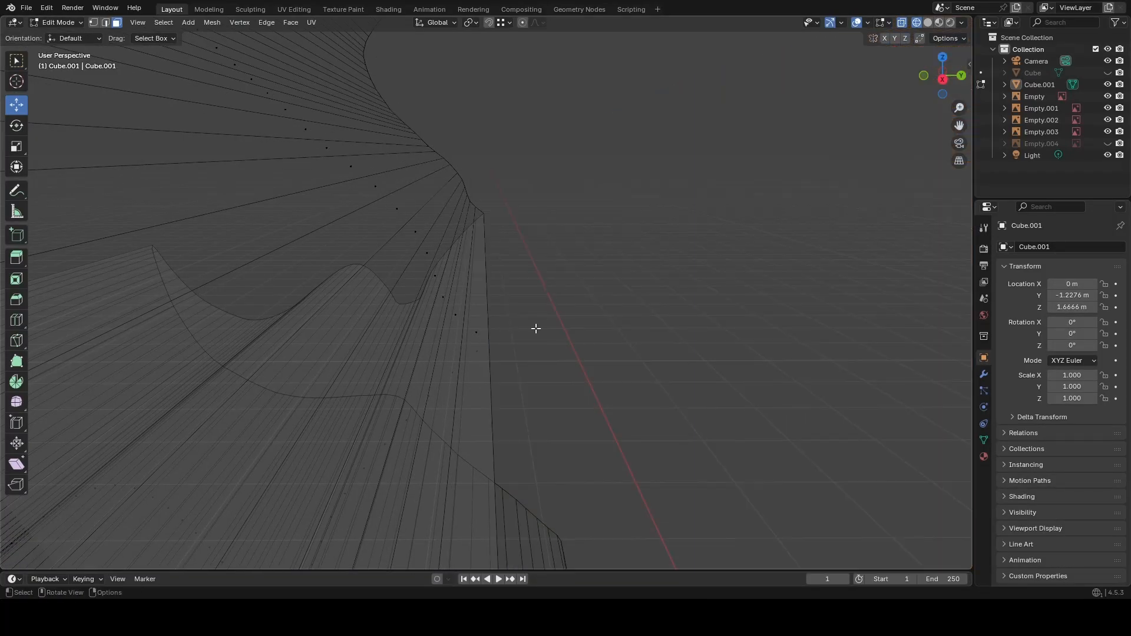
Check the mesh interior for leftover inner faces and return the viewport to solid shading.
key(shift+grave)
key(d)
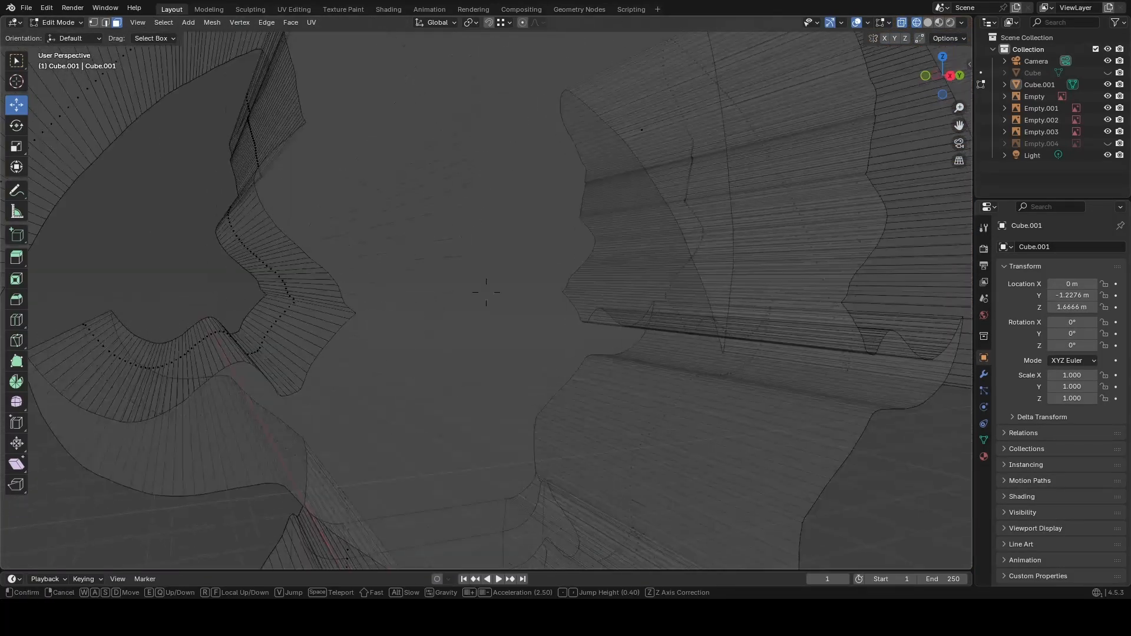
click(539, 326)
click(928, 23)
Inspect the whole spear from a distance and from an angle for remaining red faces or stray lines.
key(shift+grave)
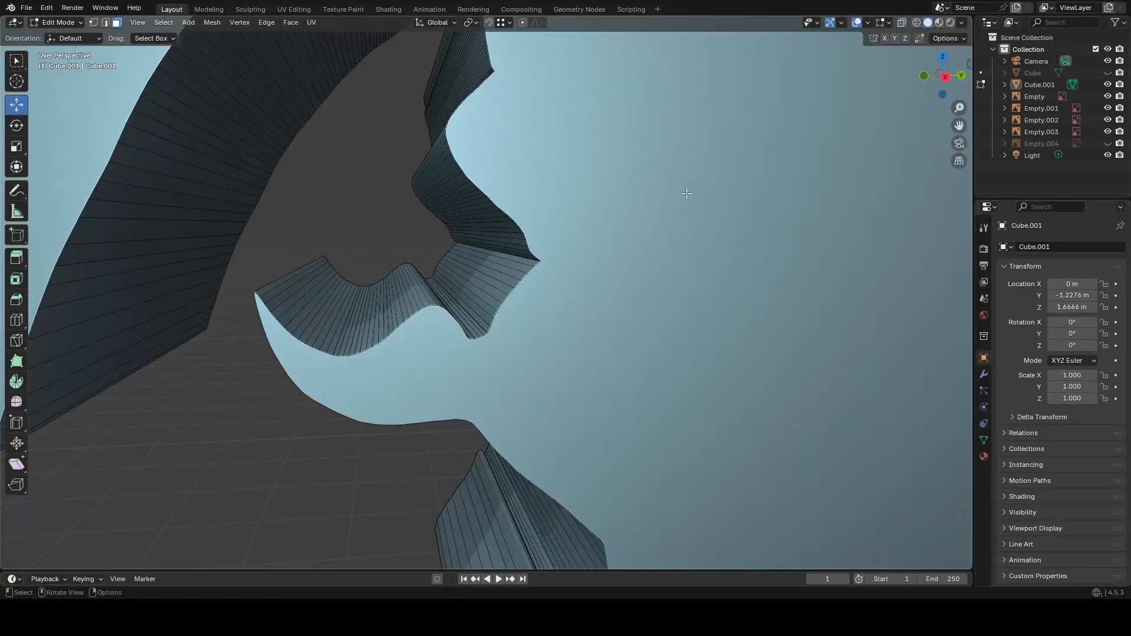
key(s)
key(d)
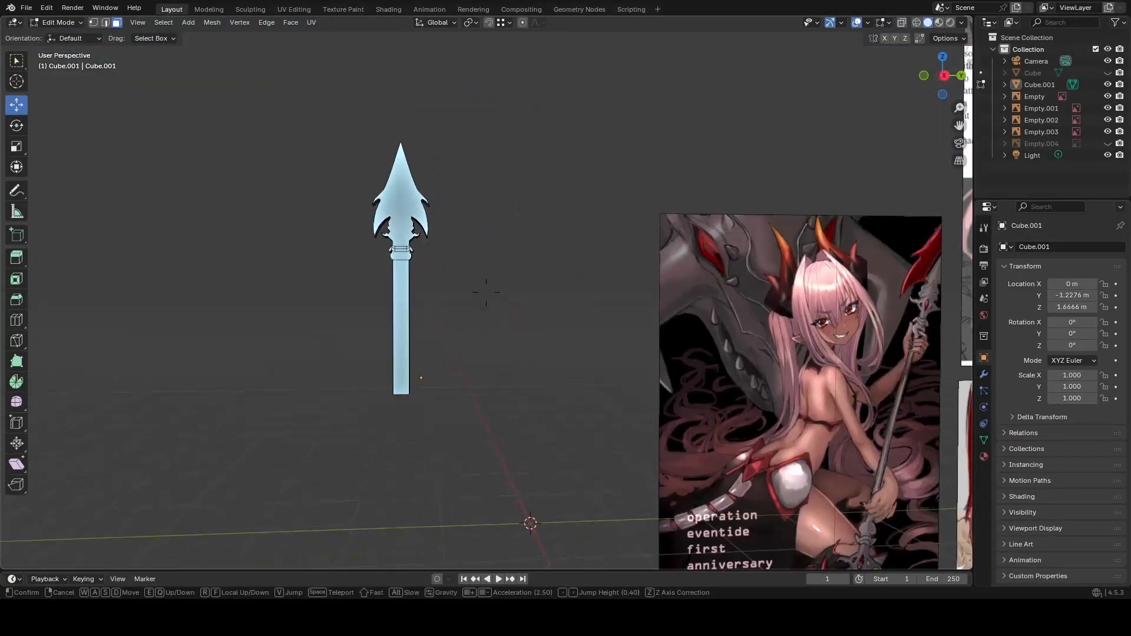
key(s)
key(a)
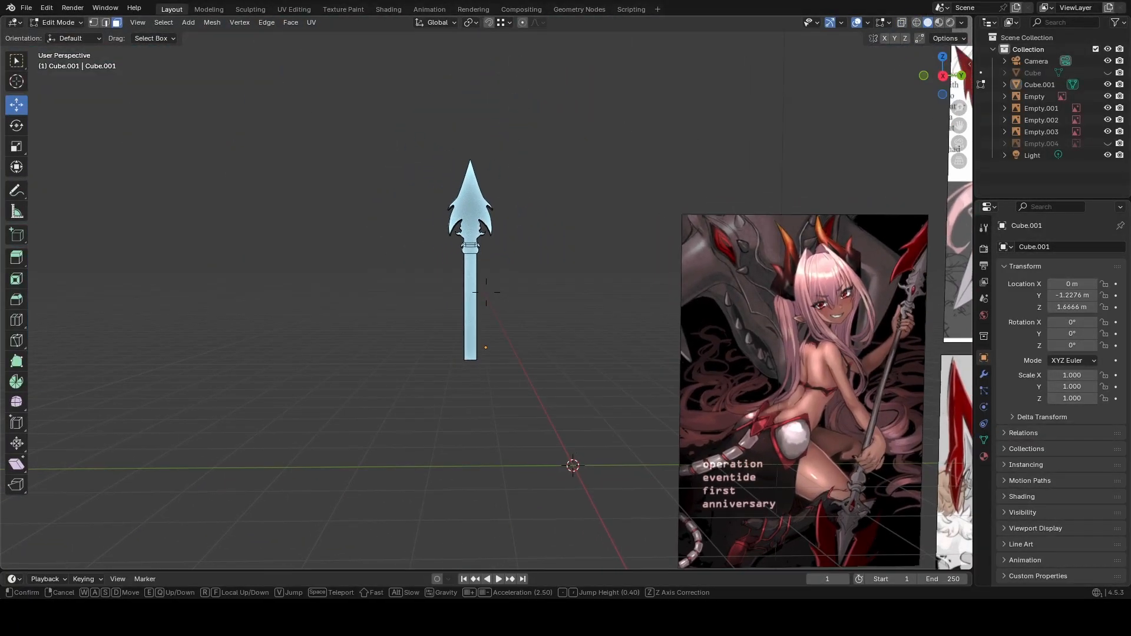
key(w)
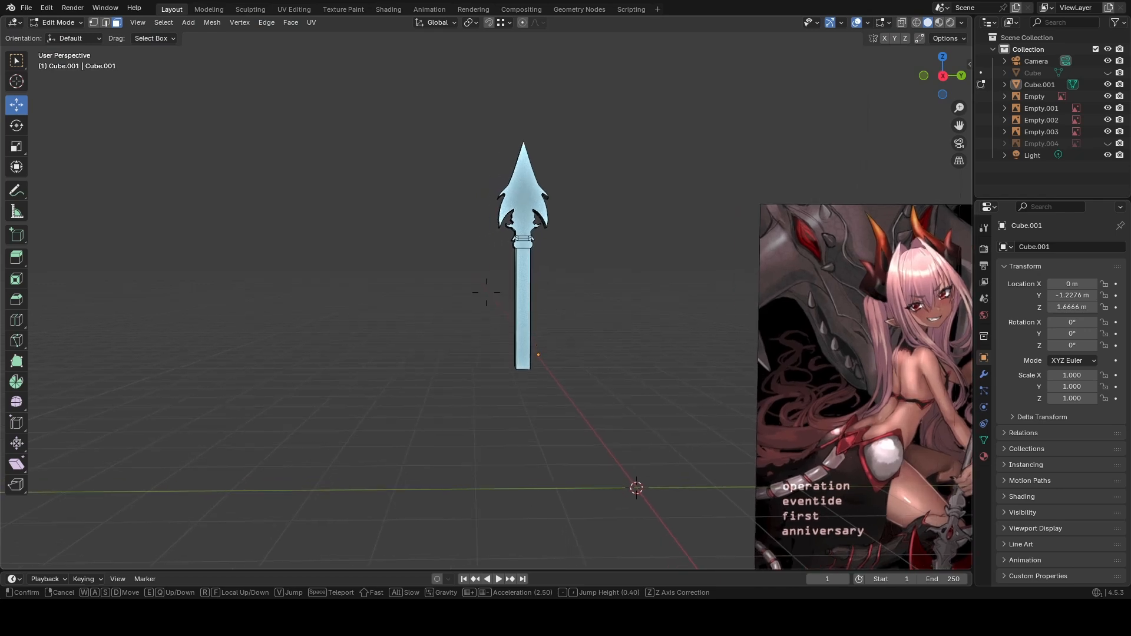
key(shift+s)
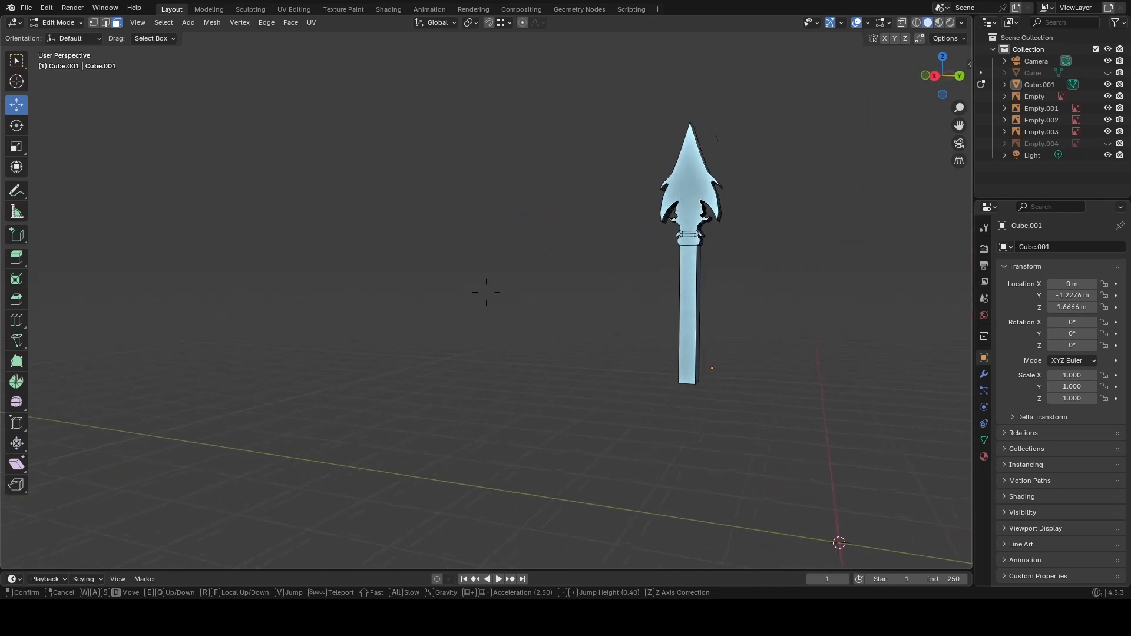
key(a)
key(w)
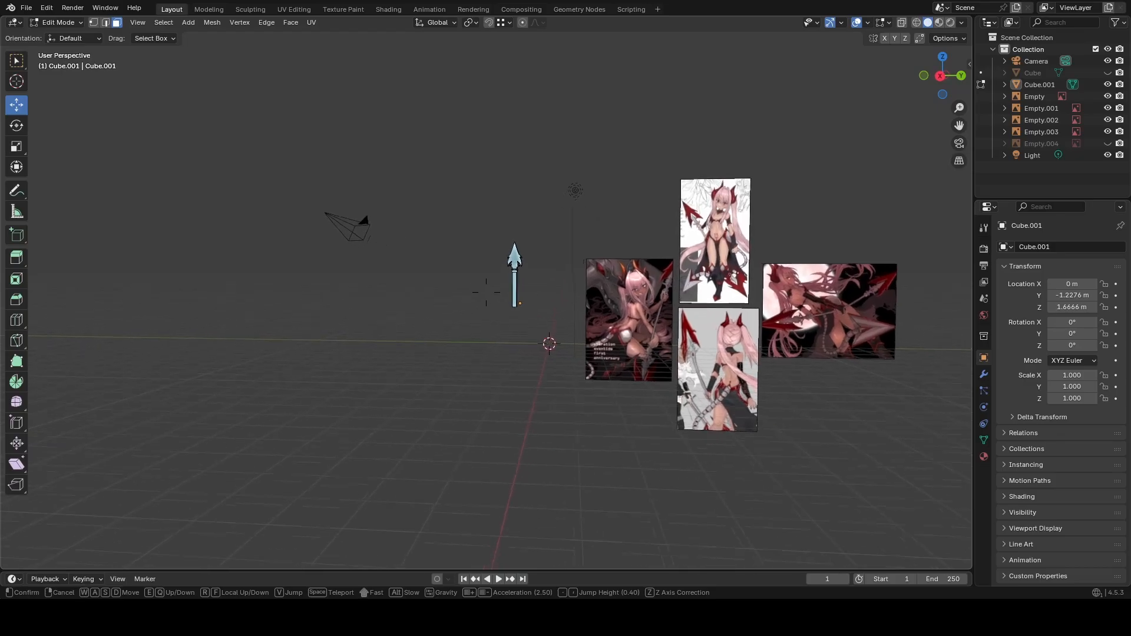
Select all faces of the spear mesh.
key(w)
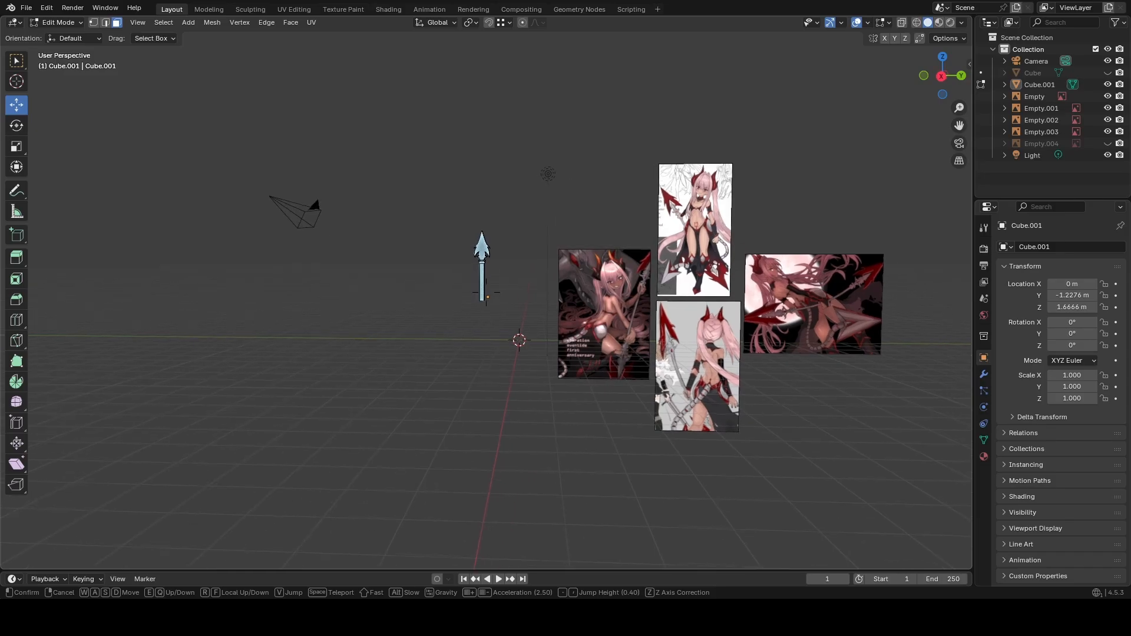
key(w)
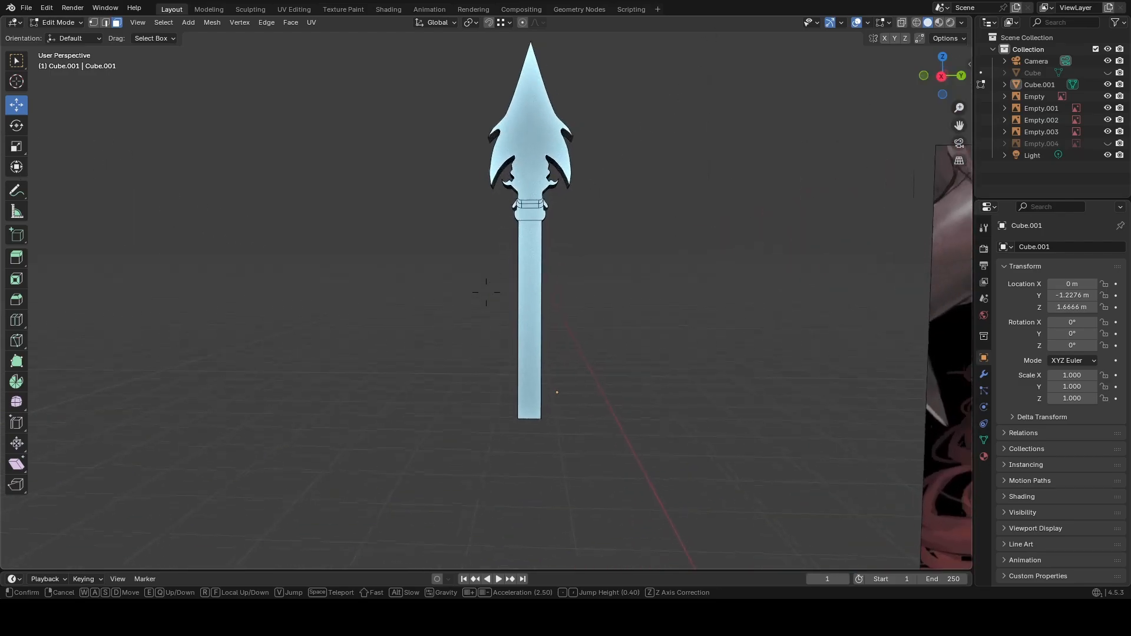
click(605, 252)
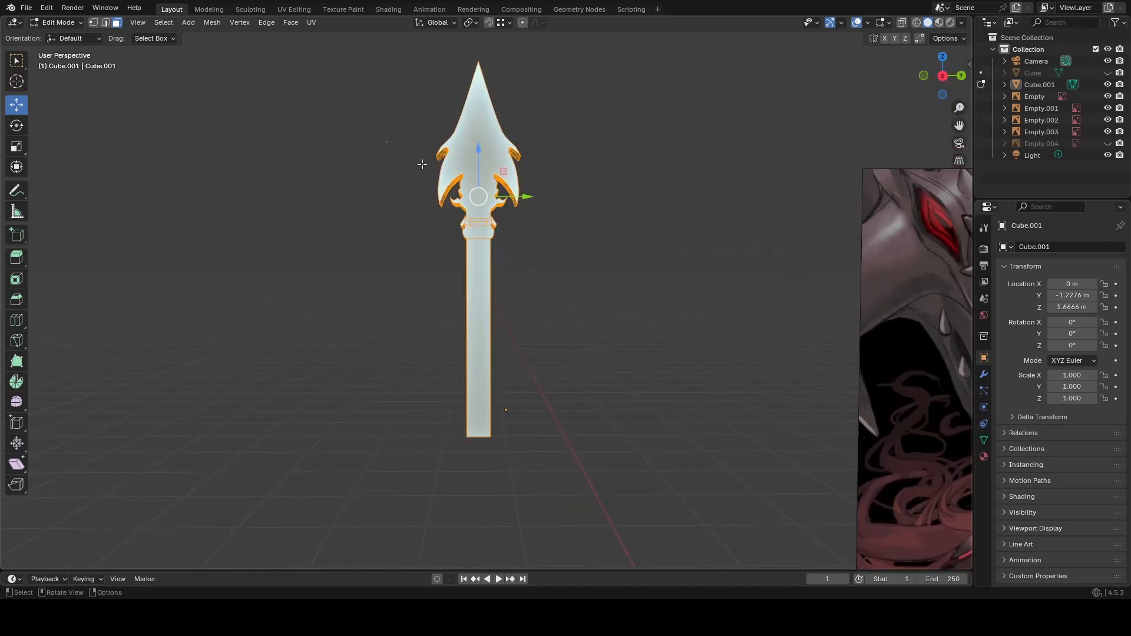
Duplicate the selected spear mesh in place and move the copy straight down until it sits just below the original shaft.
key(shift+d)
key(Escape)
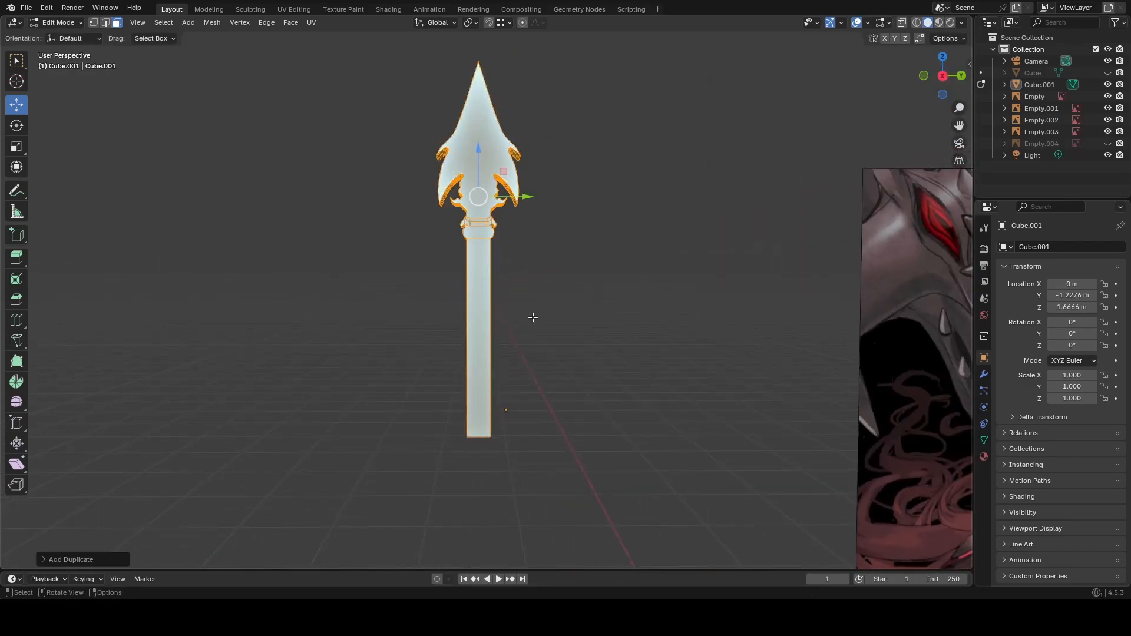
drag(481, 151, 524, 531)
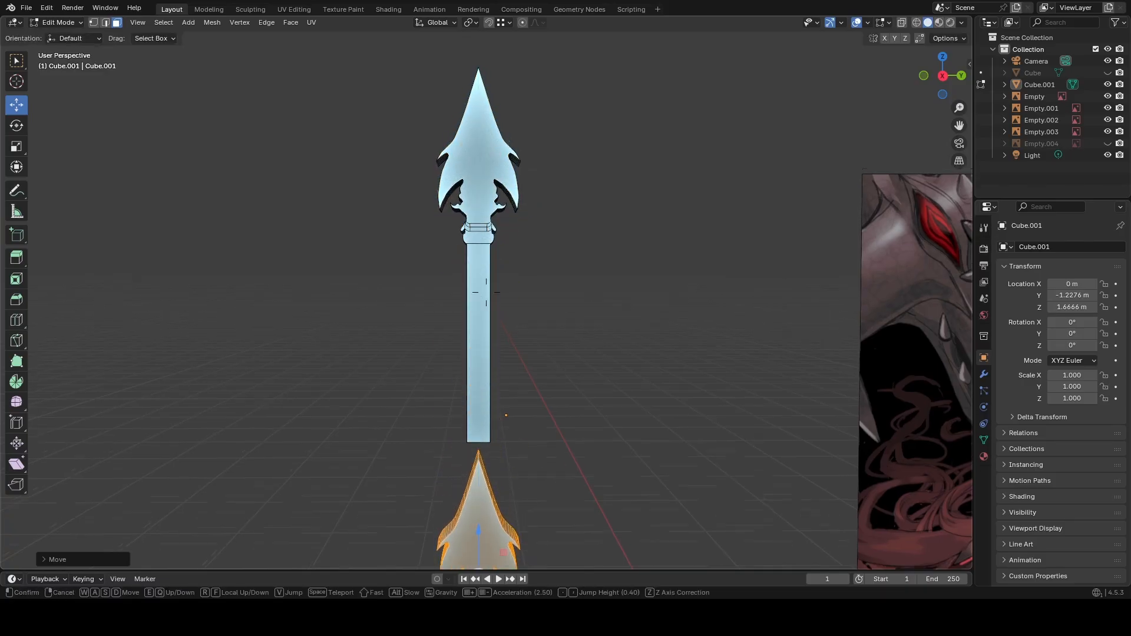
key(q)
key(s)
click(537, 453)
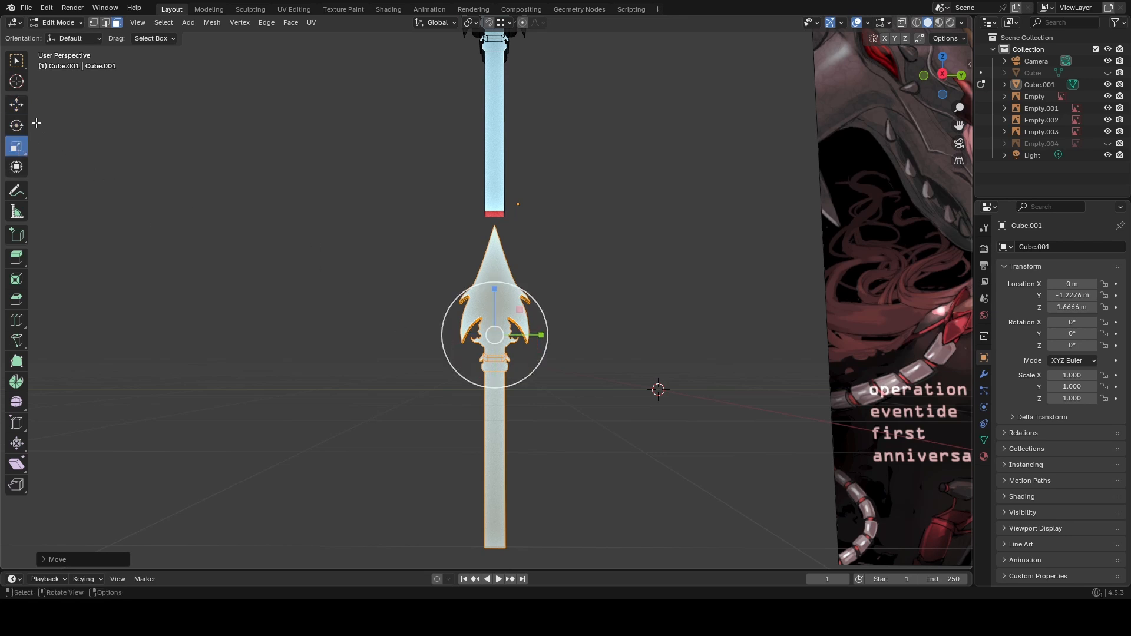
Try to flip the copy upside down freehand from the front and raise it to the end of the original shaft.
drag(495, 286, 492, 422)
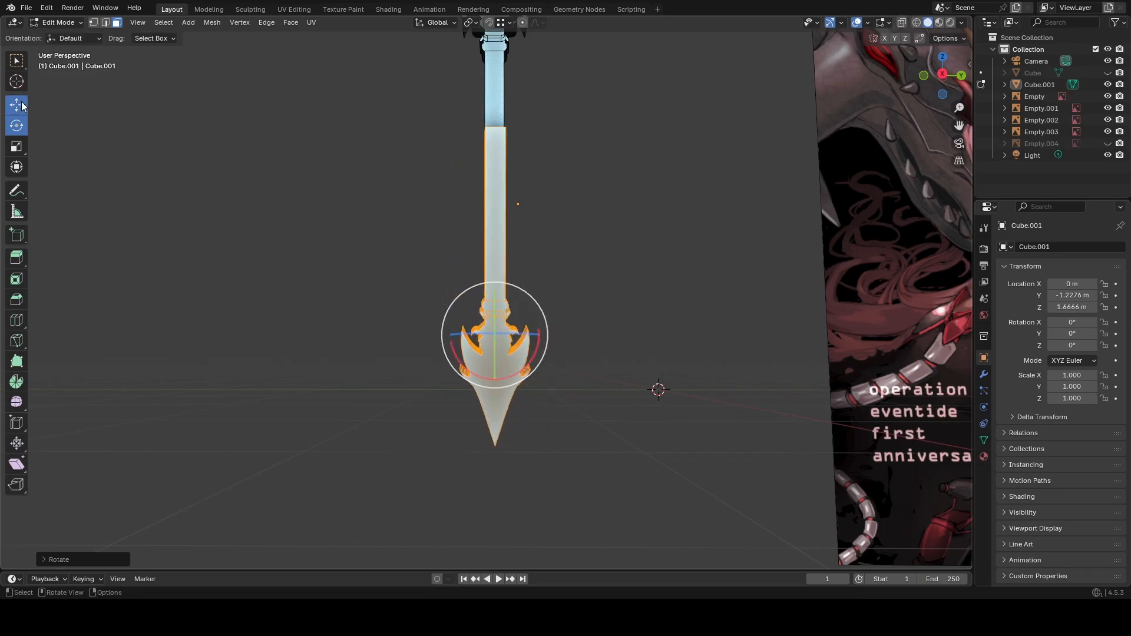
drag(495, 290, 504, 215)
click(574, 238)
middle_drag(573, 238, 591, 251)
key(shift+grave)
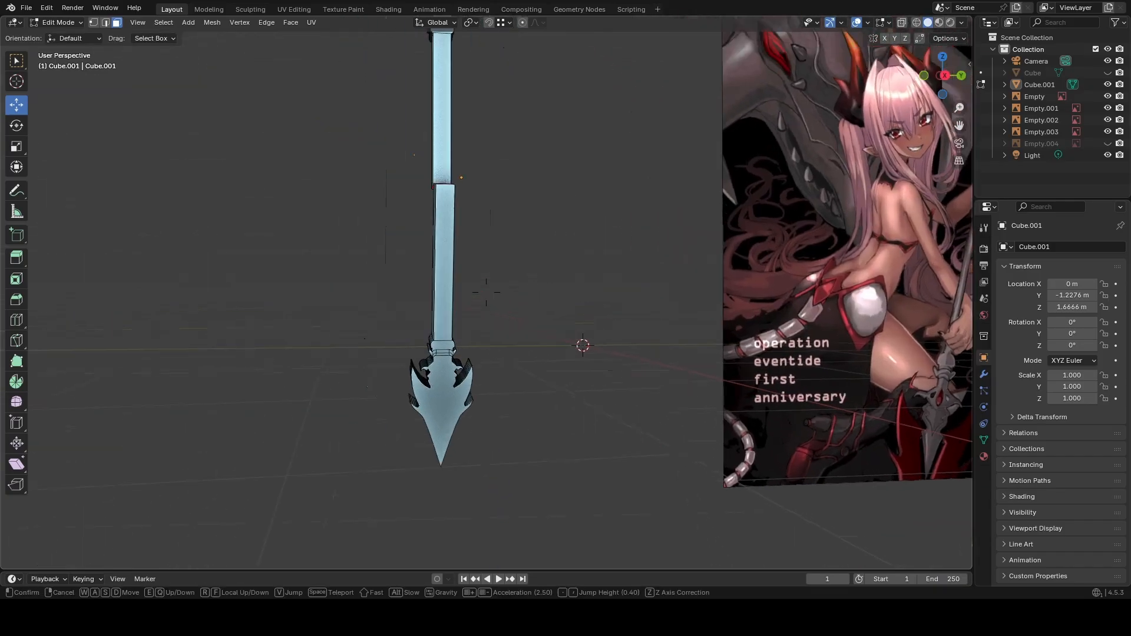
key(w)
key(a)
key(s)
key(a)
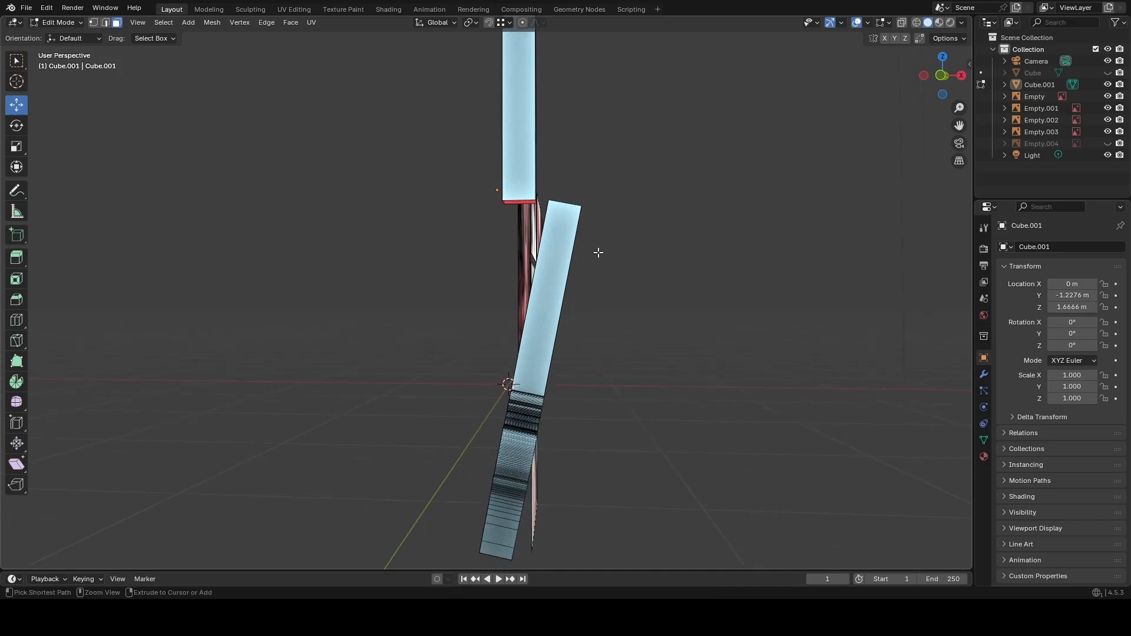
Try to straighten the tilted copy from the side and shift it into line with the upper shaft.
key(a)
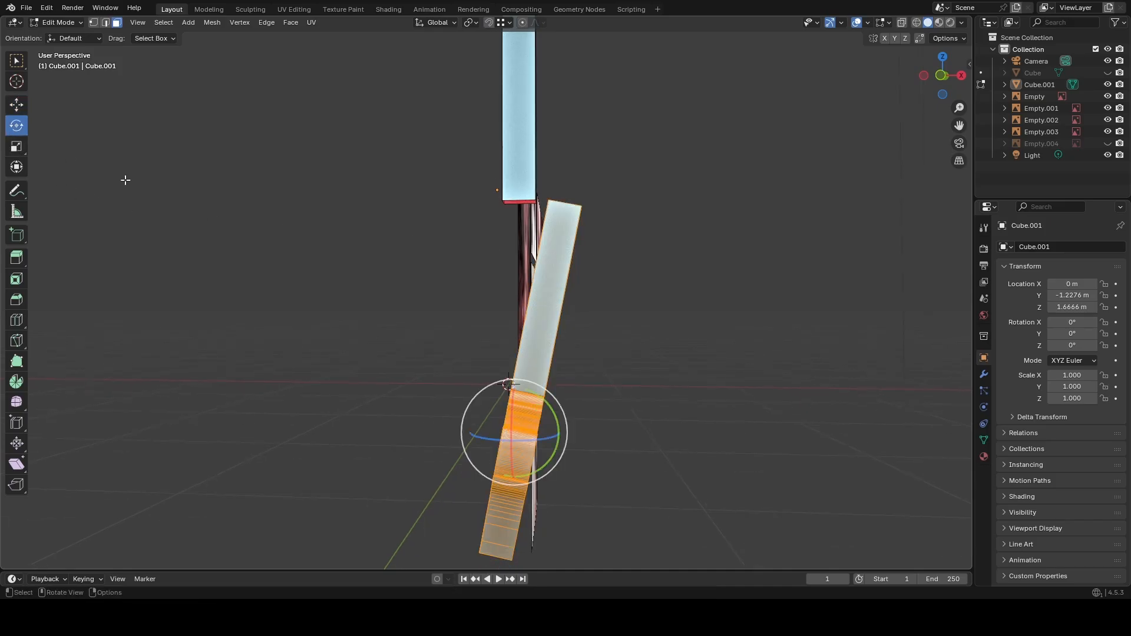
mouse_move(537, 384)
mouse_down()
mouse_move(509, 386)
mouse_move(525, 393)
mouse_up()
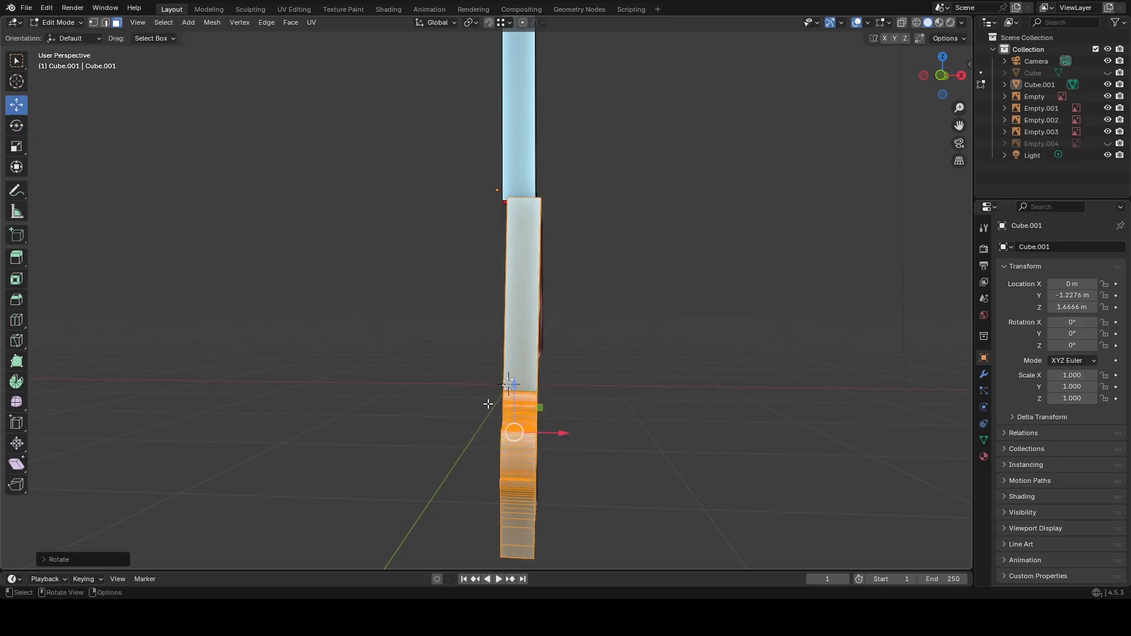
drag(511, 386, 503, 198)
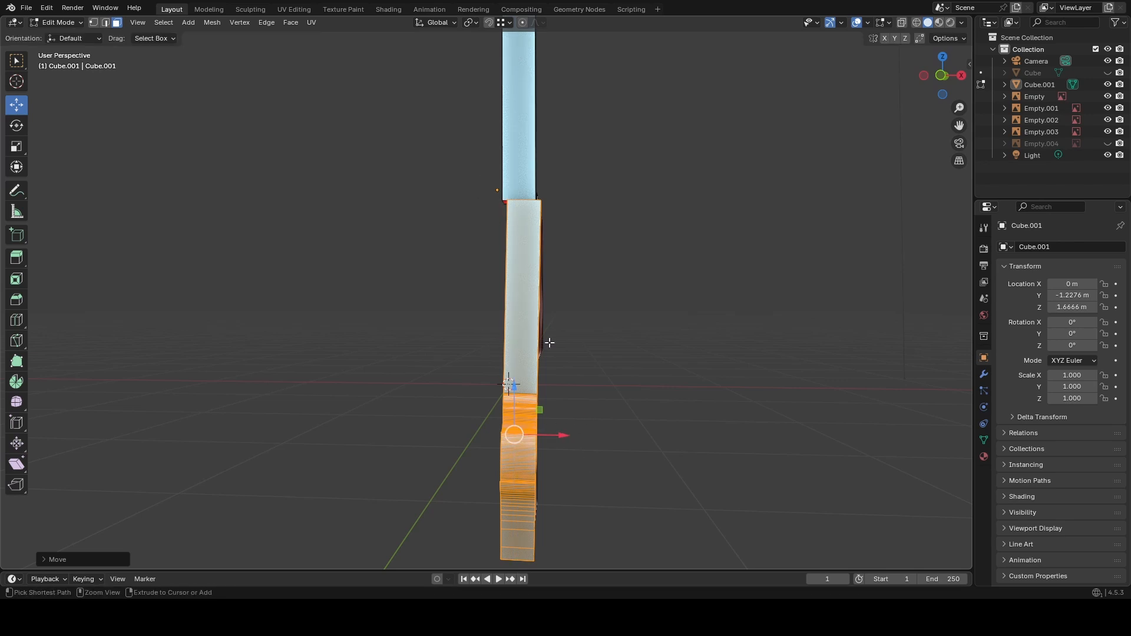
drag(567, 435, 495, 206)
middle_drag(409, 265, 291, 282)
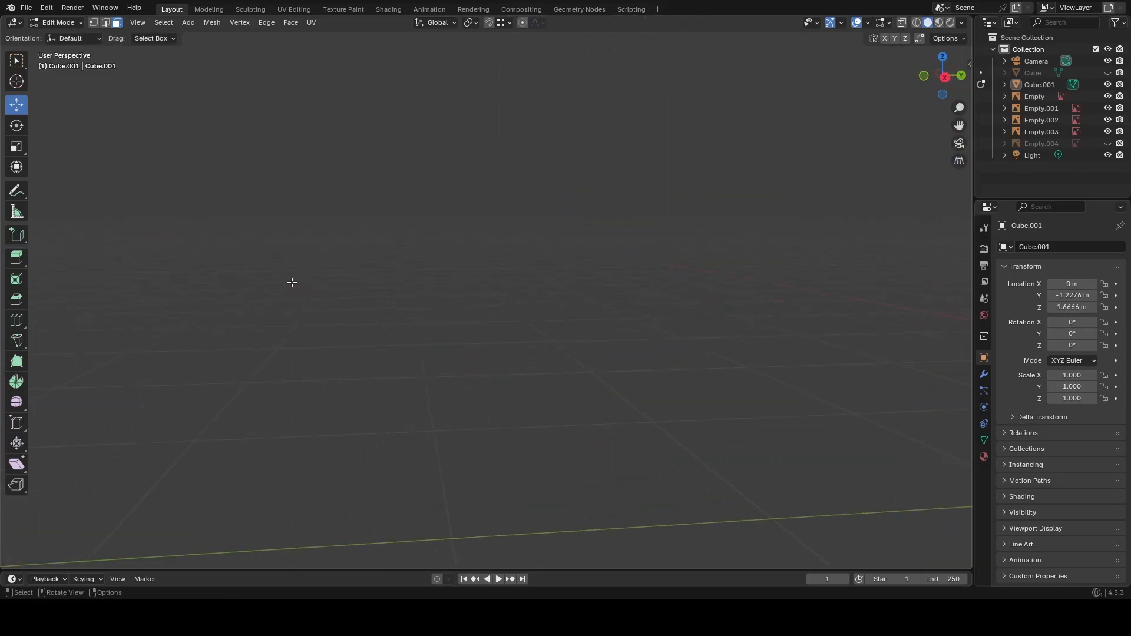
key(s)
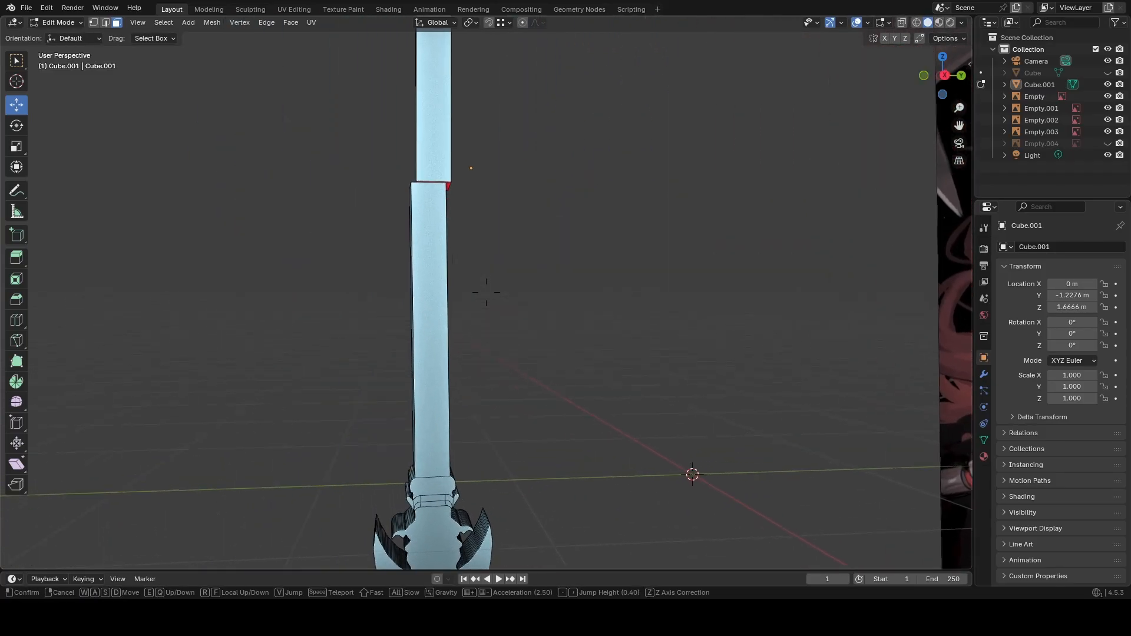
key(s)
key(s)
click(293, 282)
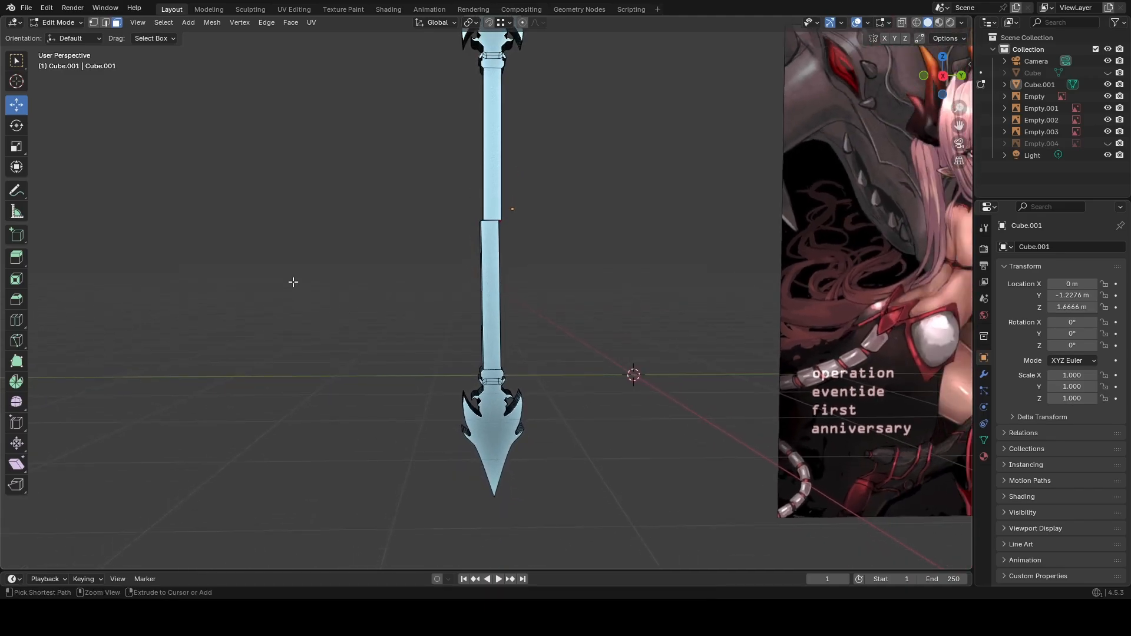
Undo the rotations and moves back to the upright copy placed below the original spear.
key(ctrl+z)
key(ctrl+z)
key(ctrl+z)
key(ctrl+z)
key(ctrl+z)
key(ctrl+z)
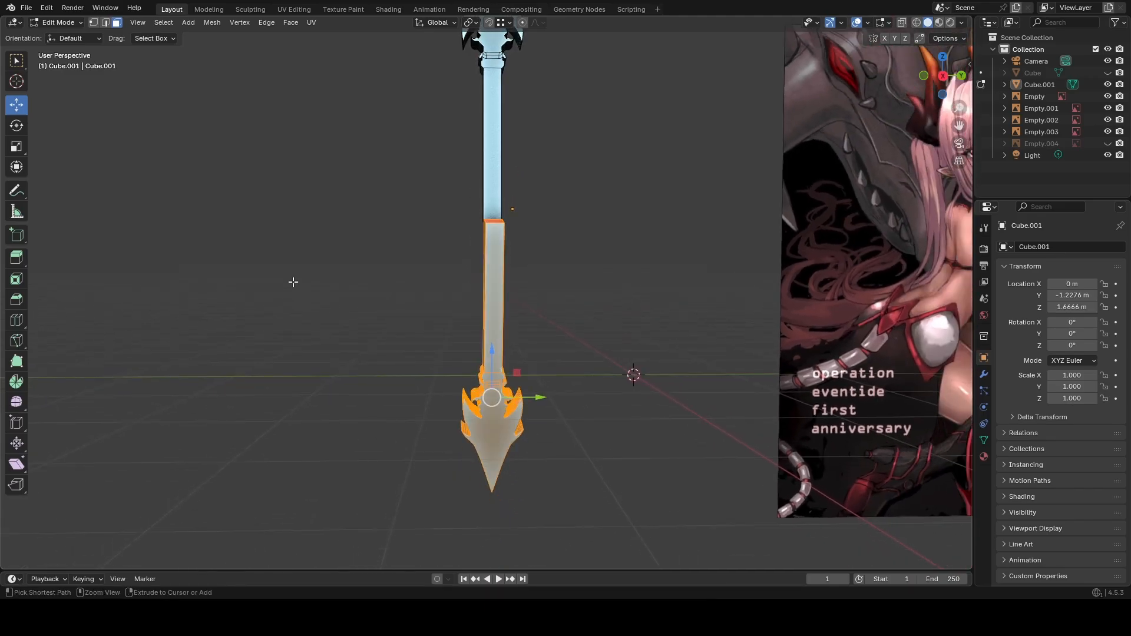
key(ctrl+z)
key(ctrl+z)
key(ctrl+shift+z)
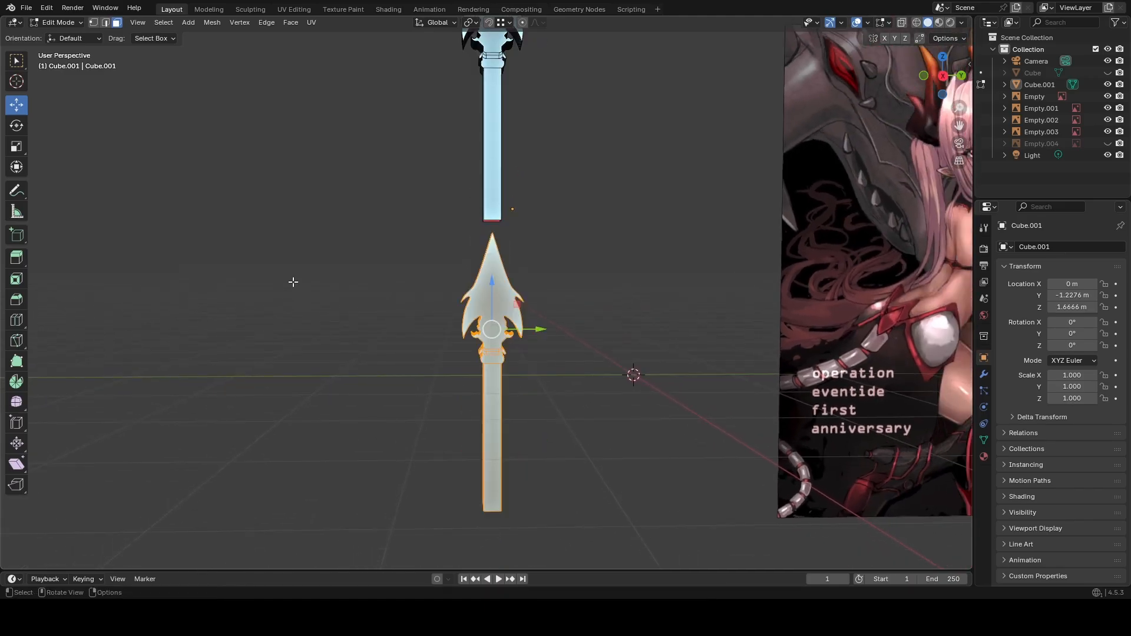
From the side, rotate the copy about the Y axis until it is upside down, undoing the excess rotation.
key(shift+grave)
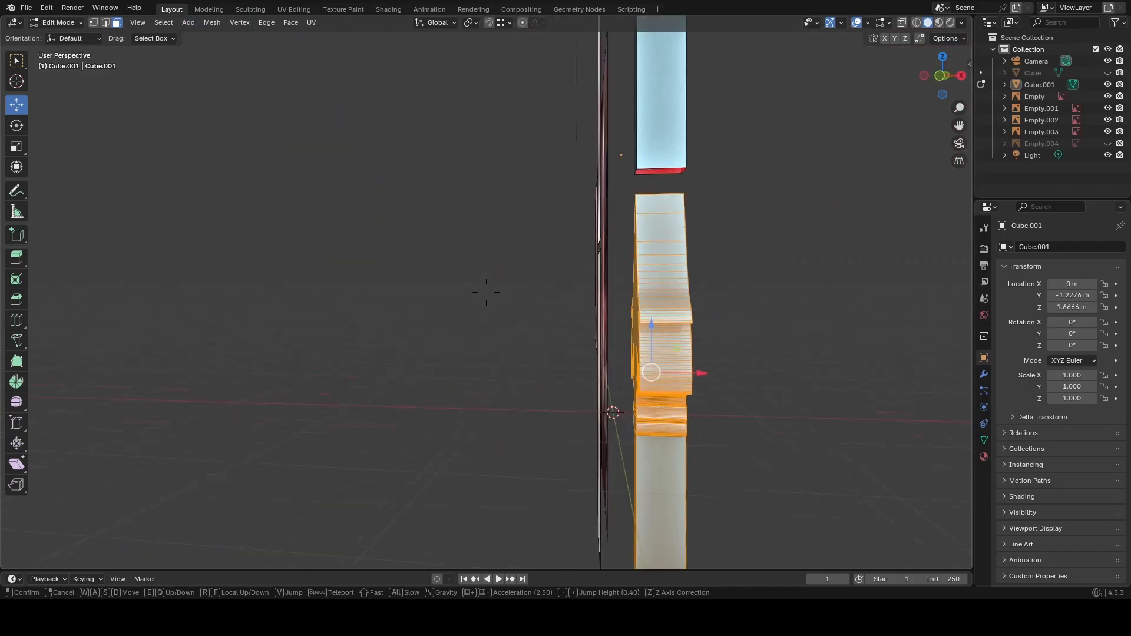
key(d)
key(s)
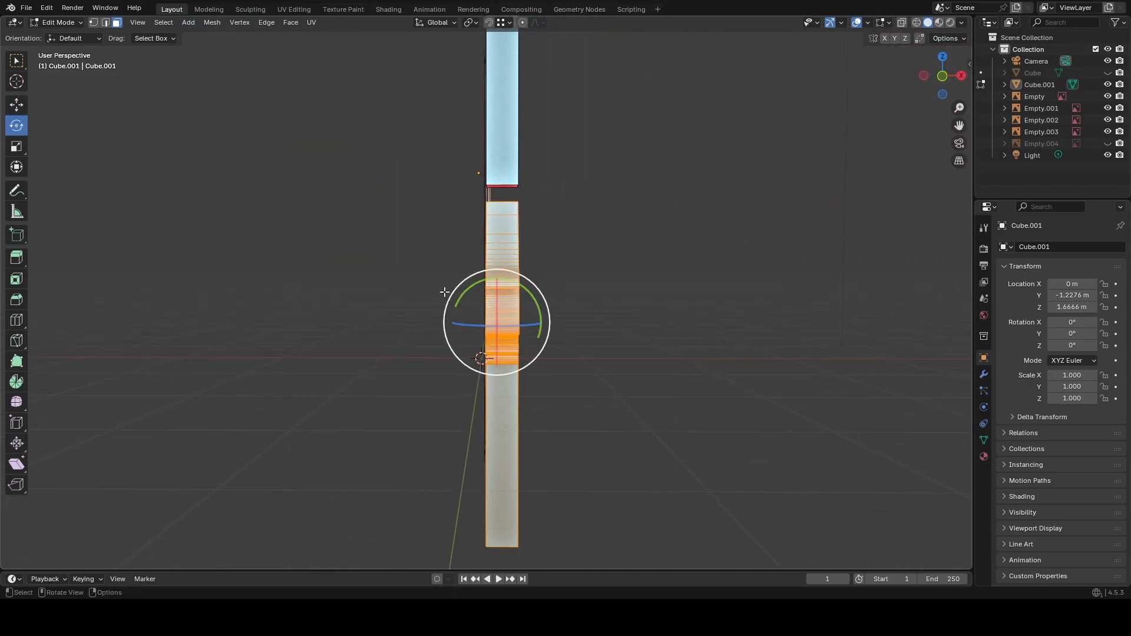
drag(529, 293, 404, 393)
drag(526, 283, 629, 297)
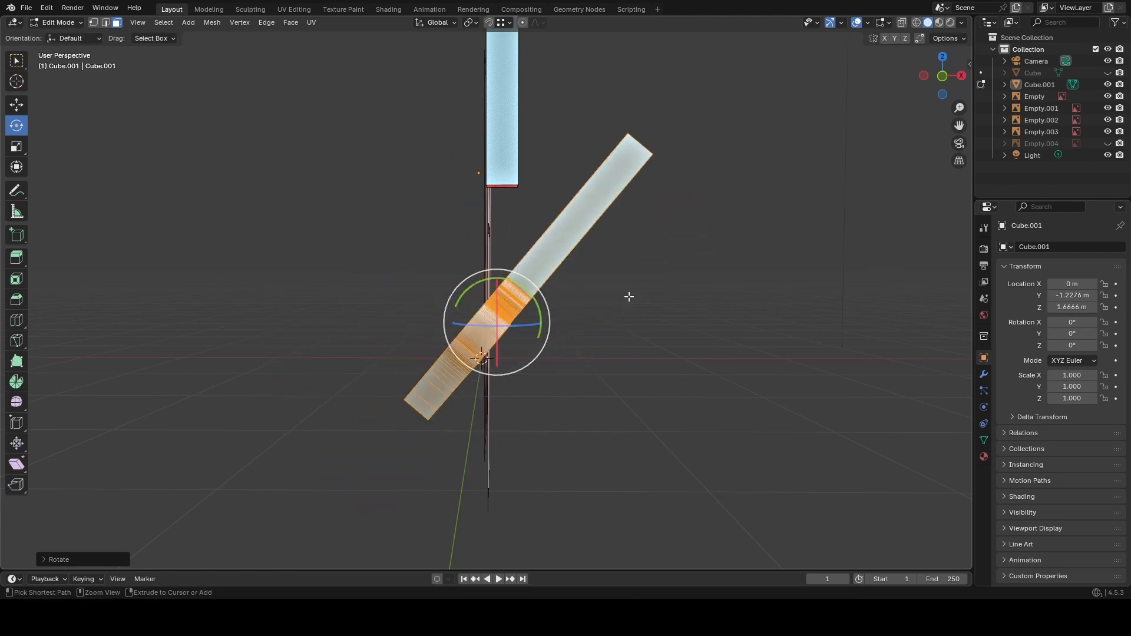
key(ctrl+z)
Move the flipped copy down and along X so its shaft end meets the end of the original shaft, and deselect it.
click(11, 109)
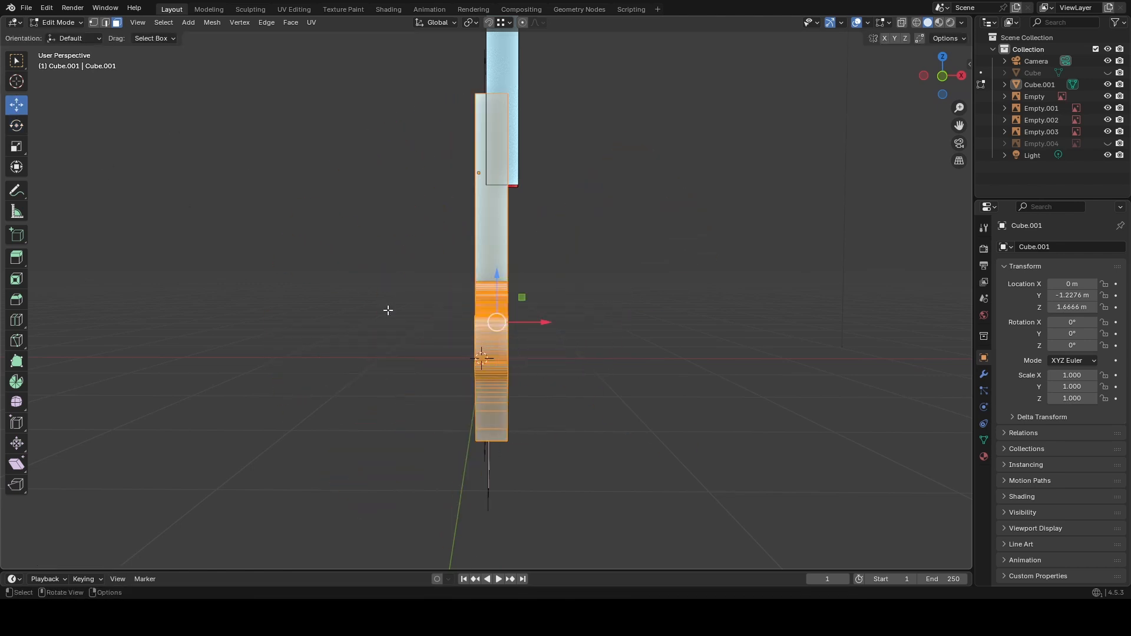
drag(496, 289, 496, 386)
drag(545, 420, 490, 185)
drag(506, 374, 487, 198)
click(664, 252)
Examine the joint between the two shafts and the whole double-ended spear from the front and at an angle.
middle_drag(664, 252, 601, 260)
key(d)
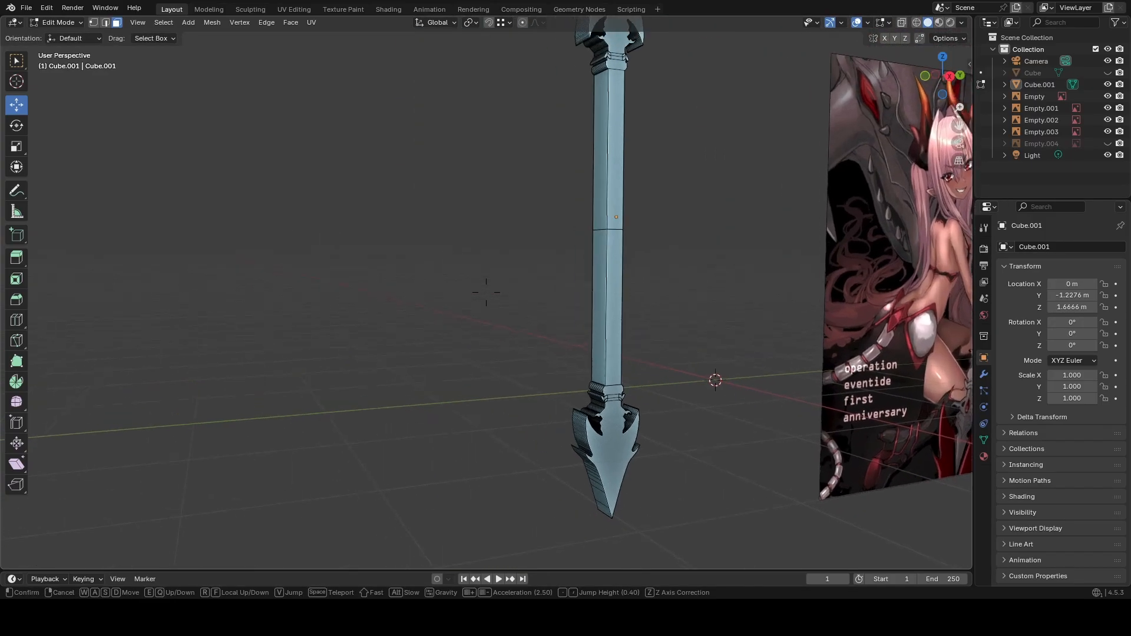
key(w)
key(d)
key(s)
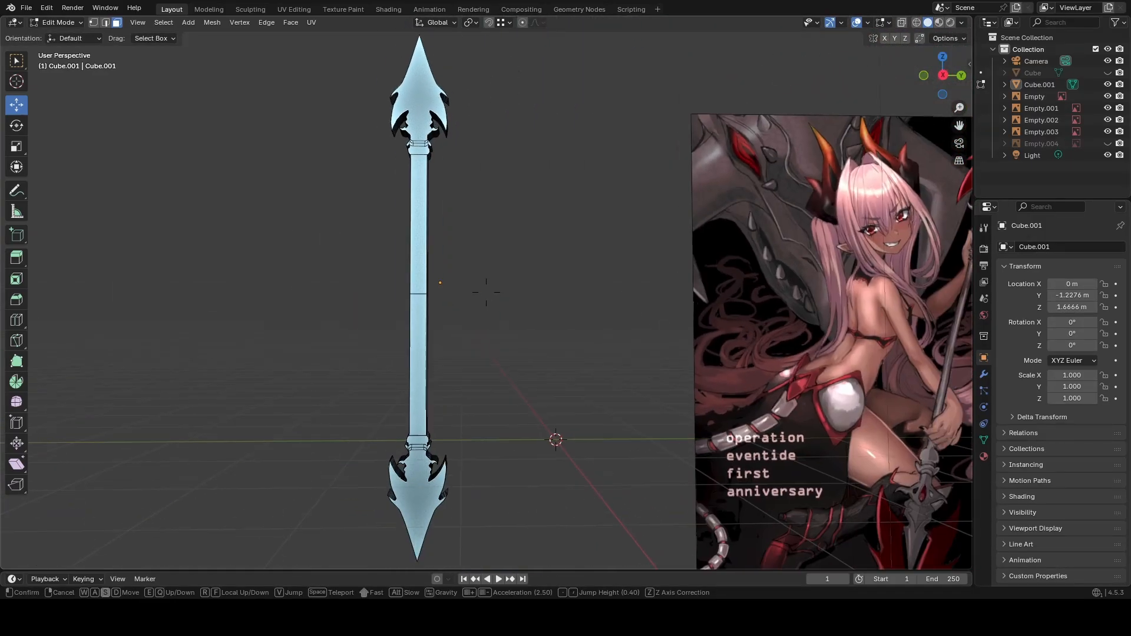
key(a)
click(600, 260)
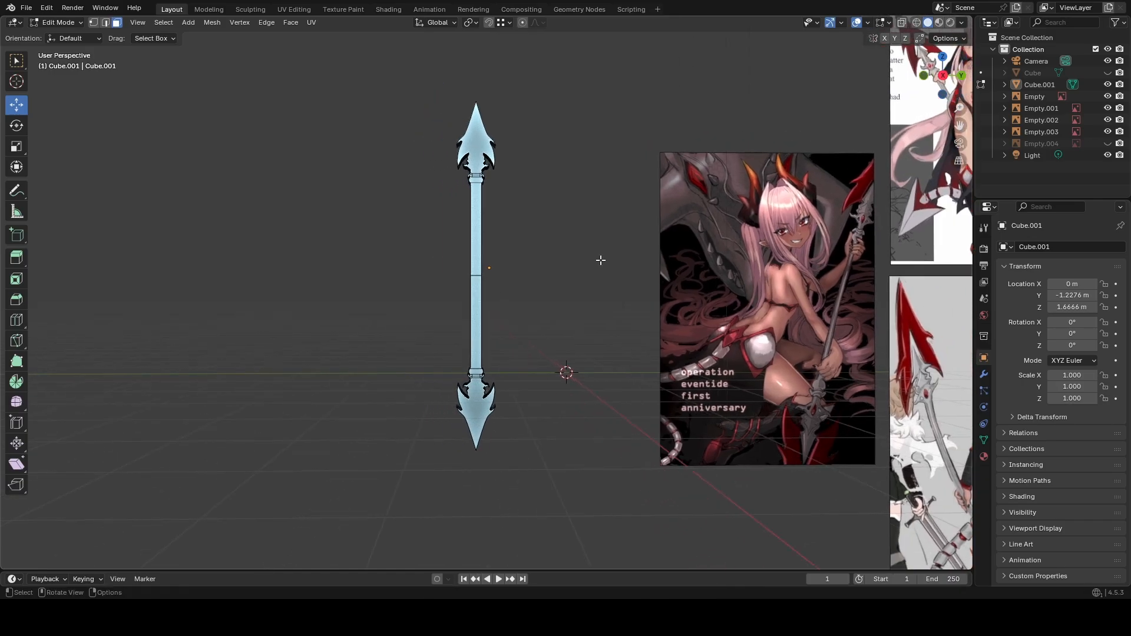
key(ctrl+f)
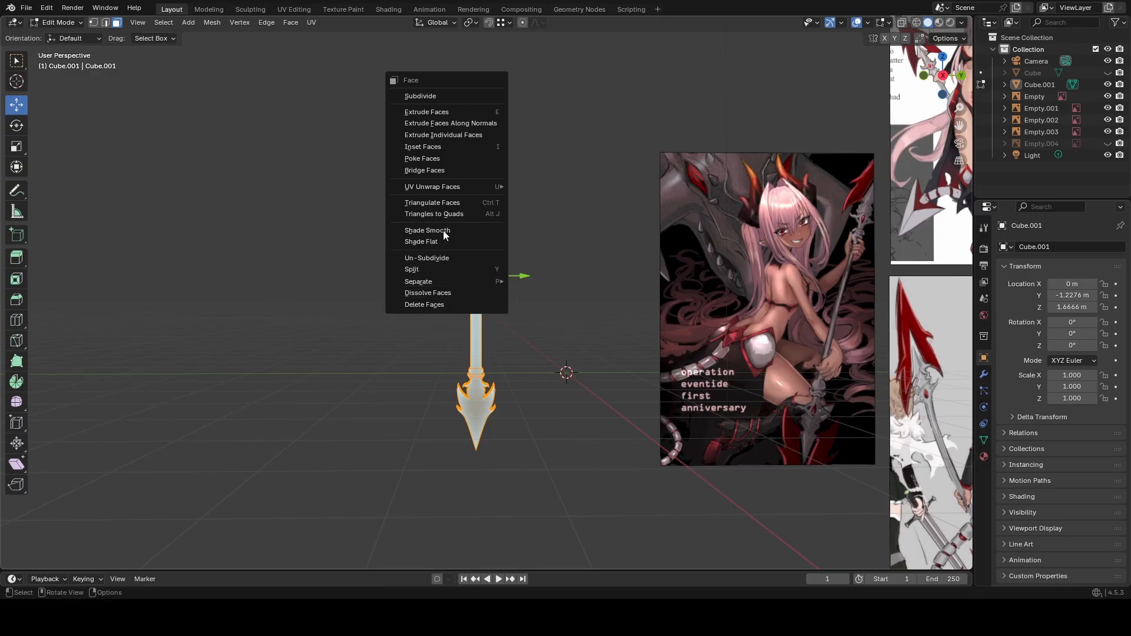
mouse_move(443, 186)
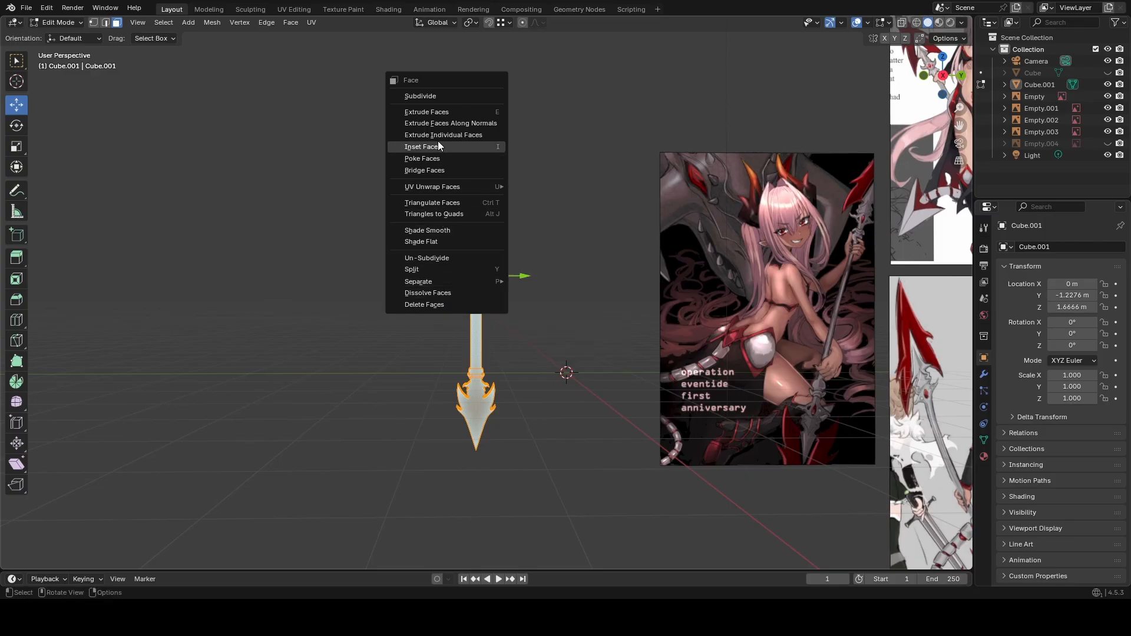
key(ctrl+f)
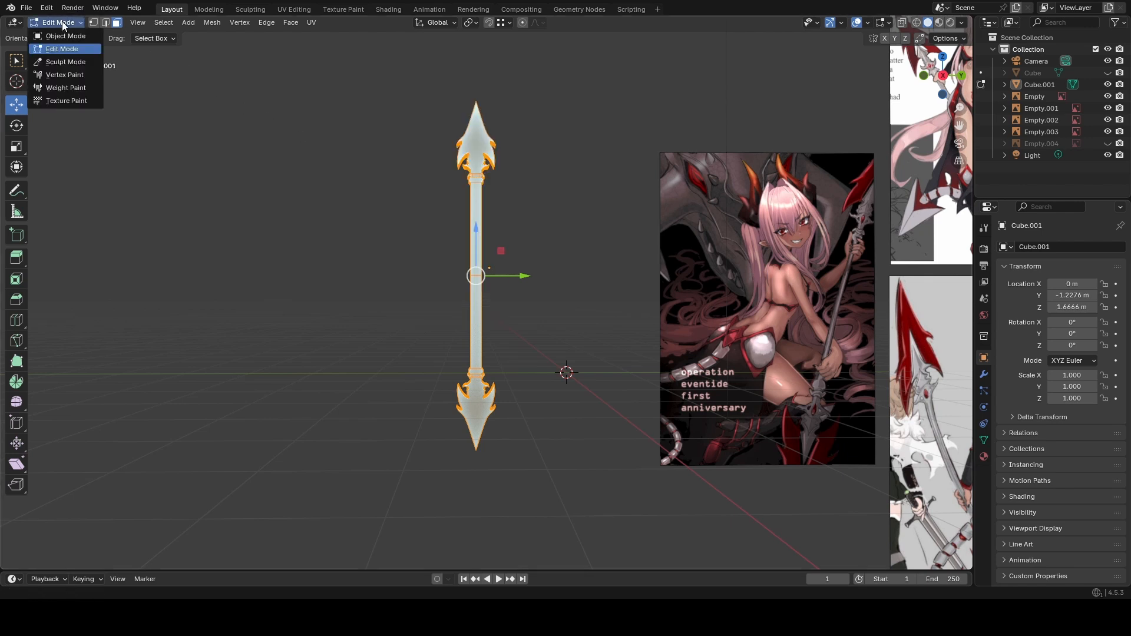
Leave mesh editing by switching the spear to Object Mode.
click(66, 34)
scroll(398, 253, up, 2)
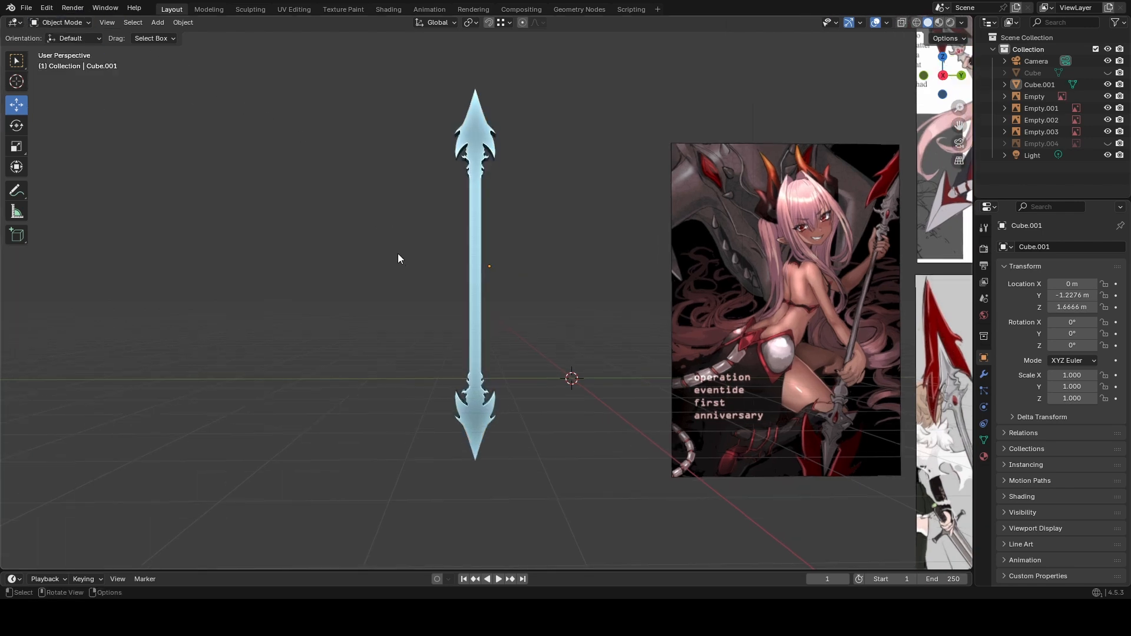
scroll(406, 302, down, 1)
Inspect the double-ended spear from the front, the back and close up around the lower spearhead.
key(shift+grave)
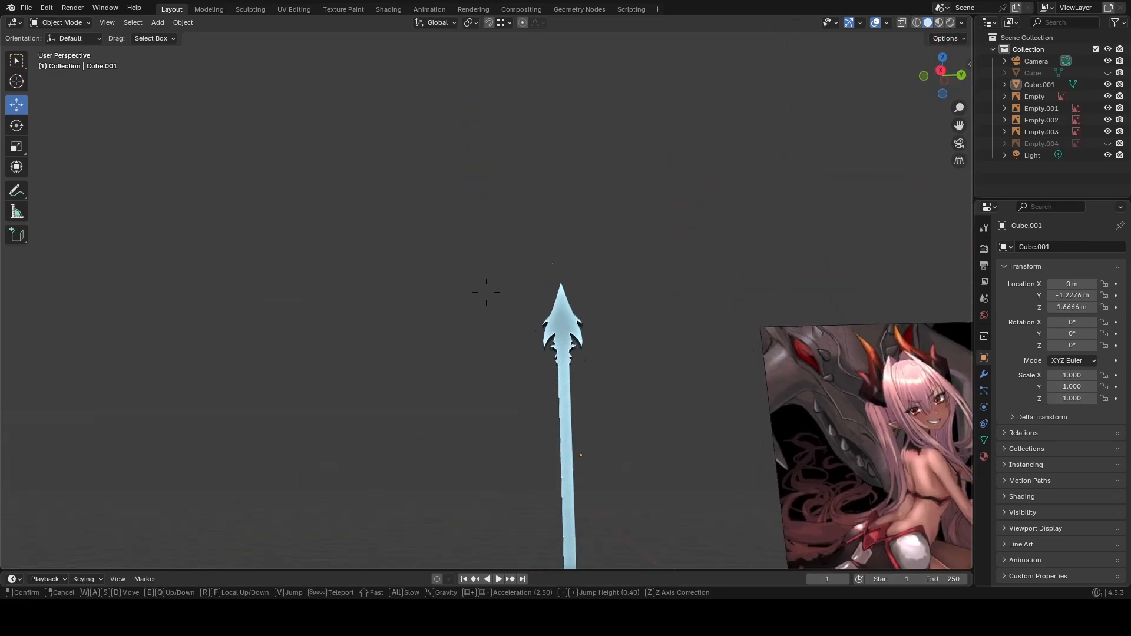
key(w)
key(s)
key(a)
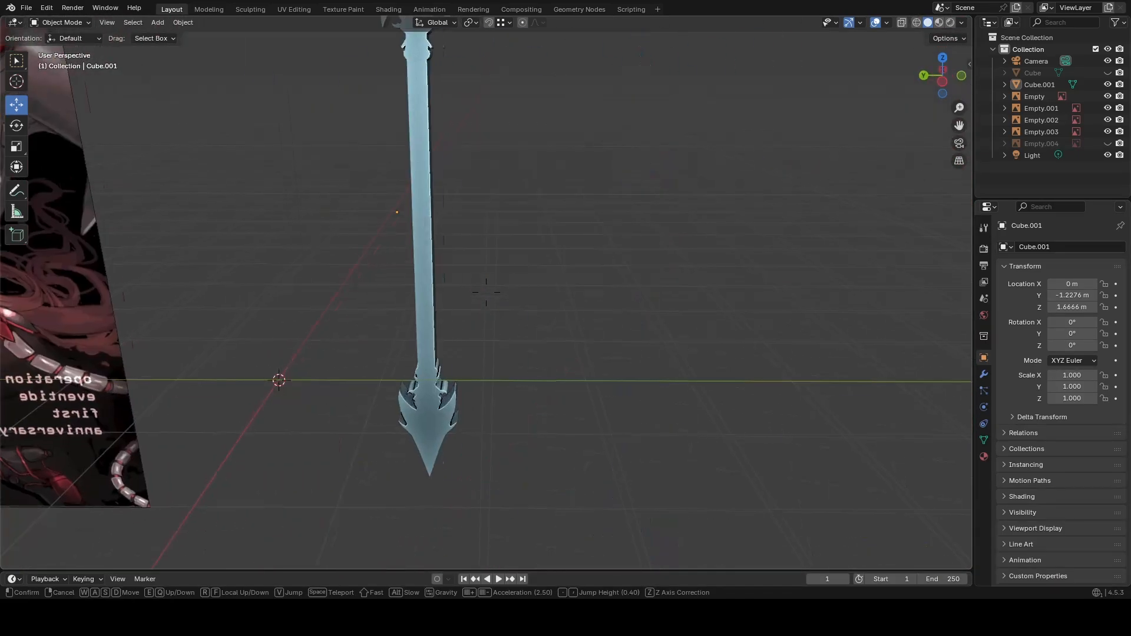
key(d)
key(w)
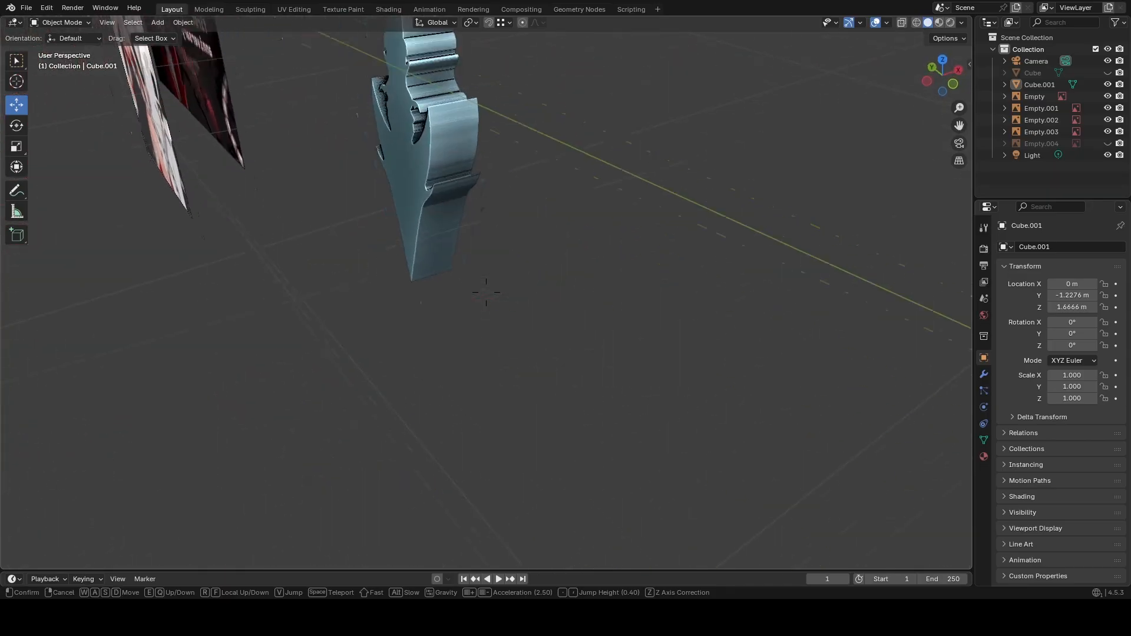
key(d)
key(a)
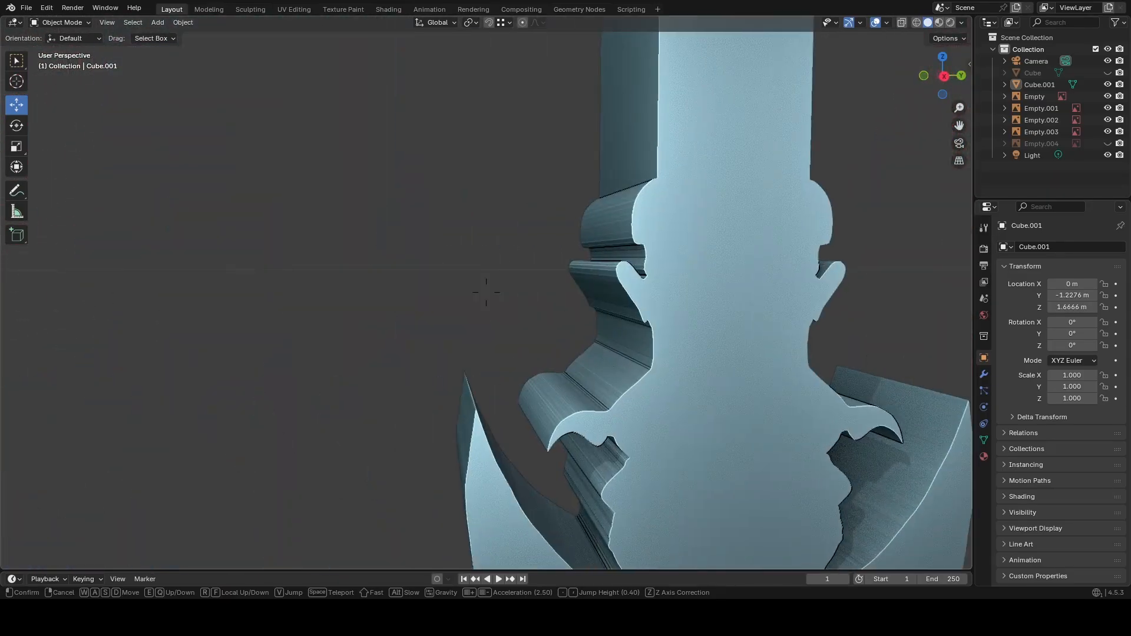
key(s)
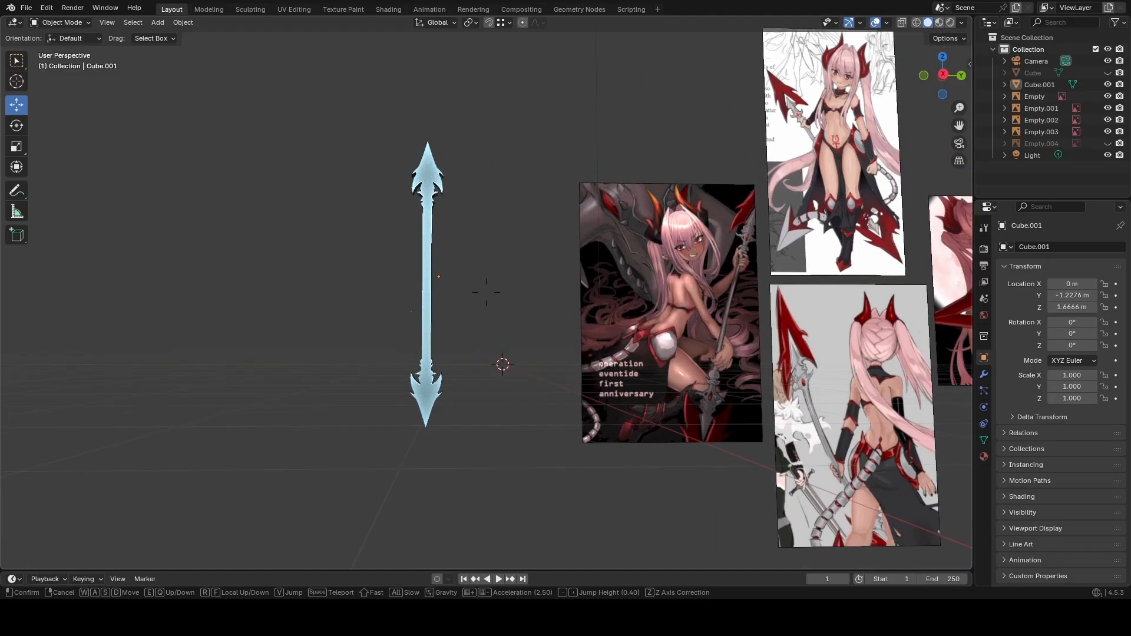
click(406, 302)
key(a)
click(406, 301)
Select the spear and scale it to about 0.717 along Y and 0.932 along Z, checking its proportions up close.
click(430, 306)
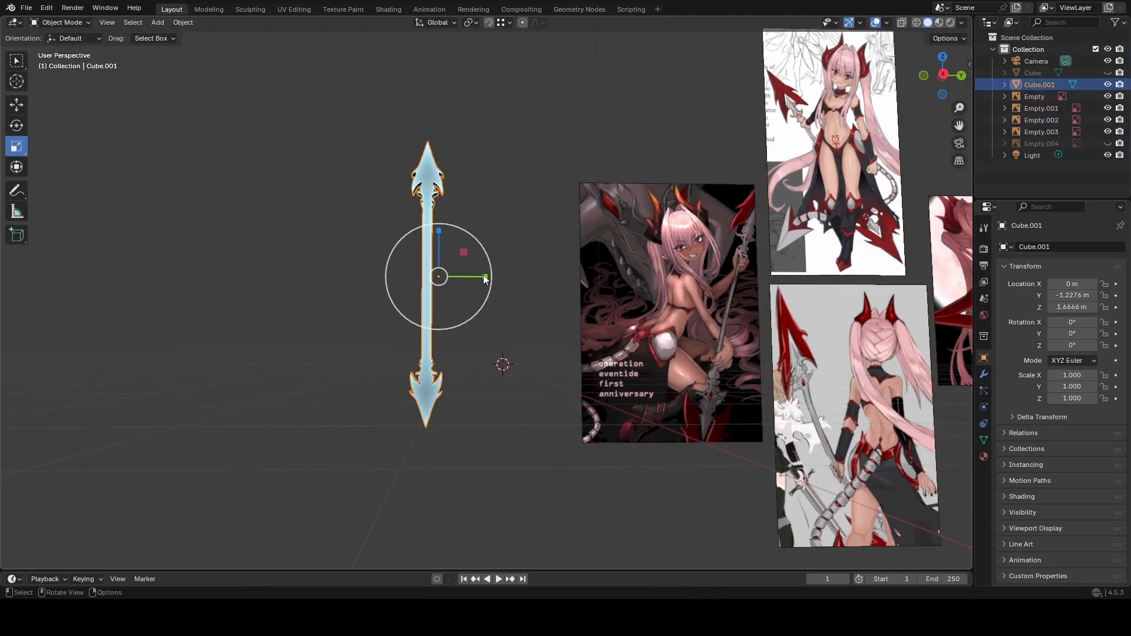
drag(485, 278, 441, 244)
drag(482, 279, 476, 277)
key(shift+grave)
key(w)
key(e)
key(d)
key(a)
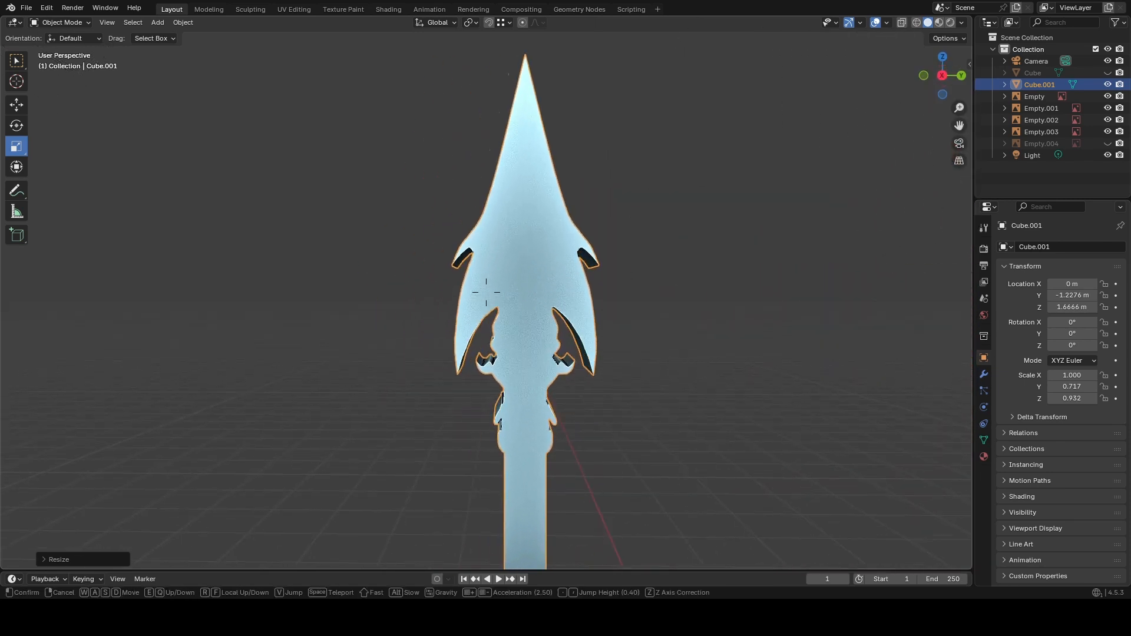
key(s)
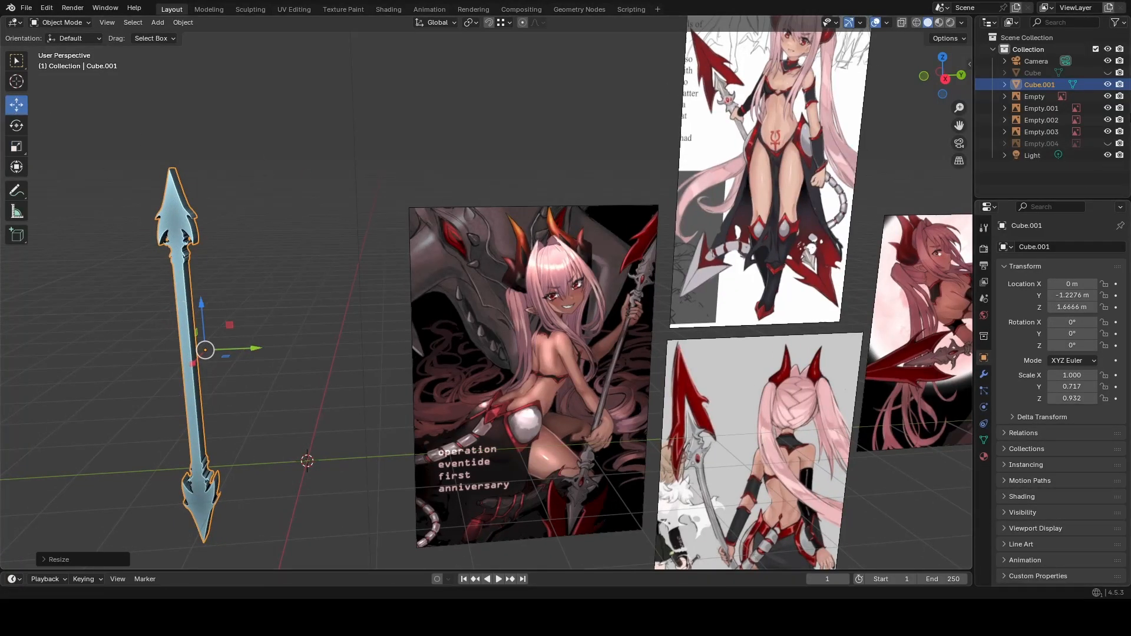
Unhide the Empty.004 reference image, deselect the spear and compare its proportions with the image from the front.
click(1106, 143)
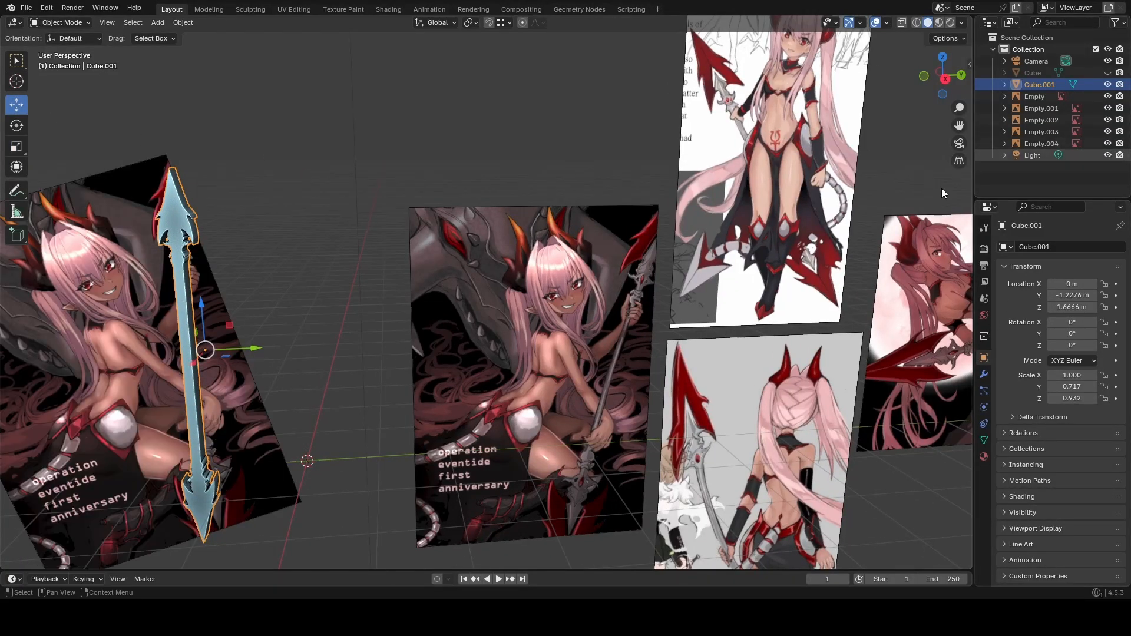
click(345, 258)
key(shift+grave)
key(w)
key(s)
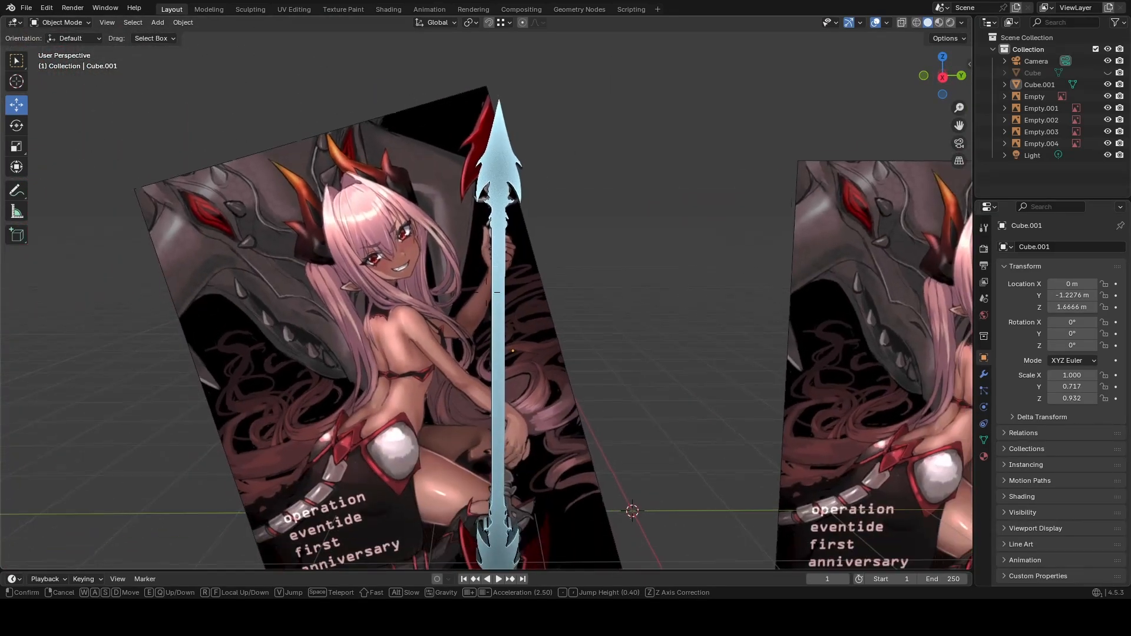
Rotate the spear to about 1.2° around X and move it to about -1.276 m along Y to align with the reference.
click(345, 258)
click(498, 272)
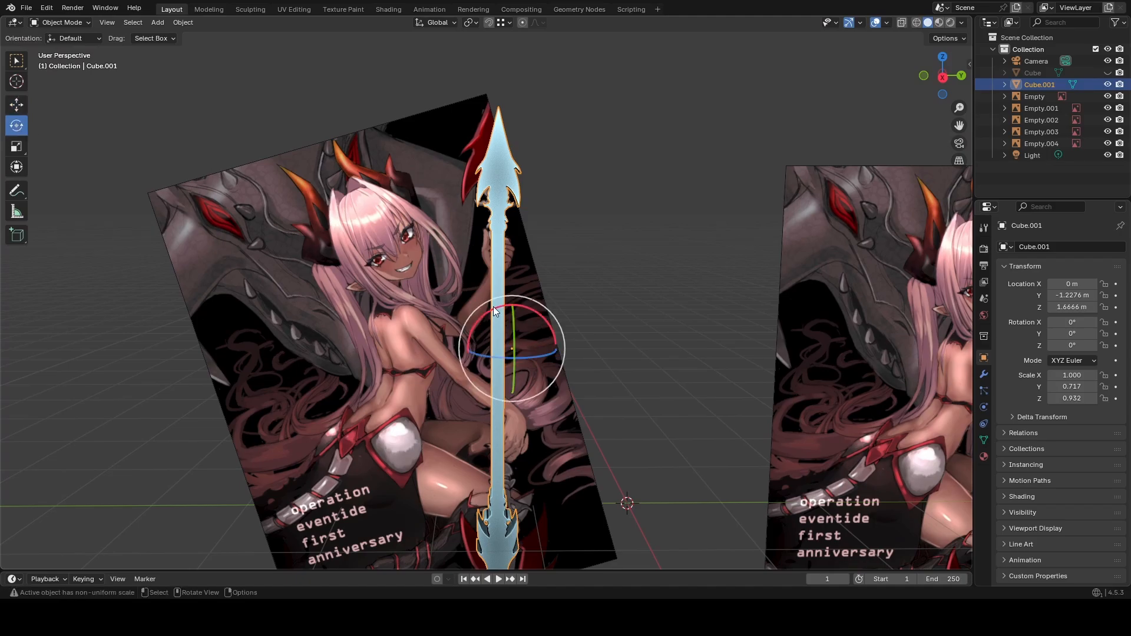
drag(495, 306, 488, 306)
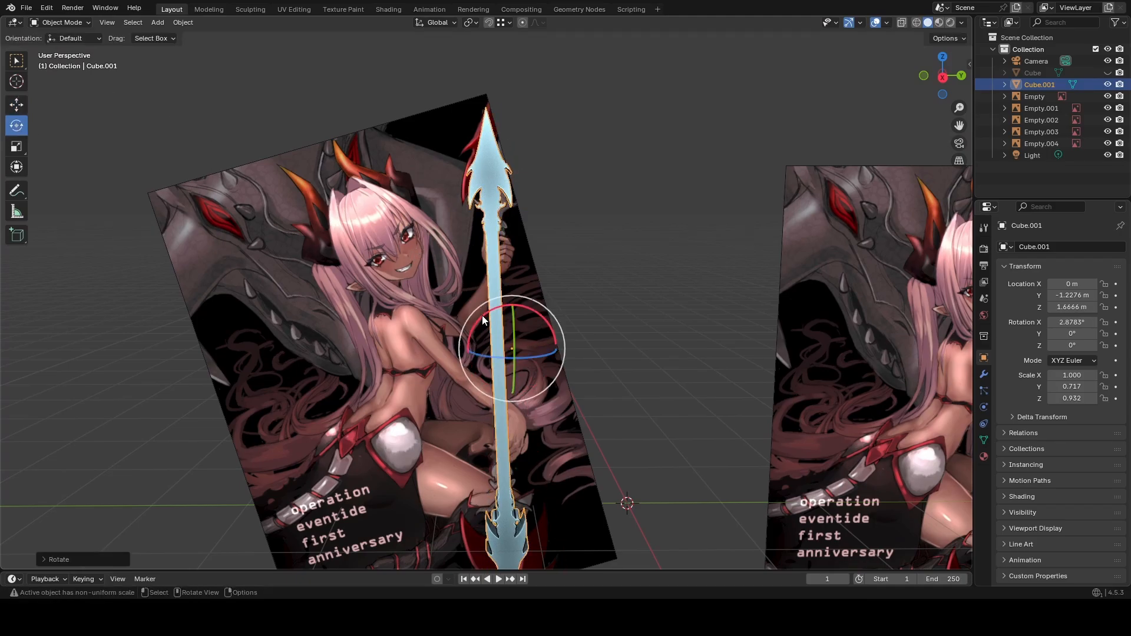
drag(483, 316, 485, 319)
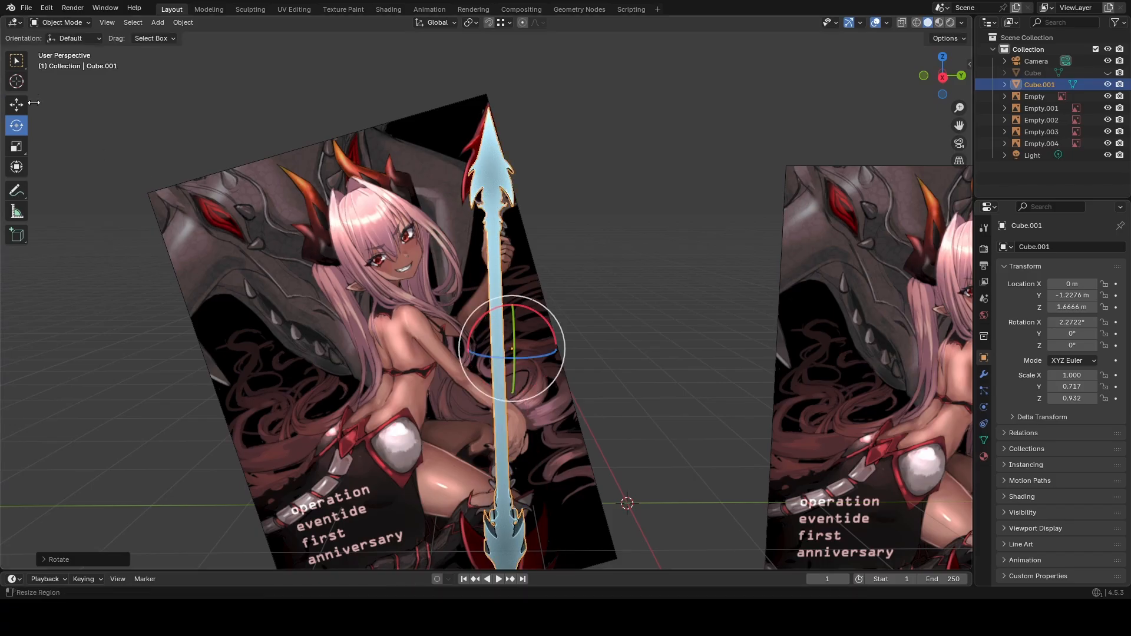
drag(561, 349, 553, 347)
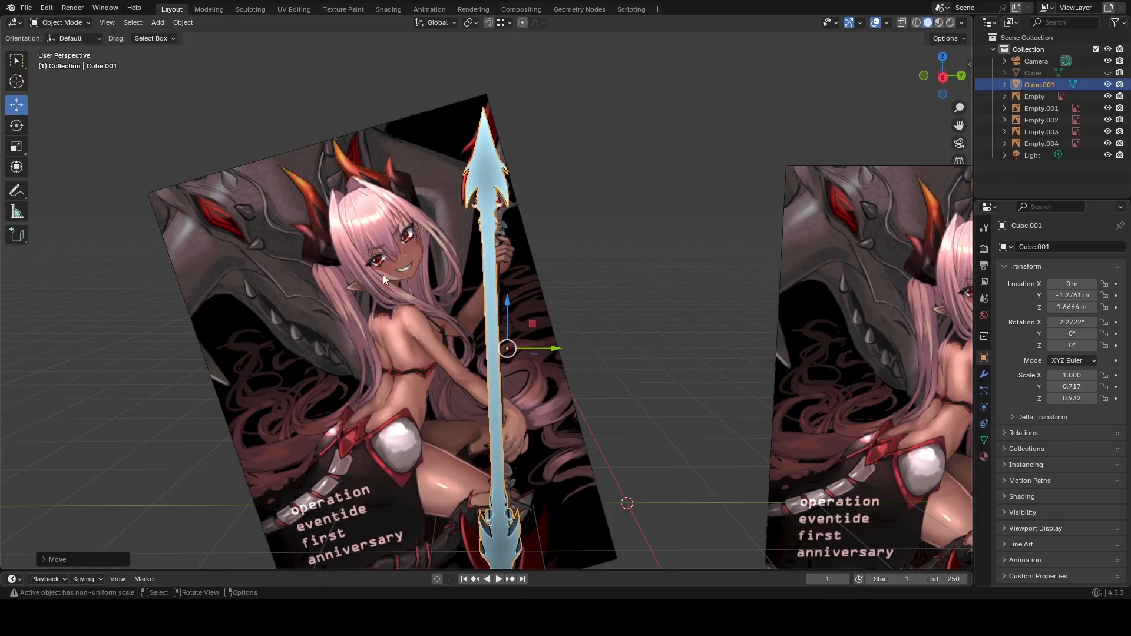
drag(533, 312, 554, 285)
Compare the tilted spear's full length with the reference image in perspective and in Right Orthographic view.
middle_drag(636, 235, 634, 245)
key(shift+grave)
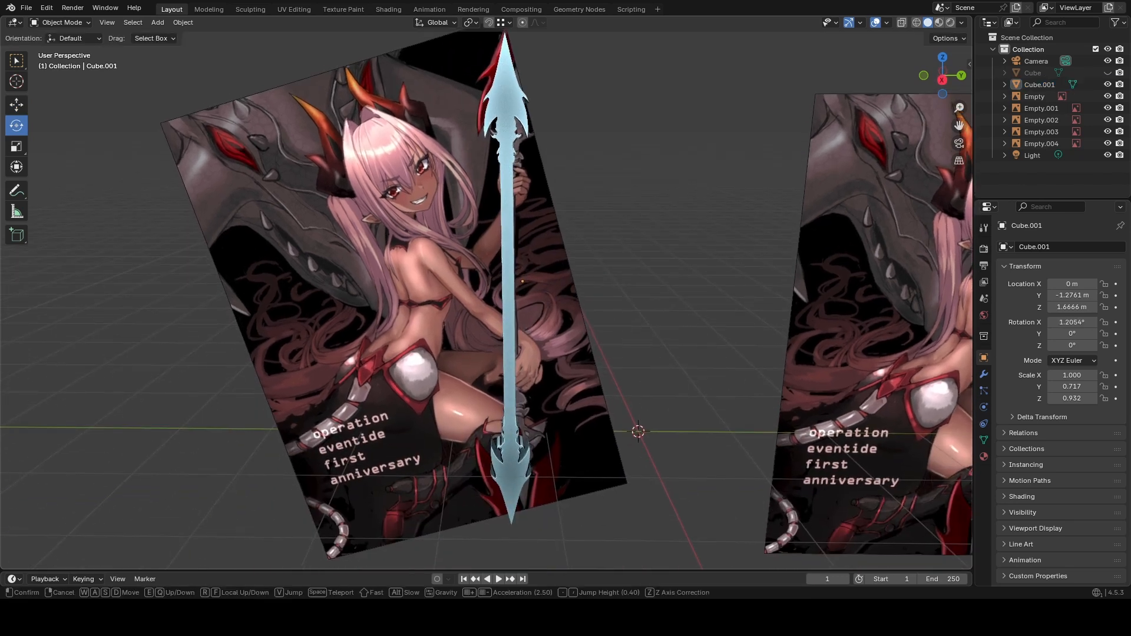
key(w)
key(s)
click(634, 245)
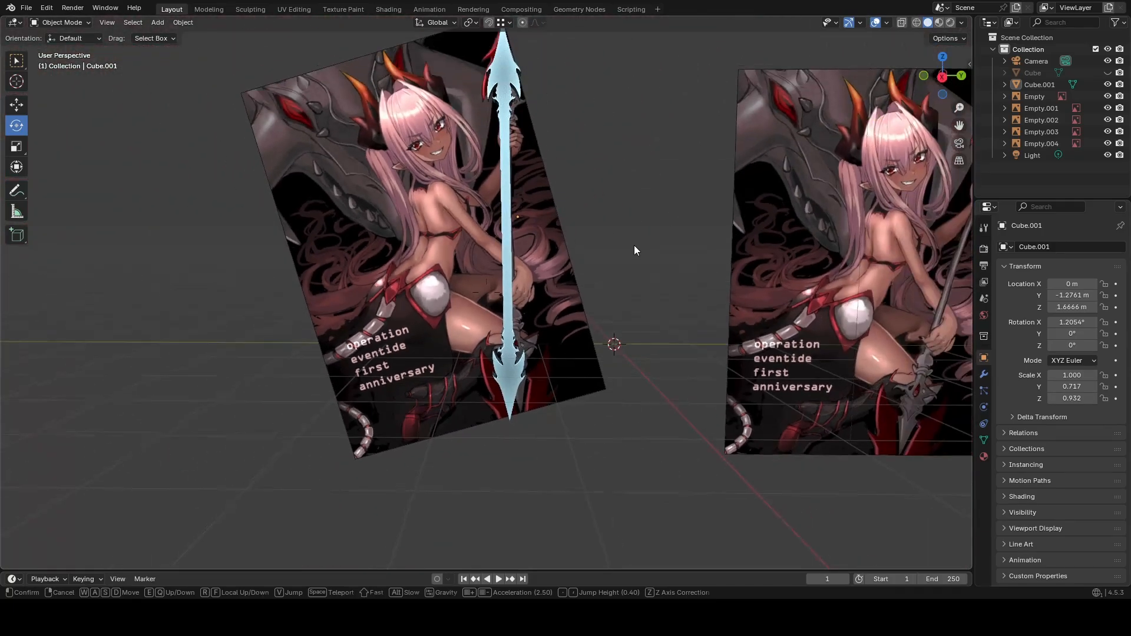
click(940, 77)
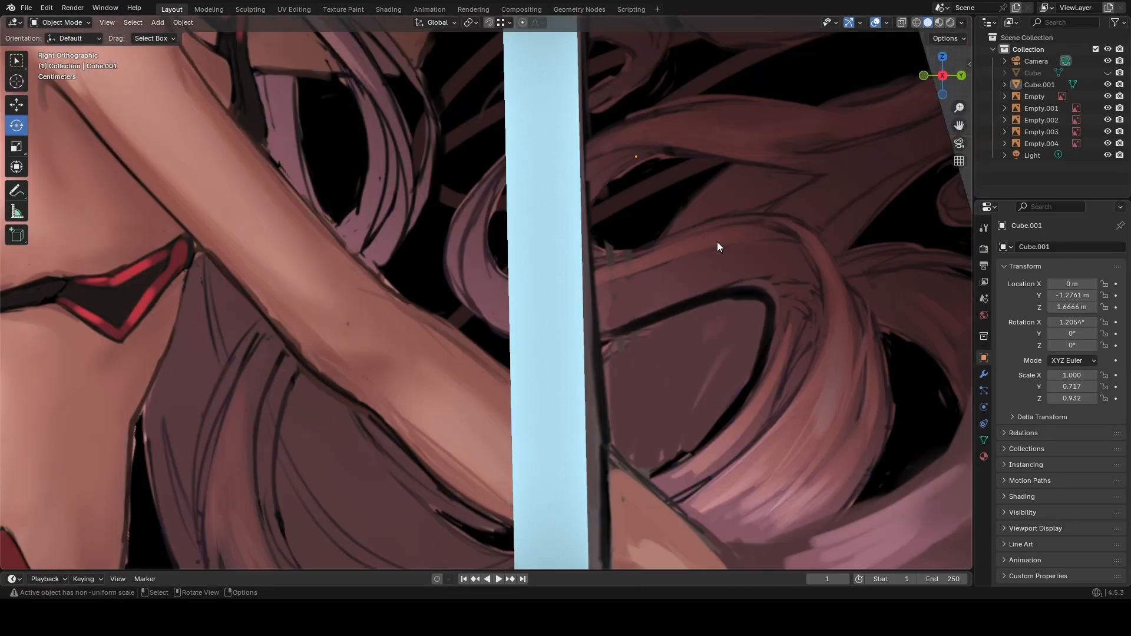
scroll(600, 323, down, 10)
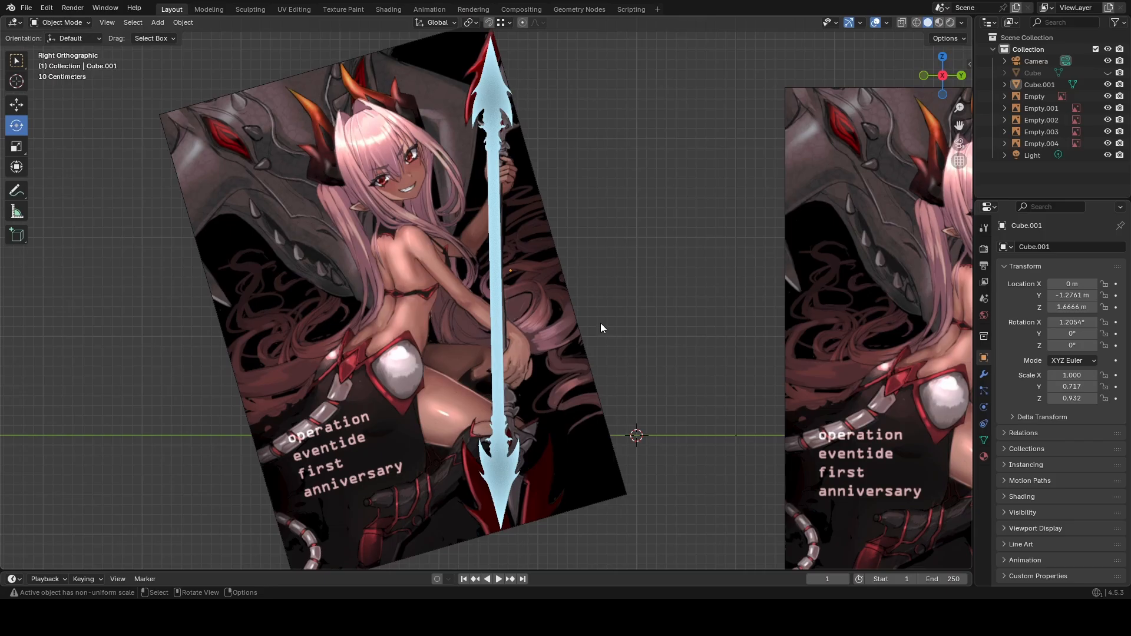
Try smooth shading on the spear and inspect the upper spearhead's surfaces up close.
click(497, 87)
right_click(469, 56)
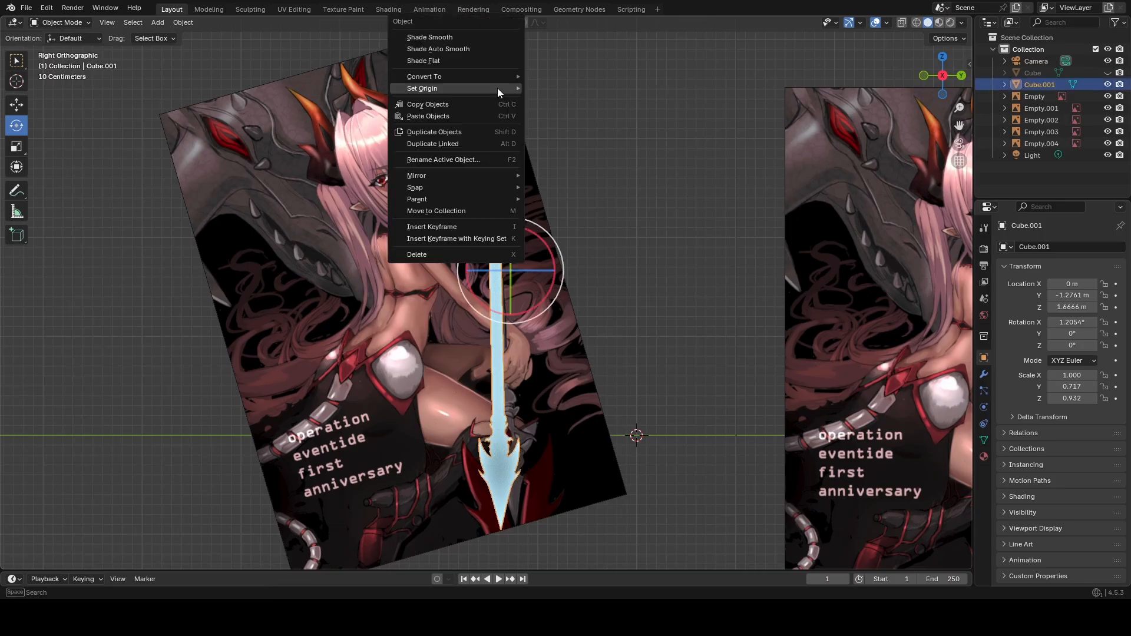
click(457, 37)
middle_drag(457, 37, 580, 118)
key(shift+grave)
key(q)
key(w)
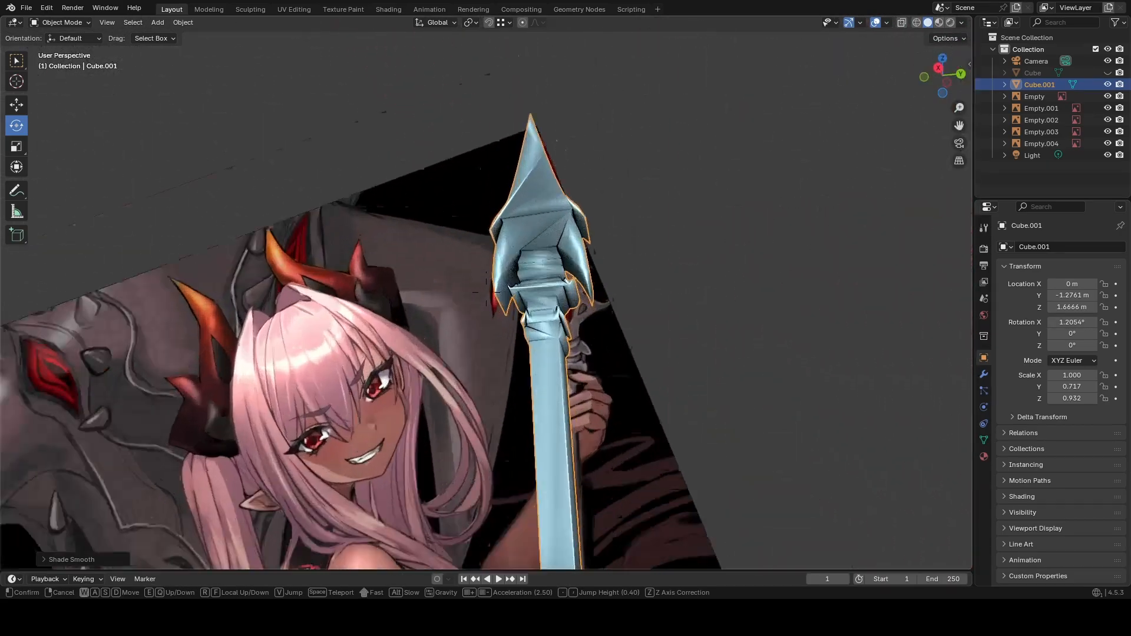
key(s)
key(w)
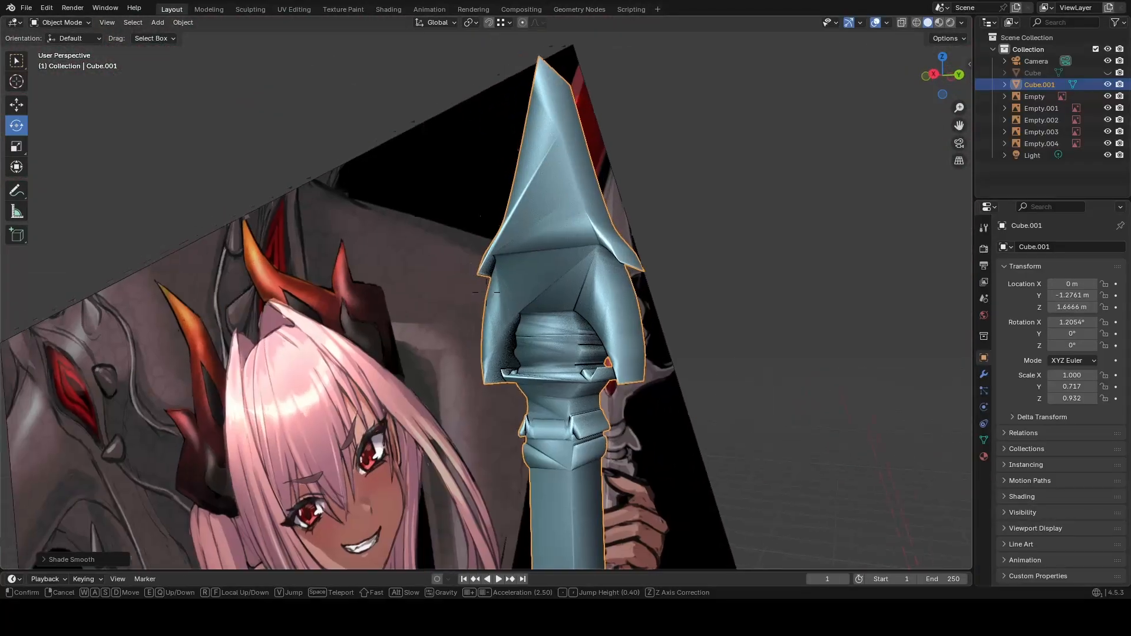
key(s)
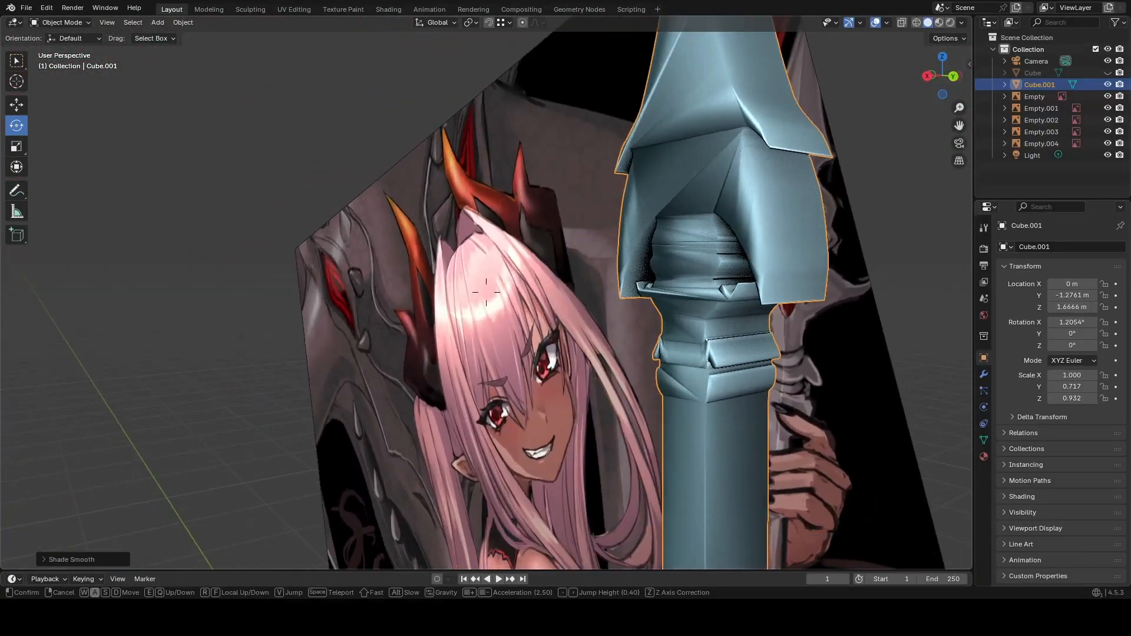
key(Escape)
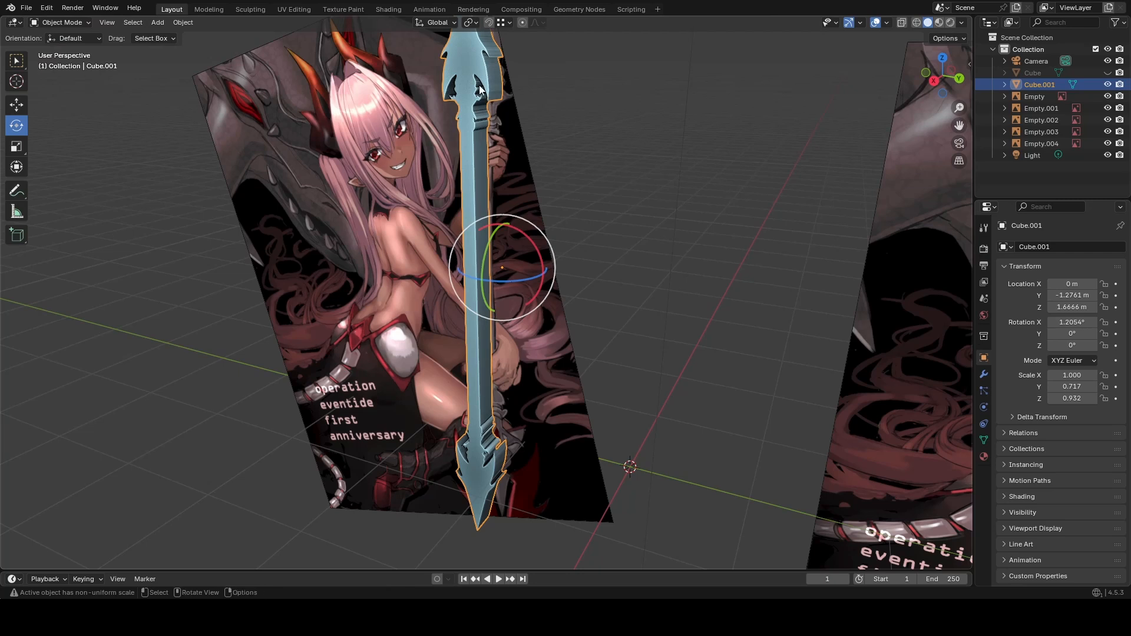
Switch the spear to flat shading and apply Shade Auto Smooth to it.
right_click(459, 83)
click(448, 94)
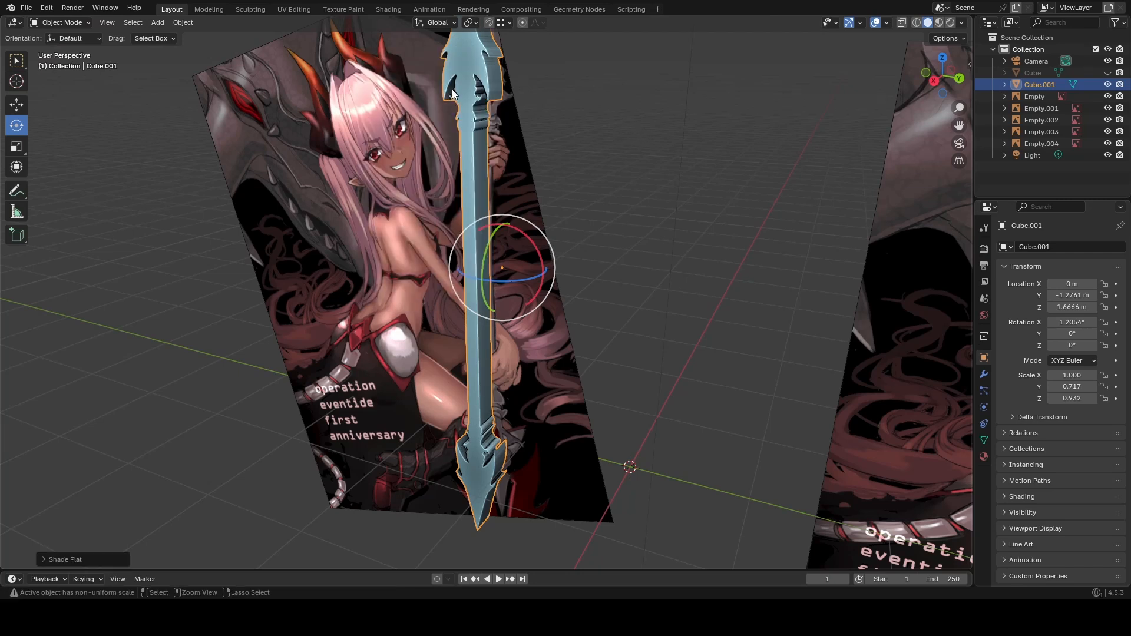
right_click(456, 89)
click(441, 70)
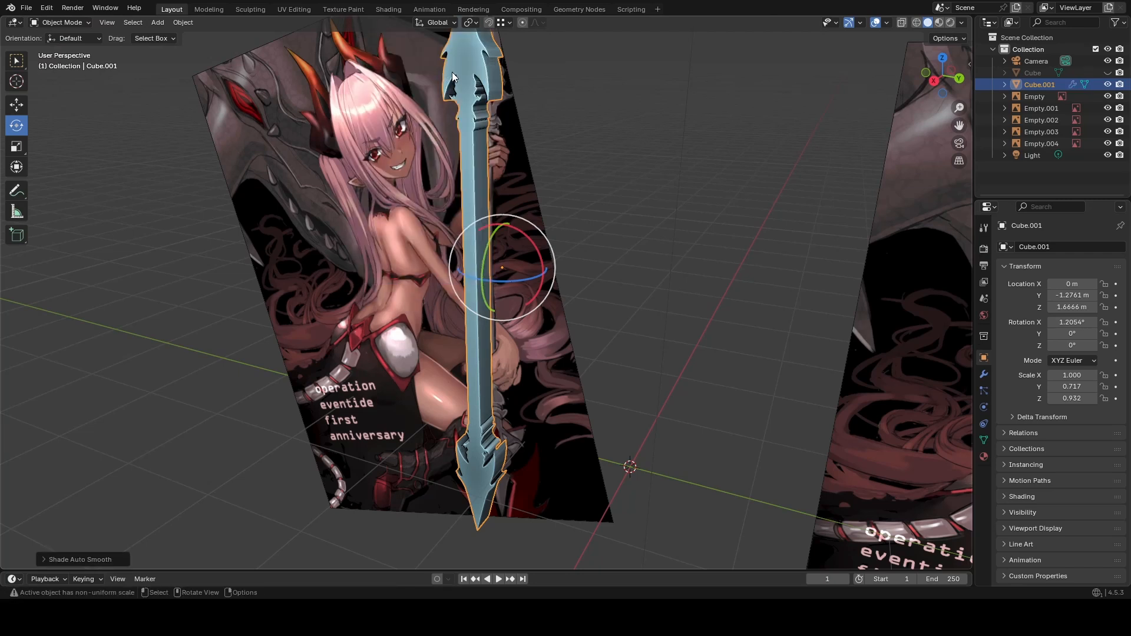
Inspect the auto-smoothed upper spearhead from the side and front, up close and at full spear length.
key(shift+grave)
key(w)
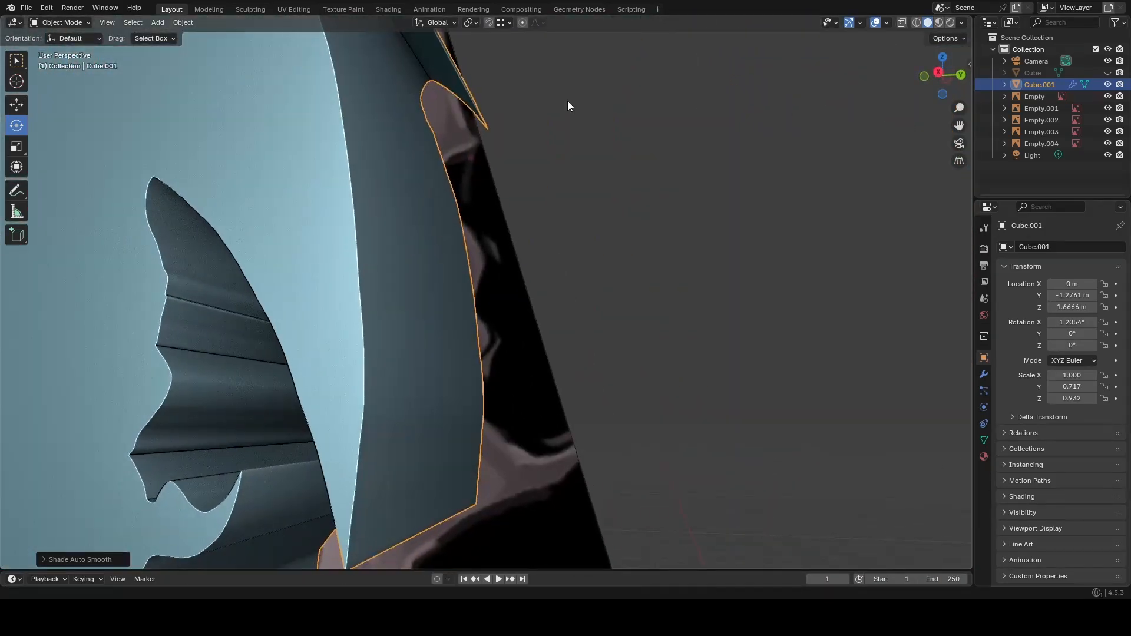
click(564, 104)
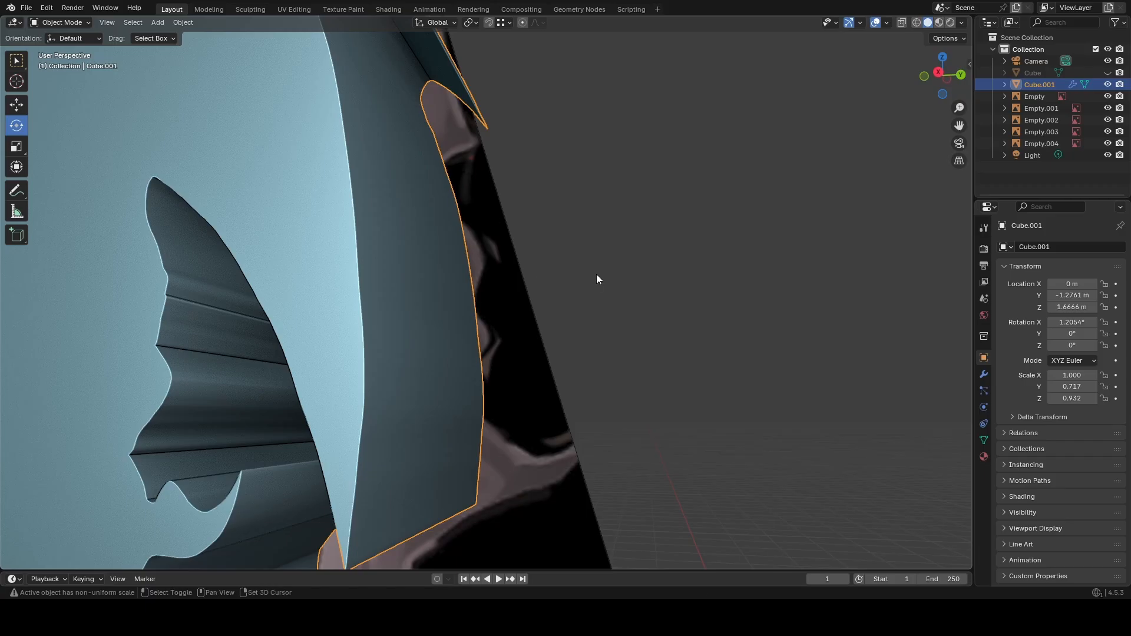
key(shift+grave)
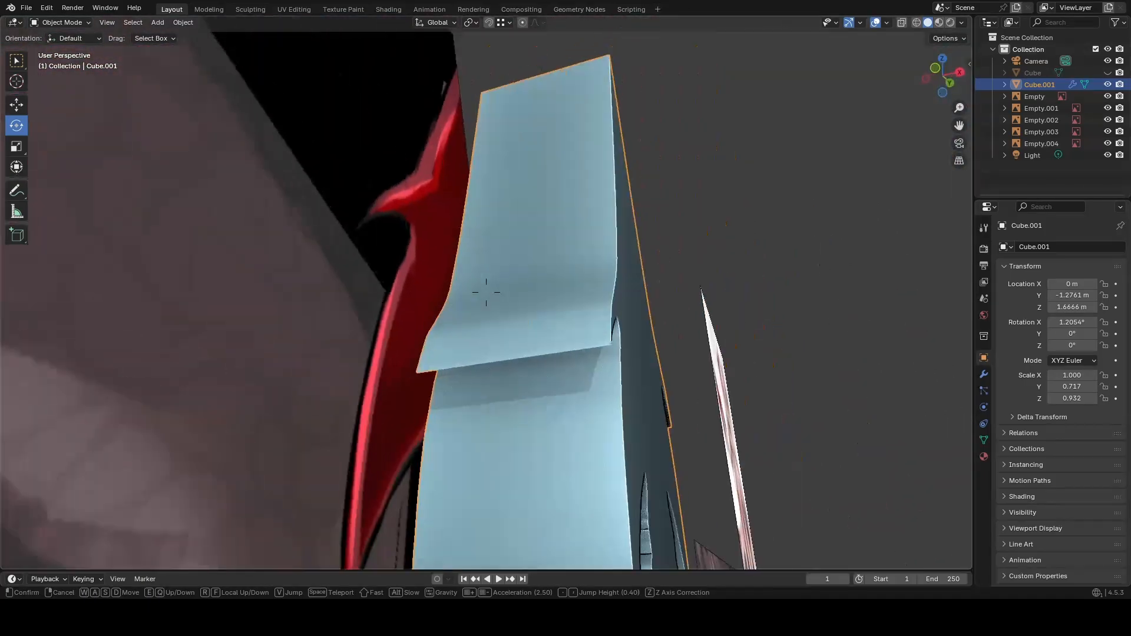
key(w)
key(d)
key(s)
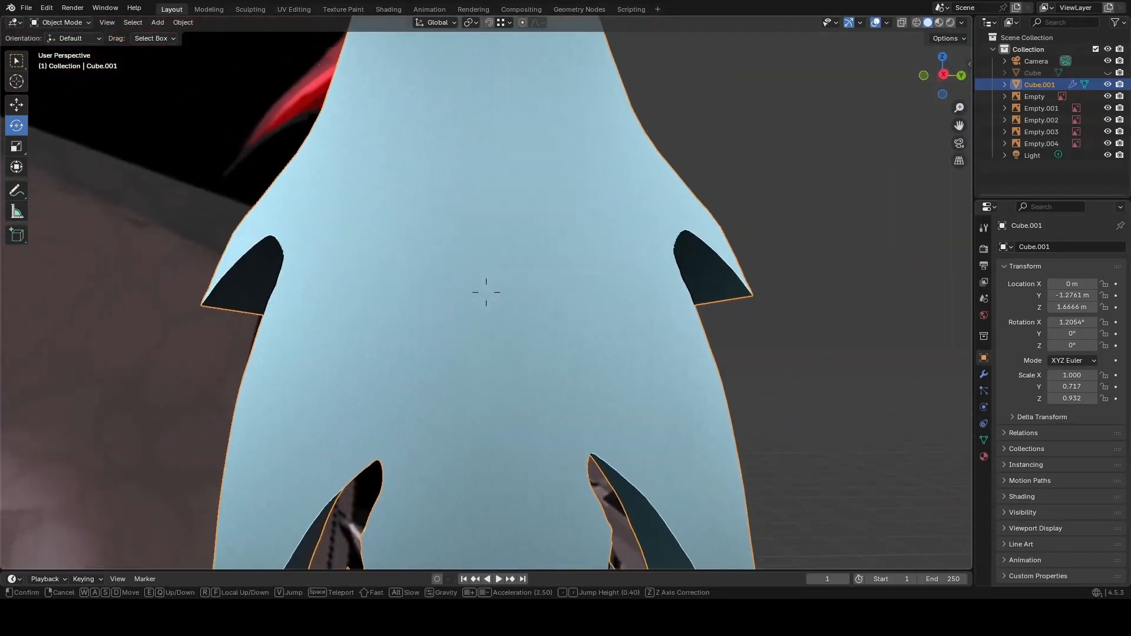
key(w)
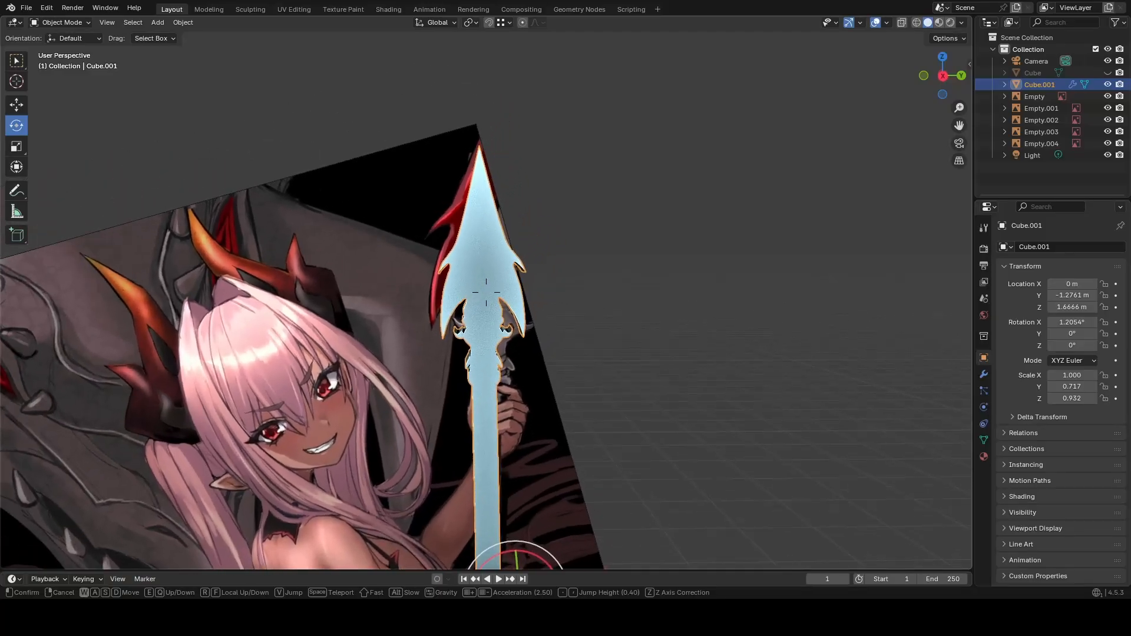
key(s)
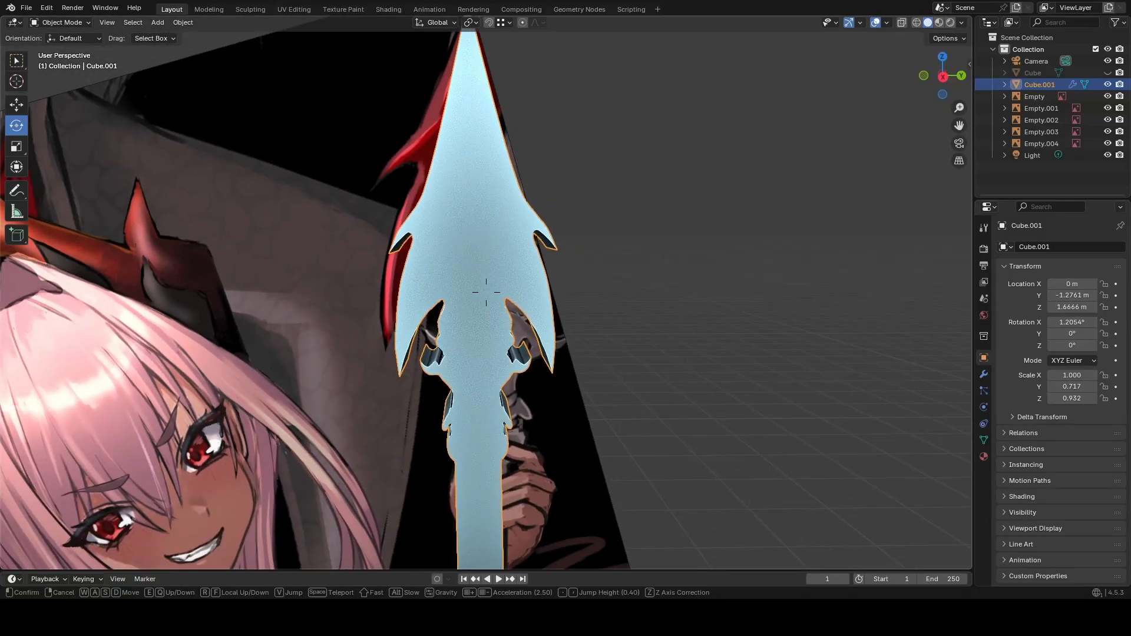
key(w)
key(s)
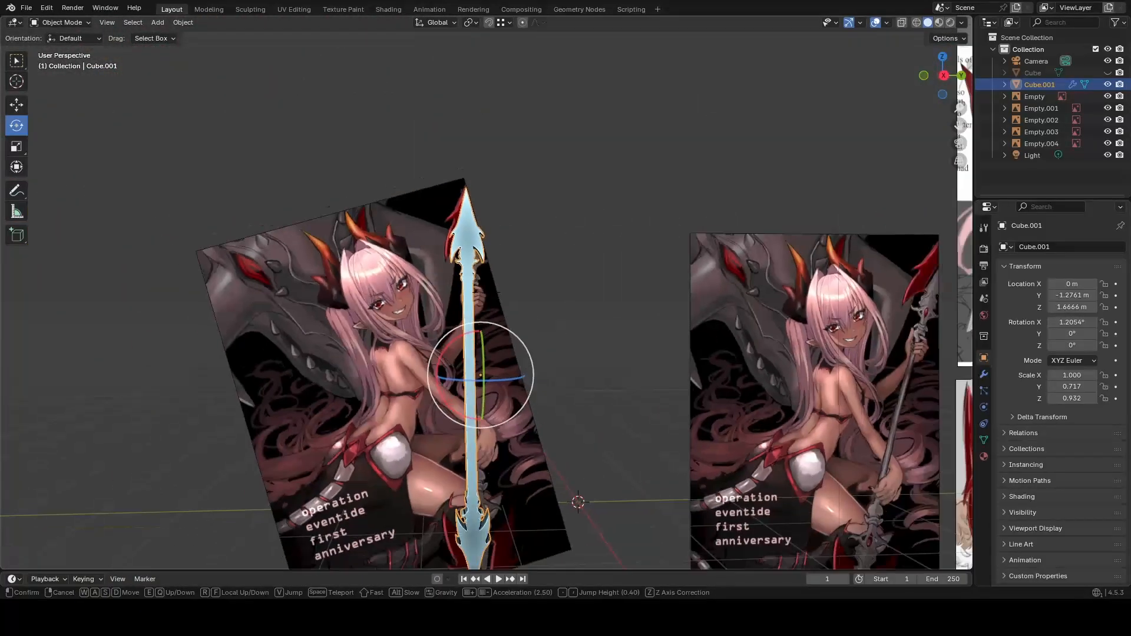
click(596, 274)
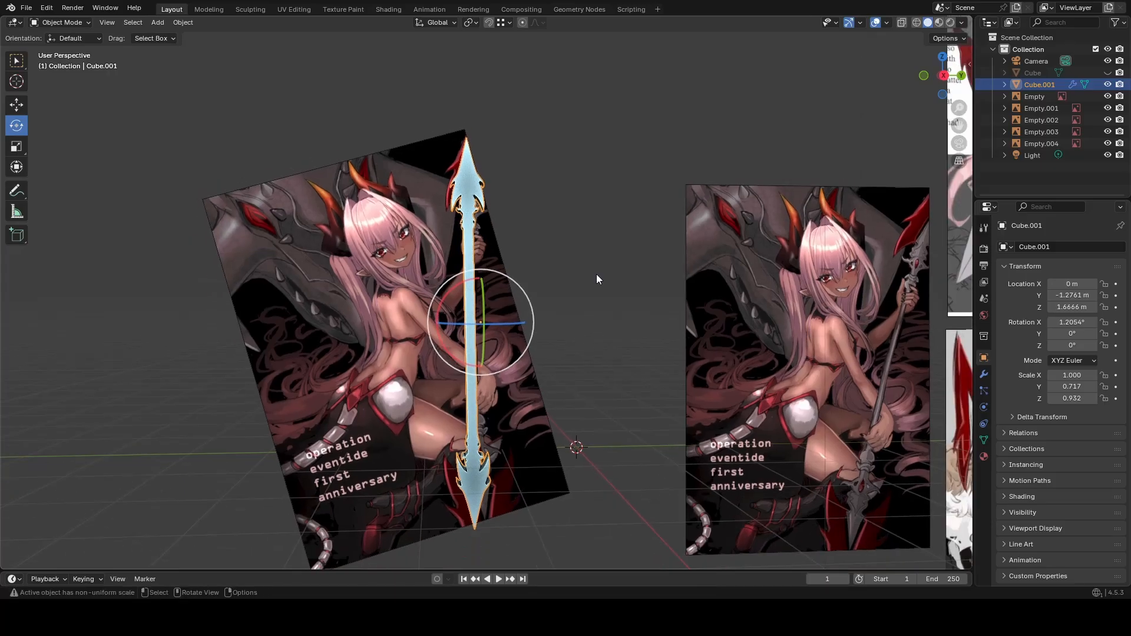
Deselect the spear, examine its lower spearhead and compare the whole weapon with all the reference images.
click(555, 280)
key(shift+grave)
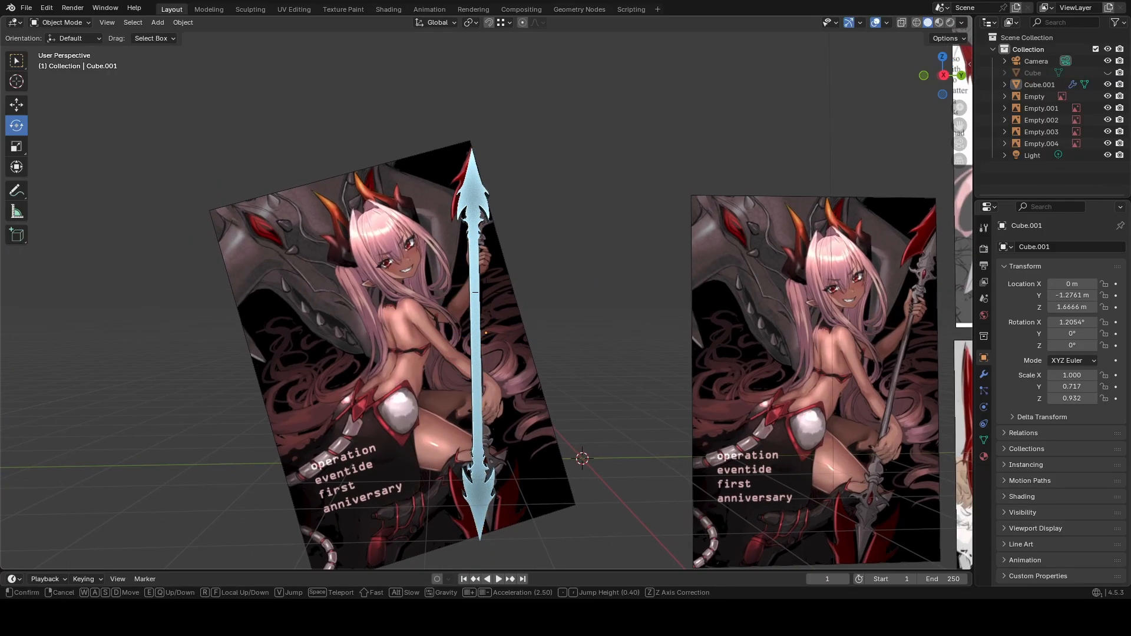
key(w)
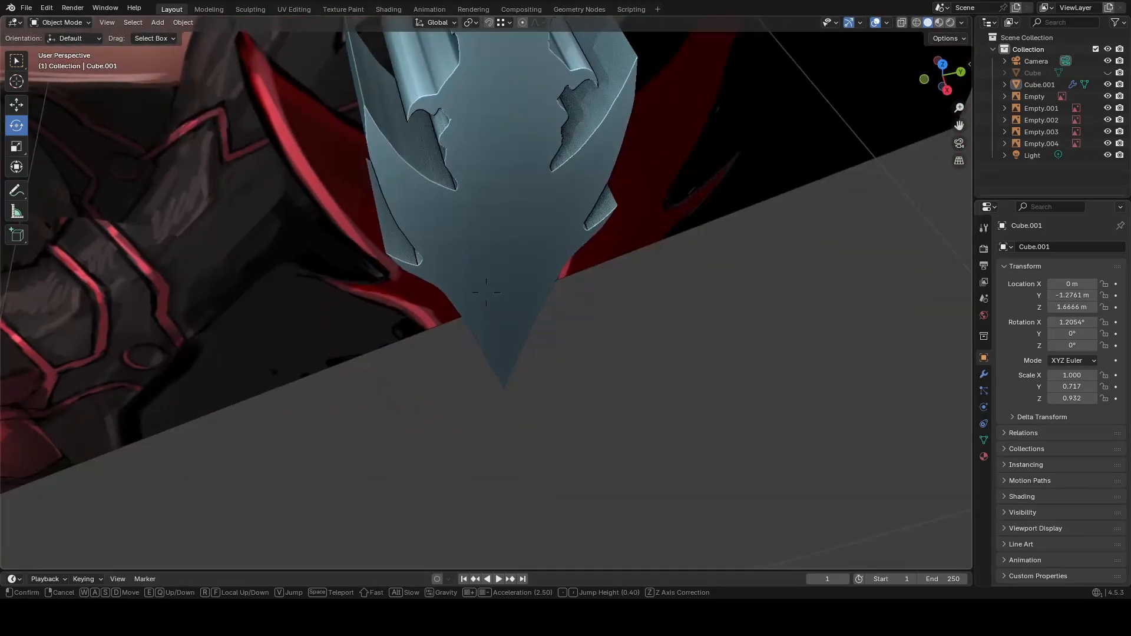
key(w)
key(shift+s)
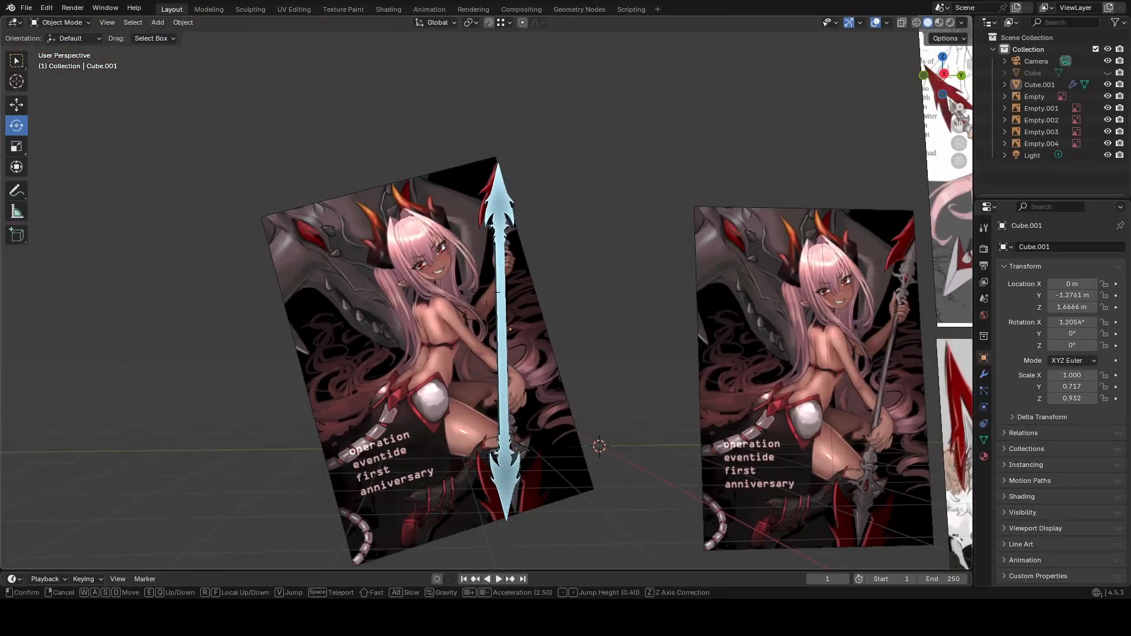
key(d)
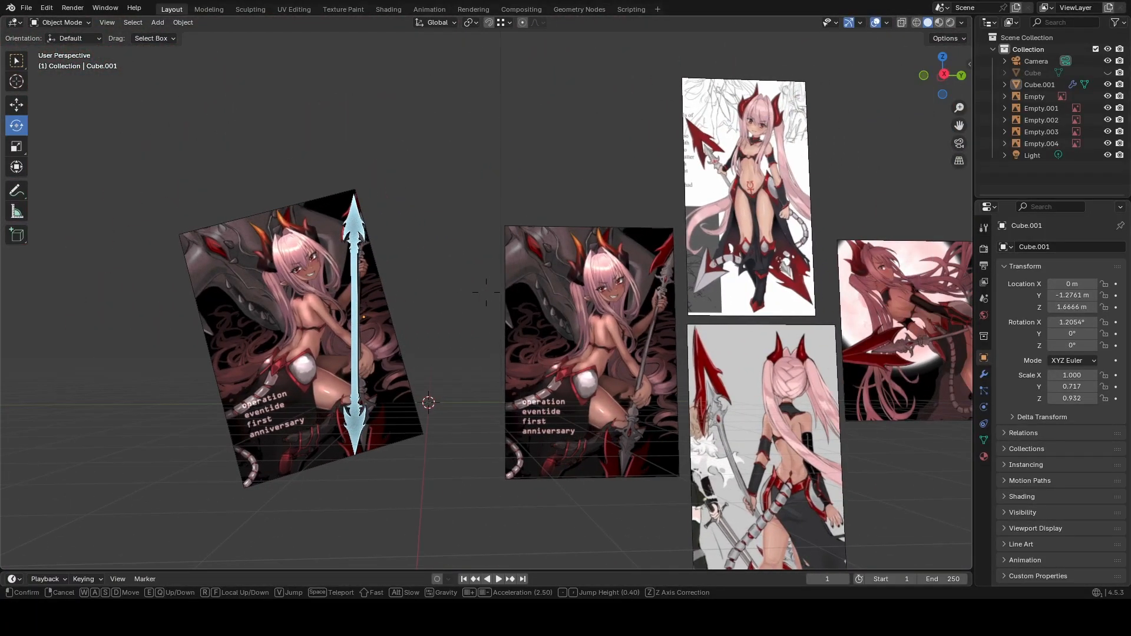
key(a)
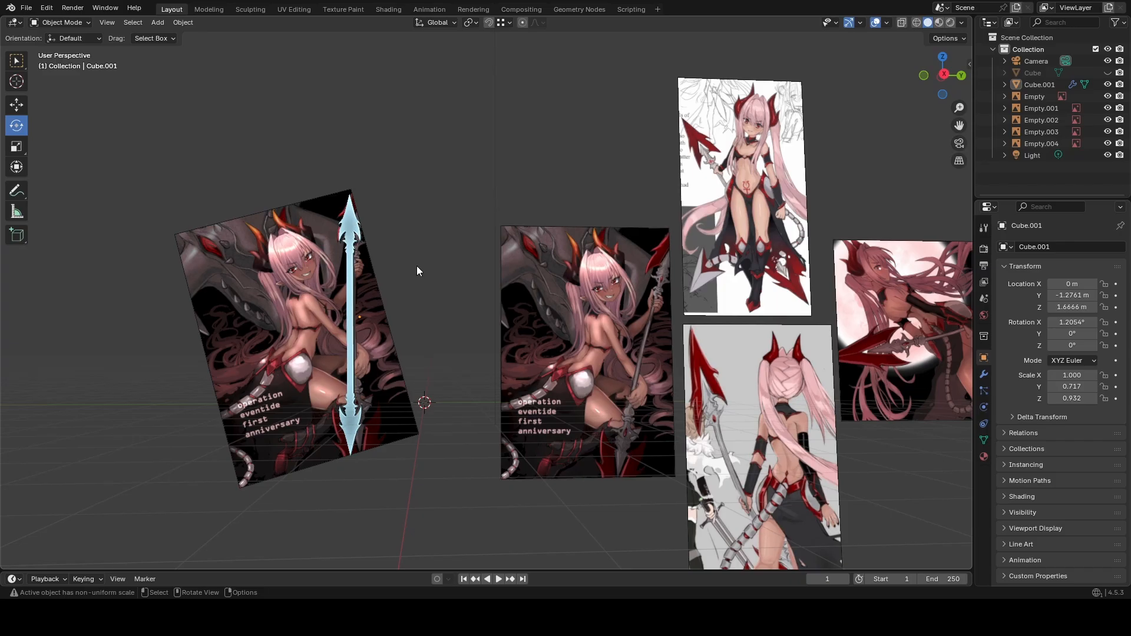
Examine the upper spearhead and the shaft from the front against the tilted reference image behind them.
key(shift+grave)
key(w)
key(w)
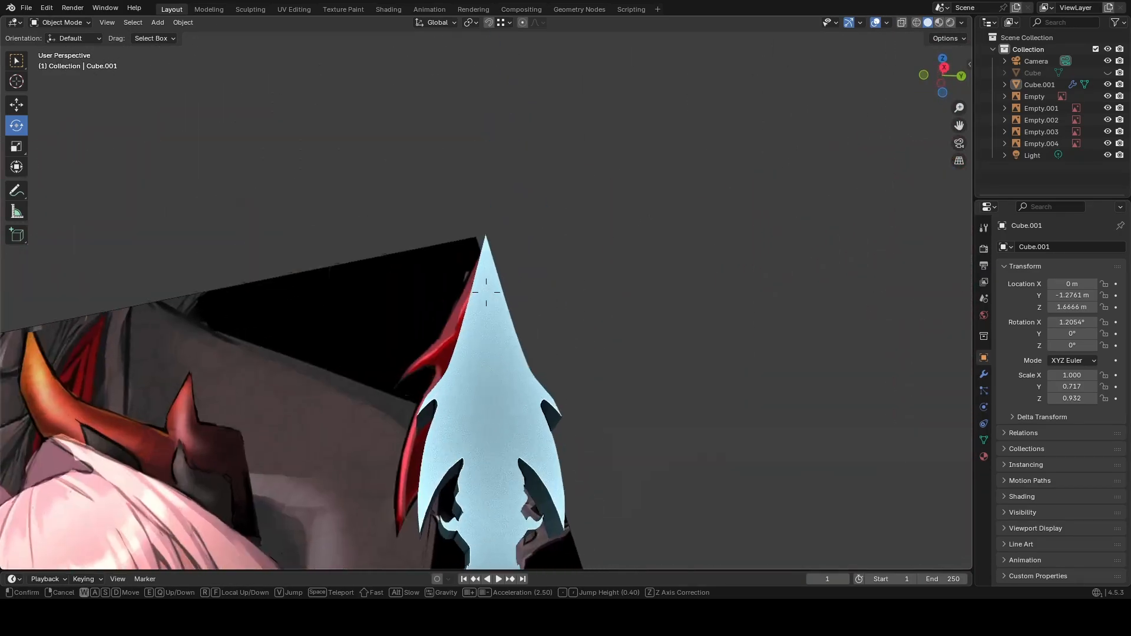
key(w)
key(s)
key(s)
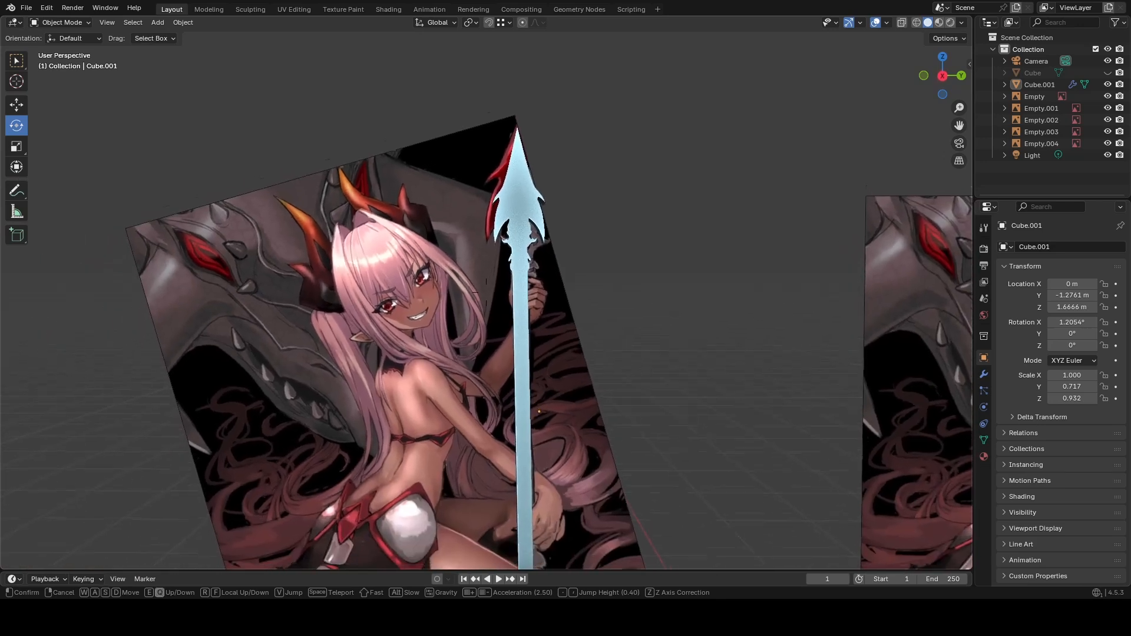
key(s)
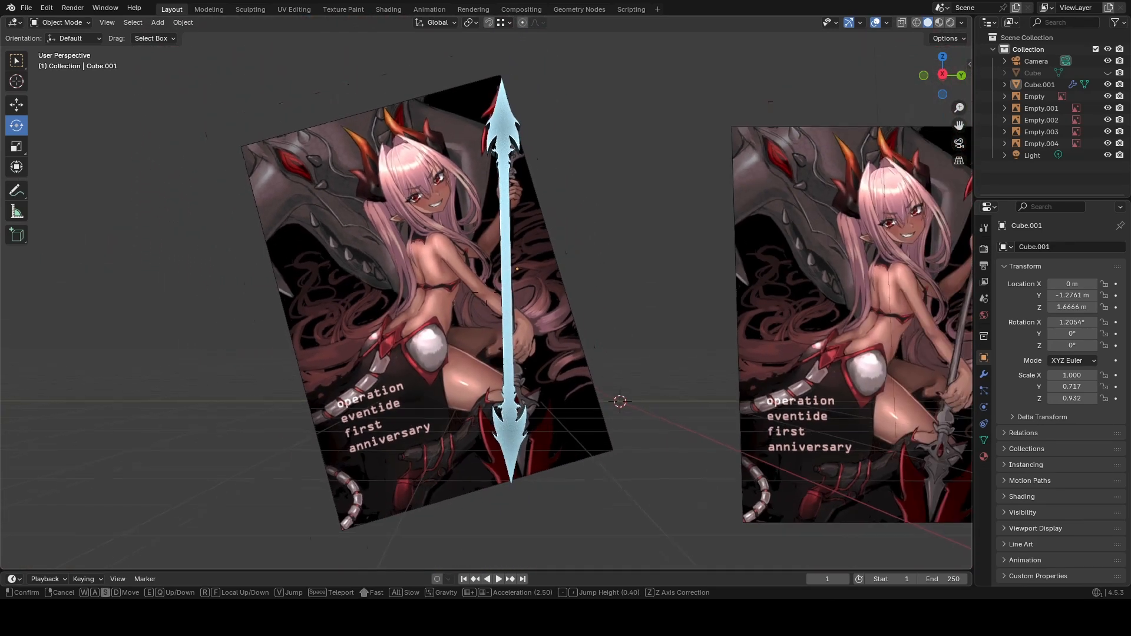
key(e)
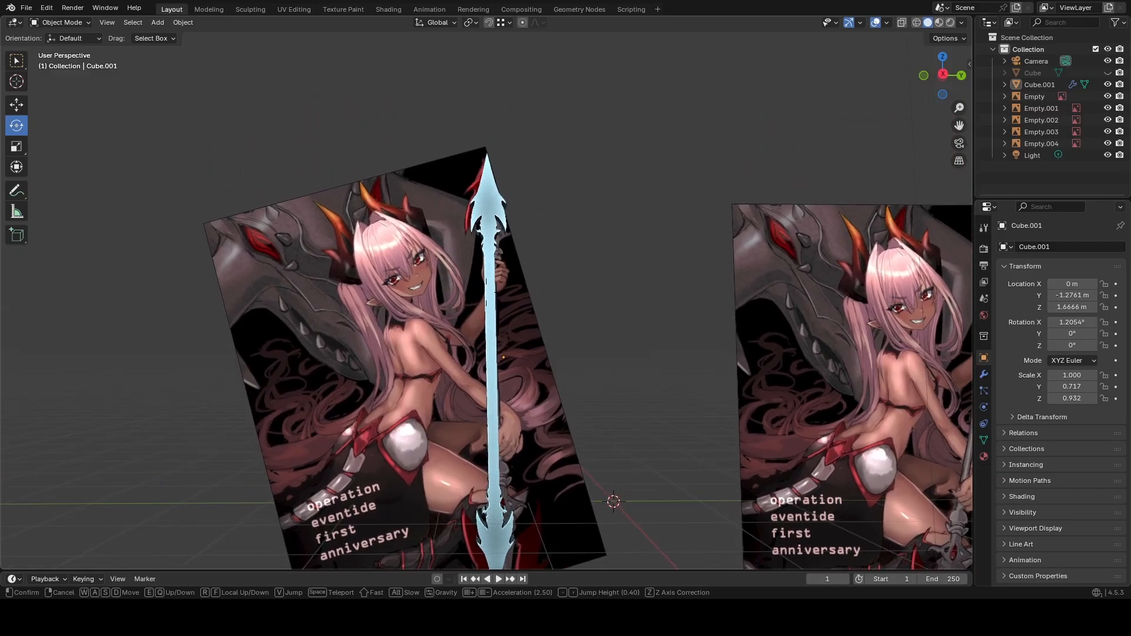
Check the spear's thickness from the side, select it and scale it to 0.375 along X.
key(w)
key(a)
key(s)
key(a)
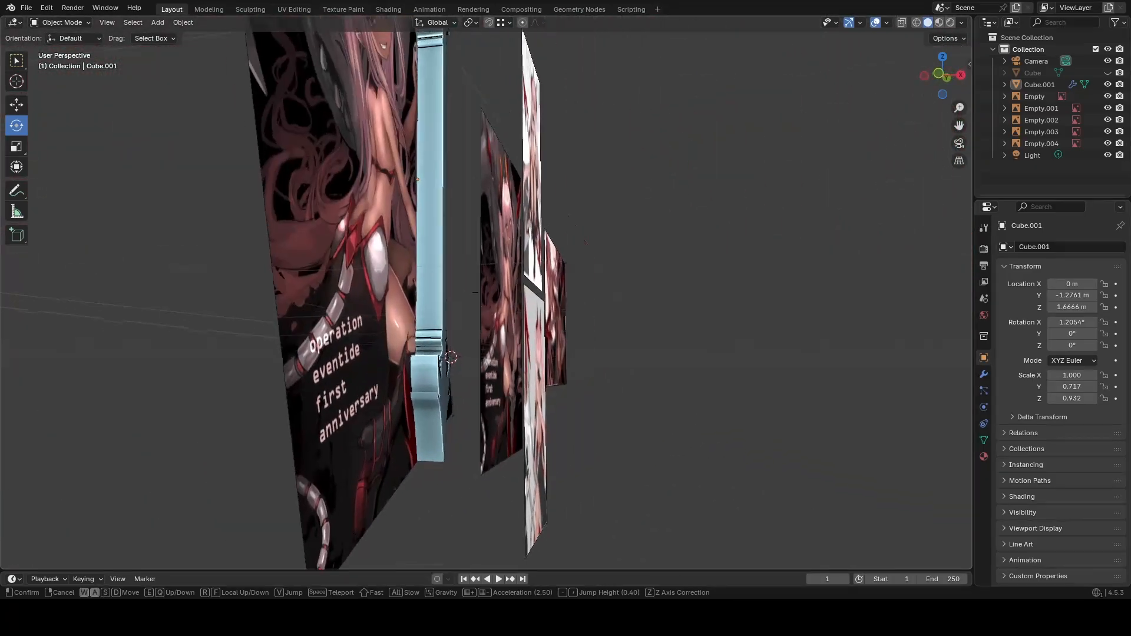
key(w)
click(387, 281)
click(486, 314)
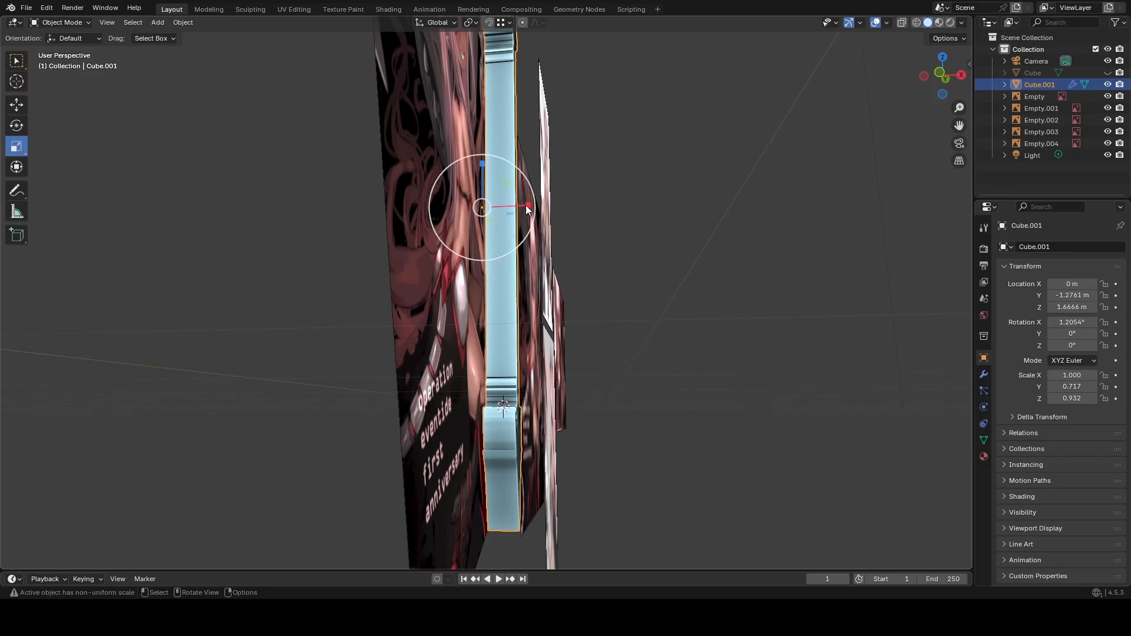
drag(526, 206, 499, 211)
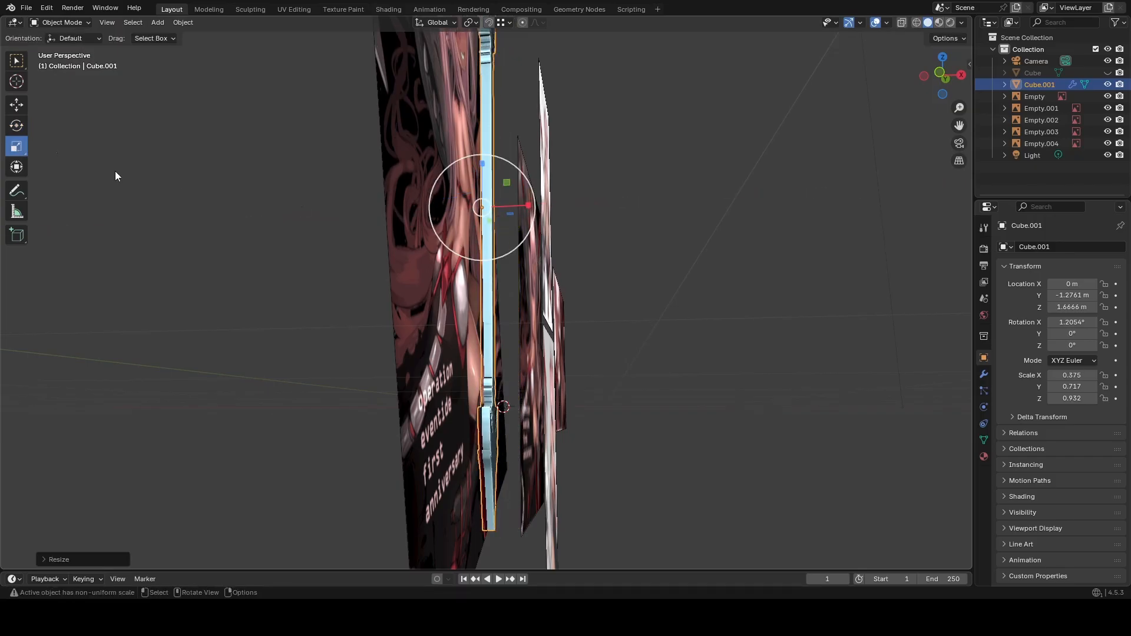
Move the spear about 0.2 m along X, deselect it, and inspect both spearheads and the shaft from several angles.
drag(533, 207, 557, 211)
key(shift+grave)
key(d)
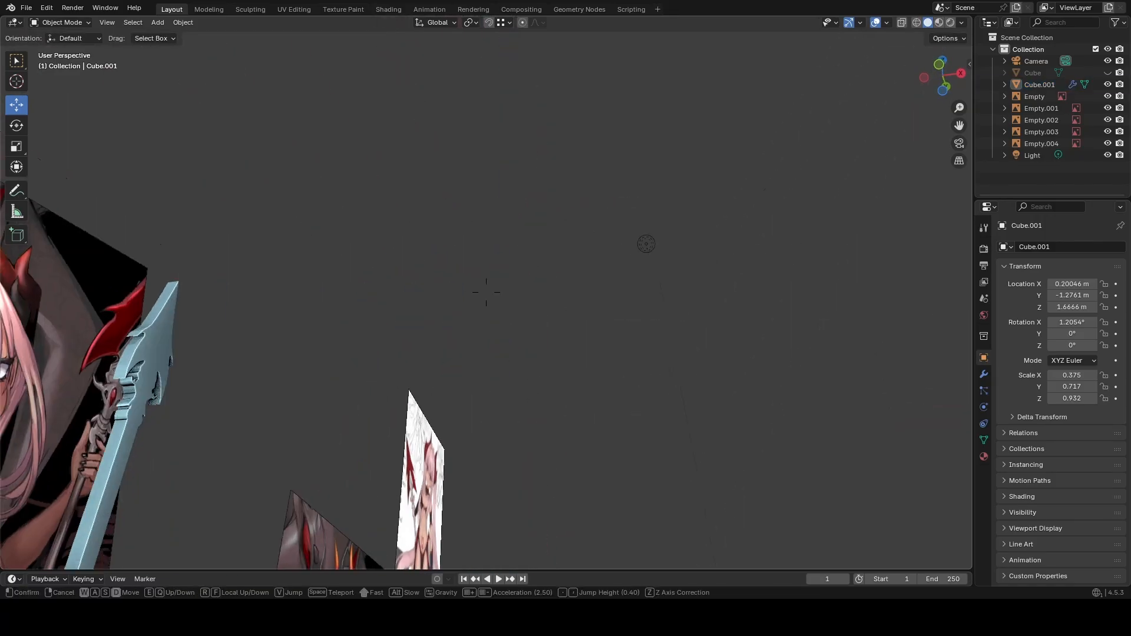
key(w)
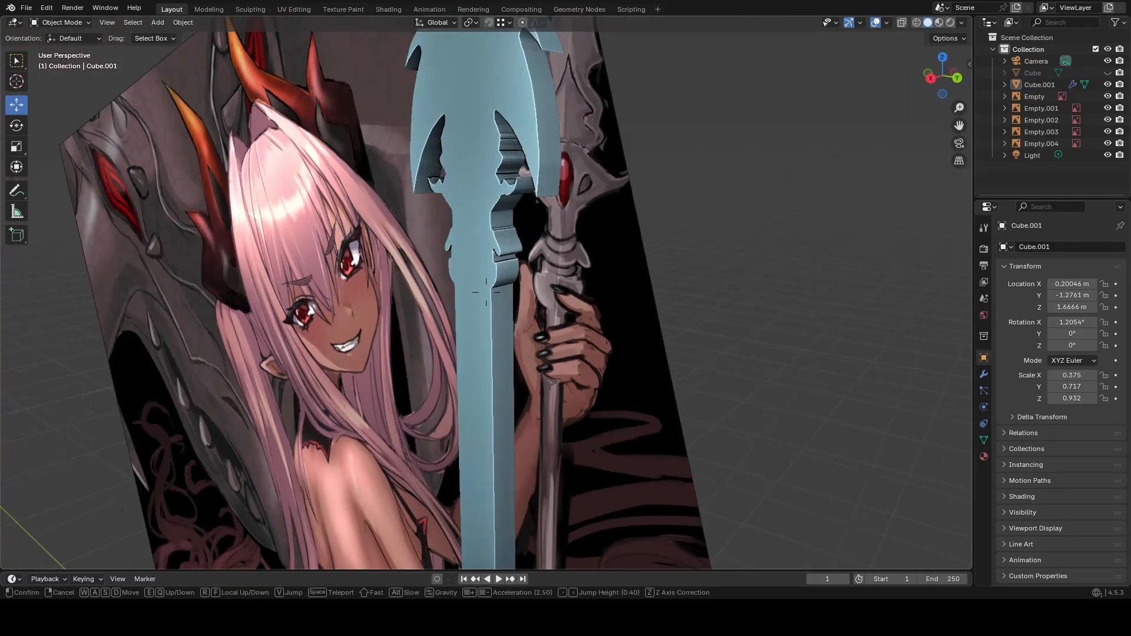
key(w)
key(s)
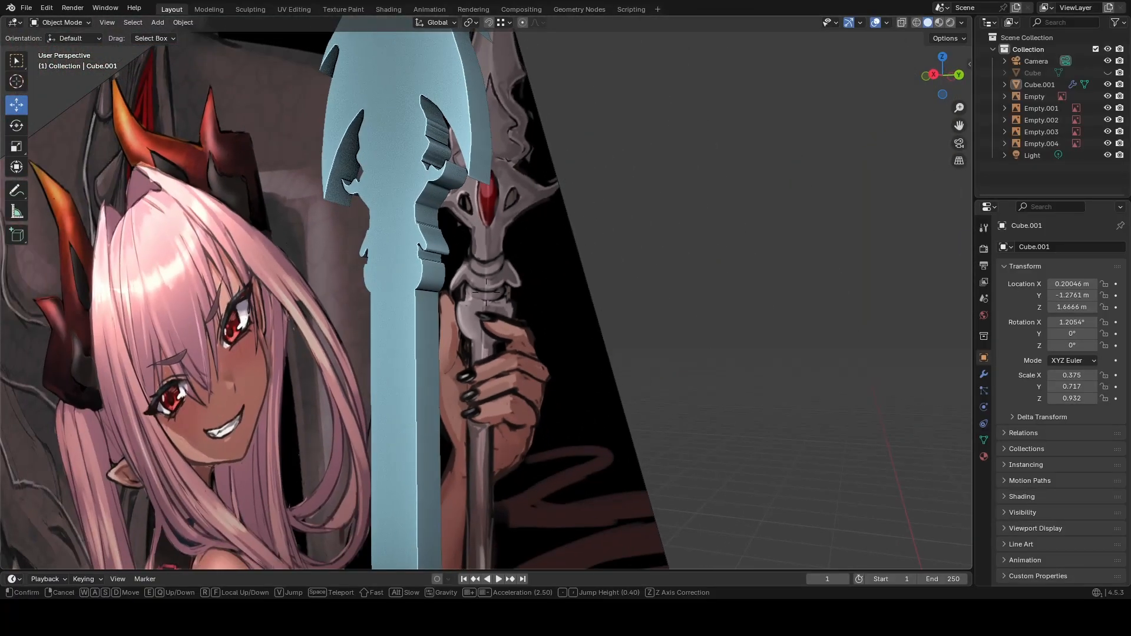
key(d)
key(d)
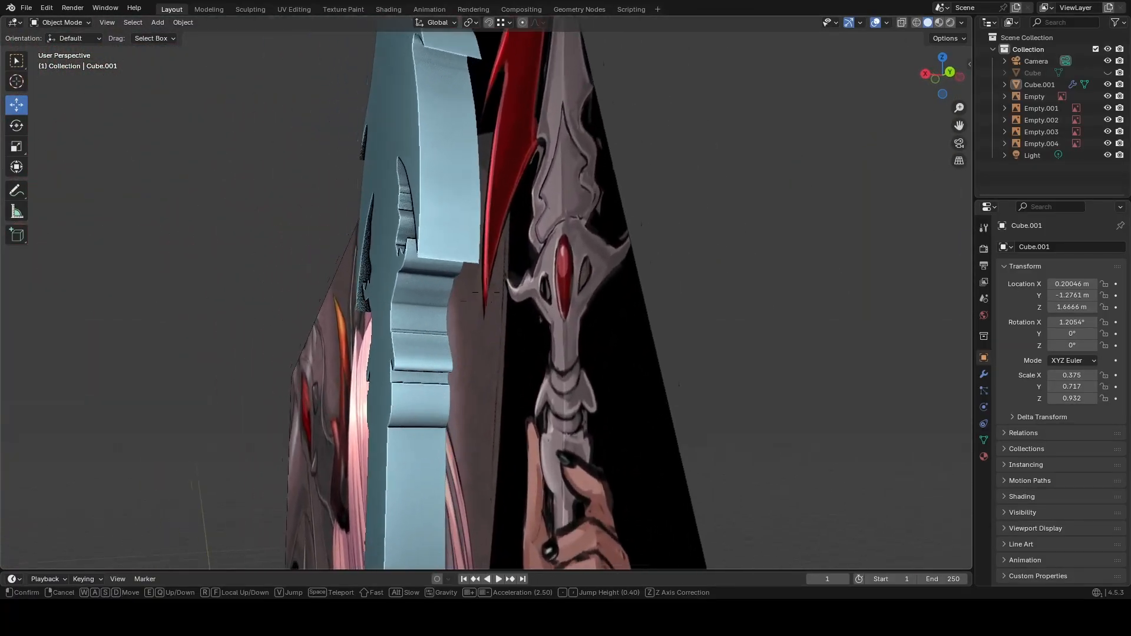
key(a)
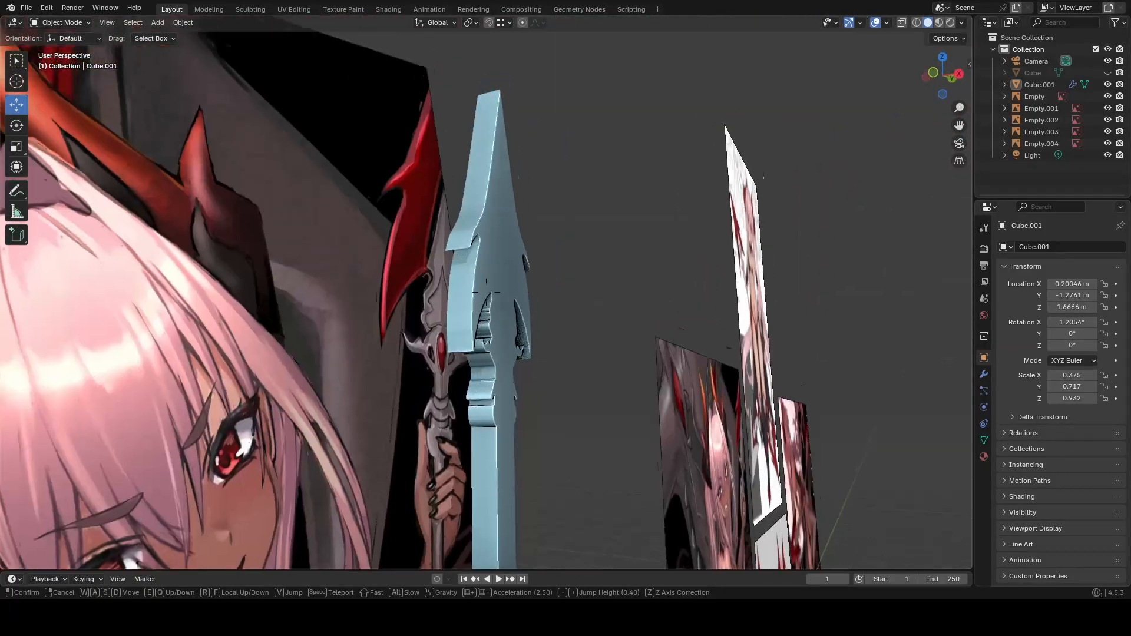
key(s)
click(517, 225)
Select the spear and enter Edit Mode on its mesh.
click(466, 225)
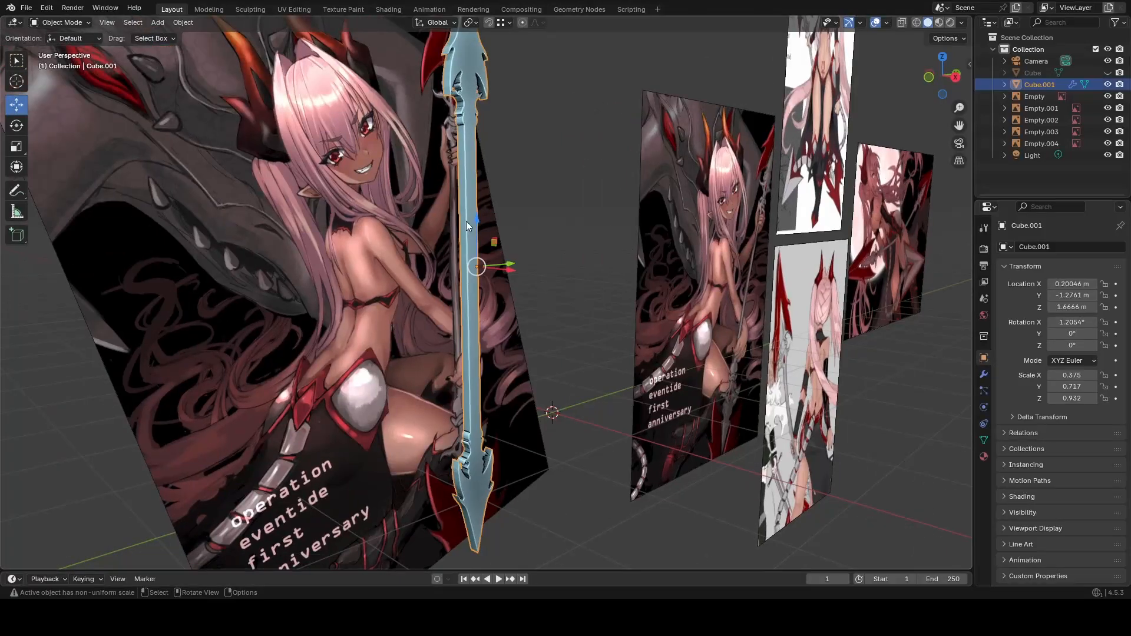
click(47, 22)
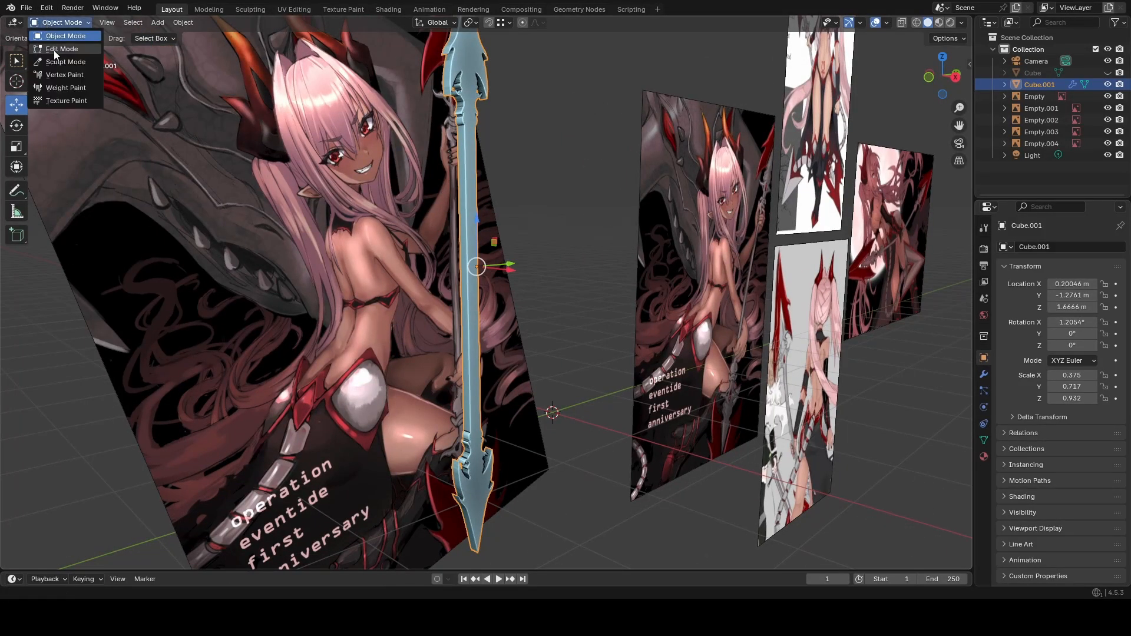
click(54, 49)
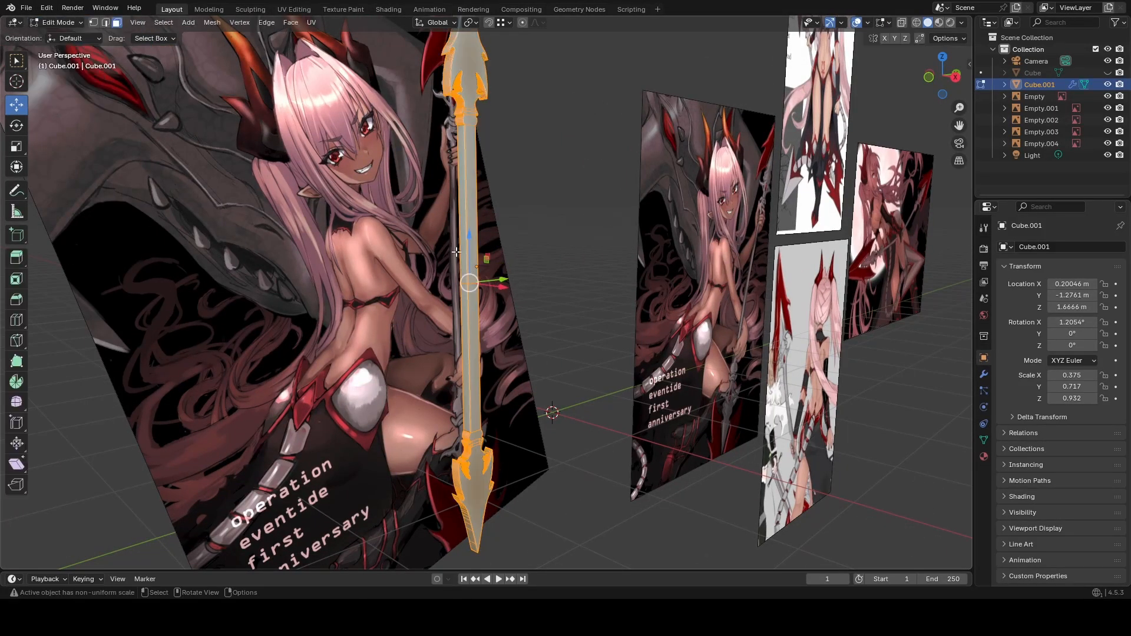
Try to bevel the whole spear mesh with five segments at different small offsets.
key(ctrl+b)
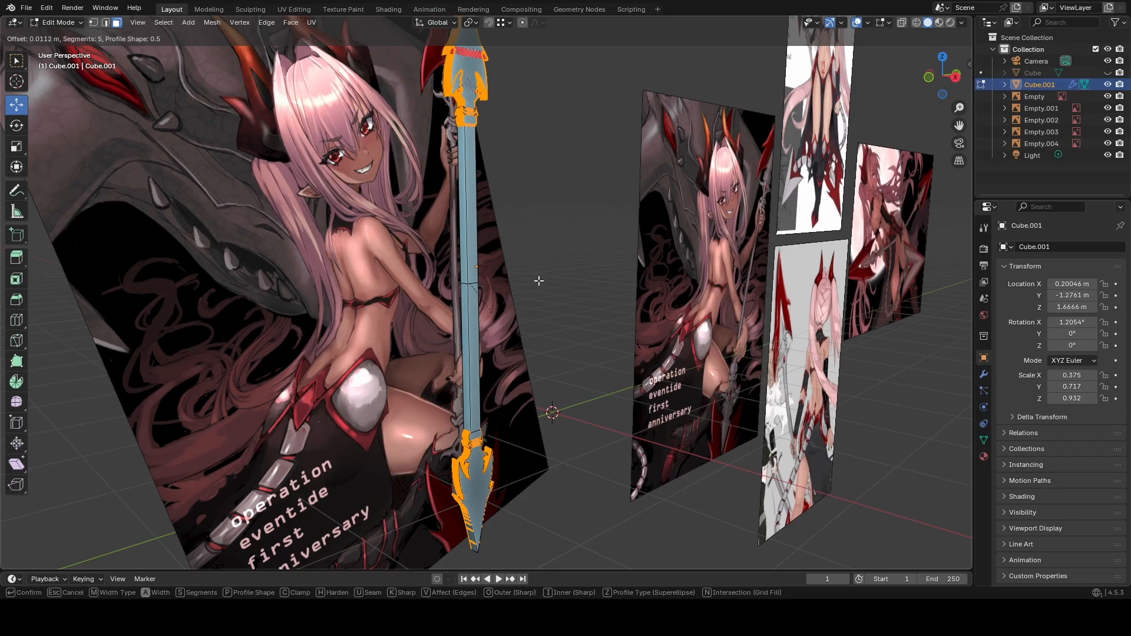
click(512, 308)
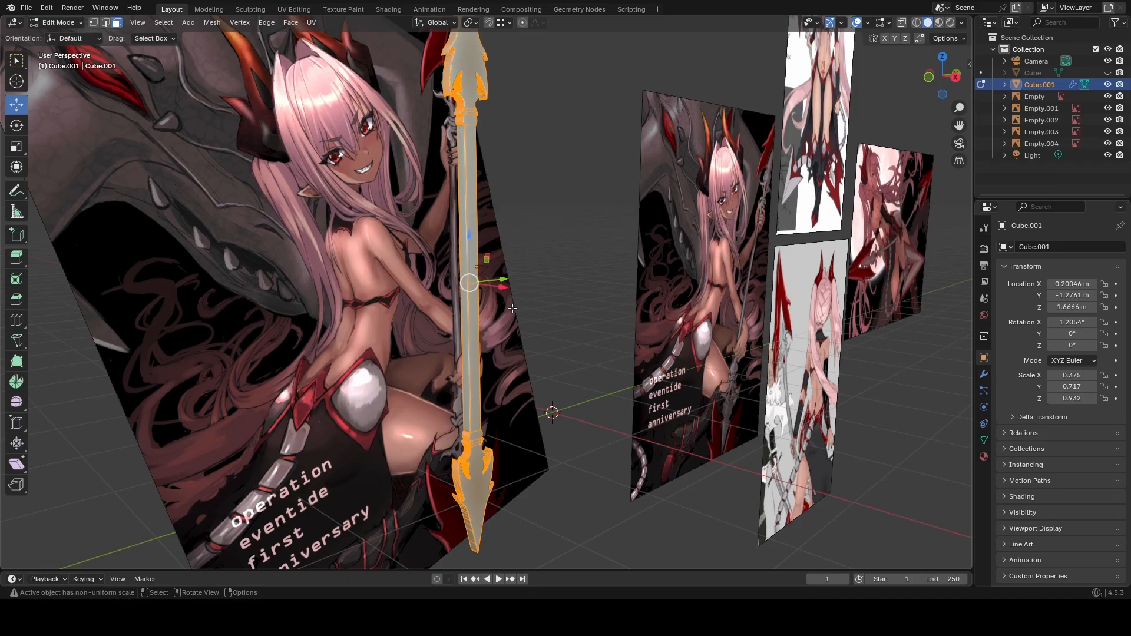
key(ctrl+b)
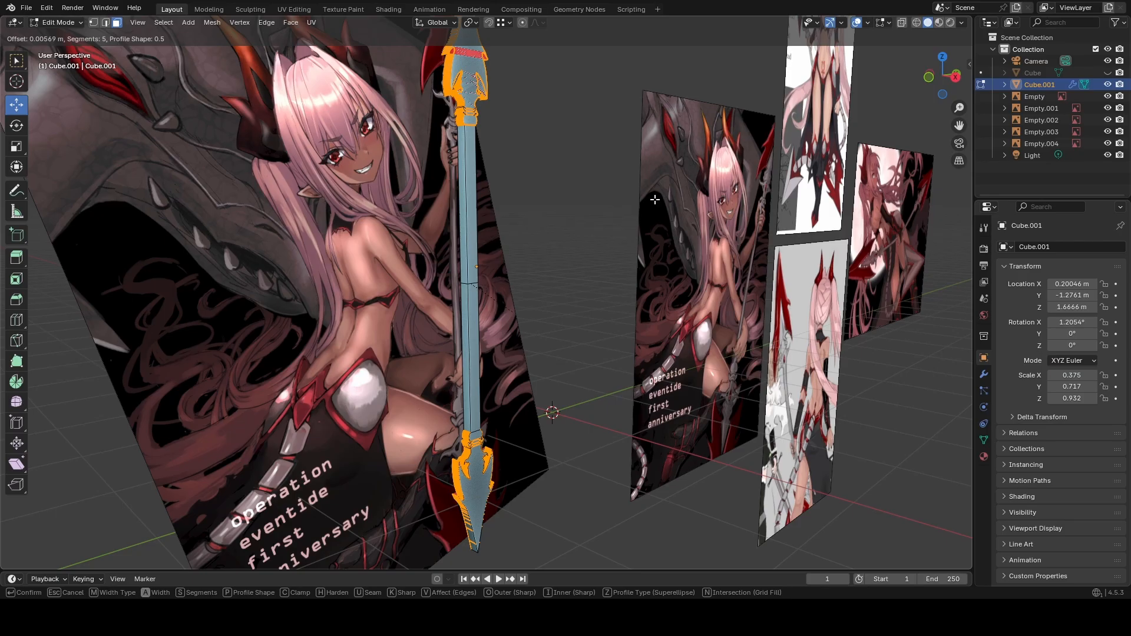
click(583, 197)
Try to inset all faces of the spear mesh, and undo the inset.
right_click(474, 155)
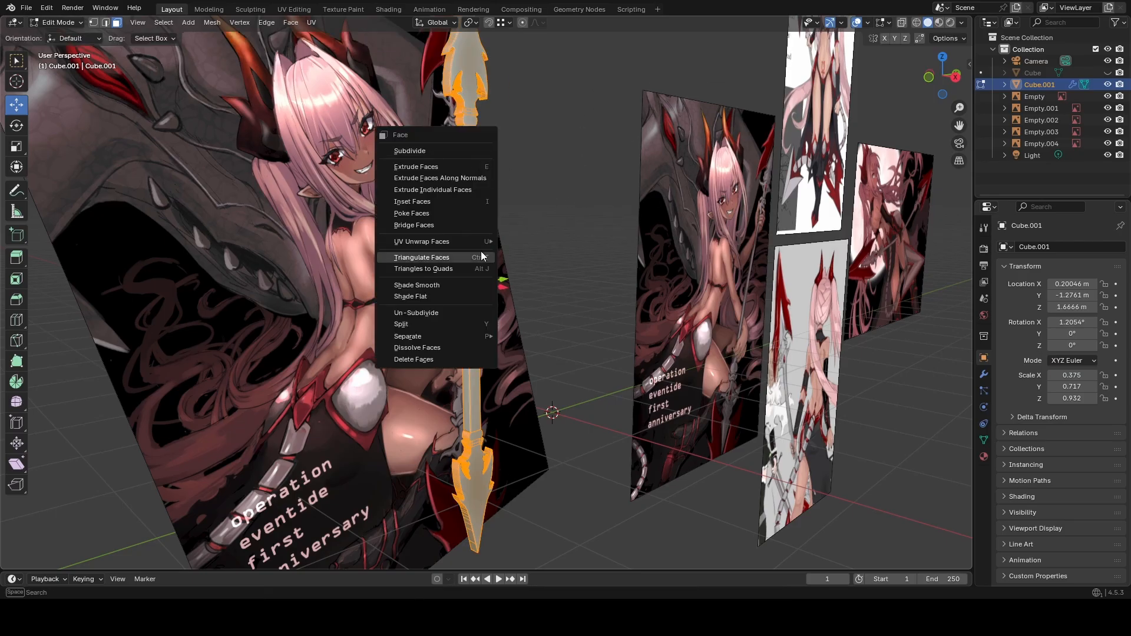
click(433, 201)
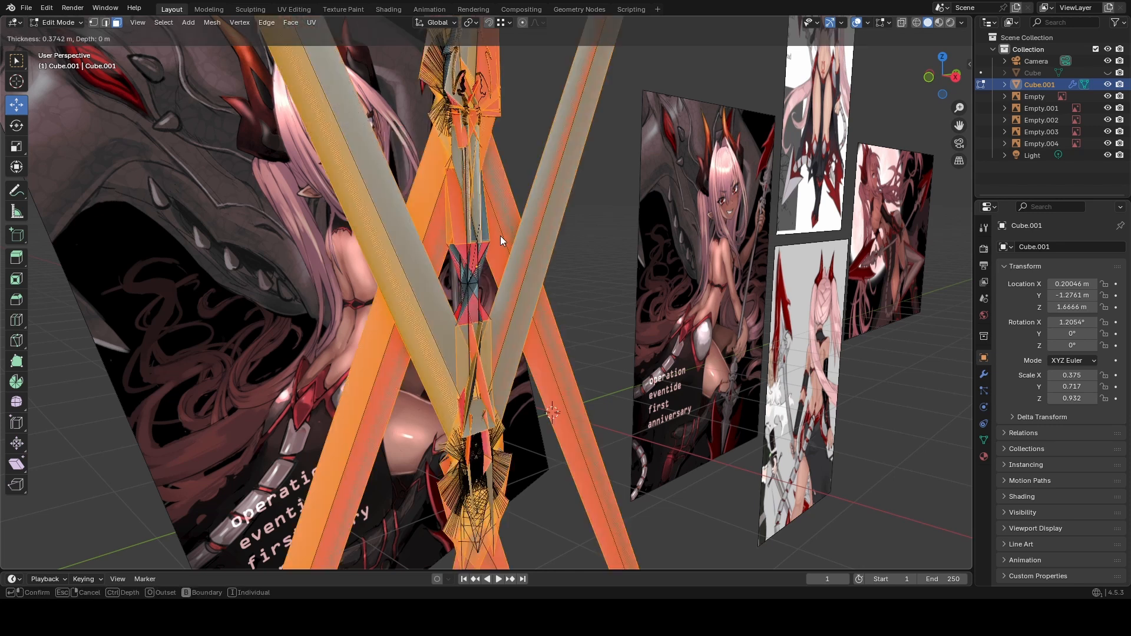
click(556, 256)
key(ctrl+z)
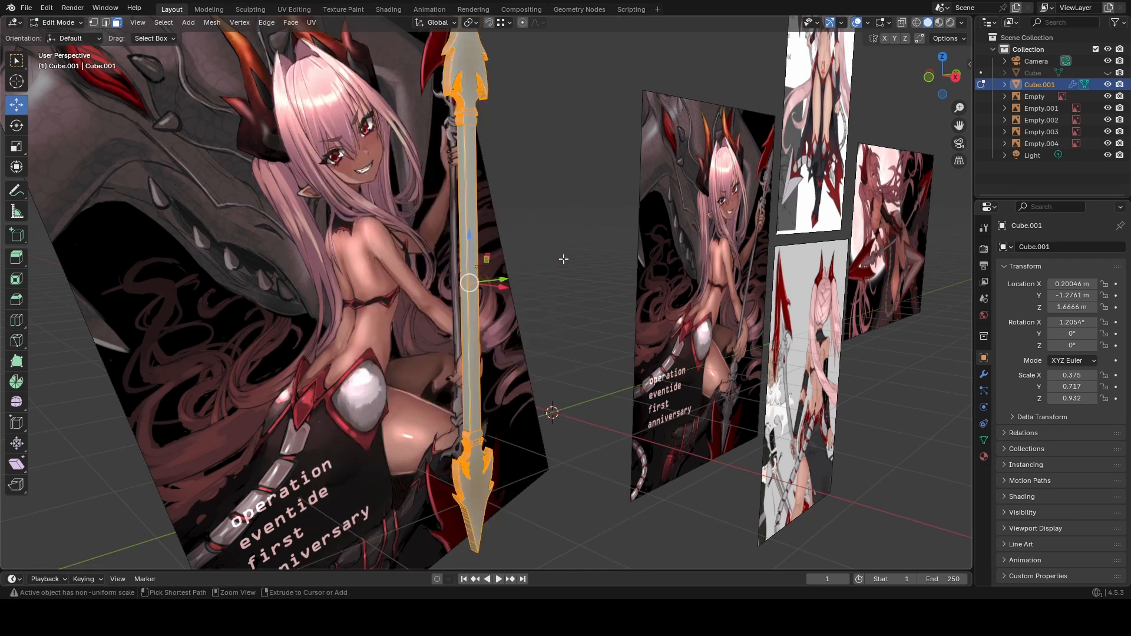
Try the Bridge Faces and Poke Faces operations on all faces of the spear mesh.
right_click(465, 215)
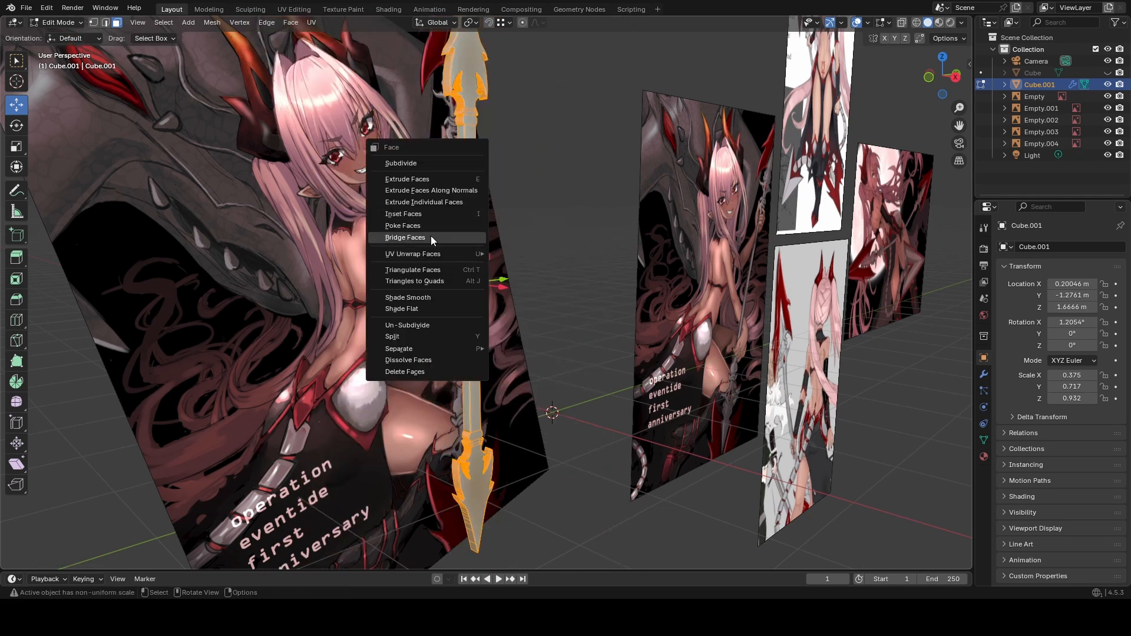
click(432, 238)
right_click(463, 210)
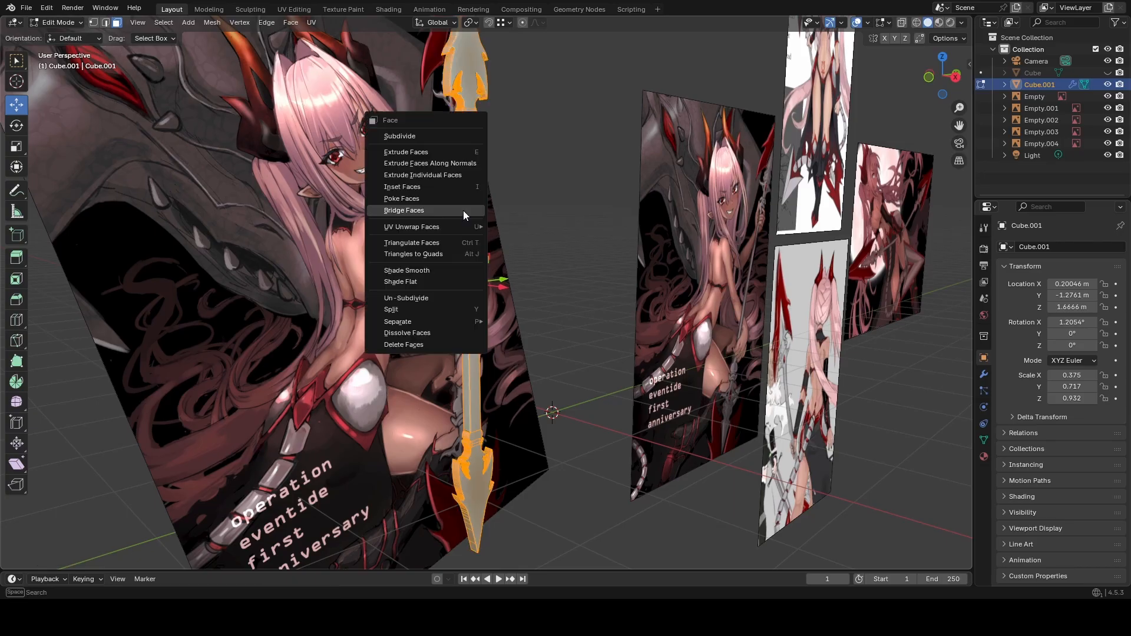
click(411, 198)
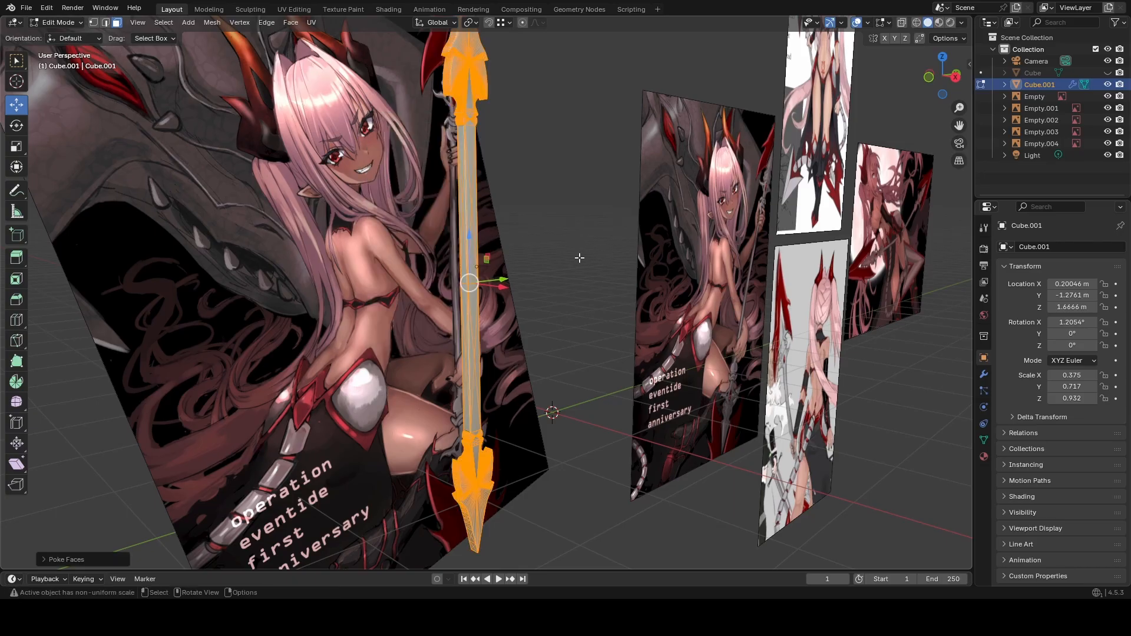
key(ctrl+z)
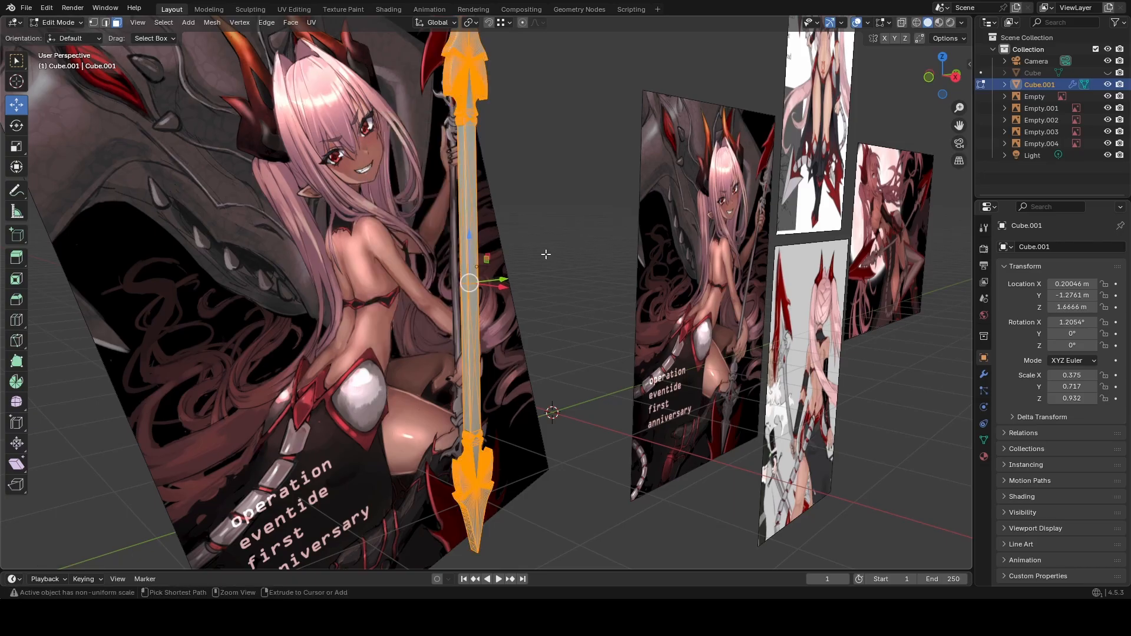
Examine the poked faces on the upper spearhead up close and undo the poke.
key(shift+grave)
key(w)
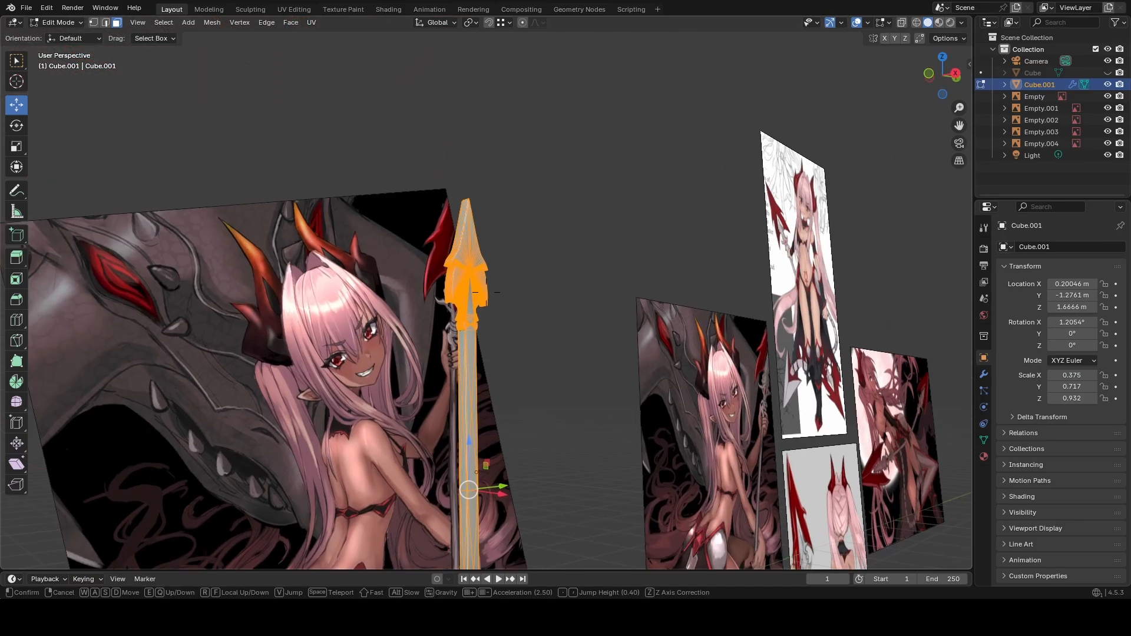
key(s)
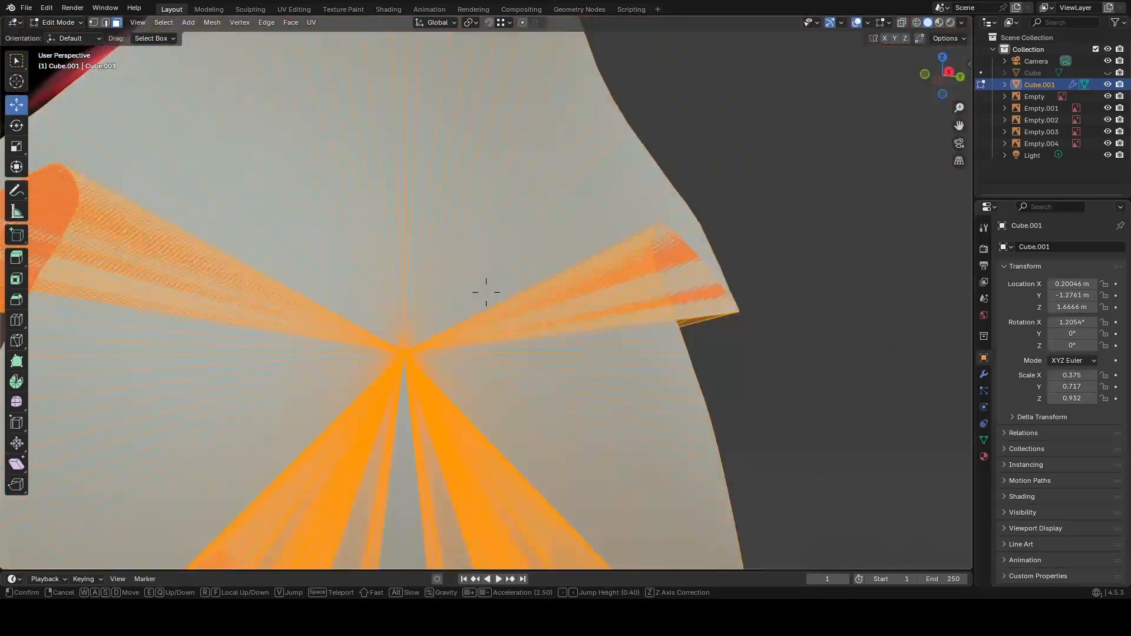
click(486, 292)
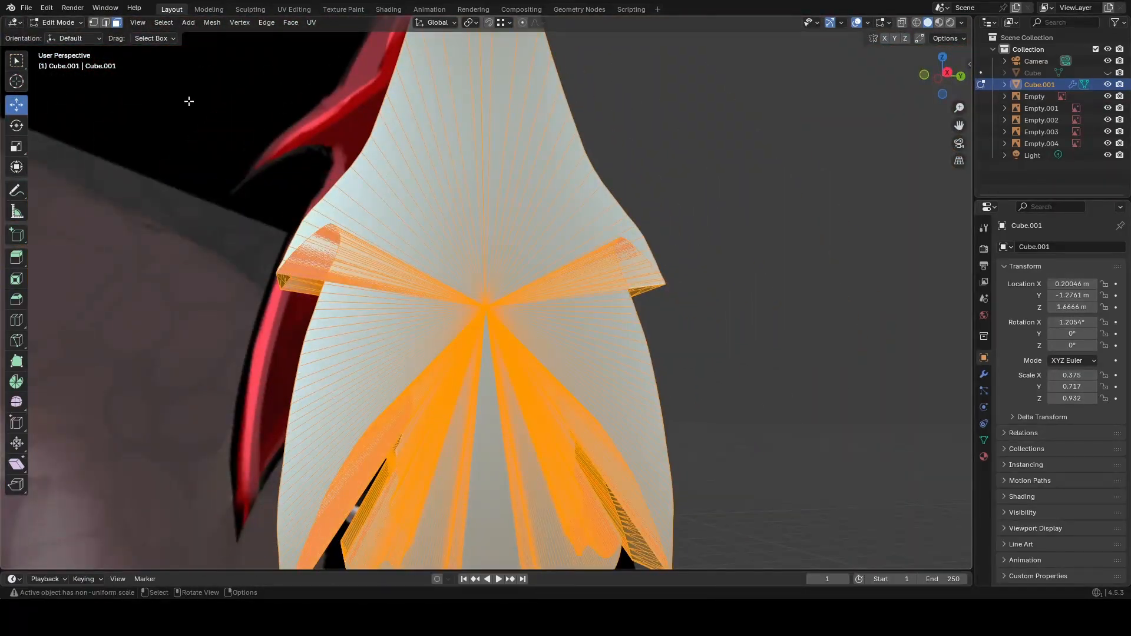
click(425, 204)
key(shift+grave)
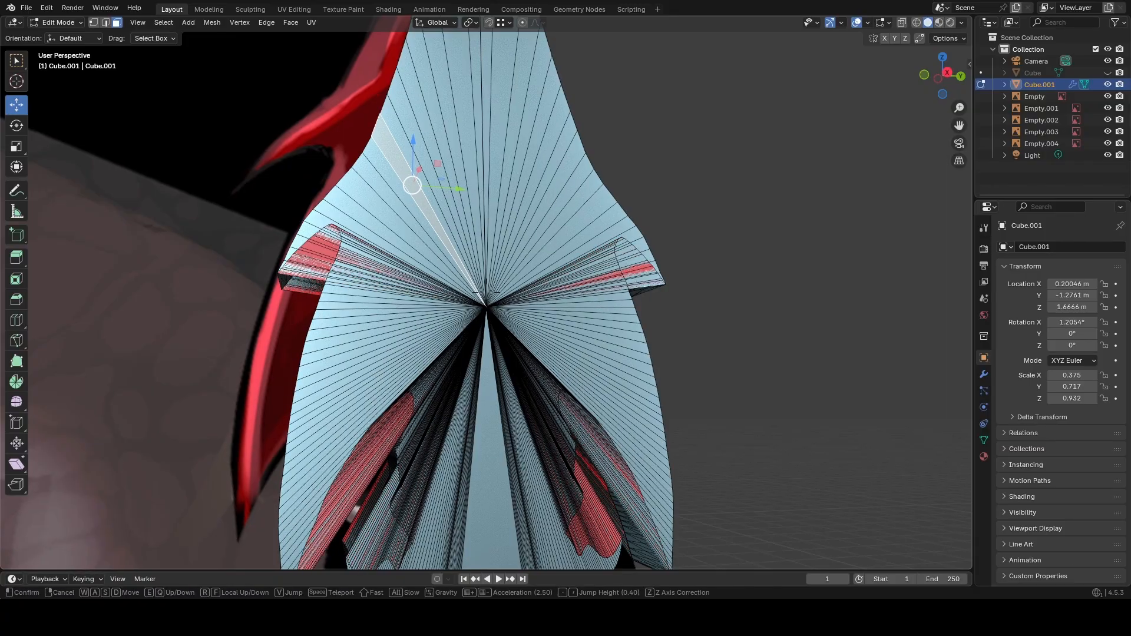
key(s)
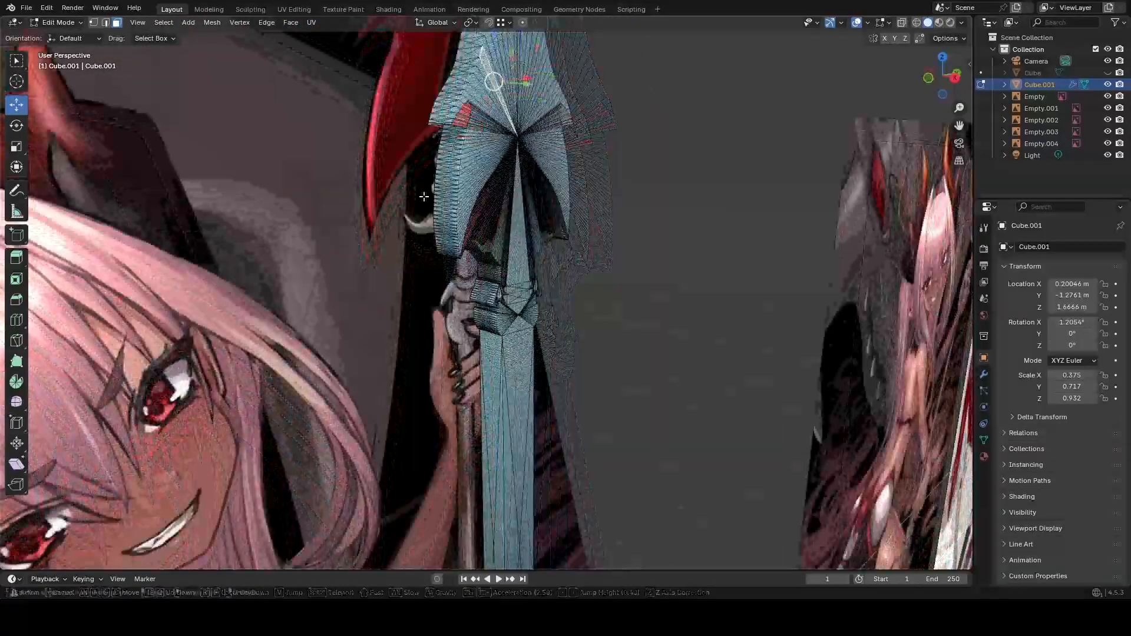
click(424, 196)
key(ctrl+z)
key(ctrl+z)
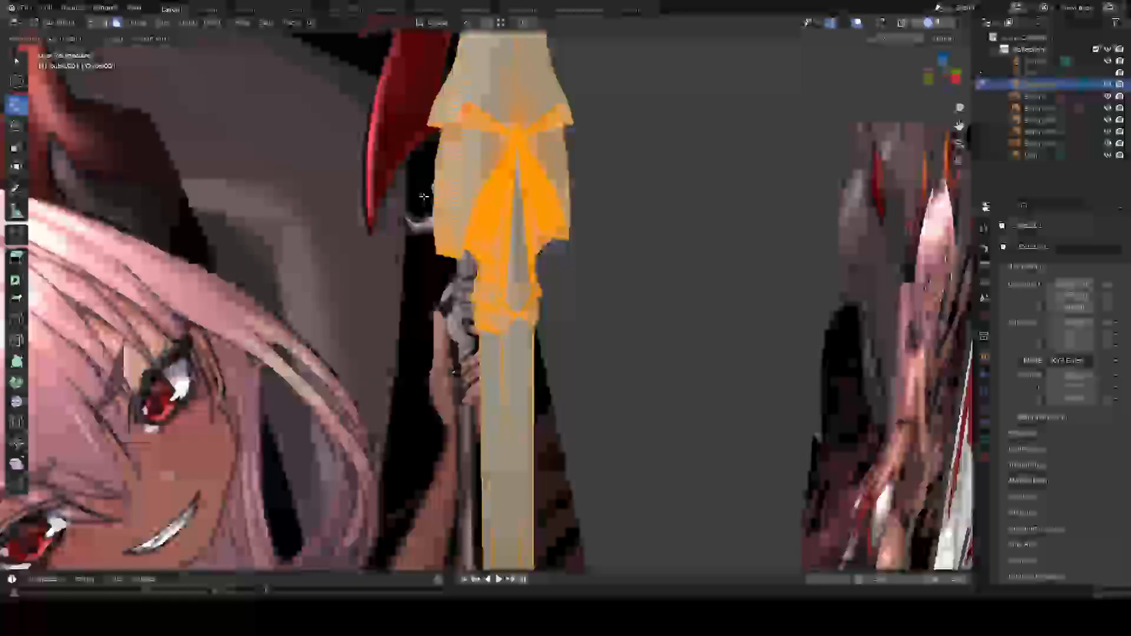
Deselect the mesh and compare the full spear with the reference images from the front and the side.
click(612, 215)
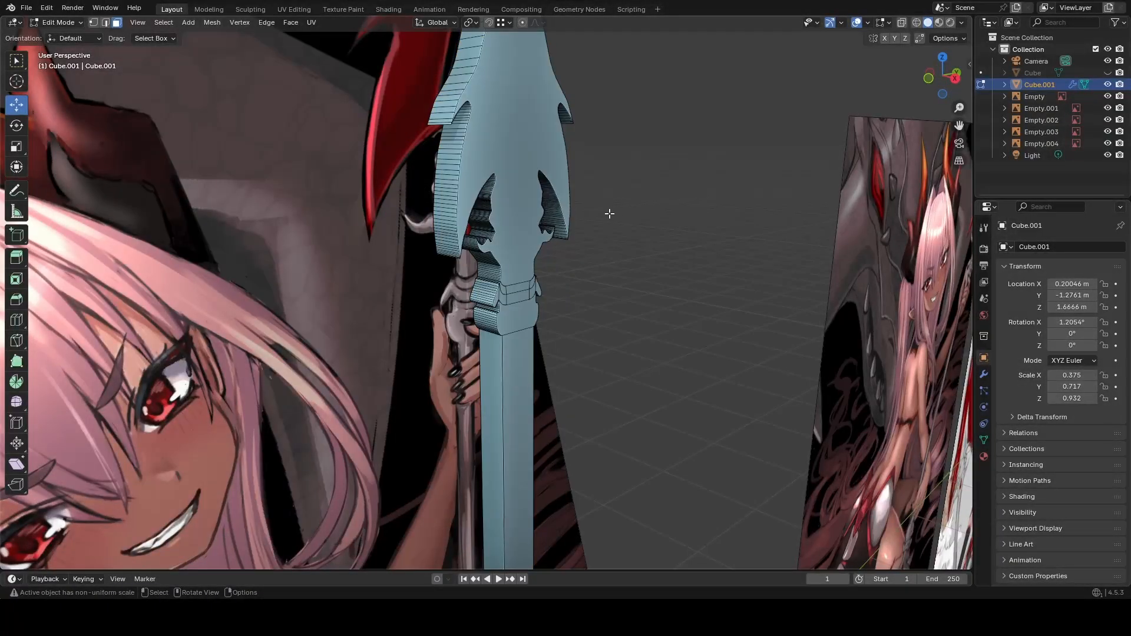
key(shift+grave)
key(w)
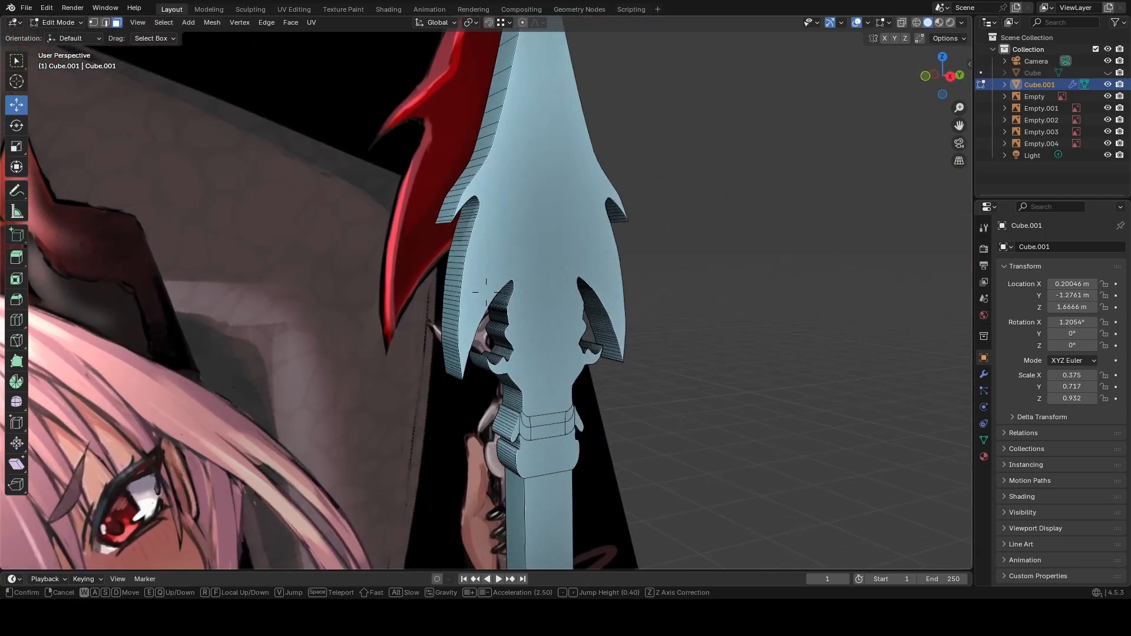
key(s)
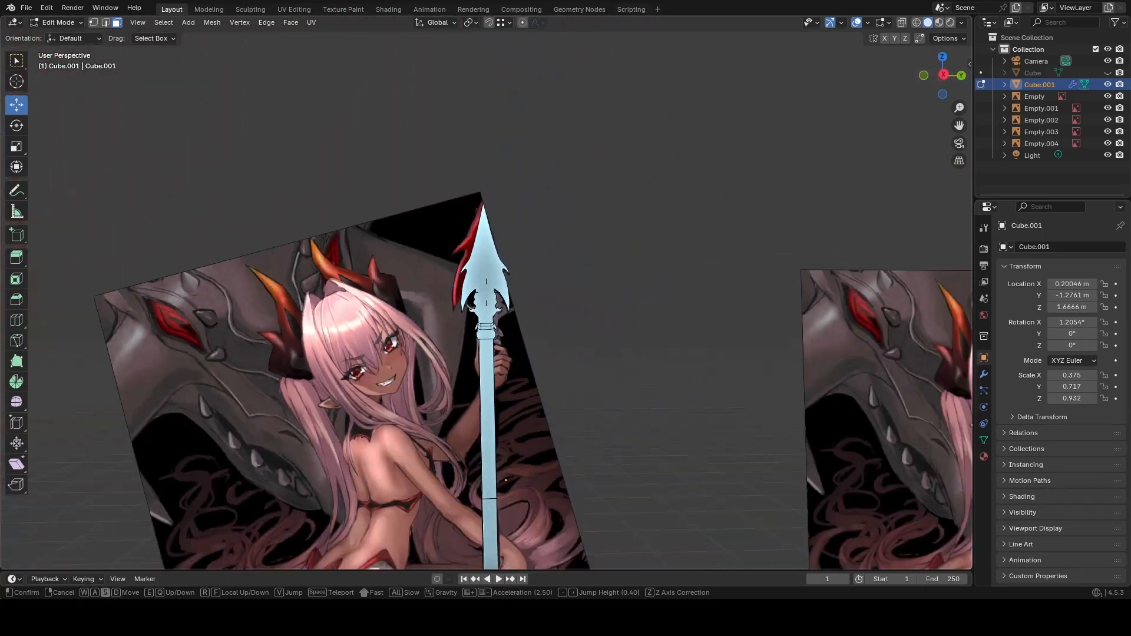
key(w)
key(s)
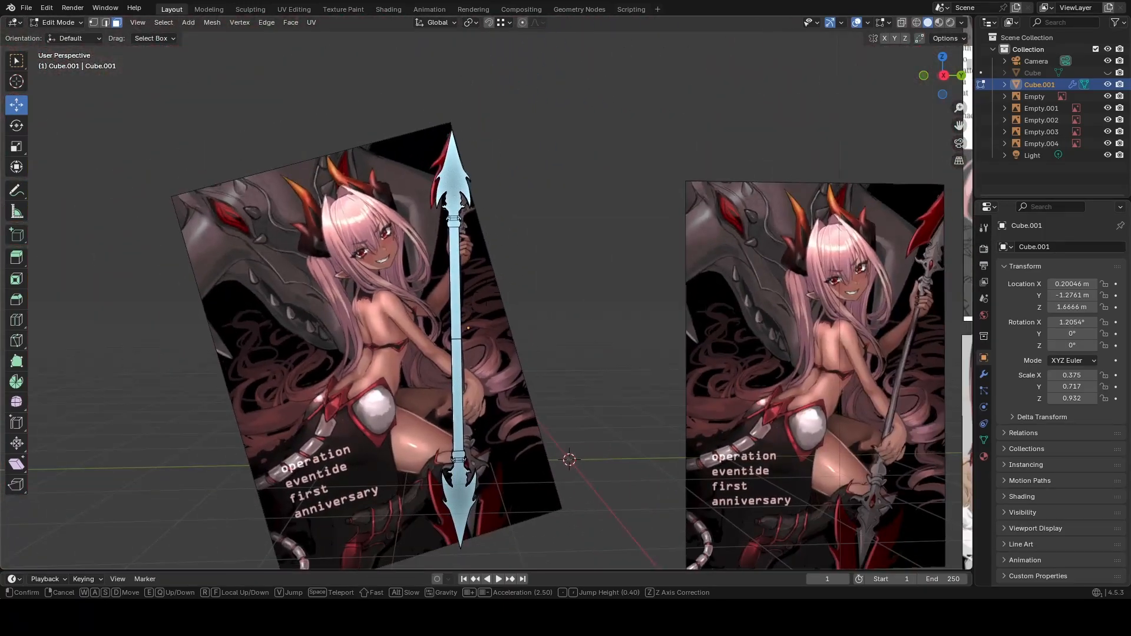
key(w)
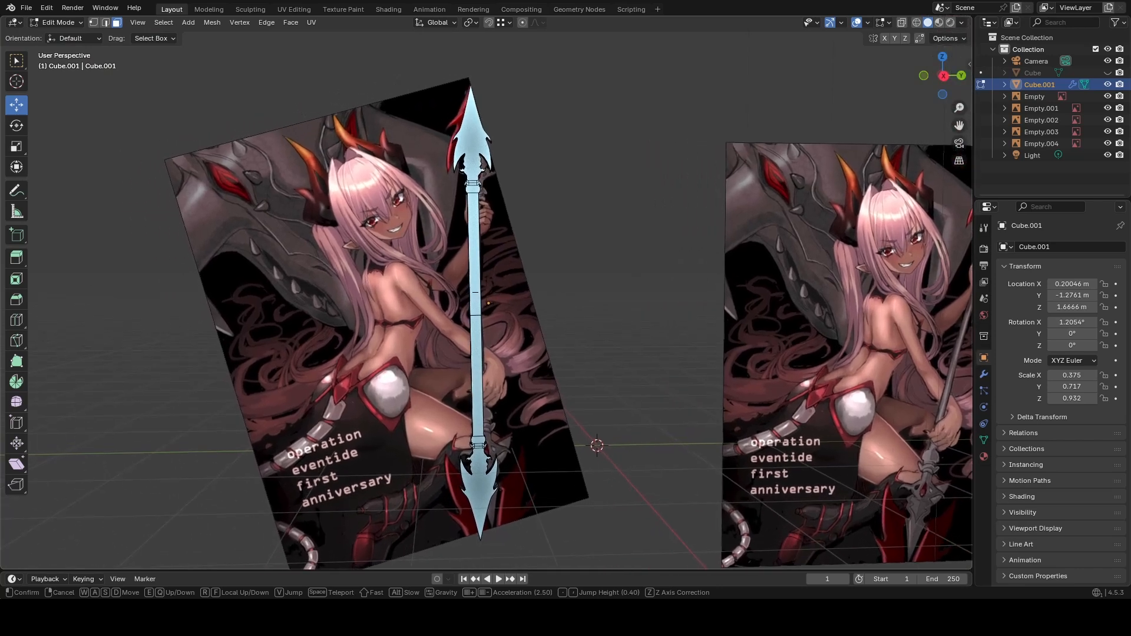
key(a)
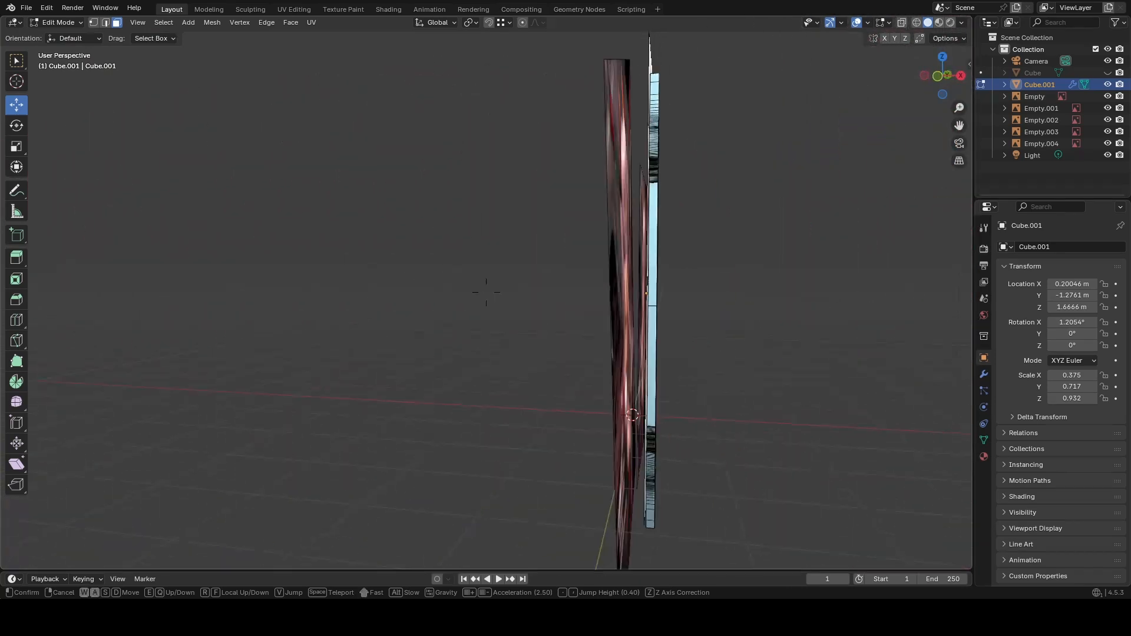
key(d)
key(w)
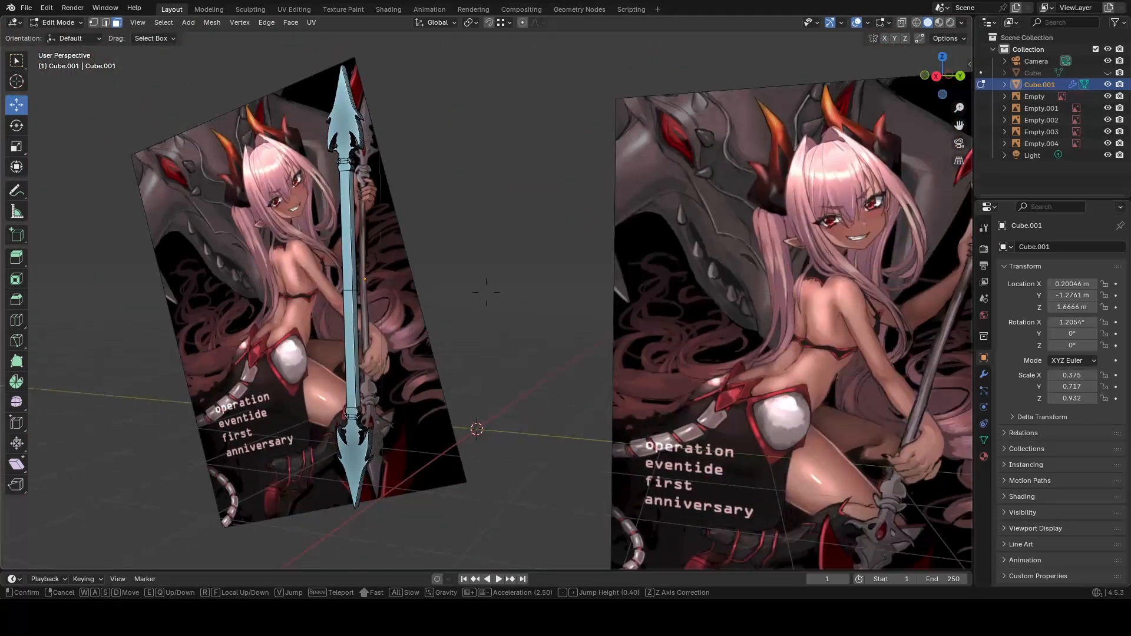
Select the whole spear mesh and check it against the tilted reference image from the front and at an angle.
key(a)
key(w)
key(s)
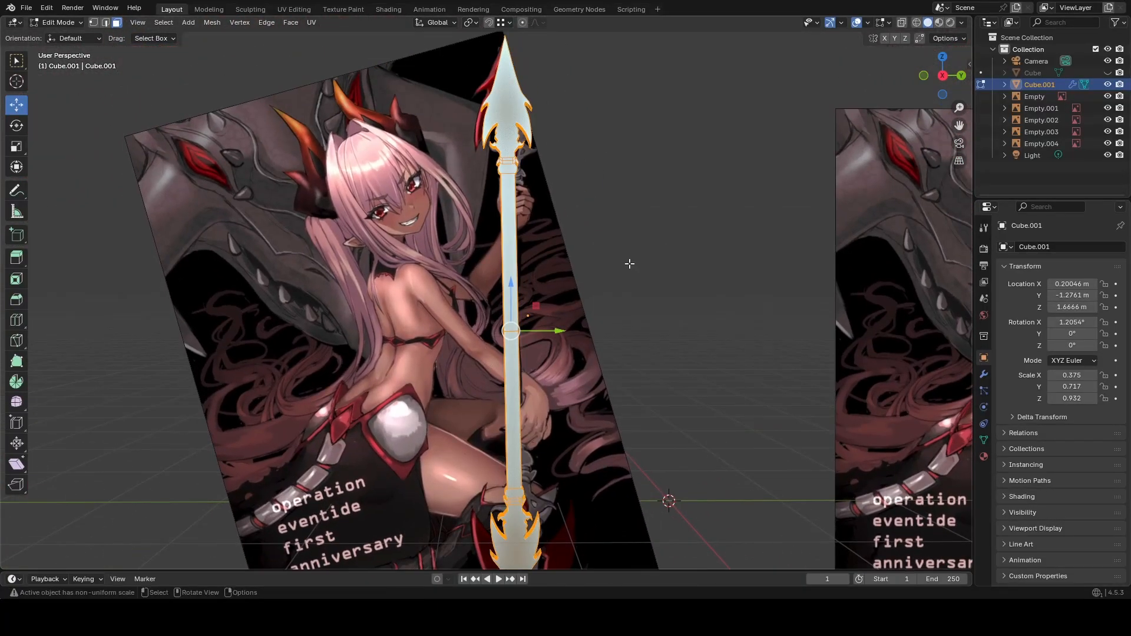
key(shift+grave)
key(s)
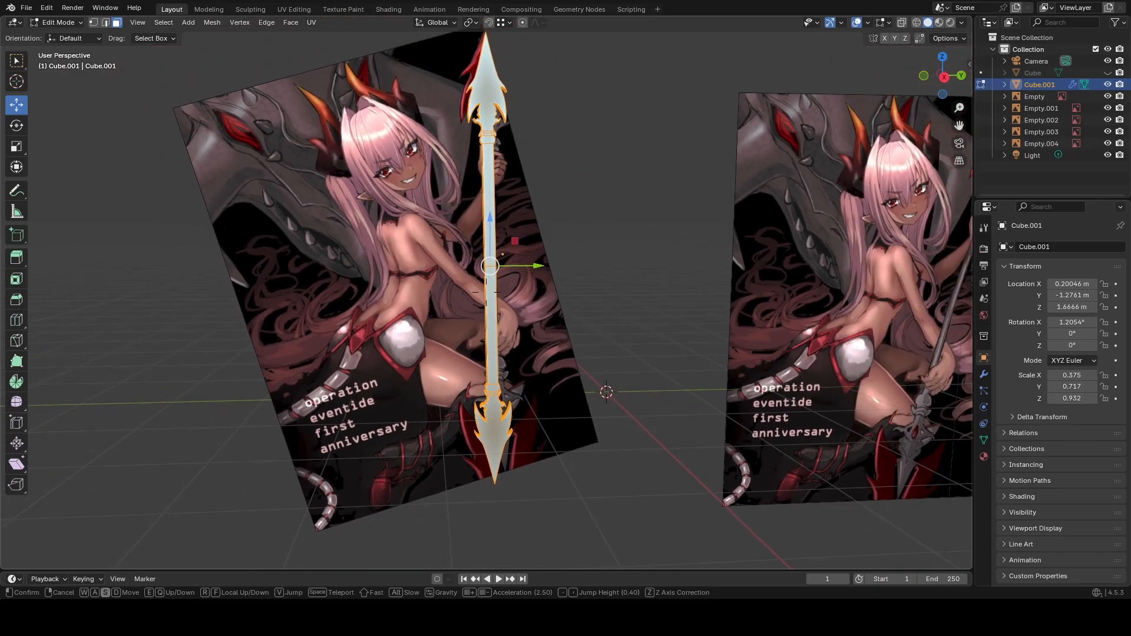
key(w)
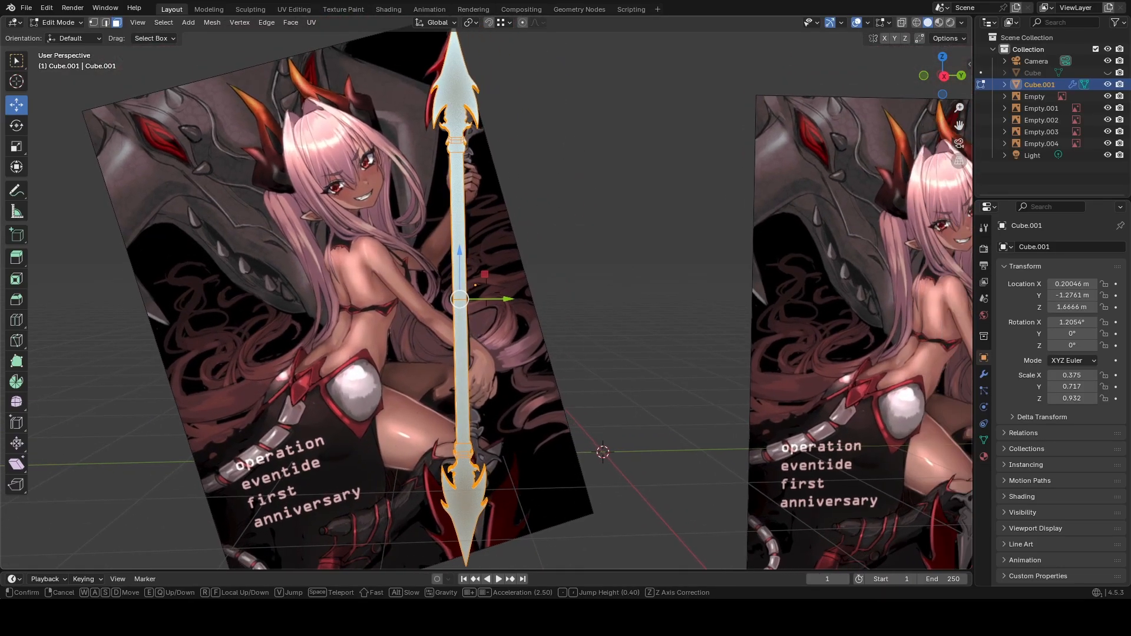
key(d)
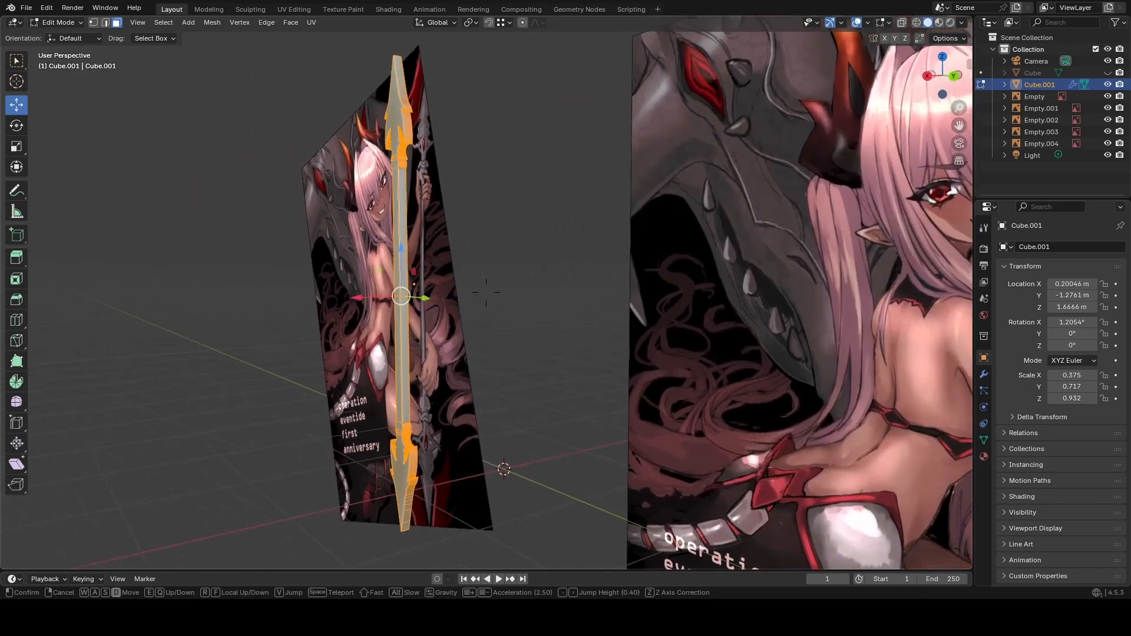
Compare the selected spear's thickness and outline with the tilted reference image from the side, the front and up close at the spearhead.
key(Return)
key(shift+a)
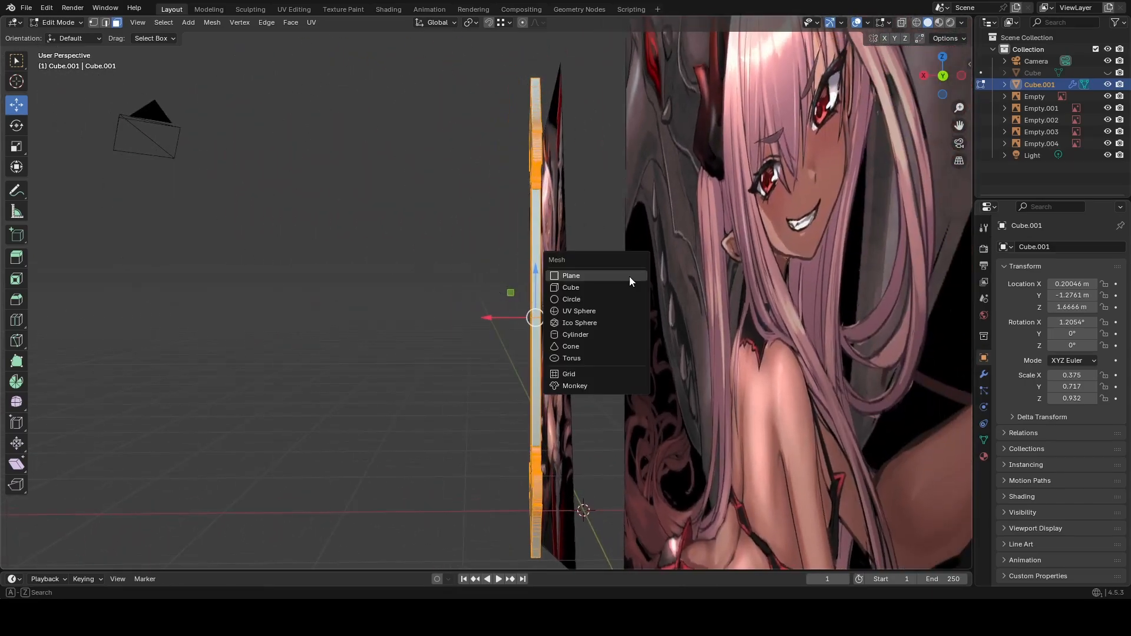
key(shift+s)
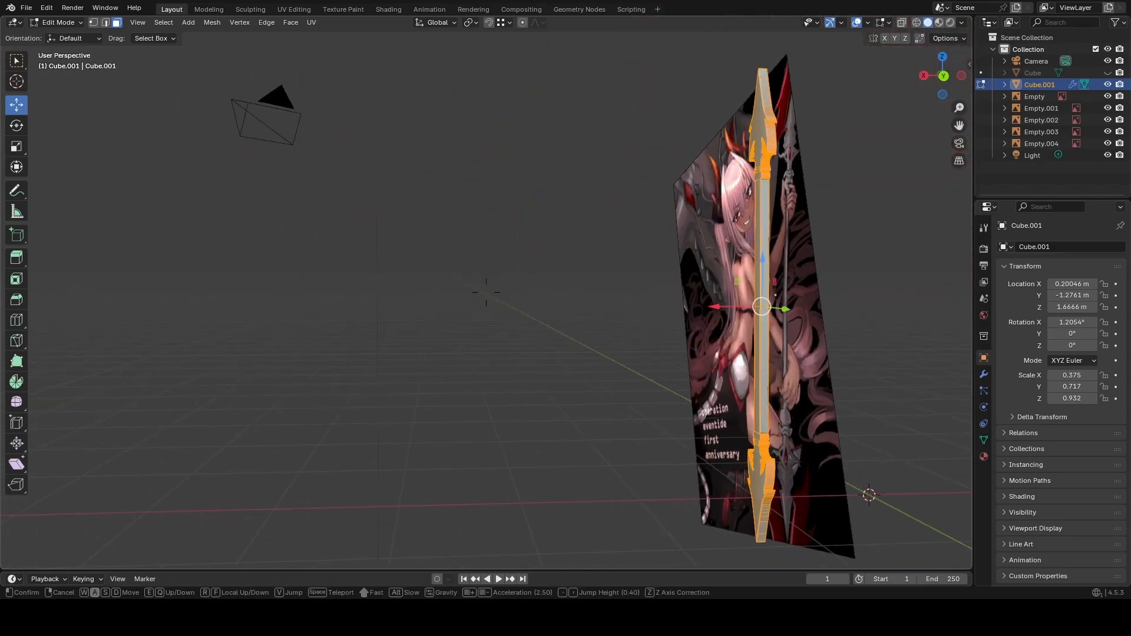
key(w)
key(a)
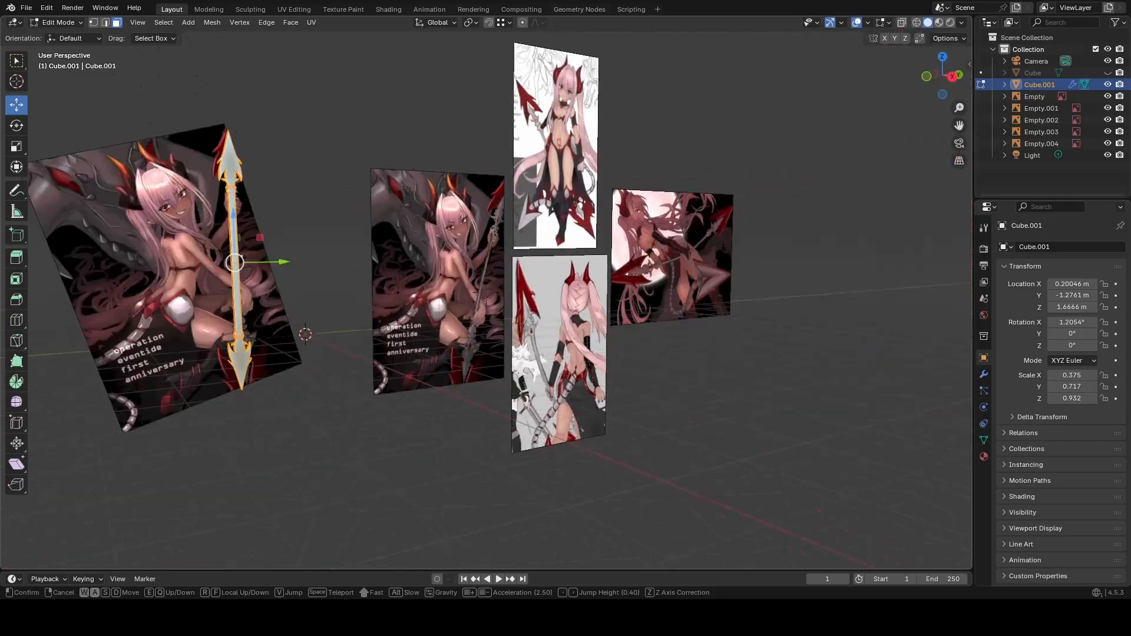
key(a)
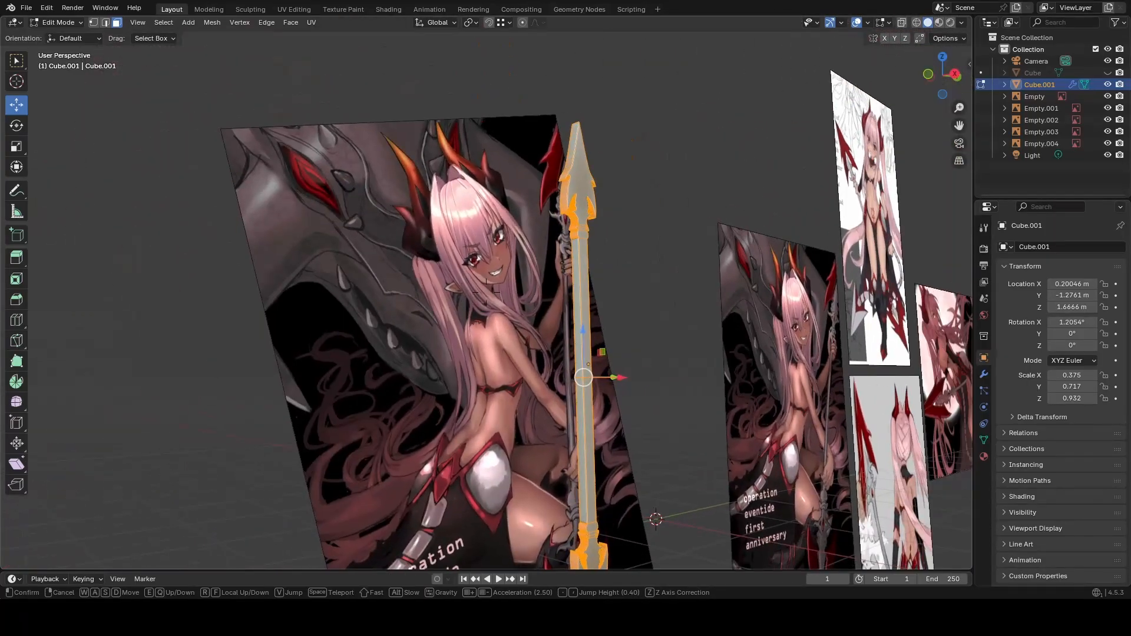
key(w)
key(shift)
key(w)
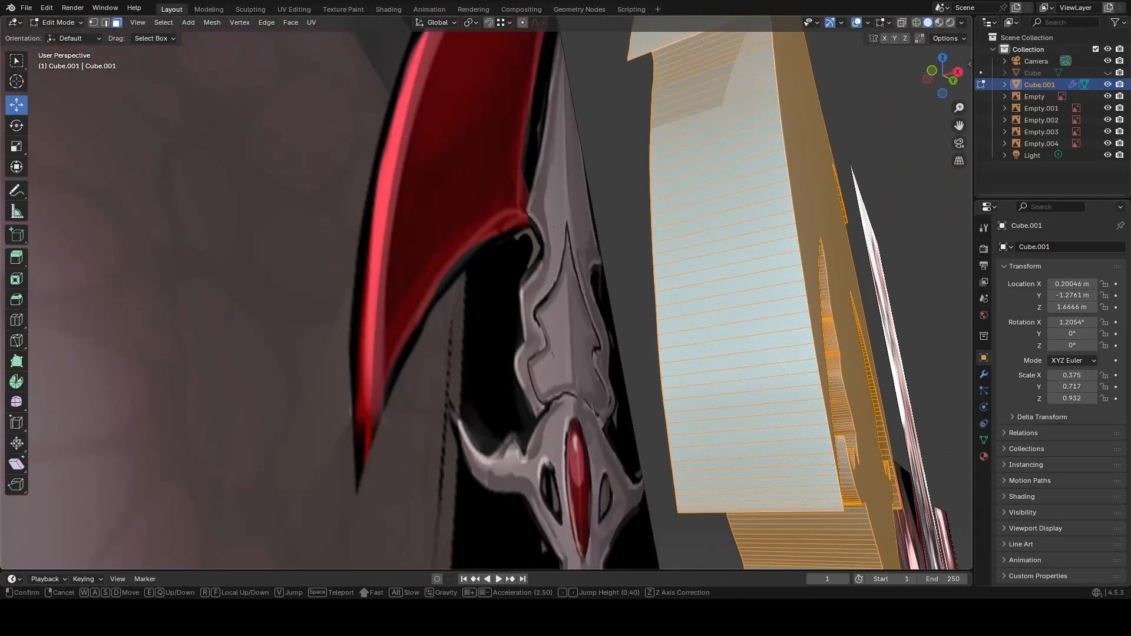
key(s)
key(d)
key(shift)
key(s)
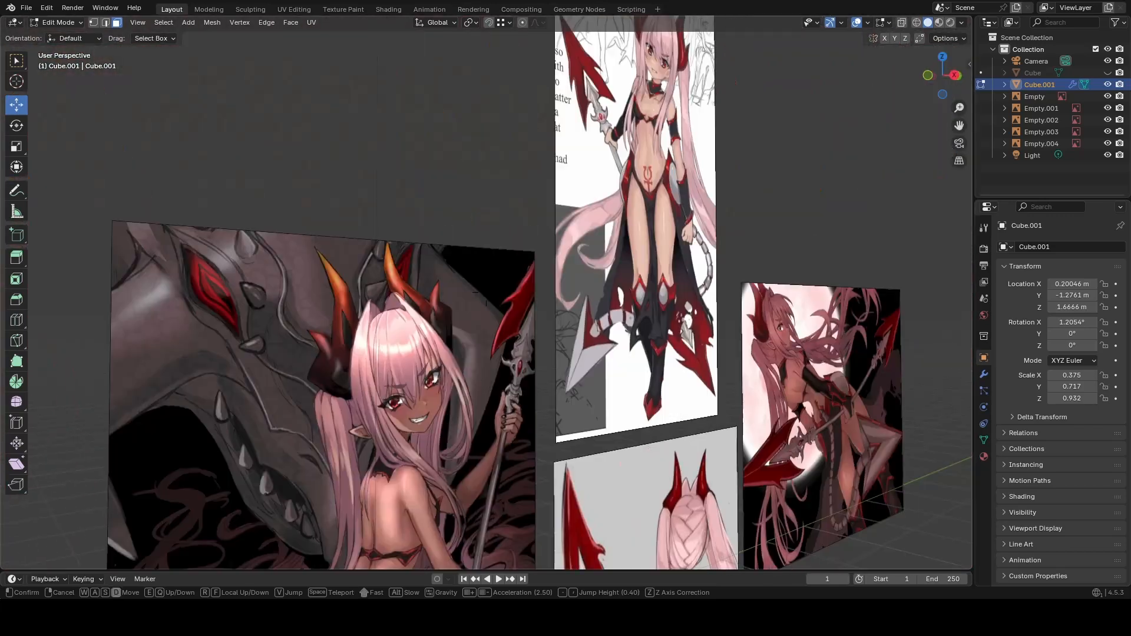
Examine the spearhead, the gem guard and the shaft up close in the moonlit reference image.
key(d)
key(w)
key(d)
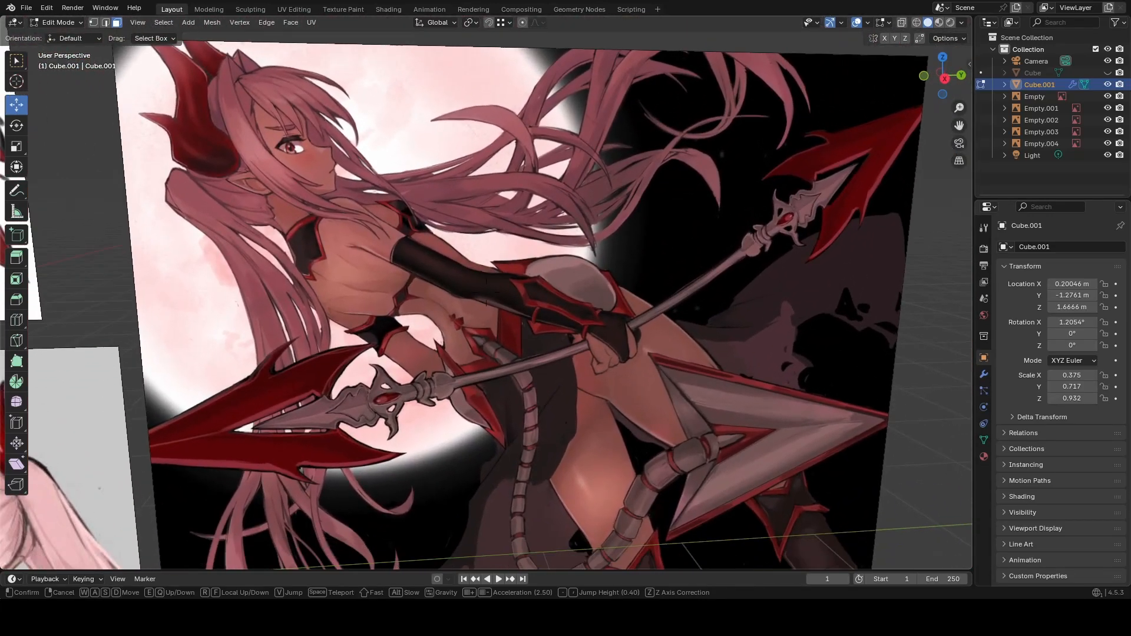
key(s)
key(s)
key(a)
key(w)
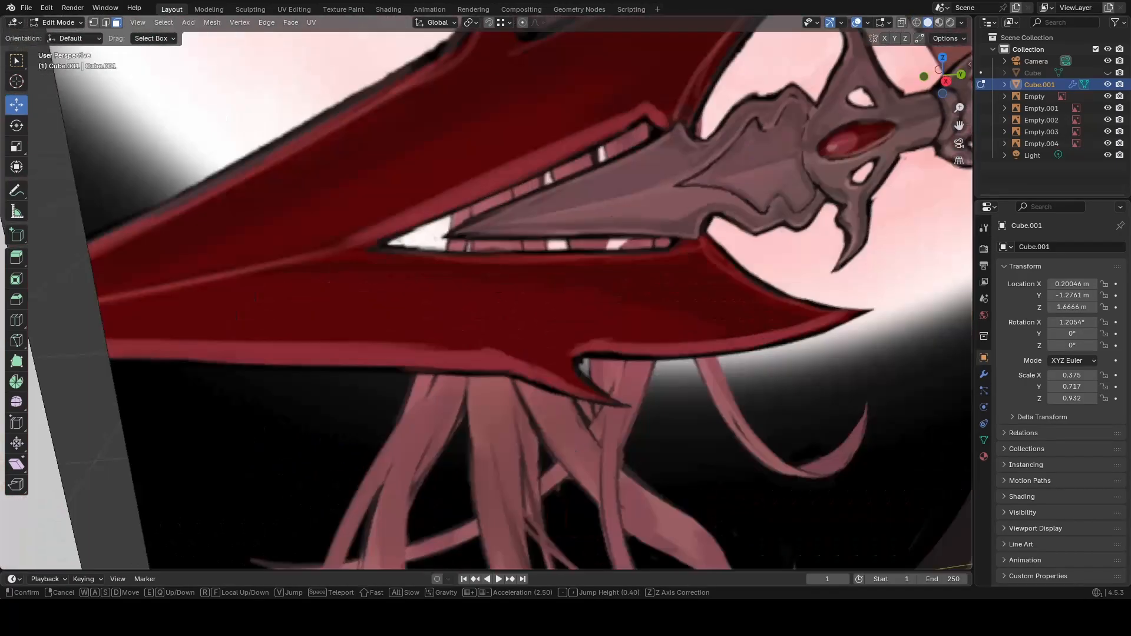
key(s)
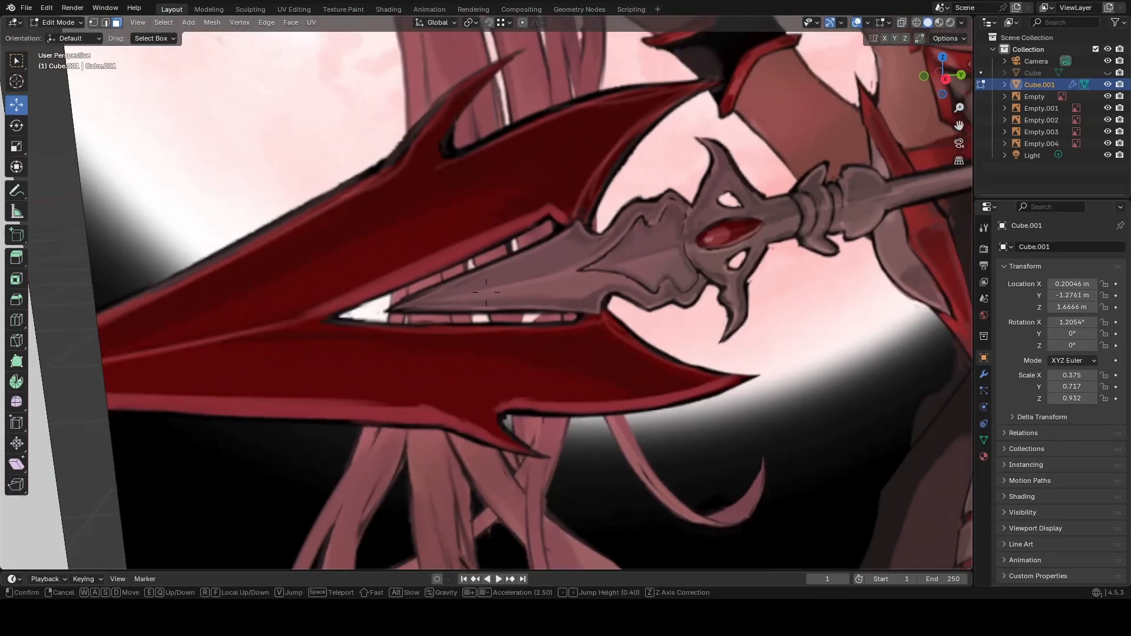
key(s)
click(552, 268)
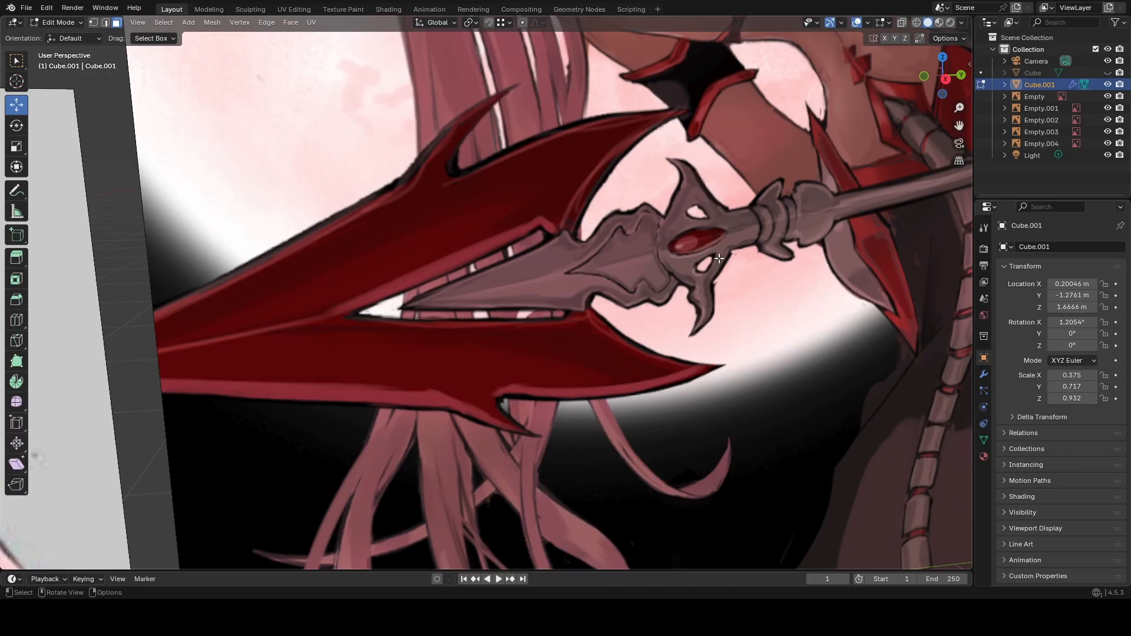
key(shift+grave)
key(s)
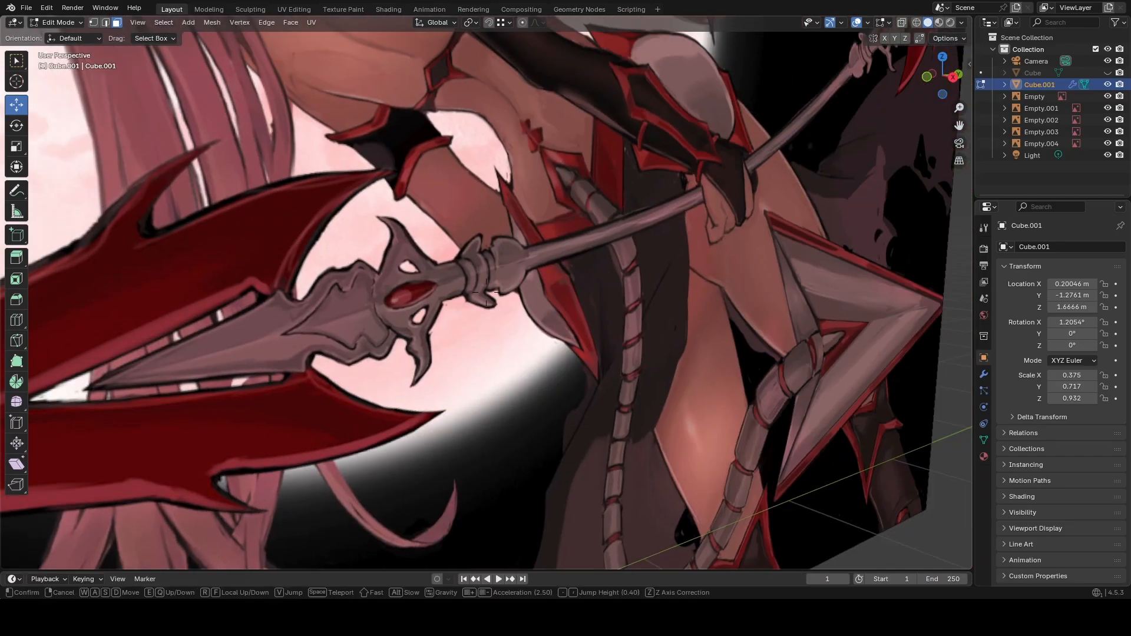
Check the spear mesh edge-on from the side and compare it with the weapon in the moonlit reference image.
key(w)
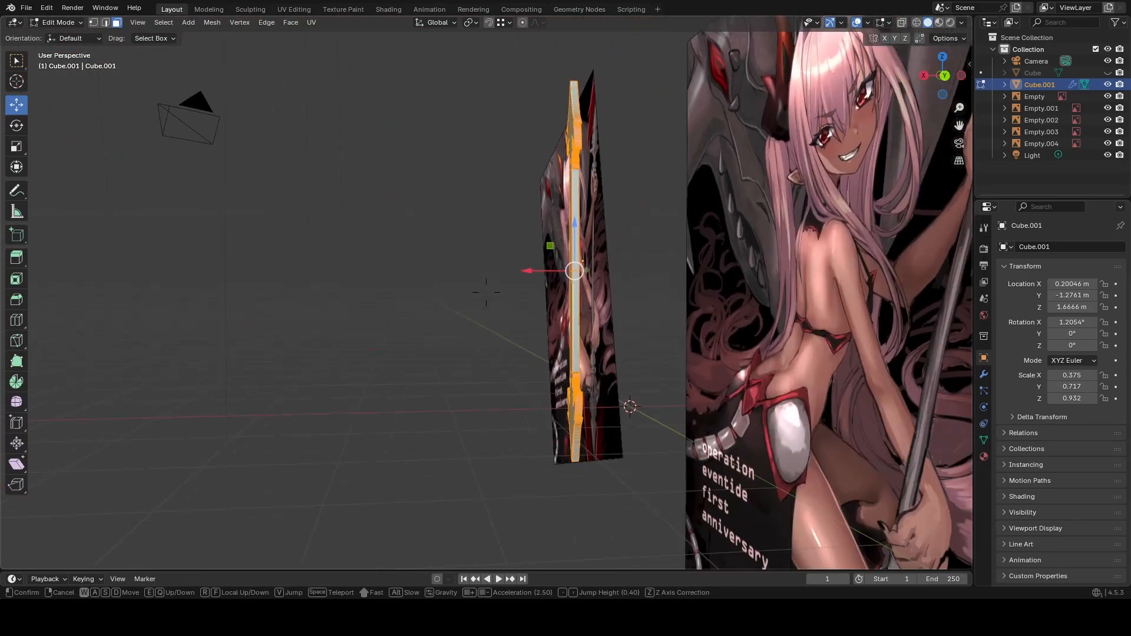
key(w)
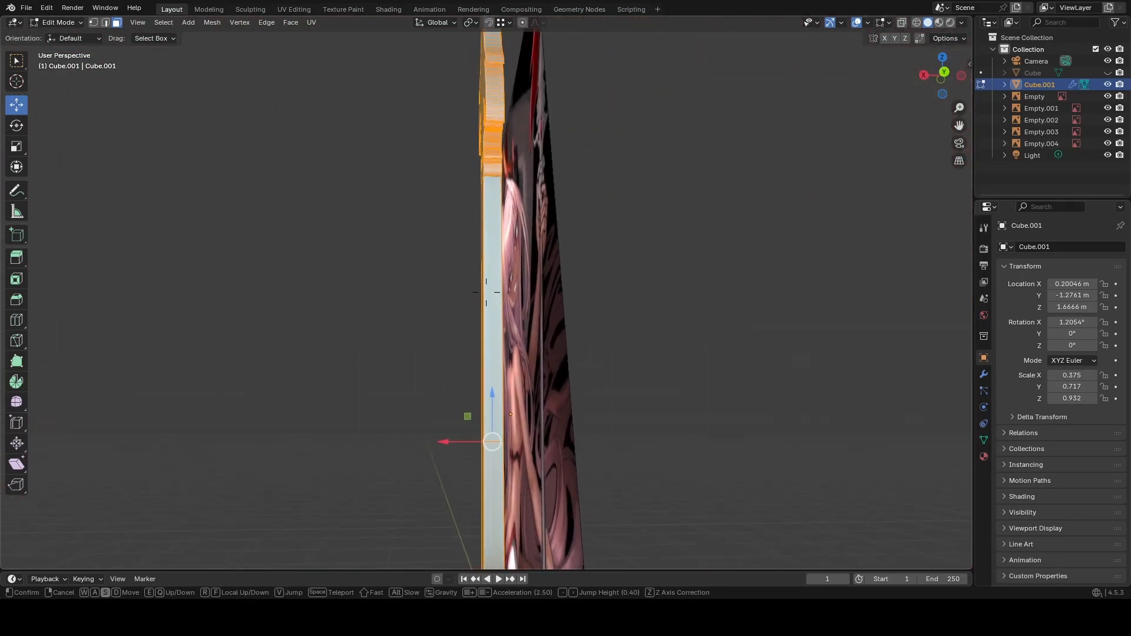
key(s)
key(w)
key(s)
key(w)
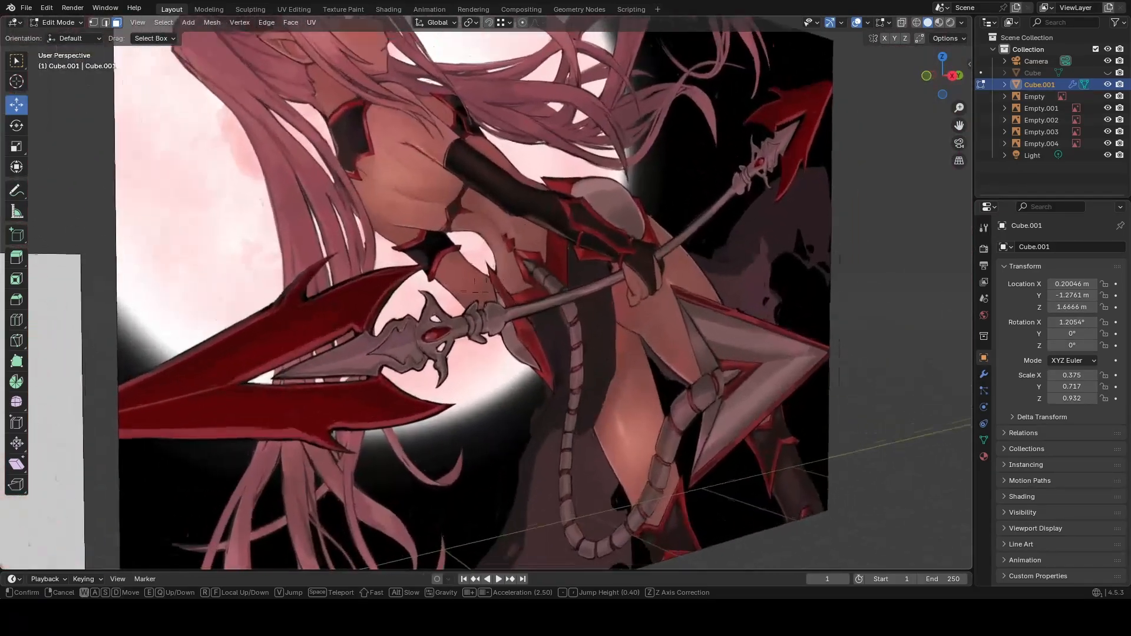
key(w)
key(s)
Examine the weapon in the grey back-view and white front-view reference images, and view all the references together.
key(a)
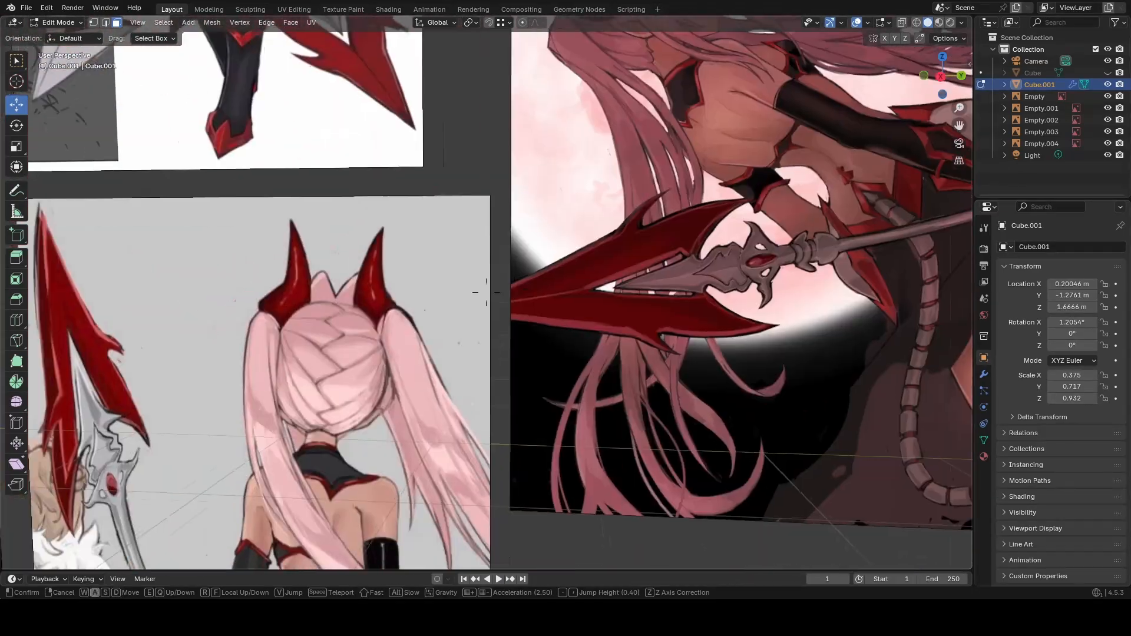
key(w)
key(q)
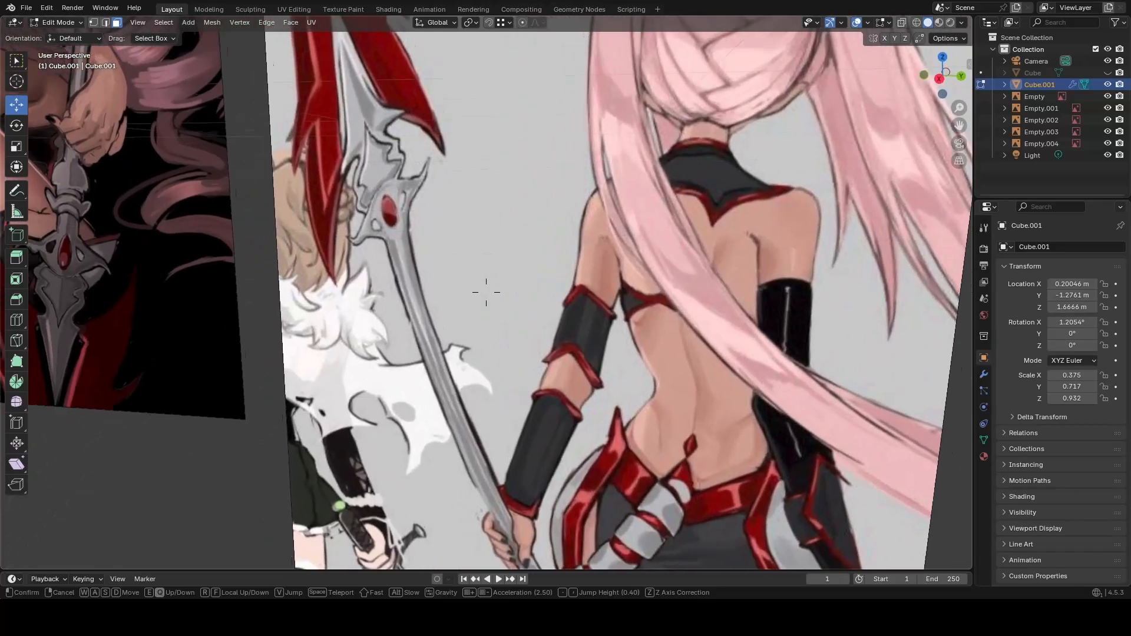
key(q)
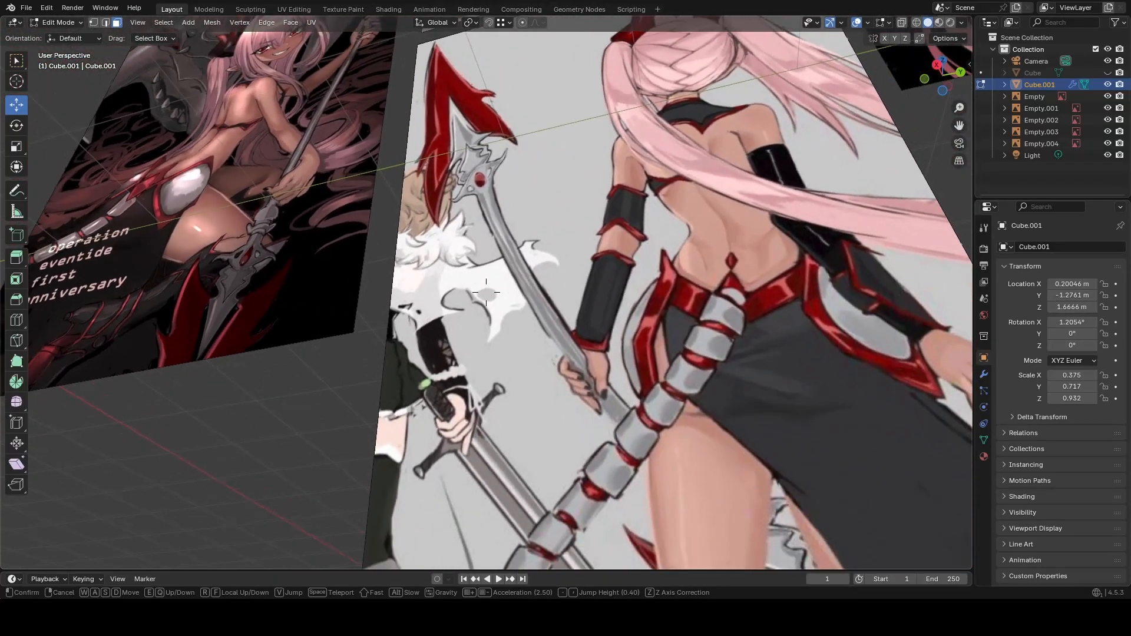
key(d)
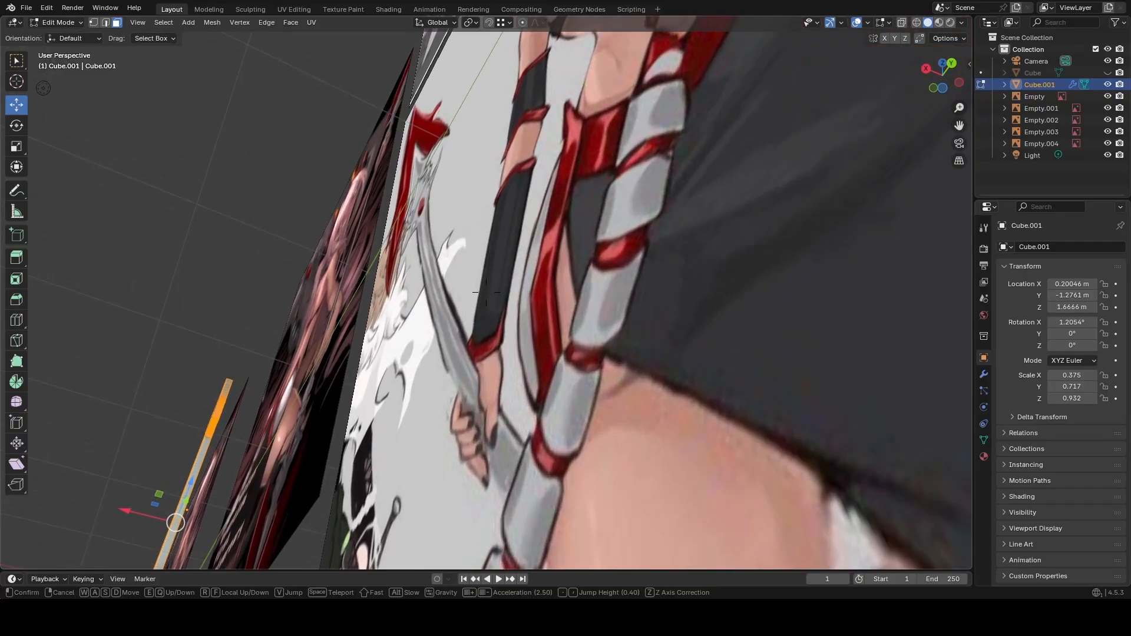
key(shift+s)
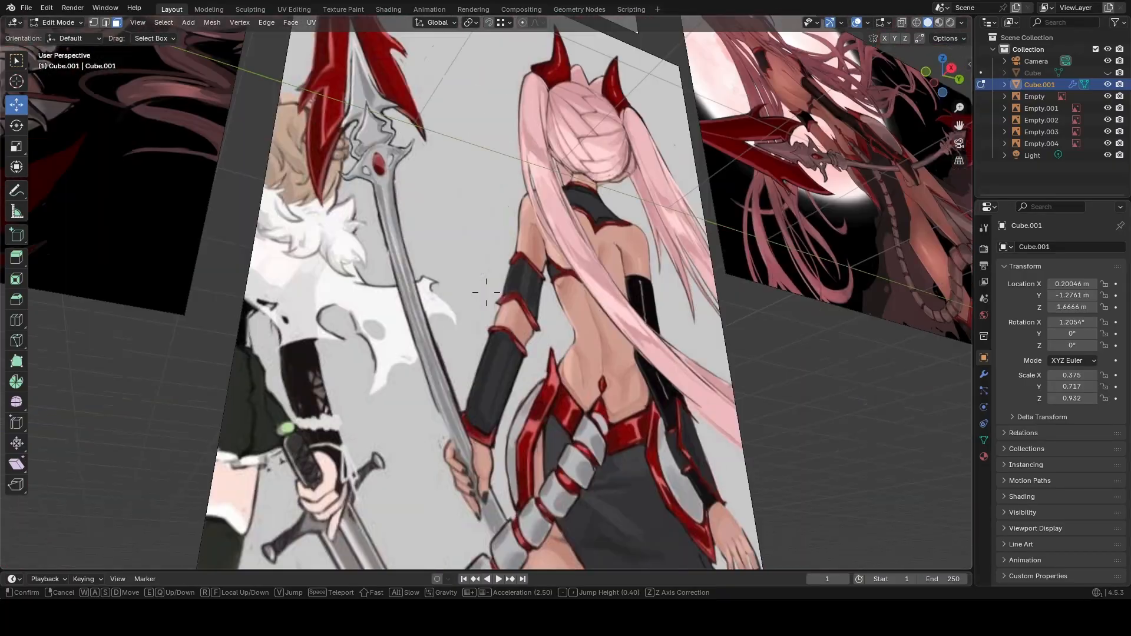
key(w)
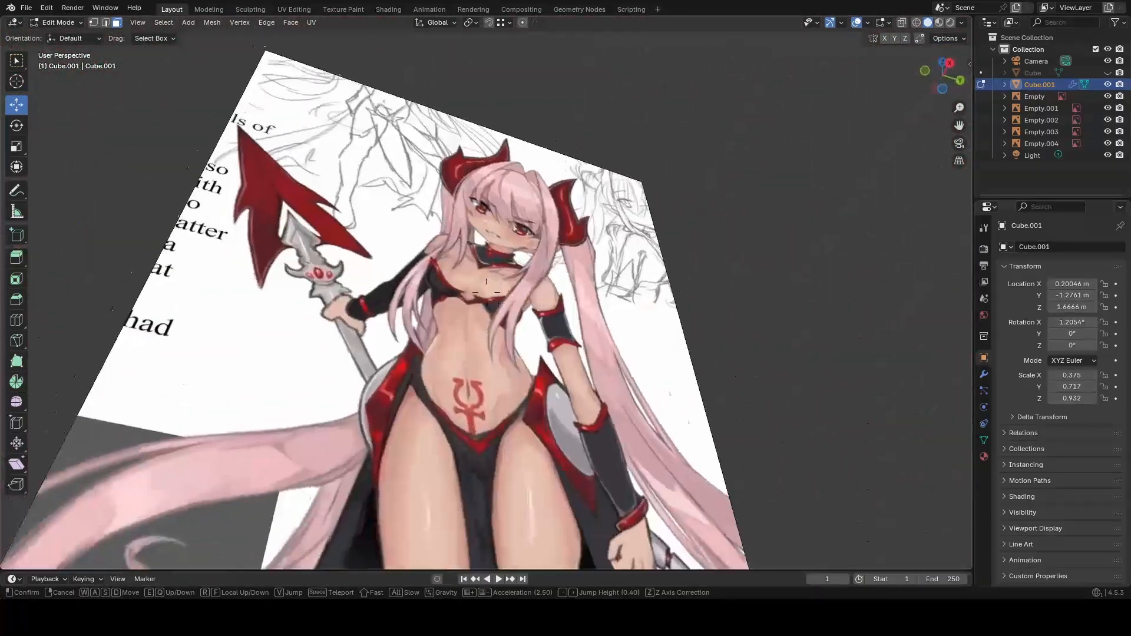
key(w)
key(s)
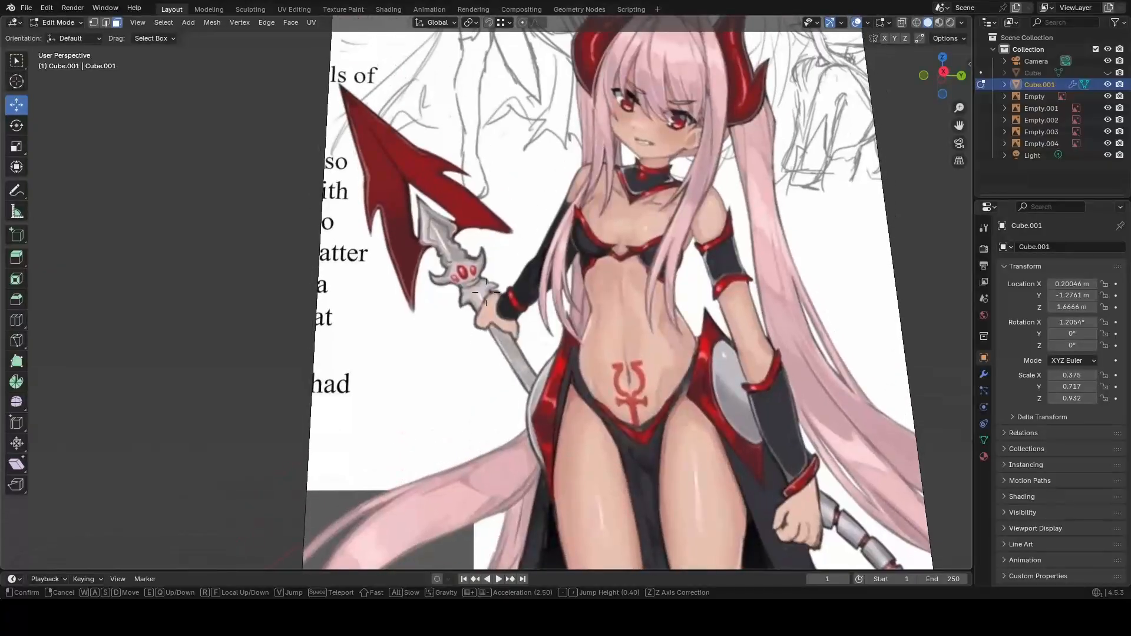
key(s)
key(w)
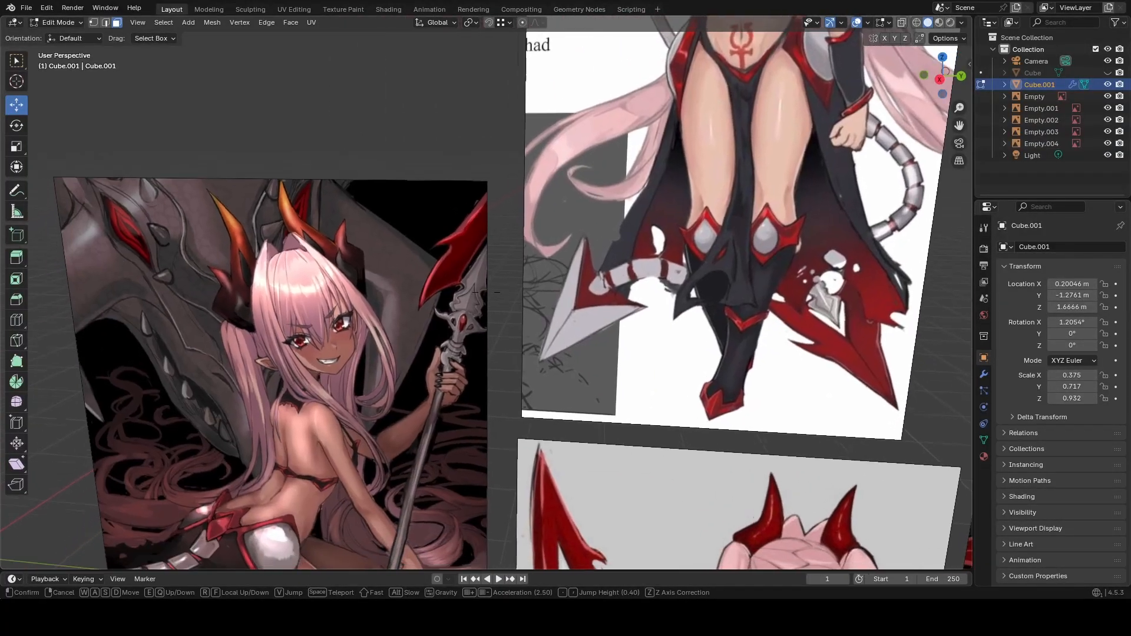
key(w)
key(s)
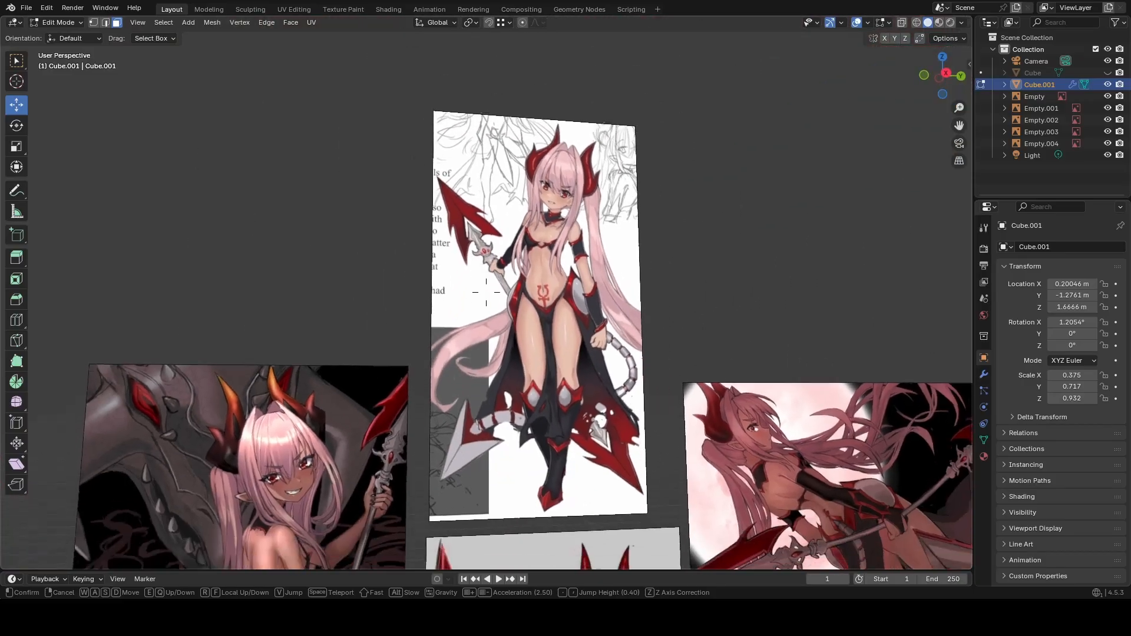
key(d)
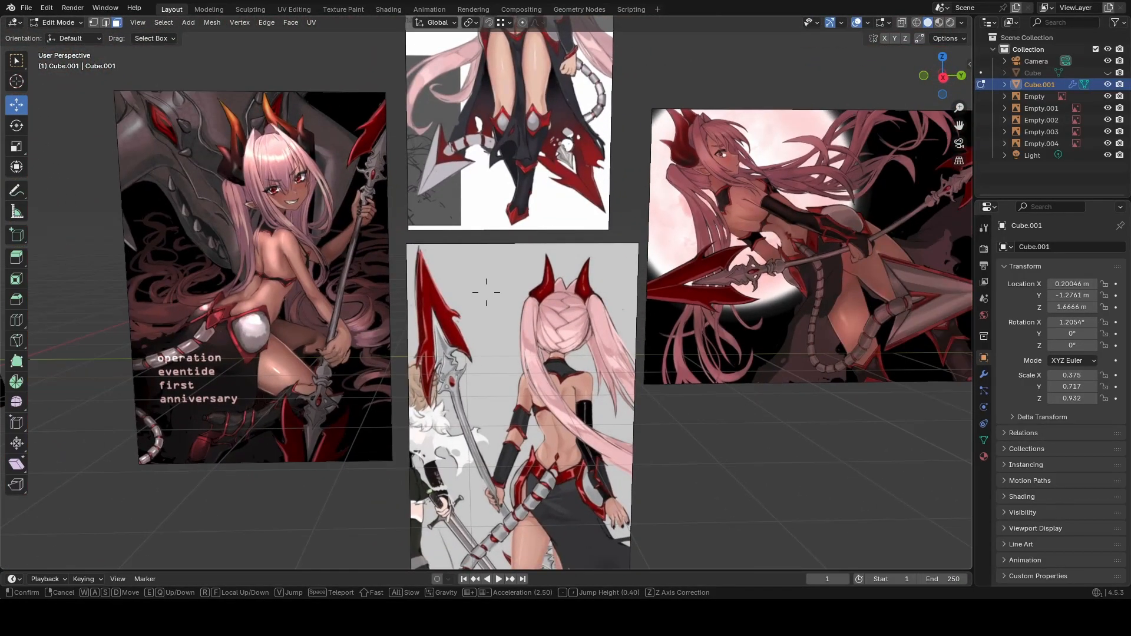
Deselect the spear mesh after a front check, save the file and return to Object Mode.
key(a)
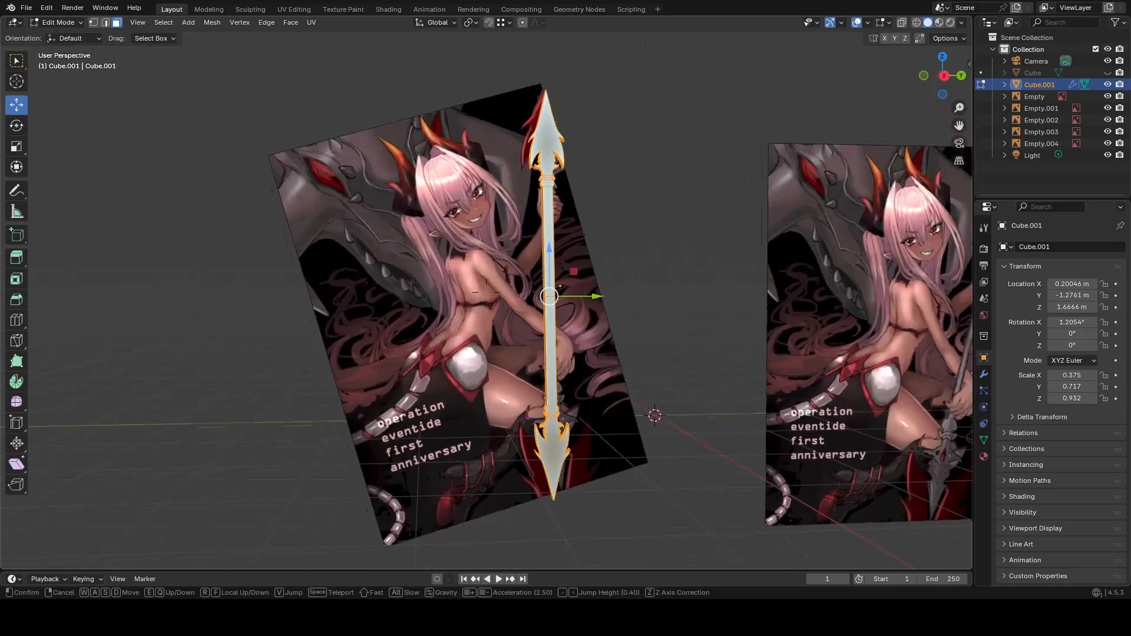
key(d)
key(s)
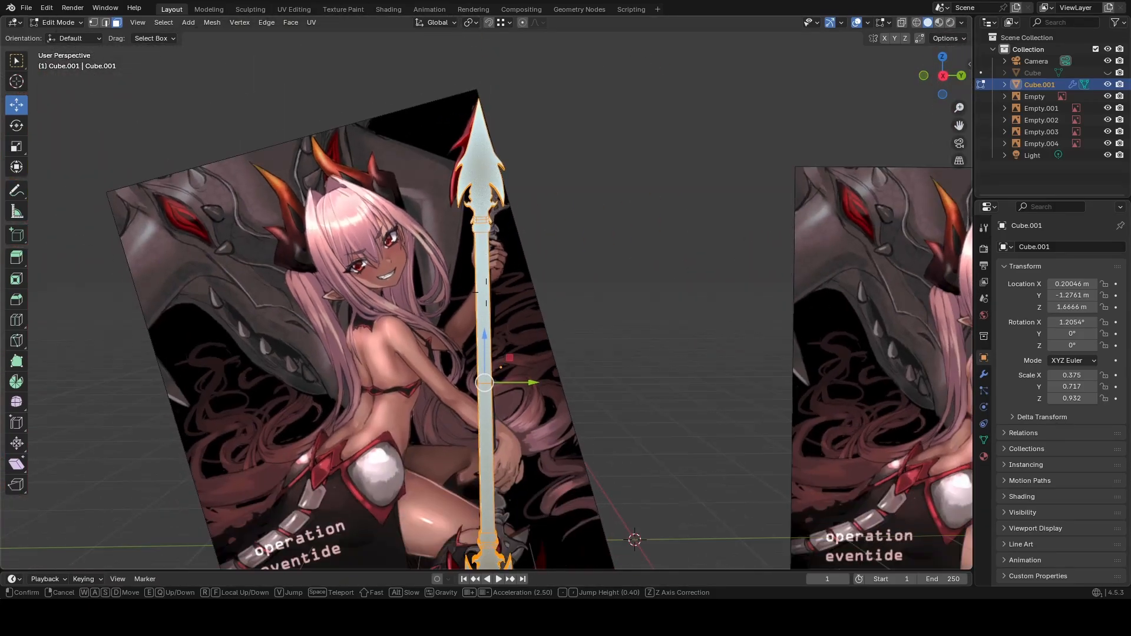
key(s)
click(726, 337)
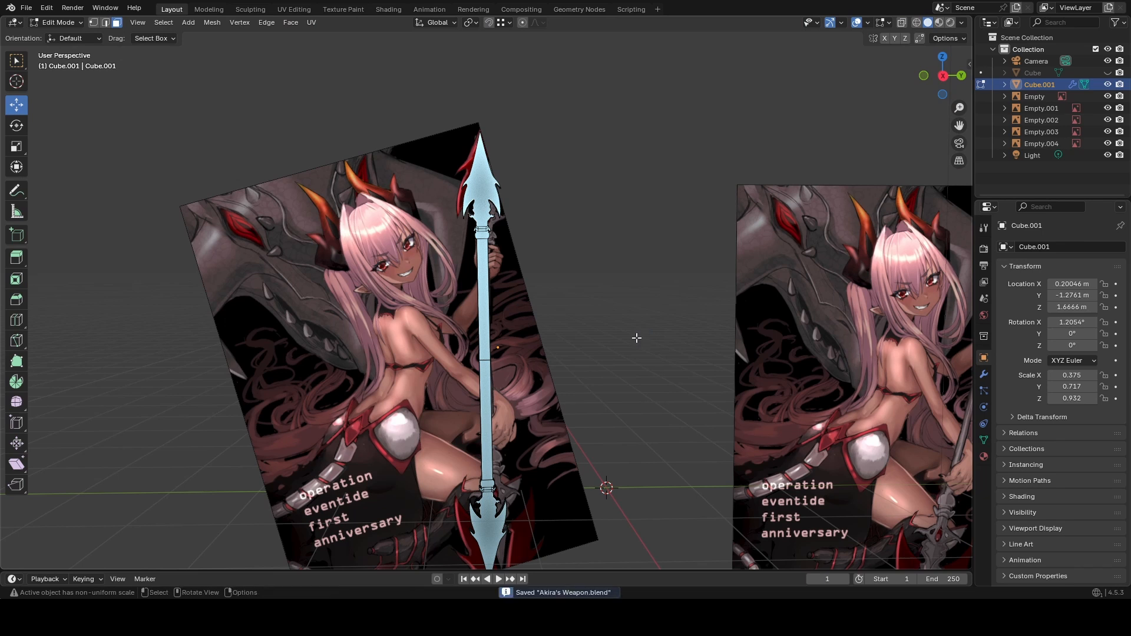
click(77, 36)
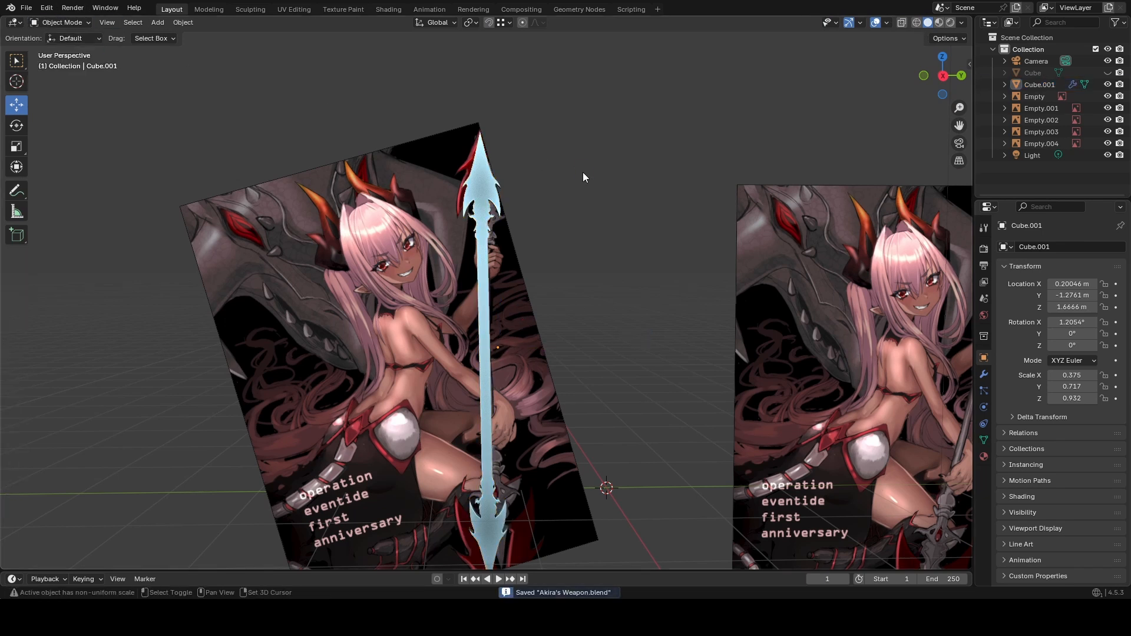
Move the spear object along the X axis to 10.009 m, clear of the reference images, and deselect it.
click(484, 243)
key(shift+grave)
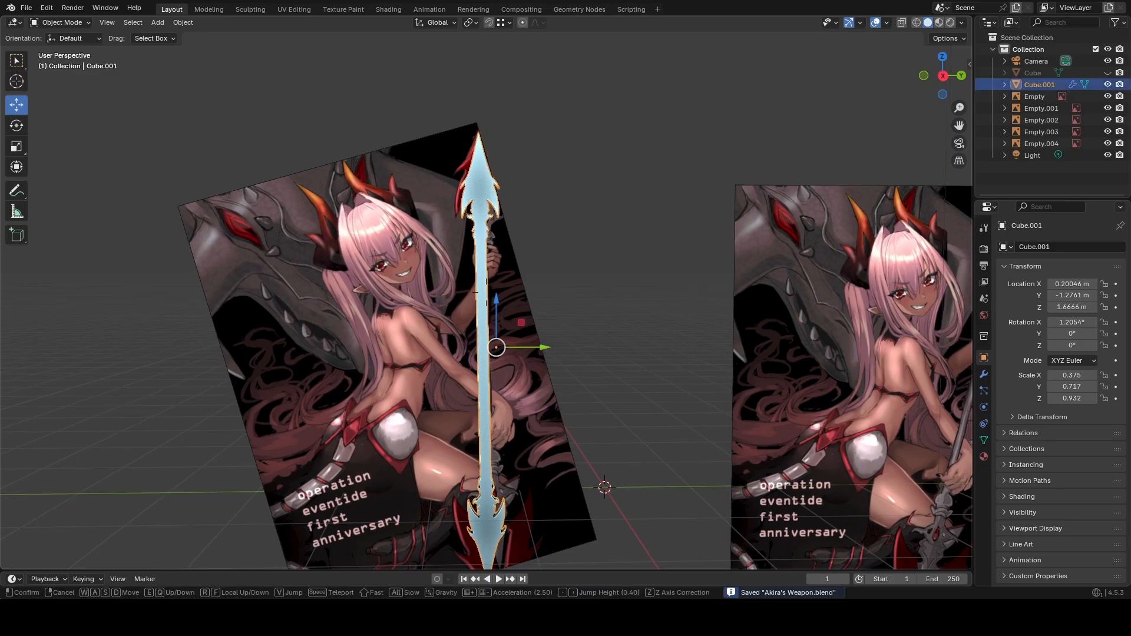
key(s)
key(d)
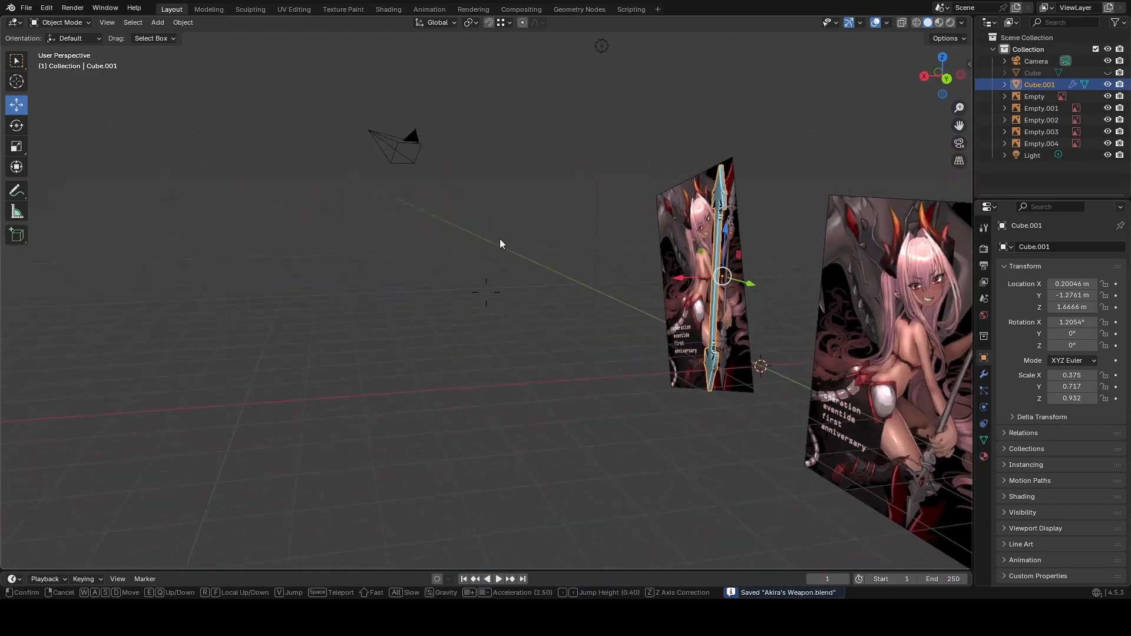
drag(690, 279, 209, 293)
click(395, 298)
Examine the upright spear through the scene camera from several sides, including both blade tips and the shaft.
click(959, 143)
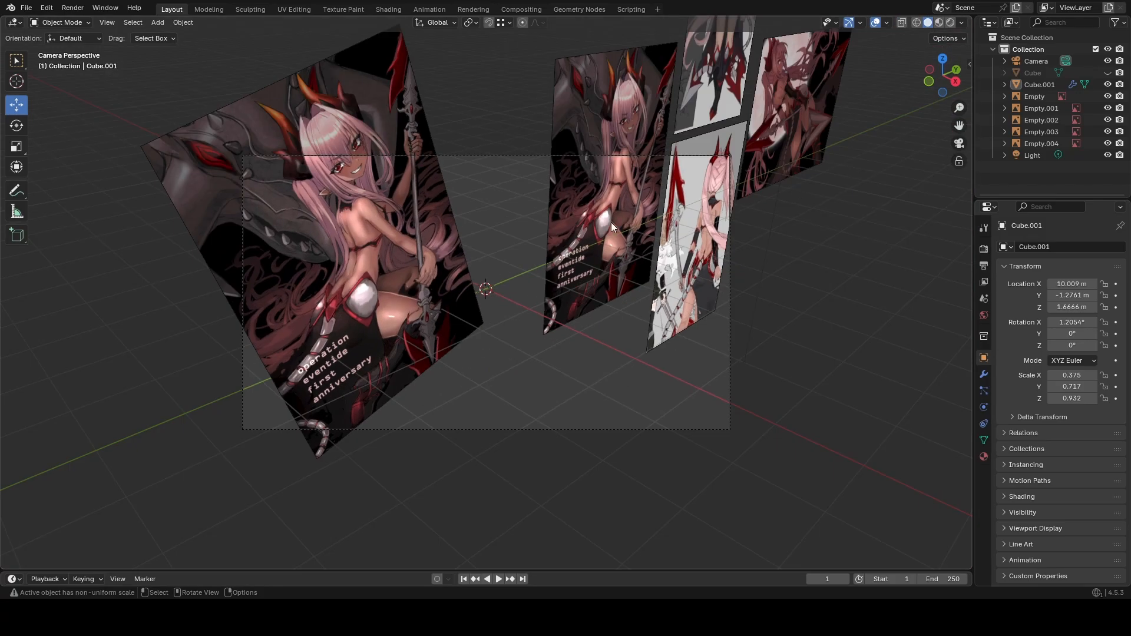
key(shift+grave)
key(w)
key(d)
key(q)
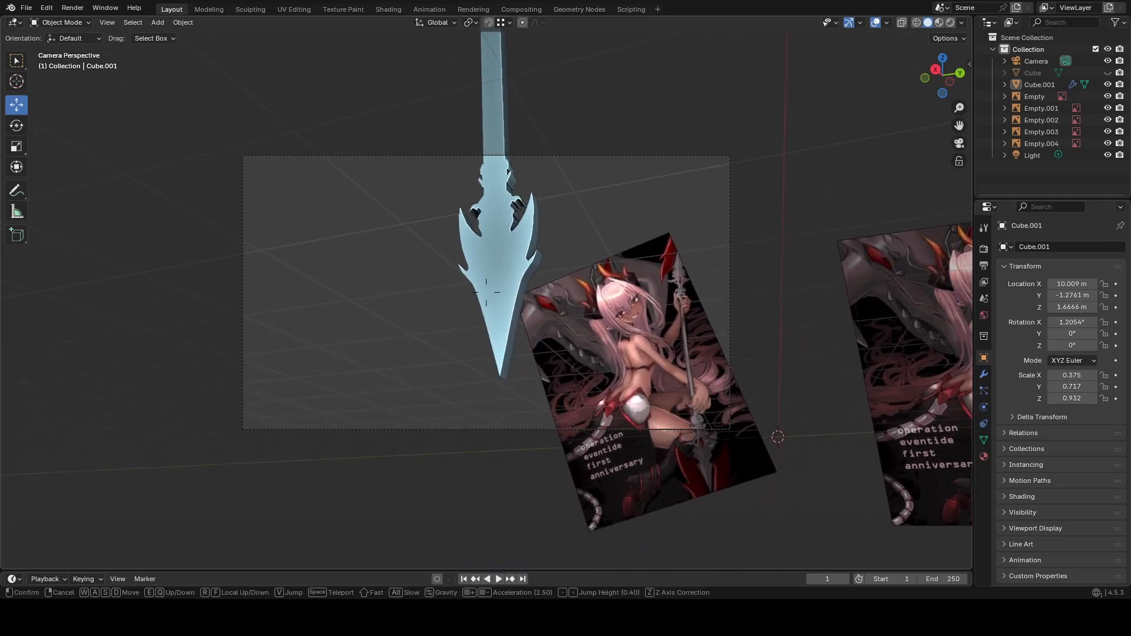
key(a)
key(s)
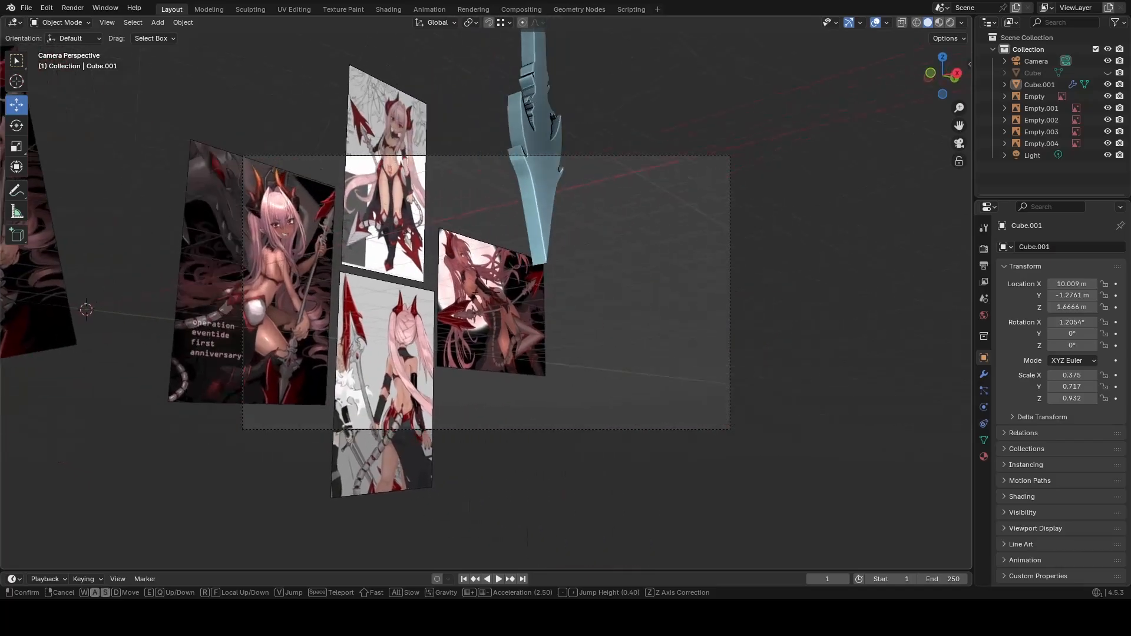
key(e)
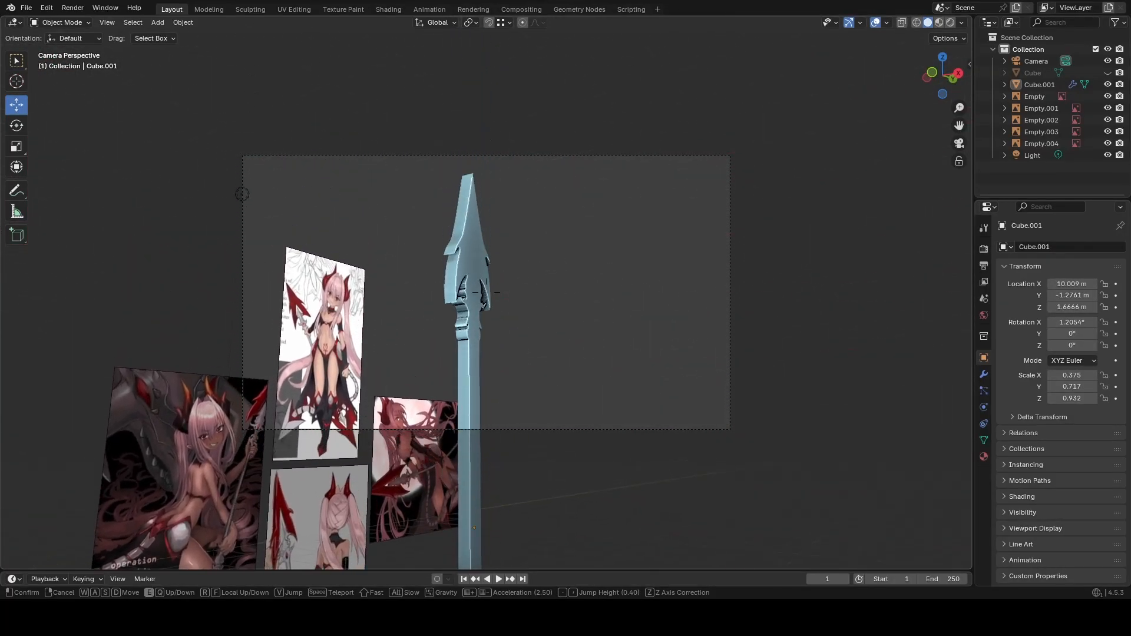
key(a)
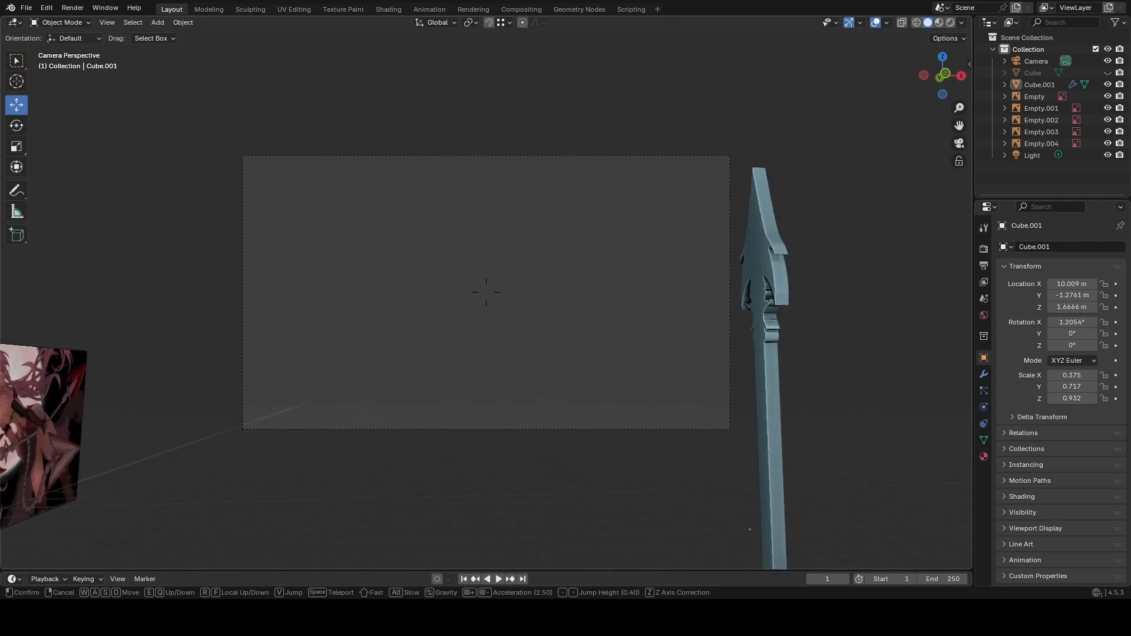
key(w)
key(q)
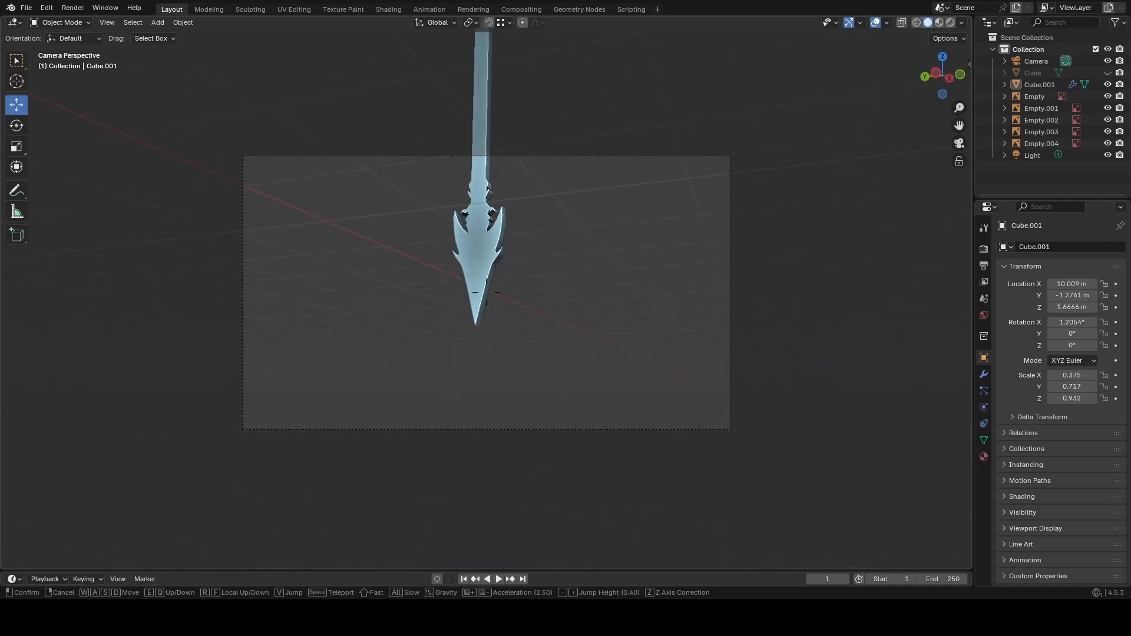
key(e)
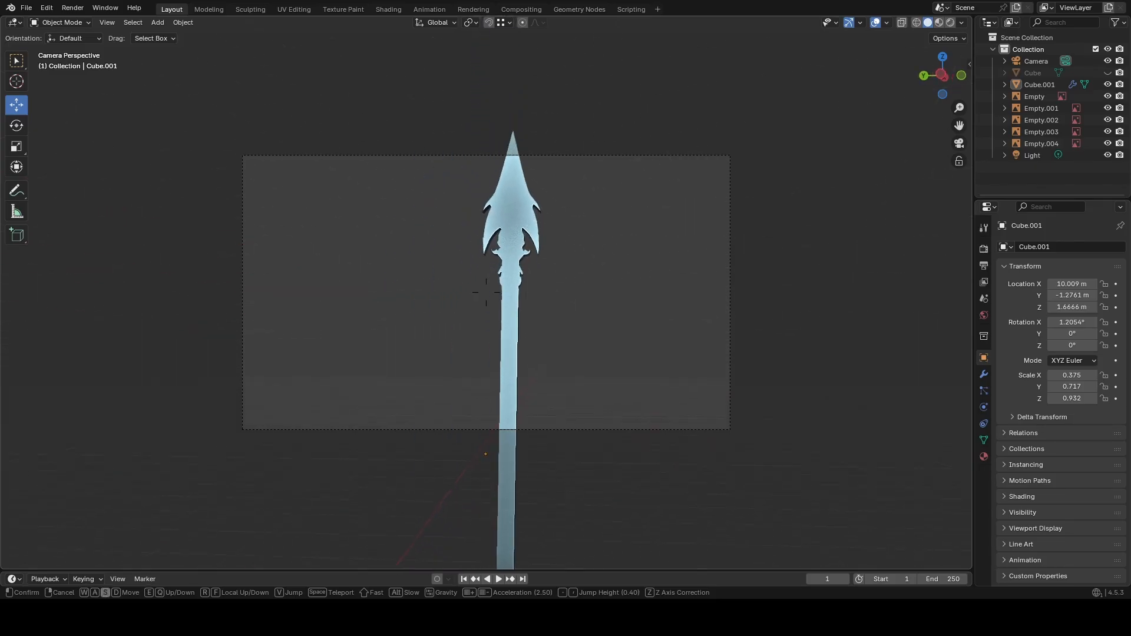
Rotate the spear object about the X axis to 91.205° so it lies horizontally, and deselect it.
click(604, 247)
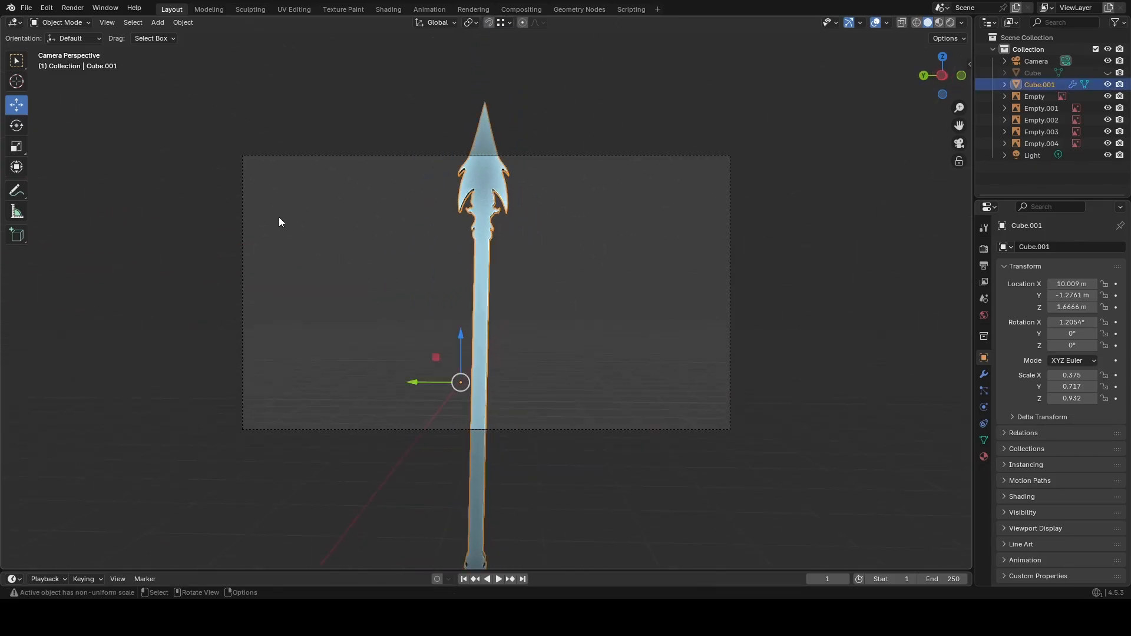
drag(480, 343, 499, 403)
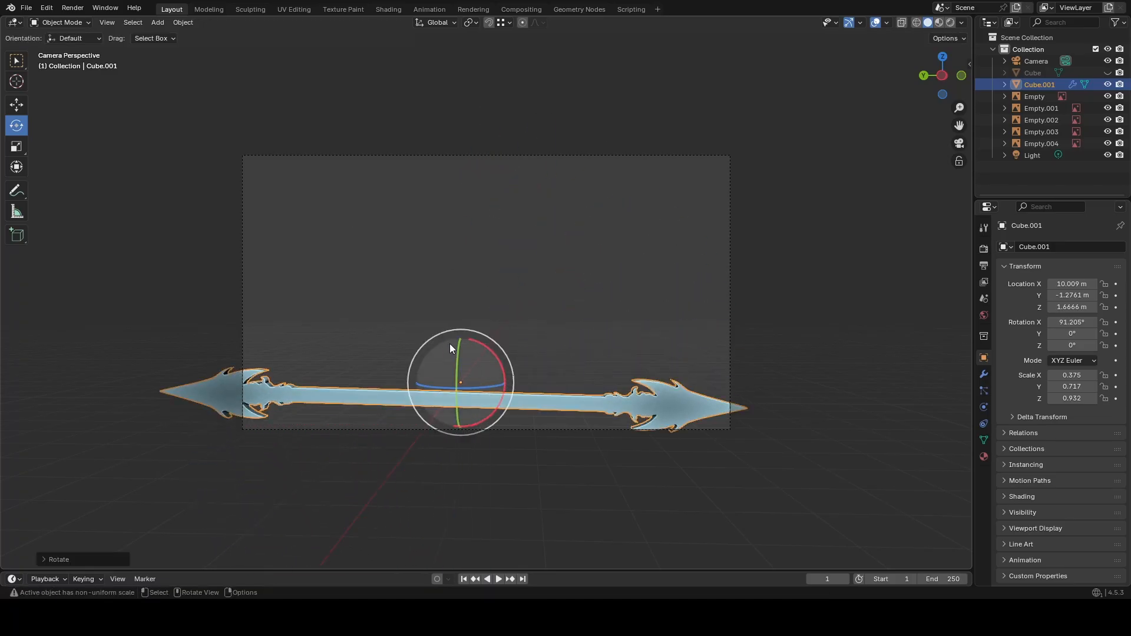
click(370, 263)
Examine the horizontal spear through the camera from the front, end-on and against the reference images.
key(shift+grave)
key(w)
key(d)
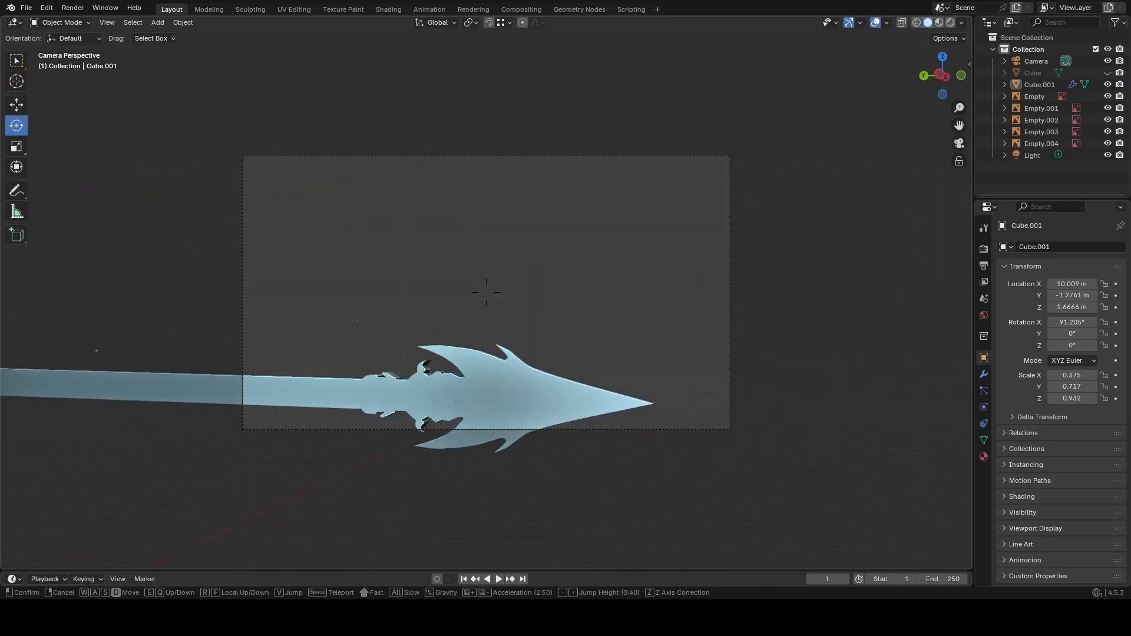
key(q)
key(w)
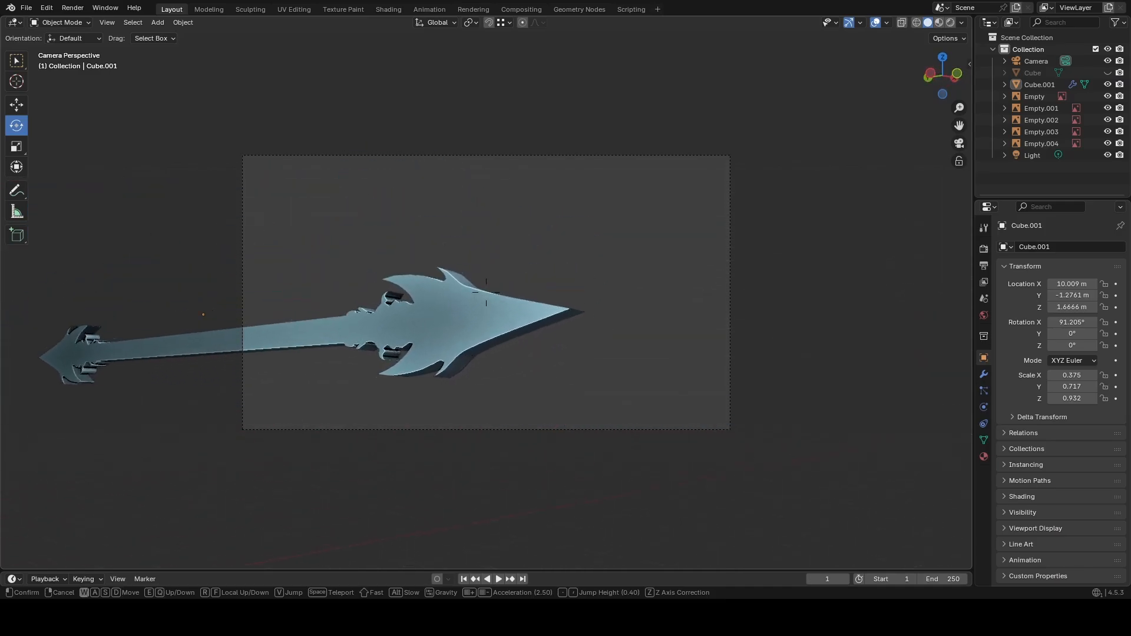
key(d)
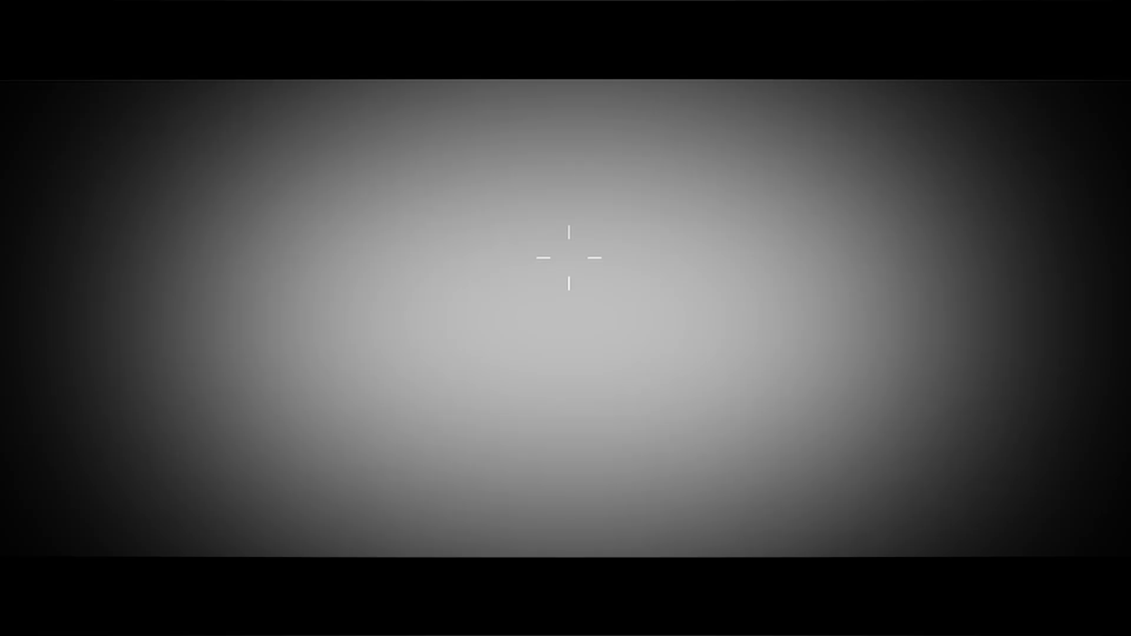
key(a)
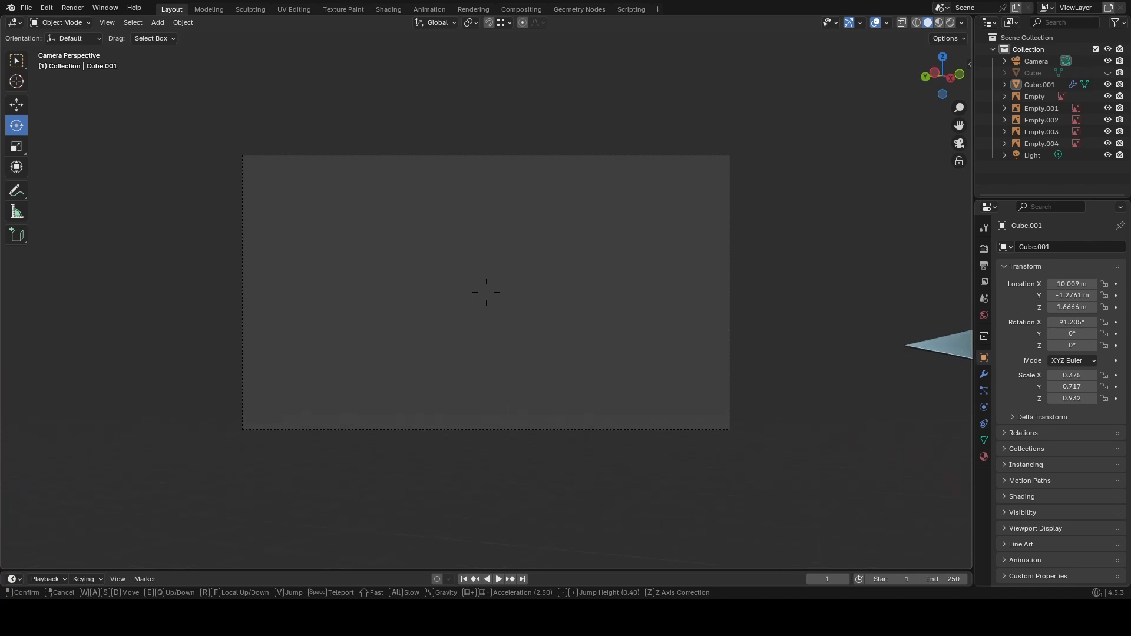
key(a)
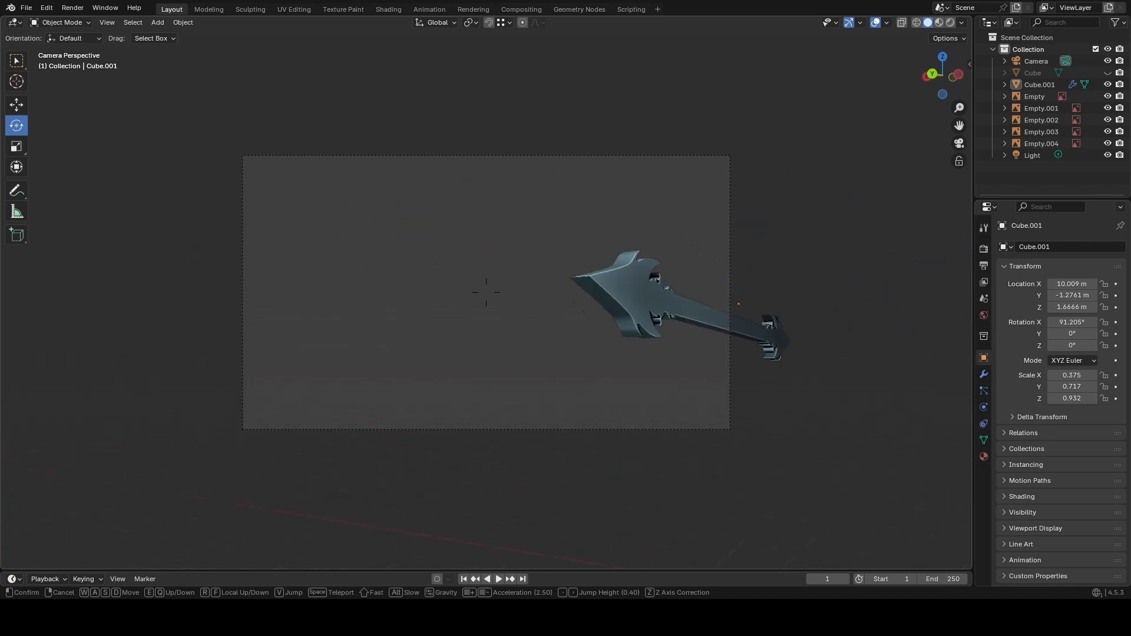
key(w)
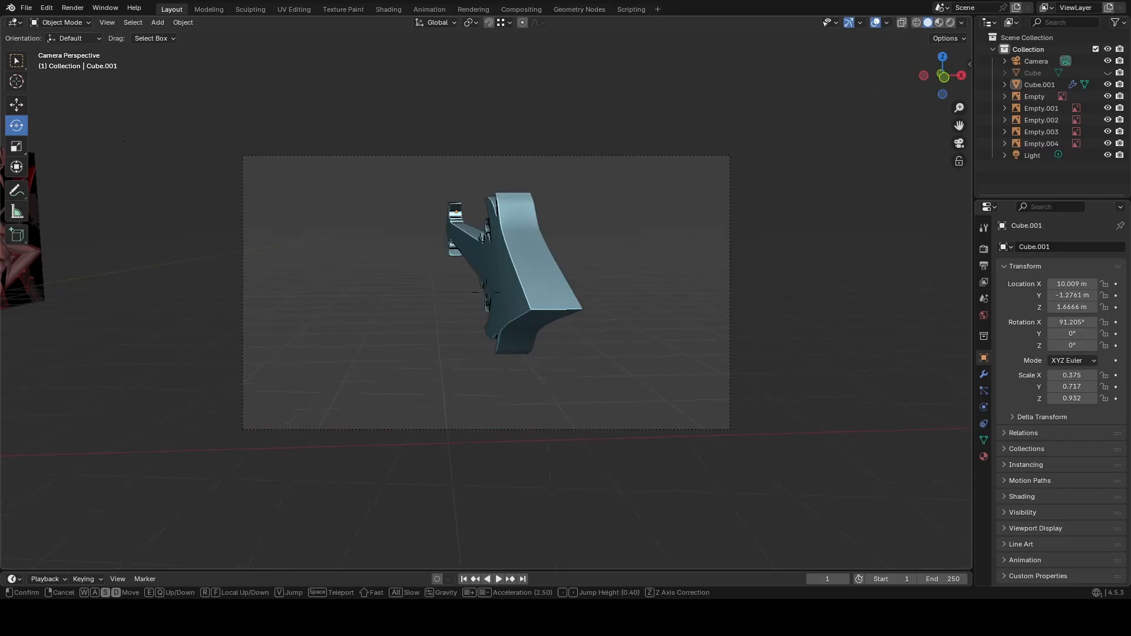
key(d)
key(shift+a)
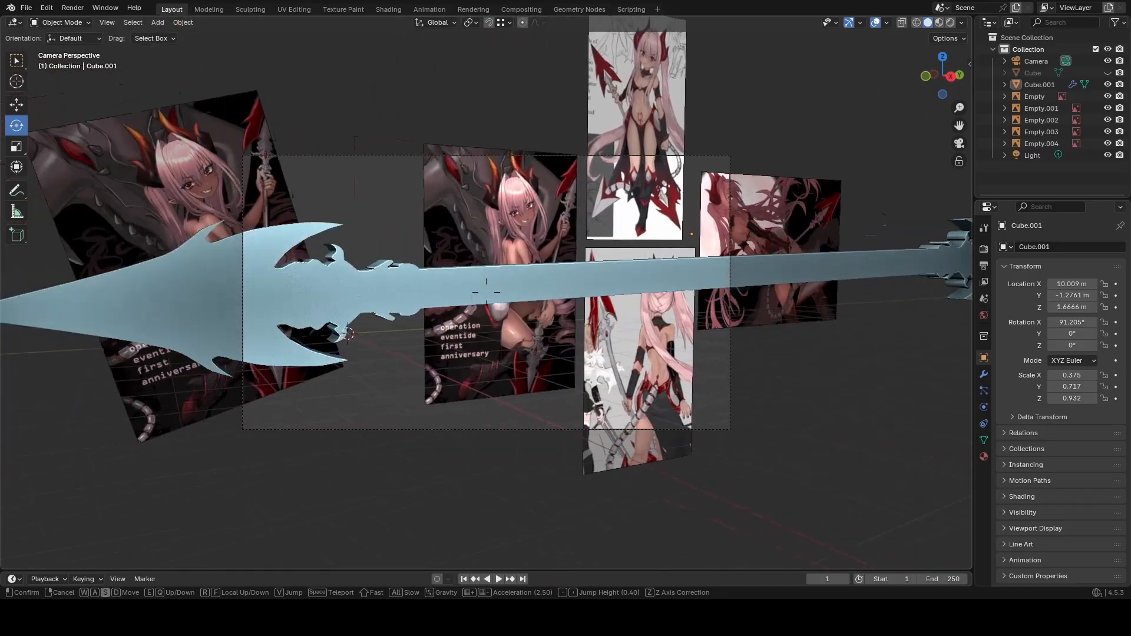
click(331, 538)
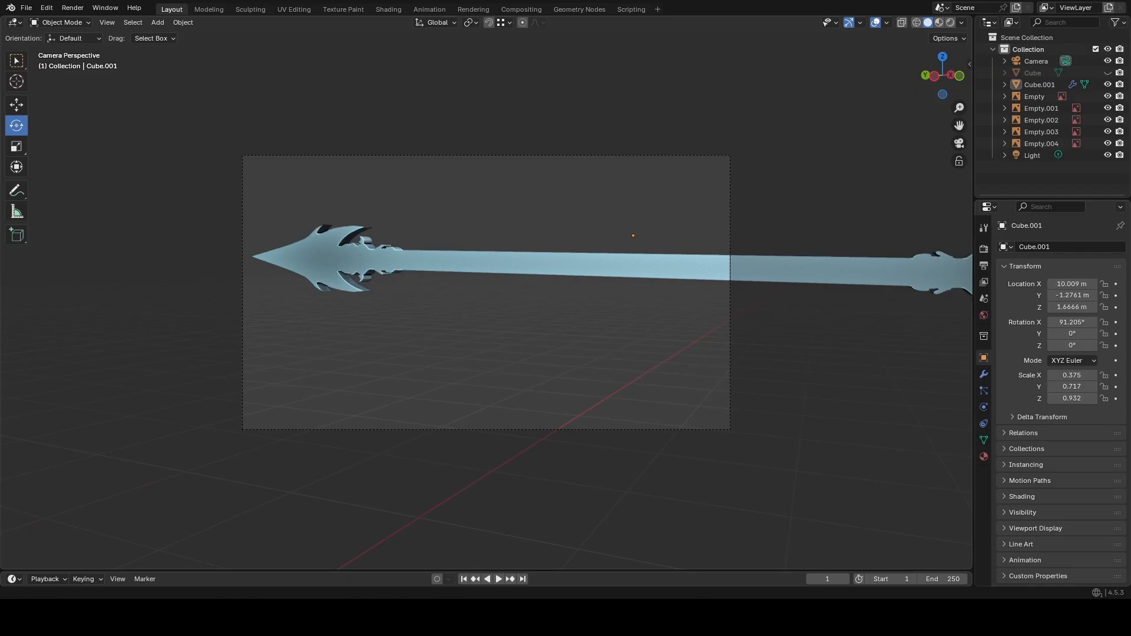
Inspect the spear's barbs, collar details and shaft edges up close through the camera.
key(q)
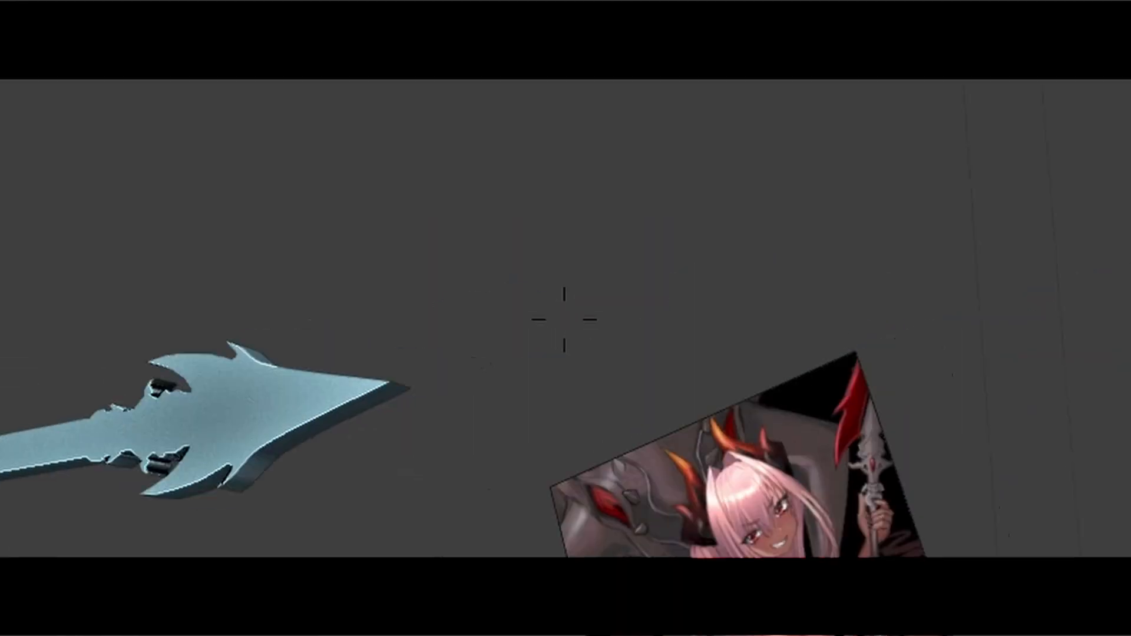
key(w)
key(w)
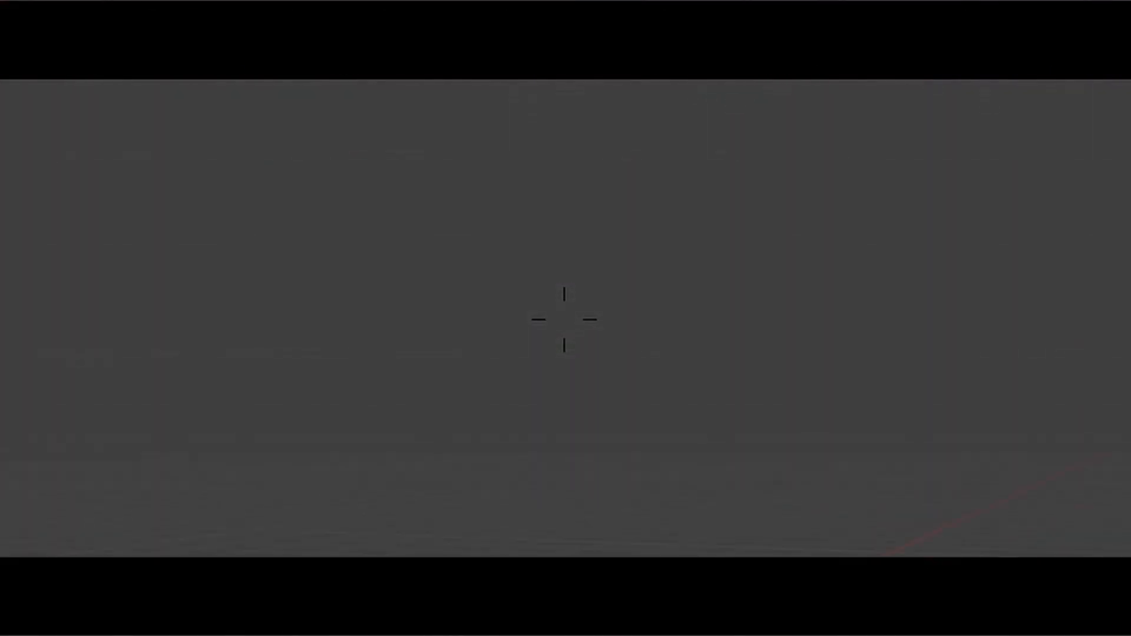
key(w)
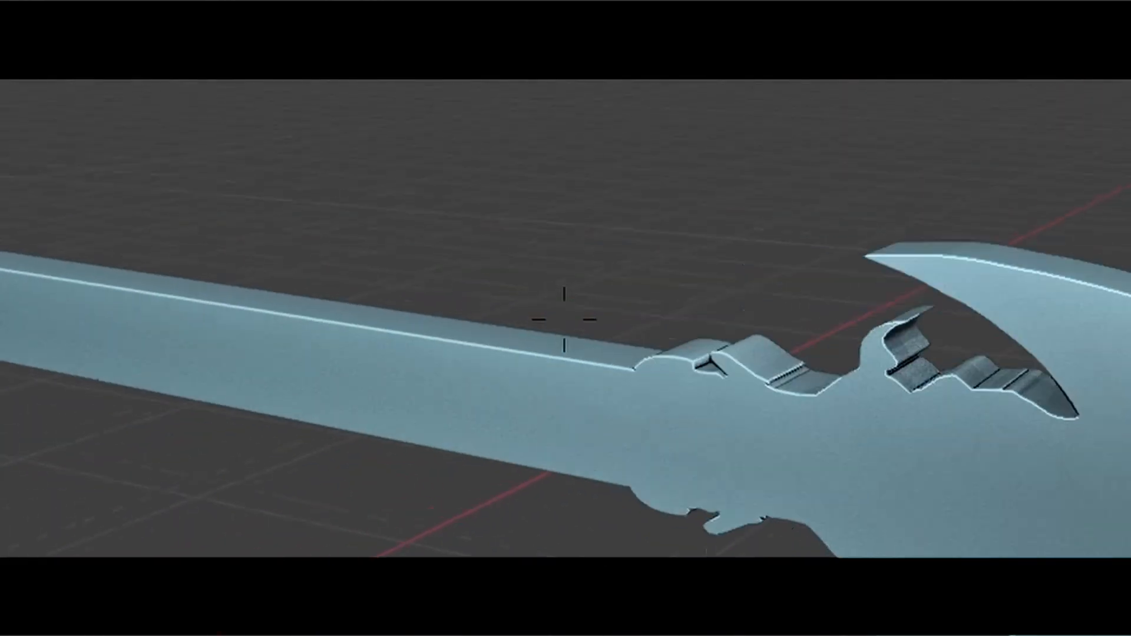
key(a)
key(a)
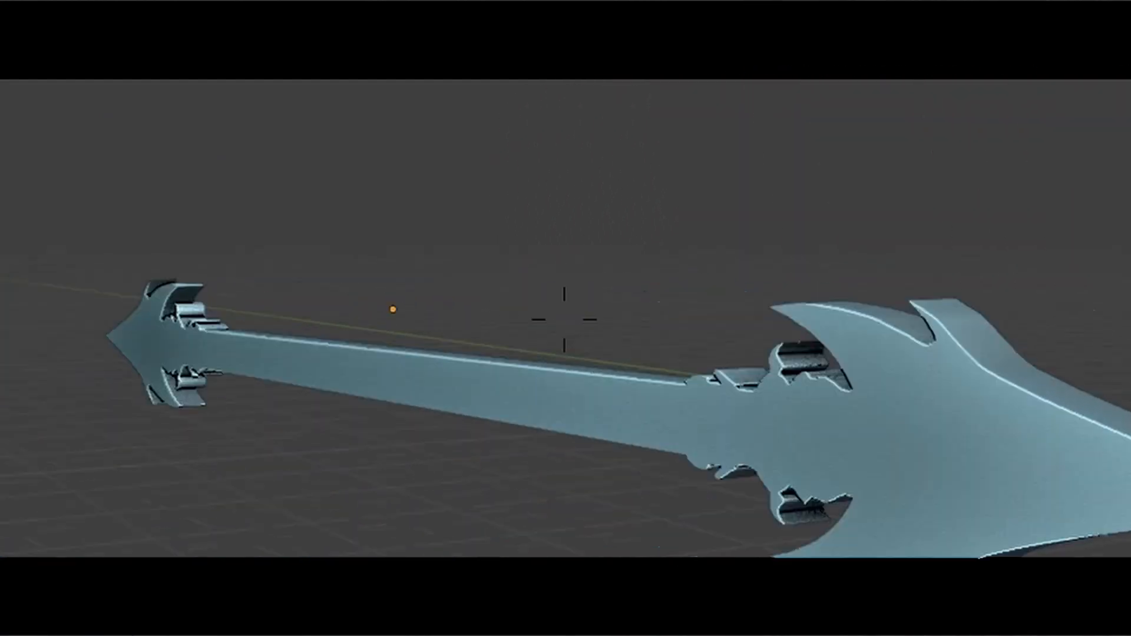
key(s)
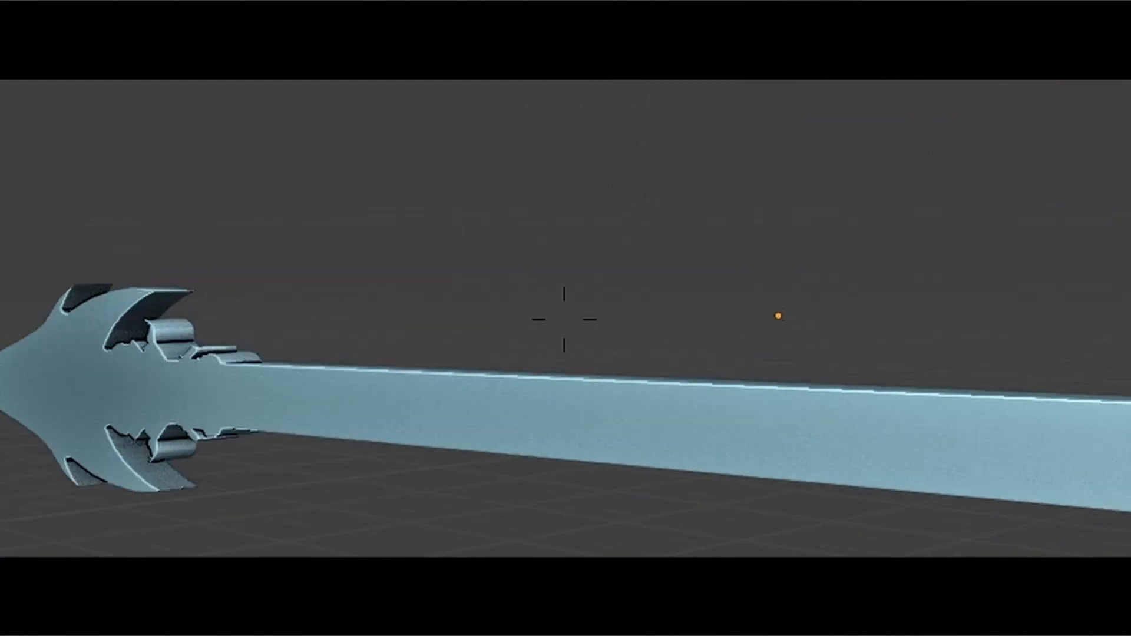
key(a)
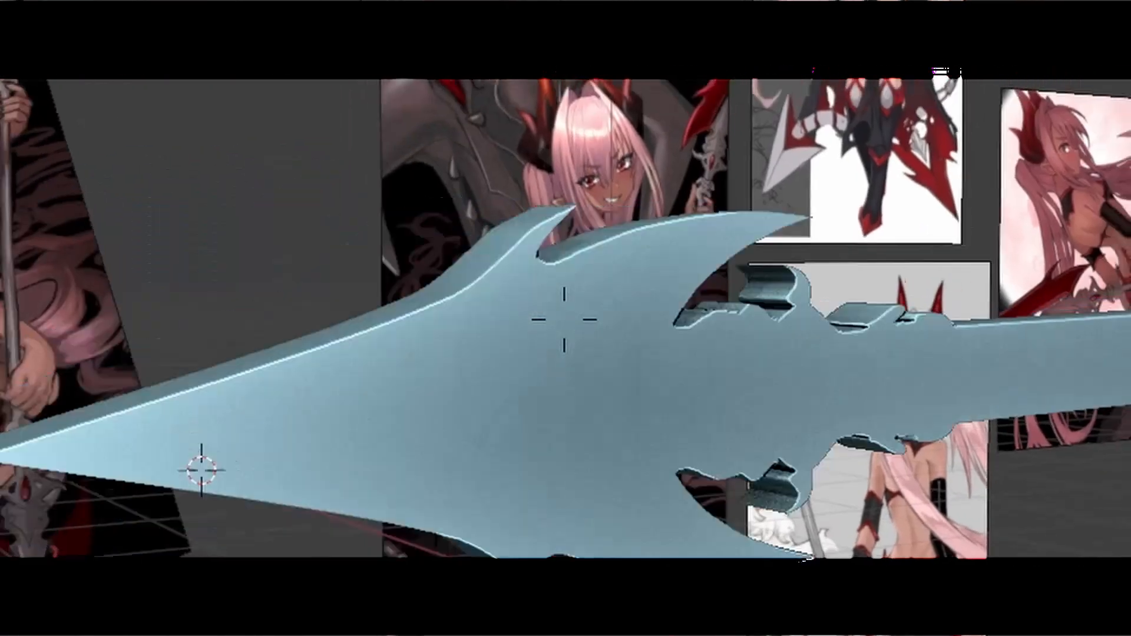
key(d)
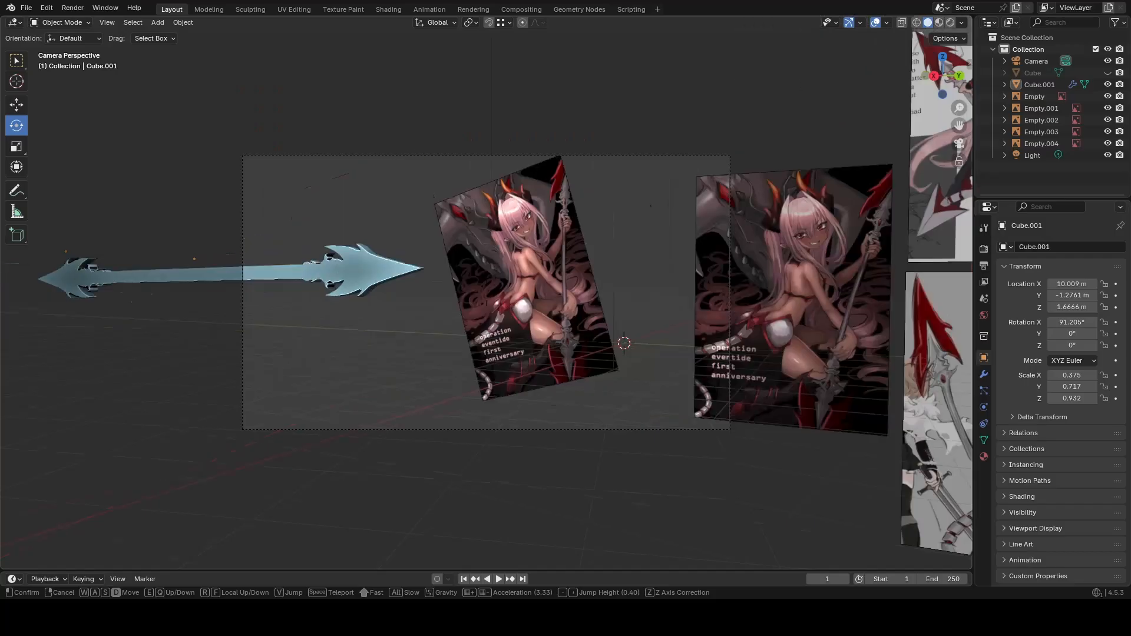
Frame the whole horizontal spear in the camera view and compare its two blades and shaft.
key(d)
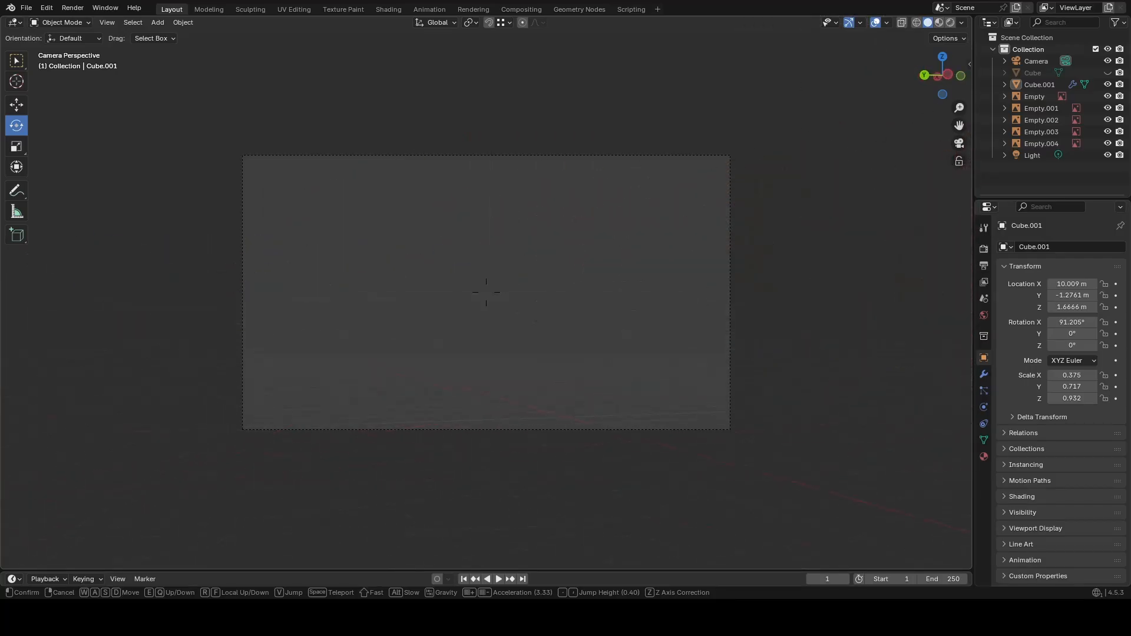
key(d)
key(s)
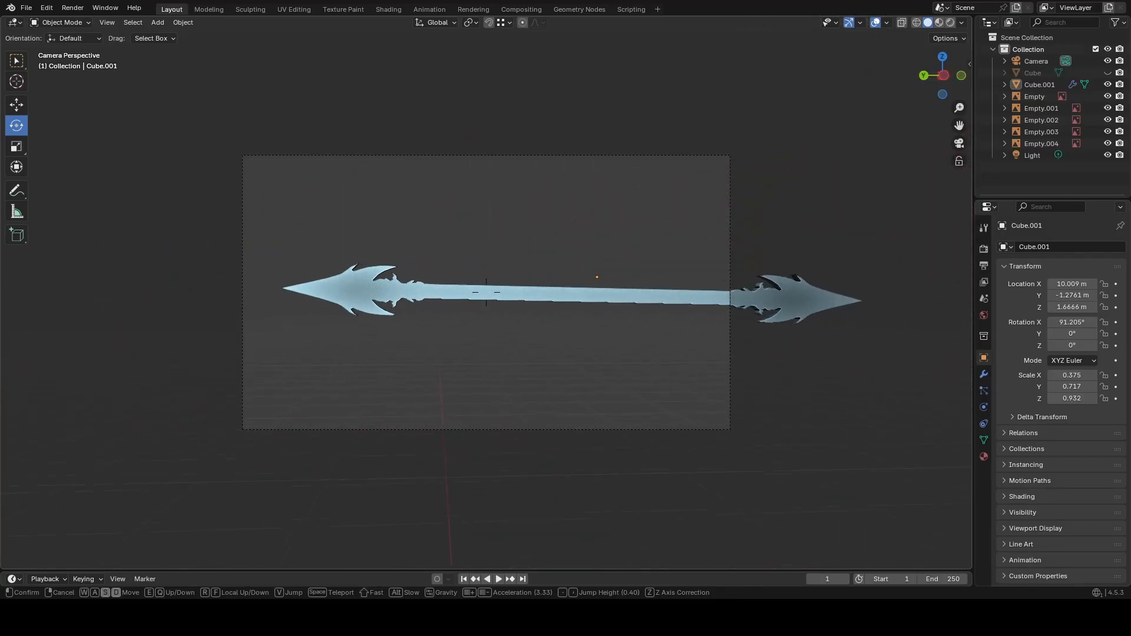
key(w)
key(a)
key(s)
key(d)
key(w)
key(a)
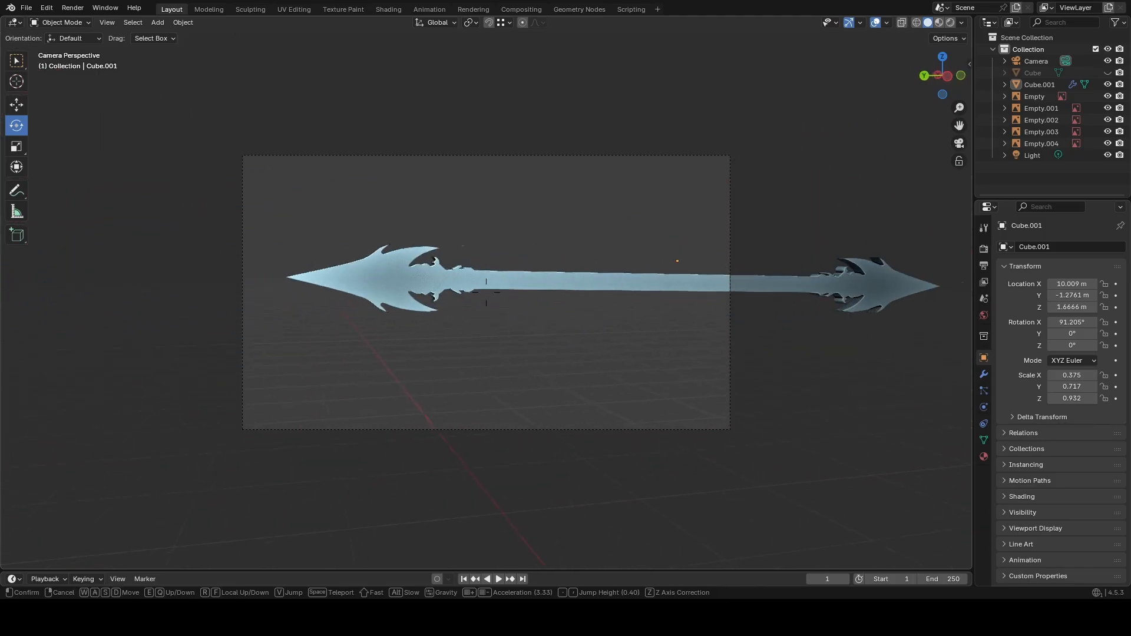
key(d)
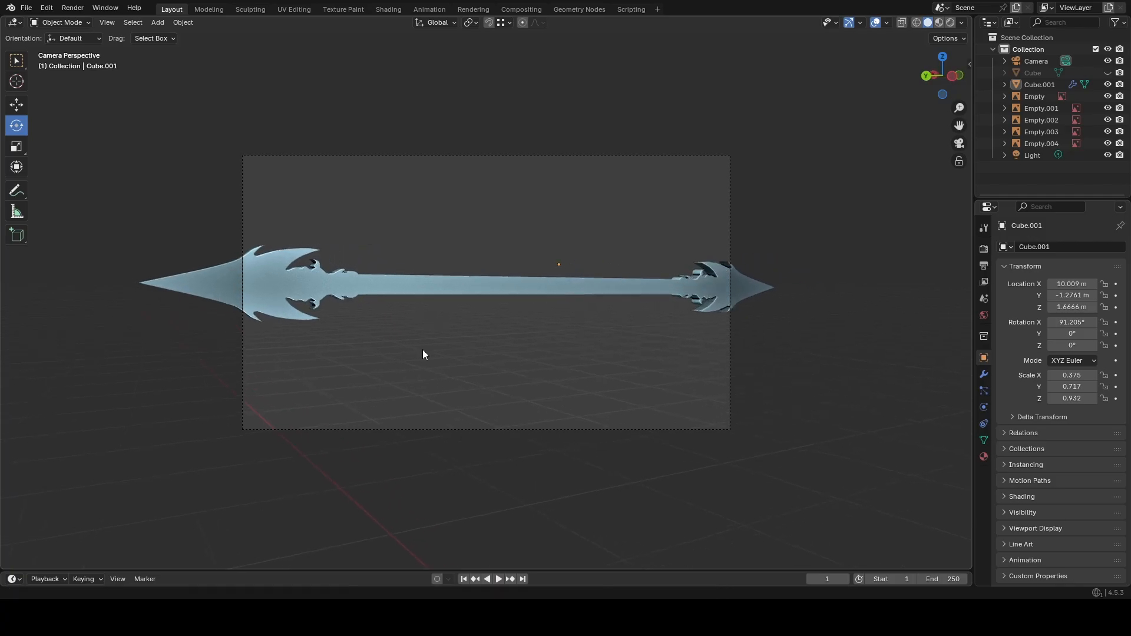
Leave the camera view and examine the spear's end-on profile, blade thickness and side edges.
middle_drag(852, 244, 776, 277)
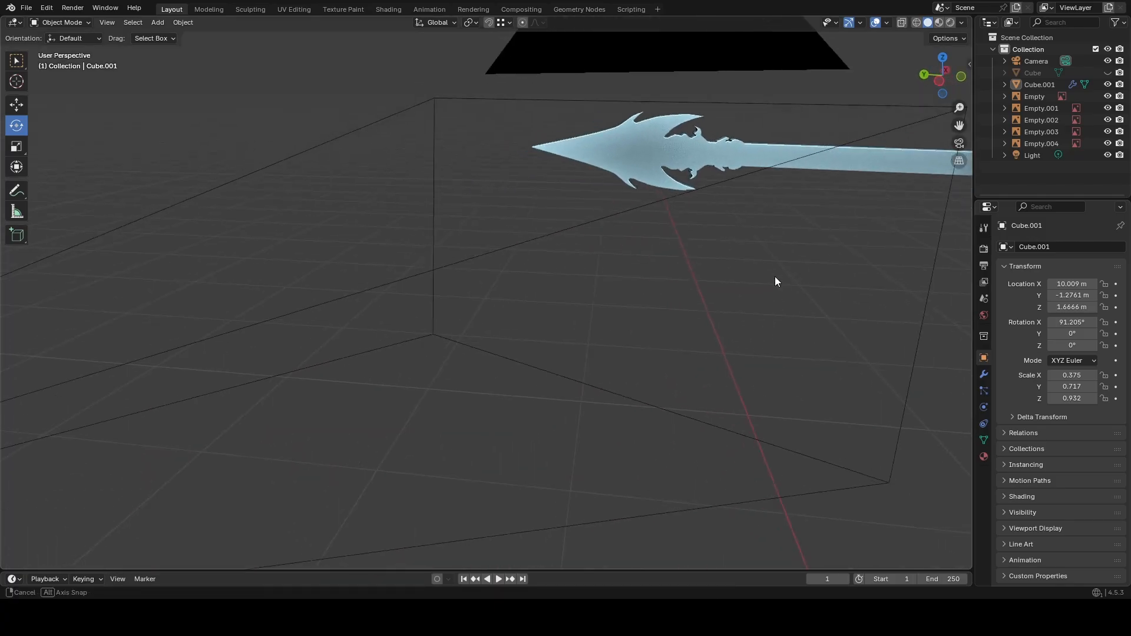
key(shift+grave)
key(d)
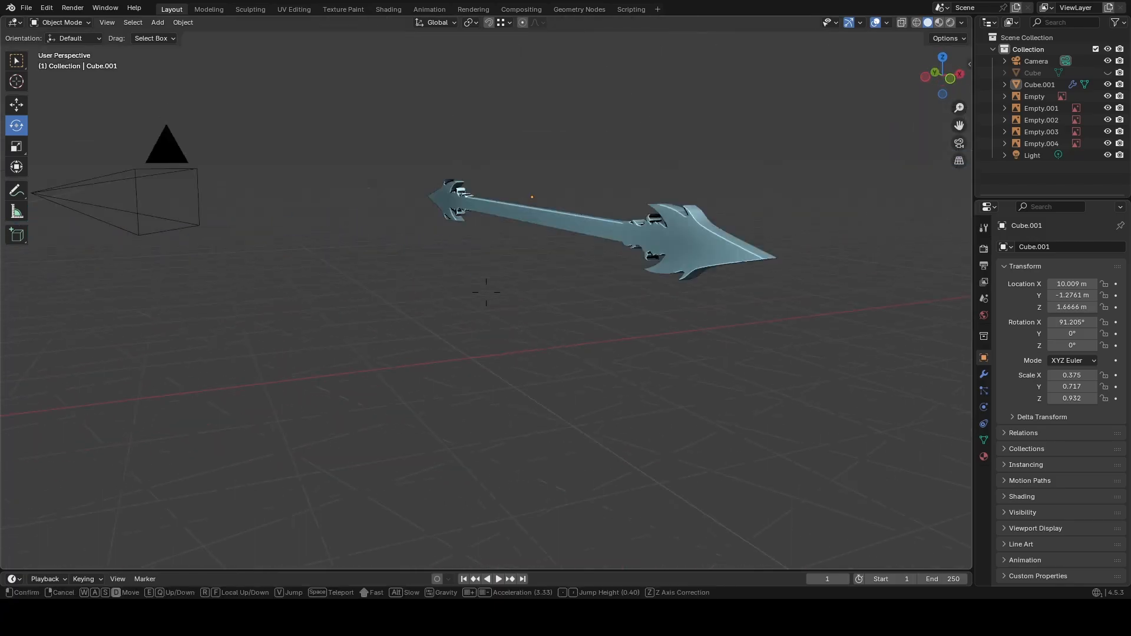
key(a)
key(w)
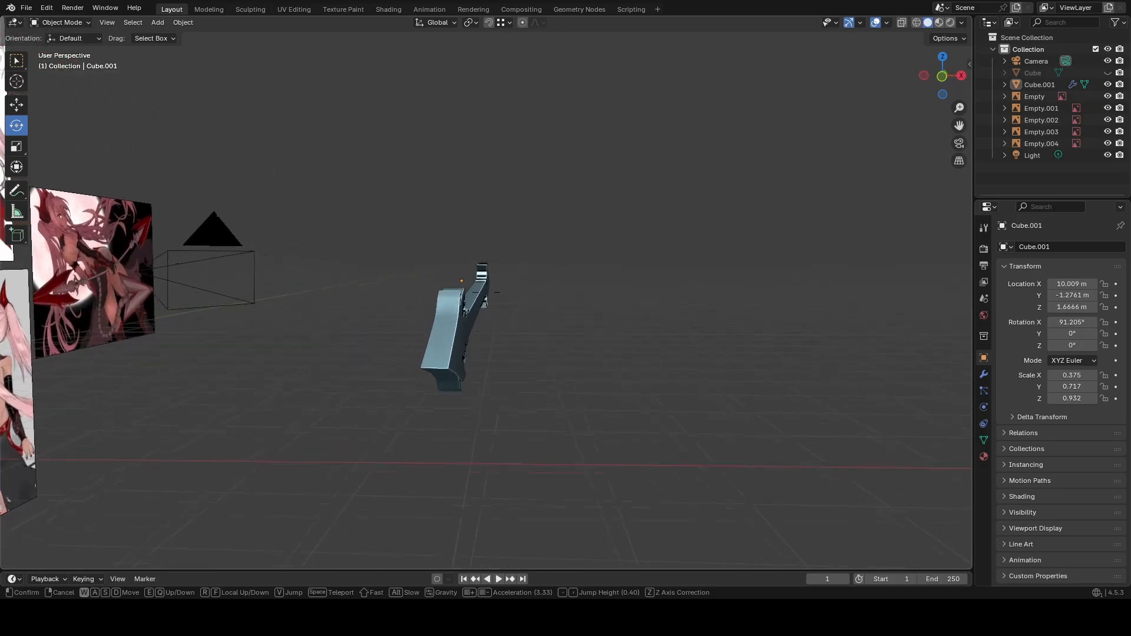
key(a)
key(w)
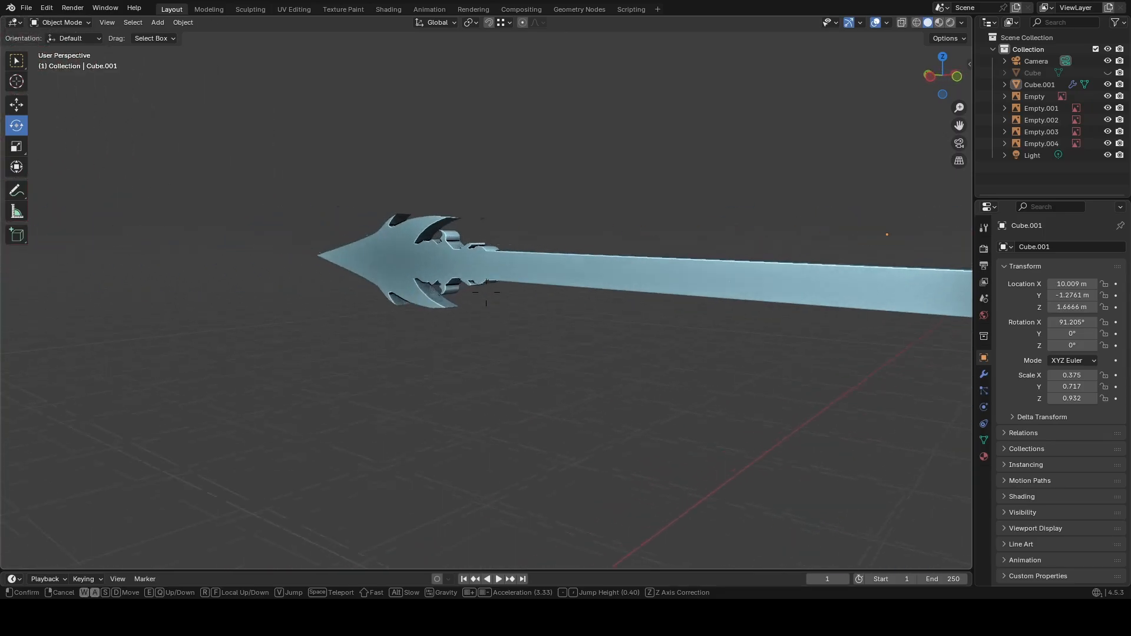
key(w)
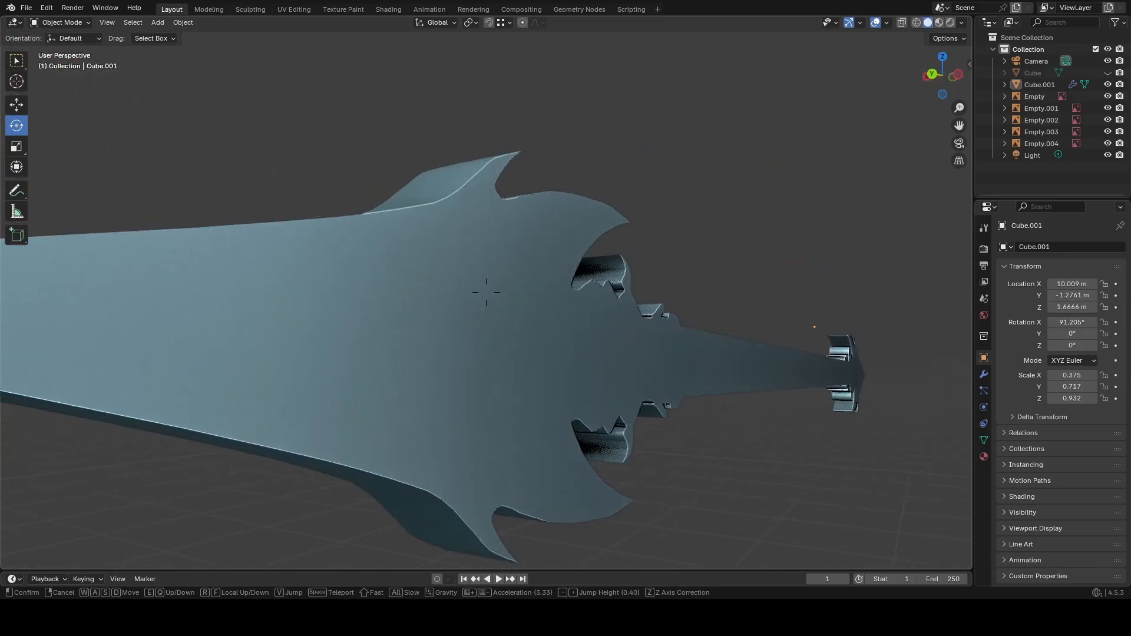
key(s)
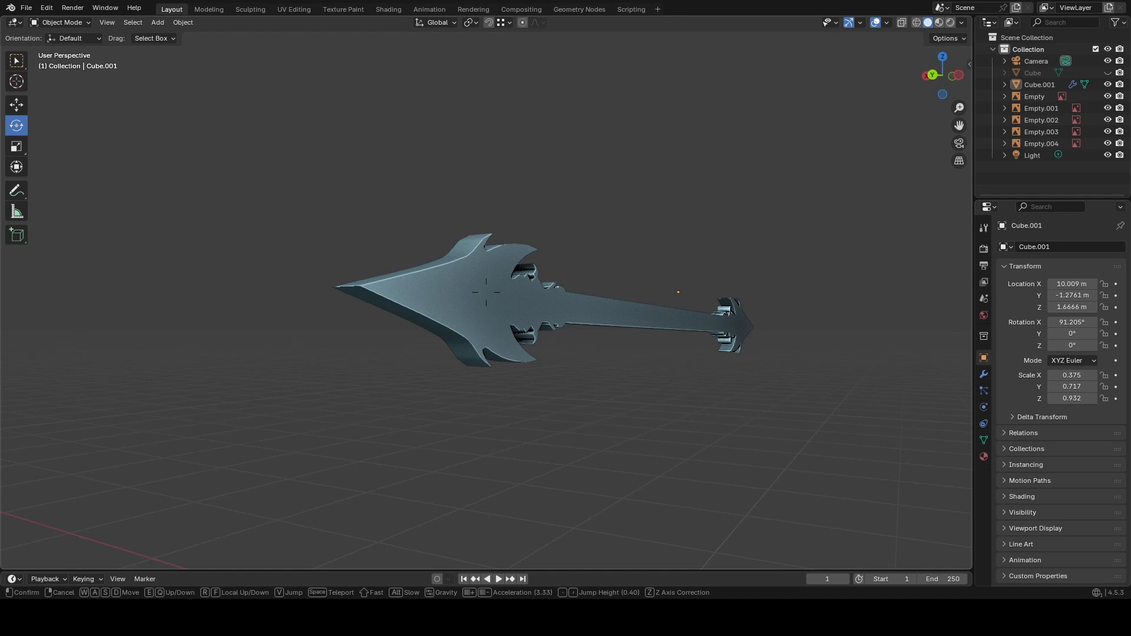
Examine the whole spear from an angle and from the front, comparing its two blades and shaft.
key(a)
key(d)
key(s)
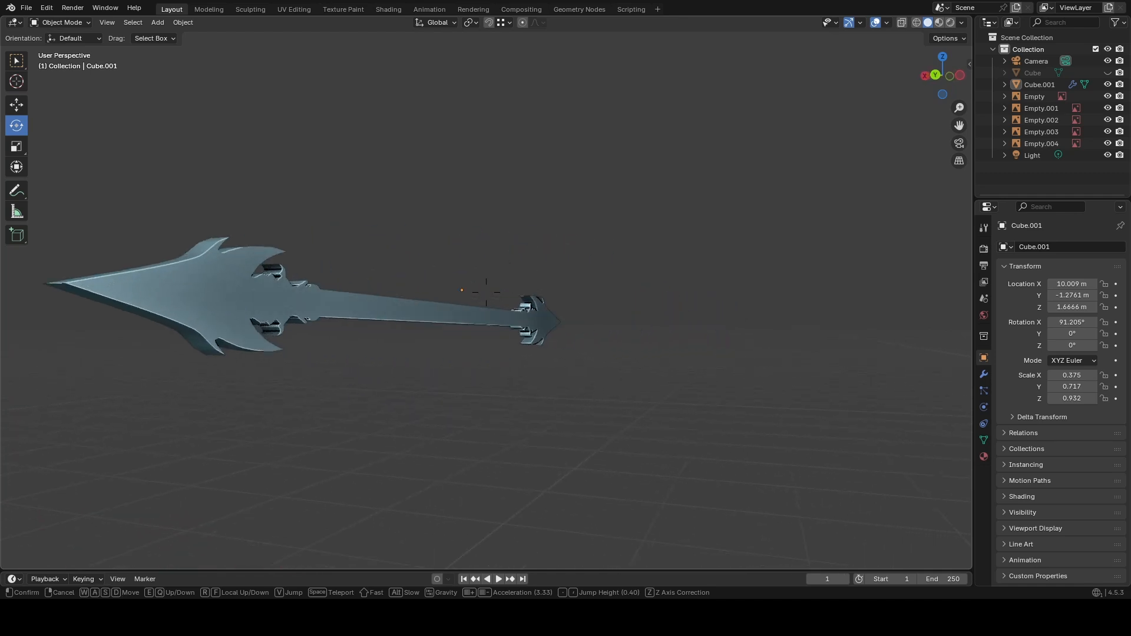
key(s)
key(a)
key(w)
key(d)
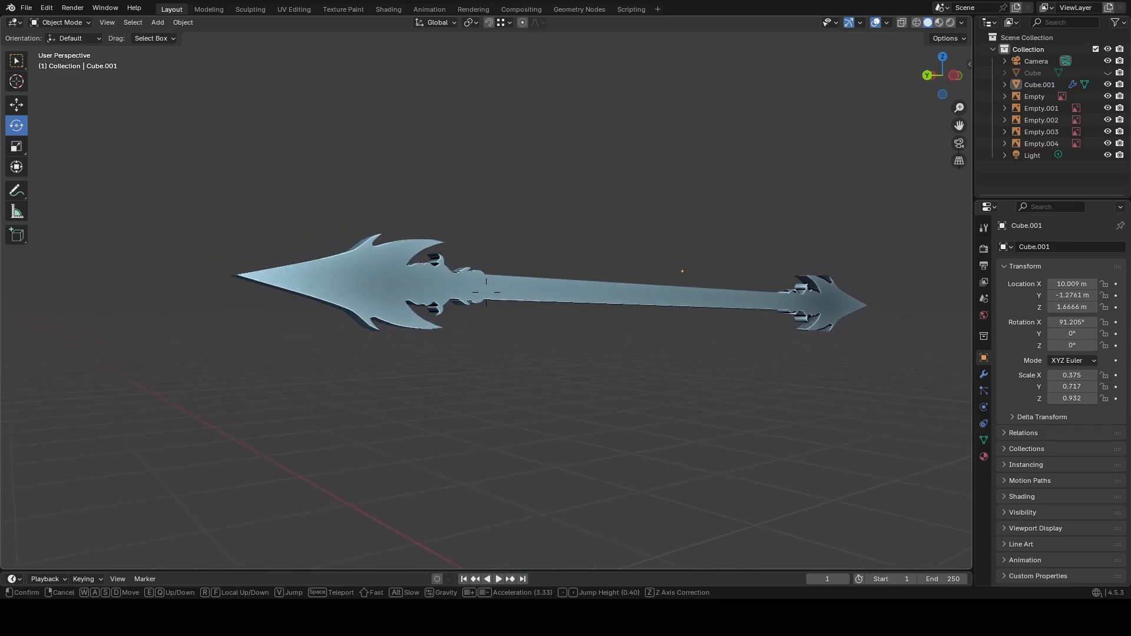
key(d)
key(d)
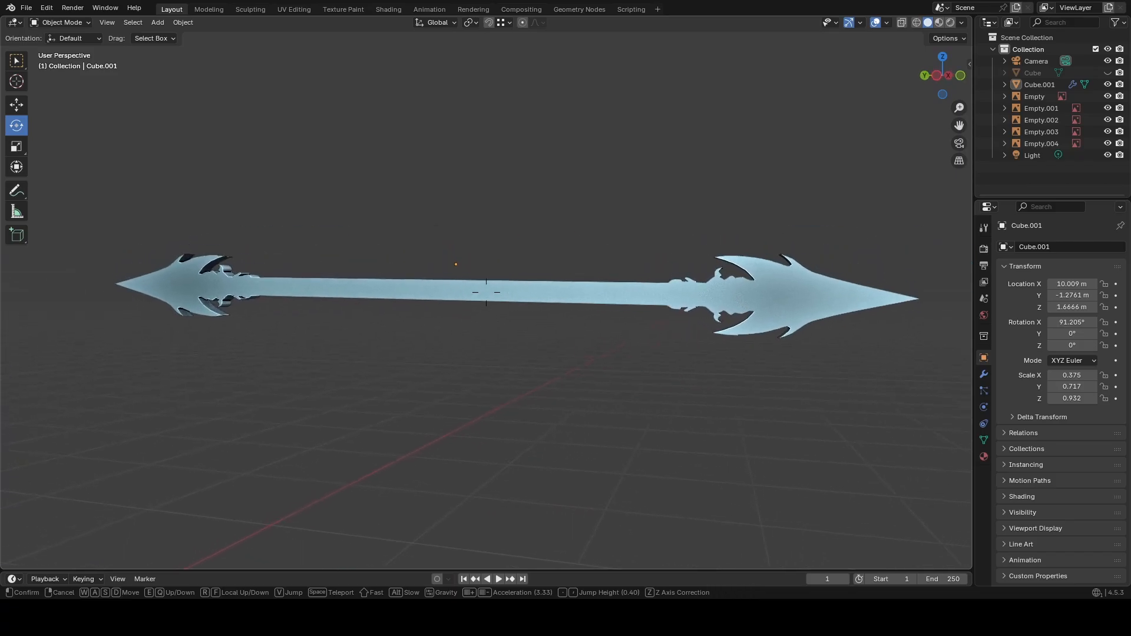
Inspect one blade's barbs and collar details up close and check how they meet the shaft.
key(w)
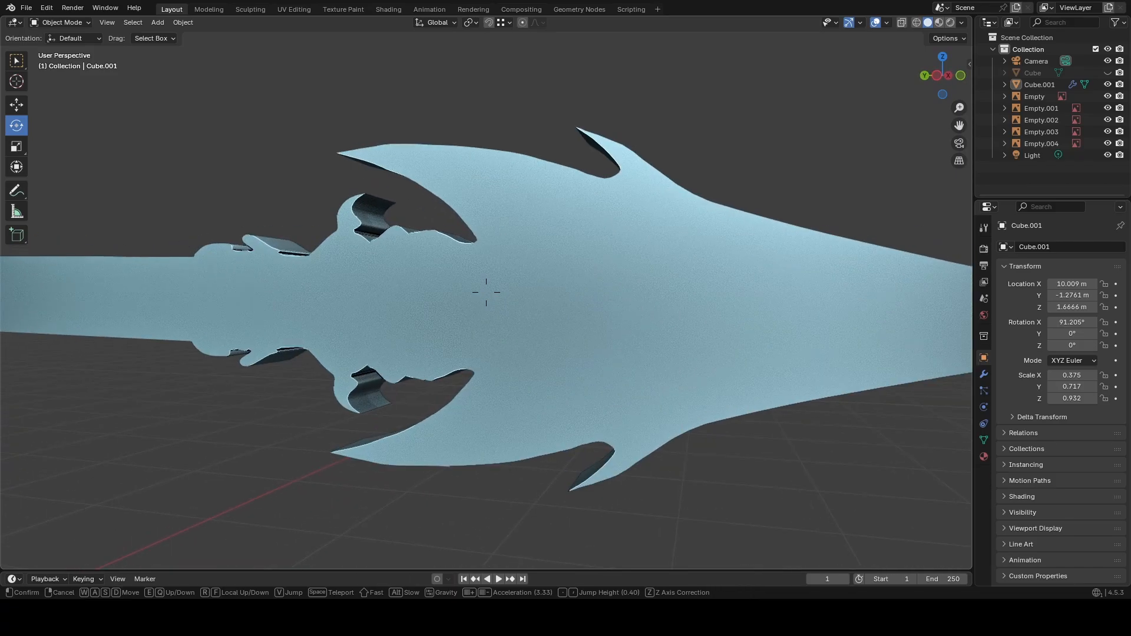
key(s)
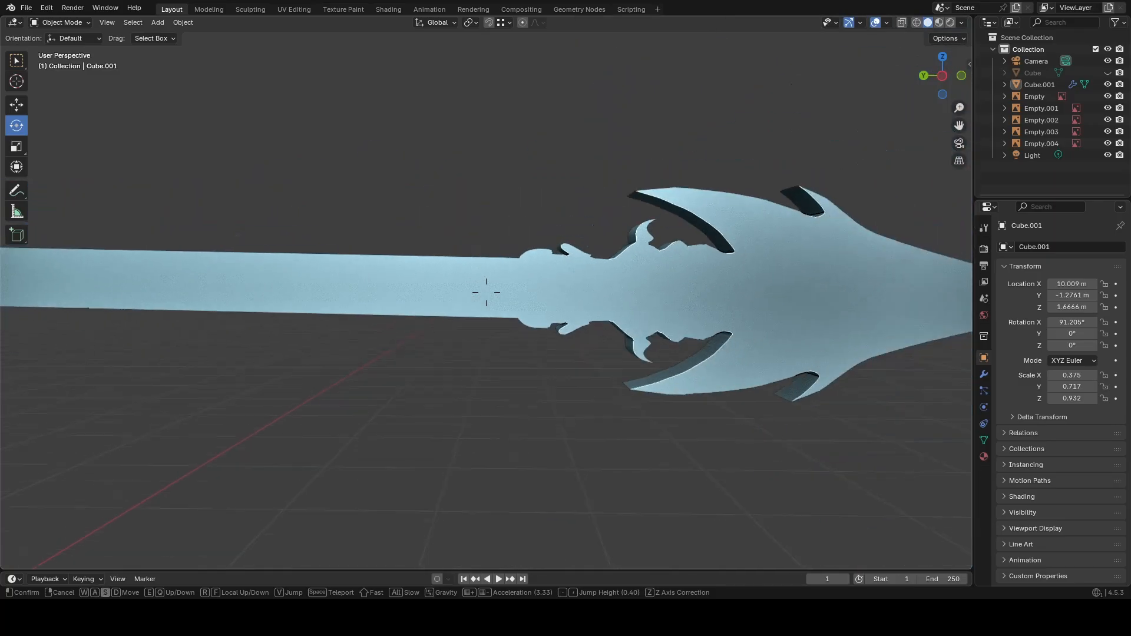
key(a)
key(w)
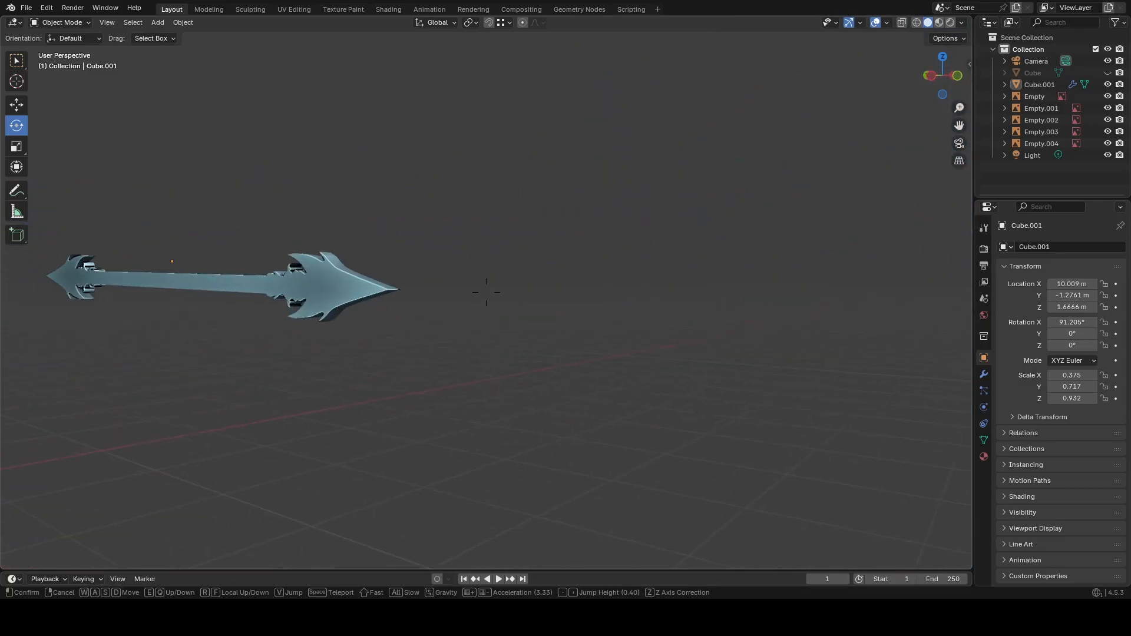
key(d)
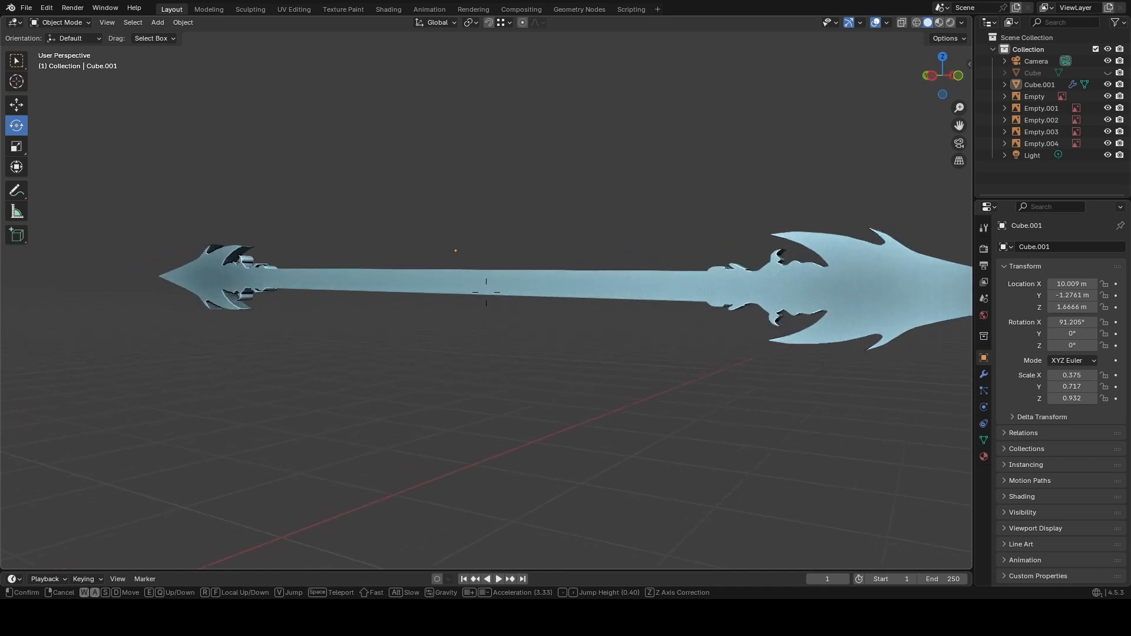
key(s)
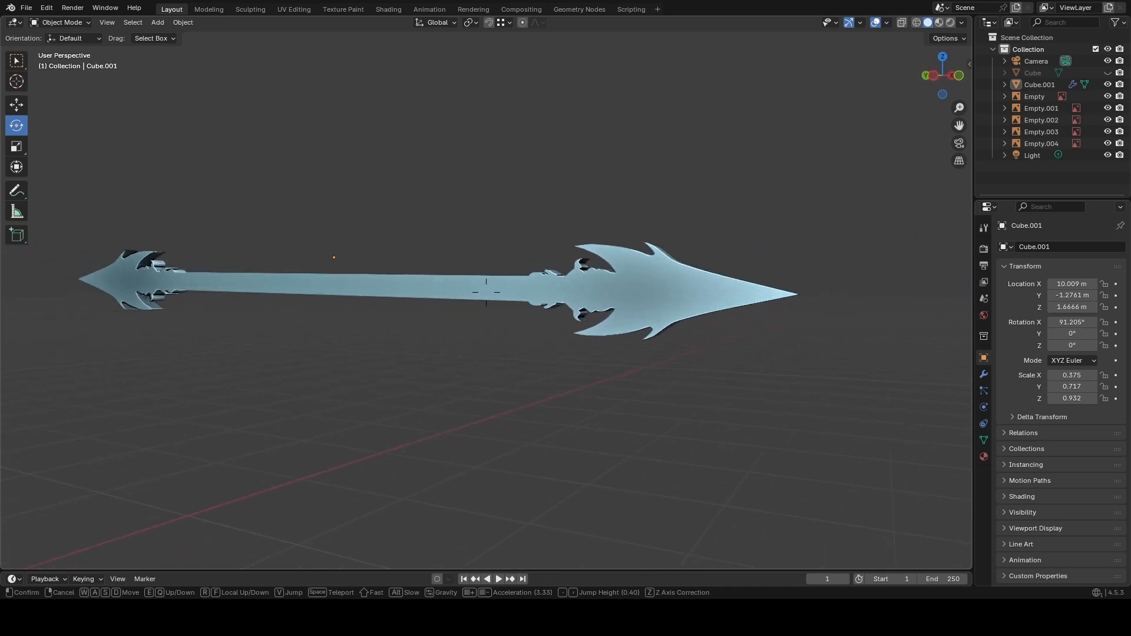
Study the weapon's shape in the character reference images.
key(d)
key(w)
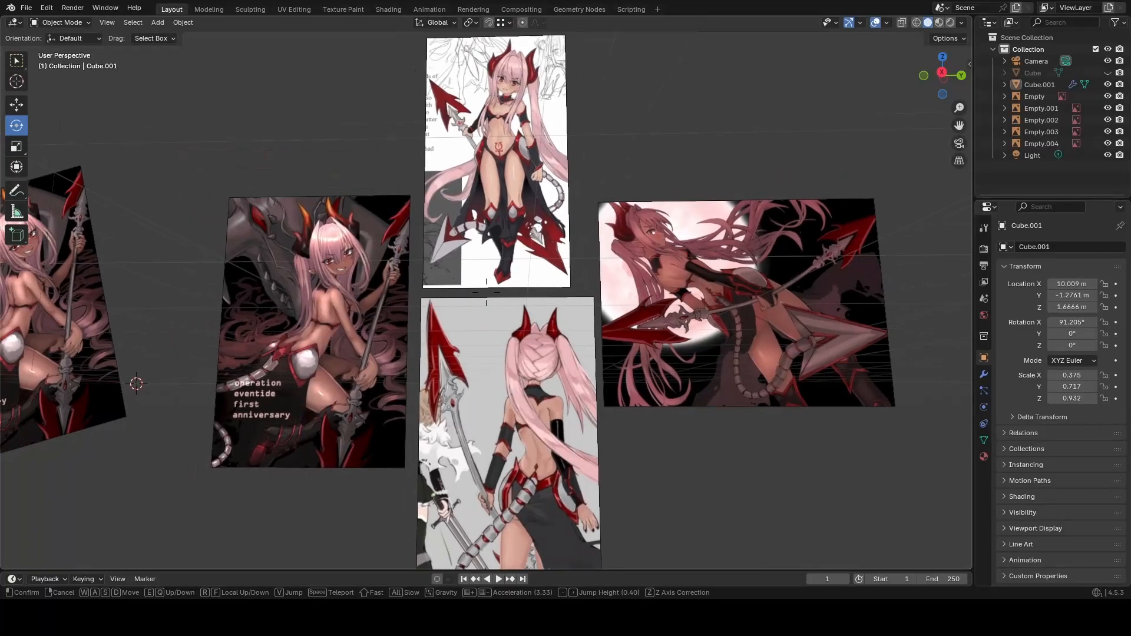
key(e)
key(s)
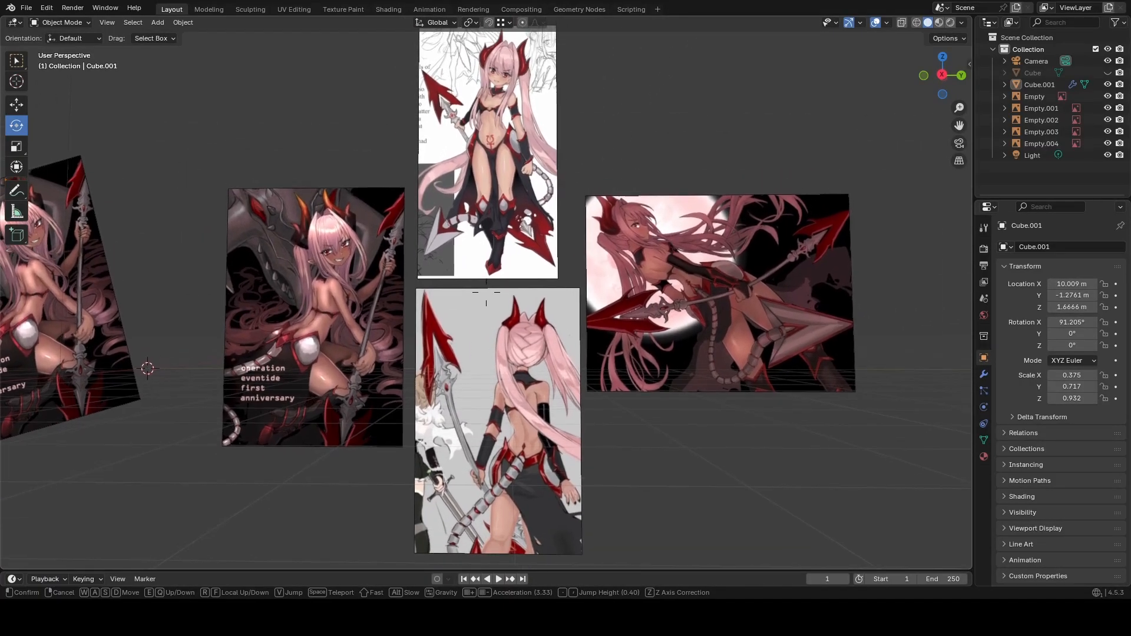
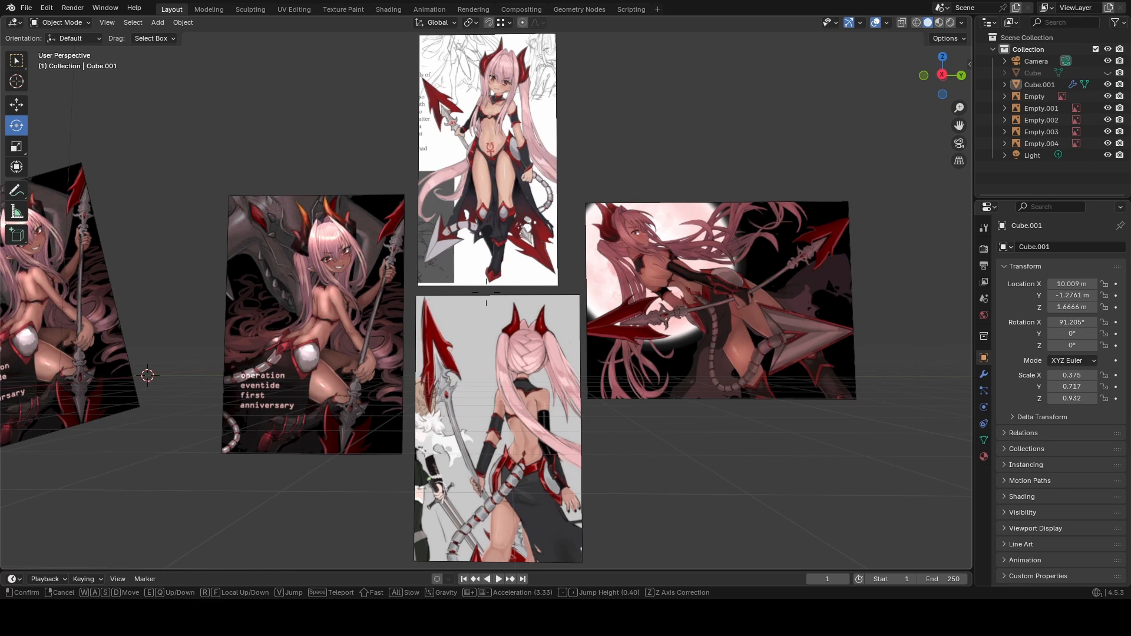
Frame the whole double-ended spear from the front and save the file Akira's Weapon.blend with nothing selected.
key(d)
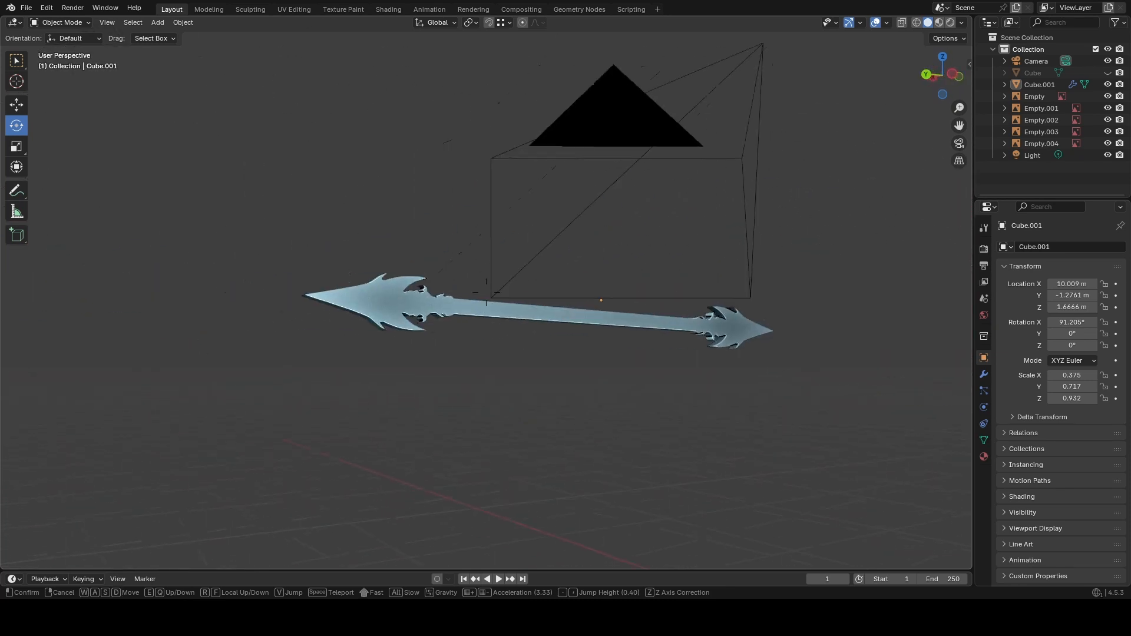
key(s)
key(a)
key(w)
key(d)
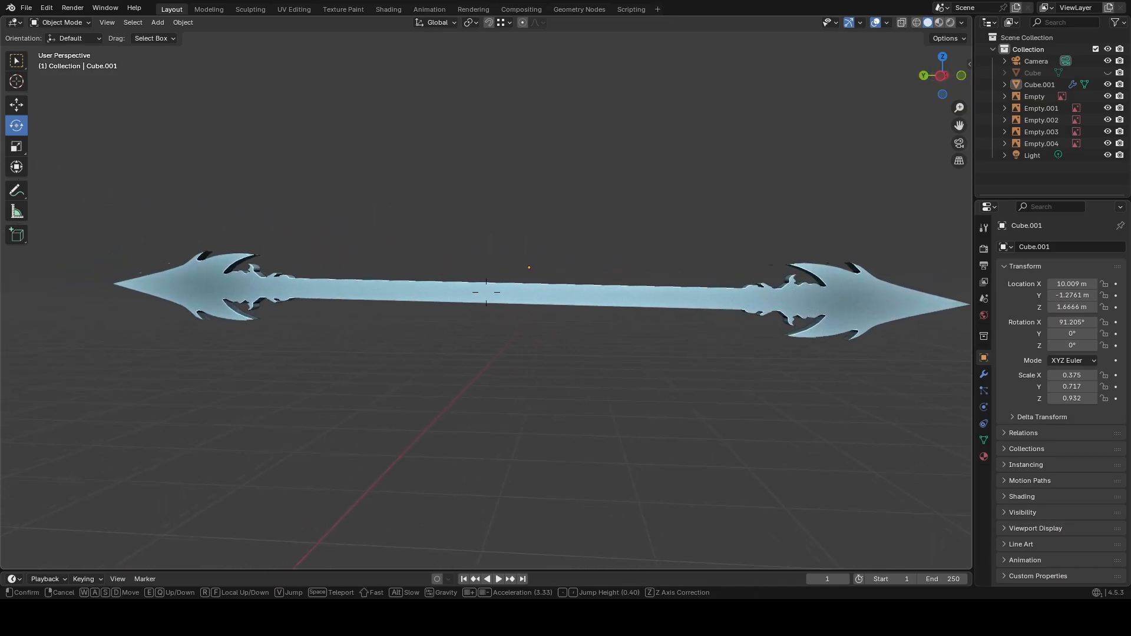
key(d)
key(s)
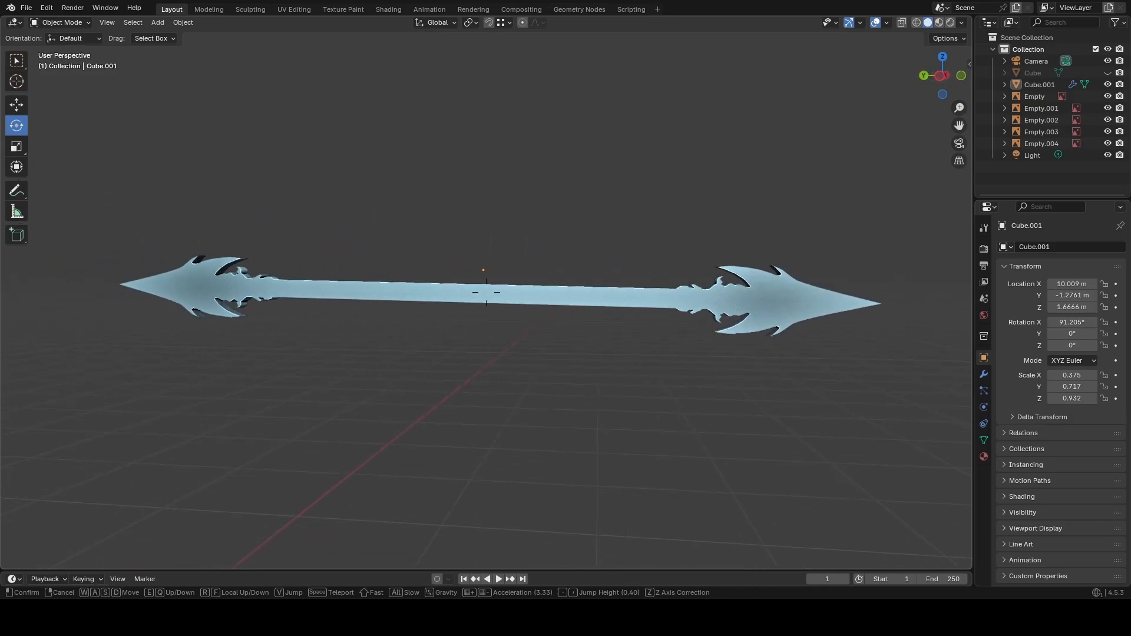
click(761, 315)
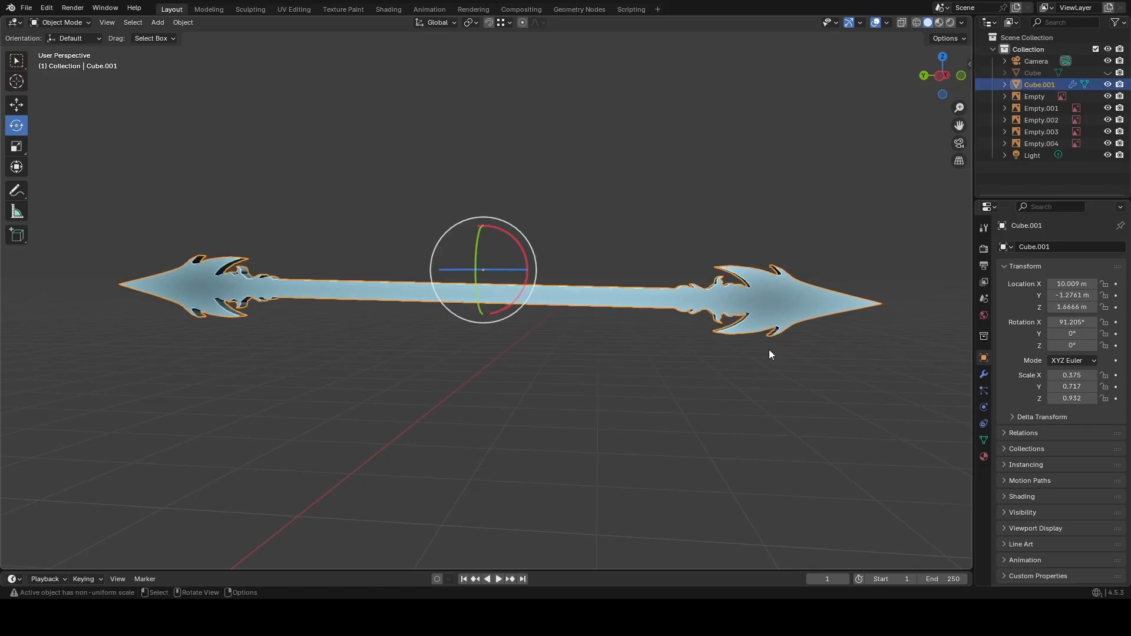
click(685, 395)
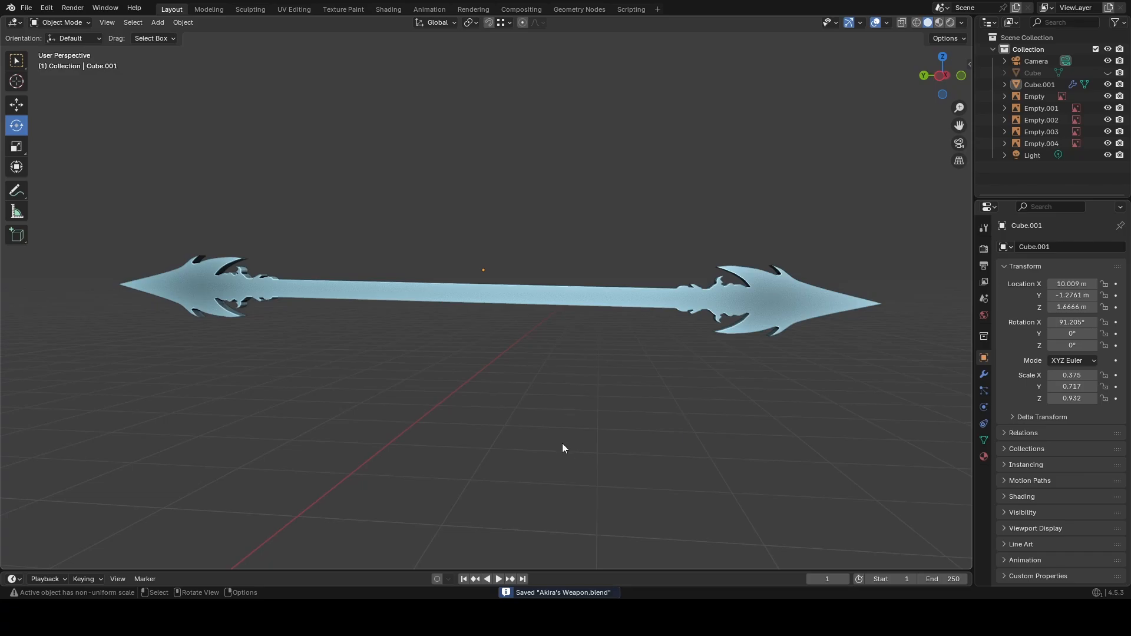
Review the spear end-on and along its full length, and save Akira's Weapon.blend again.
key(shift+grave)
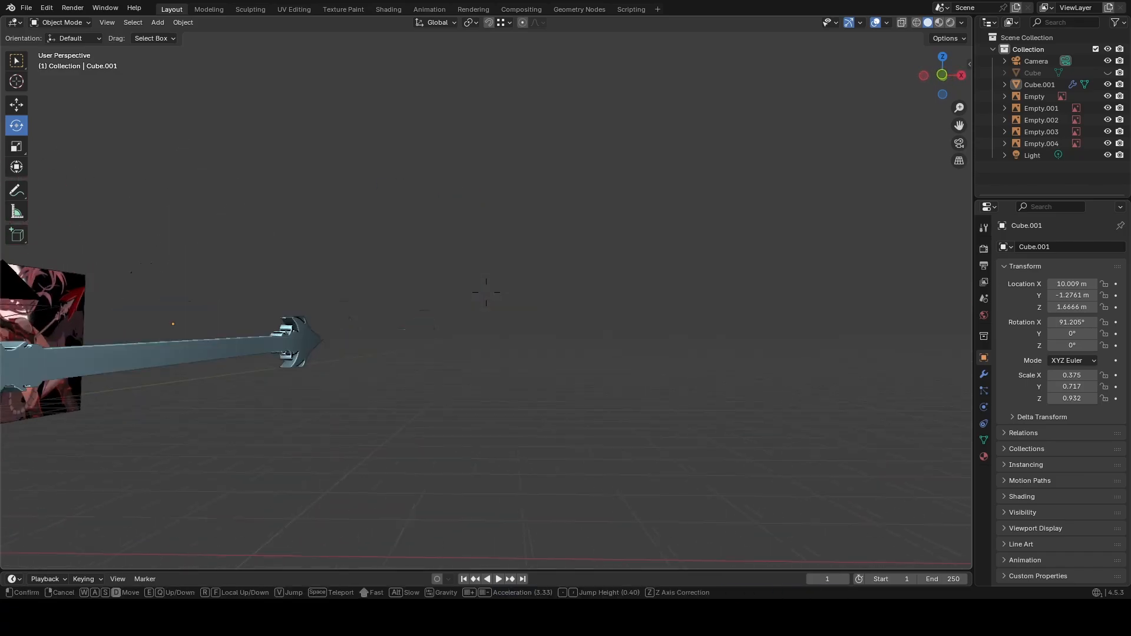
key(d)
key(d)
key(d)
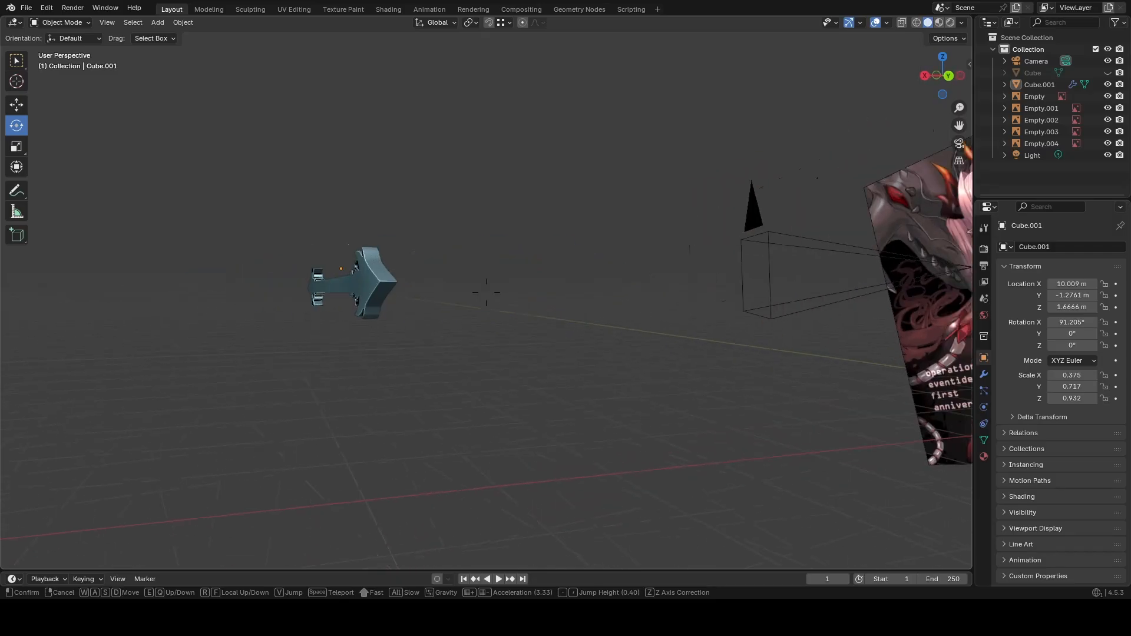
key(w)
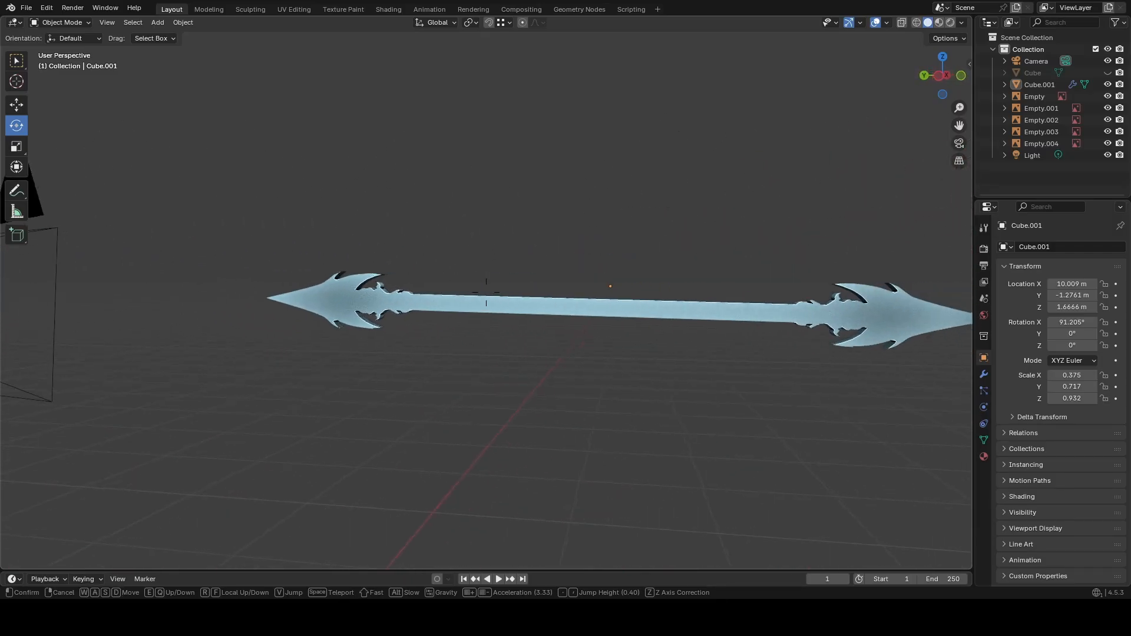
key(s)
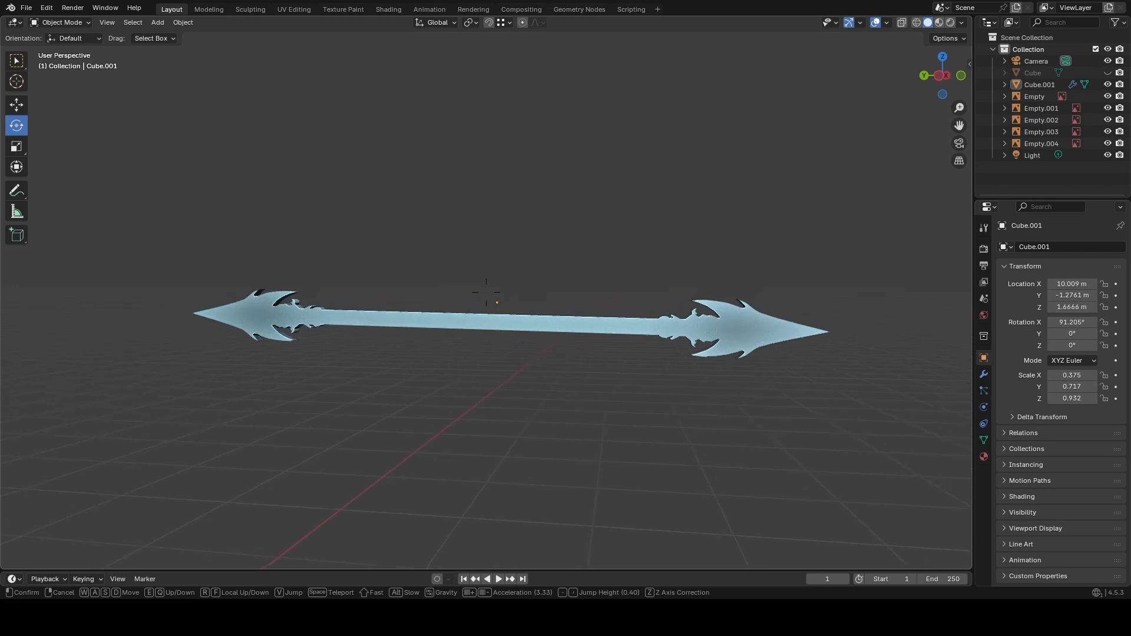
key(w)
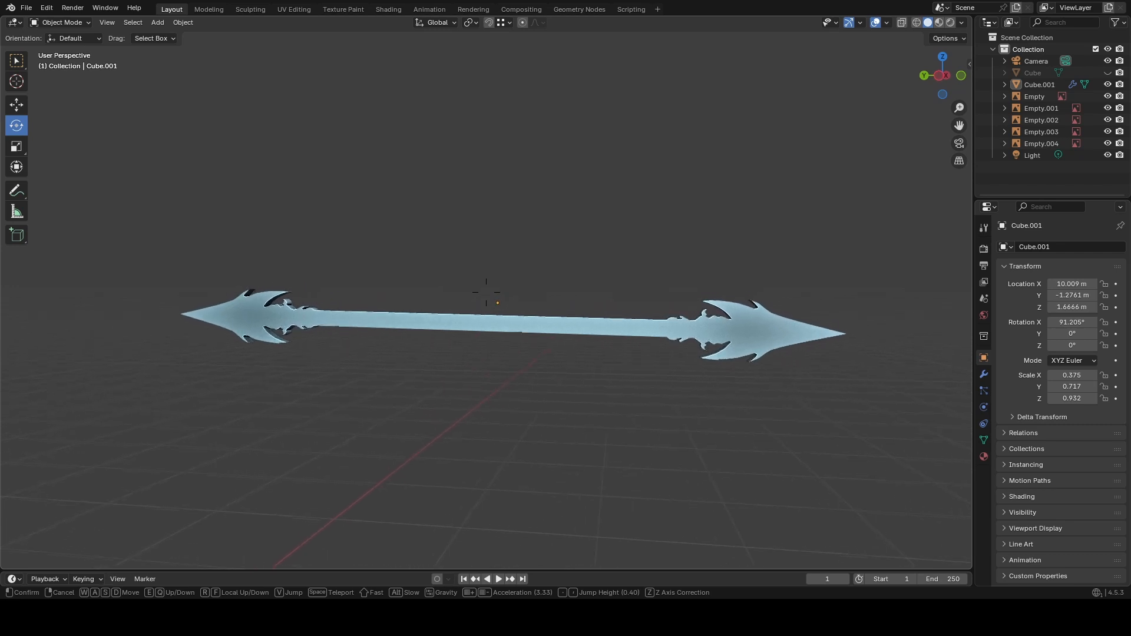
click(569, 440)
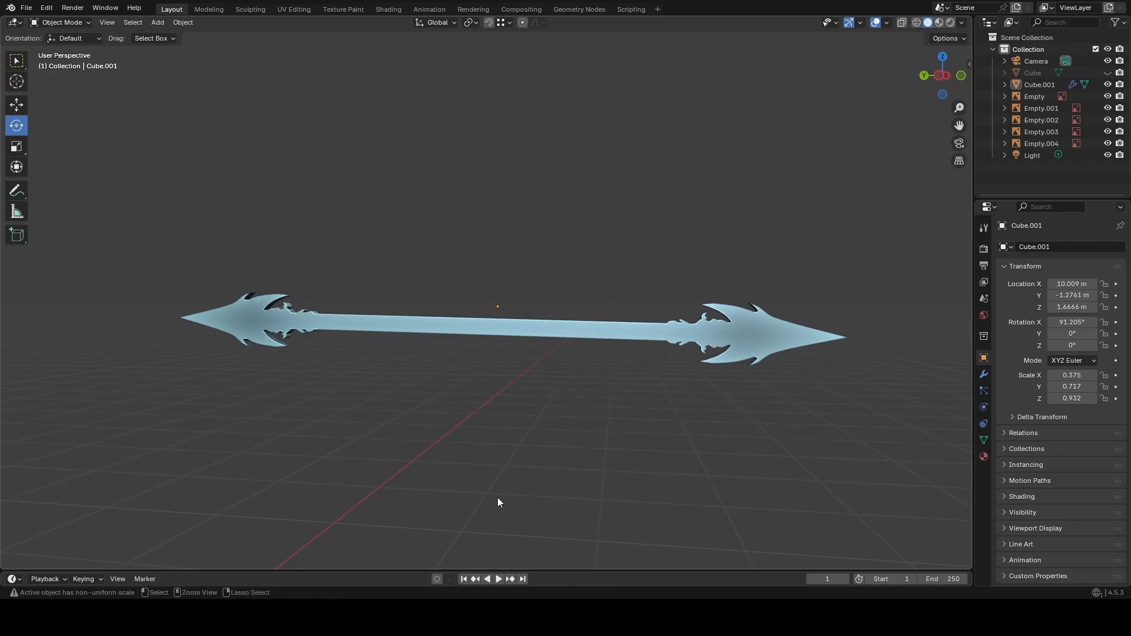
key(ctrl+s)
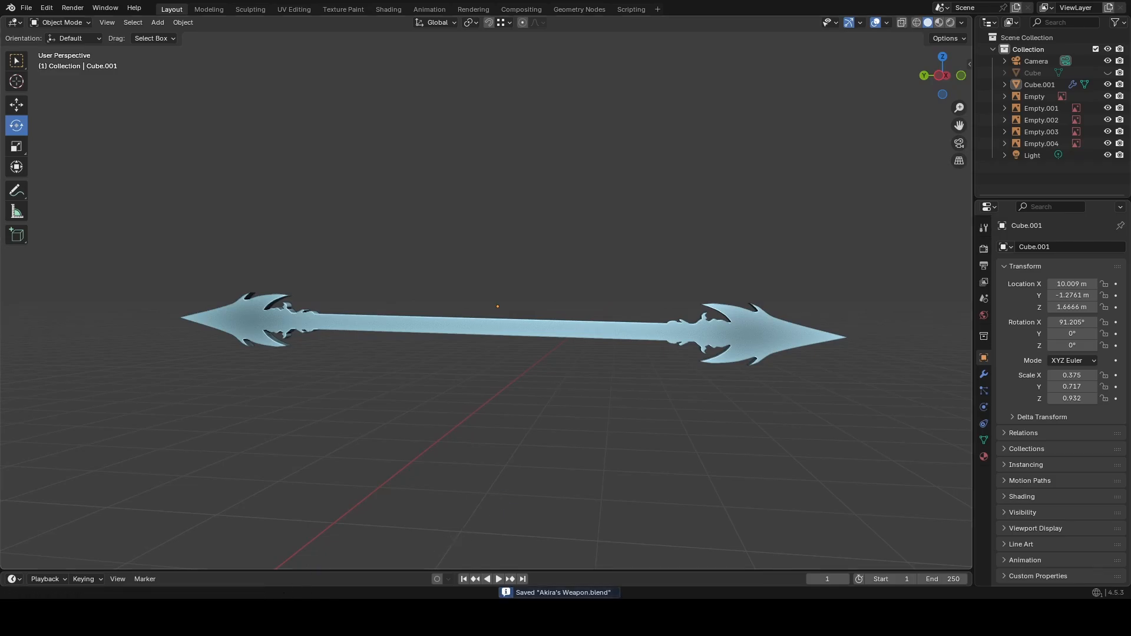